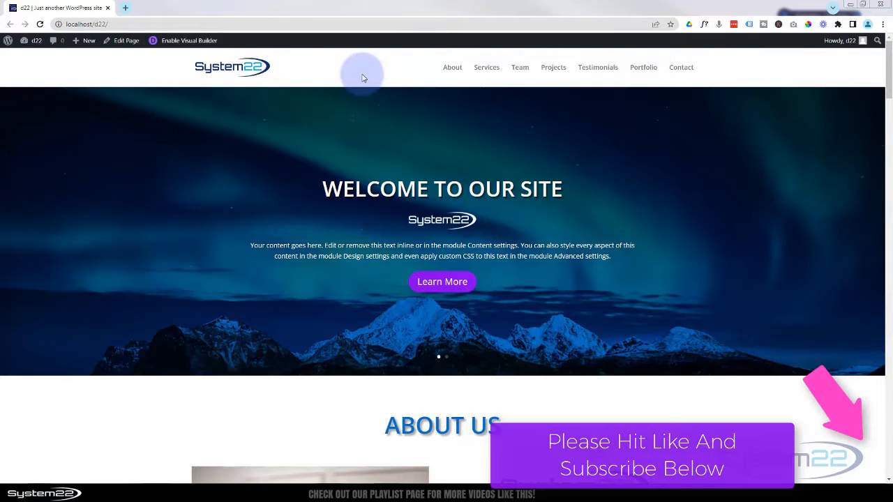
# - Tour the site's About Us, Services, Team, Projects, Testimonials and Portfolio sections
pyautogui.click(453, 68)
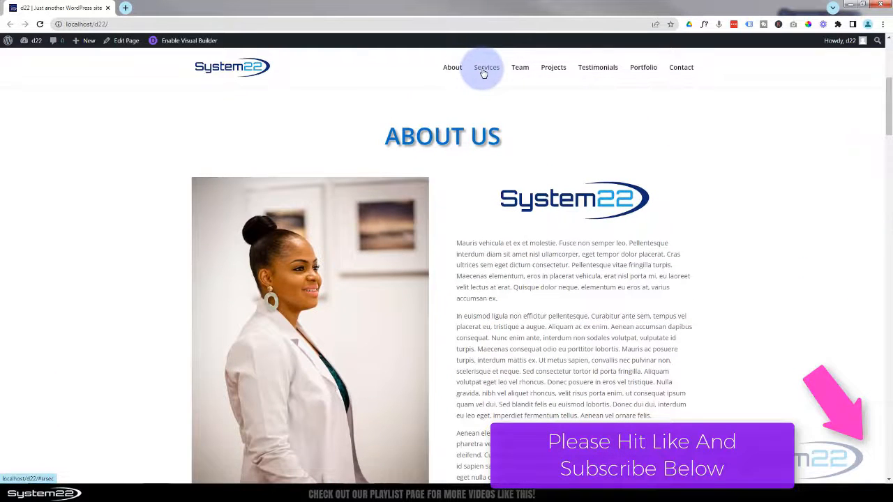
pyautogui.click(484, 72)
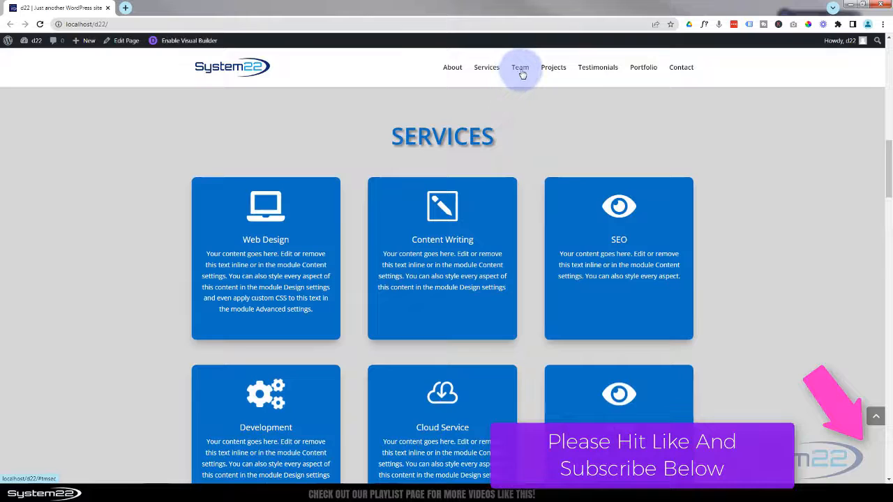
pyautogui.click(522, 73)
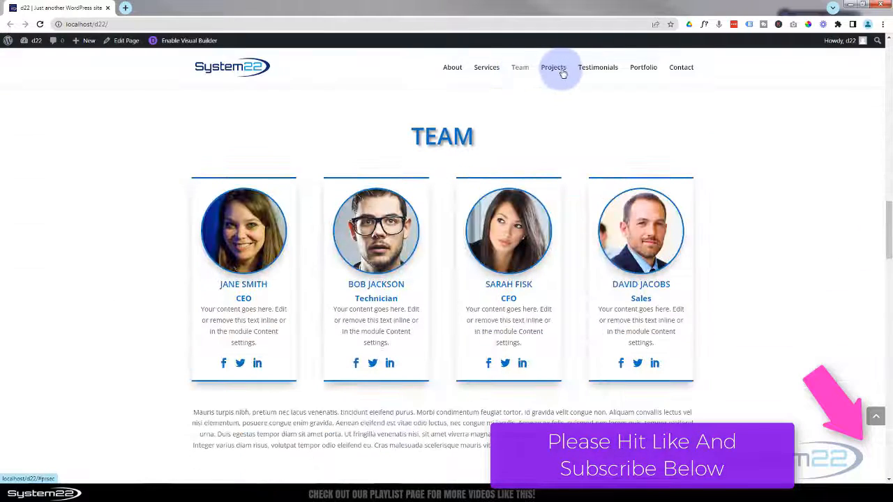
pyautogui.click(554, 73)
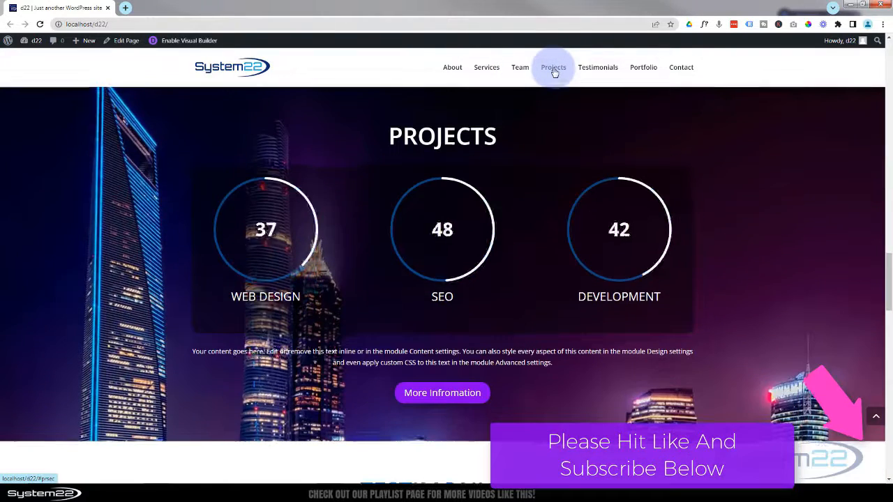
pyautogui.click(606, 72)
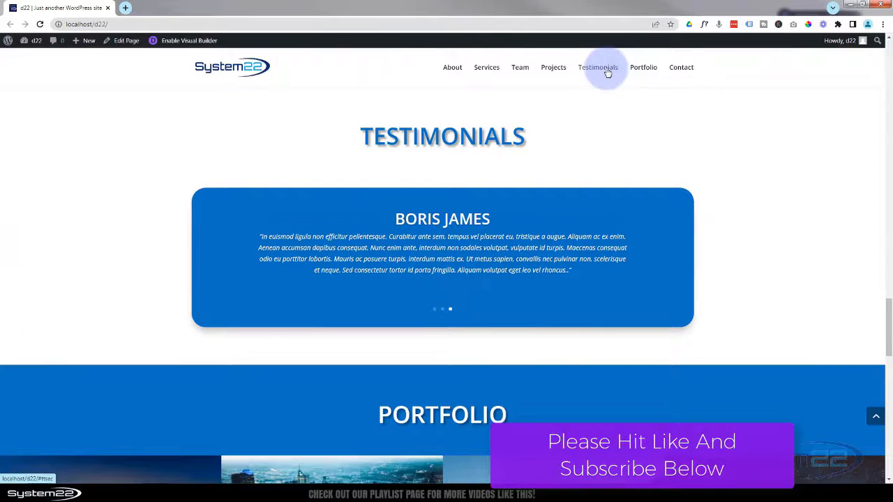
pyautogui.click(646, 73)
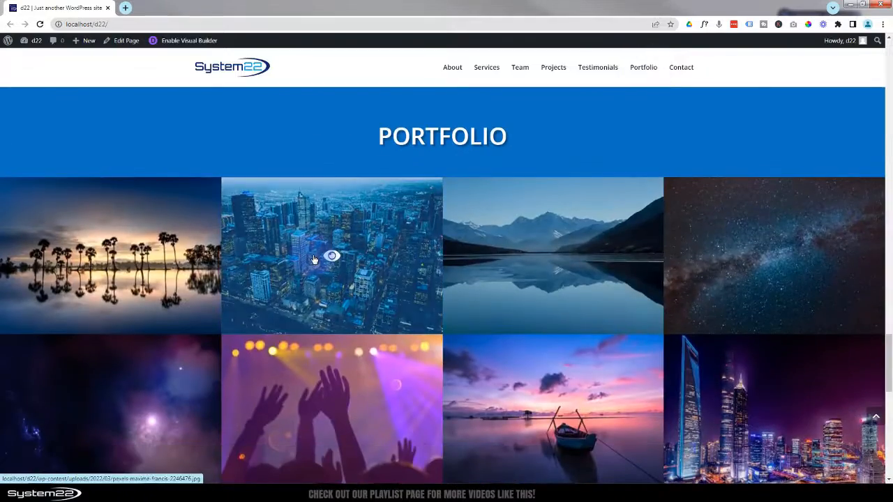
# - Enlarge and close the portfolio city image, visit Contact Us, then return to the top
pyautogui.click(316, 259)
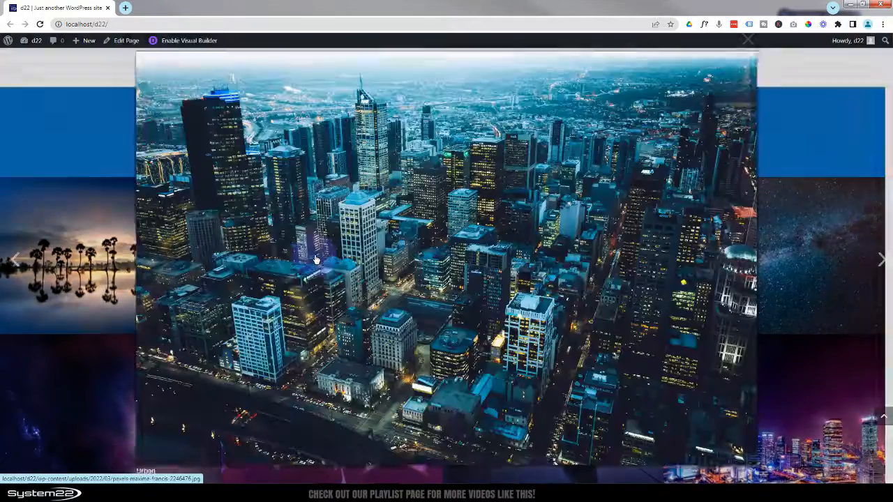
pyautogui.click(85, 141)
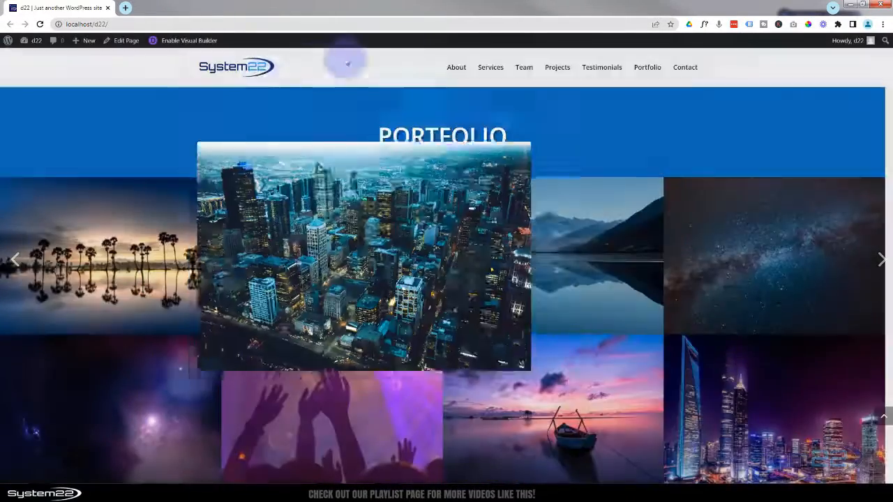
pyautogui.click(682, 67)
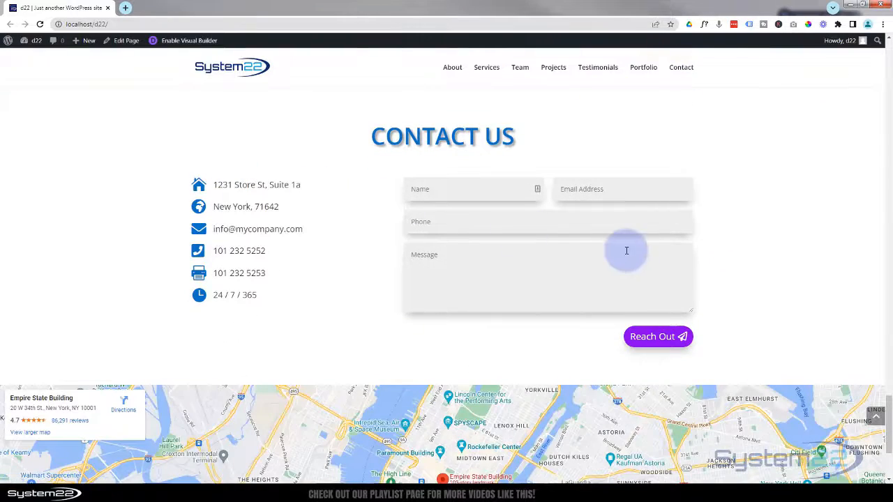
pyautogui.scroll(-1, 354, 299)
pyautogui.scroll(-2, 354, 298)
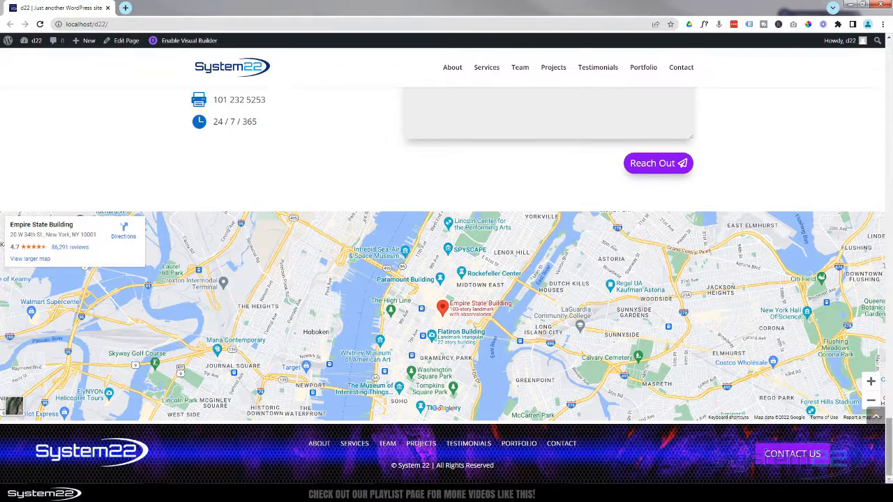
pyautogui.click(876, 420)
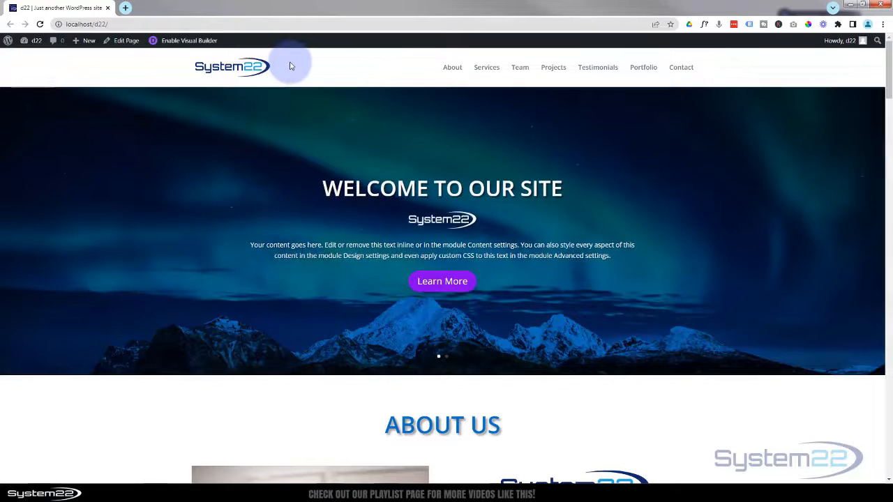
# - Create a new page titled 'new home' and build it with Divi
pyautogui.moveTo(76, 41)
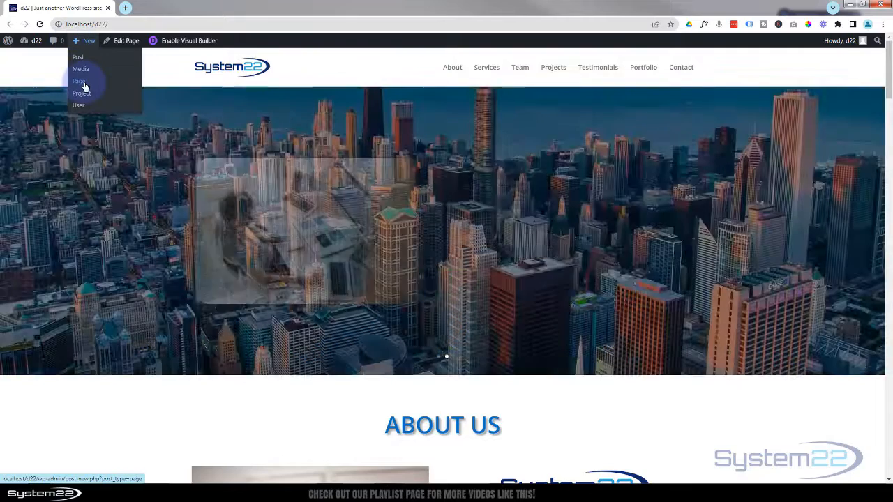
pyautogui.click(82, 85)
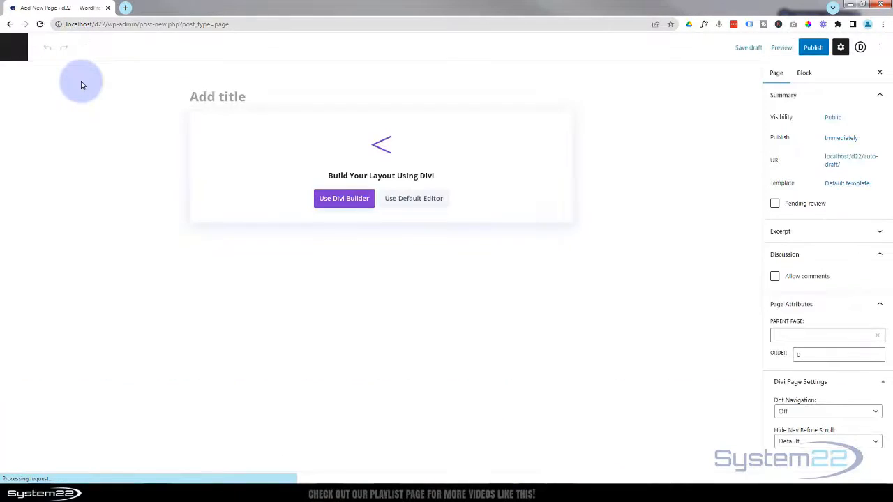
pyautogui.write('new home')
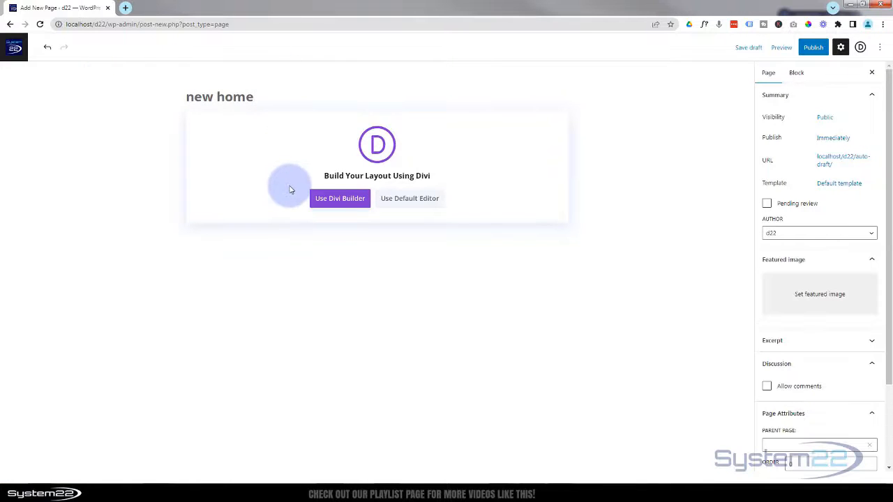
pyautogui.click(339, 200)
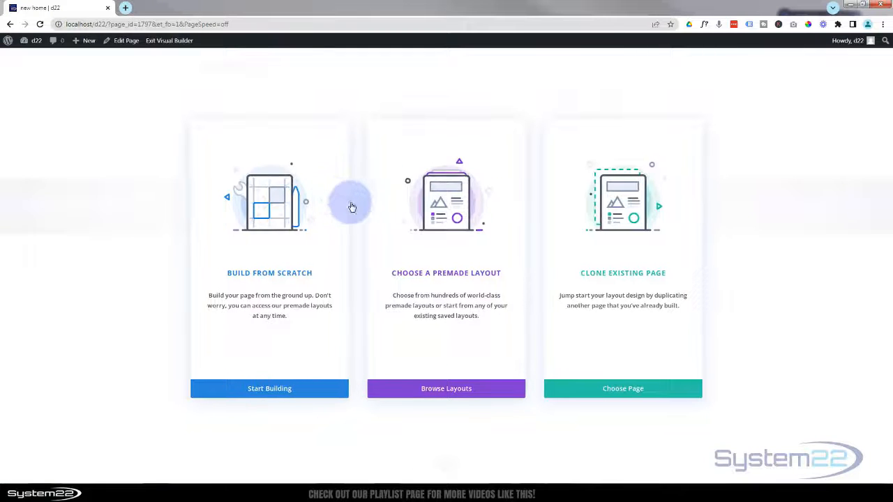
# - Start building from scratch and add a fullwidth section holding a Fullwidth Slider module
pyautogui.click(284, 393)
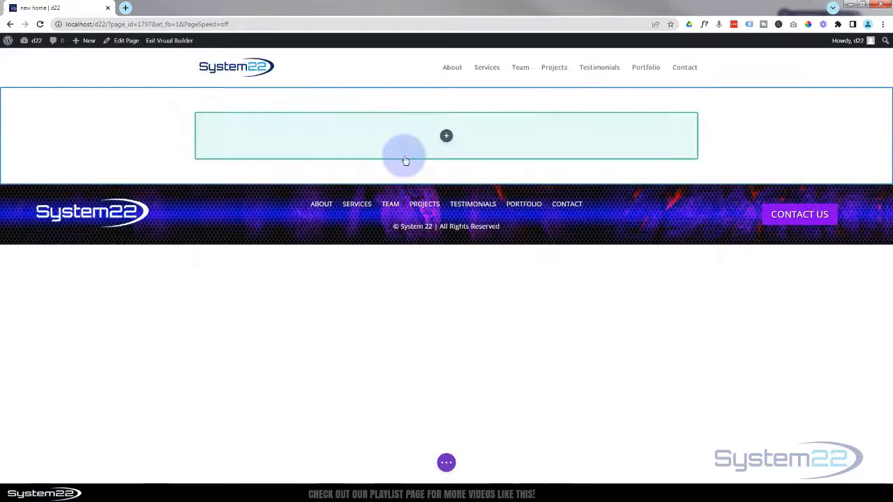
pyautogui.moveTo(442, 183)
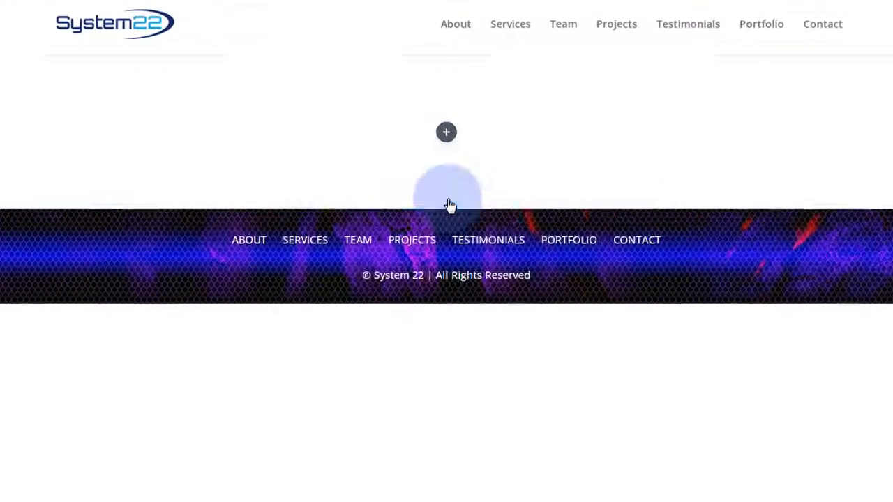
pyautogui.click(450, 204)
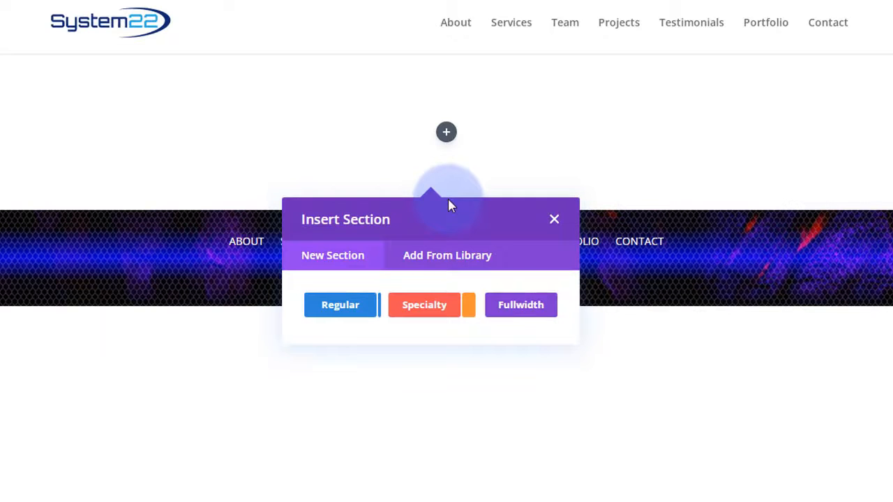
pyautogui.click(522, 307)
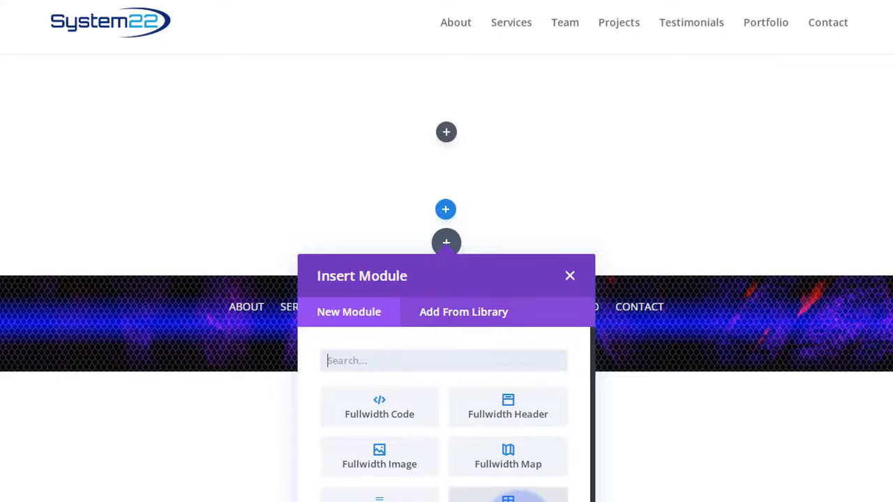
pyautogui.scroll(-1, 488, 461)
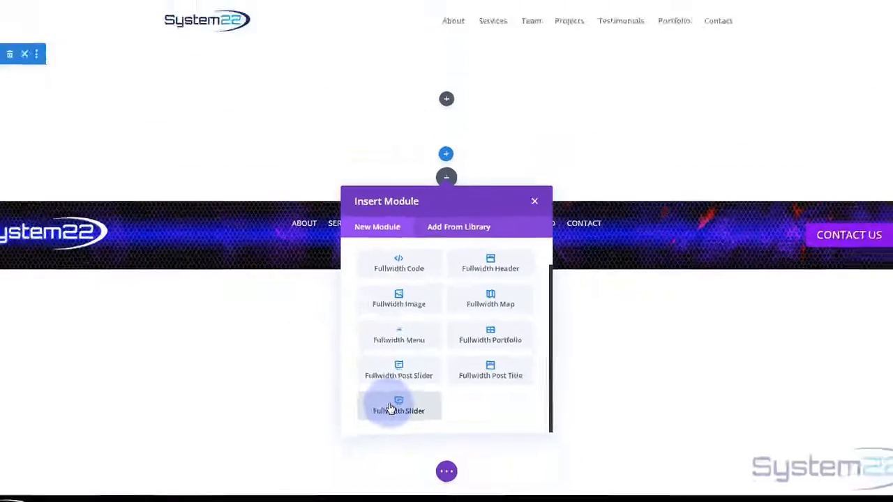
pyautogui.click(338, 435)
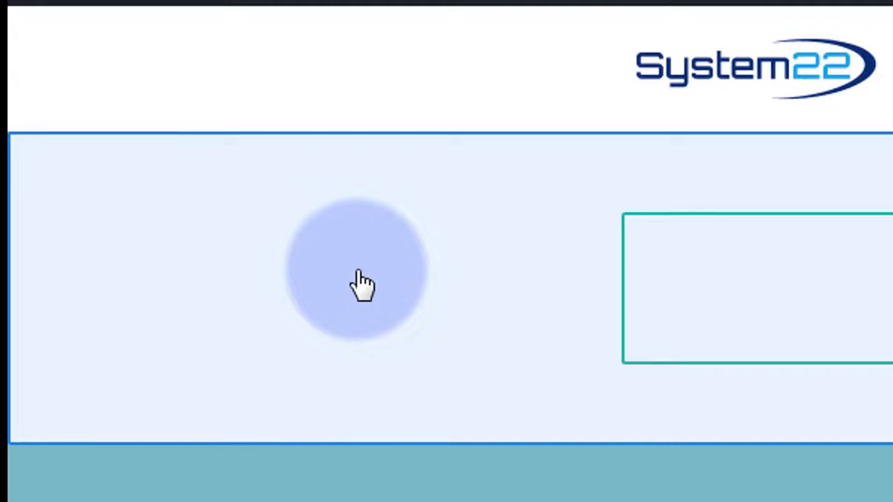
# - Delete the empty default section above the slider
pyautogui.moveTo(358, 269)
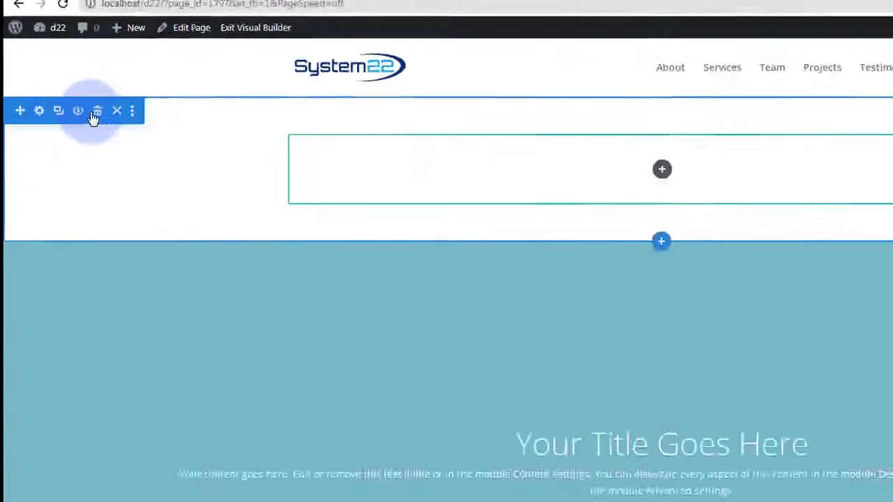
pyautogui.click(94, 116)
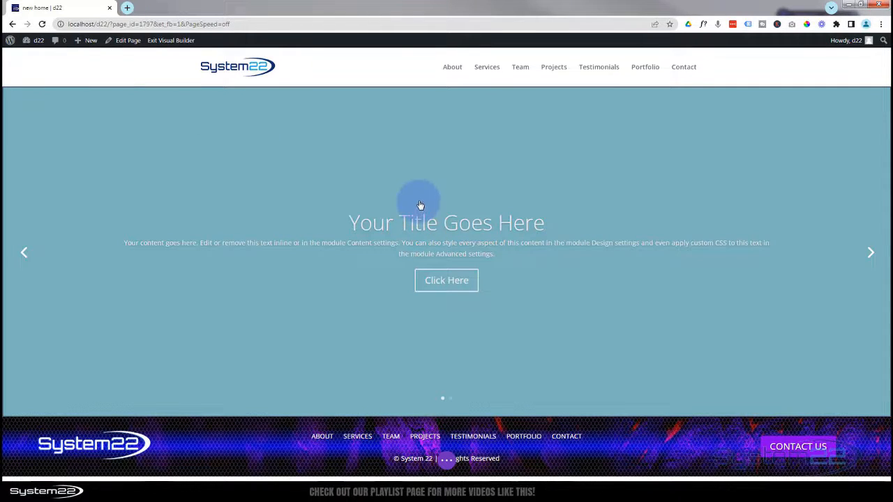
pyautogui.moveTo(420, 205)
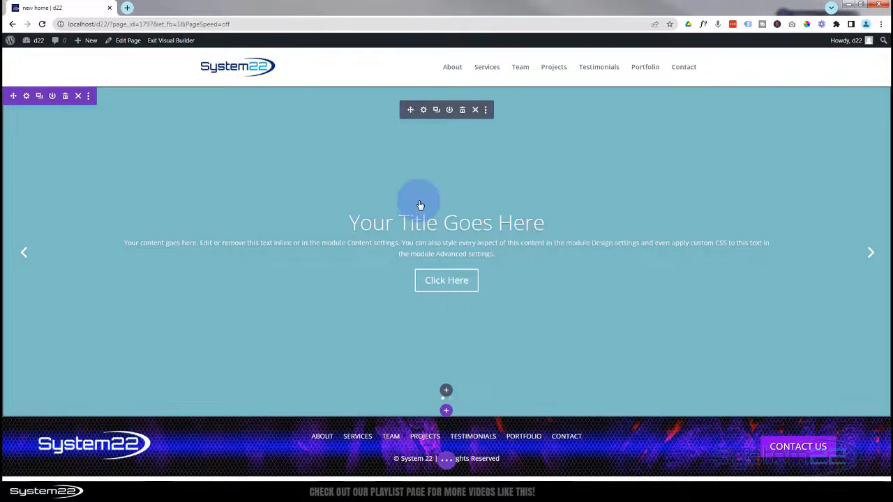
pyautogui.click(424, 111)
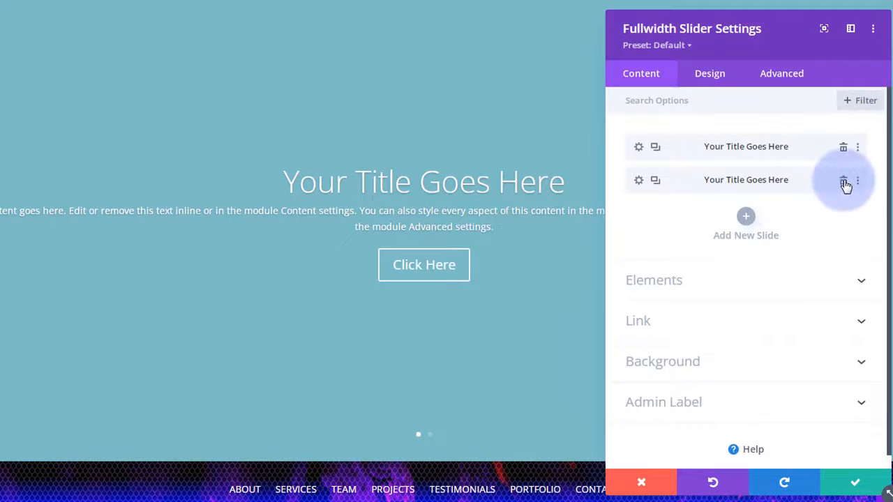
pyautogui.click(845, 183)
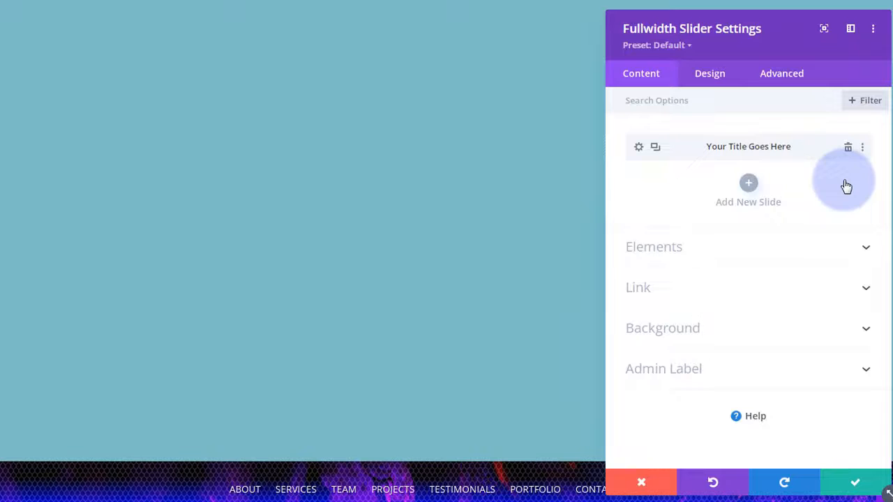
pyautogui.click(639, 148)
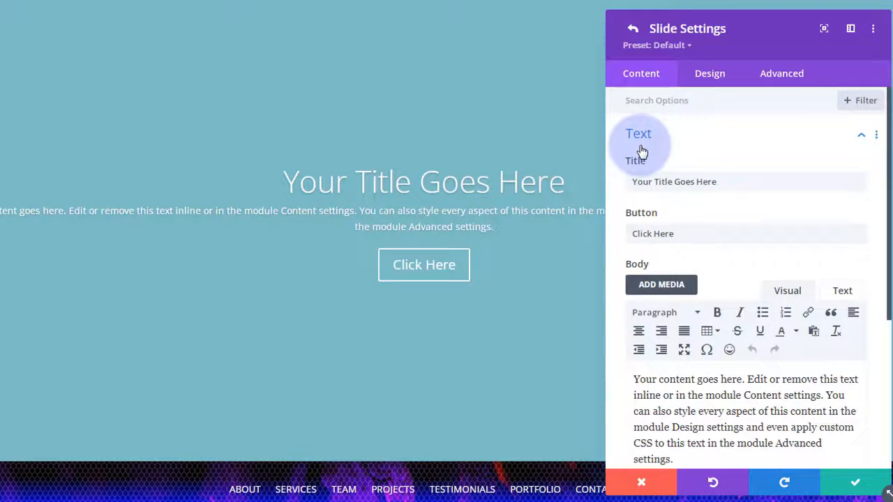
pyautogui.click(651, 182)
pyautogui.moveTo(722, 181); pyautogui.dragTo(607, 186)
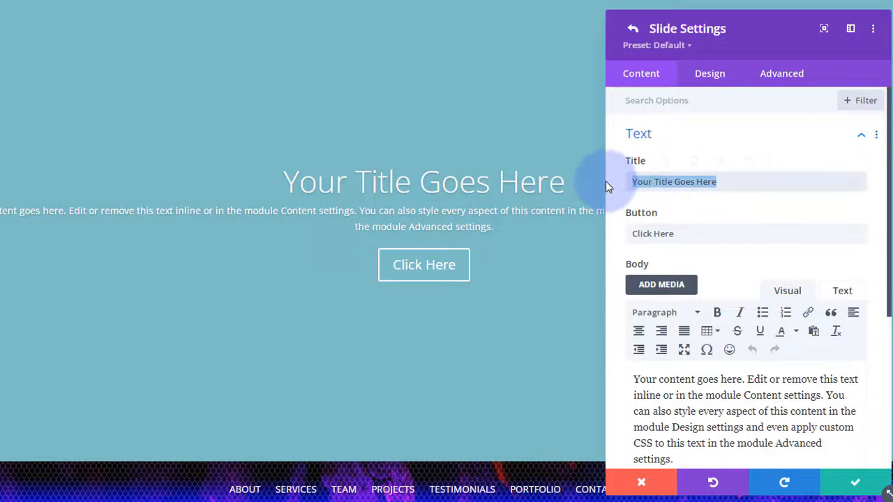
pyautogui.write('Welcom')
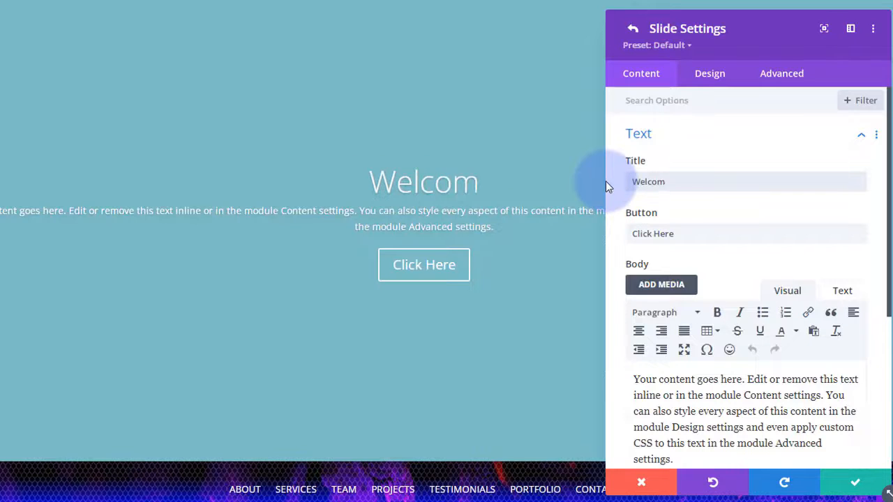
pyautogui.write('e To Our Site')
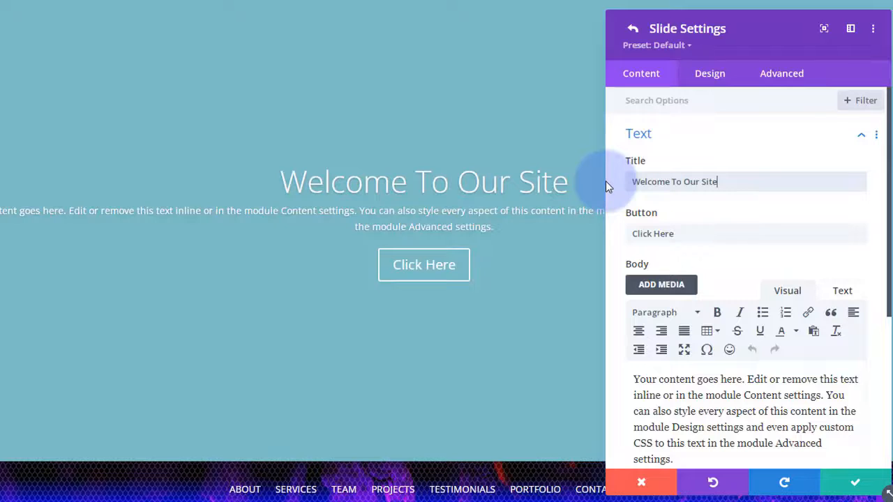
pyautogui.moveTo(690, 231); pyautogui.dragTo(635, 233)
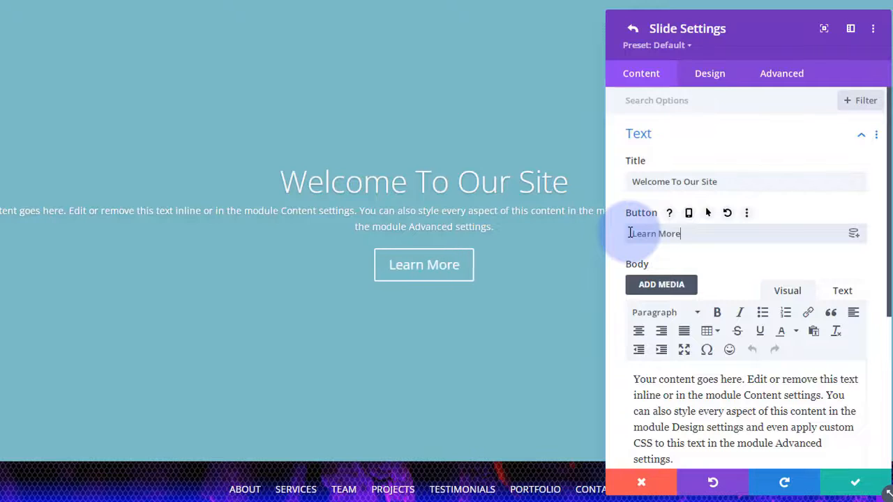
pyautogui.moveTo(692, 235); pyautogui.dragTo(535, 238)
pyautogui.hotkey('ctrl', 'c')
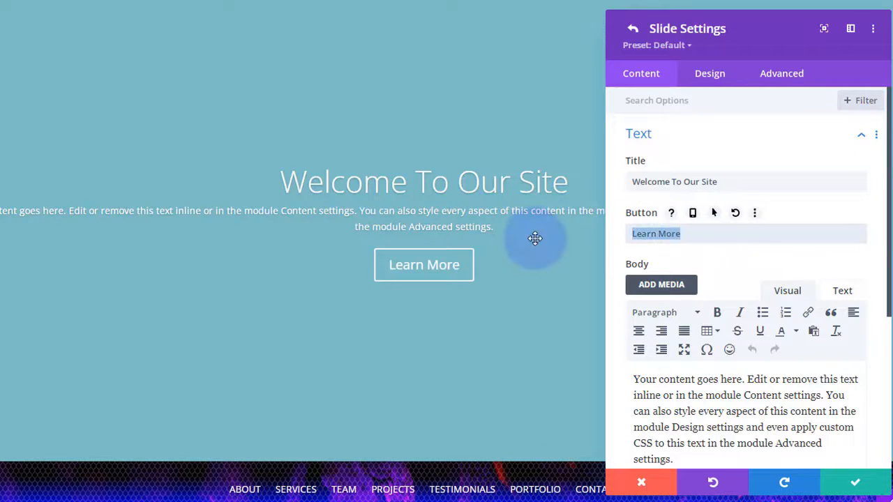
pyautogui.press('BackSpace')
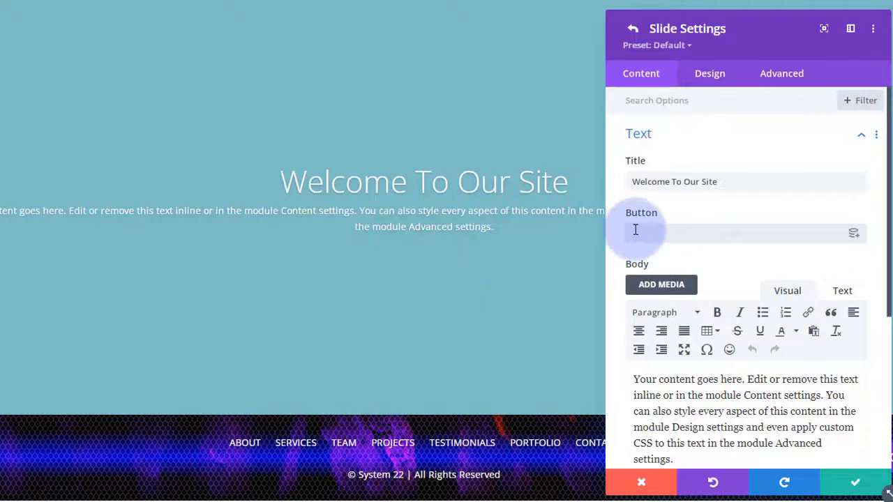
pyautogui.hotkey('ctrl', 'v')
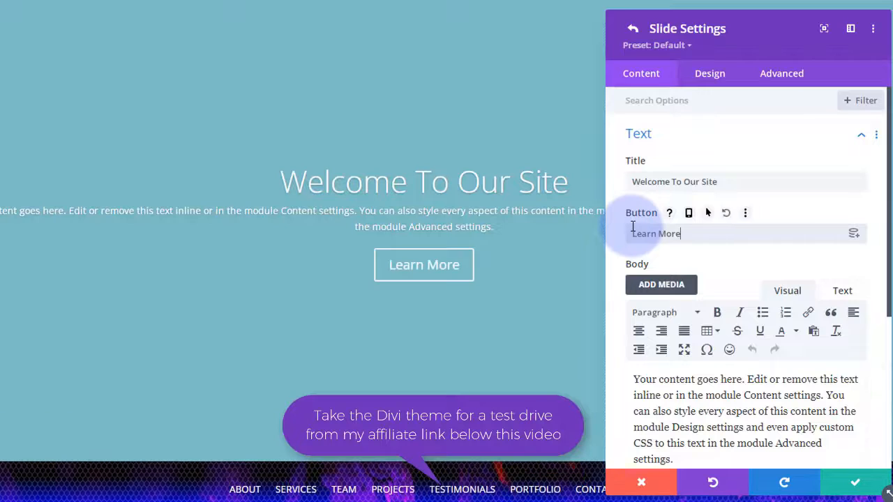
# - Insert two empty lines before 'Your content goes here' in the slide body
pyautogui.scroll(-3, 719, 181)
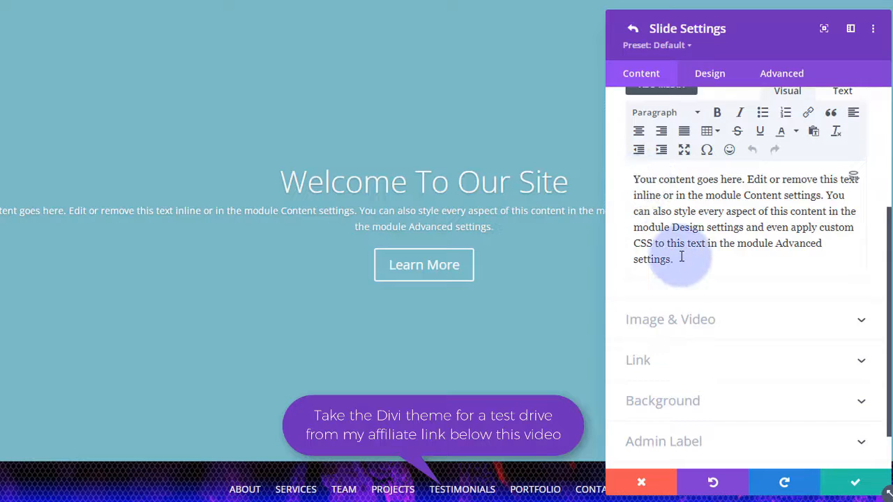
pyautogui.scroll(2, 694, 259)
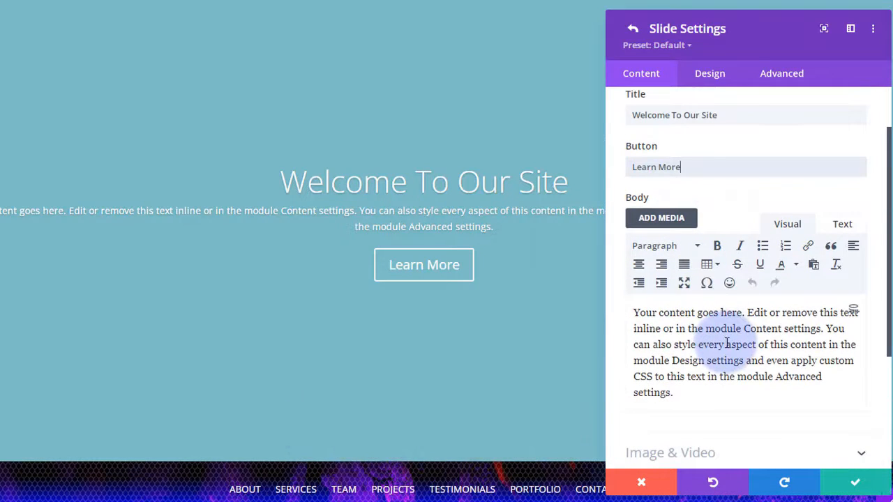
pyautogui.click(670, 245)
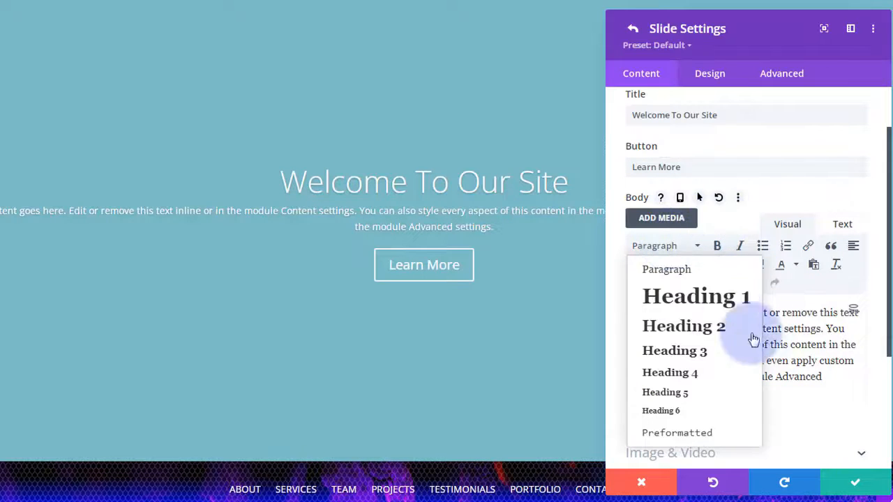
pyautogui.click(806, 398)
pyautogui.click(635, 312)
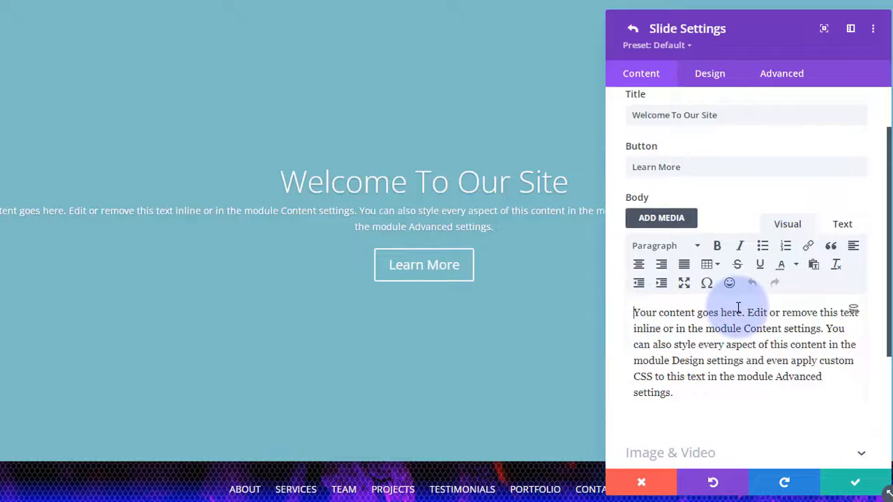
pyautogui.press('Return')
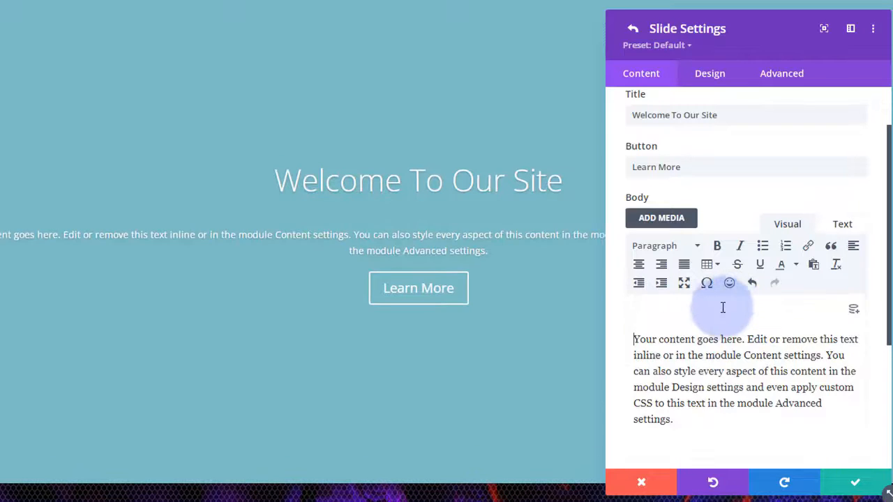
pyautogui.press('Return')
pyautogui.click(641, 316)
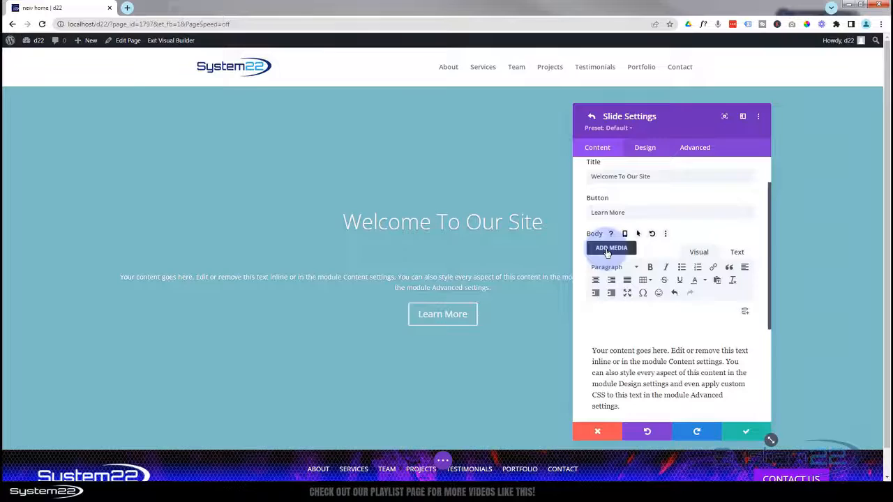
# - Insert system22-white-b-shadow.png from the Media Library at the top of the slide body
pyautogui.click(611, 248)
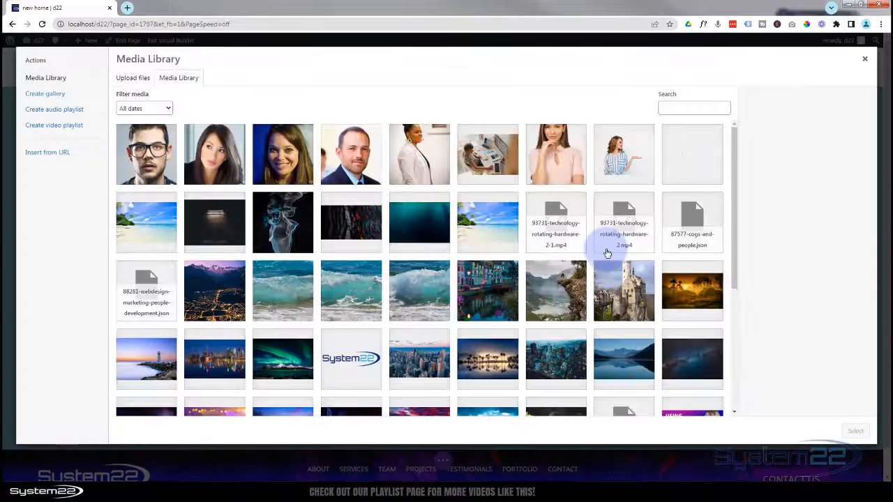
pyautogui.scroll(-3, 551, 239)
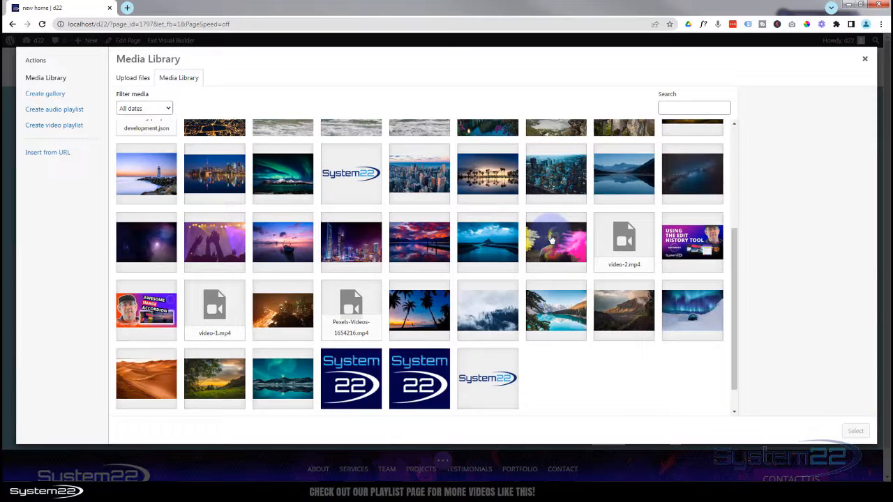
pyautogui.scroll(4, 551, 239)
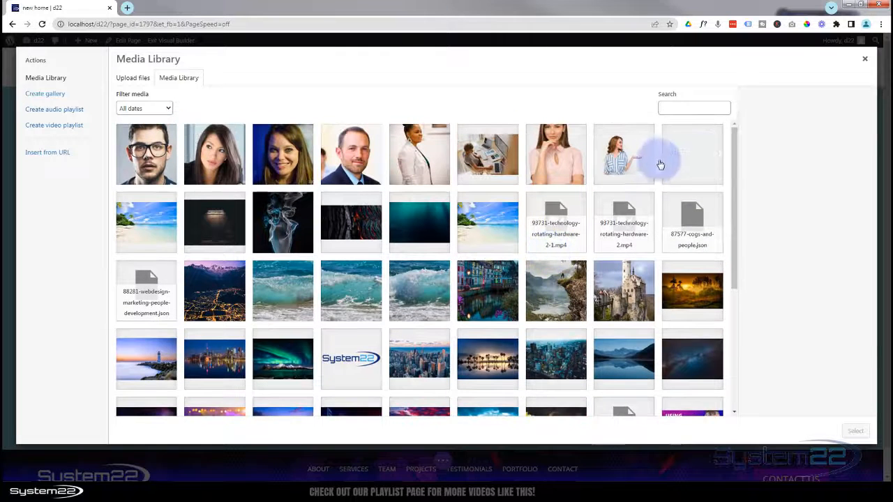
pyautogui.click(684, 166)
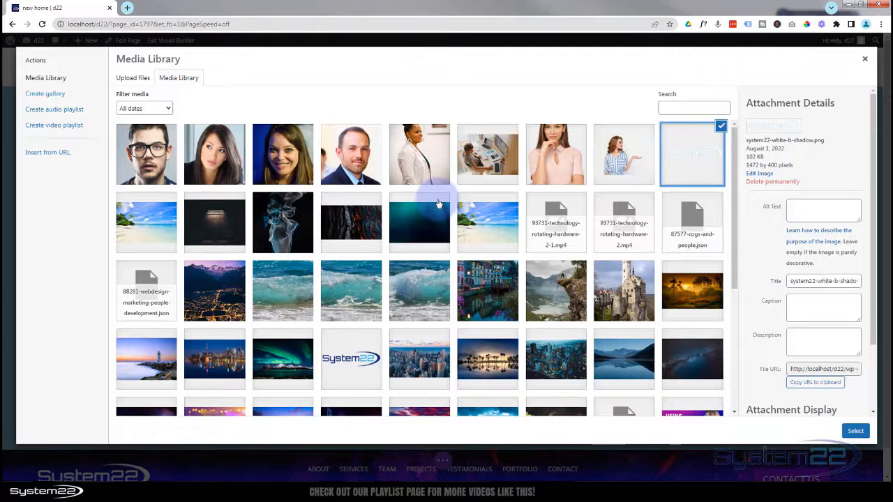
pyautogui.click(857, 432)
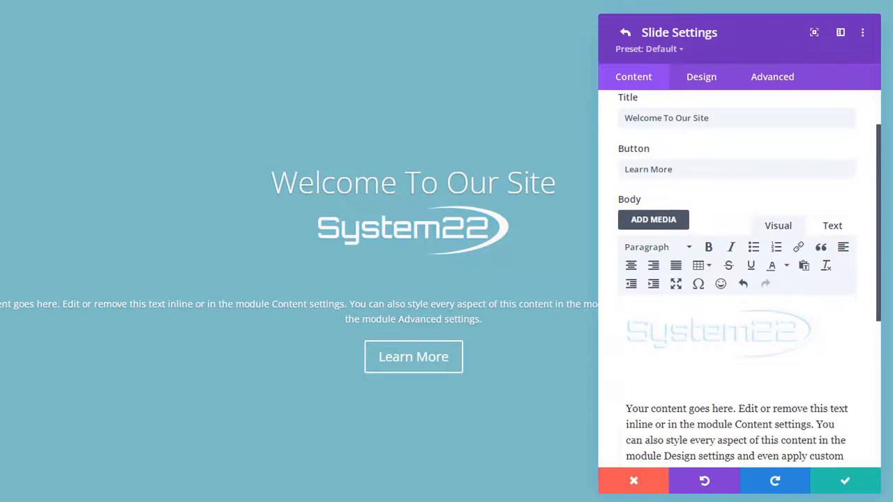
# - Resize the System22 logo in the slide body to about 230 × 63
pyautogui.click(749, 350)
pyautogui.moveTo(824, 306); pyautogui.dragTo(732, 326)
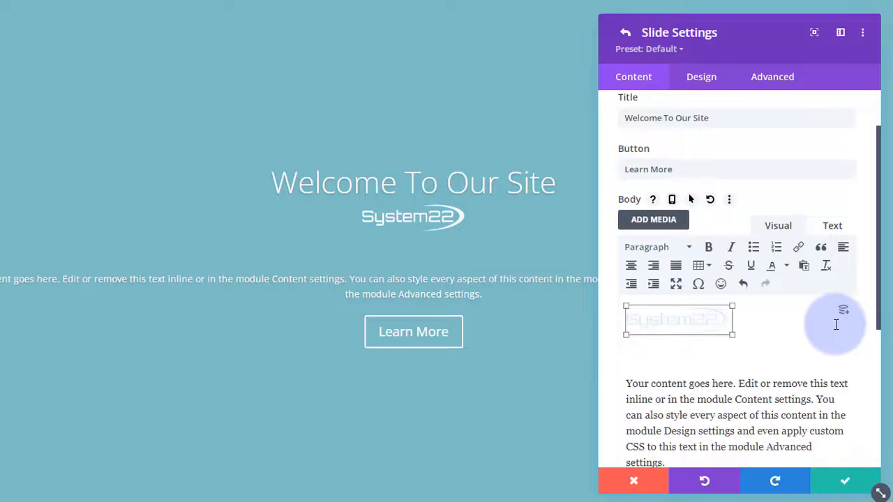
pyautogui.scroll(-4, 807, 327)
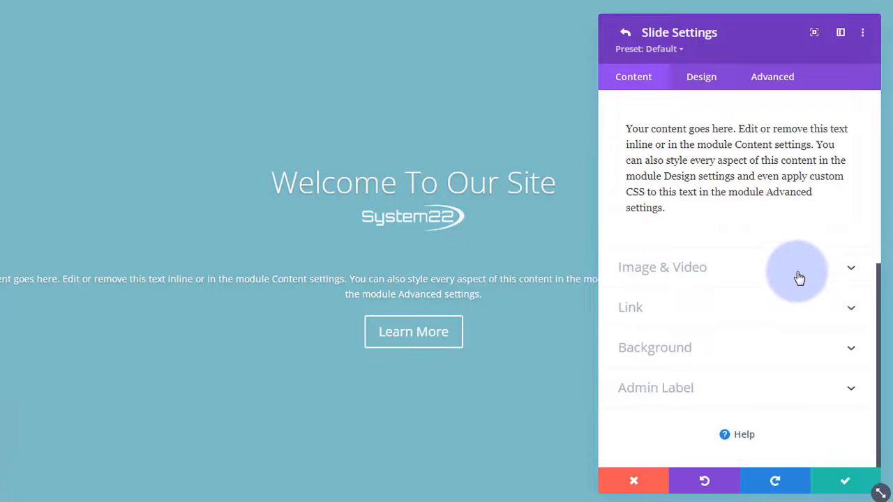
# - Review the Button Link URL, Button Link Target and Module Link URL, keeping targets In The Same Window
pyautogui.click(762, 315)
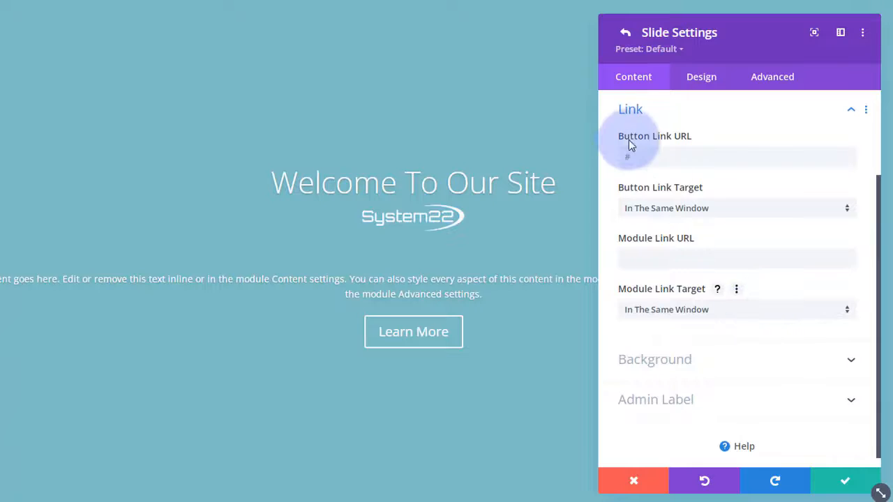
pyautogui.click(636, 156)
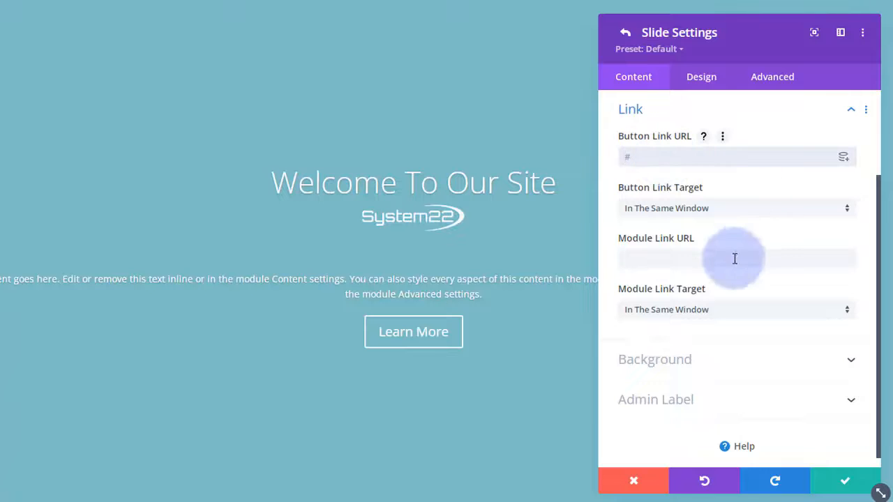
pyautogui.click(763, 213)
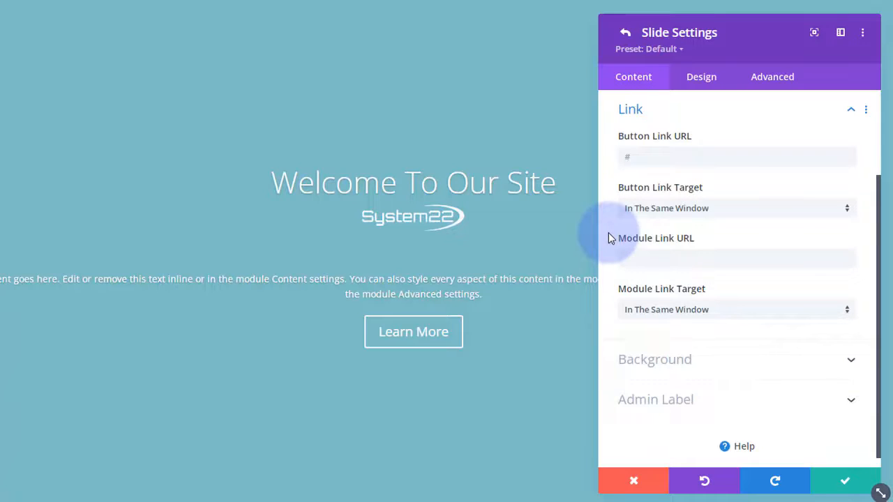
pyautogui.click(627, 257)
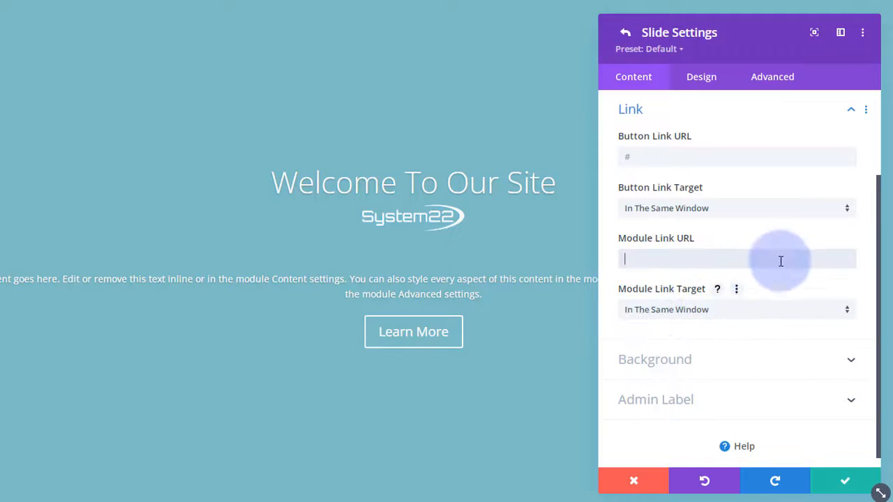
pyautogui.scroll(-1, 779, 253)
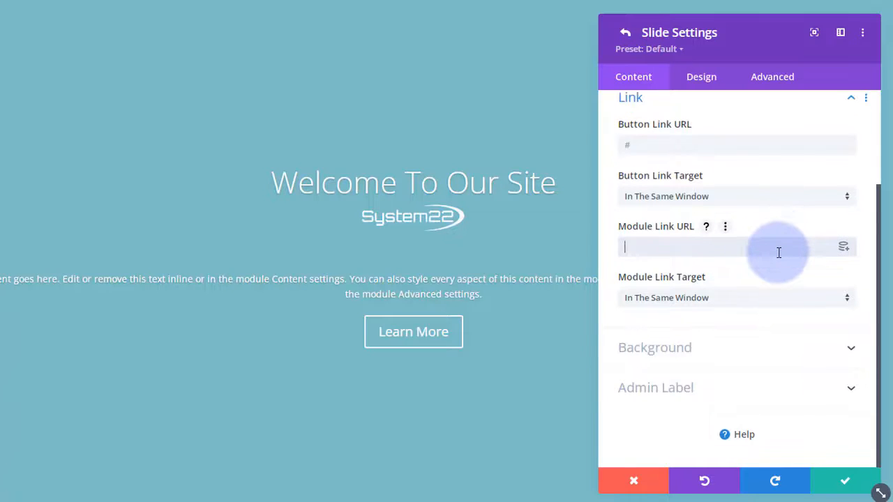
# - Give the slide a blue background colour and the aurora mountain photo as background image
pyautogui.click(752, 349)
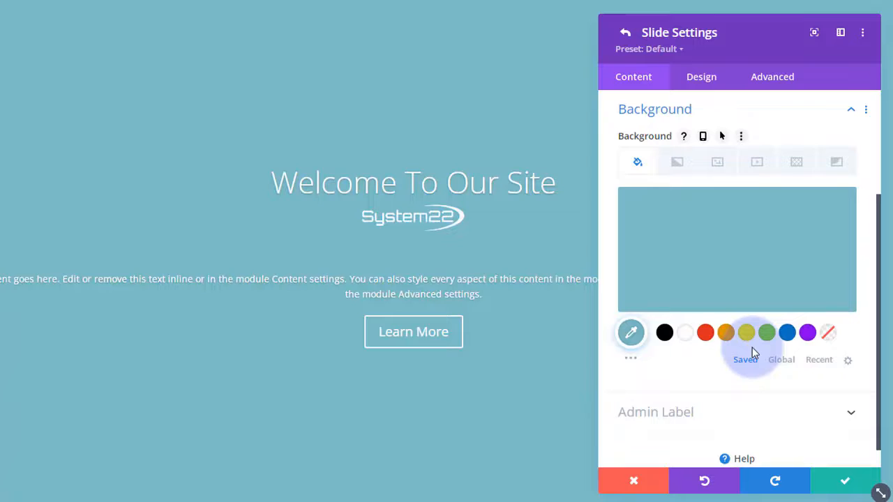
pyautogui.click(788, 334)
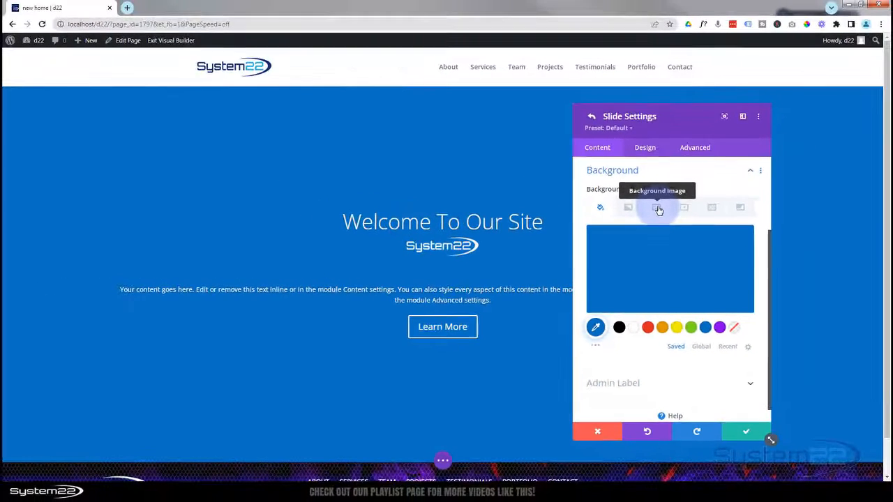
pyautogui.click(658, 209)
pyautogui.click(671, 263)
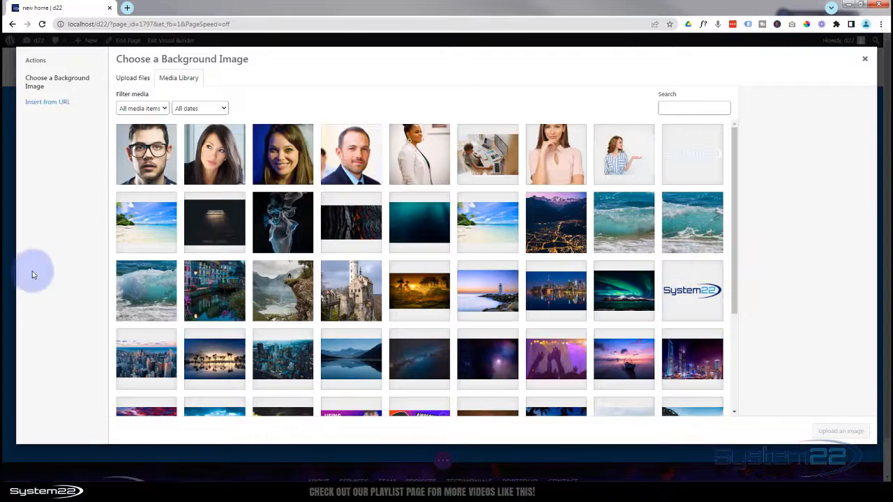
pyautogui.click(606, 314)
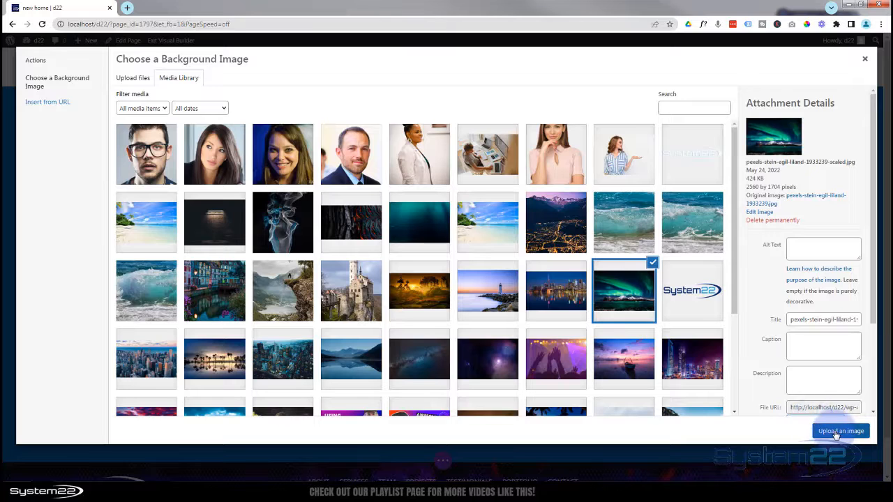
pyautogui.click(837, 432)
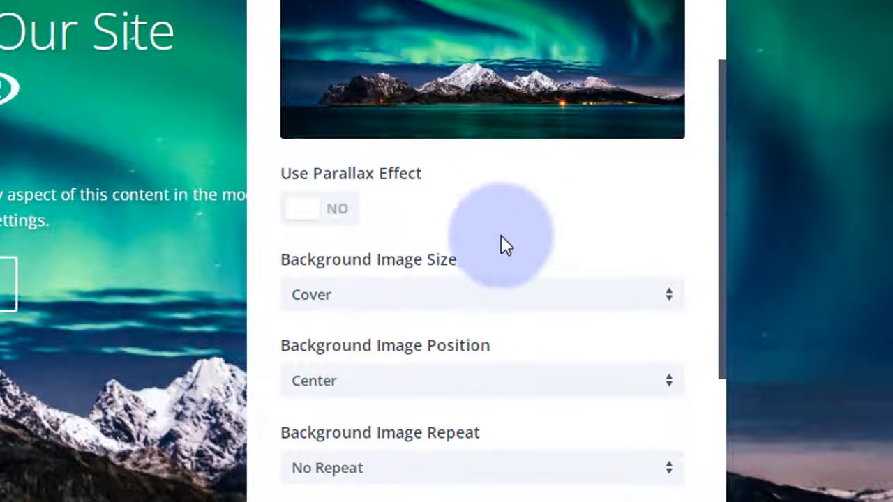
# - Set the slide's background image blend mode to Multiply
pyautogui.scroll(-5, 501, 240)
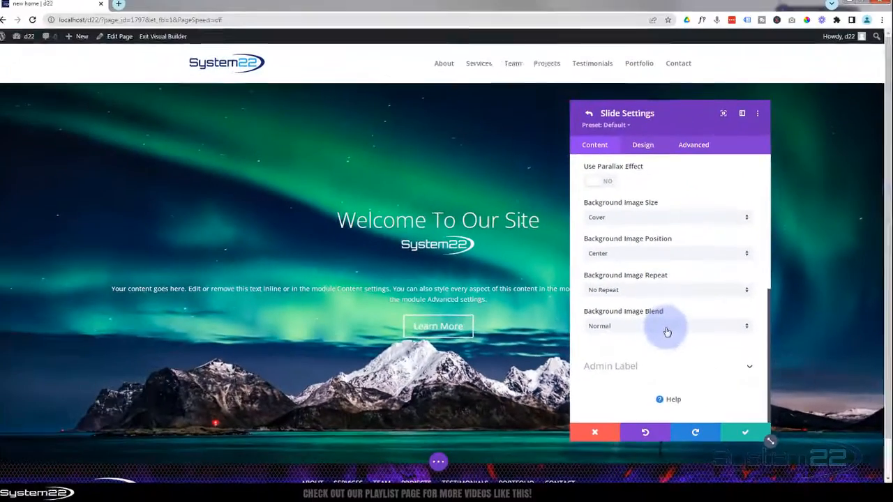
pyautogui.click(477, 283)
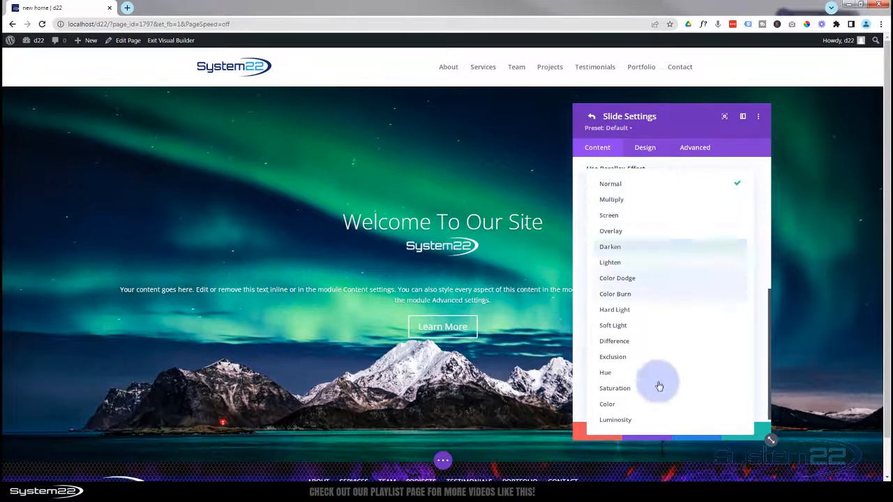
pyautogui.click(620, 200)
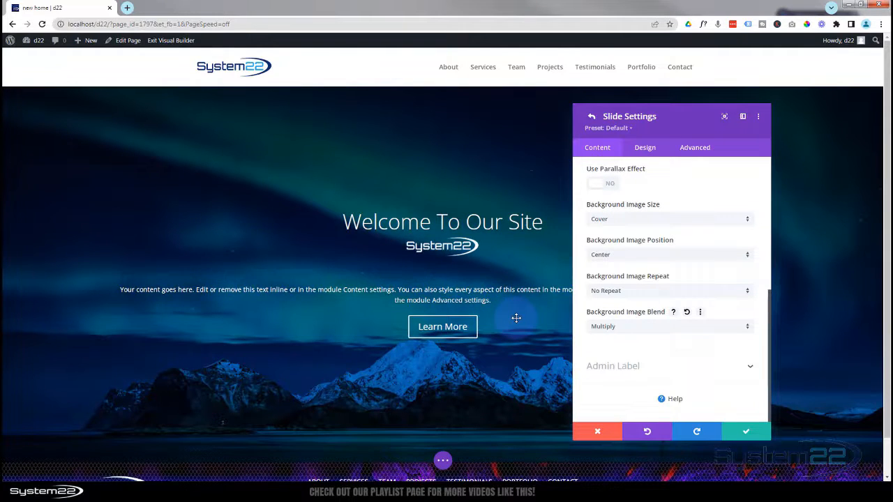
# - In Design > Overlay, set Use Background Overlay to NO
pyautogui.click(648, 152)
pyautogui.click(641, 191)
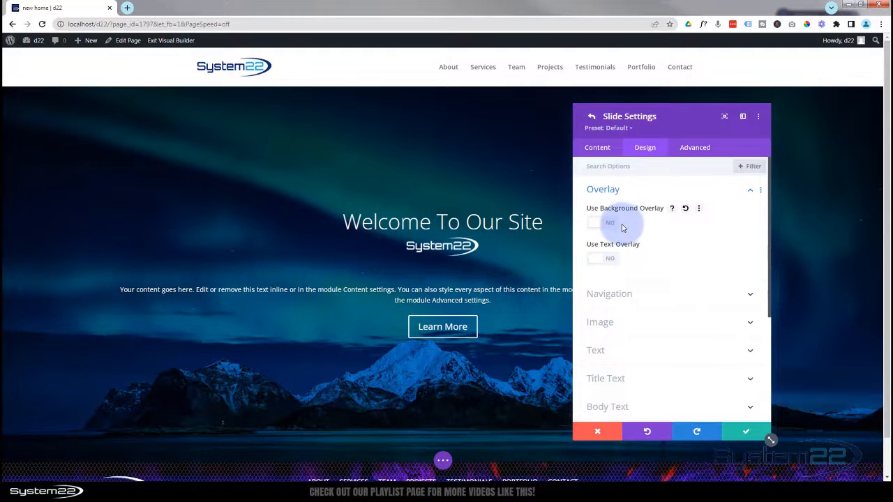
pyautogui.click(611, 224)
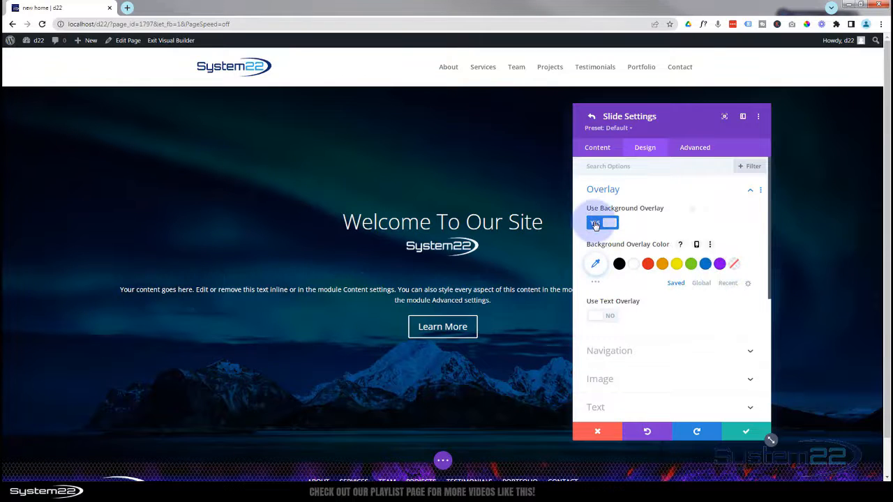
pyautogui.click(595, 224)
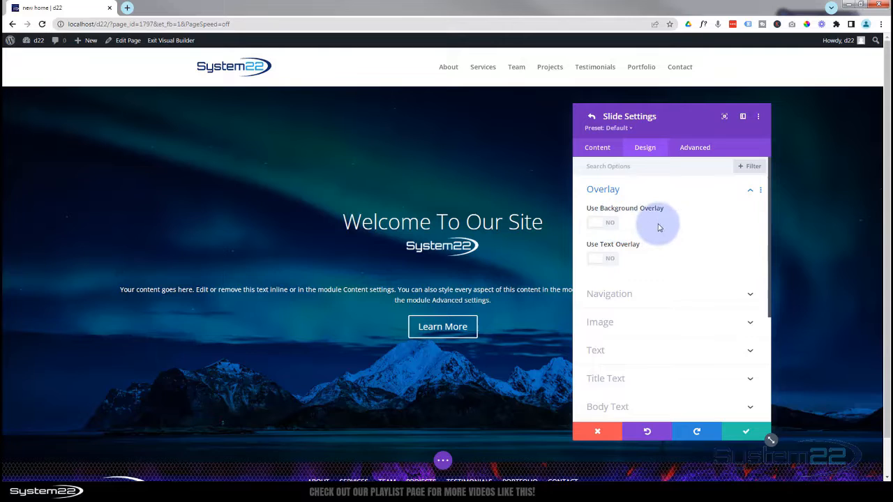
pyautogui.scroll(-3, 659, 228)
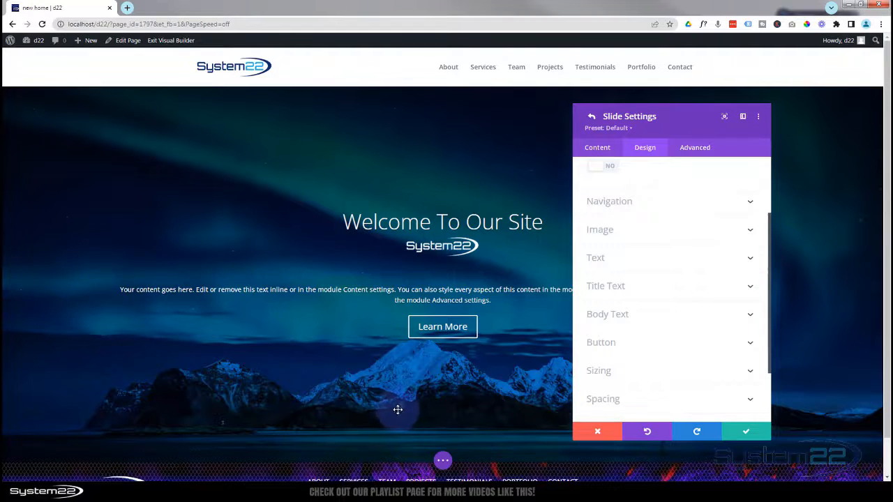
# - Expand the slide's Navigation and Image design groups, then the Text group
pyautogui.click(663, 204)
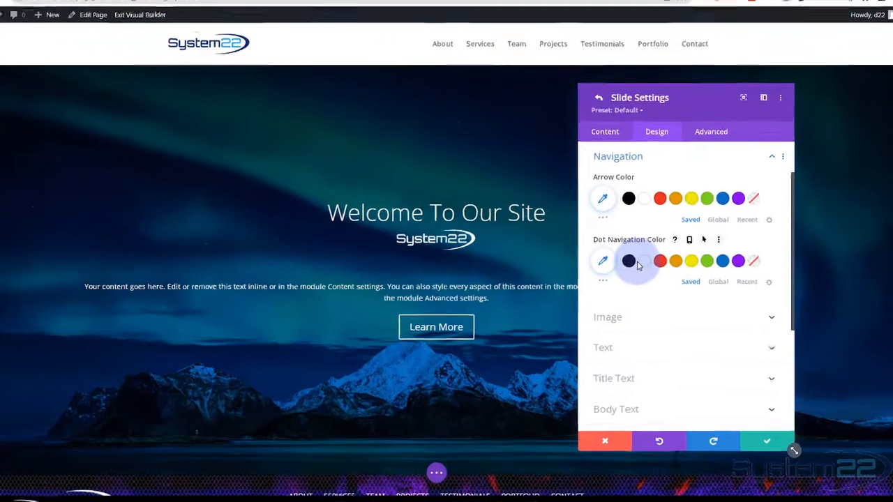
pyautogui.scroll(-2, 684, 314)
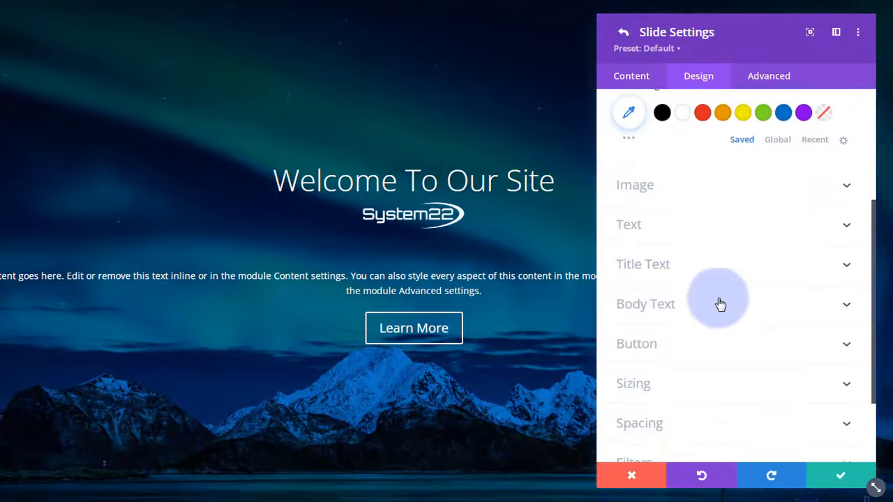
pyautogui.click(709, 186)
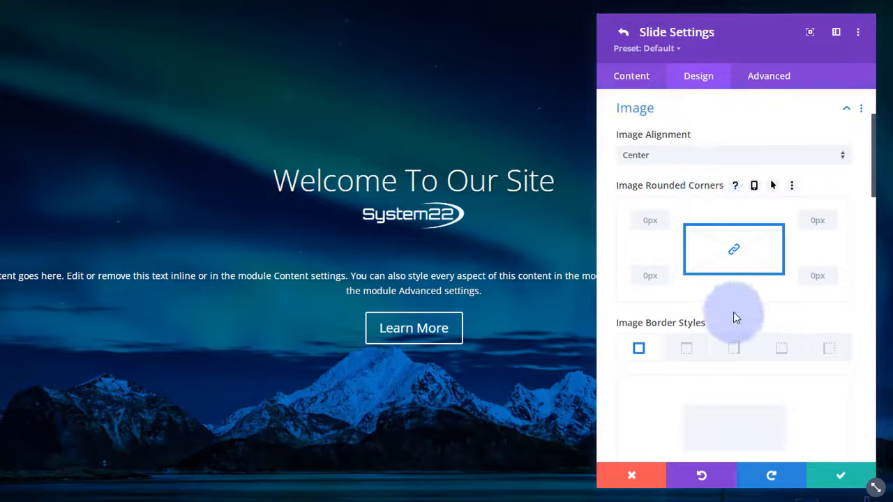
pyautogui.scroll(-1, 733, 318)
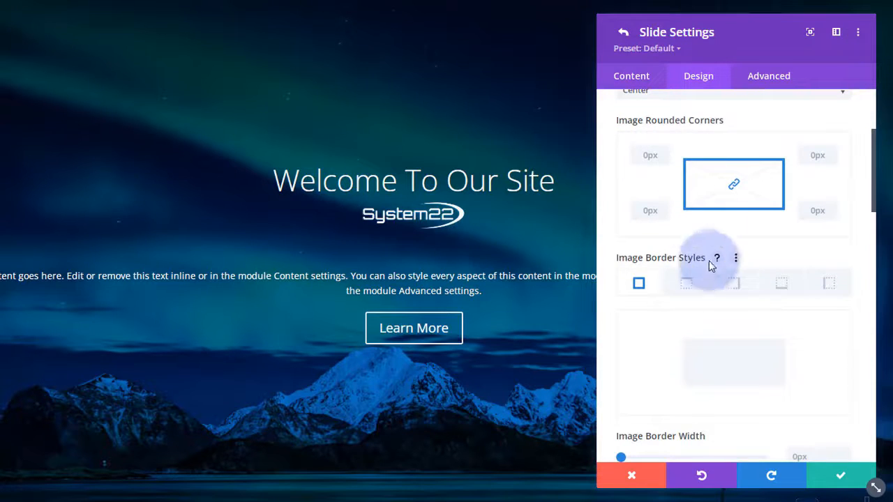
pyautogui.scroll(-6, 710, 275)
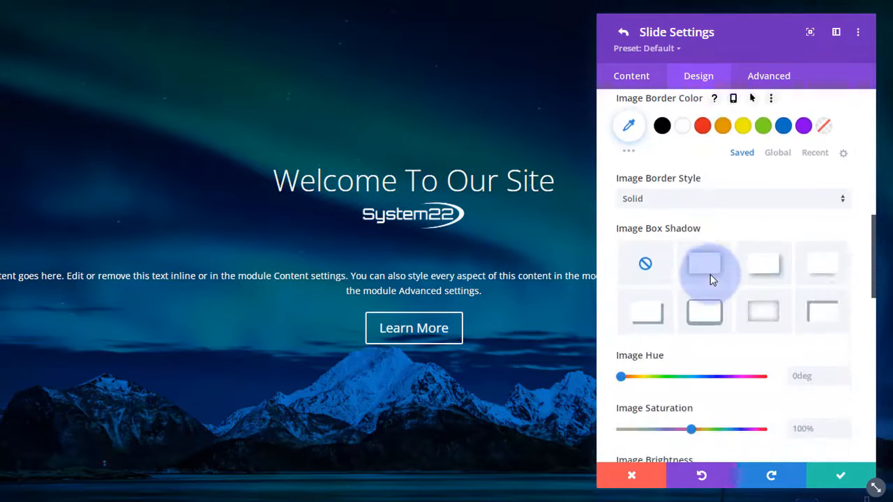
pyautogui.scroll(-8, 711, 280)
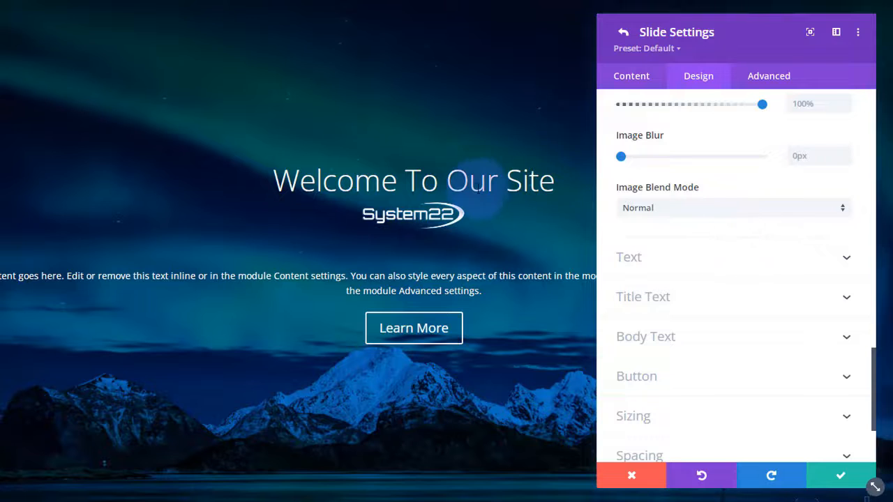
pyautogui.click(718, 257)
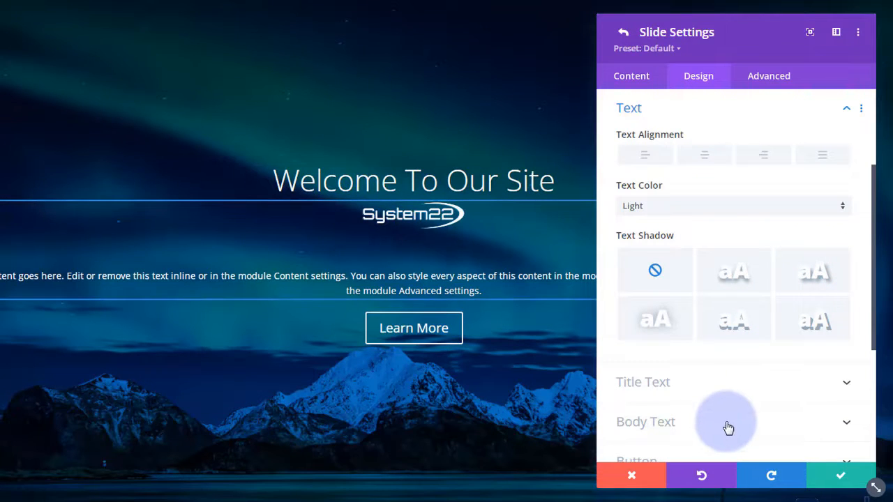
# - Set the 'Welcome To Our Site' title to Semi Bold weight at 53px
pyautogui.scroll(-5, 694, 409)
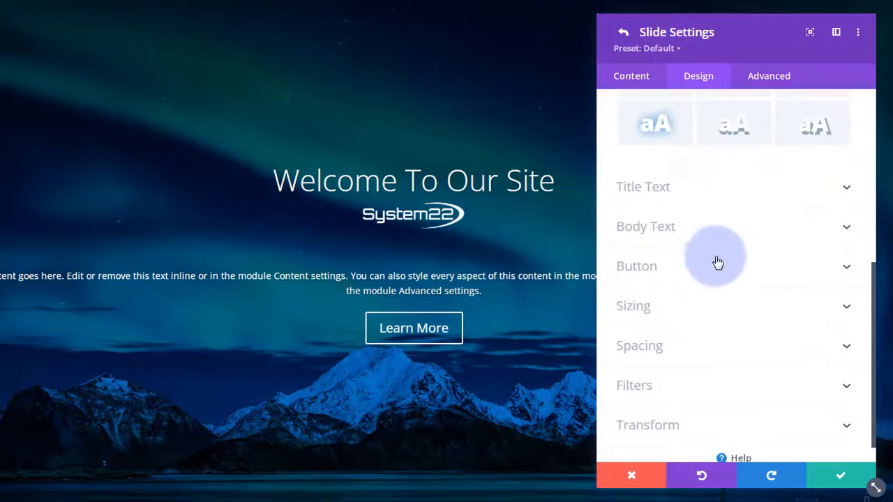
pyautogui.click(713, 192)
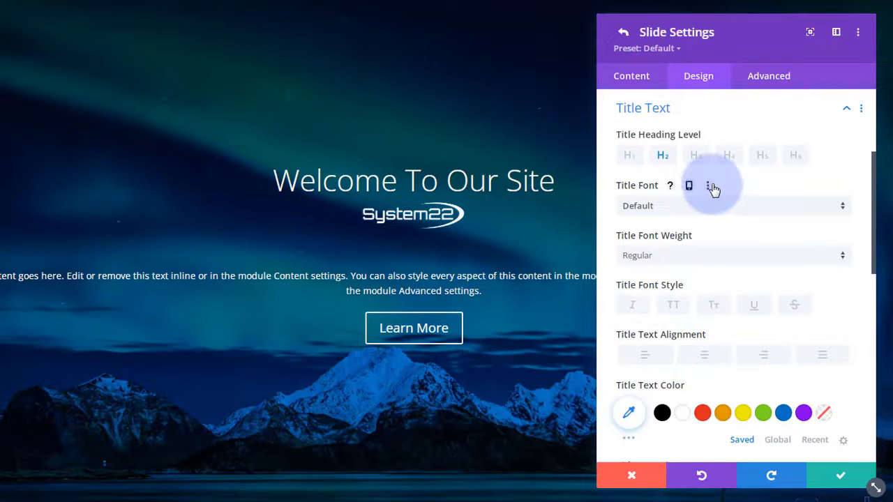
pyautogui.click(688, 258)
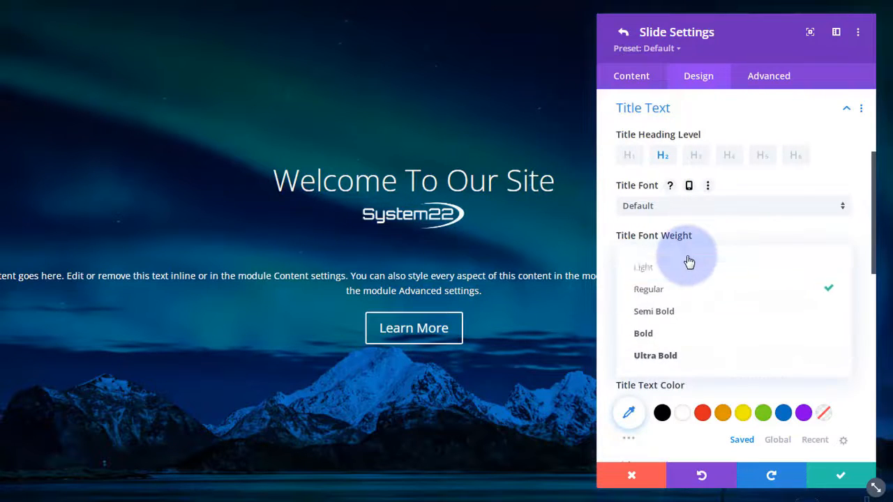
pyautogui.click(682, 318)
pyautogui.scroll(-2, 716, 279)
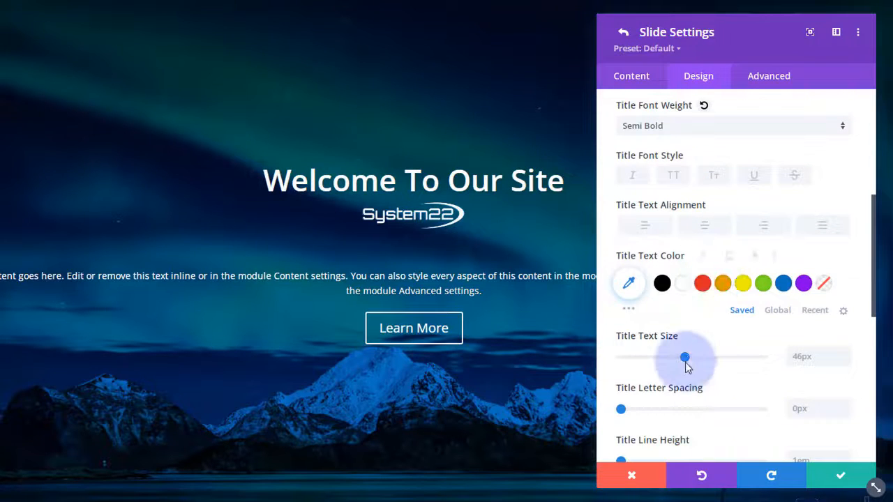
pyautogui.moveTo(686, 360); pyautogui.dragTo(697, 361)
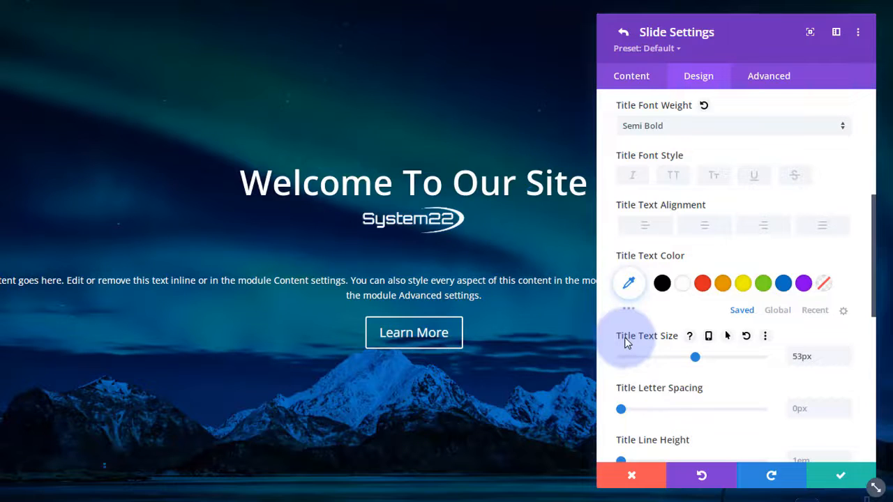
# - Make the slide title size responsive at 53px per device, previewing tablet and phone before desktop
pyautogui.click(710, 339)
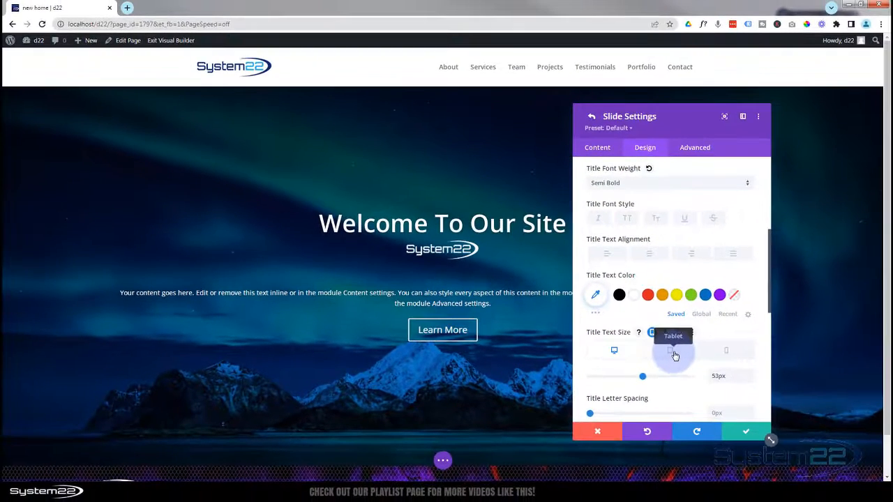
pyautogui.click(674, 355)
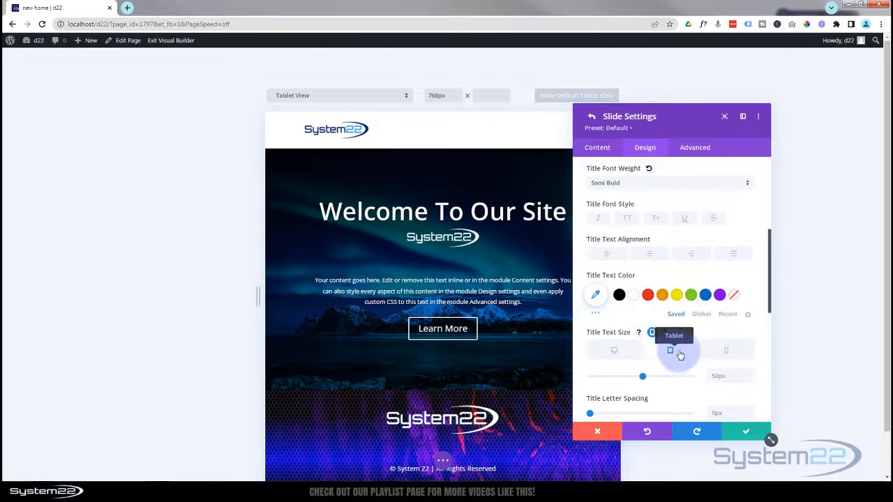
pyautogui.click(727, 353)
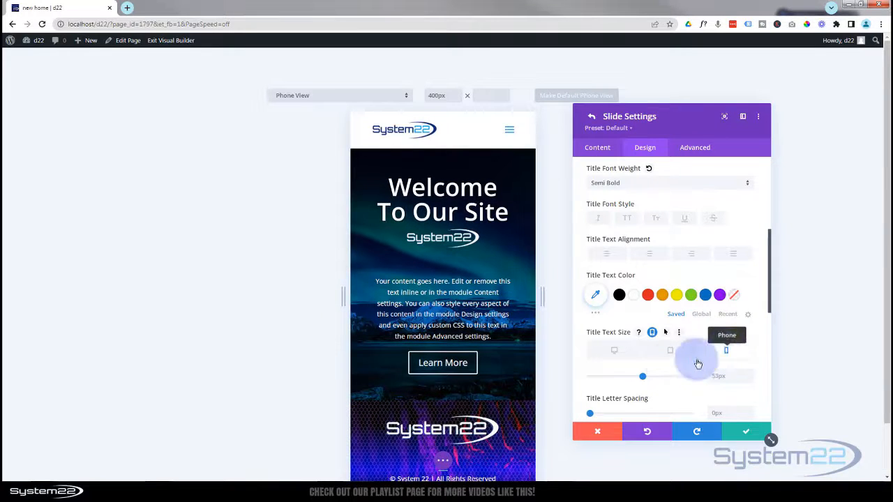
pyautogui.click(729, 378)
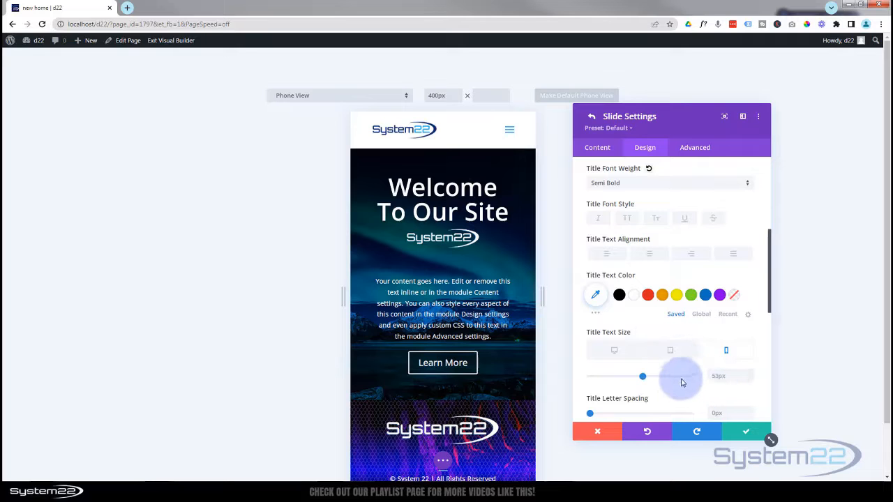
pyautogui.click(612, 353)
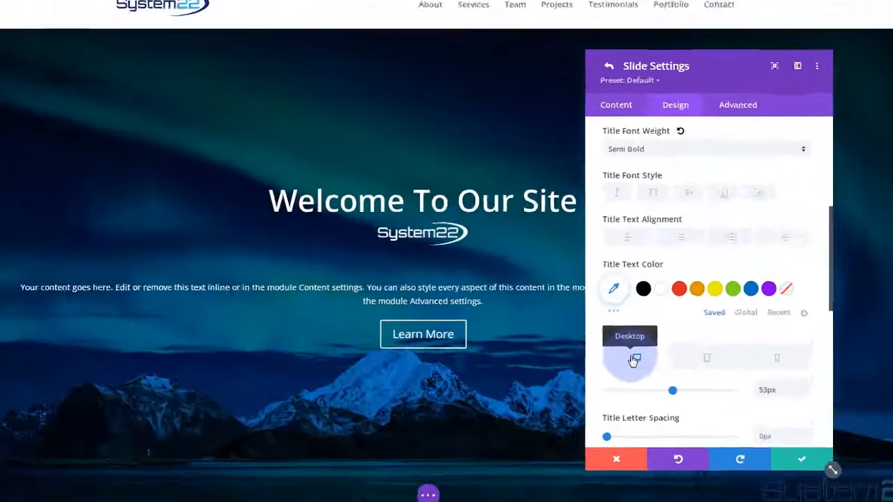
# - Apply the second Title Text Shadow preset to the slide's welcome heading
pyautogui.scroll(-4, 695, 293)
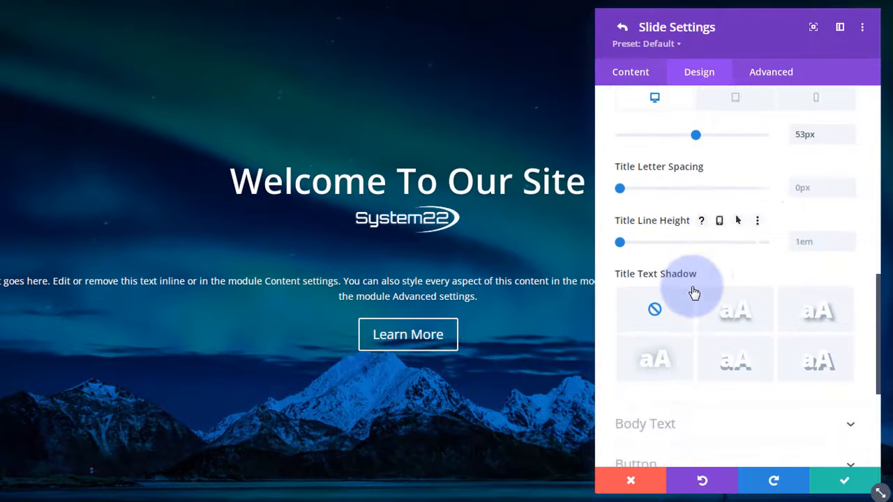
pyautogui.click(746, 320)
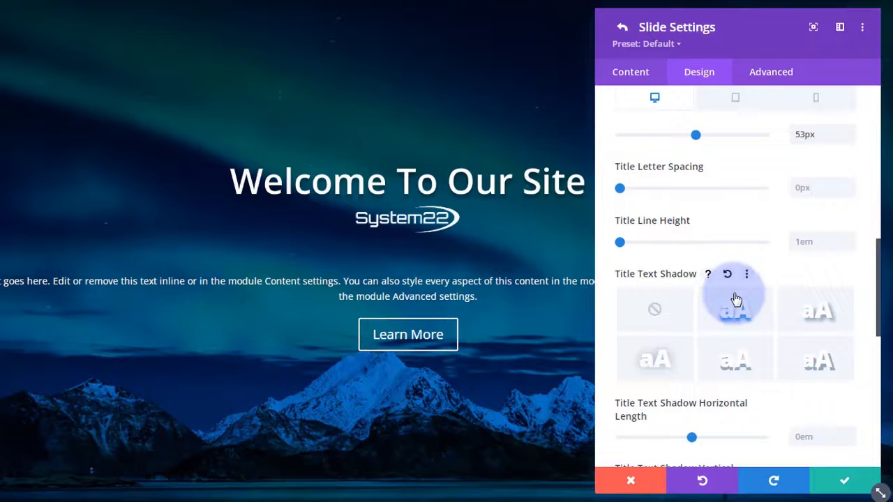
pyautogui.scroll(-6, 737, 299)
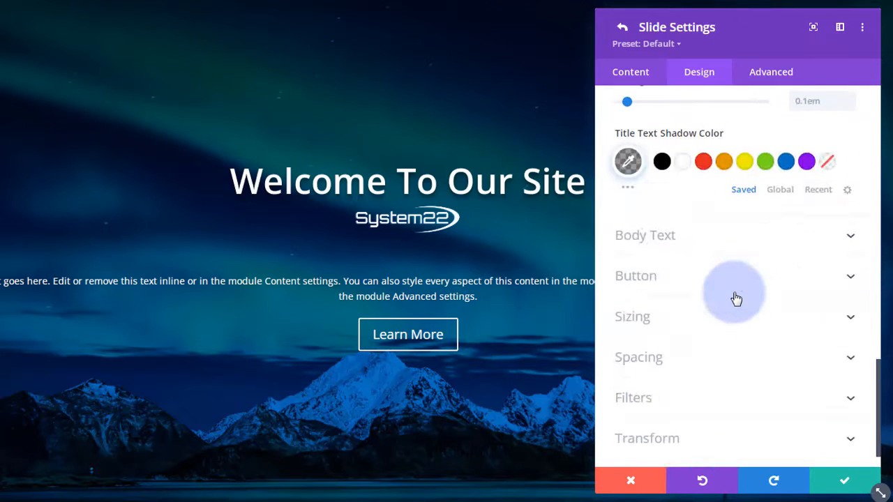
pyautogui.click(715, 237)
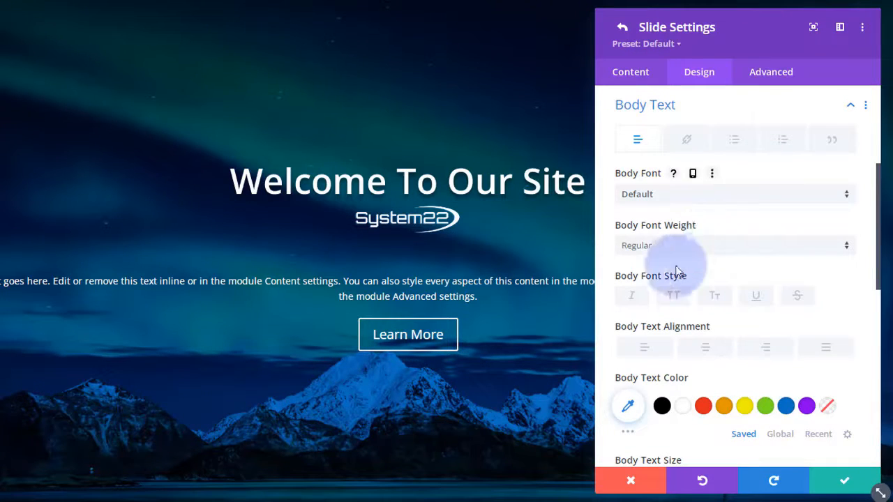
pyautogui.click(709, 194)
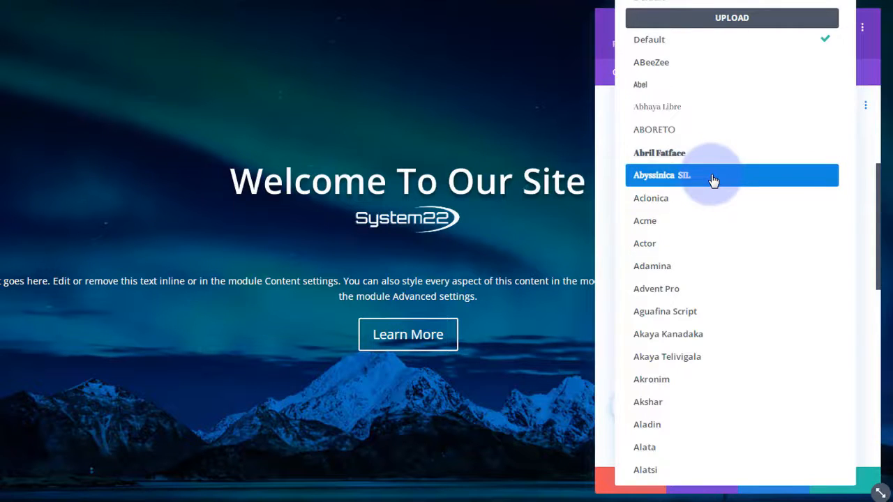
pyautogui.click(605, 166)
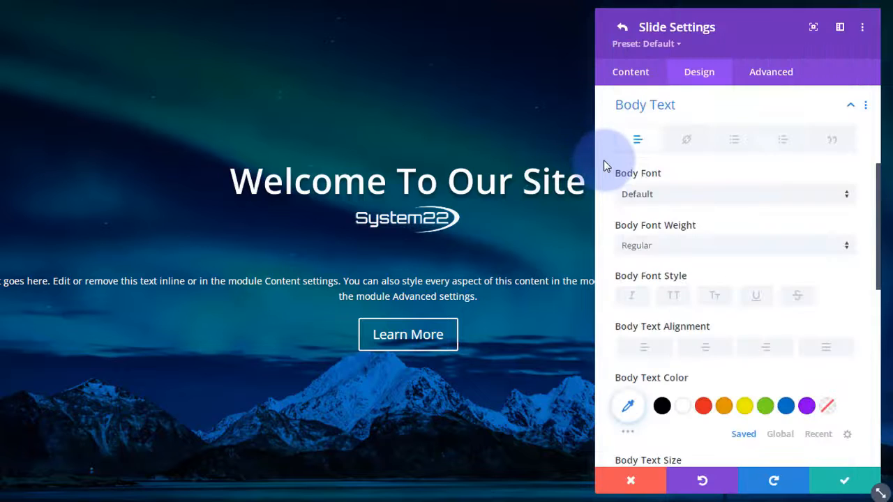
pyautogui.scroll(-3, 670, 209)
pyautogui.scroll(-5, 670, 210)
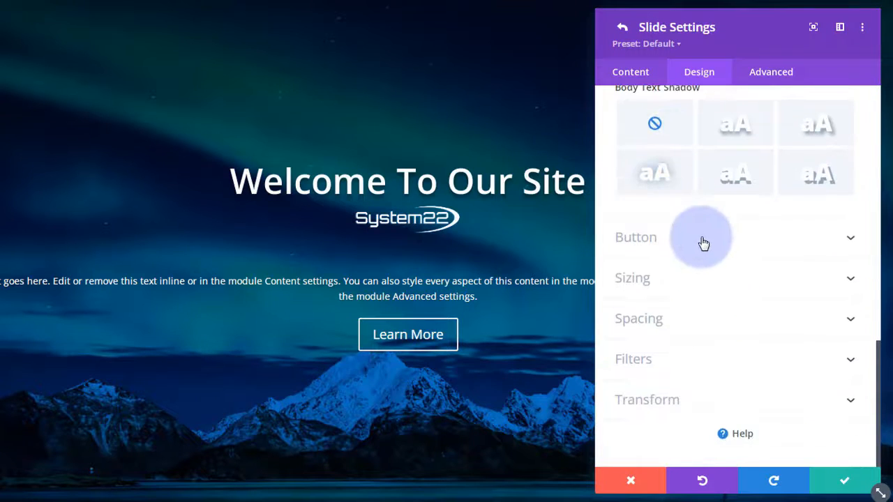
# - Turn on custom styles for the Learn More button and reach its Button Background colour swatches
pyautogui.click(703, 240)
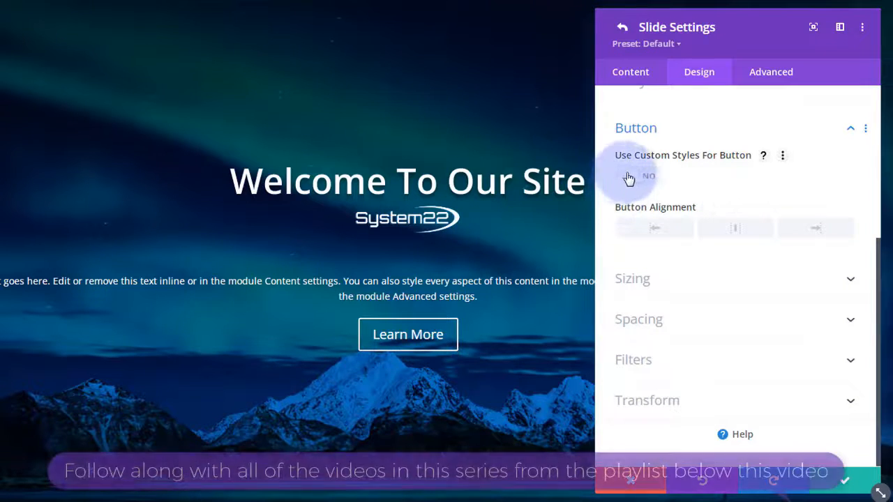
pyautogui.click(653, 180)
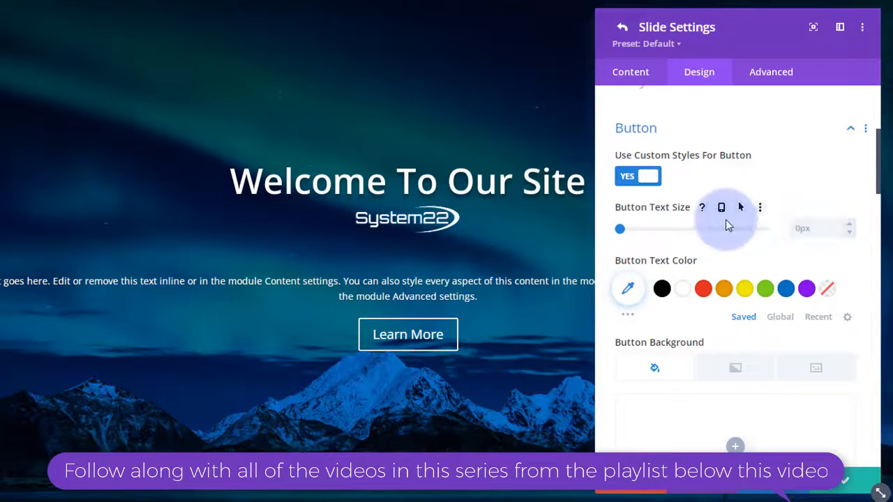
pyautogui.scroll(-2, 711, 227)
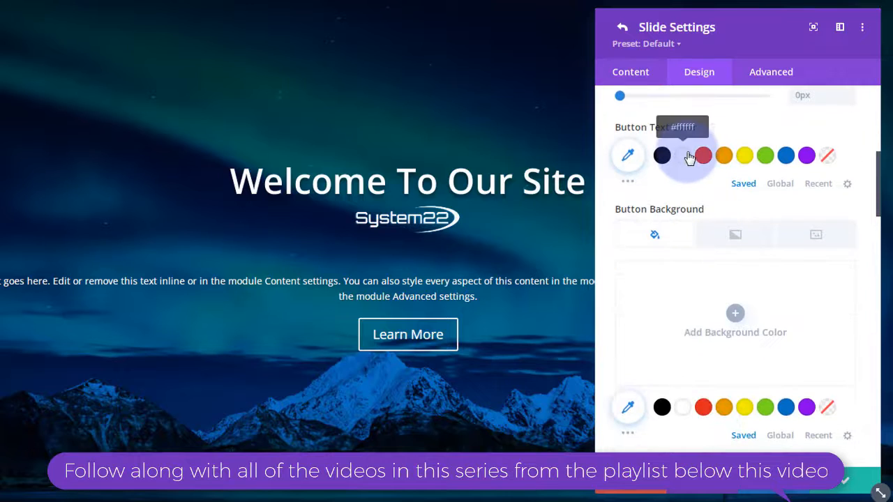
pyautogui.click(704, 320)
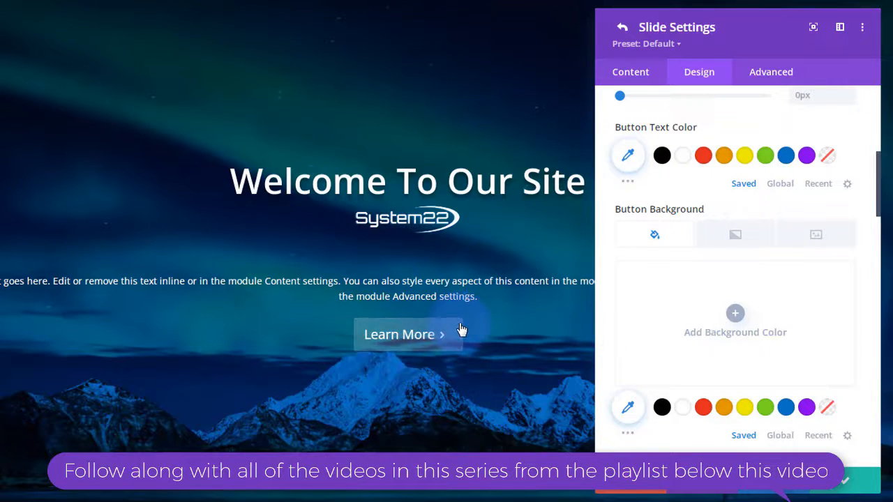
pyautogui.click(721, 258)
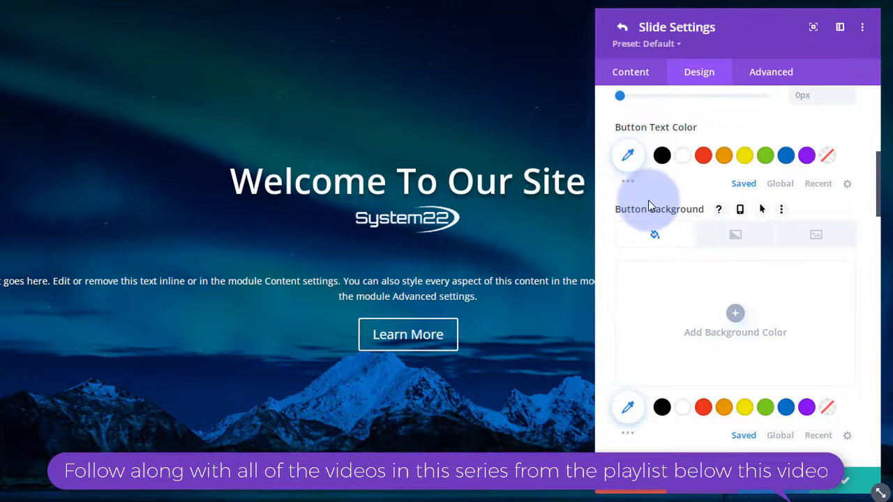
pyautogui.scroll(-1, 649, 238)
pyautogui.scroll(-1, 650, 243)
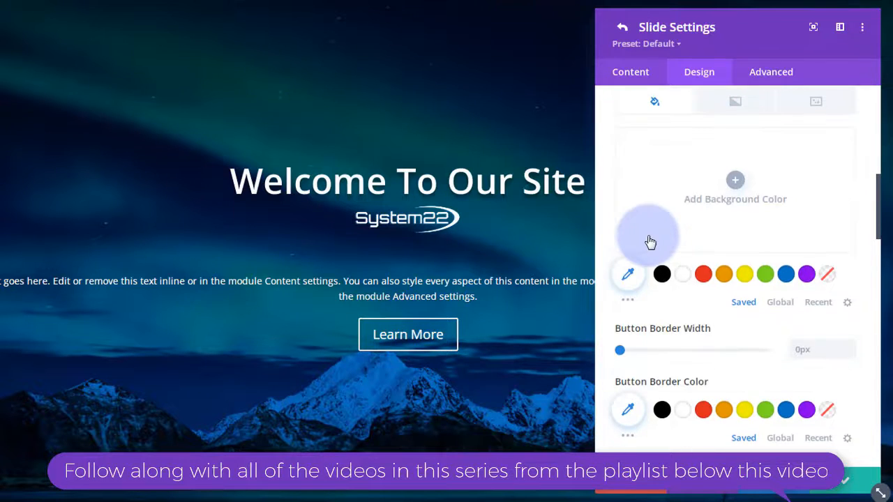
# - Give the Learn More button a purple #8300e9 background, leaving its border width at 0px
pyautogui.click(808, 275)
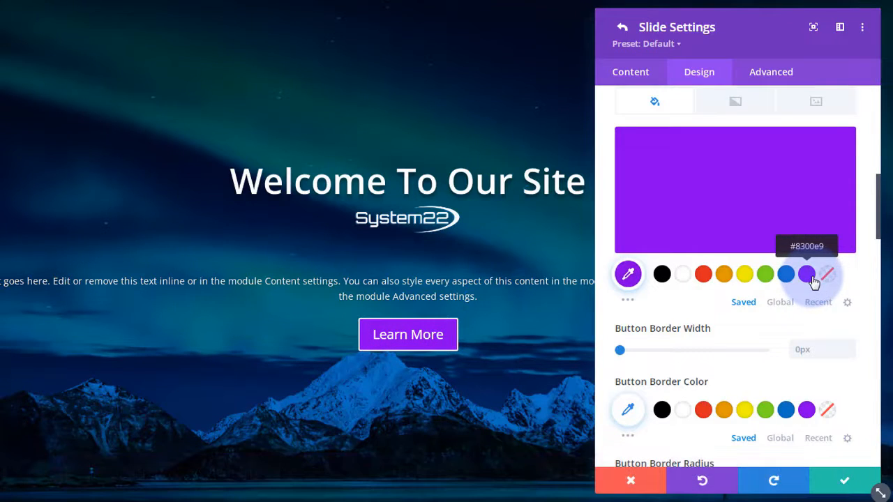
pyautogui.click(849, 345)
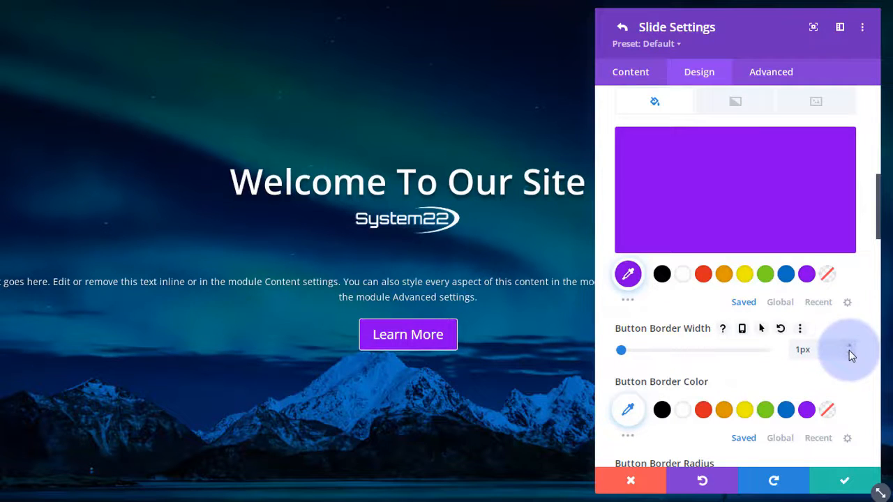
pyautogui.click(849, 351)
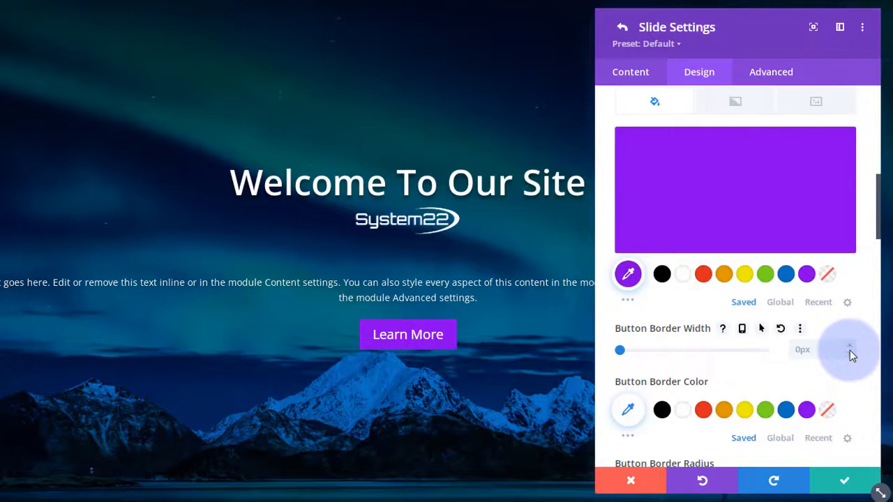
pyautogui.scroll(1, 781, 349)
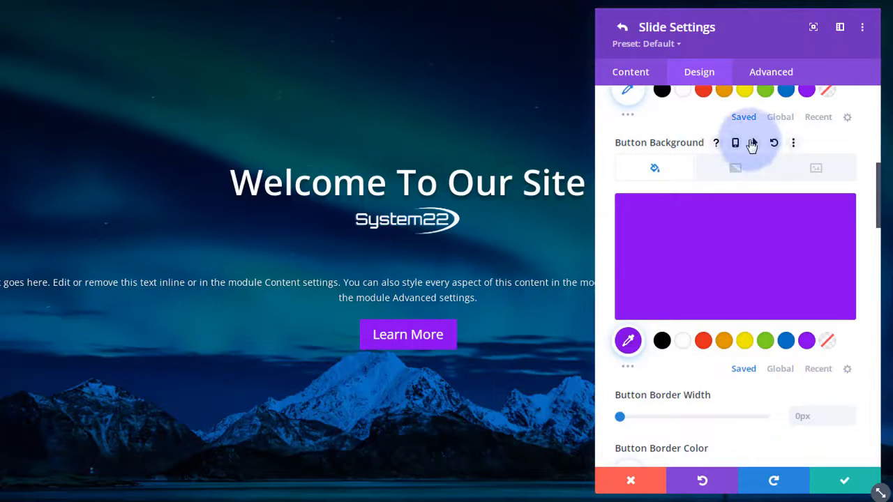
# - Set the Learn More button's hover background to blue #0c71c3, keeping the normal state purple
pyautogui.click(756, 145)
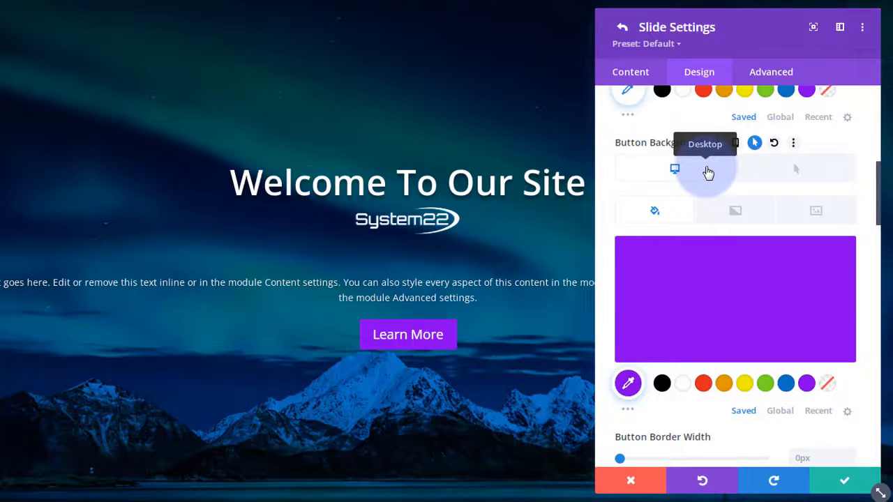
pyautogui.click(773, 176)
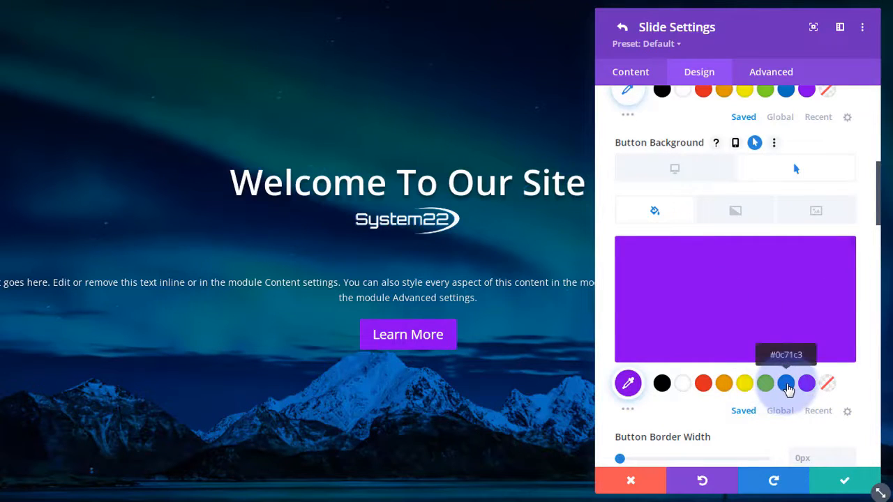
pyautogui.click(786, 385)
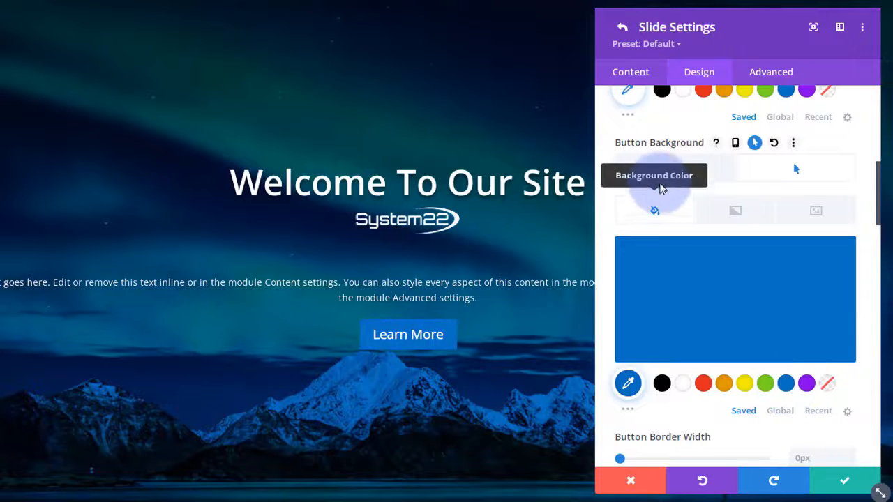
pyautogui.click(666, 174)
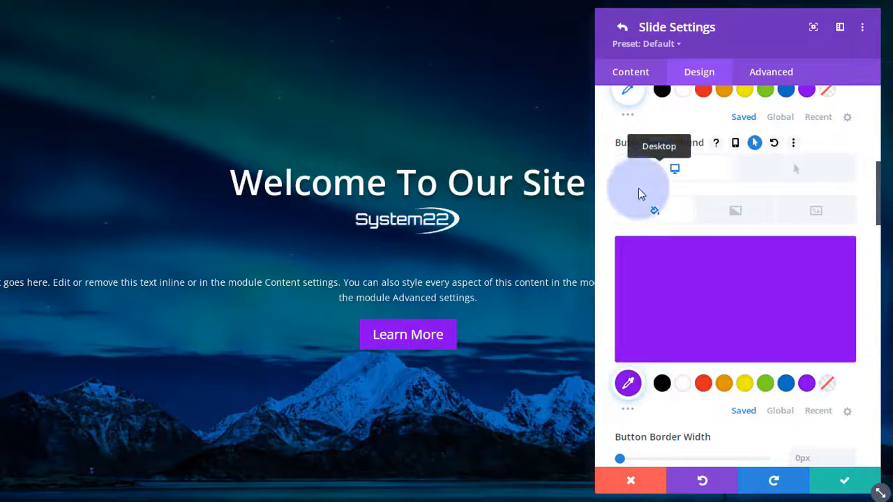
pyautogui.scroll(-1, 611, 216)
pyautogui.scroll(-3, 610, 220)
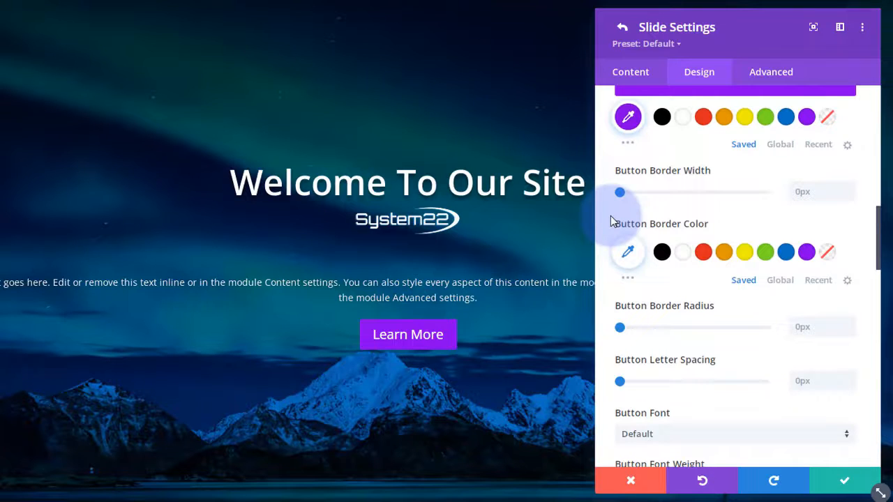
# - Give the Learn More button a 30px border radius and leave its button icon switched off
pyautogui.scroll(-1, 614, 221)
pyautogui.moveTo(625, 241)
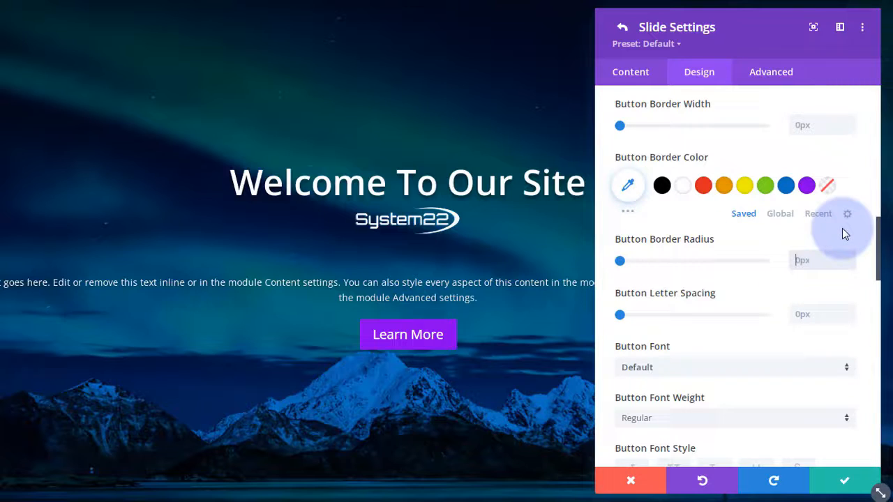
pyautogui.write('30px')
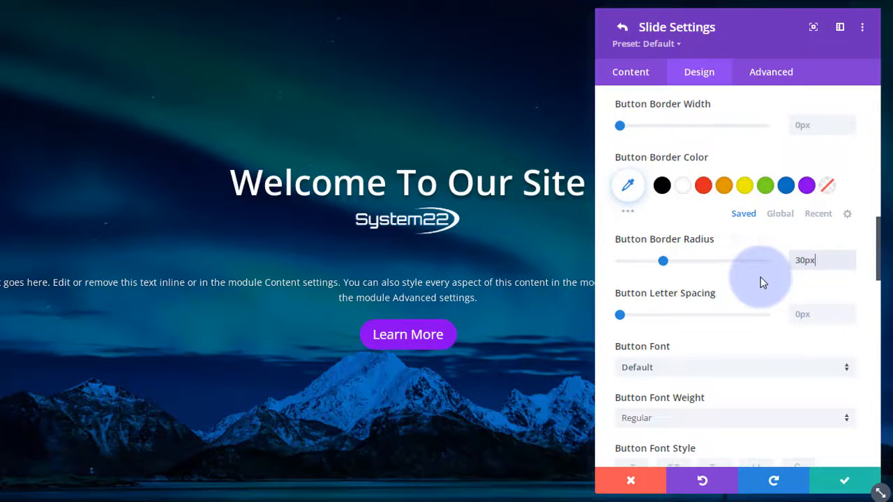
pyautogui.scroll(-3, 745, 297)
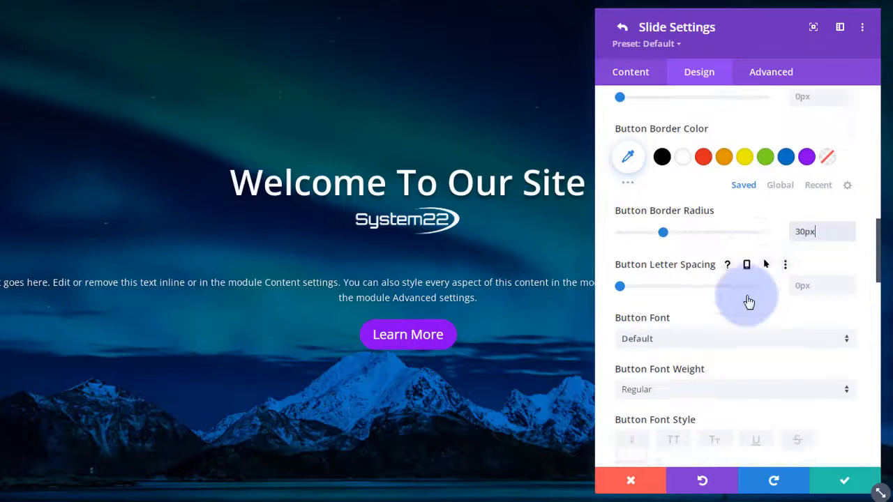
pyautogui.scroll(-2, 736, 288)
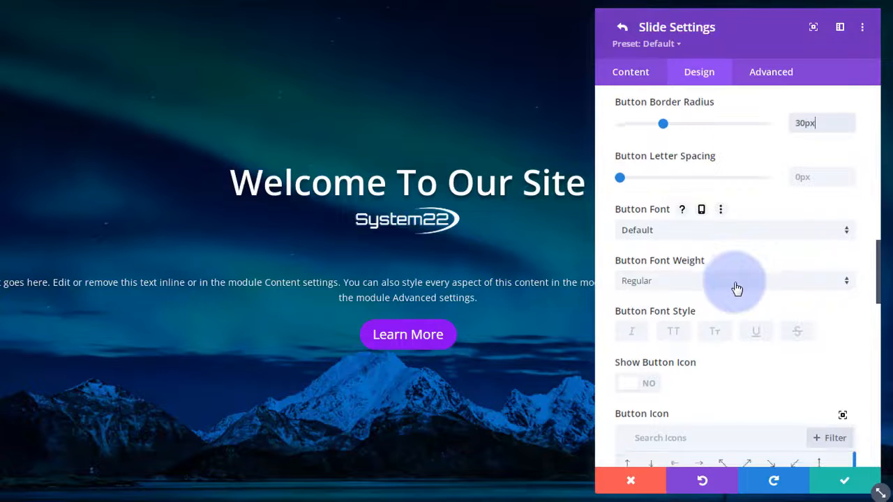
pyautogui.scroll(-2, 736, 288)
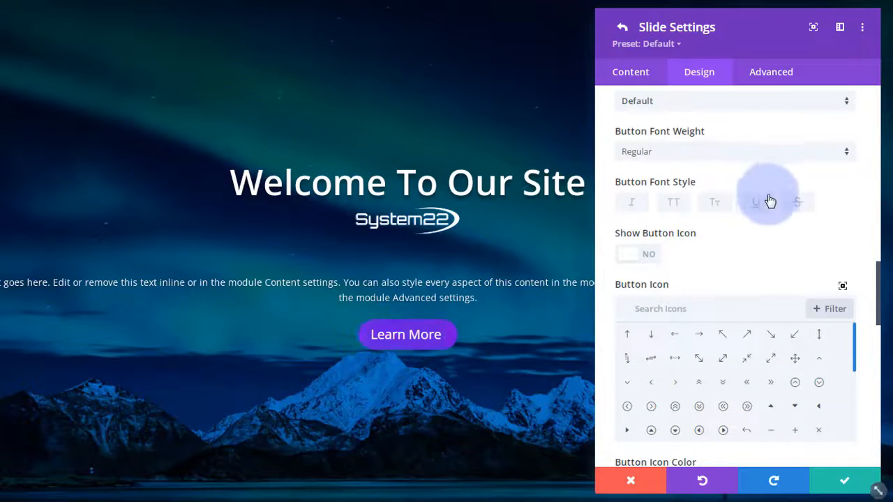
pyautogui.click(641, 256)
pyautogui.click(635, 259)
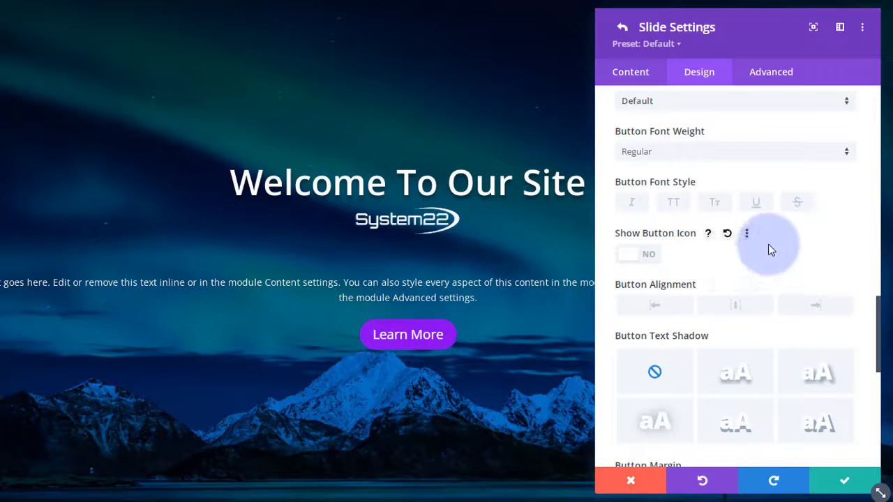
# - Apply the second Button Text Shadow preset (0em, 0.1em vertical, 0.1em blur) to the Learn More label
pyautogui.scroll(-1, 769, 241)
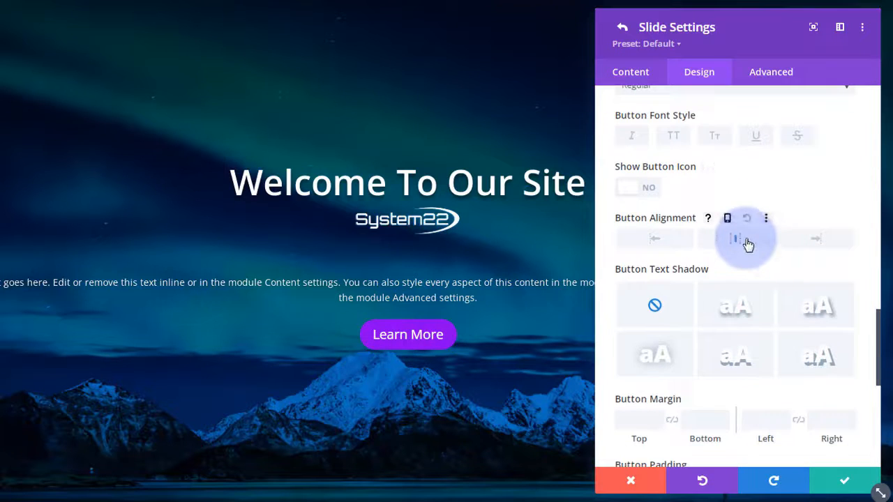
pyautogui.scroll(-1, 740, 243)
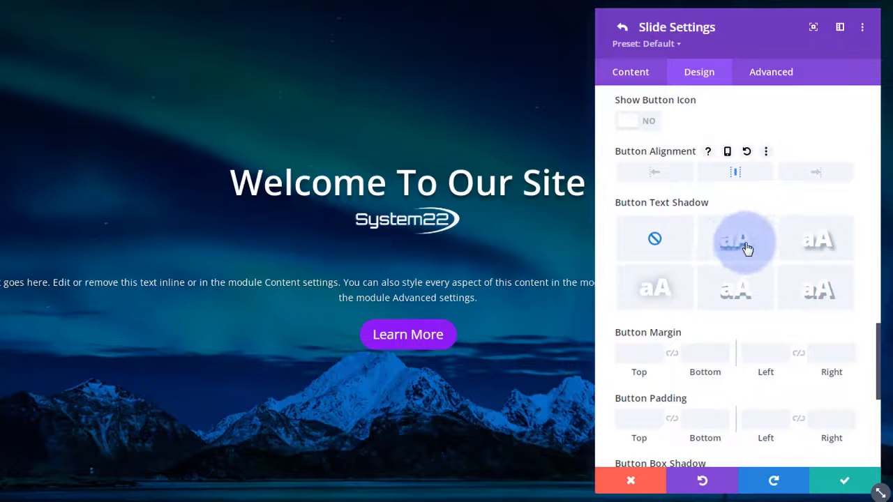
pyautogui.click(745, 245)
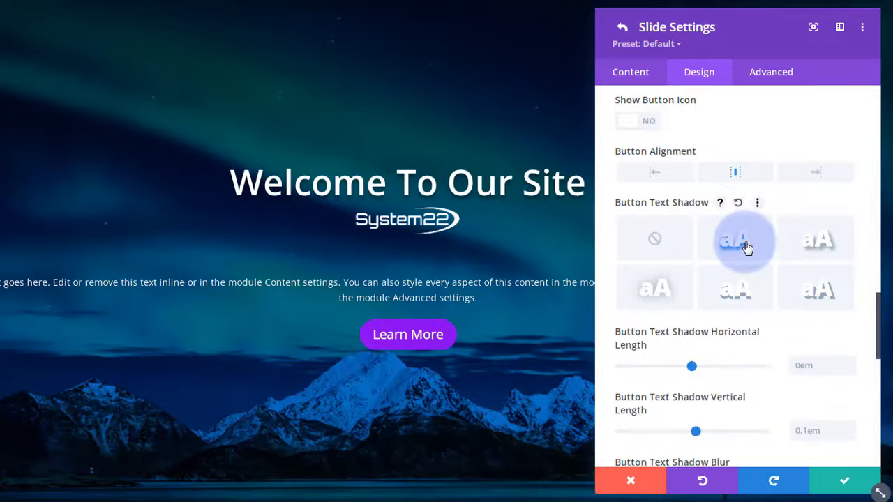
pyautogui.scroll(-5, 746, 245)
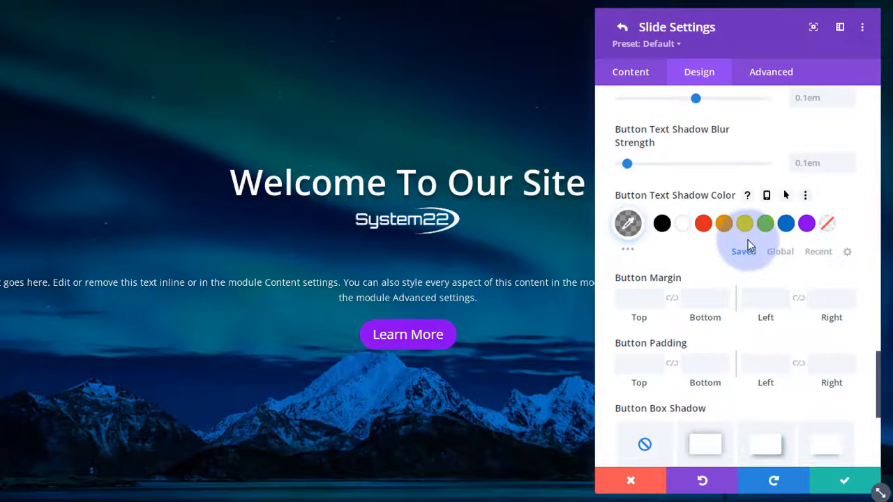
pyautogui.scroll(-2, 749, 244)
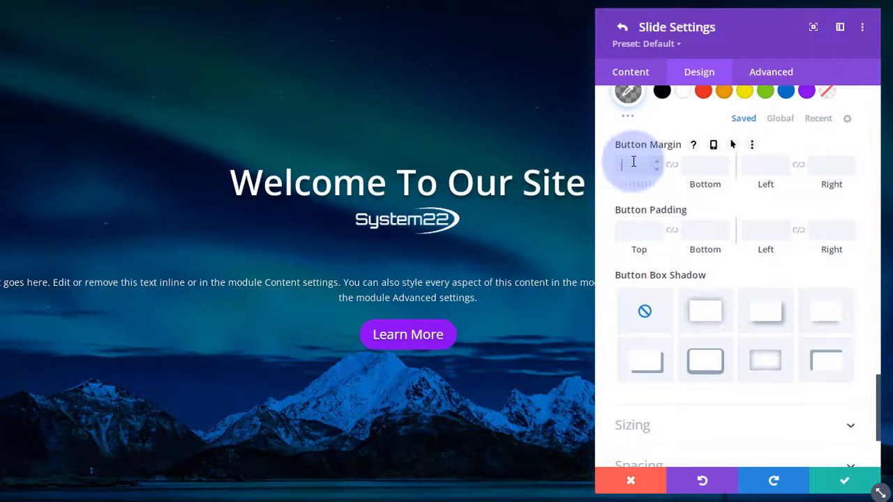
# - Try a 50px top margin on the Learn More button, then clear the margin value
pyautogui.click(664, 107)
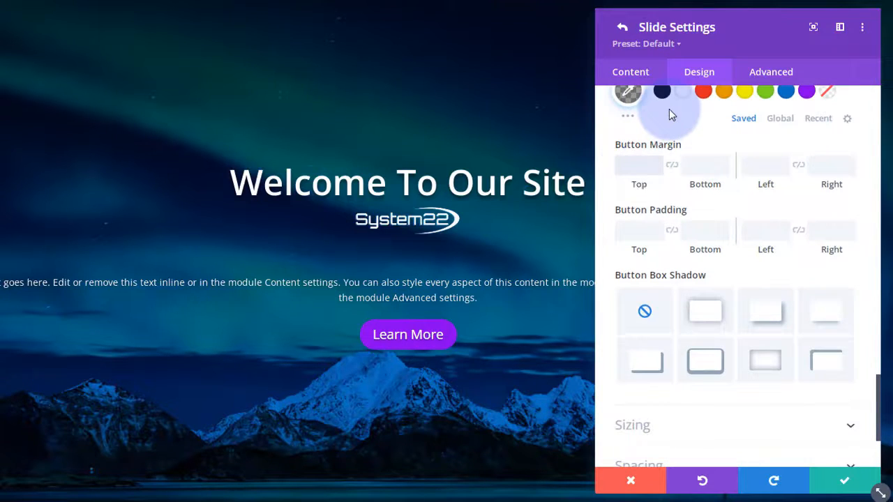
pyautogui.write('50px')
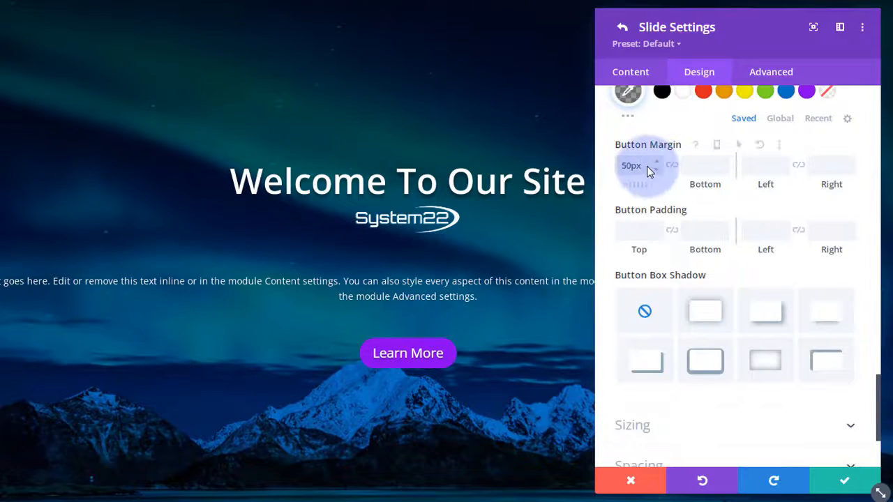
pyautogui.press('Down')
pyautogui.moveTo(647, 166); pyautogui.dragTo(607, 166)
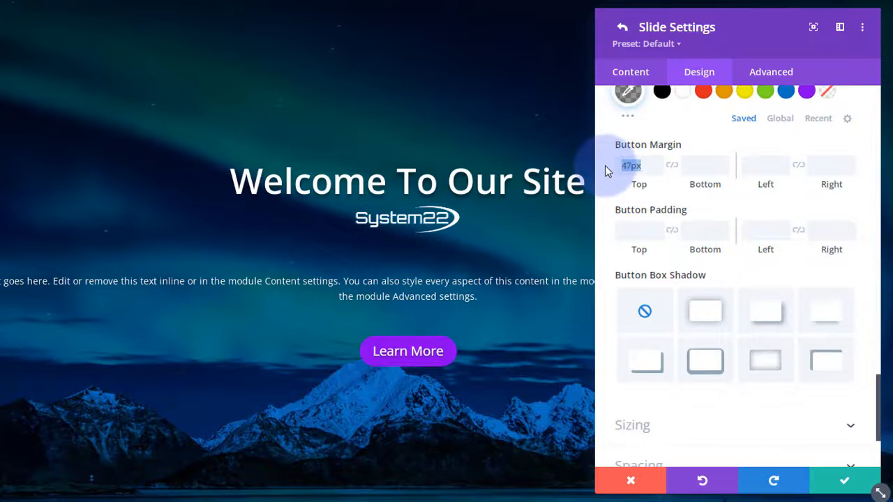
pyautogui.press('BackSpace')
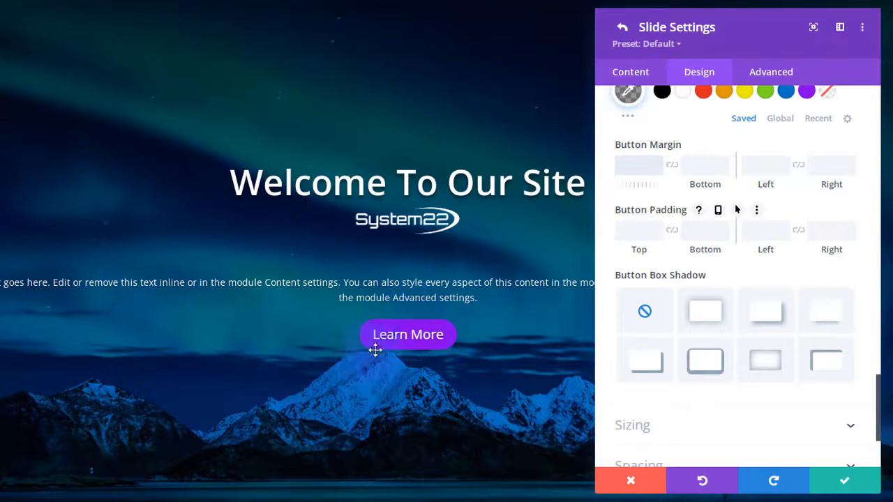
pyautogui.click(682, 282)
# - Link the button's top and bottom padding and clear the 30px padding values
pyautogui.click(612, 231)
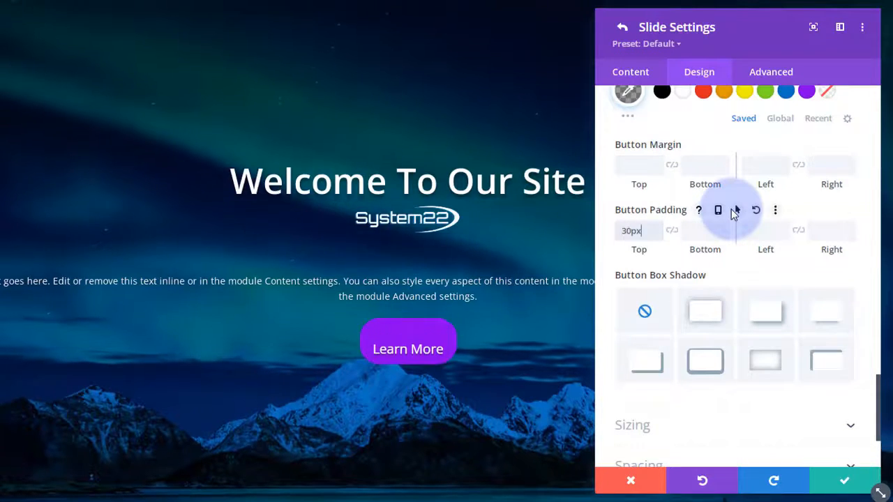
pyautogui.click(673, 231)
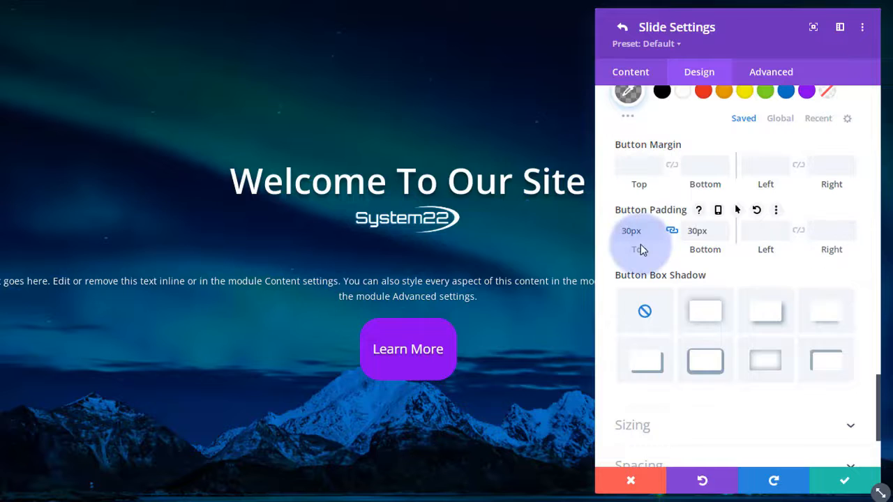
pyautogui.moveTo(707, 230); pyautogui.dragTo(684, 230)
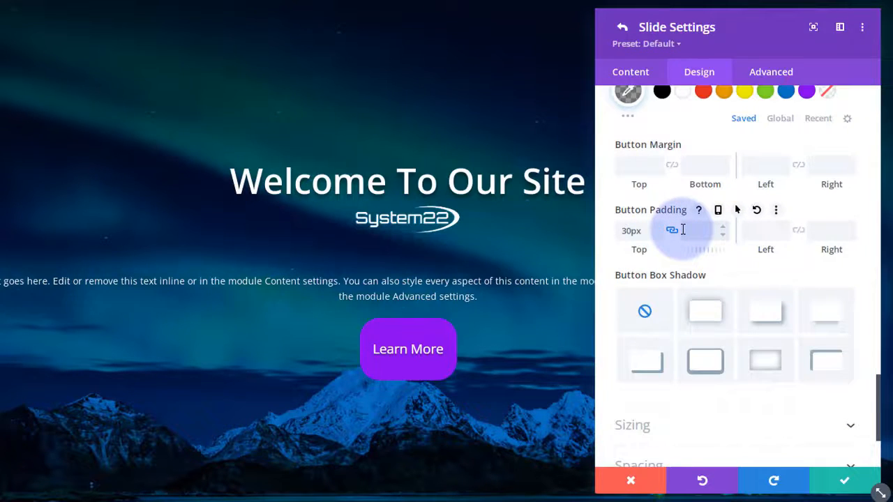
pyautogui.press('BackSpace')
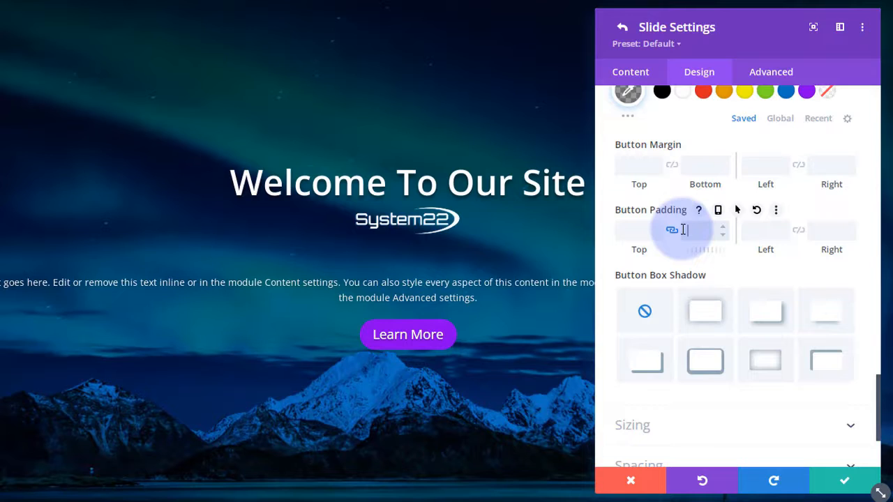
# - Apply the fourth box-shadow preset (0px, 12px, 18px blur, -6px spread) and expand the slide's Sizing options
pyautogui.click(835, 320)
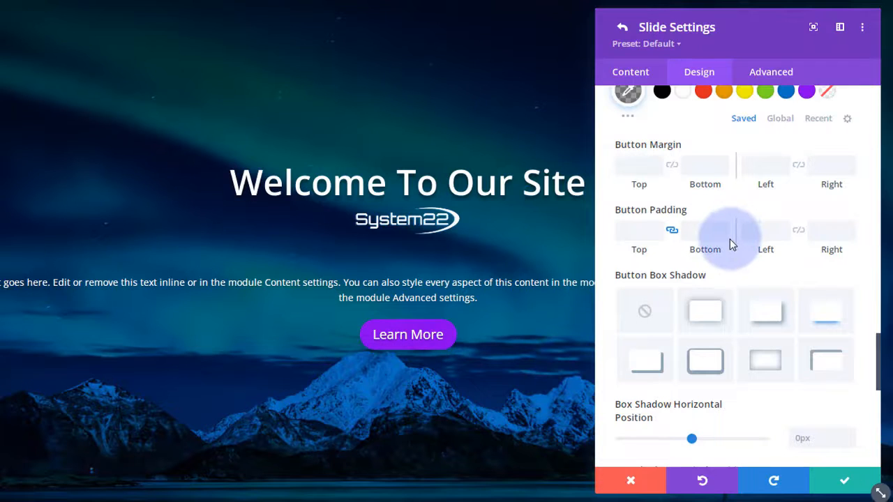
pyautogui.scroll(-7, 730, 239)
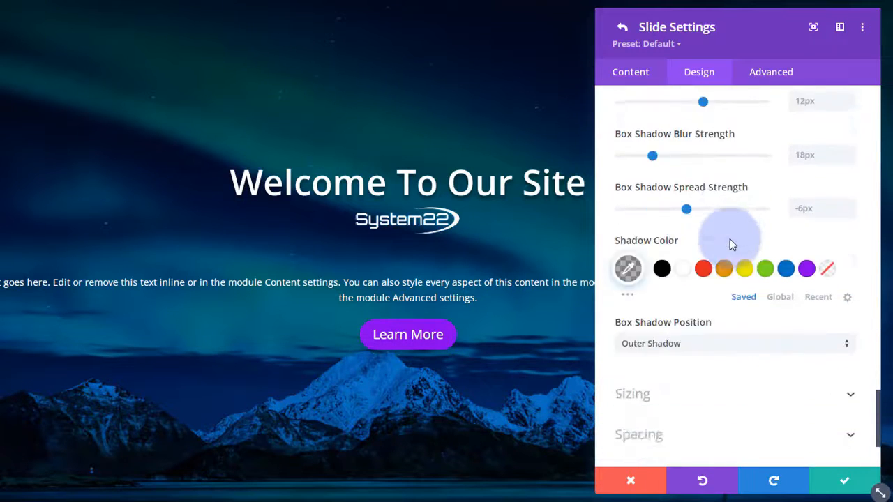
pyautogui.moveTo(730, 238)
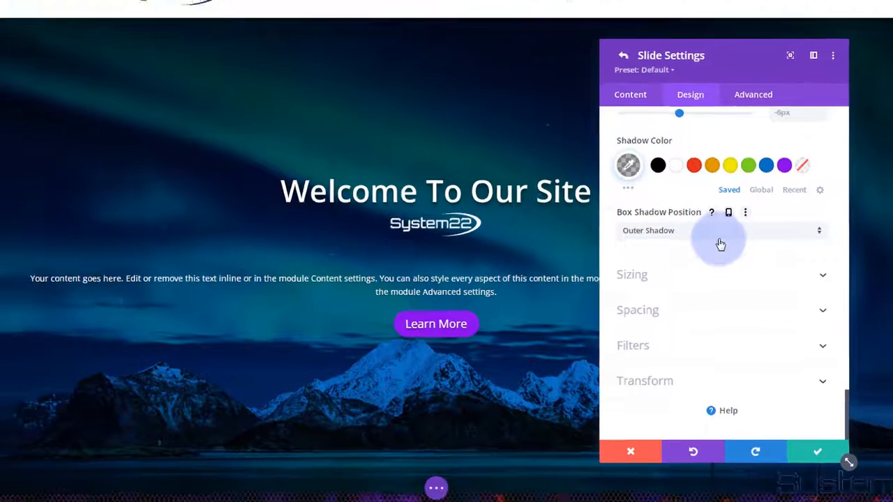
pyautogui.click(718, 274)
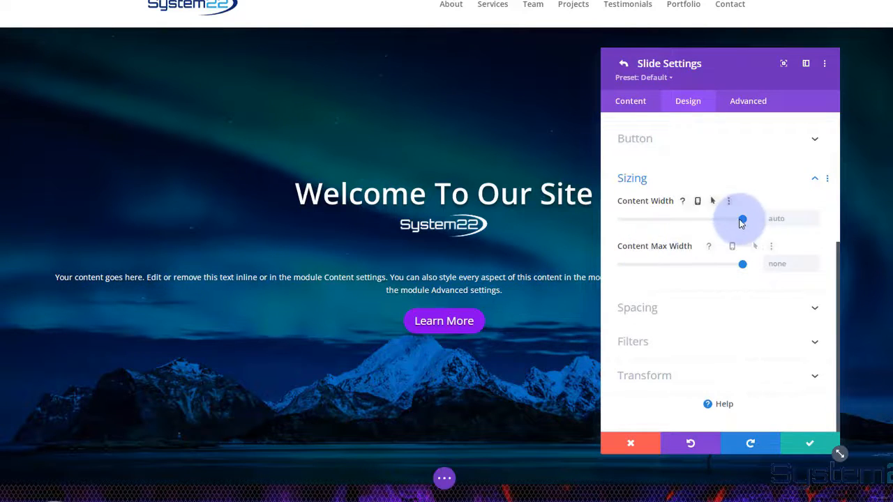
# - Set the slide content width to 62% and delete the blank line below the System22 logo
pyautogui.moveTo(742, 222); pyautogui.dragTo(698, 221)
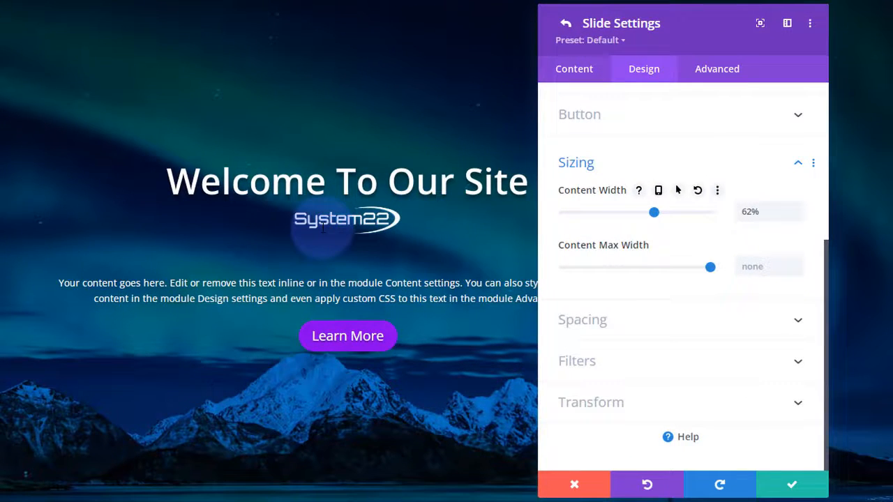
pyautogui.click(573, 72)
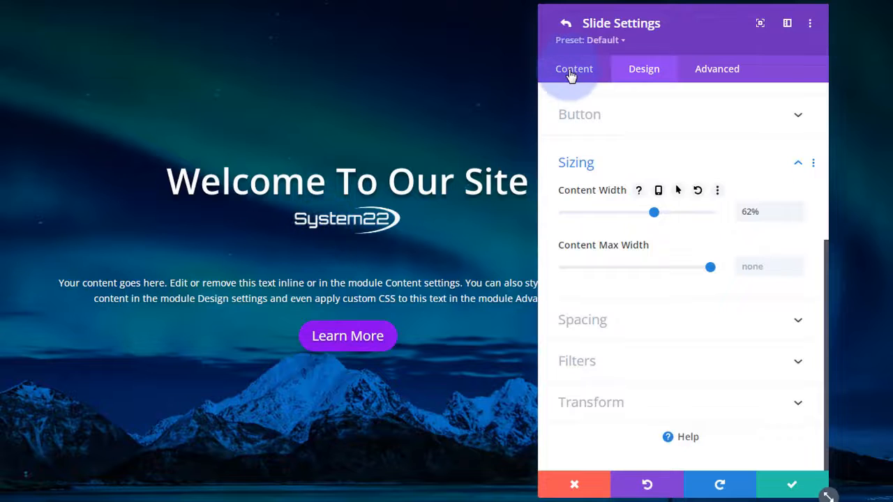
pyautogui.click(656, 144)
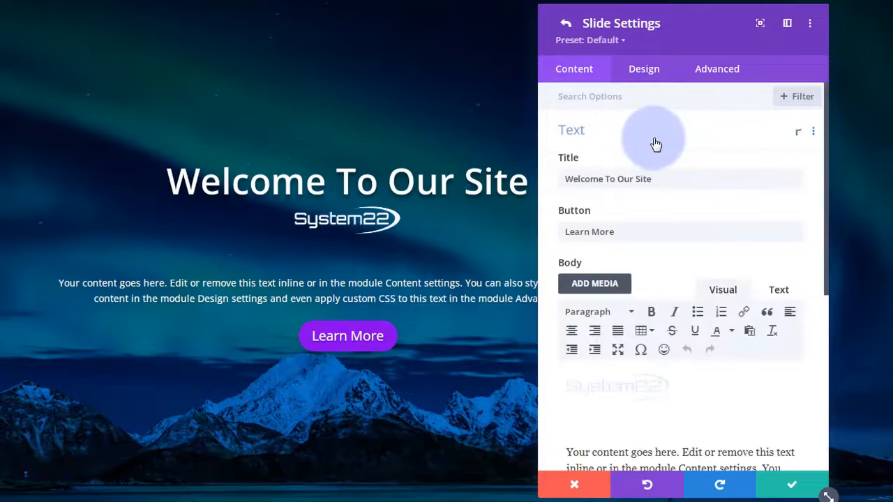
pyautogui.scroll(-3, 680, 321)
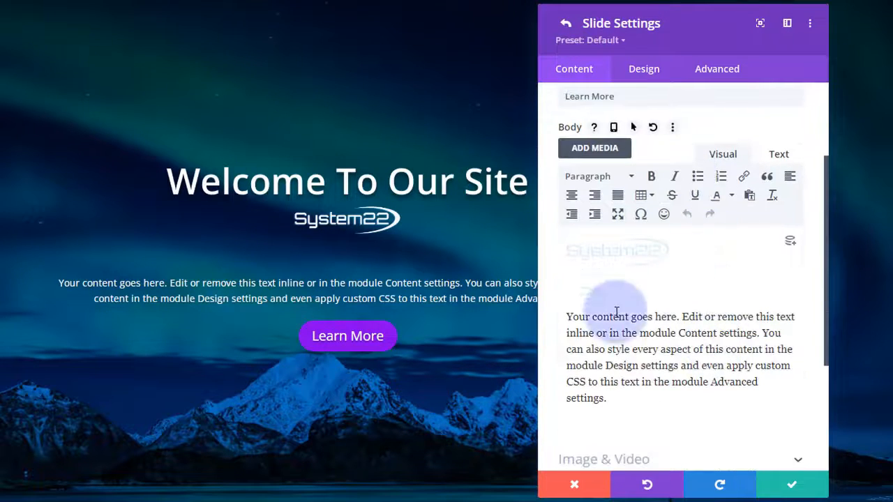
pyautogui.click(687, 253)
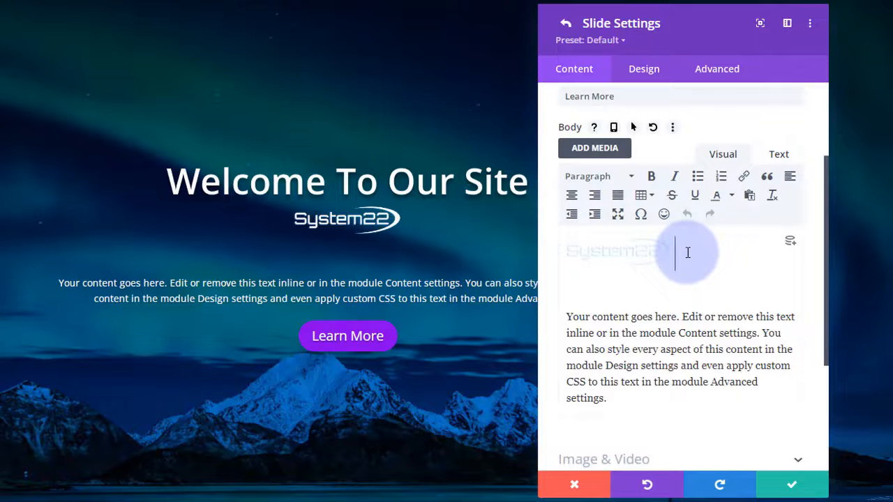
pyautogui.press('Delete')
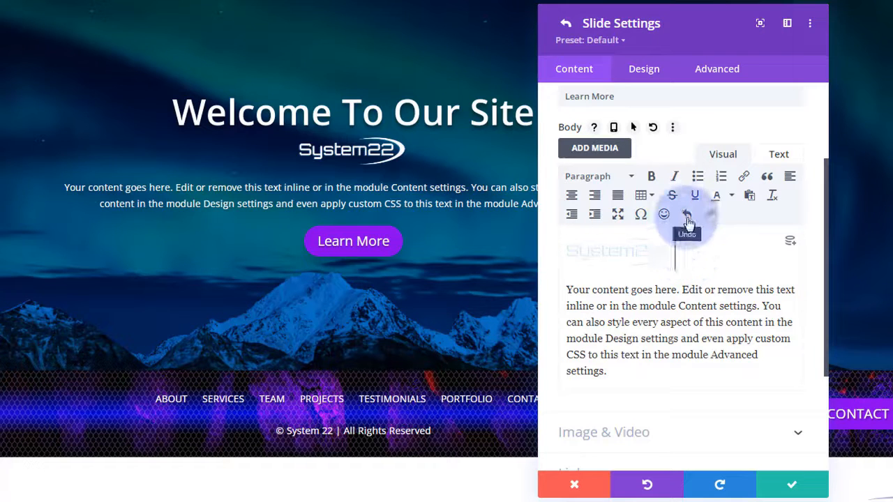
pyautogui.click(644, 71)
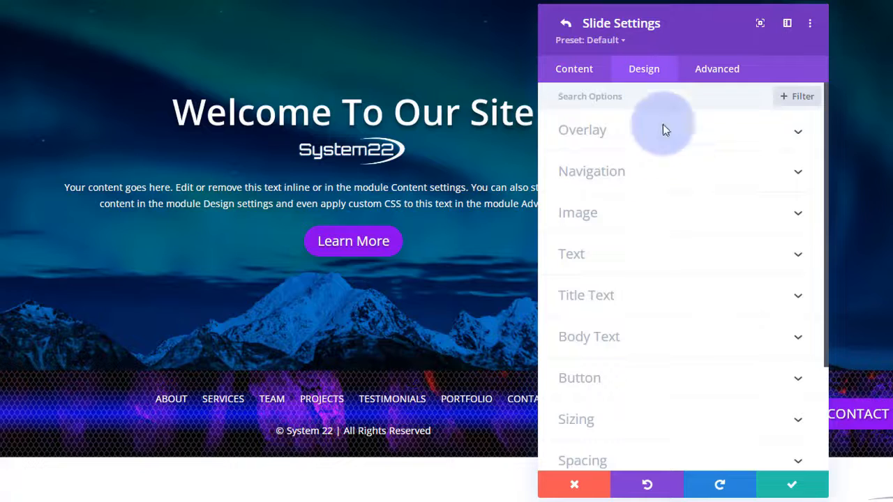
# - Expand the slide's Spacing options, then save Slide Settings back to the Fullwidth Slider
pyautogui.scroll(-1, 665, 183)
pyautogui.scroll(-3, 665, 184)
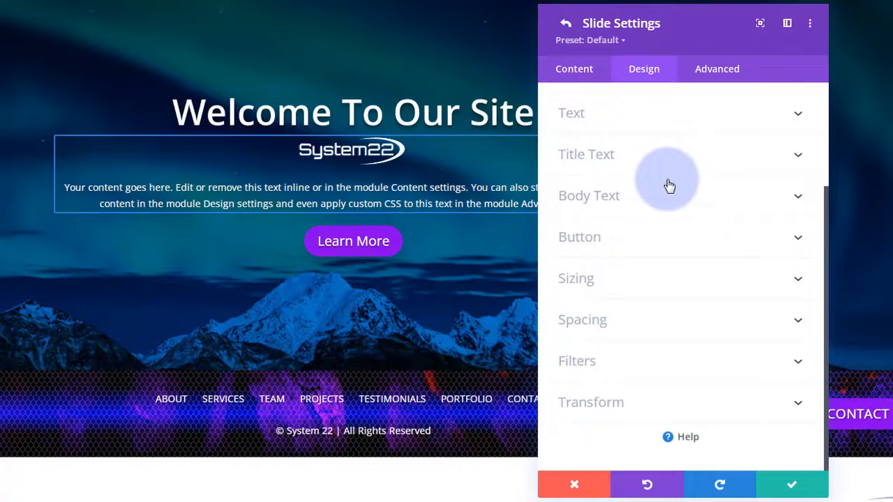
pyautogui.click(671, 322)
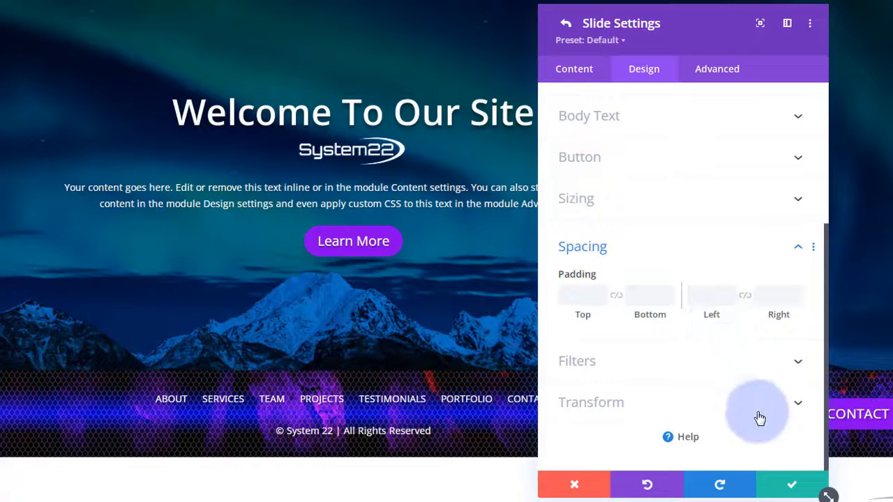
pyautogui.click(793, 491)
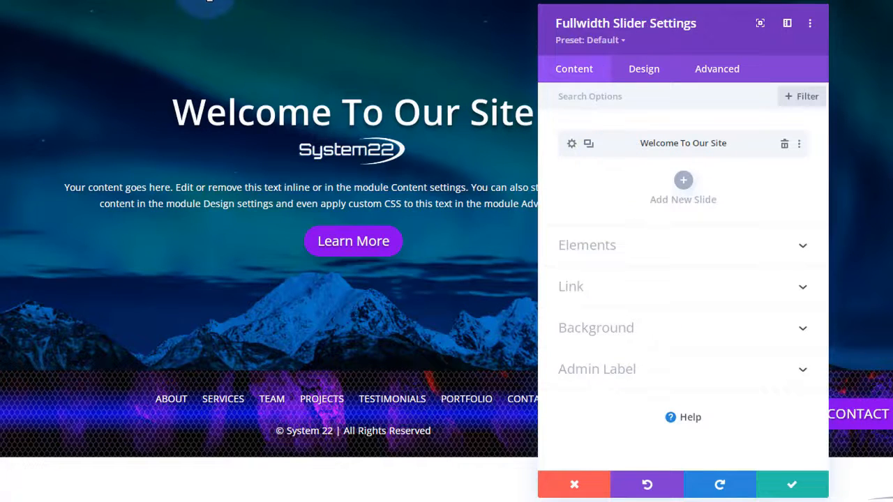
pyautogui.moveTo(393, 378)
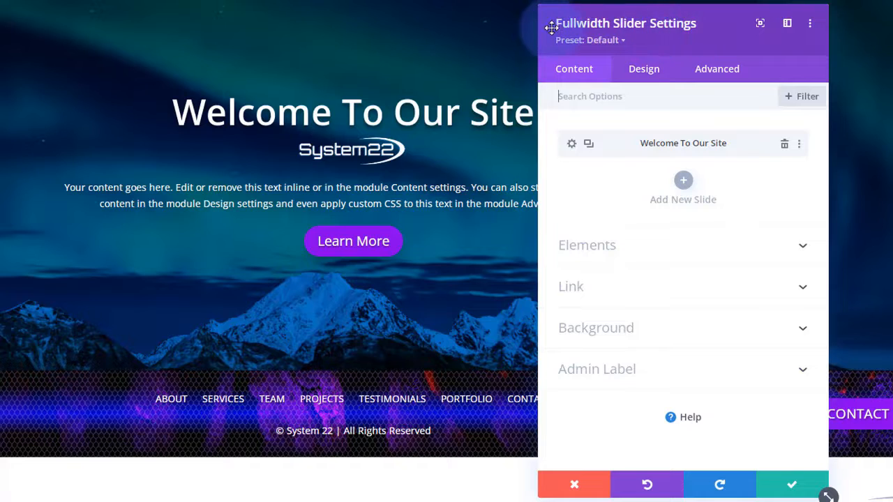
pyautogui.click(660, 72)
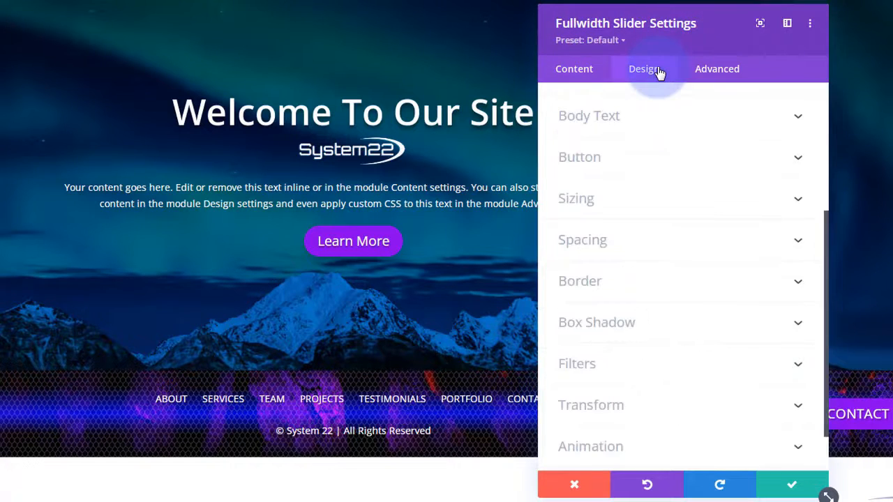
pyautogui.click(663, 206)
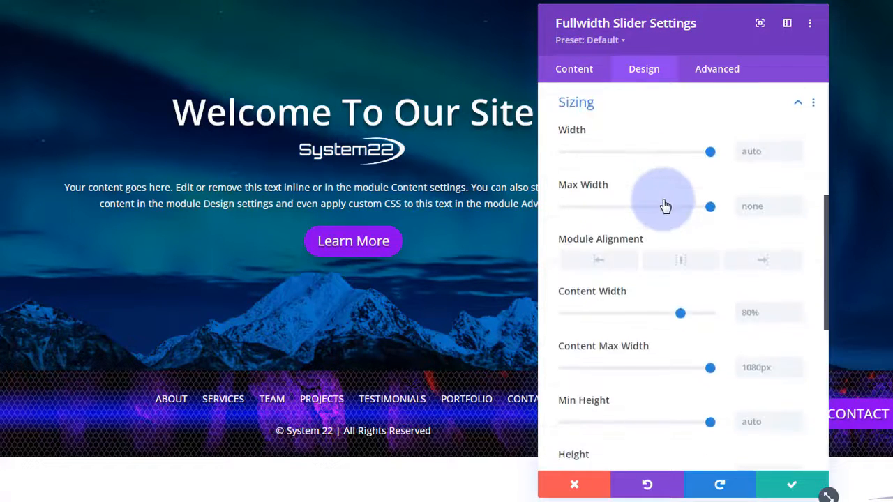
pyautogui.scroll(-2, 667, 198)
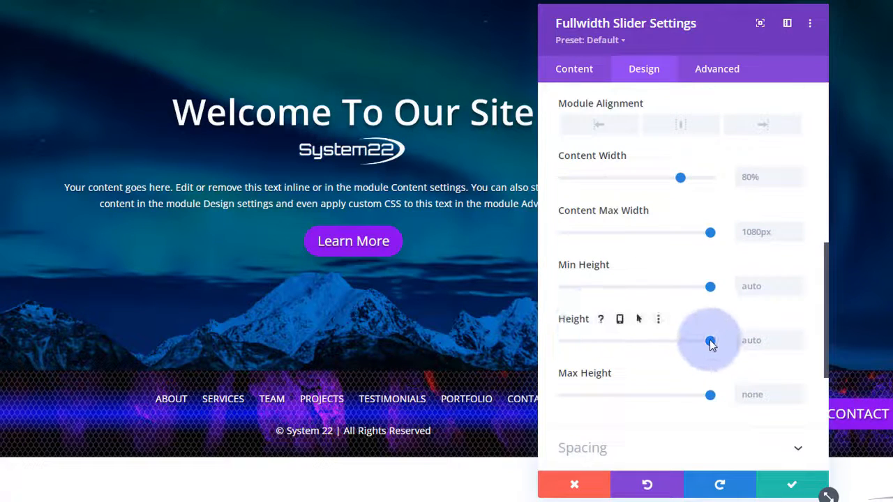
pyautogui.moveTo(710, 341); pyautogui.dragTo(636, 343)
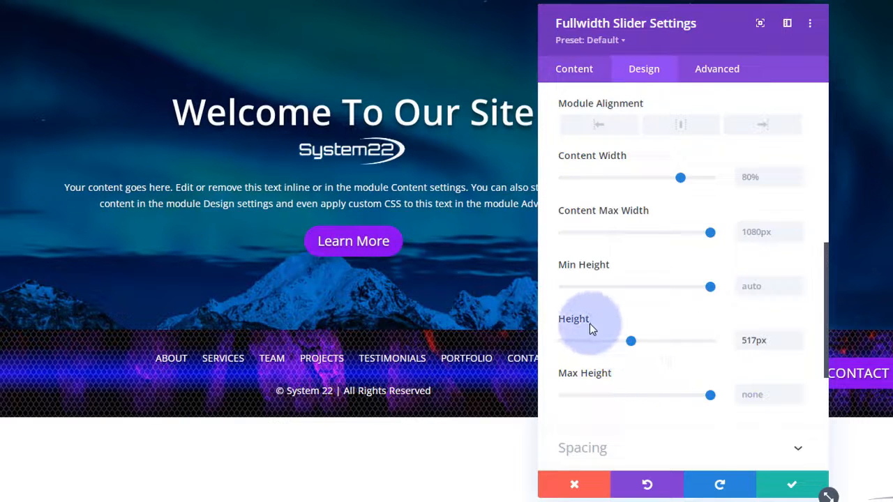
pyautogui.moveTo(584, 319)
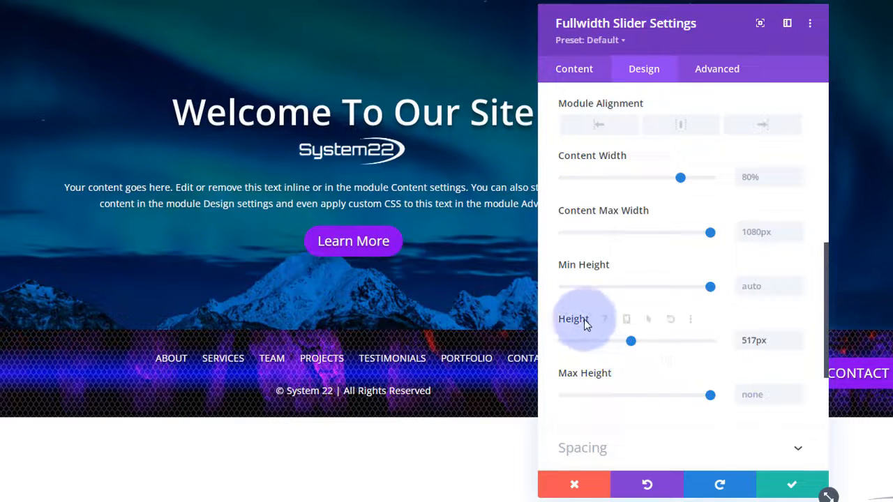
pyautogui.click(621, 321)
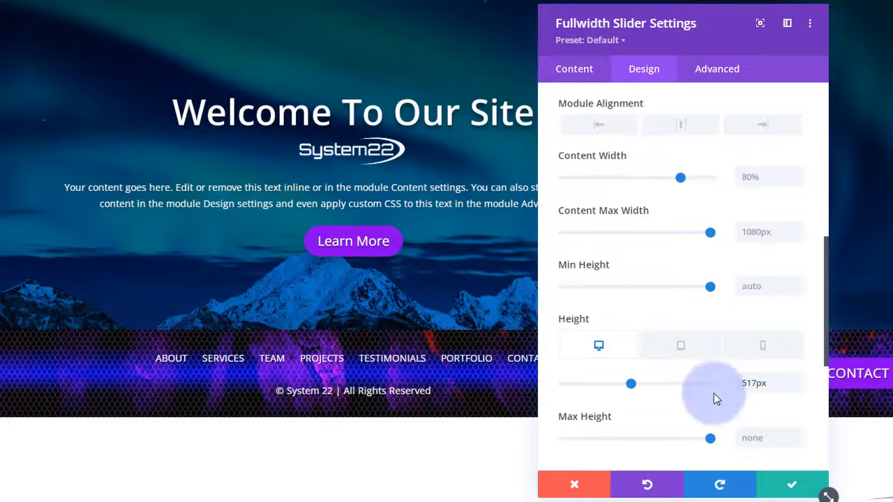
pyautogui.moveTo(780, 382); pyautogui.dragTo(728, 388)
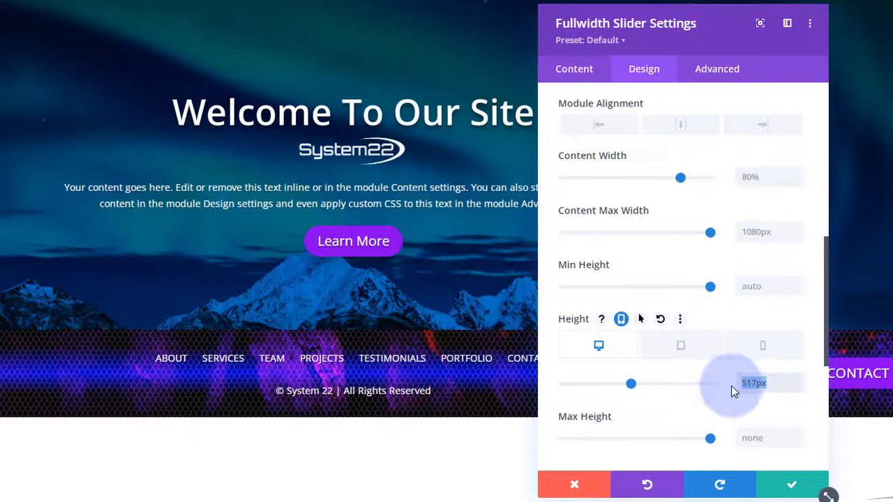
pyautogui.press('BackSpace')
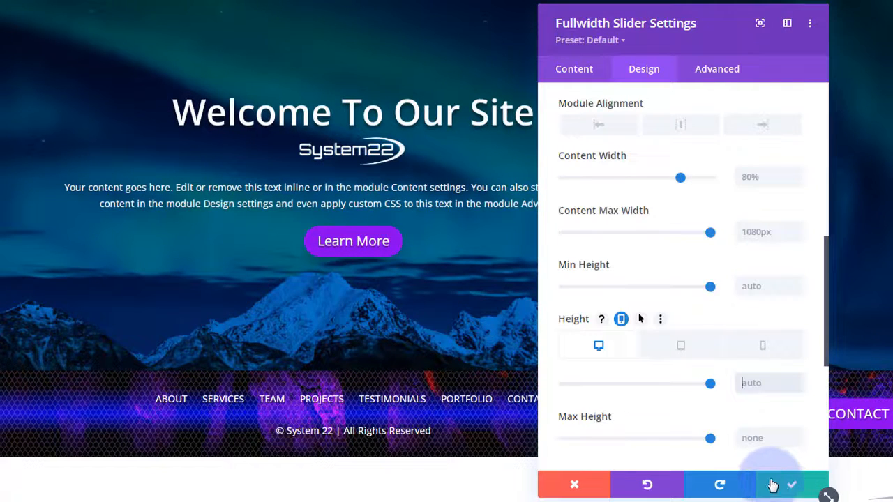
pyautogui.click(585, 74)
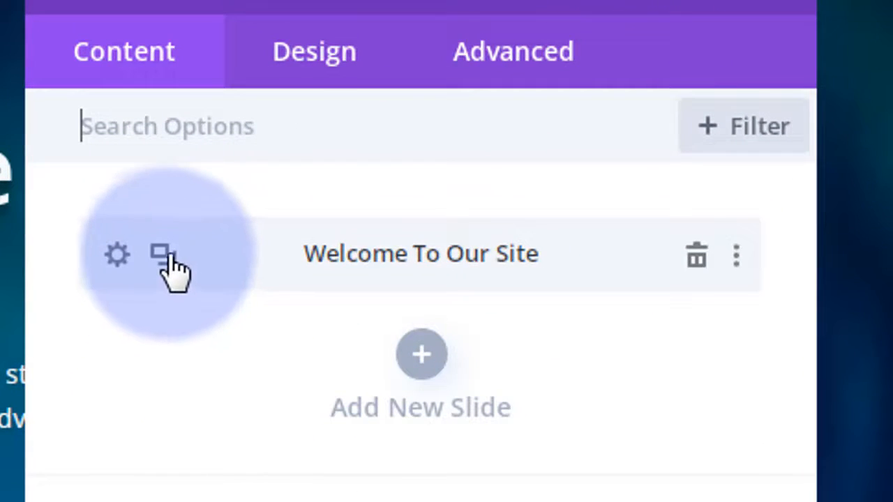
# - Duplicate the Welcome To Our Site slide and set the city skyline photo opt1.jpg as the copy's image
pyautogui.click(168, 265)
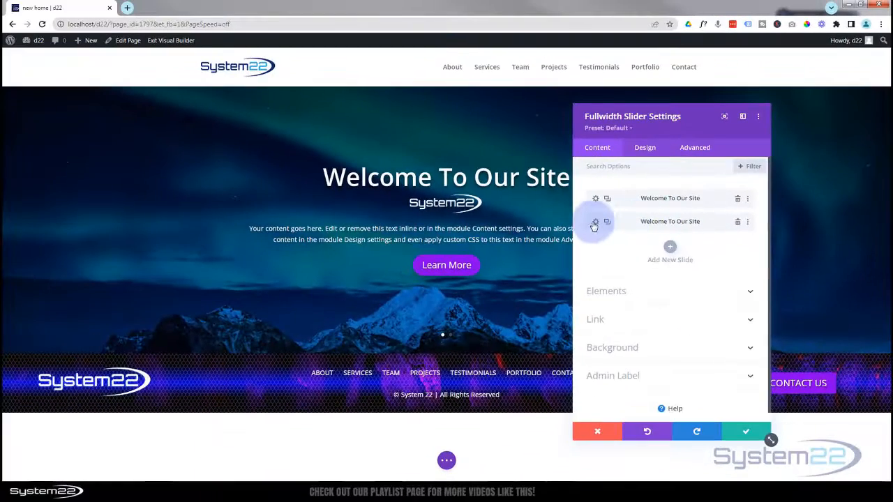
pyautogui.click(596, 223)
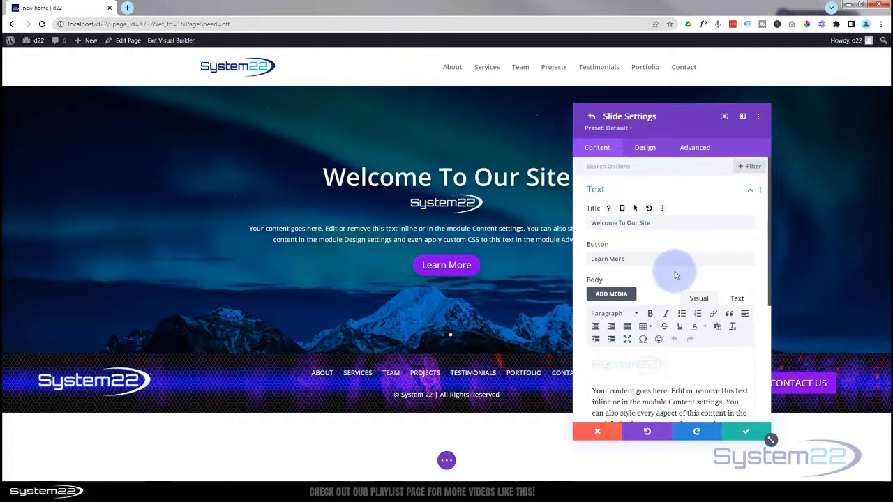
pyautogui.scroll(-5, 675, 272)
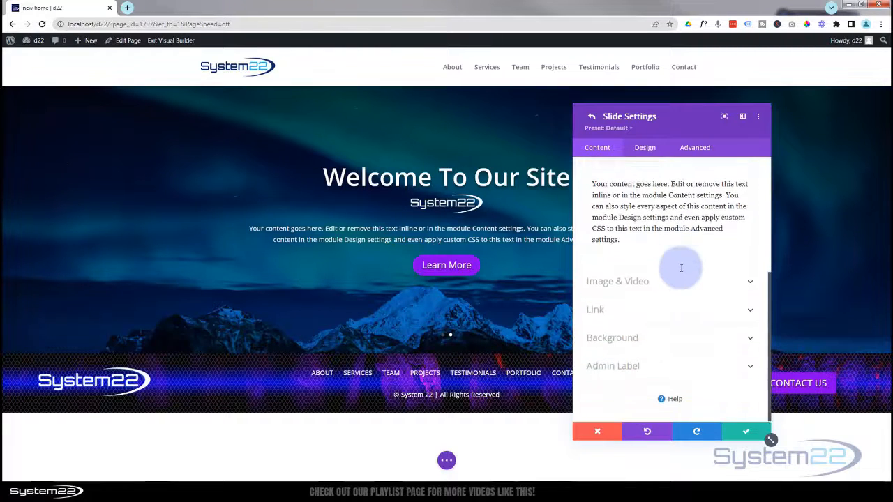
pyautogui.click(687, 282)
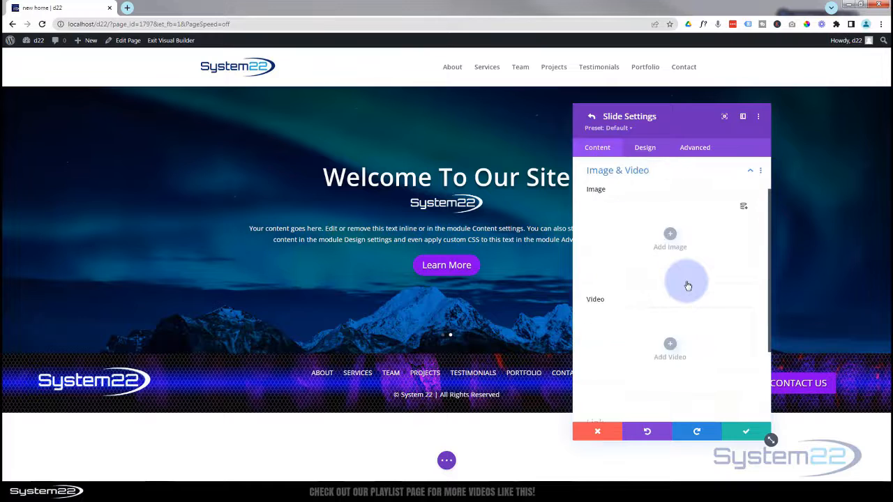
pyautogui.click(670, 236)
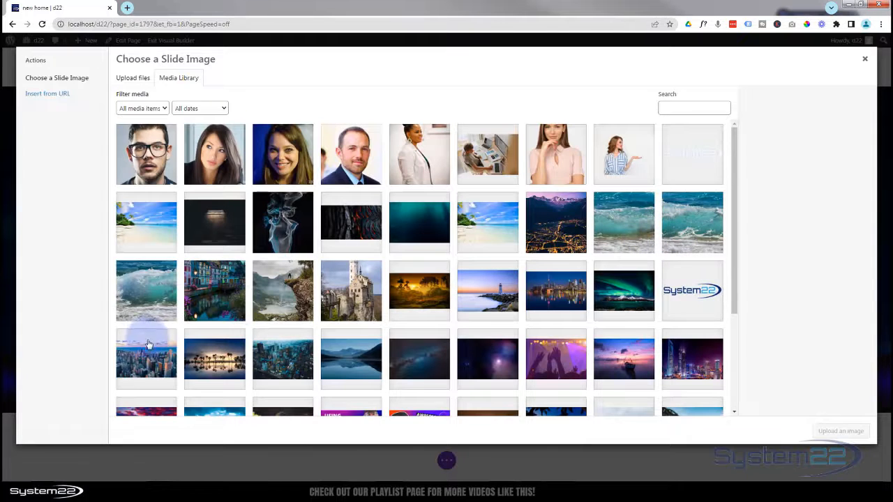
pyautogui.click(146, 345)
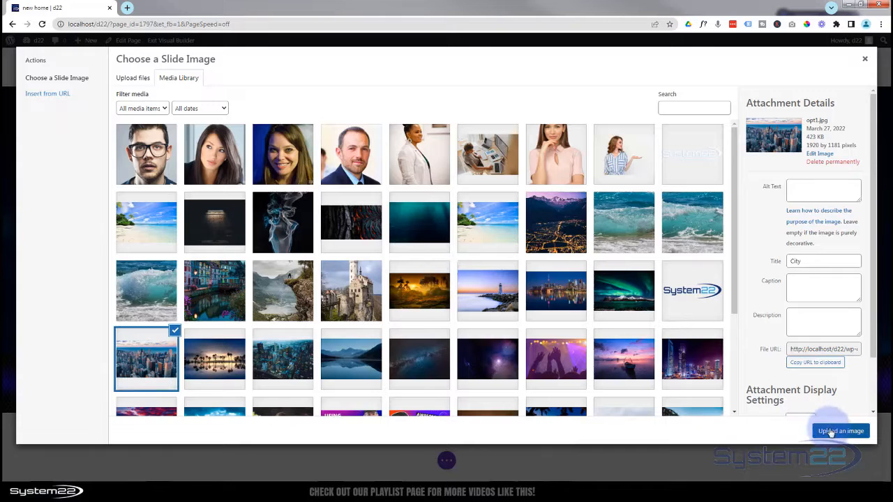
pyautogui.click(831, 431)
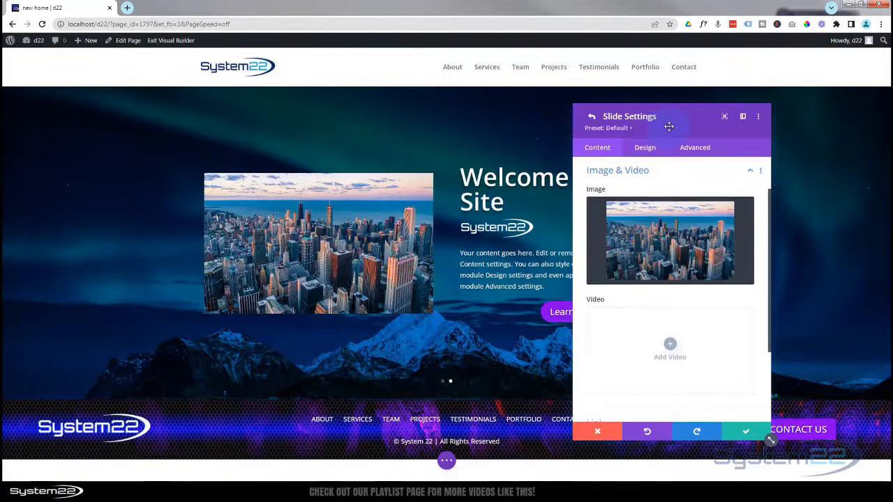
pyautogui.moveTo(669, 126); pyautogui.dragTo(778, 124)
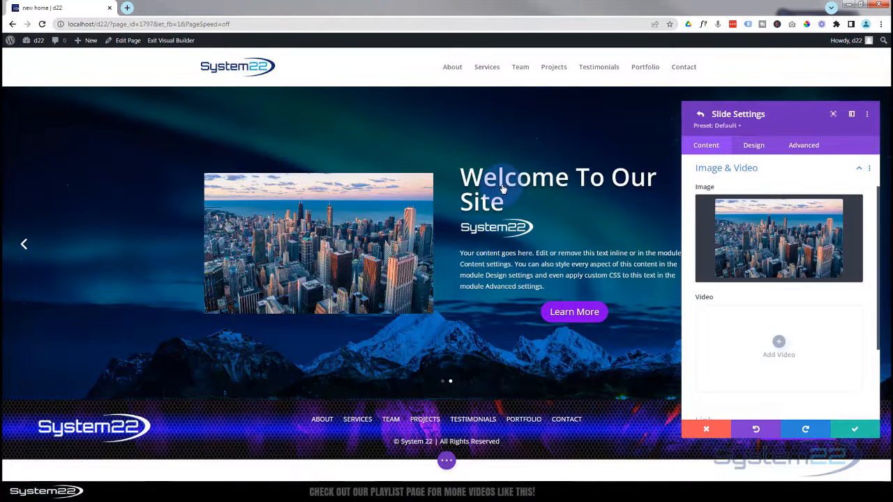
# - Reduce the second slide's title text size to 50px and bring up its Background settings
pyautogui.click(755, 147)
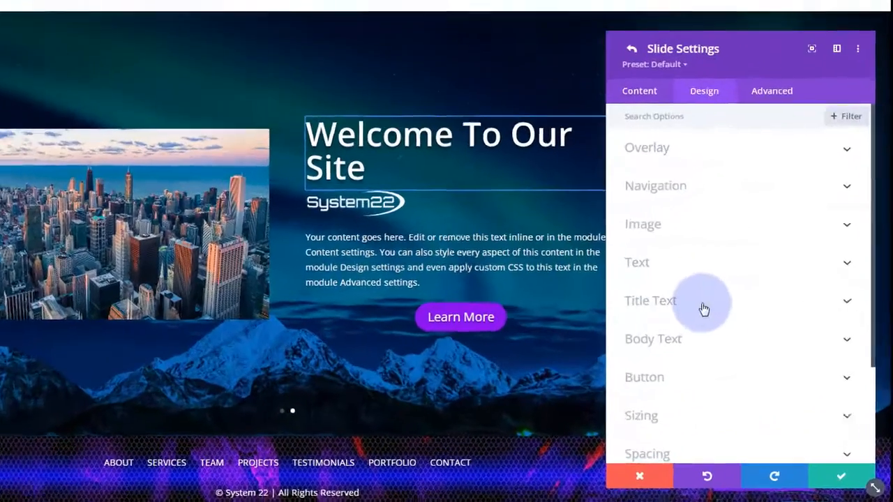
pyautogui.click(752, 301)
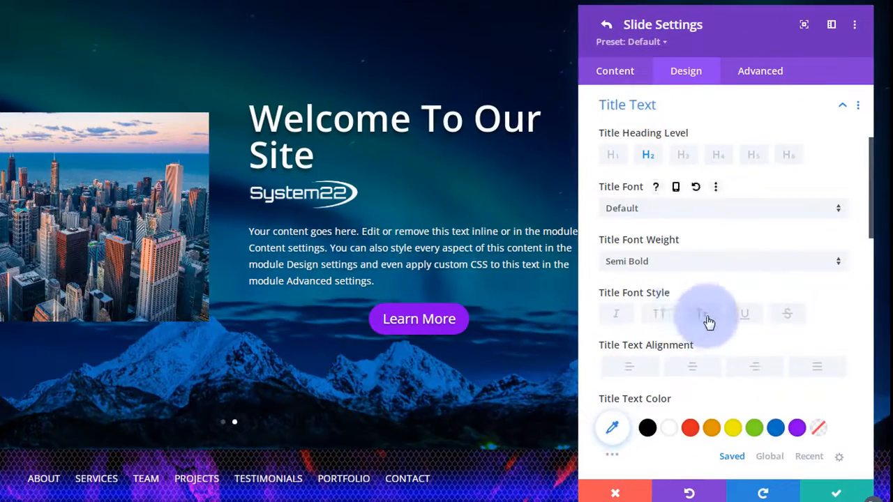
pyautogui.scroll(-3, 705, 321)
pyautogui.moveTo(695, 342)
pyautogui.mouseDown()
pyautogui.moveTo(666, 347)
pyautogui.moveTo(680, 346)
pyautogui.mouseUp()
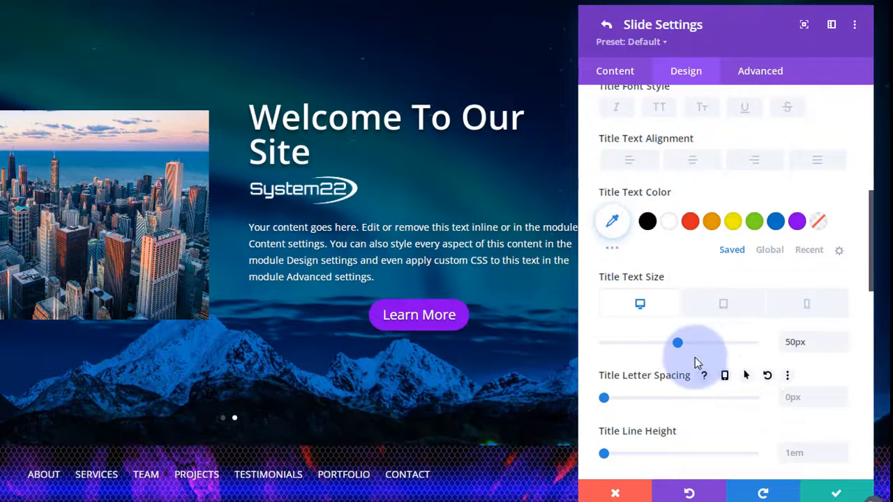
pyautogui.click(620, 71)
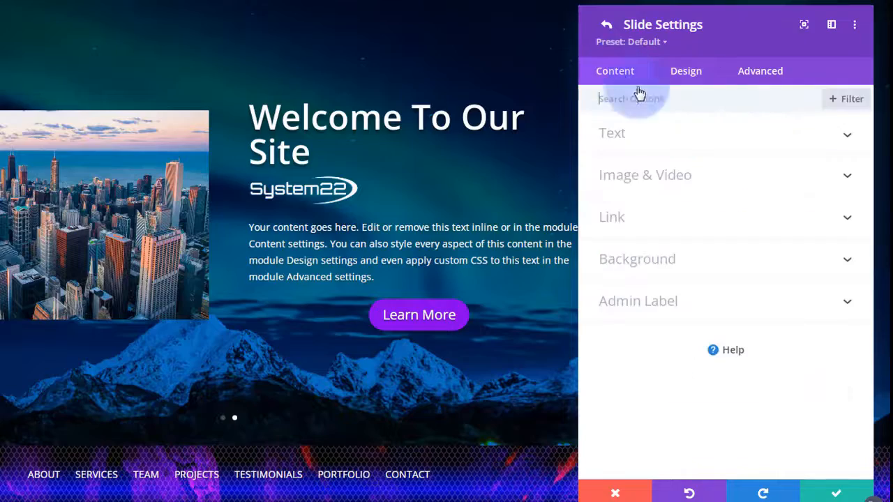
pyautogui.click(684, 260)
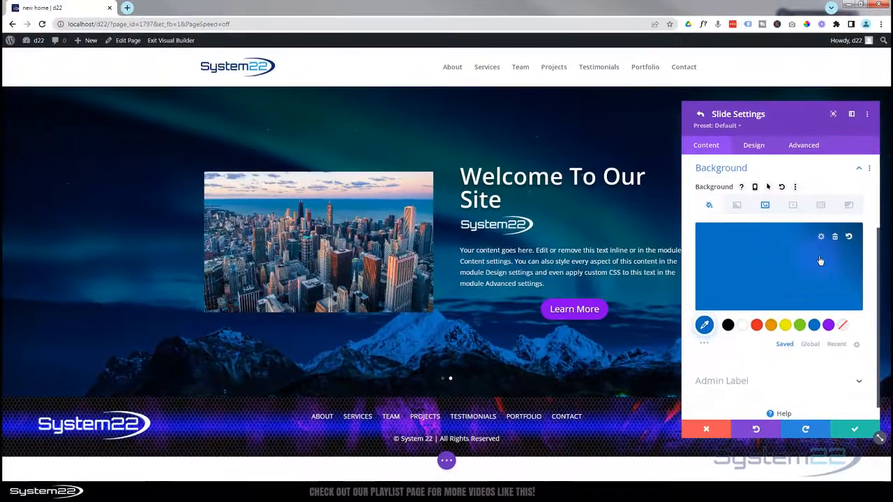
# - Replace the blue colour and aurora image with pexels-maxime-francis-2246476.jpg as the slide background
pyautogui.click(836, 239)
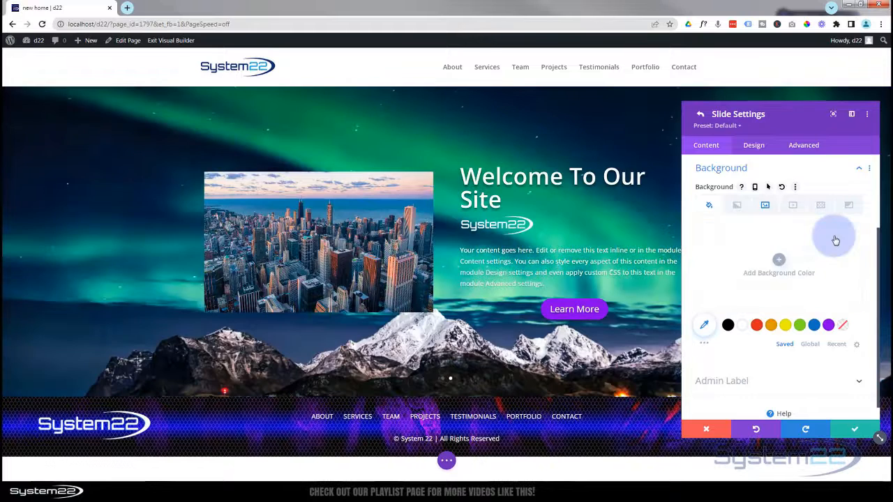
pyautogui.click(766, 205)
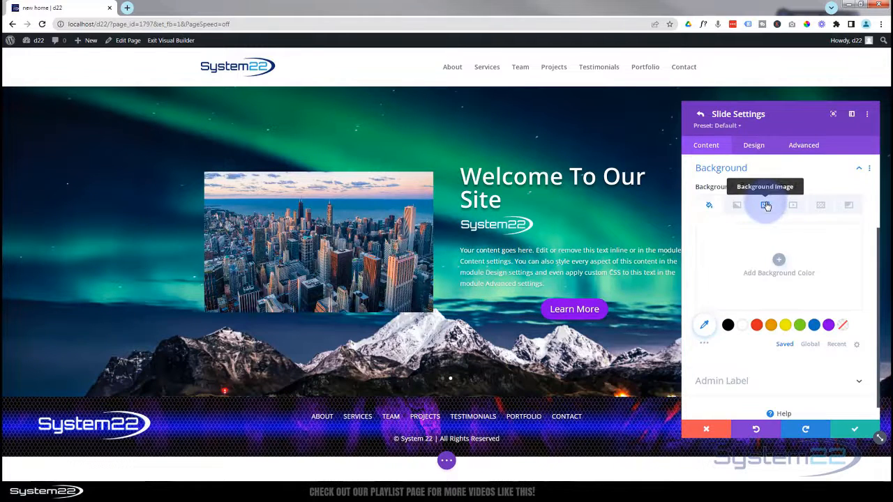
pyautogui.click(835, 239)
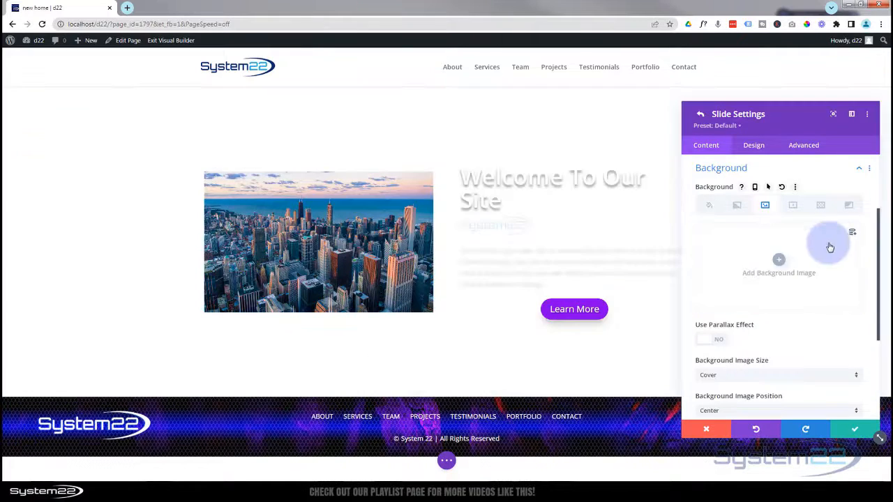
pyautogui.click(780, 266)
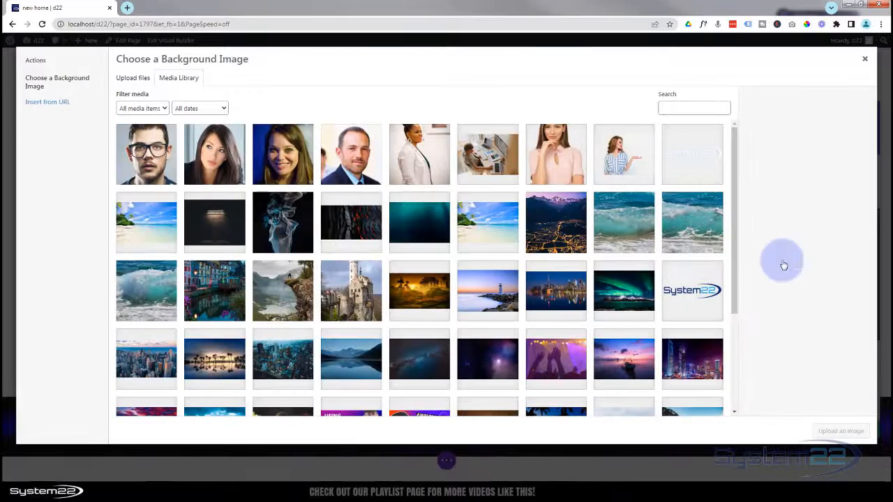
pyautogui.click(290, 357)
pyautogui.click(818, 408)
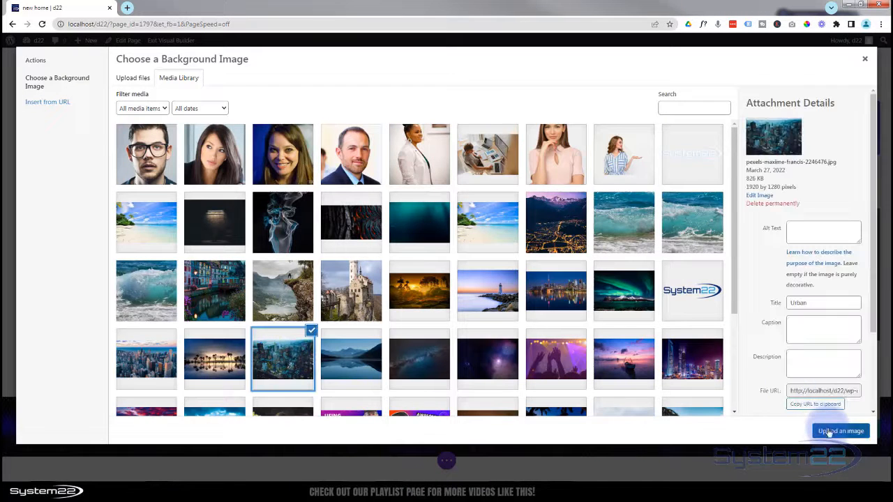
pyautogui.click(841, 431)
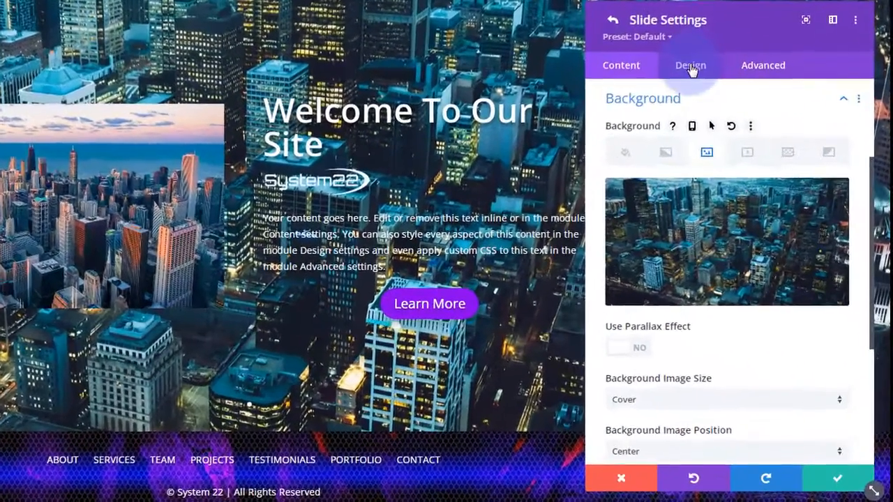
# - Turn on the slide's background overlay in semi-transparent black, rgba(0,0,0,0.46)
pyautogui.click(754, 148)
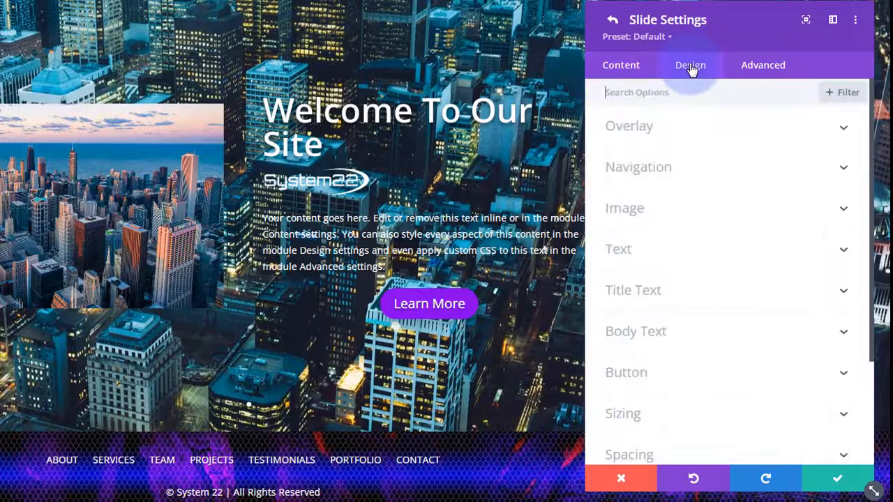
pyautogui.click(695, 136)
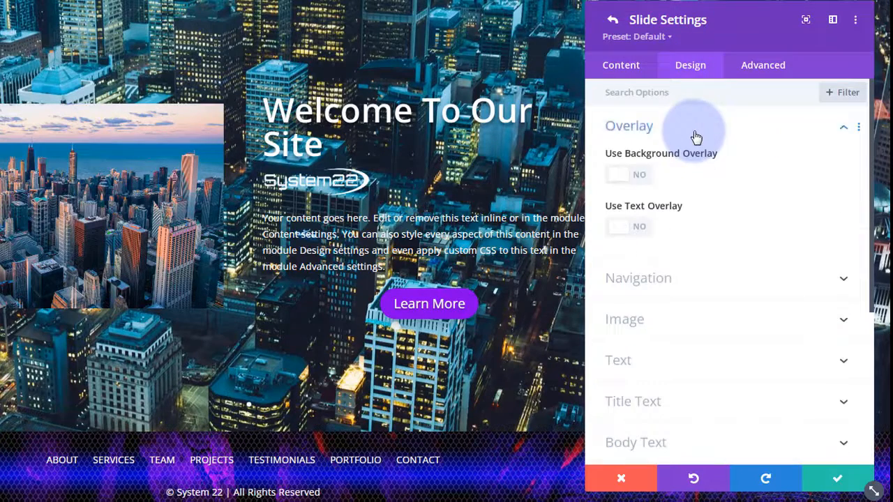
pyautogui.click(642, 179)
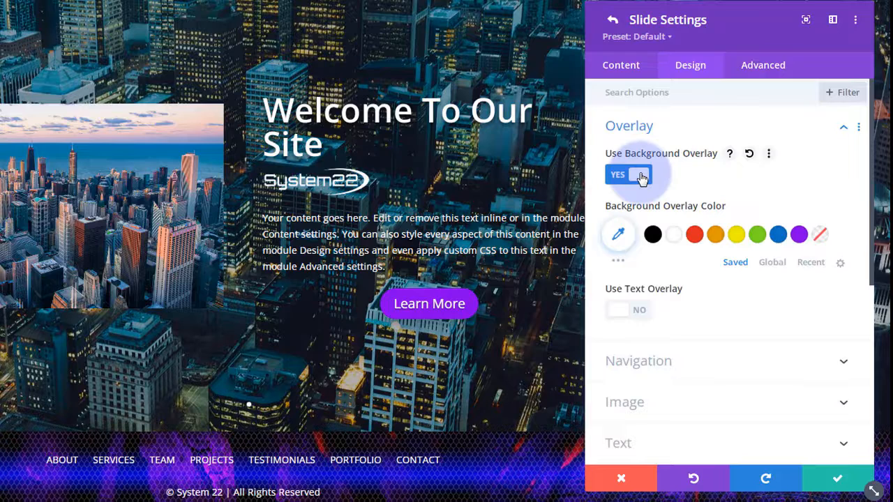
pyautogui.click(618, 238)
pyautogui.click(781, 296)
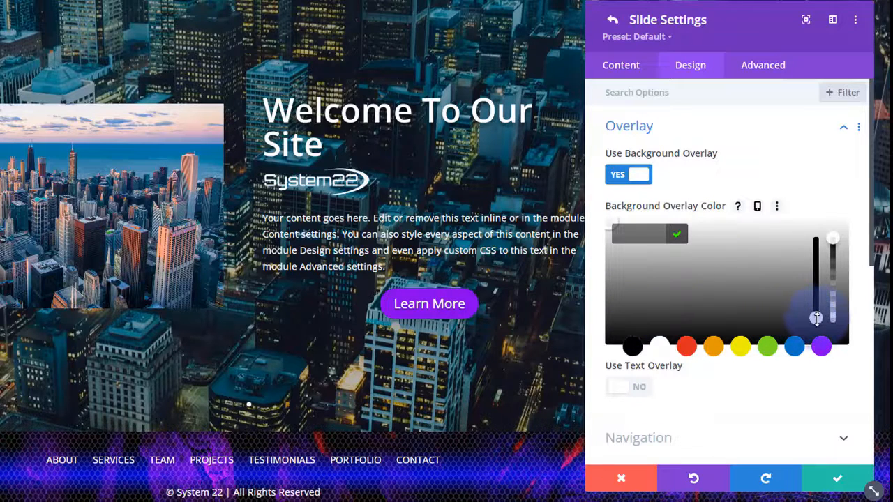
pyautogui.moveTo(816, 318); pyautogui.dragTo(808, 240)
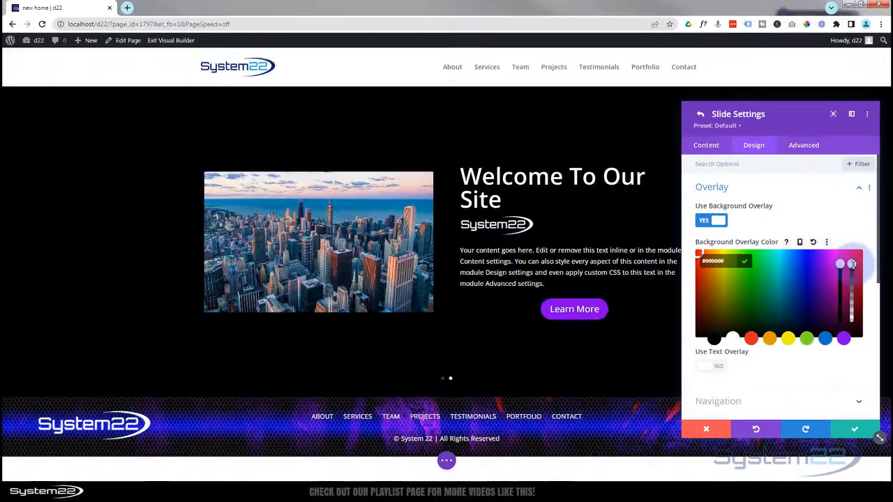
pyautogui.moveTo(856, 274); pyautogui.dragTo(855, 304)
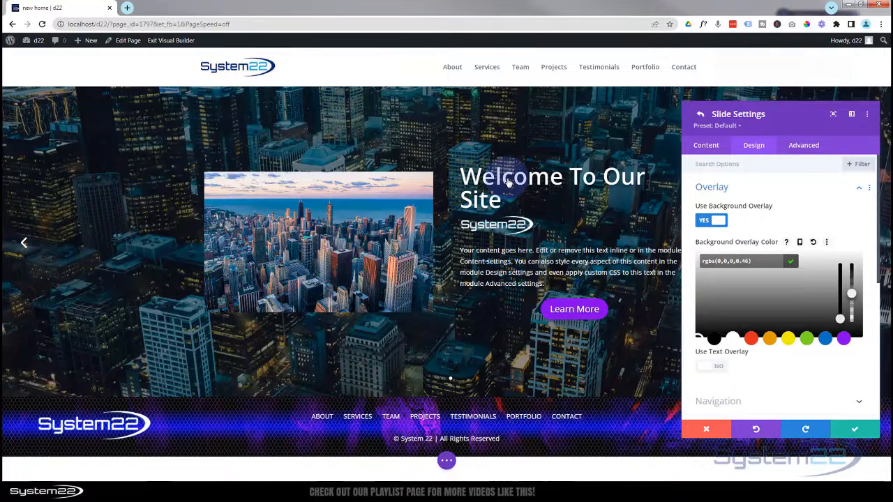
# - Reduce the slide's Title Text Size to 45px so 'Welcome To Our Site' fits one line
pyautogui.click(806, 185)
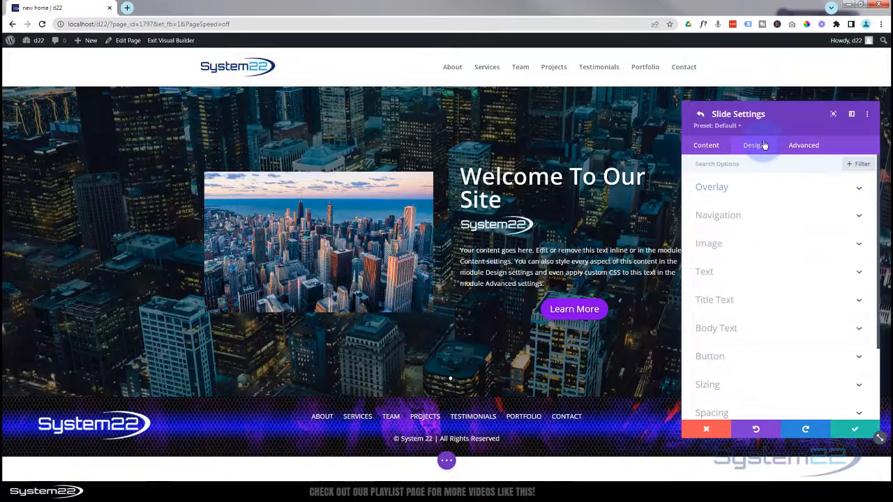
pyautogui.click(764, 302)
pyautogui.scroll(-5, 776, 307)
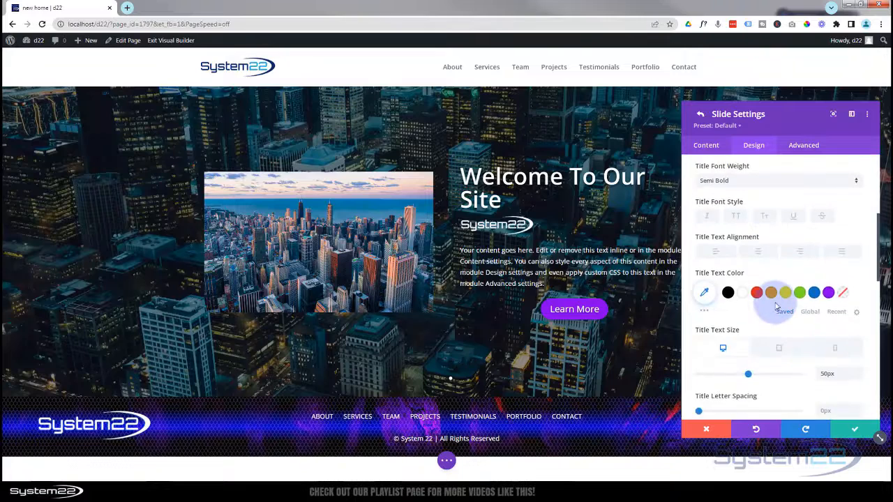
pyautogui.moveTo(748, 283); pyautogui.dragTo(744, 285)
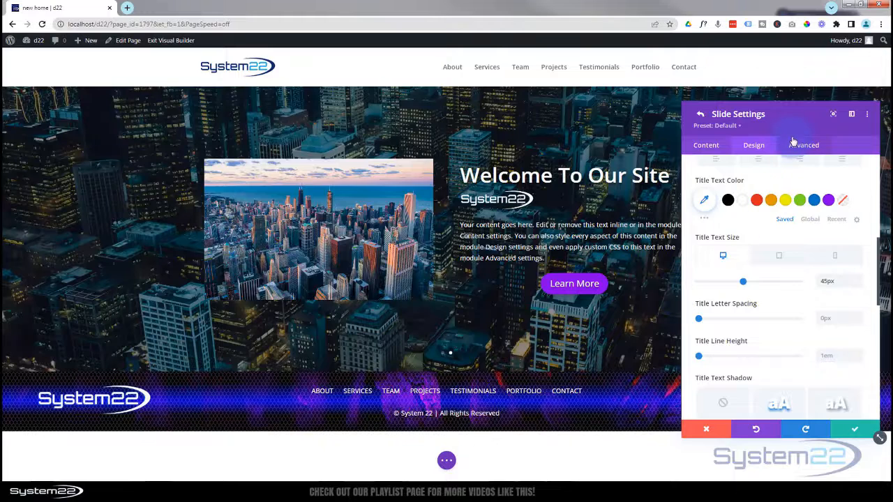
pyautogui.scroll(-5, 778, 220)
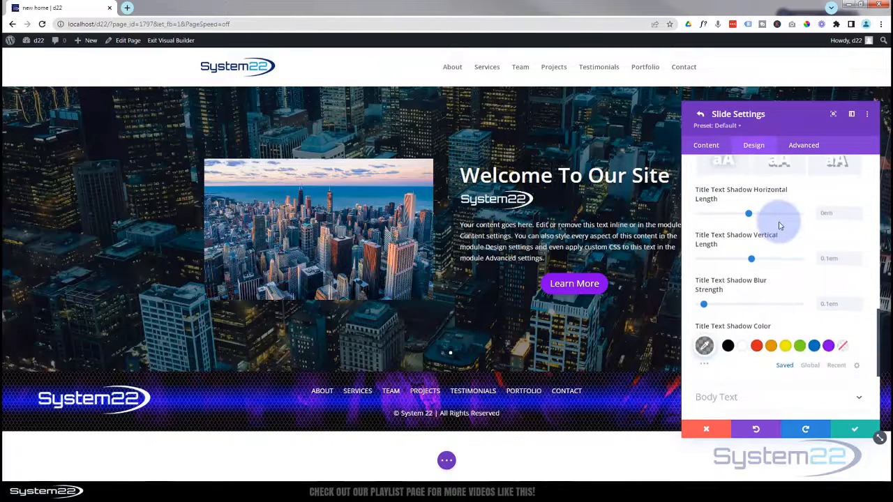
pyautogui.scroll(-3, 778, 222)
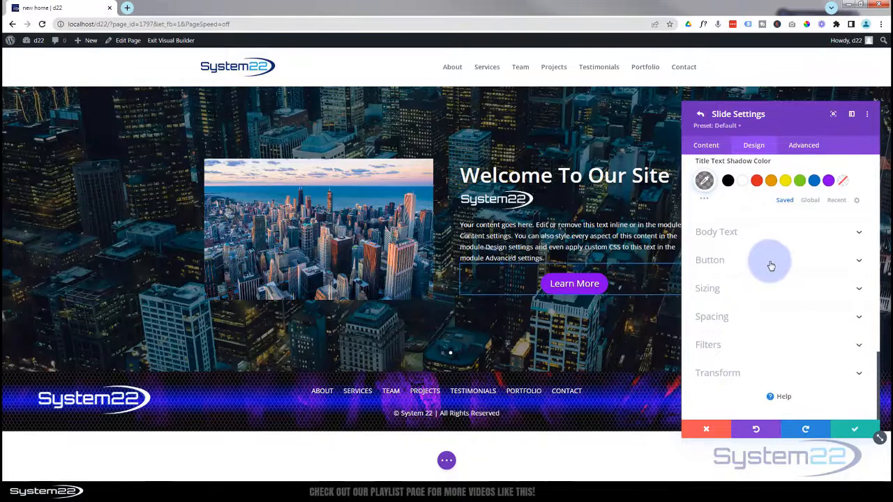
# - Set the second slide's Learn More button alignment to right, then dock the settings panel on the right
pyautogui.click(771, 263)
pyautogui.moveTo(762, 114); pyautogui.dragTo(334, 114)
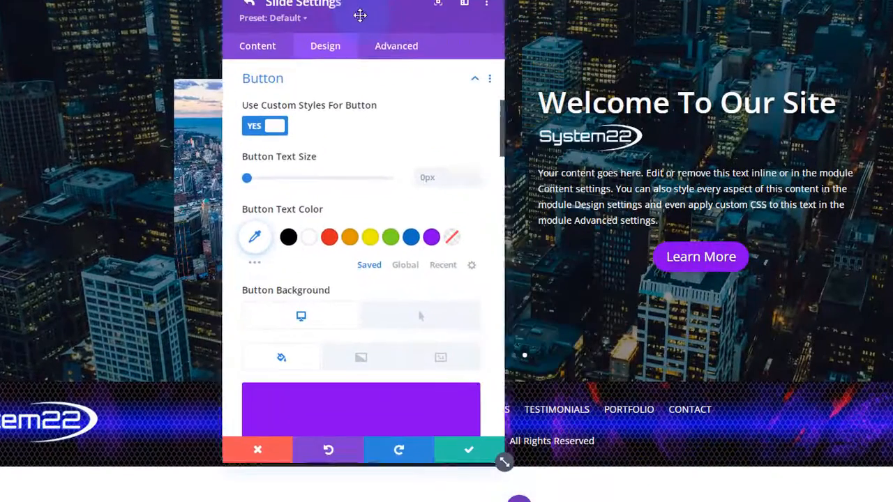
pyautogui.moveTo(360, 15); pyautogui.dragTo(347, 45)
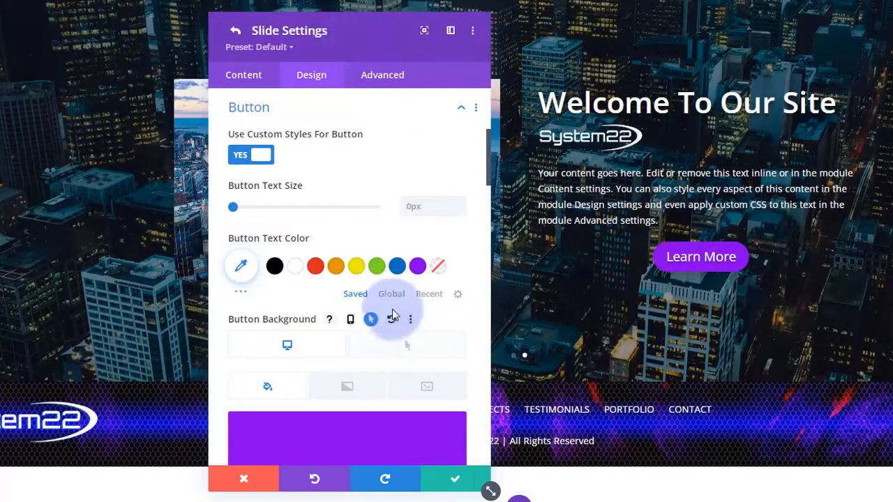
pyautogui.scroll(-10, 392, 310)
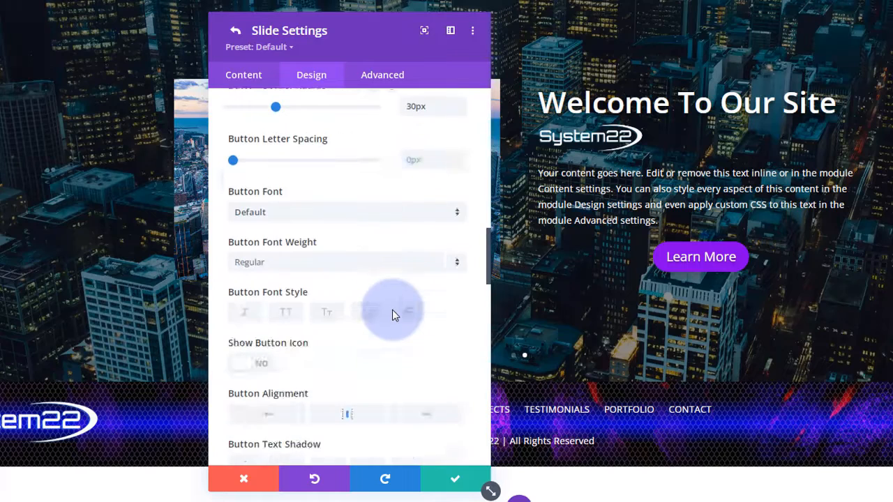
pyautogui.scroll(-3, 393, 310)
pyautogui.click(427, 288)
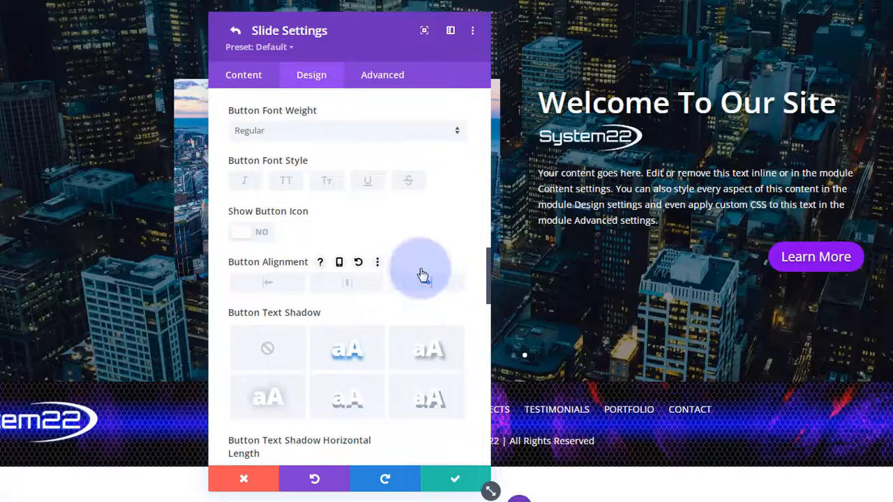
pyautogui.moveTo(377, 54); pyautogui.dragTo(831, 41)
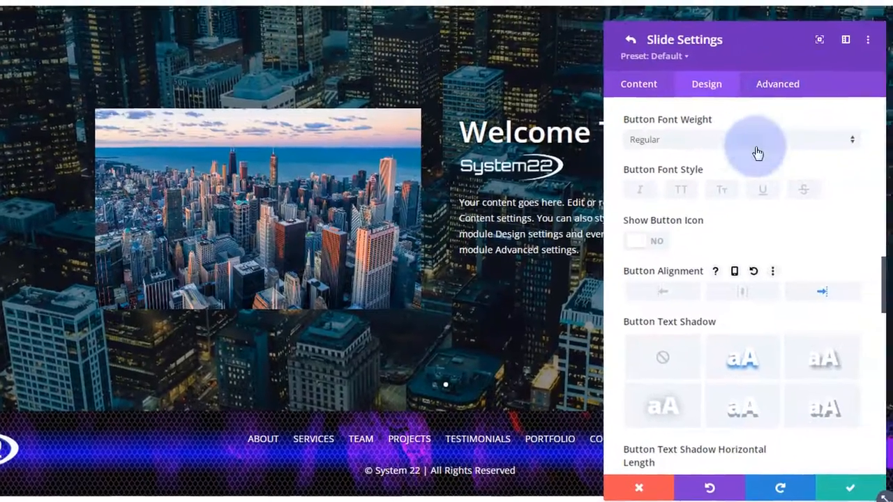
pyautogui.scroll(5, 788, 133)
pyautogui.scroll(10, 765, 158)
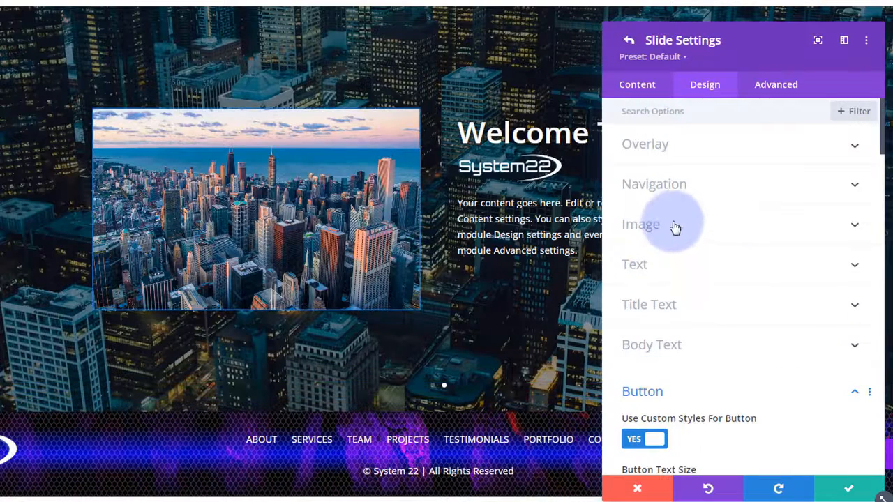
# - Give the slide's city image 20px rounded corners and a box-shadow preset offset 12px vertically
pyautogui.click(678, 227)
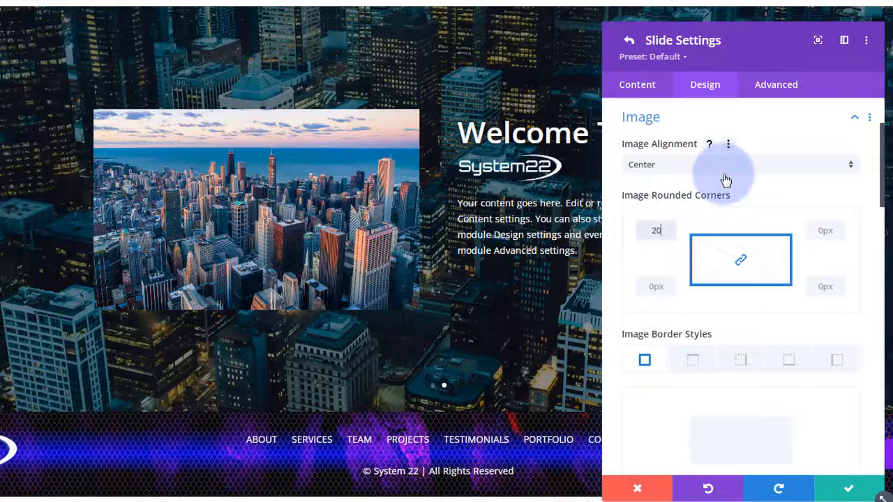
pyautogui.write('20px')
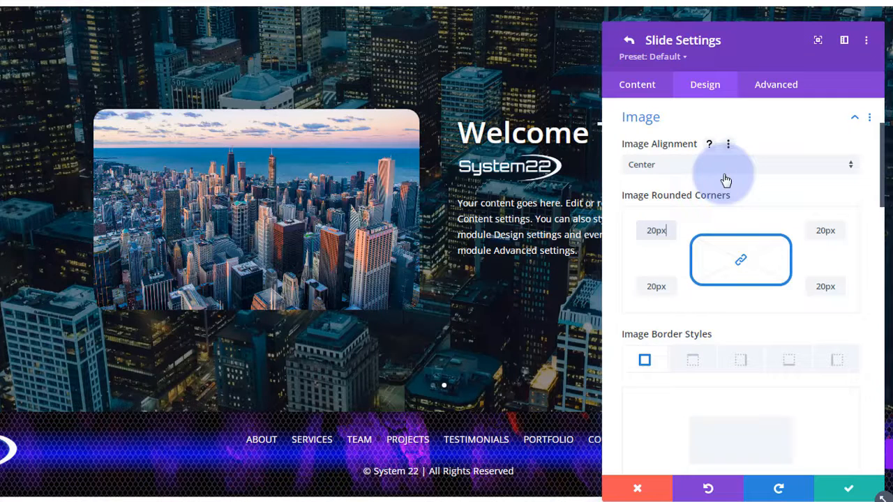
pyautogui.scroll(-2, 716, 208)
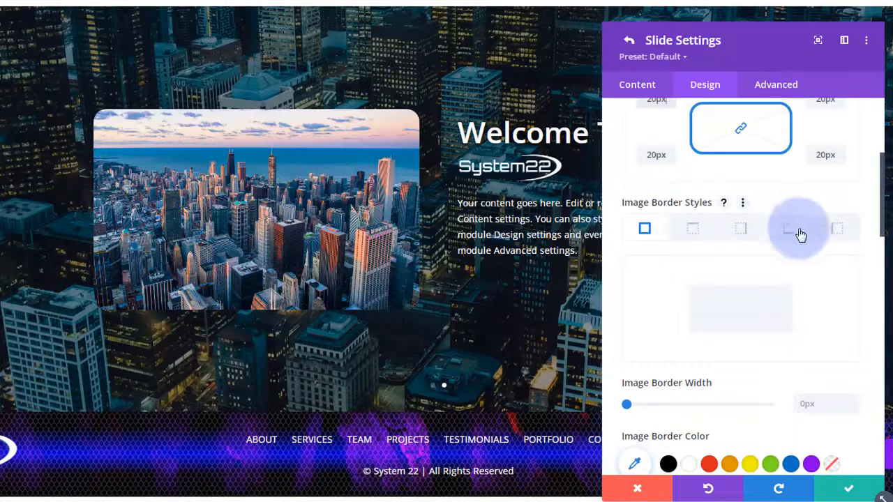
pyautogui.scroll(-2, 782, 314)
pyautogui.scroll(-1, 781, 314)
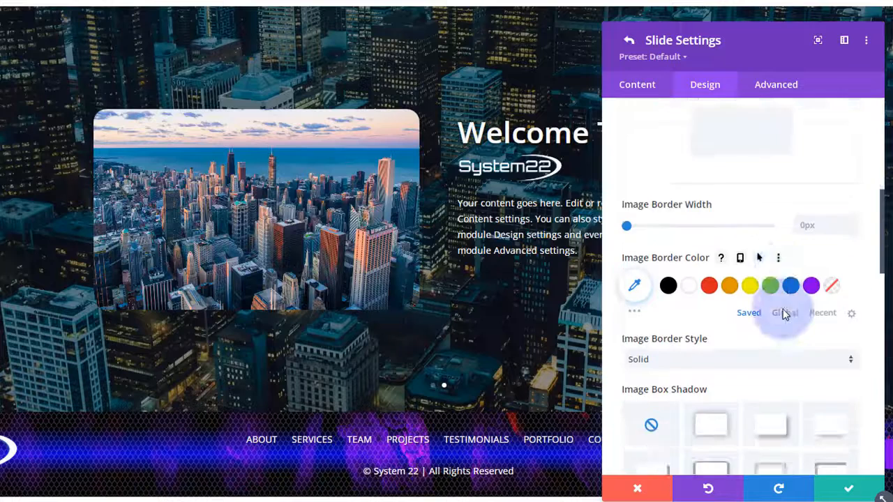
pyautogui.scroll(-2, 782, 314)
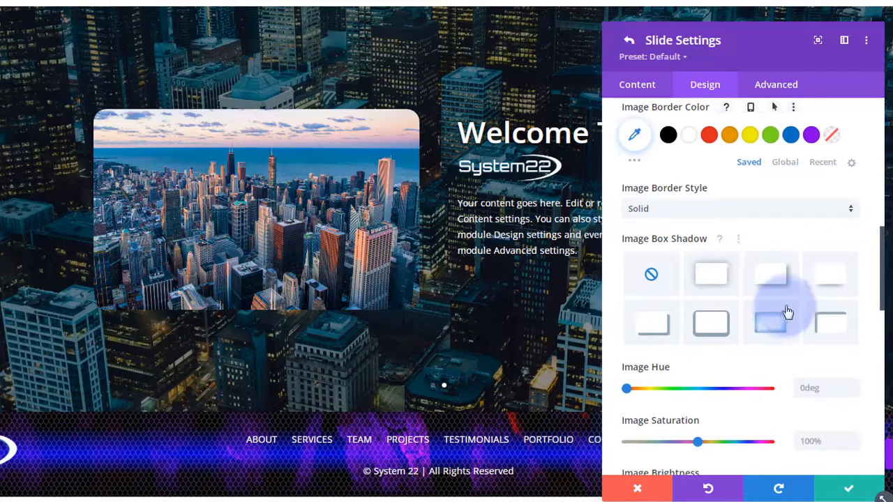
pyautogui.click(831, 280)
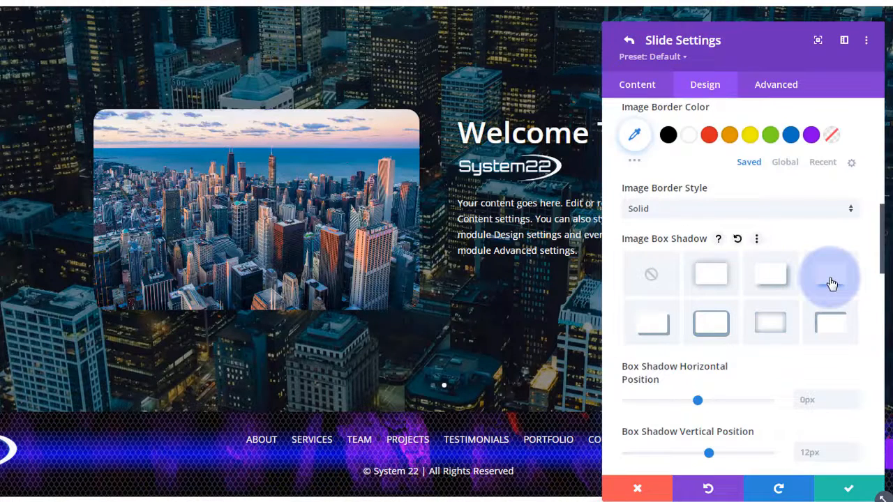
pyautogui.moveTo(770, 32); pyautogui.dragTo(718, 2)
pyautogui.click(683, 229)
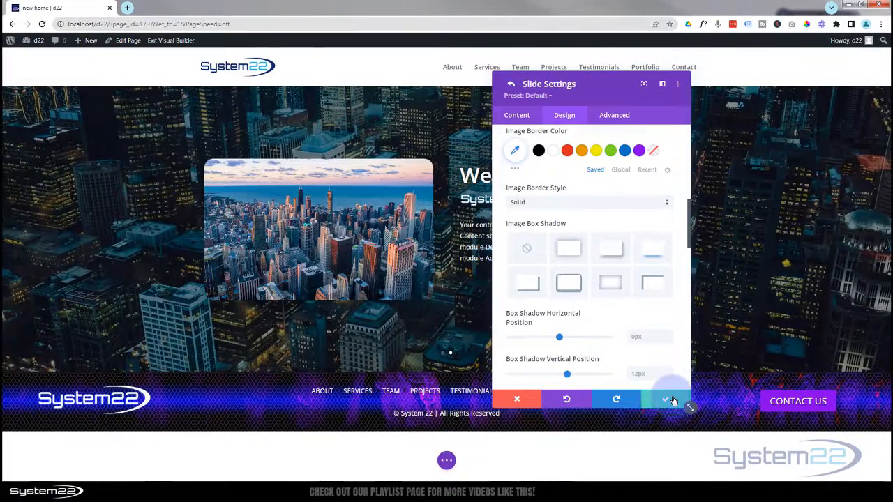
# - Save the slide and change the fullwidth slider's desktop Height from auto to 600px
pyautogui.click(672, 400)
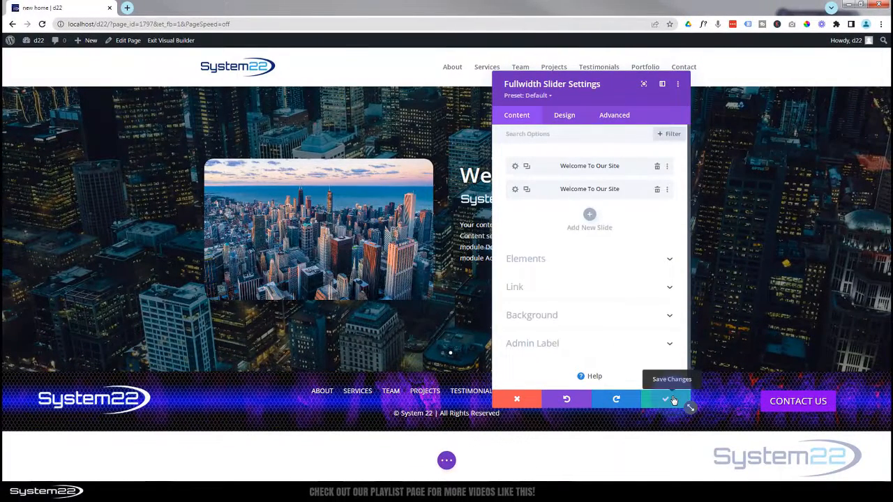
pyautogui.click(566, 116)
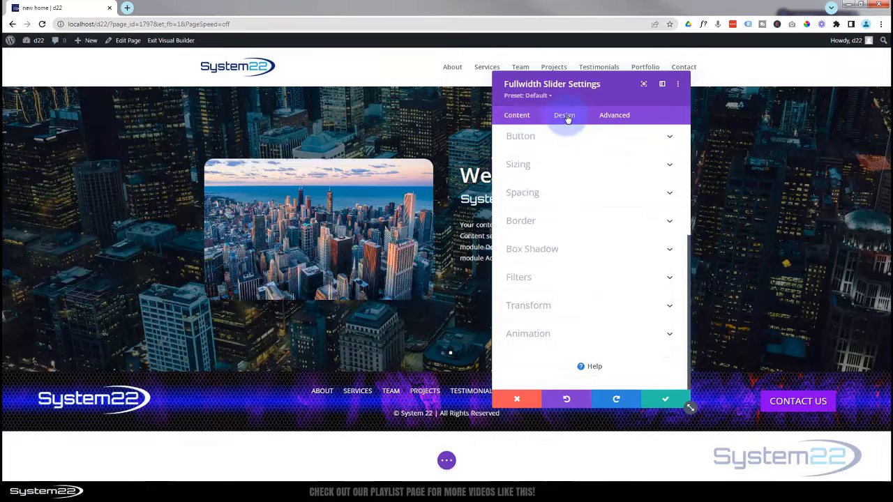
pyautogui.click(584, 165)
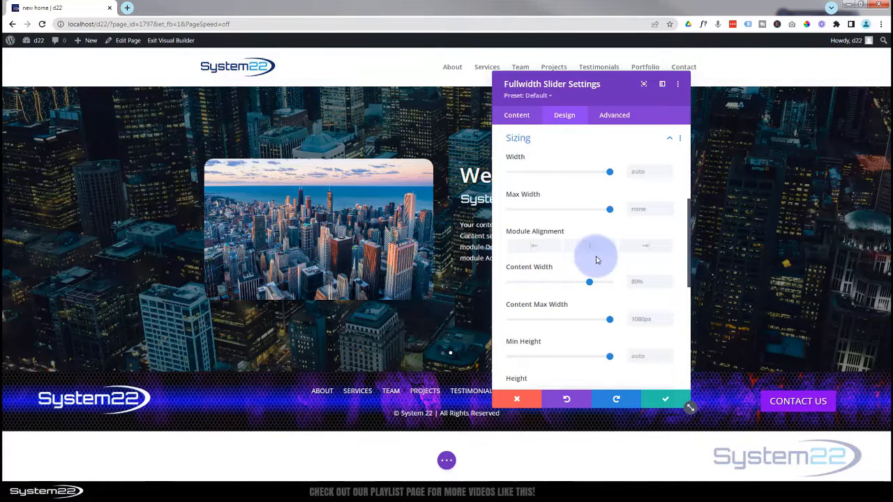
pyautogui.scroll(-2, 600, 251)
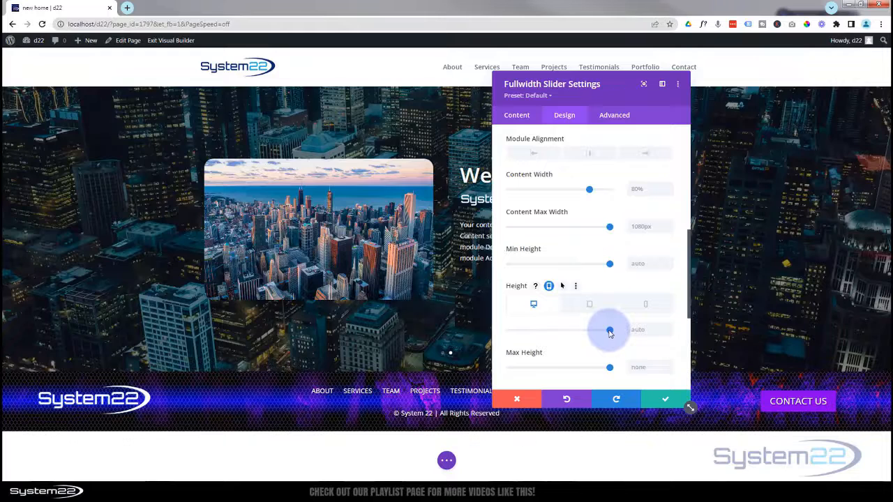
pyautogui.moveTo(607, 333); pyautogui.dragTo(567, 332)
pyautogui.click(639, 329)
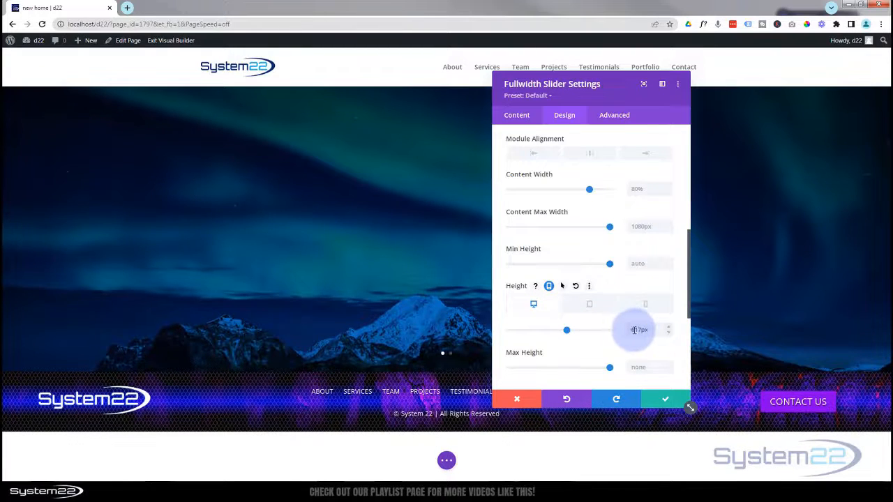
pyautogui.doubleClick(640, 329)
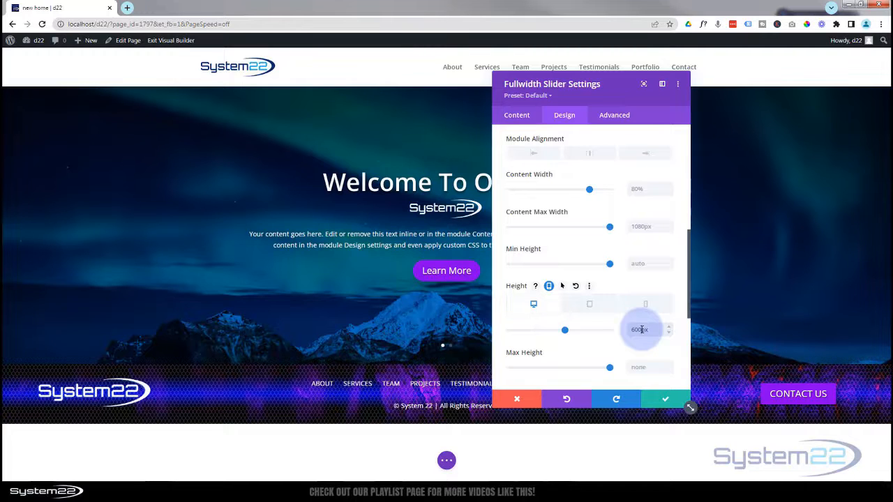
pyautogui.scroll(-2, 577, 179)
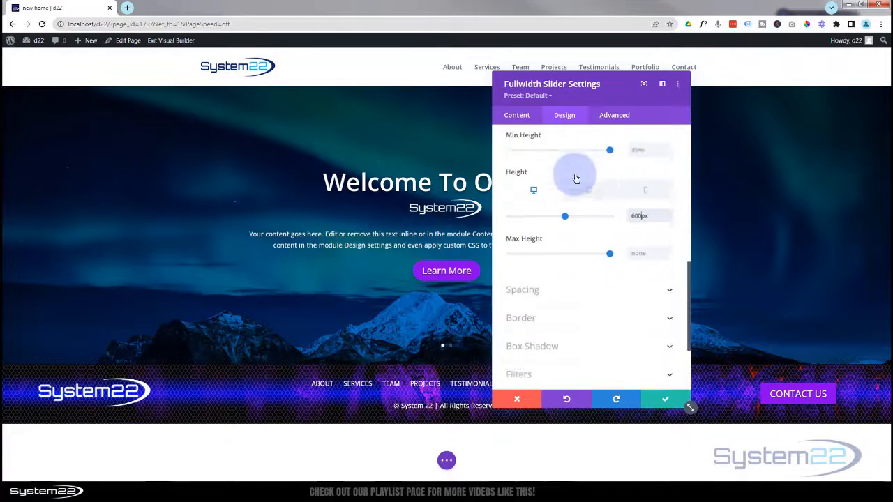
pyautogui.scroll(-2, 575, 176)
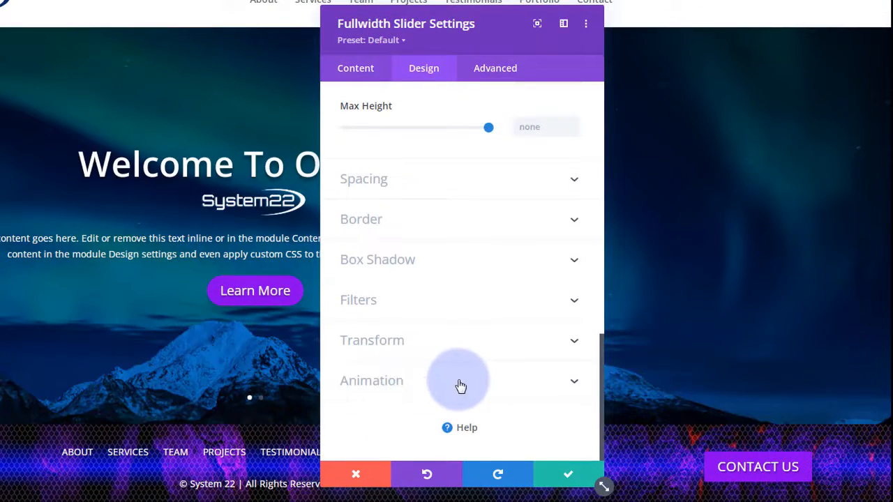
# - Look over the first slide's design settings, then close it and return to the slider
pyautogui.click(363, 72)
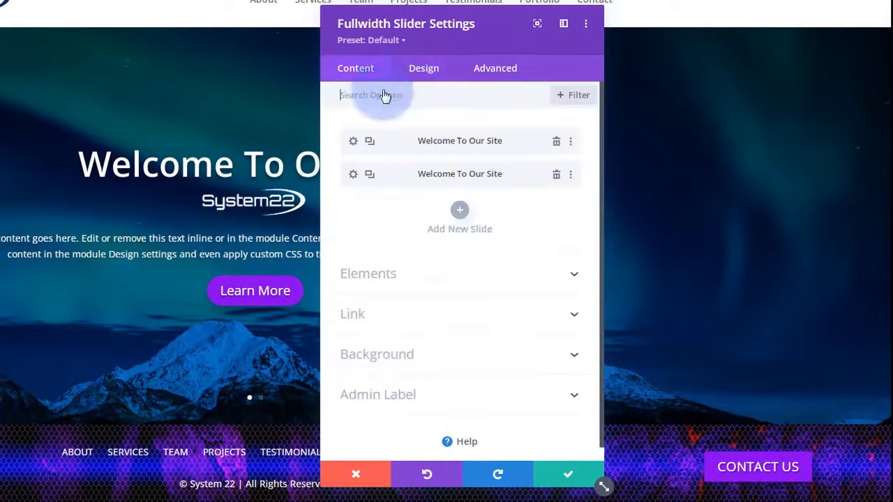
pyautogui.click(355, 143)
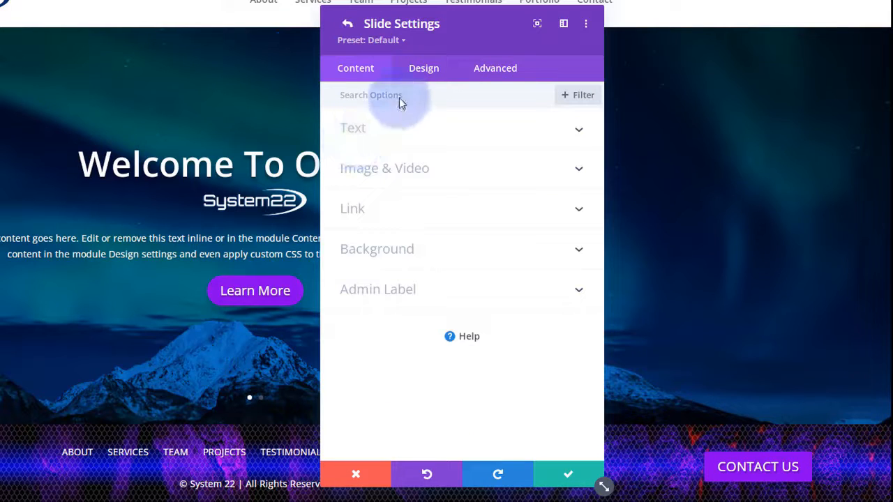
pyautogui.click(424, 69)
pyautogui.scroll(-2, 463, 174)
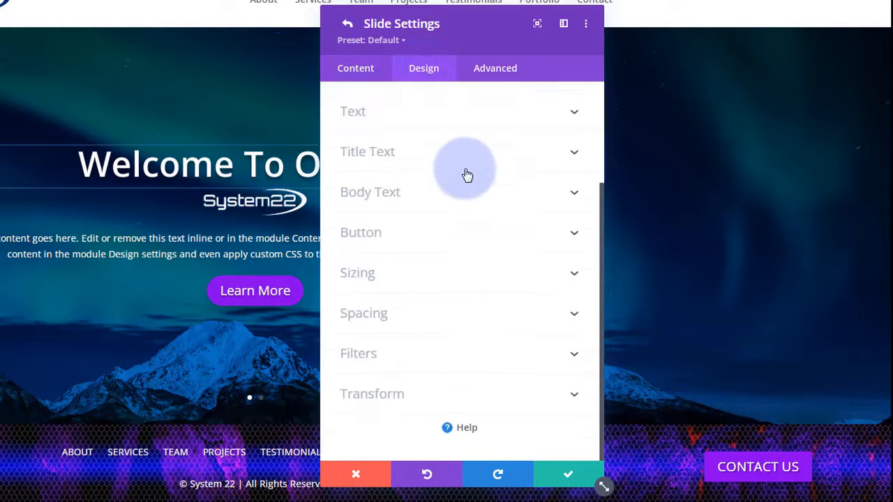
pyautogui.click(572, 476)
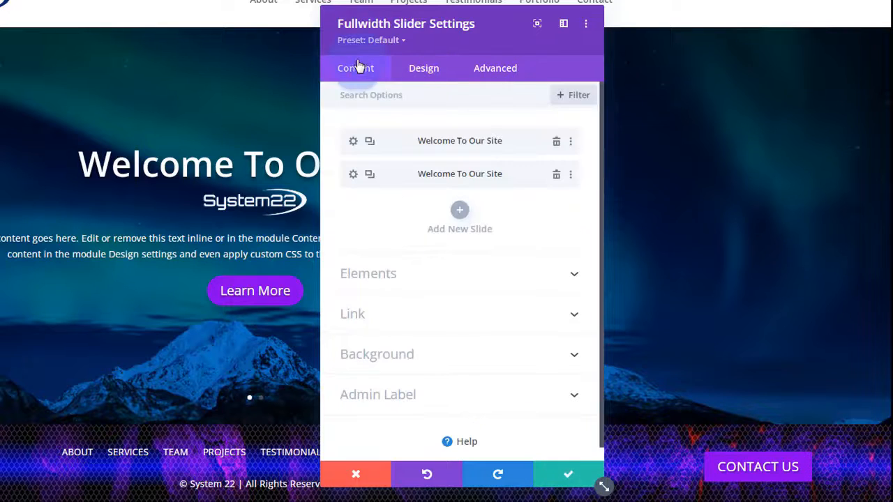
# - Turn on the slider's Automatic Animation with a speed of 5000 ms
pyautogui.click(433, 67)
pyautogui.scroll(-2, 501, 261)
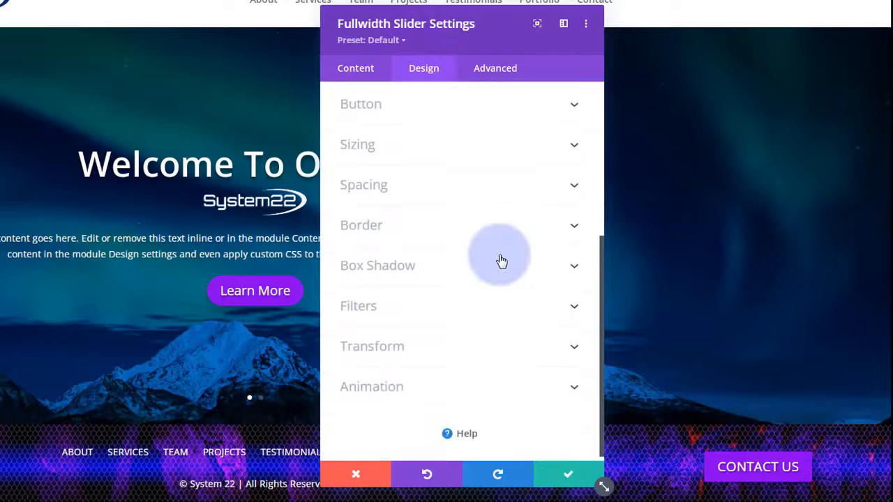
pyautogui.click(468, 391)
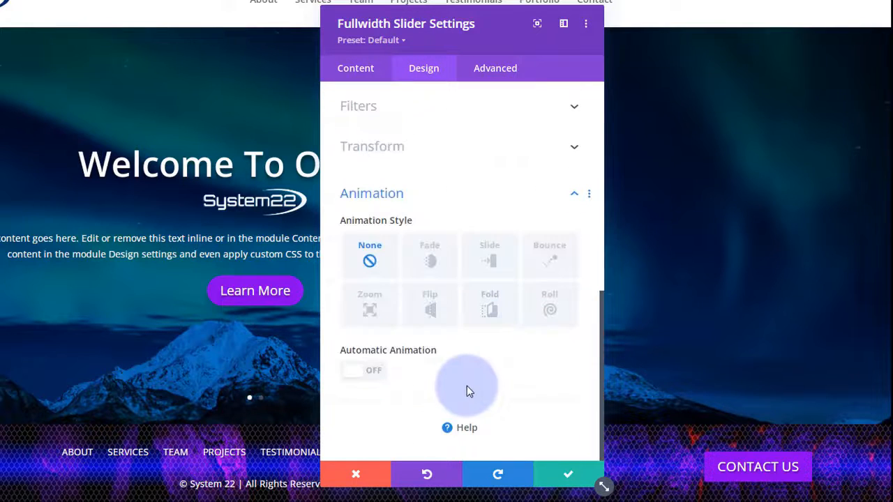
pyautogui.click(377, 371)
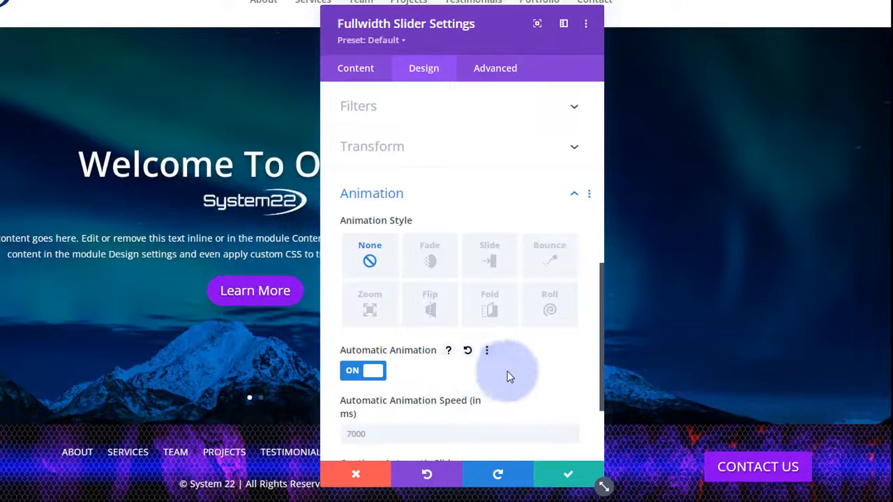
pyautogui.scroll(-1, 524, 365)
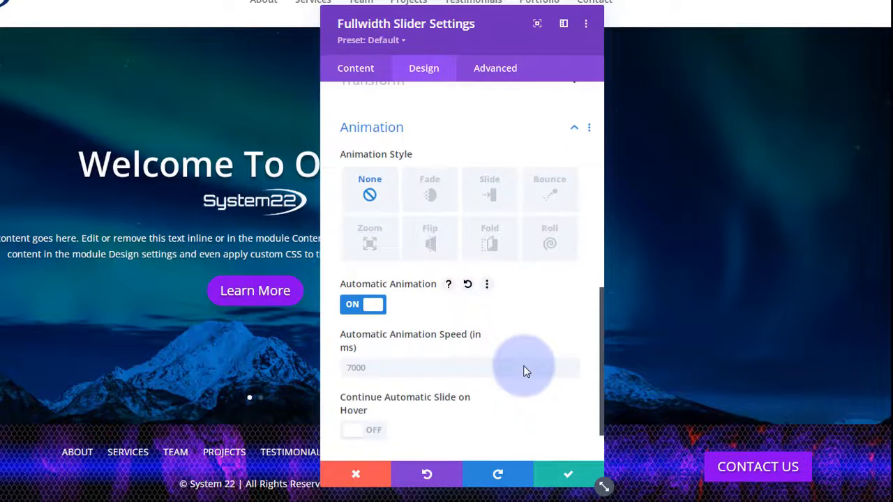
pyautogui.click(368, 368)
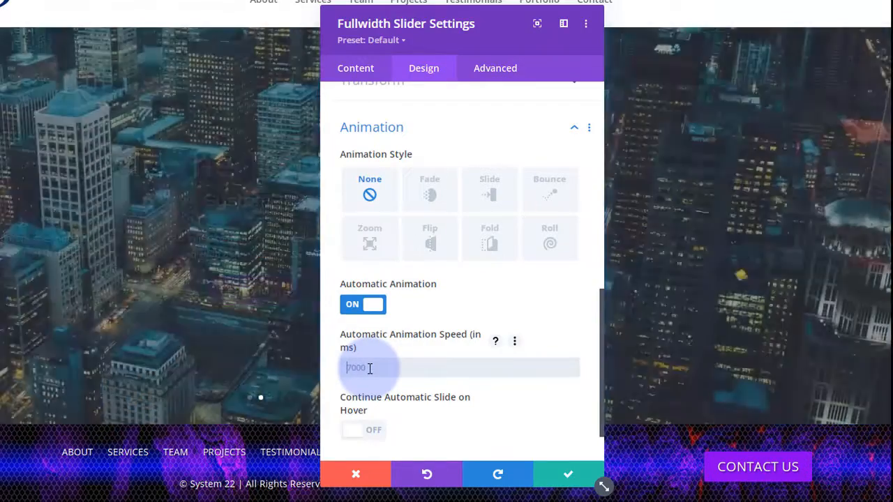
pyautogui.write('5000')
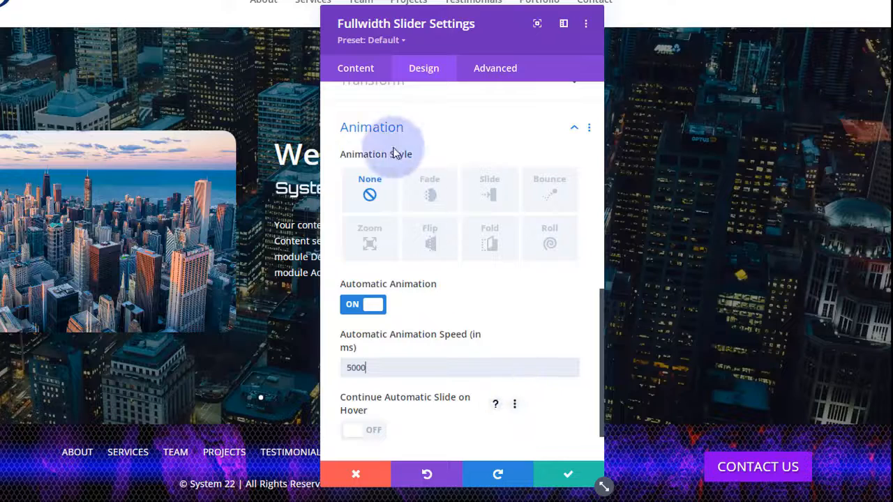
pyautogui.click(356, 67)
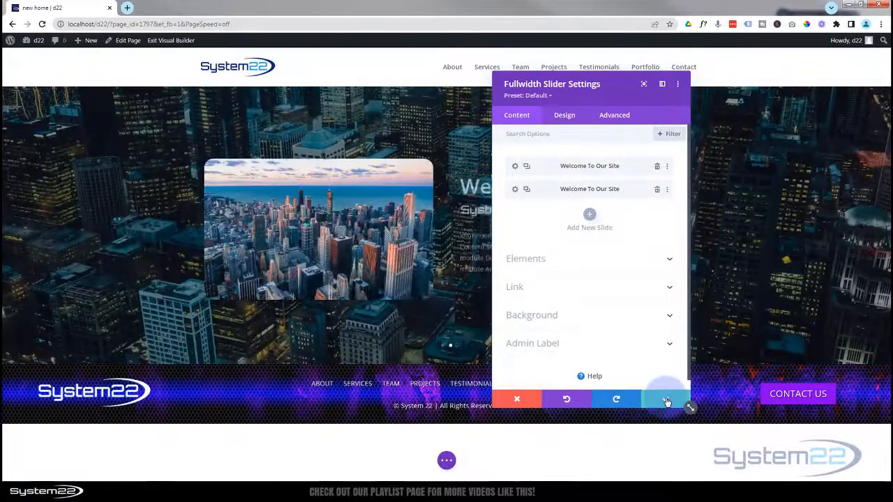
# - Save the slider module, save the page as a draft, and exit the Visual Builder
pyautogui.click(667, 402)
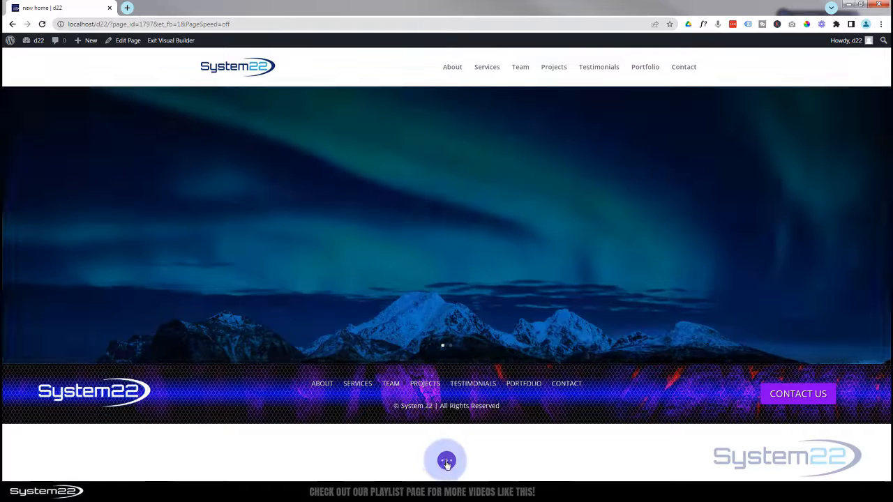
pyautogui.click(447, 462)
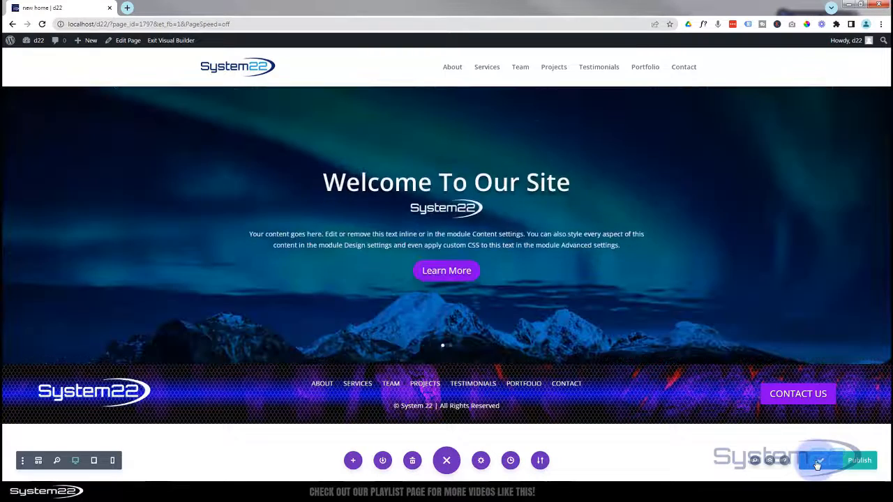
pyautogui.click(818, 464)
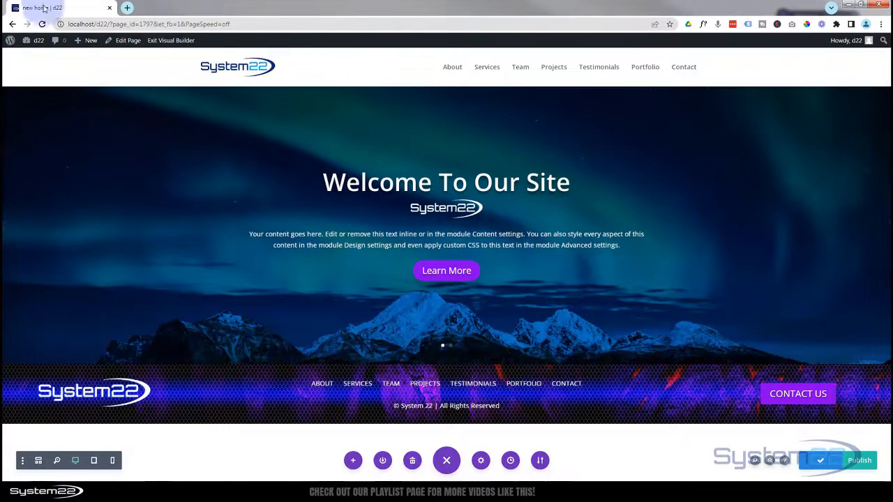
pyautogui.click(155, 41)
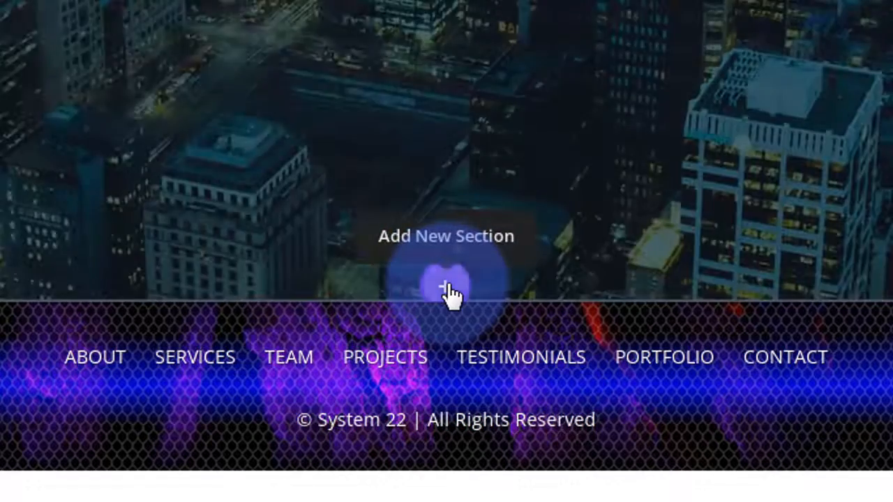
# - Add a regular section with a one-column row below the slider, then insert a Text module
pyautogui.click(446, 290)
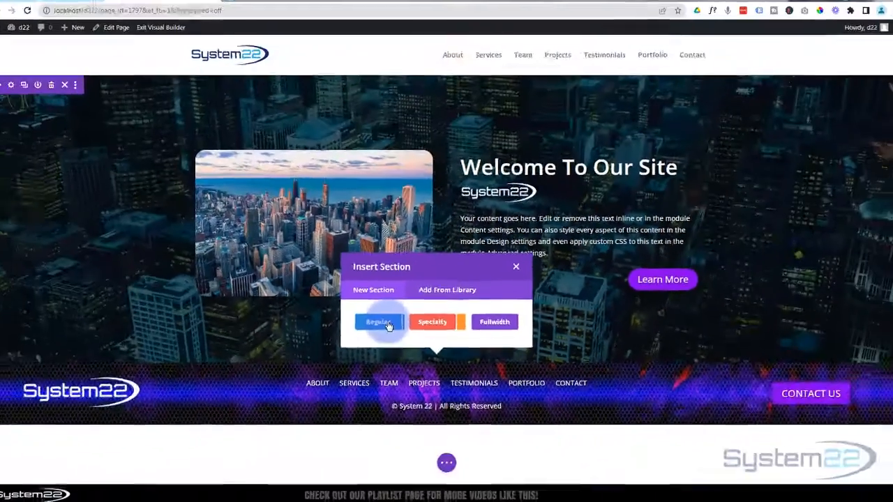
pyautogui.click(291, 195)
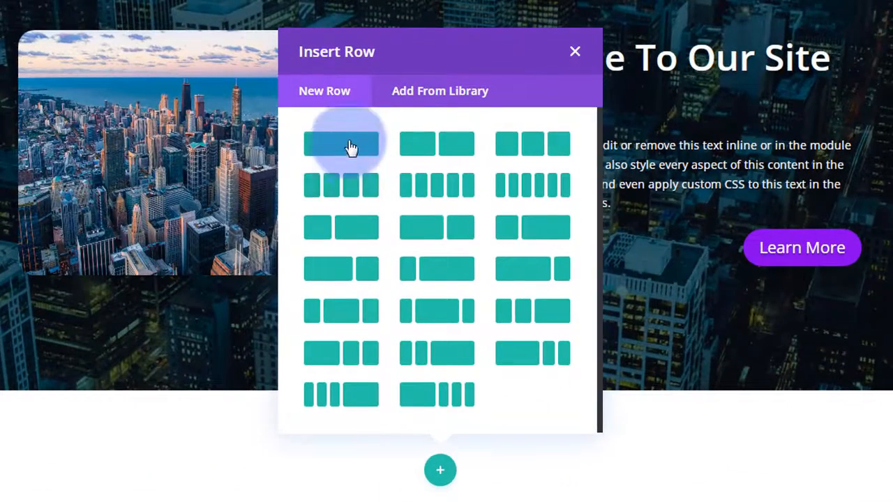
pyautogui.click(342, 144)
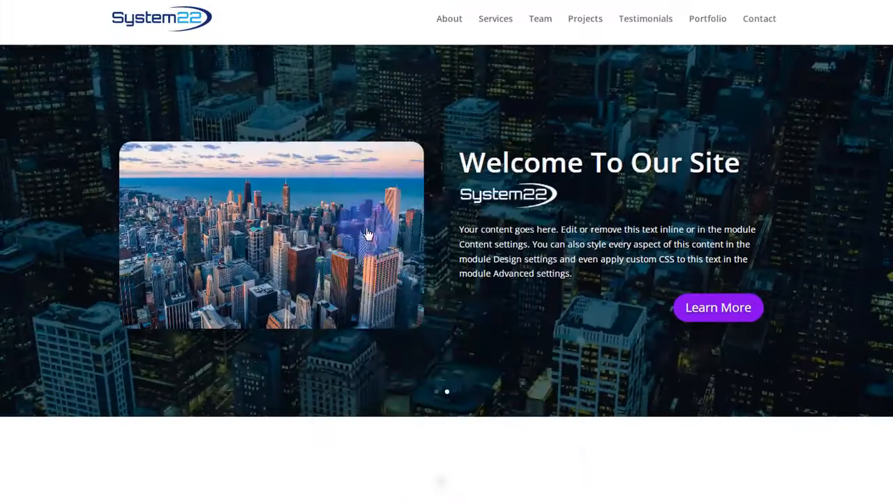
pyautogui.scroll(-5, 488, 181)
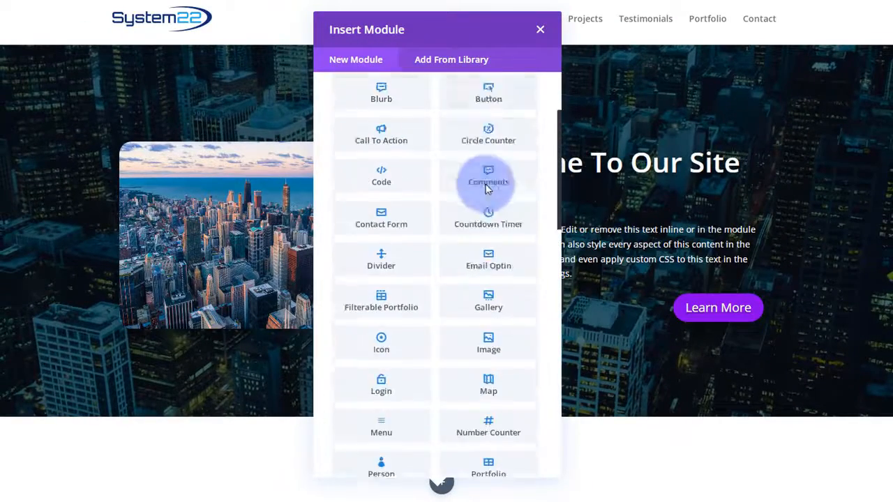
pyautogui.scroll(-10, 488, 192)
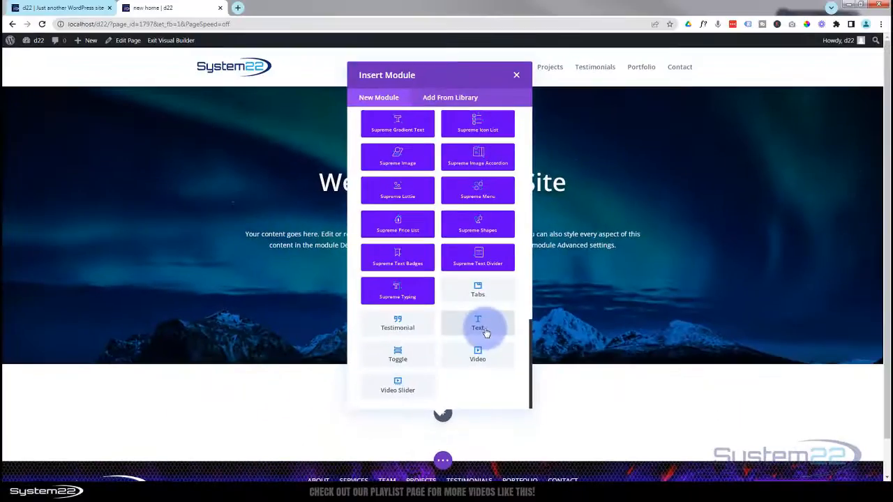
pyautogui.click(485, 331)
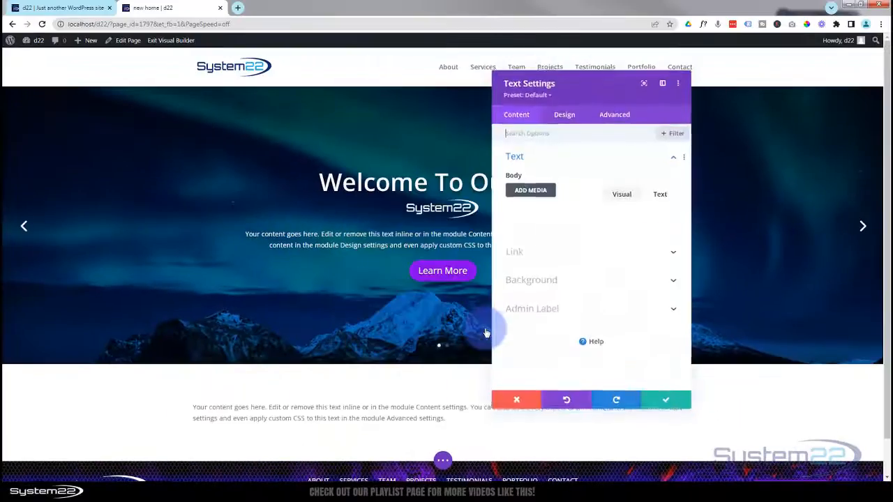
# - Replace the placeholder paragraph with 'About Us' formatted as Heading 2
pyautogui.click(545, 310)
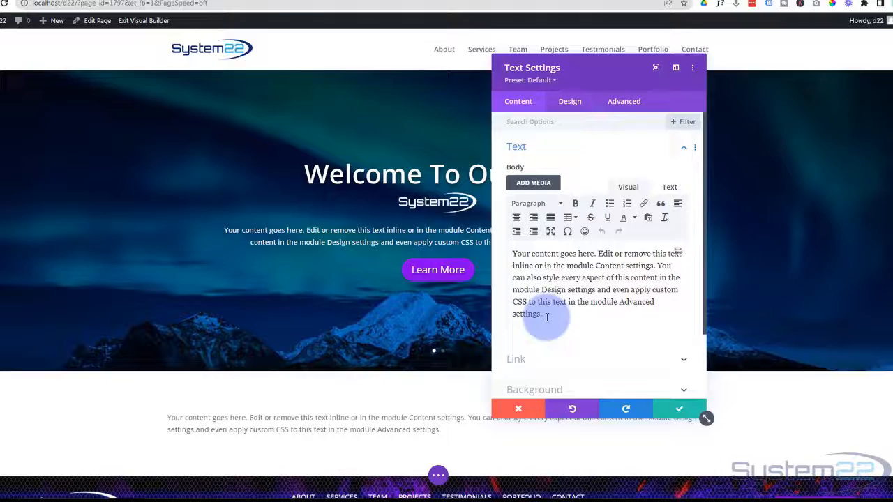
pyautogui.moveTo(547, 316); pyautogui.dragTo(511, 246)
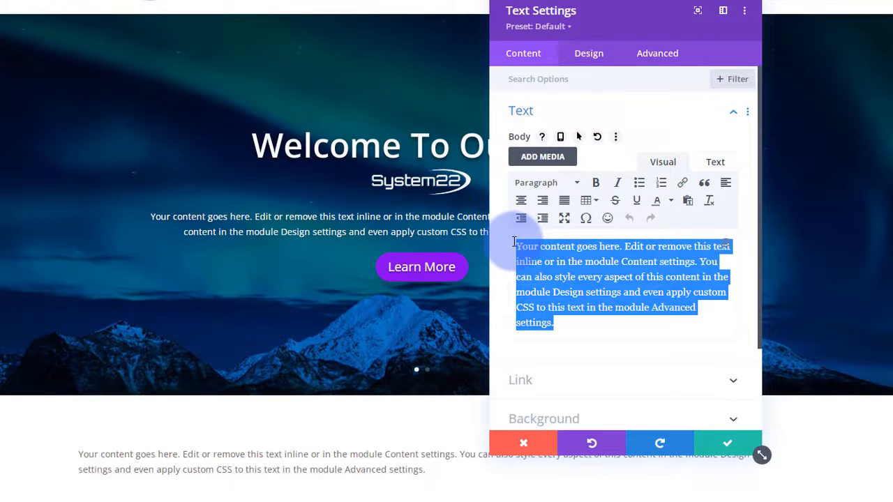
pyautogui.press('BackSpace')
pyautogui.write('About Us')
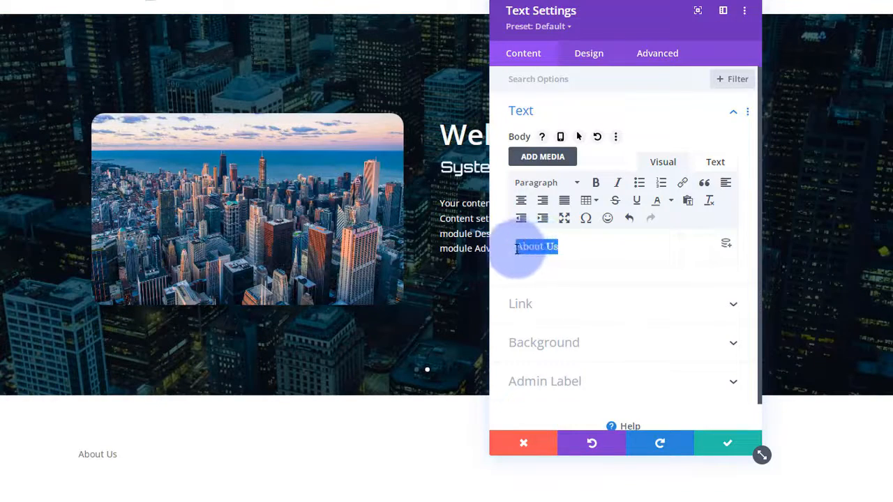
pyautogui.click(541, 183)
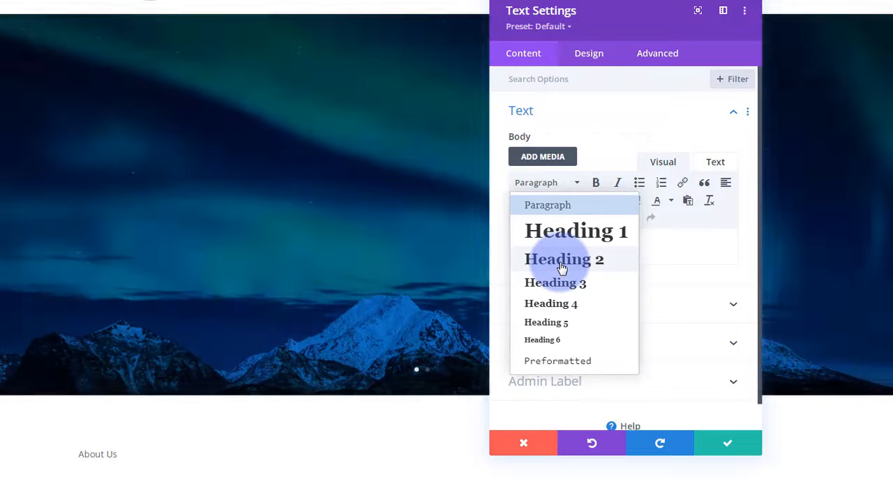
pyautogui.click(560, 261)
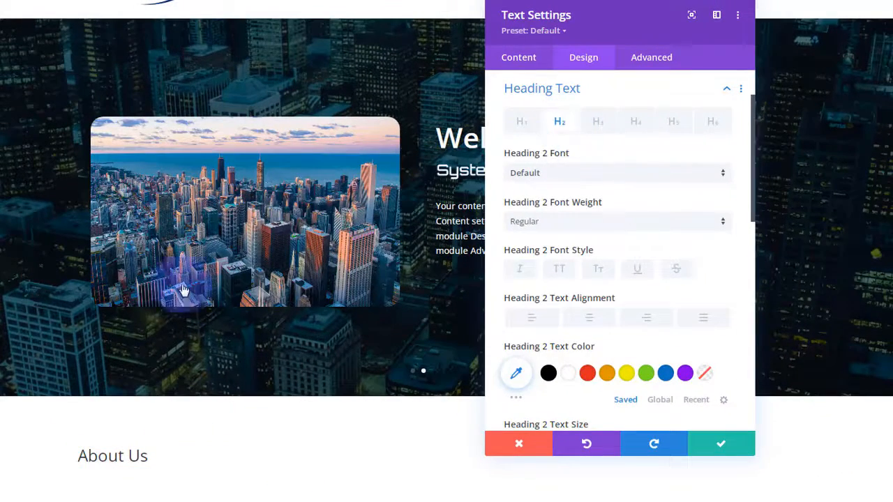
# - Make the H2 heading Semi Bold, uppercase and centered, keeping the default font
pyautogui.scroll(-1, 40, 221)
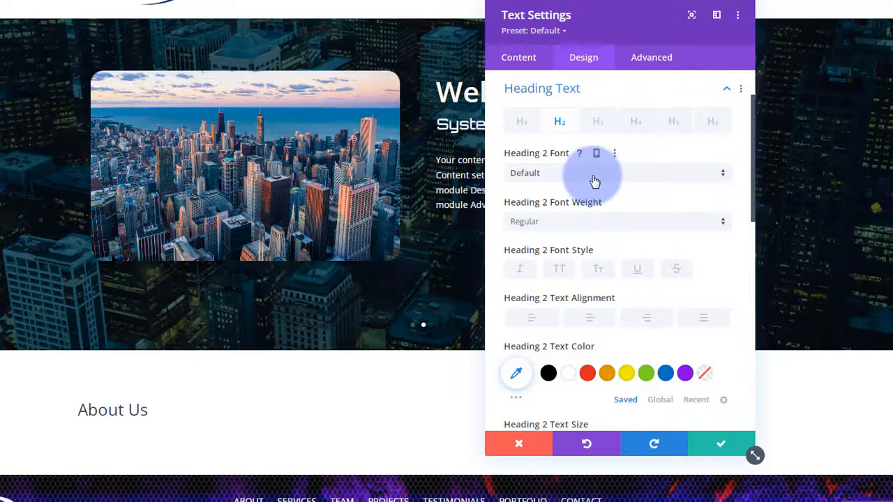
pyautogui.click(594, 178)
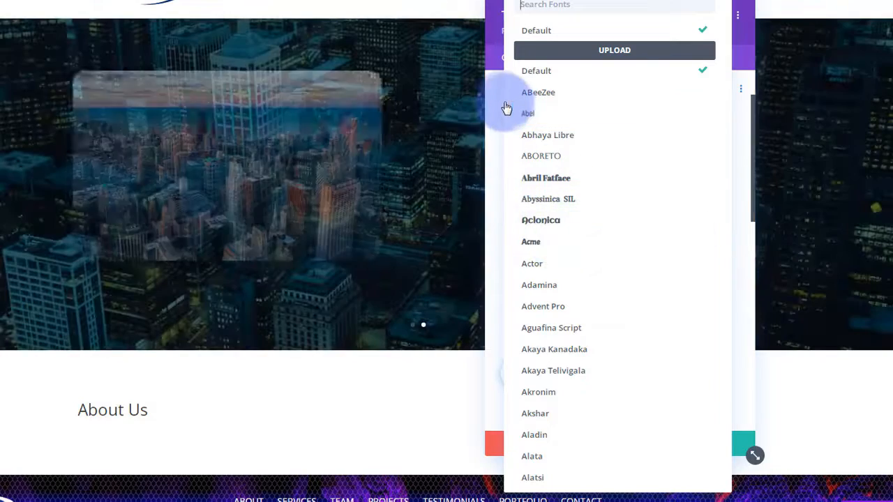
pyautogui.click(500, 98)
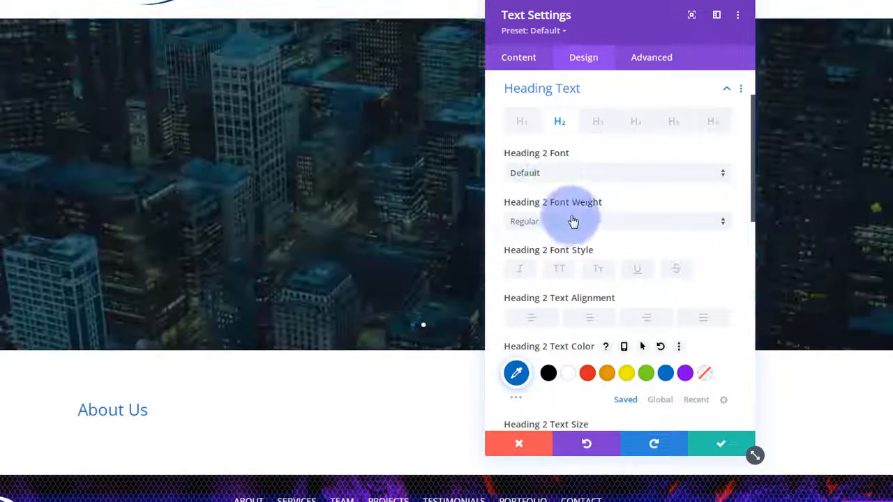
pyautogui.click(575, 221)
pyautogui.click(568, 280)
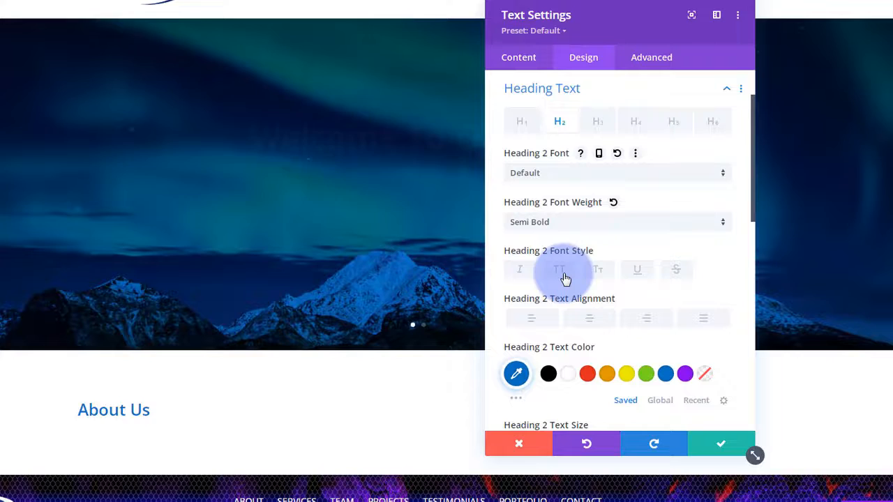
pyautogui.click(566, 278)
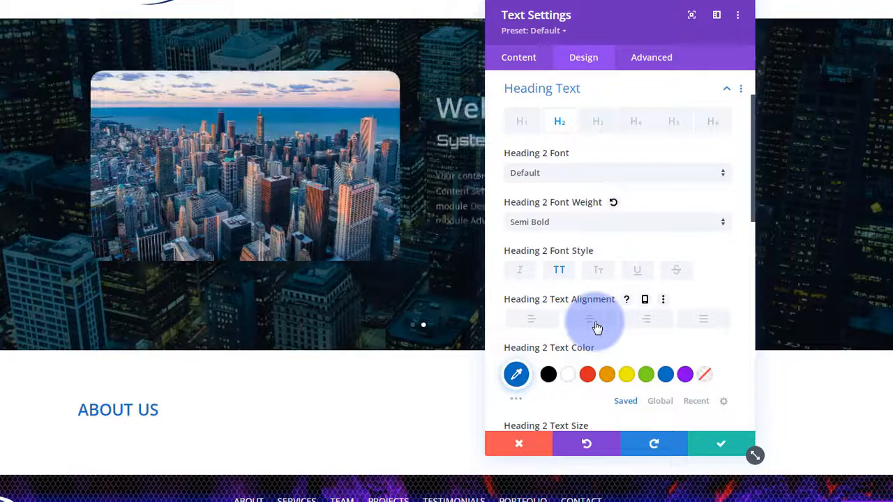
pyautogui.click(595, 324)
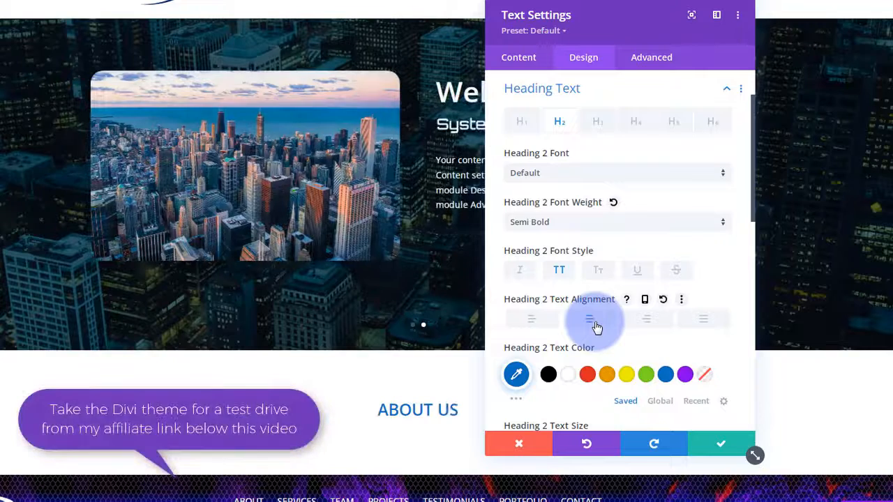
# - Set the heading text size to 50px and apply the third text-shadow preset
pyautogui.moveTo(658, 10); pyautogui.dragTo(708, 33)
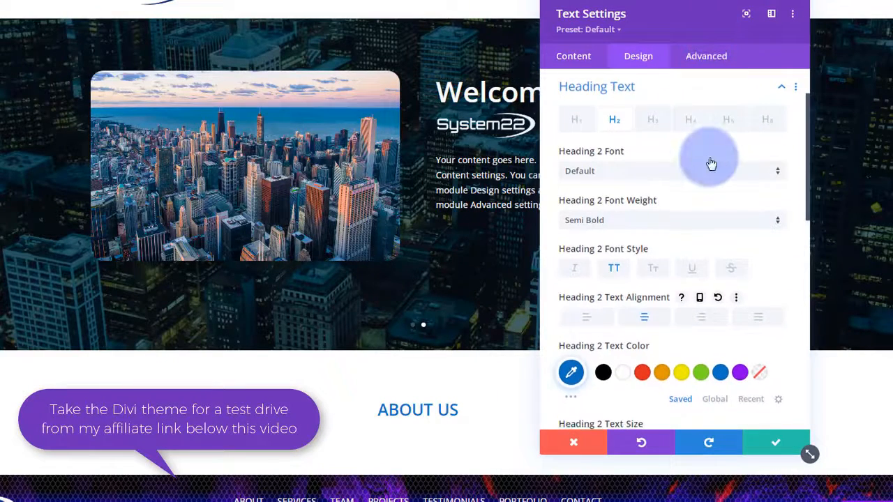
pyautogui.scroll(-4, 711, 159)
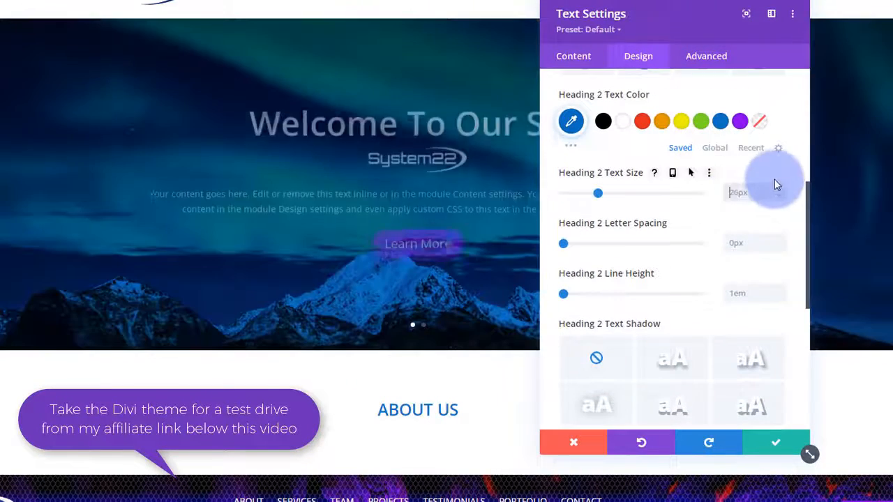
pyautogui.write('50')
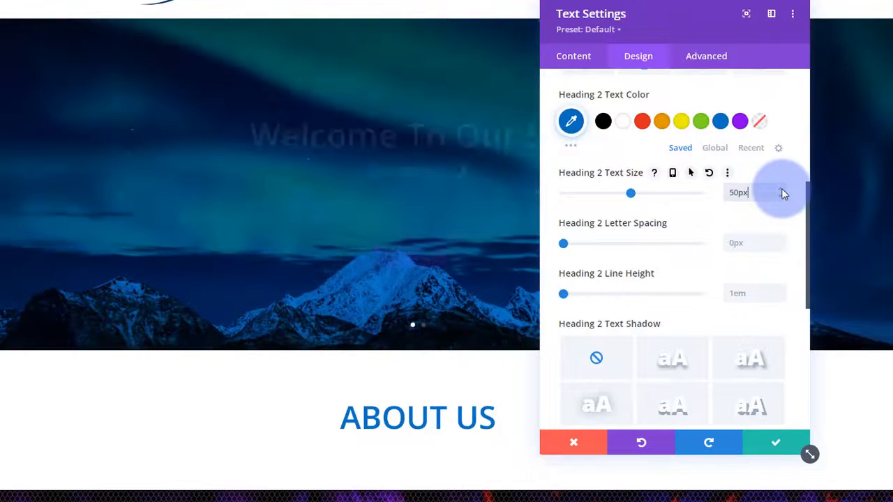
pyautogui.click(781, 193)
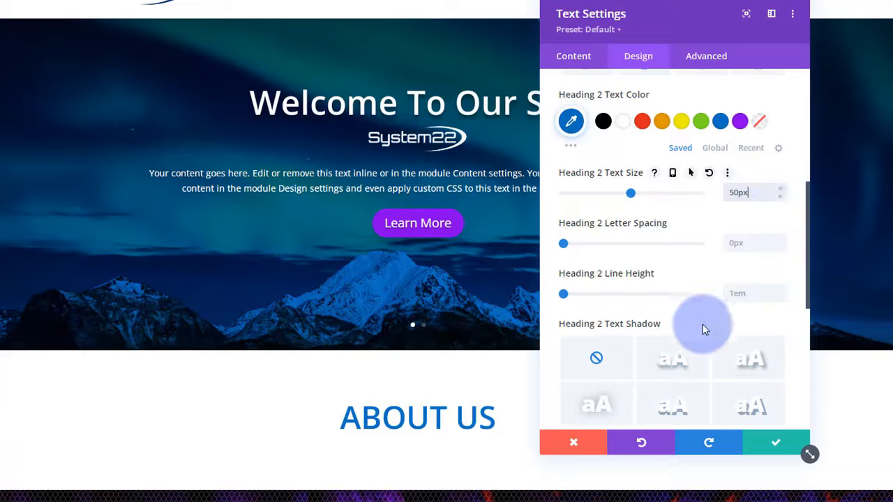
pyautogui.click(753, 361)
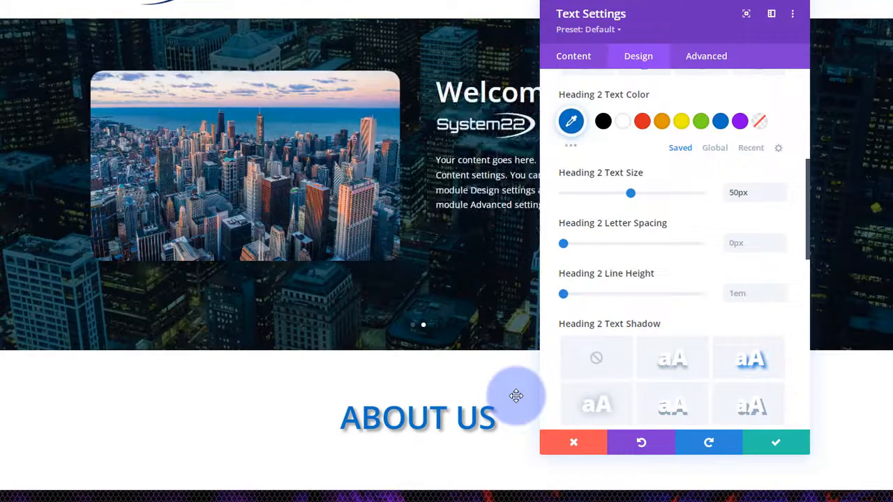
# - Save the heading's changes and add the module to the library as 'One Page Title'
pyautogui.click(771, 447)
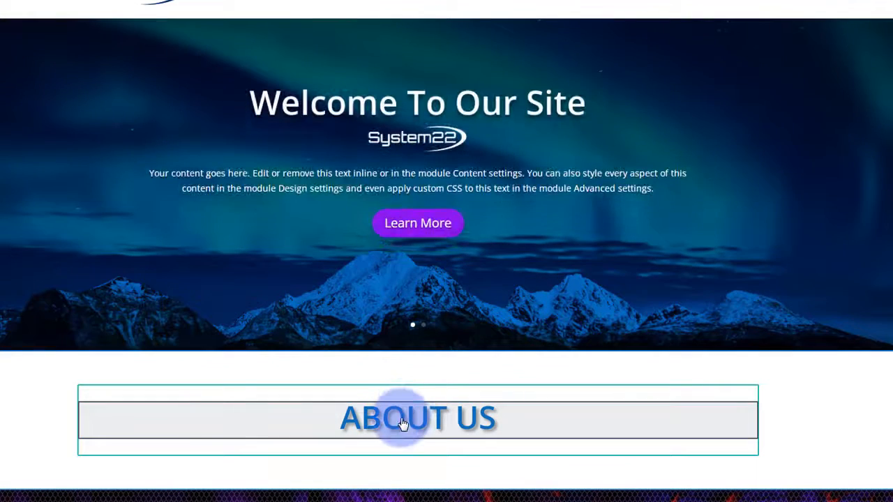
pyautogui.moveTo(398, 419)
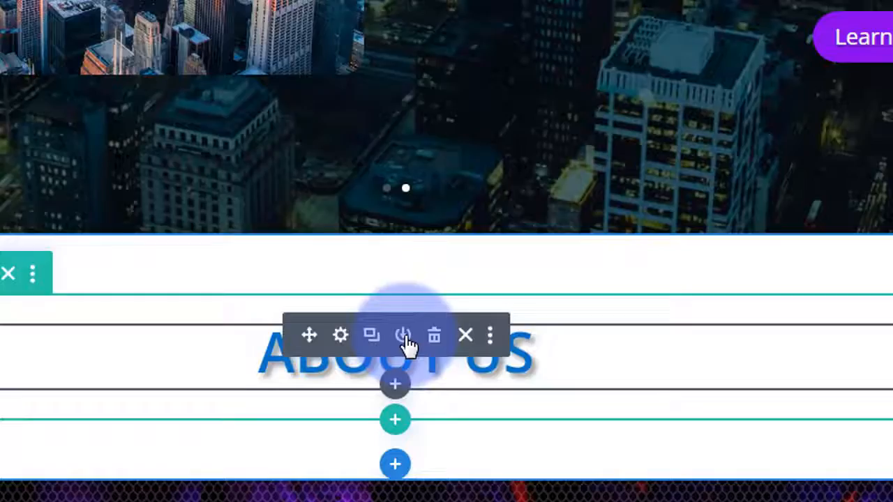
pyautogui.click(376, 231)
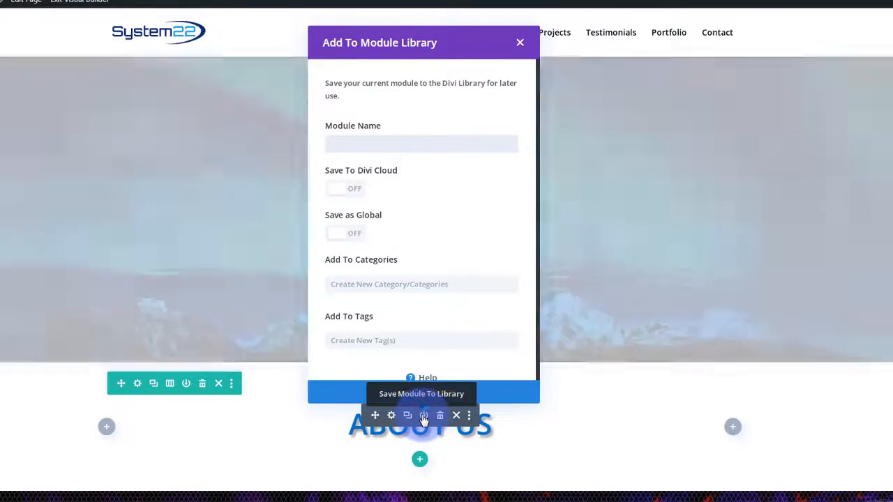
pyautogui.write('One ')
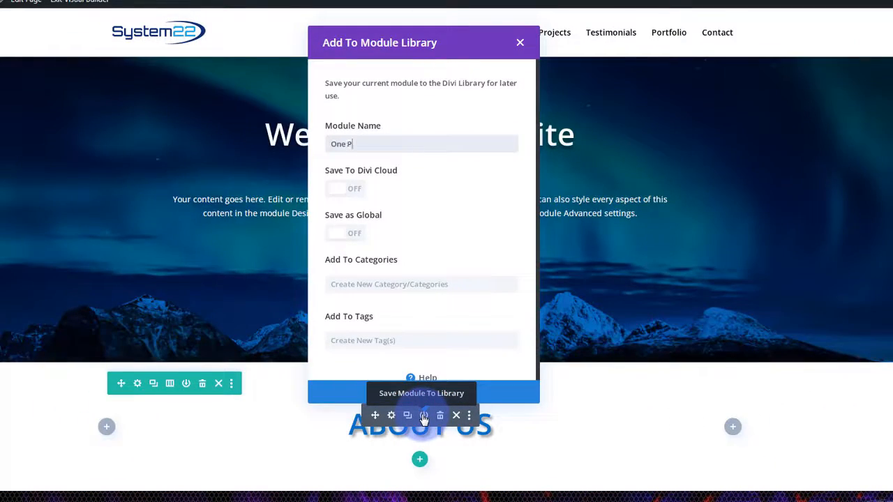
pyautogui.write('Page Title')
pyautogui.click(430, 391)
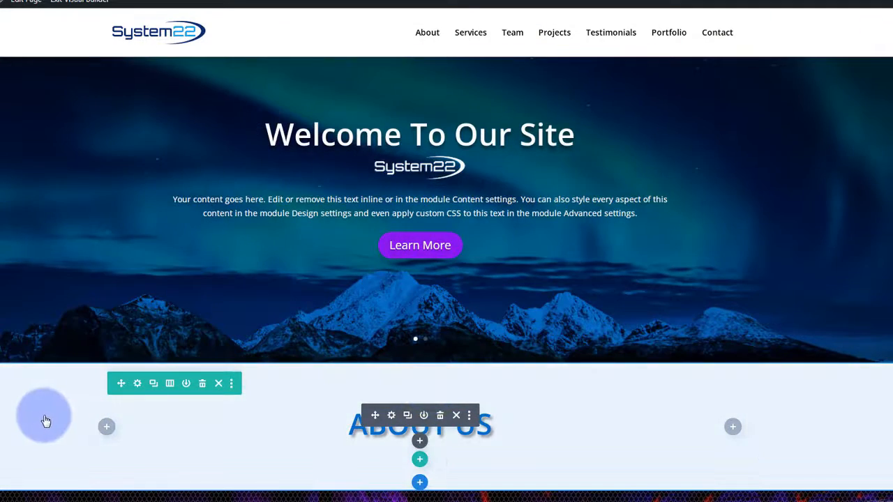
# - Open the About Us section's settings at the Background options
pyautogui.scroll(-1, 46, 422)
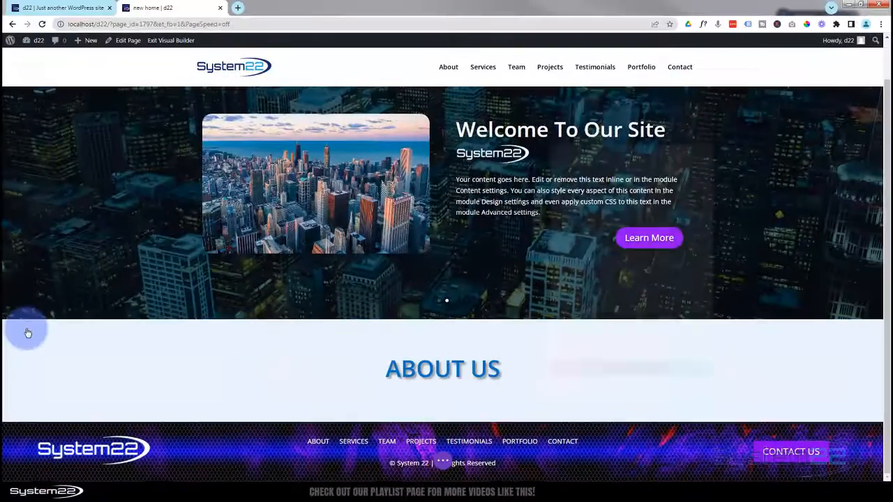
pyautogui.click(67, 66)
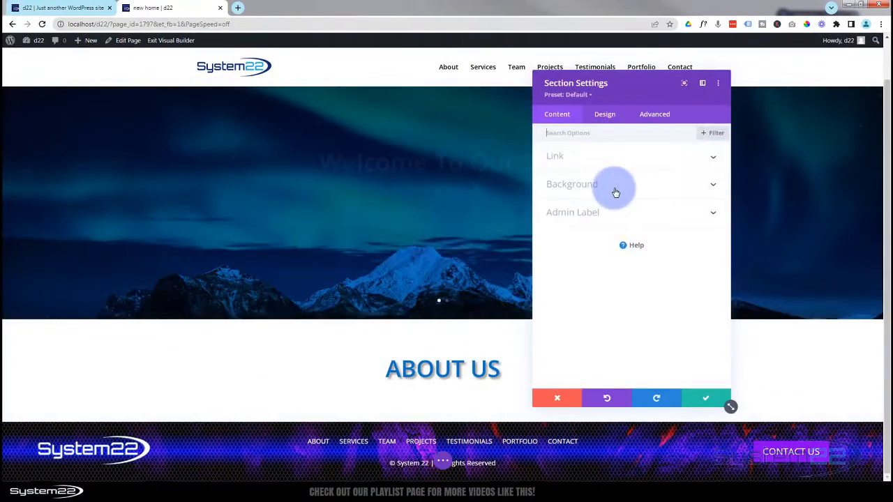
pyautogui.click(614, 187)
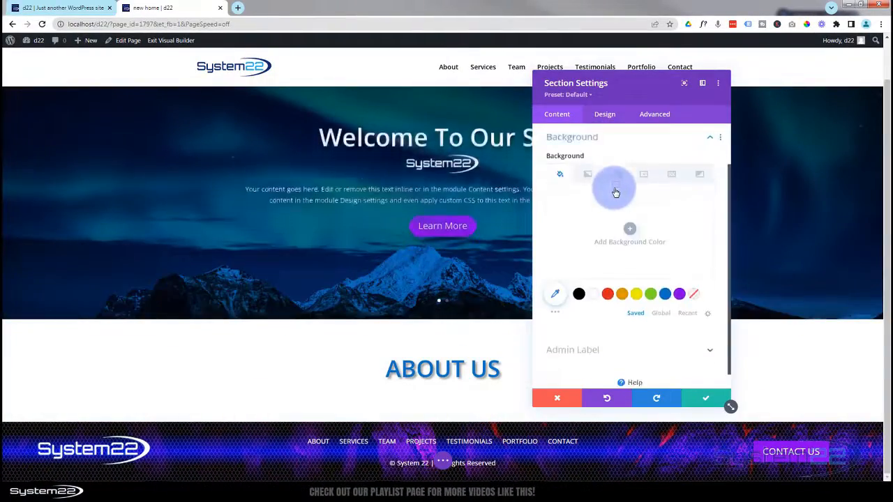
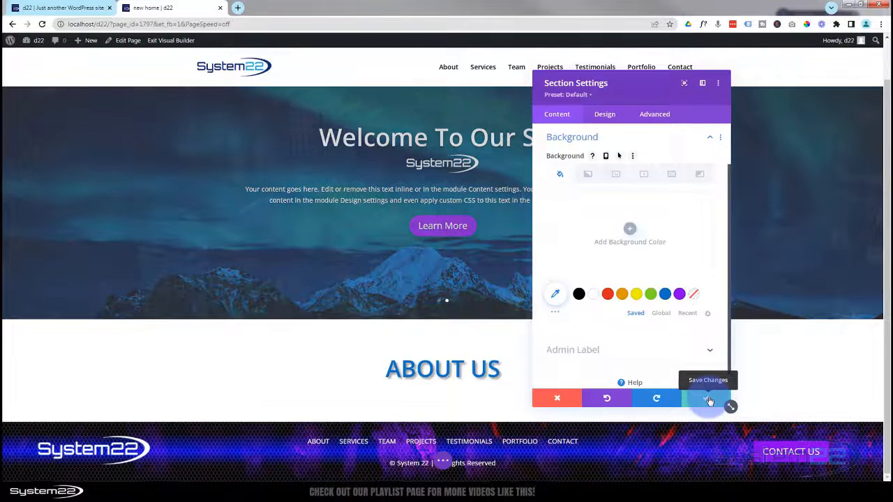
# - Save the section settings and add a two-column row with an Image module under About Us
pyautogui.click(709, 400)
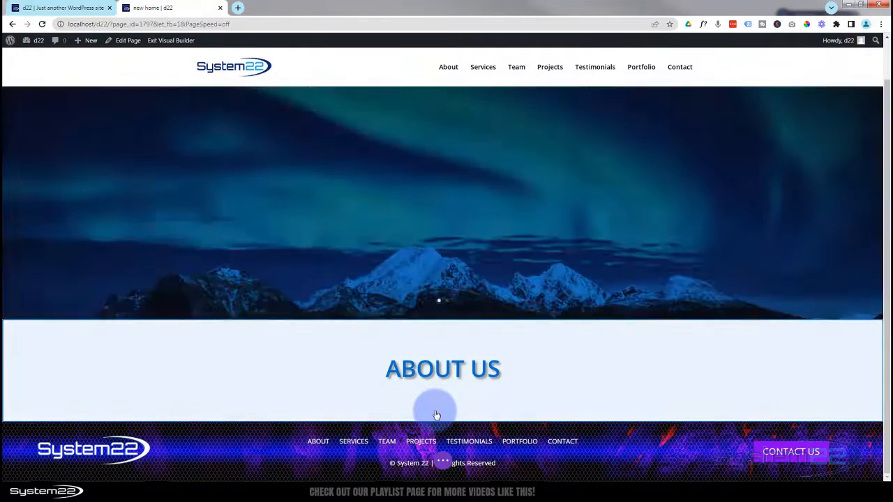
pyautogui.moveTo(437, 389)
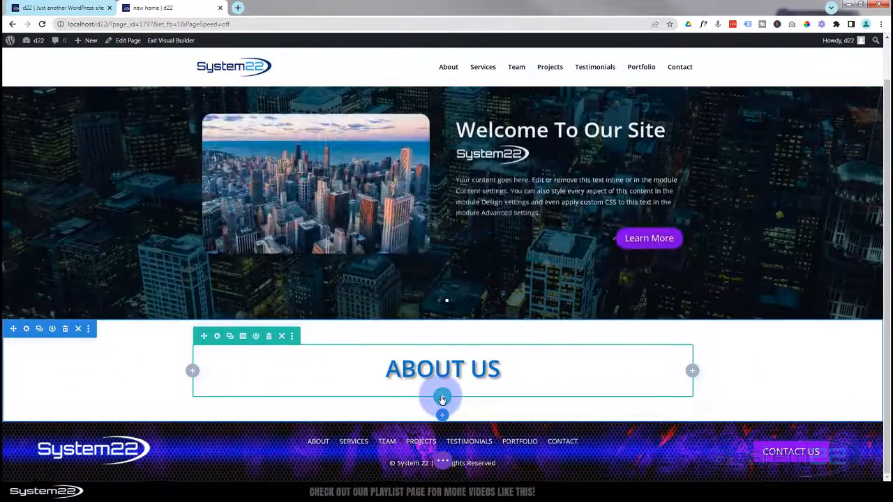
pyautogui.click(442, 398)
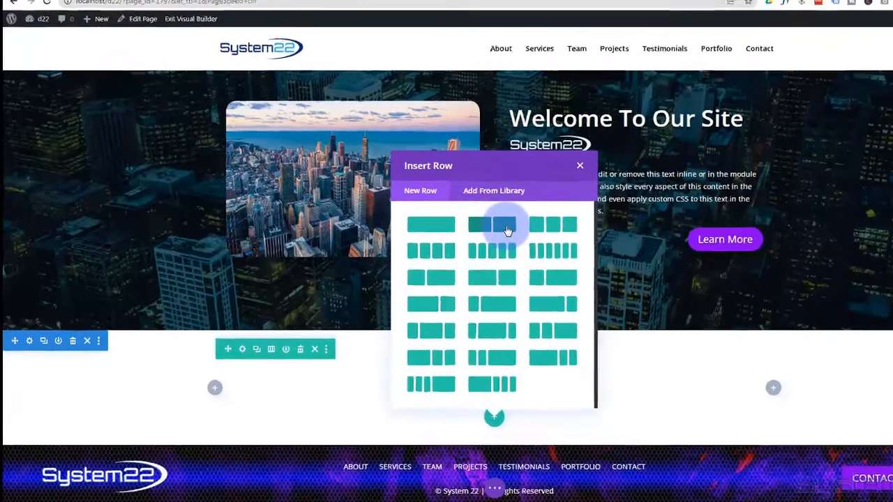
pyautogui.click(455, 231)
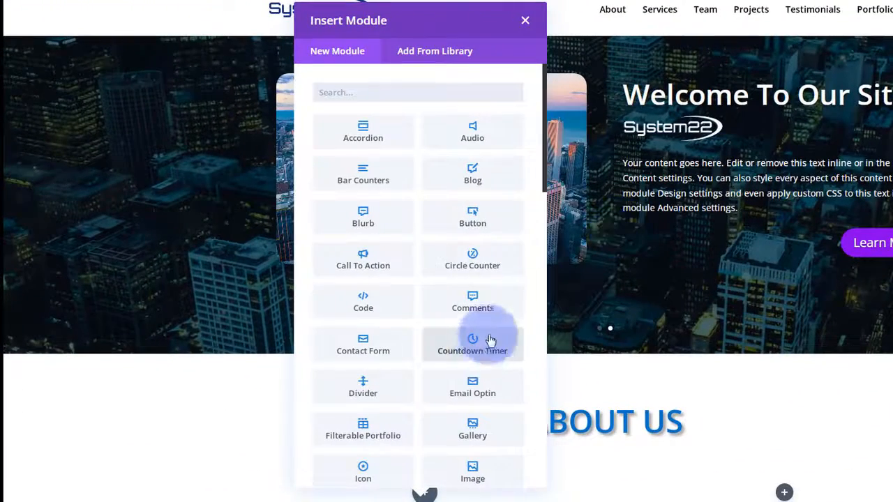
pyautogui.scroll(-2, 452, 260)
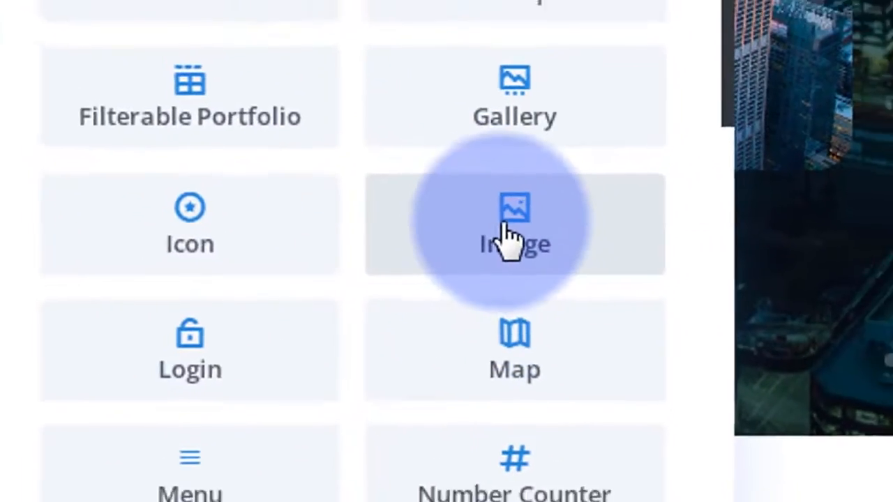
pyautogui.click(508, 237)
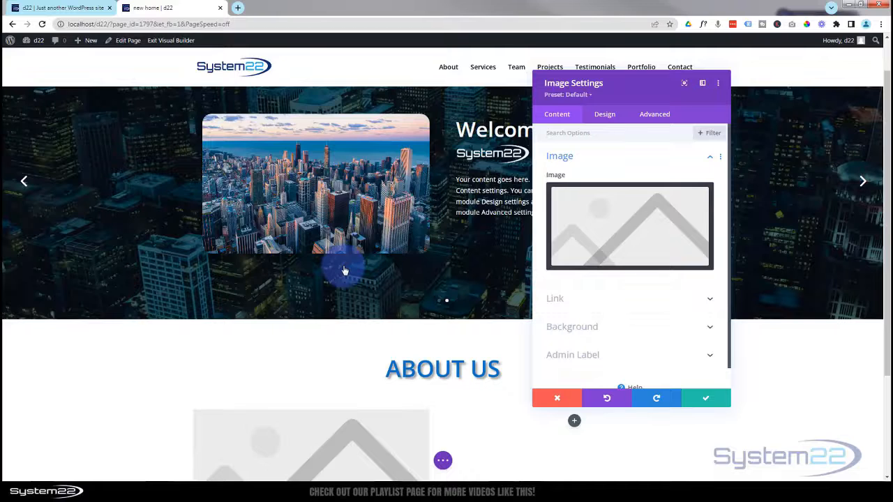
# - Insert the Media Library photo of the woman in a white jacket into the image module
pyautogui.click(606, 225)
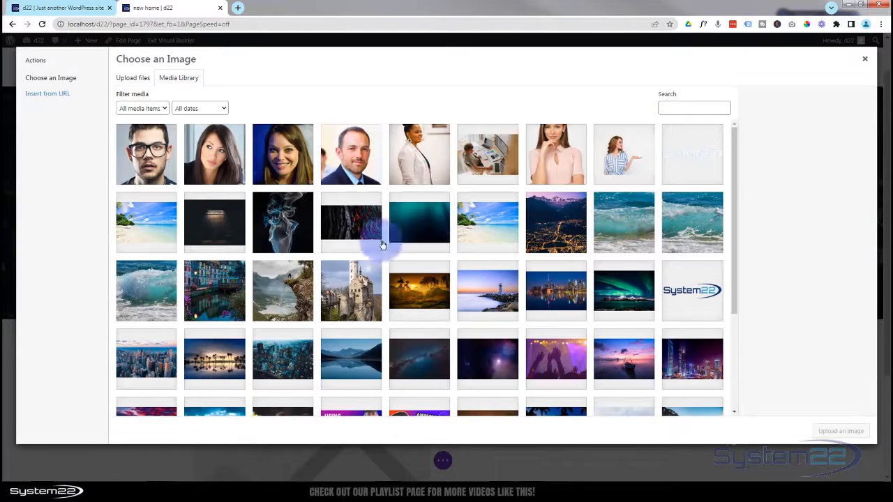
pyautogui.click(417, 160)
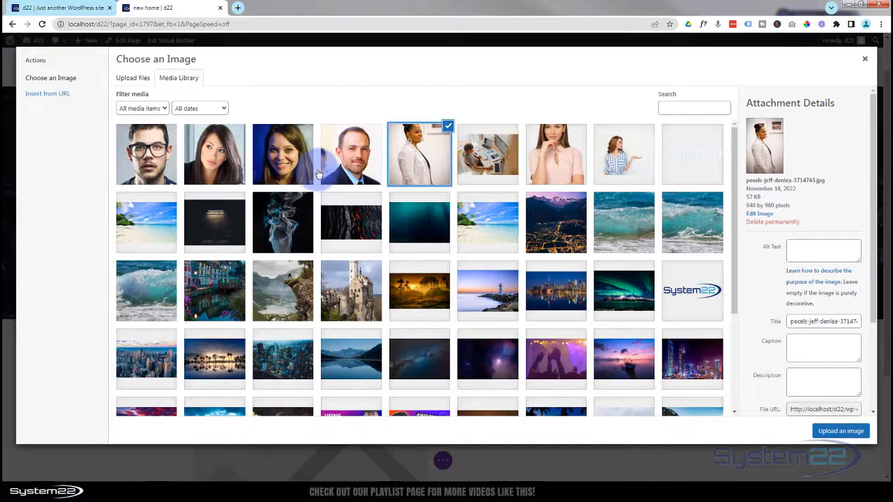
pyautogui.click(841, 431)
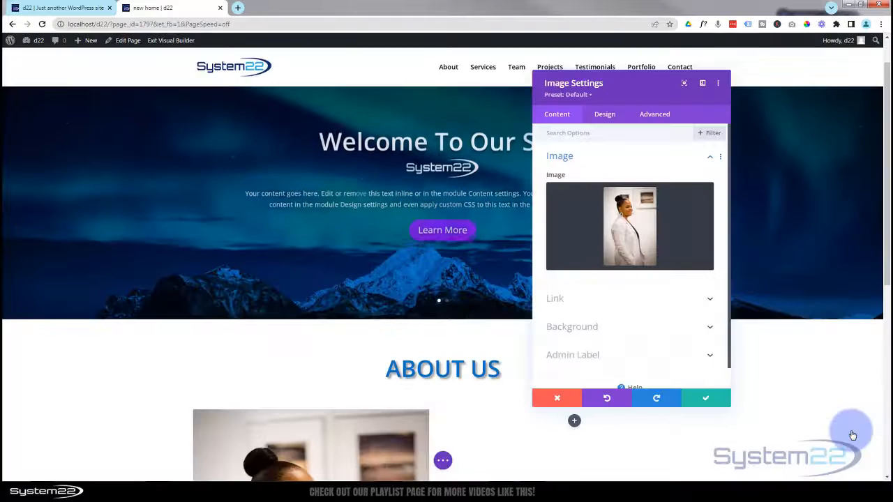
pyautogui.scroll(-3, 547, 452)
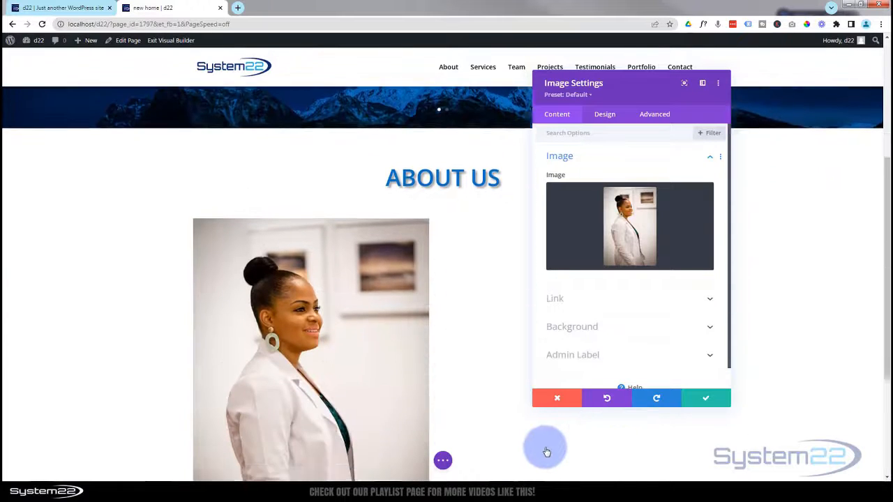
pyautogui.scroll(-1, 547, 452)
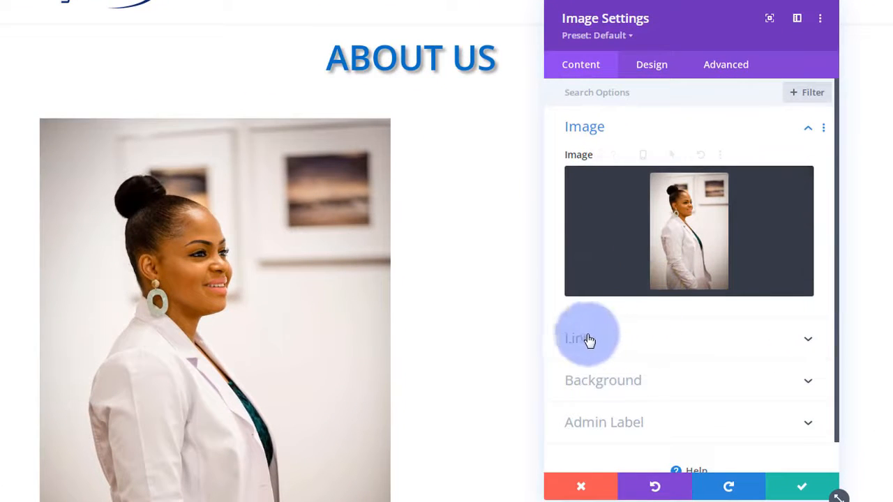
# - Keep the image link in the same window with lightbox off and no URL, then save the module
pyautogui.click(700, 350)
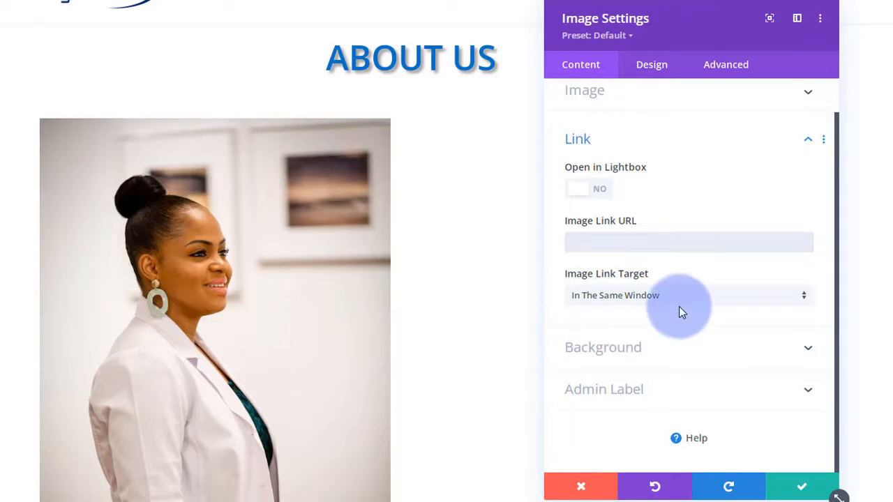
pyautogui.click(676, 299)
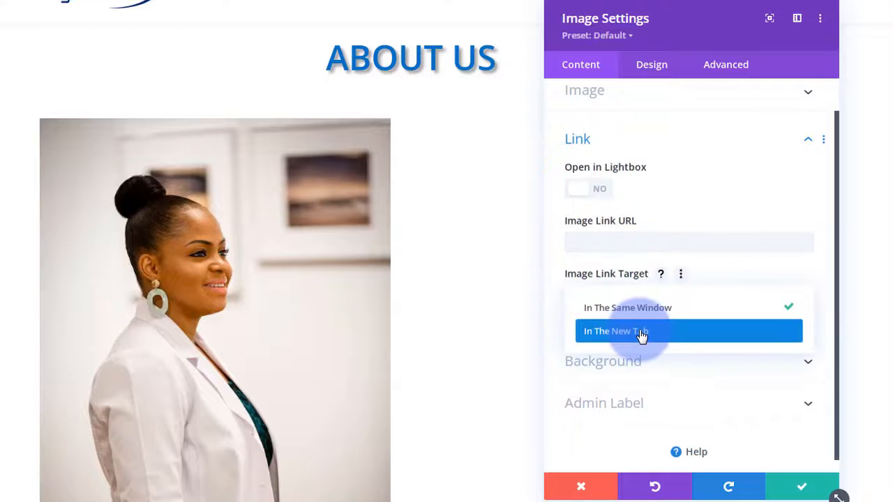
pyautogui.click(555, 309)
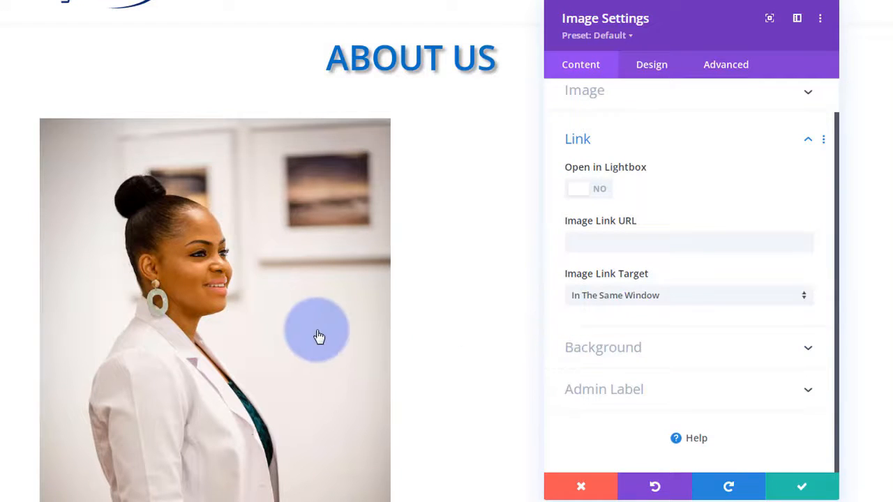
pyautogui.click(600, 191)
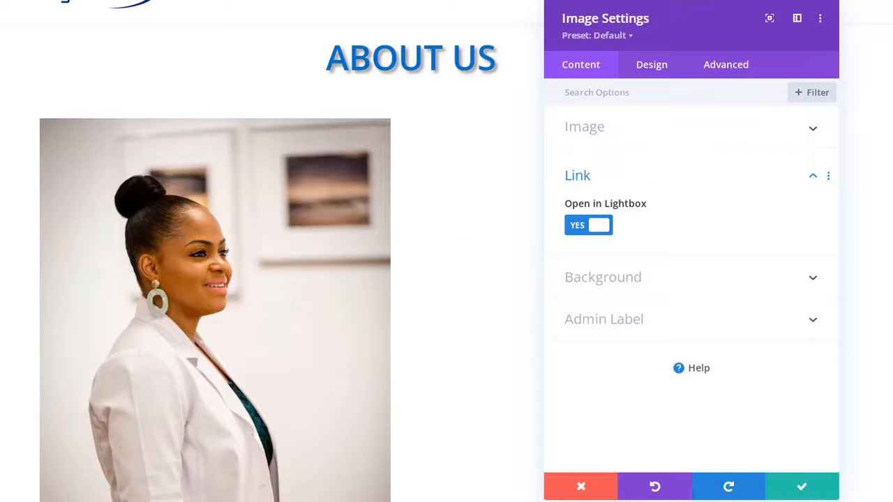
pyautogui.click(581, 226)
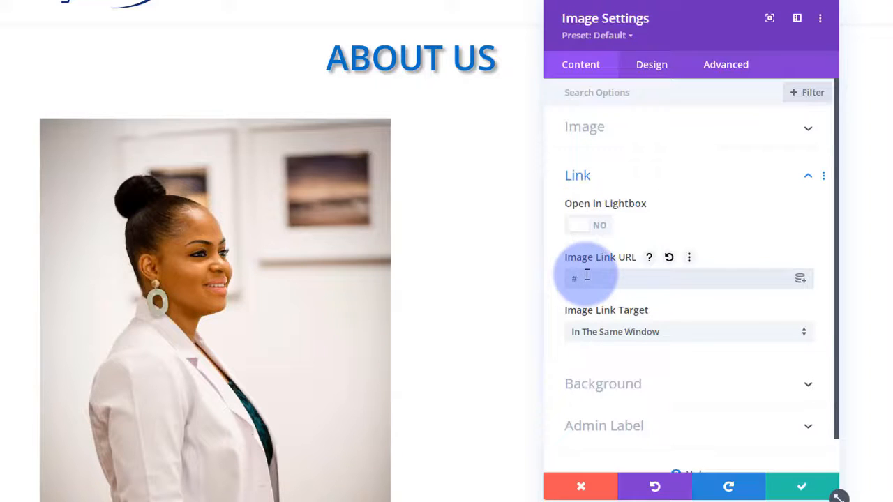
pyautogui.click(689, 278)
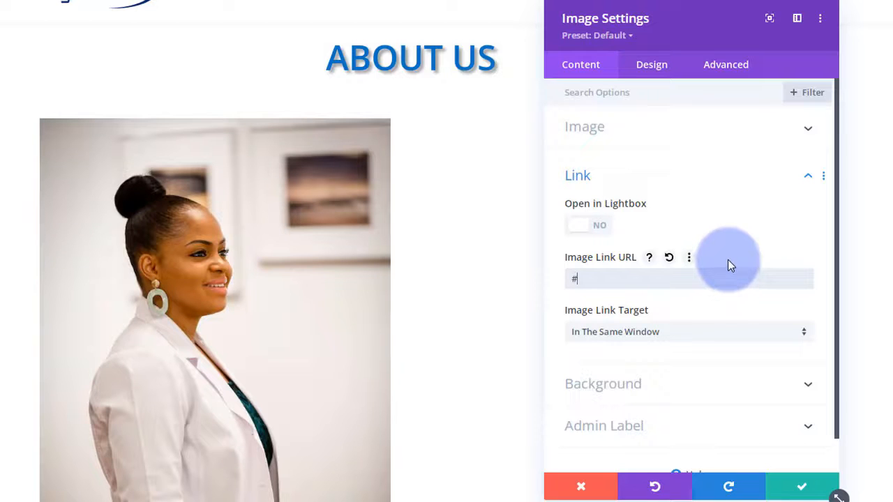
pyautogui.scroll(-2, 509, 310)
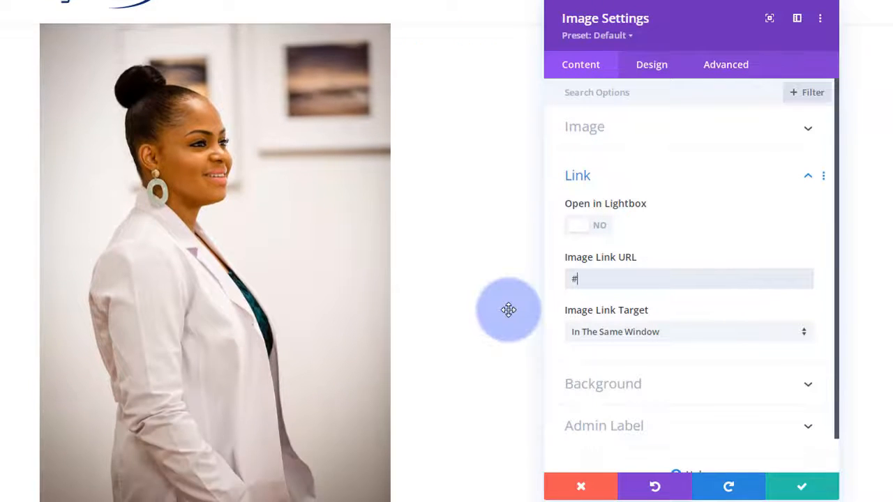
pyautogui.scroll(1, 508, 310)
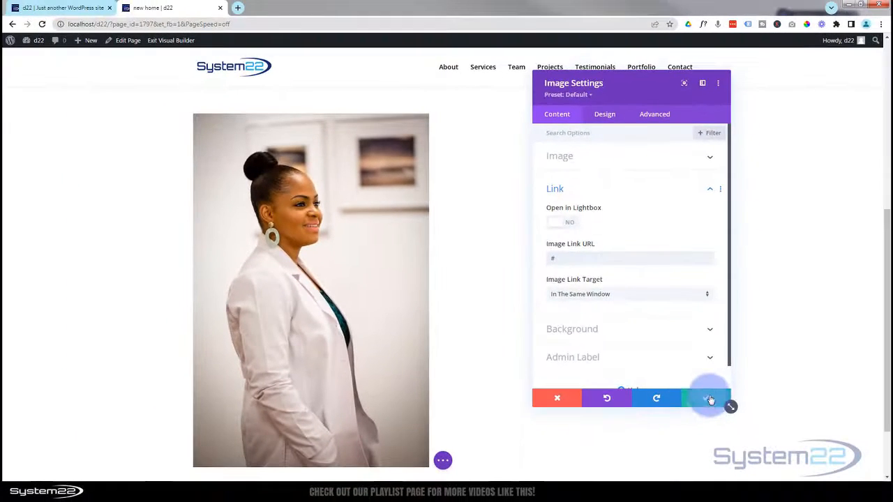
pyautogui.click(803, 486)
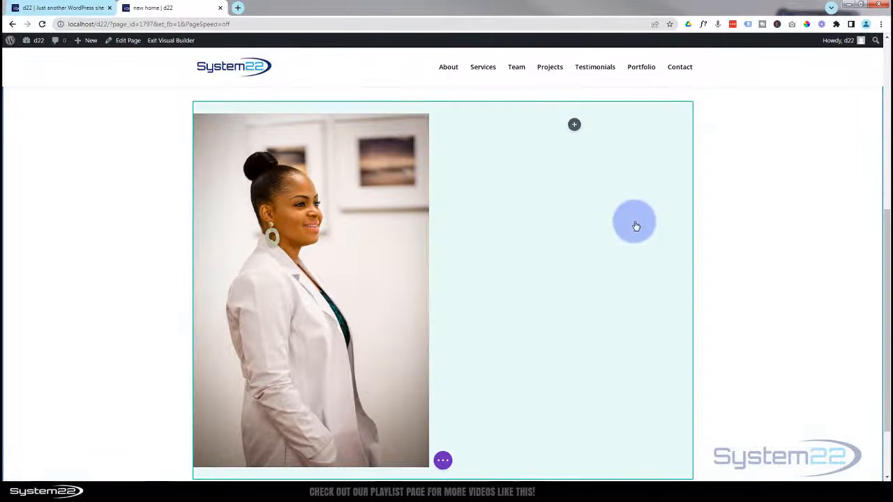
# - Add a Blurb module to the right column and delete its placeholder title
pyautogui.click(574, 126)
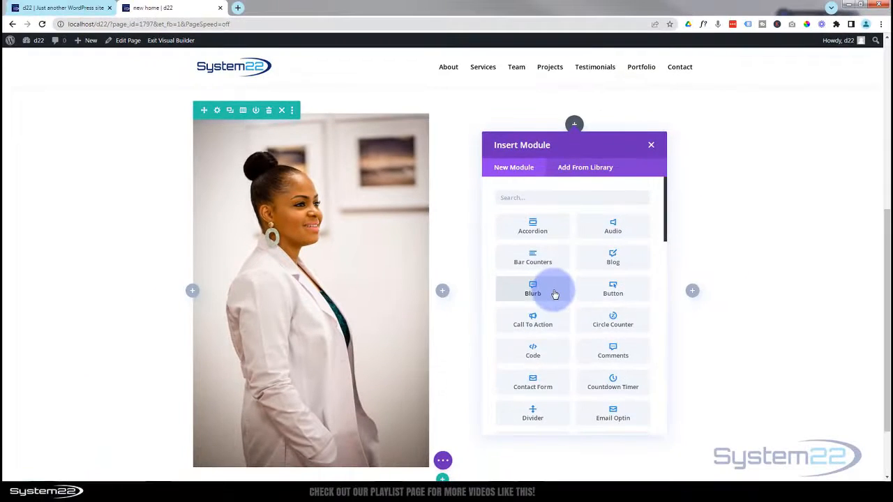
pyautogui.click(554, 294)
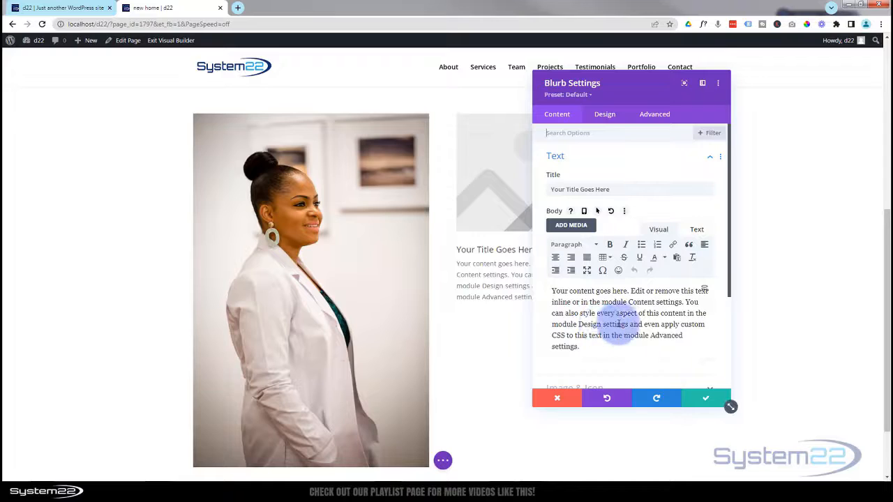
pyautogui.moveTo(611, 190); pyautogui.dragTo(556, 192)
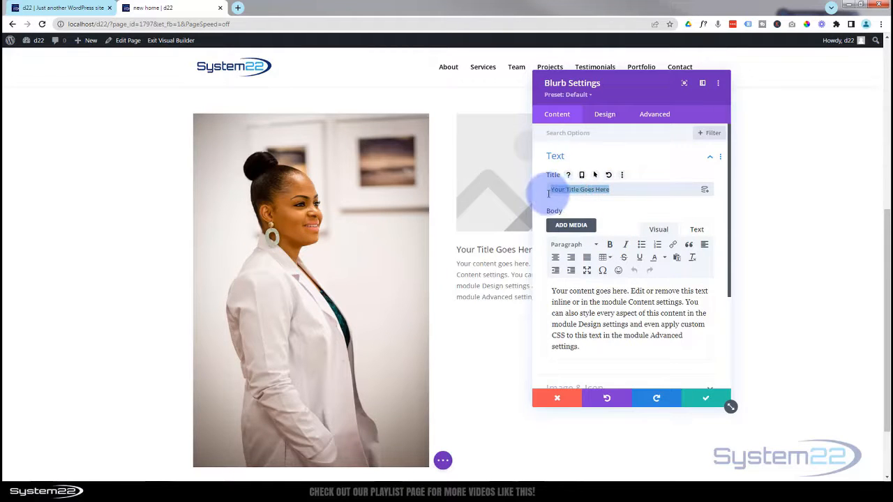
pyautogui.press('BackSpace')
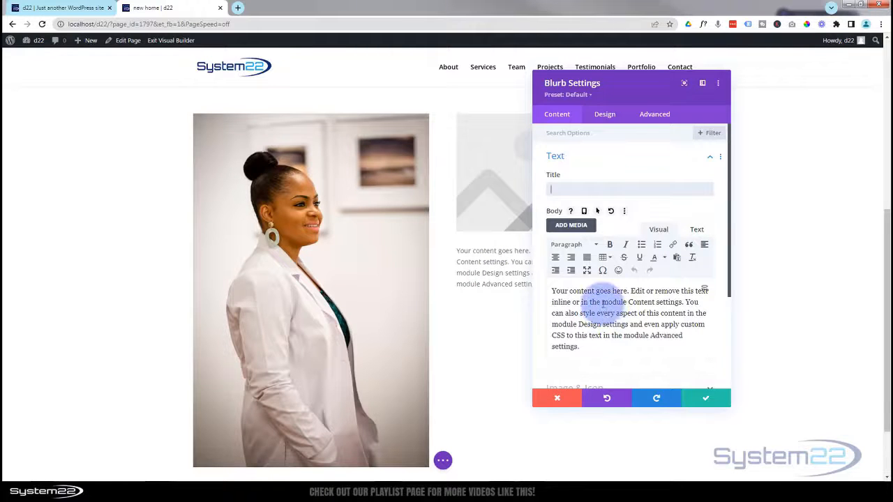
# - Replace the blurb body with pasted lorem ipsum paragraphs, merging a stray line into the second paragraph
pyautogui.moveTo(626, 94); pyautogui.dragTo(321, 122)
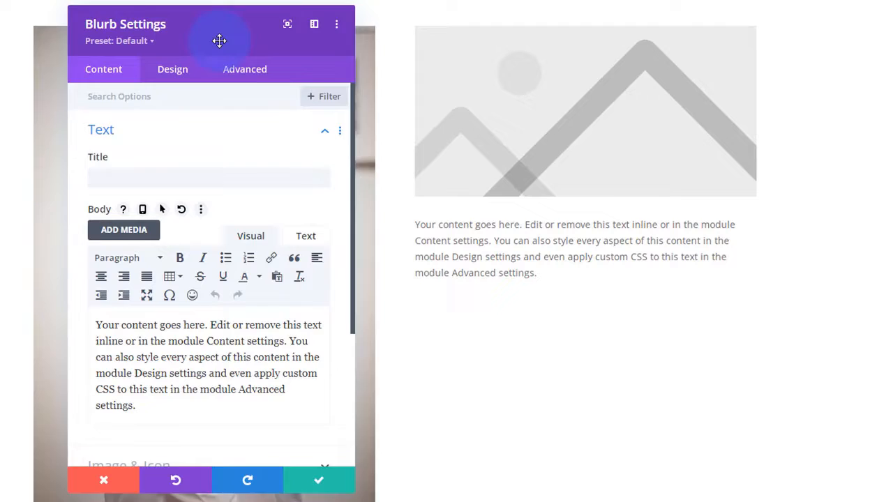
pyautogui.moveTo(219, 41); pyautogui.dragTo(225, 43)
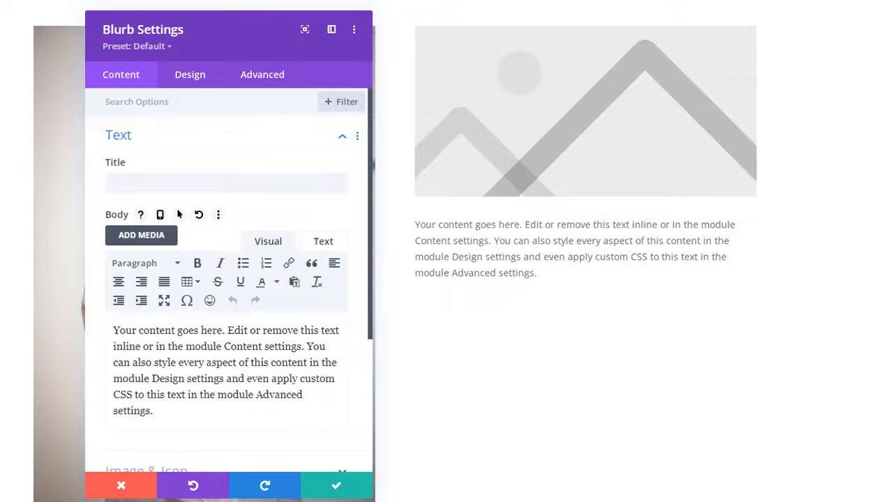
pyautogui.moveTo(156, 412); pyautogui.dragTo(104, 332)
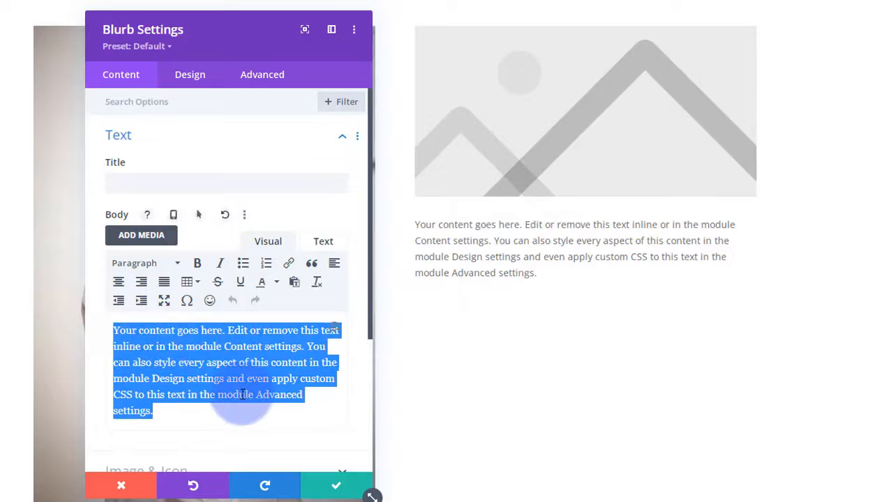
pyautogui.hotkey('ctrl', 'v')
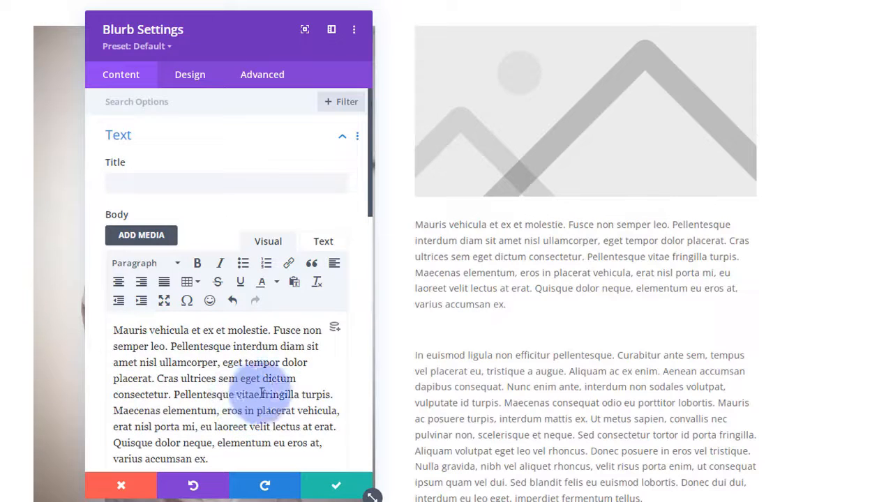
pyautogui.click(531, 305)
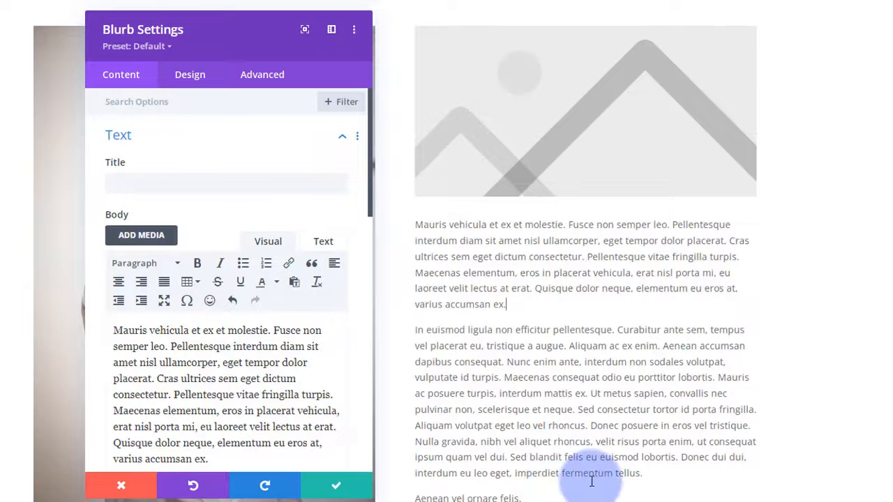
pyautogui.scroll(-2, 592, 479)
pyautogui.click(653, 366)
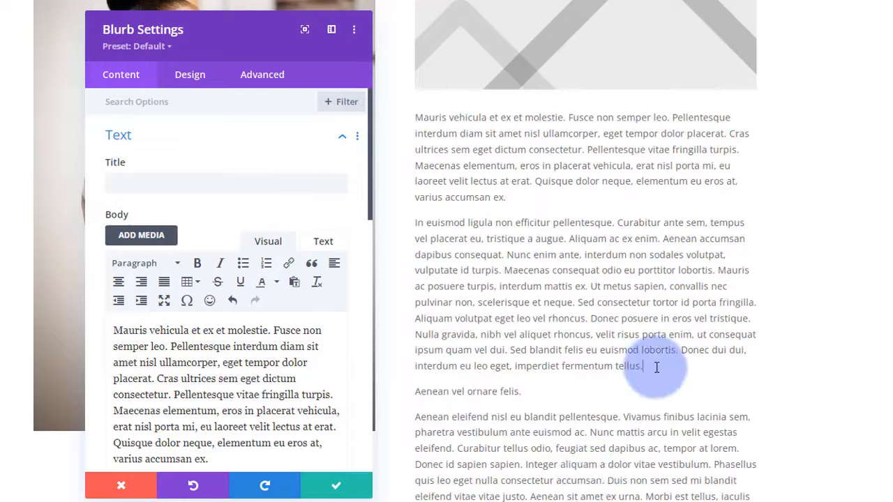
pyautogui.press('Delete')
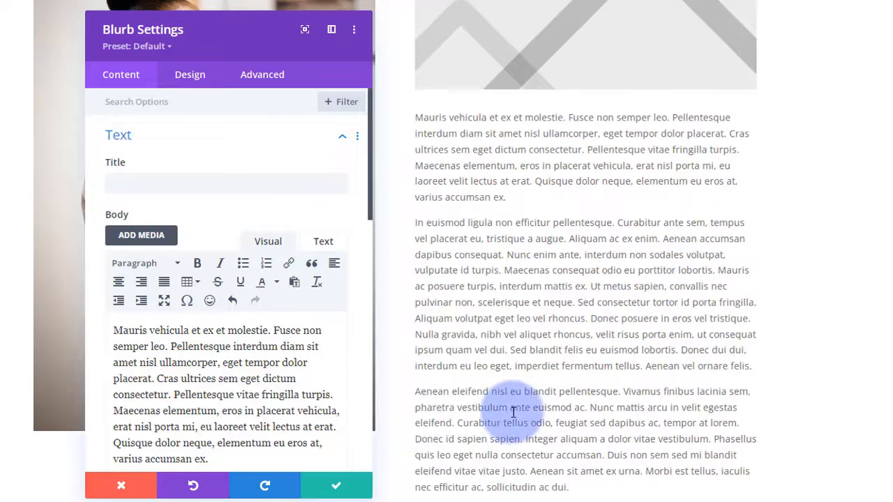
pyautogui.scroll(2, 513, 412)
pyautogui.scroll(3, 514, 412)
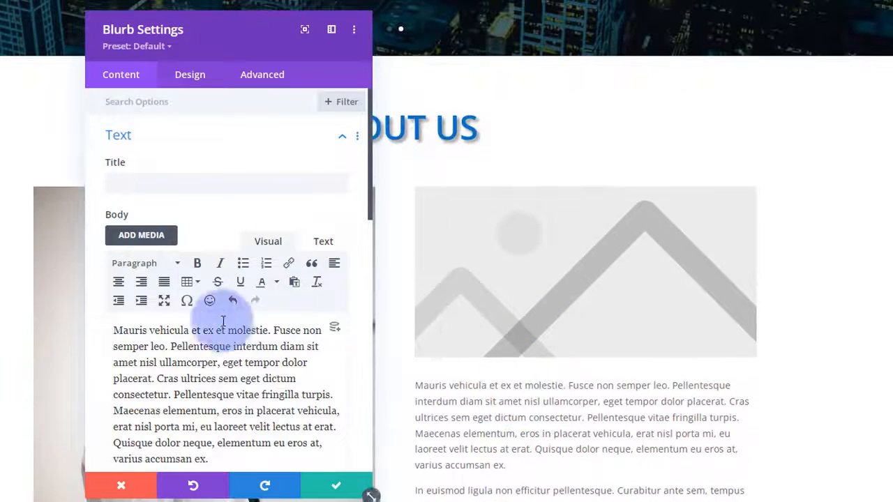
pyautogui.scroll(-10, 203, 231)
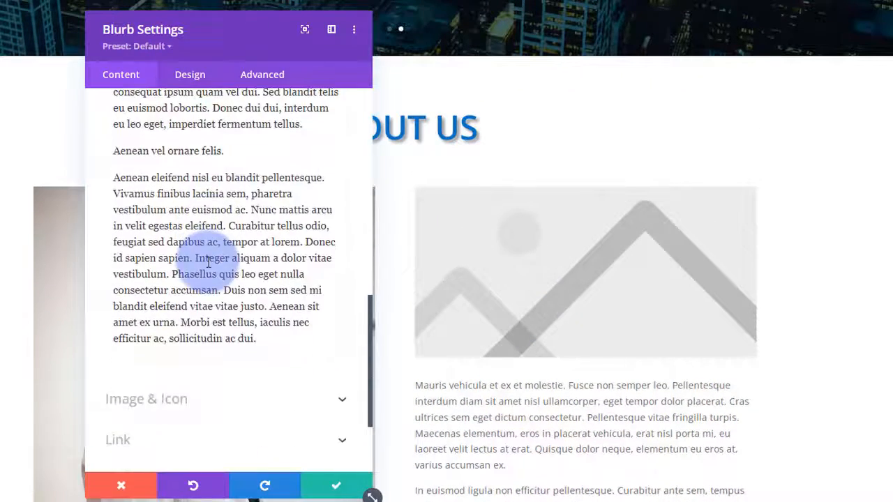
pyautogui.scroll(-2, 209, 272)
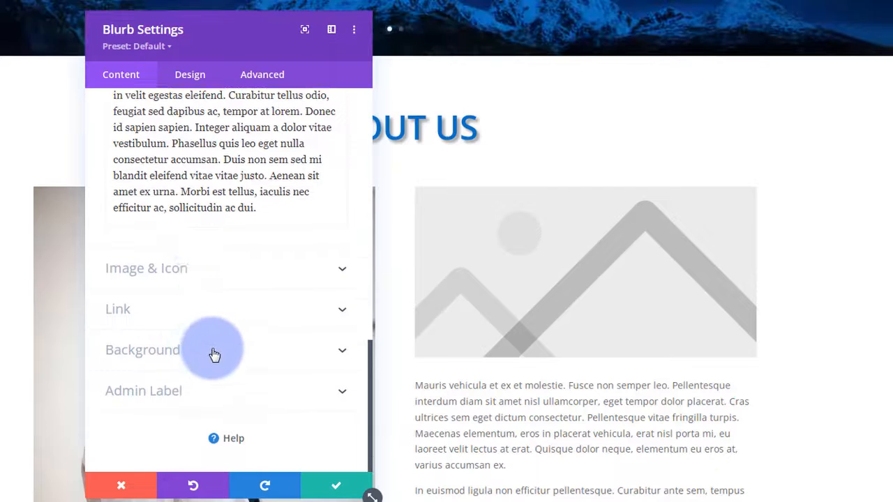
# - Try the blurb's Use Icon option, searching 'comp' and browsing the full icon library
pyautogui.click(212, 277)
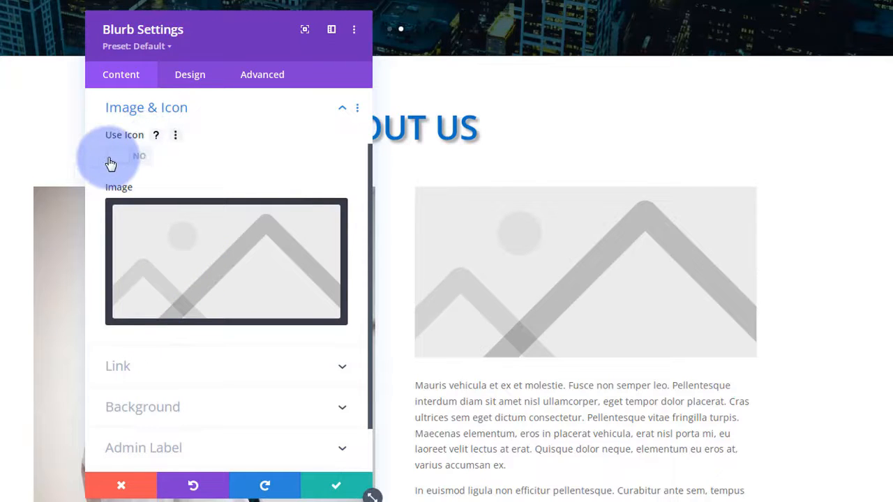
pyautogui.click(136, 157)
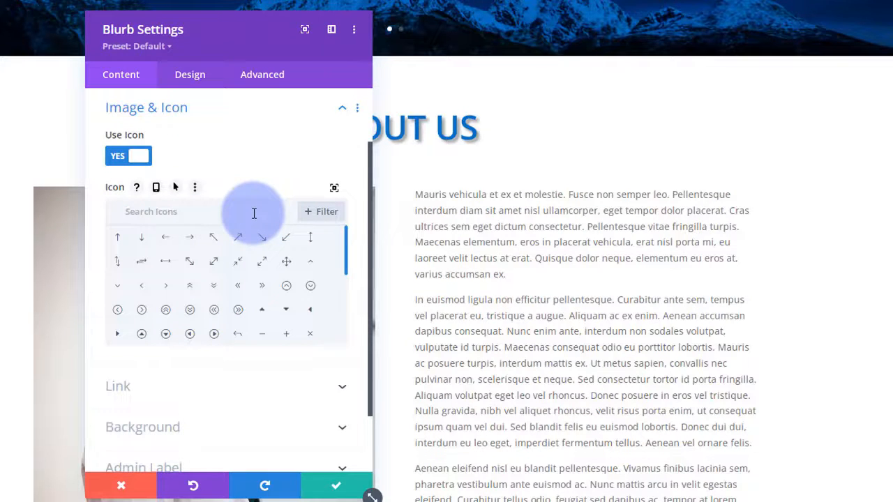
pyautogui.moveTo(347, 269); pyautogui.dragTo(346, 291)
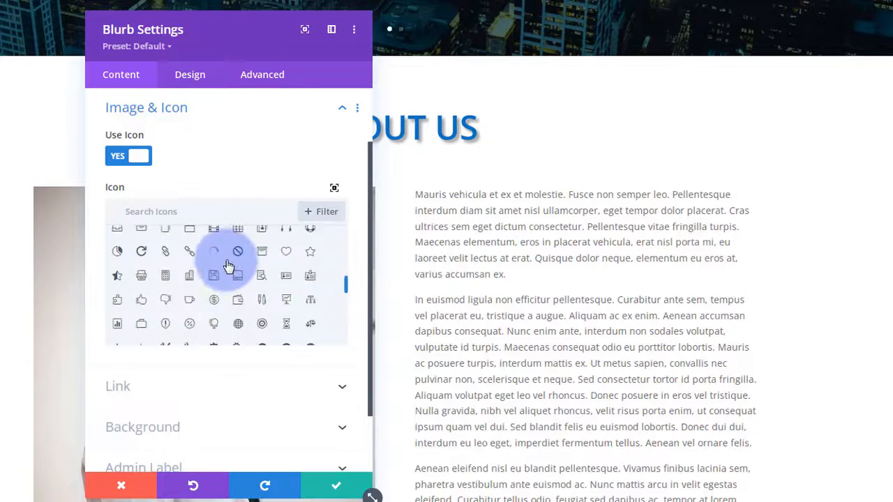
pyautogui.write('comp')
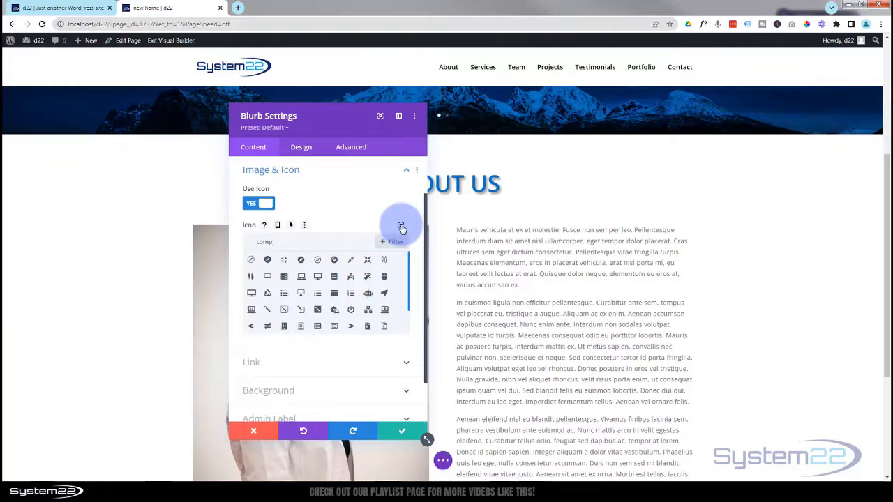
pyautogui.click(401, 227)
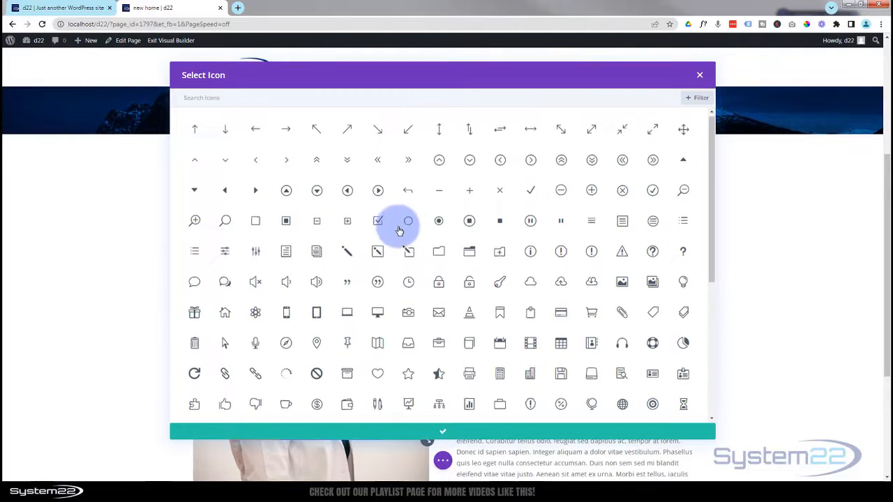
pyautogui.scroll(-15, 402, 230)
pyautogui.scroll(-15, 398, 231)
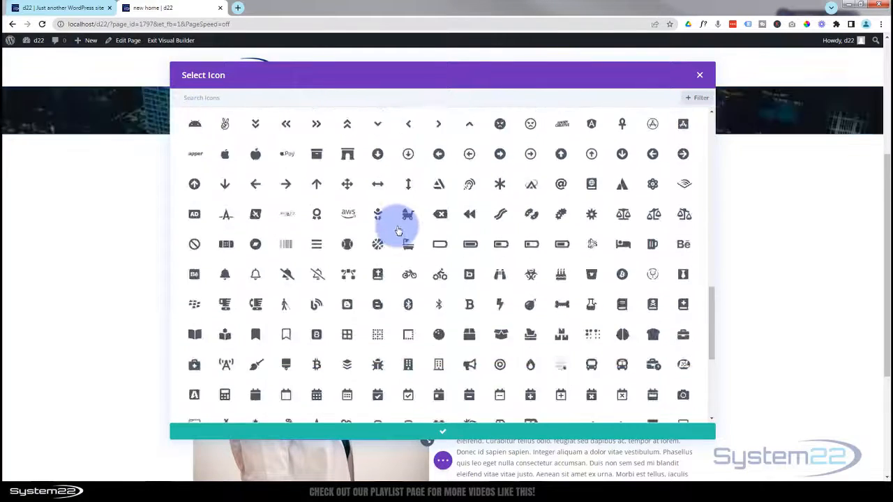
pyautogui.scroll(-3, 399, 231)
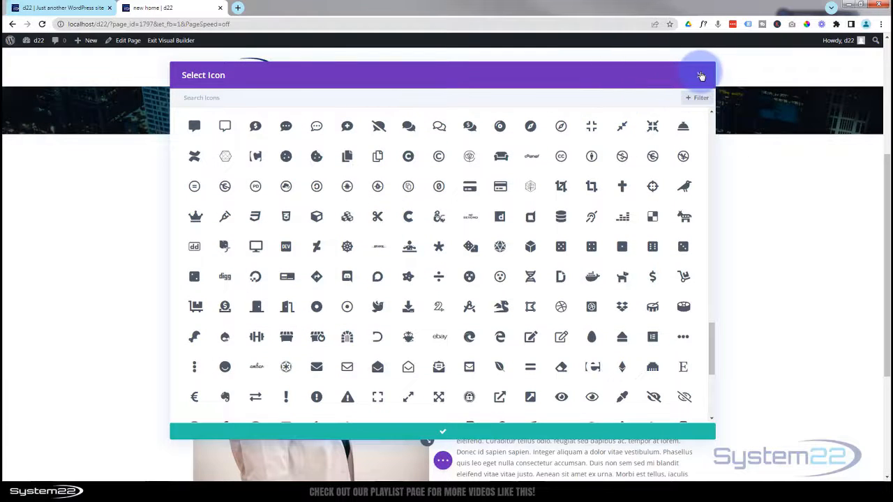
pyautogui.click(702, 76)
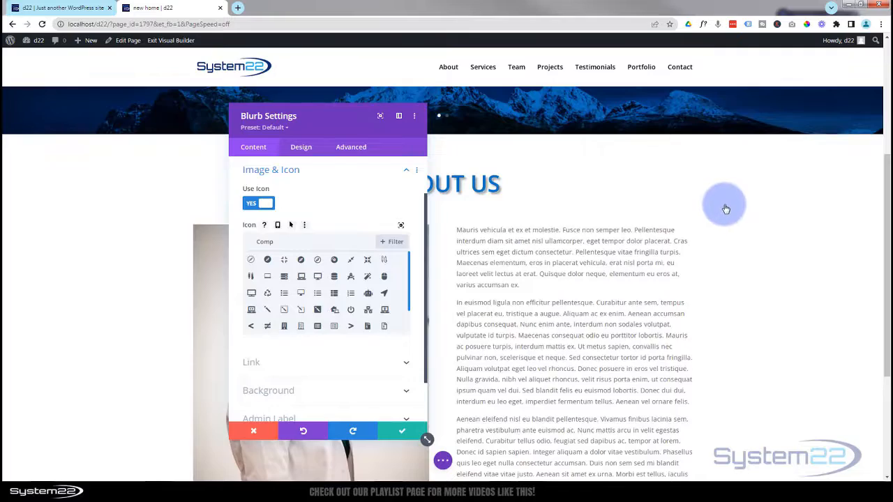
pyautogui.scroll(-1, 726, 210)
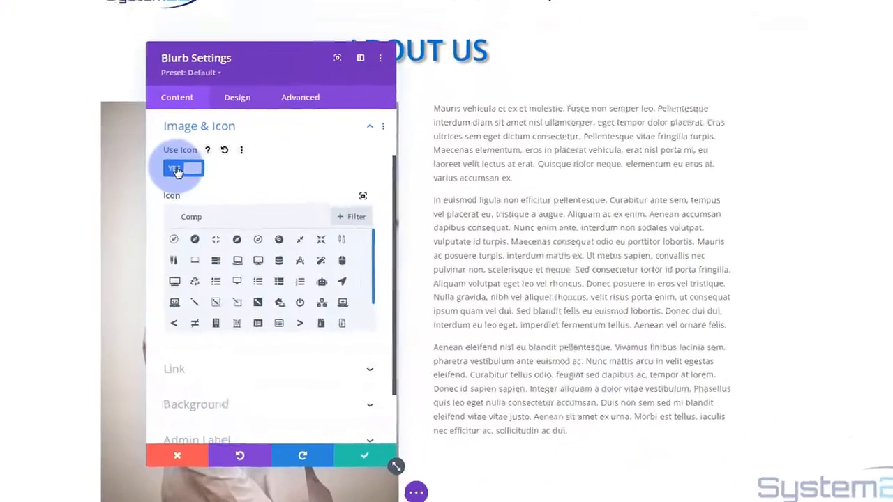
# - Turn the icon off and set the System22 logo as the blurb image, leaving the link empty
pyautogui.click(258, 203)
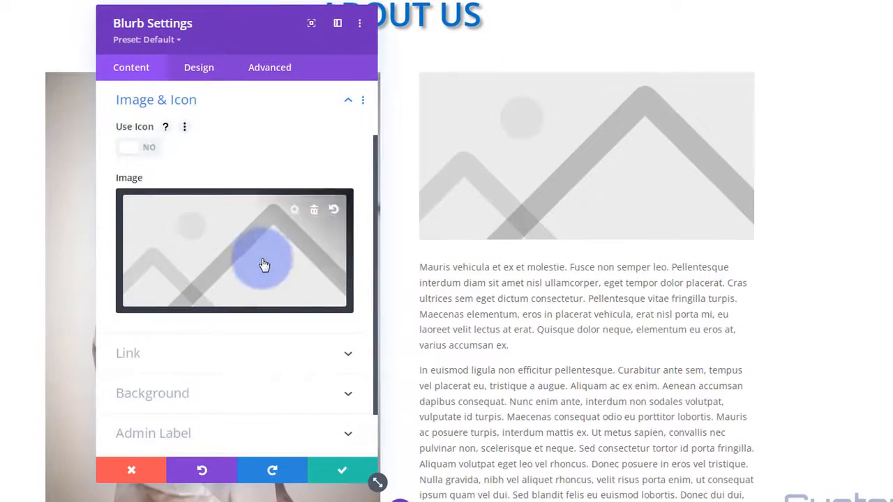
pyautogui.click(265, 265)
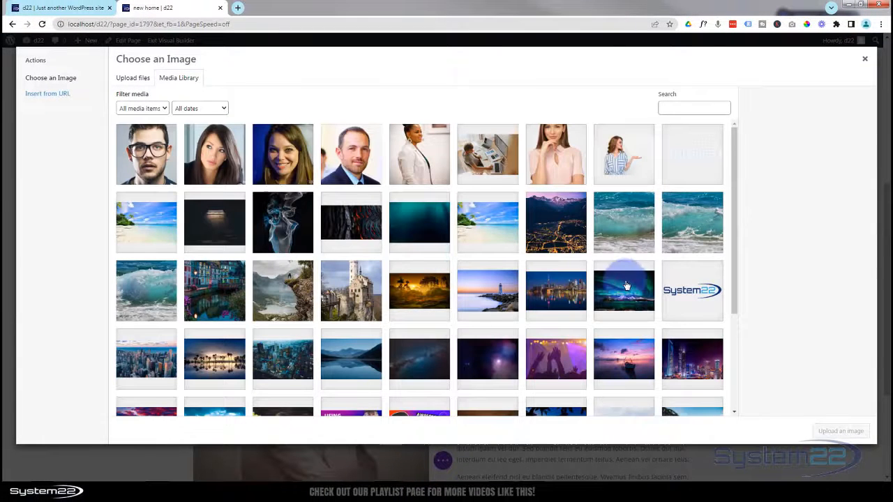
pyautogui.click(679, 296)
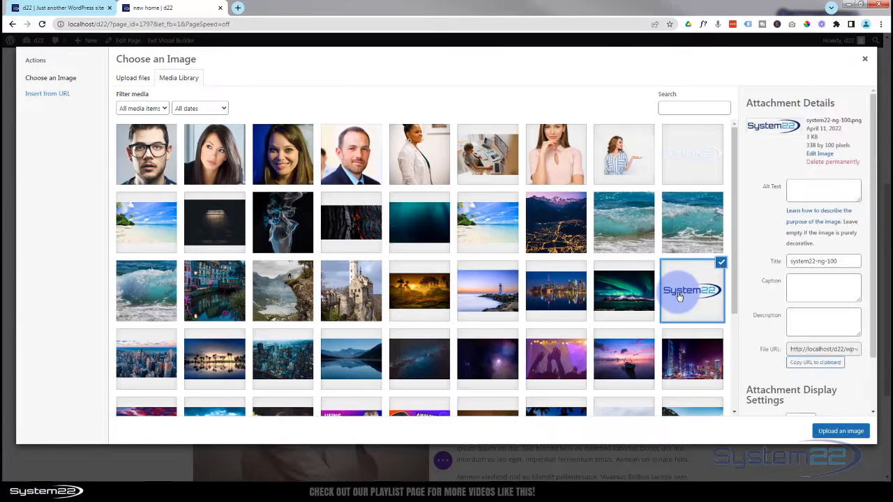
pyautogui.click(842, 431)
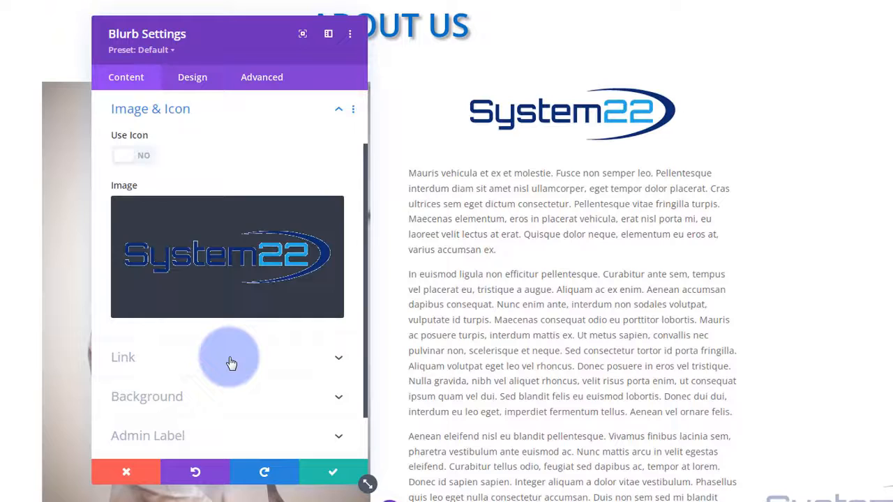
pyautogui.click(329, 351)
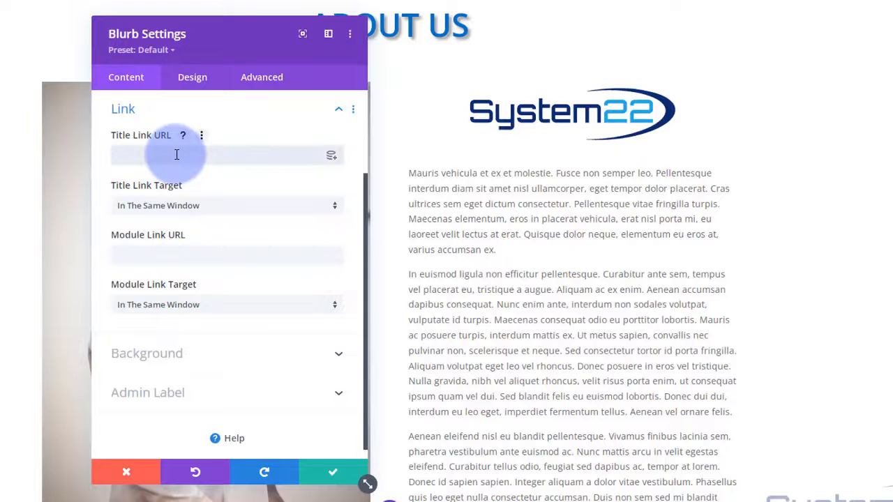
pyautogui.click(122, 254)
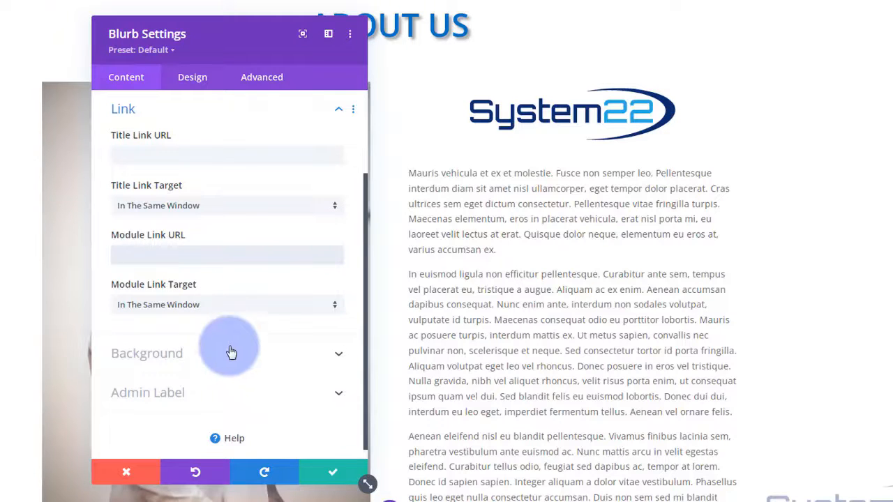
pyautogui.click(192, 78)
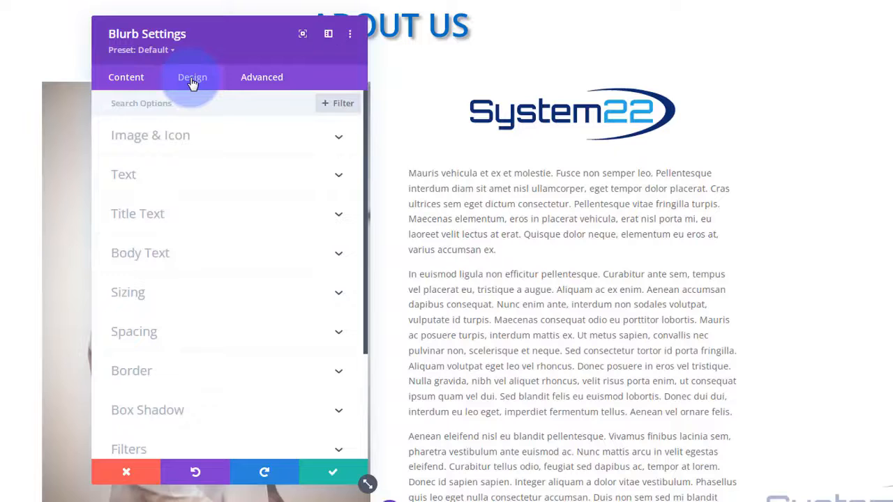
# - Set the blurb logo width to 75% and keep it centred
pyautogui.click(253, 146)
pyautogui.moveTo(196, 311); pyautogui.dragTo(165, 312)
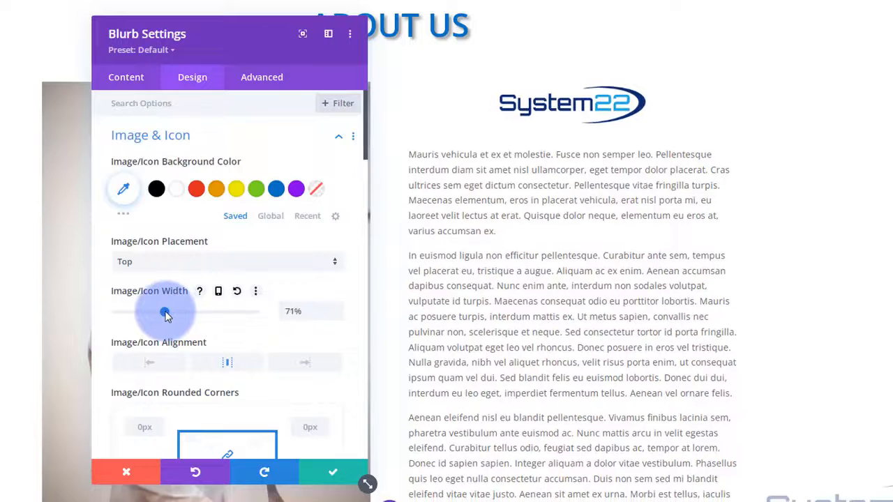
pyautogui.moveTo(171, 314); pyautogui.dragTo(168, 312)
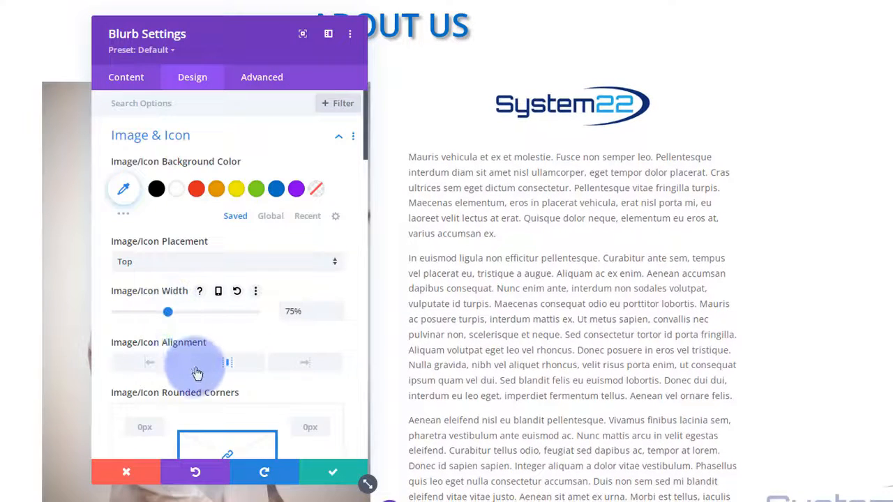
pyautogui.click(145, 365)
pyautogui.click(264, 364)
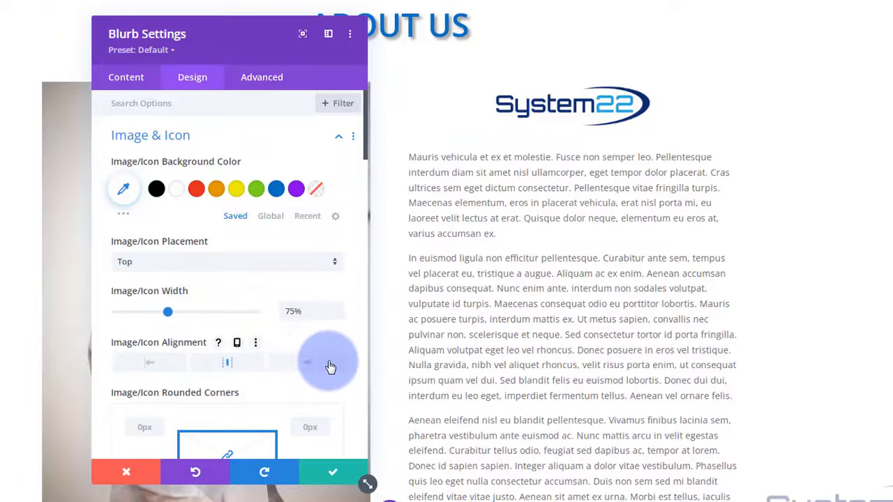
# - Try the Light blurb text colour, then set it back to Dark
pyautogui.scroll(-1, 246, 296)
pyautogui.scroll(-3, 156, 268)
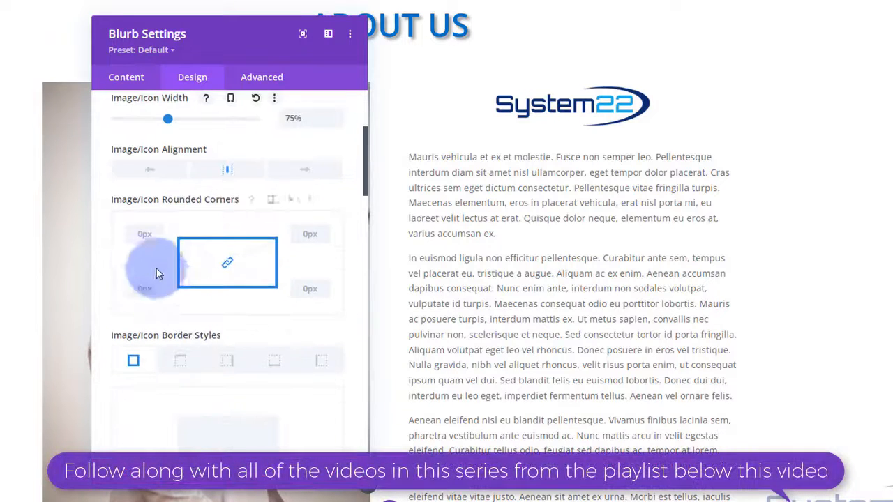
pyautogui.scroll(-2, 133, 314)
pyautogui.scroll(-8, 132, 313)
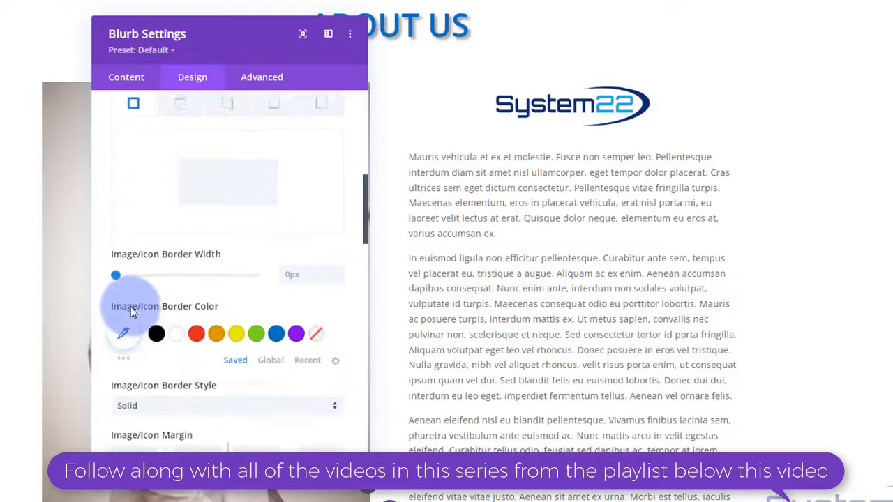
pyautogui.scroll(-6, 130, 307)
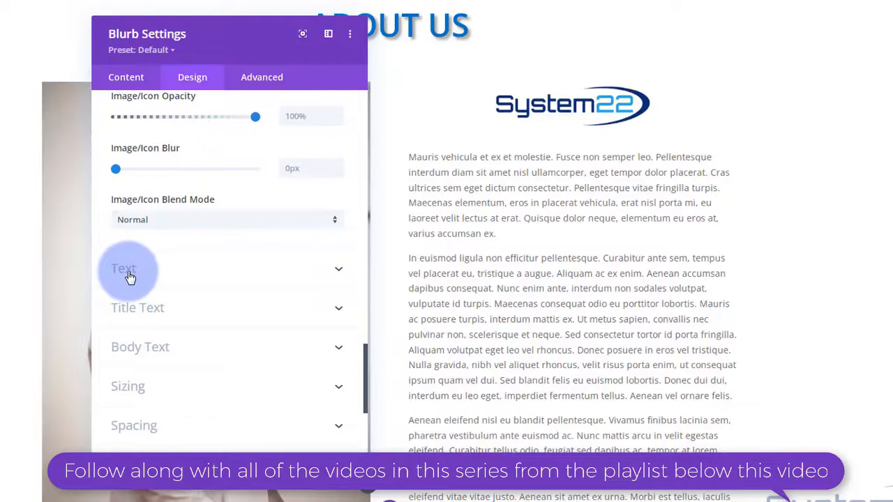
pyautogui.click(193, 280)
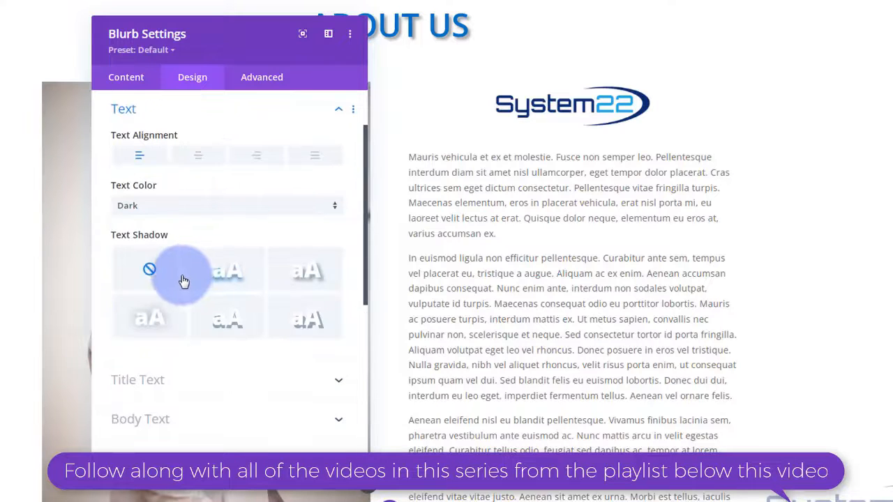
pyautogui.click(158, 213)
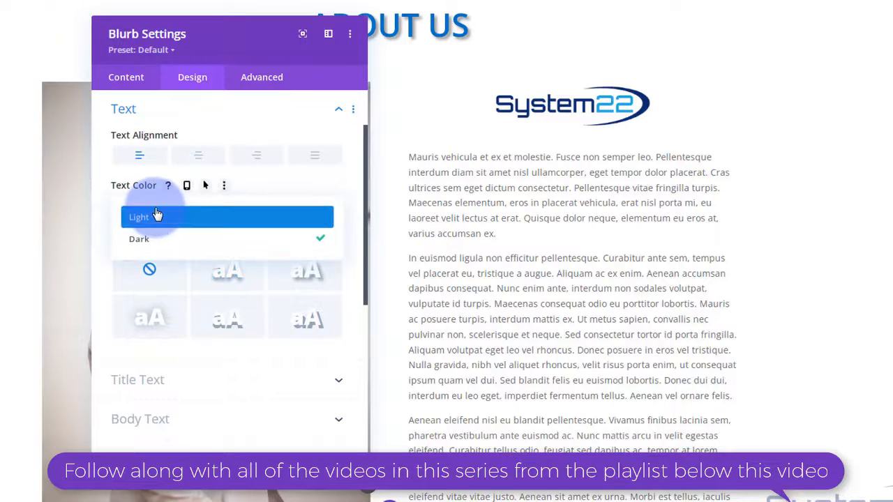
pyautogui.click(158, 215)
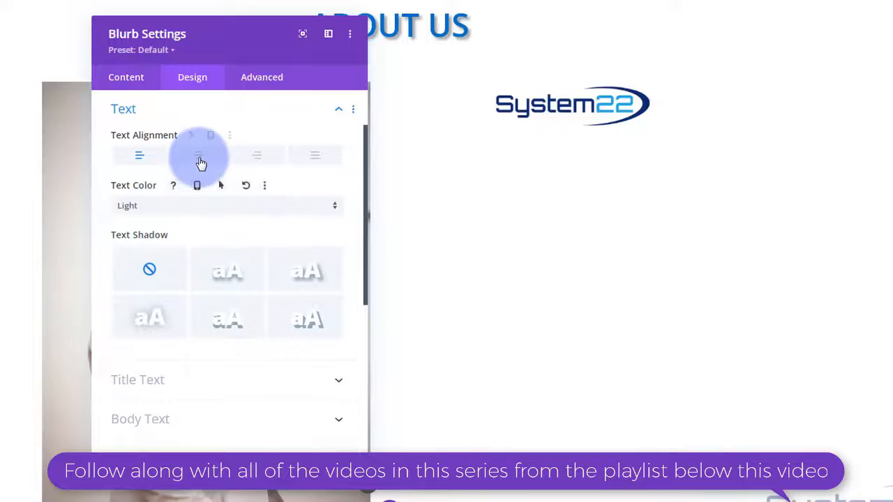
pyautogui.click(177, 210)
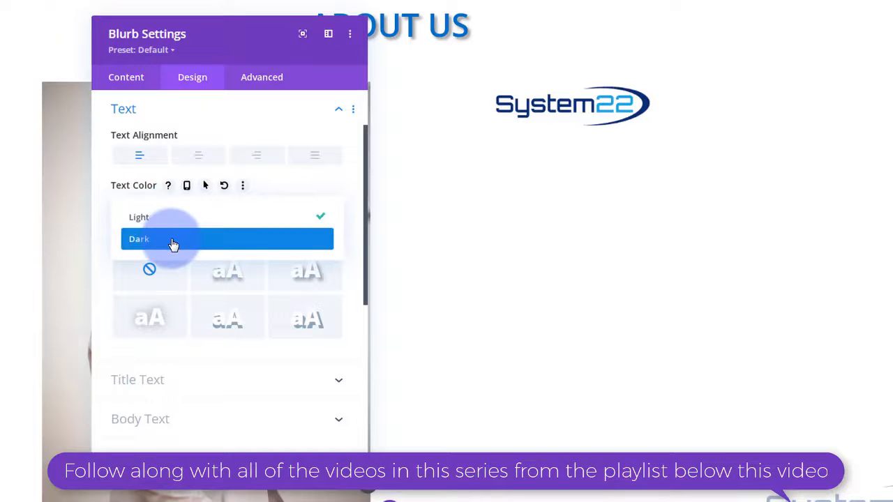
pyautogui.click(173, 239)
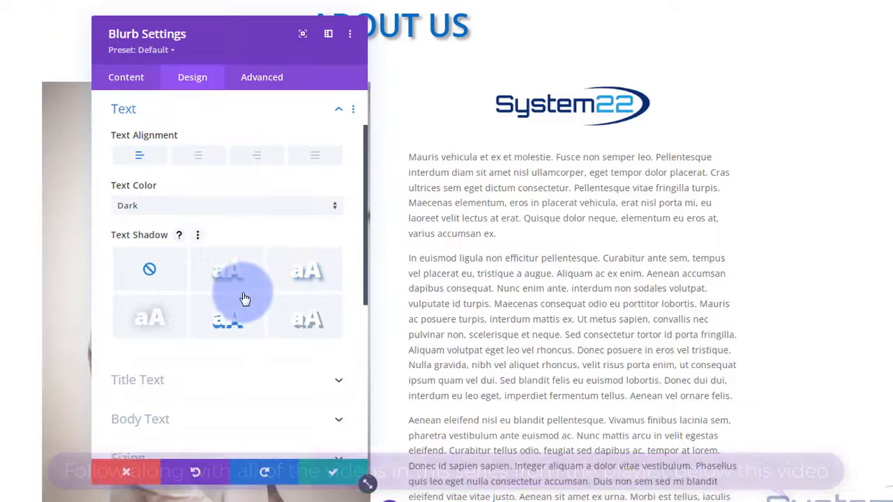
pyautogui.scroll(-1, 249, 335)
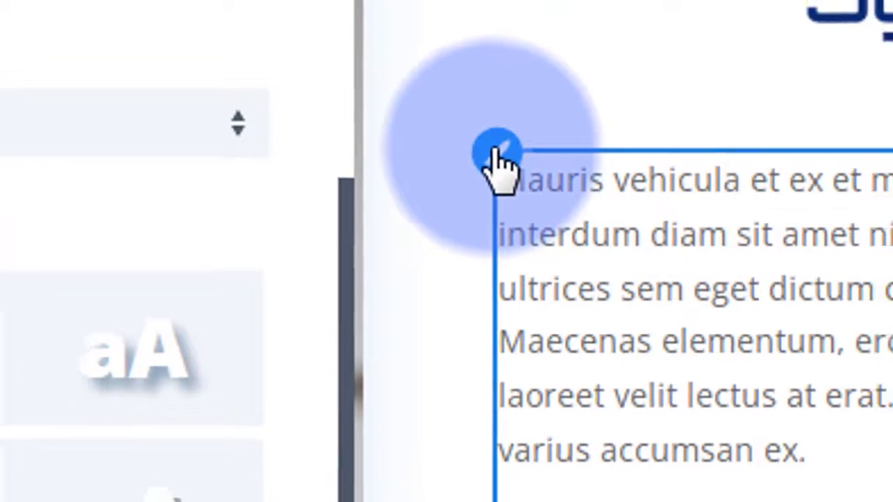
# - Review the About Us body text settings, save them, and expand the page-wide builder controls
pyautogui.click(430, 150)
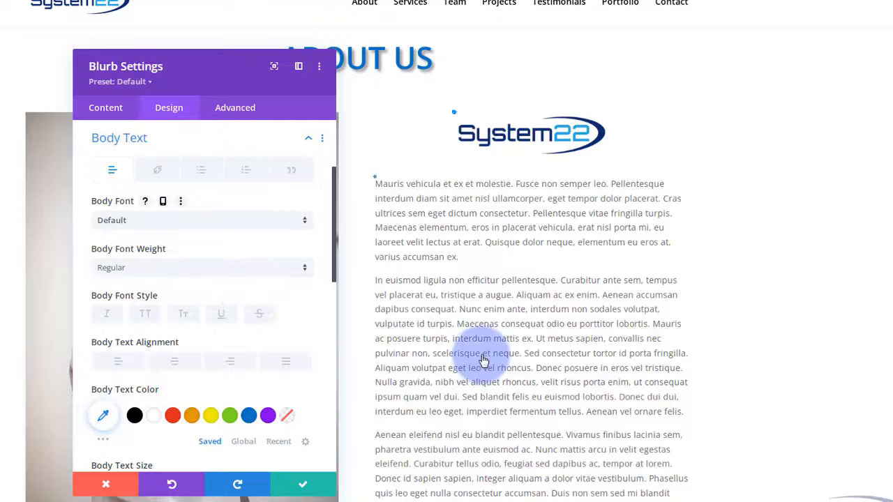
pyautogui.scroll(-2, 484, 359)
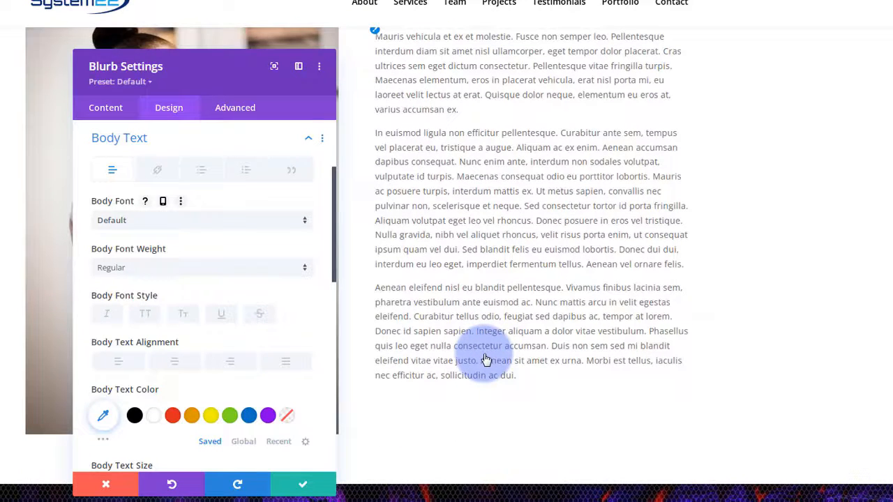
pyautogui.scroll(3, 487, 359)
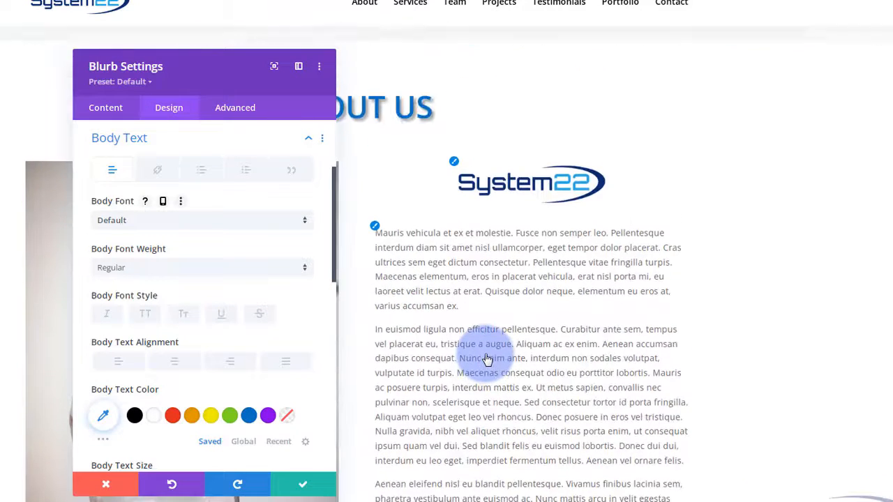
pyautogui.scroll(-2, 487, 360)
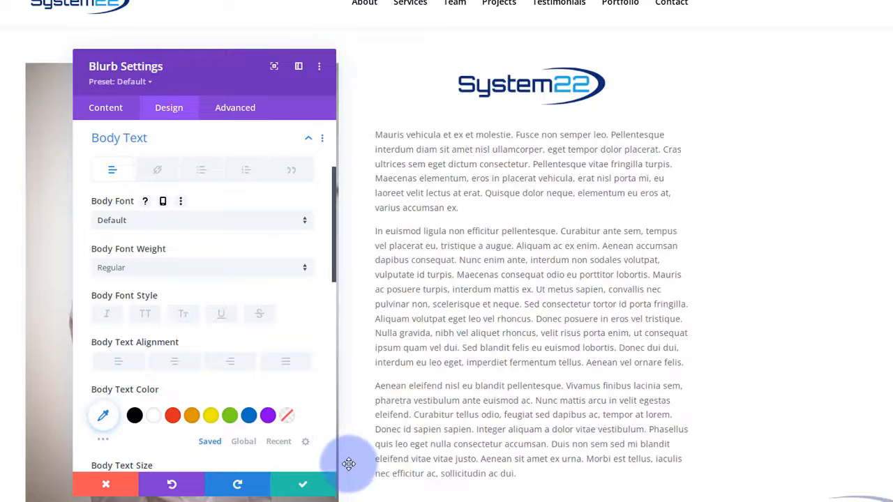
pyautogui.click(310, 492)
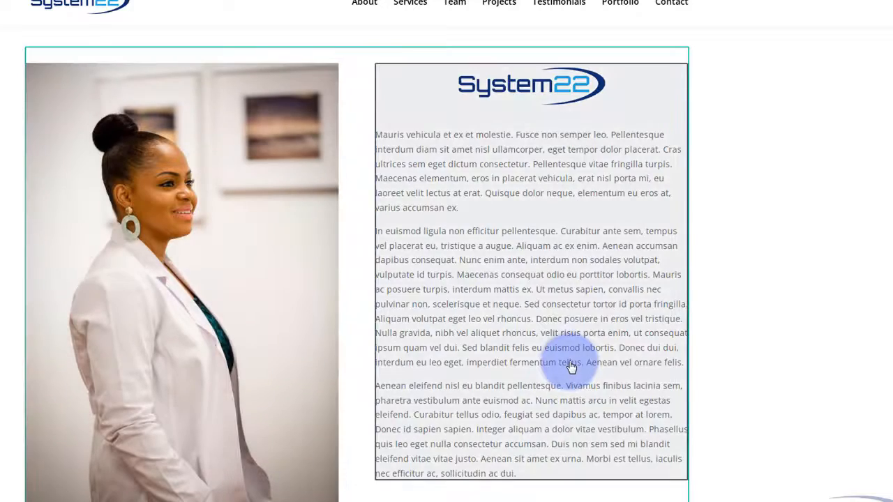
pyautogui.scroll(-1, 571, 365)
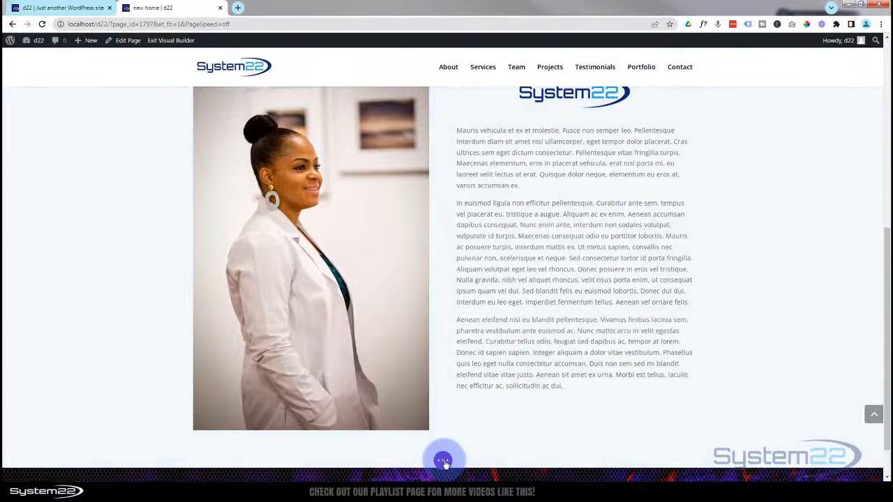
pyautogui.click(443, 460)
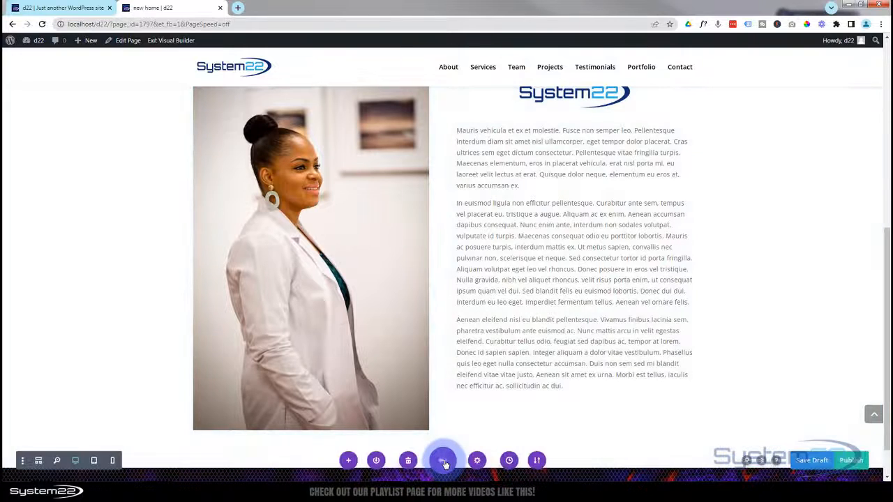
# - Save the new home page as a draft and exit the Visual Builder to view it
pyautogui.click(813, 461)
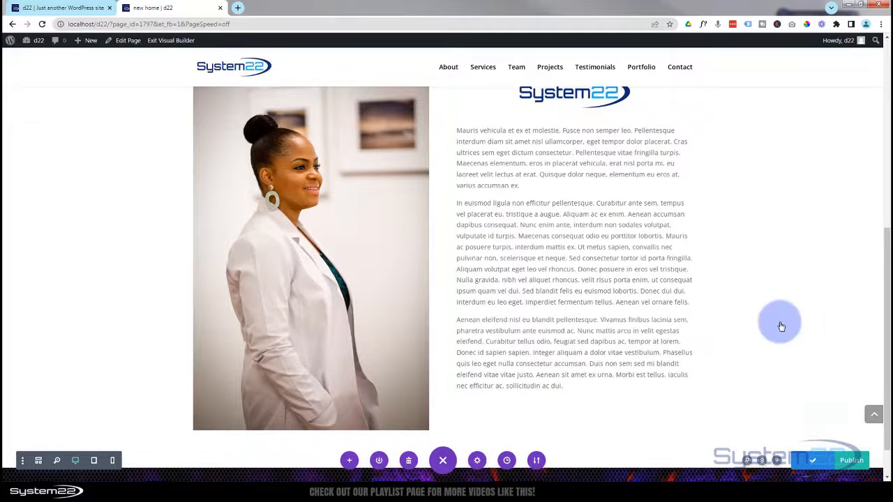
pyautogui.click(178, 41)
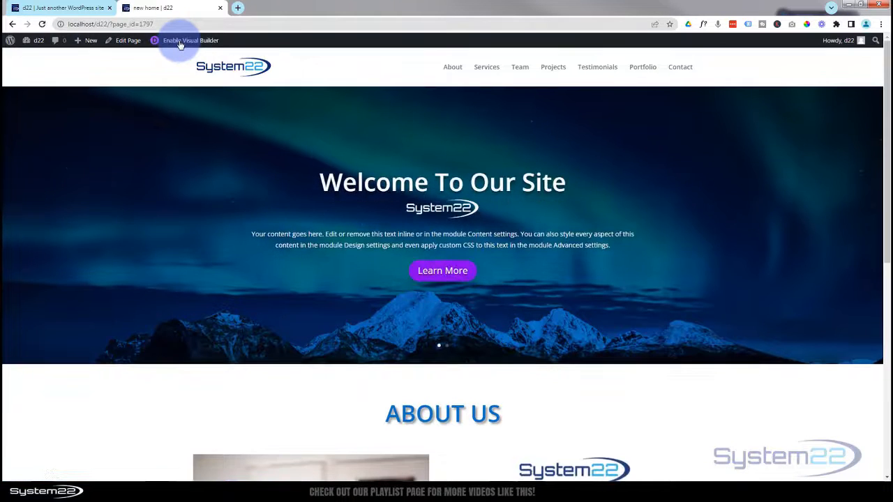
pyautogui.scroll(-4, 160, 287)
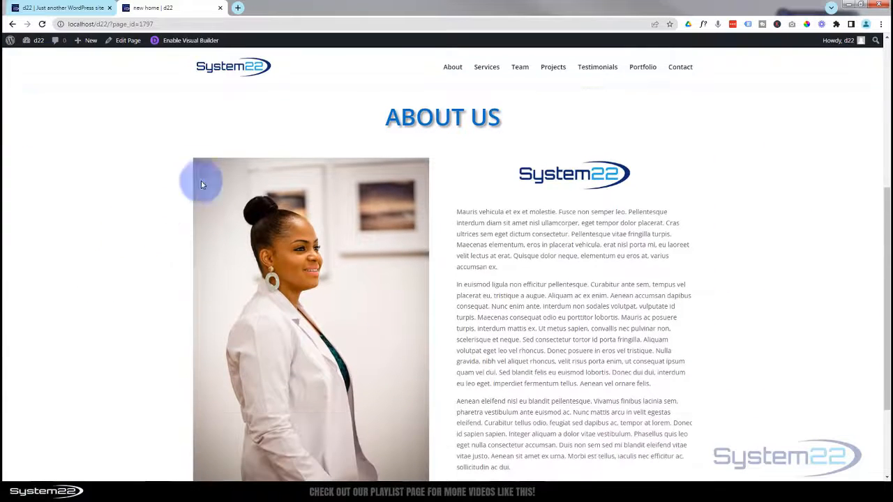
pyautogui.scroll(-1, 109, 284)
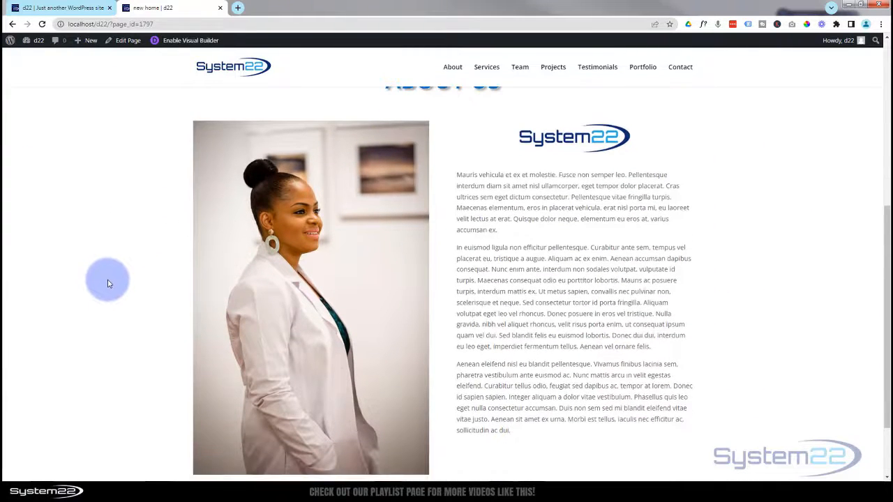
pyautogui.scroll(-1, 109, 282)
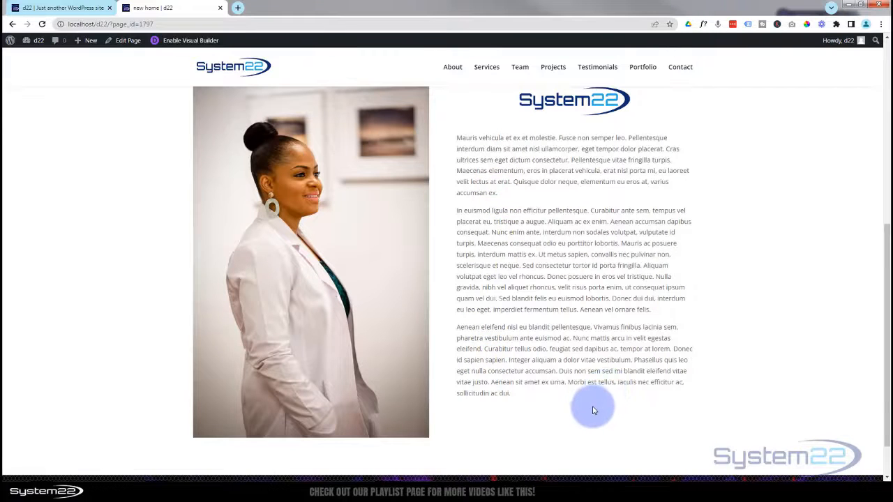
pyautogui.scroll(1, 594, 409)
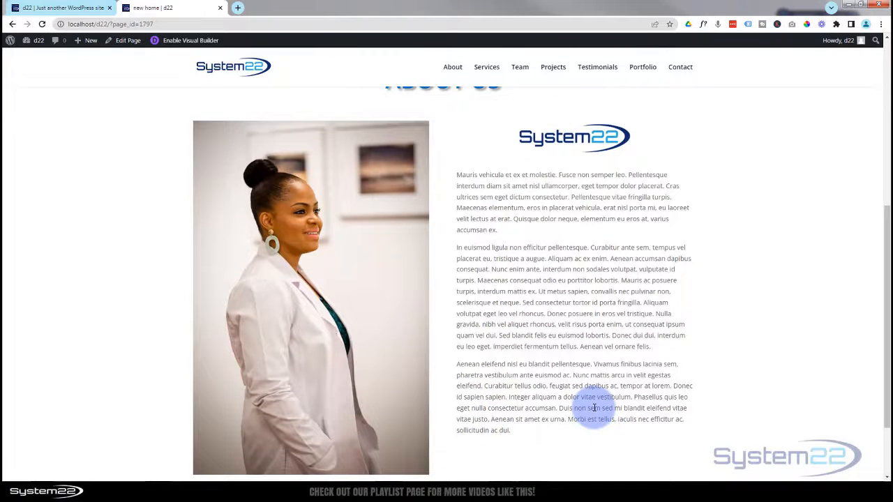
pyautogui.scroll(2, 594, 409)
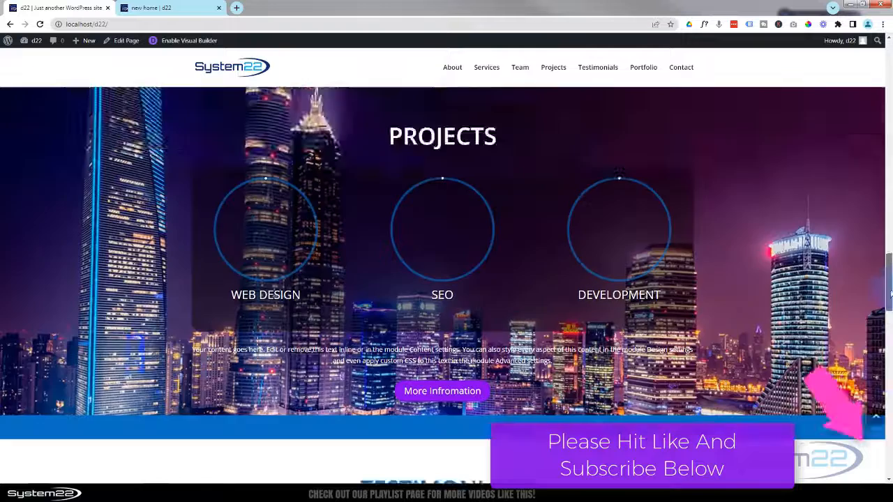
pyautogui.moveTo(889, 253); pyautogui.dragTo(889, 440)
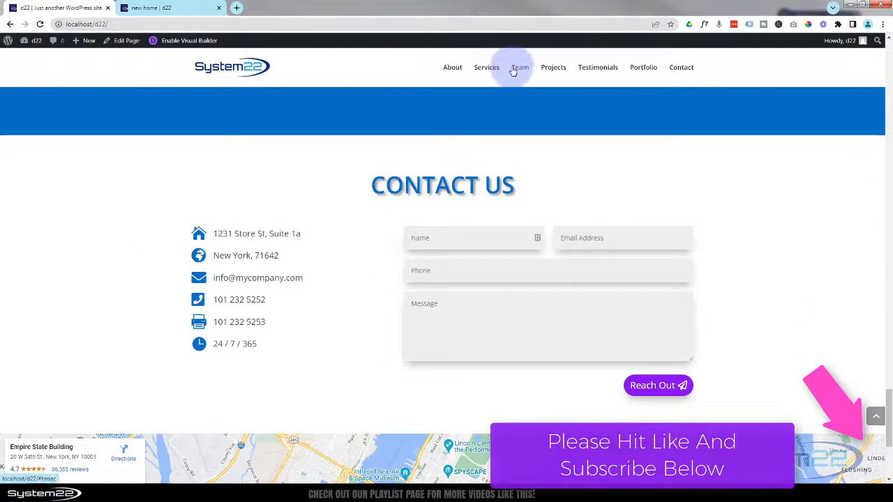
# - Check the Services section in the other tab, then return and enable the Visual Builder
pyautogui.click(489, 67)
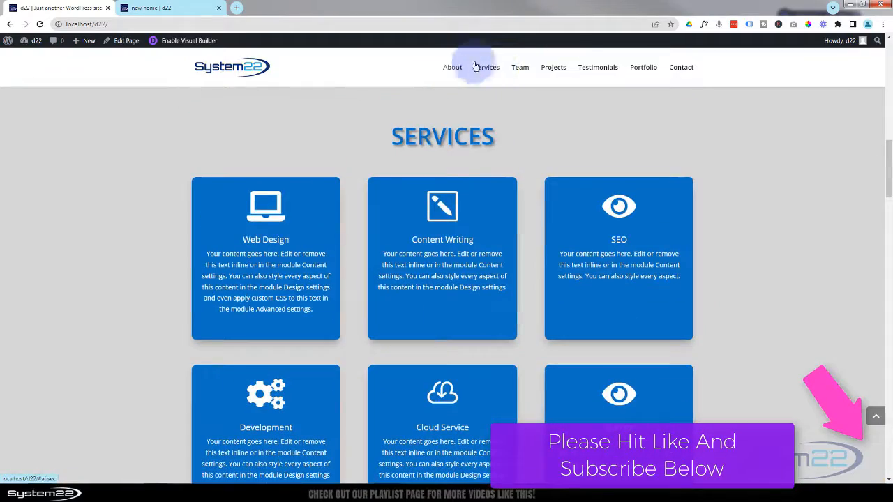
pyautogui.click(190, 8)
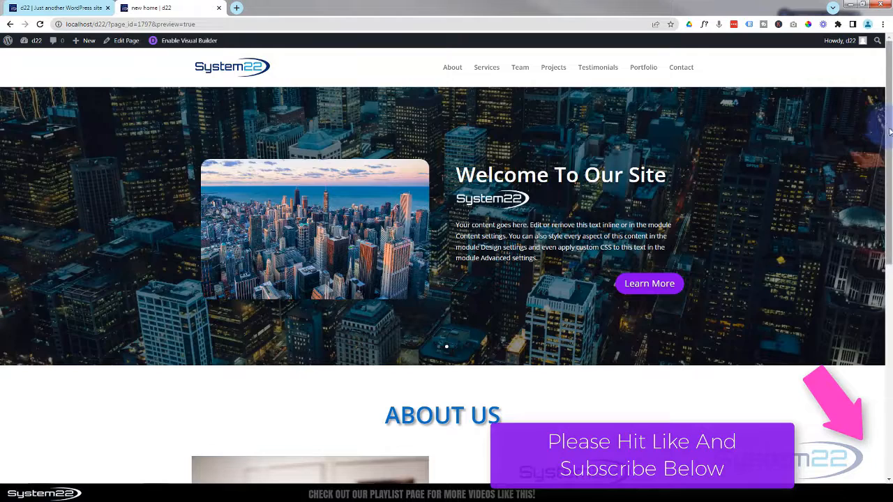
pyautogui.moveTo(889, 132); pyautogui.dragTo(885, 356)
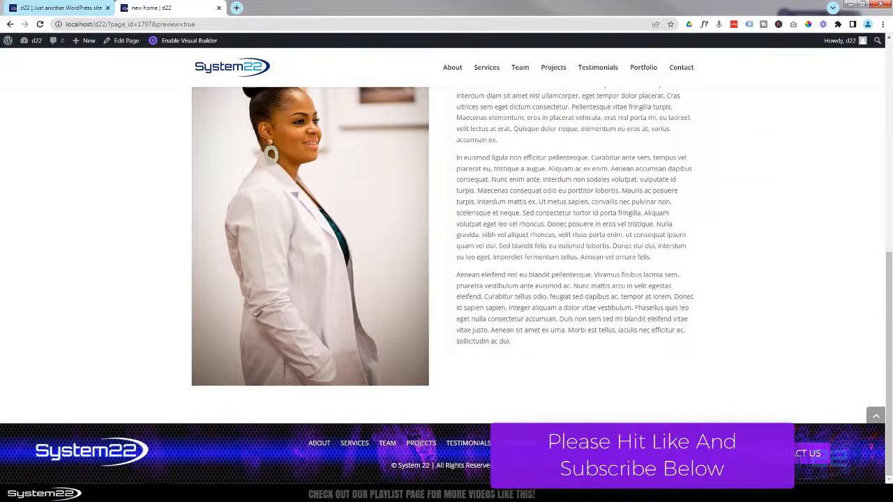
pyautogui.click(187, 42)
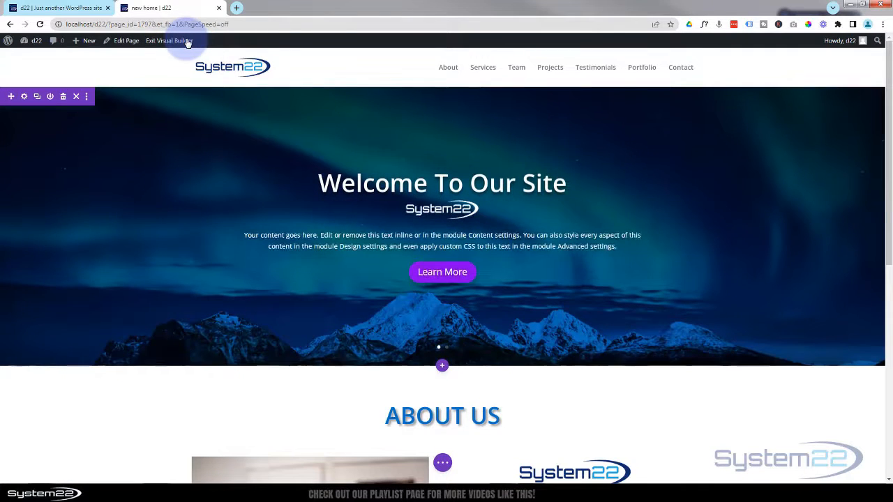
# - Add a Regular section with a one-column row above the footer
pyautogui.scroll(-5, 161, 104)
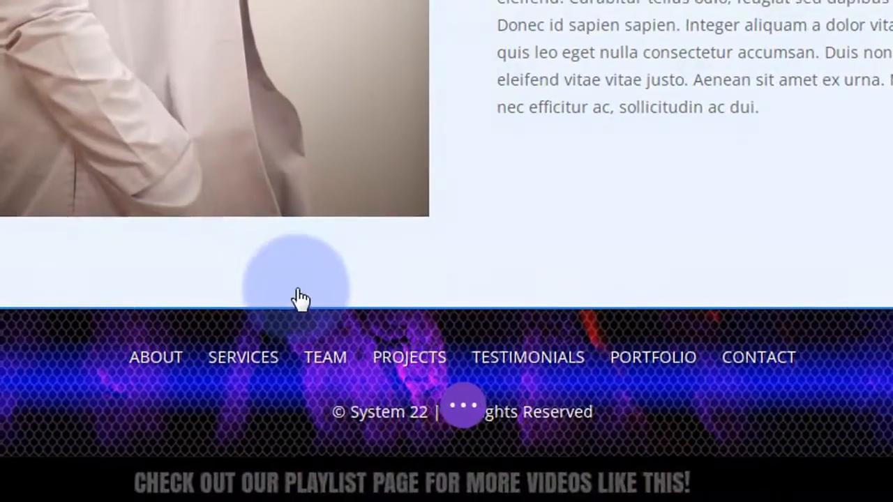
pyautogui.moveTo(296, 286)
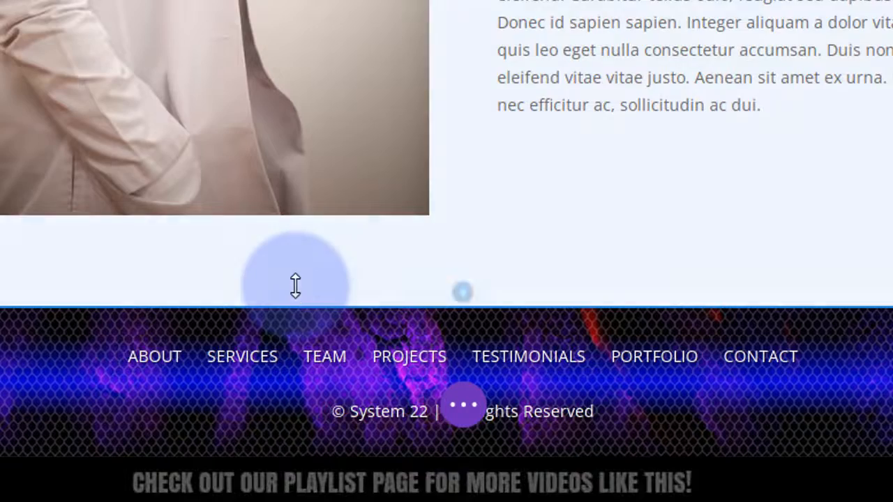
pyautogui.click(468, 301)
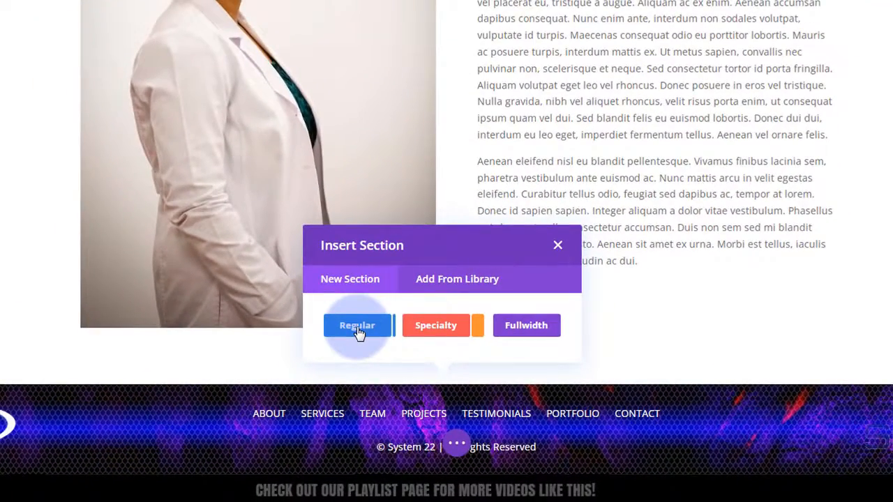
pyautogui.click(358, 332)
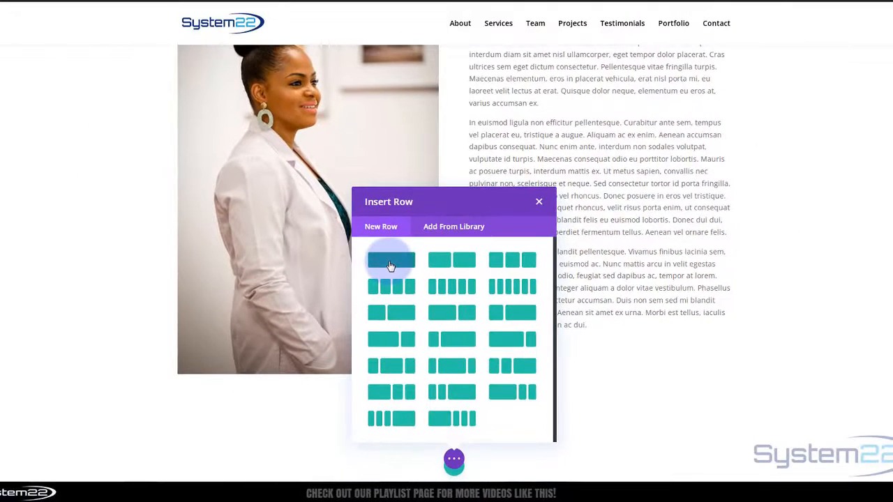
pyautogui.click(391, 264)
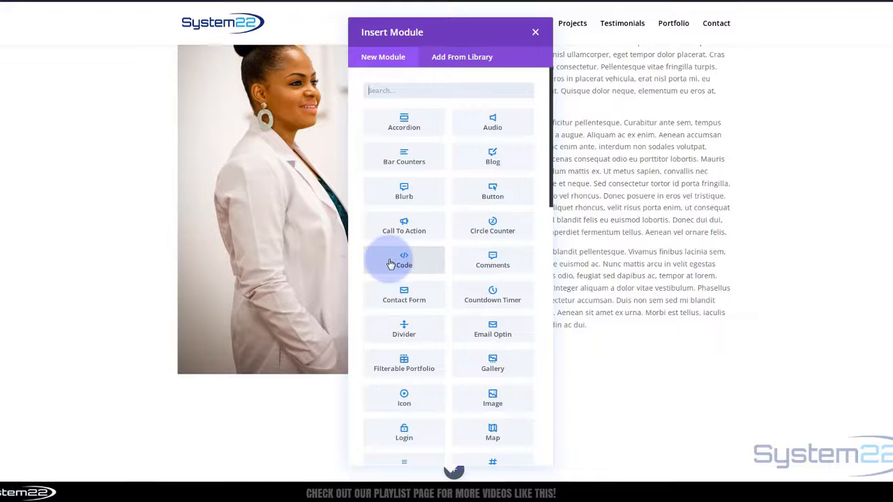
# - Insert the saved 'One Page Title' module from the library into the new row
pyautogui.click(461, 59)
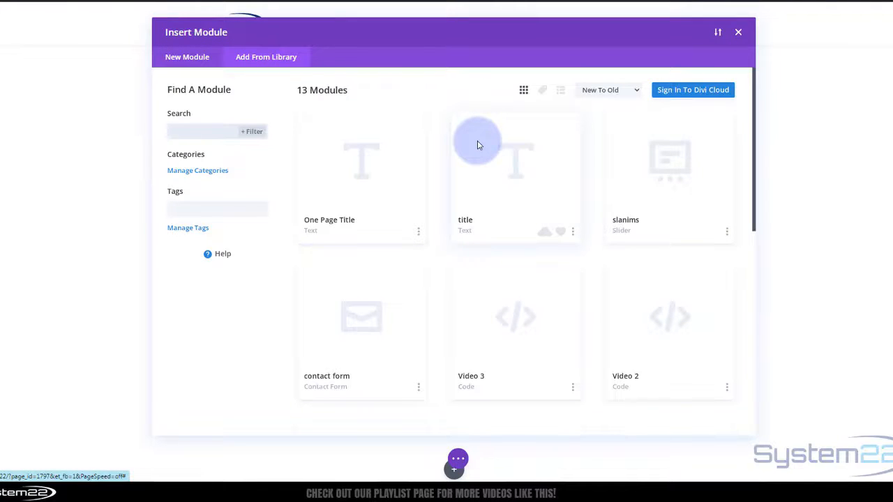
pyautogui.click(312, 238)
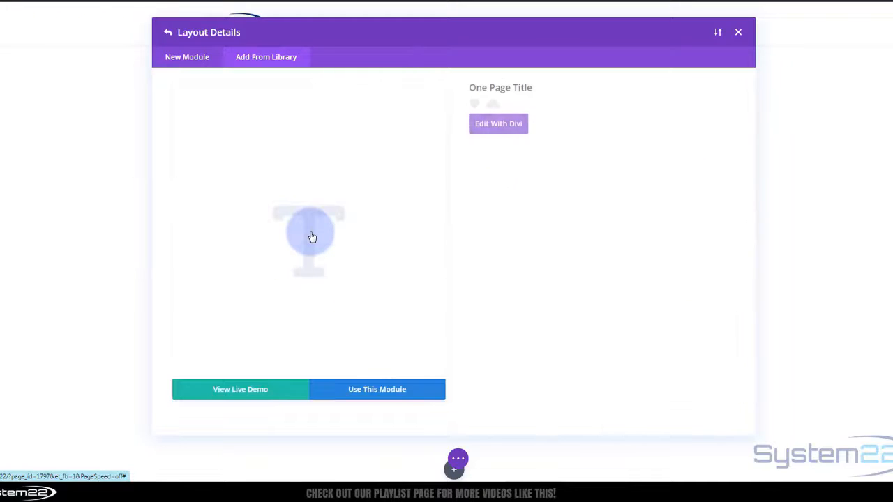
pyautogui.click(363, 395)
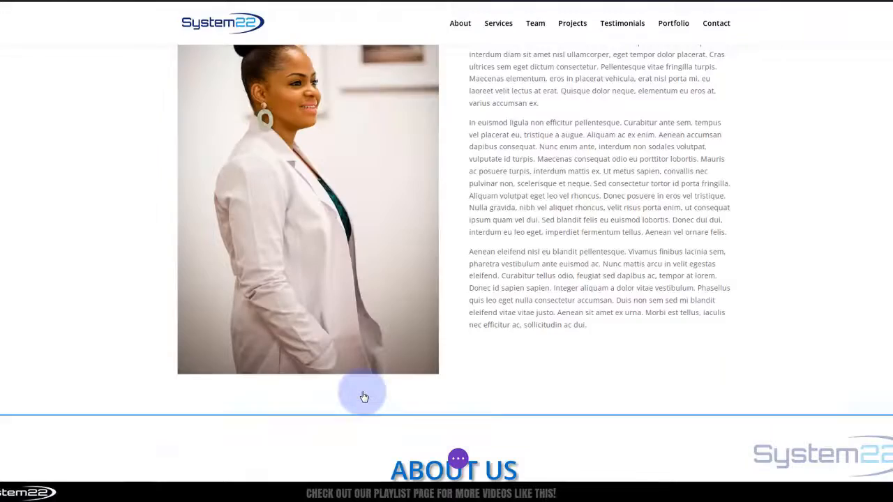
# - Replace the lower 'ABOUT US' heading text with 'Services' and save the text module
pyautogui.scroll(-1, 363, 397)
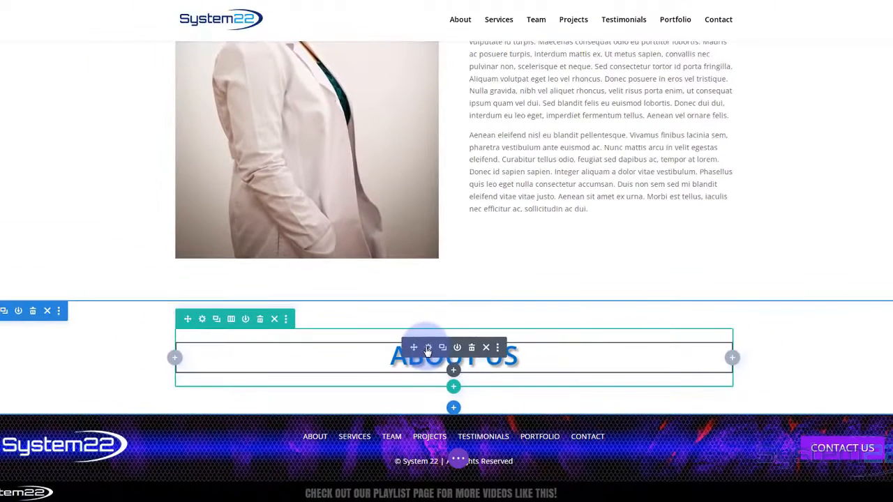
pyautogui.click(416, 269)
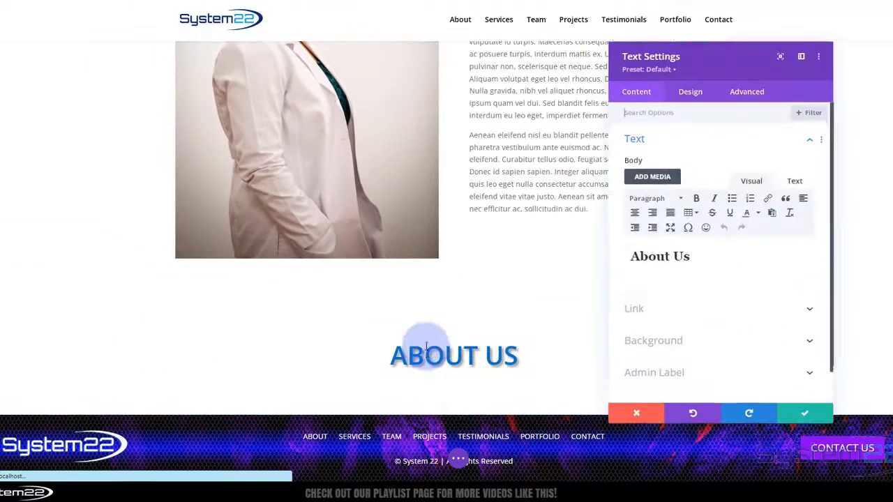
pyautogui.moveTo(688, 256); pyautogui.dragTo(640, 259)
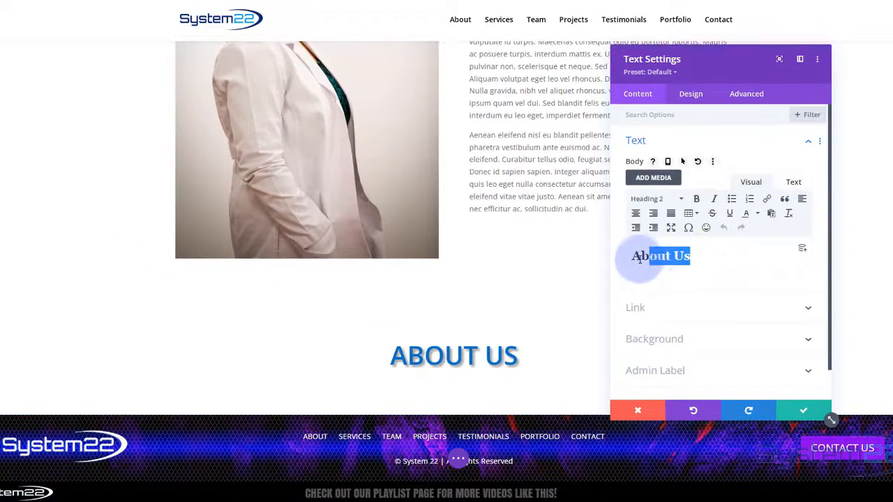
pyautogui.write('Services')
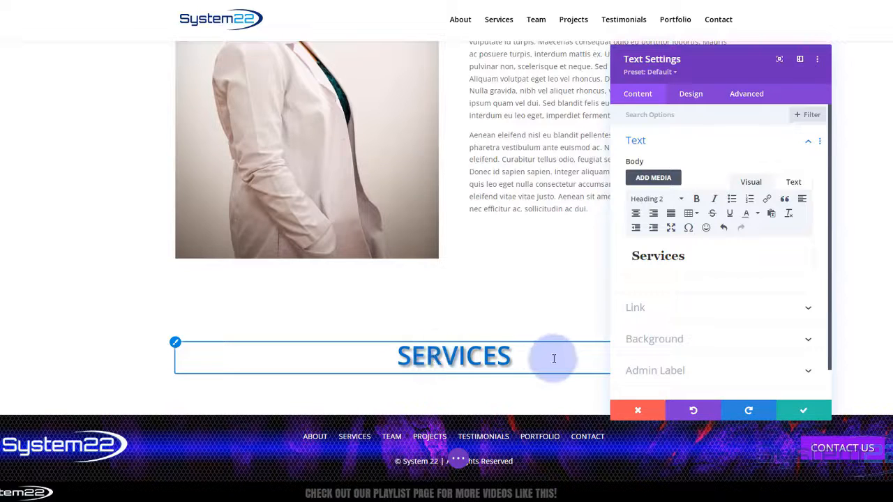
pyautogui.click(807, 411)
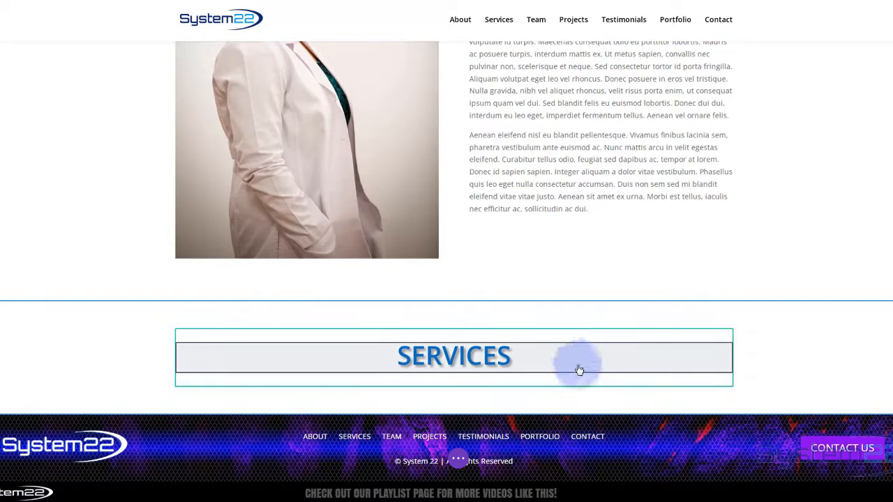
pyautogui.moveTo(441, 387)
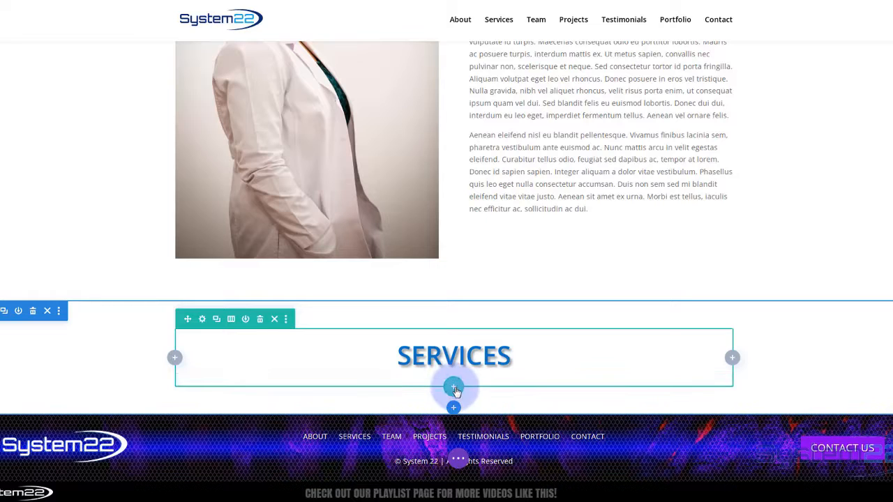
# - Insert a new three-column row directly below the SERVICES heading row
pyautogui.click(454, 389)
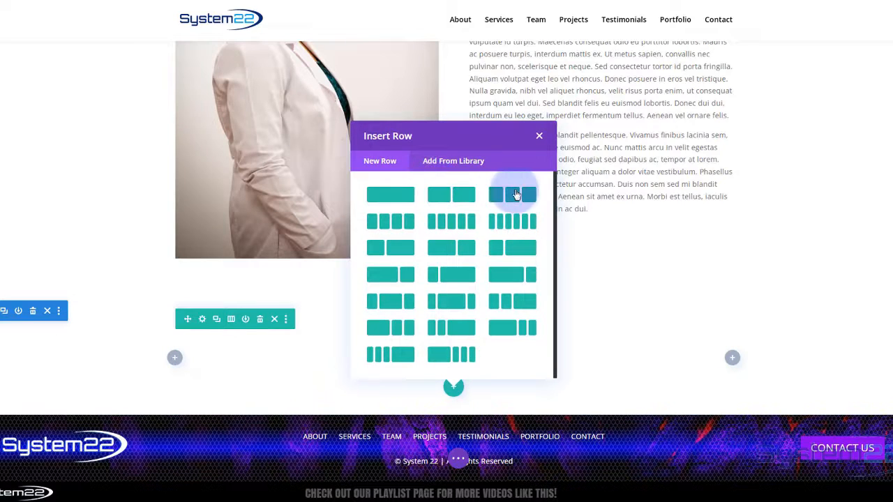
pyautogui.click(515, 194)
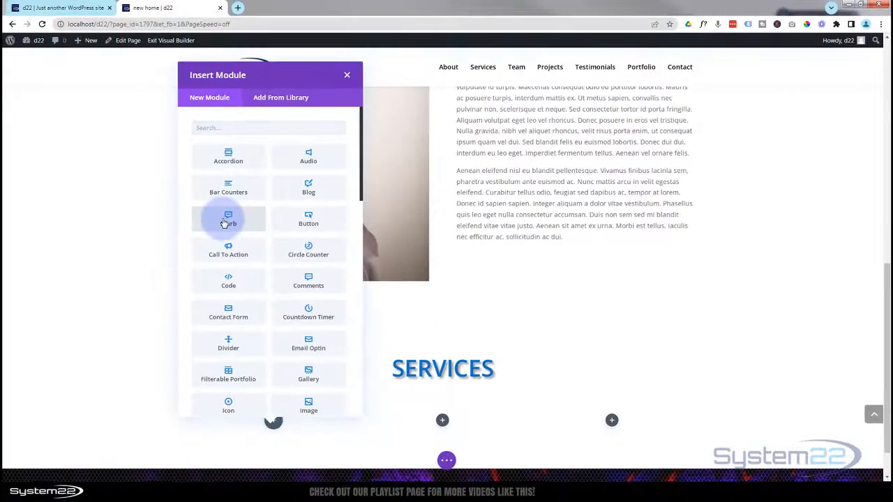
# - Add a Blurb module to the row's first column and move its settings panel aside
pyautogui.click(225, 221)
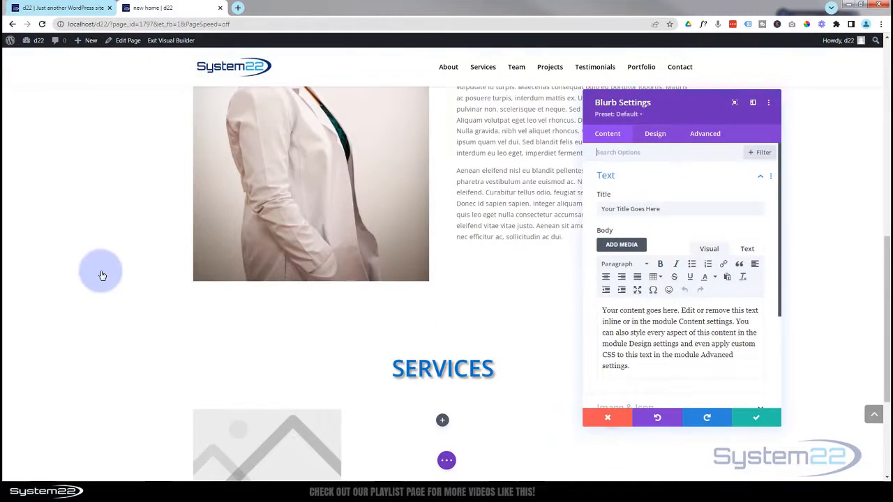
pyautogui.scroll(-3, 102, 276)
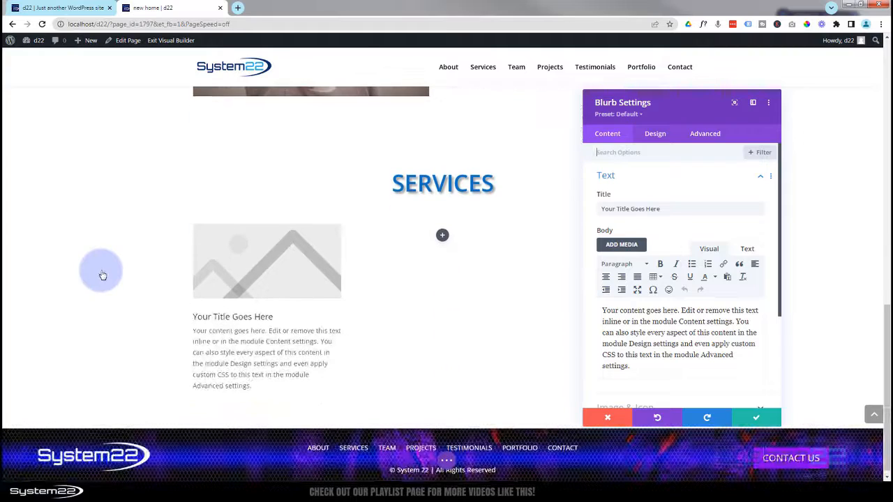
pyautogui.click(612, 151)
pyautogui.moveTo(665, 112); pyautogui.dragTo(456, 110)
pyautogui.moveTo(538, 38); pyautogui.dragTo(537, 36)
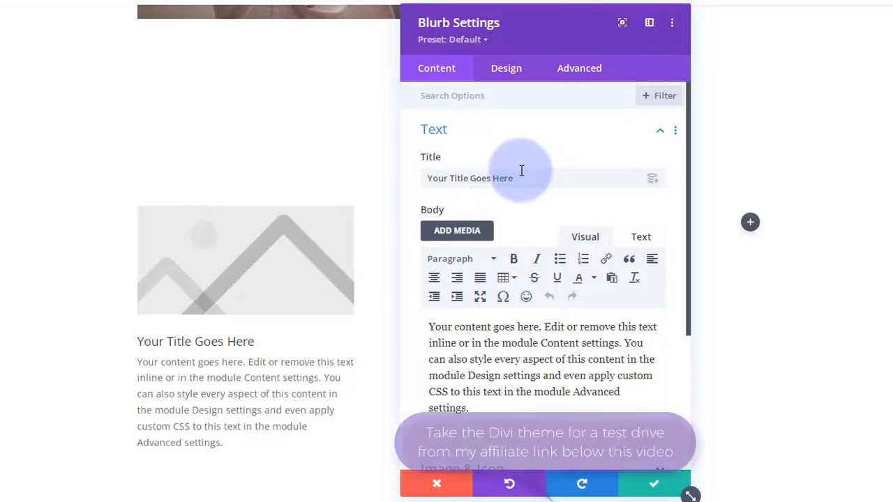
# - Replace the blurb's placeholder title with 'Web design'
pyautogui.moveTo(520, 178); pyautogui.dragTo(421, 179)
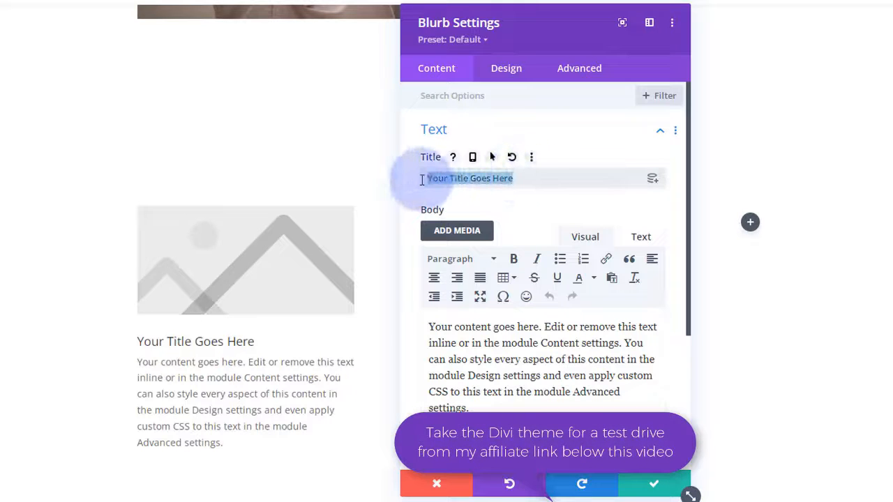
pyautogui.write('Web design')
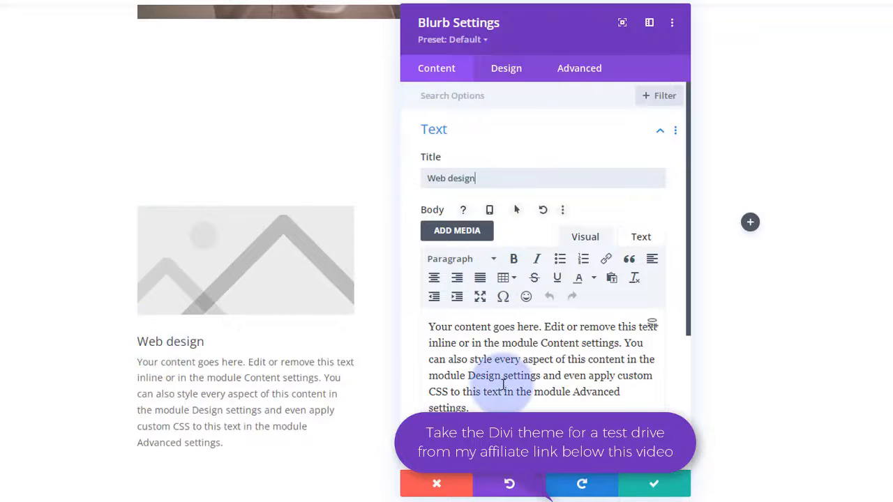
pyautogui.click(431, 326)
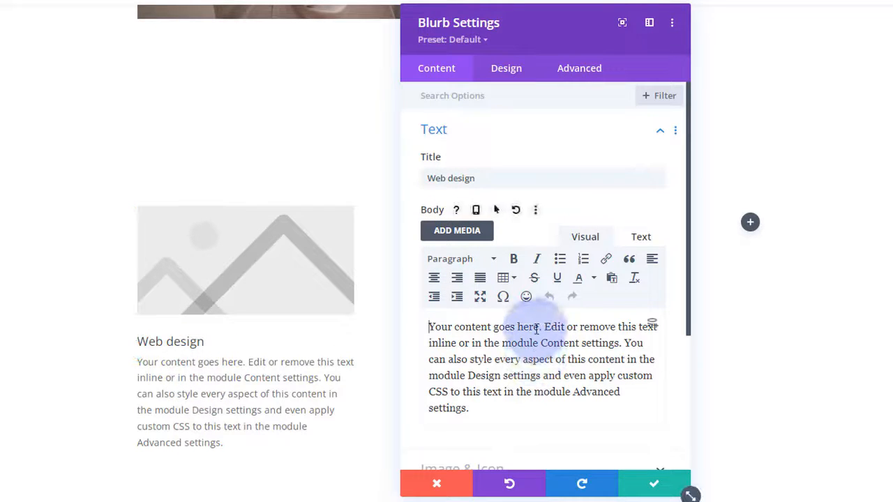
pyautogui.scroll(-5, 541, 324)
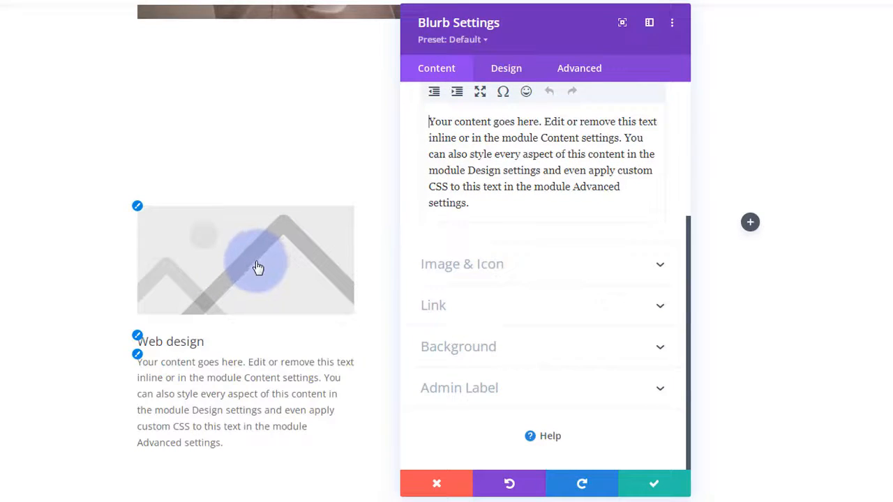
# - Turn on Use Icon and choose the laptop icon from a 'computer' icon search
pyautogui.click(479, 264)
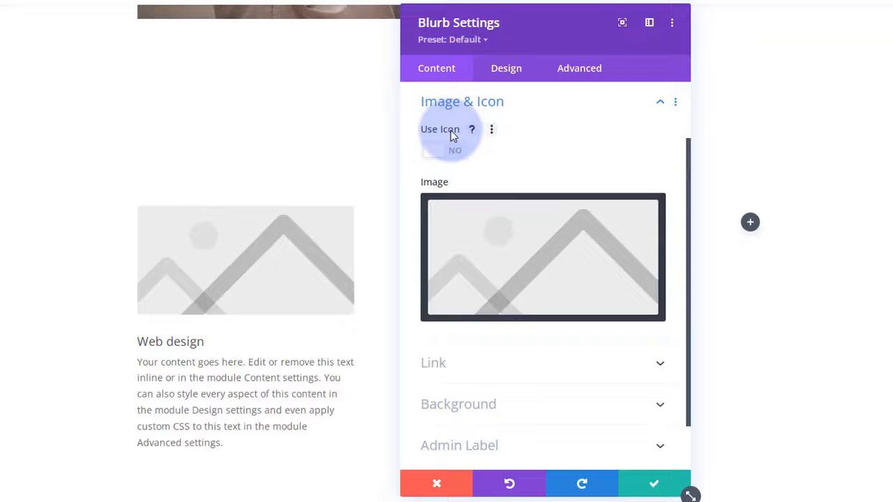
pyautogui.click(454, 153)
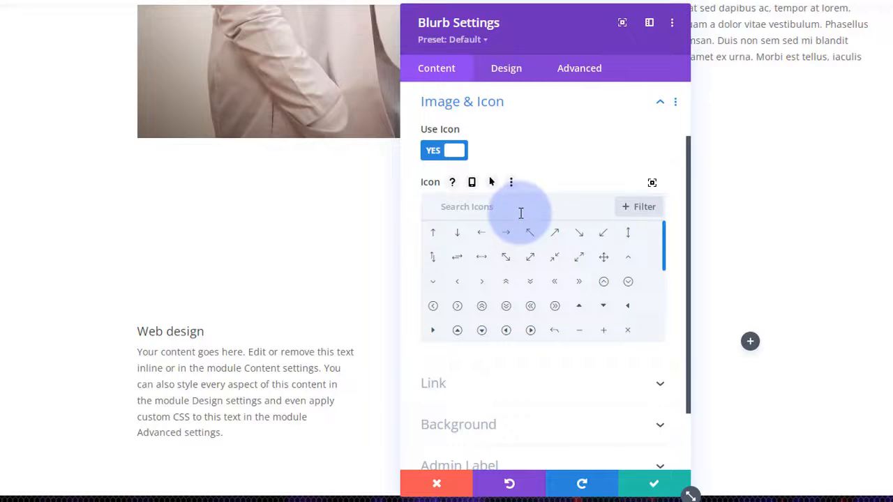
pyautogui.write('omputer')
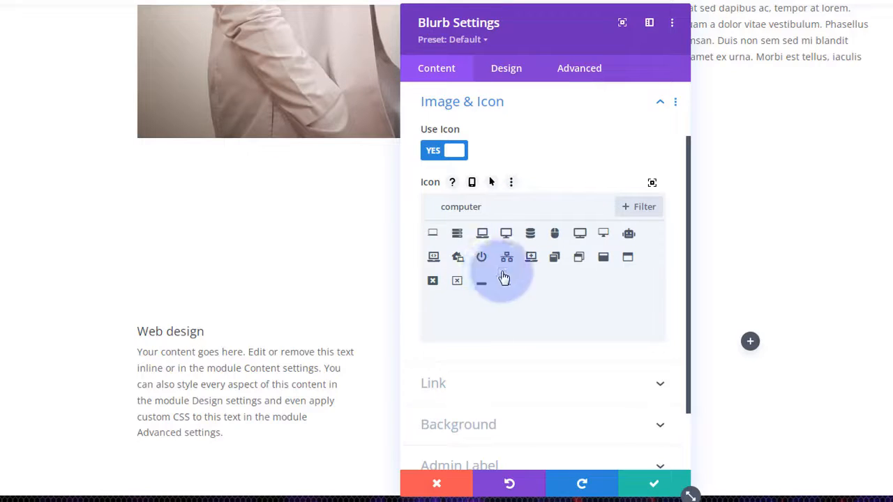
pyautogui.click(482, 234)
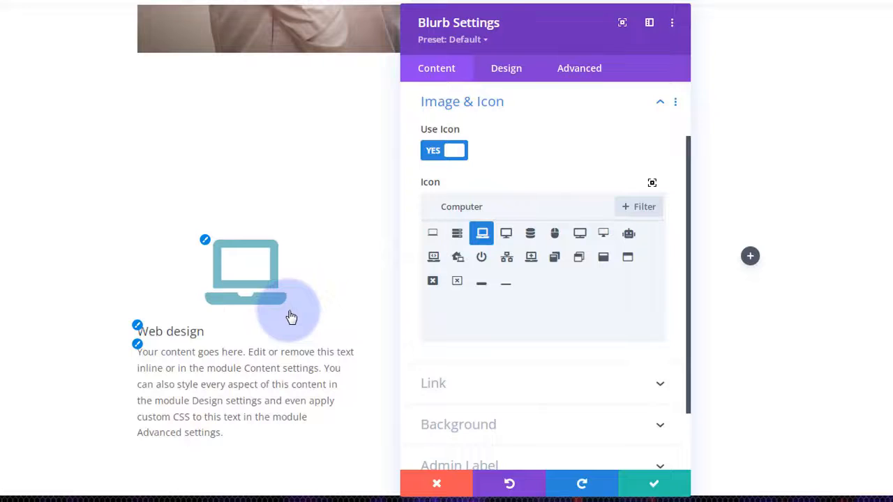
pyautogui.scroll(-2, 594, 341)
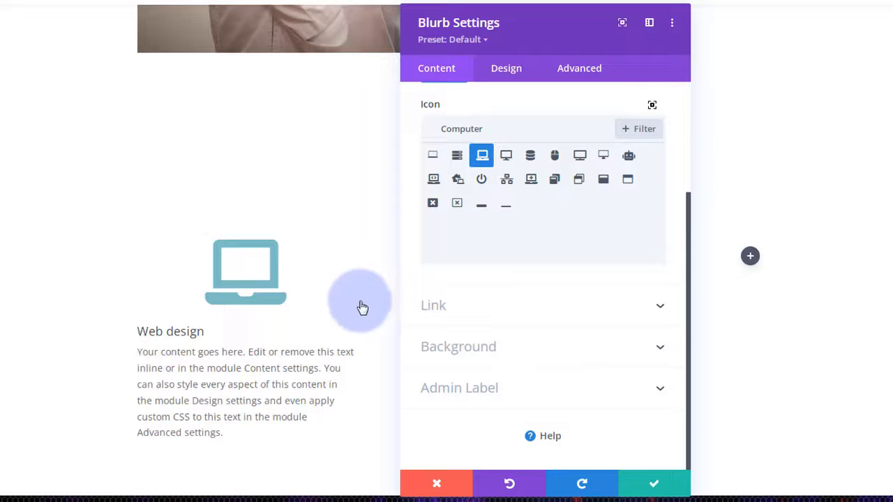
# - Leave the blurb's module and title link URLs blank and expand its Background settings
pyautogui.click(530, 311)
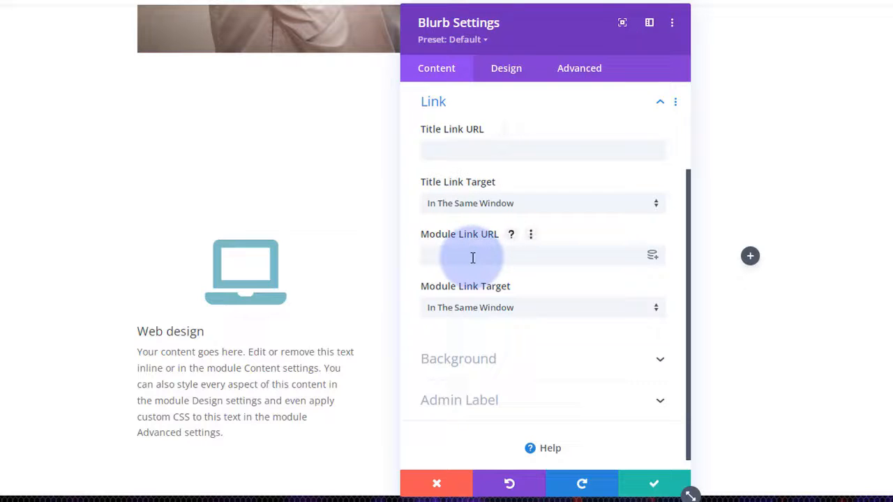
pyautogui.click(447, 258)
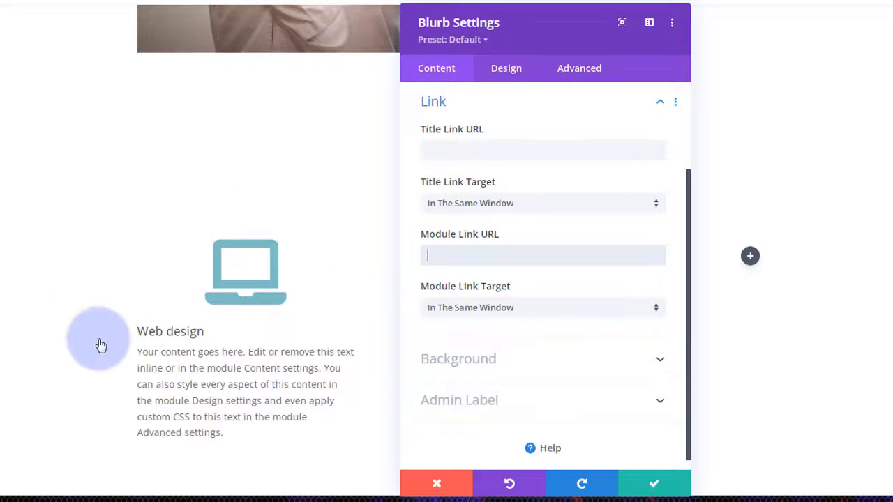
pyautogui.click(447, 149)
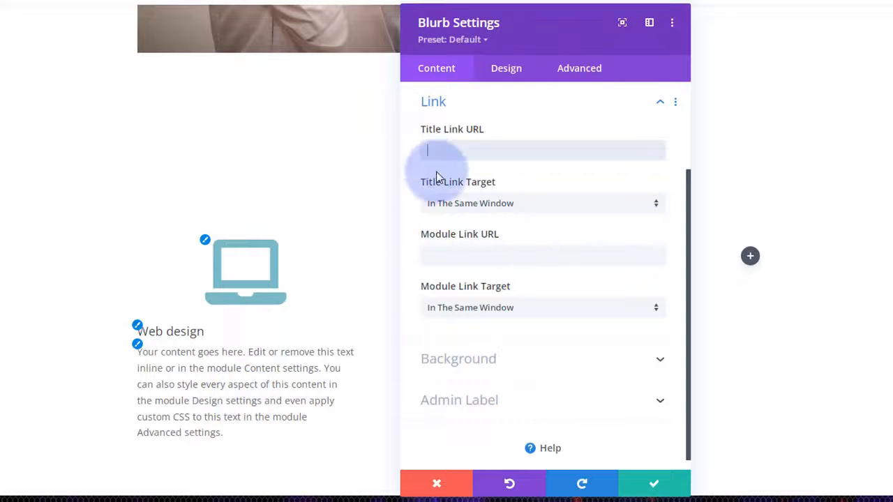
pyautogui.click(545, 361)
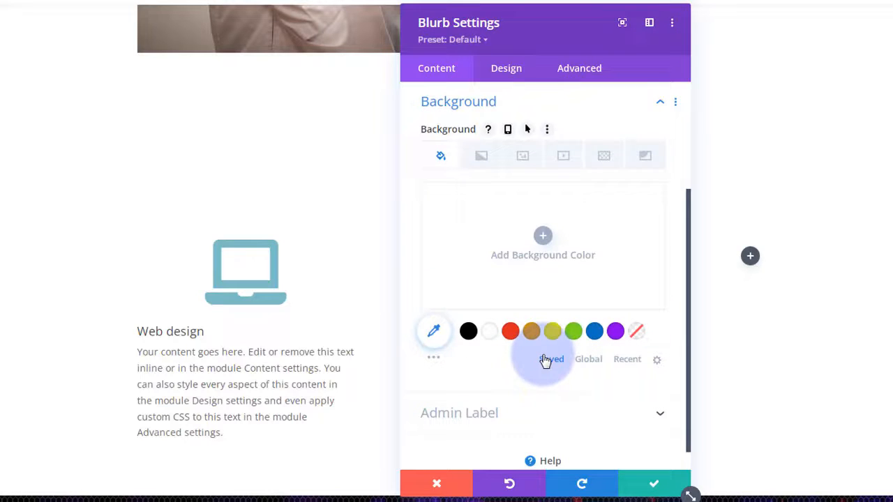
# - Fill the Web design blurb's background with the saved blue swatch #0c71c3
pyautogui.click(595, 333)
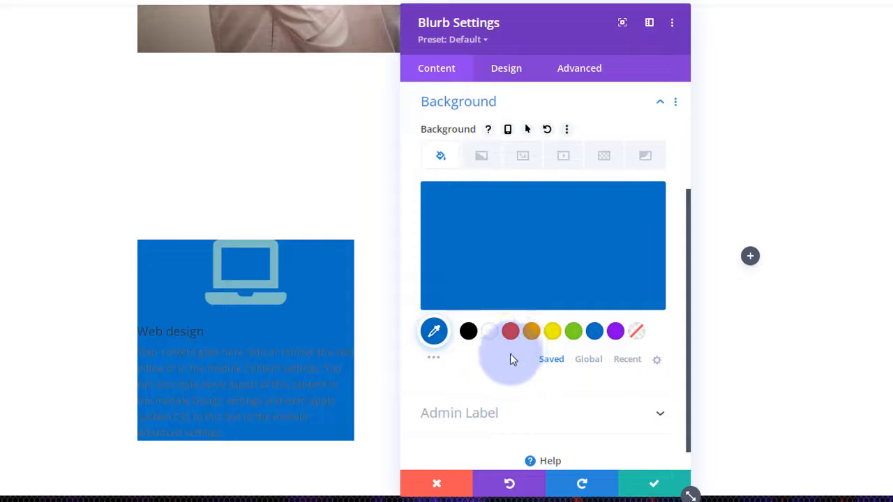
pyautogui.scroll(-1, 509, 358)
pyautogui.scroll(-1, 510, 353)
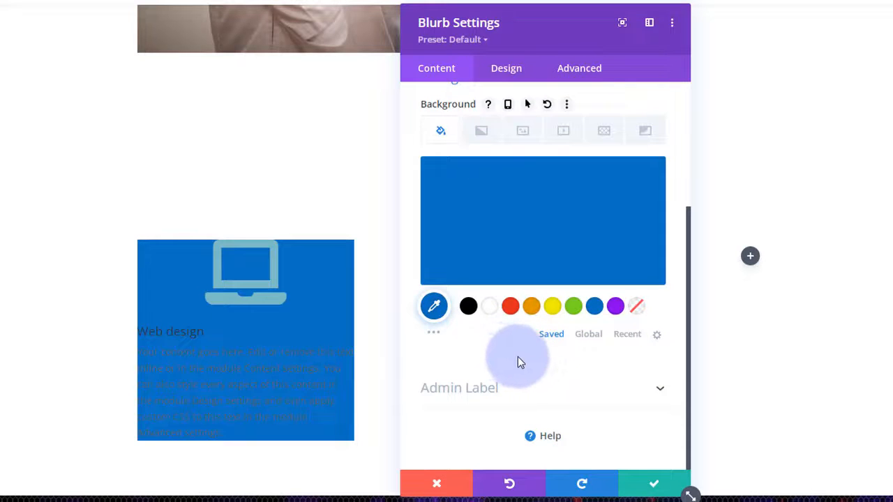
pyautogui.moveTo(140, 287)
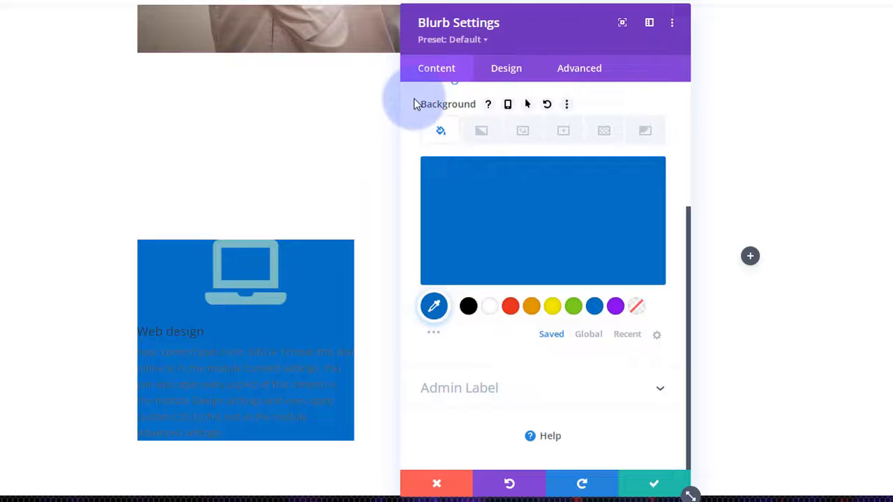
pyautogui.scroll(2, 411, 267)
pyautogui.scroll(1, 411, 267)
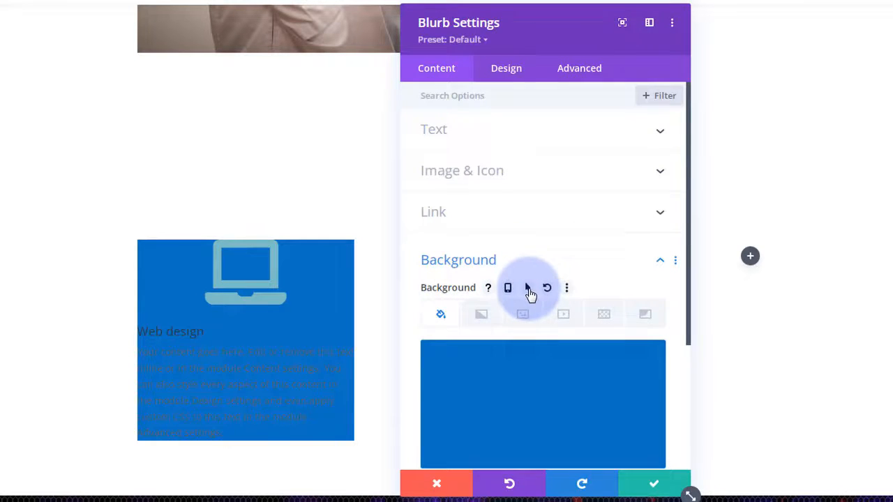
# - Add a purple #8300e9 hover background while keeping the normal background blue
pyautogui.click(528, 289)
pyautogui.scroll(-3, 563, 249)
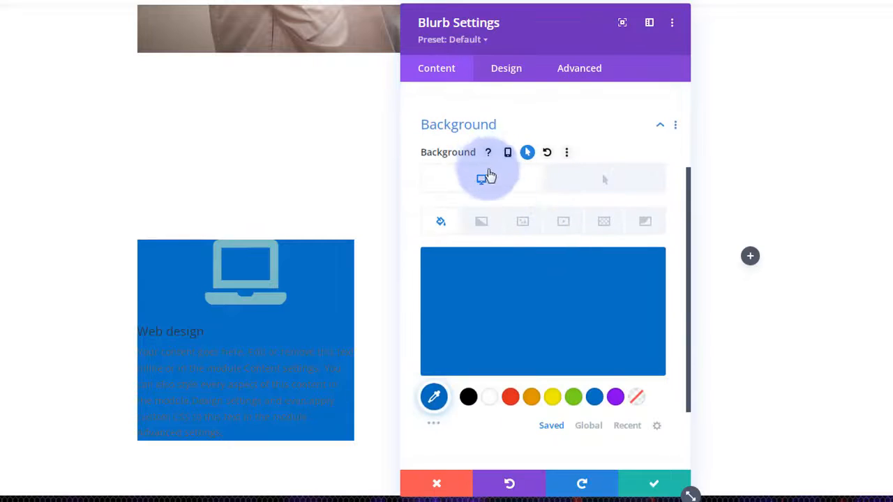
pyautogui.click(490, 176)
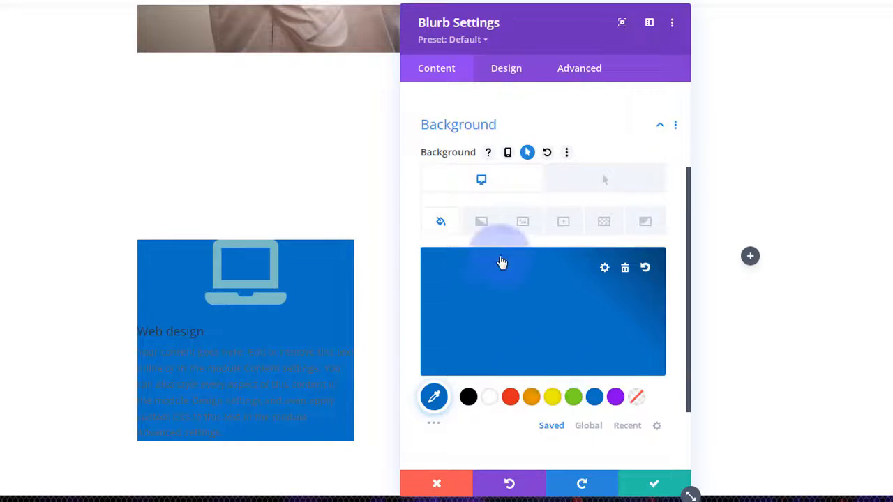
pyautogui.click(608, 184)
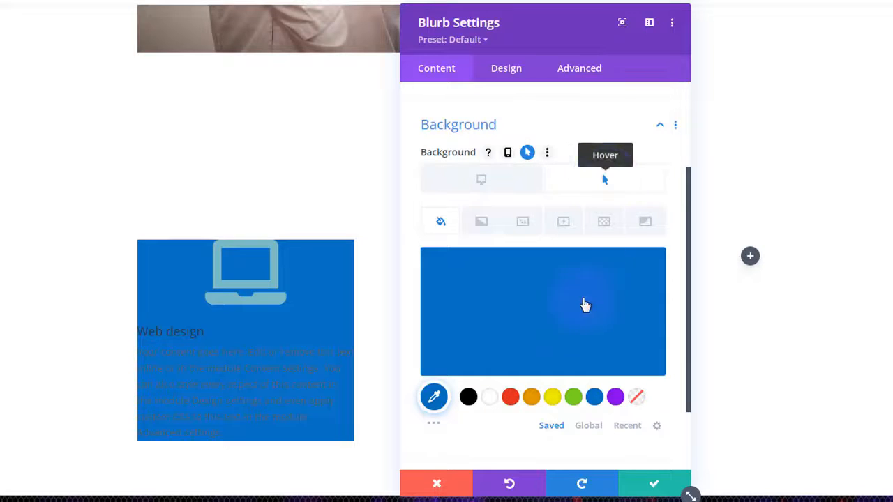
pyautogui.click(619, 401)
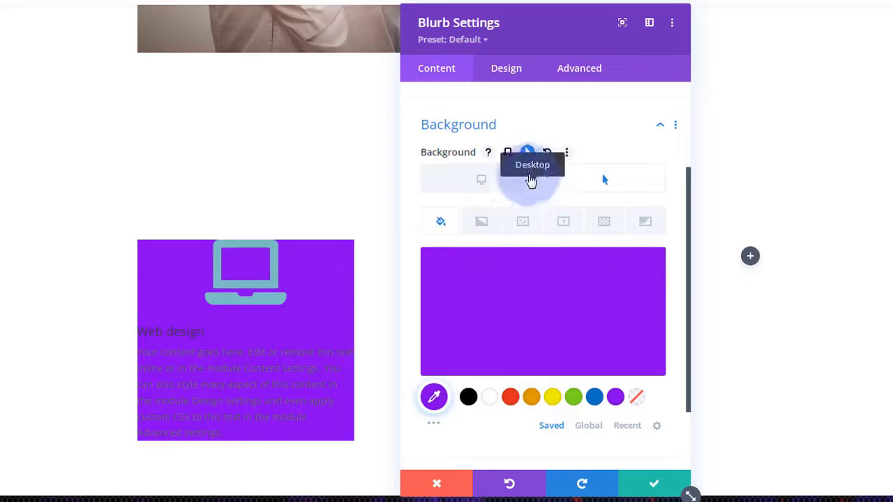
pyautogui.click(482, 180)
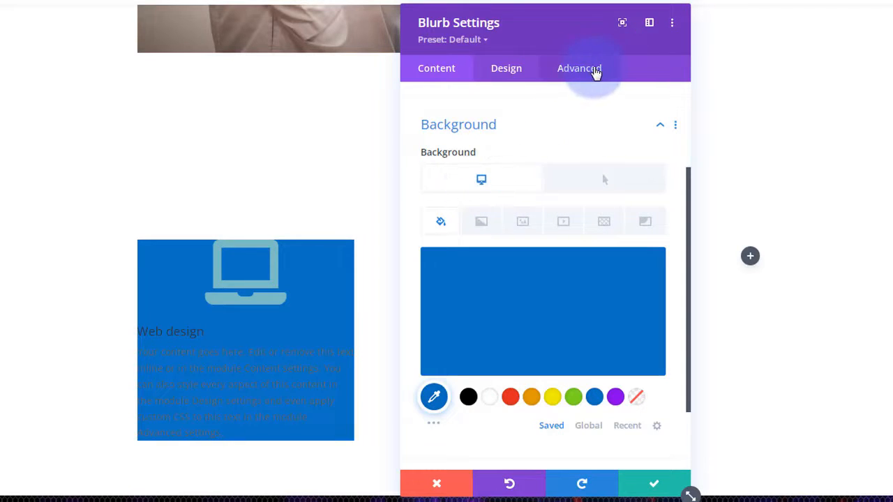
pyautogui.click(597, 73)
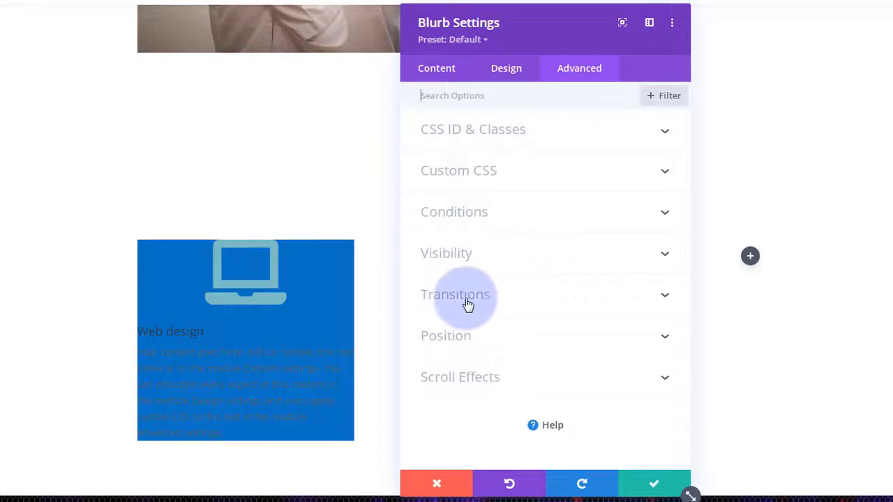
pyautogui.click(548, 302)
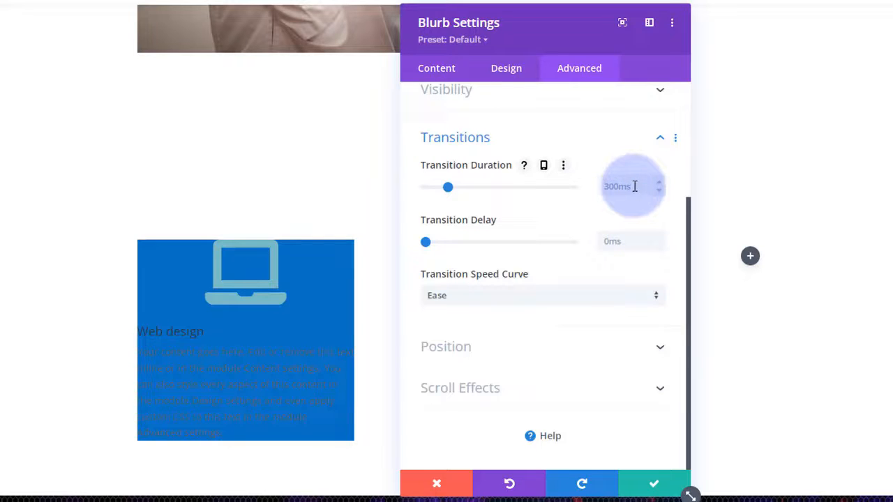
pyautogui.rightClick(454, 190)
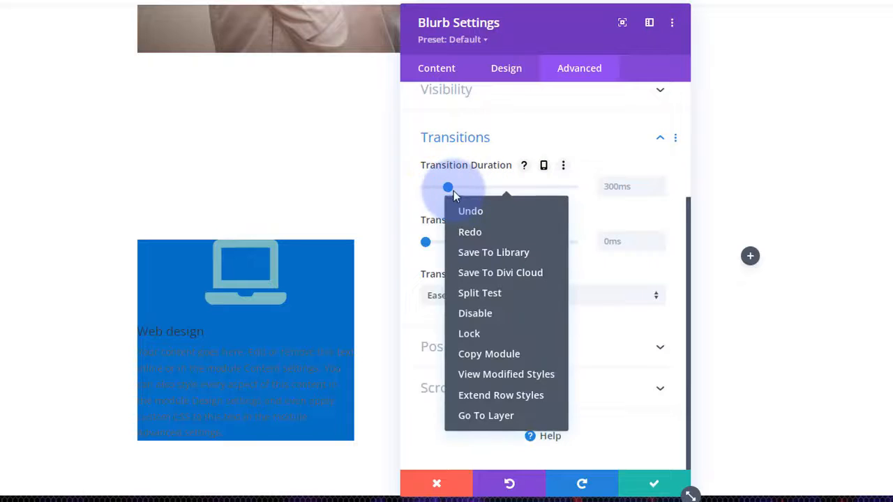
pyautogui.press('Escape')
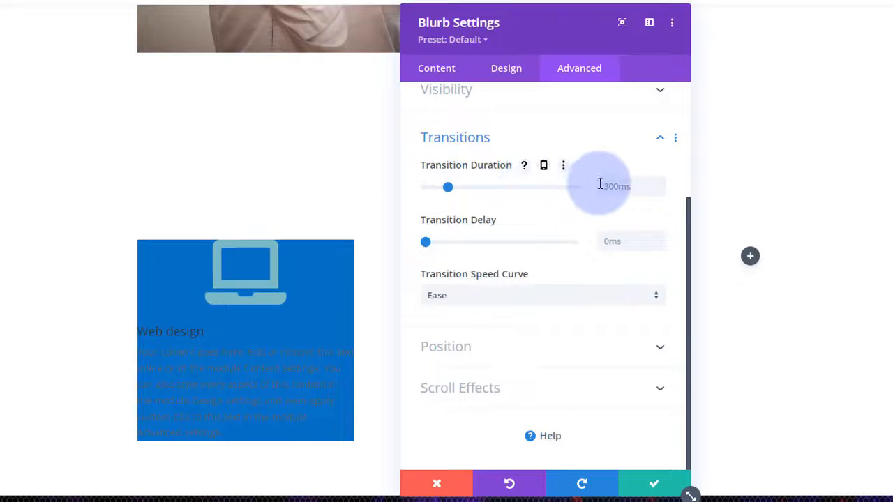
pyautogui.click(602, 185)
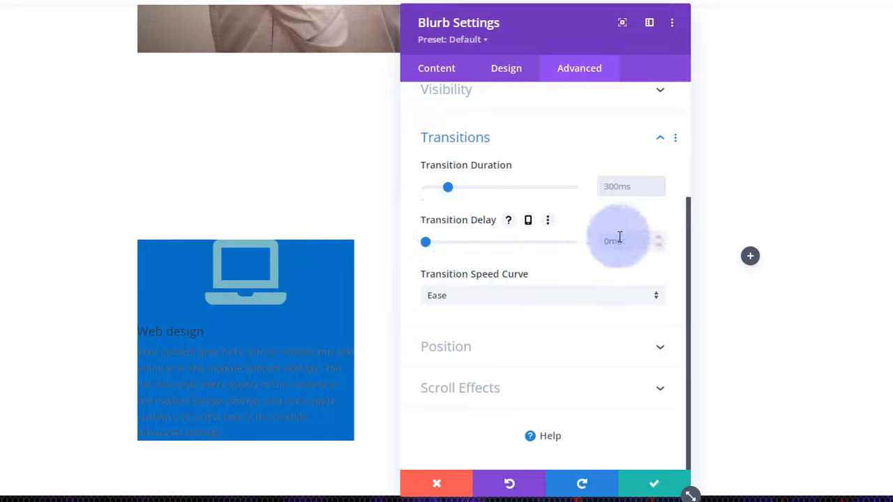
pyautogui.click(568, 301)
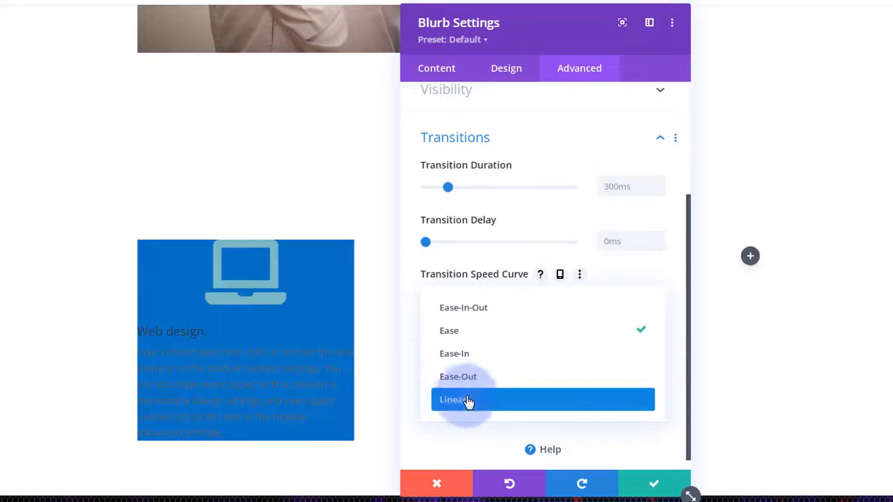
pyautogui.click(431, 268)
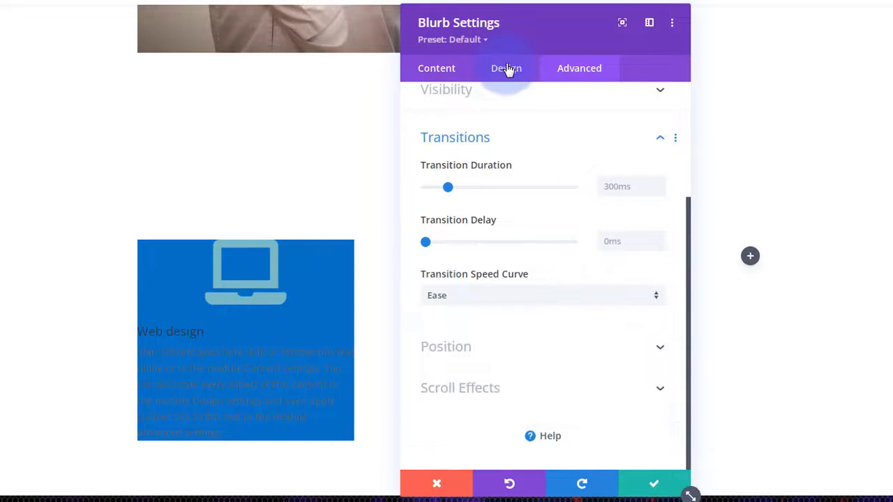
pyautogui.click(431, 72)
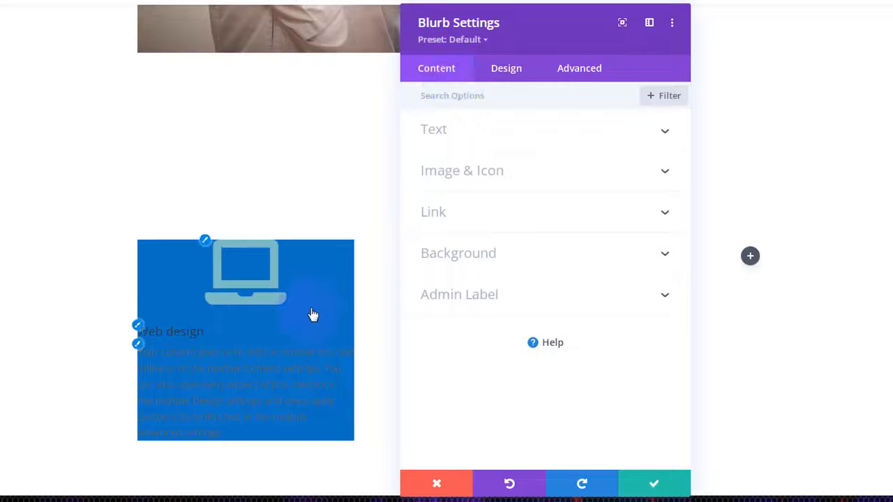
# - In the blurb's Design tab, set the Icon Color to white
pyautogui.click(225, 227)
pyautogui.click(408, 245)
pyautogui.click(514, 88)
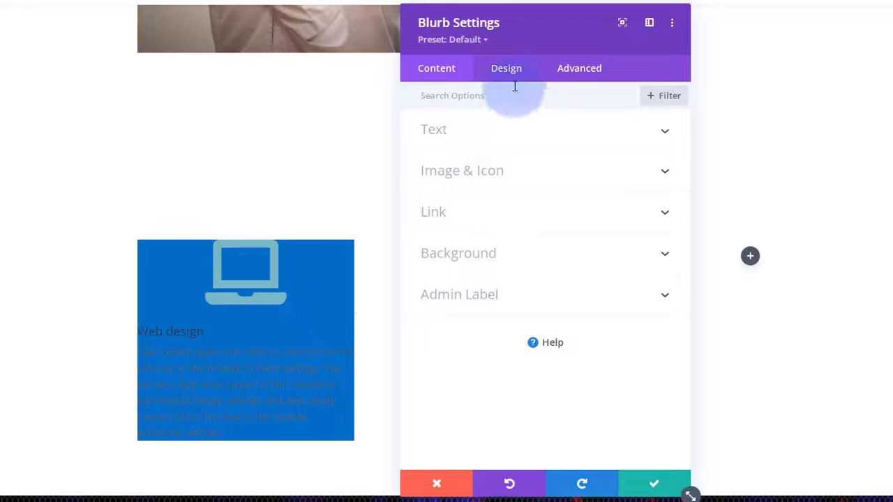
pyautogui.click(513, 78)
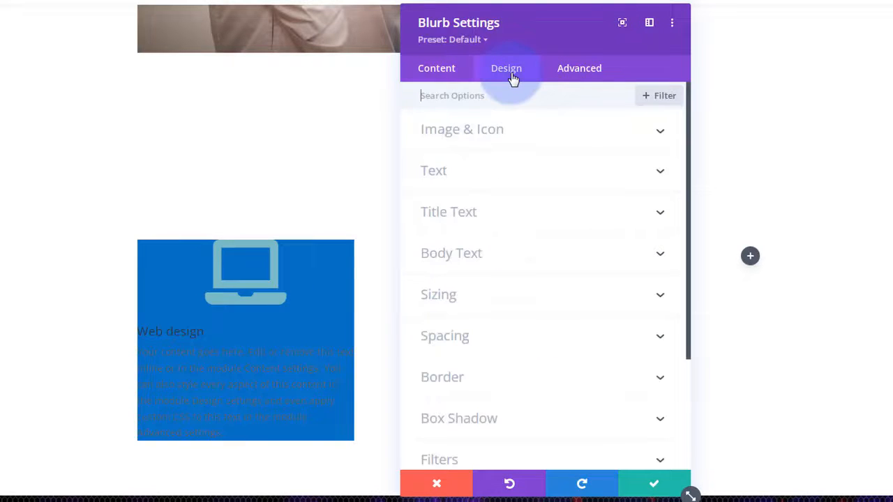
pyautogui.click(568, 142)
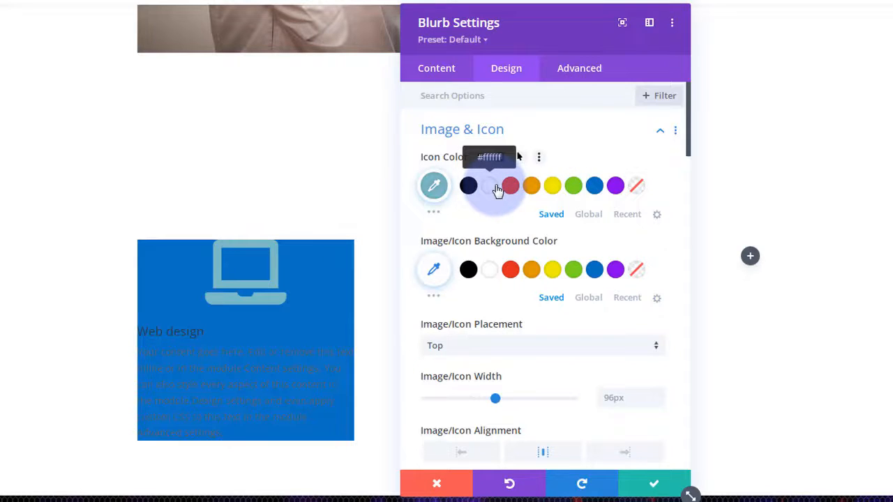
pyautogui.click(490, 185)
# - Set the laptop icon's Image/Icon Width to 65px
pyautogui.scroll(-1, 496, 235)
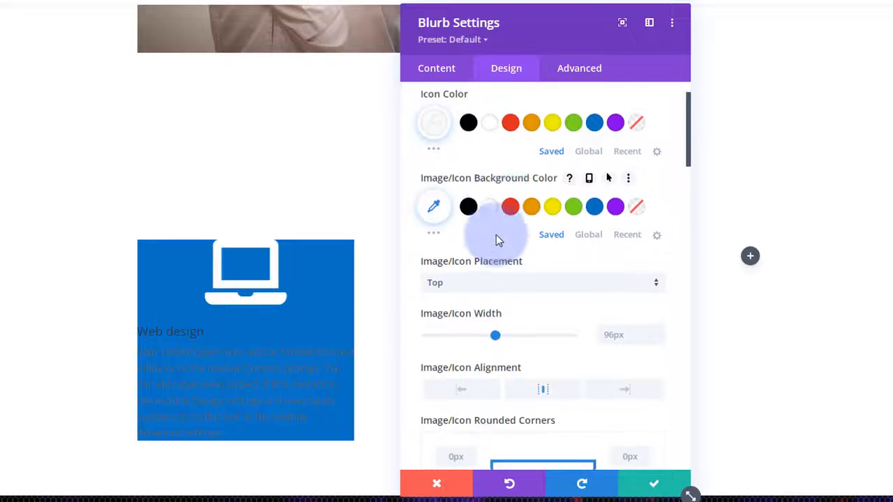
pyautogui.scroll(-1, 496, 236)
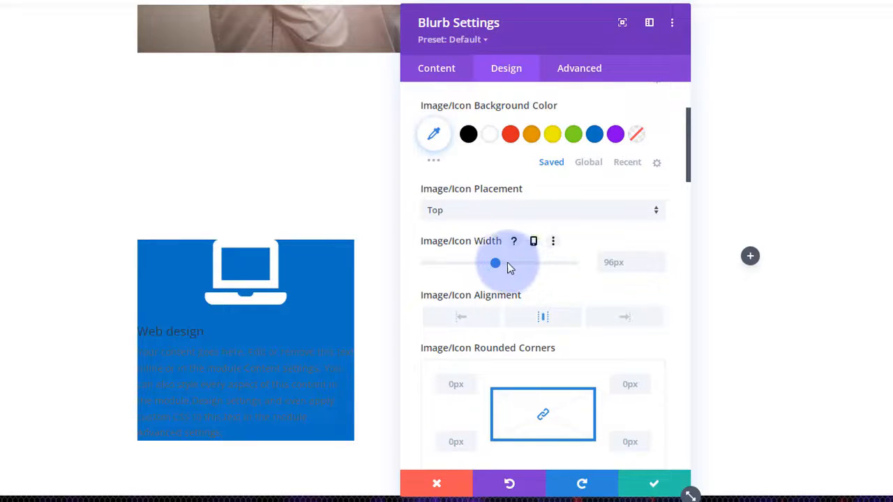
pyautogui.moveTo(495, 267); pyautogui.dragTo(471, 262)
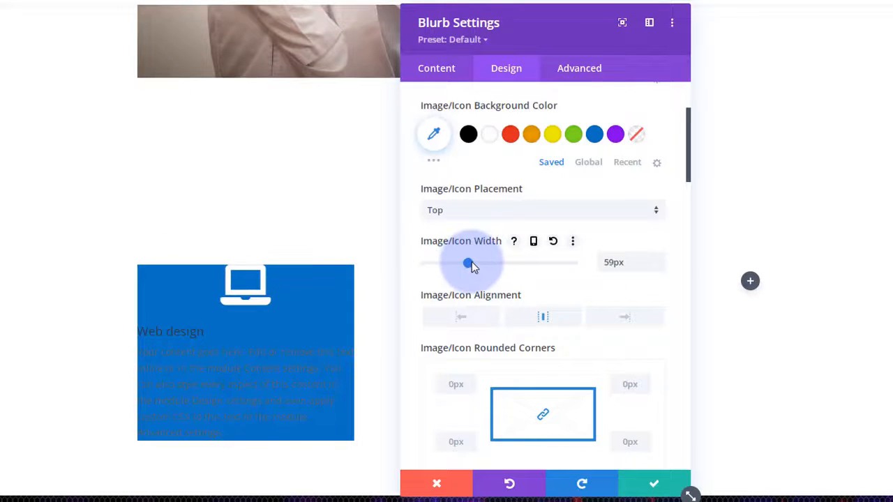
pyautogui.click(472, 263)
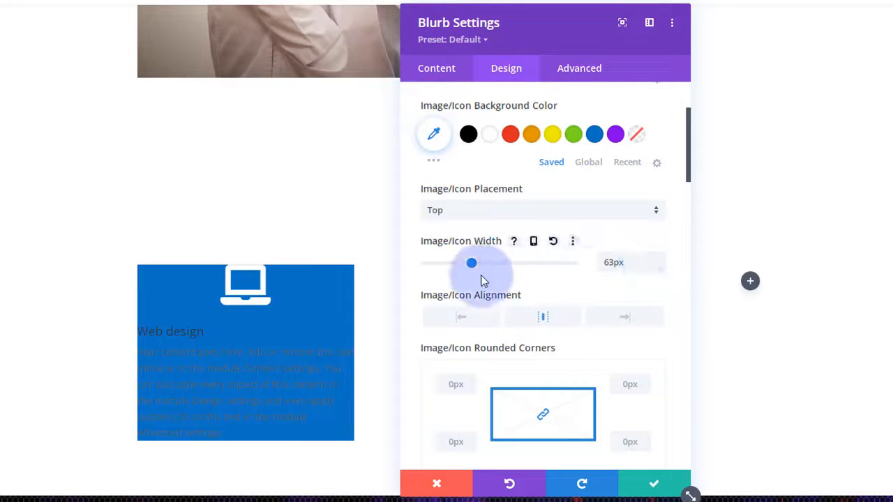
pyautogui.click(658, 258)
pyautogui.click(658, 258)
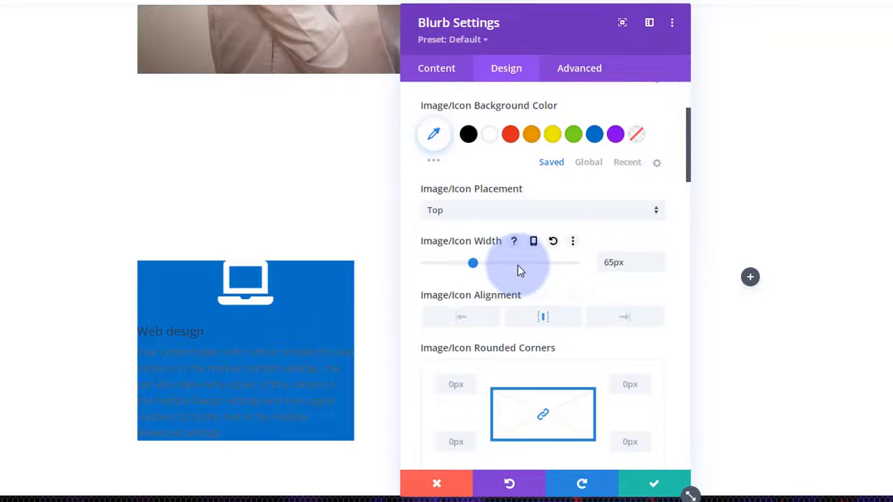
pyautogui.scroll(-3, 519, 267)
pyautogui.scroll(-1, 520, 265)
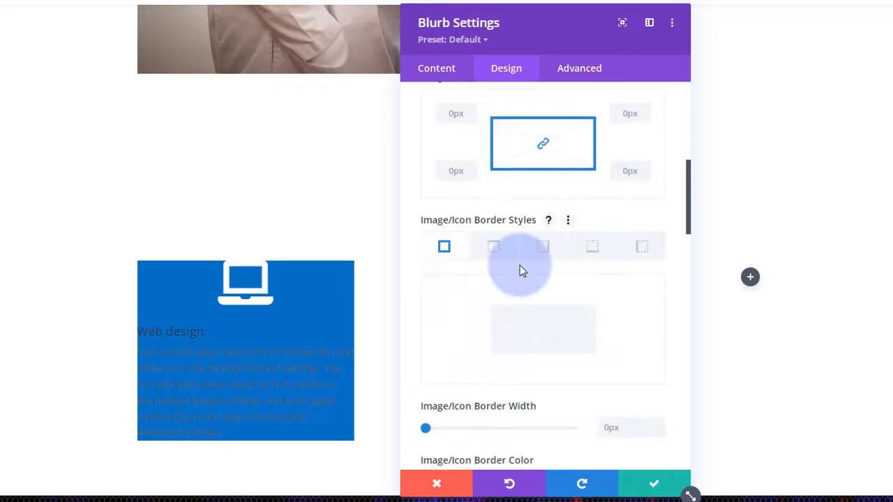
pyautogui.scroll(5, 520, 265)
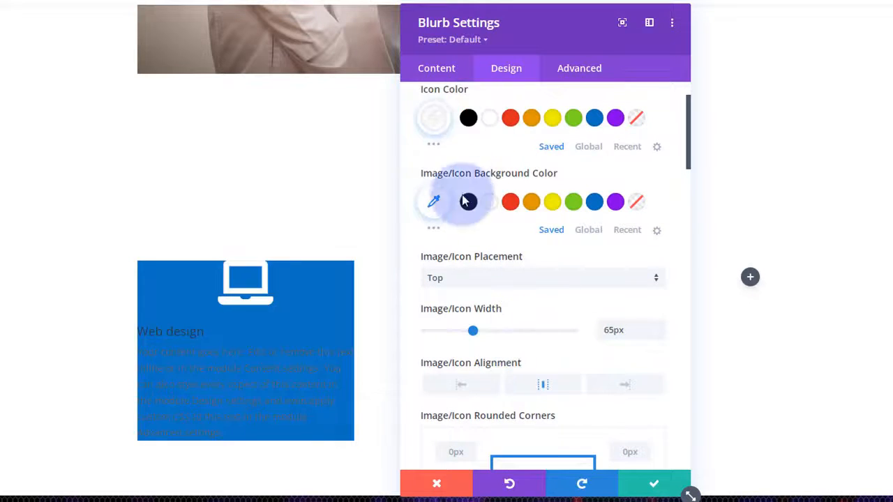
pyautogui.scroll(1, 464, 189)
pyautogui.moveTo(455, 155)
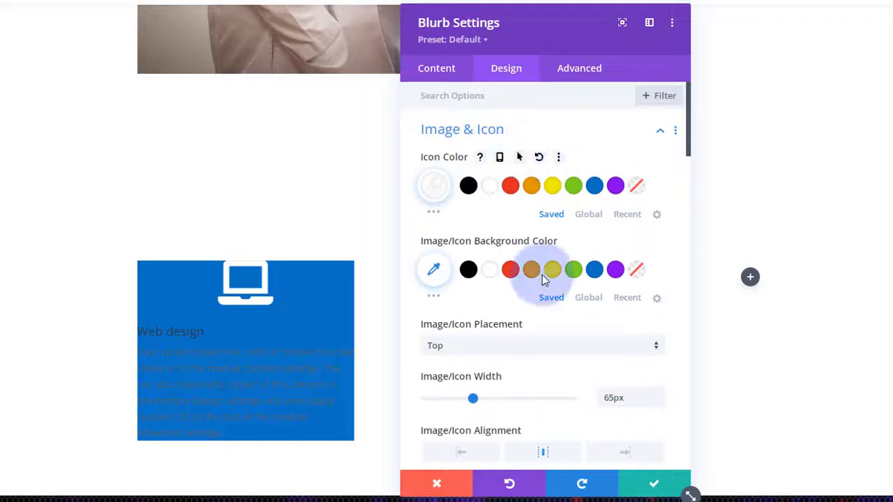
pyautogui.scroll(-7, 543, 271)
# - Center-align the Web design blurb's text and set its Text Color to Light
pyautogui.scroll(-4, 545, 273)
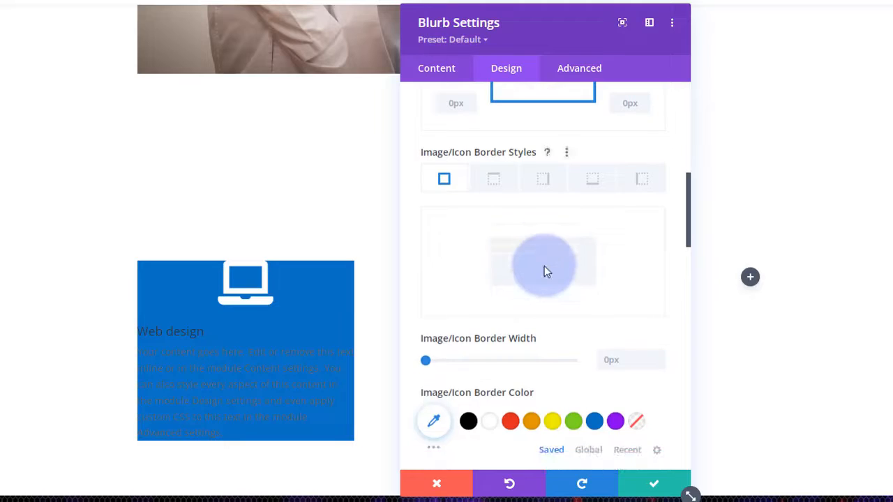
pyautogui.scroll(-10, 547, 272)
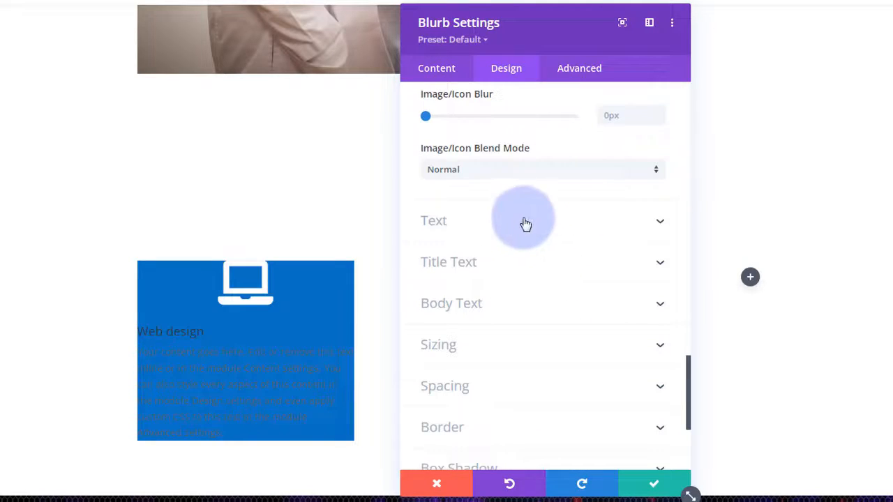
pyautogui.click(527, 225)
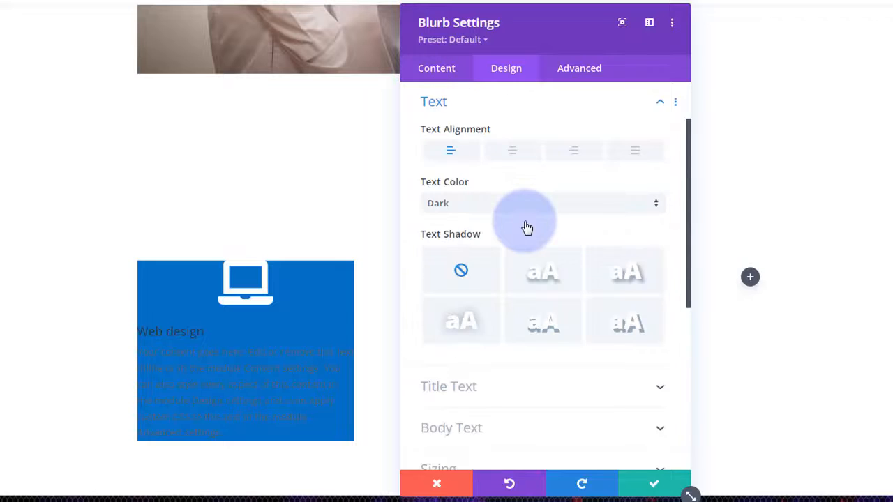
pyautogui.click(511, 154)
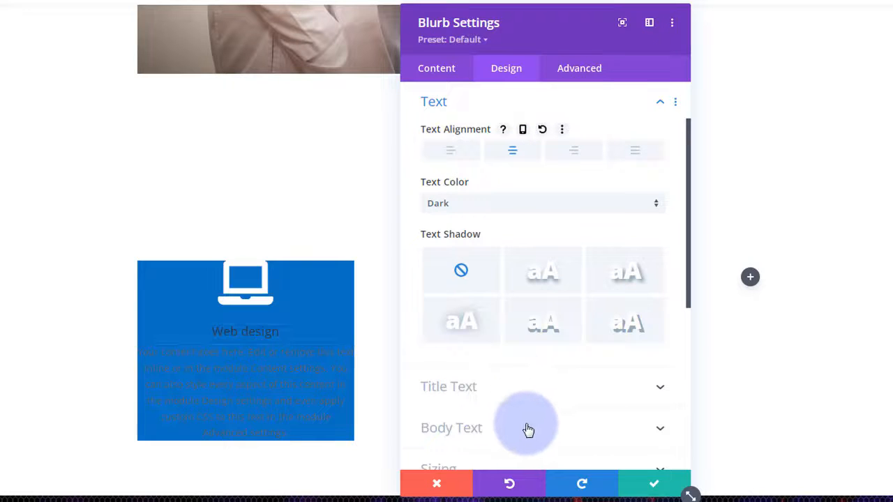
pyautogui.click(506, 205)
pyautogui.click(505, 214)
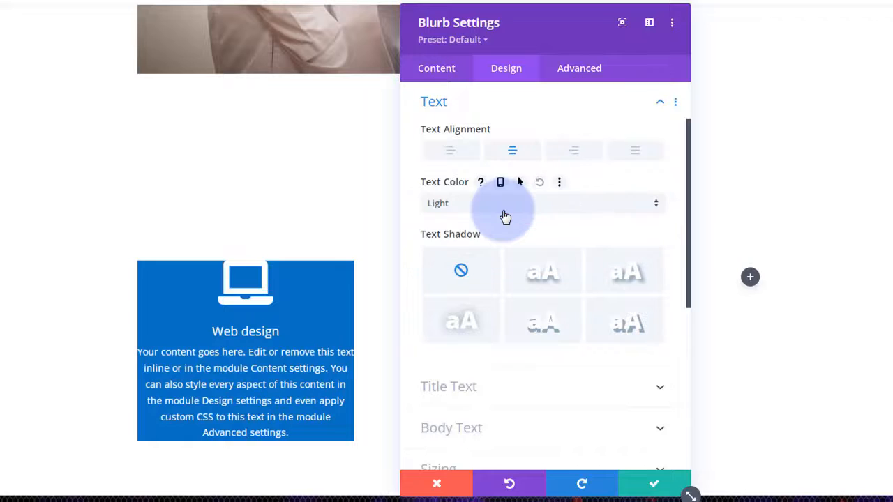
pyautogui.scroll(-3, 506, 214)
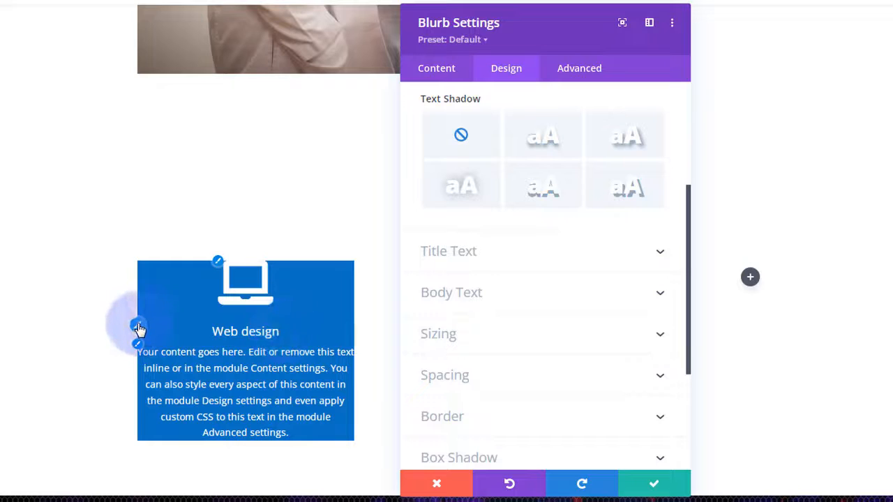
pyautogui.click(138, 326)
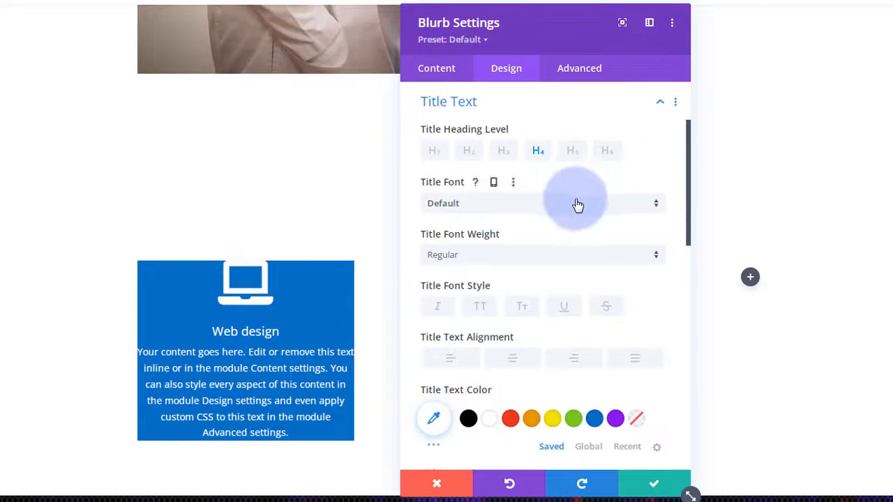
pyautogui.scroll(-3, 577, 204)
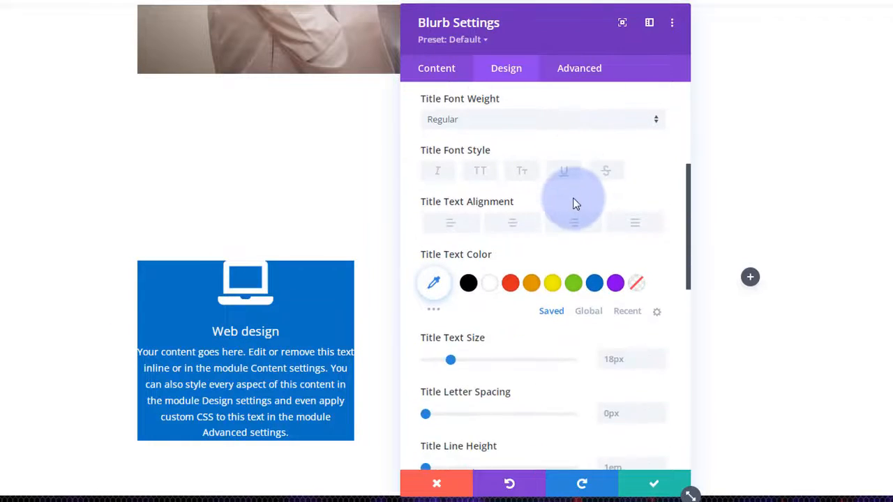
pyautogui.click(526, 130)
pyautogui.click(494, 180)
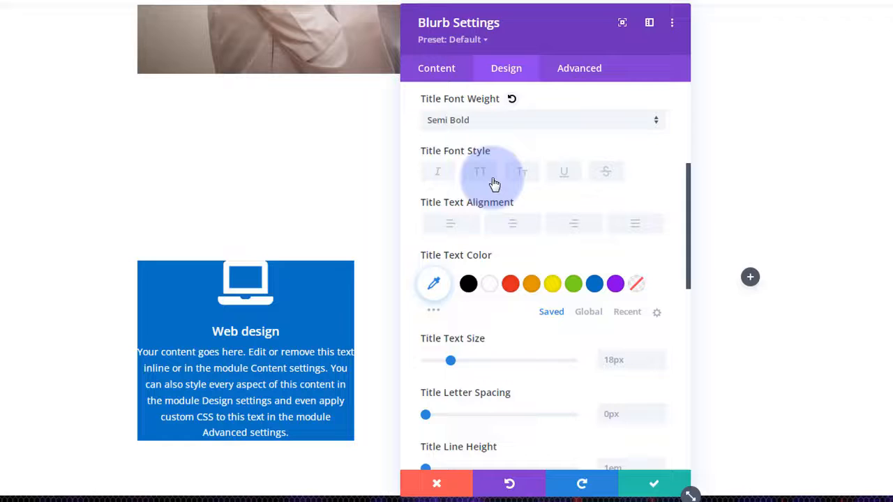
pyautogui.scroll(-5, 508, 320)
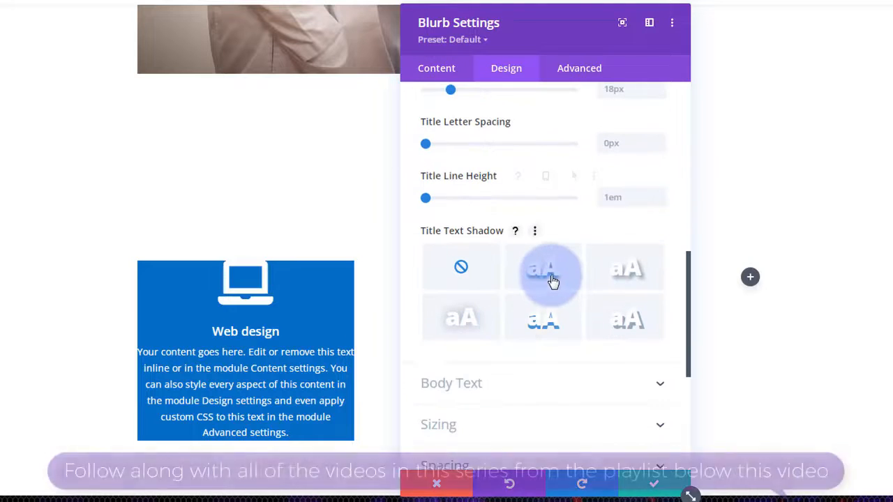
pyautogui.click(552, 279)
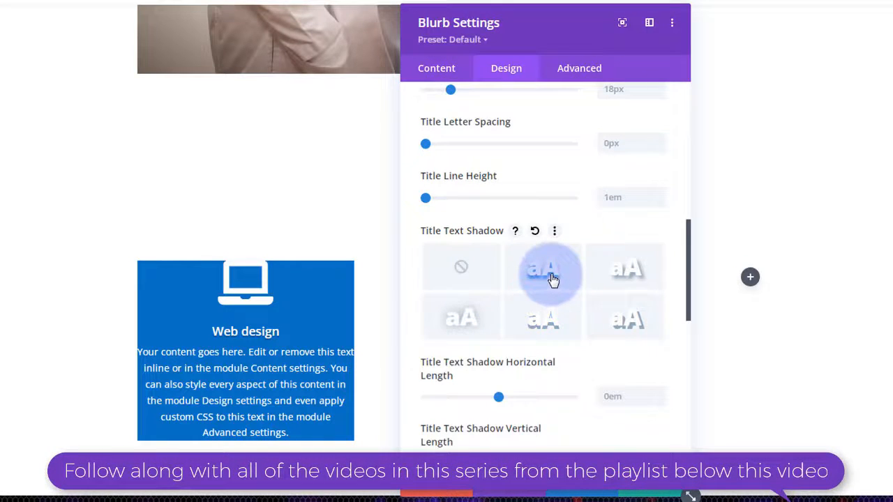
pyautogui.click(462, 269)
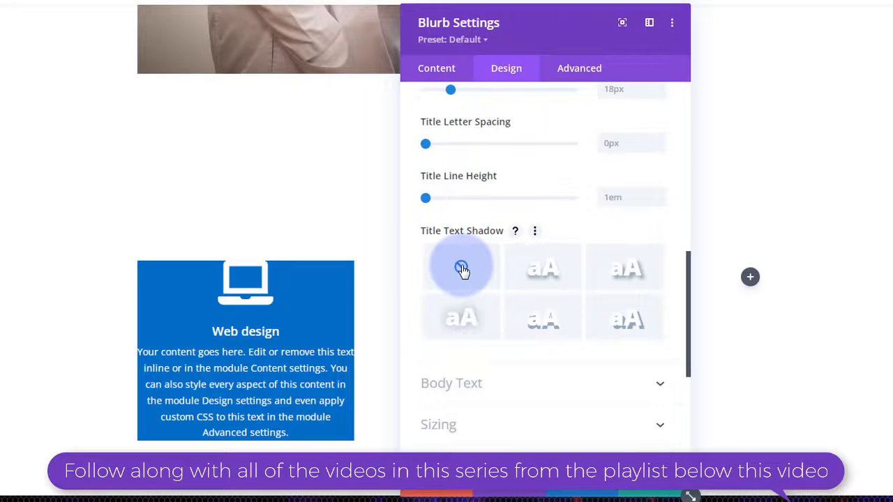
pyautogui.scroll(-1, 462, 269)
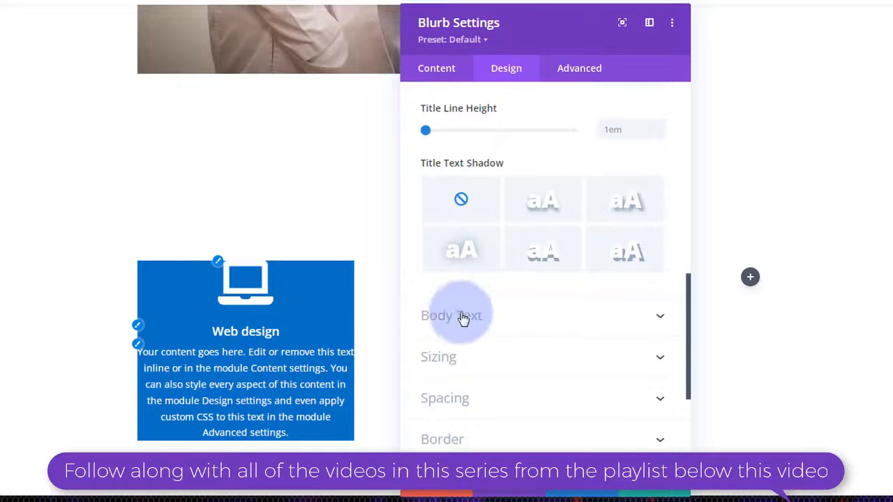
pyautogui.click(504, 321)
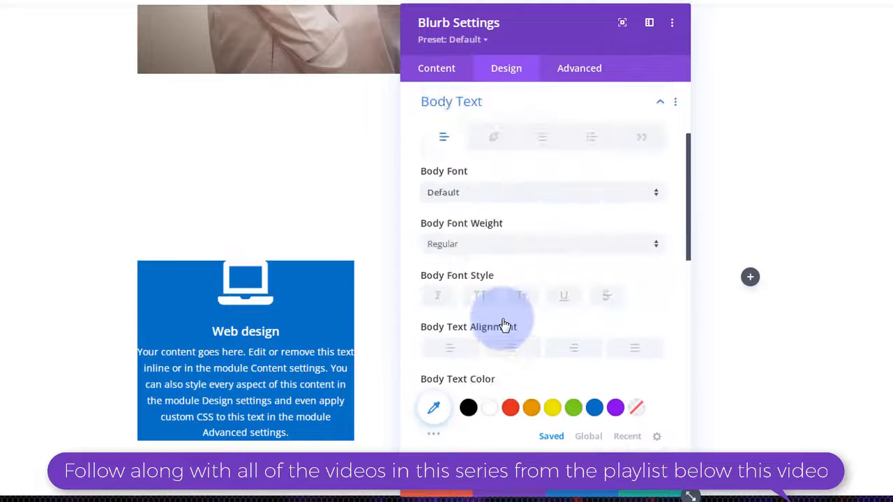
pyautogui.click(534, 202)
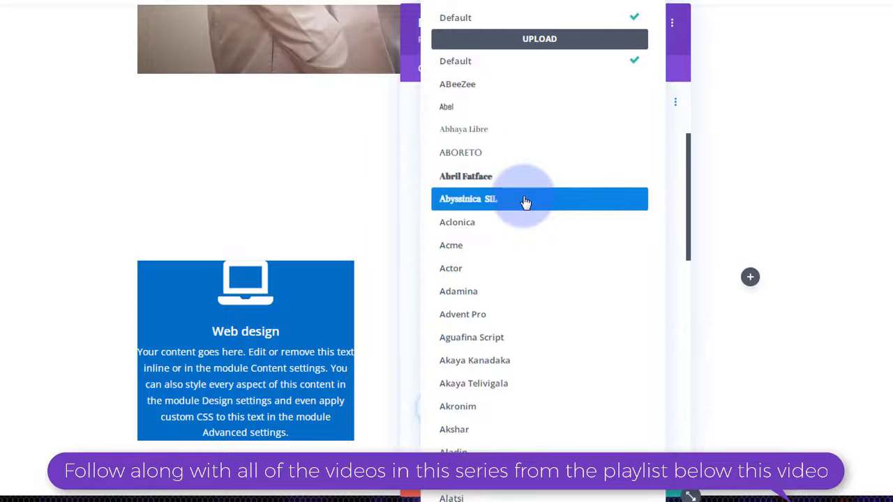
pyautogui.click(414, 132)
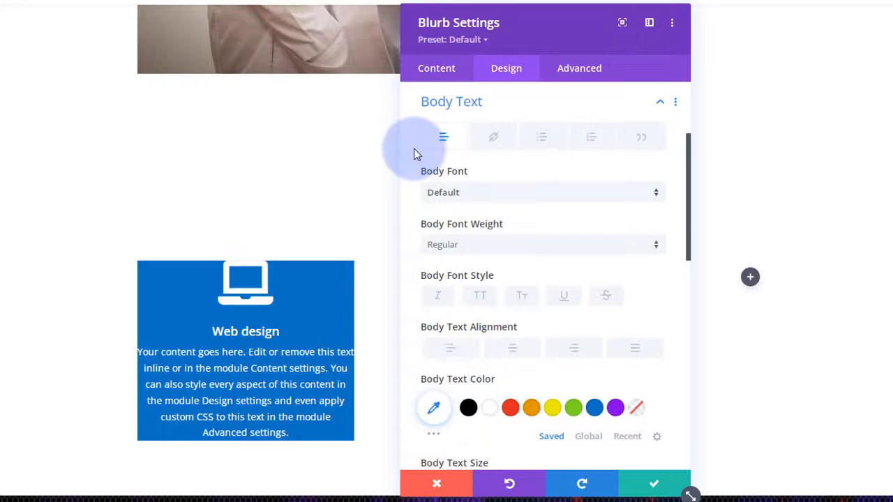
pyautogui.scroll(-3, 411, 182)
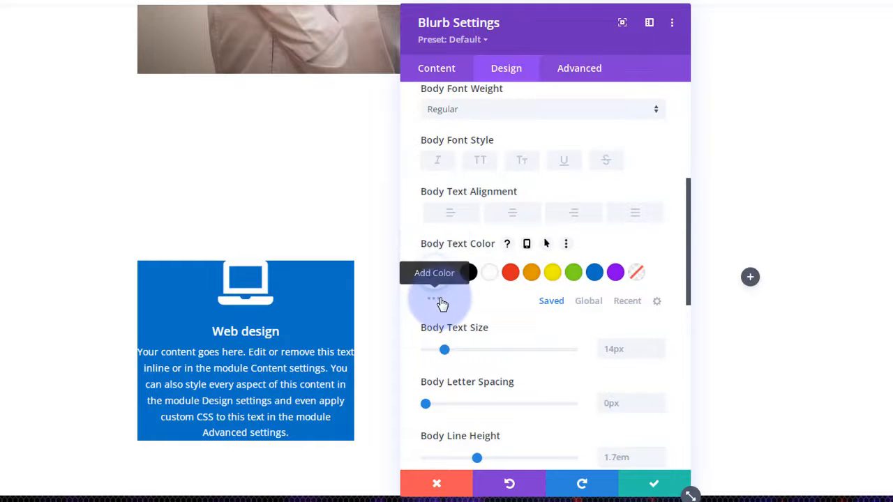
pyautogui.scroll(-7, 434, 305)
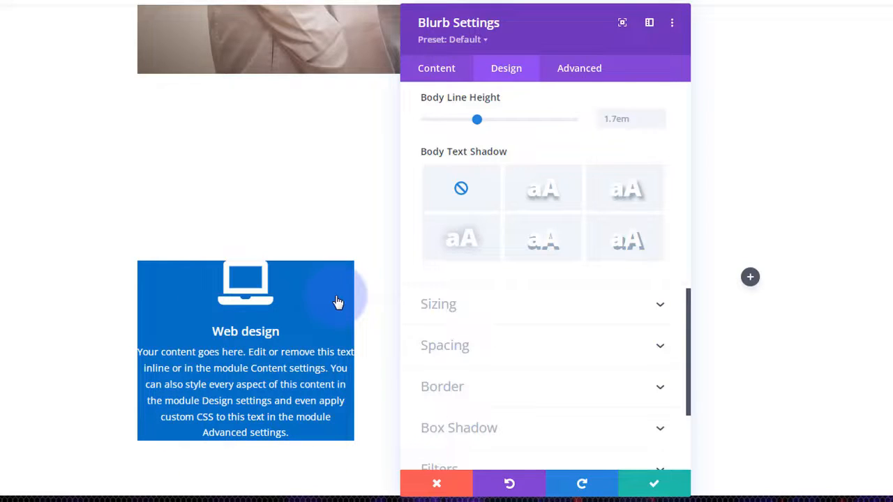
# - Set the blurb's Min Height to 350px on desktop, leaving tablet and phone at auto
pyautogui.click(535, 305)
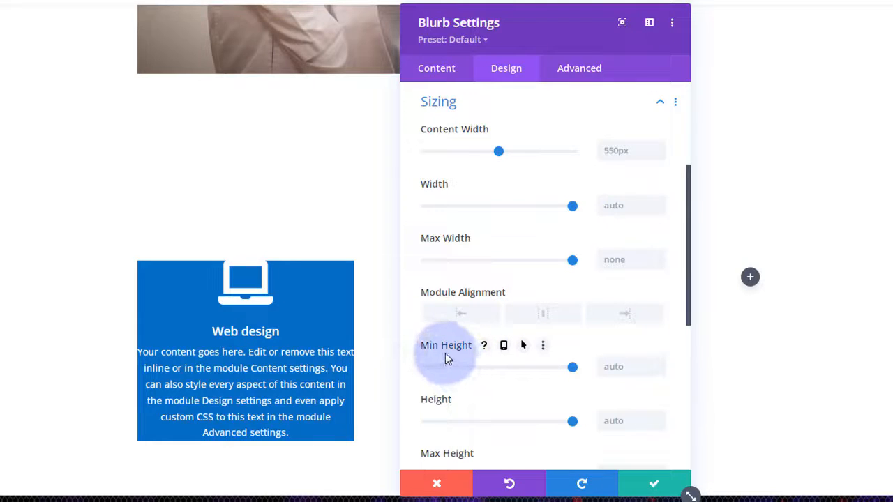
pyautogui.click(617, 365)
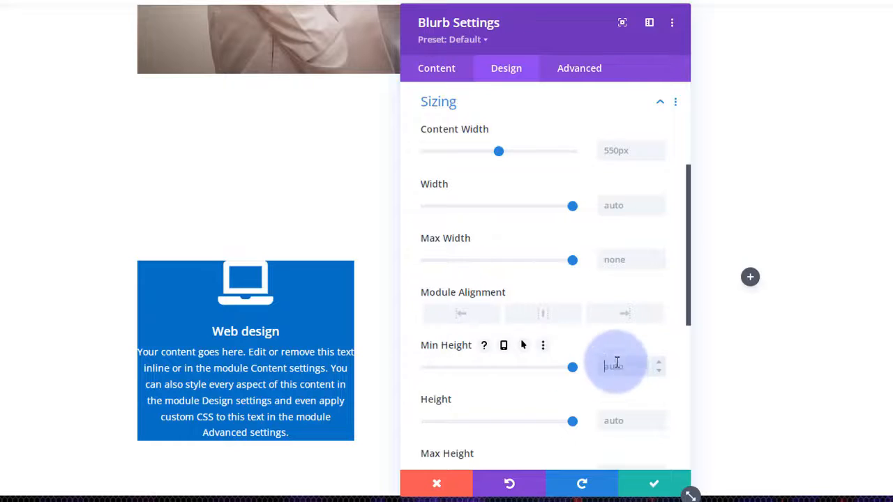
pyautogui.write('350px')
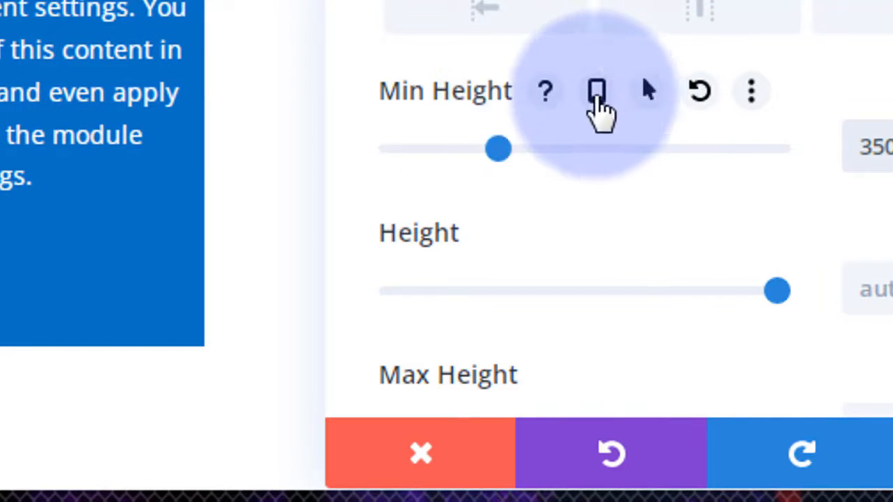
pyautogui.click(598, 97)
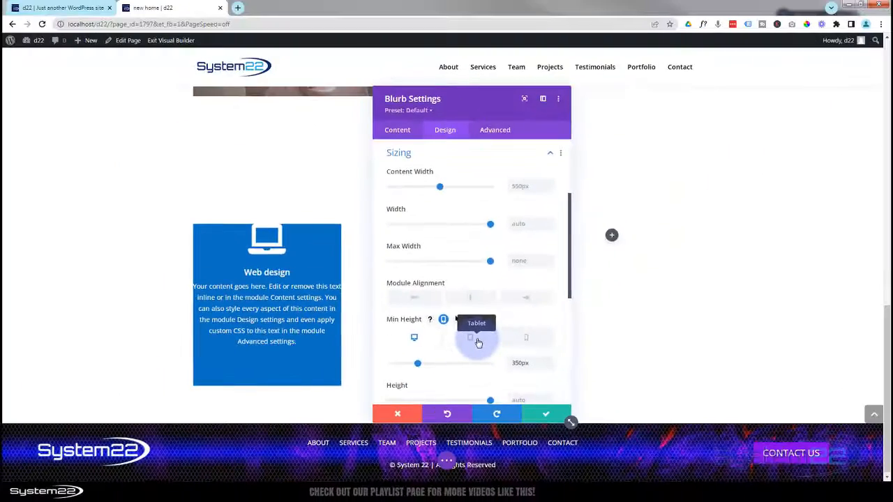
pyautogui.click(571, 294)
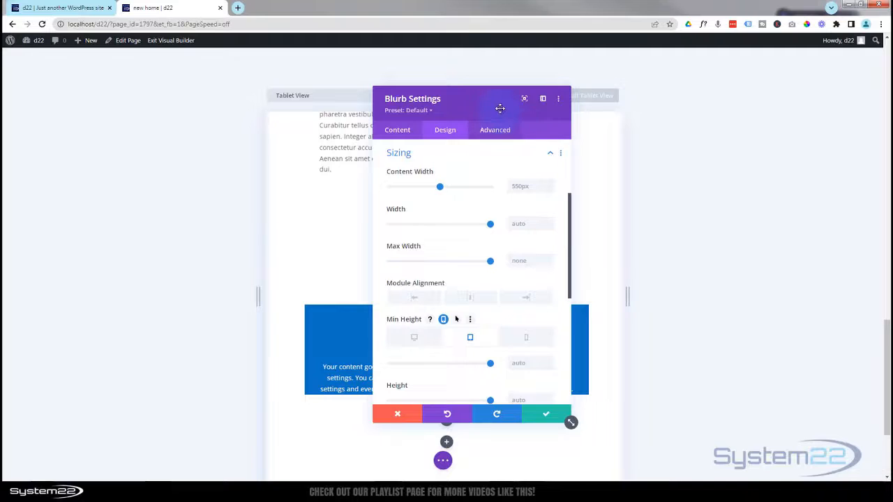
pyautogui.moveTo(500, 109); pyautogui.dragTo(731, 124)
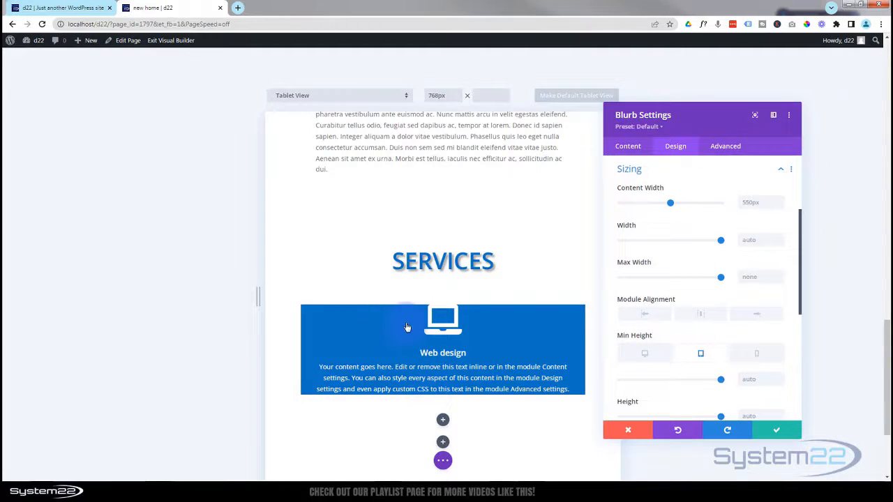
pyautogui.click(757, 357)
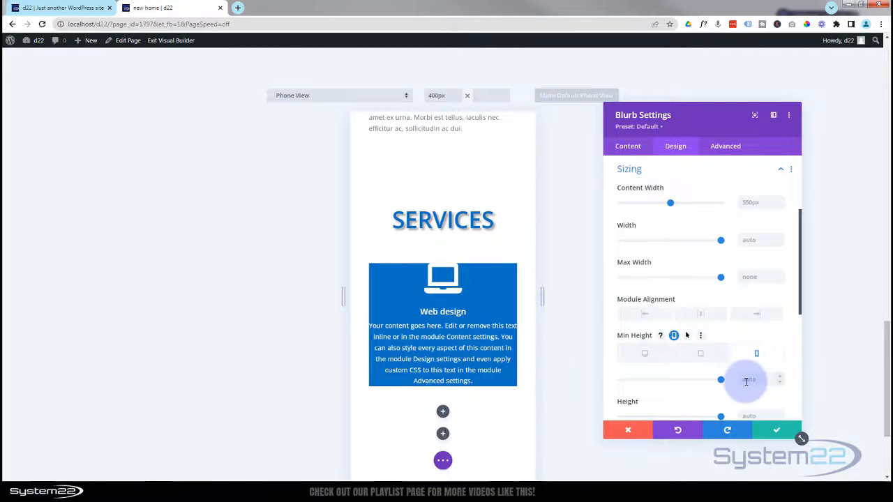
pyautogui.click(640, 356)
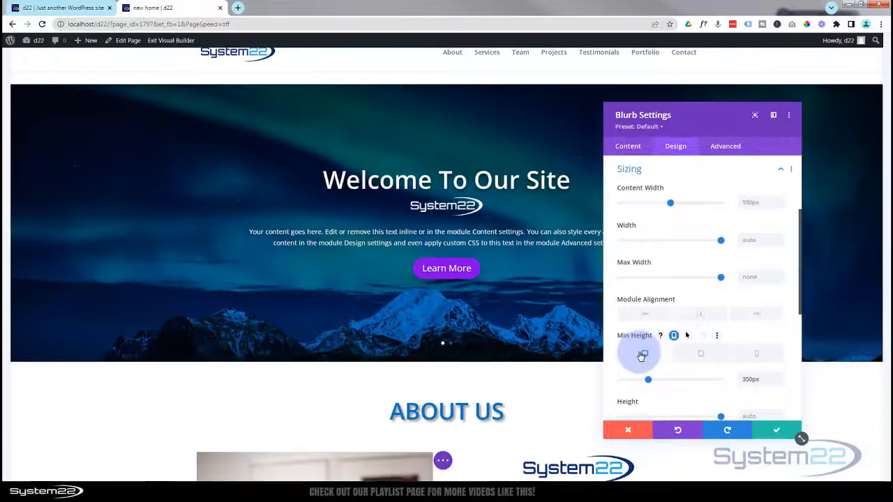
pyautogui.scroll(-10, 485, 373)
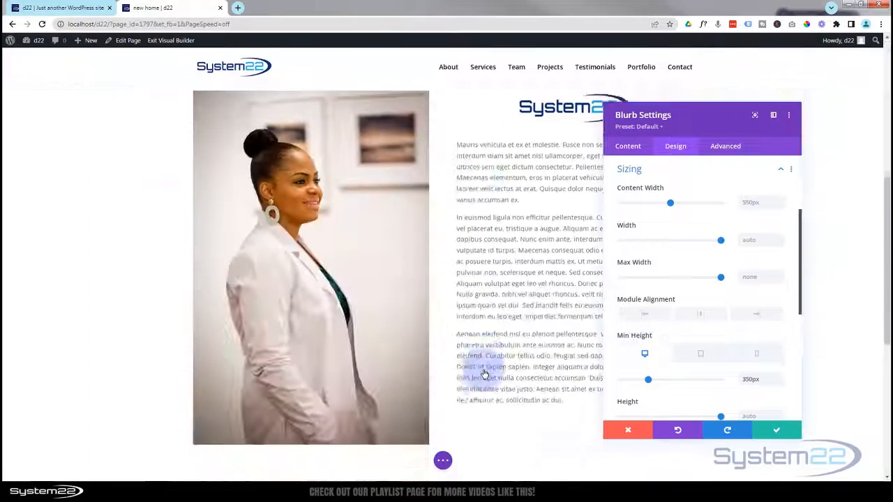
pyautogui.scroll(-1, 483, 369)
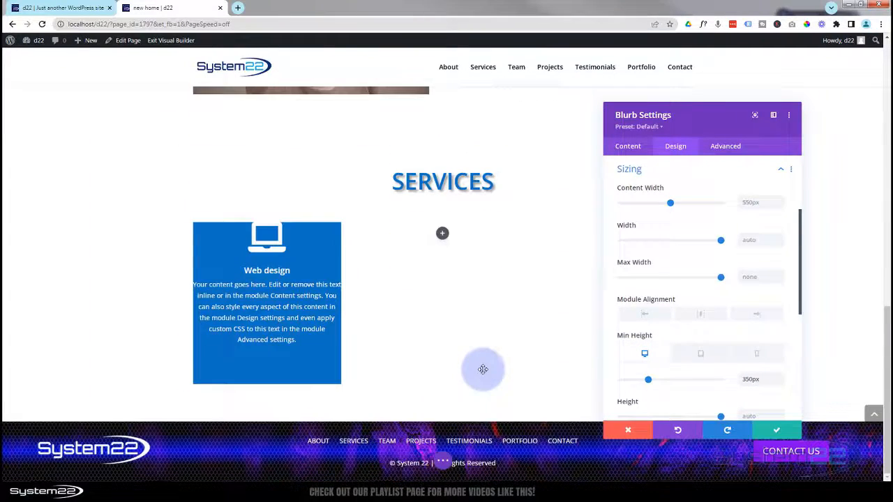
pyautogui.click(677, 175)
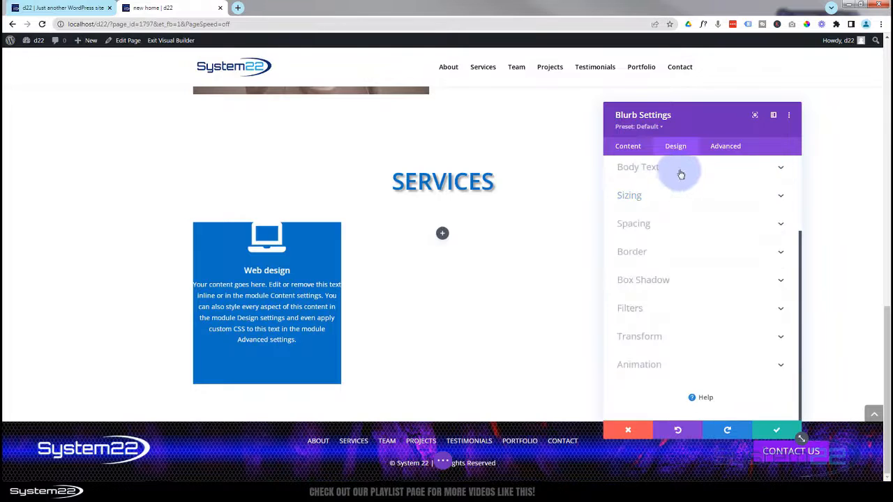
# - Give the Web design blurb 30px top padding and 20px left and right padding
pyautogui.moveTo(692, 122); pyautogui.dragTo(460, 108)
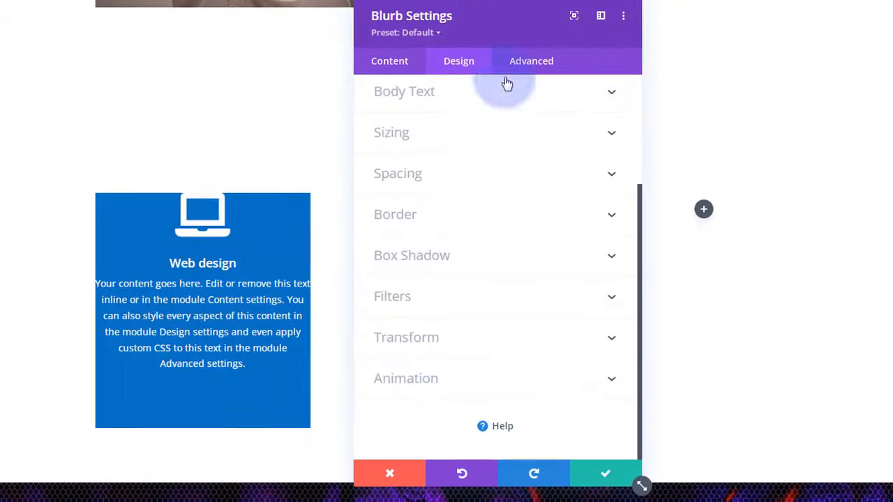
pyautogui.click(444, 182)
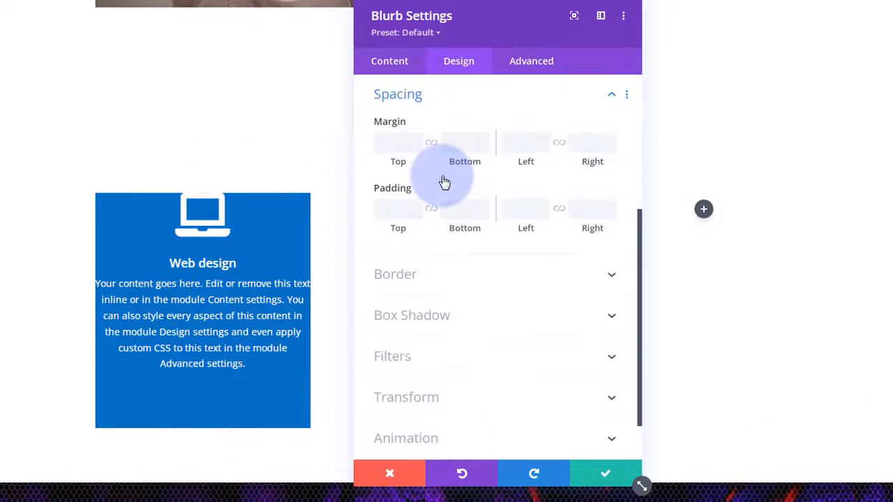
pyautogui.click(406, 209)
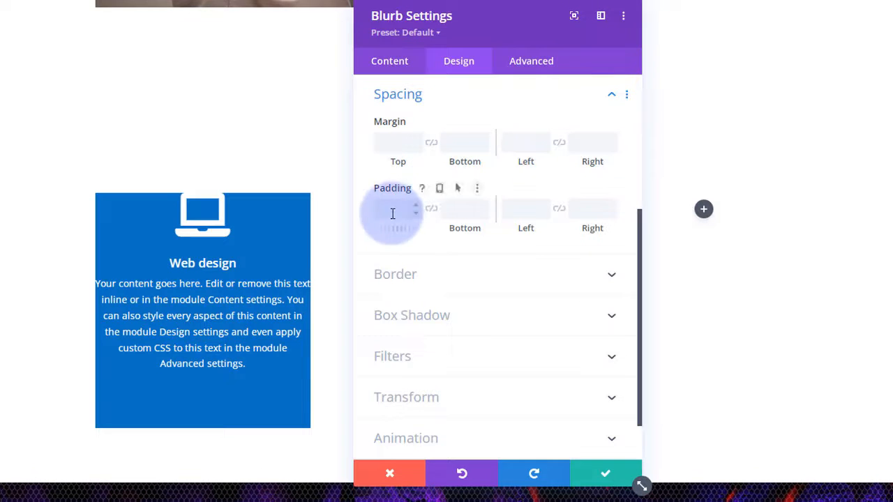
pyautogui.click(399, 140)
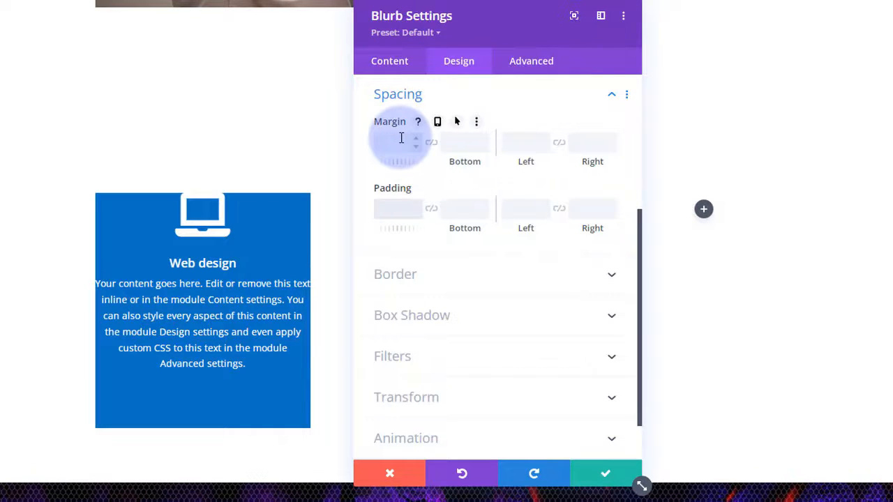
pyautogui.write('30px')
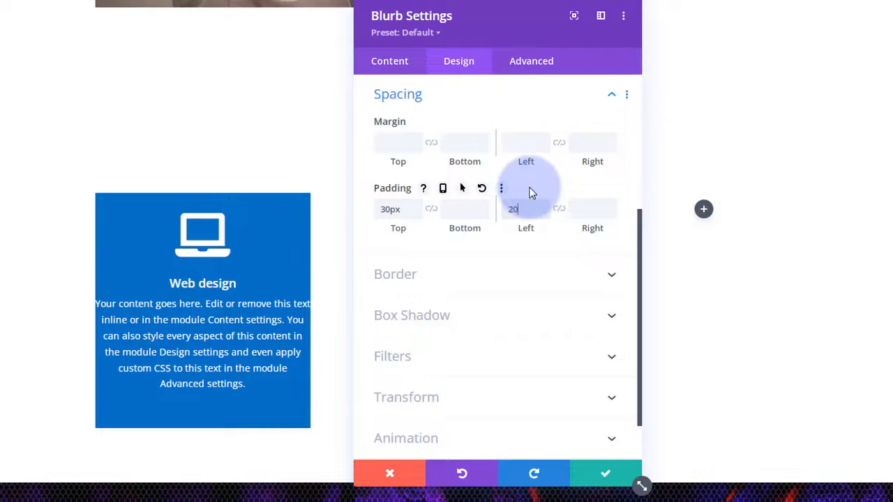
pyautogui.write('20px')
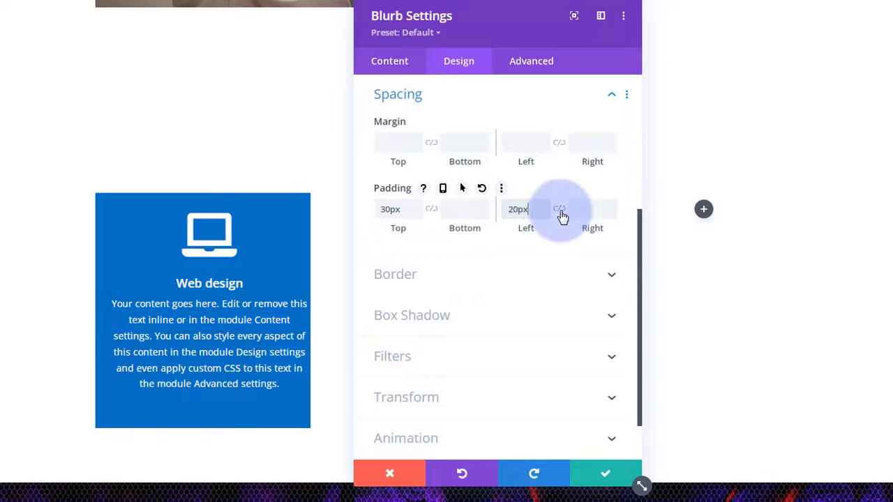
pyautogui.click(559, 210)
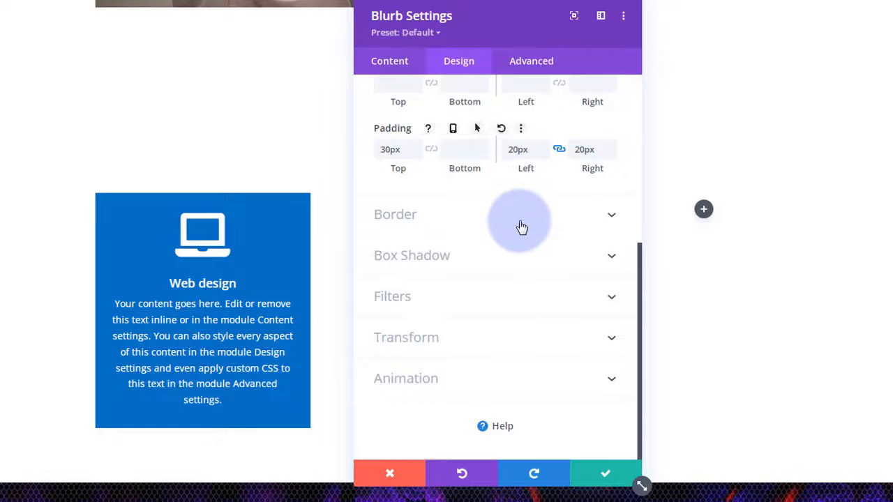
# - Link all four corner radii of the Web design card and set them to 10px
pyautogui.click(520, 223)
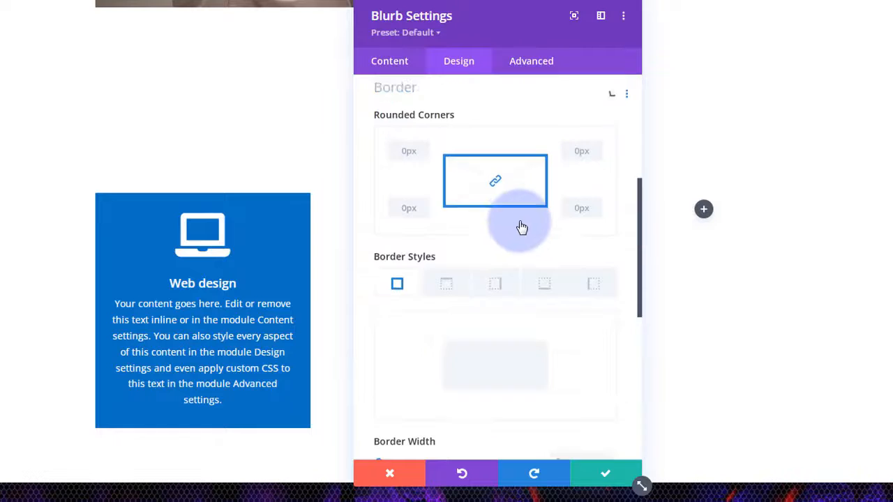
pyautogui.click(408, 157)
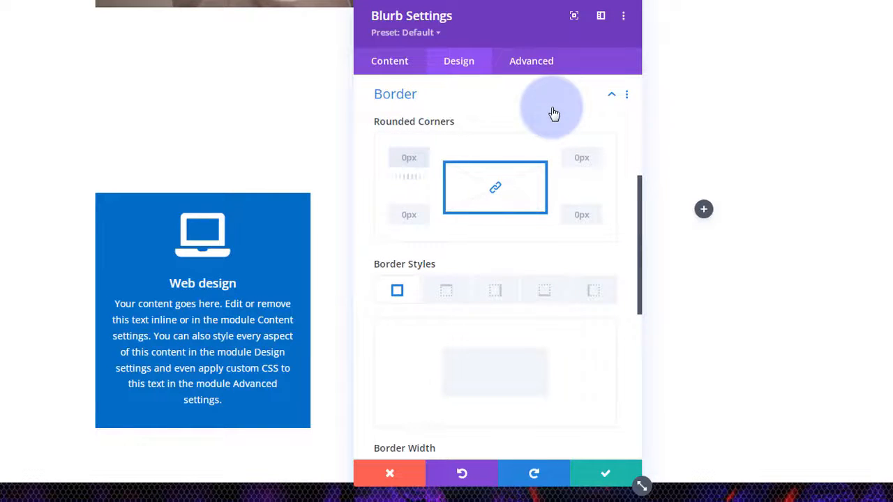
pyautogui.write('10px')
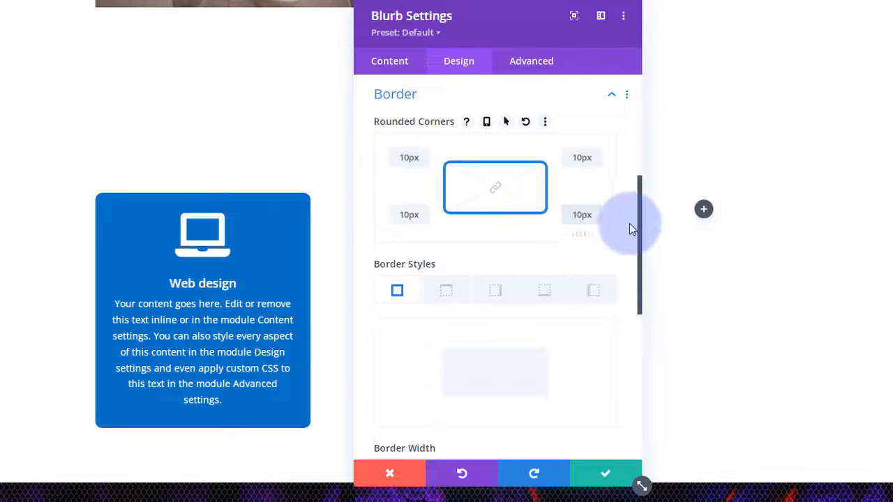
pyautogui.moveTo(572, 215); pyautogui.dragTo(578, 215)
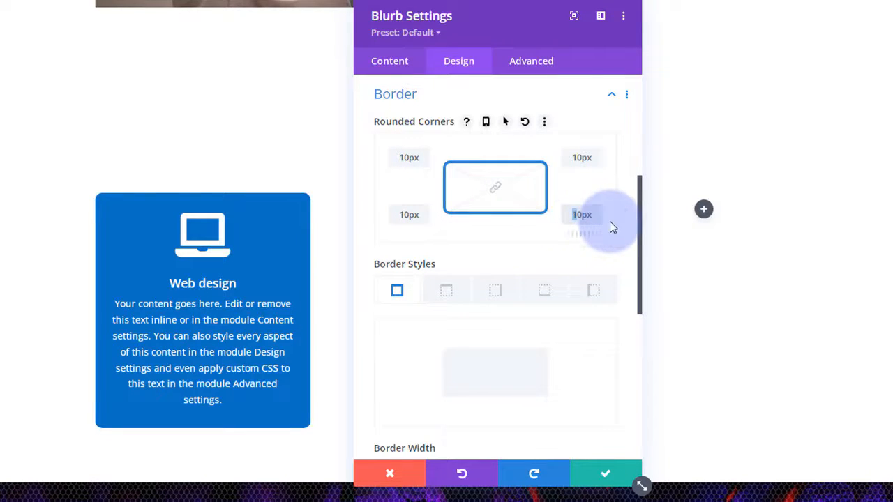
pyautogui.write('5')
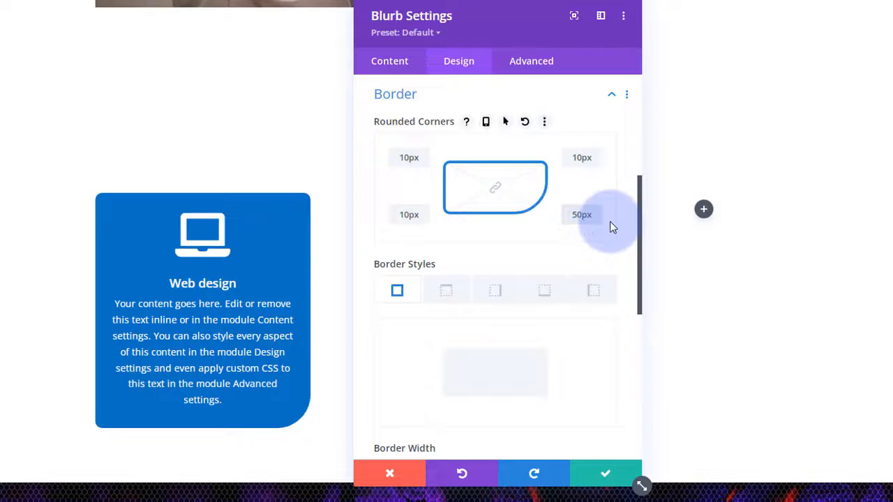
pyautogui.moveTo(403, 158); pyautogui.dragTo(395, 161)
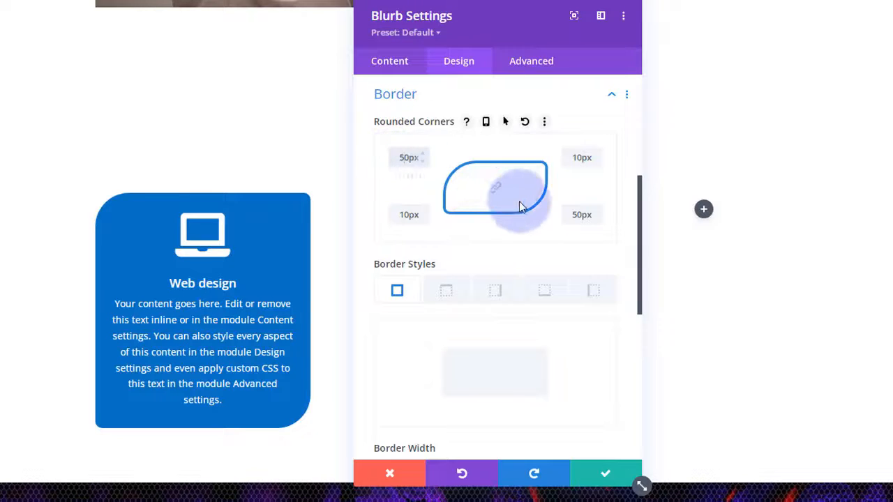
pyautogui.click(496, 192)
pyautogui.moveTo(392, 155); pyautogui.dragTo(412, 159)
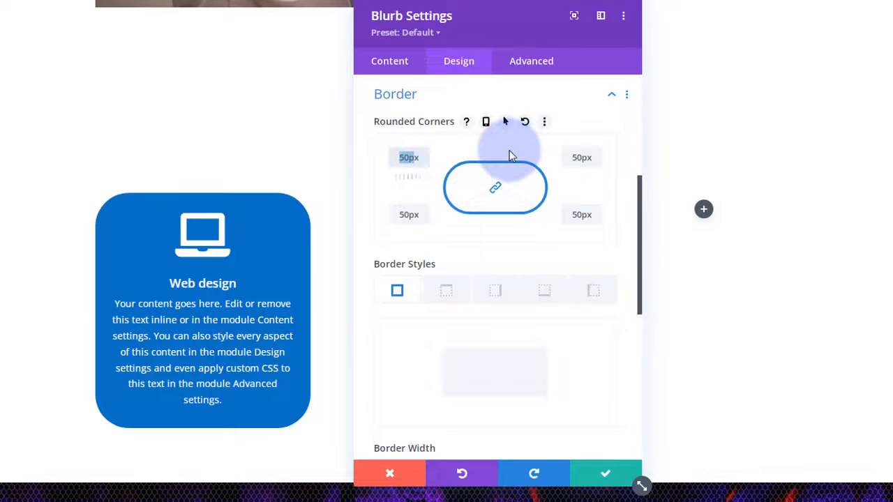
pyautogui.write('10p')
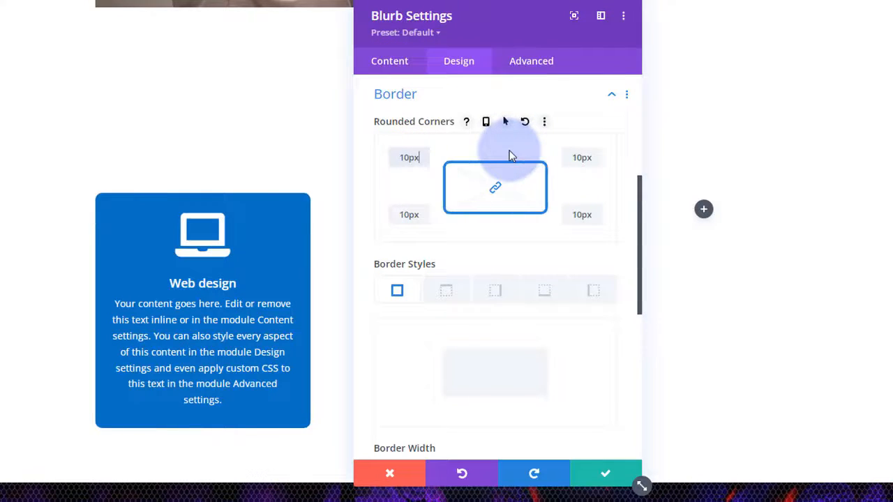
# - Confirm the card's border style stays Solid
pyautogui.scroll(-2, 489, 175)
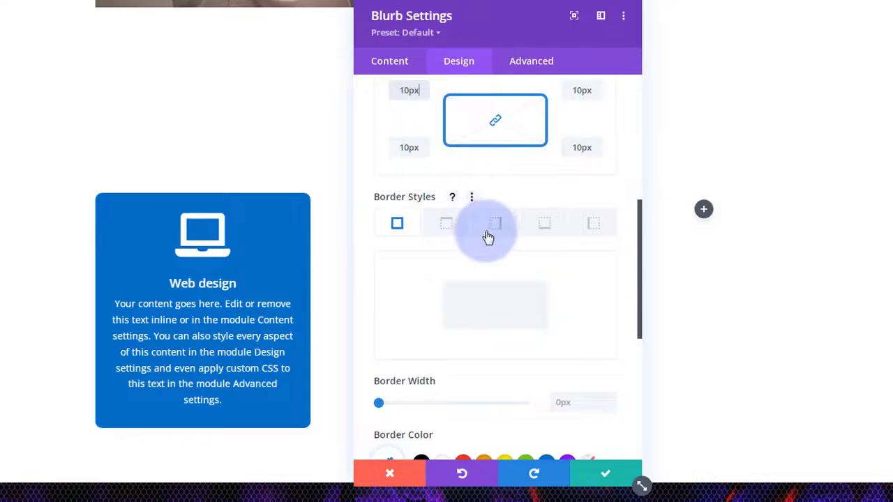
pyautogui.scroll(-6, 489, 233)
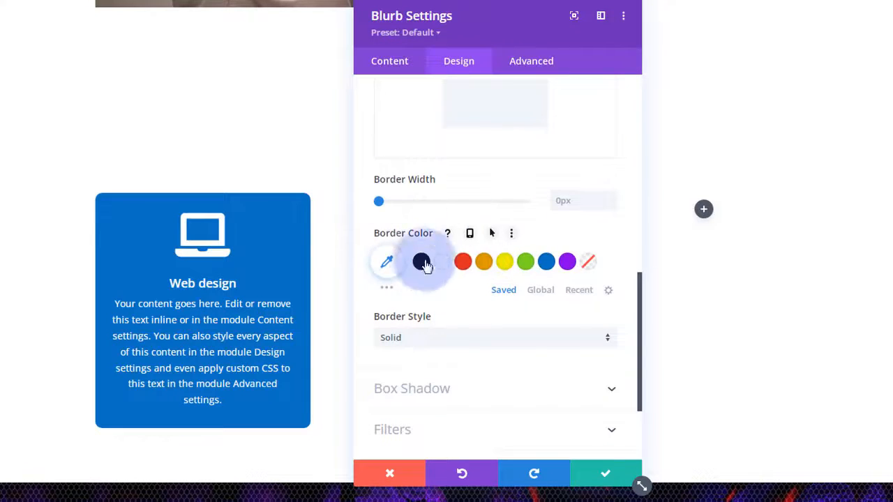
pyautogui.scroll(6, 459, 214)
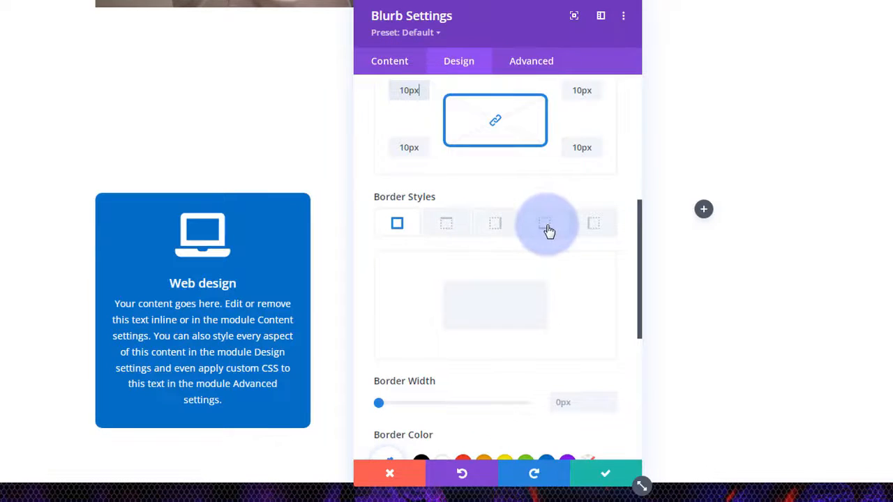
pyautogui.scroll(-4, 551, 284)
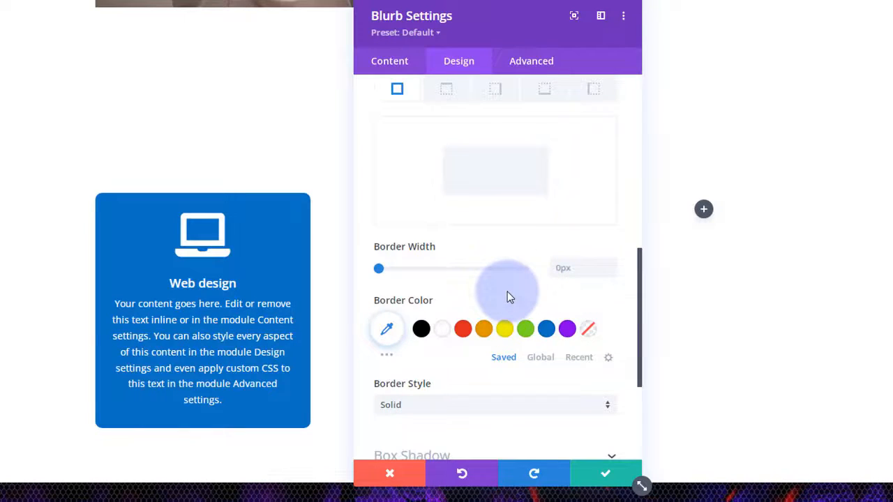
pyautogui.scroll(-2, 507, 292)
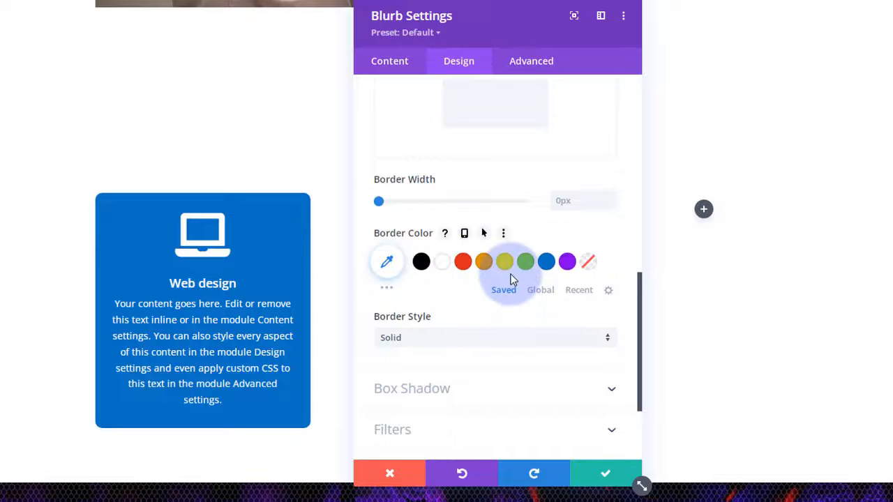
pyautogui.scroll(-2, 511, 279)
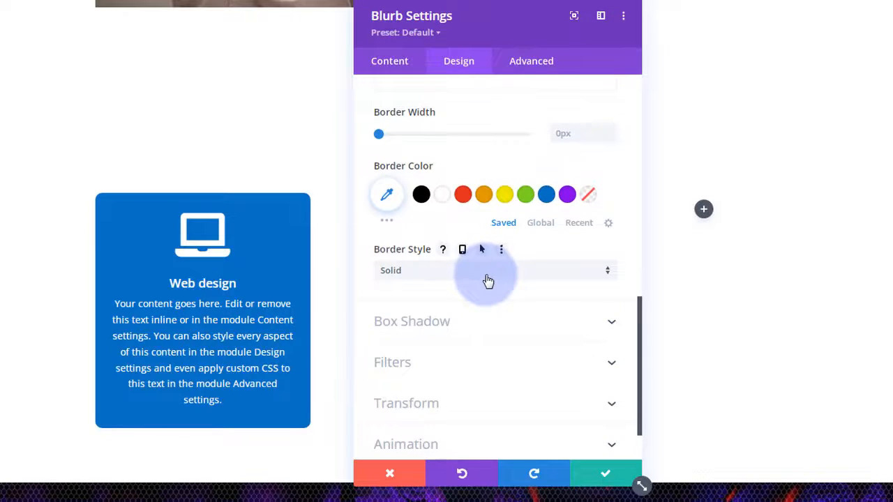
pyautogui.click(487, 278)
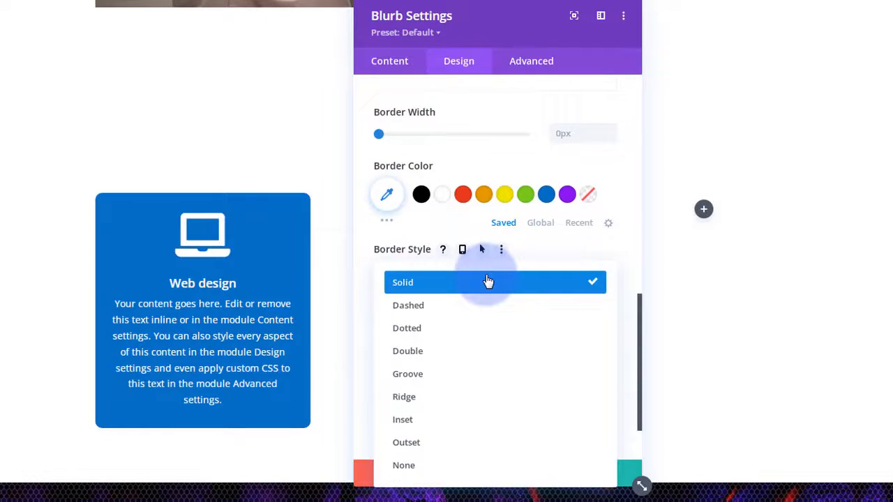
pyautogui.click(374, 245)
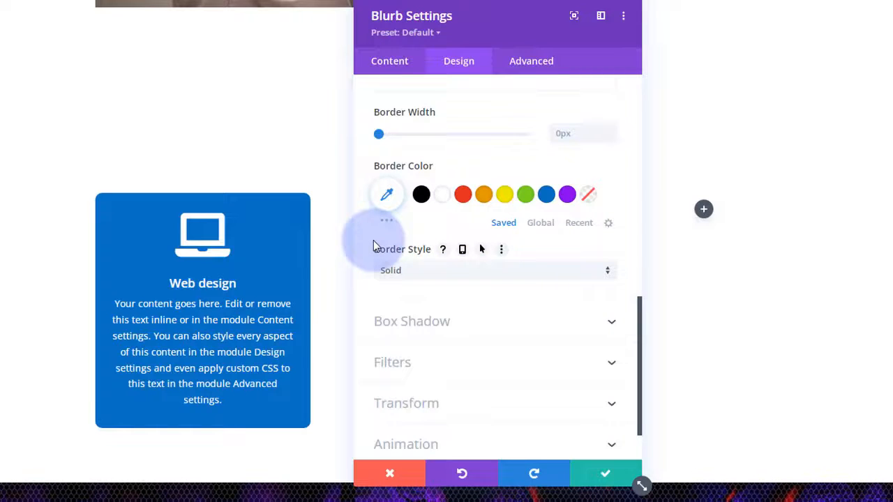
pyautogui.scroll(-2, 373, 245)
# - Apply a box shadow preset with 12px vertical offset and 18px blur to the card
pyautogui.click(500, 267)
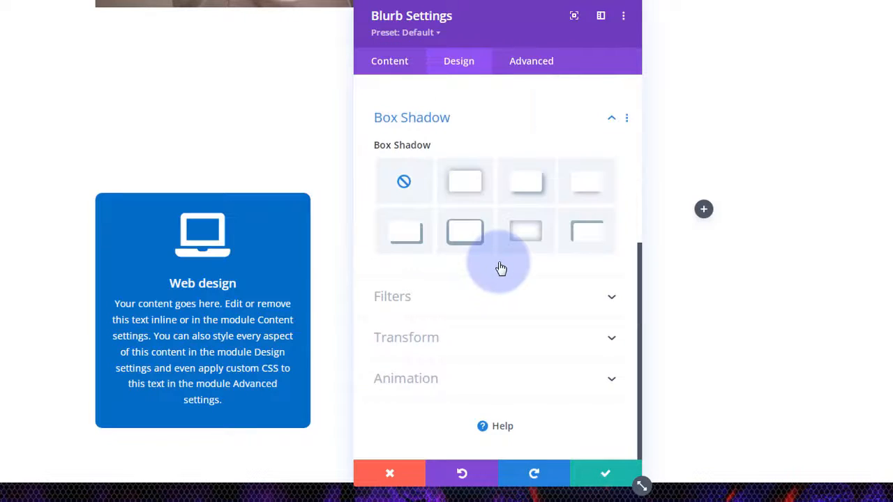
pyautogui.click(583, 193)
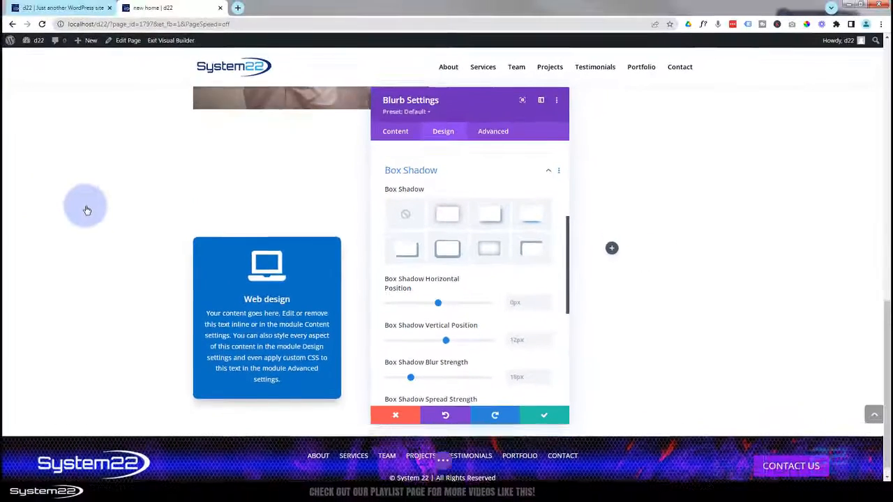
pyautogui.scroll(3, 87, 210)
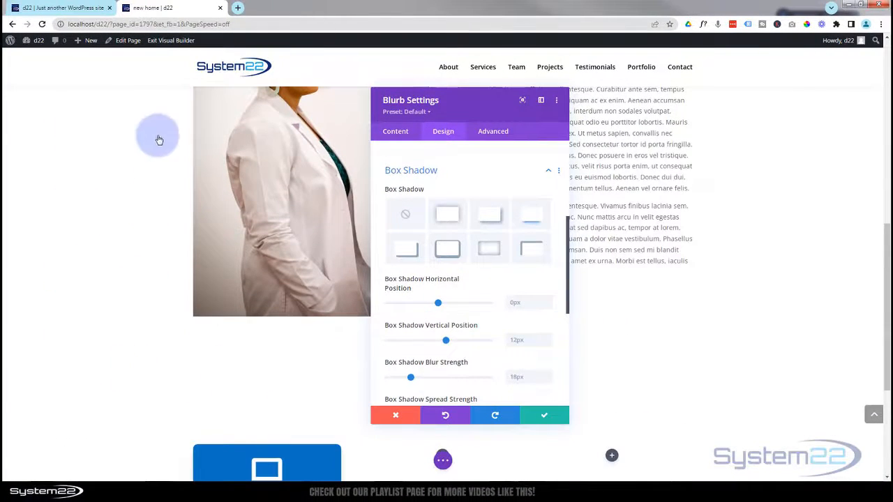
pyautogui.scroll(-3, 120, 339)
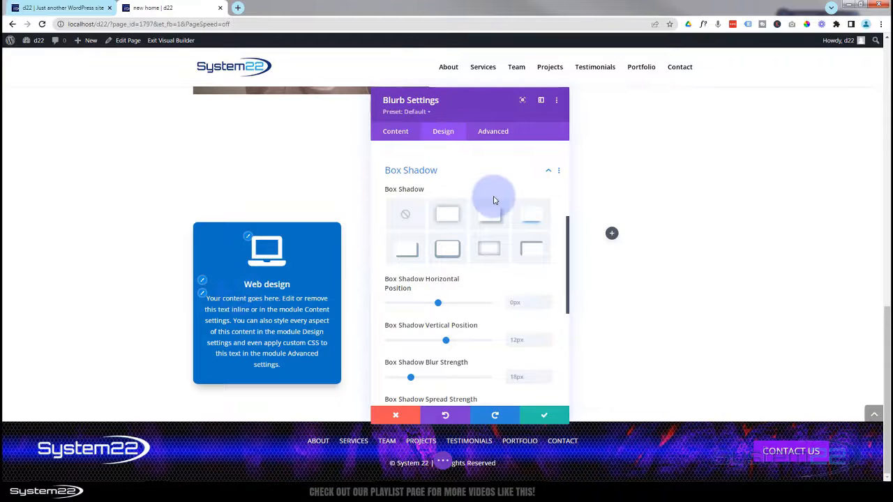
pyautogui.scroll(3, 461, 223)
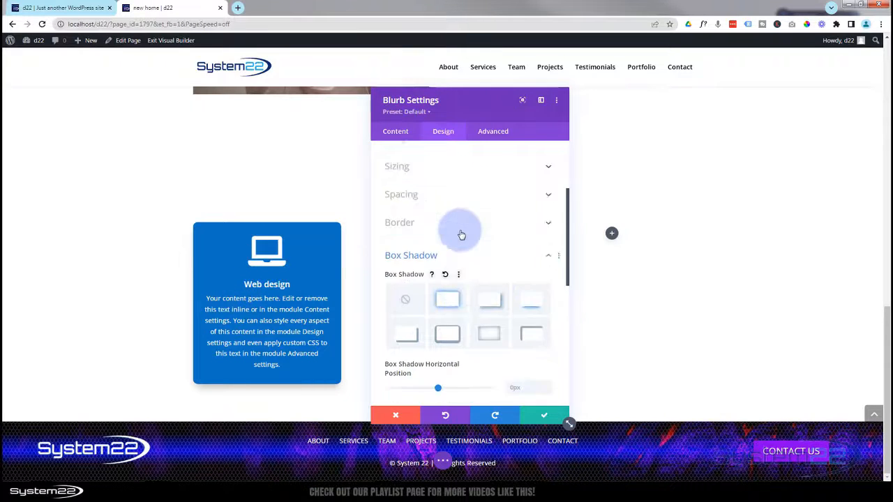
# - Enable per-device margin settings and preview the card's tablet and phone margins
pyautogui.click(458, 206)
pyautogui.moveTo(424, 174)
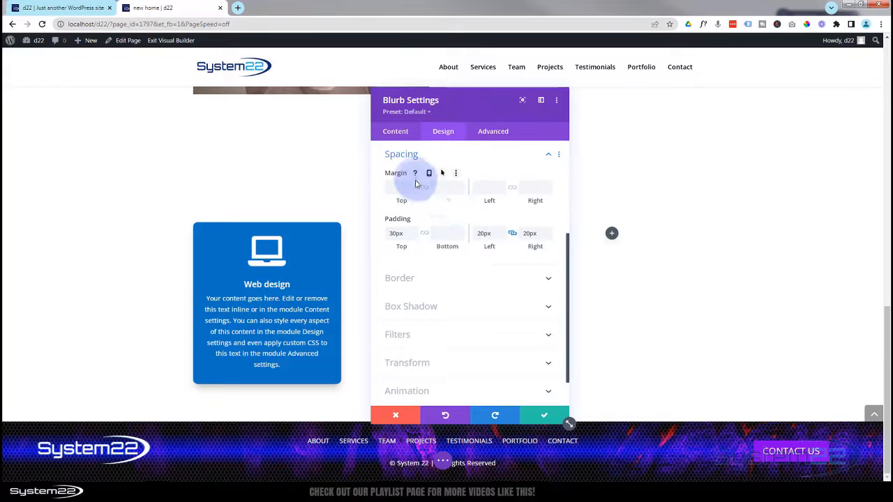
pyautogui.click(430, 174)
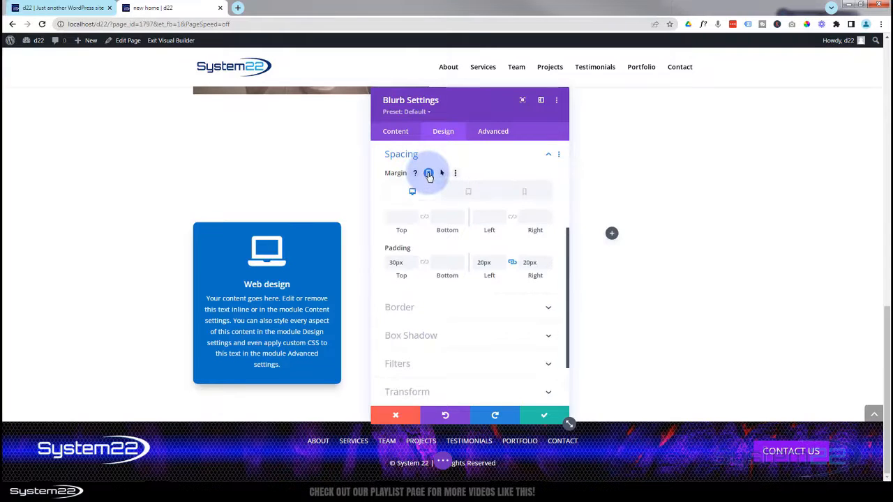
pyautogui.click(466, 194)
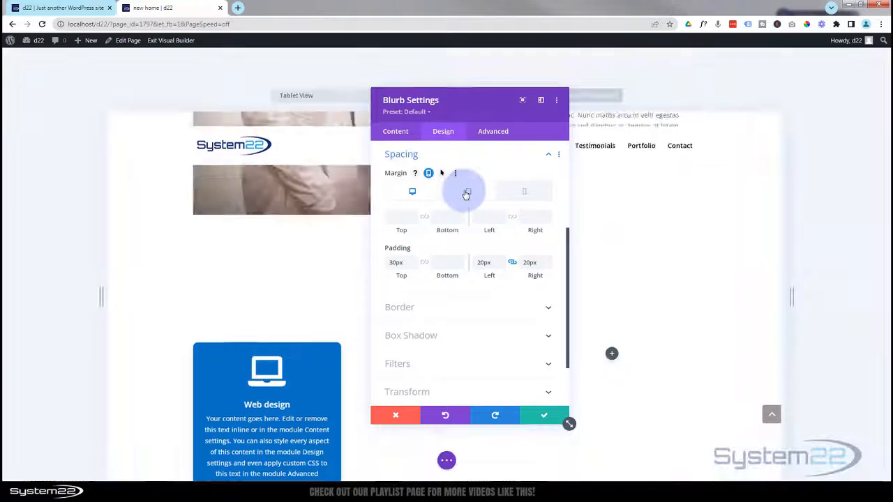
pyautogui.moveTo(465, 113); pyautogui.dragTo(677, 104)
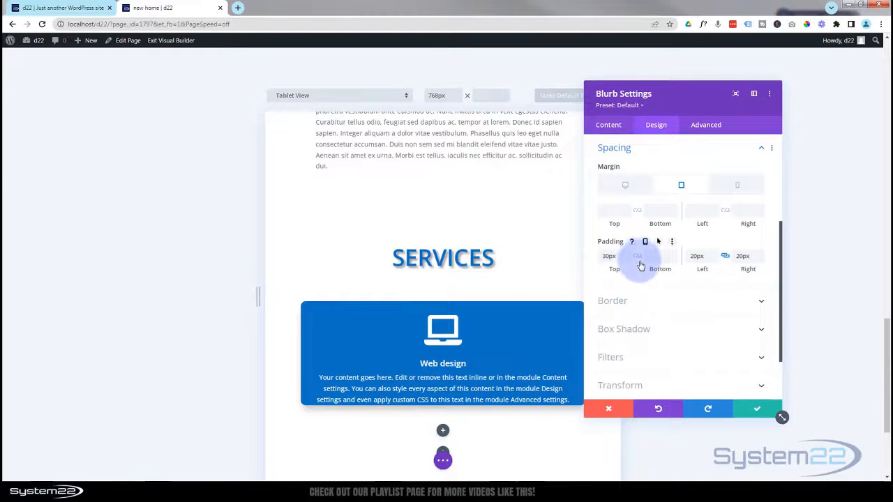
pyautogui.click(737, 186)
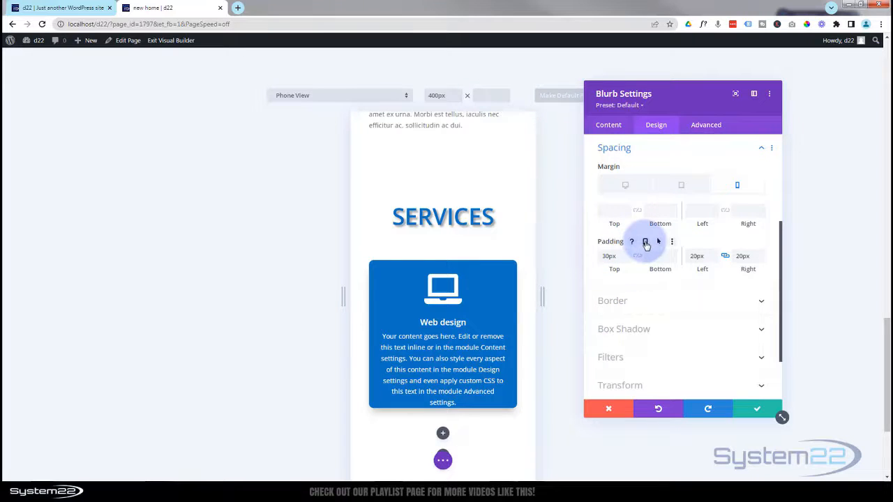
# - Enable per-device padding and check the 30px top/bottom padding on desktop, tablet and phone
pyautogui.click(646, 243)
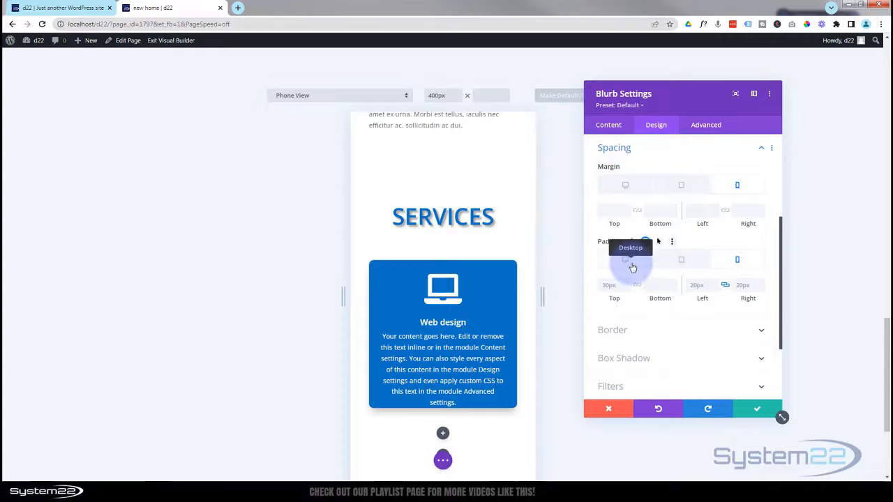
pyautogui.click(631, 265)
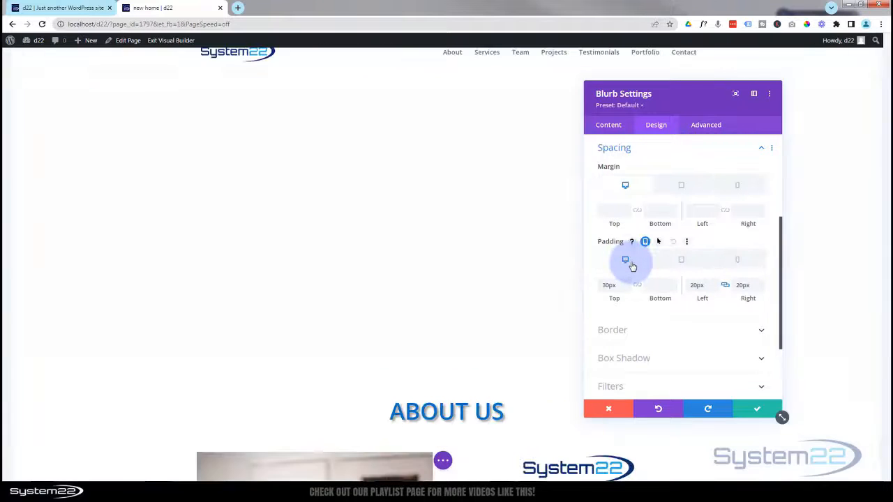
pyautogui.scroll(-10, 466, 359)
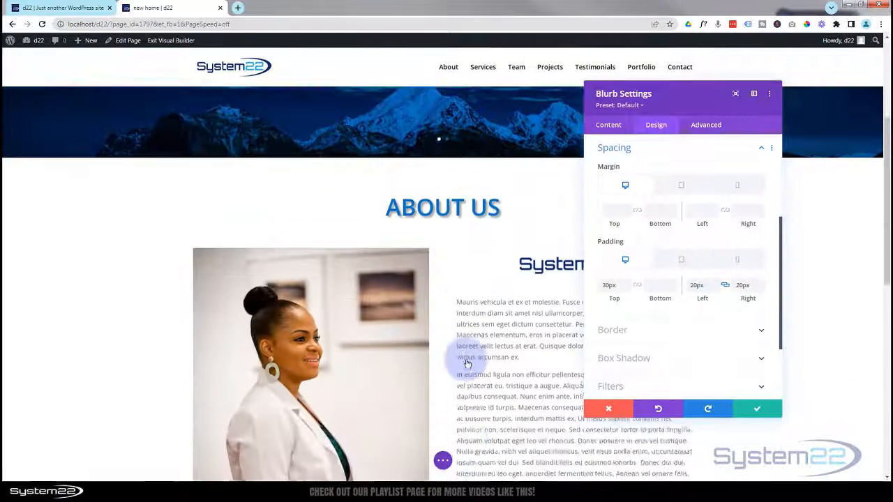
pyautogui.scroll(-2, 468, 360)
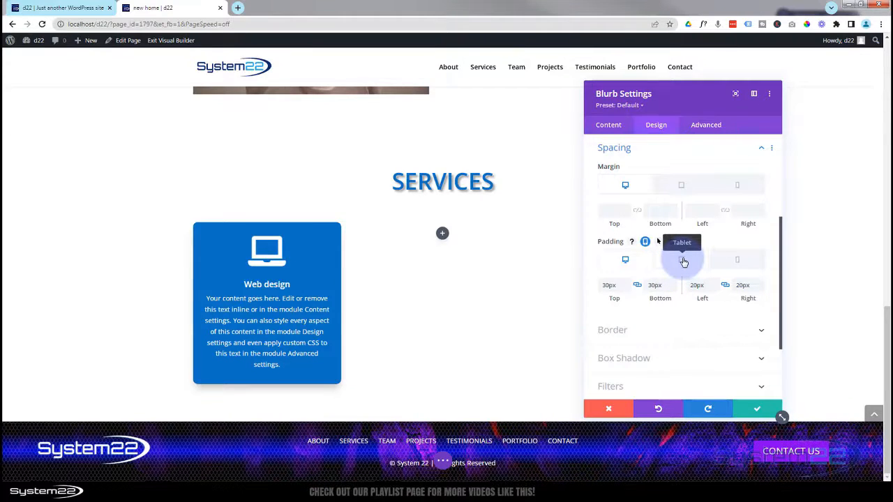
pyautogui.click(682, 260)
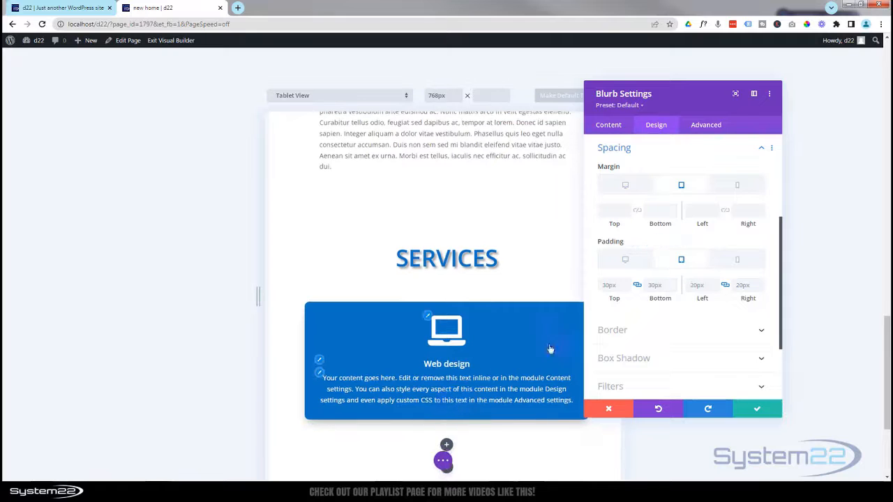
pyautogui.click(735, 264)
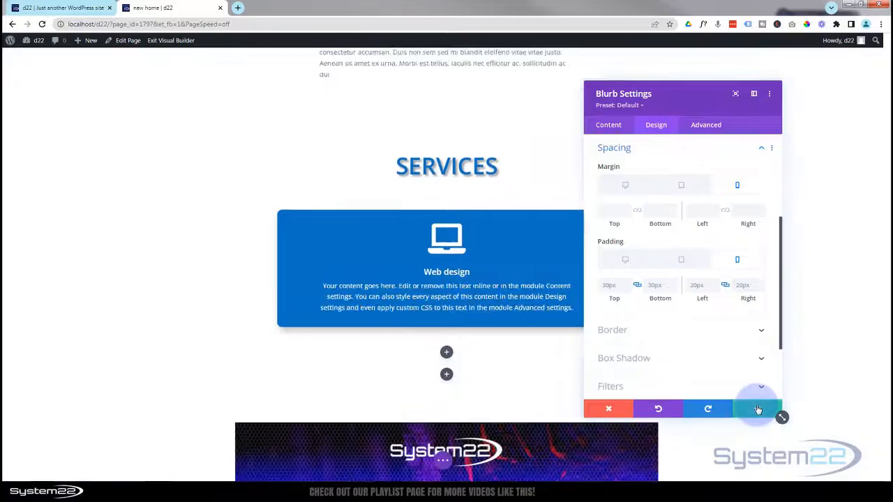
pyautogui.scroll(-10, 462, 362)
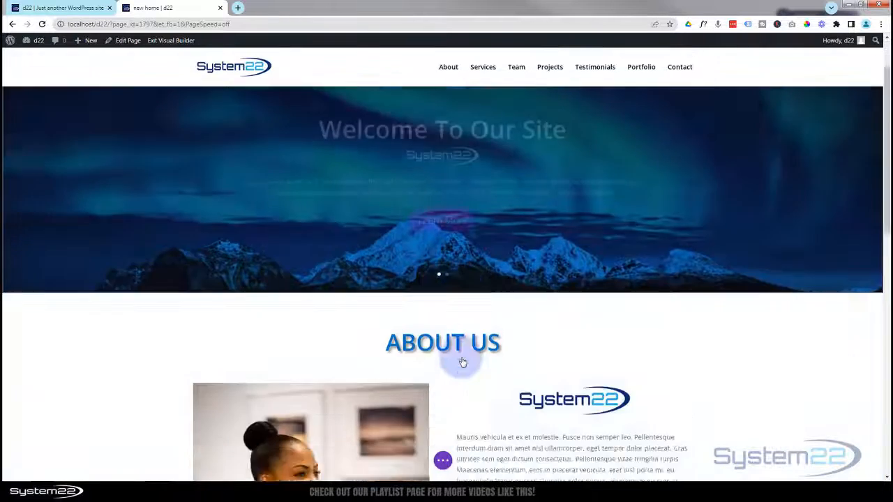
# - Duplicate the Web design card twice, placing the copies in the second and third columns
pyautogui.scroll(-2, 462, 362)
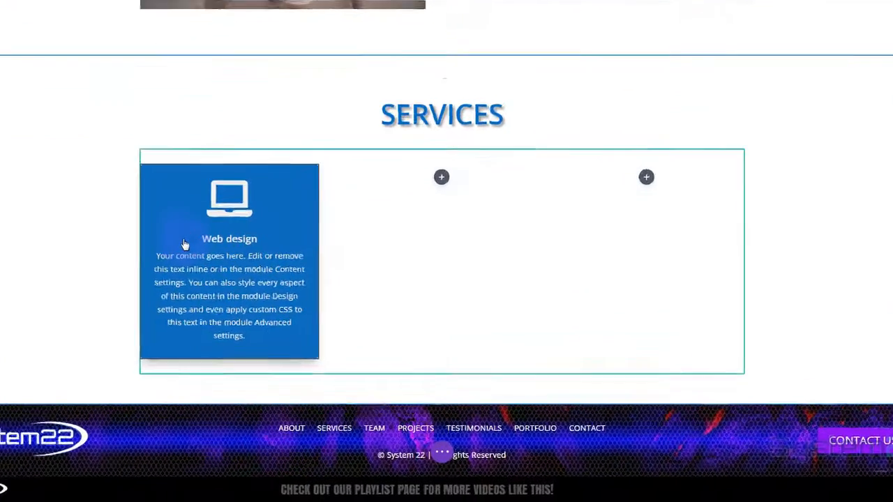
pyautogui.moveTo(124, 185)
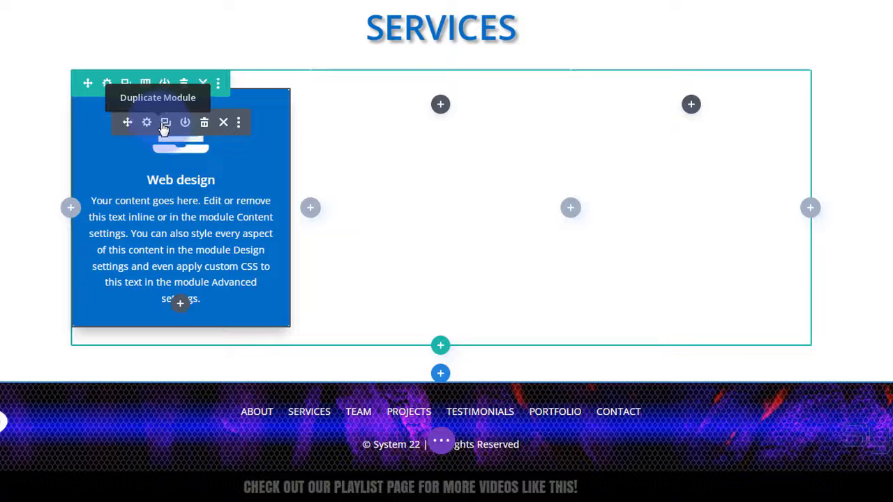
pyautogui.click(166, 124)
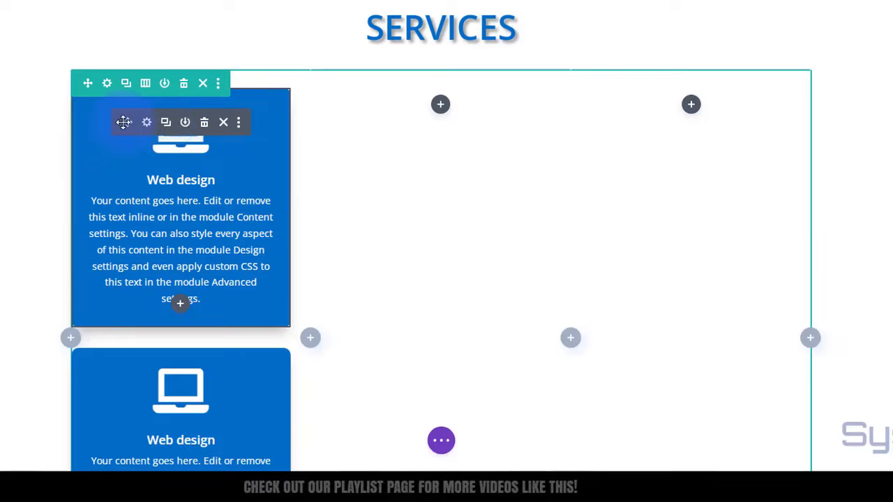
pyautogui.moveTo(126, 122); pyautogui.dragTo(405, 118)
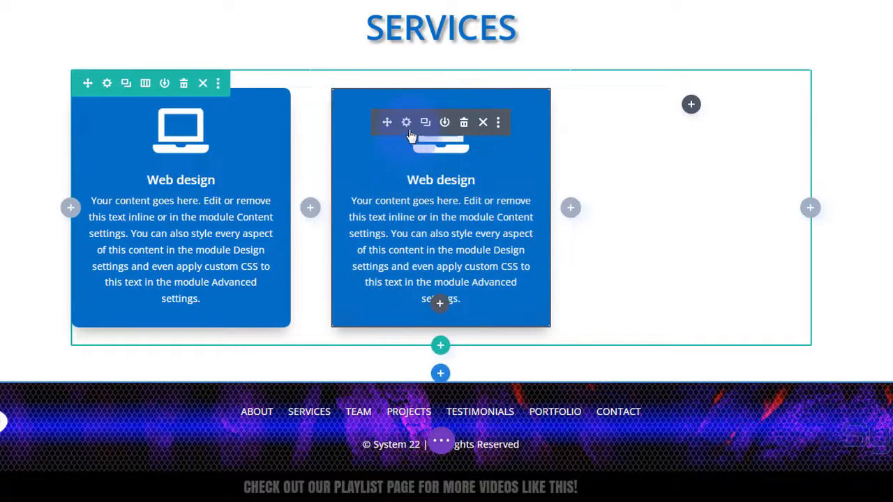
pyautogui.click(425, 124)
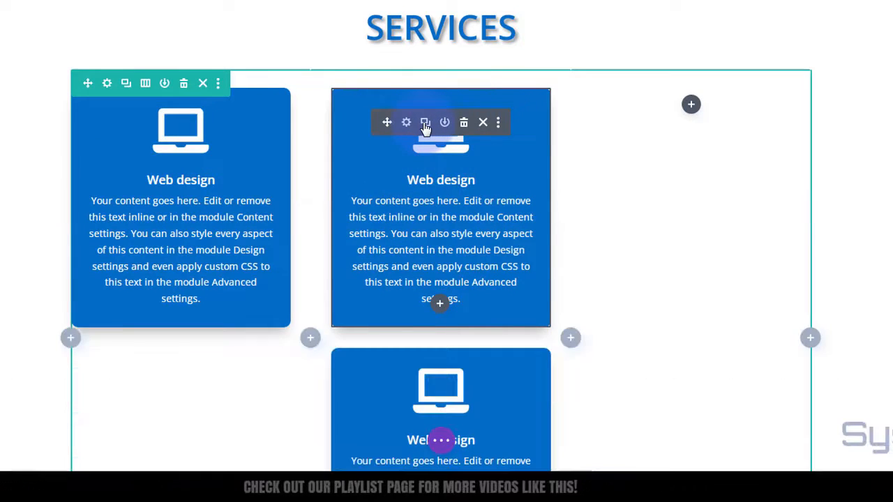
pyautogui.moveTo(387, 123); pyautogui.dragTo(682, 121)
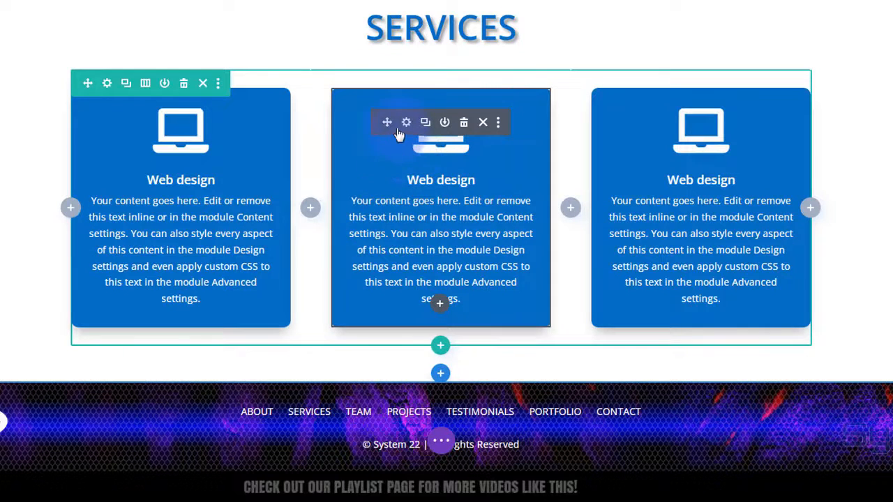
pyautogui.click(406, 123)
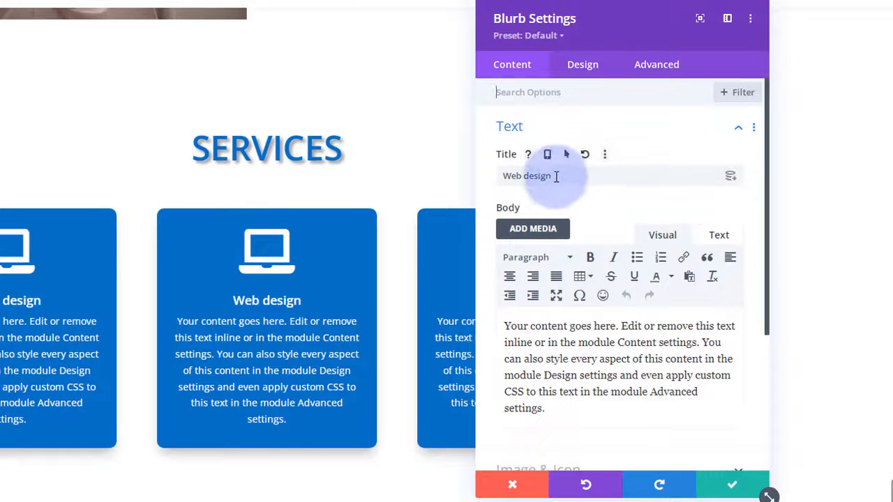
# - Retitle the middle card 'Content Writing' and cut its body to the first sentence
pyautogui.doubleClick(558, 176)
pyautogui.moveTo(489, 185); pyautogui.dragTo(487, 185)
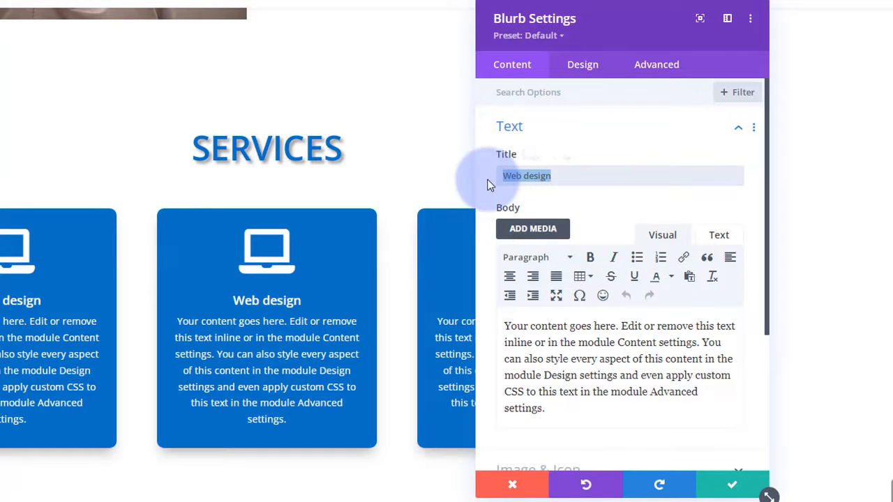
pyautogui.write('Content Writing')
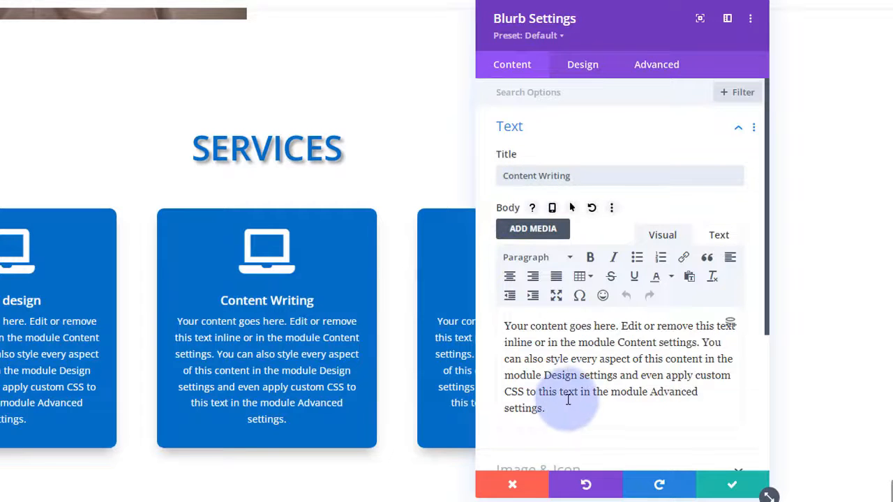
pyautogui.click(702, 343)
pyautogui.keyDown('shift'); pyautogui.click(717, 409); pyautogui.keyUp('shift')
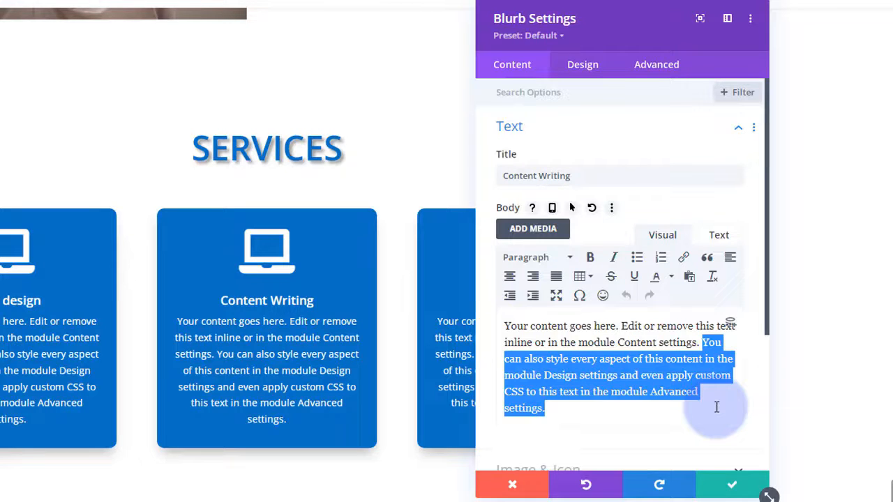
pyautogui.press('BackSpace')
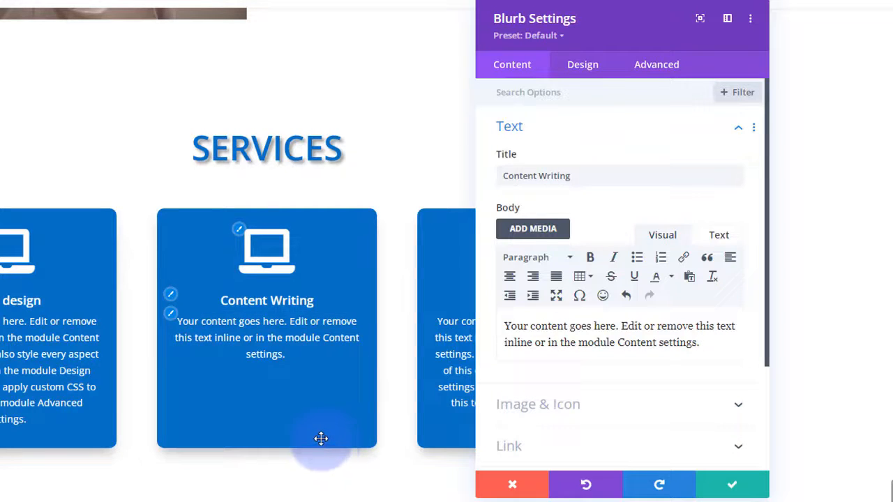
# - Give the card the pencil icon found by searching 'pen', and save it
pyautogui.click(638, 411)
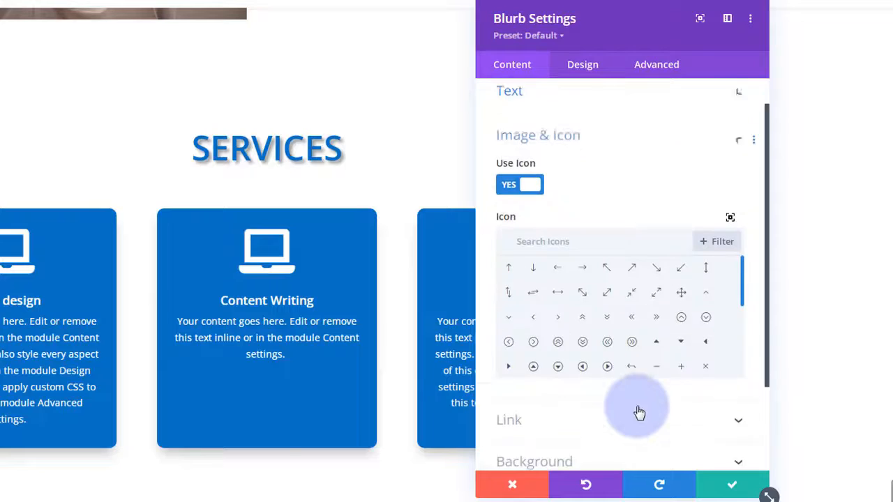
pyautogui.click(547, 204)
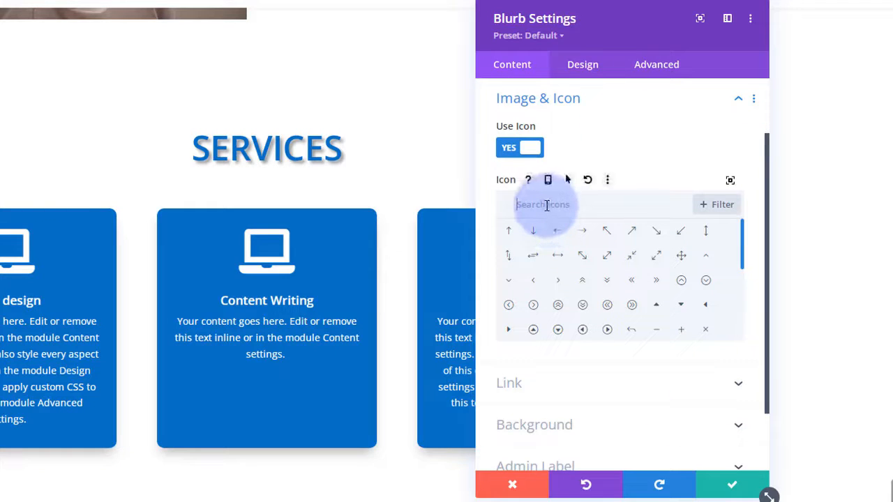
pyautogui.write('pen')
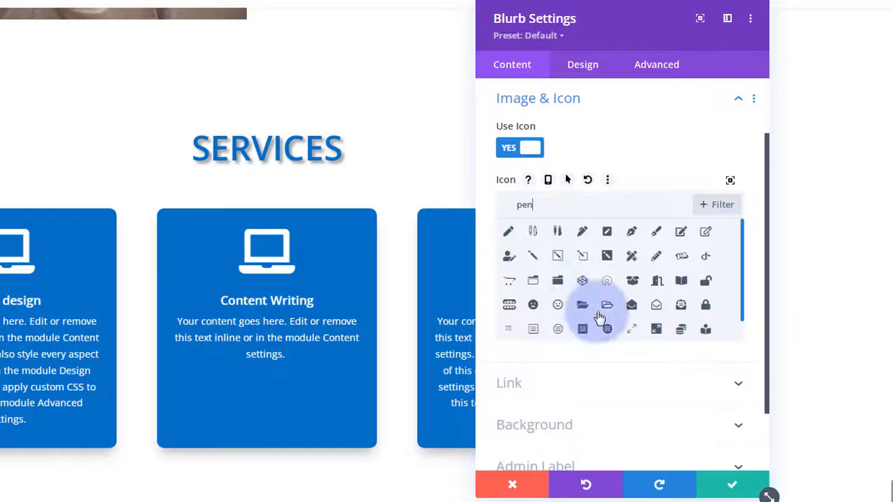
pyautogui.click(563, 261)
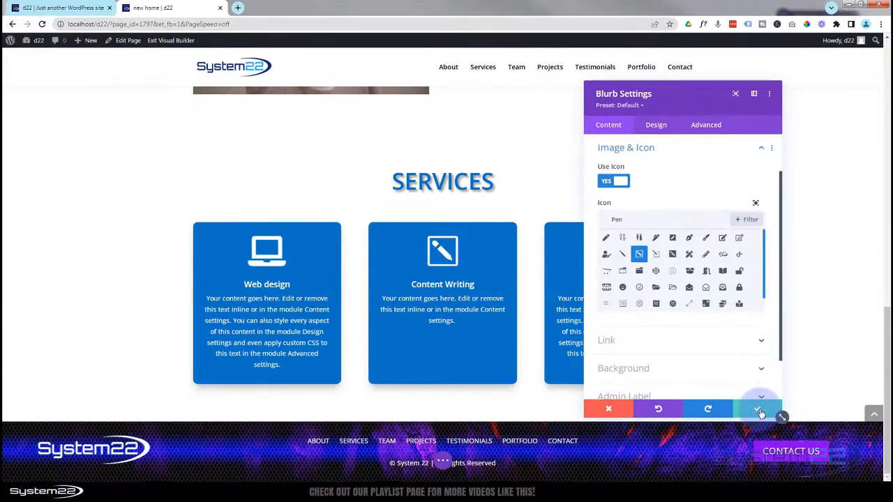
pyautogui.click(760, 414)
pyautogui.scroll(-2, 443, 459)
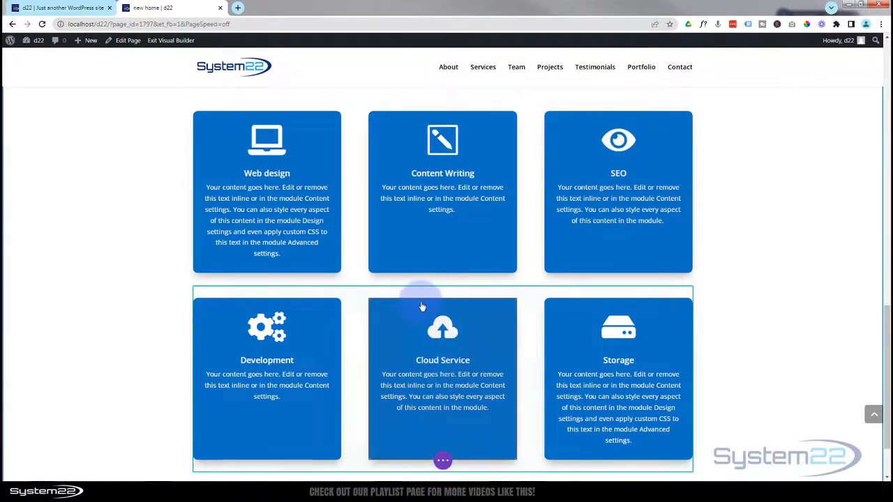
pyautogui.scroll(1, 421, 307)
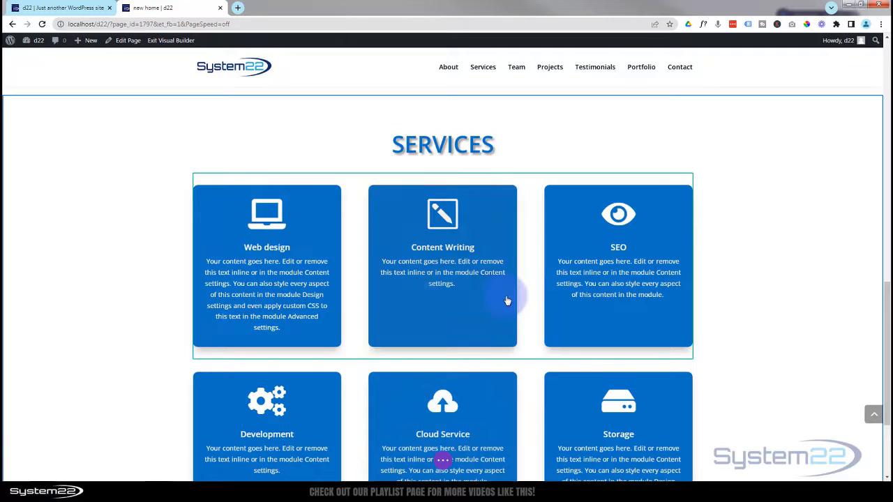
pyautogui.scroll(1, 507, 300)
pyautogui.scroll(-1, 505, 301)
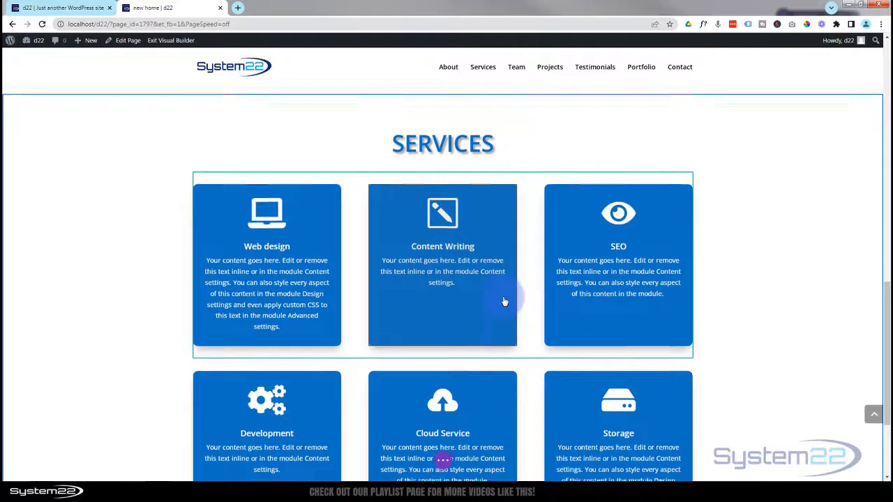
pyautogui.scroll(-1, 504, 302)
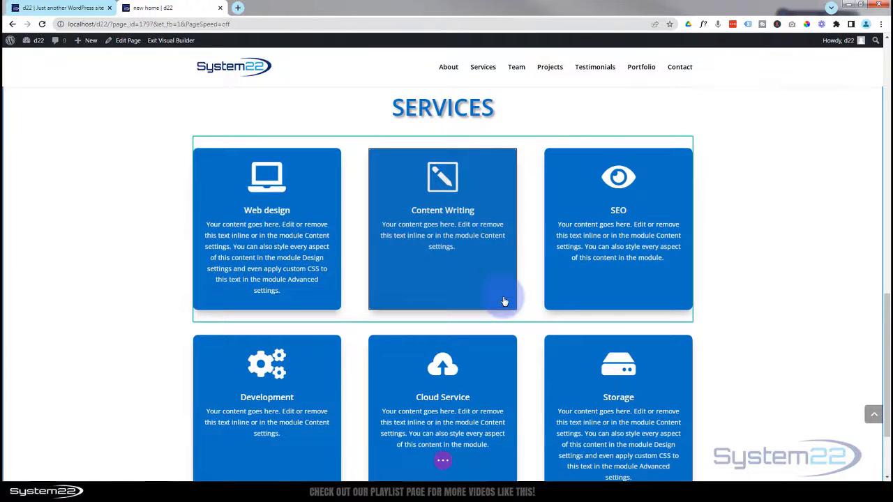
pyautogui.scroll(1, 505, 301)
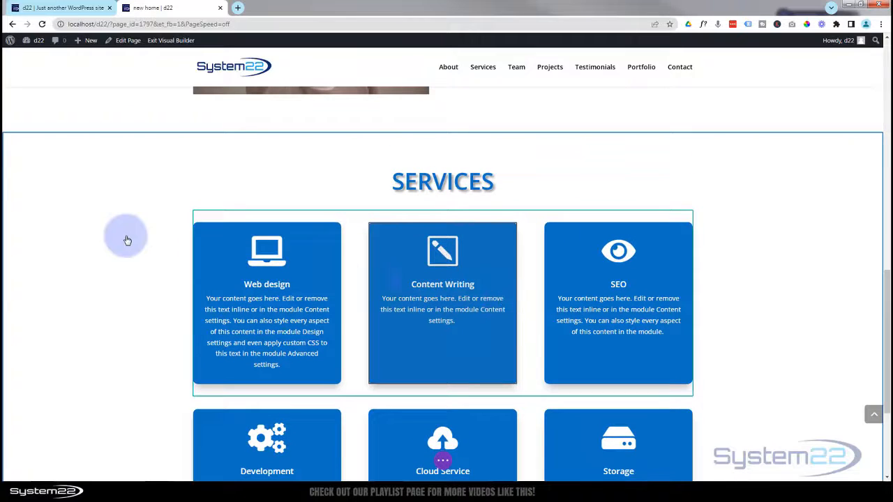
pyautogui.moveTo(28, 144)
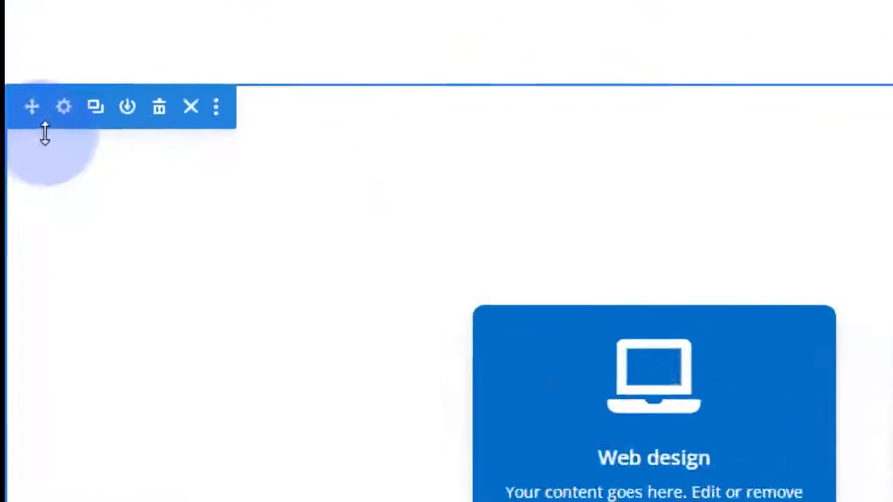
# - Open the Services section's settings and expand its Background options
pyautogui.click(86, 85)
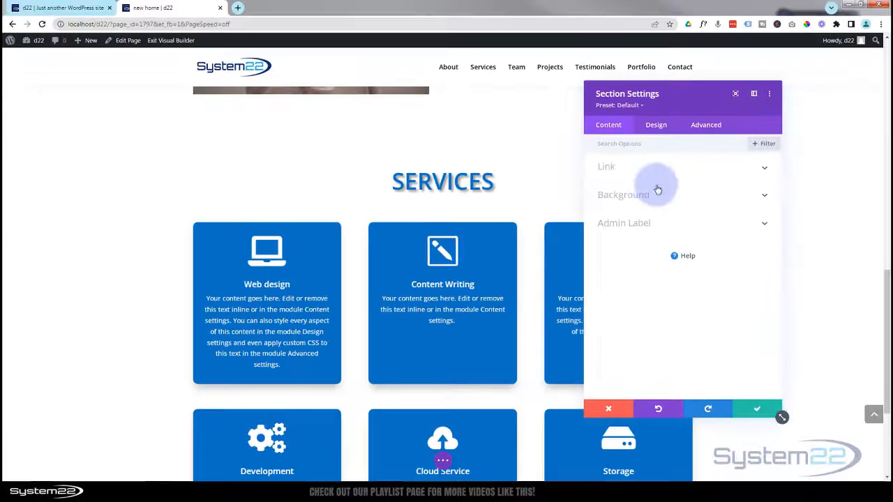
pyautogui.click(681, 199)
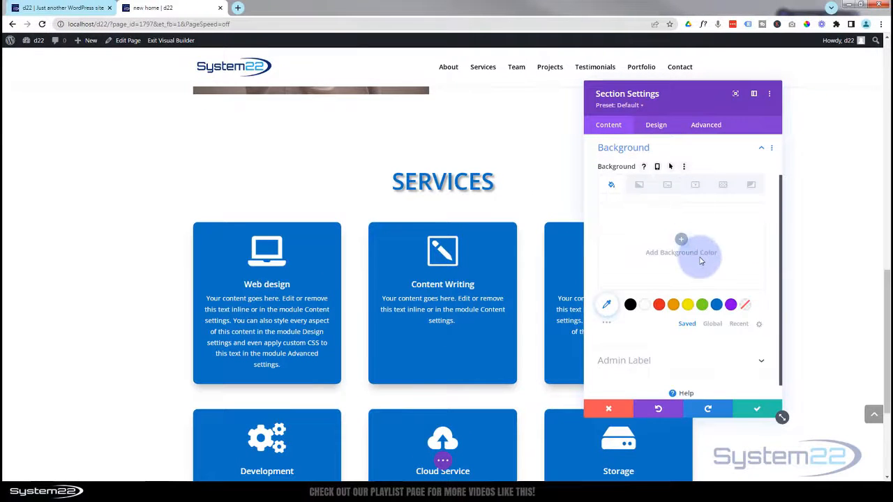
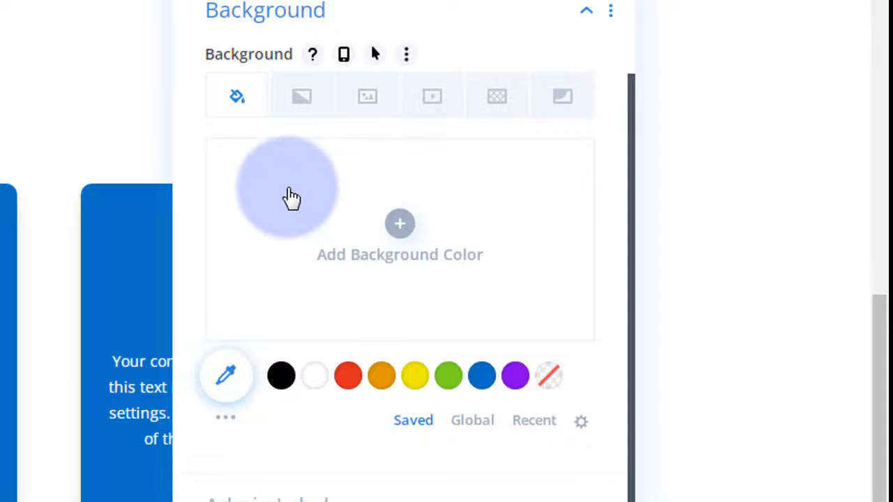
# - Set the sunset forest photo from the Media Library as the Services section's background image
pyautogui.scroll(-1, 293, 192)
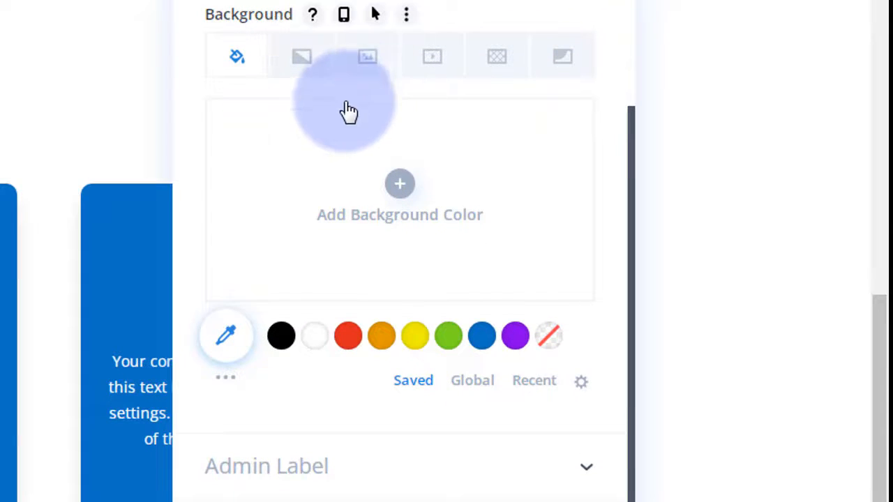
pyautogui.click(367, 71)
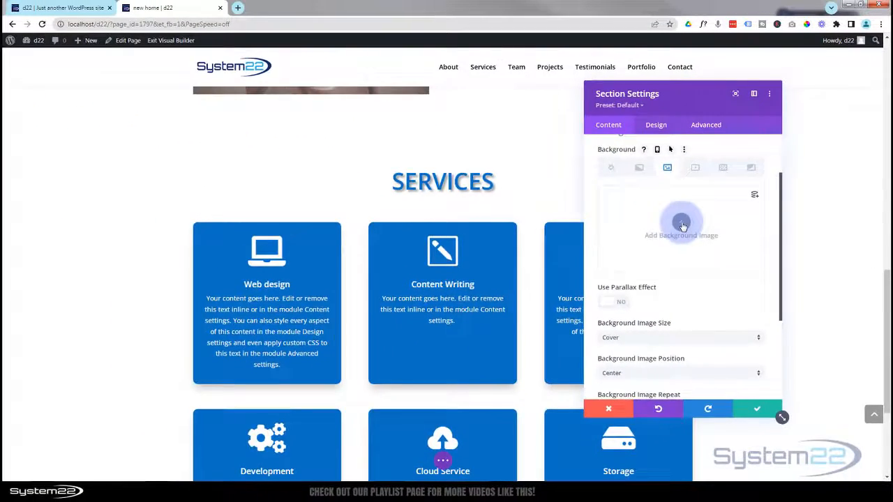
pyautogui.click(681, 223)
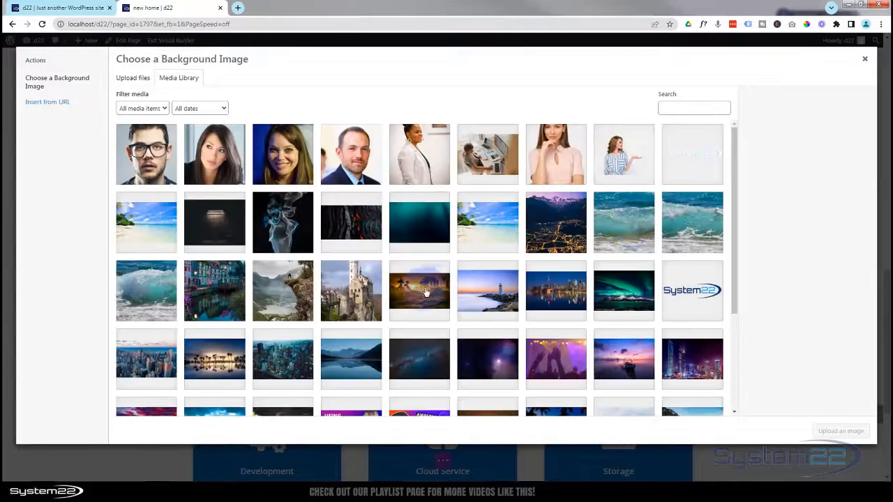
pyautogui.click(422, 294)
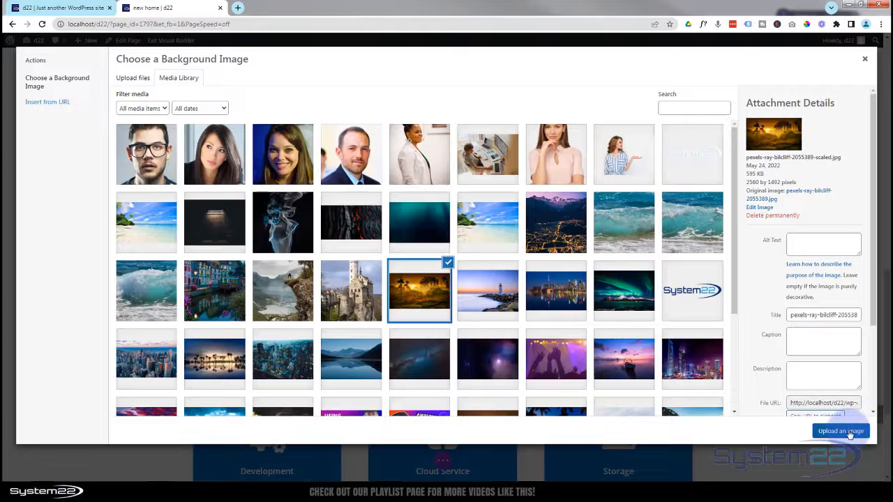
pyautogui.click(846, 431)
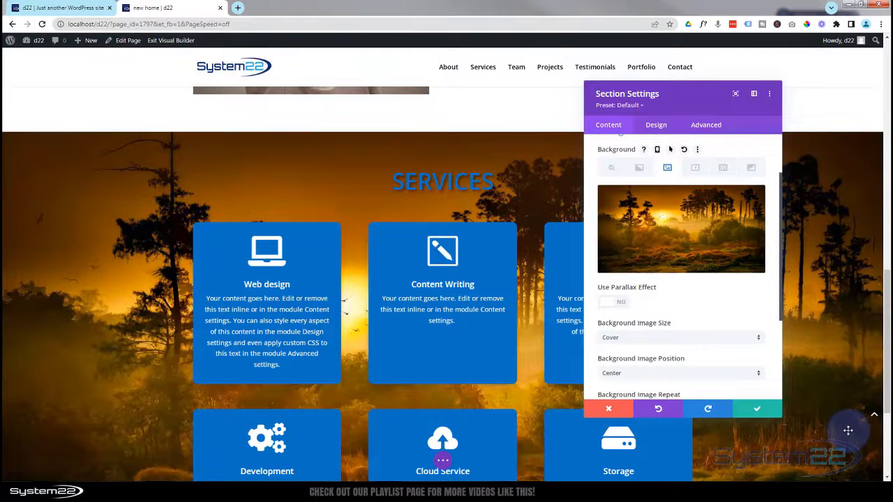
pyautogui.click(612, 168)
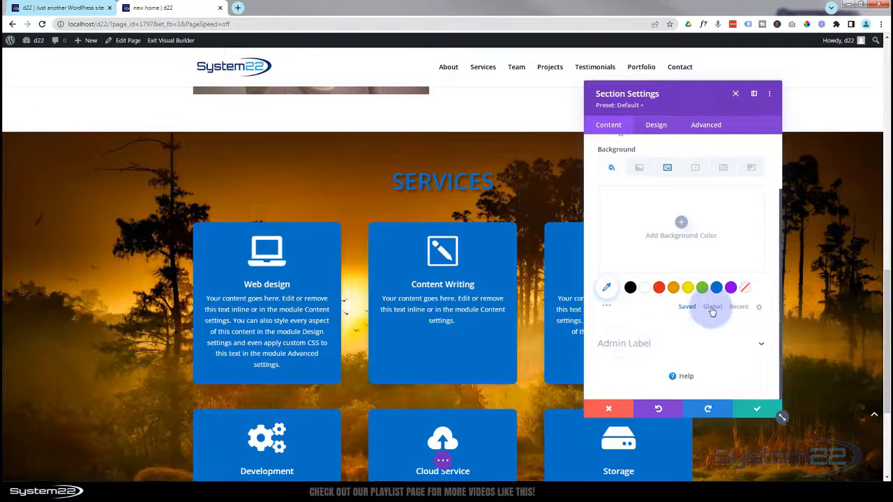
# - Set the Services section's background colour to the purple swatch
pyautogui.click(730, 289)
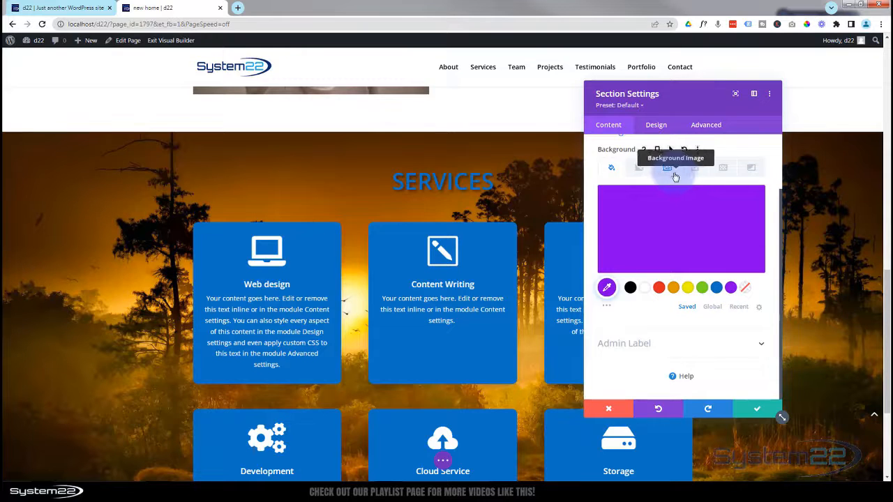
pyautogui.click(670, 172)
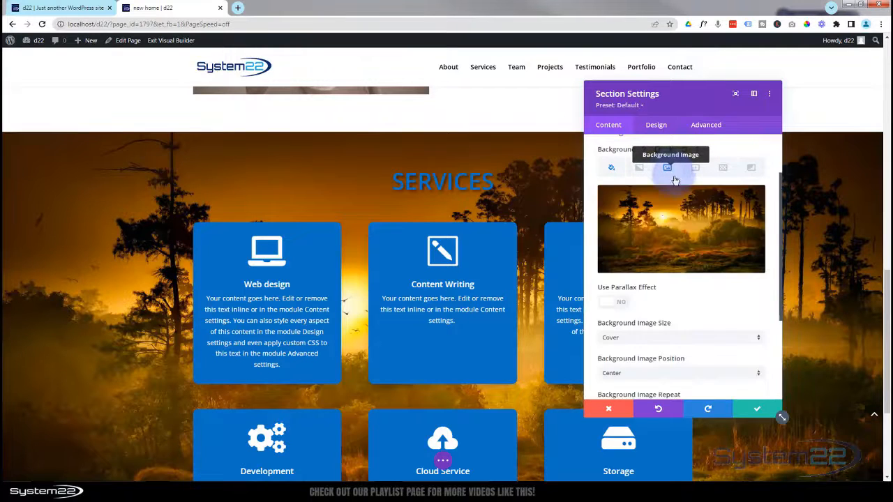
pyautogui.scroll(-1, 559, 170)
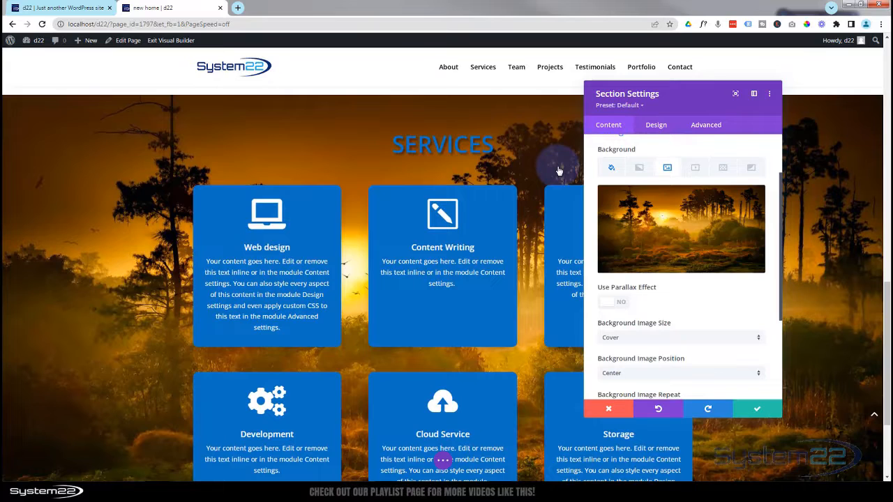
pyautogui.scroll(-1, 559, 171)
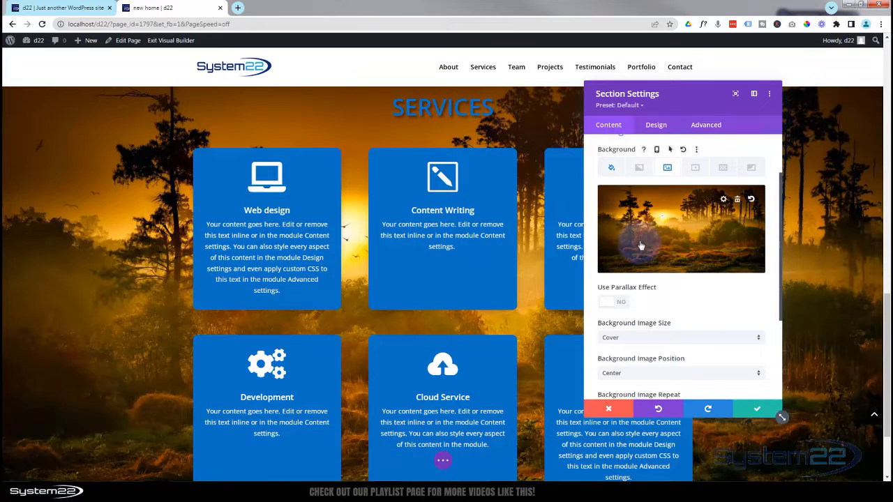
# - Try the parallax effect with the CSS method, then switch parallax back off
pyautogui.click(620, 304)
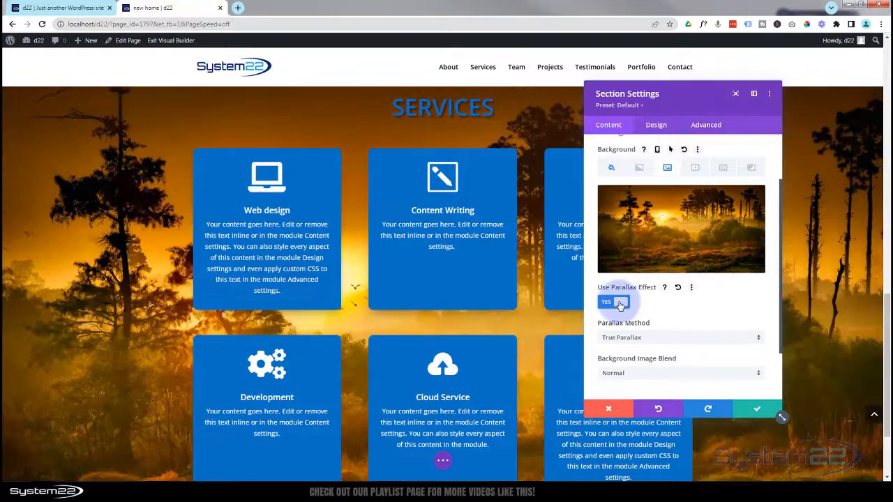
pyautogui.scroll(3, 285, 247)
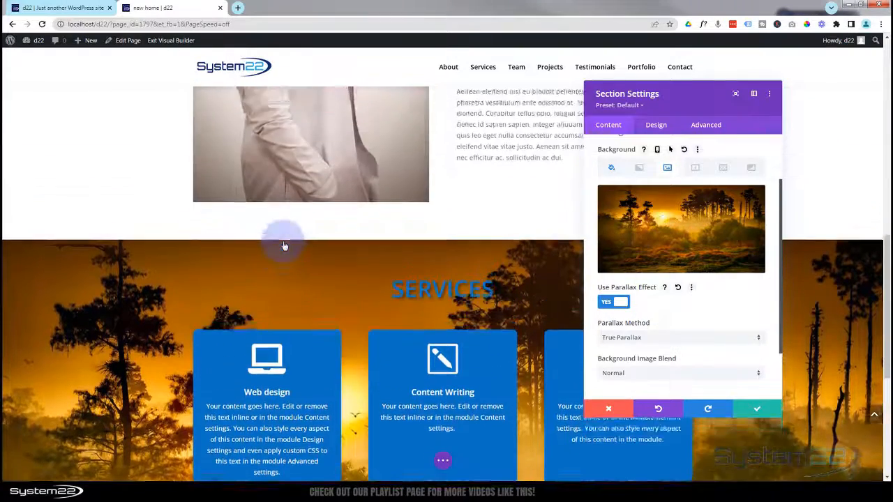
pyautogui.scroll(-5, 285, 246)
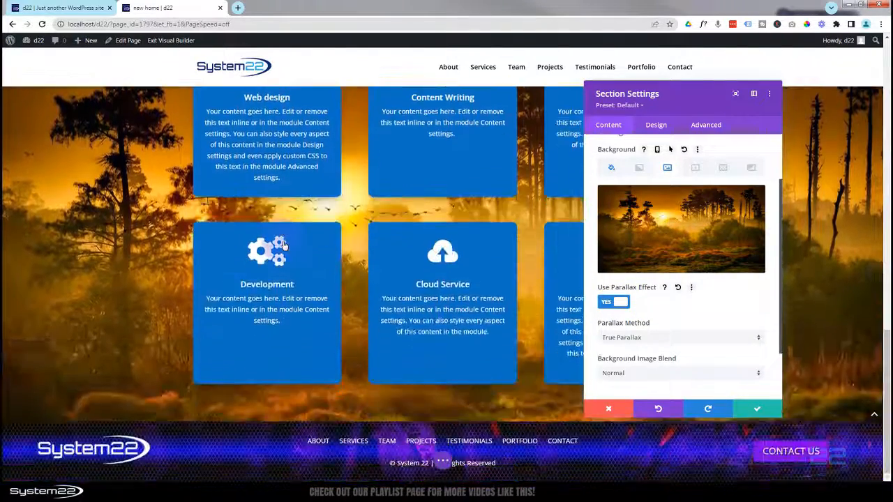
pyautogui.scroll(3, 284, 246)
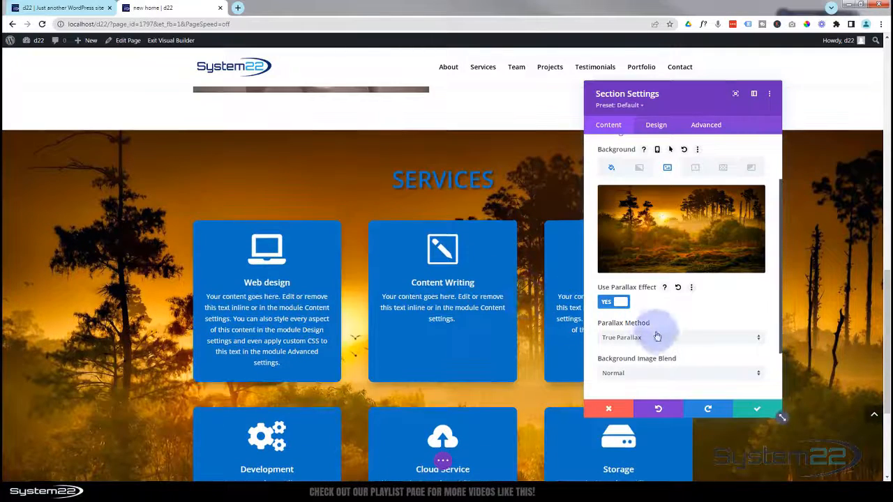
pyautogui.click(659, 338)
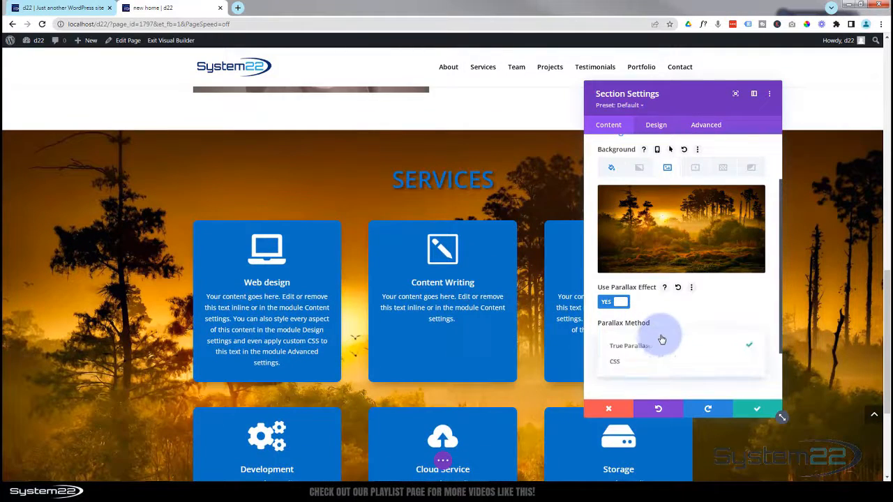
pyautogui.click(627, 367)
pyautogui.scroll(-3, 145, 281)
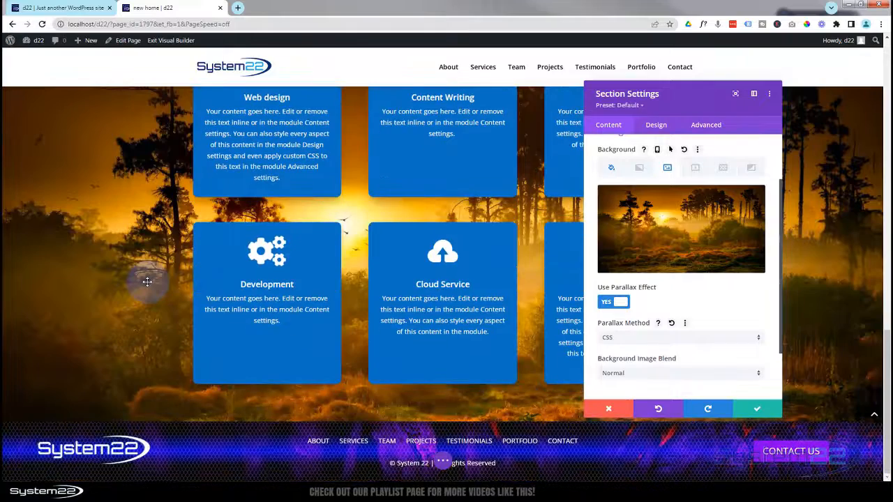
pyautogui.scroll(3, 147, 281)
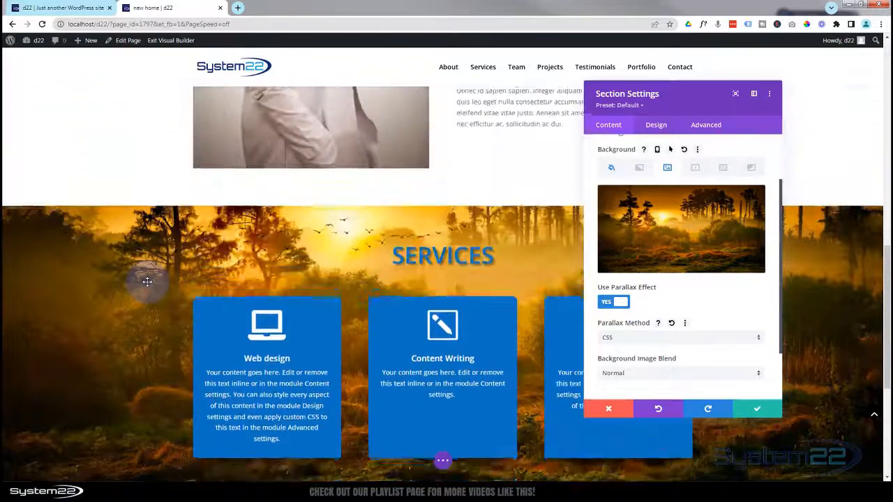
pyautogui.scroll(-1, 148, 282)
pyautogui.scroll(-1, 147, 281)
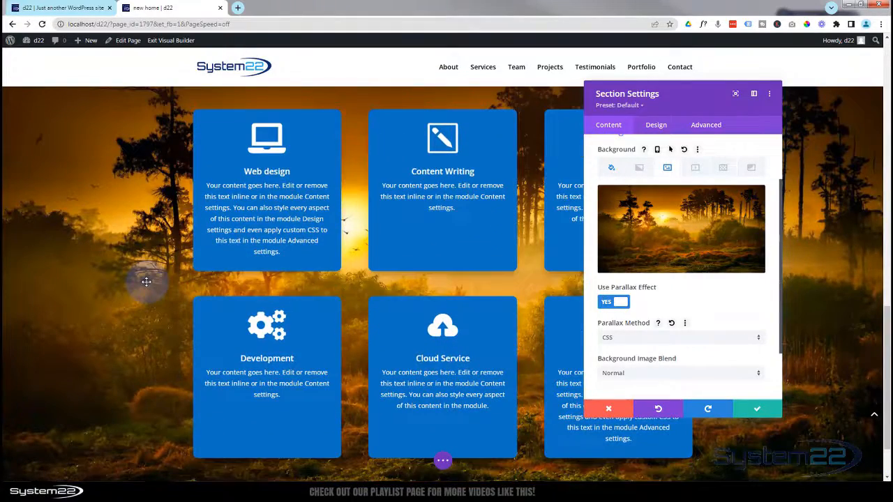
pyautogui.scroll(1, 146, 282)
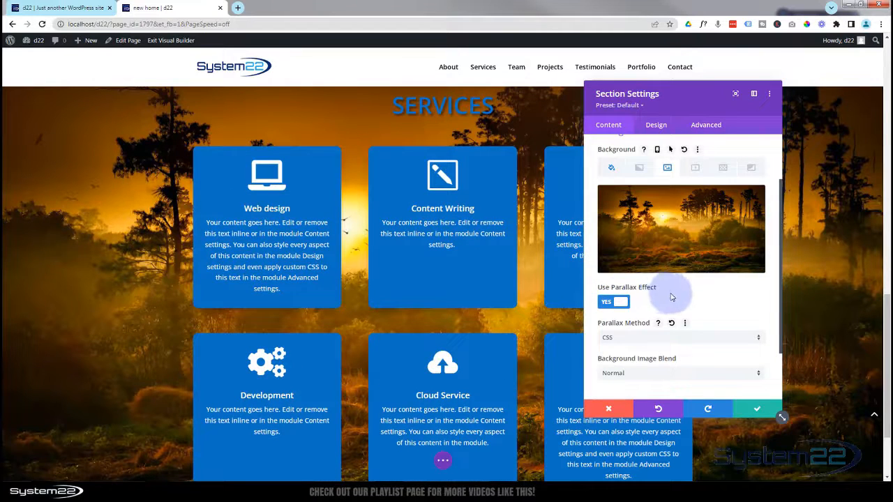
pyautogui.click(622, 305)
pyautogui.scroll(-4, 639, 311)
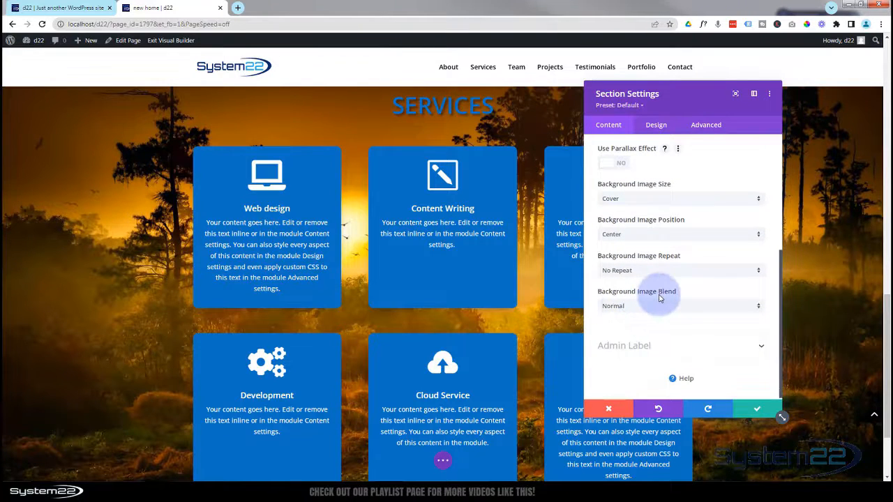
# - Set the background image blend mode to Multiply
pyautogui.click(658, 307)
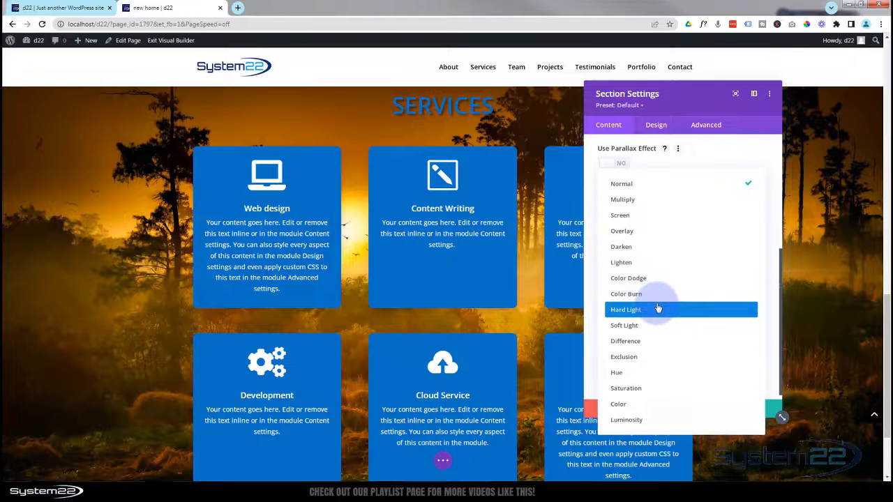
pyautogui.click(630, 205)
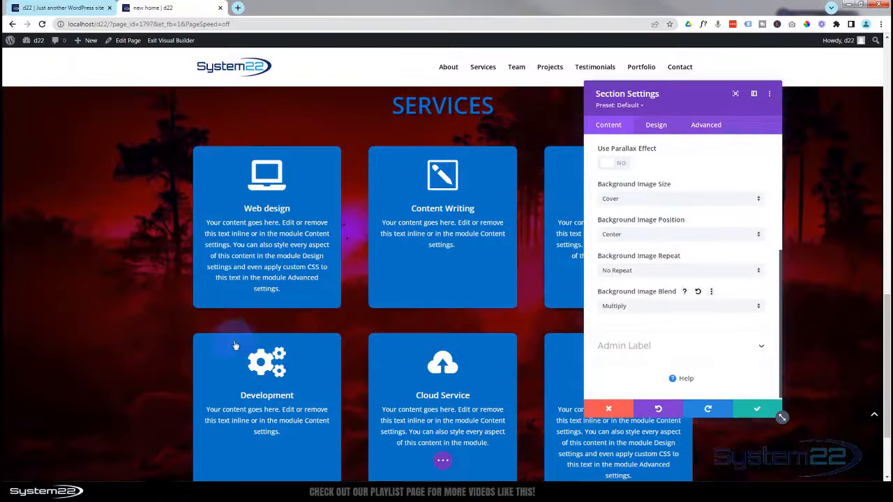
pyautogui.scroll(-2, 144, 323)
pyautogui.scroll(2, 144, 323)
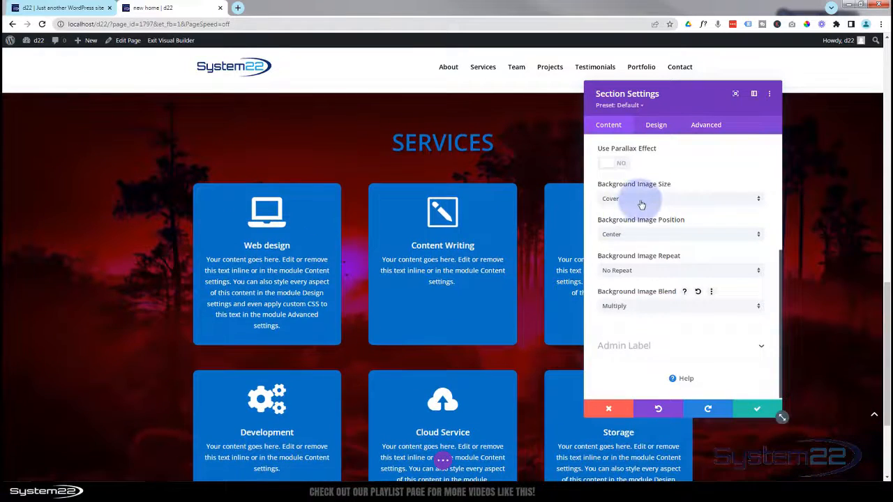
# - Switch the blend mode to Saturation, then settle on Luminosity for the purple-tinted image
pyautogui.click(651, 308)
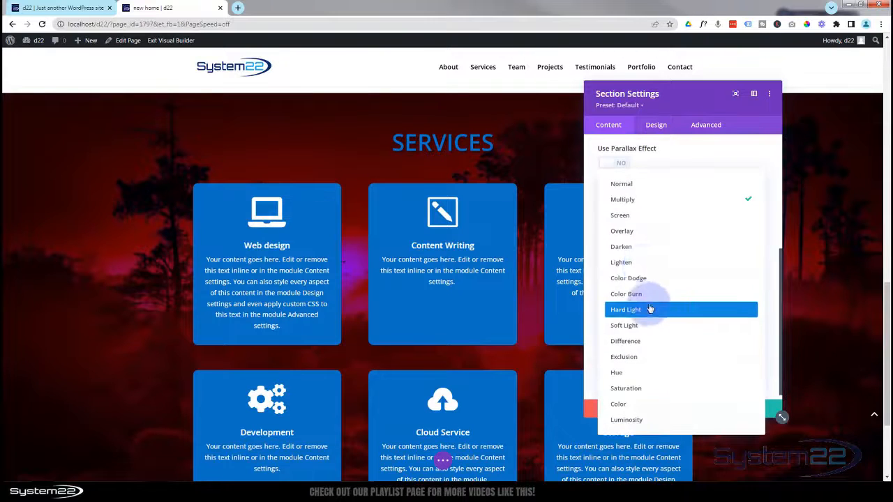
pyautogui.click(644, 391)
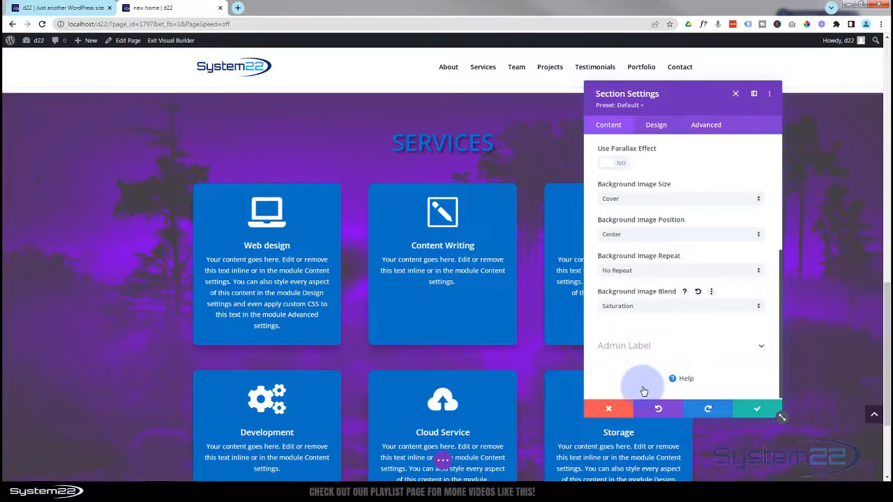
pyautogui.click(646, 307)
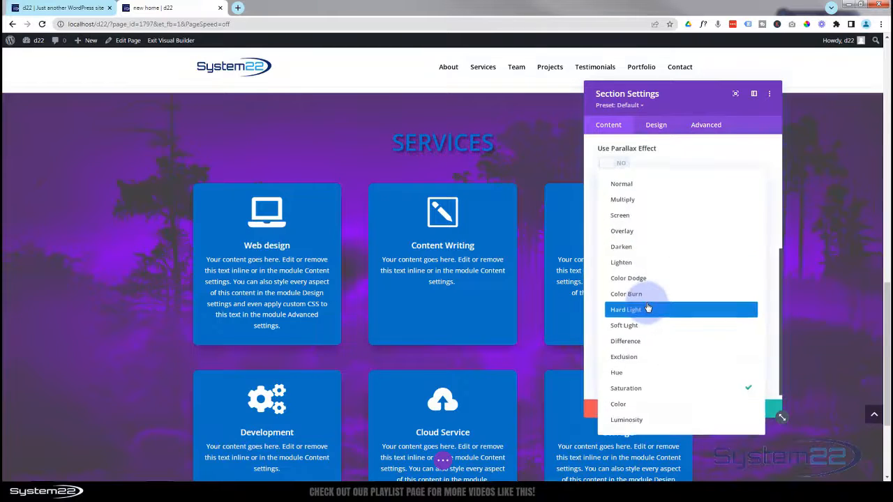
pyautogui.click(632, 420)
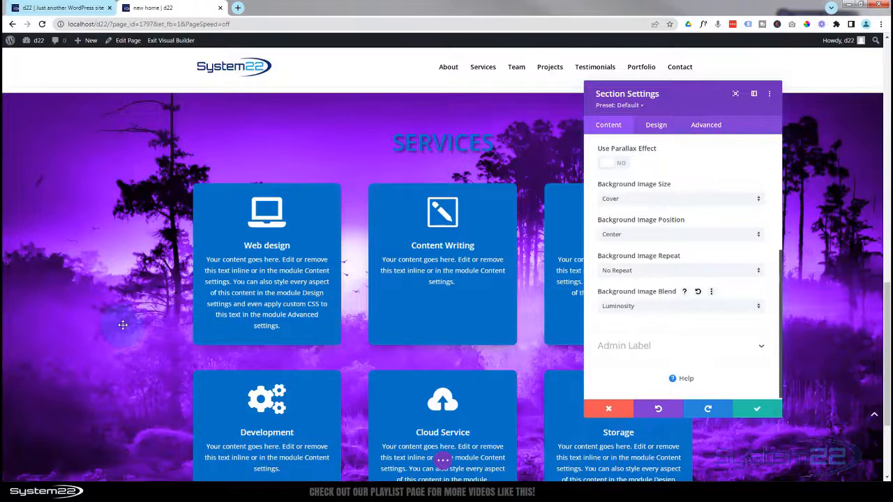
pyautogui.scroll(-2, 123, 326)
pyautogui.scroll(3, 122, 326)
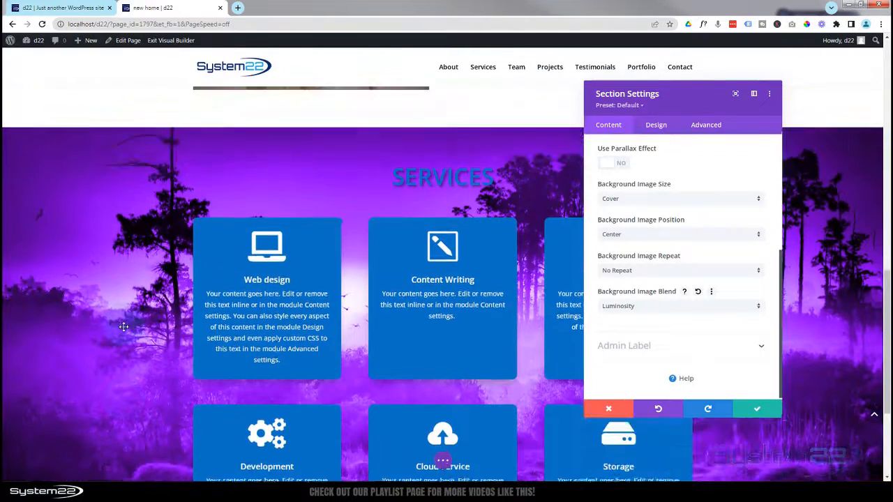
pyautogui.scroll(-1, 123, 327)
pyautogui.scroll(-2, 124, 327)
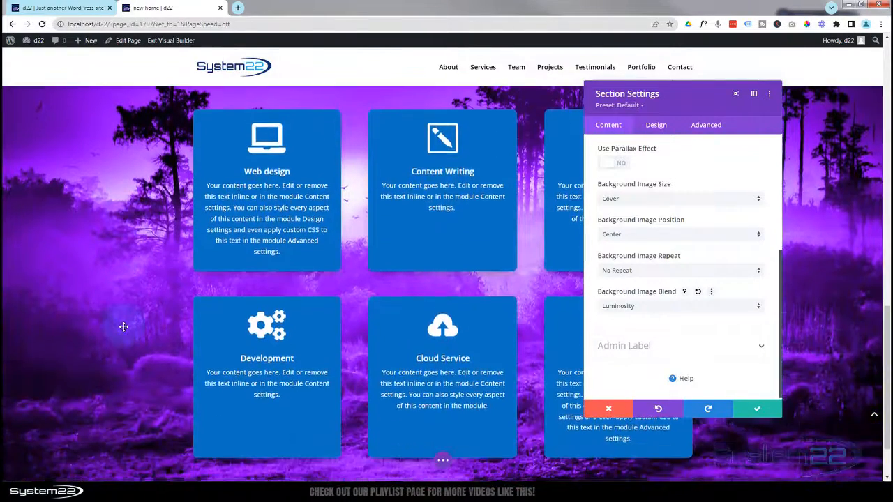
pyautogui.scroll(1, 123, 327)
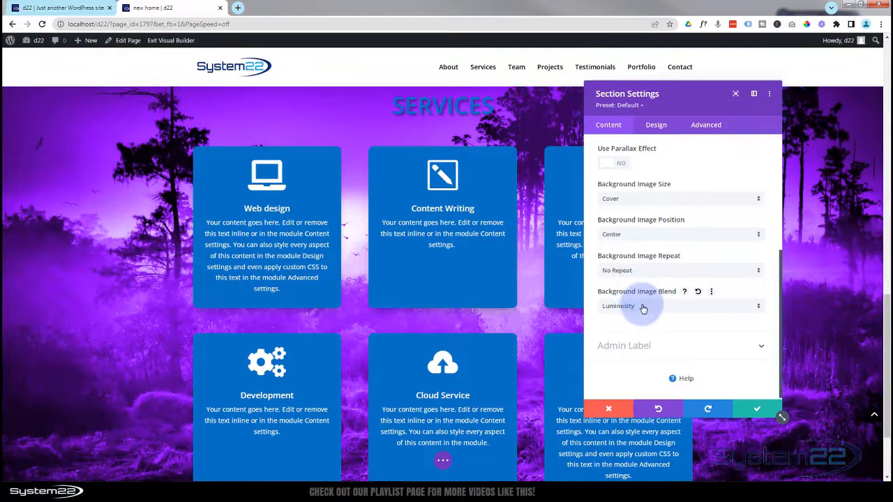
pyautogui.scroll(3, 642, 312)
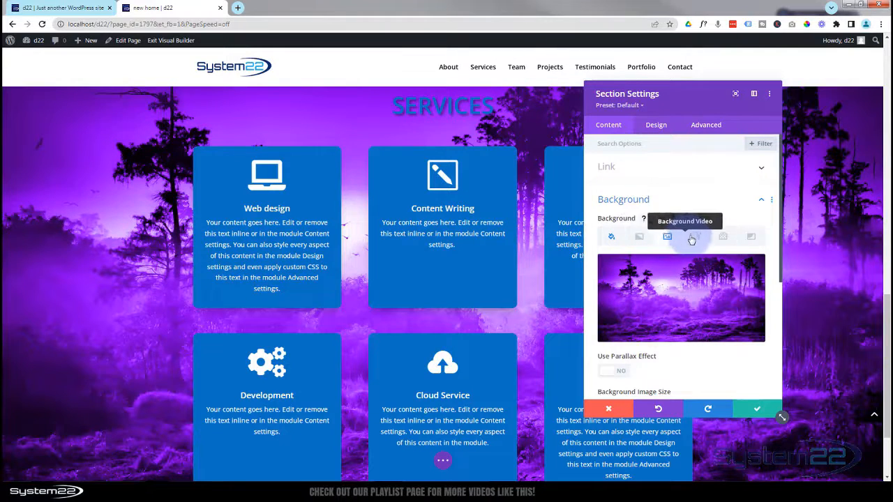
pyautogui.click(722, 237)
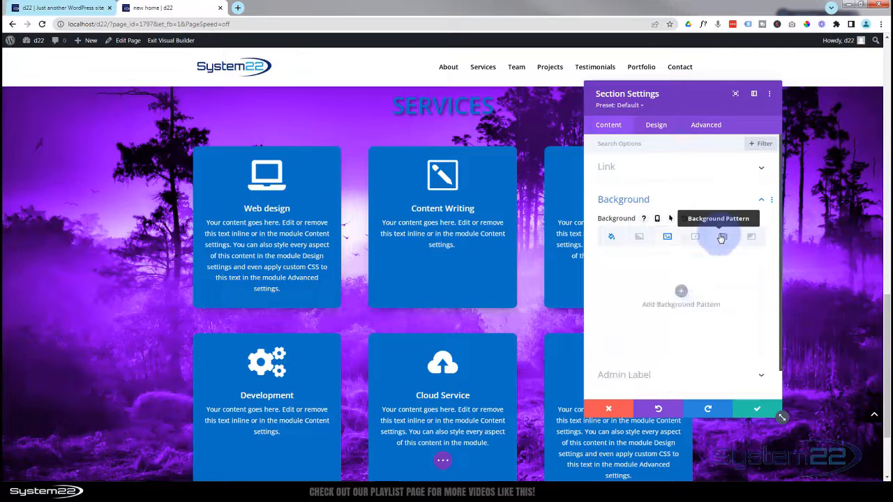
pyautogui.click(682, 290)
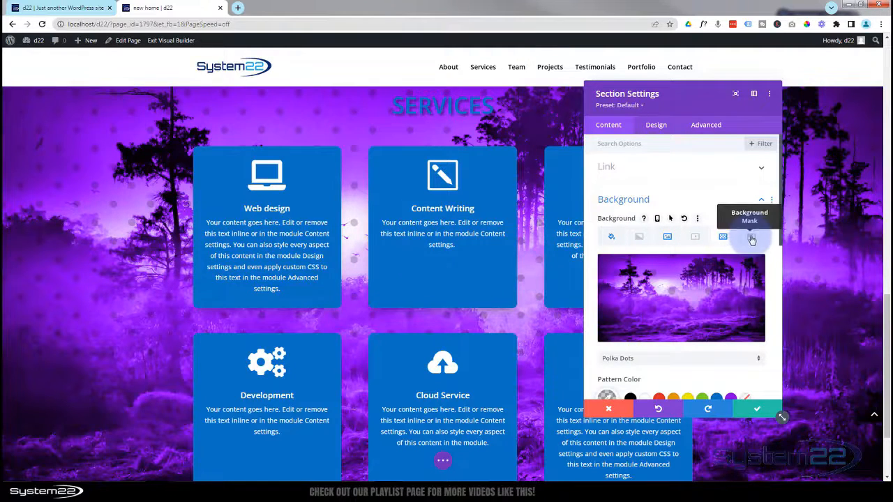
pyautogui.click(750, 236)
pyautogui.click(681, 291)
pyautogui.click(683, 292)
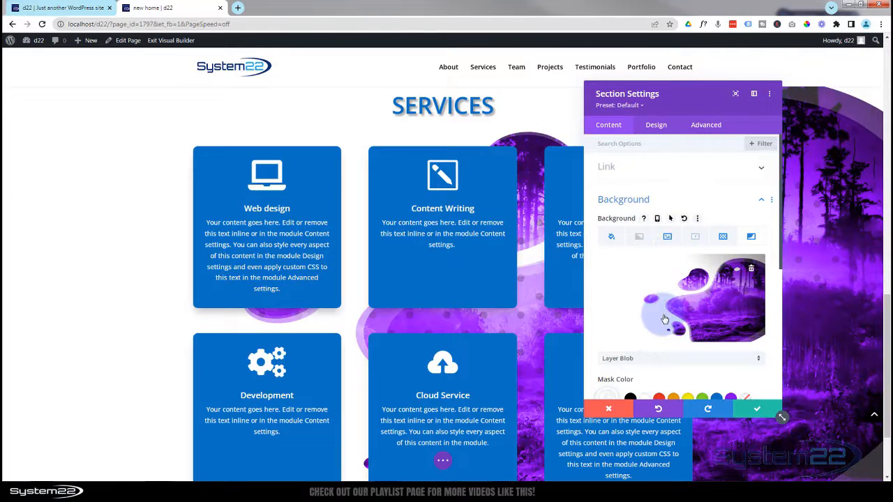
pyautogui.click(752, 271)
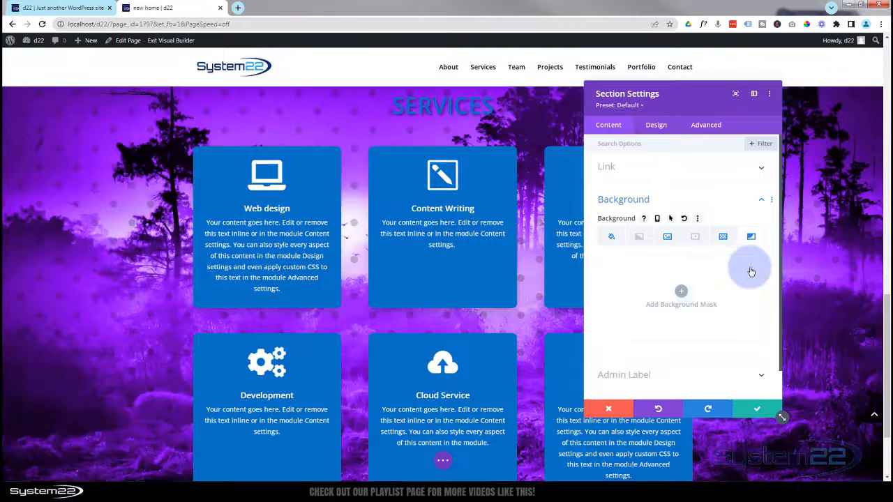
pyautogui.click(722, 237)
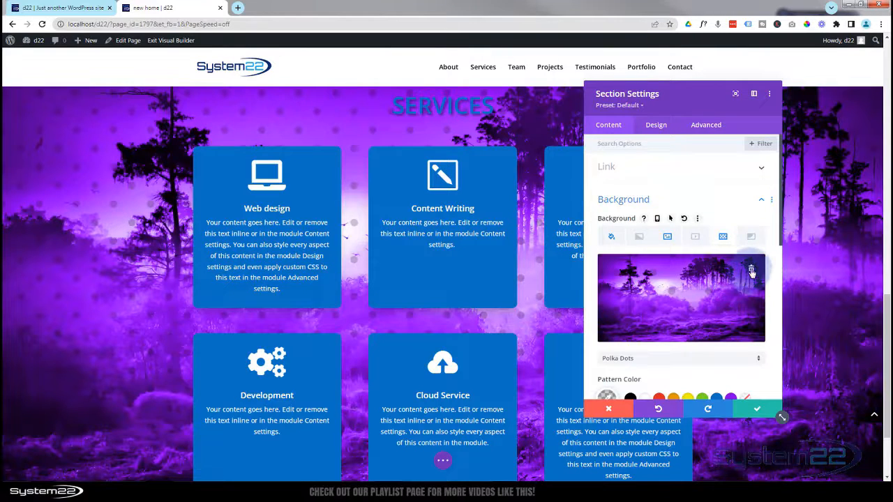
pyautogui.click(752, 272)
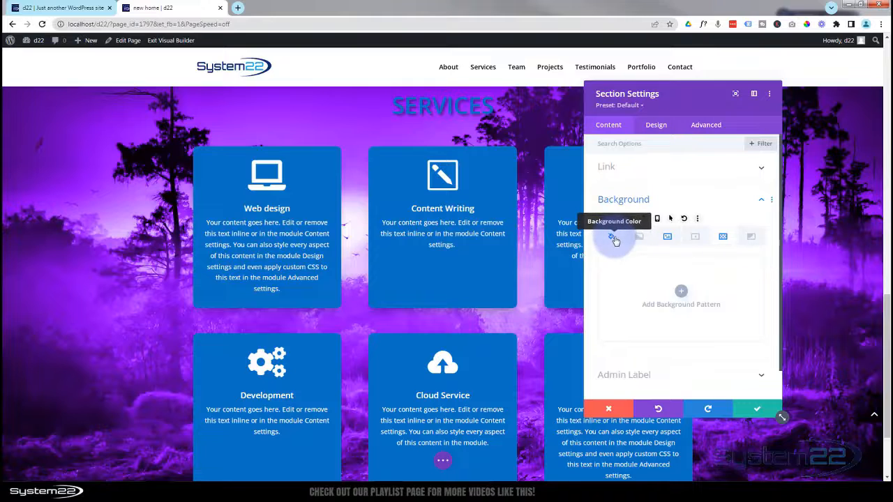
pyautogui.click(679, 239)
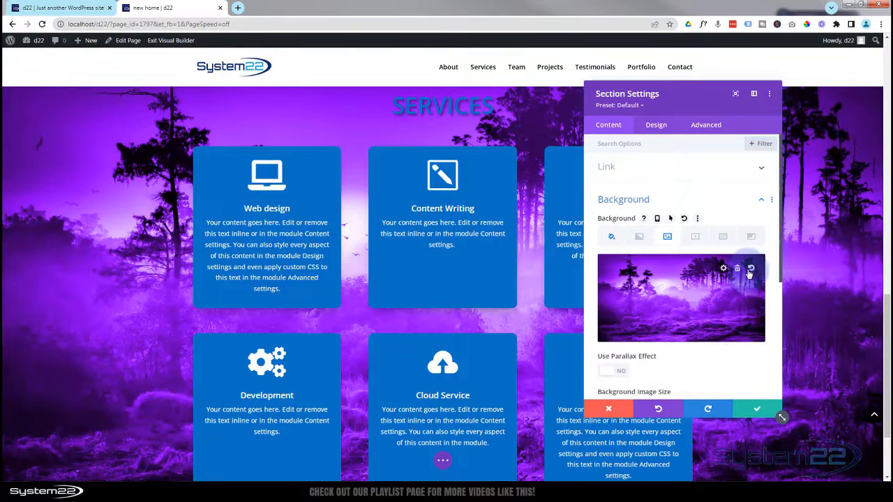
pyautogui.click(738, 270)
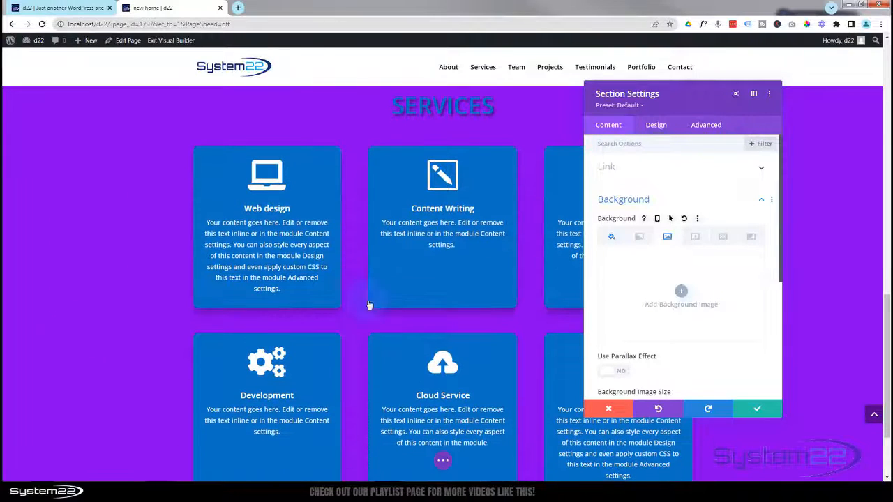
# - Set the Services section background colour to the light grey #b3b3b3 swatch
pyautogui.click(612, 237)
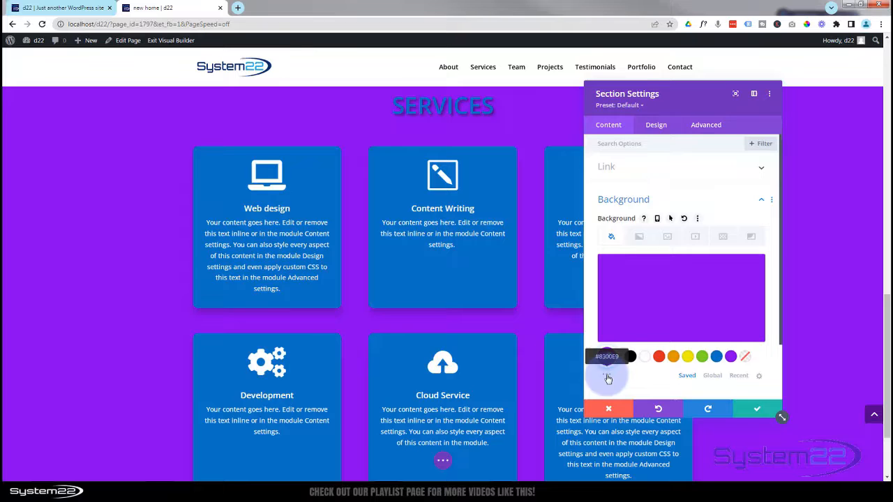
pyautogui.click(607, 376)
pyautogui.scroll(-1, 604, 370)
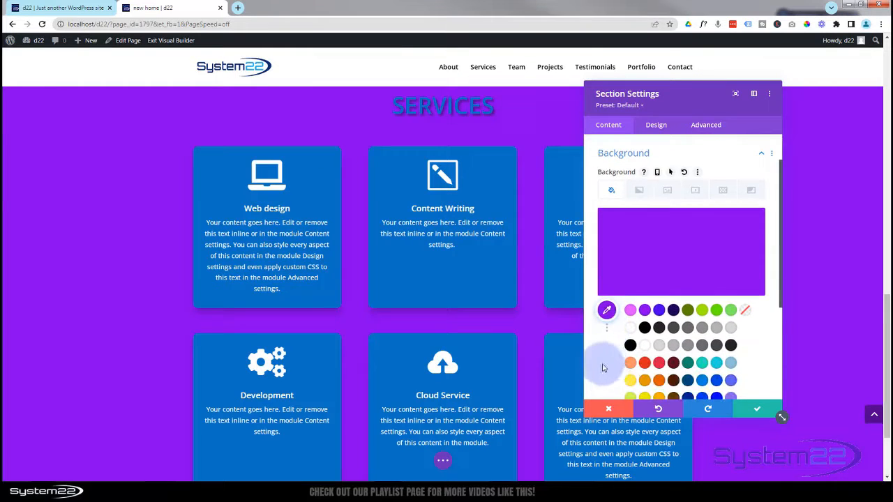
pyautogui.click(716, 333)
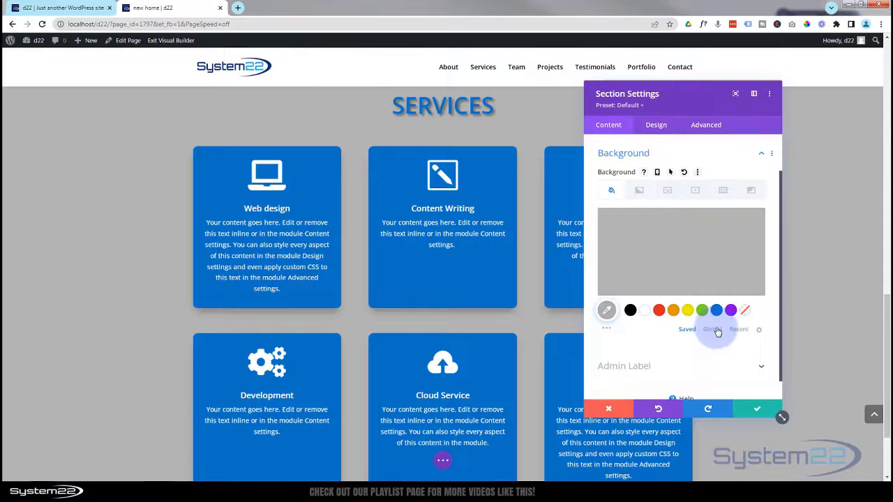
# - Close the Section Settings and save the page changes
pyautogui.click(756, 412)
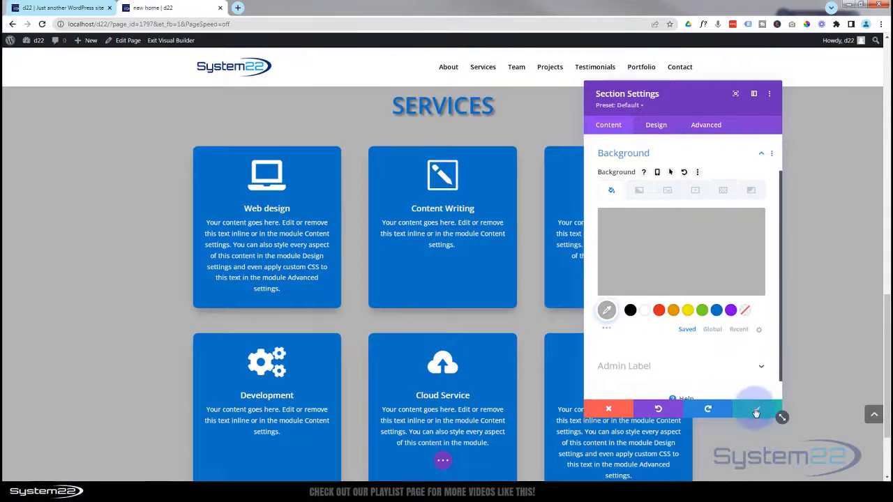
pyautogui.click(755, 412)
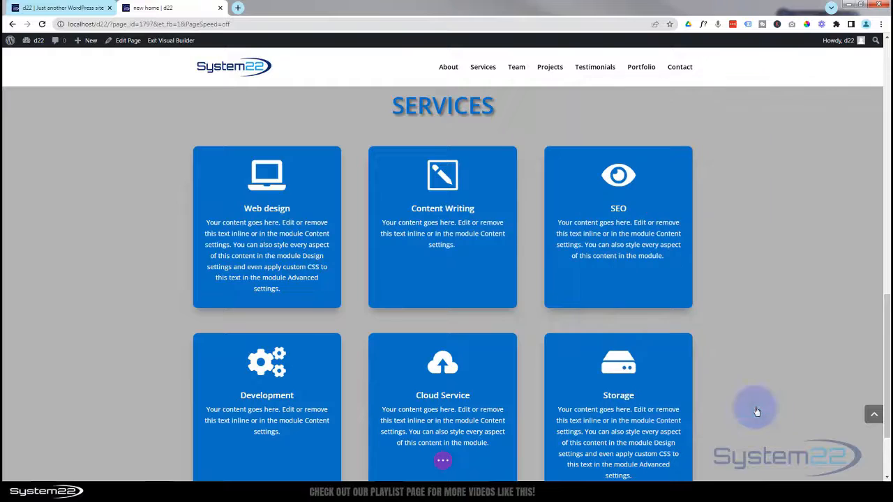
pyautogui.click(444, 463)
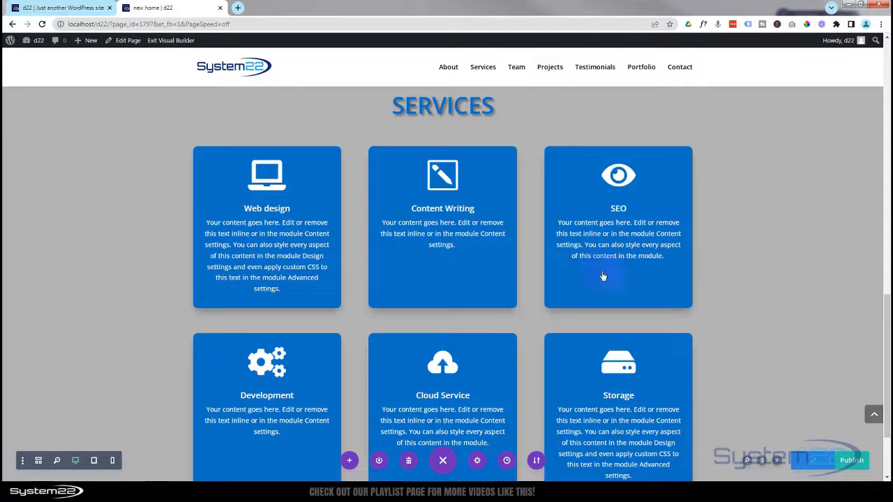
# - Exit the Visual Builder and scroll the live page to the grey Services section
pyautogui.click(170, 40)
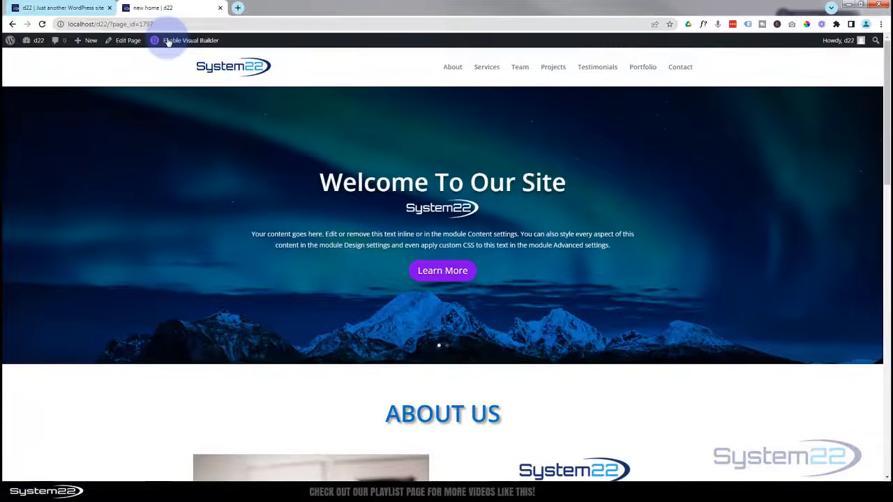
pyautogui.scroll(-10, 149, 74)
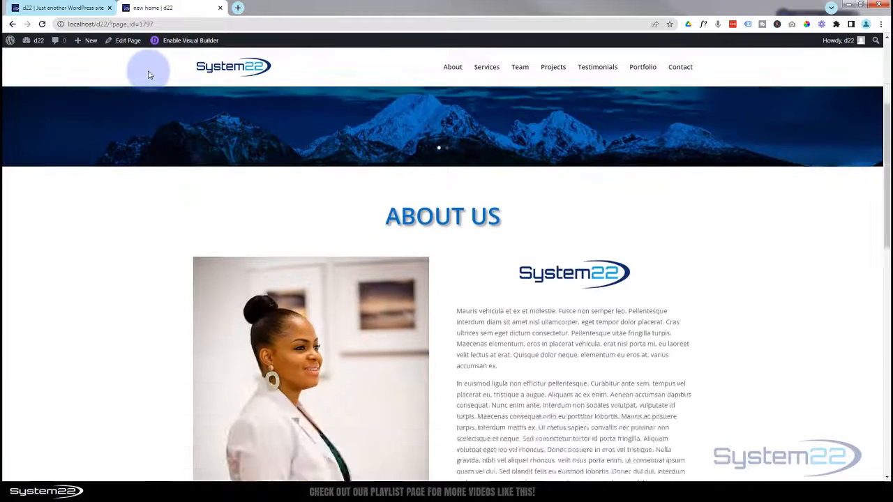
pyautogui.scroll(-5, 148, 75)
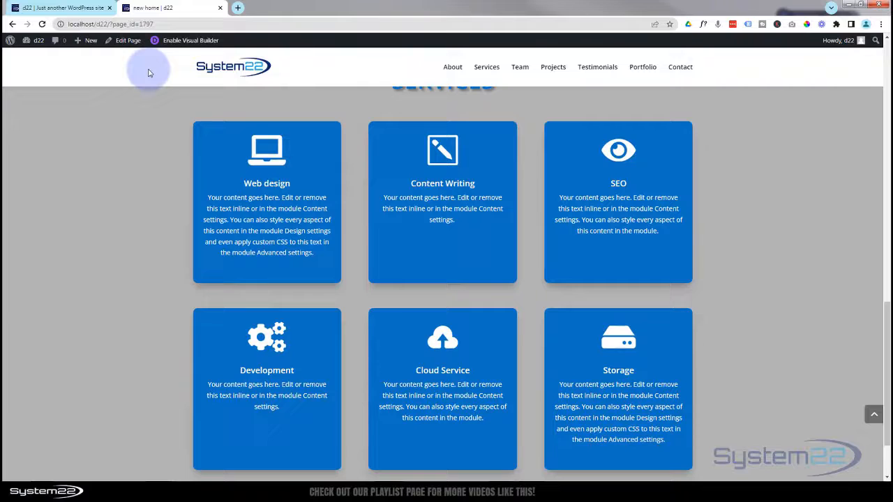
pyautogui.scroll(1, 148, 72)
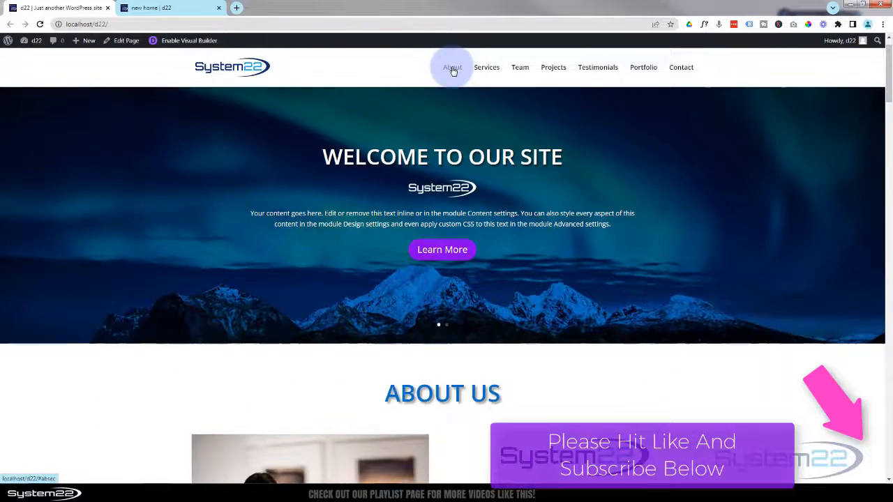
# - Jump through About Us, Services, Team, Projects, Testimonials, Portfolio and Contact, ending at Projects
pyautogui.click(451, 67)
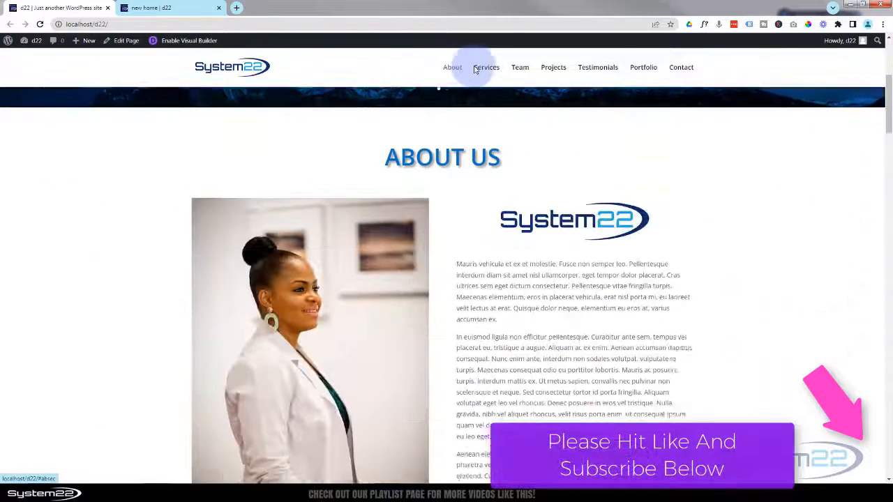
pyautogui.click(486, 67)
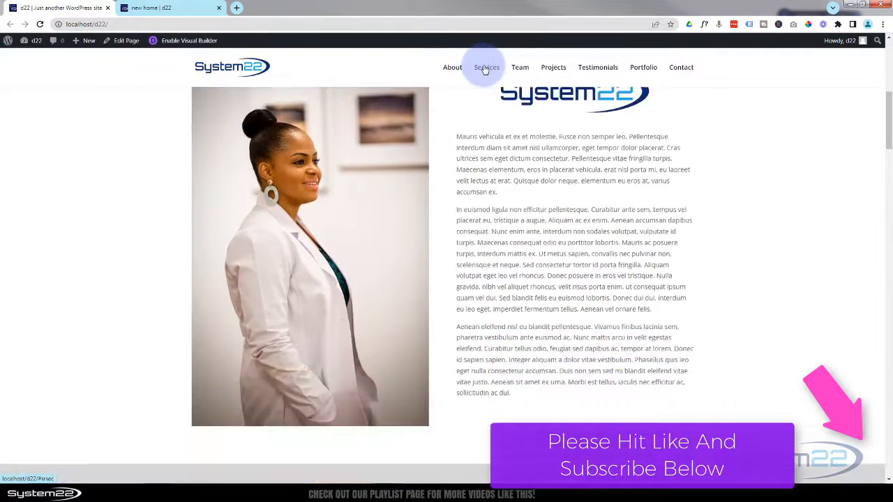
pyautogui.click(521, 68)
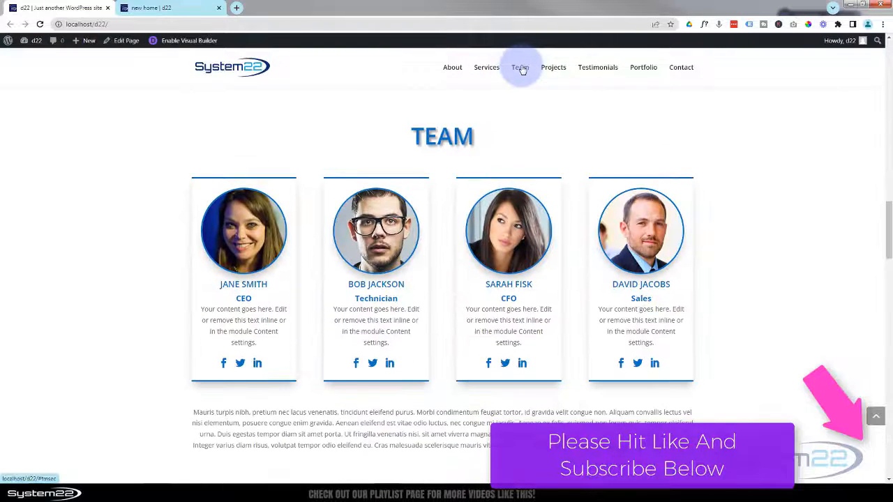
pyautogui.click(559, 73)
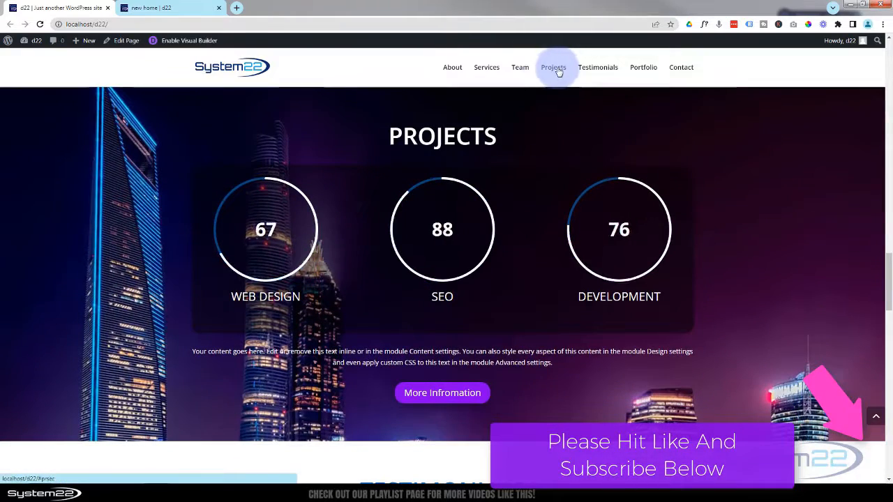
pyautogui.click(597, 71)
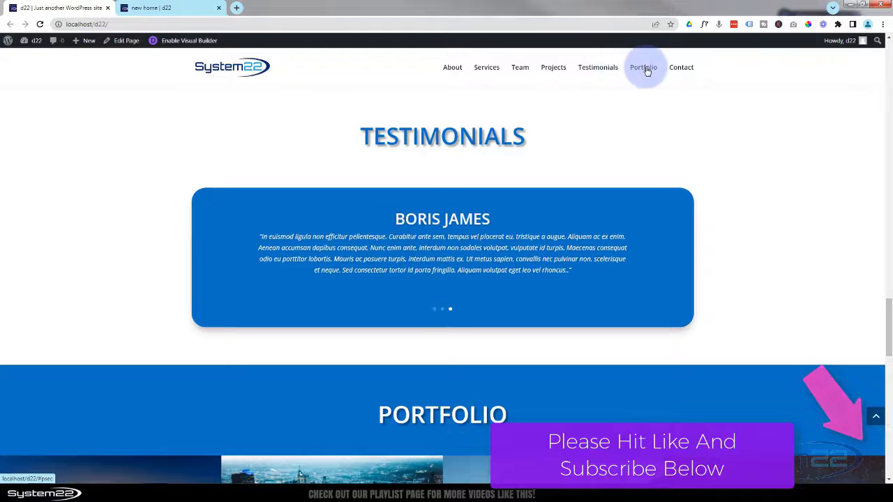
pyautogui.click(645, 69)
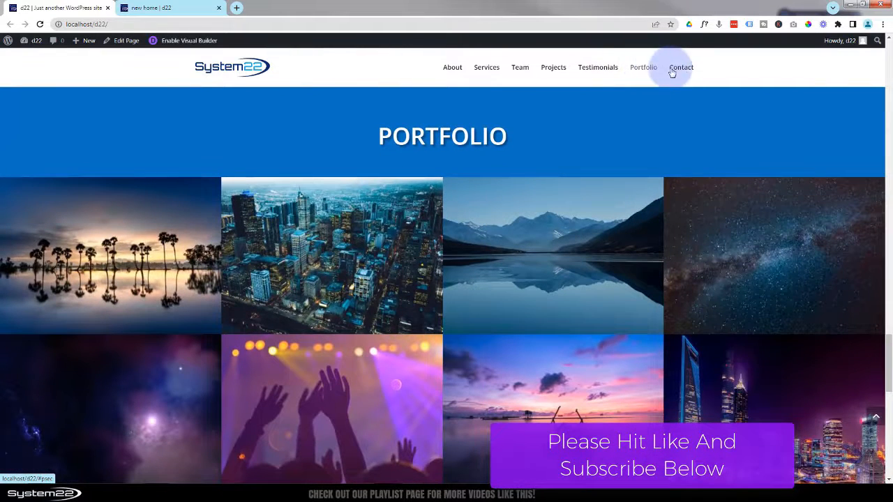
pyautogui.click(674, 70)
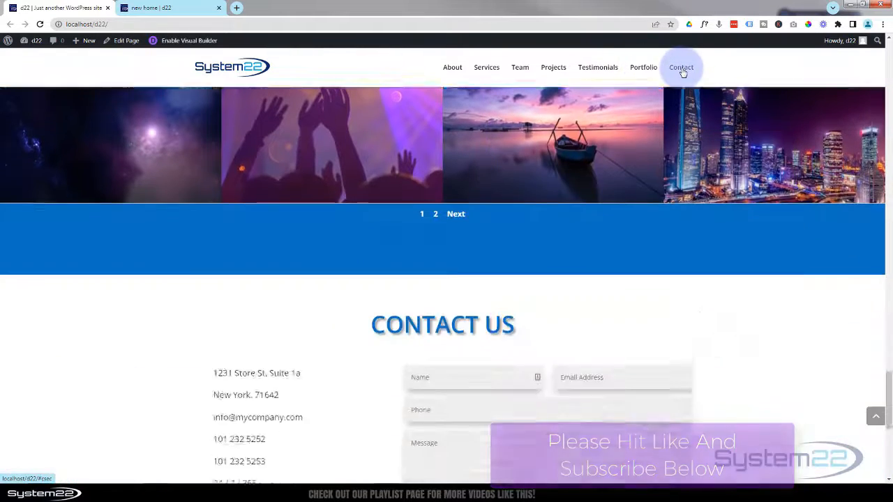
pyautogui.scroll(-3, 329, 291)
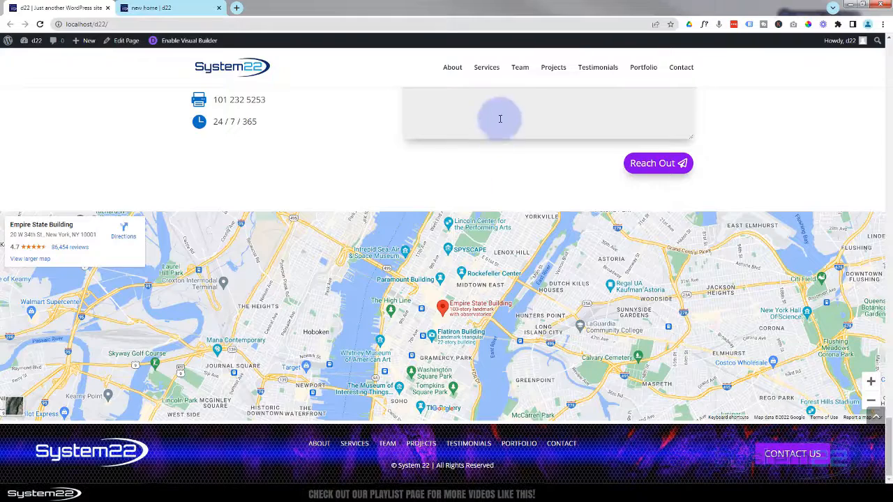
pyautogui.click(545, 69)
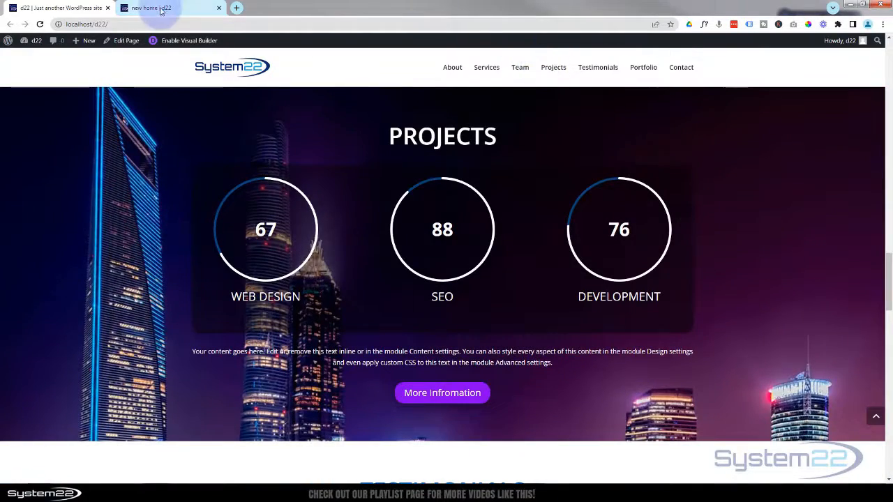
pyautogui.click(166, 8)
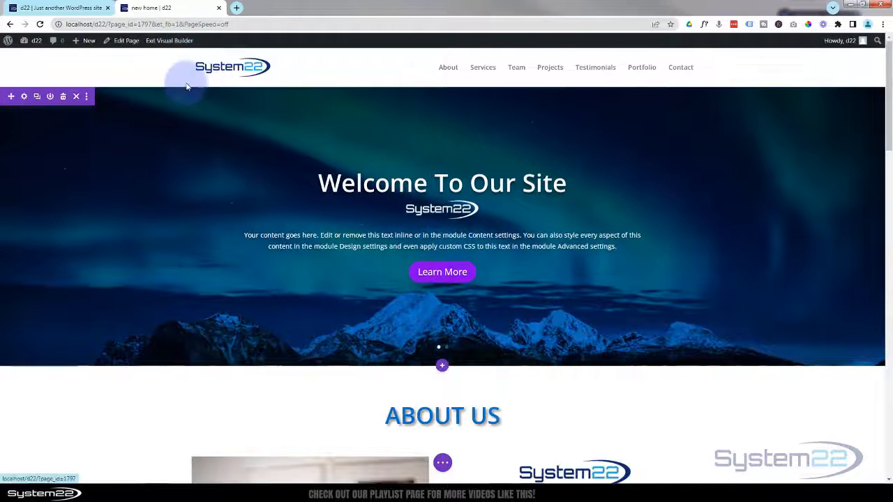
pyautogui.scroll(-4, 186, 102)
pyautogui.scroll(-9, 189, 106)
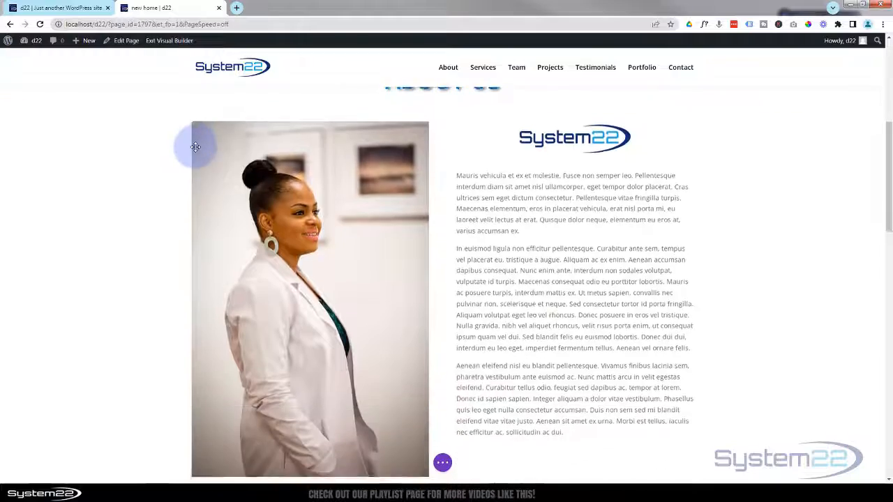
pyautogui.scroll(-6, 196, 146)
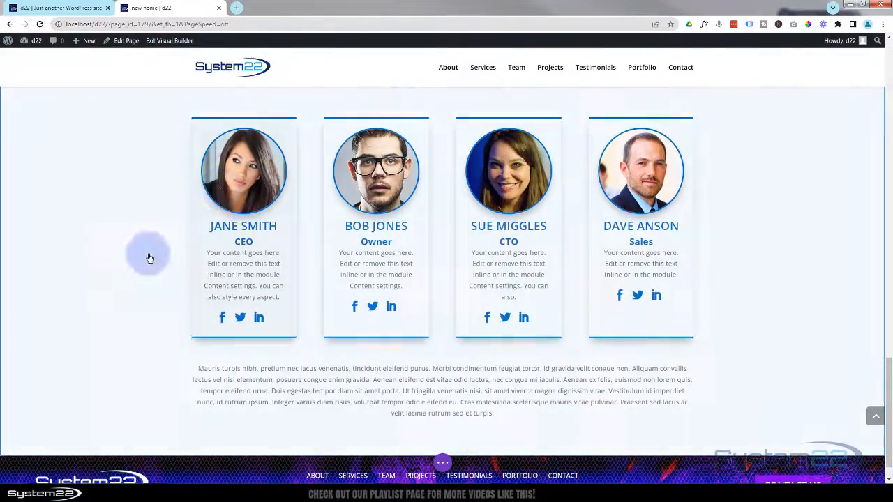
pyautogui.scroll(-1, 139, 325)
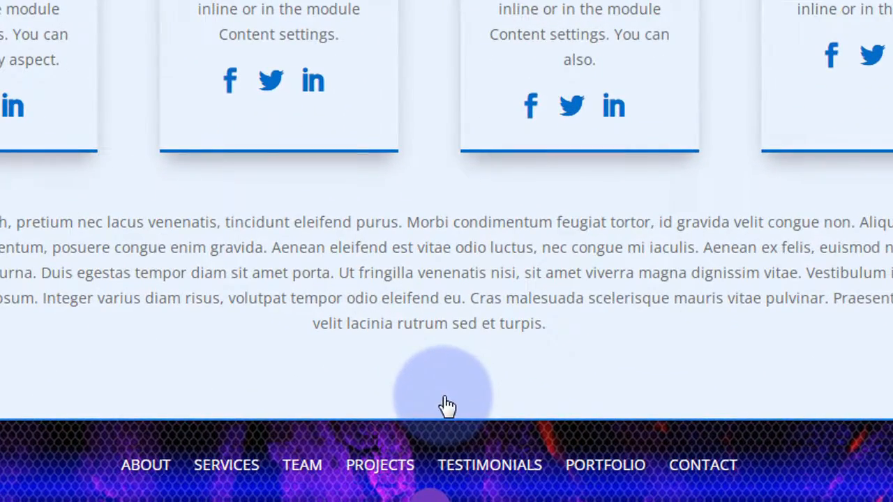
pyautogui.moveTo(446, 408)
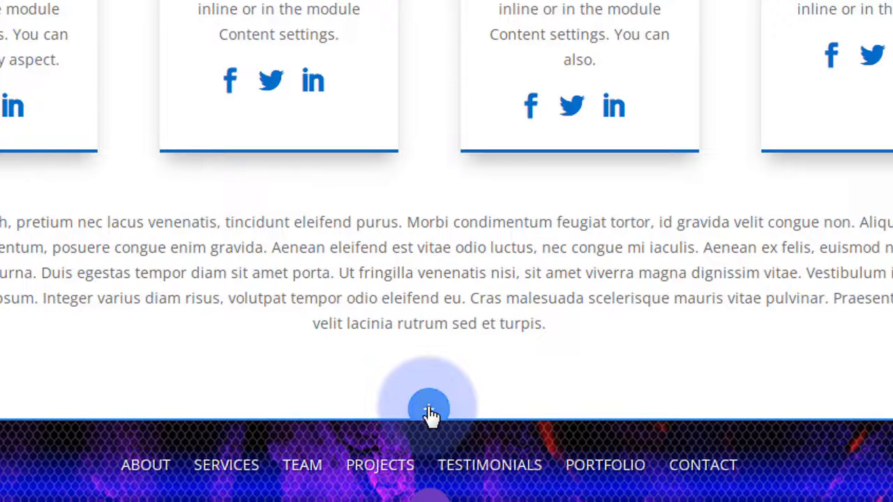
# - Add a one-column regular section below the team holding the saved One Page Title library module
pyautogui.click(430, 410)
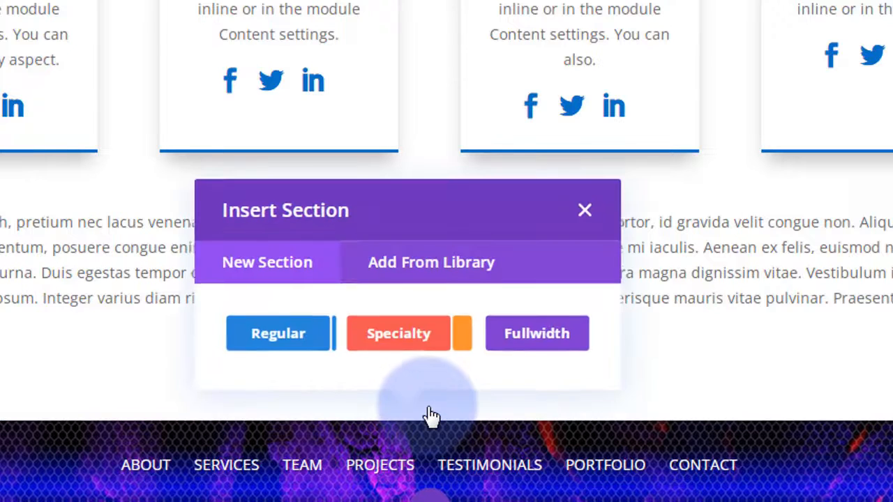
pyautogui.click(279, 334)
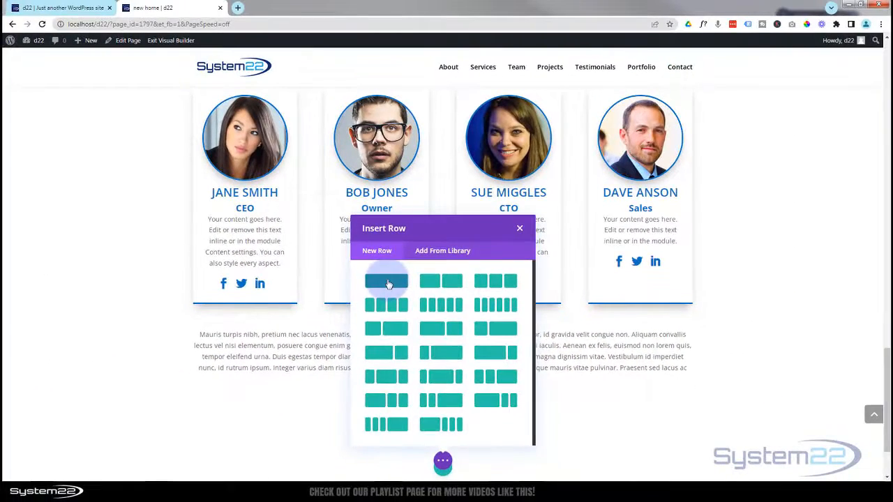
pyautogui.click(389, 282)
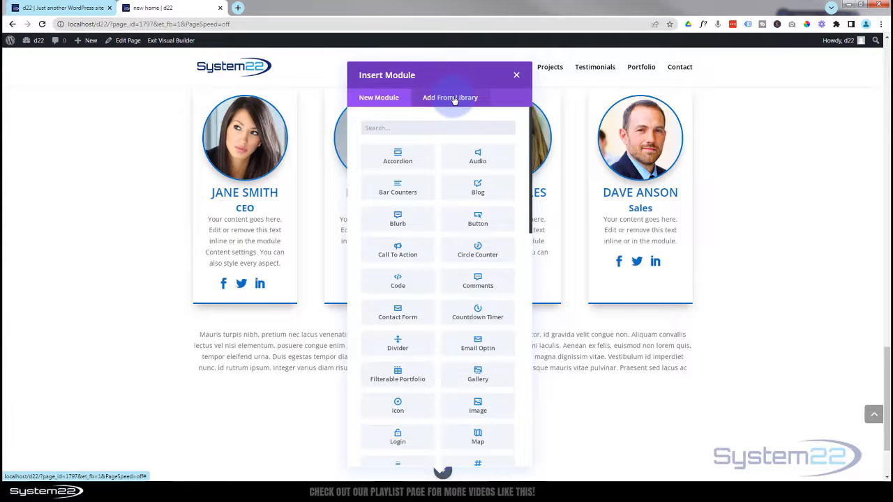
pyautogui.click(464, 101)
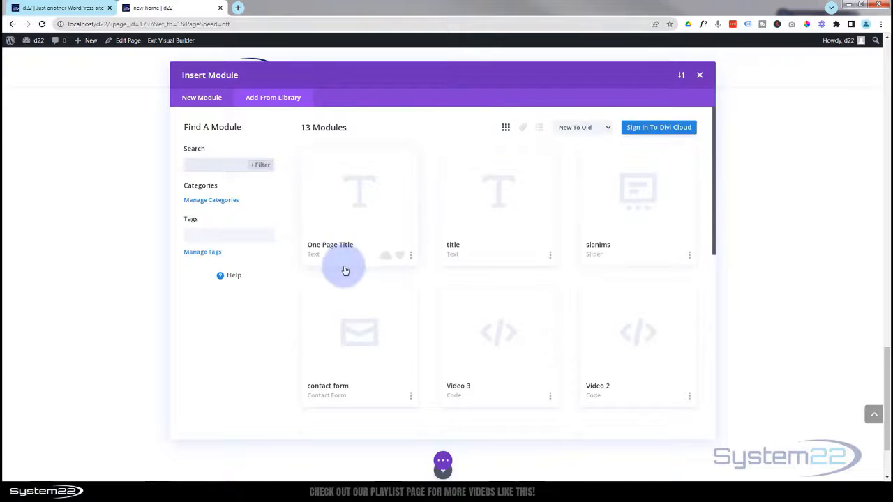
pyautogui.click(330, 249)
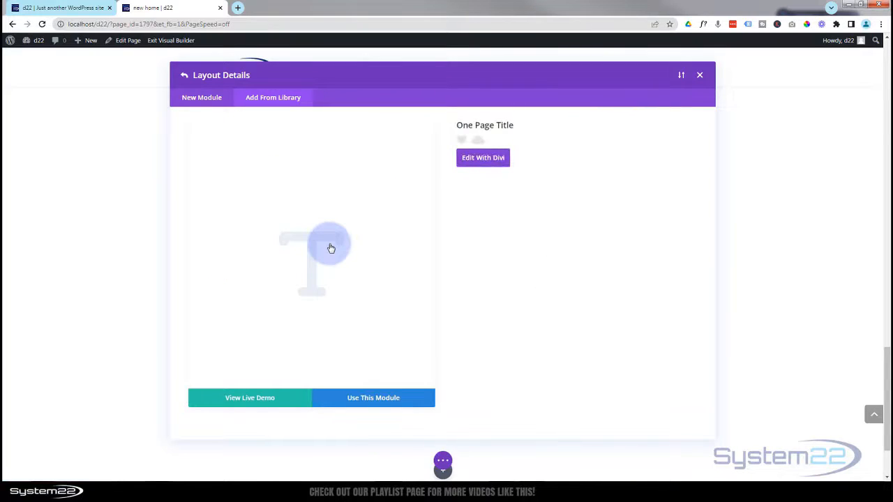
pyautogui.click(367, 400)
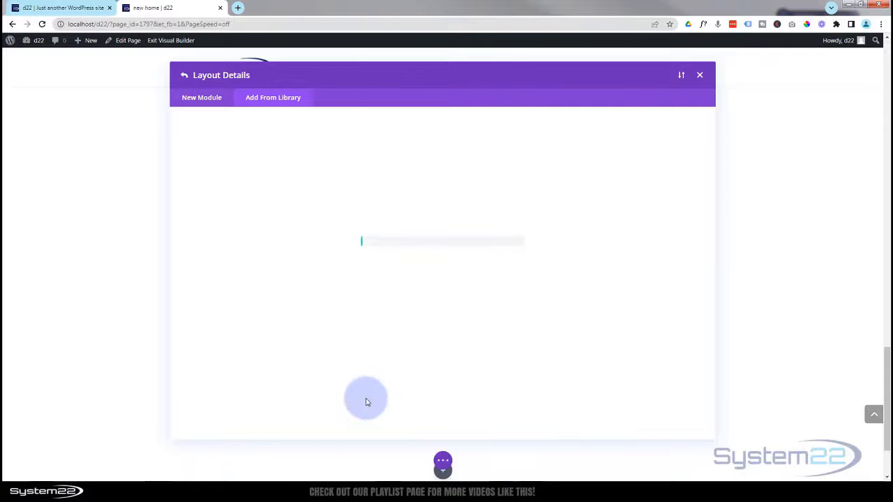
pyautogui.scroll(-2, 367, 404)
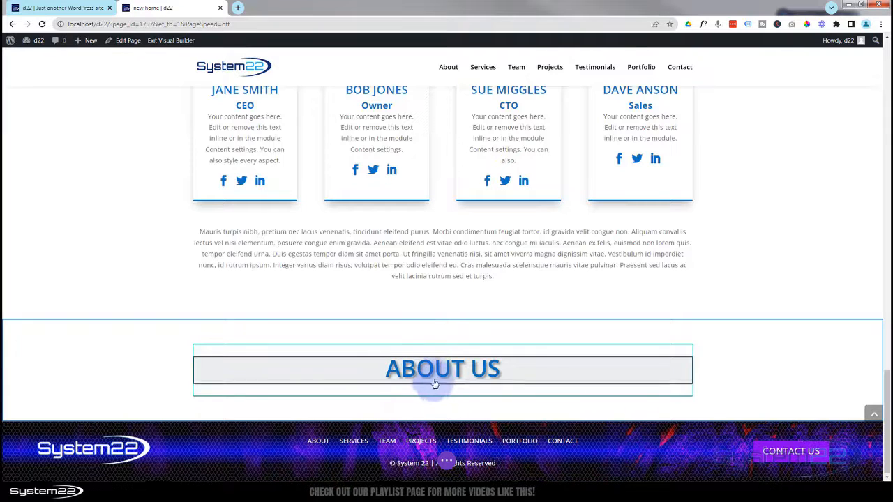
# - Replace the title module's 'About Us' heading text with 'Projects' and save it
pyautogui.click(429, 373)
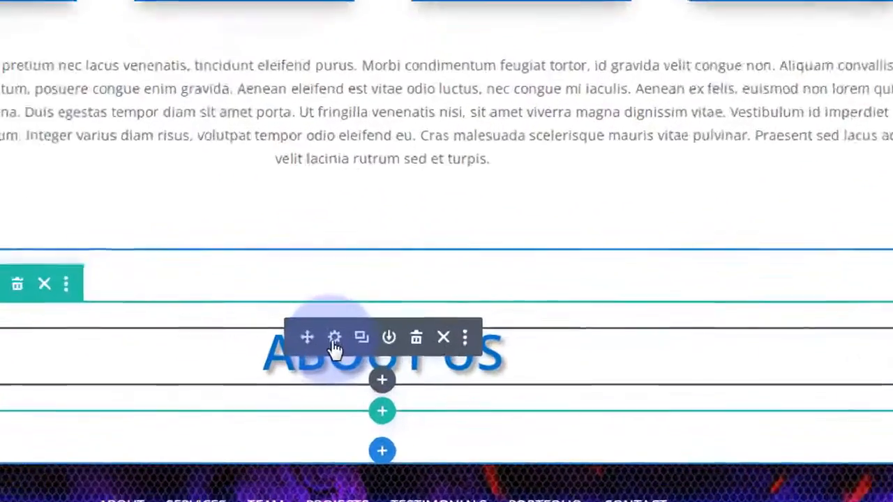
pyautogui.click(418, 362)
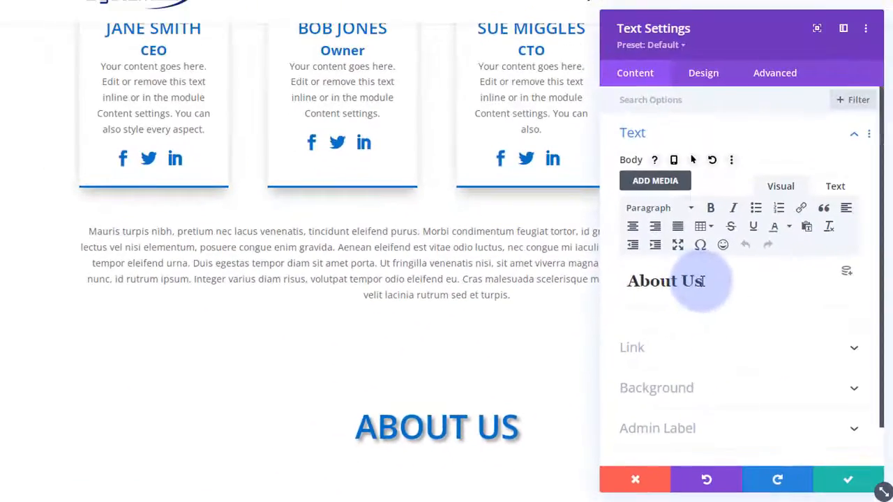
pyautogui.moveTo(704, 281); pyautogui.dragTo(635, 281)
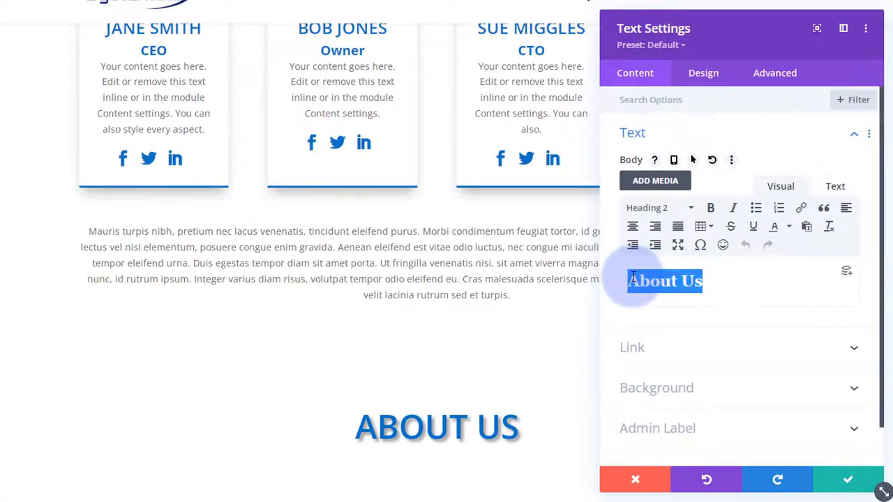
pyautogui.write('Projects')
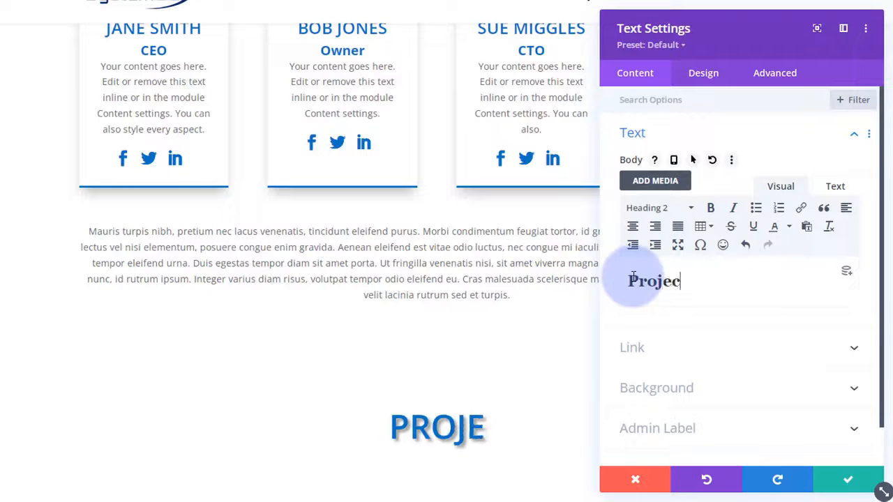
pyautogui.click(857, 483)
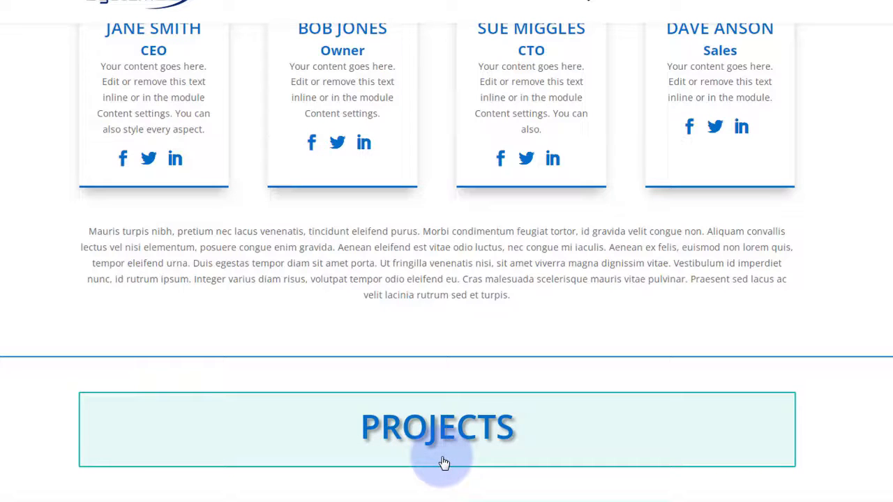
# - Add a three-column row under the Projects heading with a default circle counter in column one
pyautogui.moveTo(443, 464)
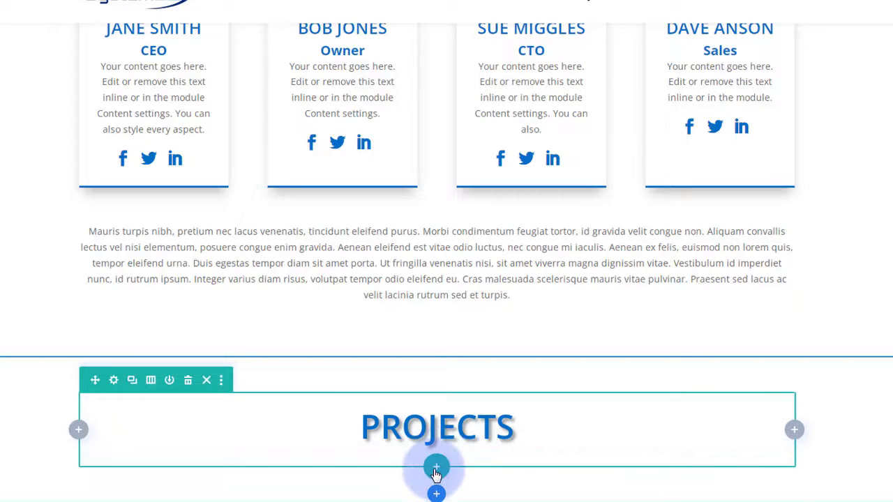
pyautogui.click(435, 469)
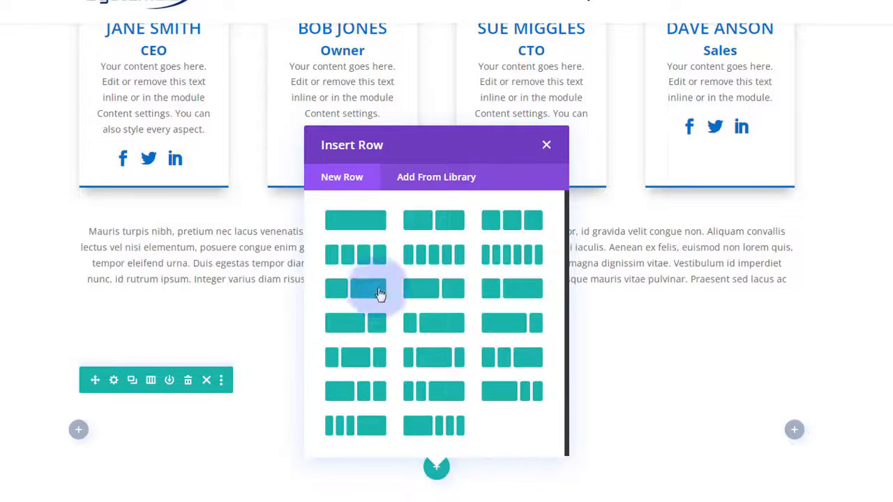
pyautogui.click(524, 231)
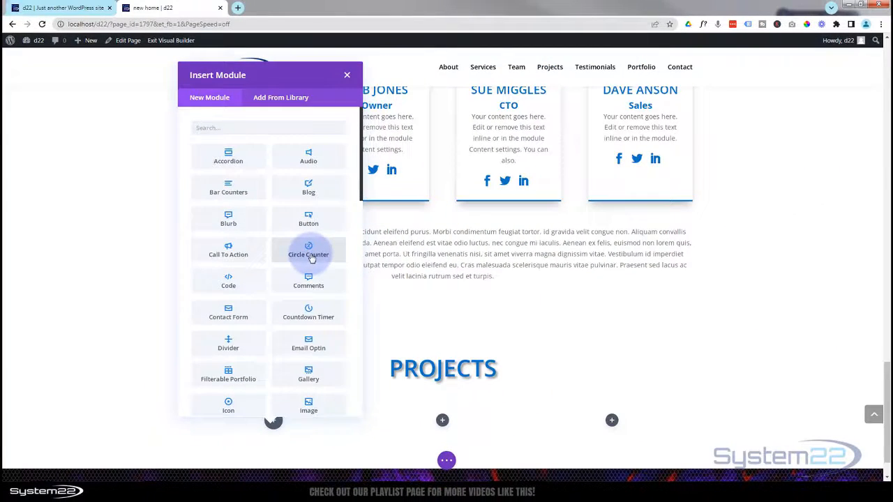
pyautogui.click(308, 251)
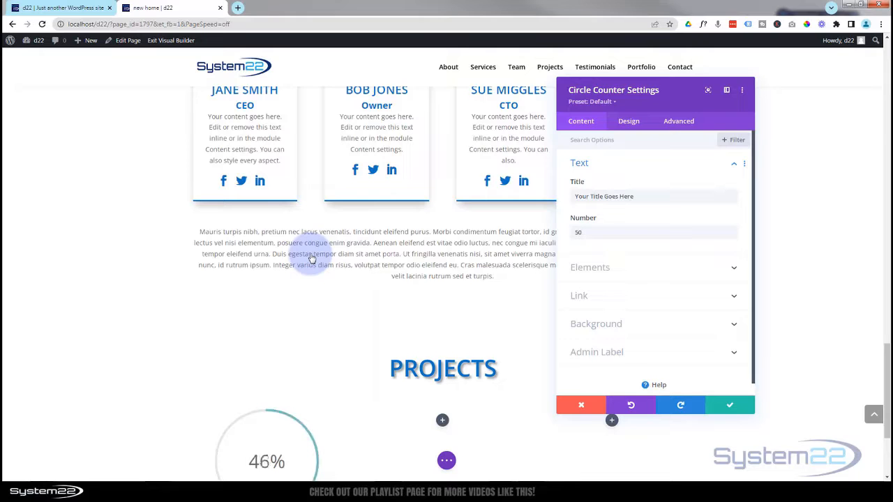
pyautogui.scroll(-3, 130, 294)
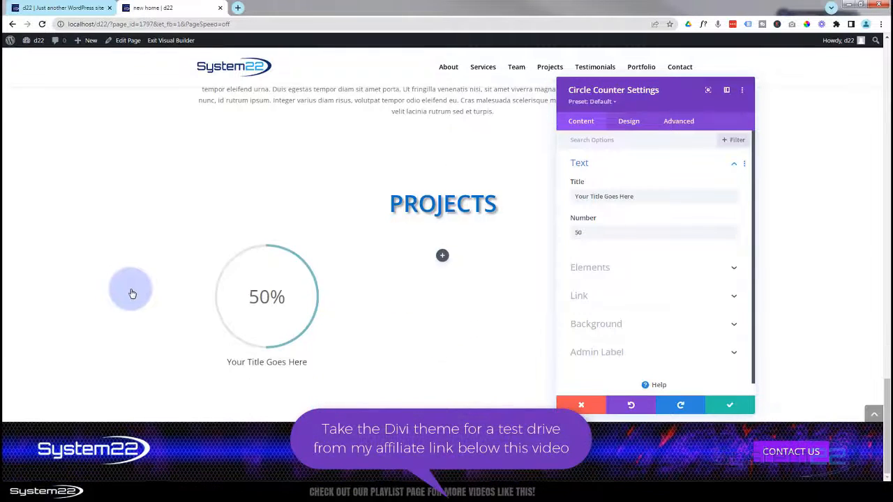
pyautogui.moveTo(637, 105); pyautogui.dragTo(428, 128)
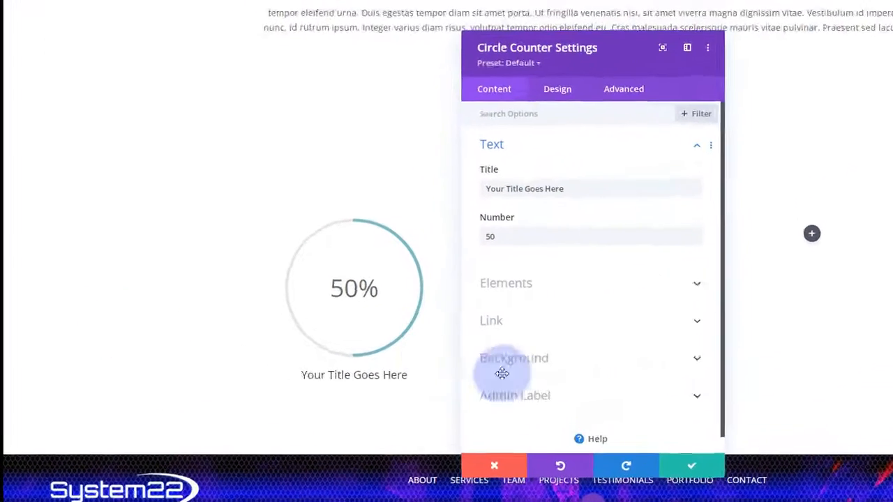
pyautogui.click(738, 479)
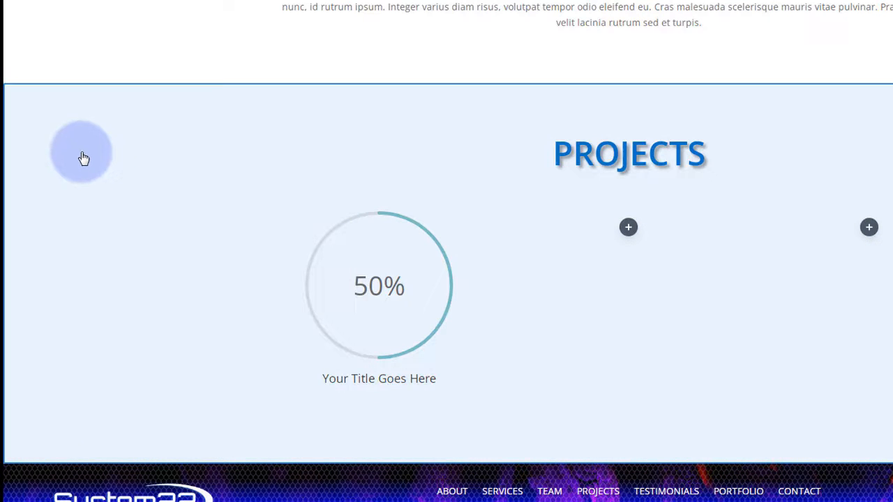
# - Set the Night City photo as the Projects section background with parallax switched on
pyautogui.click(83, 159)
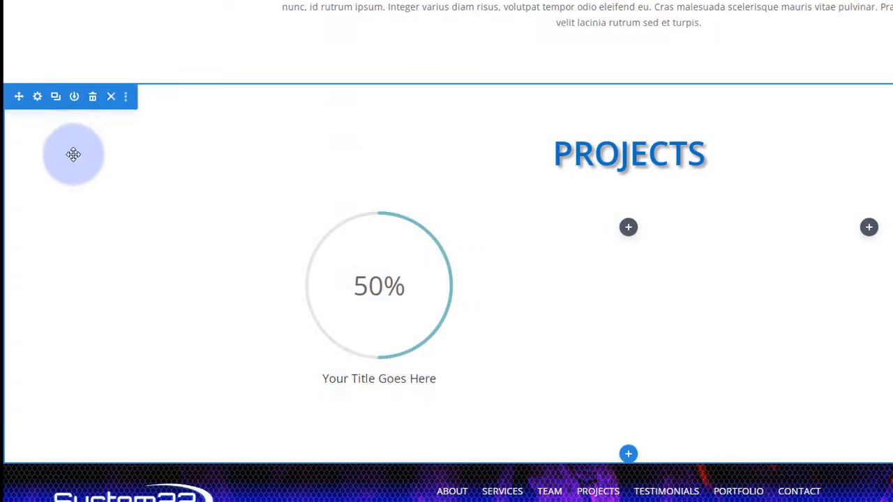
pyautogui.click(38, 97)
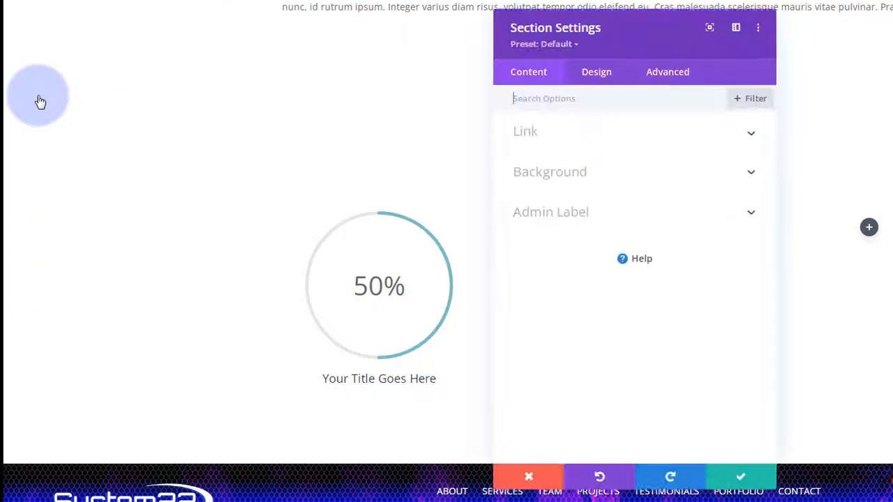
pyautogui.click(625, 175)
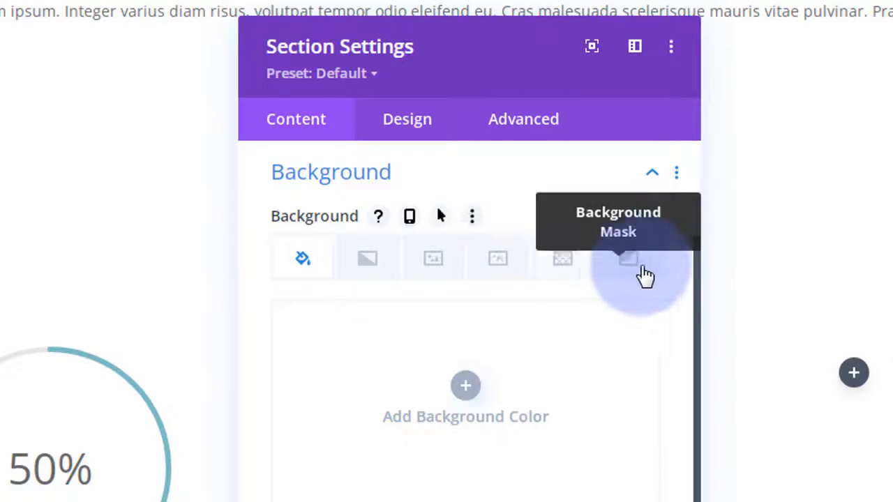
pyautogui.click(436, 263)
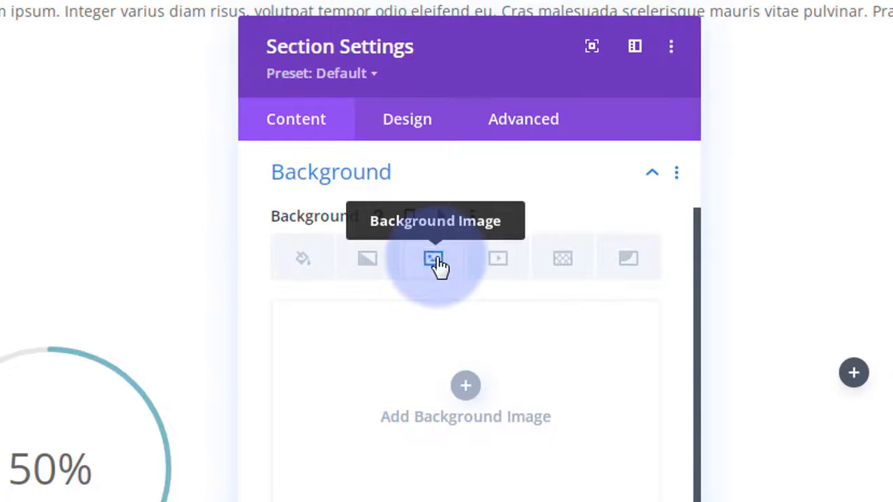
pyautogui.click(465, 385)
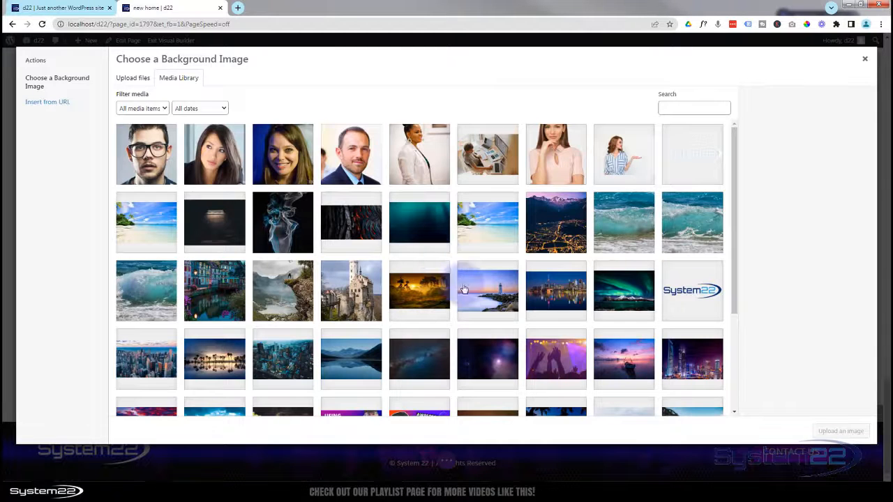
pyautogui.click(694, 365)
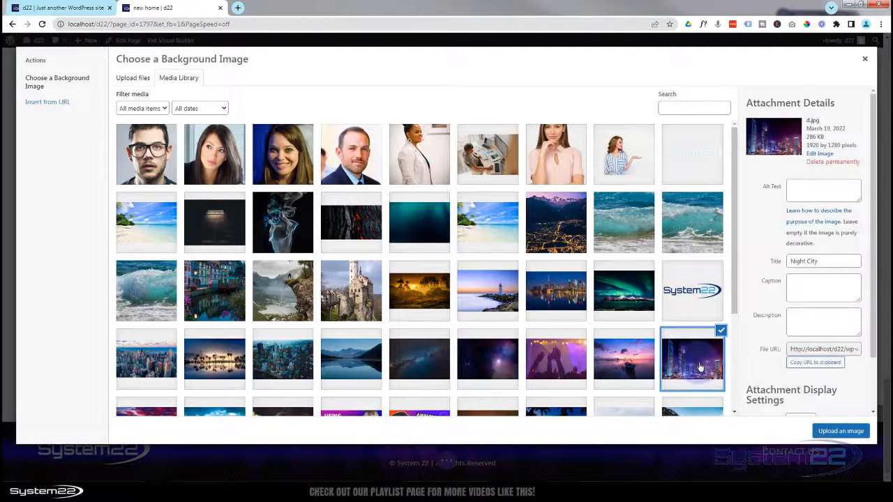
pyautogui.click(841, 432)
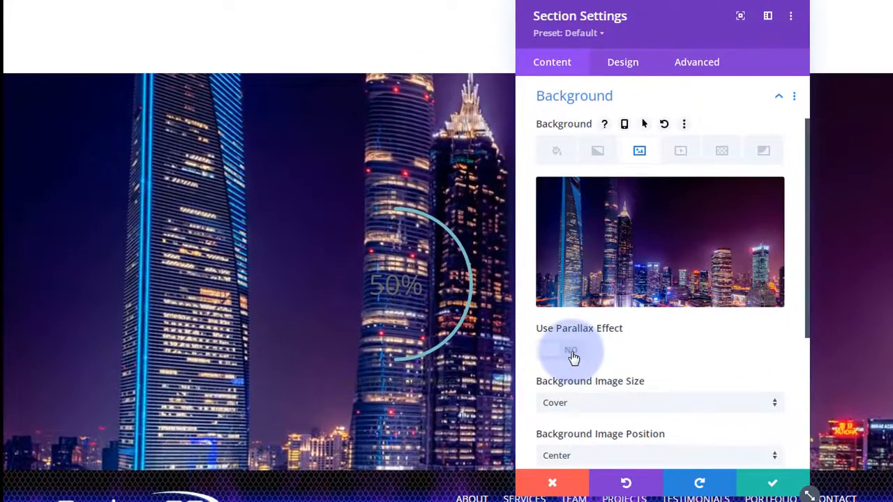
pyautogui.click(570, 355)
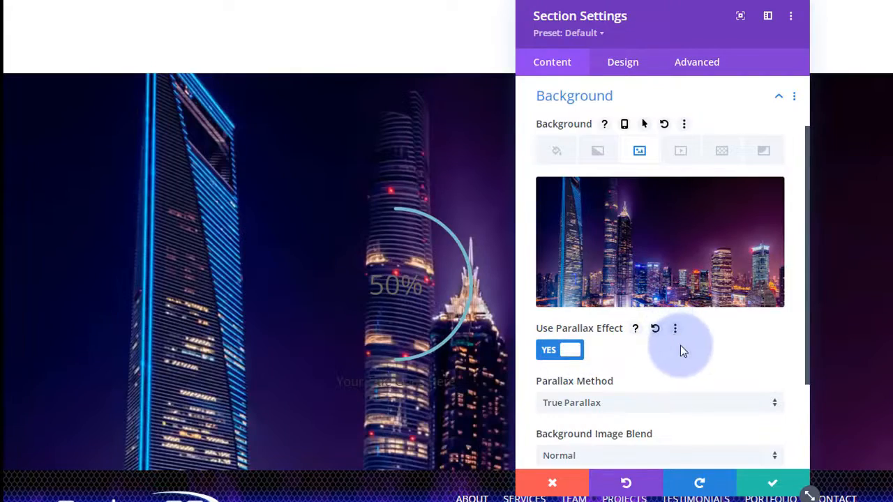
# - Try CSS as the parallax method for the night-city section background
pyautogui.scroll(-2, 681, 346)
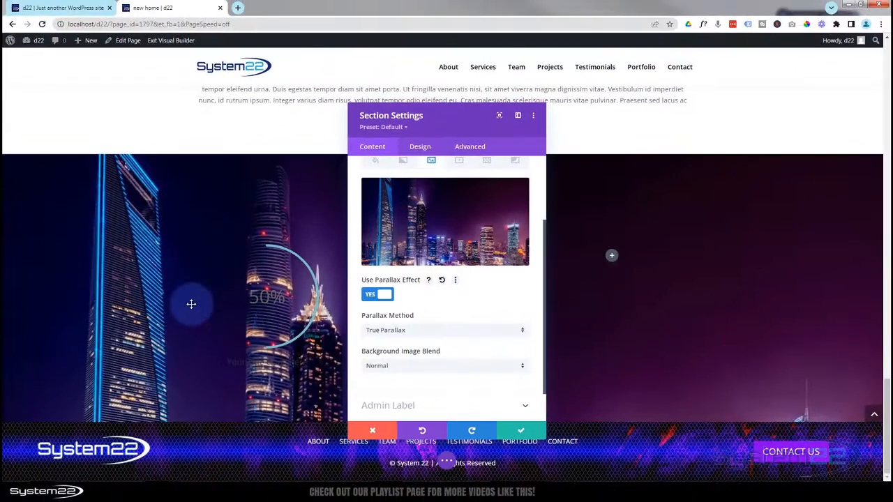
pyautogui.scroll(4, 191, 304)
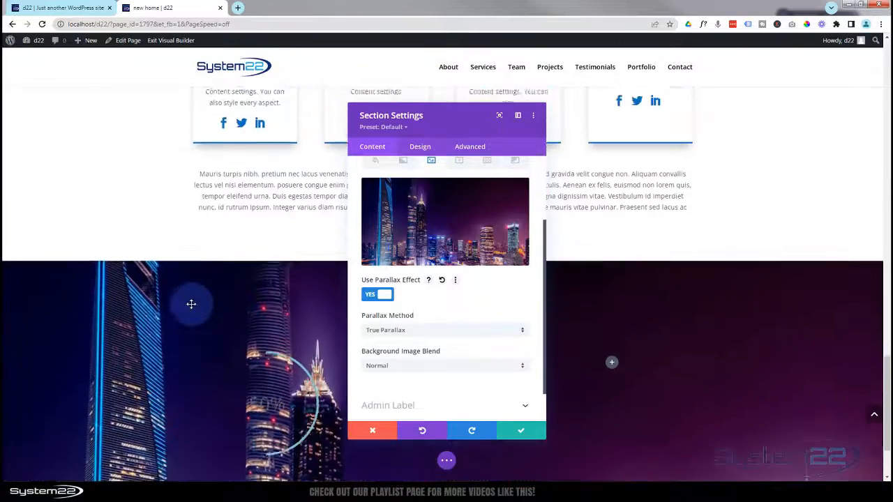
pyautogui.scroll(2, 192, 306)
pyautogui.scroll(1, 192, 304)
pyautogui.scroll(-3, 191, 304)
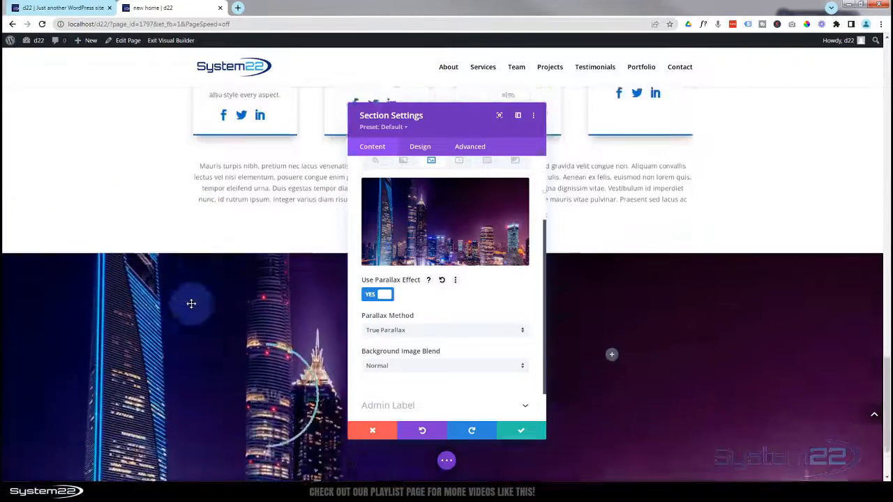
pyautogui.scroll(2, 191, 303)
pyautogui.scroll(-3, 191, 303)
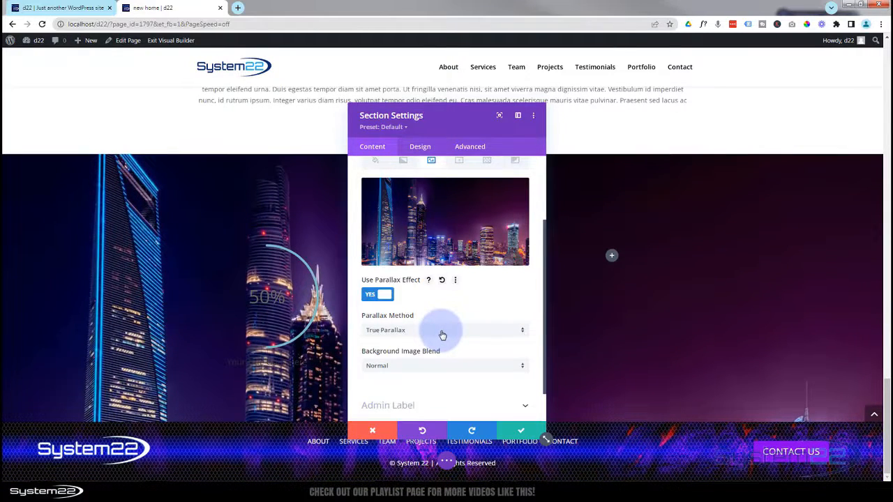
pyautogui.click(442, 336)
pyautogui.click(409, 353)
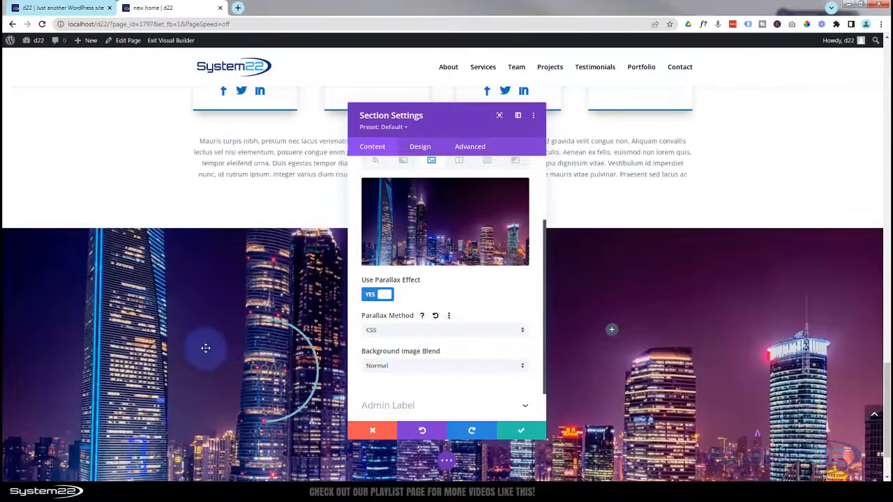
# - Switch the parallax method back to True Parallax and save the section settings
pyautogui.scroll(2, 206, 348)
pyautogui.scroll(-3, 206, 349)
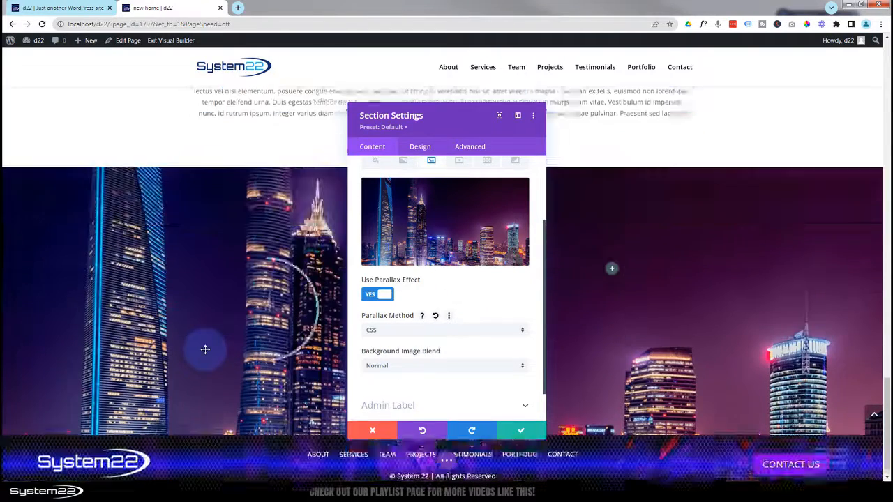
pyautogui.scroll(3, 205, 349)
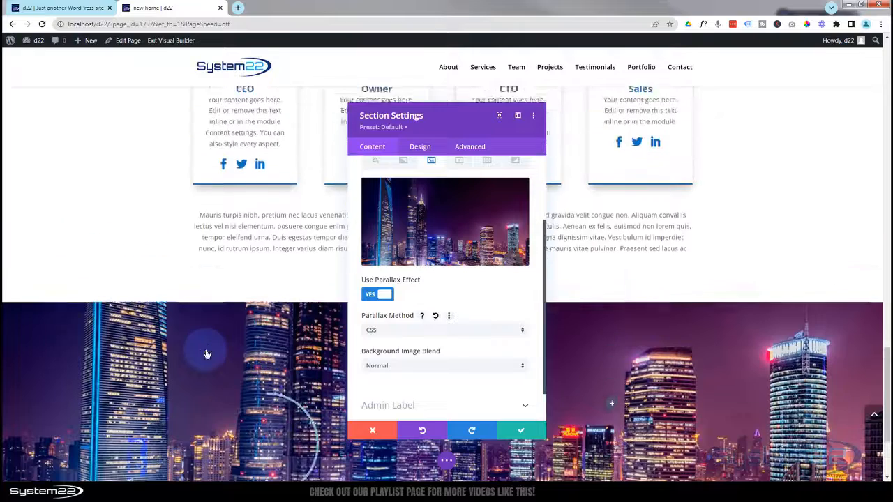
pyautogui.scroll(-3, 206, 352)
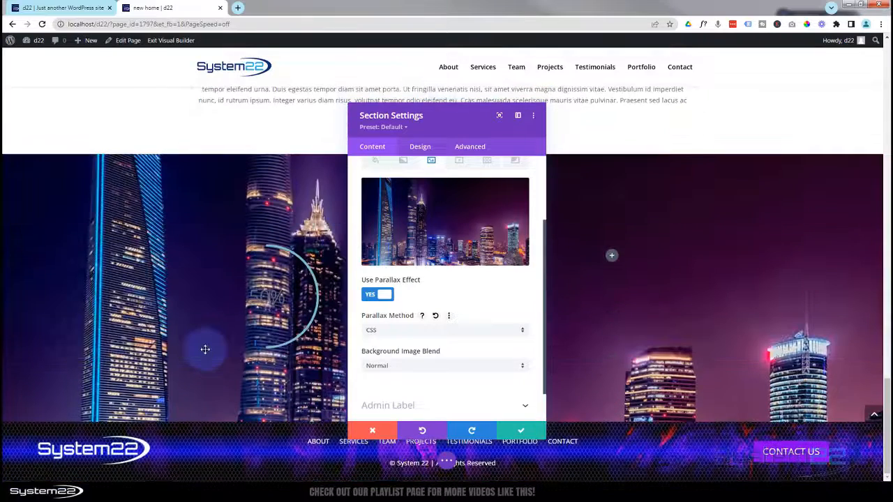
pyautogui.click(395, 331)
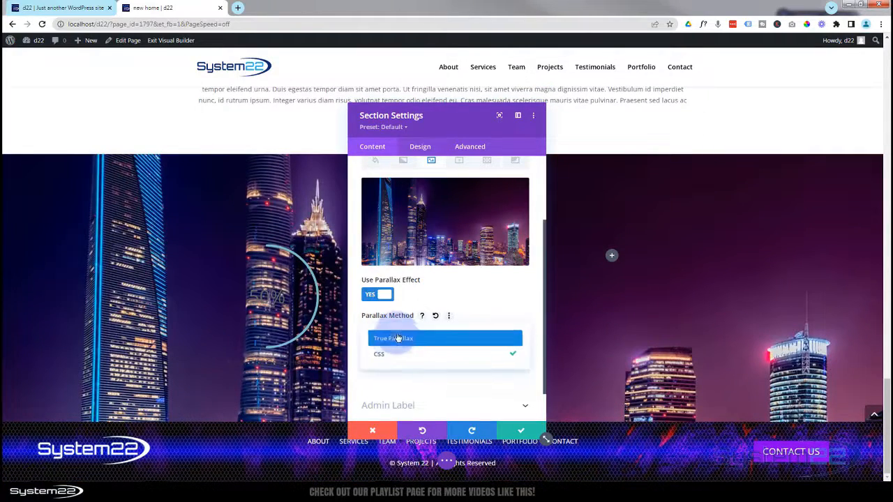
pyautogui.click(396, 339)
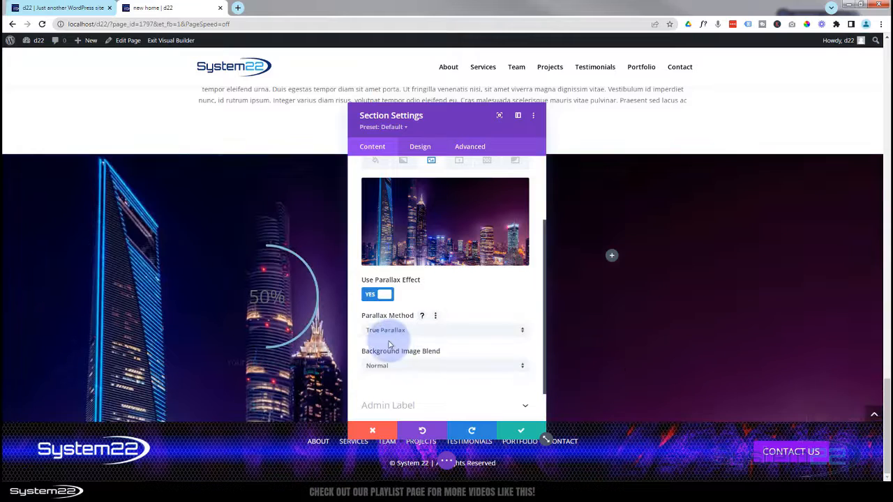
pyautogui.moveTo(466, 132); pyautogui.dragTo(685, 115)
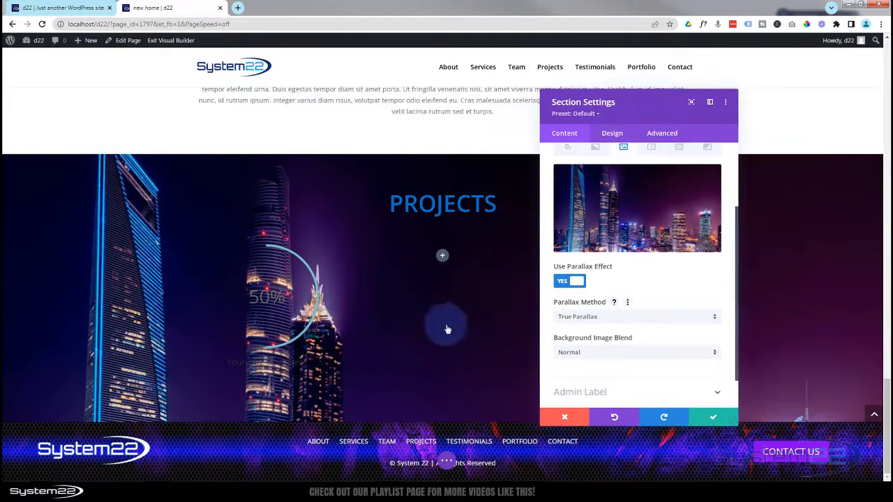
pyautogui.scroll(1, 442, 325)
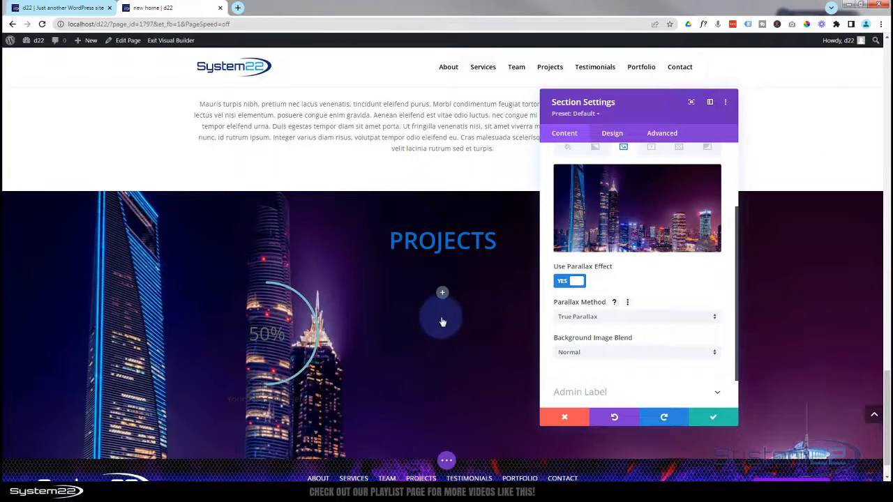
pyautogui.click(712, 419)
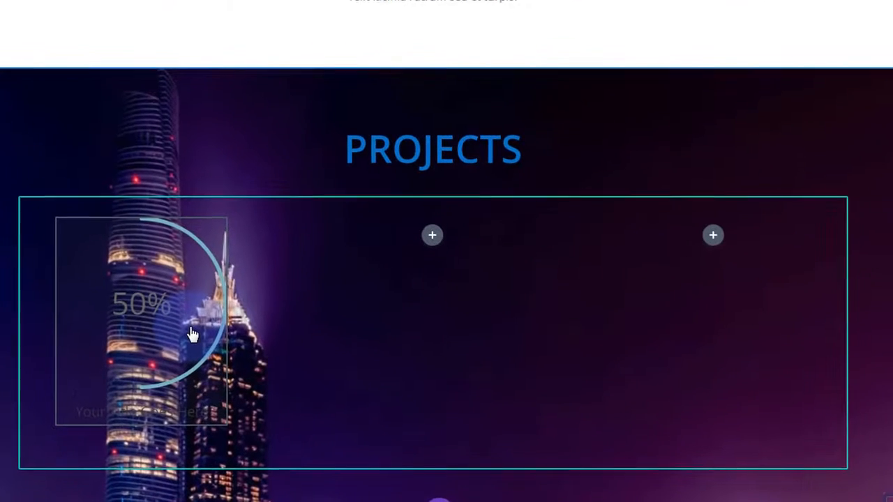
# - Replace the first circle counter's title with 'Web Design'
pyautogui.moveTo(191, 323)
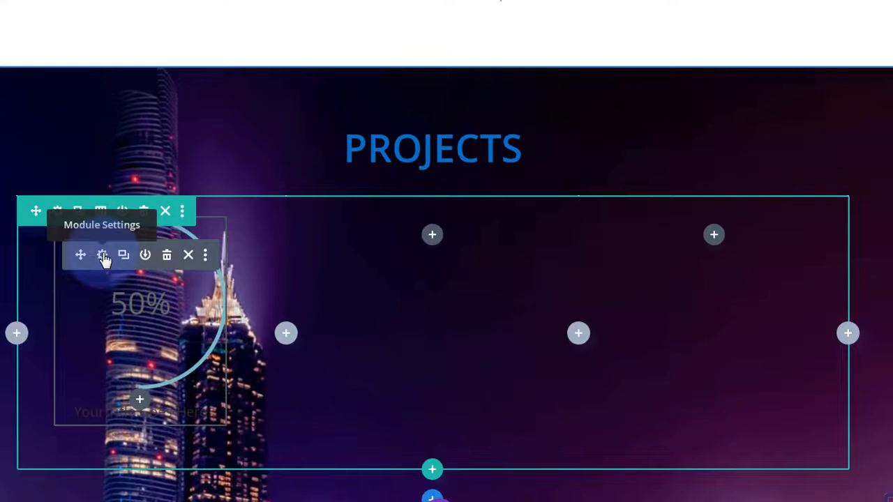
pyautogui.click(103, 257)
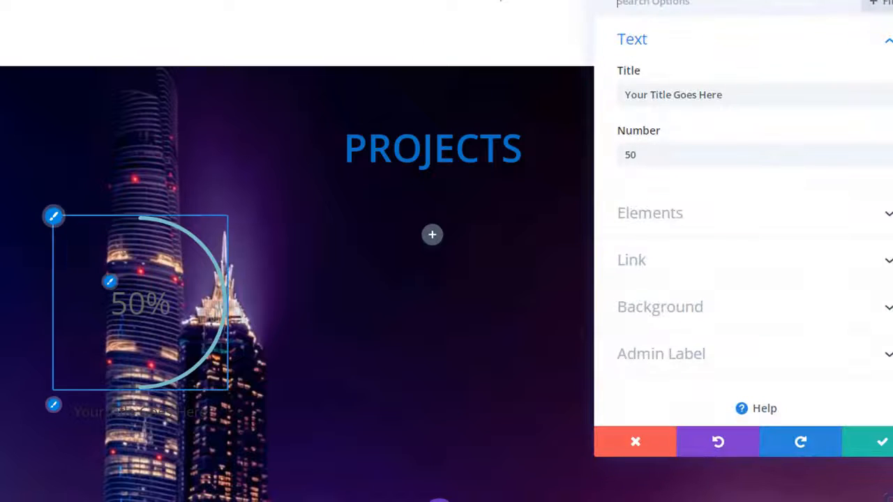
pyautogui.moveTo(762, 2); pyautogui.dragTo(528, 33)
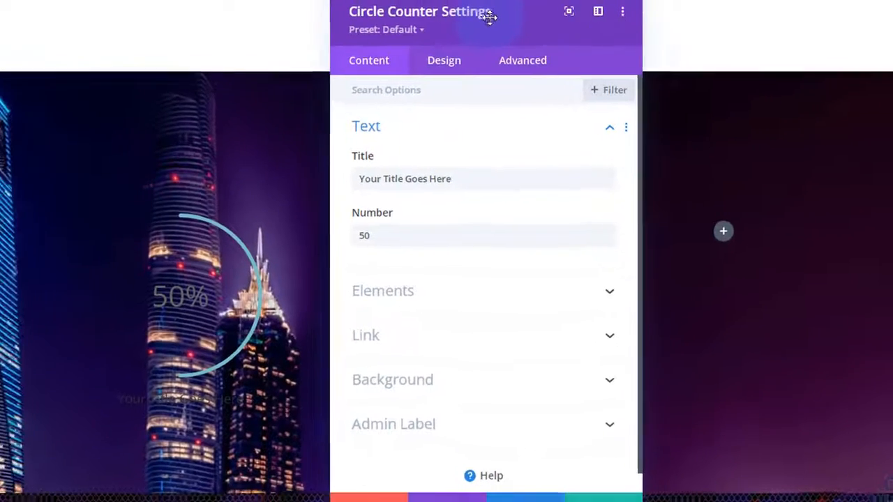
pyautogui.click(517, 176)
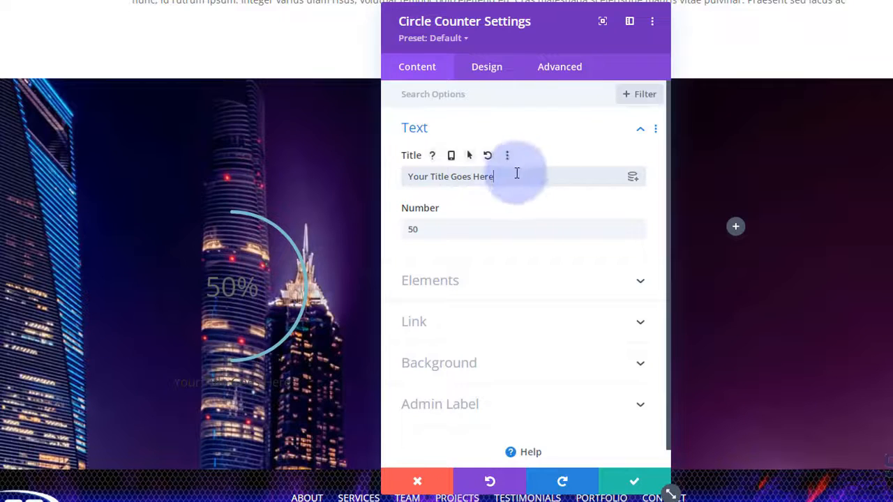
pyautogui.moveTo(516, 175); pyautogui.dragTo(385, 183)
pyautogui.write('Web Design')
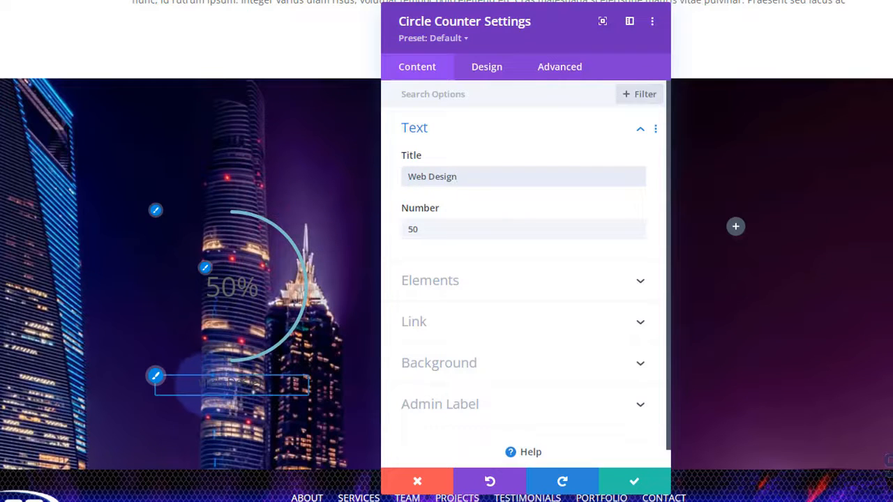
# - Set the counter's Text Color to Light in the Design tab
pyautogui.click(494, 71)
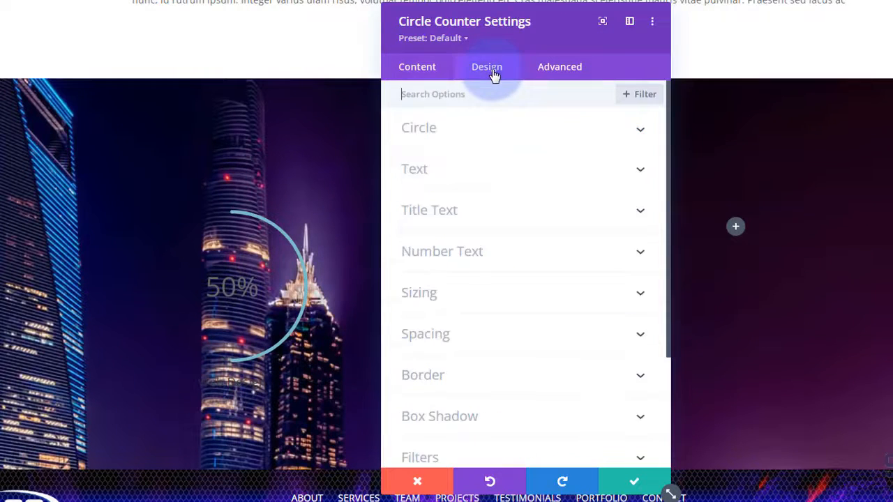
pyautogui.click(496, 174)
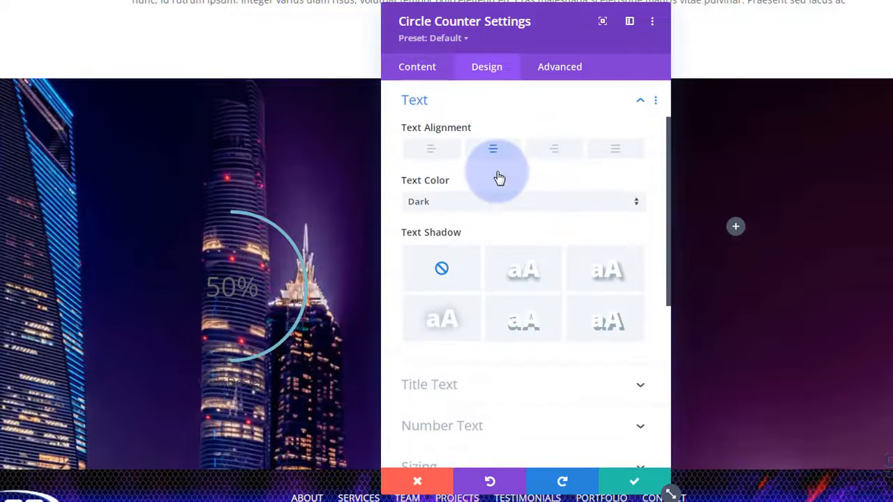
pyautogui.click(474, 210)
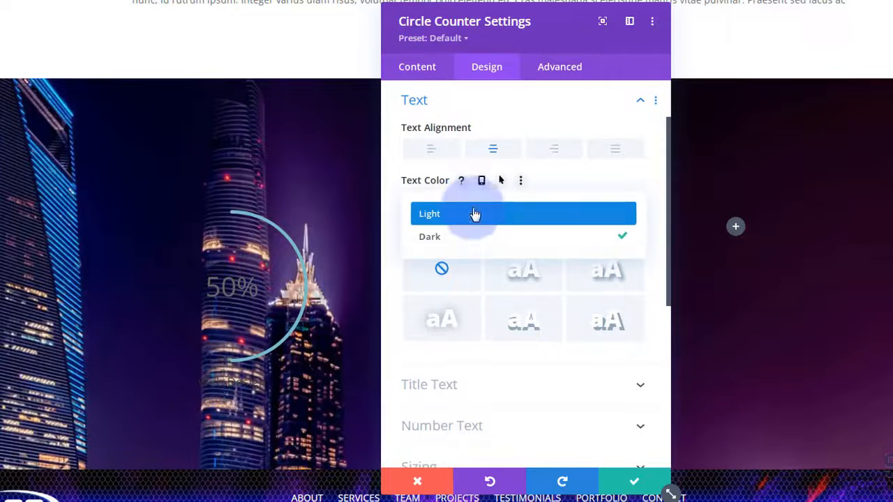
pyautogui.click(474, 217)
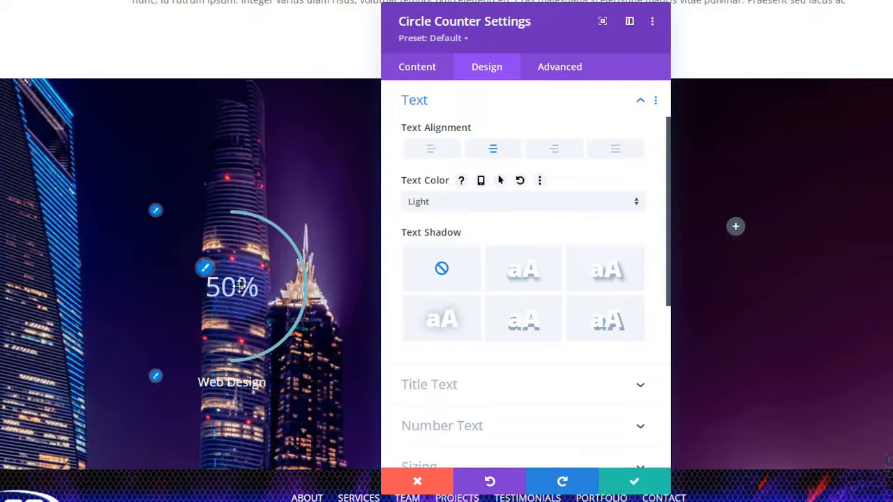
pyautogui.click(432, 73)
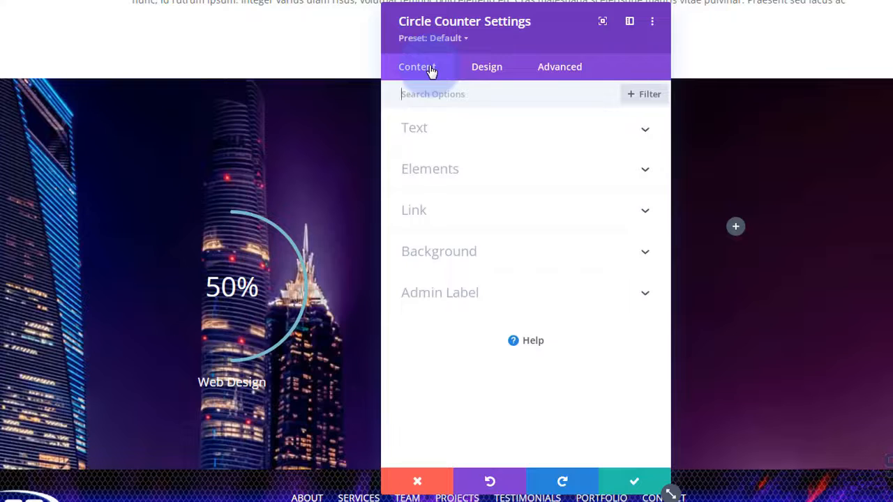
# - Change the circle counter's number from 50 to 75
pyautogui.click(500, 132)
pyautogui.click(425, 227)
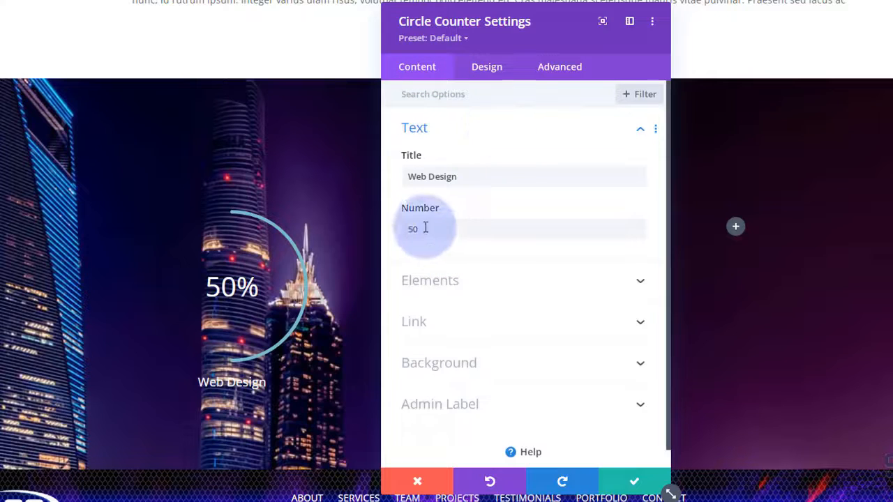
pyautogui.moveTo(420, 229); pyautogui.dragTo(399, 230)
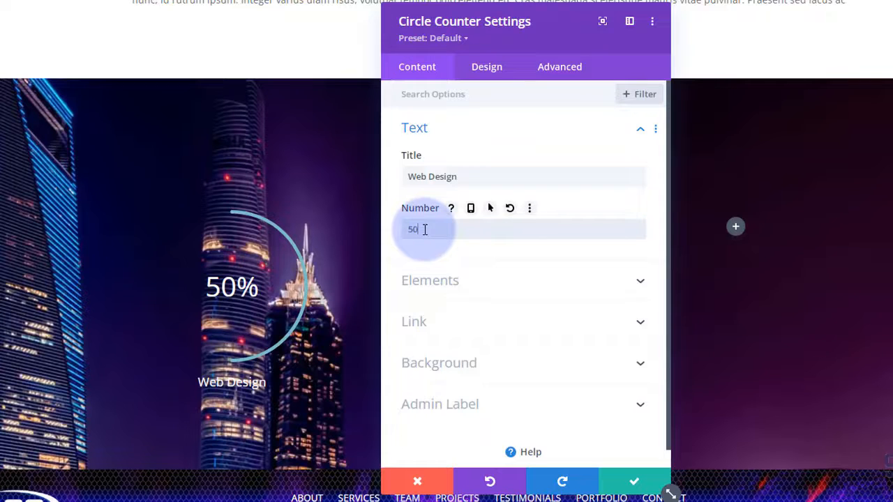
pyautogui.write('000')
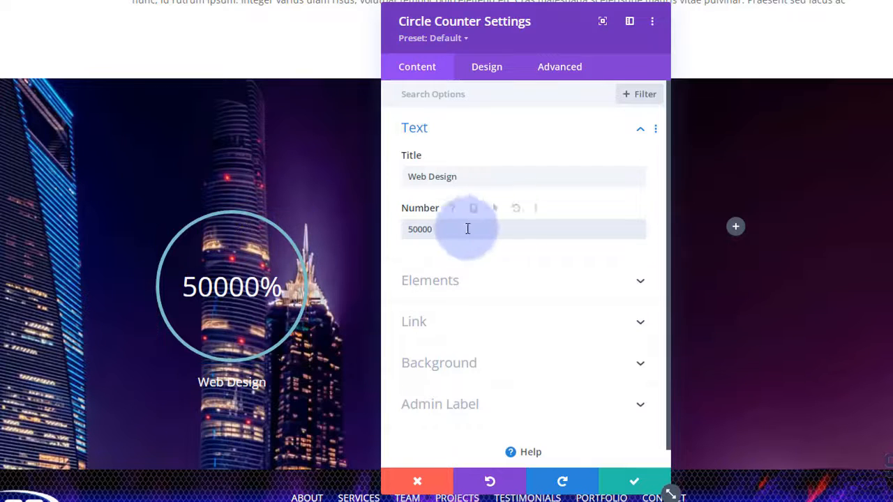
pyautogui.click(444, 231)
pyautogui.moveTo(445, 231); pyautogui.dragTo(406, 231)
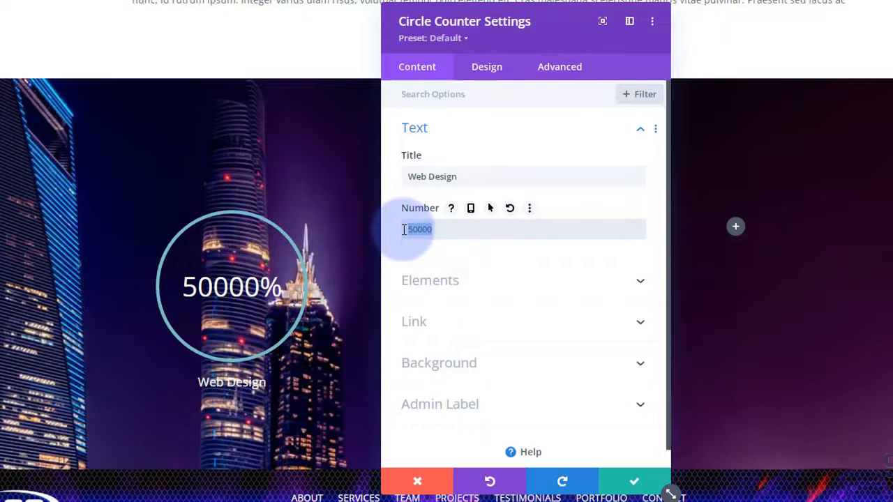
pyautogui.write('75')
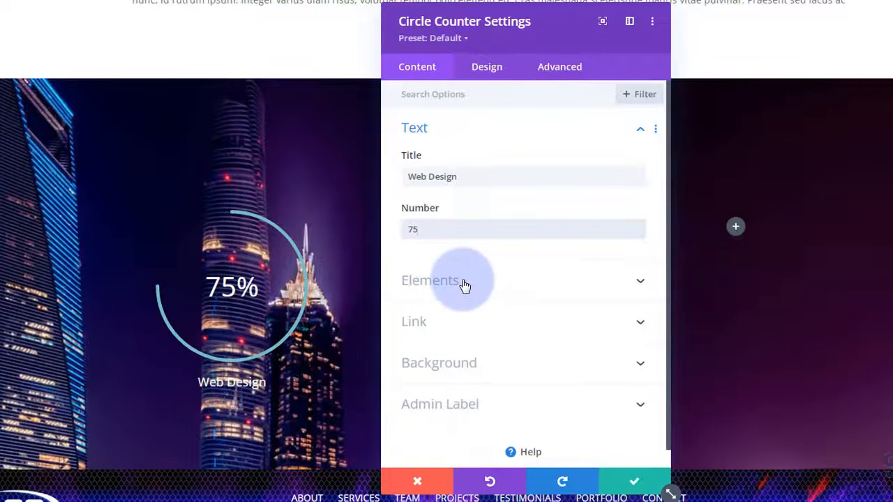
# - Hide the percent sign and keep the module link opening In The Same Window
pyautogui.click(506, 289)
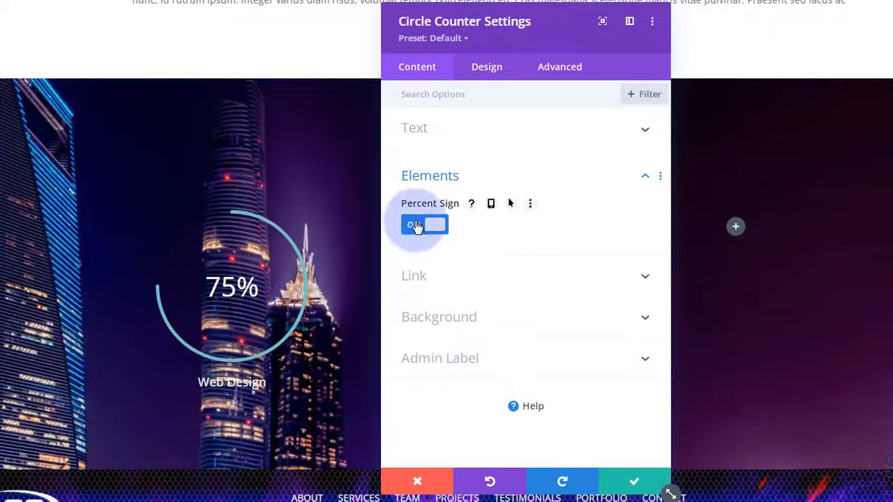
pyautogui.click(416, 227)
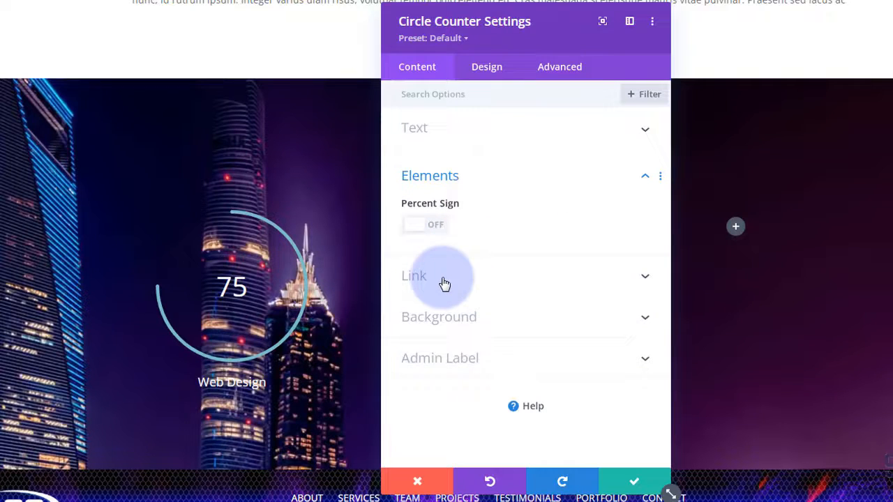
pyautogui.click(495, 282)
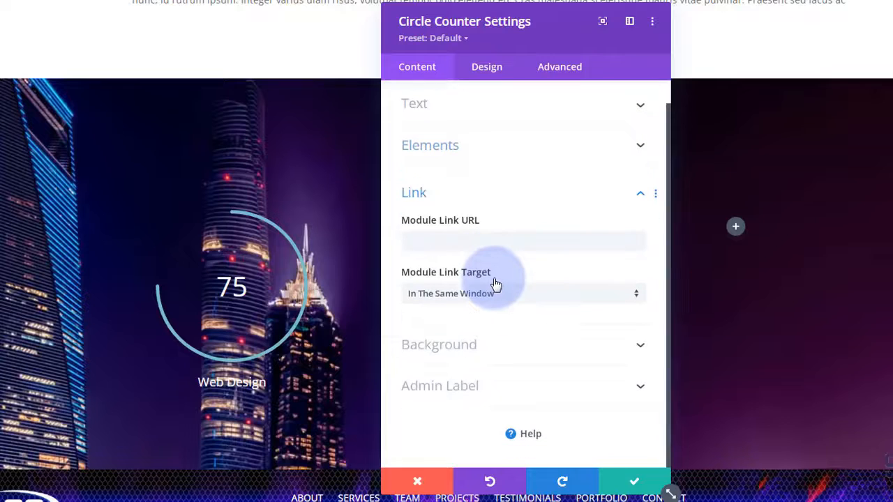
pyautogui.click(426, 241)
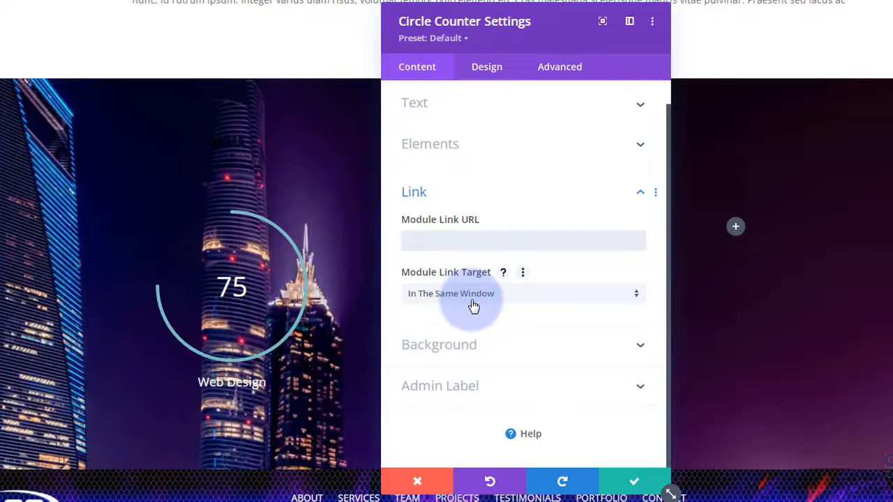
pyautogui.click(516, 299)
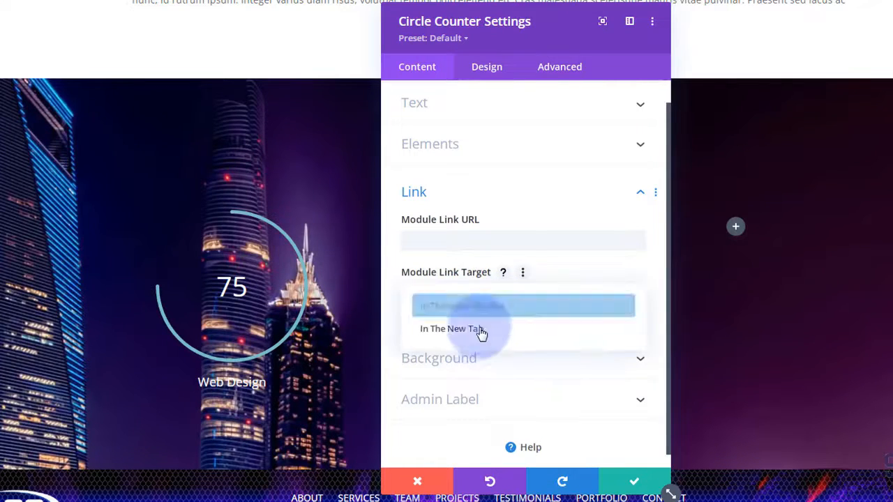
pyautogui.click(393, 296)
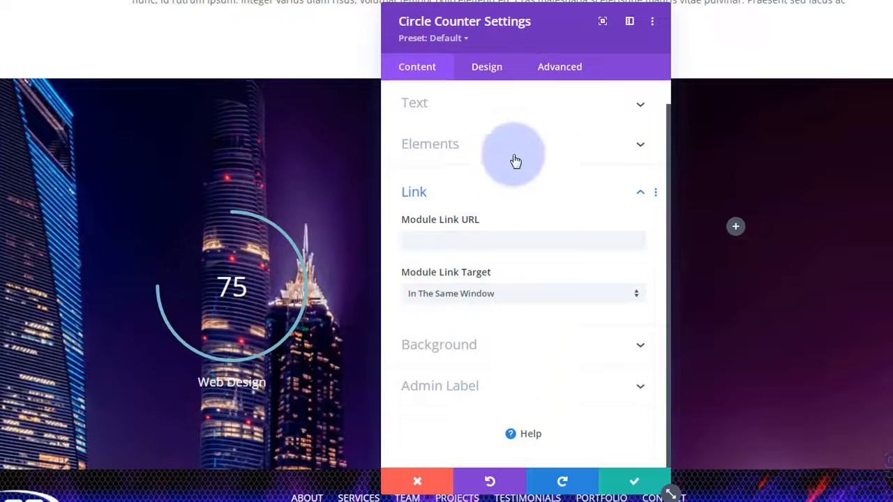
pyautogui.click(488, 68)
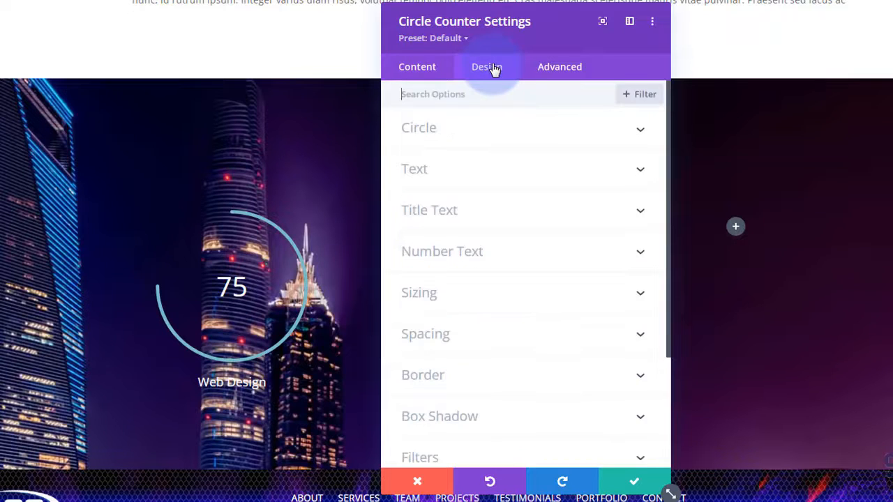
# - Set the counter's Circle Color to white
pyautogui.click(502, 140)
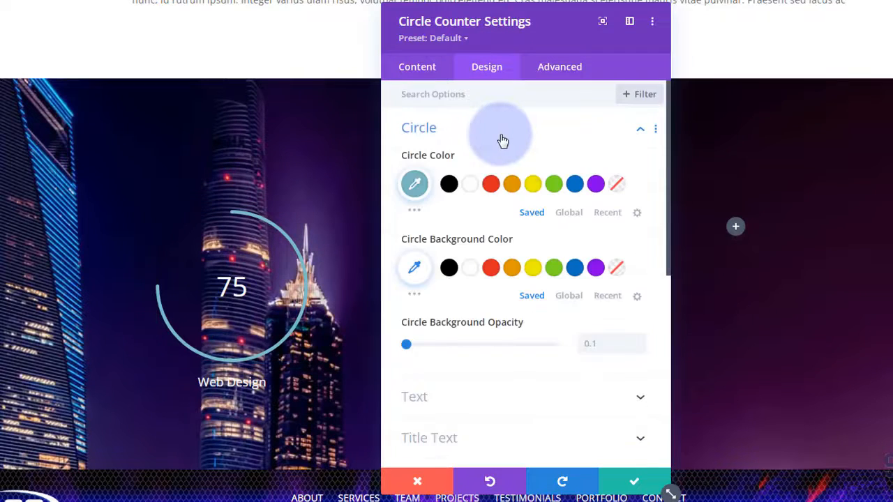
pyautogui.click(471, 184)
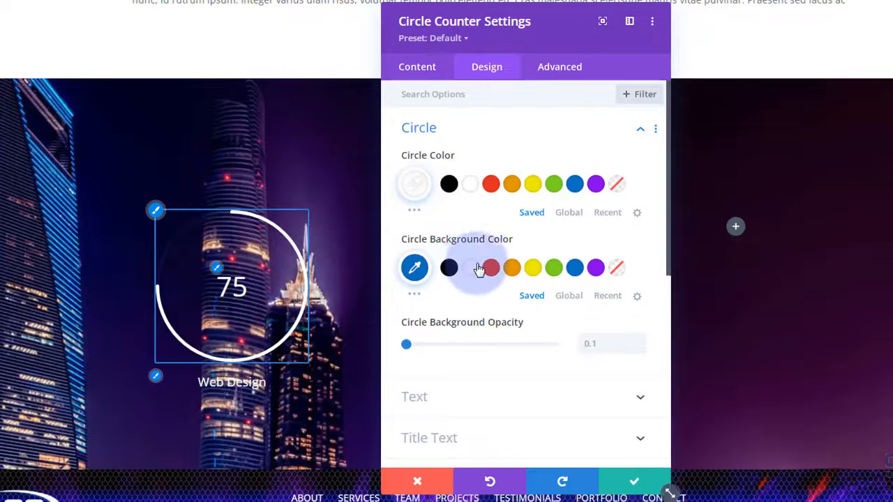
pyautogui.scroll(-3, 504, 228)
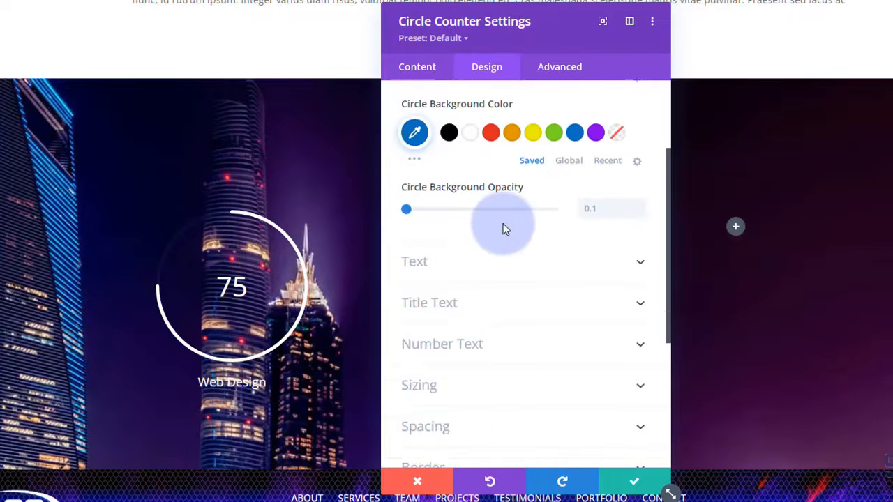
pyautogui.scroll(-3, 503, 226)
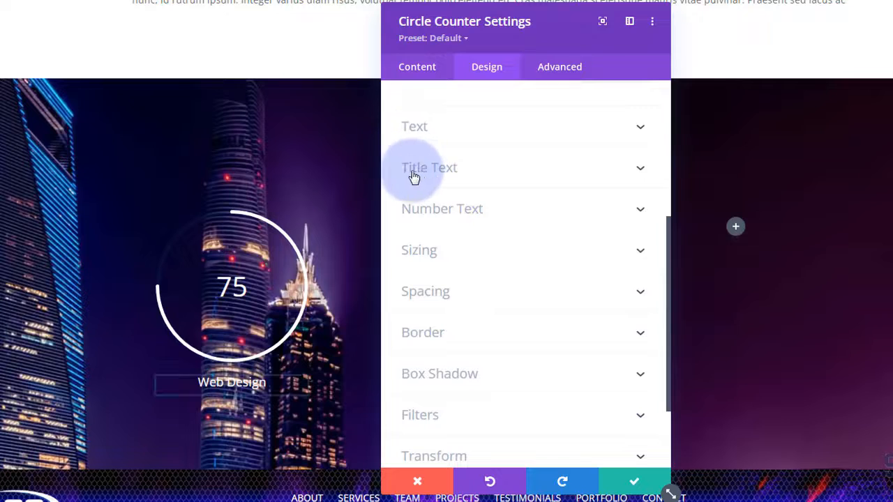
# - Make the title uppercase, Semi Bold and 28px, then save the counter
pyautogui.click(508, 169)
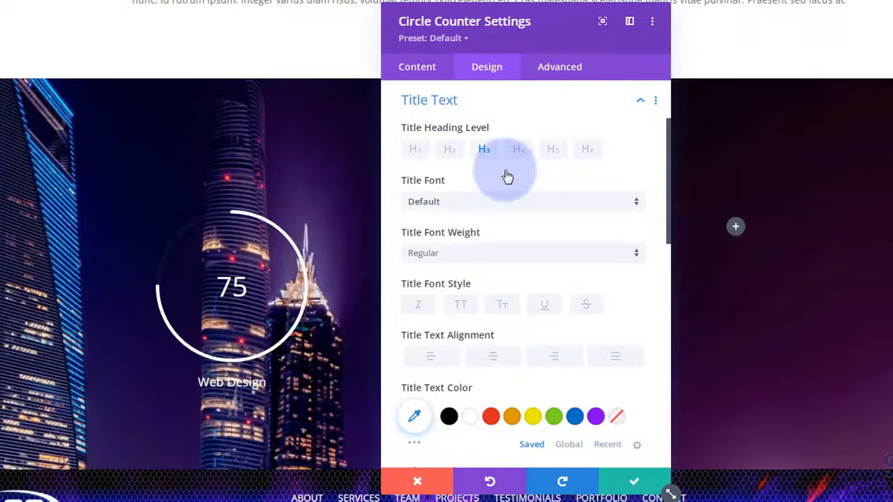
pyautogui.click(462, 307)
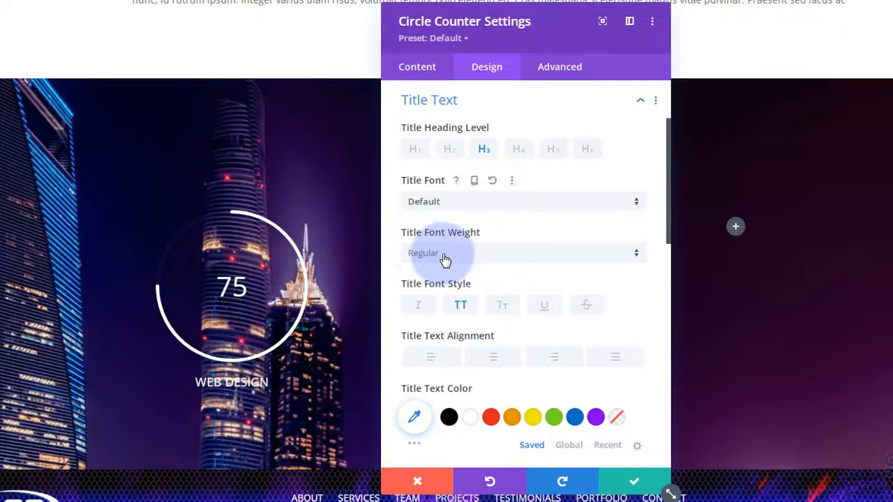
pyautogui.click(442, 255)
pyautogui.click(444, 316)
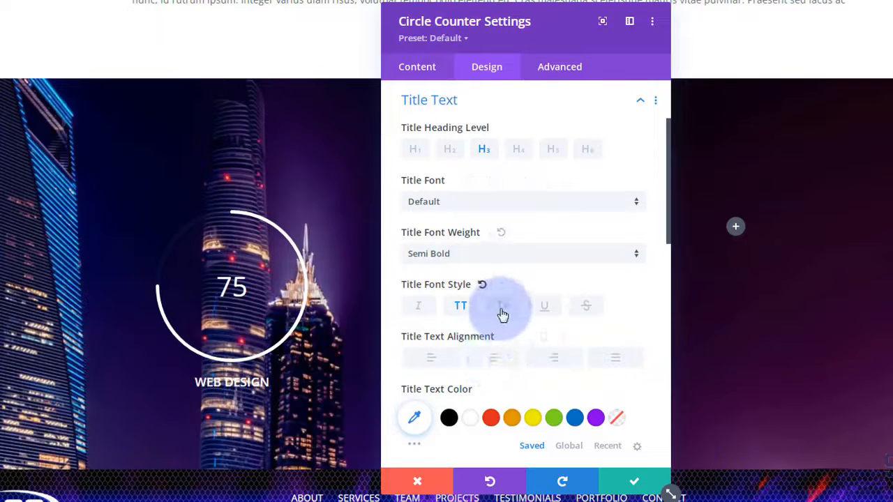
pyautogui.scroll(-5, 502, 312)
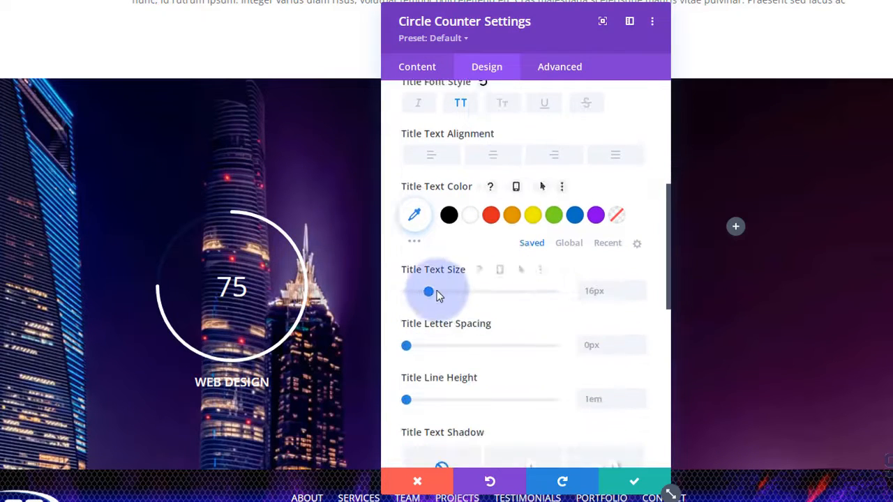
pyautogui.moveTo(430, 298); pyautogui.dragTo(449, 298)
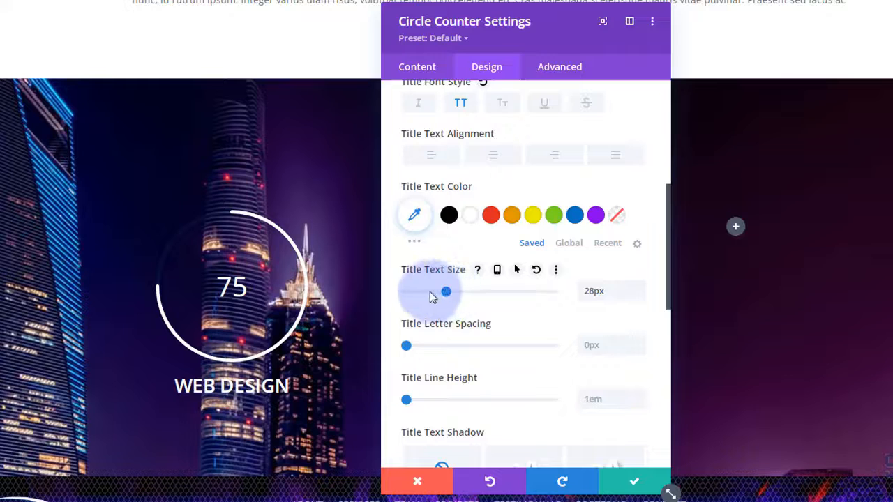
pyautogui.click(634, 486)
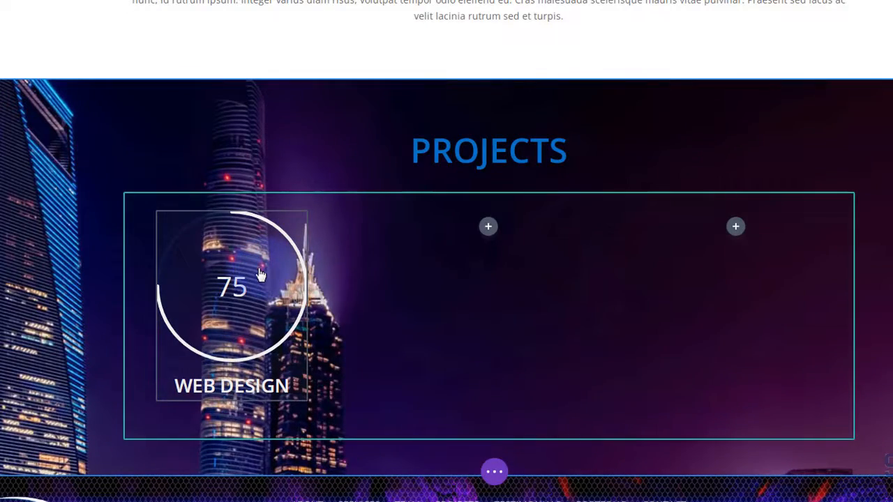
# - Copy the Web Design counter into the empty middle column
pyautogui.moveTo(260, 275)
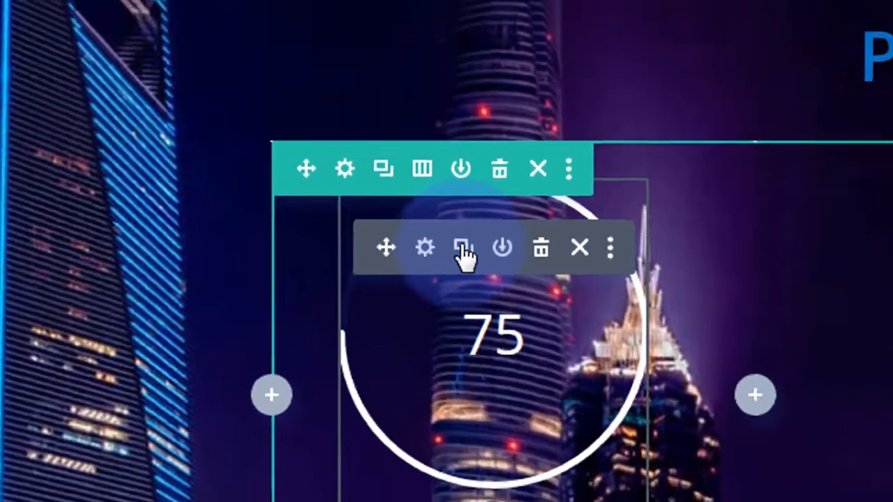
pyautogui.click(508, 237)
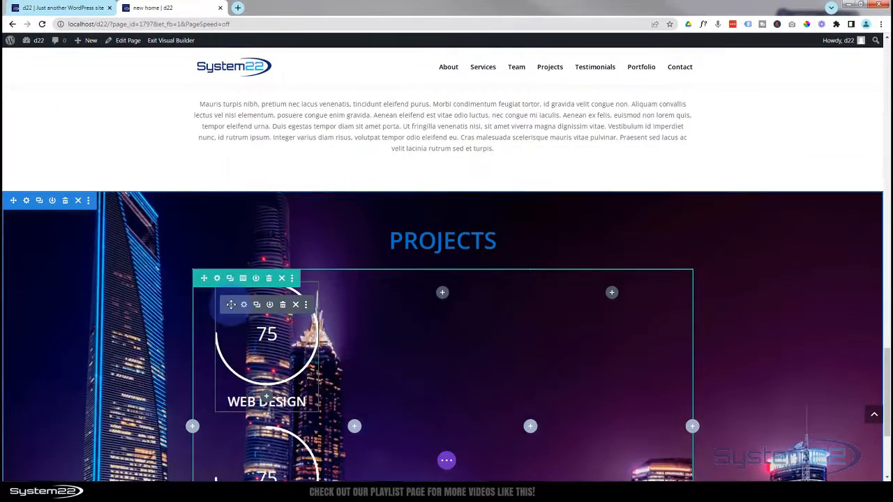
pyautogui.click(283, 304)
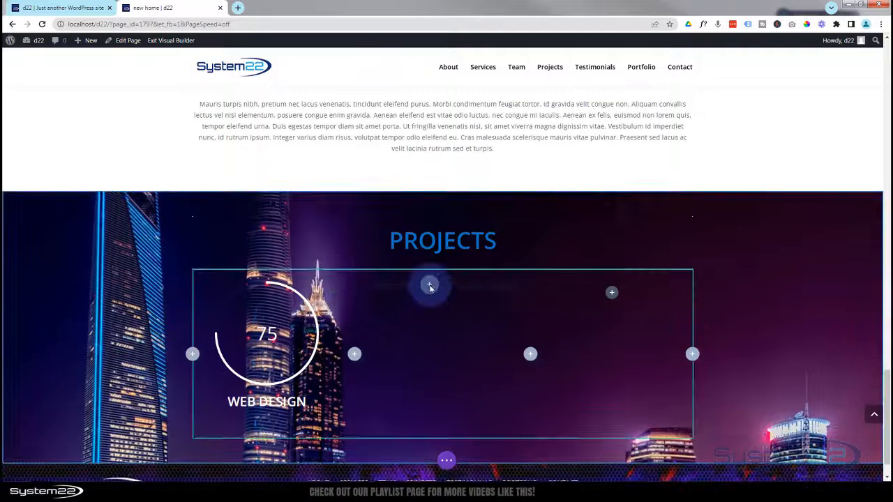
pyautogui.moveTo(430, 285); pyautogui.dragTo(430, 285)
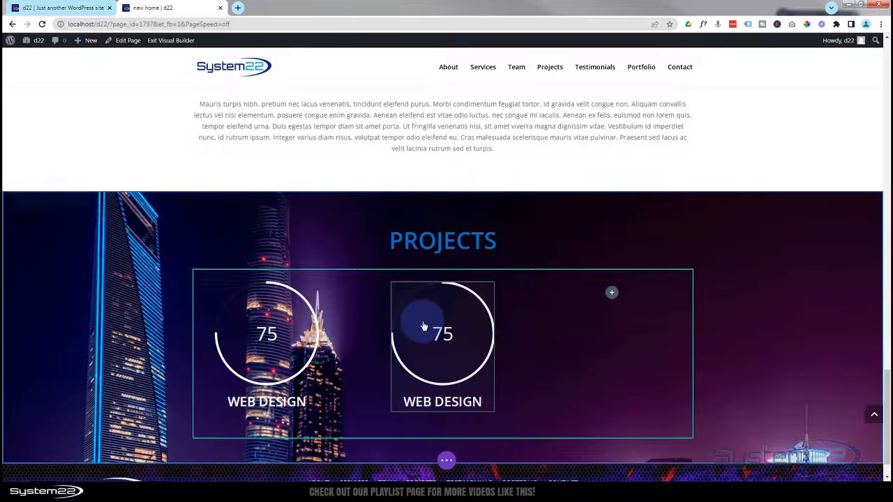
# - Retitle the copied counter SEO with number 92 and save it
pyautogui.click(419, 306)
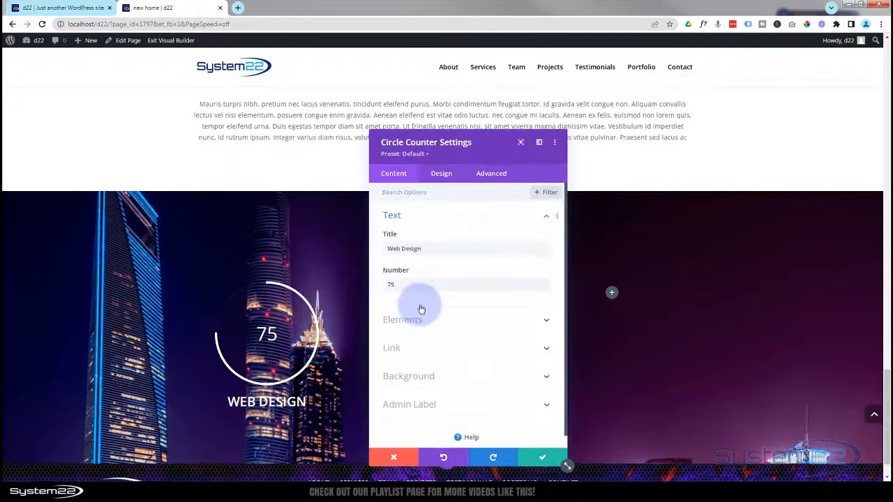
pyautogui.moveTo(424, 247); pyautogui.dragTo(364, 253)
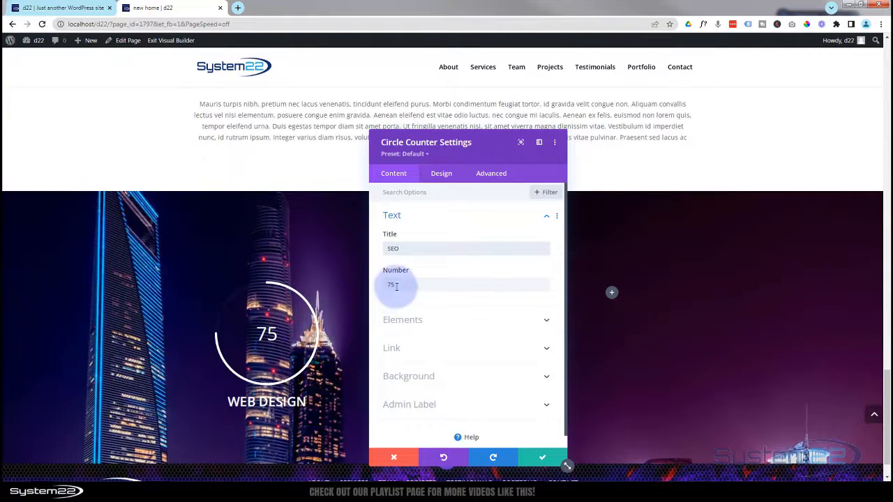
pyautogui.moveTo(395, 286); pyautogui.dragTo(384, 289)
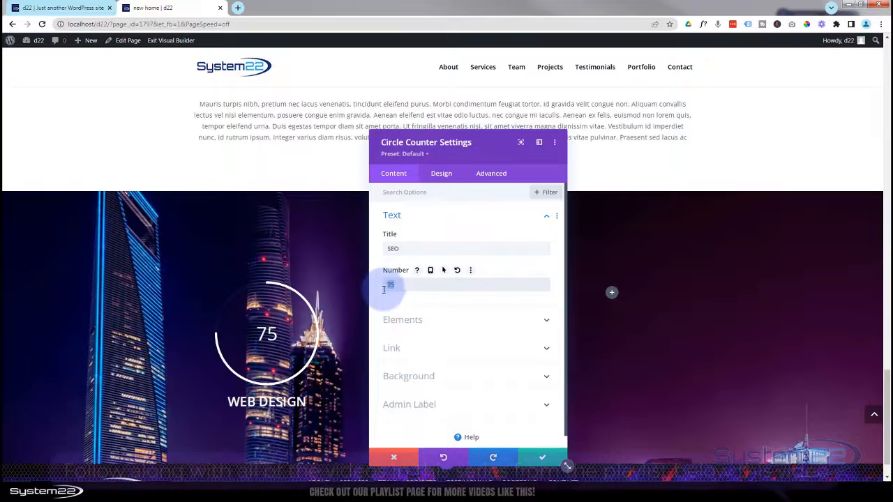
pyautogui.write('92')
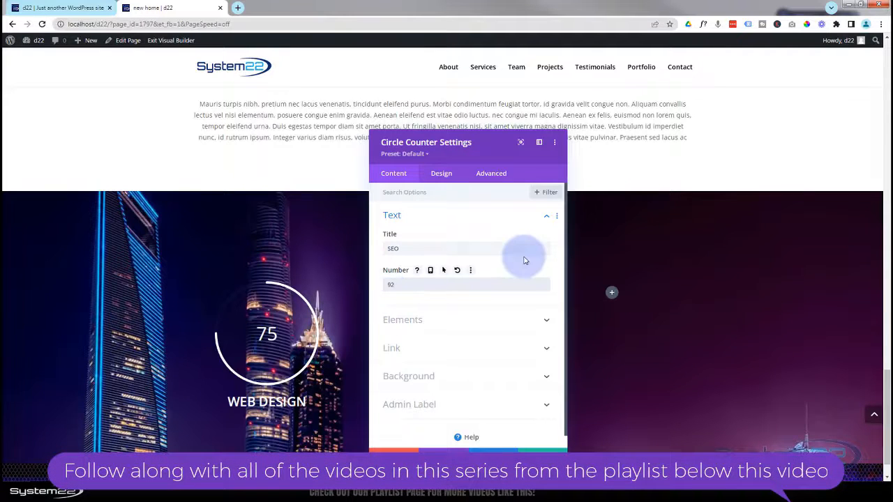
pyautogui.moveTo(493, 156); pyautogui.dragTo(290, 143)
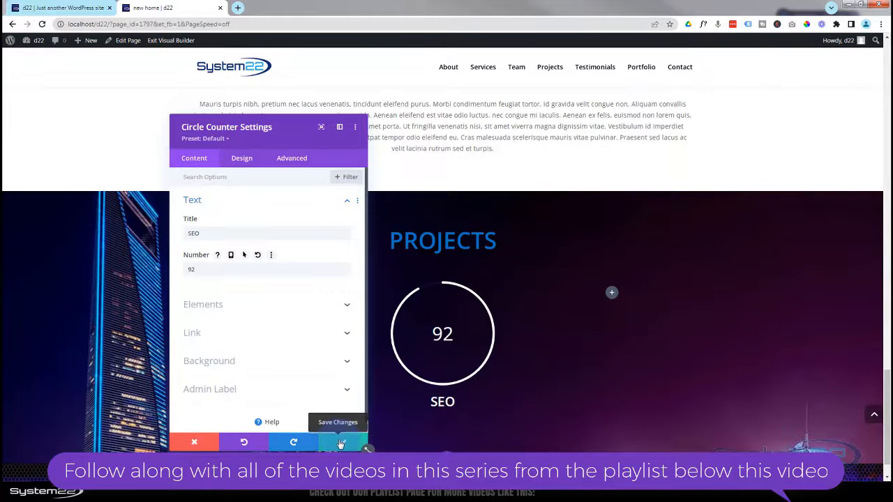
pyautogui.click(344, 443)
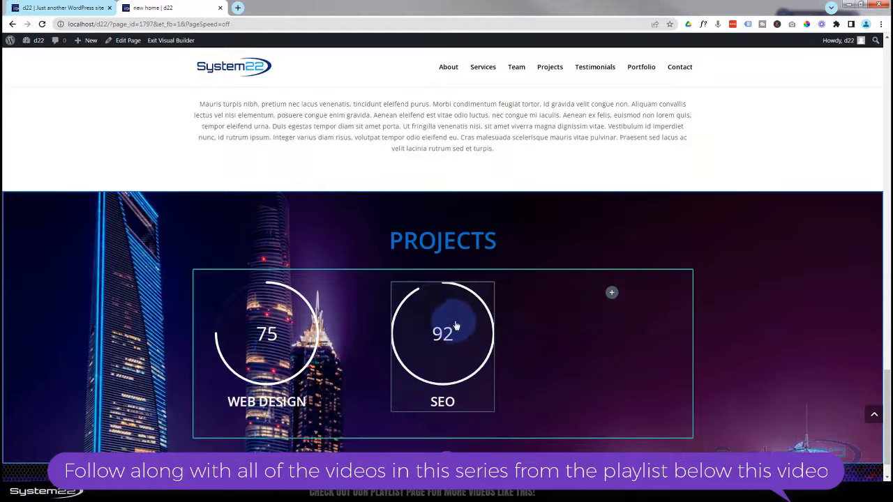
# - Duplicate the SEO counter into the row's third column
pyautogui.moveTo(453, 322)
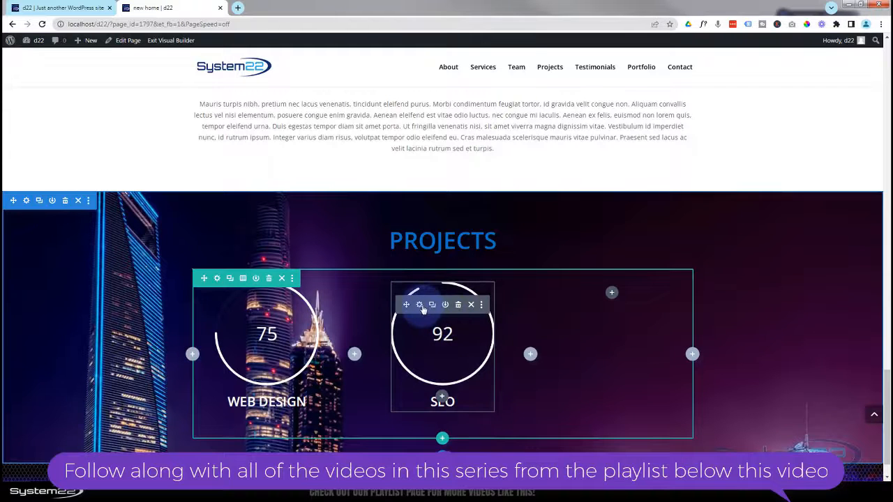
pyautogui.click(432, 305)
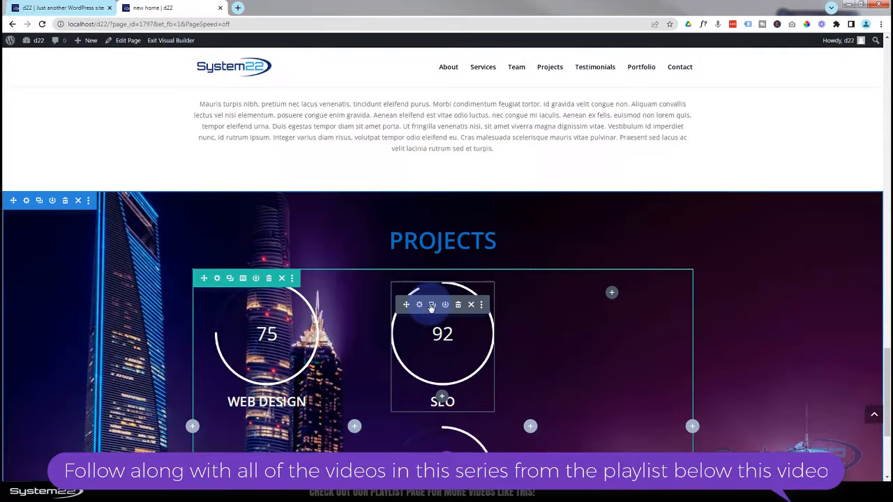
pyautogui.moveTo(406, 305); pyautogui.dragTo(622, 286)
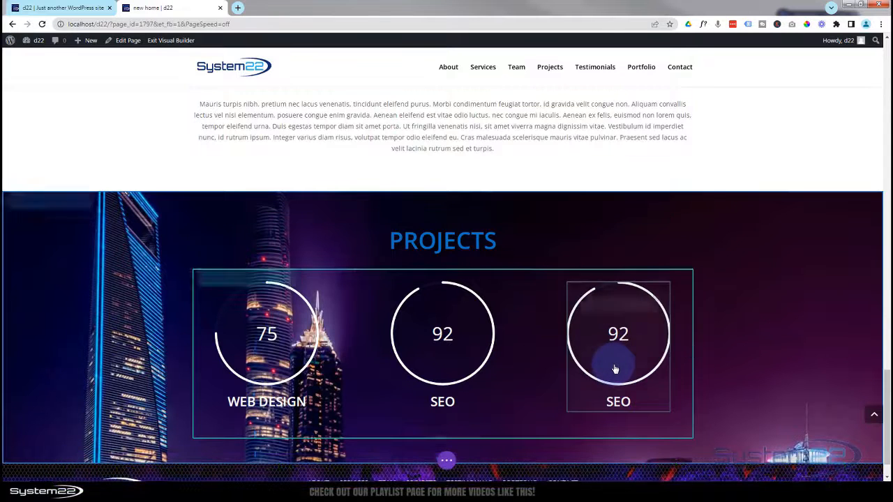
# - Retitle the third counter 'development' with number 68 and save it
pyautogui.click(593, 305)
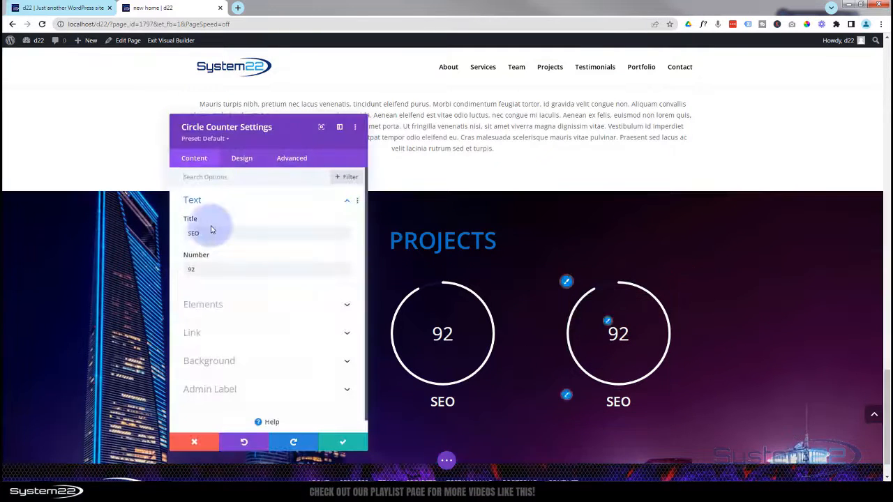
pyautogui.moveTo(205, 231); pyautogui.dragTo(178, 236)
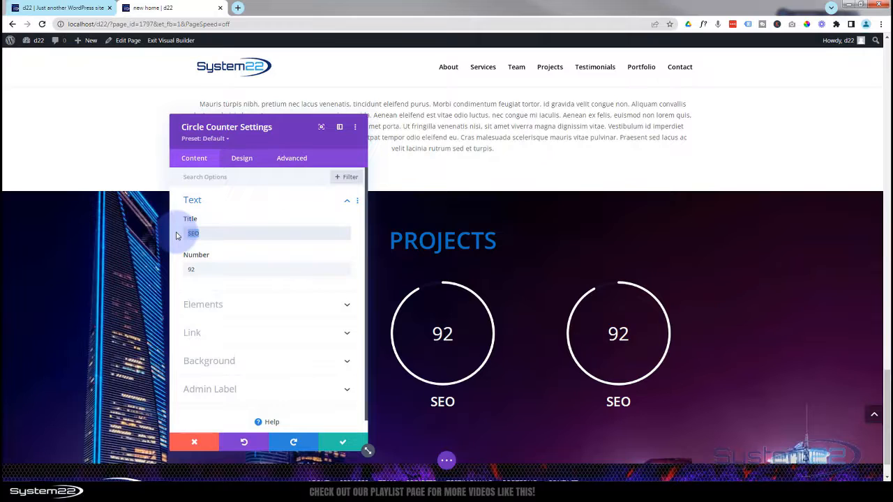
pyautogui.write('development')
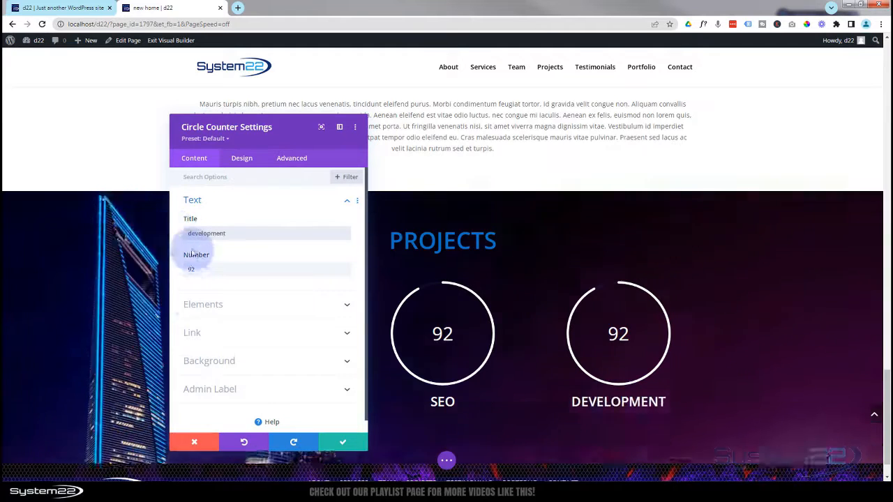
pyautogui.click(198, 271)
pyautogui.moveTo(198, 271); pyautogui.dragTo(189, 270)
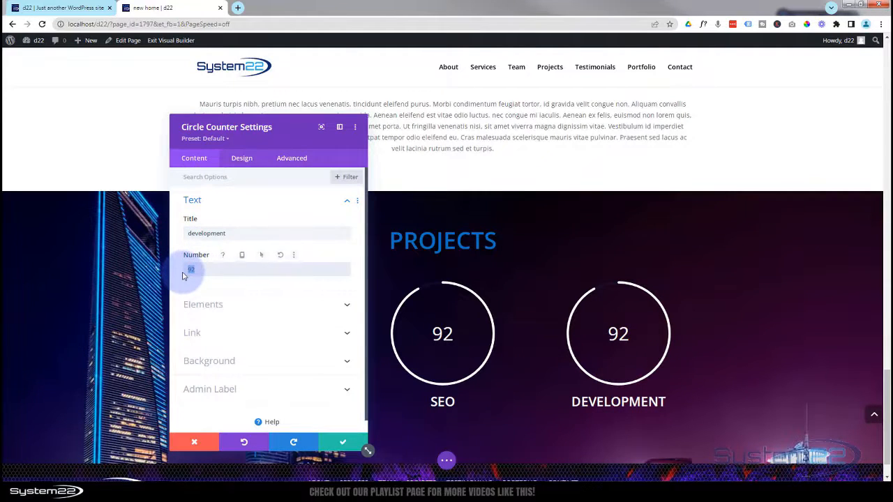
pyautogui.write('68')
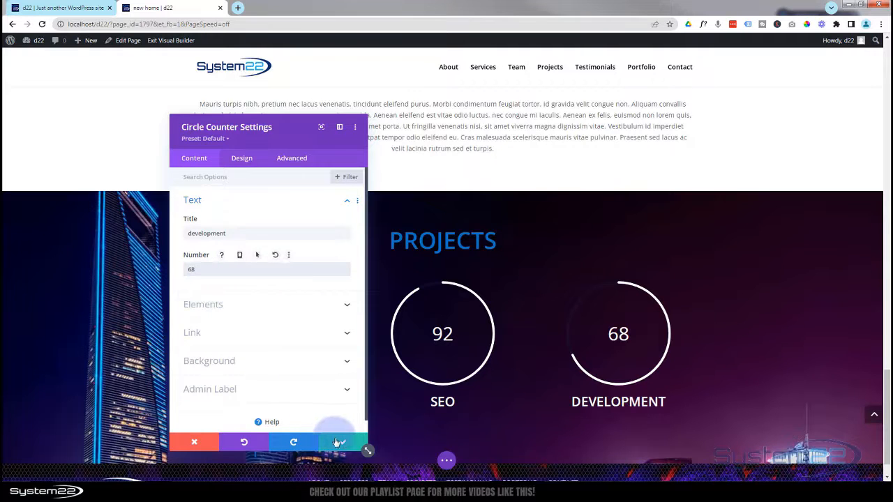
pyautogui.click(345, 443)
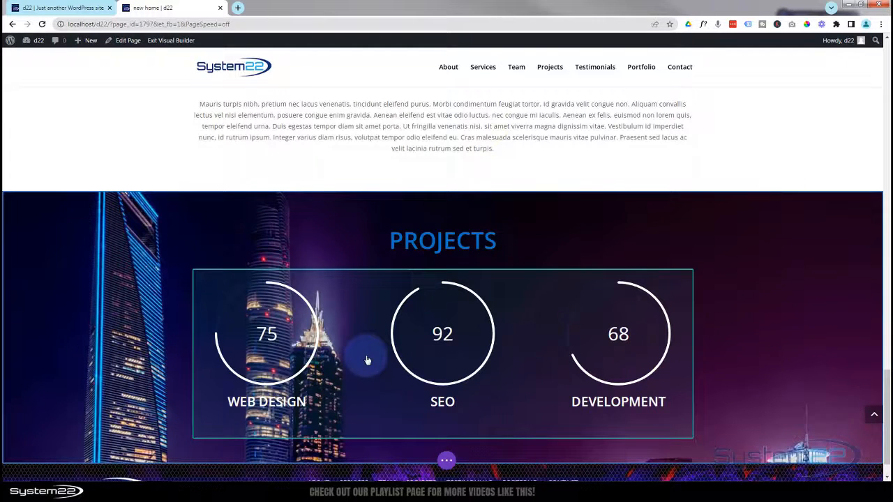
pyautogui.moveTo(367, 360)
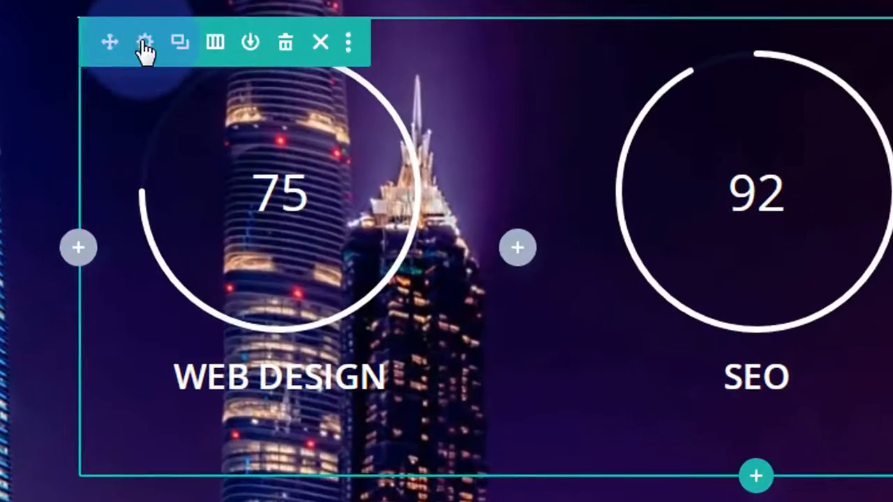
# - Set the counter row's background colour to black (#000000) and lower its opacity
pyautogui.click(146, 51)
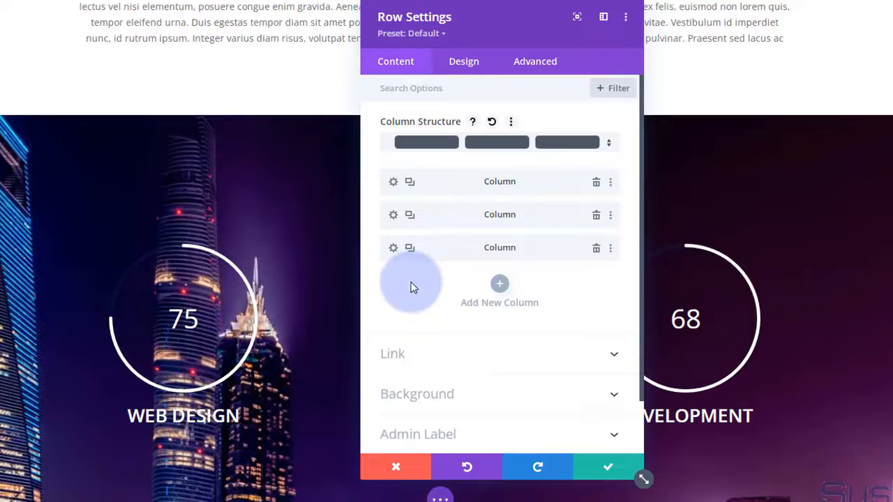
pyautogui.scroll(-2, 397, 266)
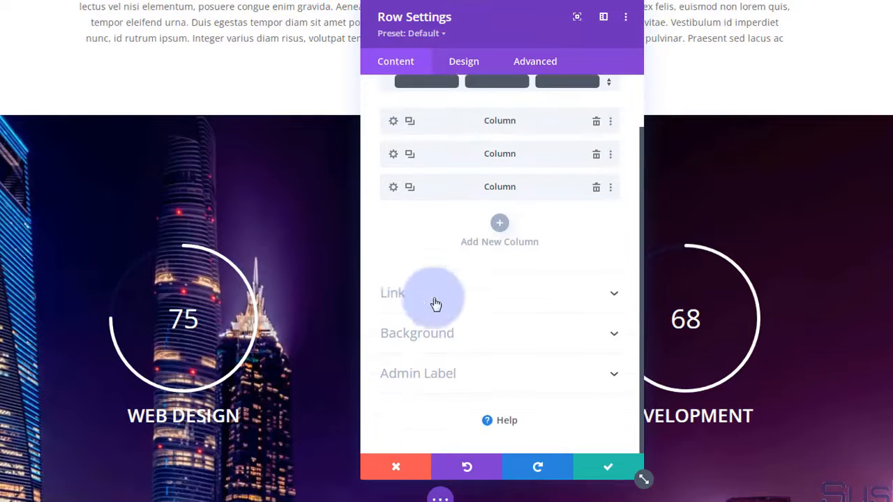
pyautogui.click(464, 338)
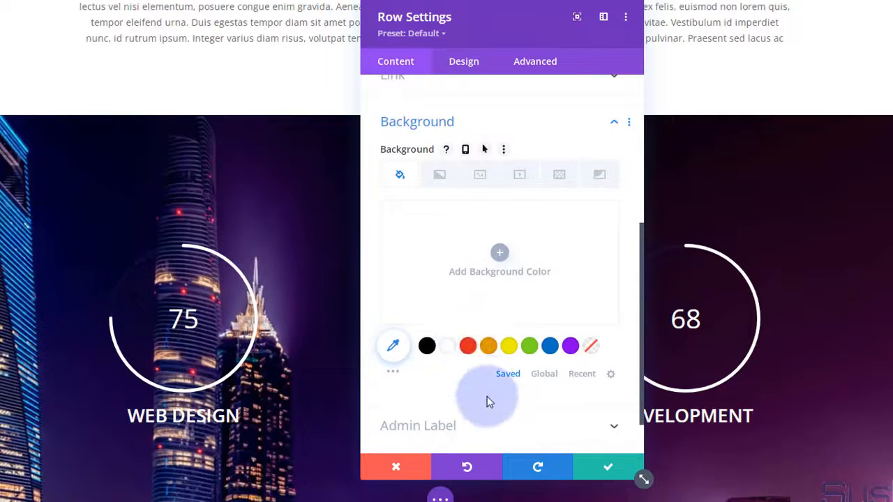
pyautogui.click(427, 347)
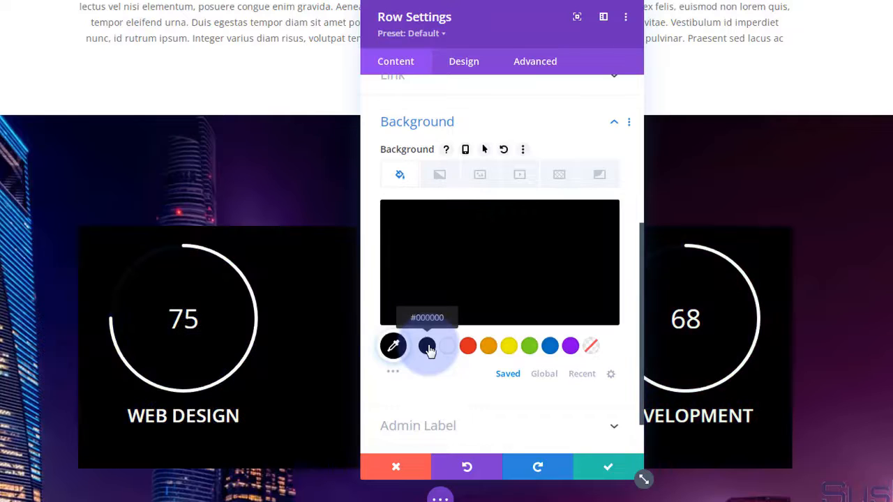
pyautogui.click(482, 269)
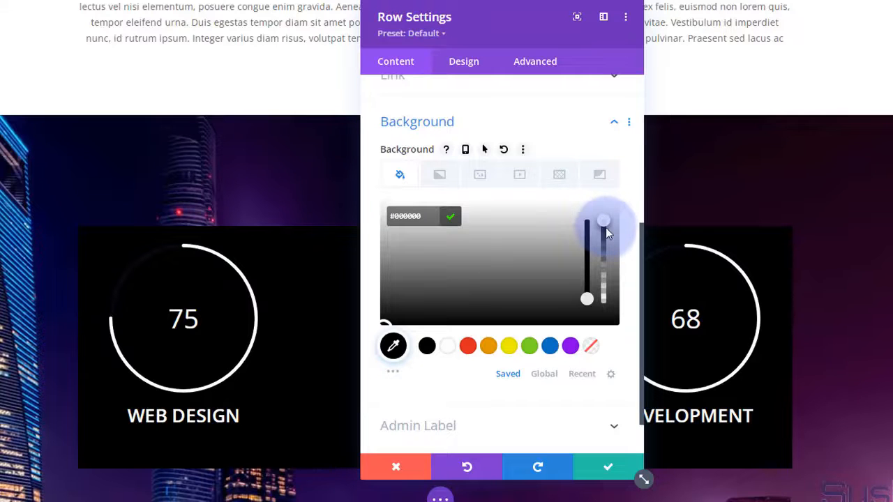
pyautogui.moveTo(606, 229); pyautogui.dragTo(605, 277)
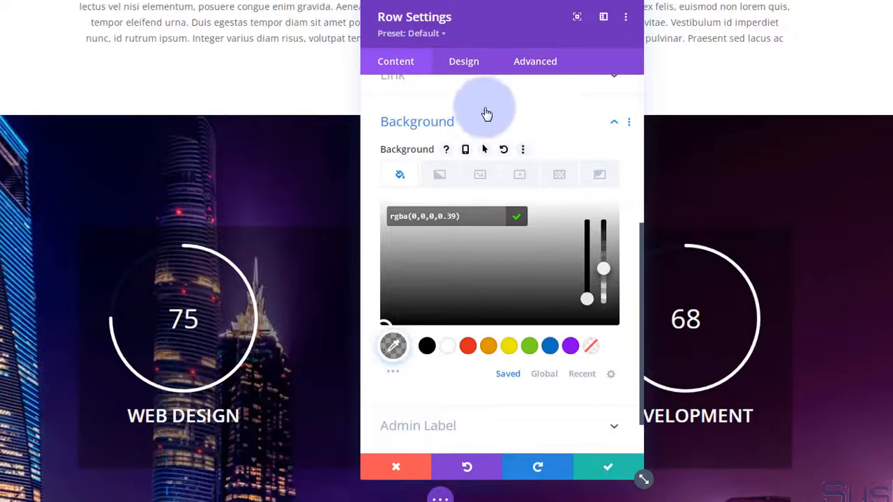
# - Give the counter row 20px rounded corners and save the row settings
pyautogui.click(464, 62)
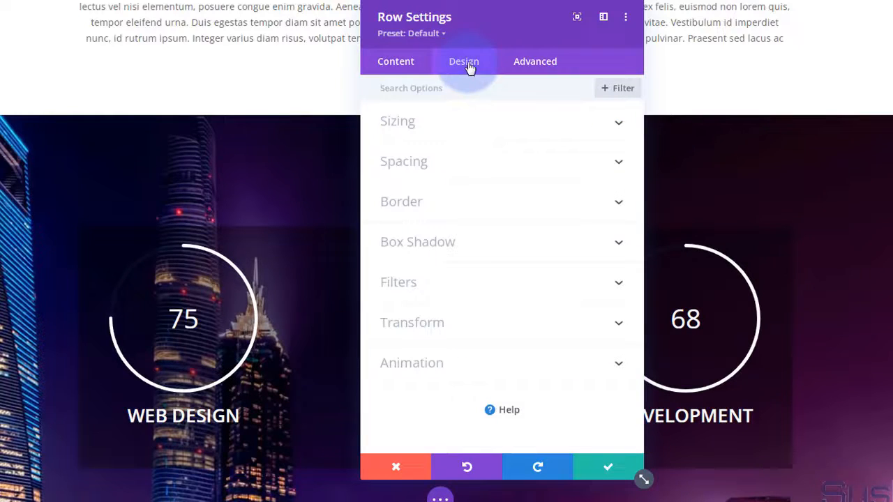
pyautogui.click(490, 209)
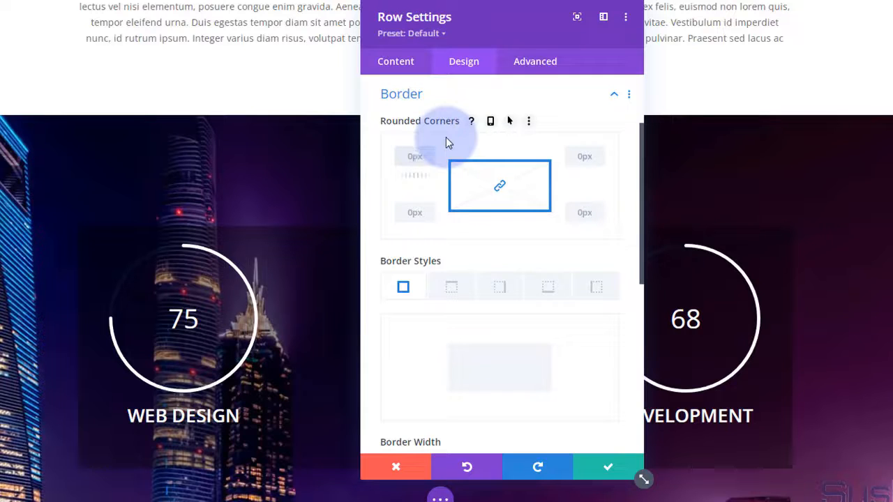
pyautogui.write('20')
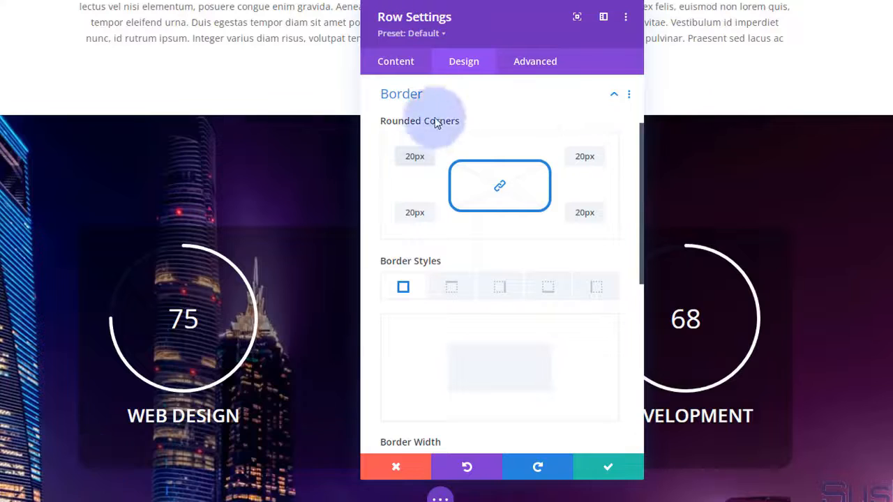
pyautogui.click(601, 469)
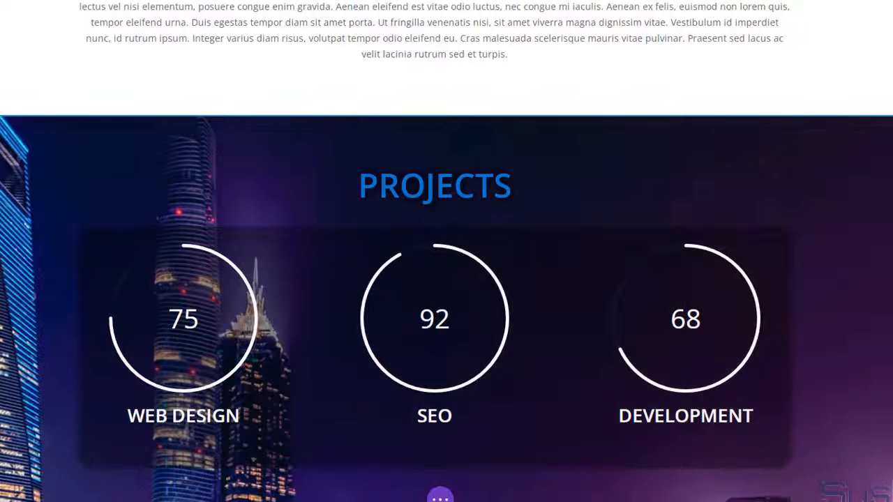
pyautogui.scroll(-1, 446, 279)
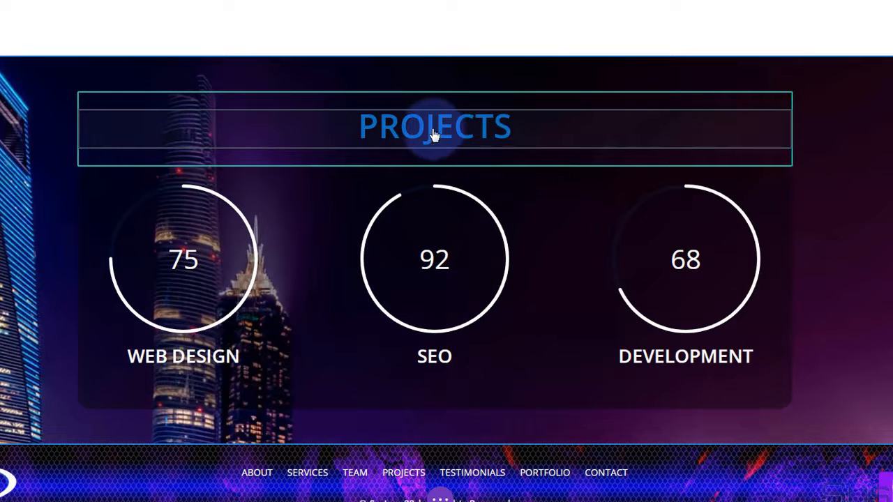
# - Set the PROJECTS heading's H2 text colour to white and save the module
pyautogui.moveTo(433, 136)
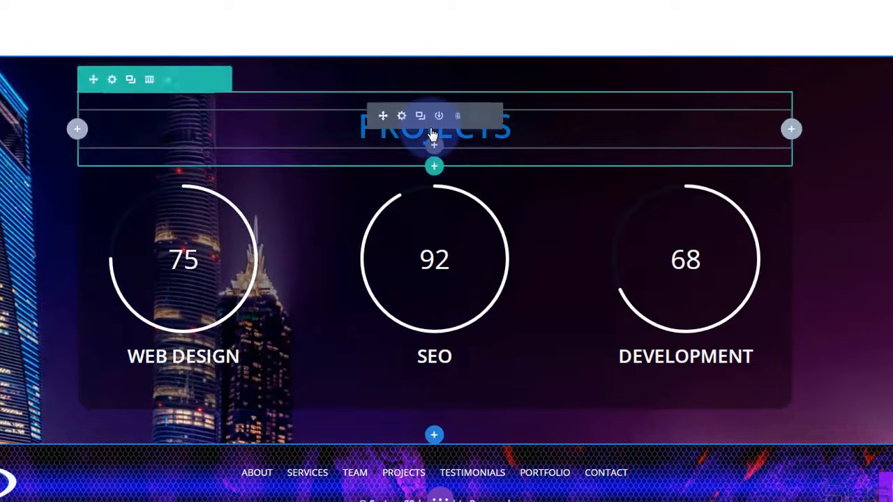
pyautogui.click(402, 117)
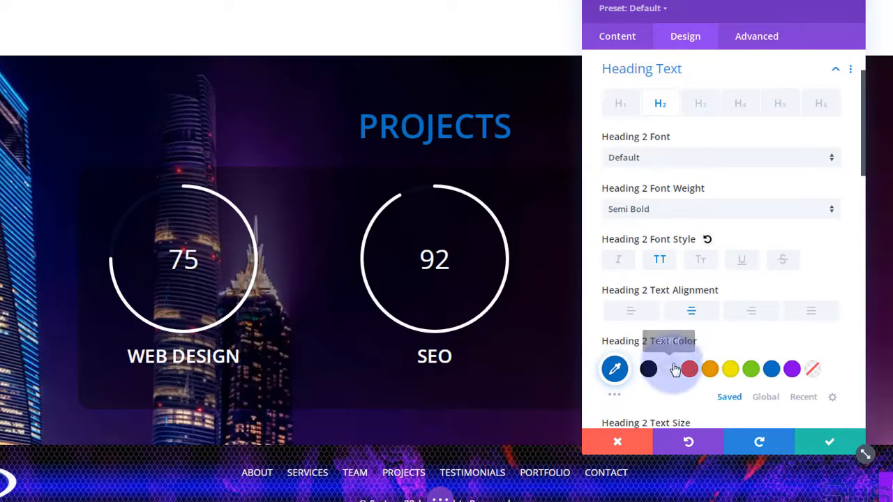
pyautogui.click(672, 370)
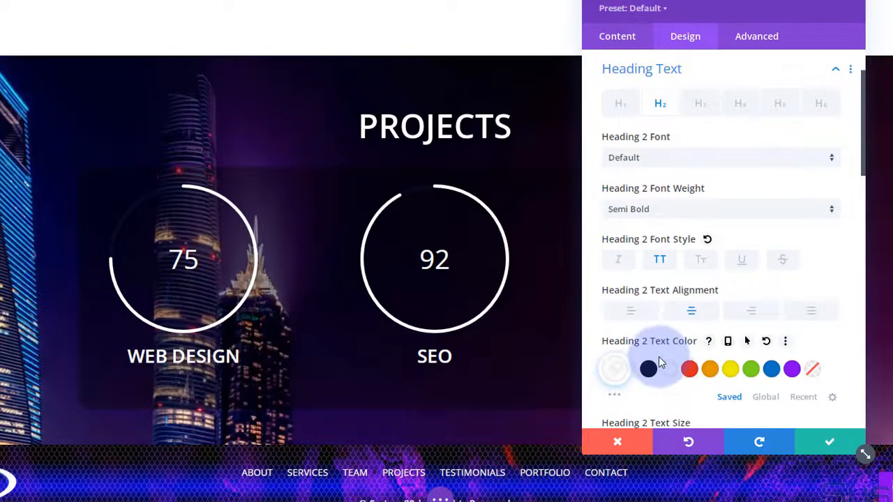
pyautogui.click(829, 442)
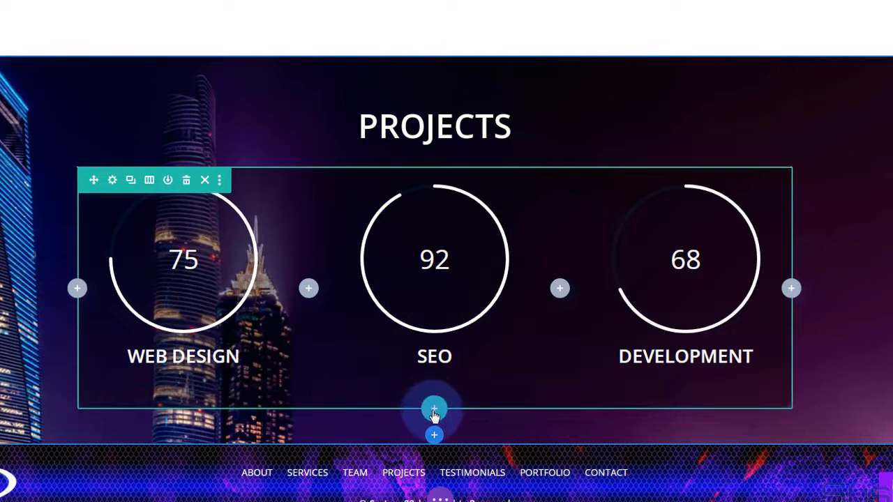
# - Insert a single-column row below the counters and place a Text module in it
pyautogui.click(434, 410)
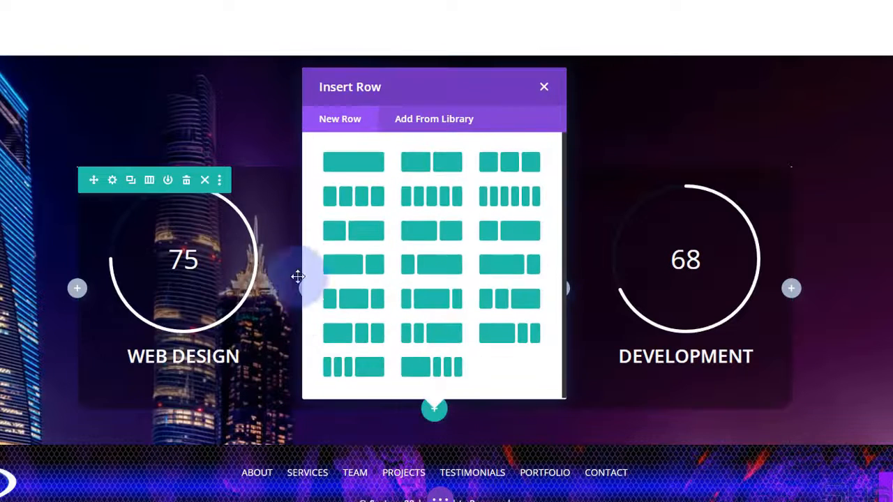
pyautogui.click(345, 166)
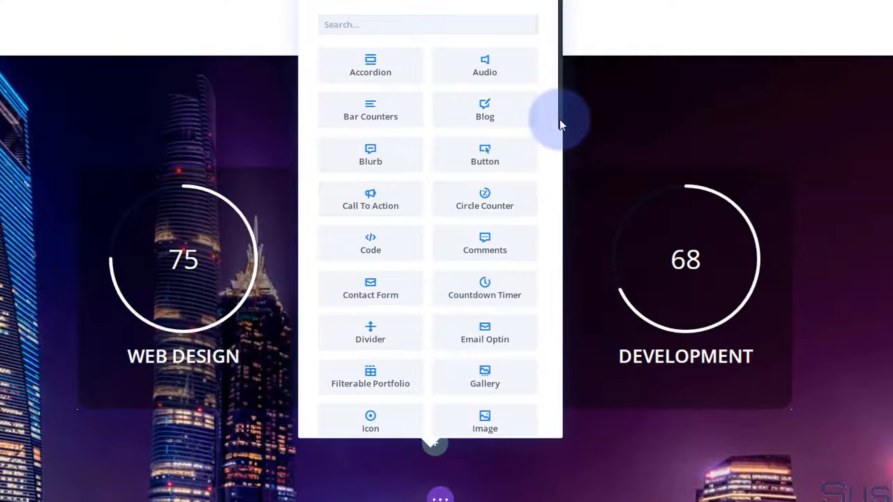
pyautogui.moveTo(559, 120); pyautogui.dragTo(558, 435)
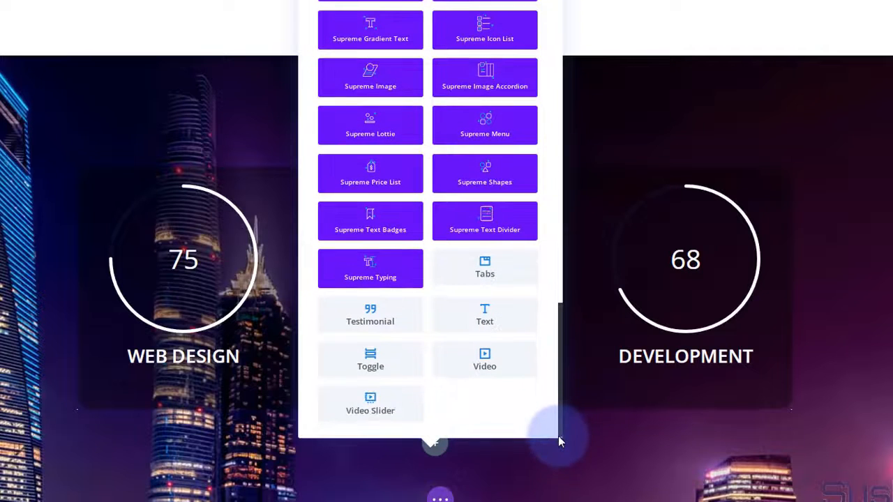
pyautogui.click(465, 323)
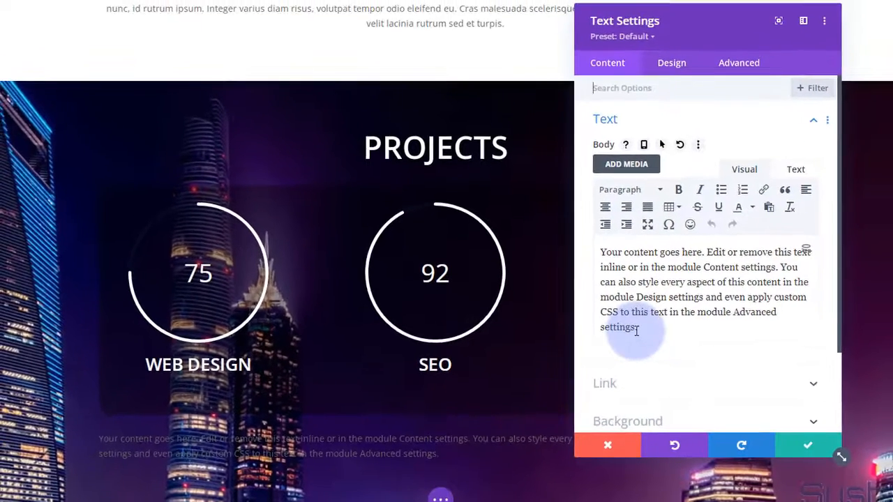
# - Make the placeholder paragraph's body text white and centre-aligned, then save the Text module
pyautogui.click(703, 83)
pyautogui.click(672, 64)
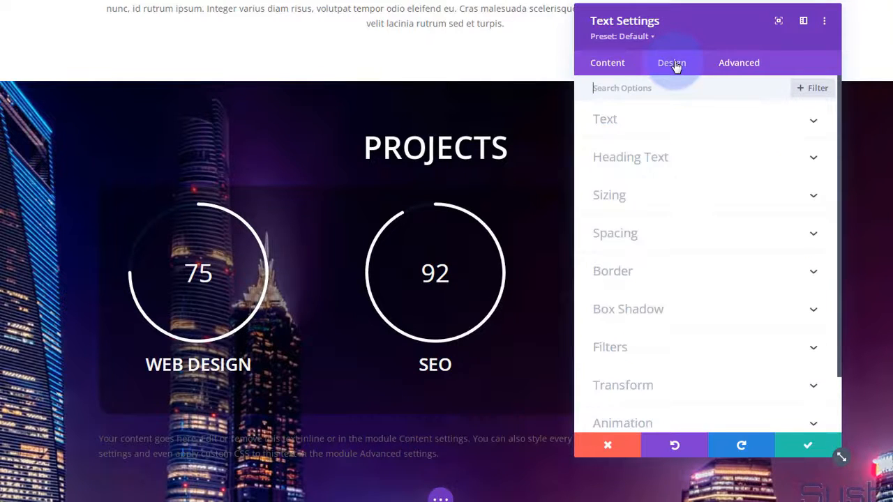
pyautogui.click(696, 132)
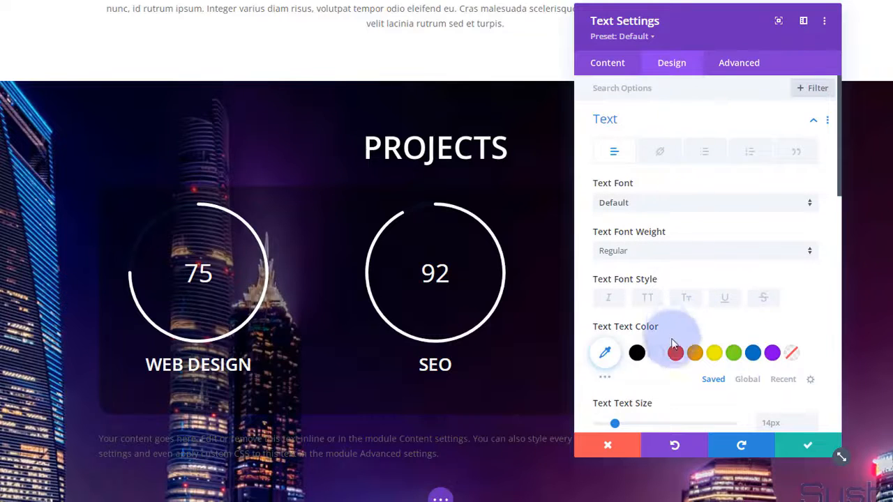
pyautogui.click(663, 355)
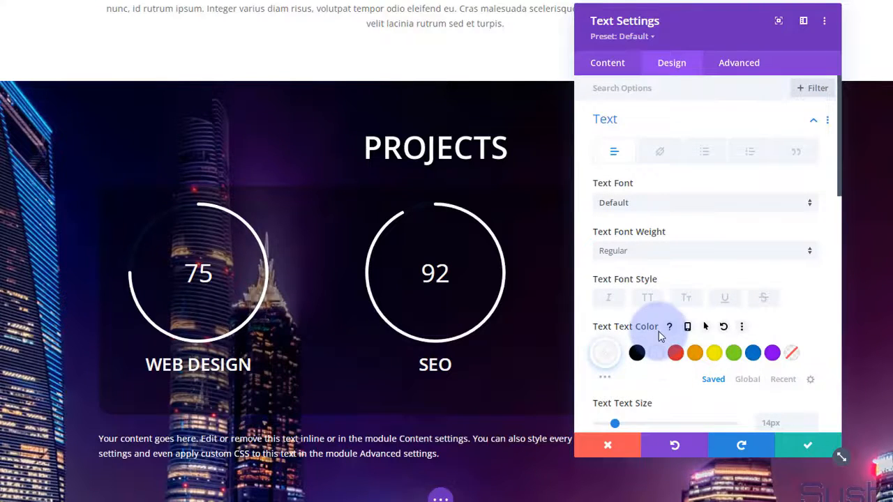
pyautogui.scroll(-2, 659, 335)
pyautogui.scroll(-3, 659, 334)
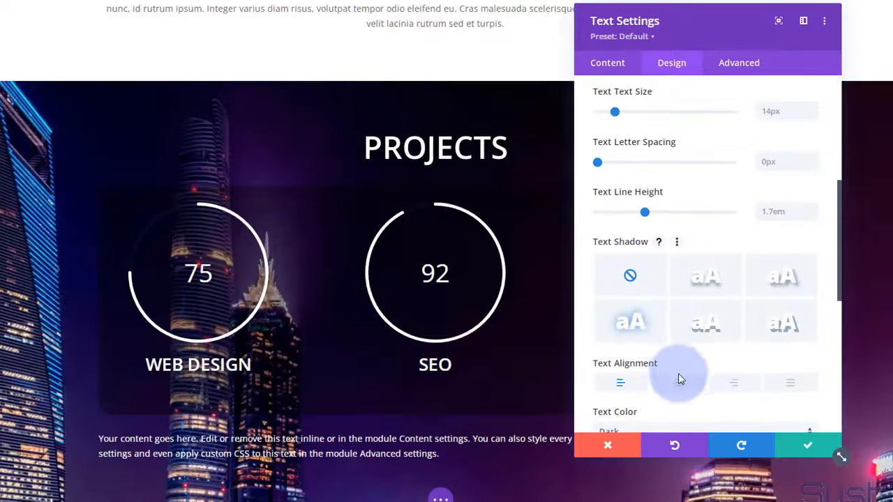
pyautogui.click(679, 384)
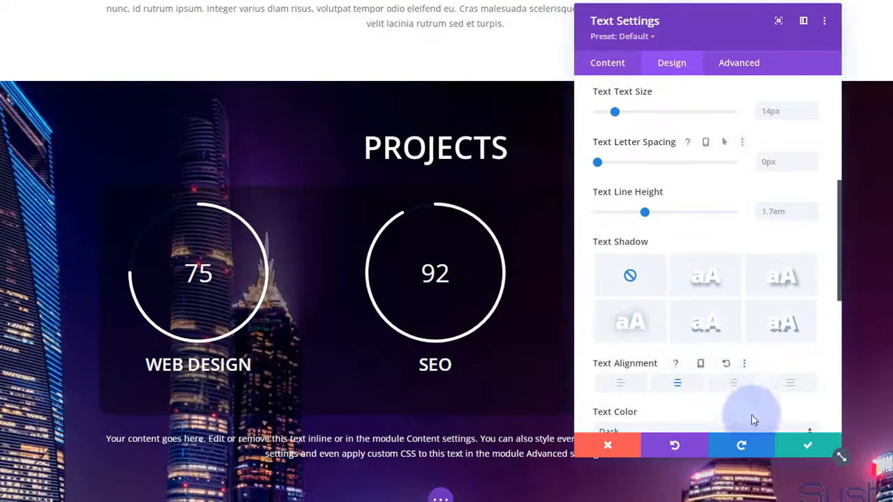
pyautogui.click(802, 446)
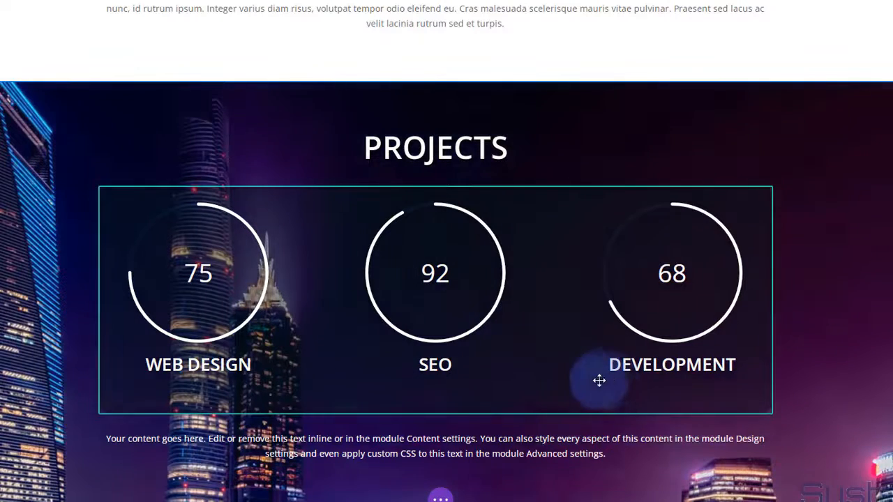
# - Scroll to the Projects paragraph and bring up the module picker for adding below it
pyautogui.scroll(2, 576, 360)
pyautogui.scroll(5, 577, 360)
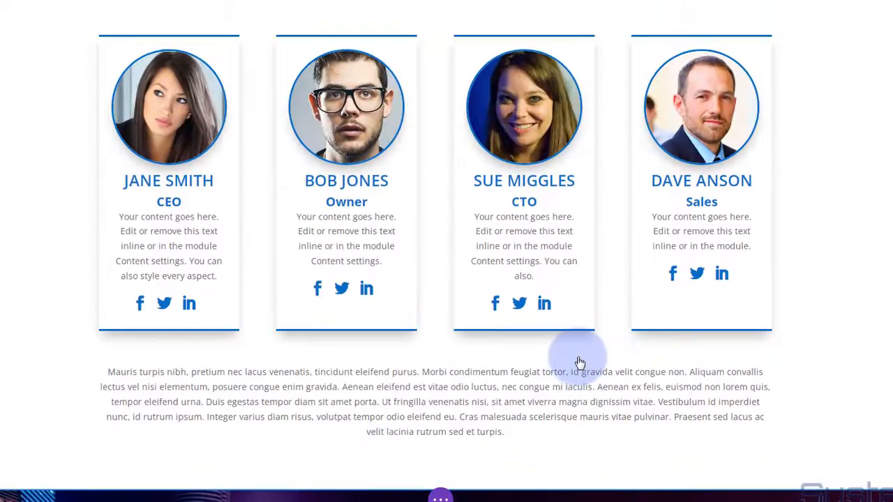
pyautogui.scroll(-8, 579, 363)
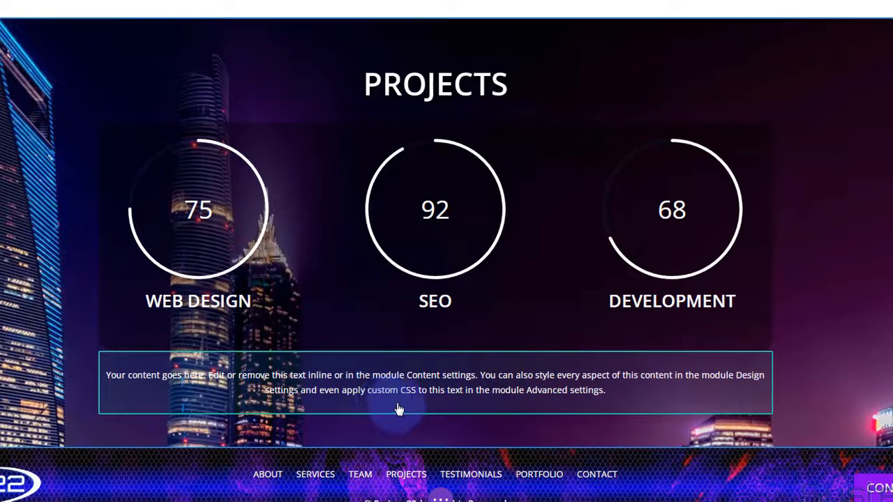
pyautogui.moveTo(400, 403)
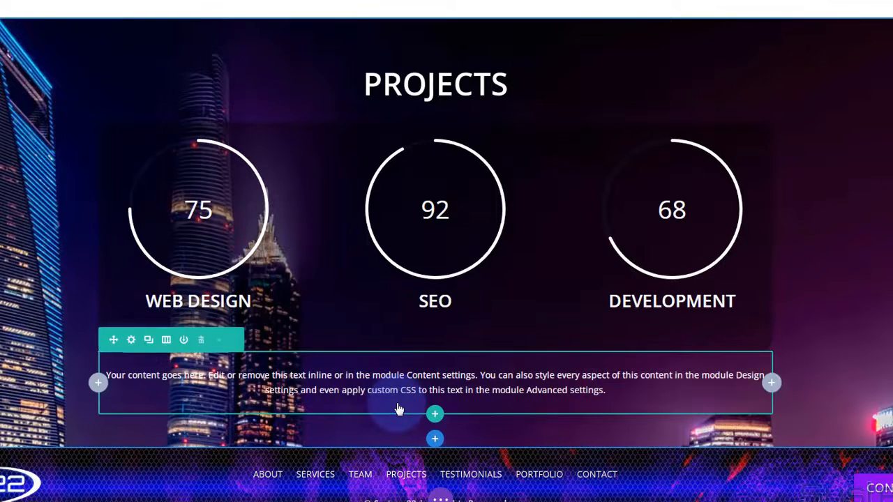
pyautogui.click(434, 408)
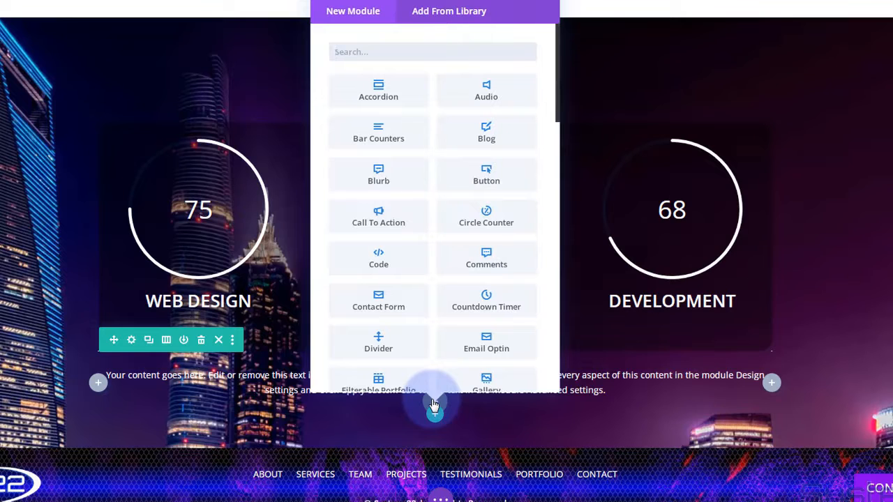
# - Add a Button module labelled 'More Information' with its link URL set to #
pyautogui.click(486, 181)
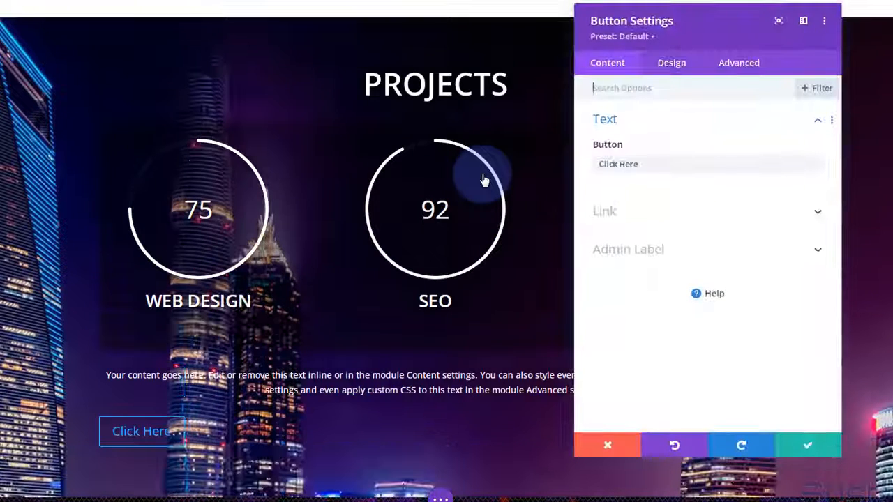
pyautogui.click(648, 162)
pyautogui.moveTo(588, 168); pyautogui.dragTo(579, 167)
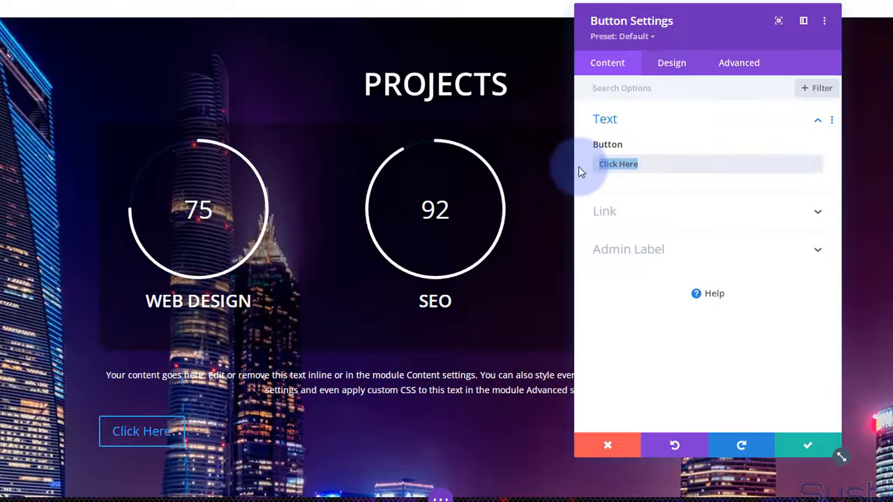
pyautogui.write('More Information')
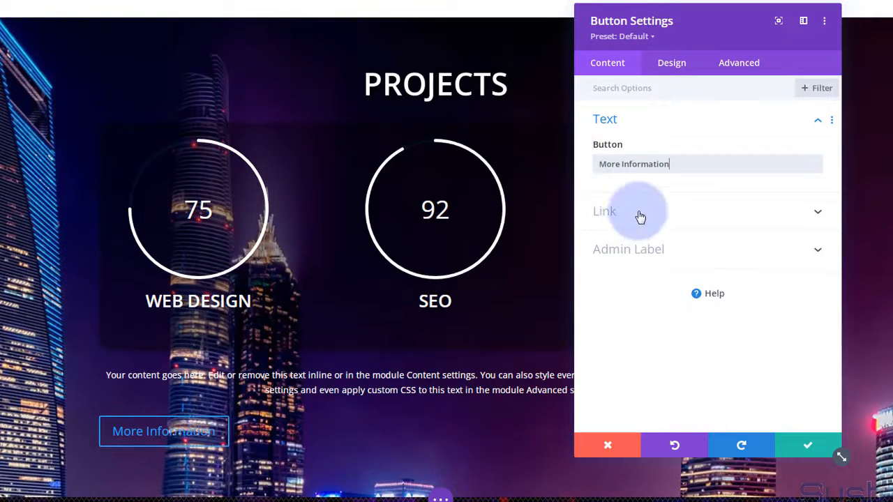
pyautogui.click(640, 217)
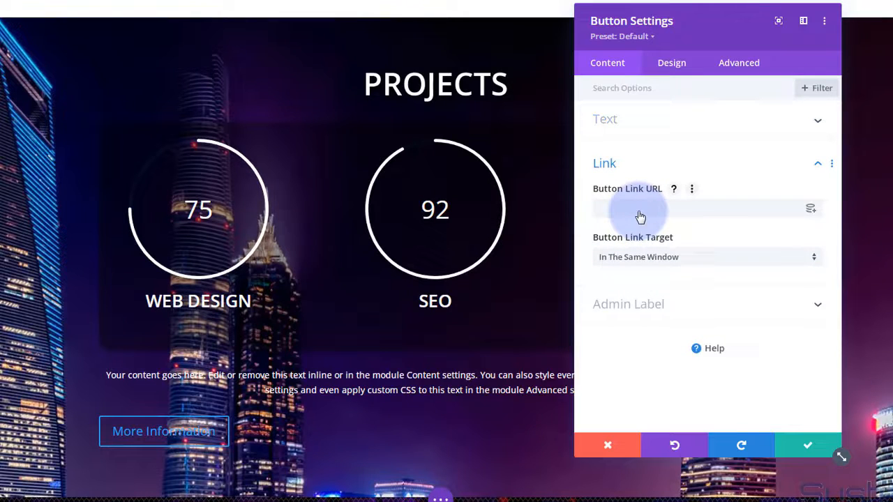
pyautogui.click(639, 209)
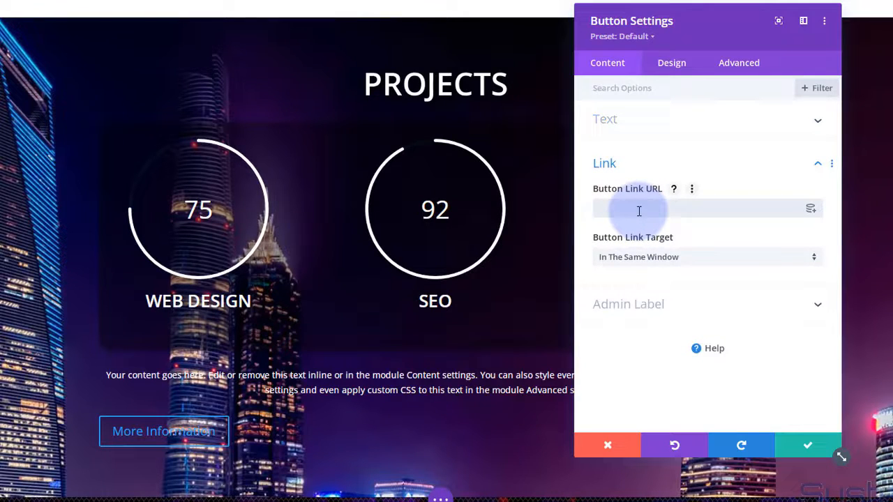
pyautogui.write('#')
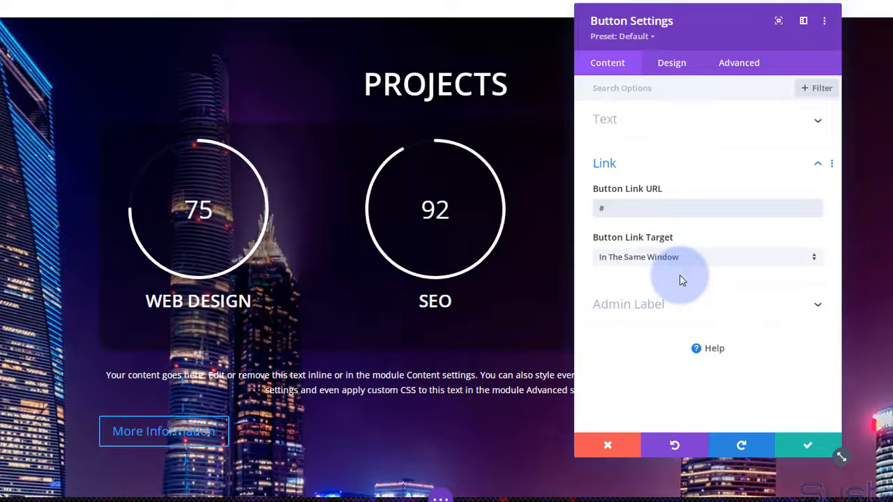
pyautogui.click(674, 65)
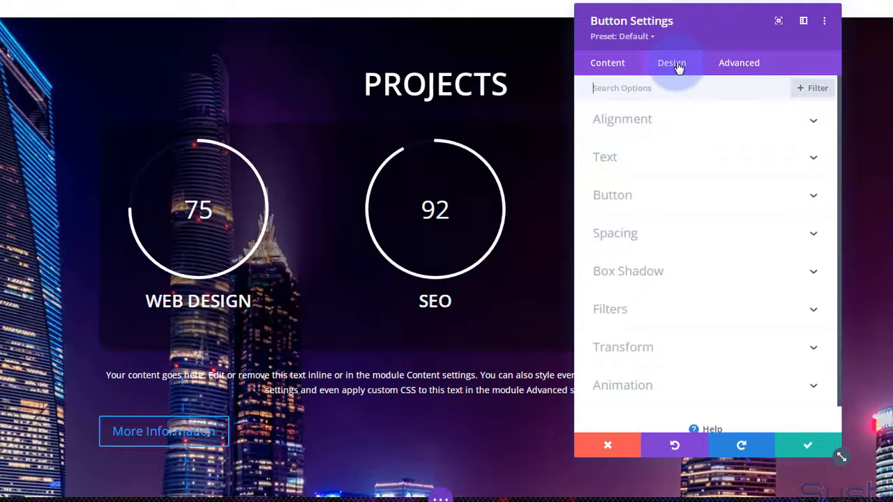
# - Set the More Information button's alignment to center
pyautogui.click(688, 125)
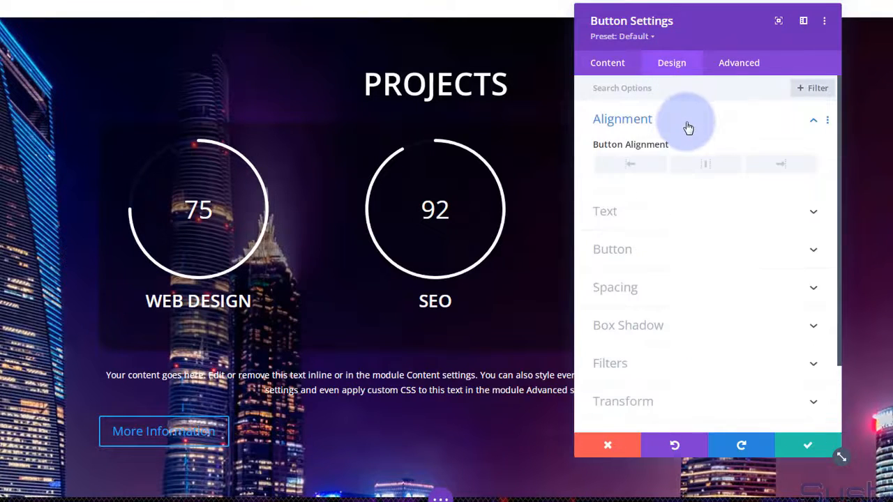
pyautogui.click(696, 167)
pyautogui.click(682, 217)
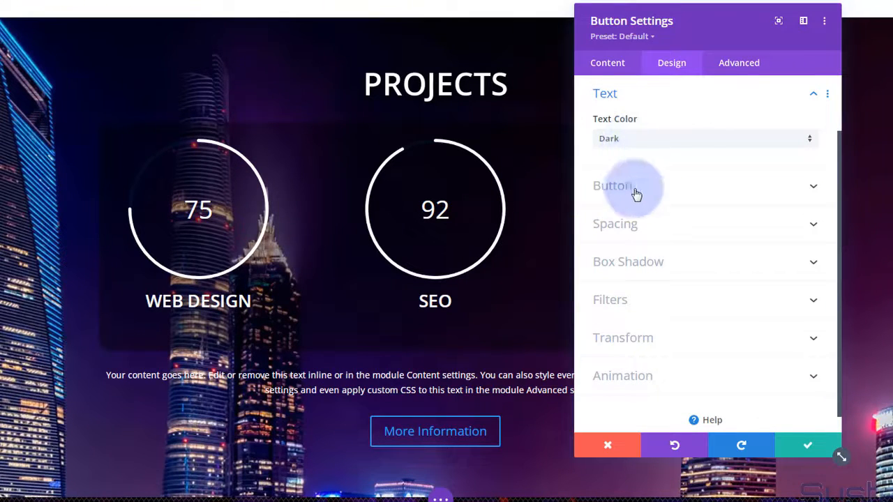
# - Enable custom button styles with white text, a purple background and 0px border width
pyautogui.click(676, 190)
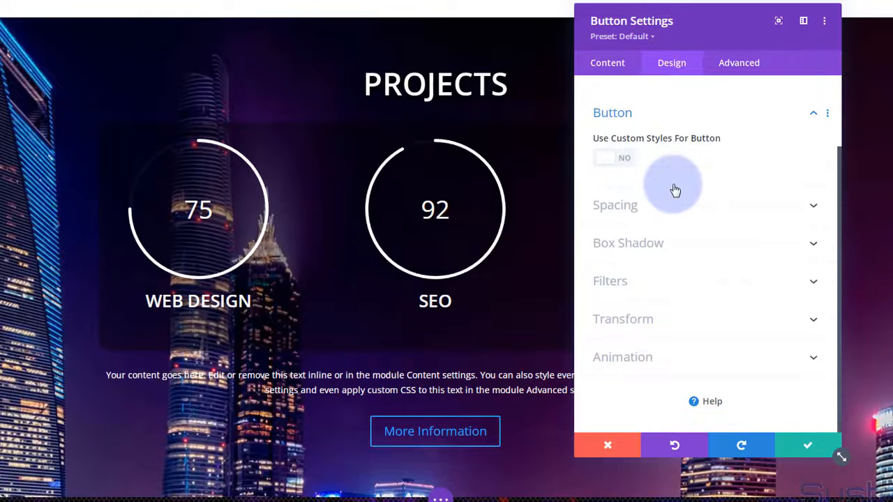
pyautogui.click(626, 161)
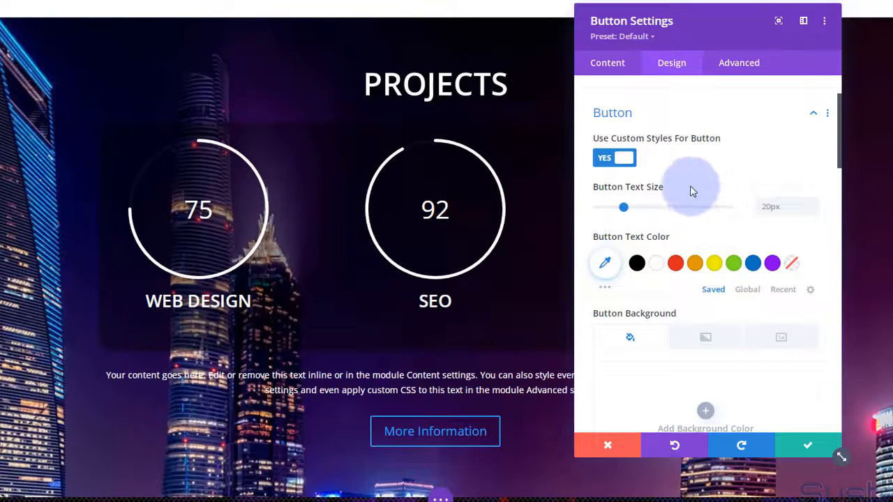
pyautogui.scroll(-2, 638, 179)
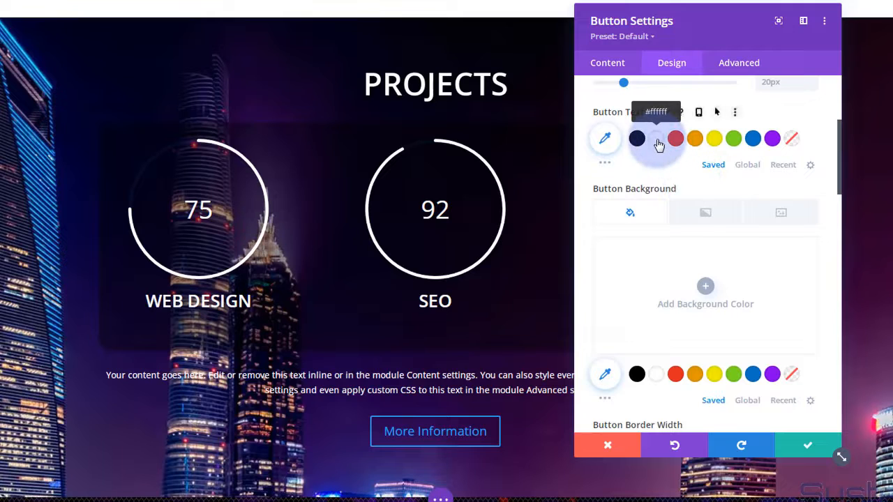
pyautogui.click(657, 139)
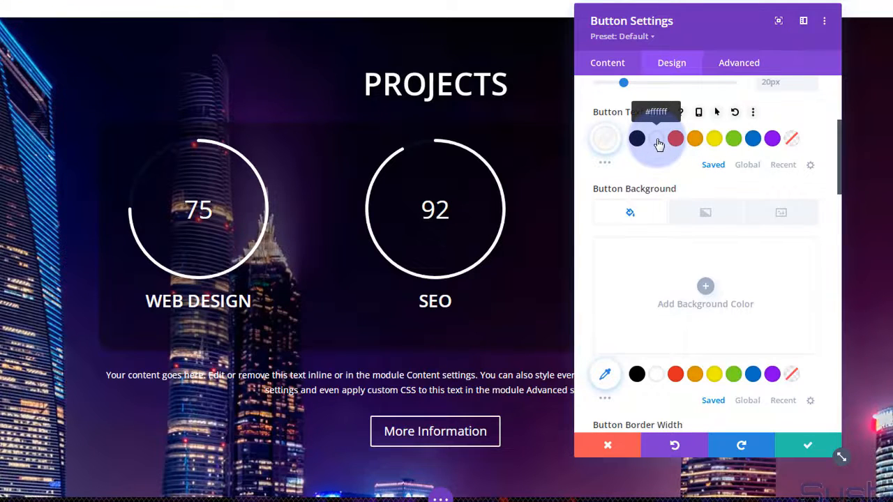
pyautogui.scroll(-1, 660, 244)
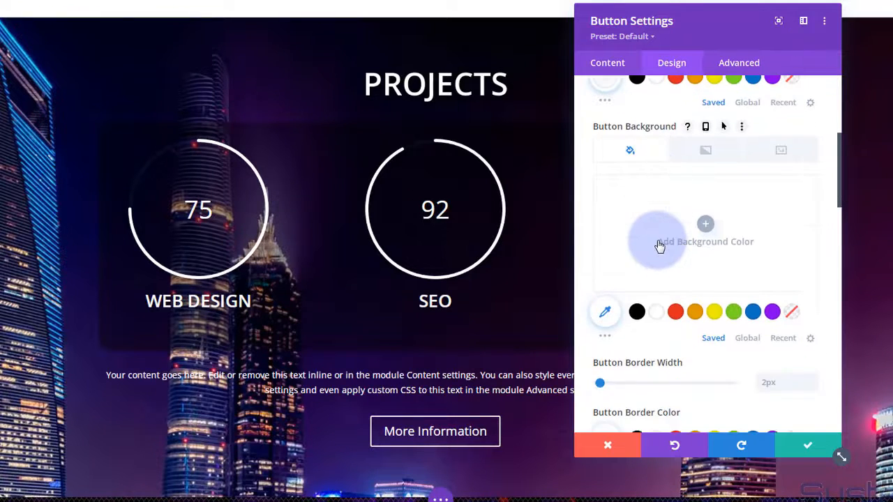
pyautogui.click(773, 313)
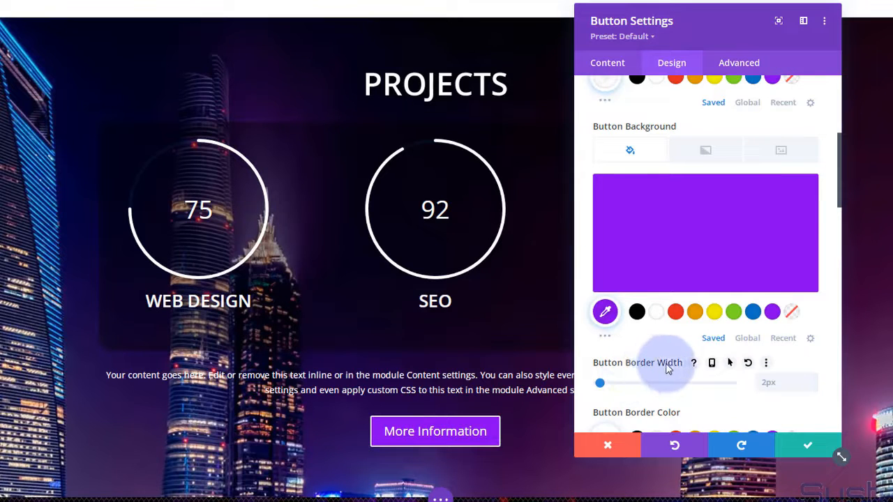
pyautogui.click(812, 387)
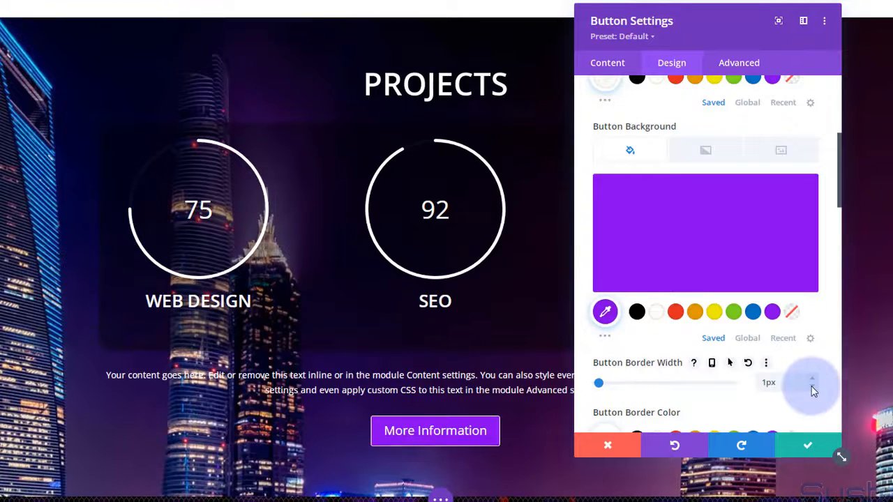
pyautogui.click(812, 387)
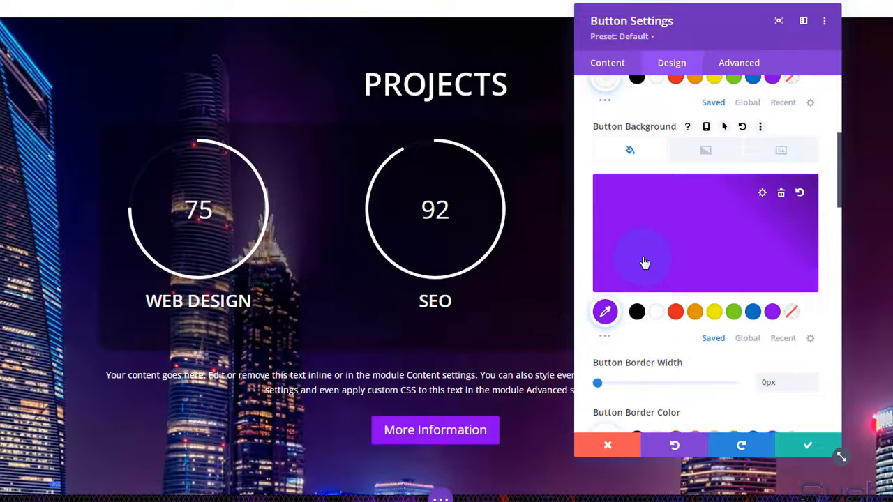
pyautogui.scroll(2, 649, 272)
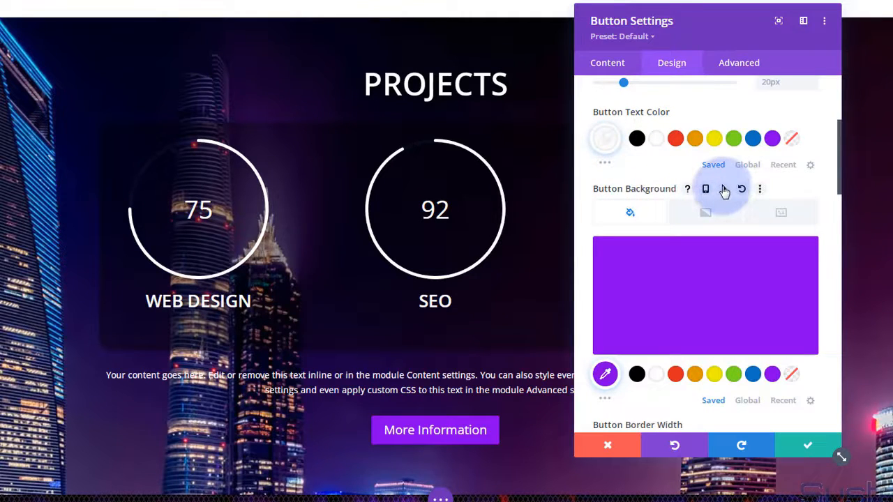
# - Give the button a blue #0c71c3 hover background while keeping the normal background purple
pyautogui.click(724, 190)
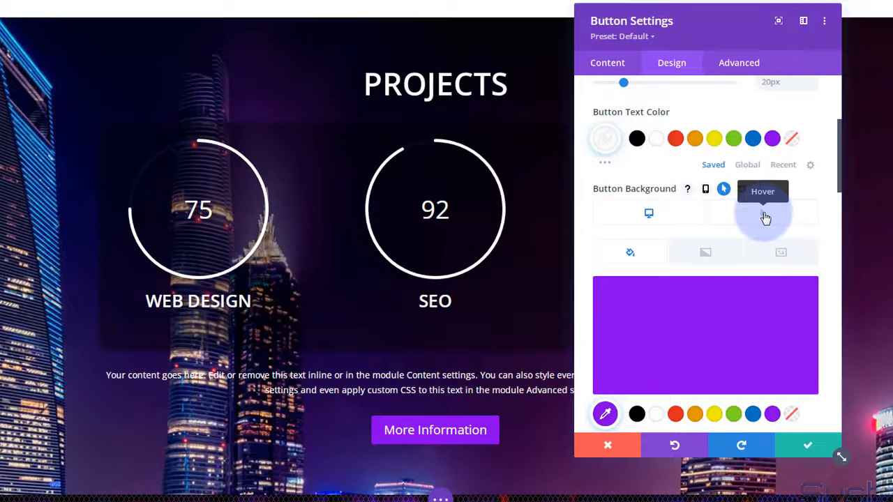
pyautogui.click(766, 217)
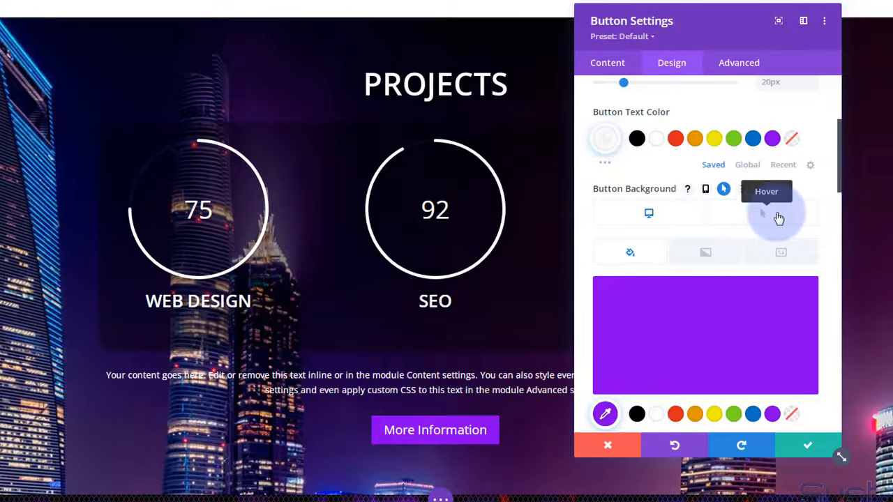
pyautogui.click(754, 416)
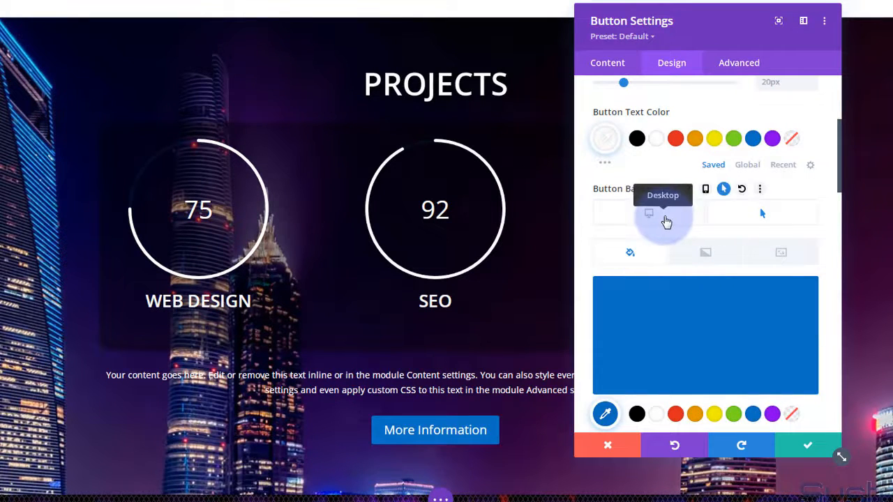
pyautogui.click(692, 221)
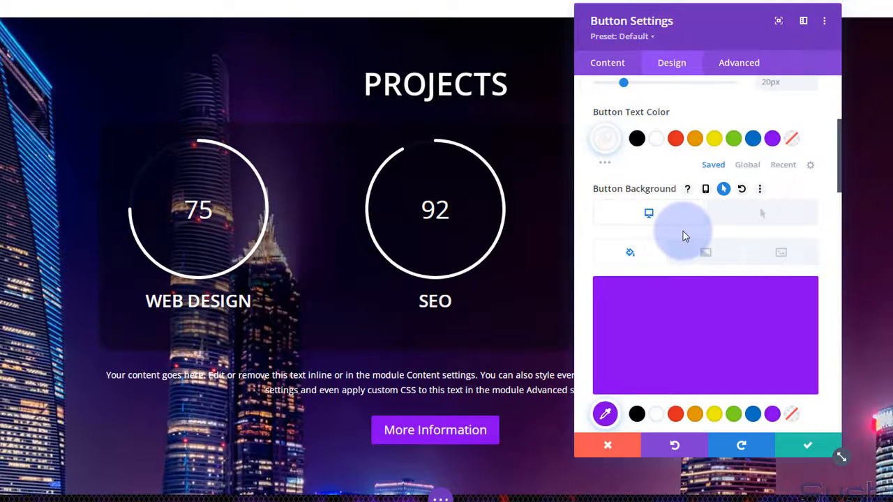
pyautogui.click(738, 64)
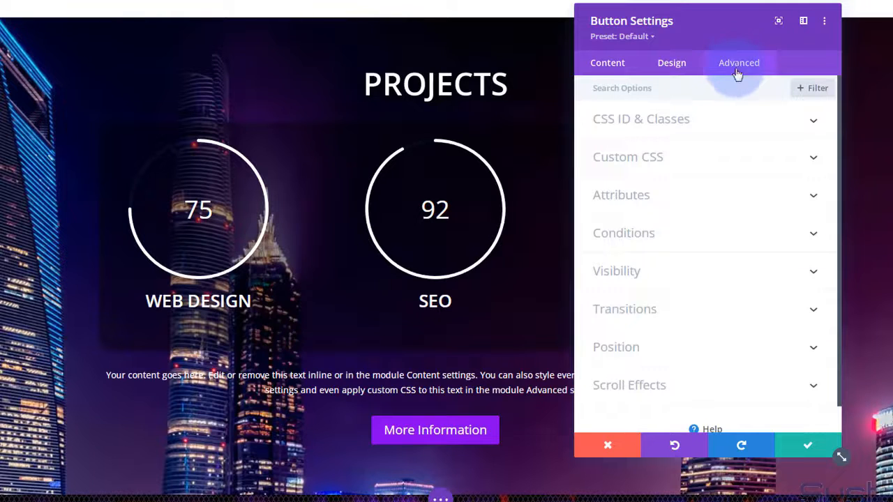
# - Check the button's Transitions settings, keeping 300ms duration and the Ease speed curve unchanged
pyautogui.click(696, 316)
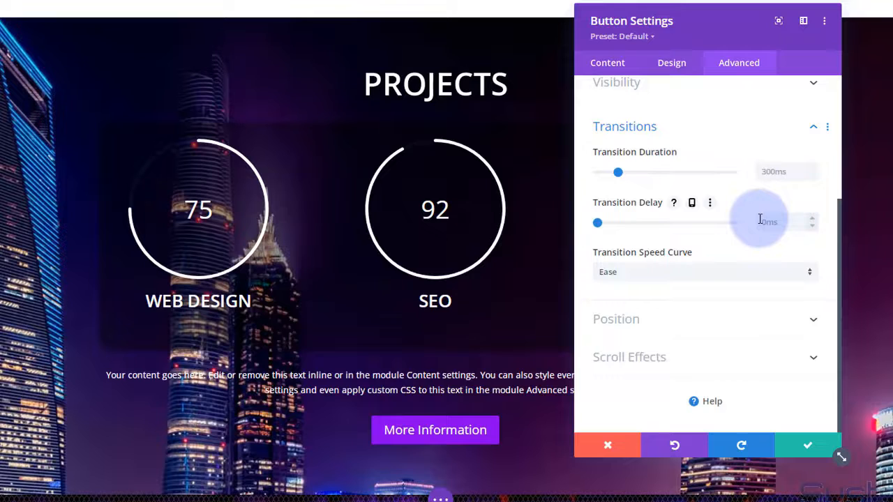
pyautogui.click(674, 272)
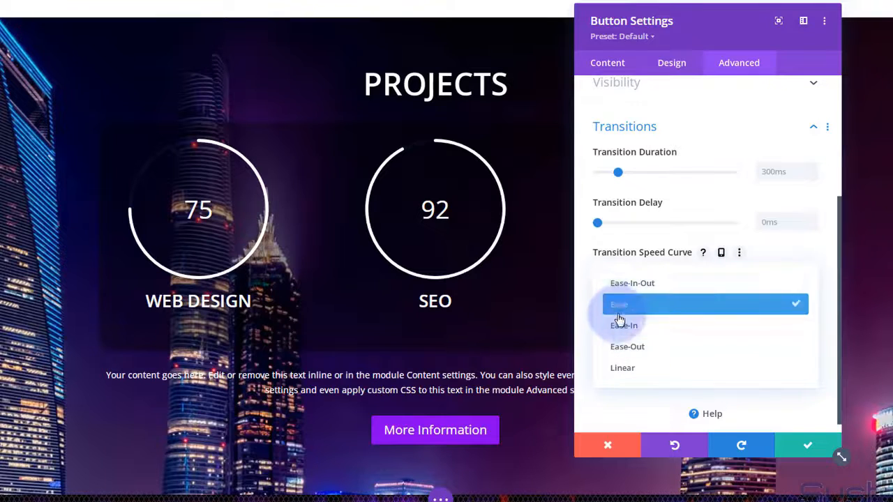
pyautogui.click(586, 288)
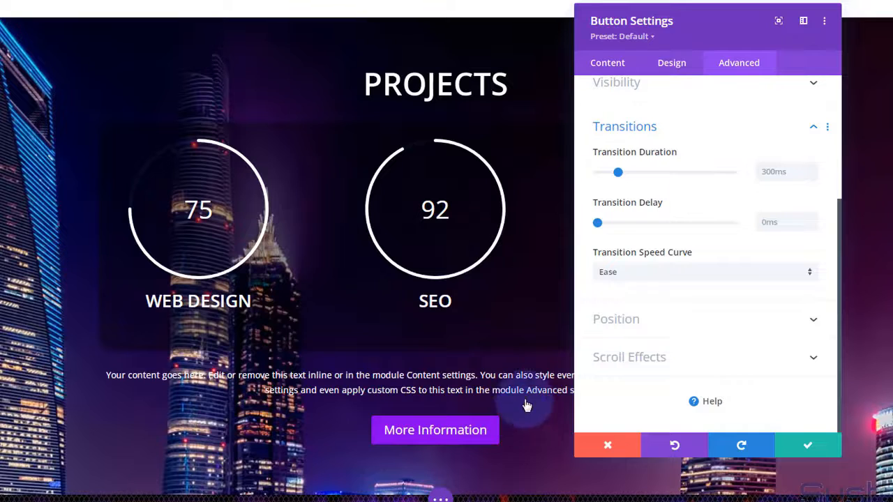
pyautogui.click(672, 65)
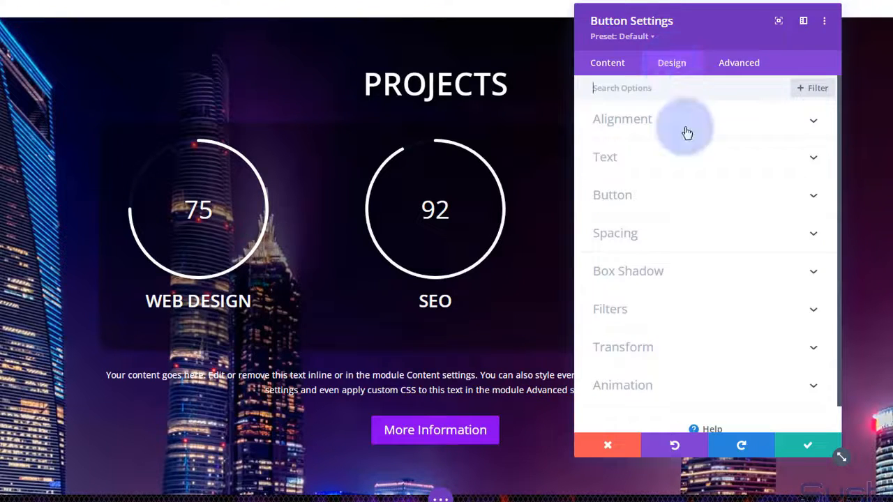
# - Set the button's border radius to 50px
pyautogui.click(693, 196)
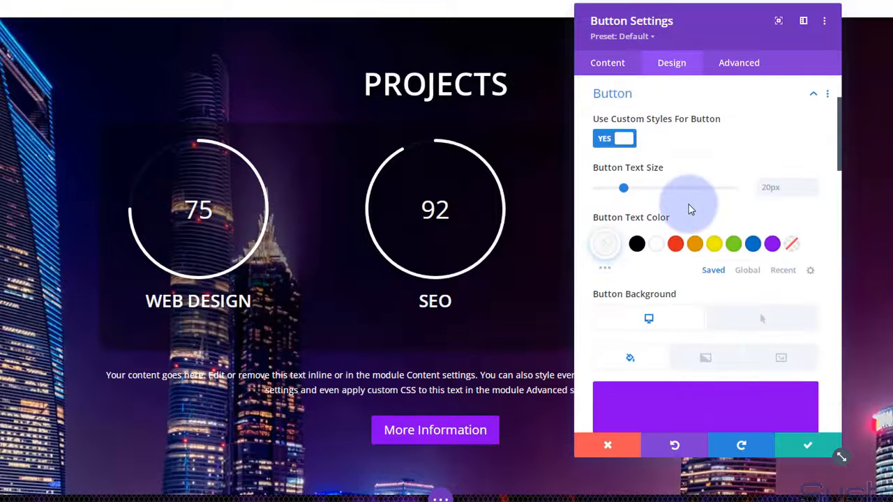
pyautogui.scroll(-5, 694, 199)
pyautogui.scroll(-4, 697, 210)
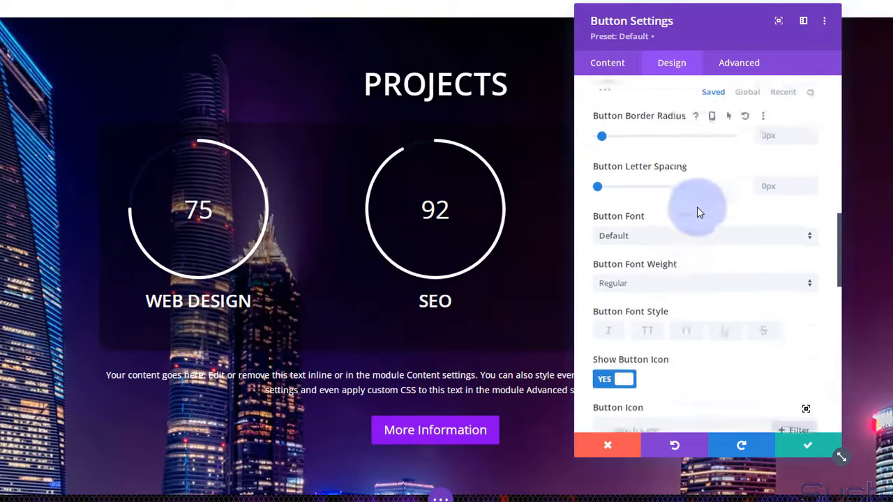
pyautogui.scroll(2, 626, 201)
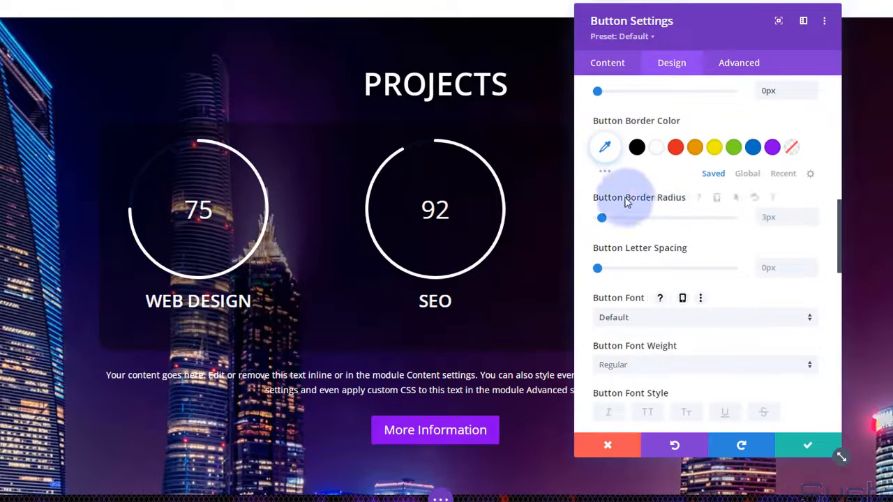
pyautogui.click(780, 218)
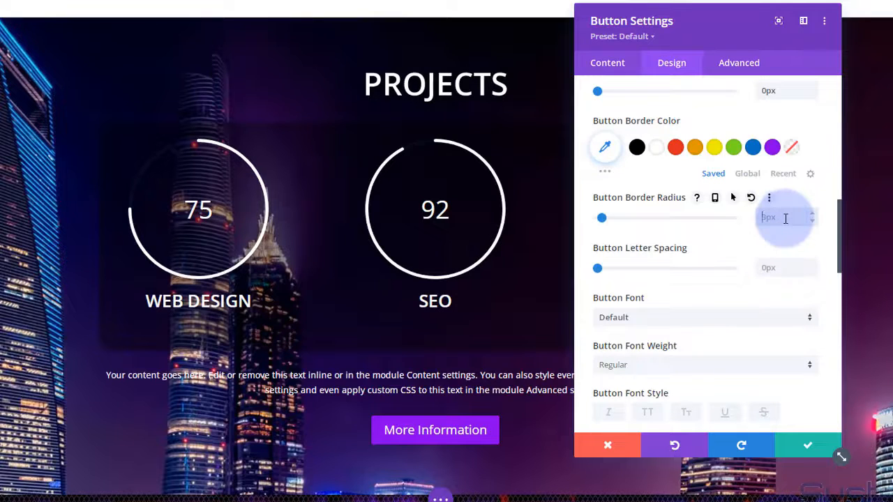
pyautogui.write('50px')
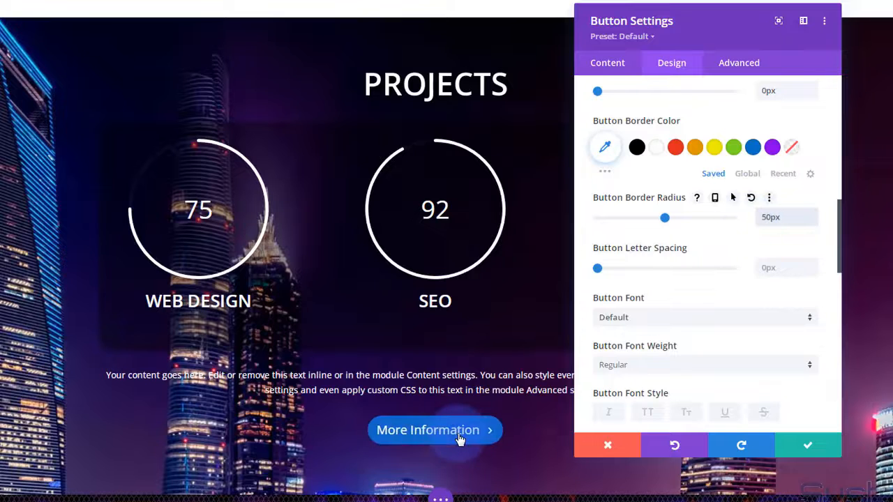
# - Browse the icon picker without choosing an icon, then switch Show Button Icon to NO
pyautogui.scroll(-4, 696, 240)
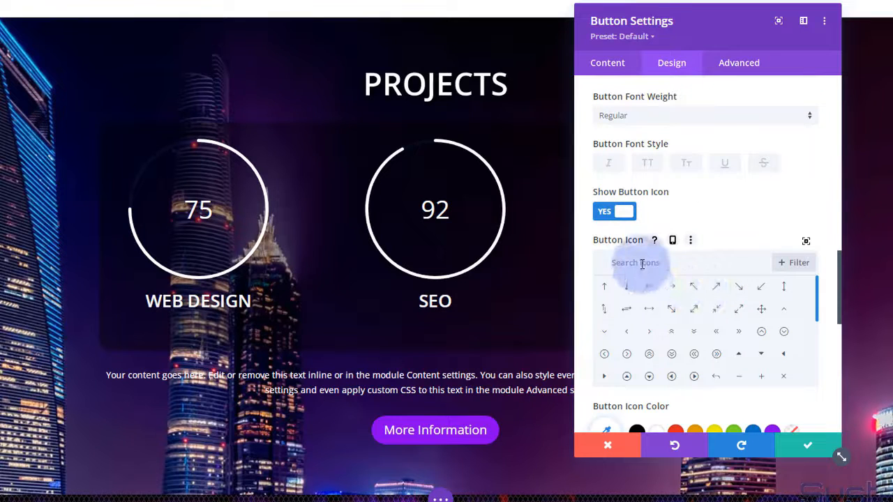
pyautogui.write('and')
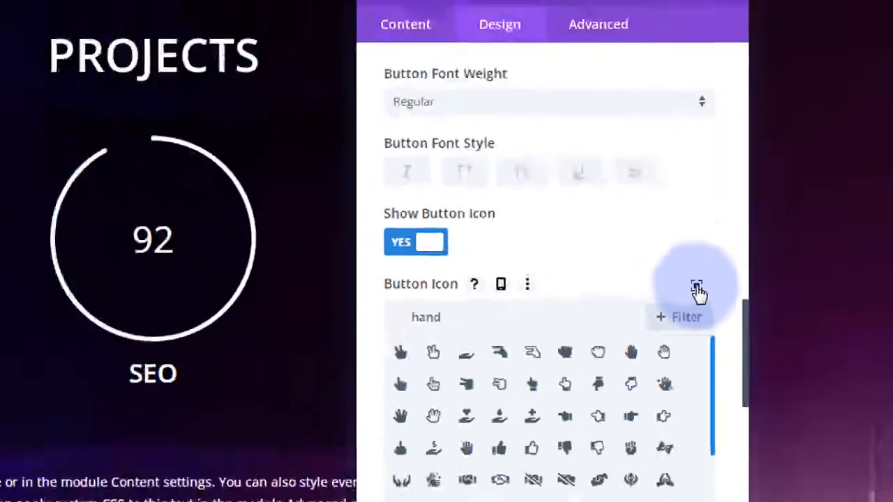
pyautogui.click(661, 314)
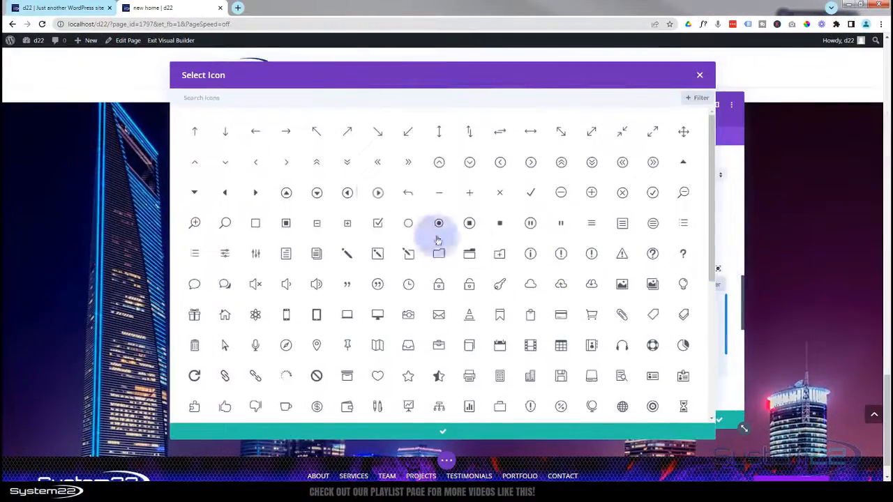
pyautogui.scroll(-10, 379, 189)
pyautogui.scroll(-12, 379, 197)
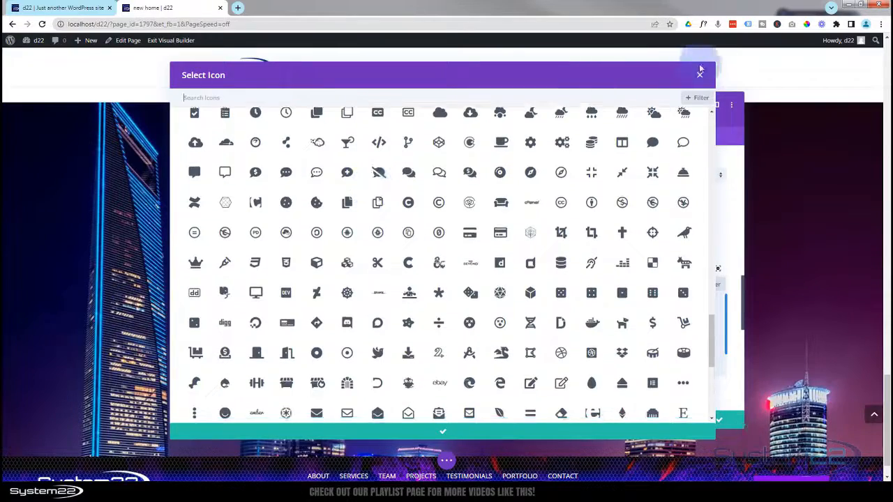
pyautogui.click(702, 76)
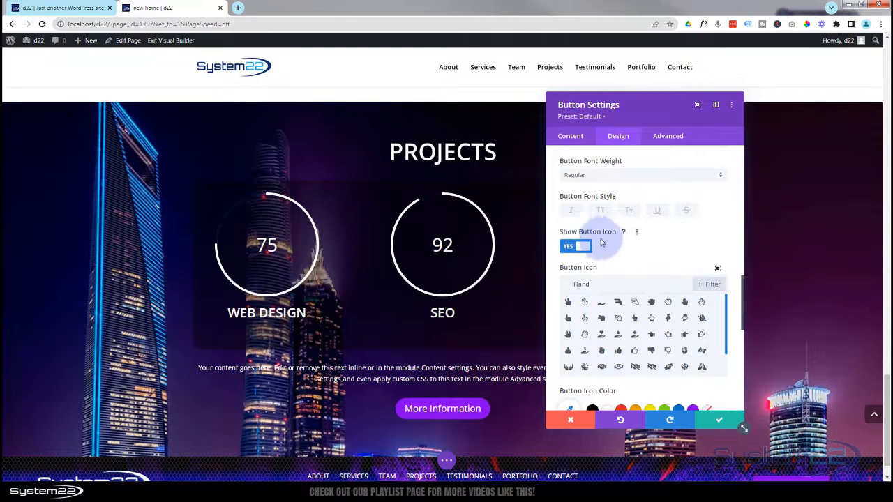
pyautogui.click(583, 254)
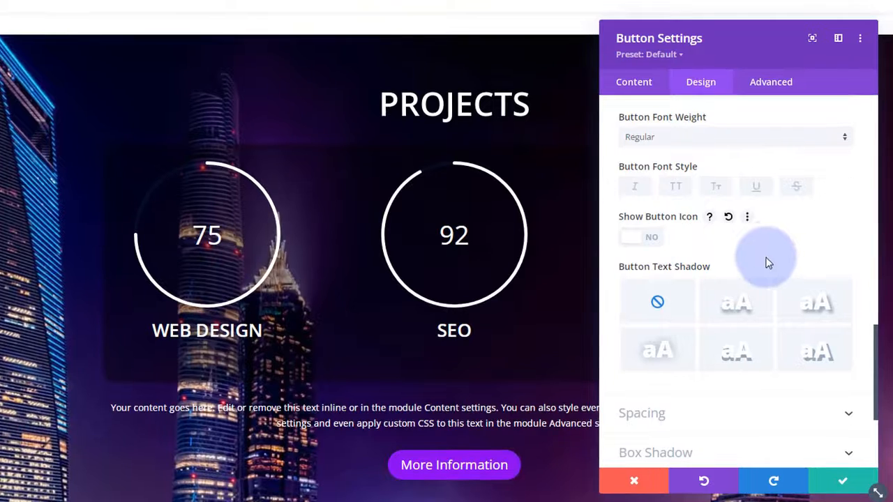
# - Apply the second text-shadow preset and the top-right box-shadow preset, then save the button
pyautogui.scroll(-3, 770, 250)
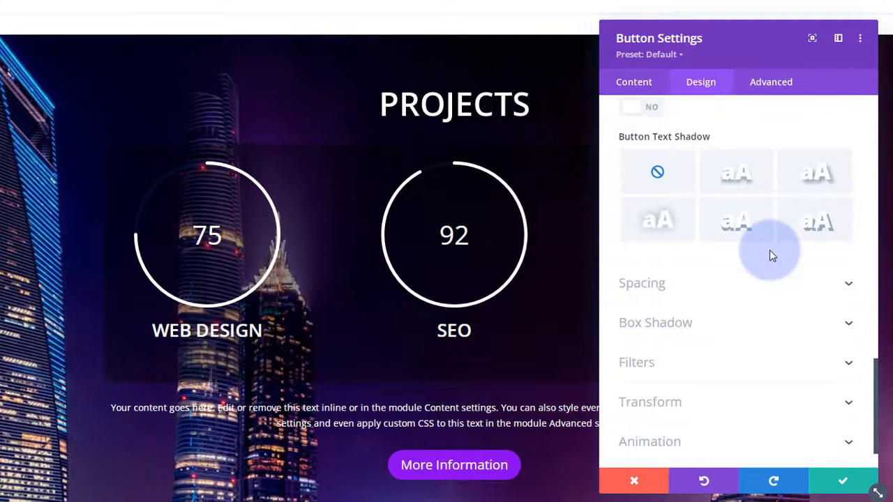
pyautogui.click(747, 180)
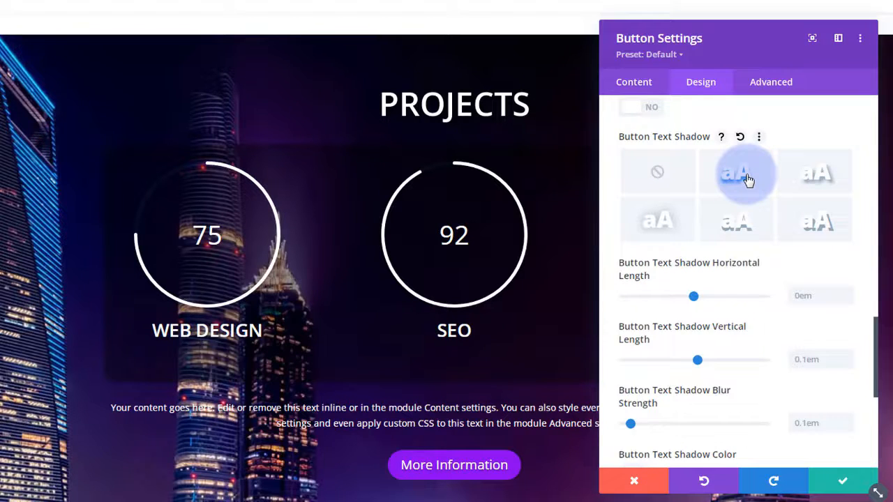
pyautogui.scroll(-7, 724, 303)
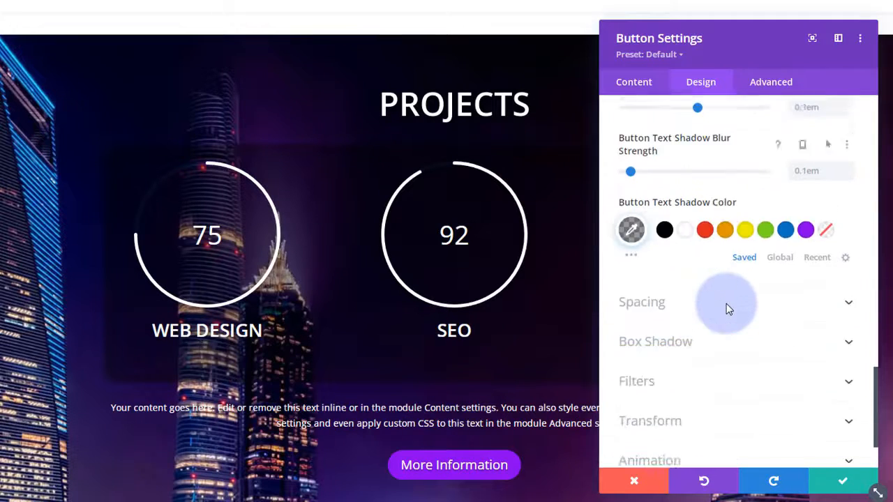
pyautogui.click(727, 280)
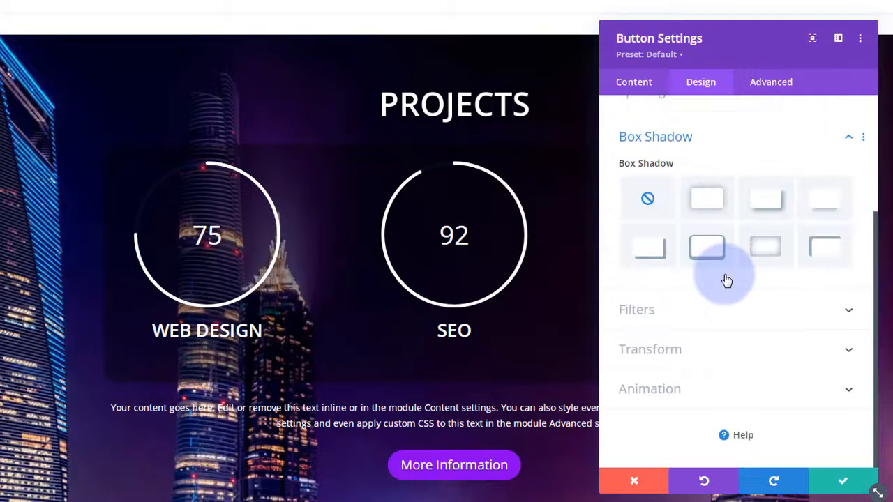
pyautogui.click(826, 208)
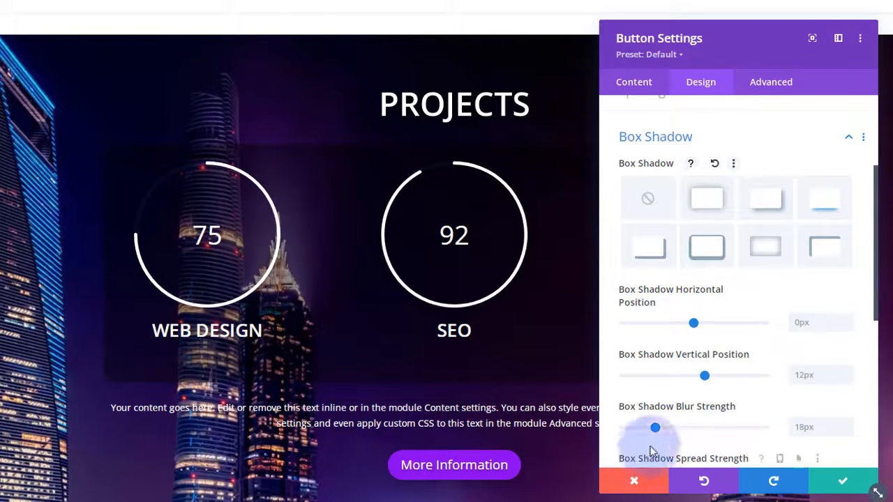
pyautogui.scroll(1, 701, 356)
pyautogui.scroll(2, 701, 356)
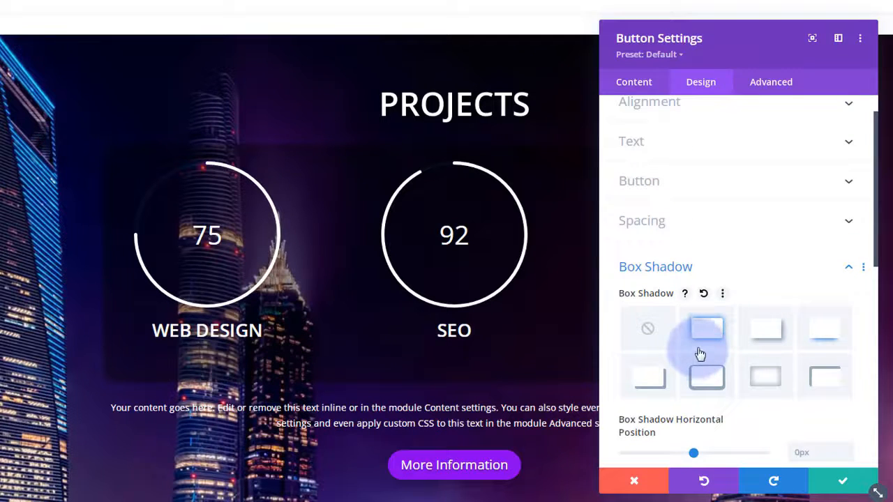
pyautogui.click(836, 486)
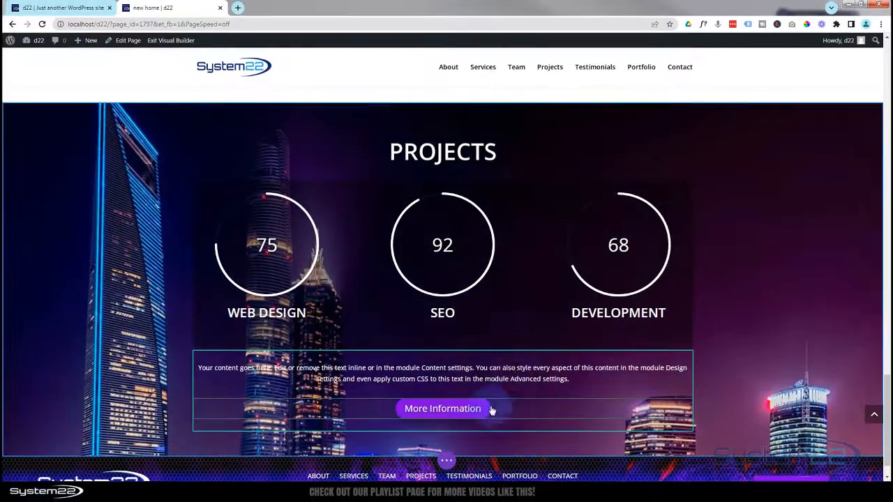
# - Bring up the page's save options, then leave the builder to view the draft page
pyautogui.scroll(1, 492, 376)
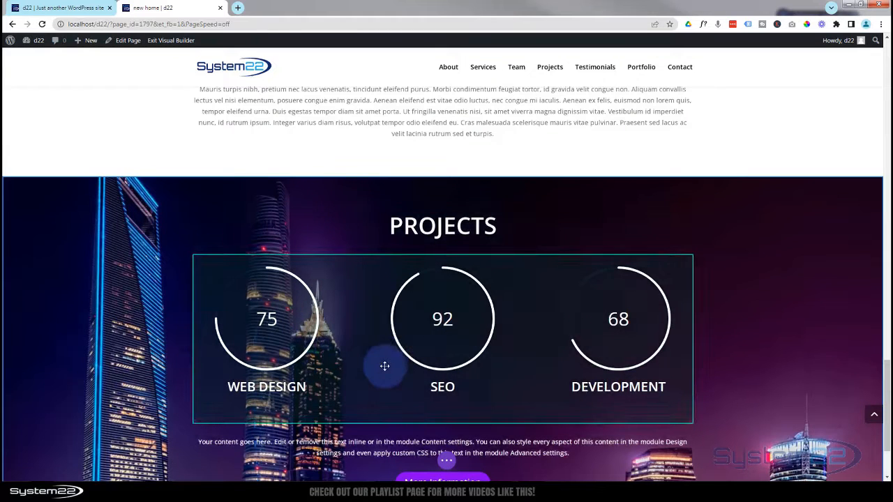
pyautogui.scroll(-1, 453, 412)
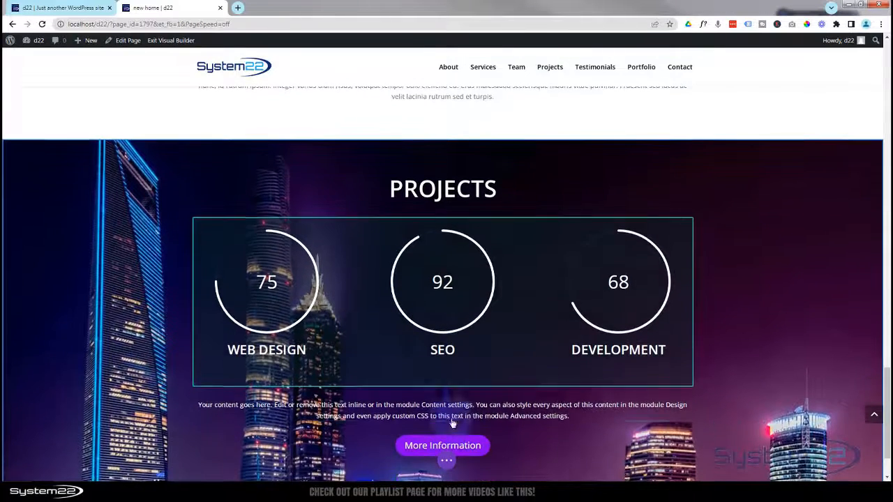
pyautogui.scroll(-2, 450, 446)
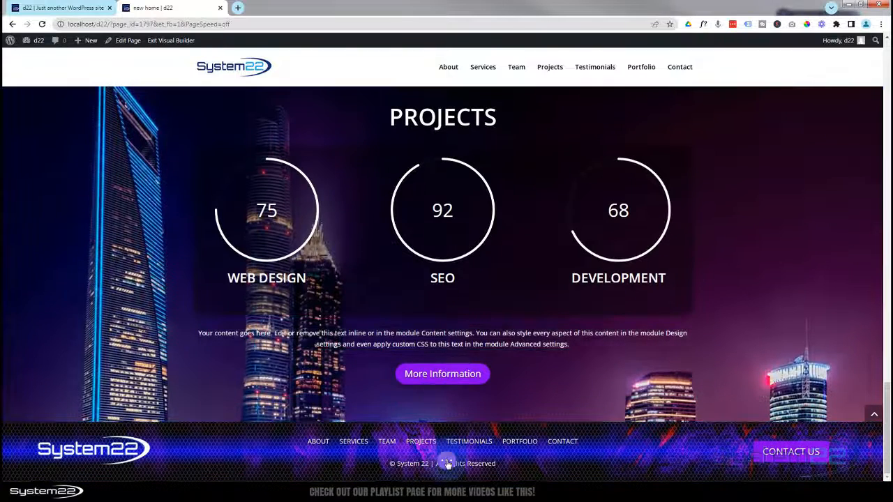
pyautogui.click(447, 464)
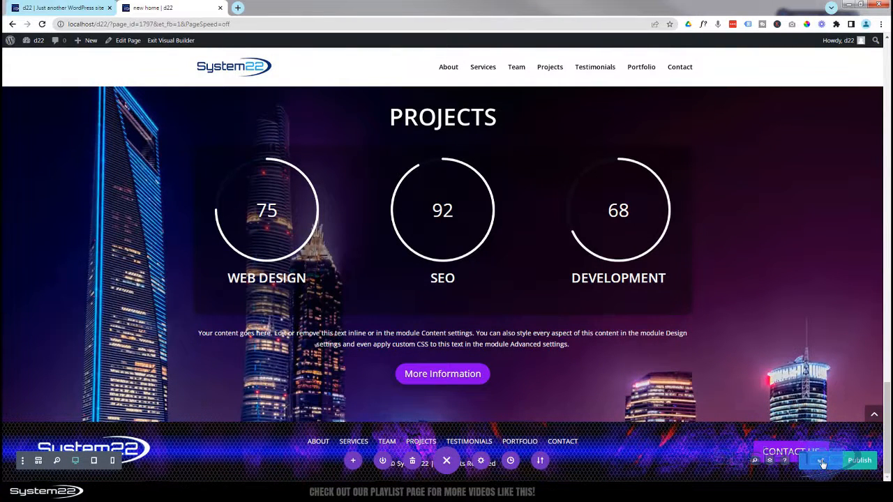
pyautogui.click(161, 41)
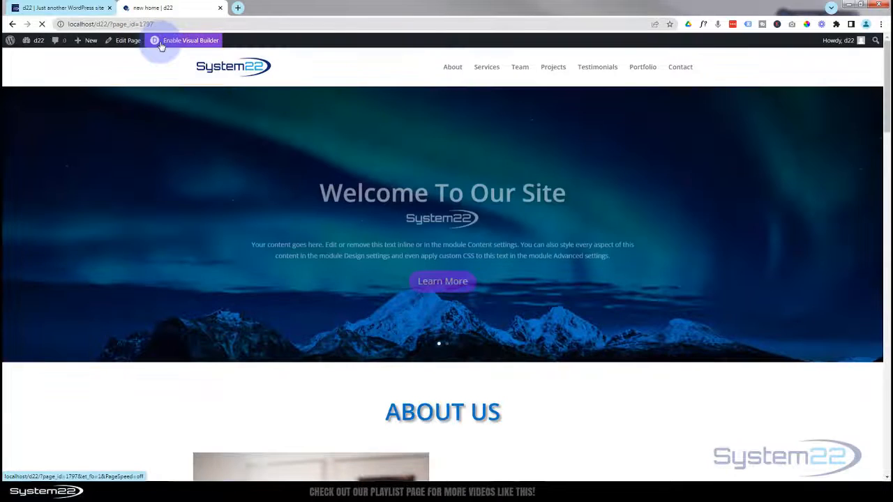
# - Scroll through the draft's Team and Projects sections, then switch to the original home page tab
pyautogui.scroll(-3, 170, 88)
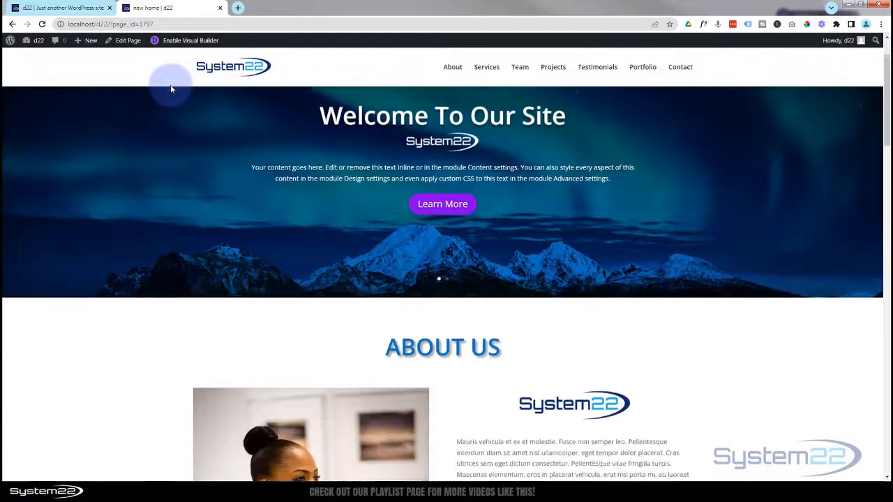
pyautogui.scroll(-10, 171, 90)
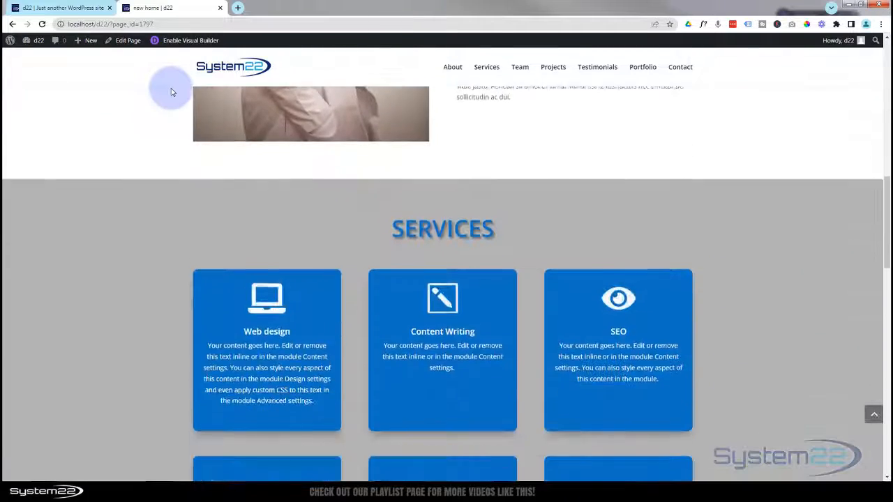
pyautogui.scroll(-5, 303, 182)
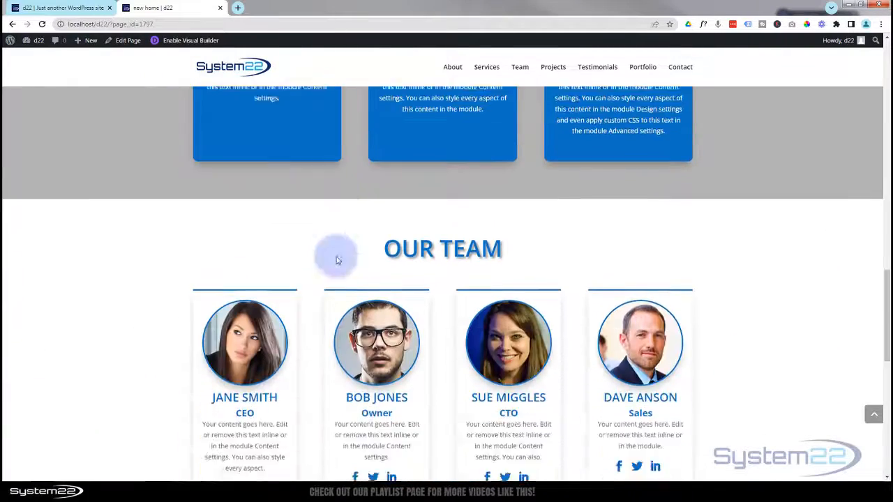
pyautogui.scroll(-5, 365, 289)
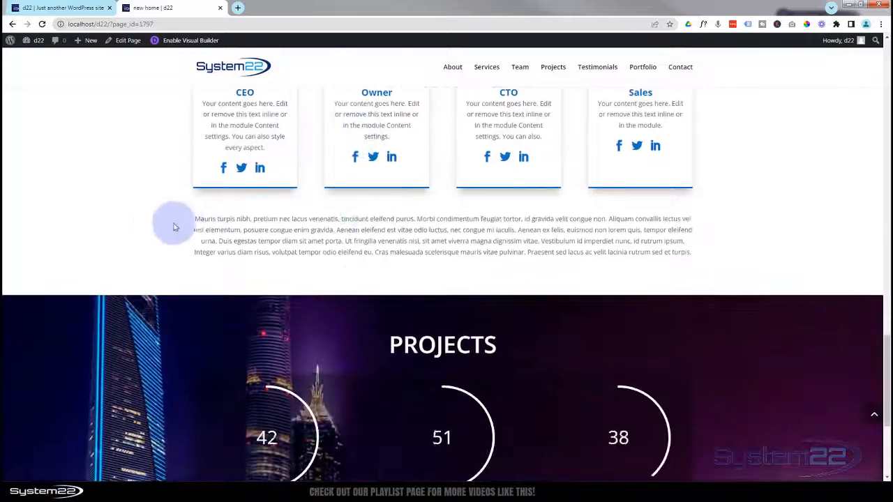
pyautogui.scroll(-1, 139, 220)
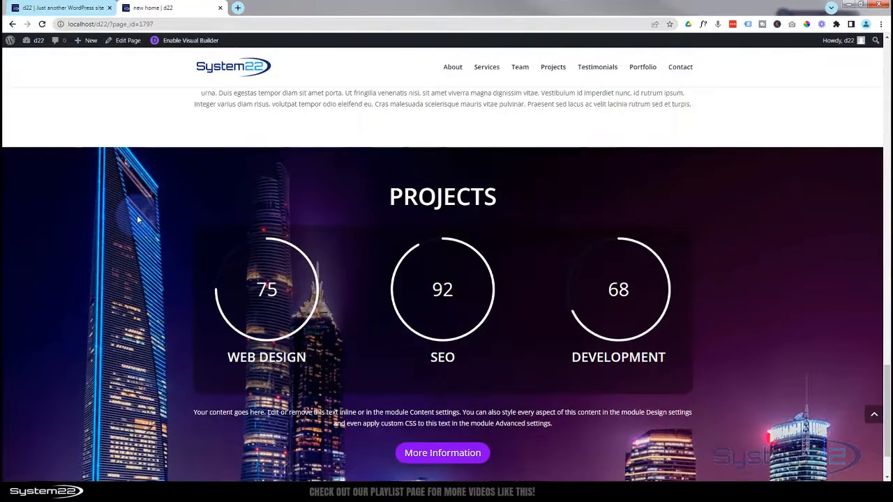
pyautogui.scroll(-2, 137, 220)
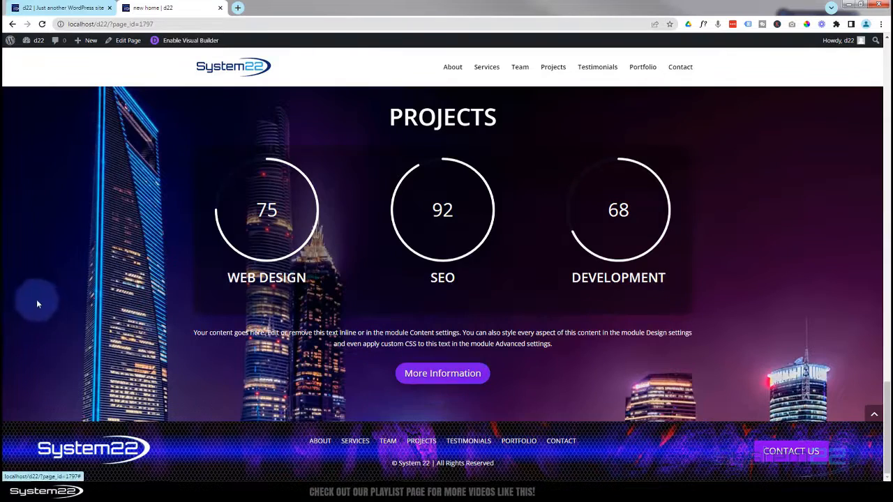
pyautogui.scroll(2, 67, 303)
pyautogui.scroll(-2, 67, 303)
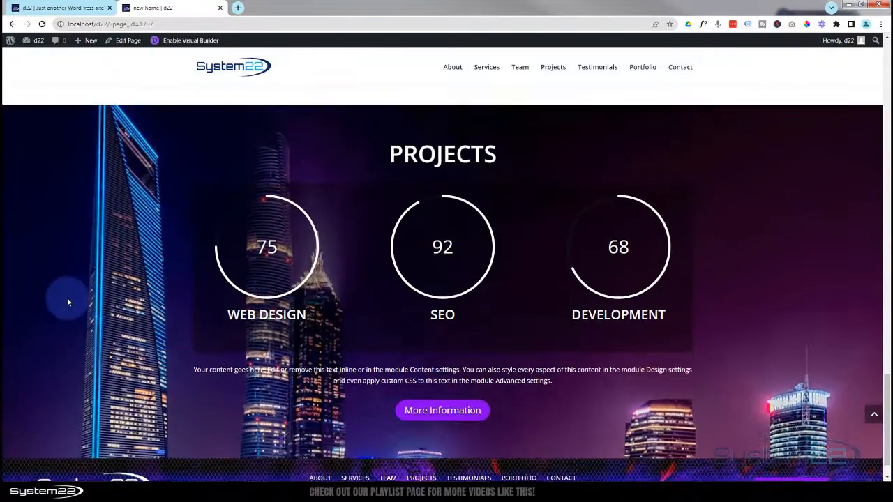
pyautogui.scroll(3, 67, 297)
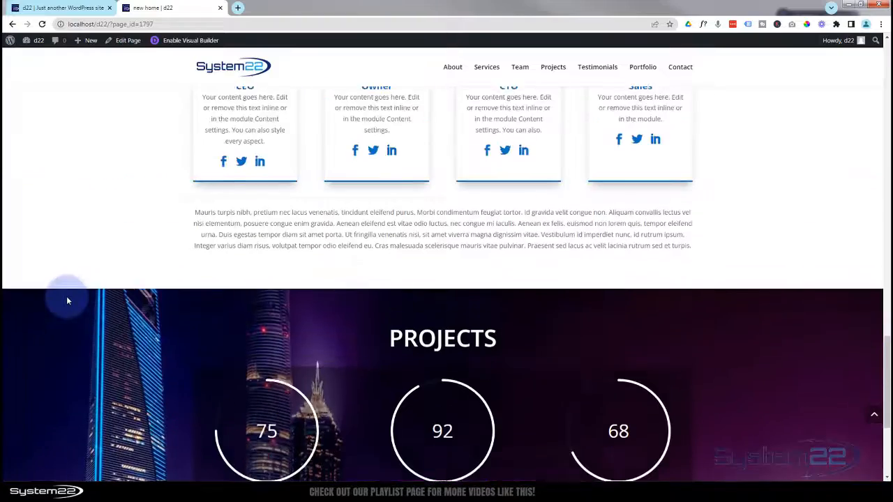
pyautogui.scroll(-2, 67, 300)
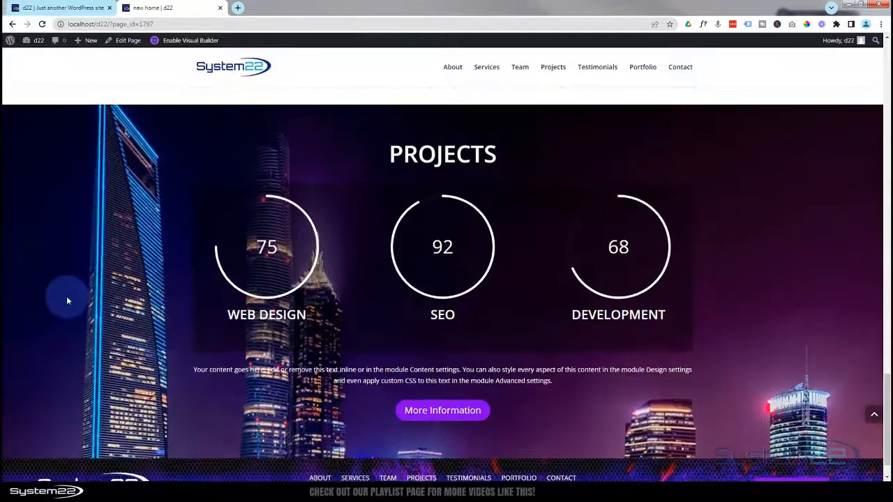
pyautogui.scroll(-1, 67, 301)
pyautogui.scroll(1, 67, 301)
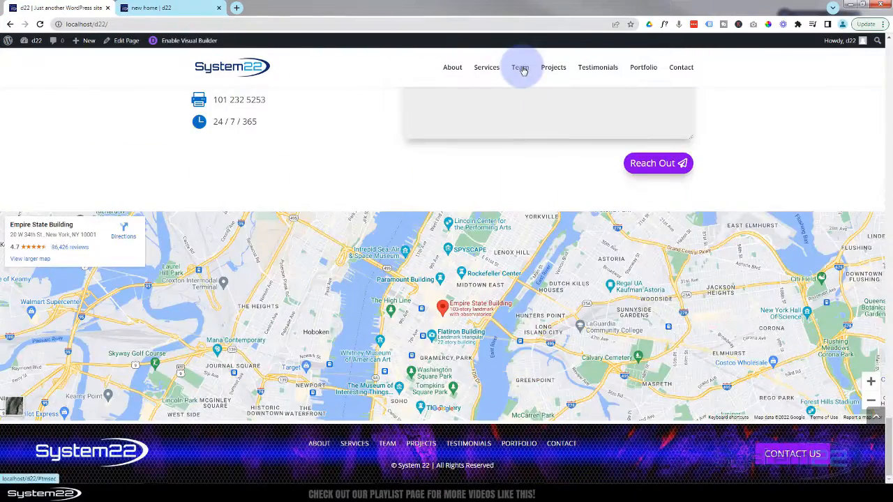
pyautogui.click(519, 67)
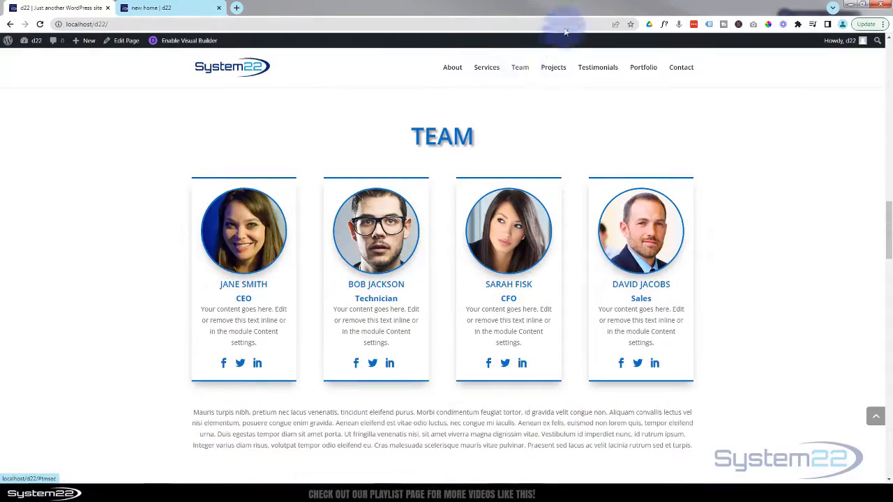
# - Back on the new home page in Visual Builder, add a one-column Regular section below the service boxes
pyautogui.click(206, 10)
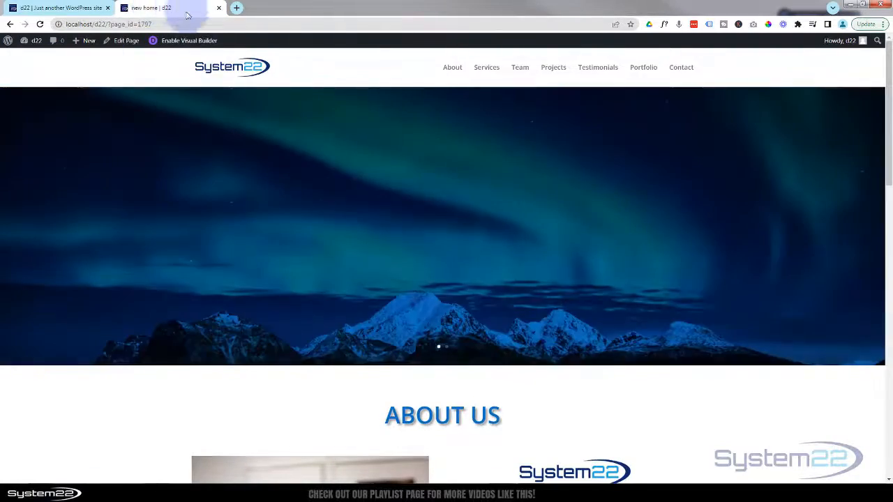
pyautogui.click(189, 40)
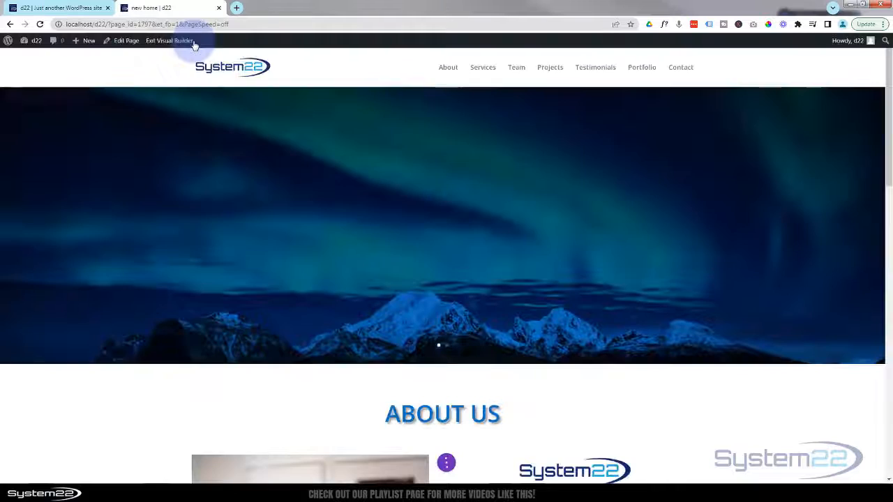
pyautogui.scroll(-3, 201, 67)
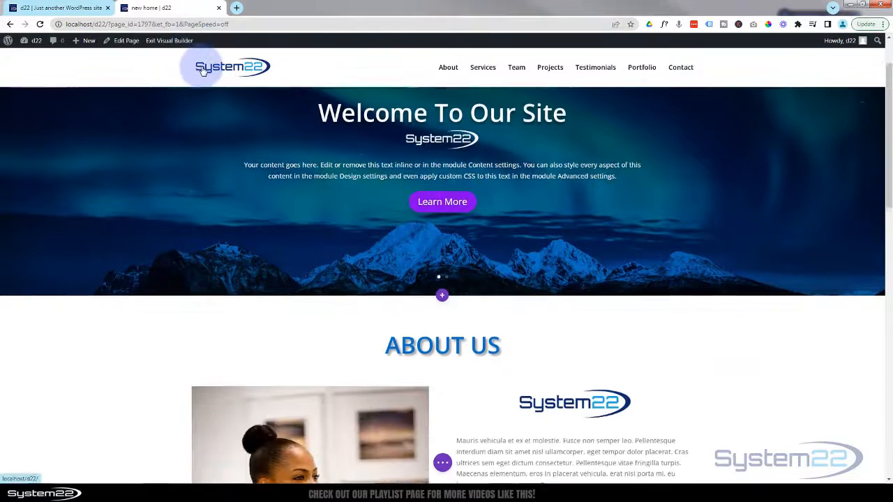
pyautogui.scroll(-10, 201, 70)
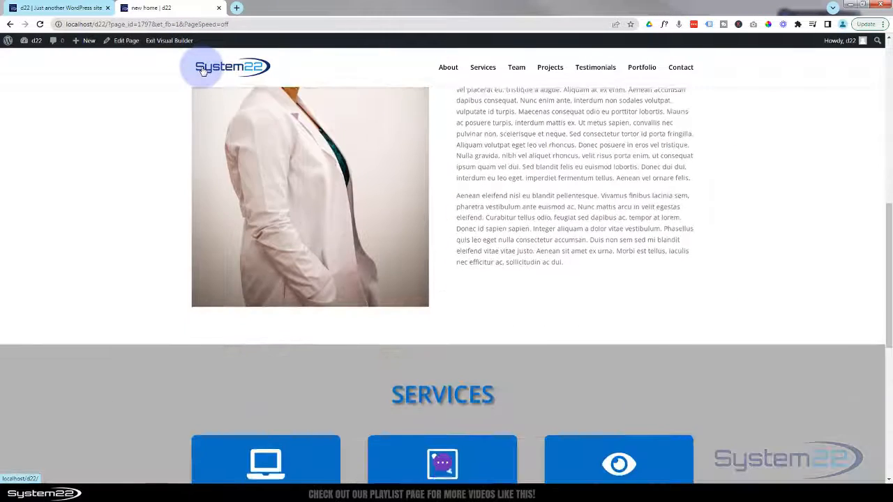
pyautogui.scroll(-2, 201, 70)
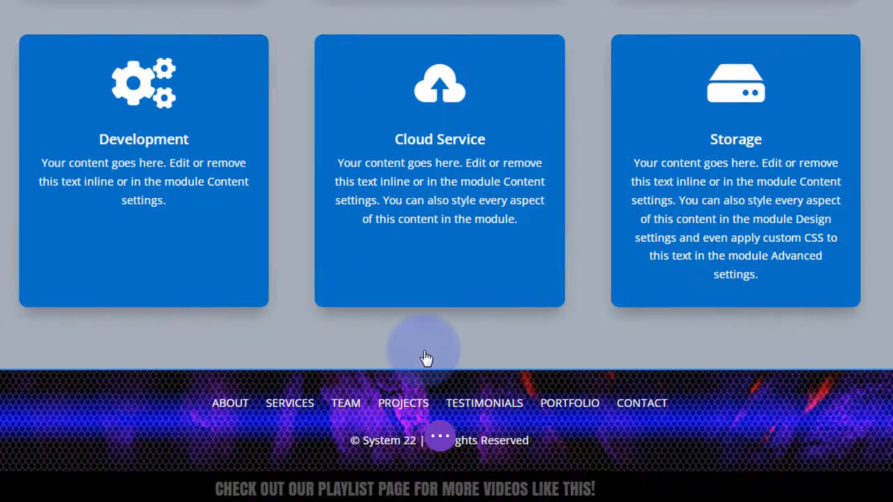
pyautogui.moveTo(435, 360)
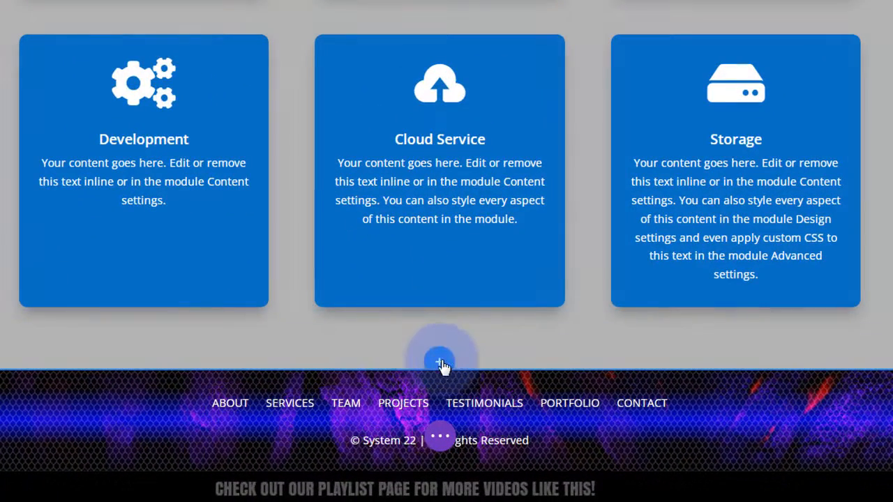
pyautogui.click(441, 363)
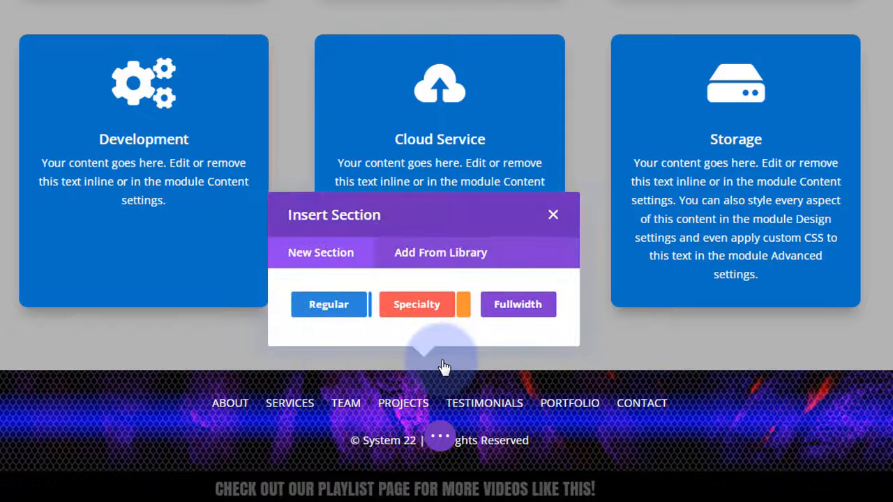
pyautogui.click(333, 307)
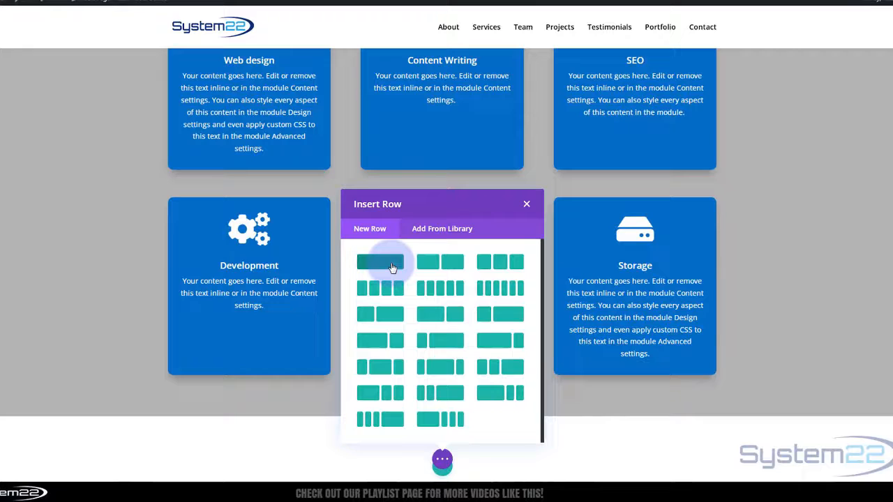
pyautogui.click(392, 268)
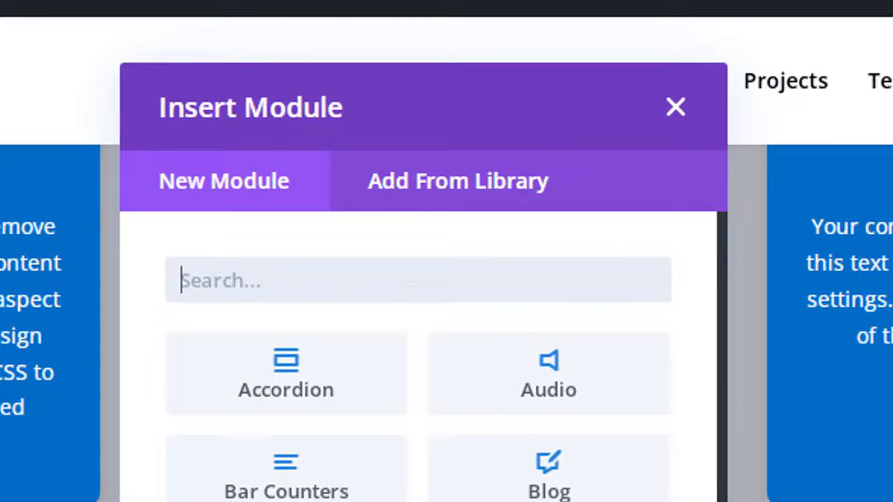
# - Insert the saved 'One Page Title' module from the library into the new row
pyautogui.click(430, 182)
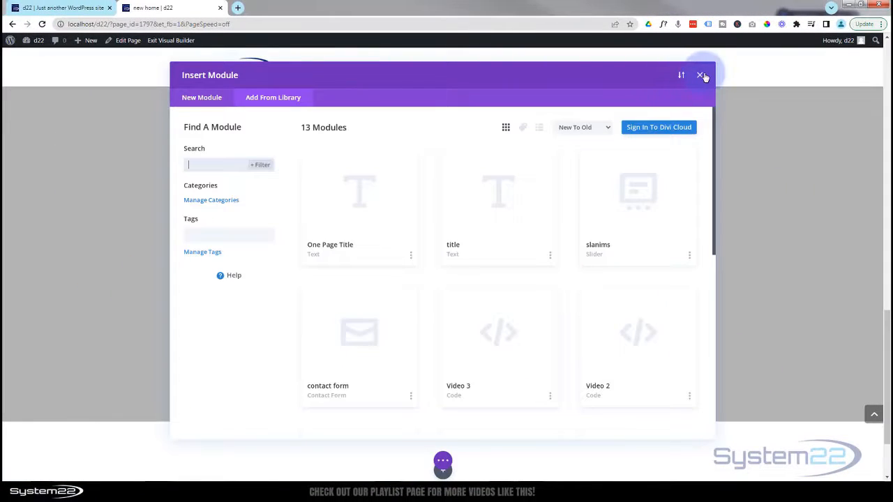
pyautogui.click(329, 251)
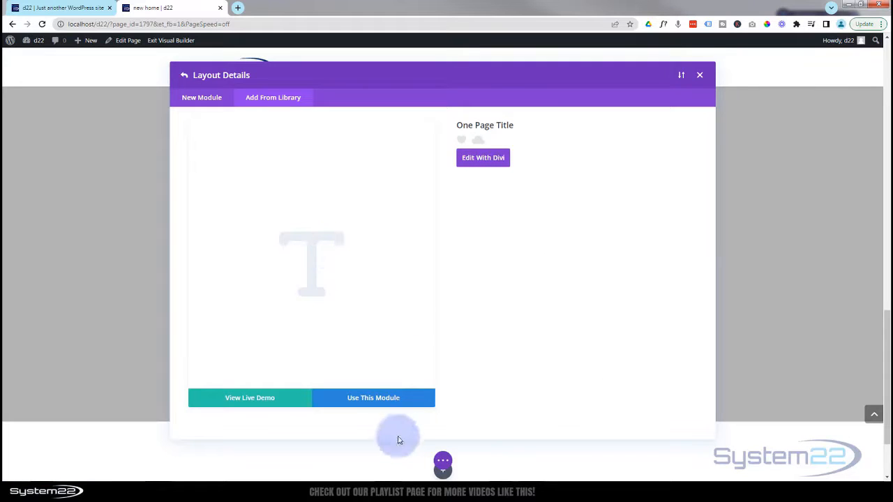
pyautogui.click(381, 404)
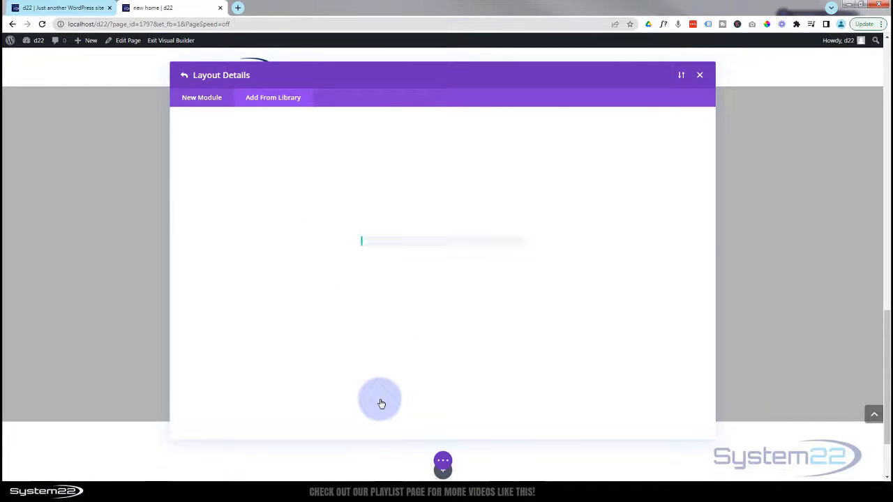
pyautogui.scroll(-2, 381, 403)
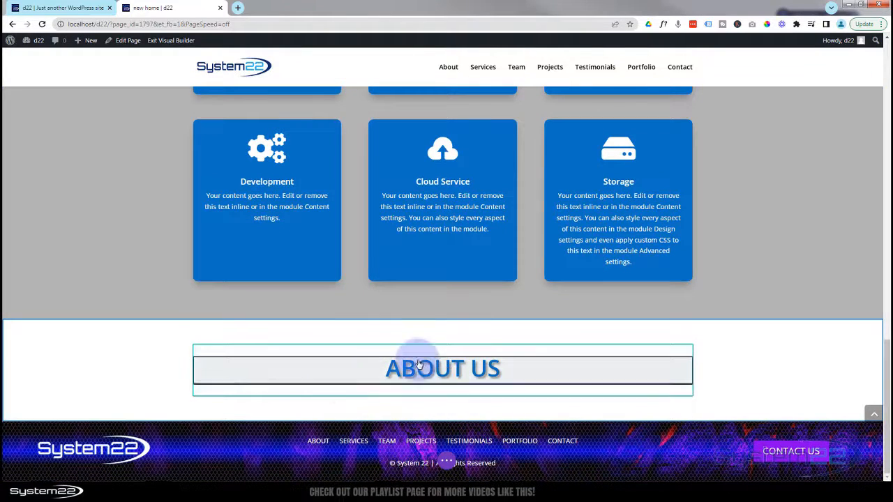
# - Replace the heading text 'About Us' with 'Our team' and save the Text module settings
pyautogui.moveTo(419, 369)
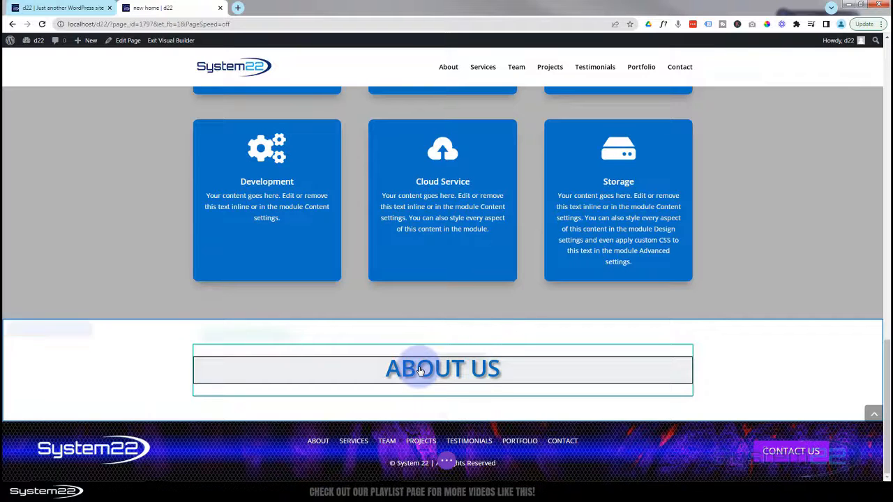
pyautogui.click(420, 361)
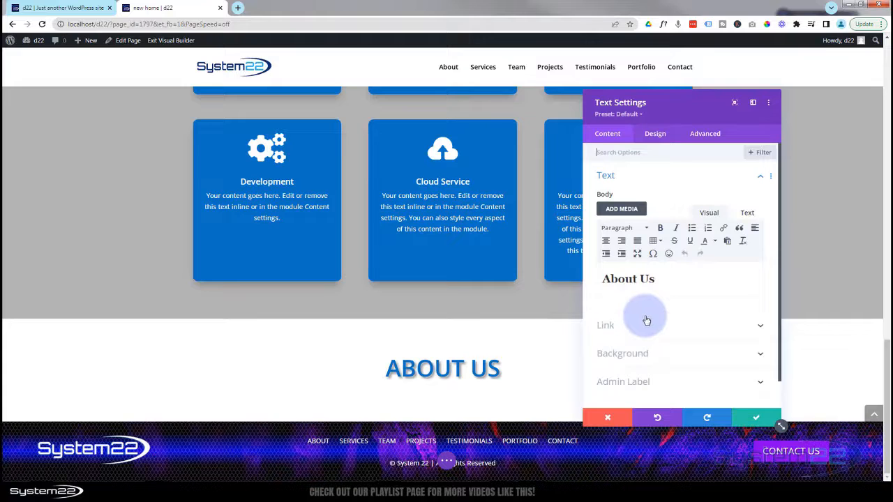
pyautogui.scroll(-1, 653, 302)
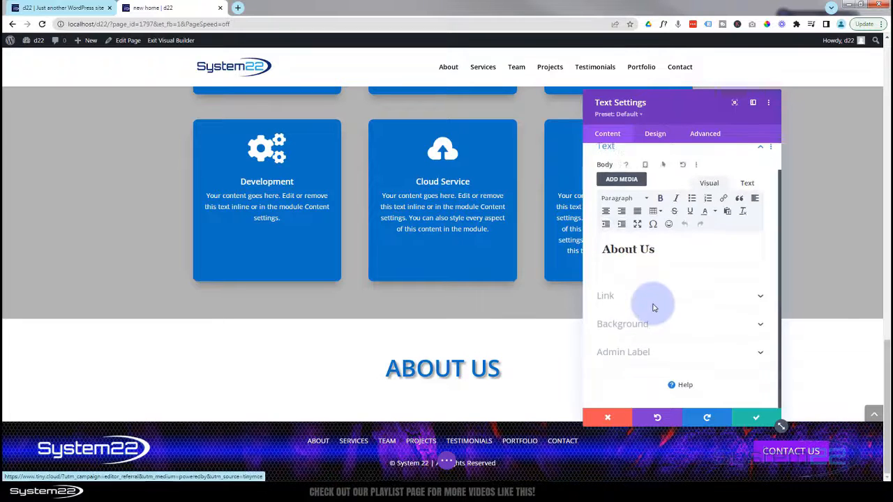
pyautogui.moveTo(655, 250); pyautogui.dragTo(604, 250)
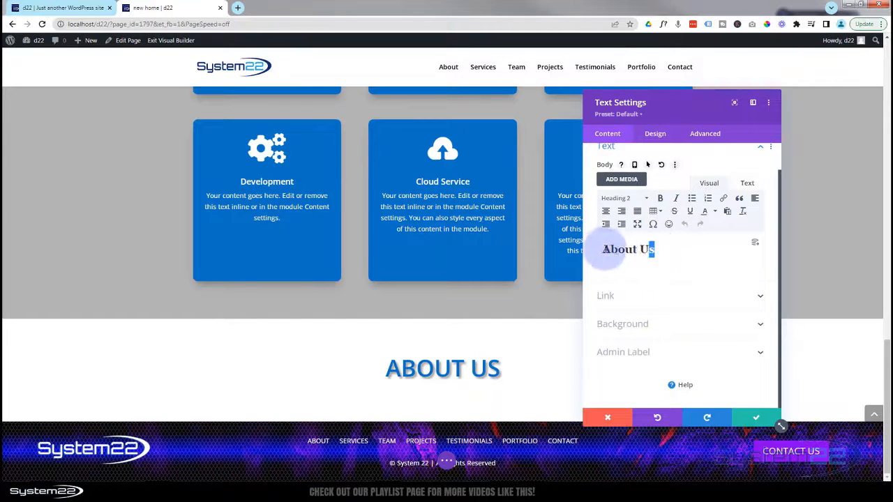
pyautogui.write('O')
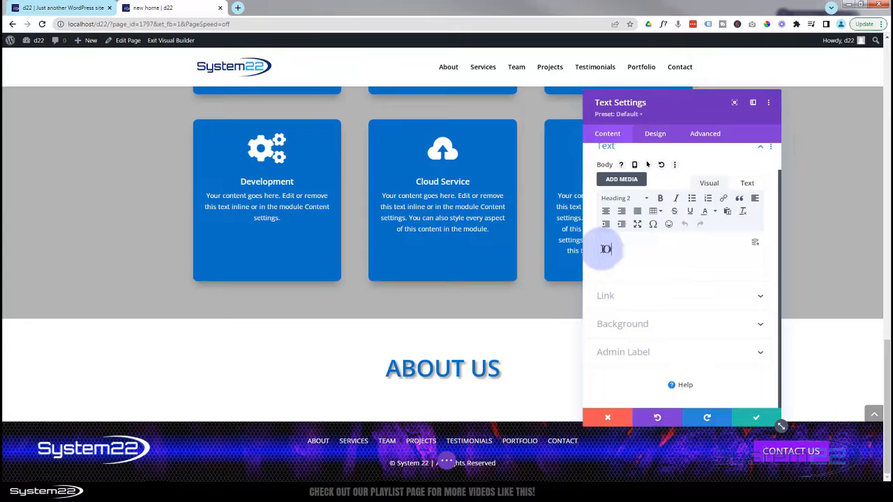
pyautogui.write('ur team')
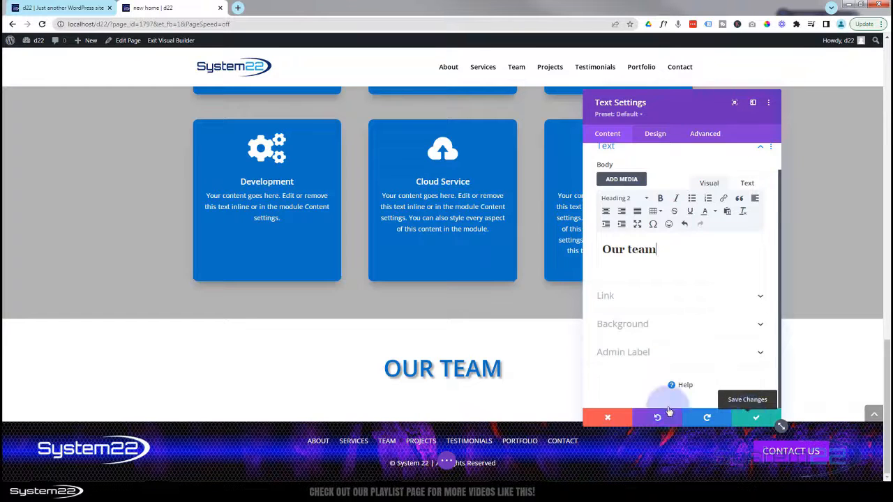
pyautogui.click(399, 377)
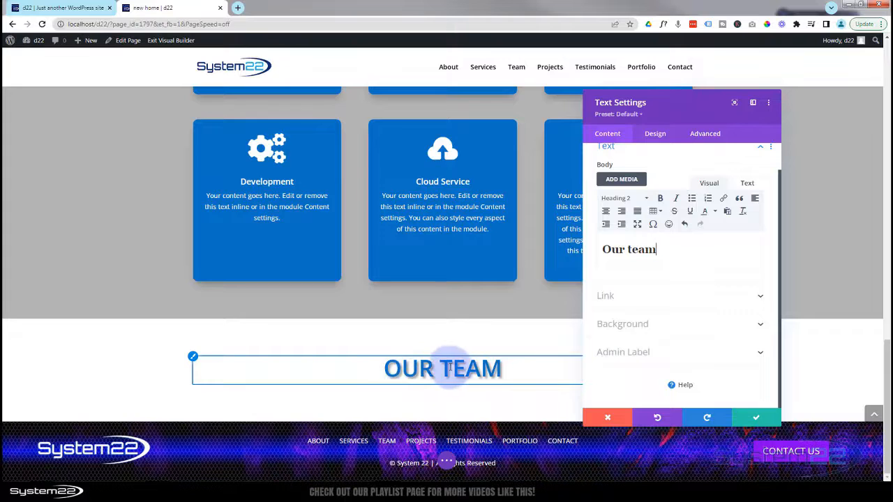
pyautogui.click(758, 419)
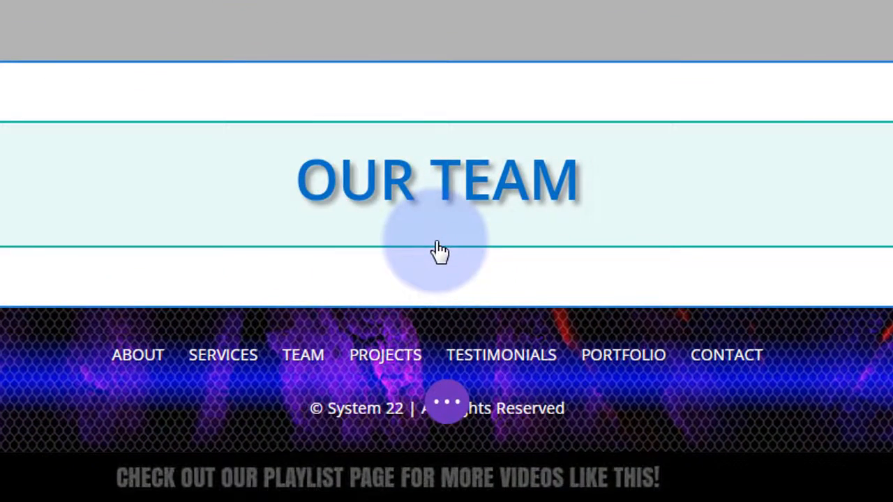
# - Add a four-column row below the Our Team heading and insert a Person module into column one
pyautogui.moveTo(440, 251)
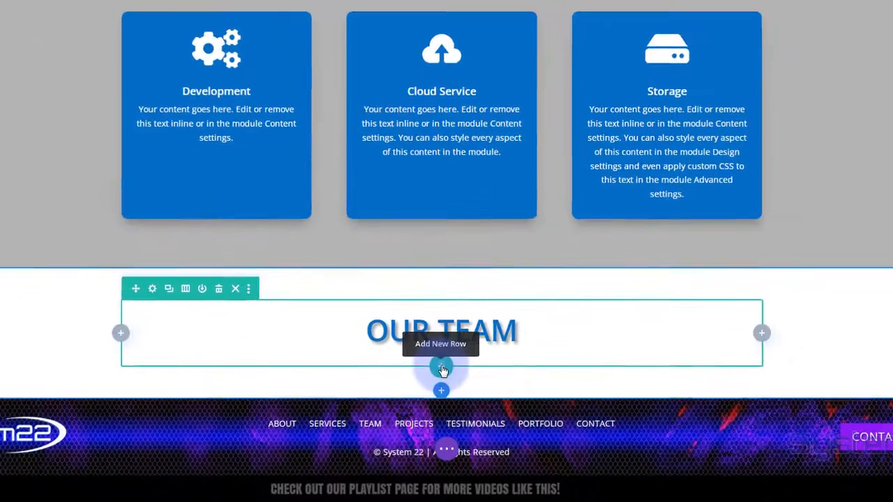
pyautogui.click(442, 369)
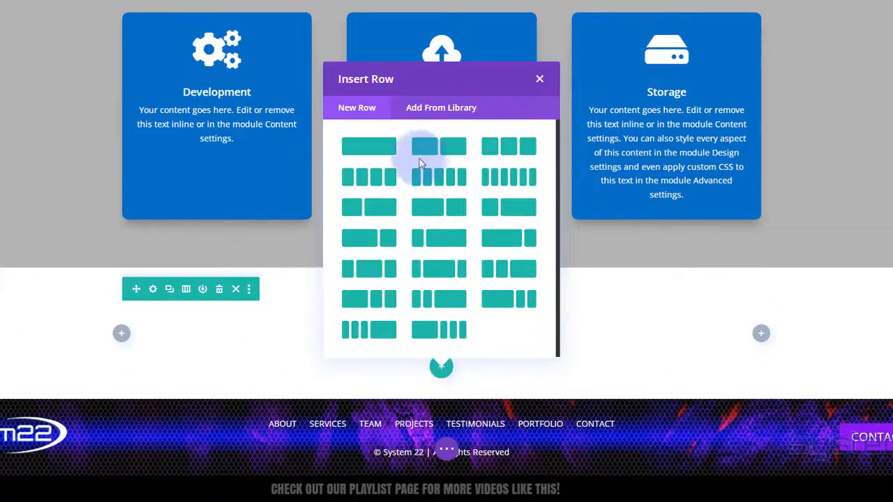
pyautogui.click(375, 182)
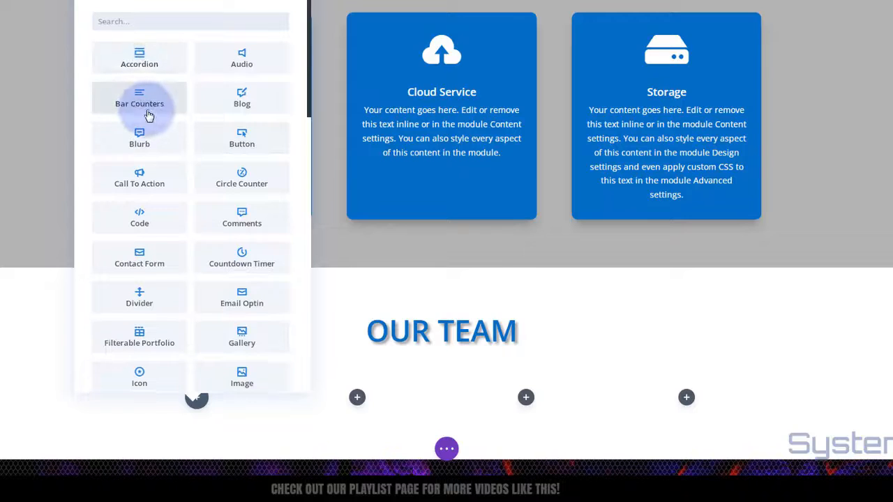
pyautogui.scroll(-2, 146, 110)
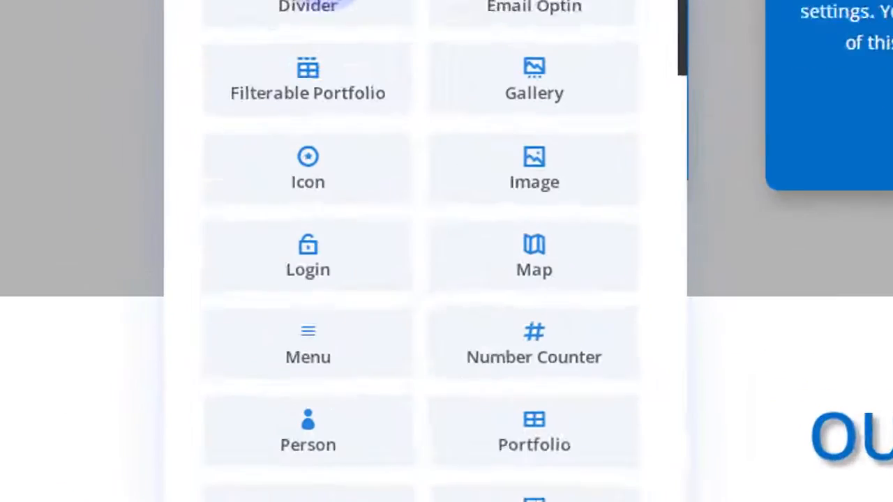
pyautogui.scroll(-3, 426, 251)
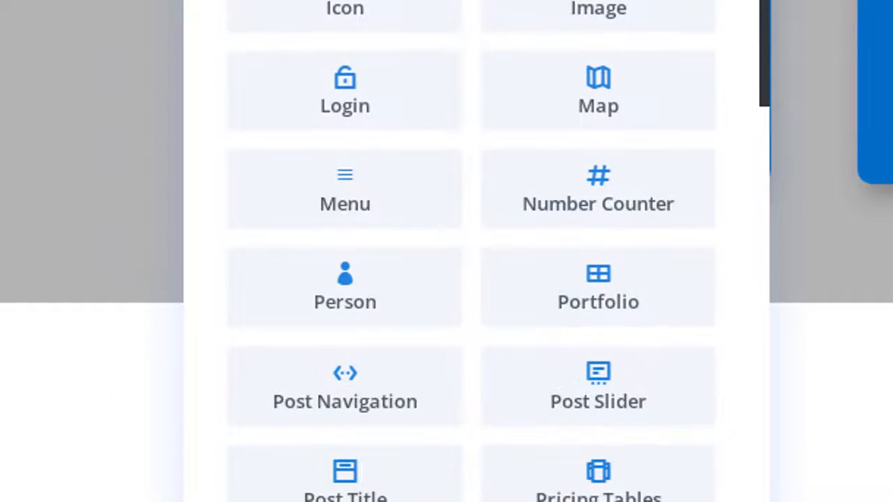
pyautogui.click(312, 290)
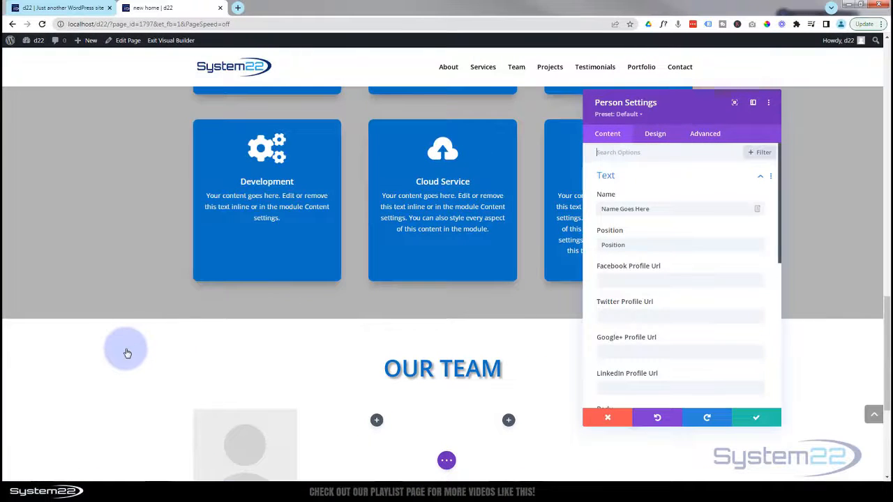
# - Replace the placeholder name with the member's name and set the position to CEO
pyautogui.scroll(-2, 127, 354)
pyautogui.scroll(-1, 128, 353)
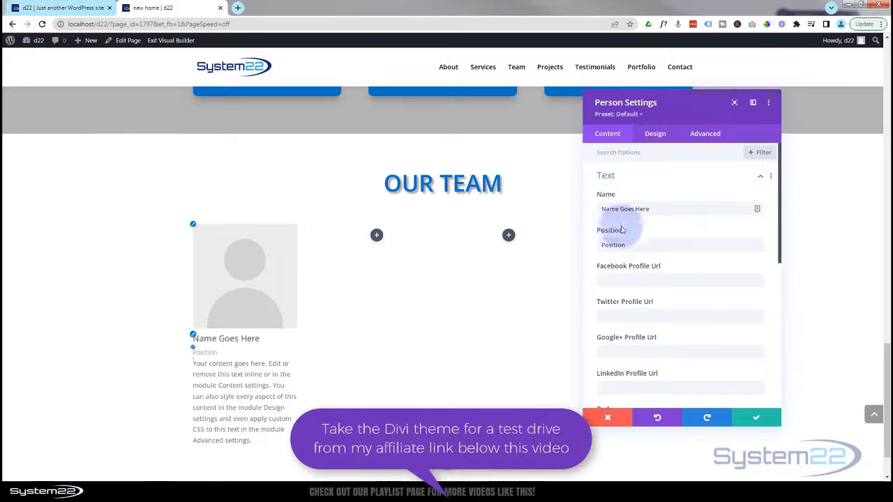
pyautogui.moveTo(649, 209); pyautogui.dragTo(595, 208)
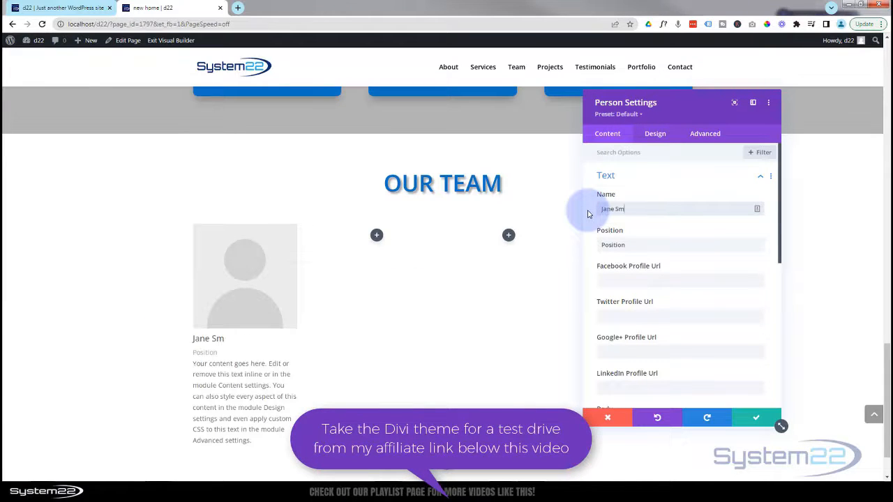
pyautogui.moveTo(636, 245); pyautogui.dragTo(584, 248)
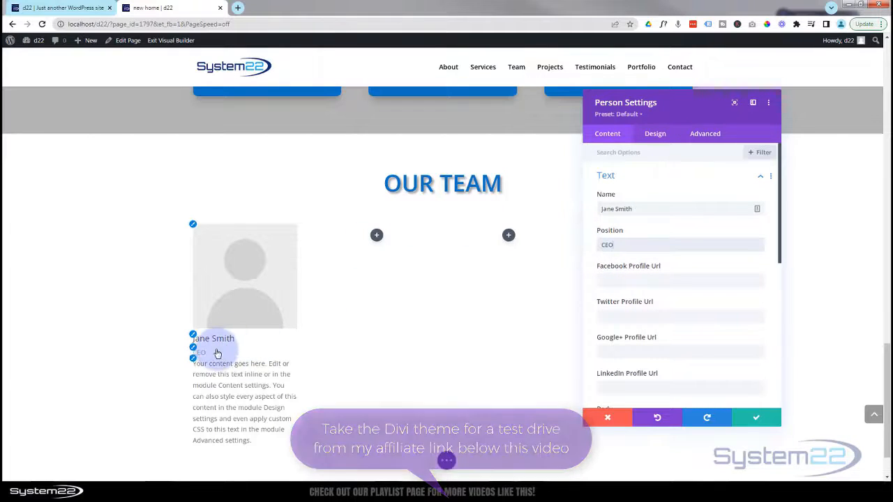
# - Enter # as the Facebook, Twitter and LinkedIn profile URLs
pyautogui.moveTo(681, 120); pyautogui.dragTo(424, 163)
pyautogui.moveTo(568, 39); pyautogui.dragTo(568, 40)
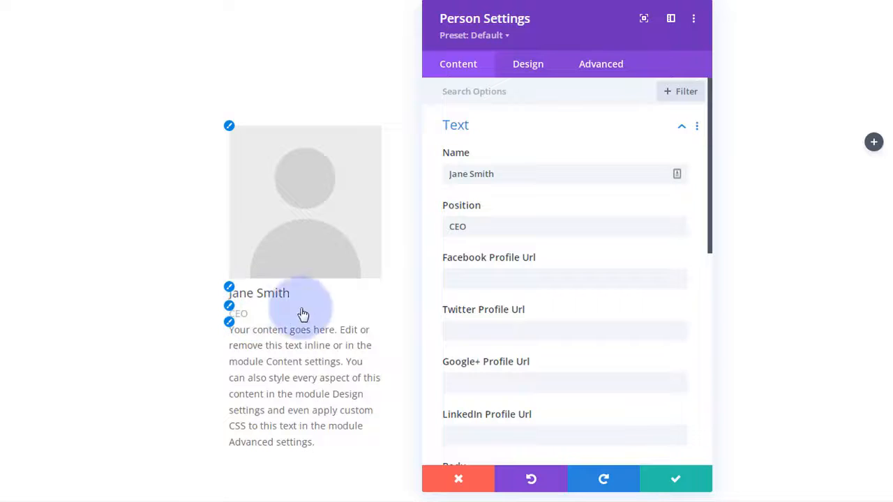
pyautogui.scroll(-2, 589, 244)
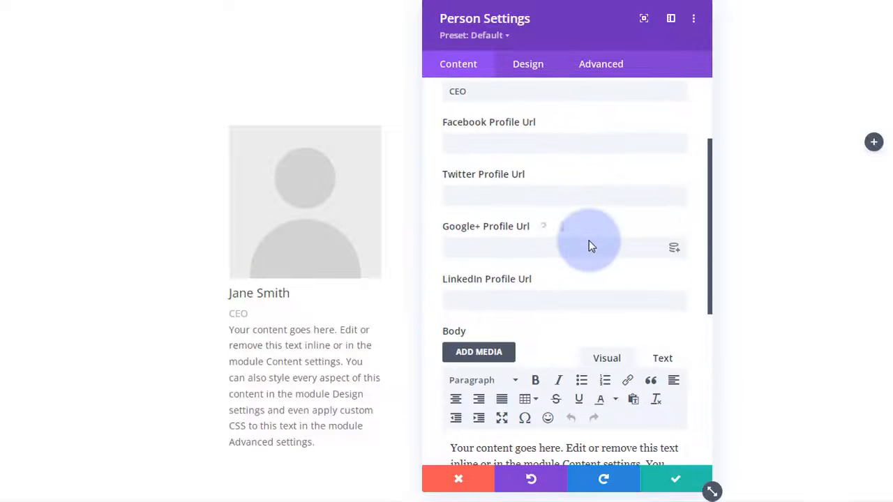
pyautogui.click(466, 143)
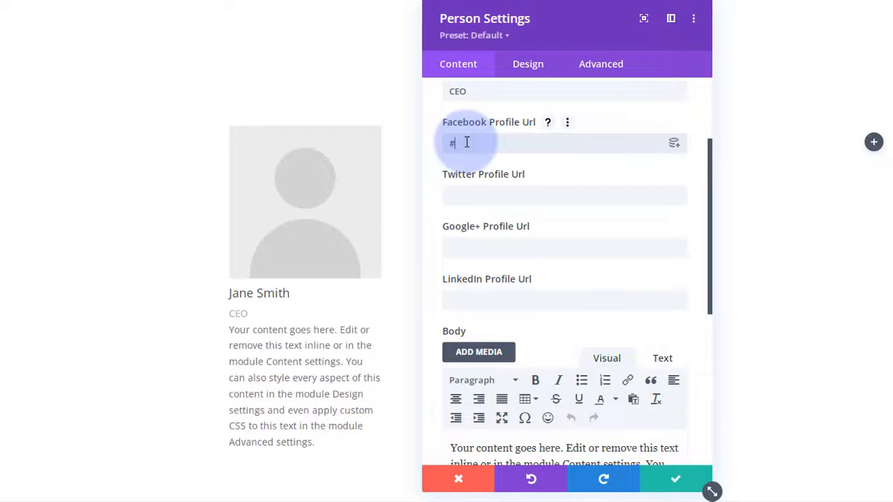
pyautogui.click(453, 195)
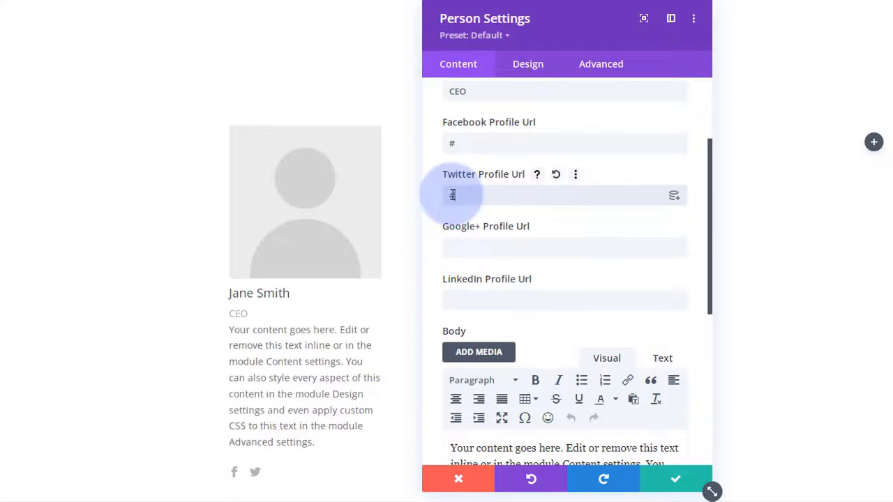
pyautogui.click(462, 296)
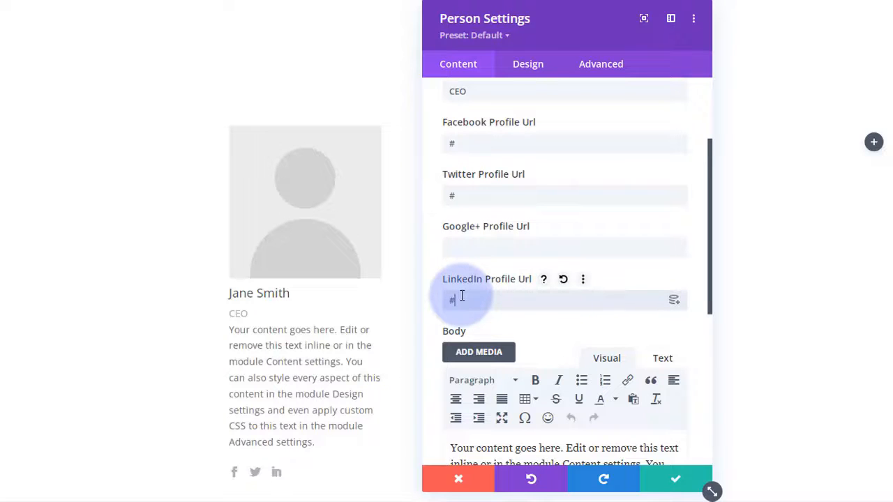
# - Trim the bio text so it ends at 'every aspect.'
pyautogui.scroll(-3, 539, 265)
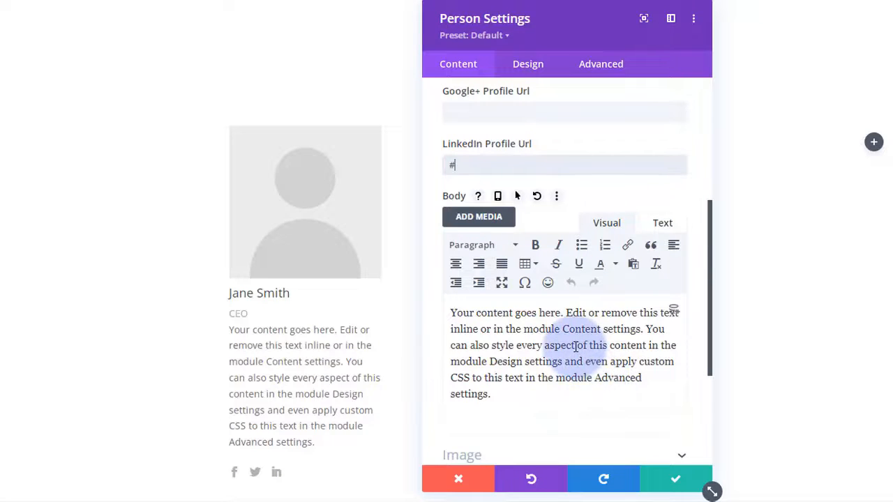
pyautogui.moveTo(576, 344); pyautogui.dragTo(611, 394)
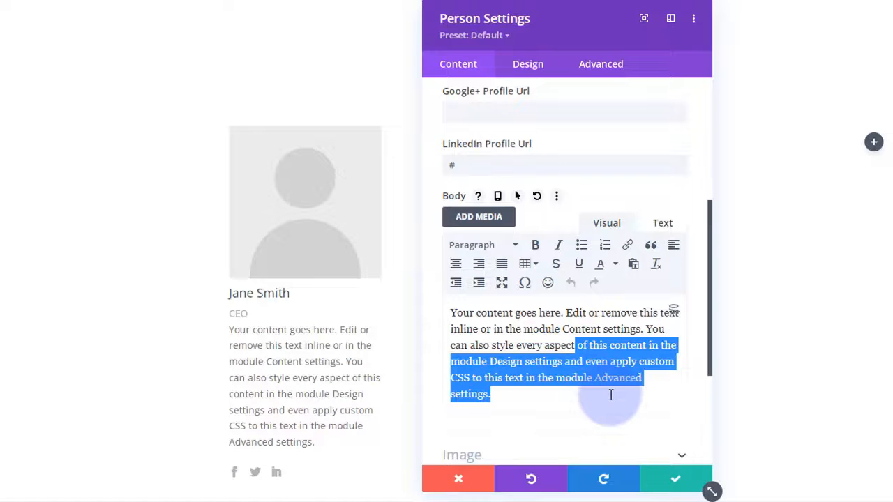
pyautogui.press('BackSpace')
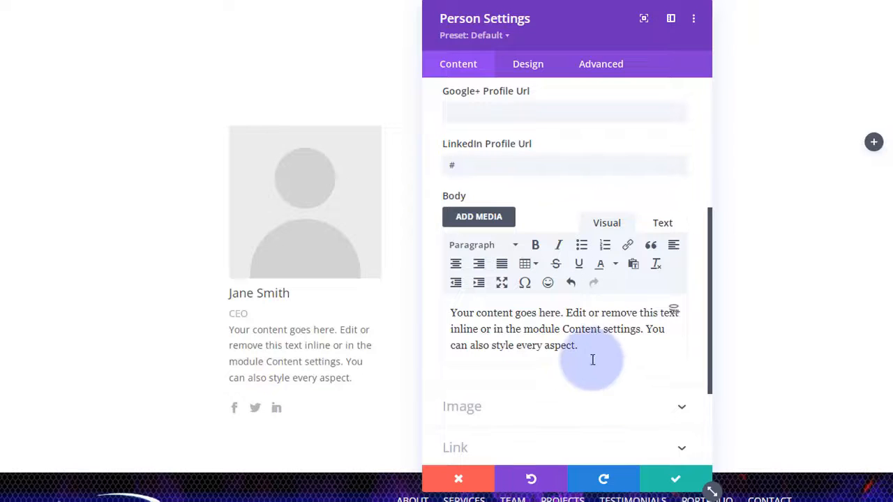
pyautogui.scroll(-3, 582, 349)
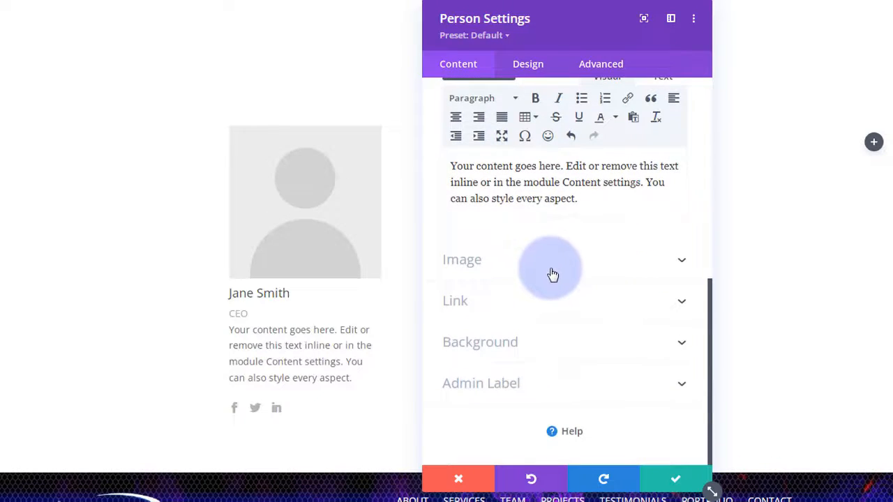
pyautogui.click(552, 274)
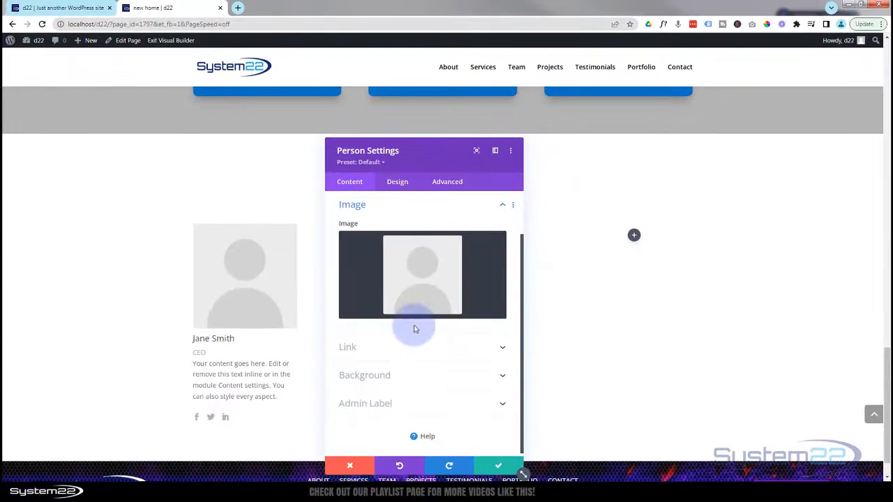
# - Choose the 04-3.jpg dark-haired woman's portrait from the Media Library as the person's photo
pyautogui.click(422, 290)
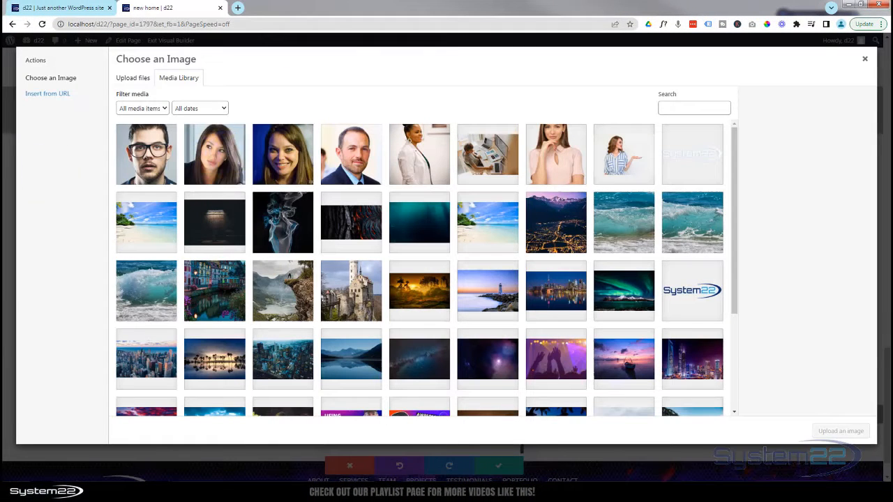
pyautogui.click(229, 155)
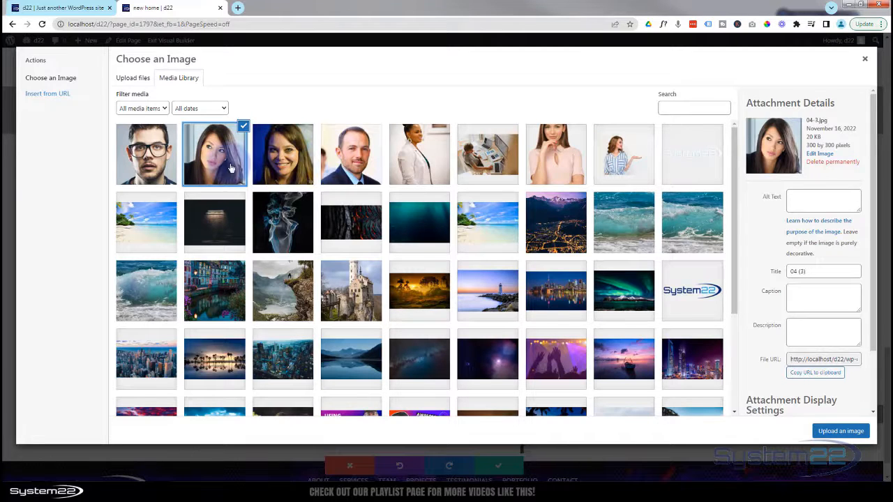
pyautogui.click(226, 167)
pyautogui.click(225, 168)
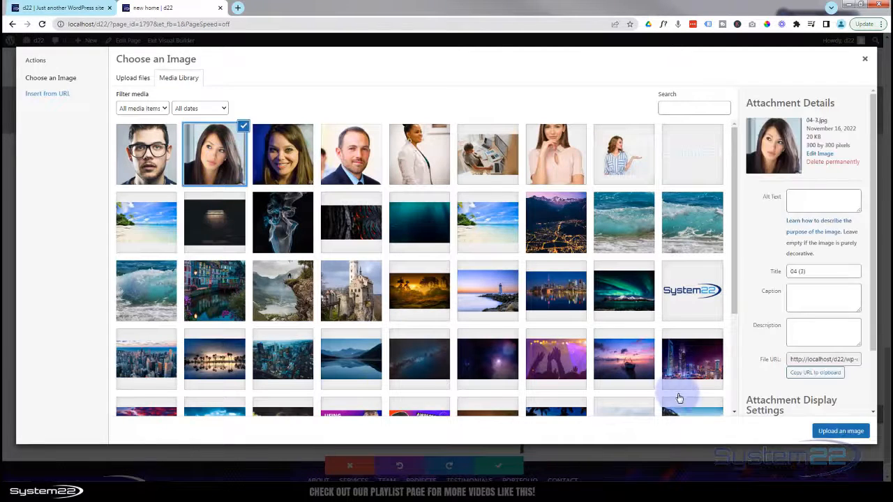
pyautogui.click(838, 434)
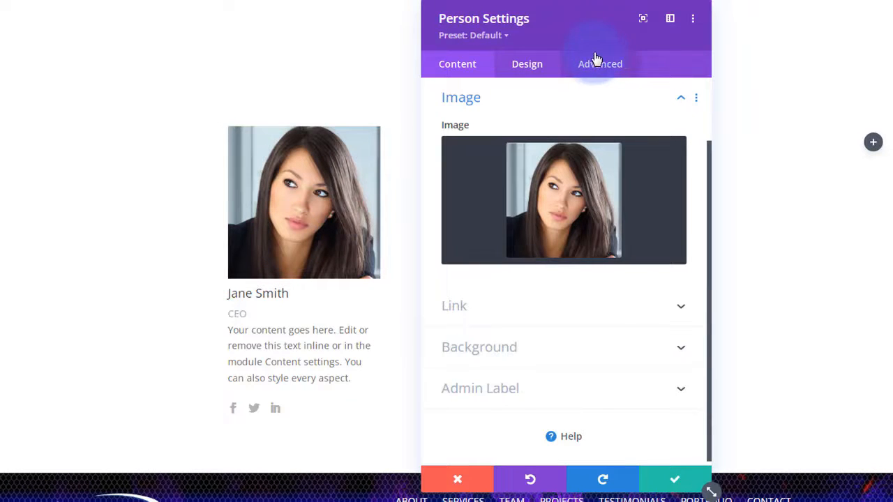
# - Color the social icons blue and give them a custom 24px icon font size
pyautogui.click(534, 70)
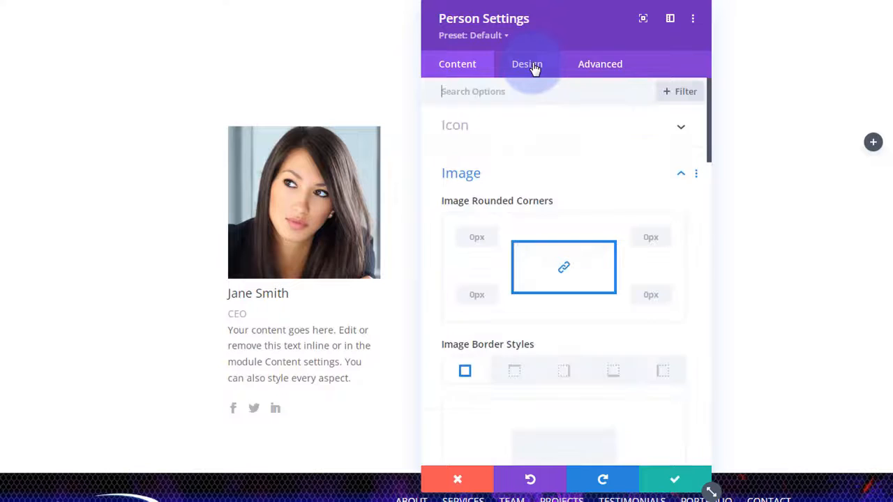
pyautogui.click(551, 138)
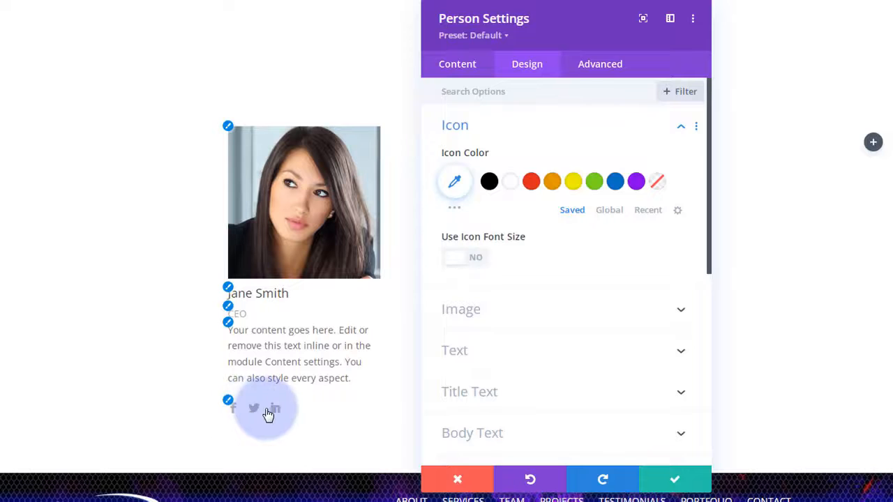
pyautogui.click(616, 183)
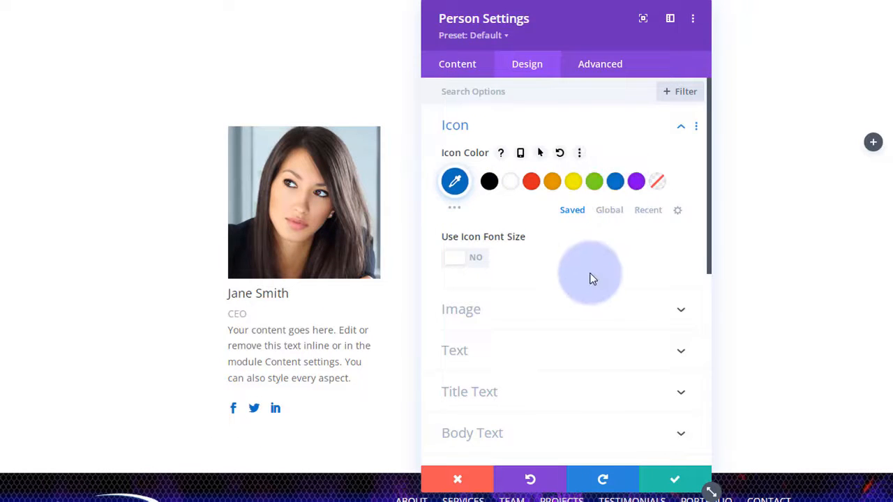
pyautogui.click(476, 264)
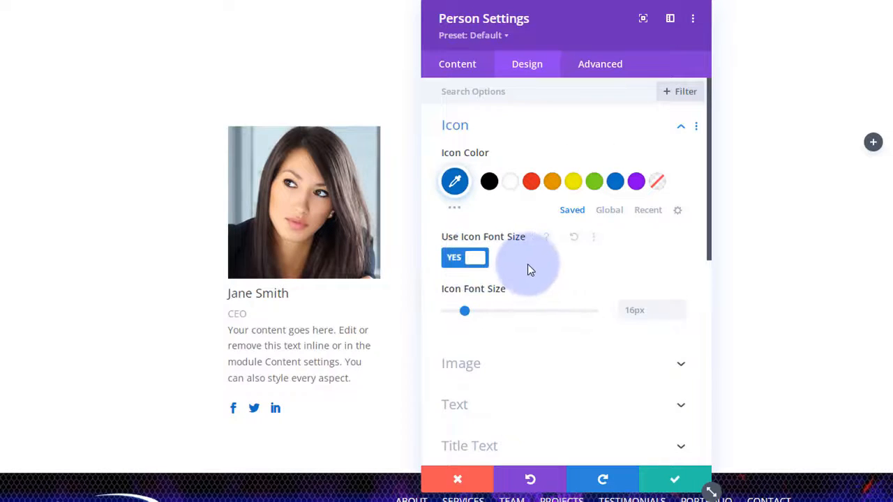
pyautogui.moveTo(468, 312); pyautogui.dragTo(476, 314)
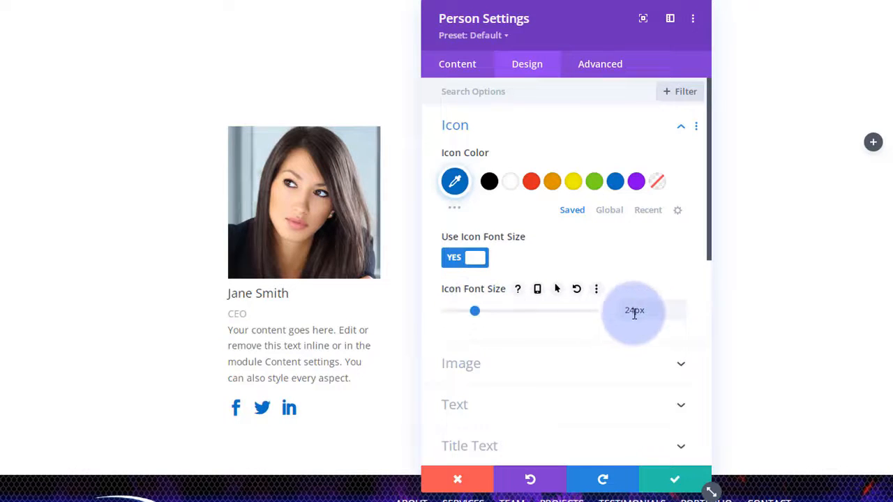
pyautogui.moveTo(648, 311); pyautogui.dragTo(618, 312)
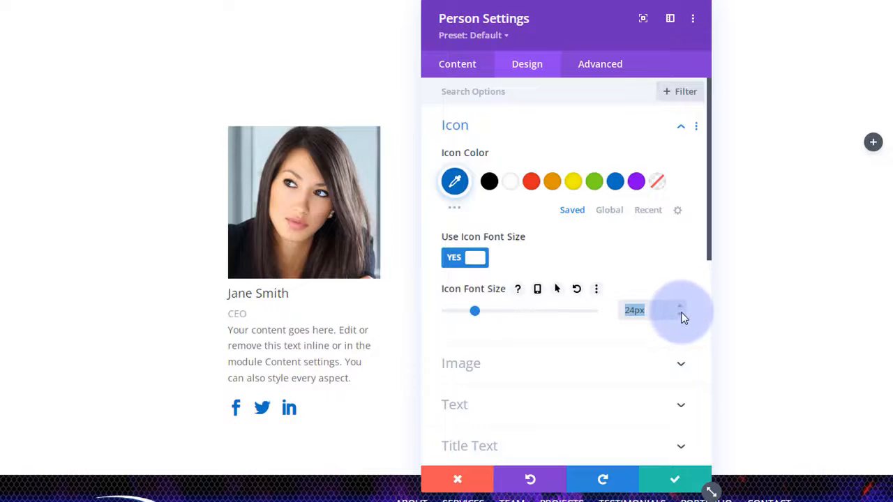
pyautogui.click(665, 269)
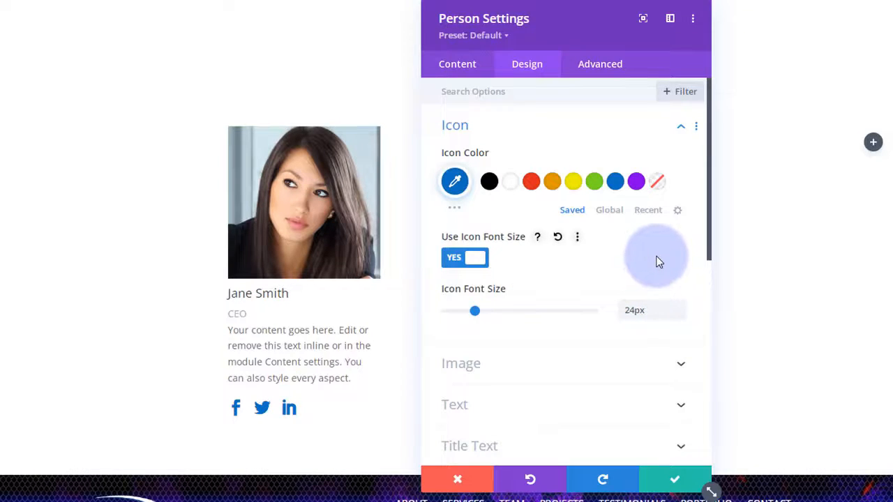
pyautogui.scroll(-2, 661, 265)
pyautogui.scroll(-2, 659, 261)
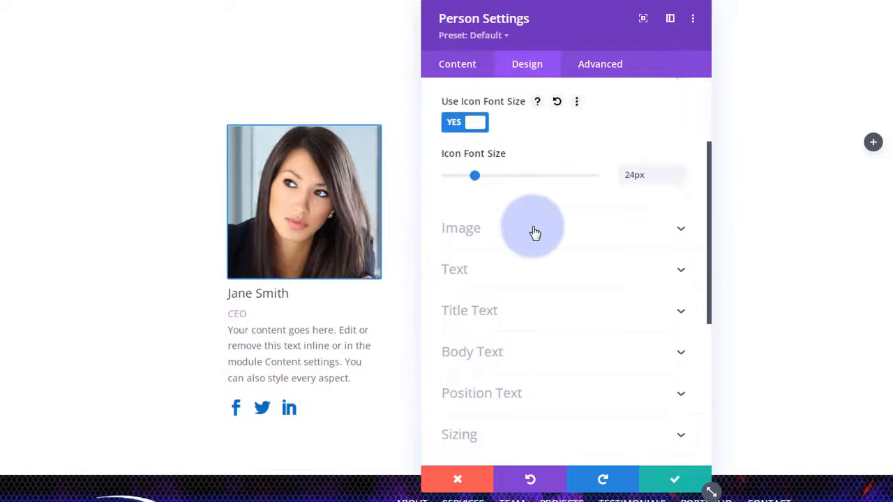
pyautogui.click(534, 230)
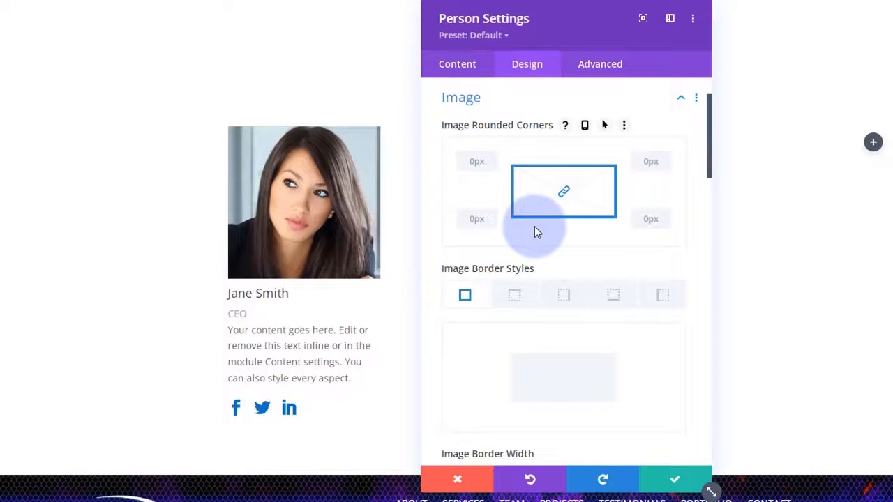
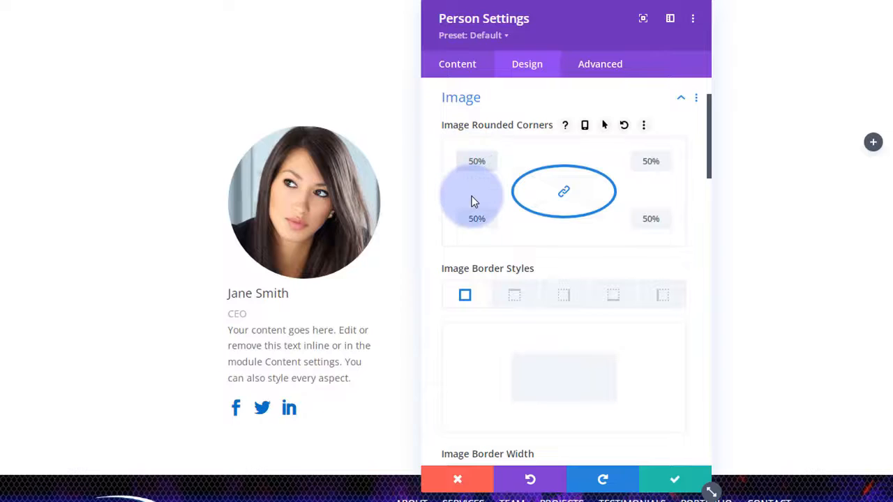
# - Give the portrait image a 3px solid blue border
pyautogui.scroll(-1, 477, 199)
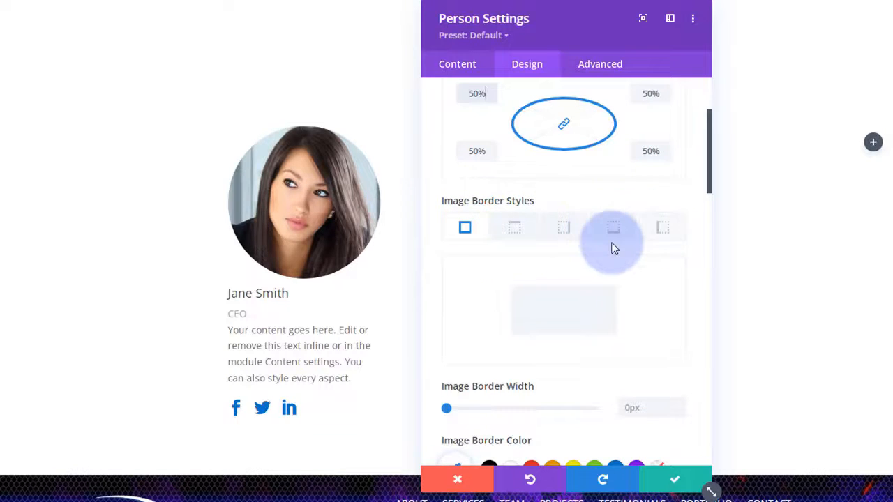
pyautogui.scroll(-3, 613, 247)
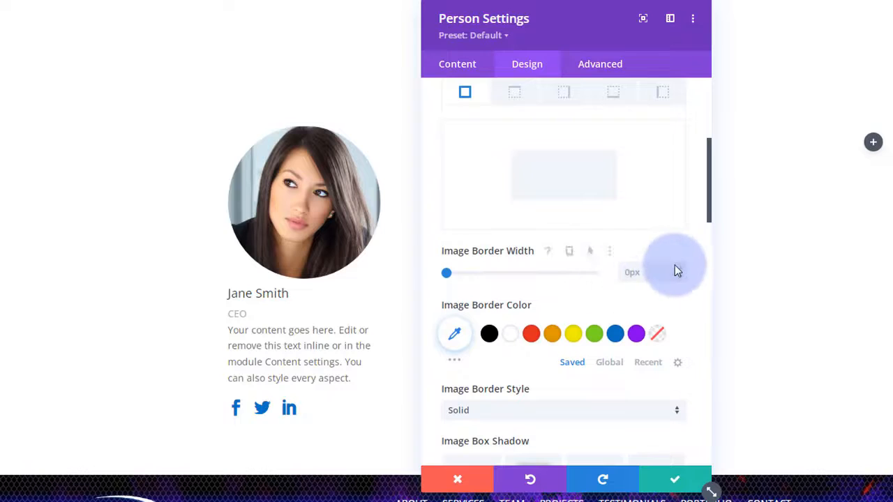
pyautogui.click(681, 267)
pyautogui.click(683, 271)
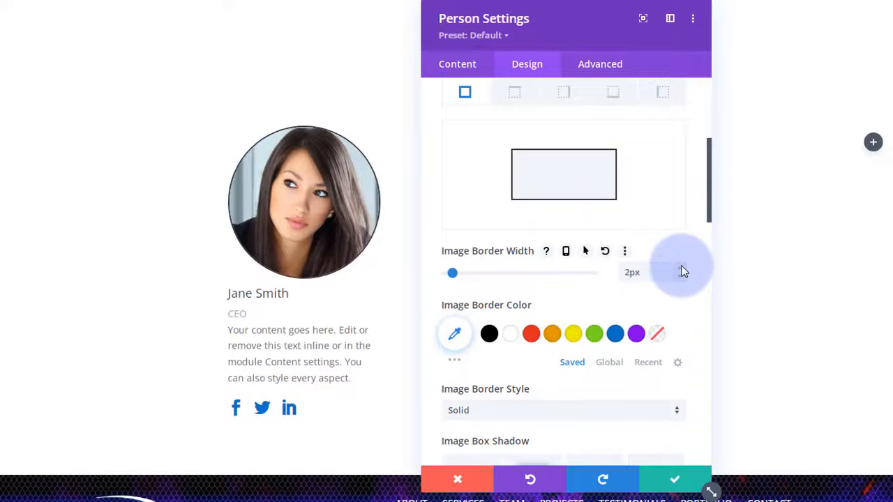
pyautogui.click(615, 333)
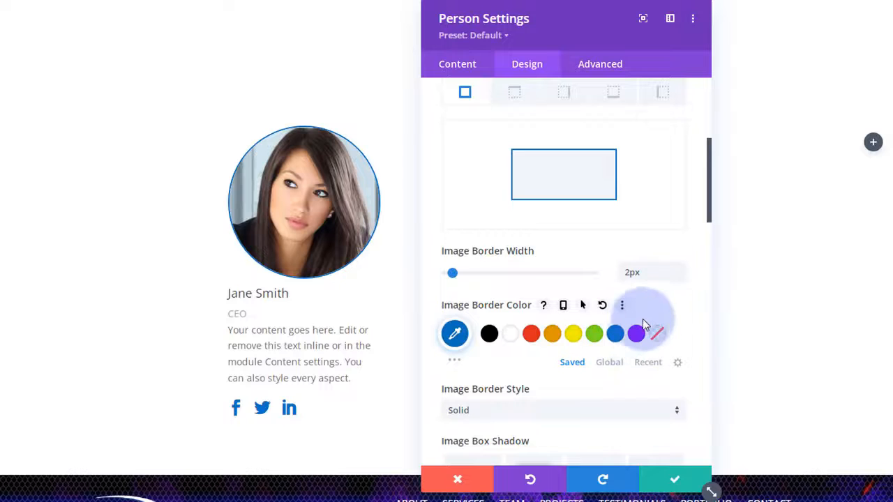
pyautogui.click(683, 271)
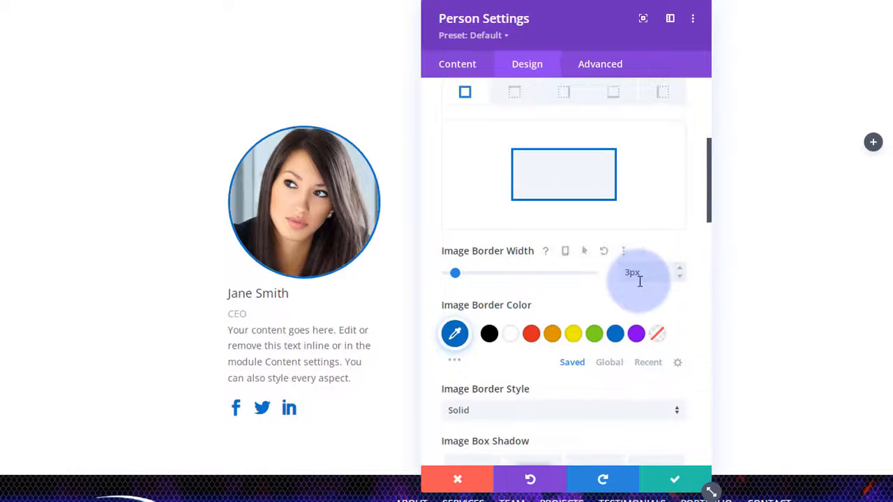
pyautogui.scroll(-2, 638, 283)
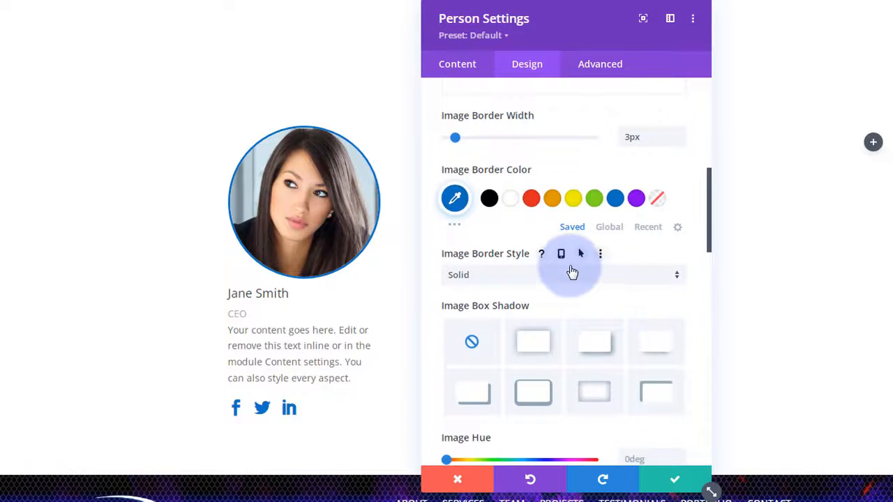
pyautogui.click(571, 277)
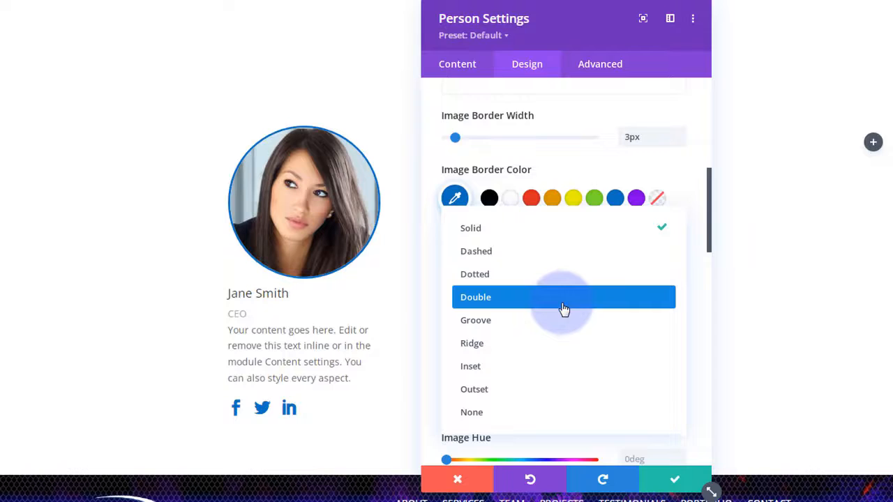
pyautogui.click(438, 243)
# - Add a drop shadow preset (12px vertical offset, 18px blur, -6px spread) under the portrait
pyautogui.scroll(-3, 434, 240)
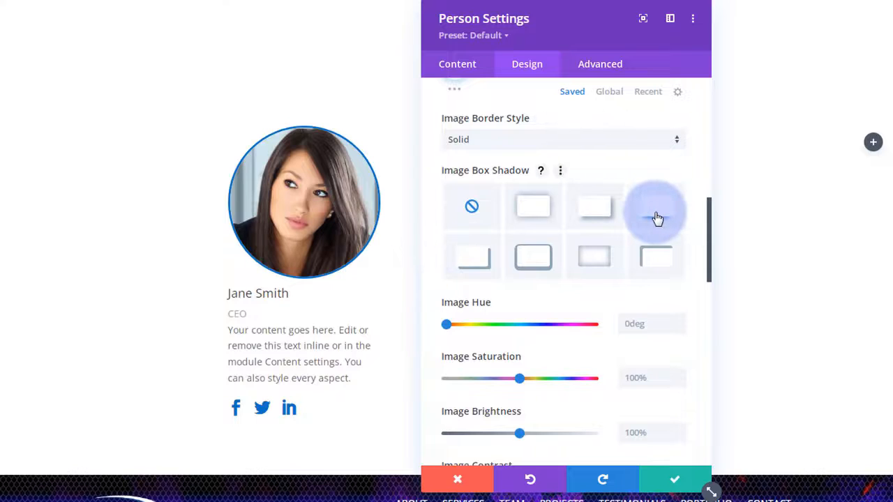
pyautogui.click(657, 218)
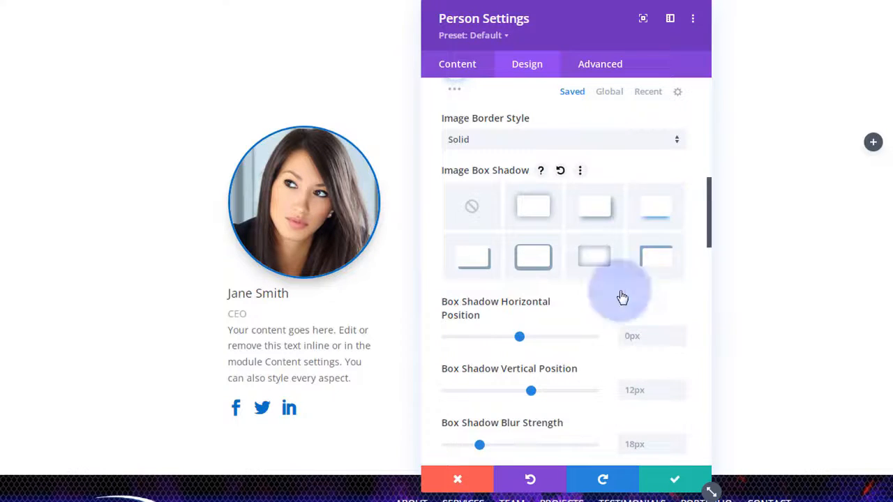
pyautogui.scroll(-3, 580, 345)
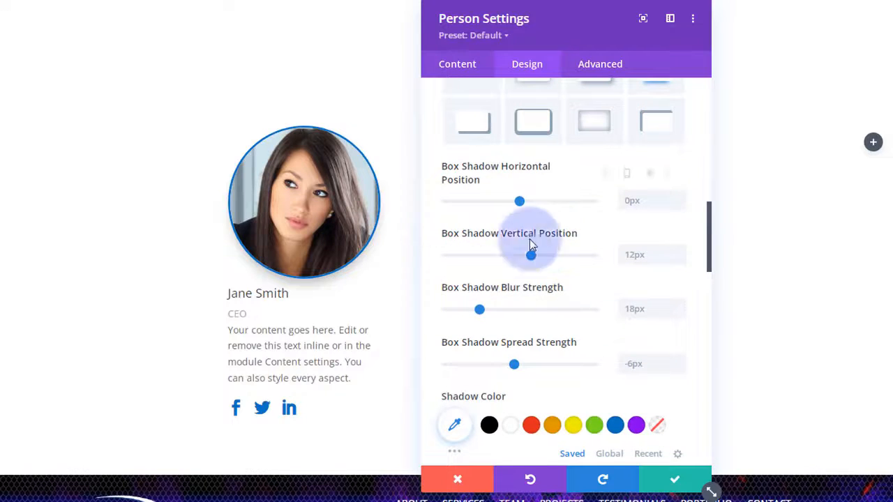
pyautogui.scroll(-3, 536, 292)
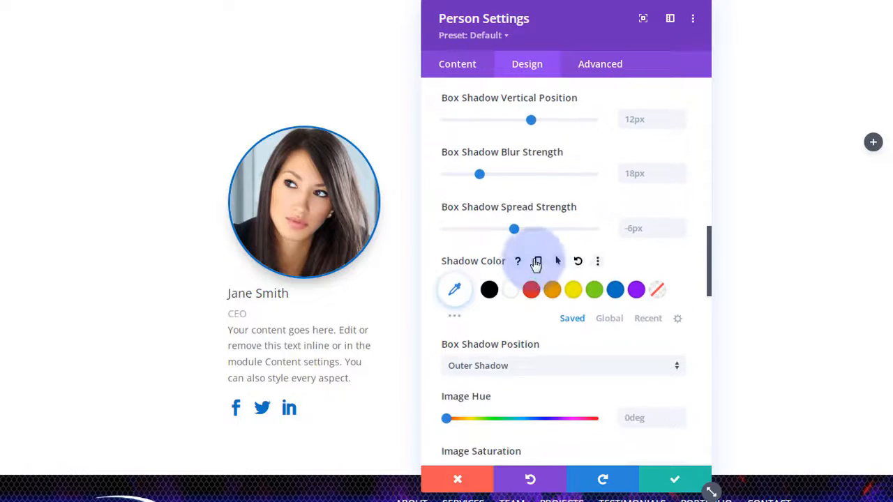
pyautogui.scroll(-3, 534, 292)
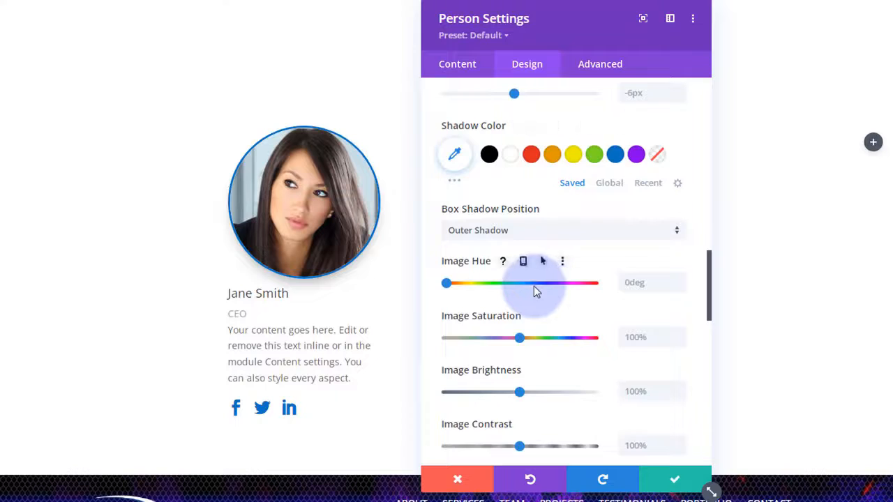
pyautogui.scroll(-9, 534, 287)
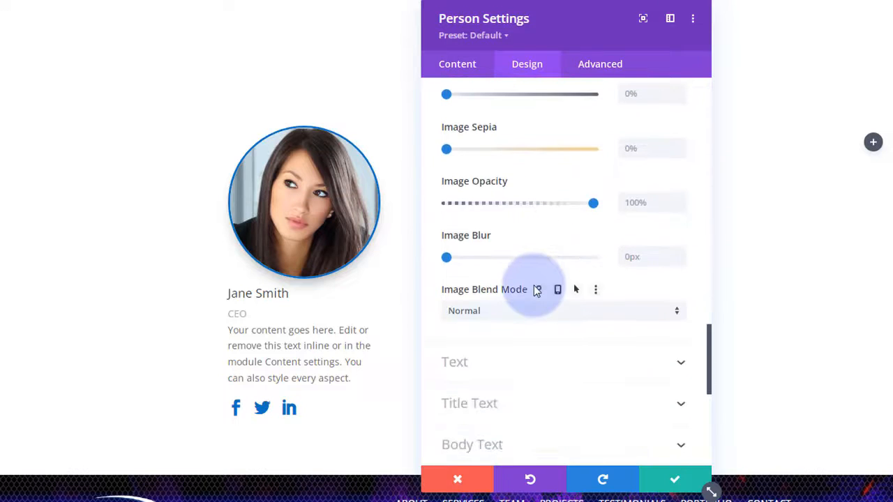
pyautogui.scroll(-2, 534, 291)
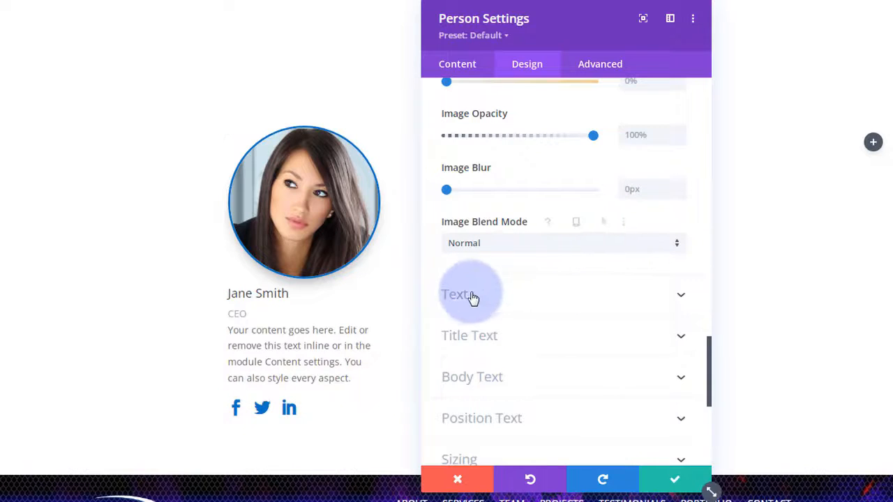
# - Center-align all the text in the person card
pyautogui.click(566, 301)
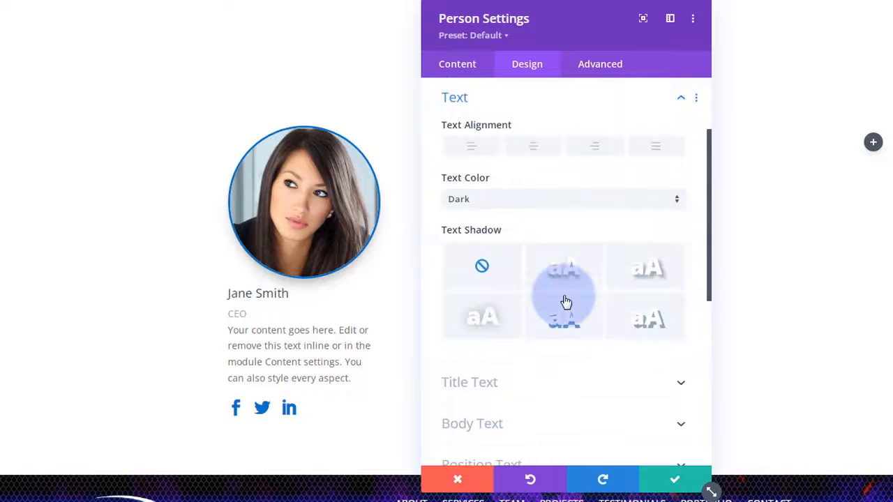
pyautogui.click(535, 147)
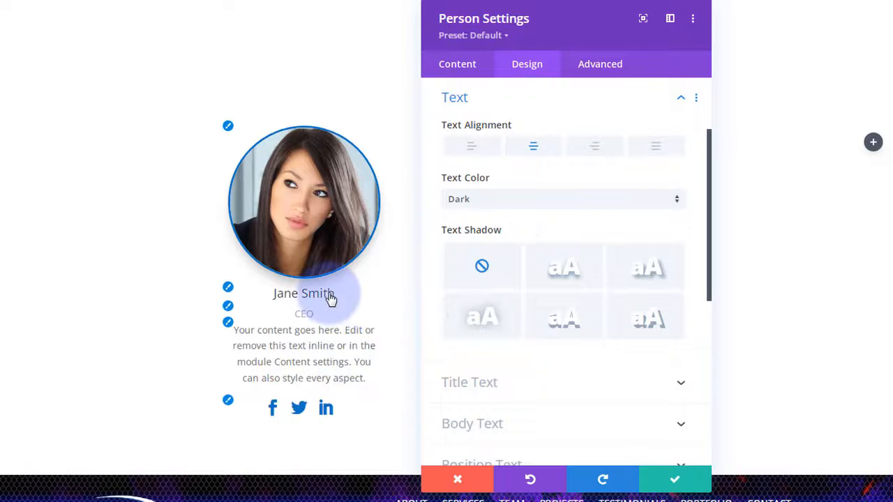
pyautogui.click(563, 280)
pyautogui.scroll(-3, 605, 253)
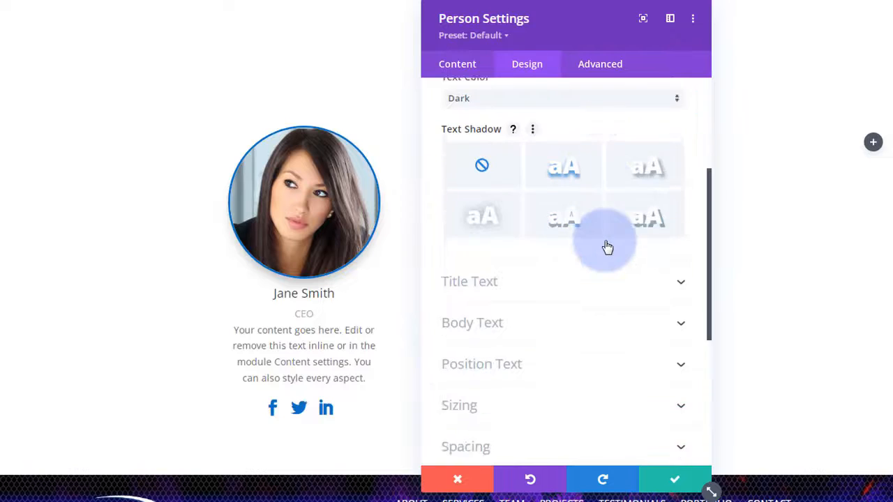
pyautogui.scroll(-1, 604, 241)
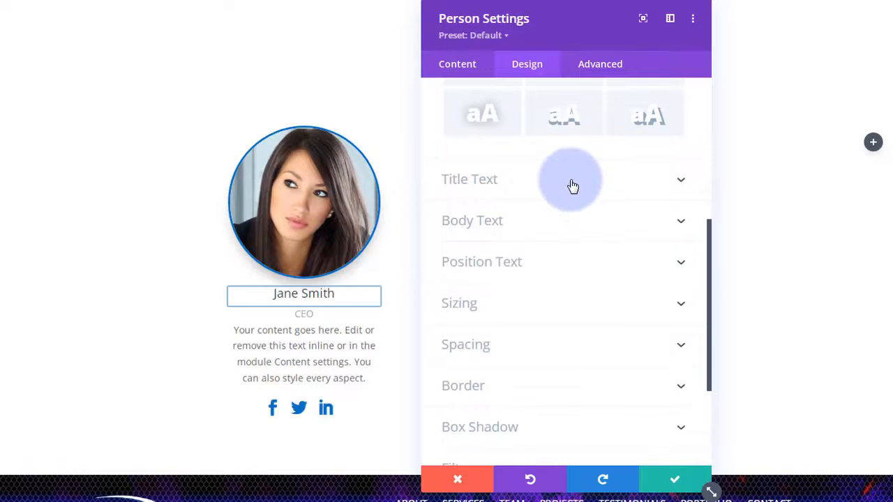
# - Make the name title blue, uppercase and Semi Bold at 25px, with no text shadow
pyautogui.click(578, 189)
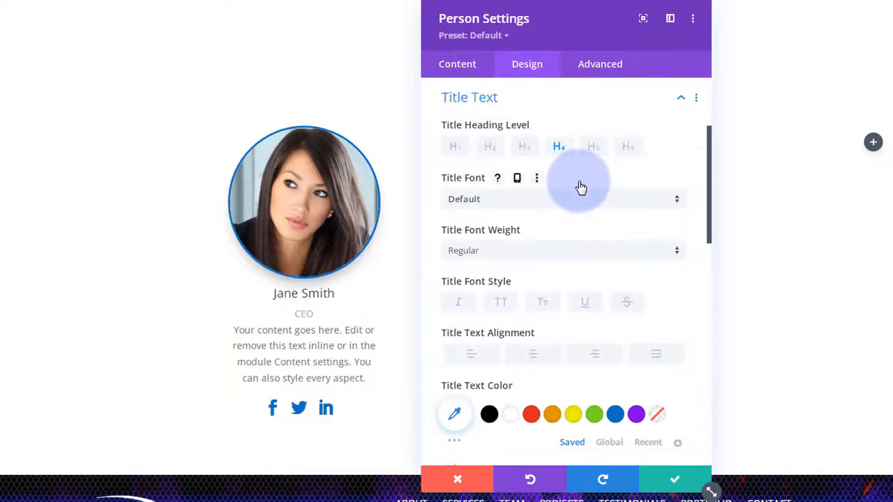
pyautogui.click(615, 415)
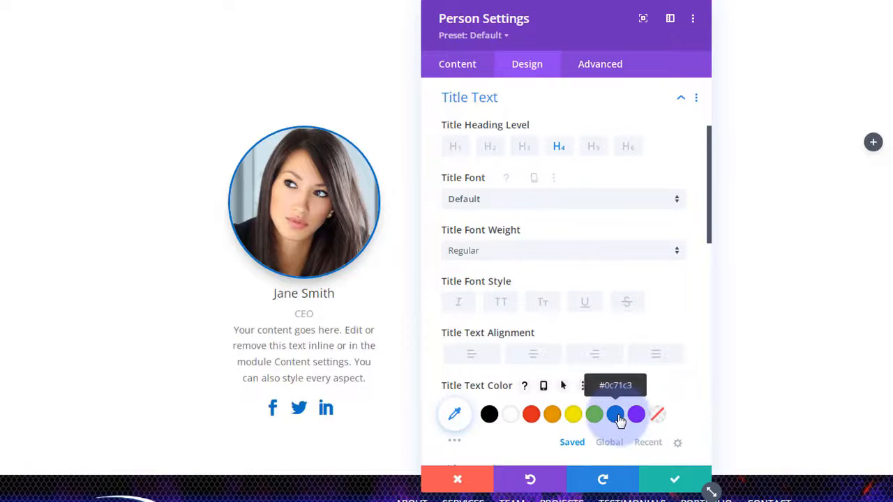
pyautogui.click(504, 304)
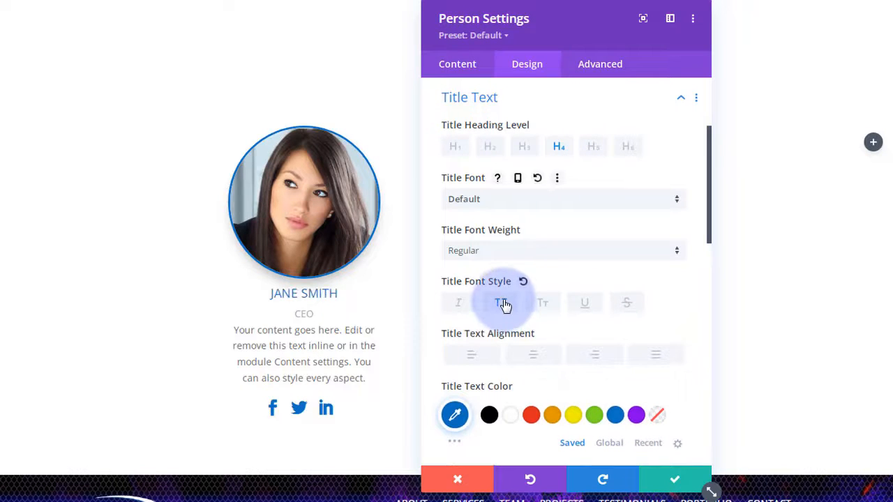
pyautogui.click(515, 250)
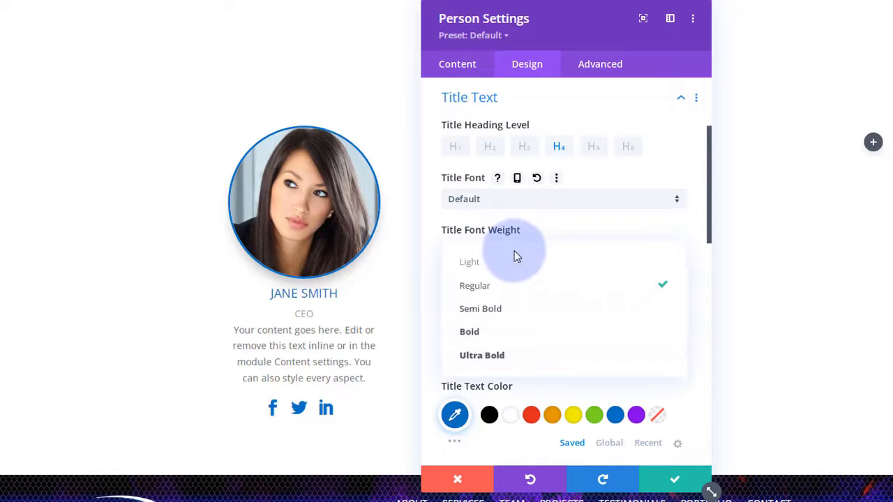
pyautogui.click(504, 310)
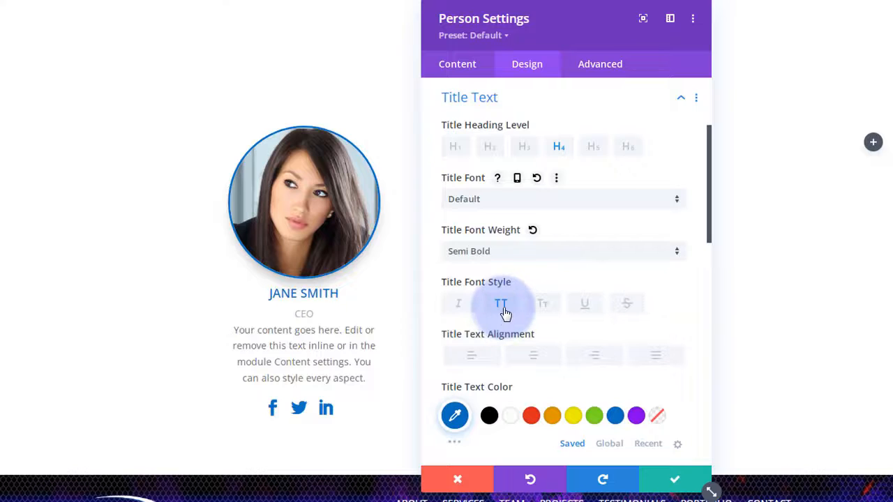
pyautogui.scroll(-1, 506, 314)
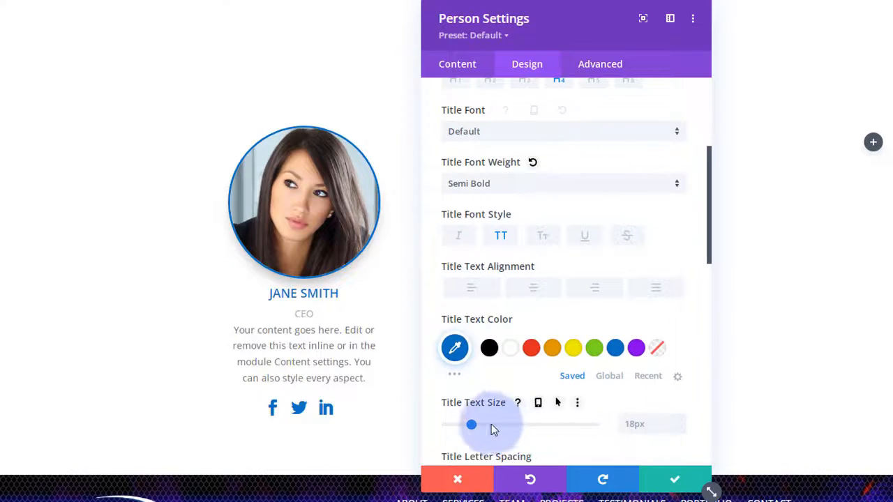
pyautogui.moveTo(473, 429); pyautogui.dragTo(484, 428)
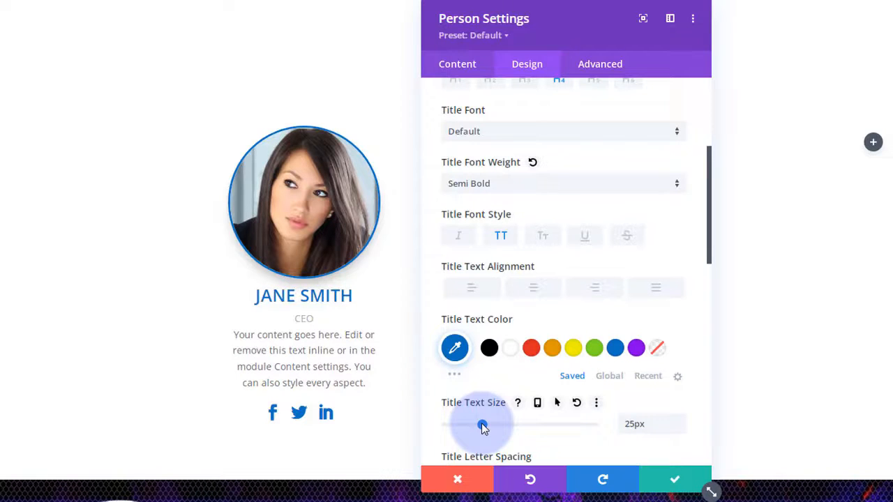
pyautogui.scroll(-5, 520, 392)
pyautogui.scroll(-2, 520, 391)
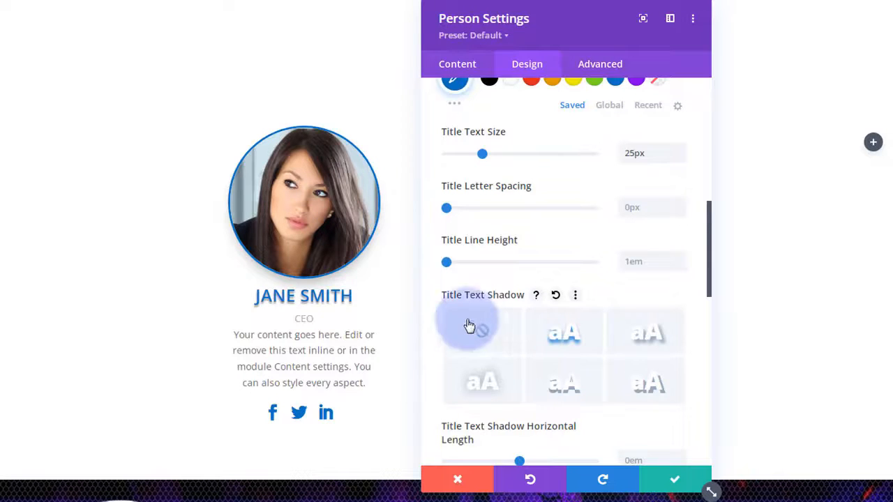
pyautogui.click(499, 335)
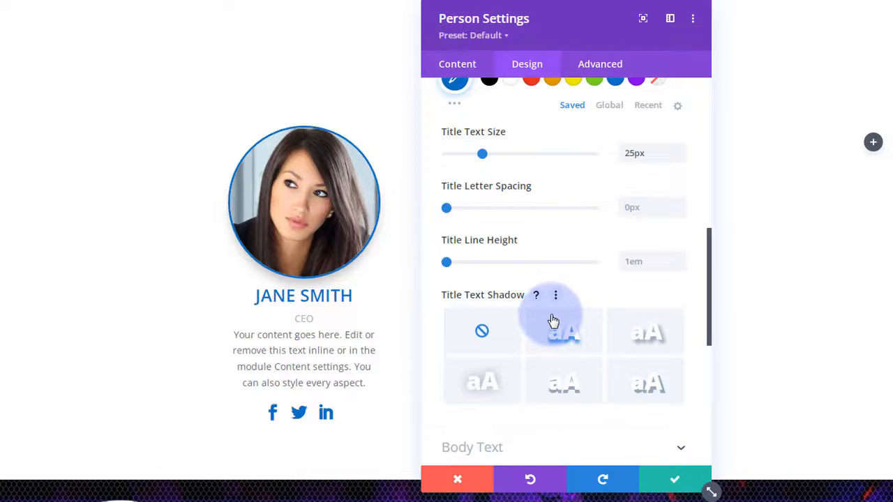
pyautogui.scroll(-3, 553, 321)
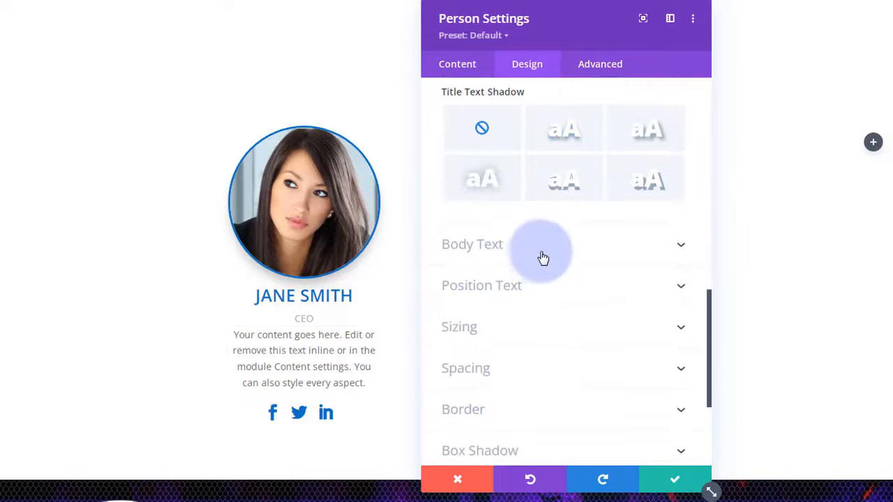
# - Browse the body text font options, leaving the font unchanged
pyautogui.click(544, 254)
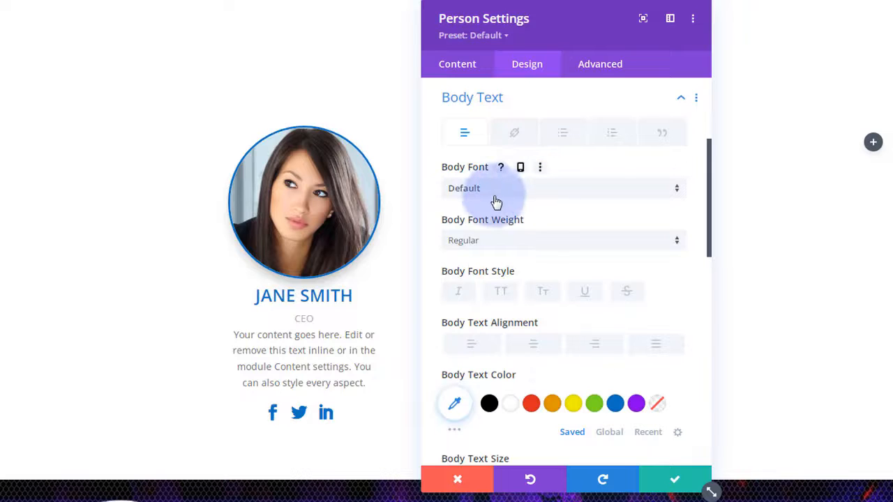
pyautogui.click(530, 194)
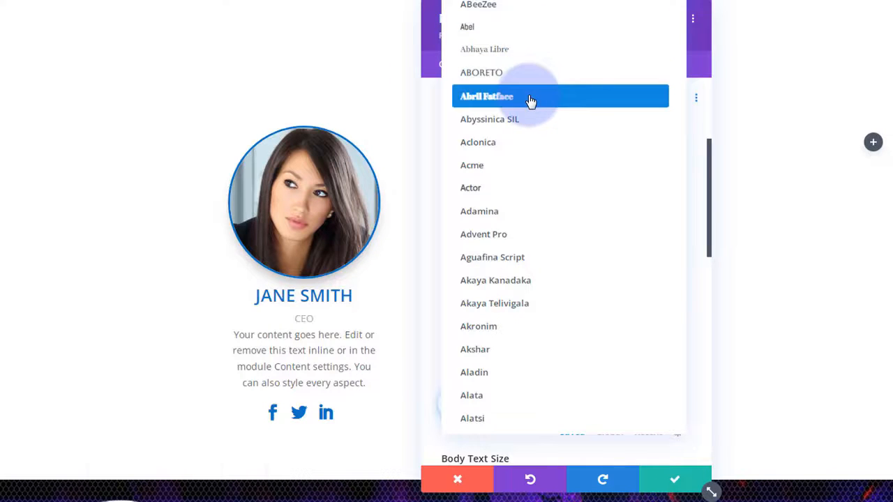
pyautogui.click(432, 130)
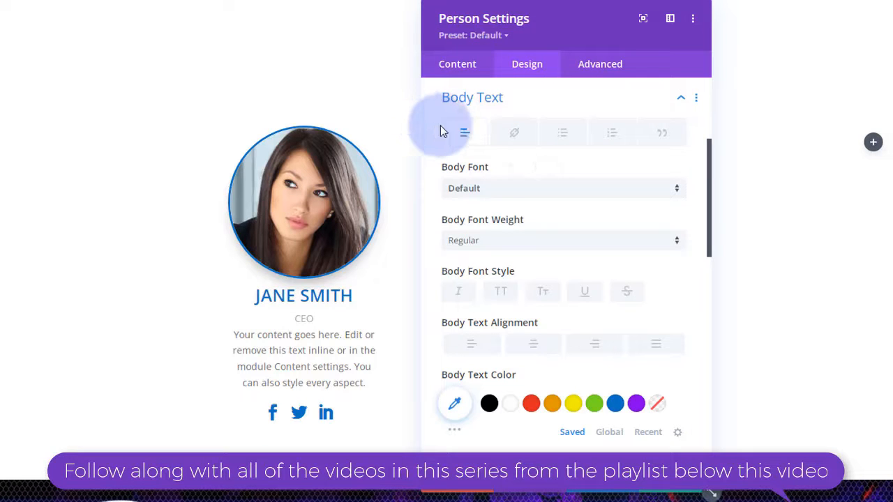
pyautogui.scroll(-3, 541, 237)
pyautogui.scroll(-4, 545, 236)
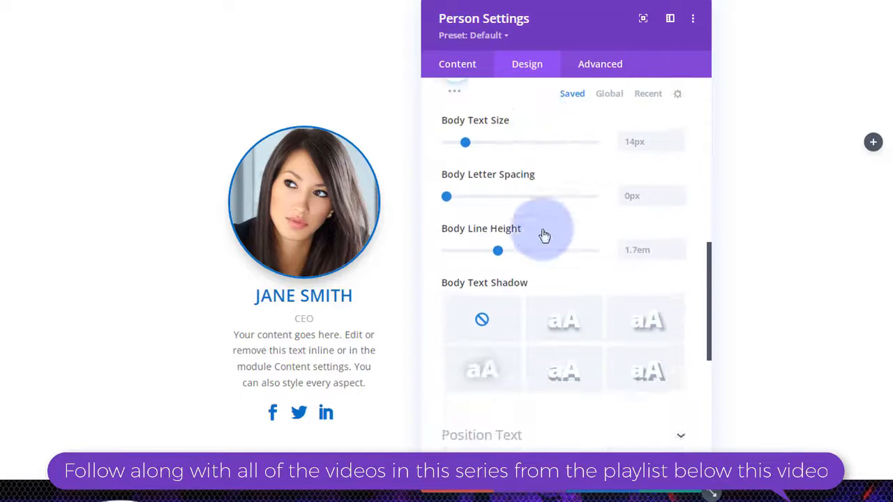
pyautogui.scroll(-2, 565, 328)
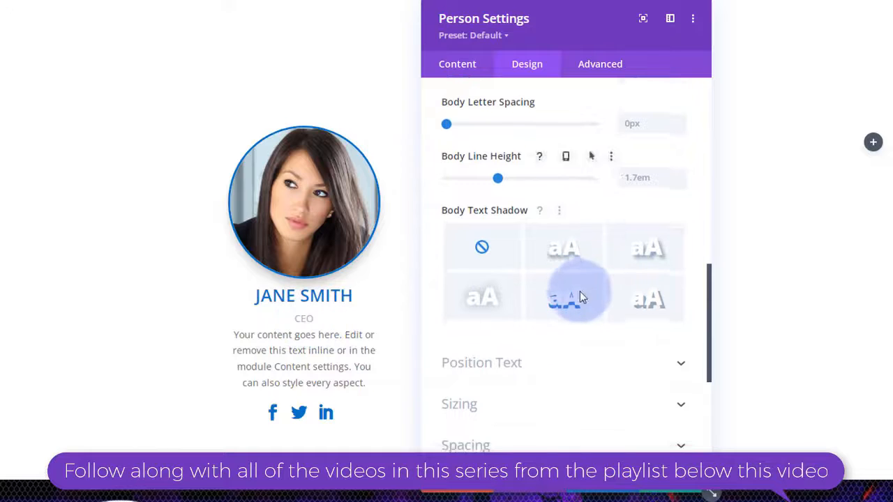
# - Make the CEO position text blue (#0c71c3), bold and 20px
pyautogui.click(577, 242)
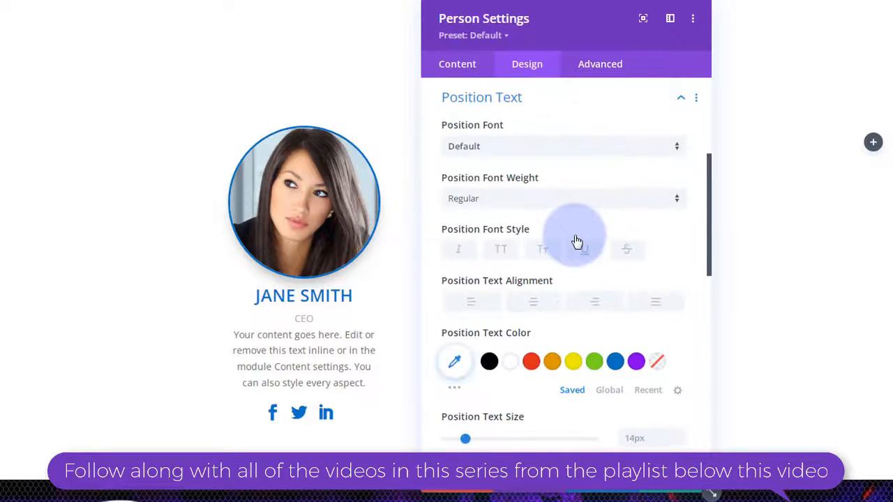
pyautogui.click(616, 362)
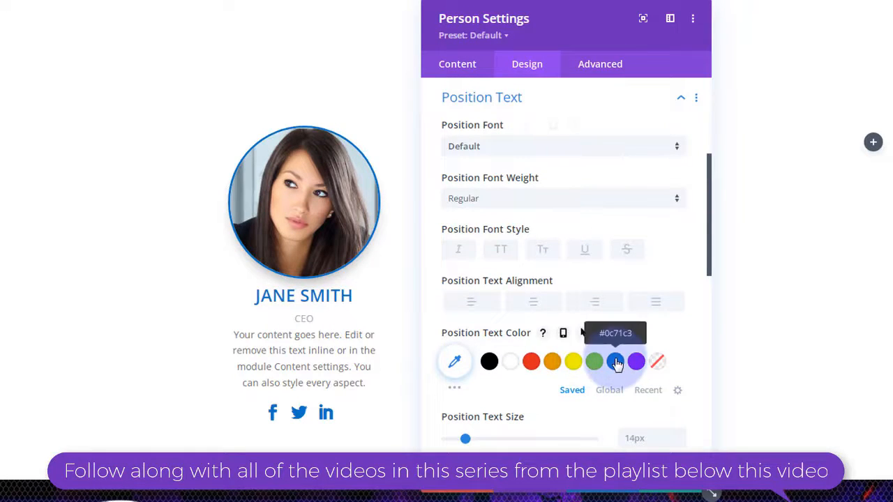
pyautogui.click(514, 201)
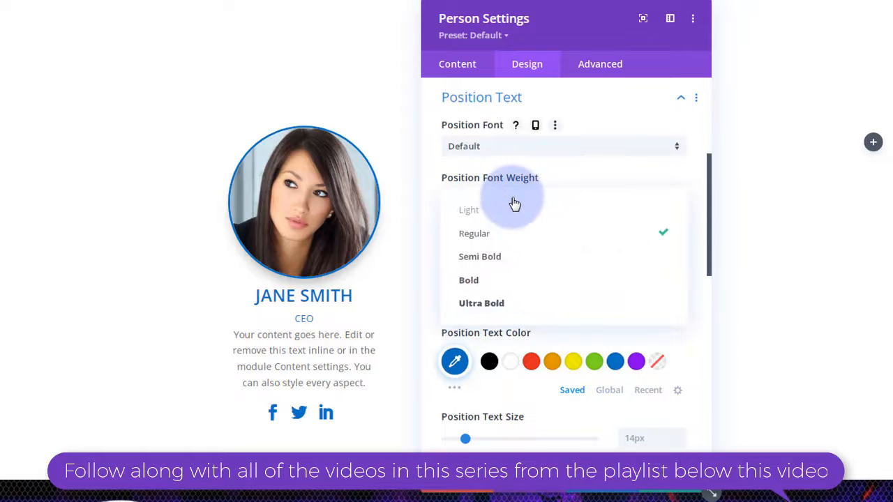
pyautogui.click(491, 280)
pyautogui.scroll(-2, 528, 296)
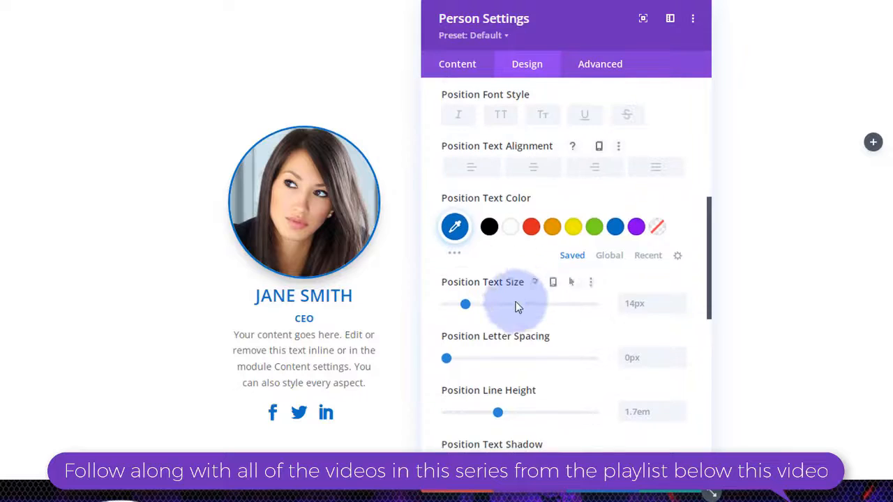
pyautogui.moveTo(468, 305); pyautogui.dragTo(474, 307)
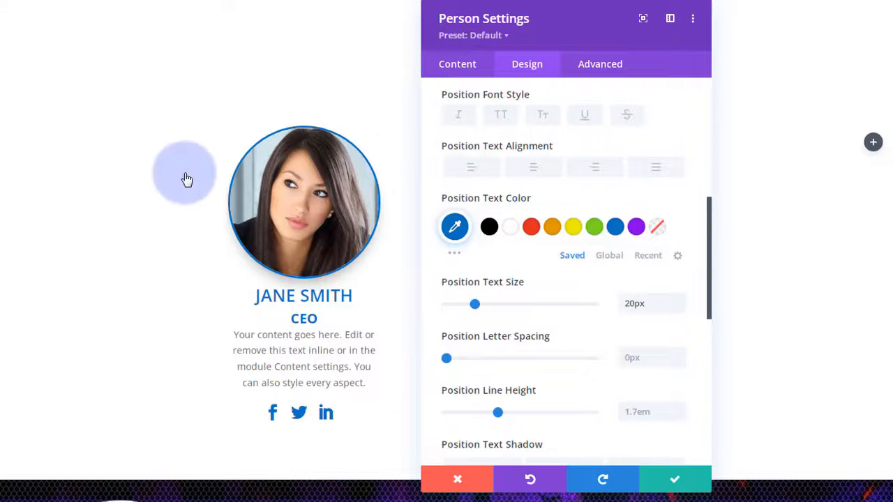
pyautogui.scroll(-7, 530, 264)
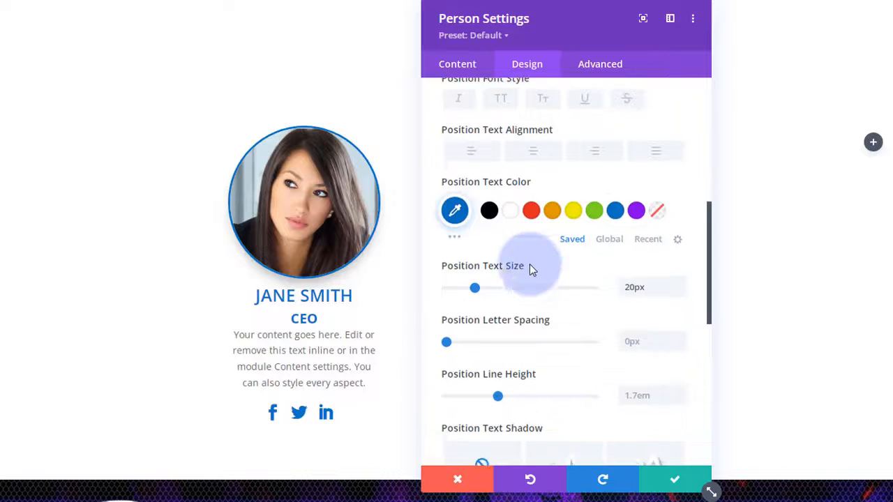
# - Give the person card 20px padding on all four sides
pyautogui.click(514, 184)
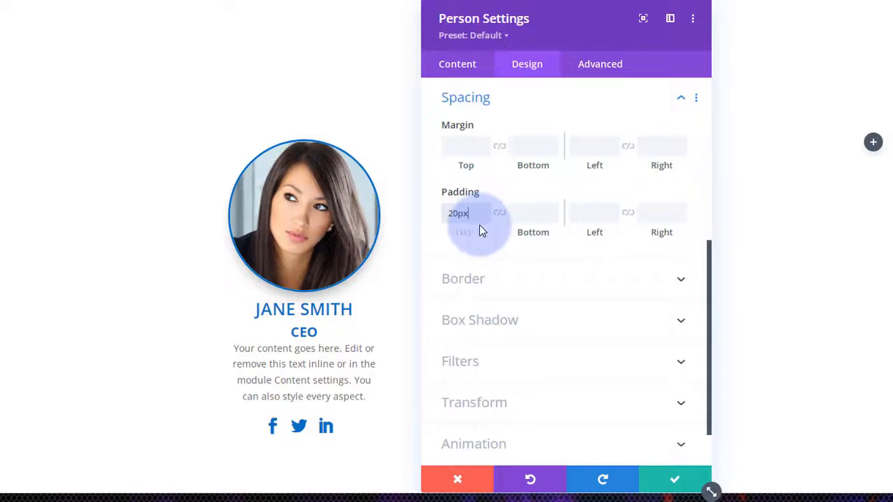
pyautogui.click(500, 214)
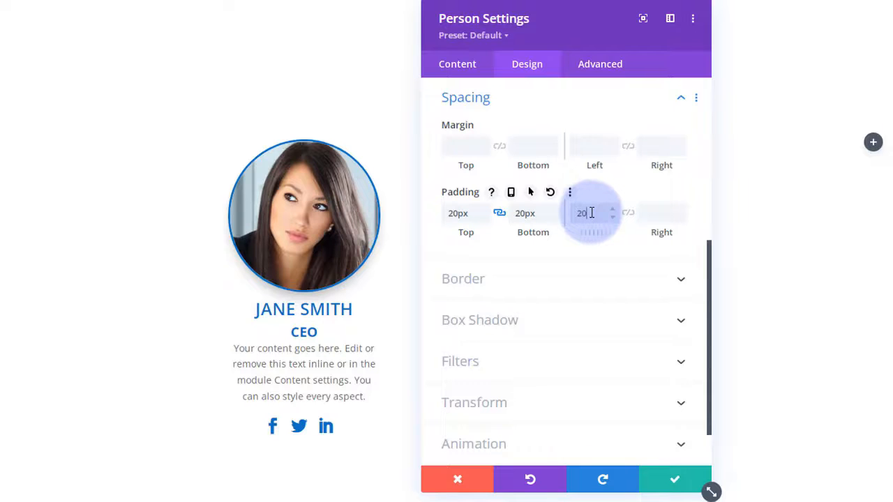
pyautogui.click(629, 216)
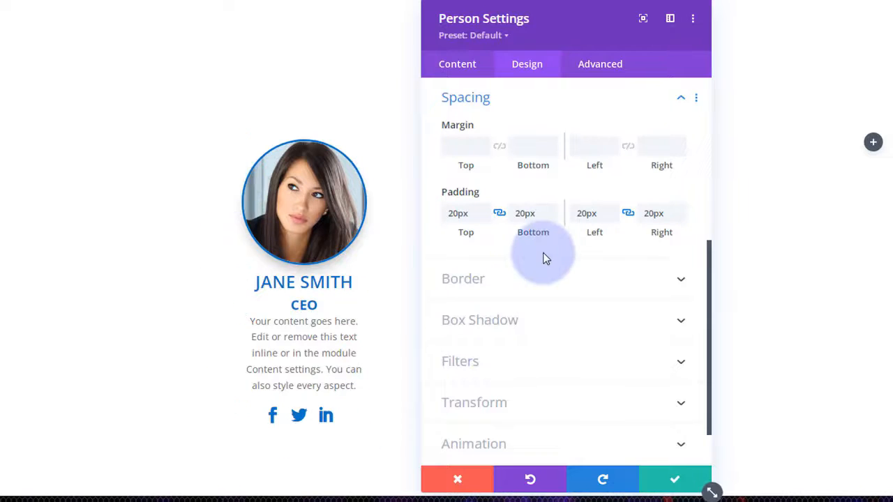
pyautogui.scroll(-1, 569, 293)
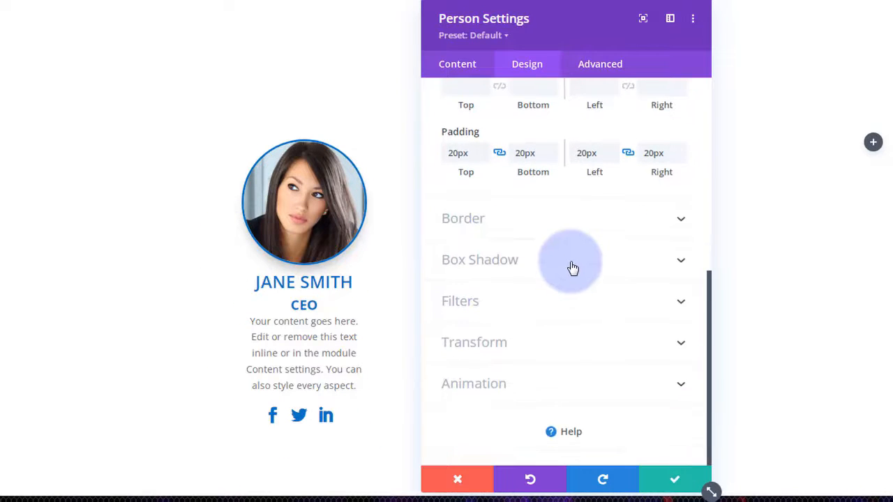
# - Add a soft drop shadow preset (12px vertical offset, 18px blur) under the card
pyautogui.click(572, 268)
pyautogui.click(673, 191)
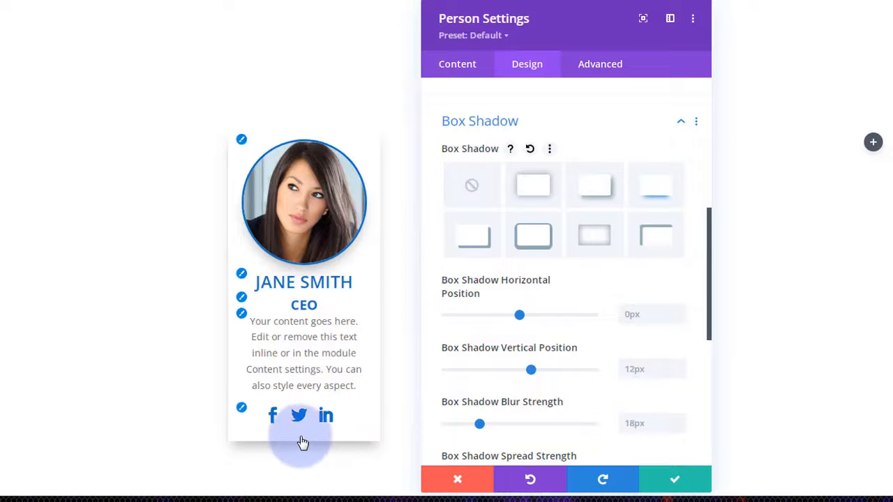
pyautogui.click(555, 125)
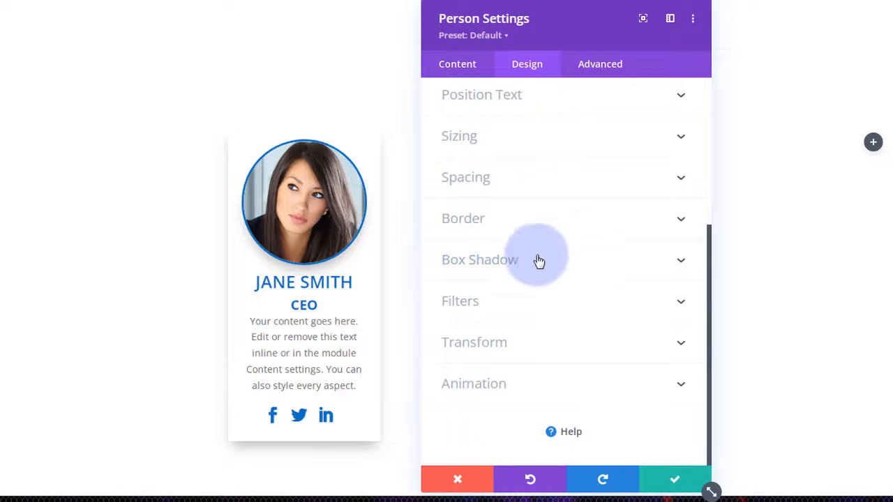
# - Give the card a 3px blue top border
pyautogui.click(473, 224)
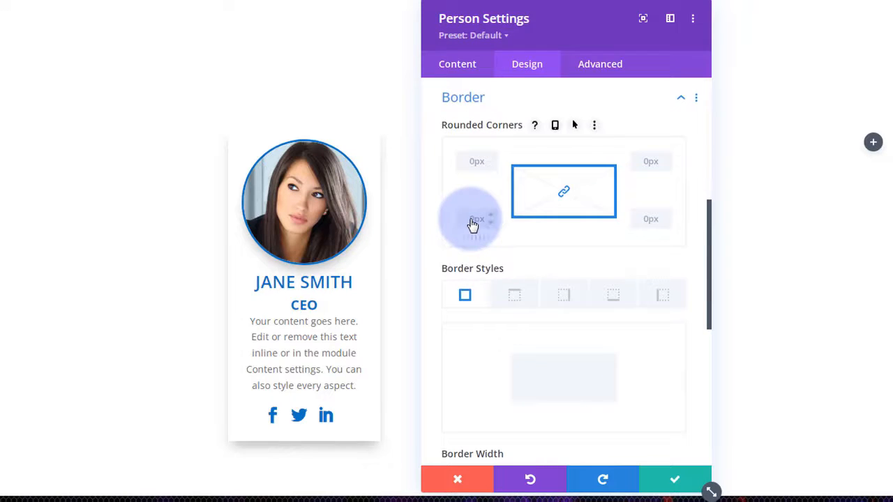
pyautogui.click(517, 300)
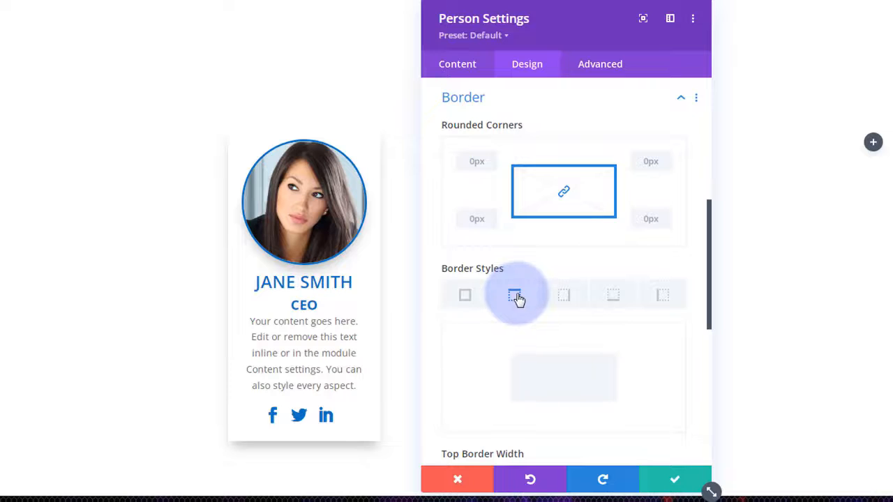
pyautogui.scroll(-5, 518, 300)
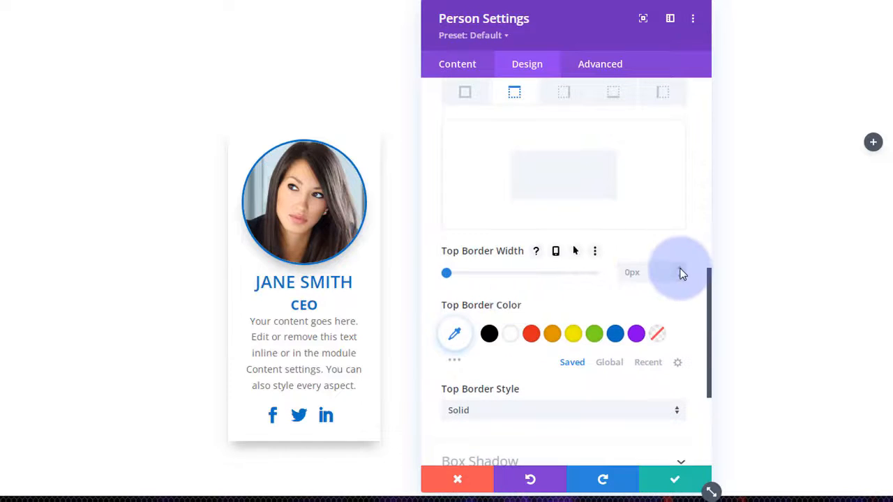
pyautogui.click(681, 270)
pyautogui.click(682, 271)
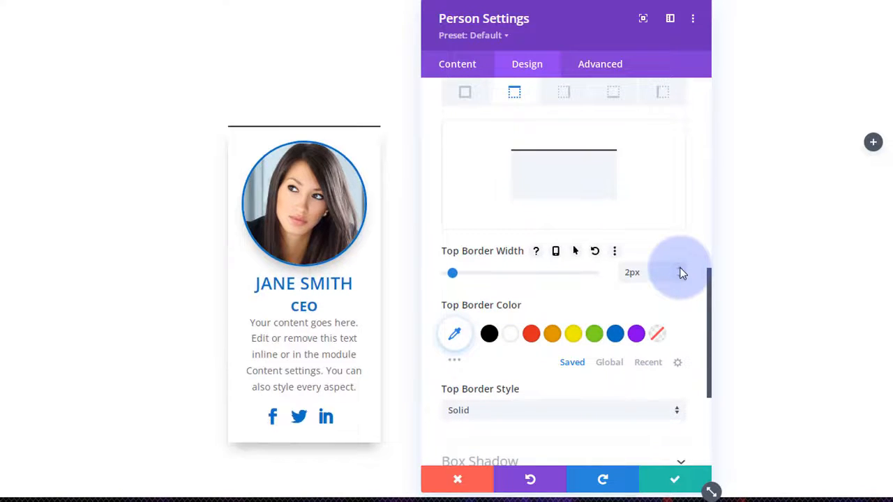
pyautogui.click(682, 270)
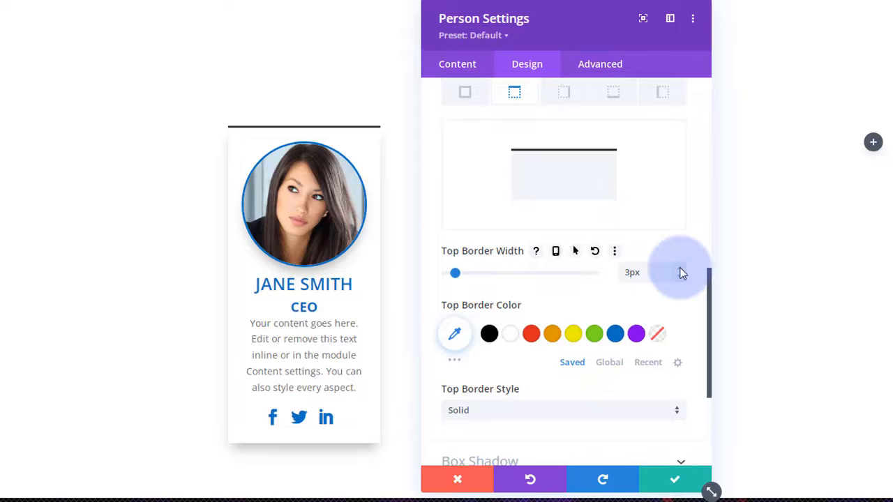
pyautogui.click(616, 335)
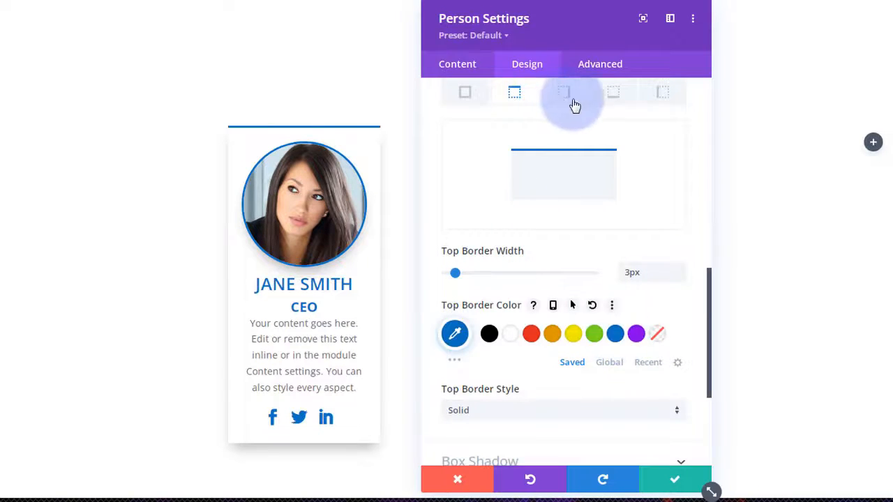
# - Give the card a matching 3px solid blue (#0c71c3) bottom border
pyautogui.click(613, 93)
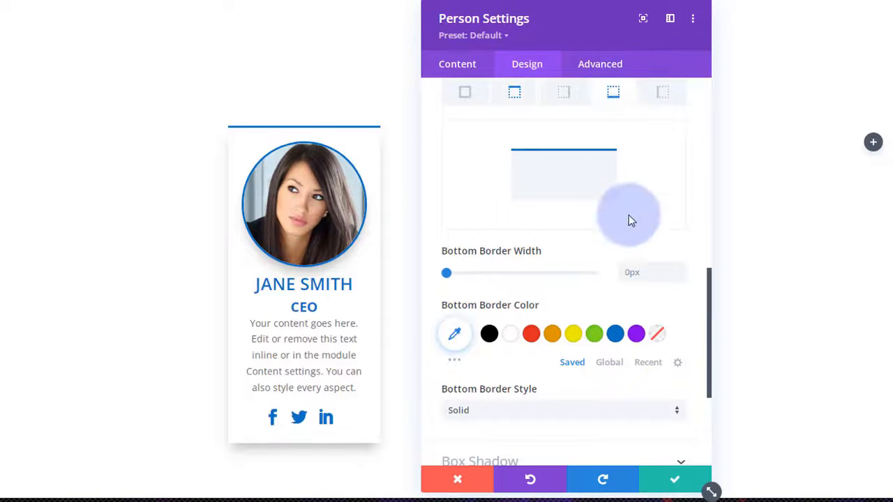
pyautogui.click(680, 270)
pyautogui.click(680, 270)
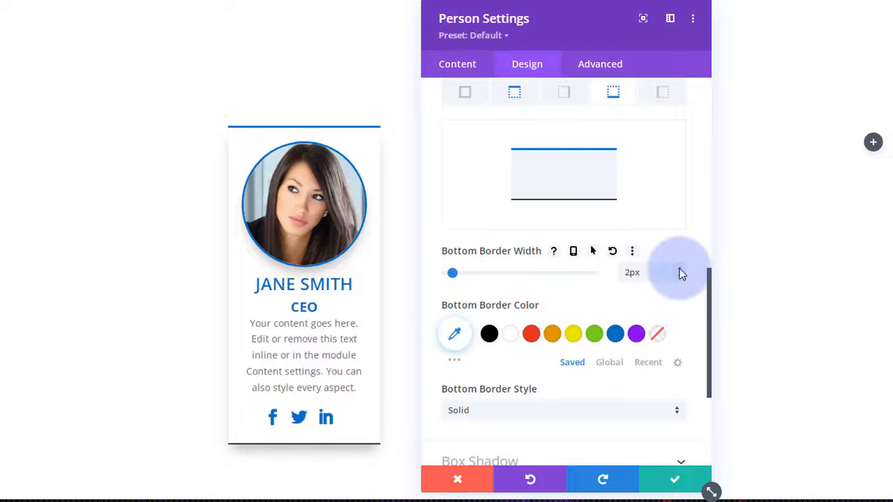
pyautogui.click(681, 271)
pyautogui.click(615, 337)
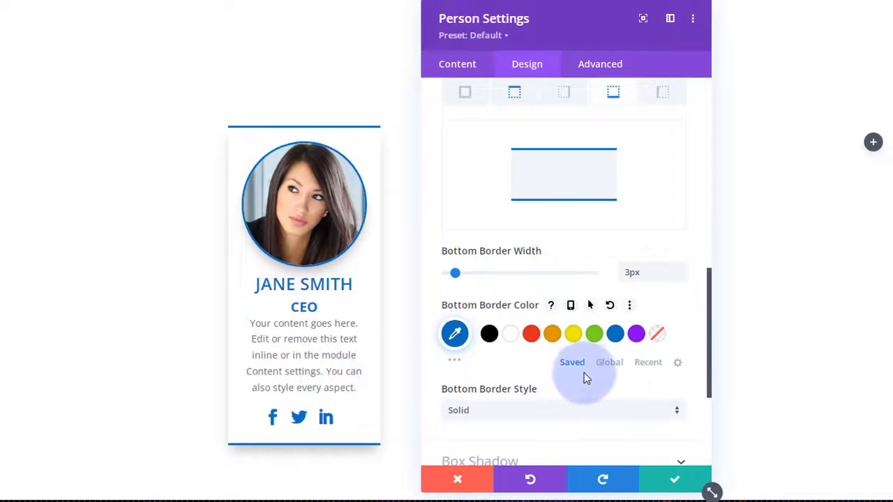
pyautogui.scroll(5, 583, 368)
pyautogui.scroll(1, 582, 369)
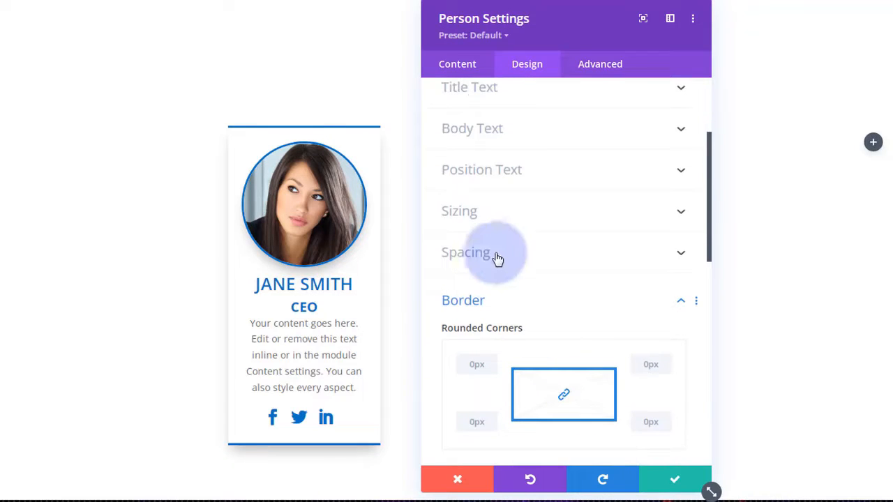
# - Set the card's minimum height to 475px and save its settings
pyautogui.click(528, 221)
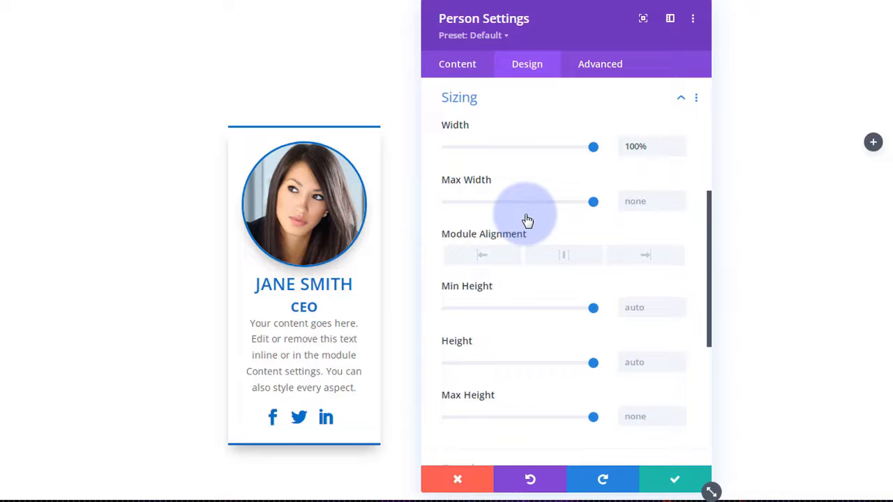
pyautogui.scroll(-1, 530, 192)
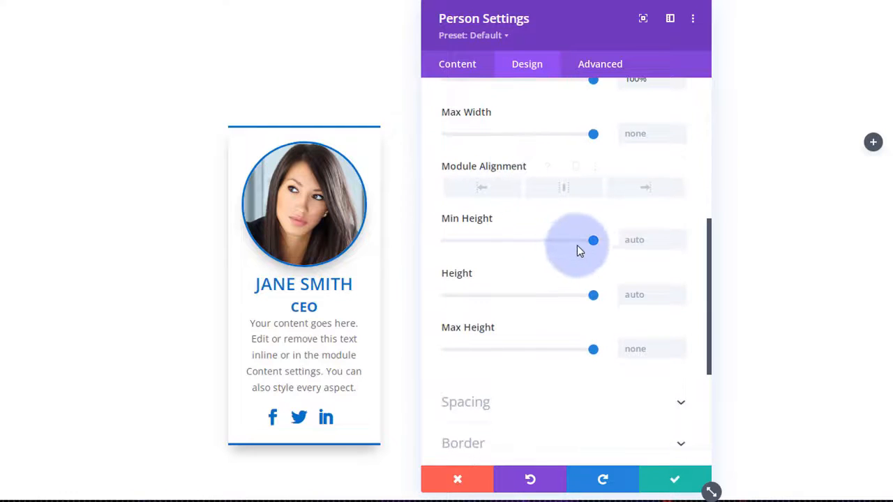
pyautogui.moveTo(592, 244); pyautogui.dragTo(512, 241)
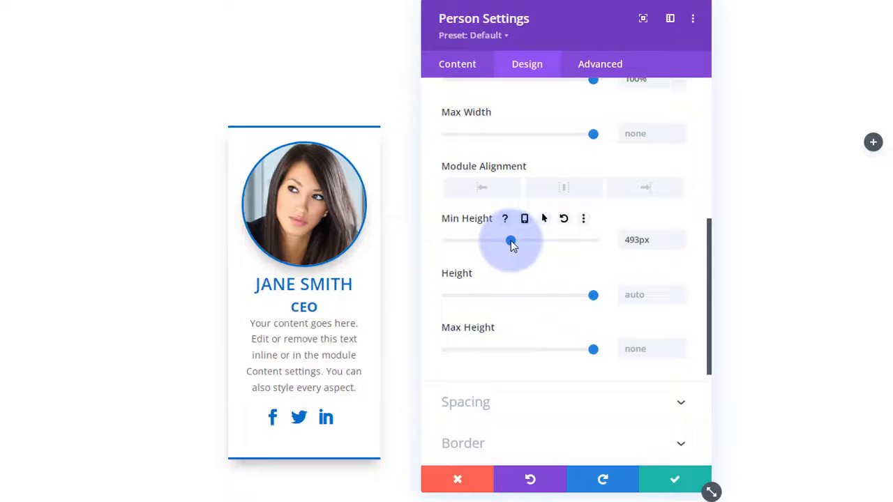
pyautogui.moveTo(512, 242); pyautogui.dragTo(508, 240)
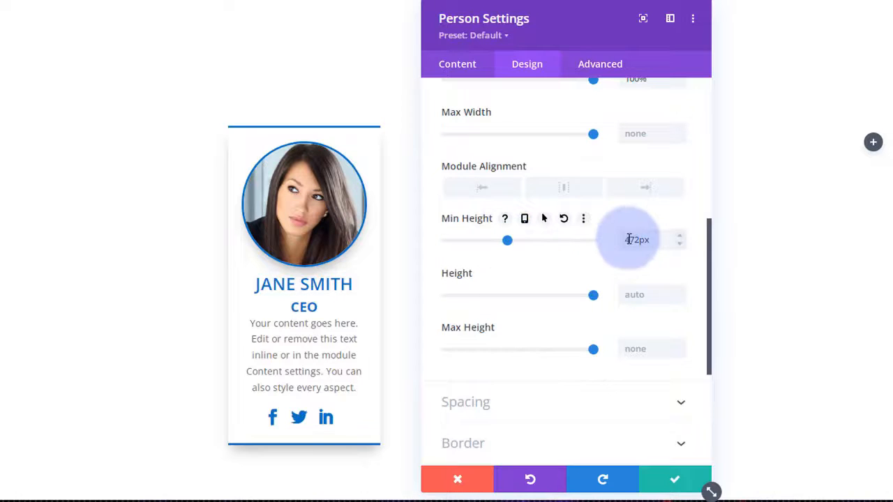
pyautogui.click(682, 238)
pyautogui.click(683, 238)
pyautogui.click(682, 238)
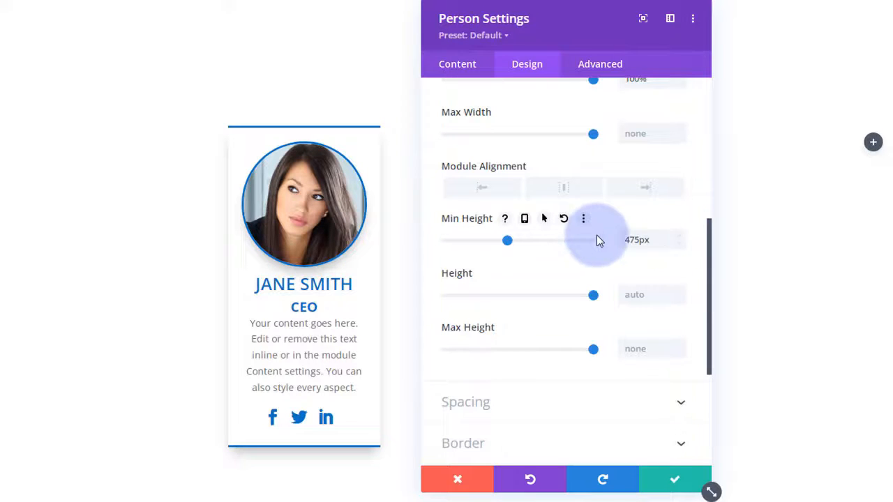
pyautogui.click(670, 481)
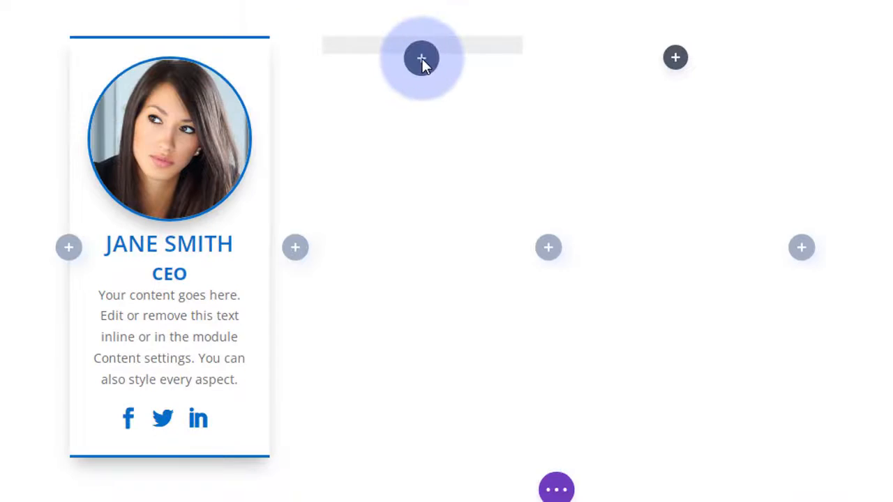
# - Paste a copy of the person card into column two with a new member's name and position 'Owner'
pyautogui.click(422, 59)
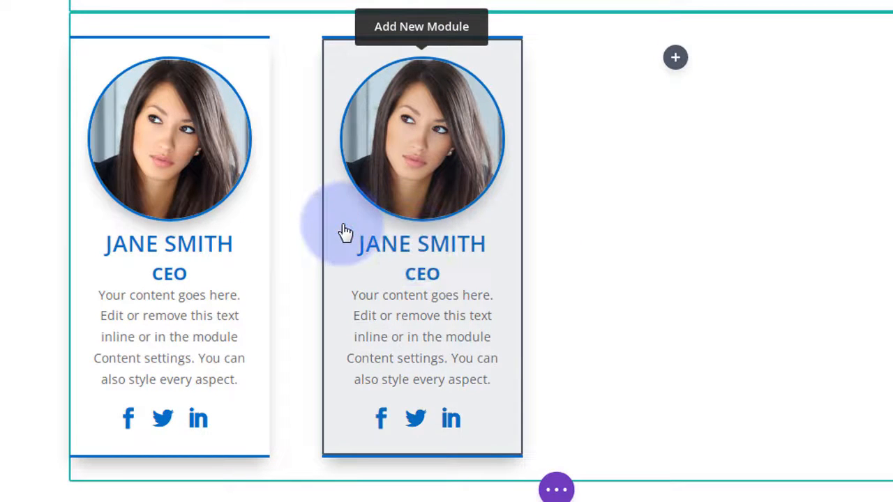
pyautogui.moveTo(349, 233)
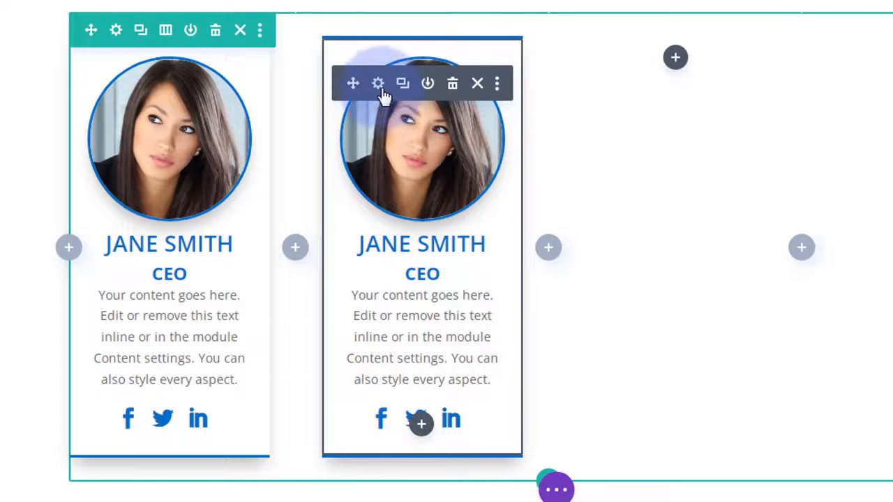
pyautogui.click(305, 178)
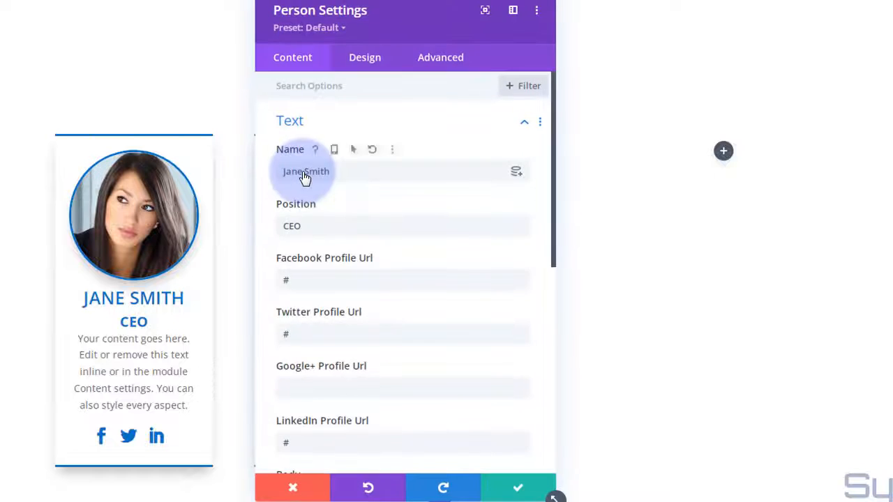
pyautogui.moveTo(343, 171); pyautogui.dragTo(270, 176)
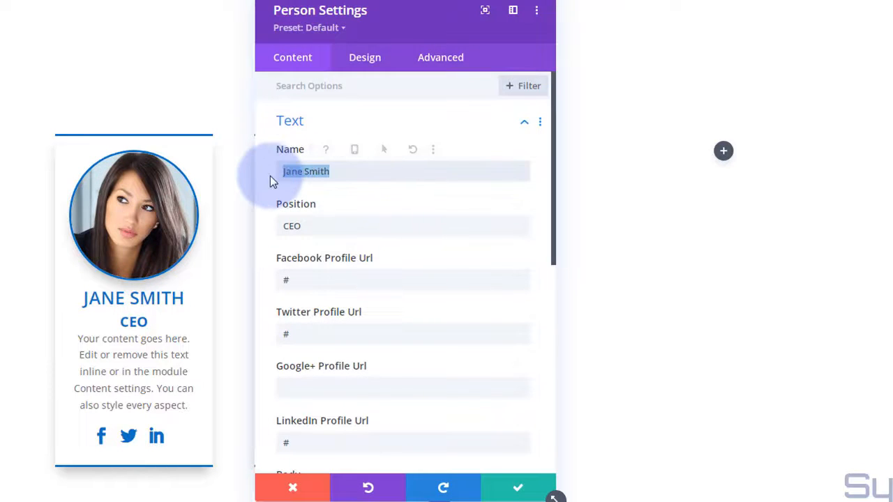
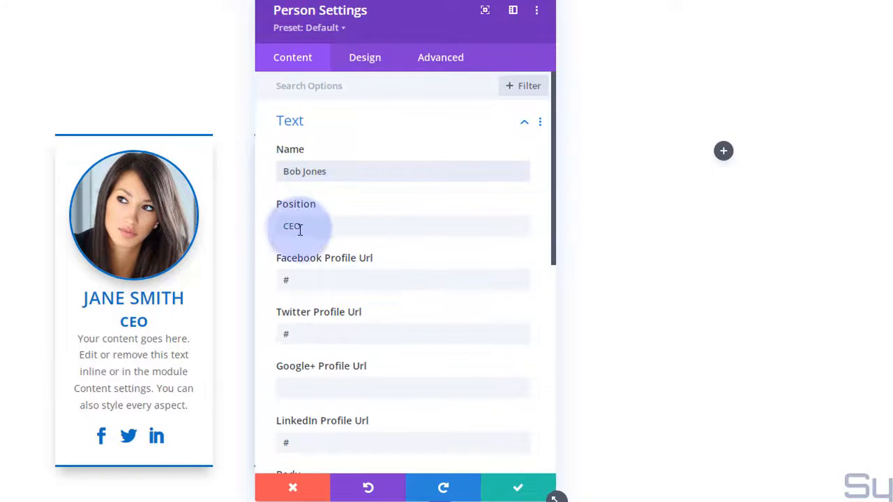
pyautogui.doubleClick(289, 226)
pyautogui.write('Owner')
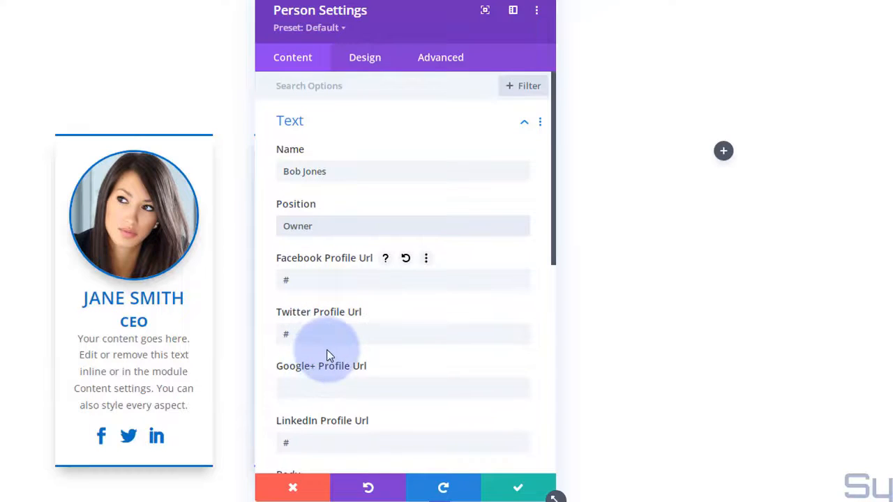
# - Delete the last sentence of the second card's bio
pyautogui.scroll(-5, 325, 345)
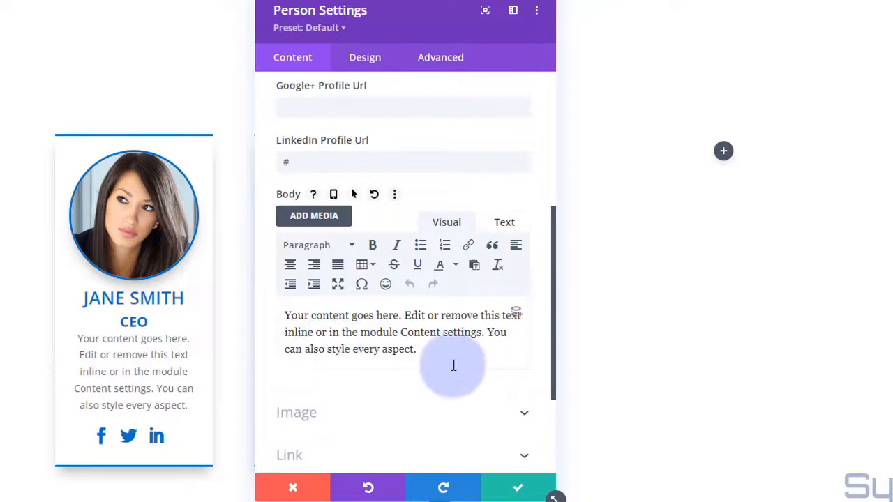
pyautogui.moveTo(487, 332); pyautogui.dragTo(509, 352)
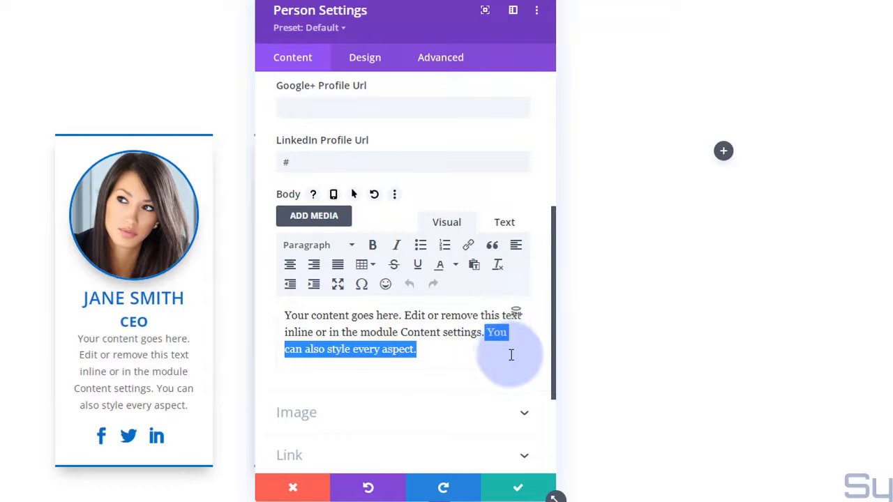
pyautogui.press('BackSpace')
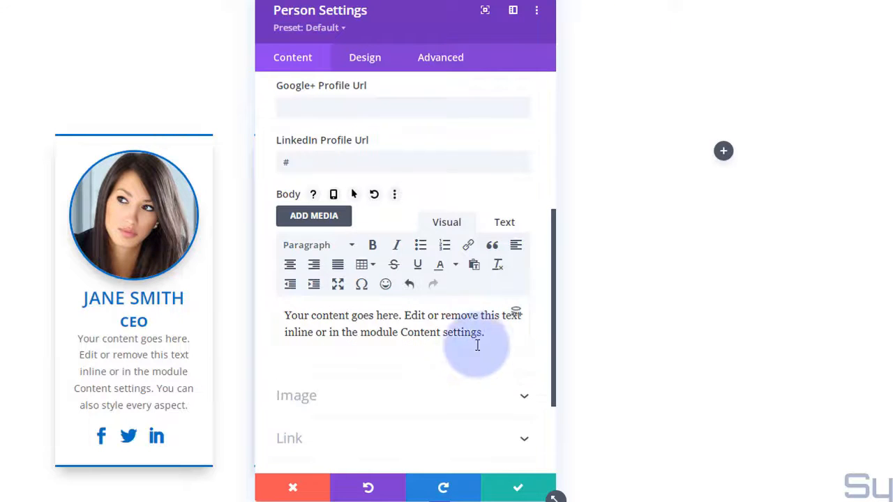
pyautogui.moveTo(430, 27); pyautogui.dragTo(608, 22)
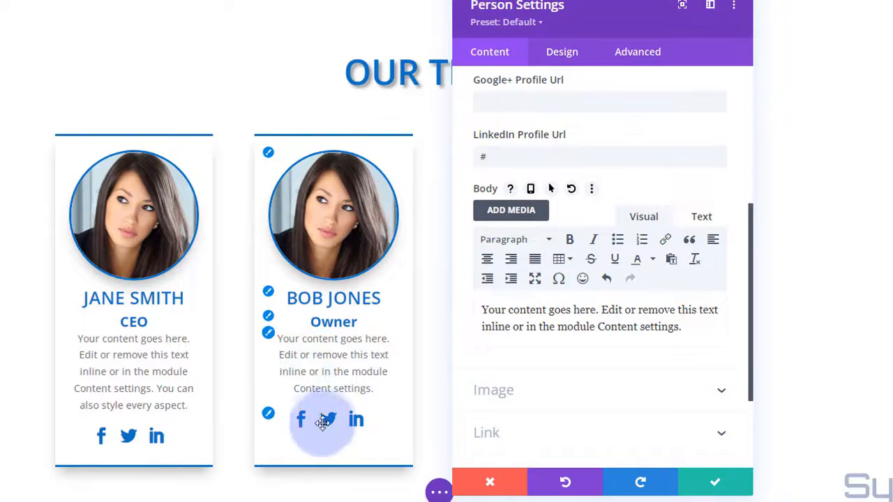
# - Use the photo of the man with glasses on the second card and save it
pyautogui.click(584, 384)
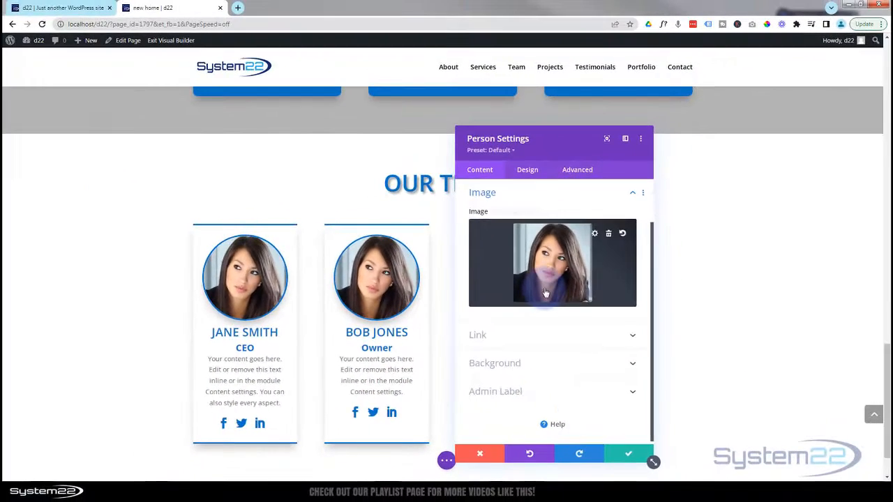
pyautogui.click(547, 293)
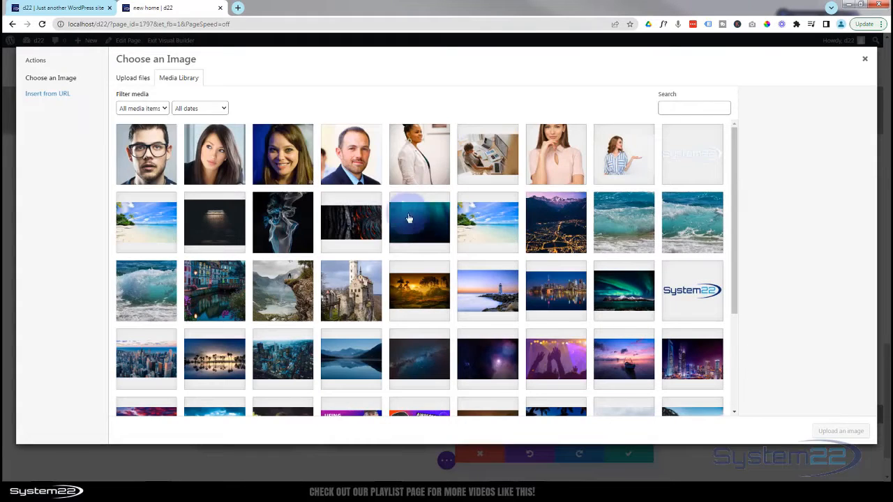
pyautogui.click(157, 164)
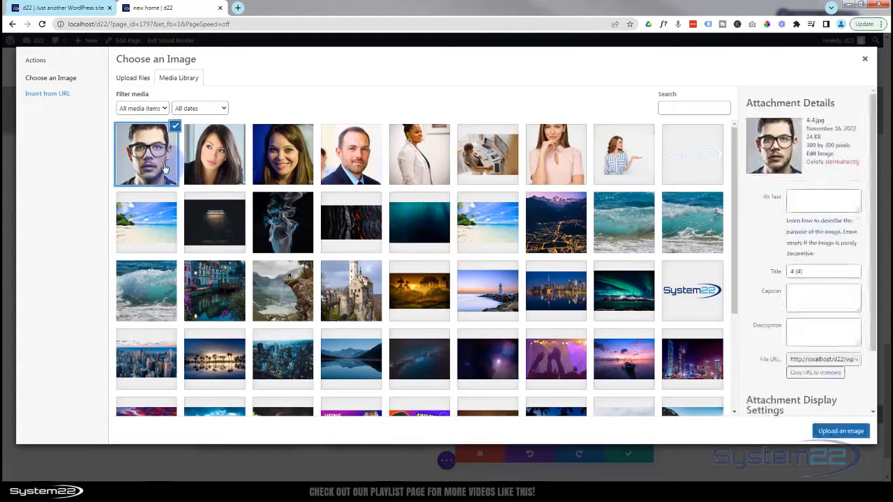
pyautogui.click(841, 432)
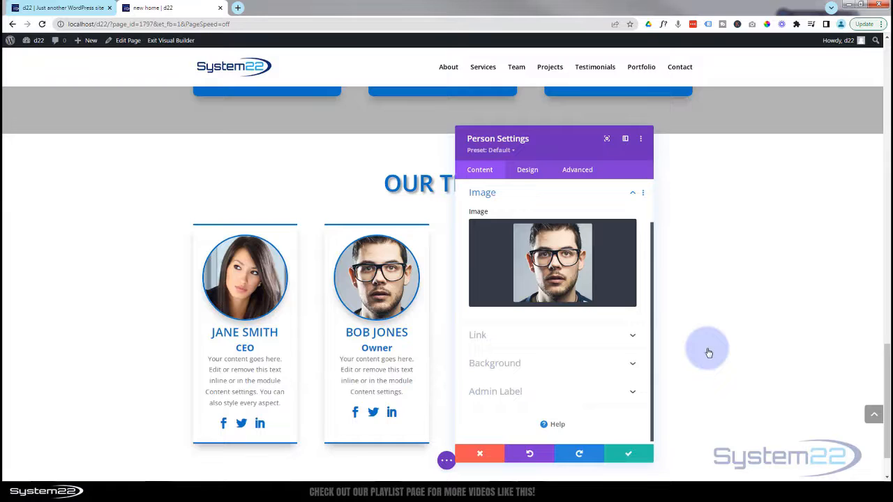
pyautogui.click(649, 457)
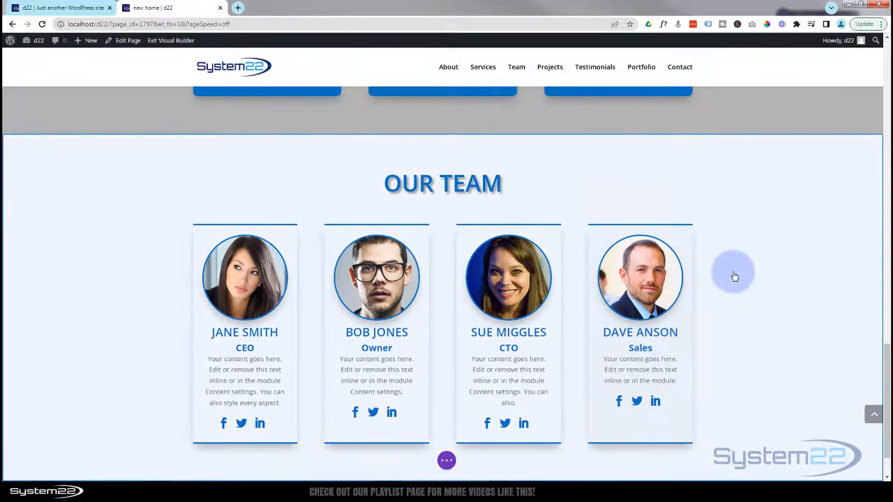
# - Add a single-column row below the team cards and insert a Text module into it
pyautogui.scroll(-1, 733, 275)
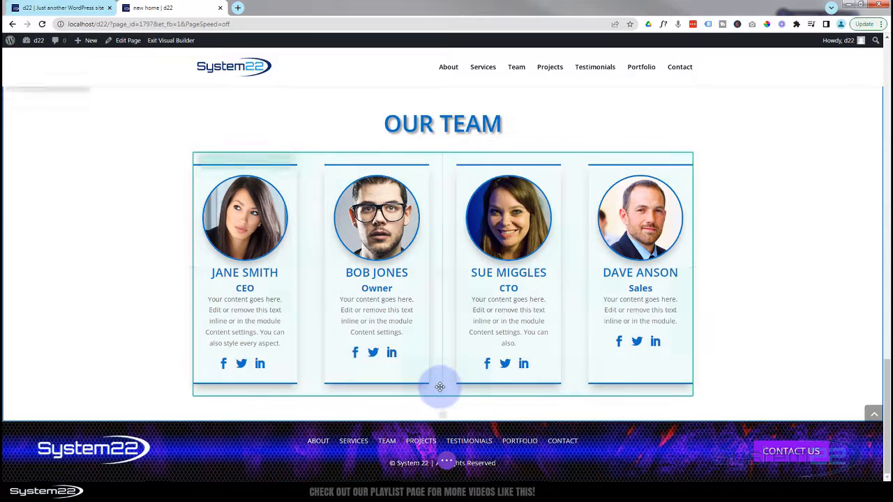
pyautogui.click(443, 397)
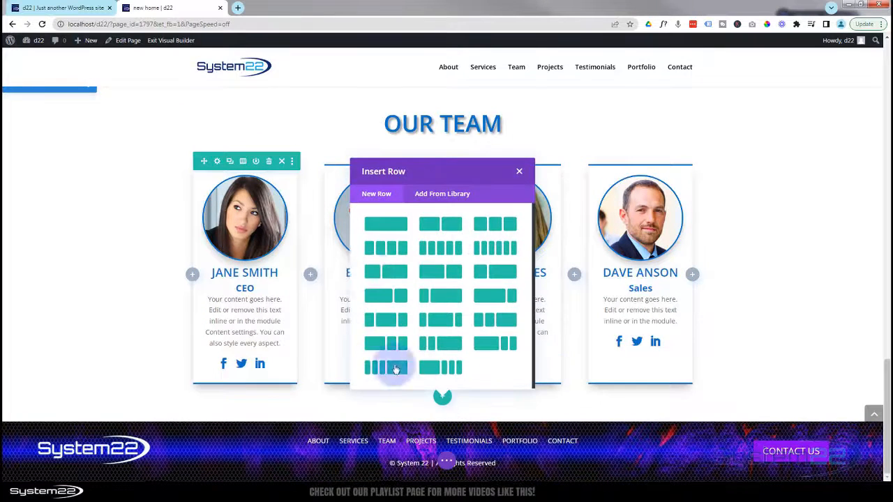
pyautogui.click(386, 224)
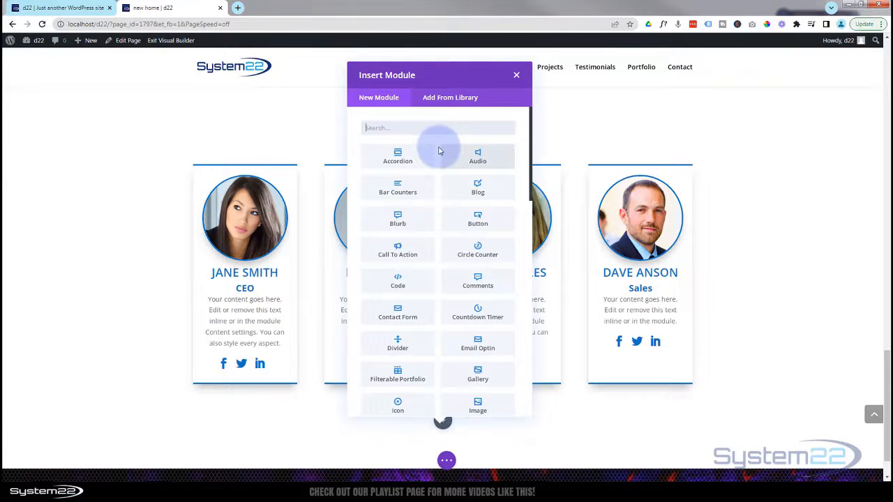
pyautogui.scroll(-7, 439, 156)
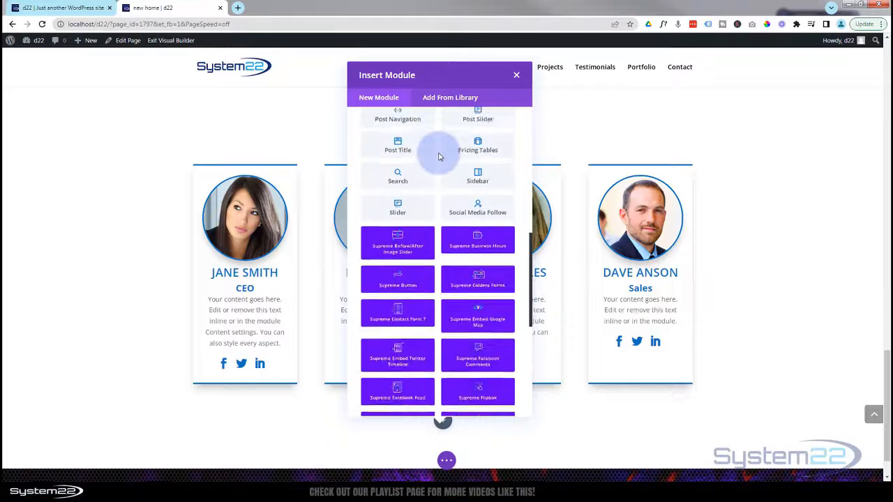
pyautogui.scroll(-4, 439, 157)
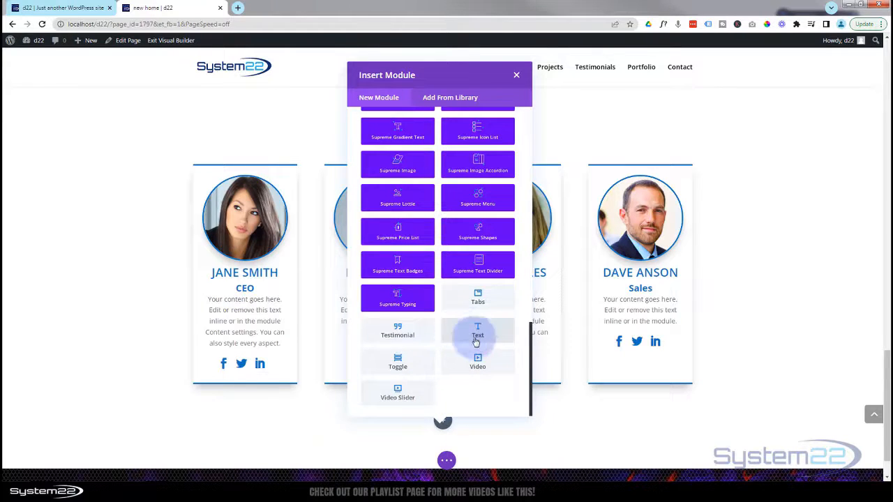
pyautogui.click(474, 335)
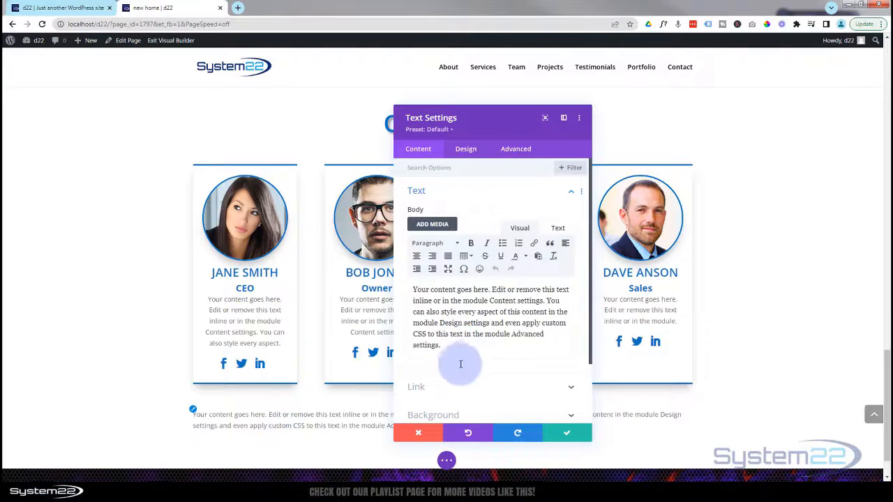
# - Replace the text block's placeholder copy with a pasted lorem ipsum paragraph
pyautogui.moveTo(443, 347); pyautogui.dragTo(406, 290)
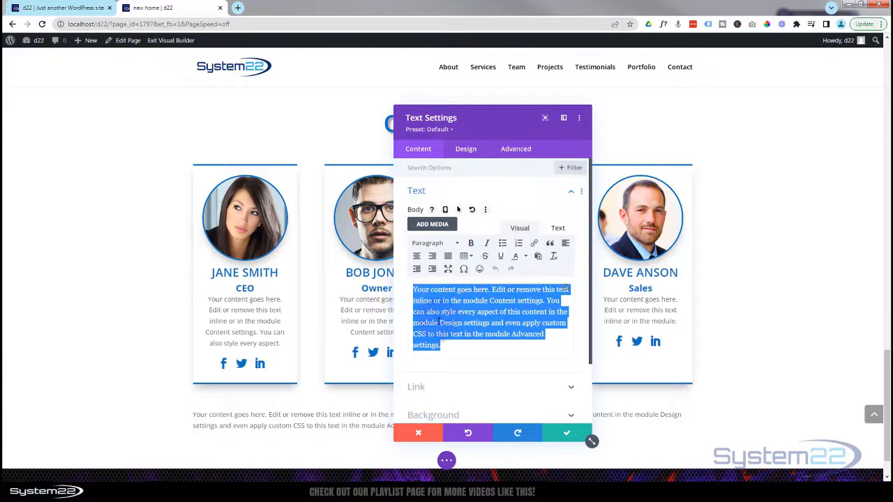
pyautogui.write('Mauris turpis nibh, pretium nec lacus venenatis, tincidunt eleifend purus. Morbi condimentum feugiat tortor, id gravida velit congue non. Aliquam convallis lectus vel nisi elementum, posuere congue enim gravida. Aenean eleifend est vitae odio luctus, nec congue mi iaculis. Aenean ex felis, euismod non lorem quis, tempor eleifend urna. Duis egestas tempor diam sit amet porta. Ut fringilla venenatis nisi, sit amet viverra magna dignissim vitae. Vestibulum id imperdiet nunc, id rutrum ipsum. Integer varius diam risus, volutpat tempor odio eleifend eu. Cras malesuada scelerisque mauris vitae pulvinar. Praesent sed lacus ac velit lacinia rutrum sed et turpis.')
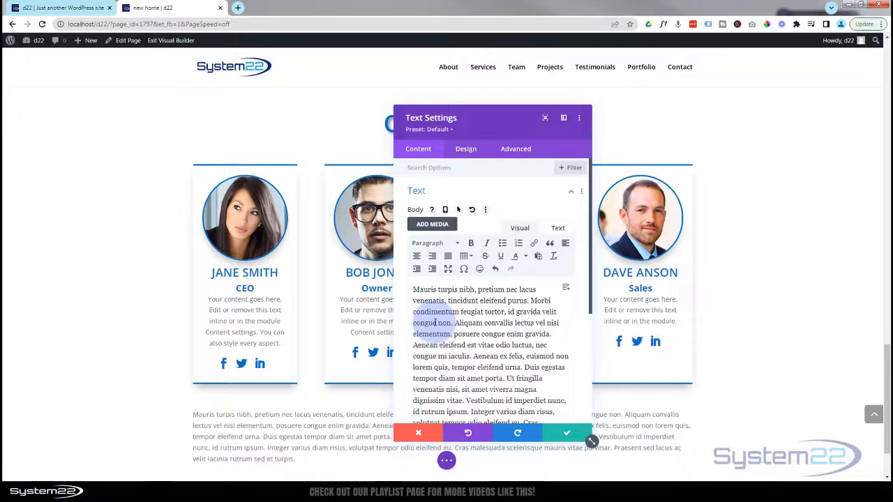
pyautogui.moveTo(492, 129); pyautogui.dragTo(577, 110)
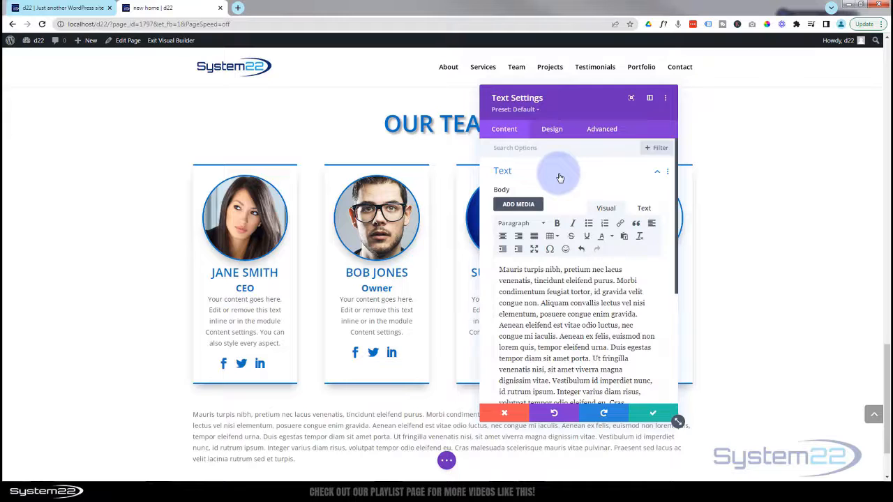
# - Center-align the paragraph text in the text block's design options
pyautogui.click(553, 130)
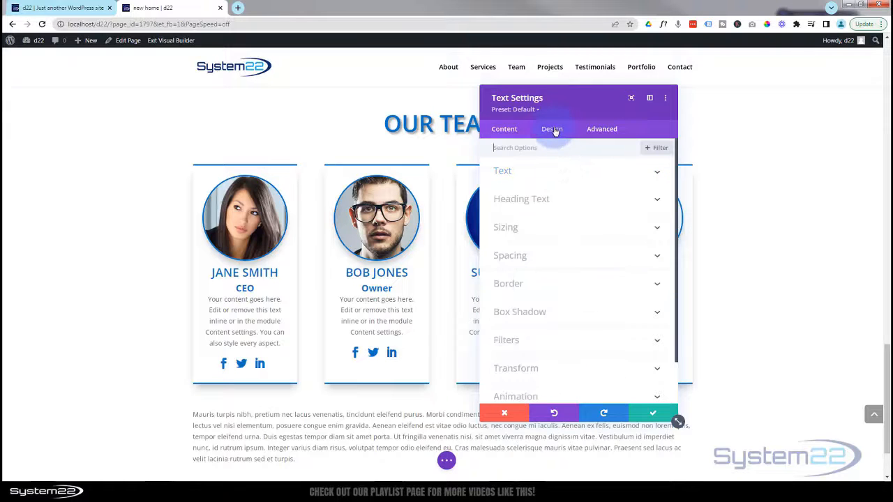
pyautogui.click(565, 174)
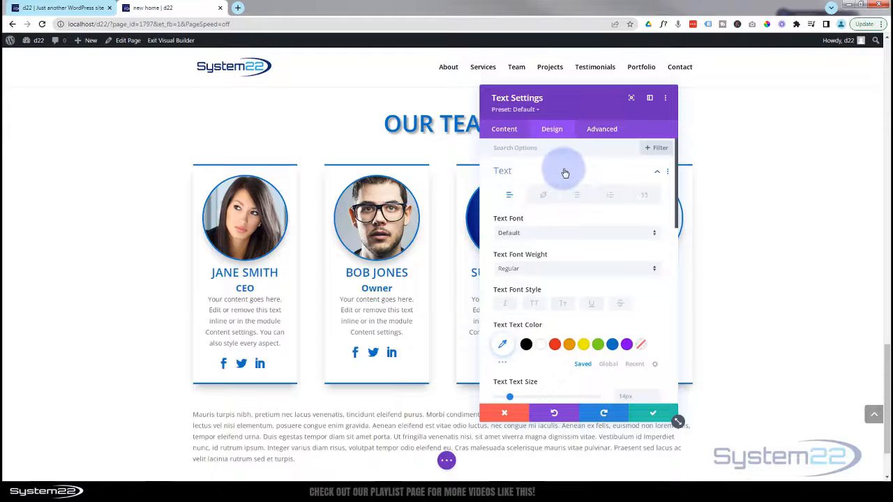
pyautogui.scroll(-5, 569, 216)
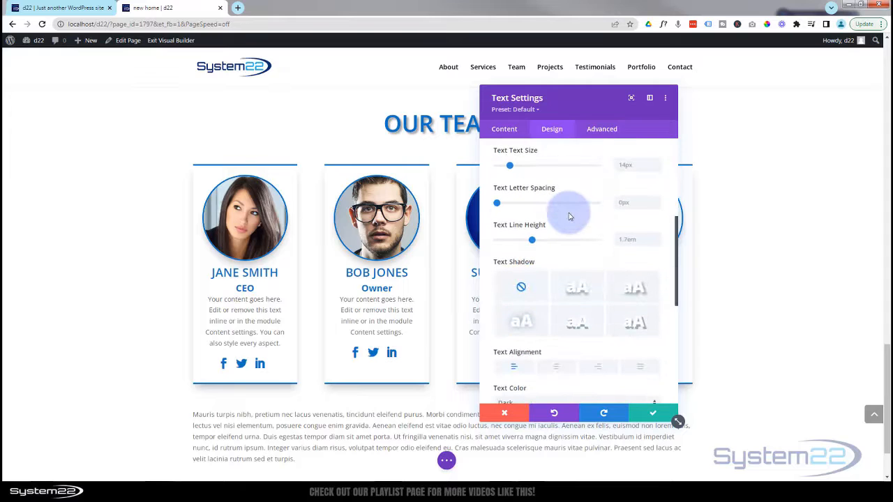
pyautogui.click(562, 368)
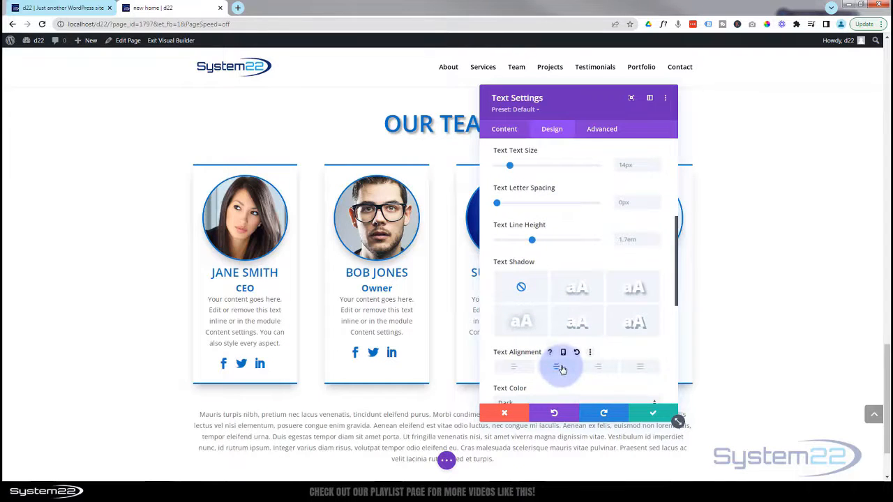
# - Move the Text Settings panel aside, then save the centred paragraph and close its settings
pyautogui.moveTo(586, 104); pyautogui.dragTo(663, 95)
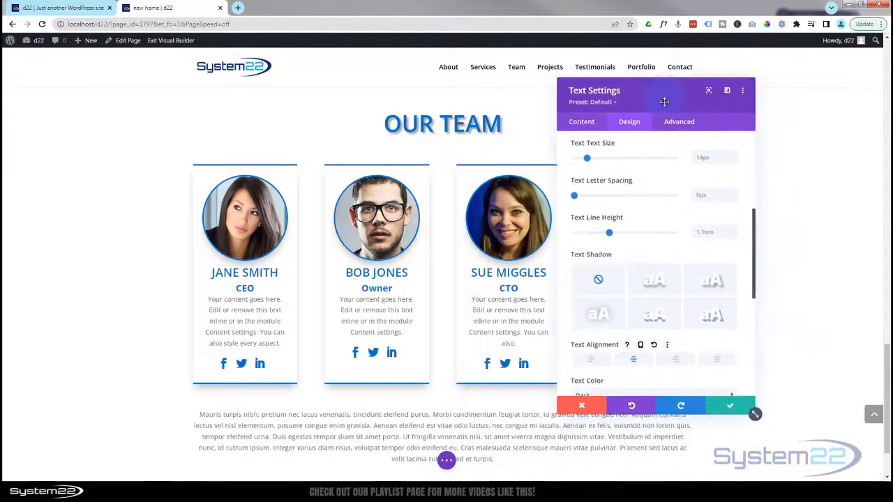
pyautogui.click(729, 406)
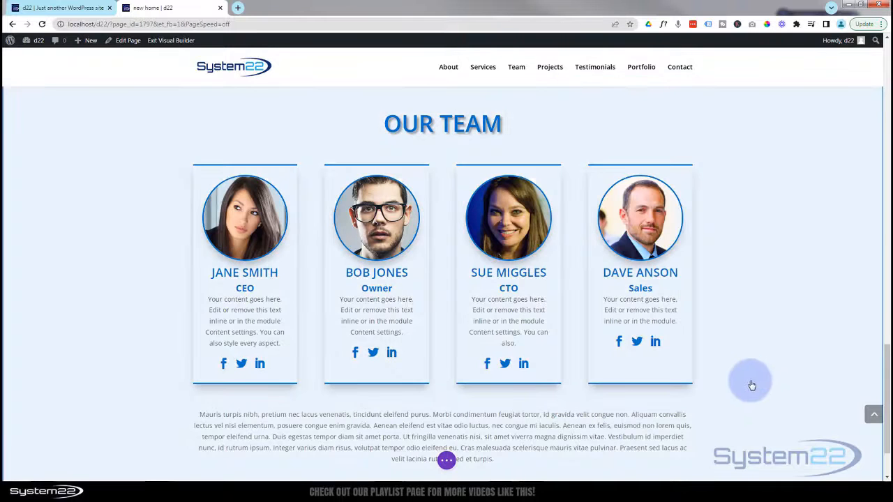
pyautogui.scroll(-2, 764, 319)
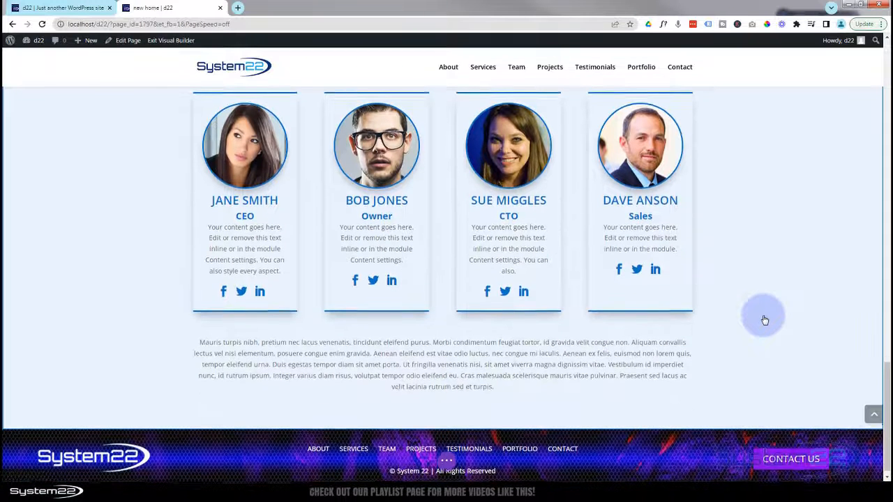
pyautogui.scroll(2, 764, 319)
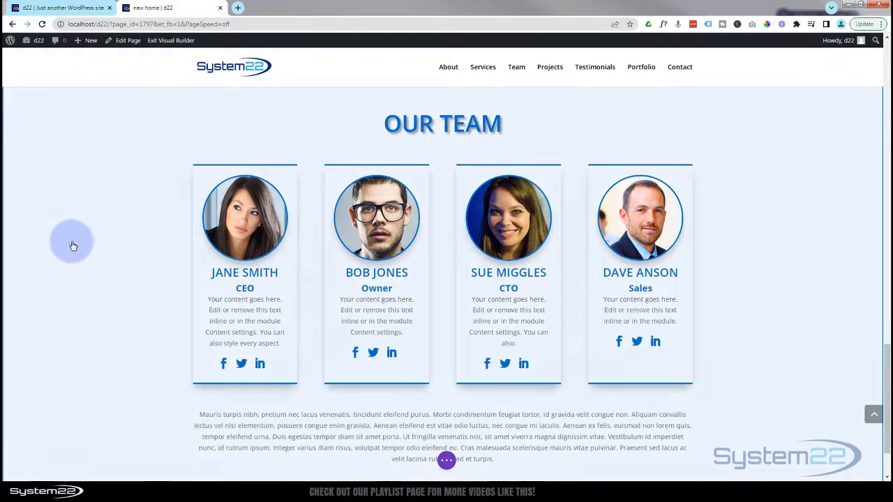
pyautogui.scroll(1, 75, 253)
pyautogui.scroll(-1, 75, 253)
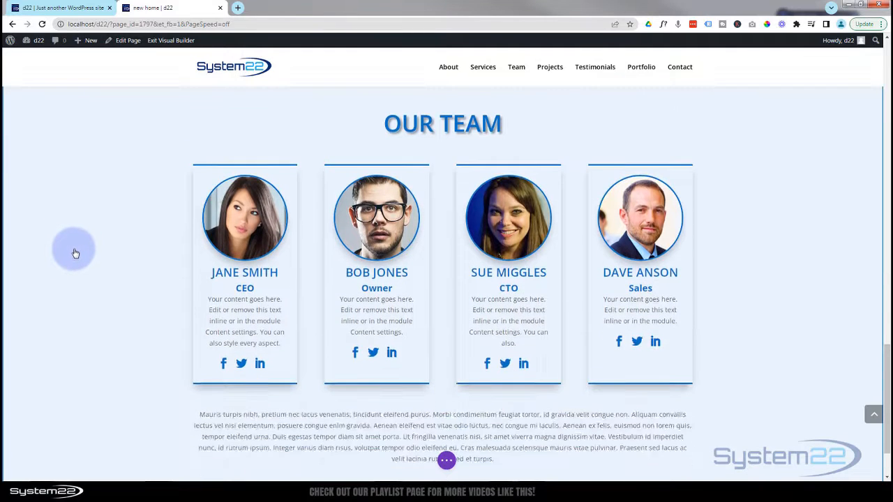
pyautogui.scroll(1, 75, 254)
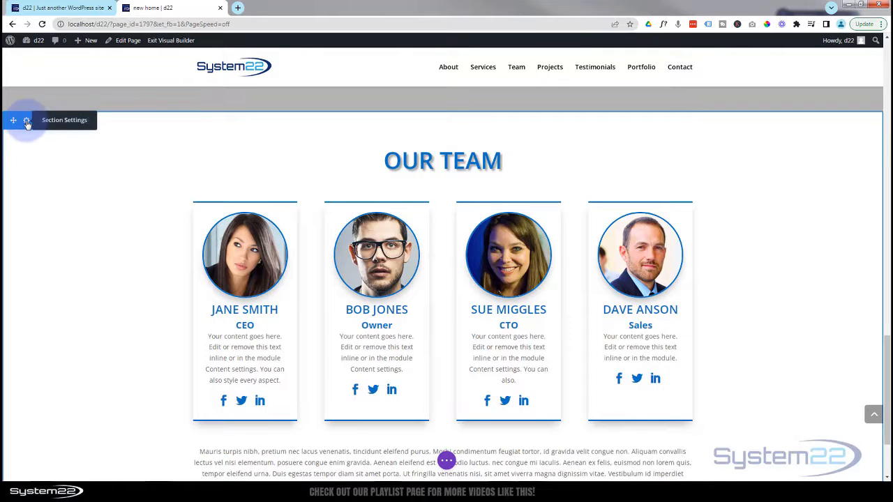
pyautogui.click(26, 123)
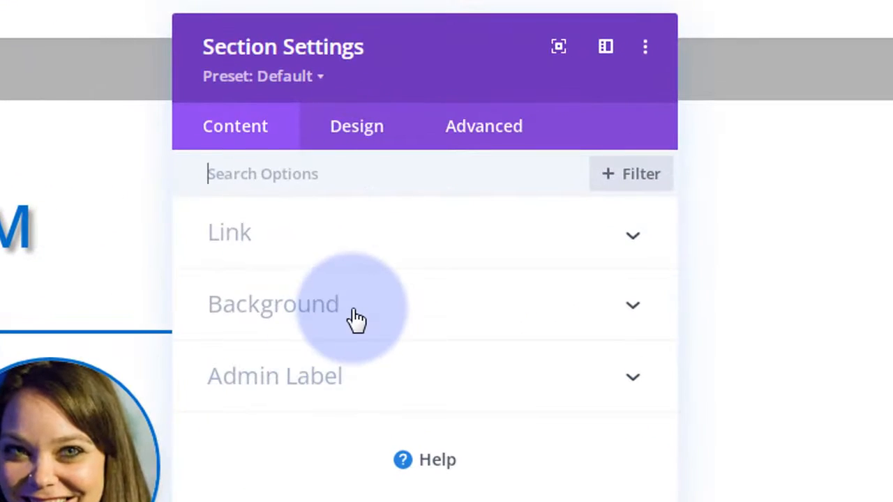
pyautogui.click(355, 318)
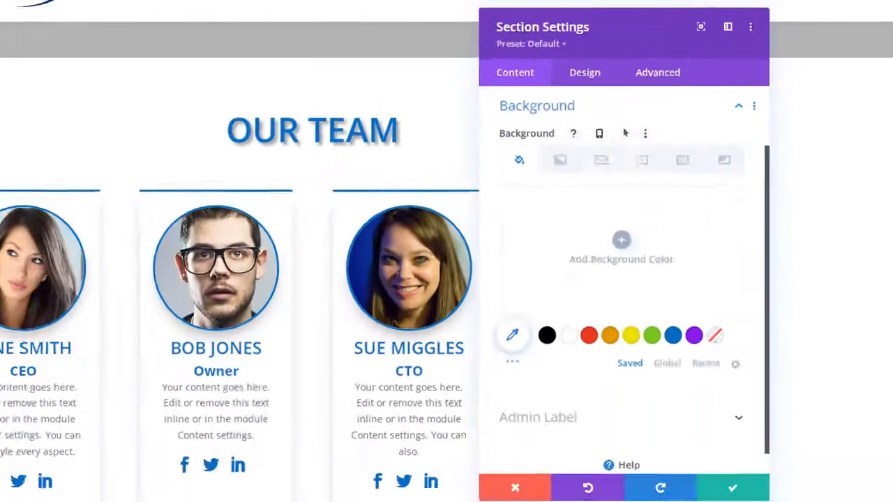
pyautogui.scroll(-1, 4, 319)
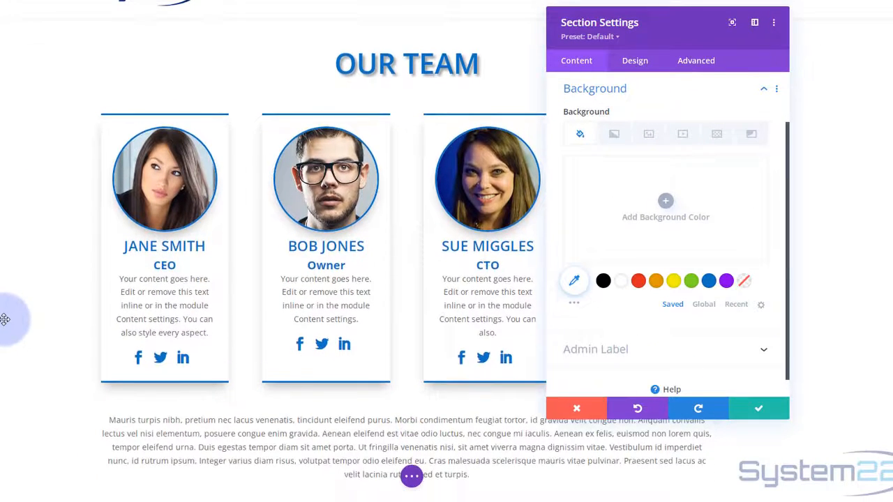
pyautogui.click(754, 412)
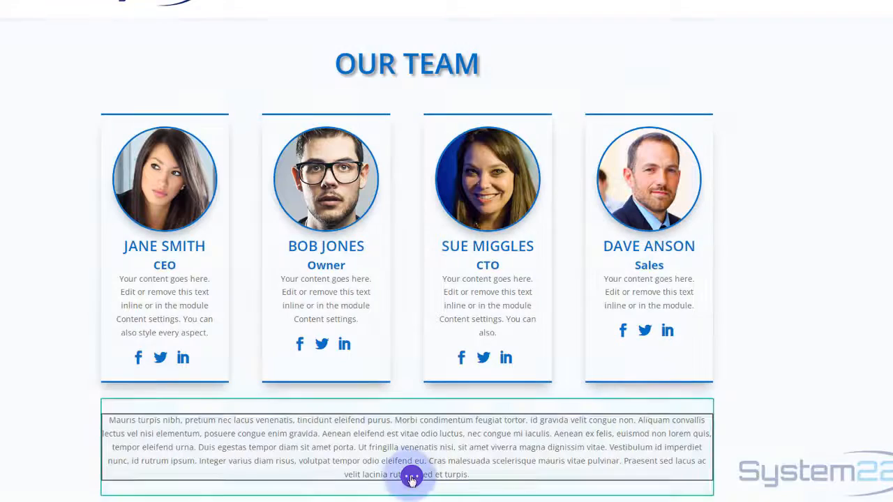
# - Save the page as a draft and exit the Visual Builder
pyautogui.click(411, 476)
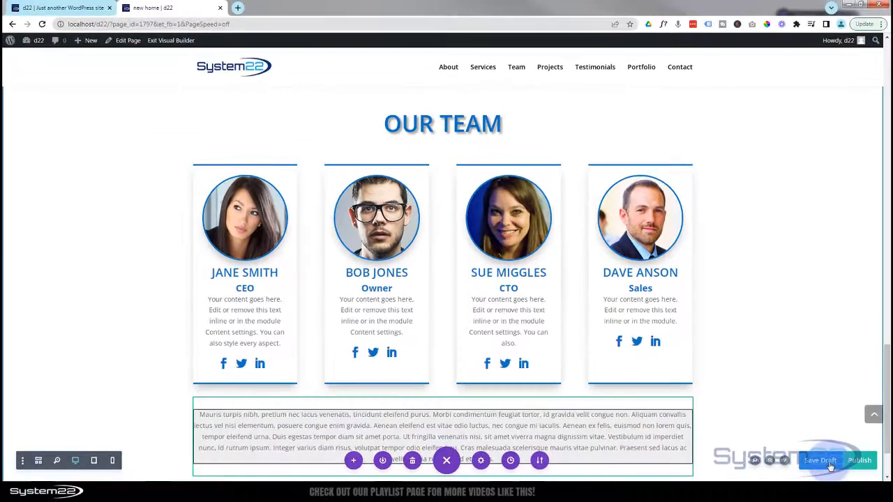
pyautogui.click(873, 480)
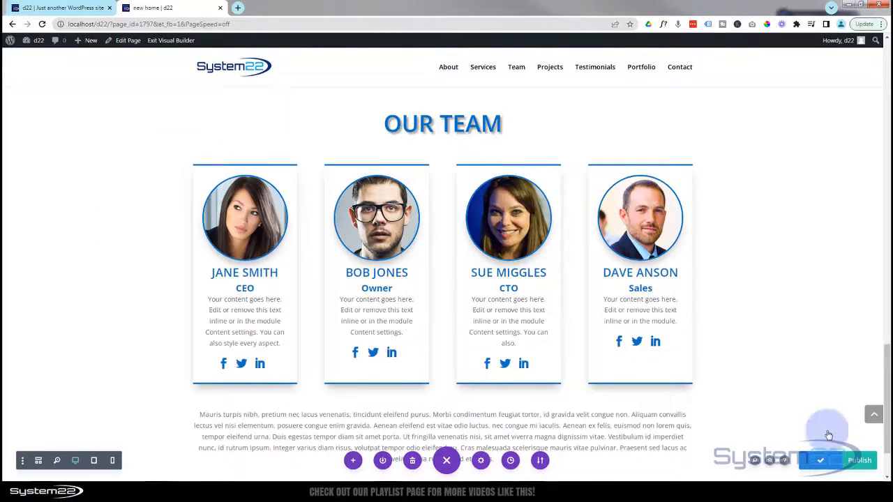
pyautogui.click(166, 44)
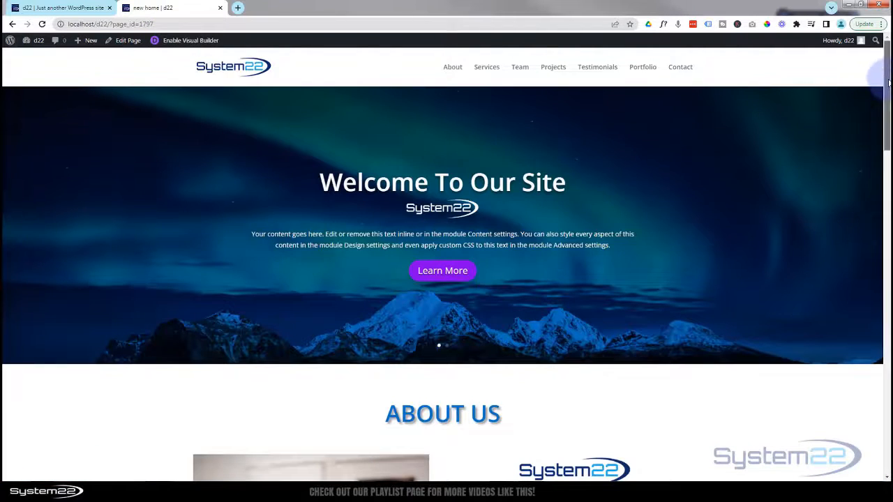
# - Check the reference site's Testimonials section, then return to the new home page tab
pyautogui.moveTo(889, 82); pyautogui.dragTo(889, 351)
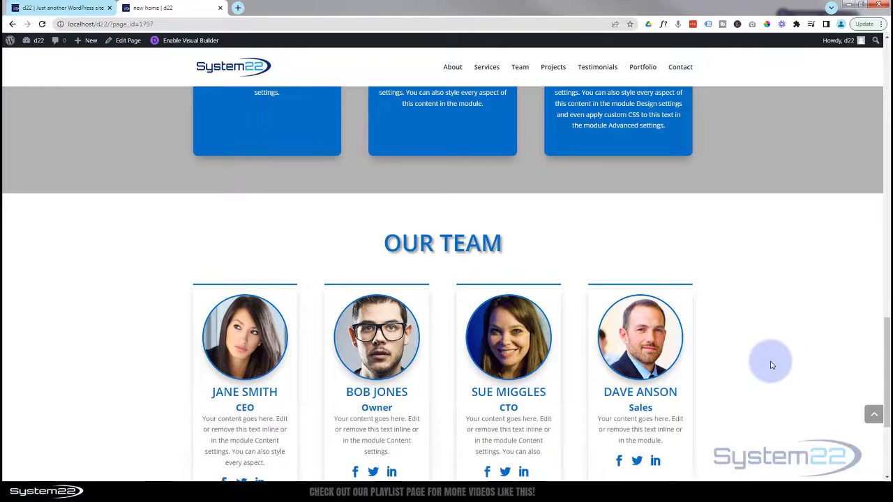
pyautogui.scroll(-2, 770, 361)
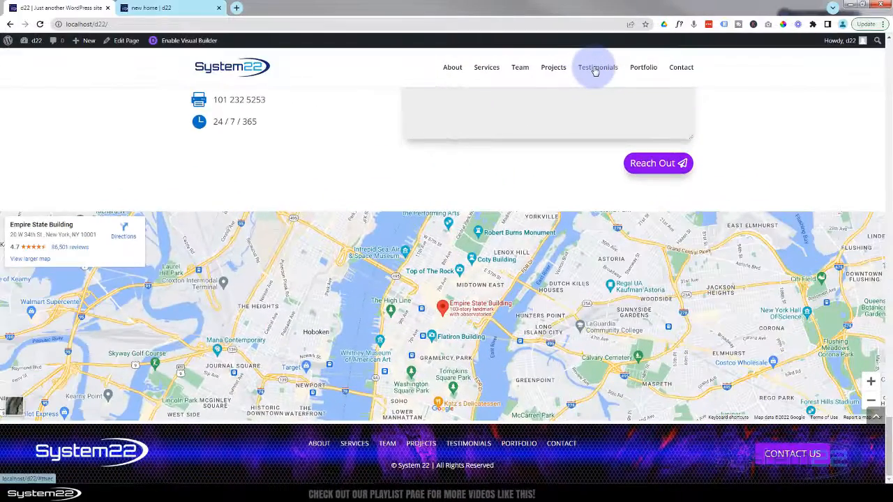
pyautogui.click(594, 70)
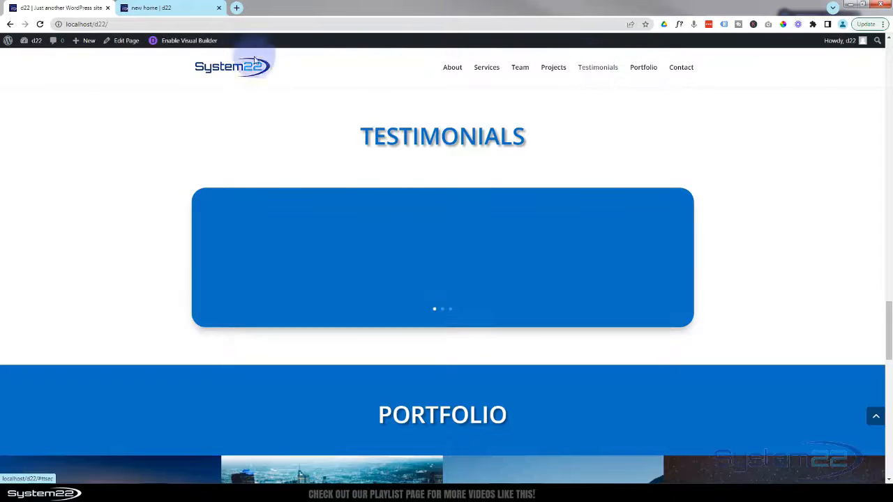
pyautogui.click(174, 9)
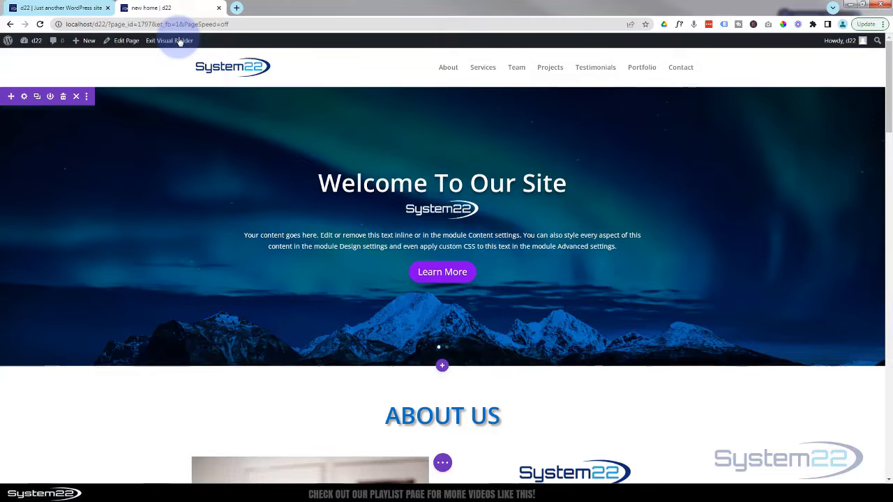
# - Add a regular section with a single-column row below the Projects area
pyautogui.scroll(-7, 157, 159)
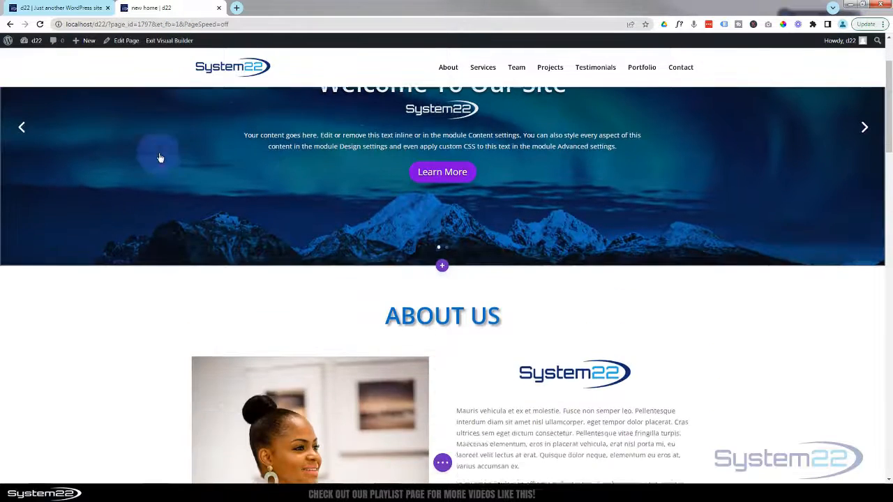
pyautogui.scroll(-10, 161, 157)
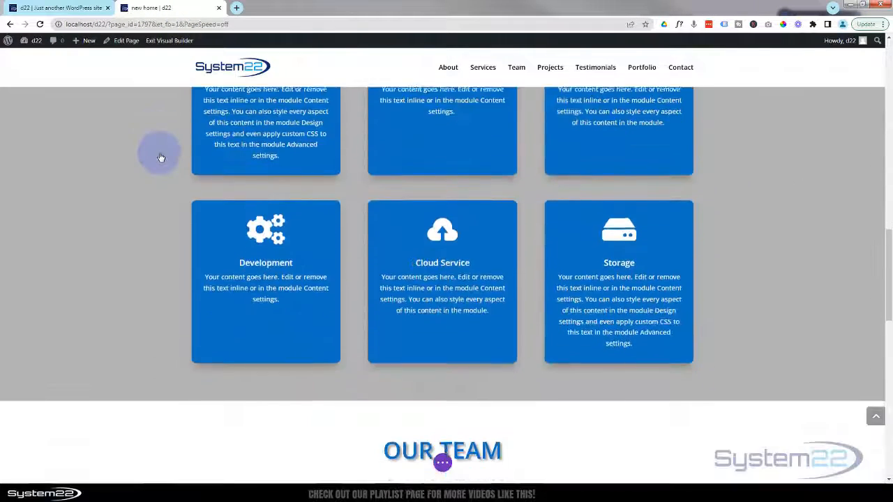
pyautogui.scroll(-5, 161, 155)
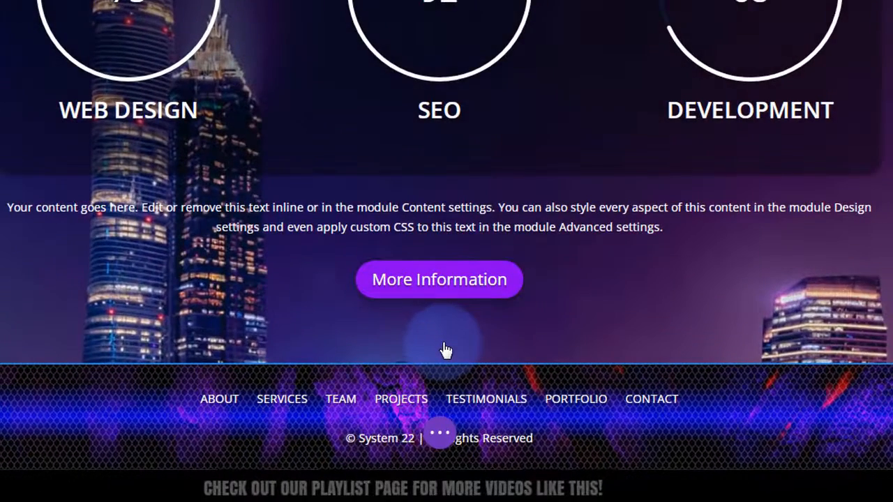
pyautogui.moveTo(470, 351)
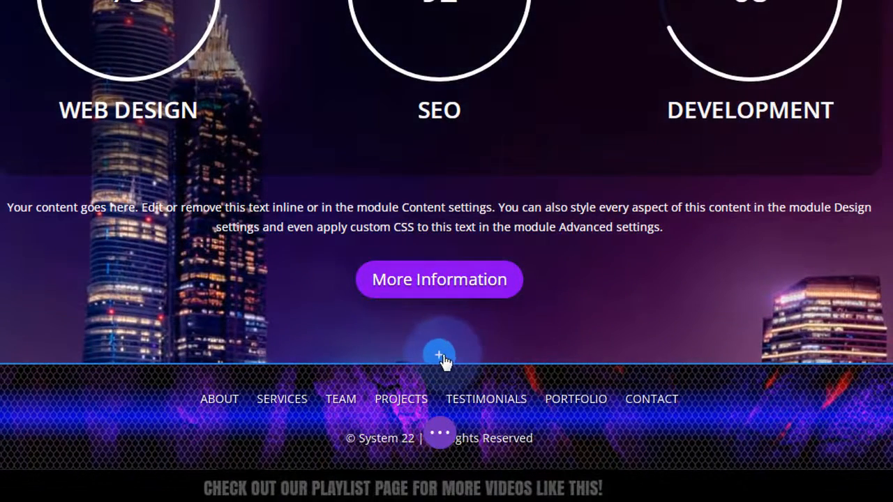
pyautogui.click(441, 358)
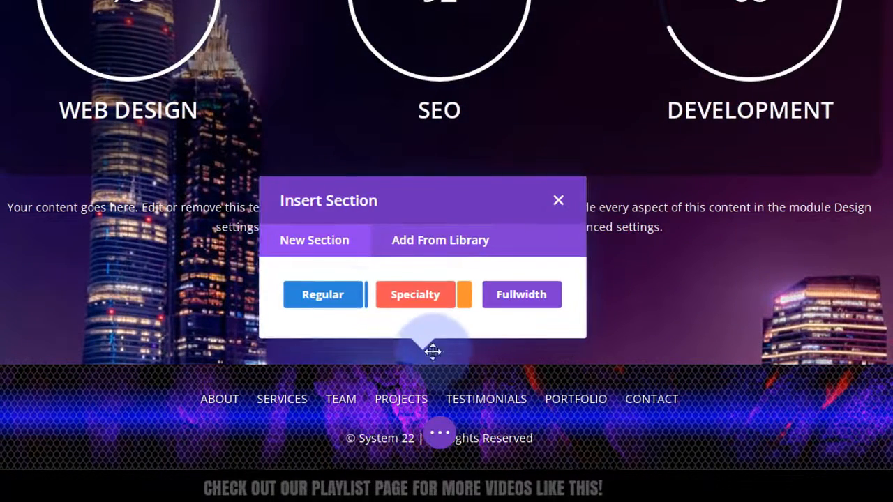
pyautogui.click(325, 294)
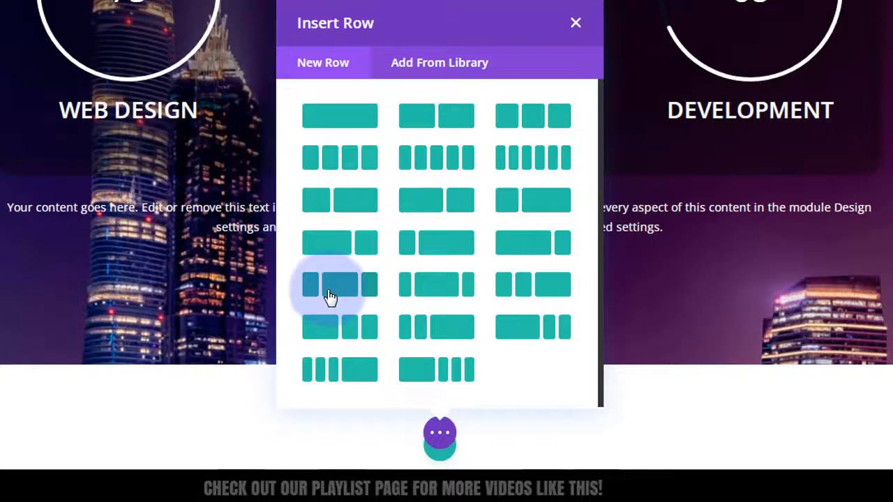
pyautogui.click(344, 127)
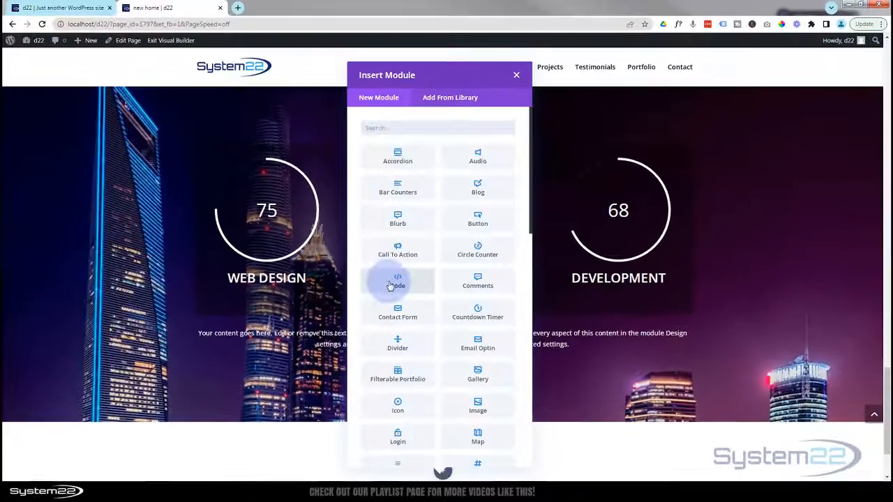
# - Insert the saved One Page Title module from the library into the new row
pyautogui.click(456, 99)
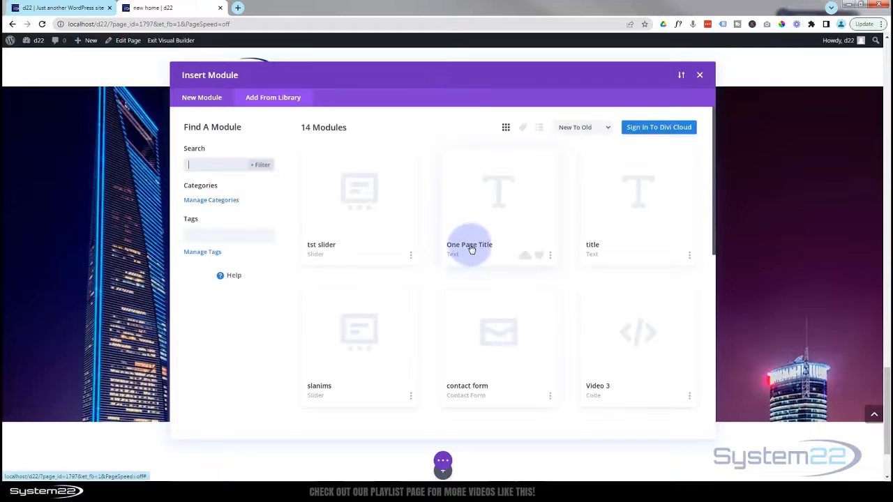
pyautogui.click(474, 248)
pyautogui.click(401, 404)
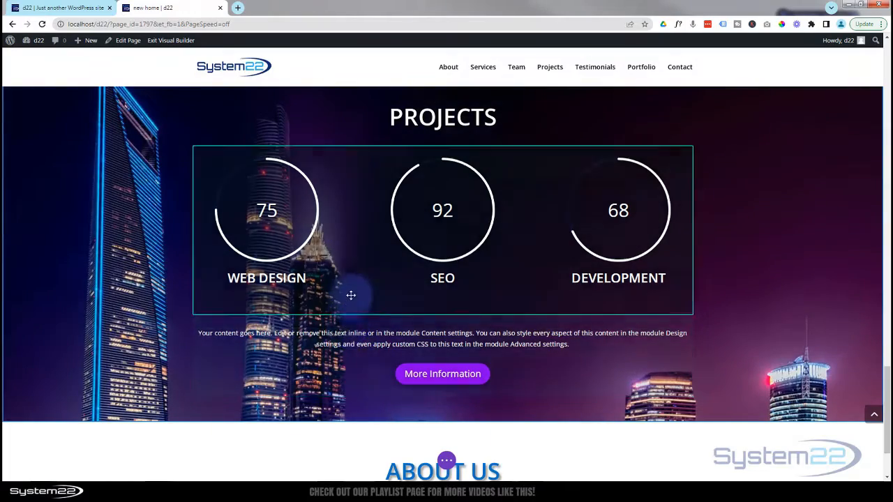
# - Replace the ABOUT US heading text in the inserted title module with TESTIMONIALS
pyautogui.scroll(-2, 353, 296)
pyautogui.scroll(-1, 353, 296)
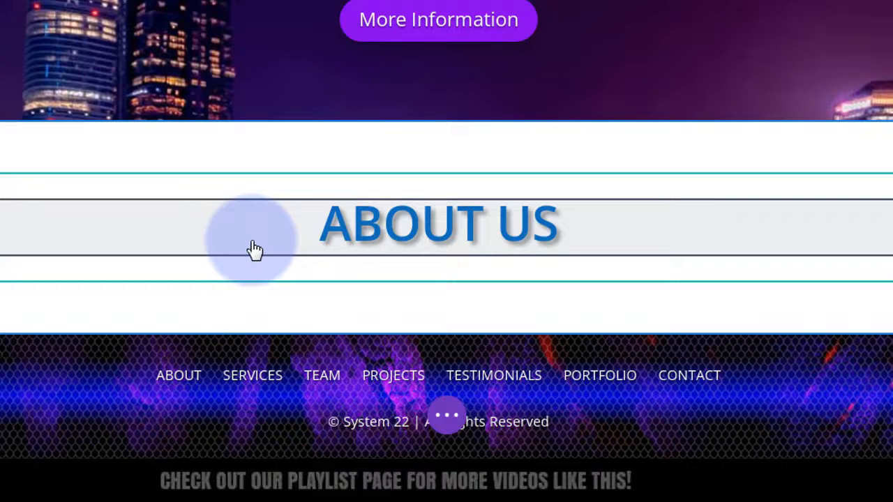
pyautogui.click(433, 238)
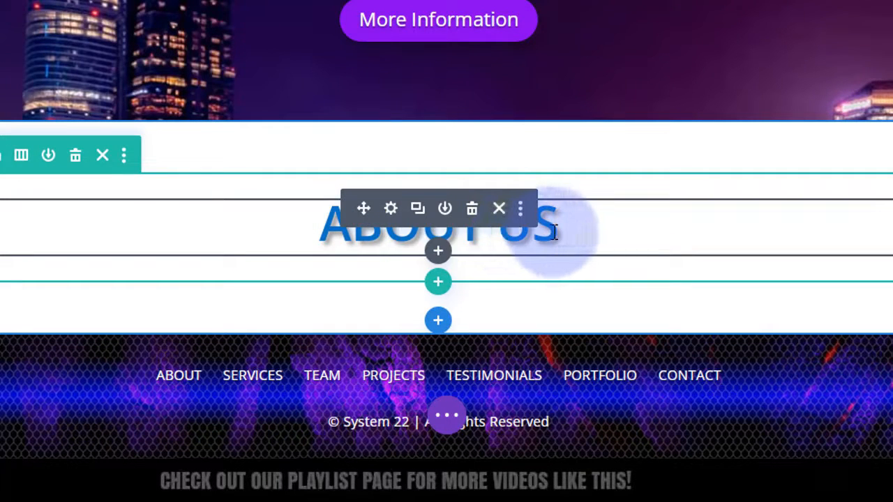
pyautogui.moveTo(557, 233); pyautogui.dragTo(318, 232)
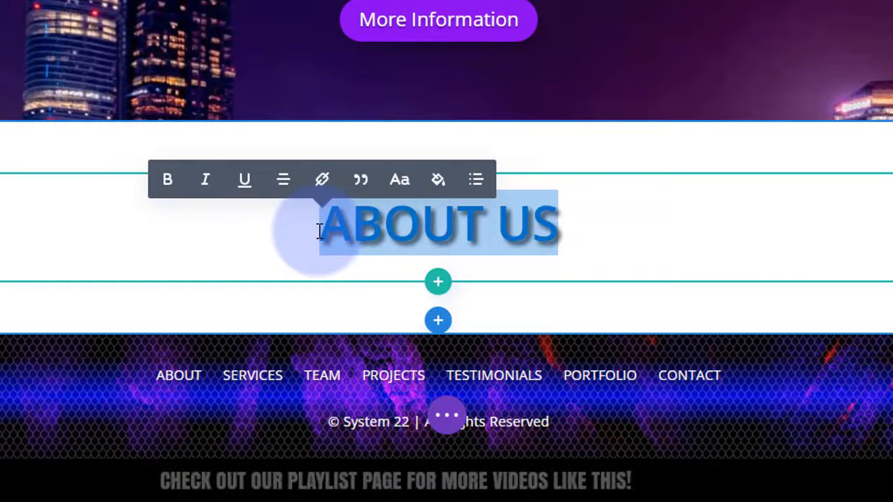
pyautogui.write('TESTIMONIALS')
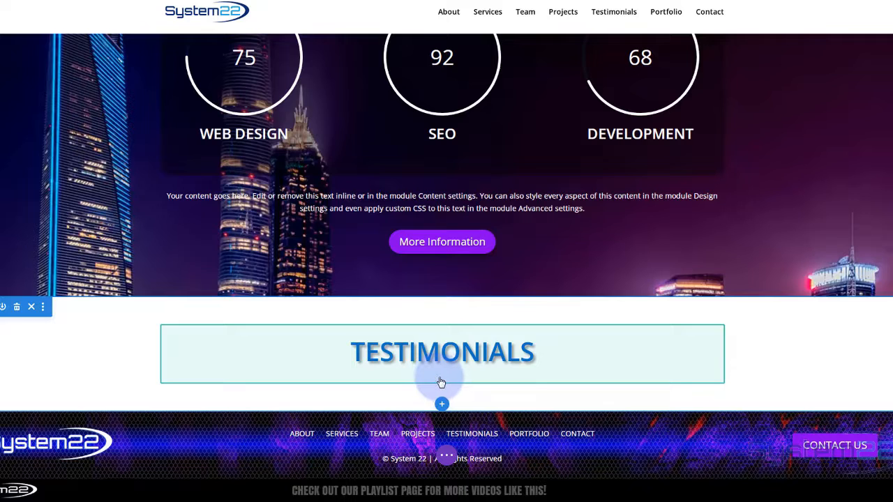
# - Add a single-column row under the TESTIMONIALS heading and choose the Slider module for it
pyautogui.moveTo(441, 382)
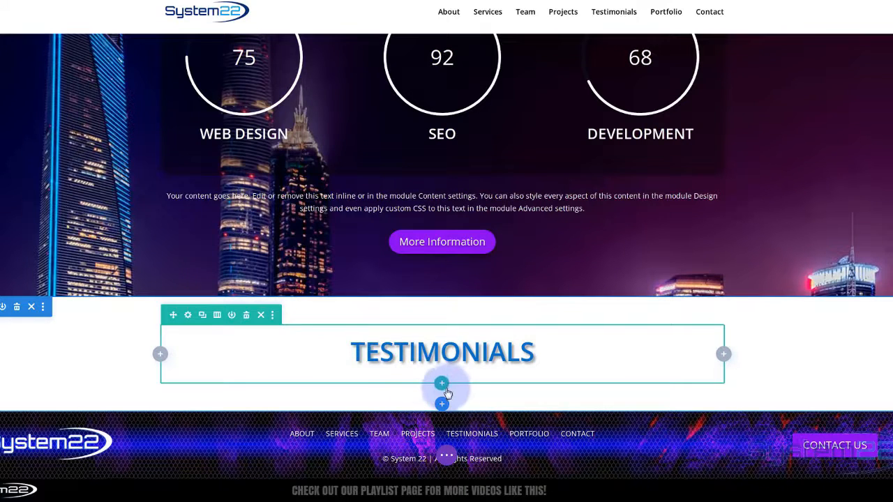
pyautogui.click(442, 385)
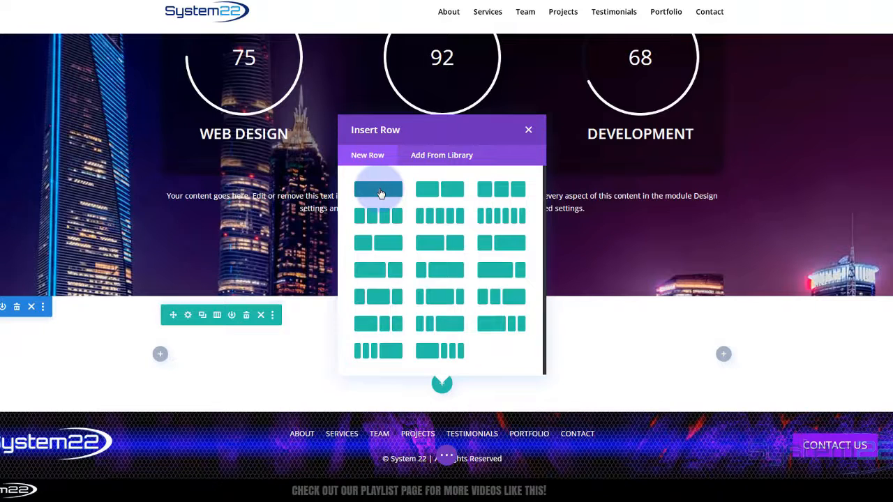
pyautogui.click(380, 190)
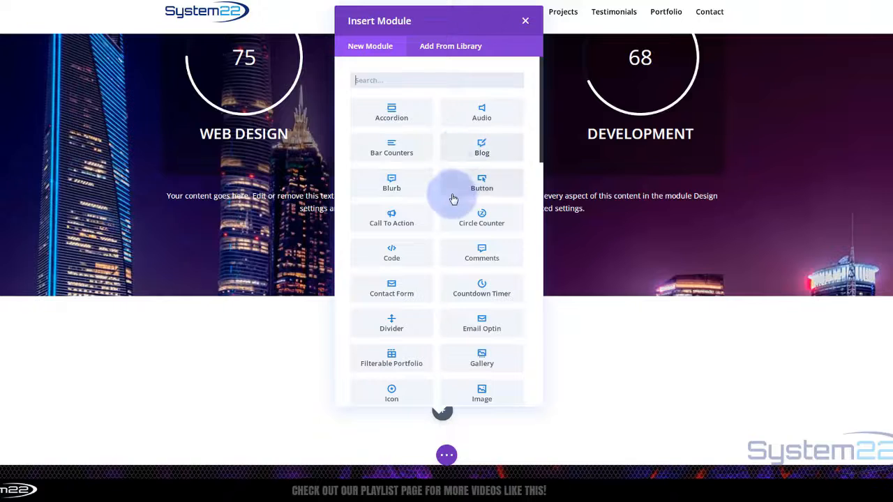
pyautogui.scroll(-3, 455, 147)
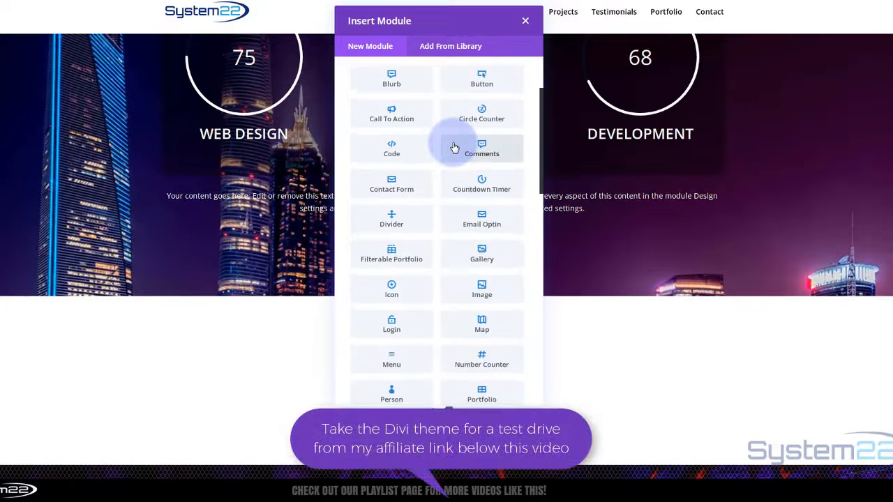
pyautogui.scroll(-5, 454, 147)
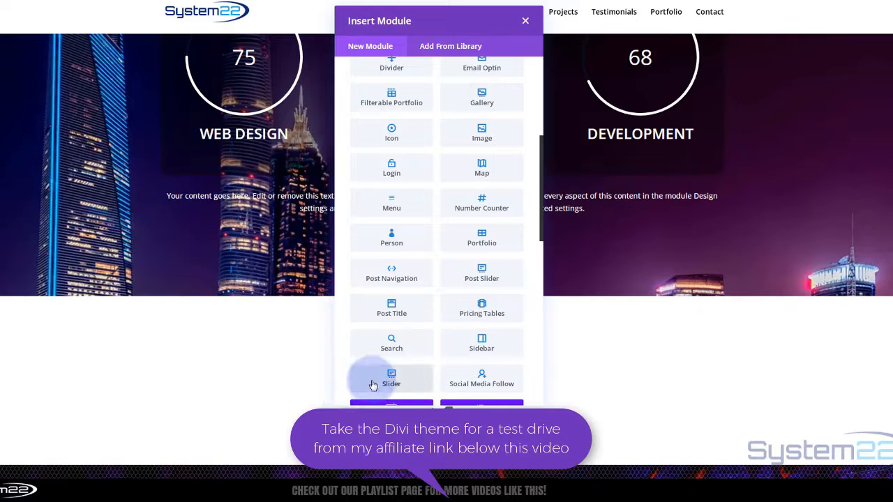
pyautogui.scroll(-7, 375, 303)
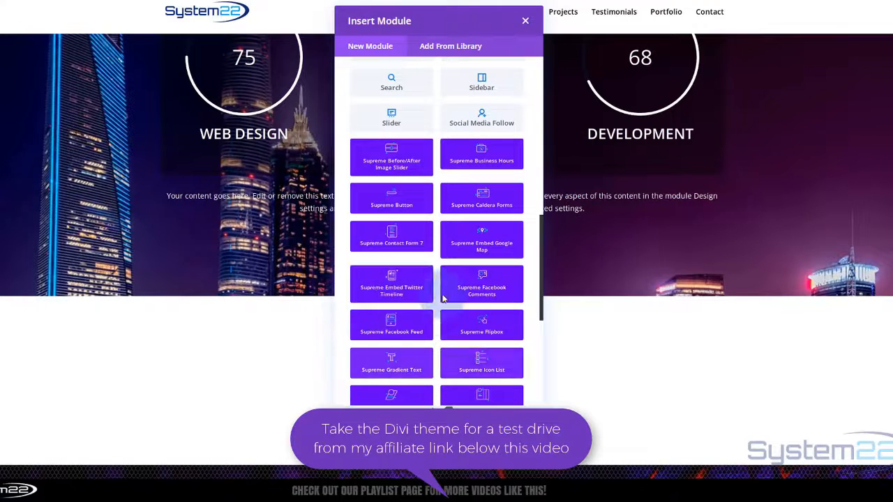
pyautogui.scroll(8, 411, 258)
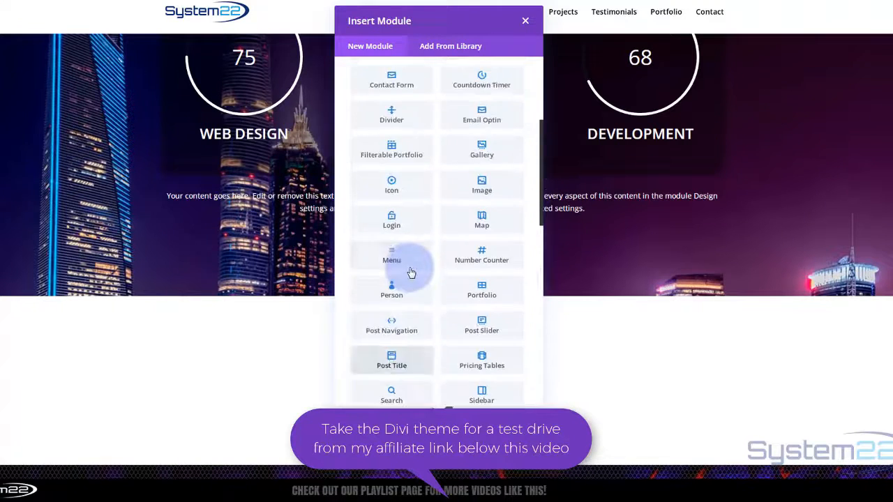
pyautogui.scroll(-1, 411, 265)
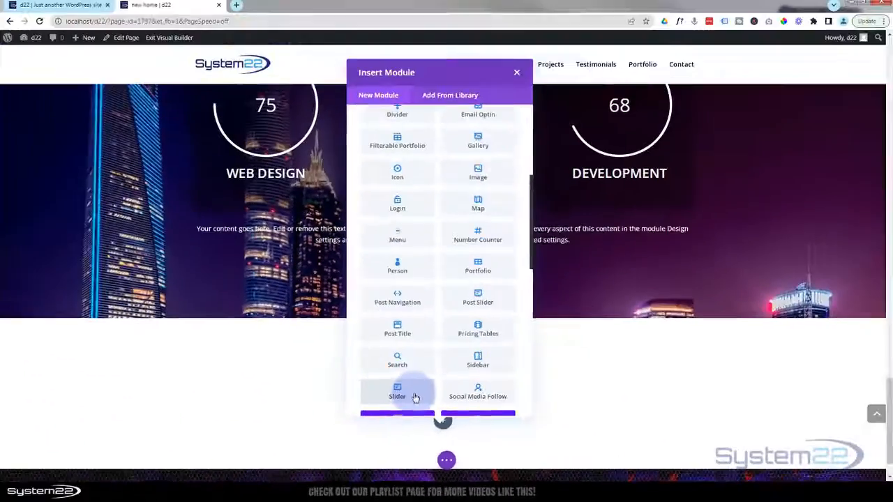
pyautogui.click(414, 397)
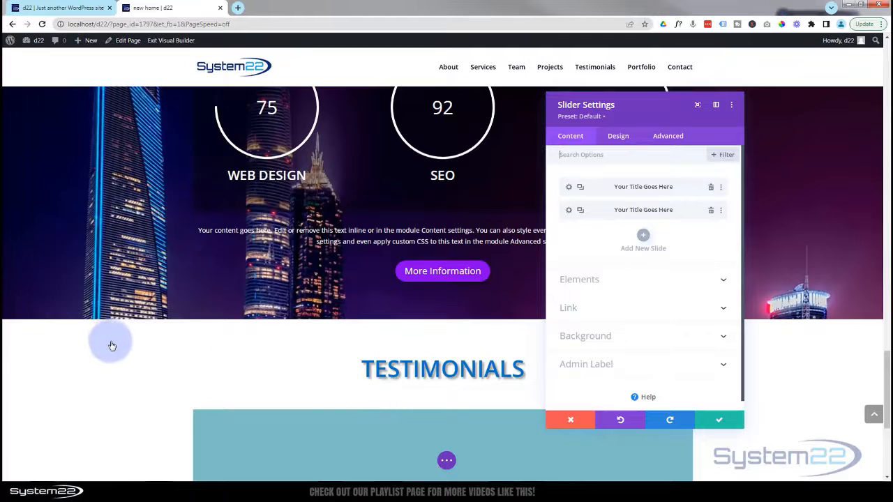
# - Delete the slider's second slide and replace the first slide's title with the reviewer's name
pyautogui.scroll(-3, 111, 346)
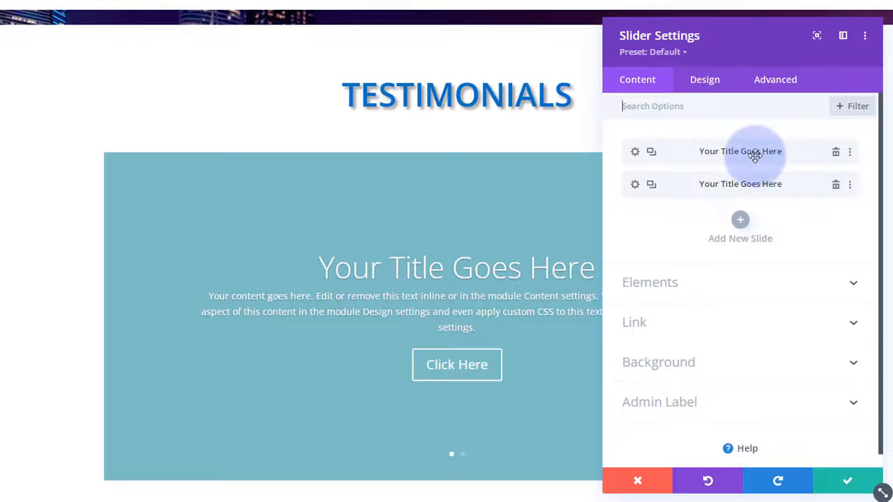
pyautogui.click(836, 186)
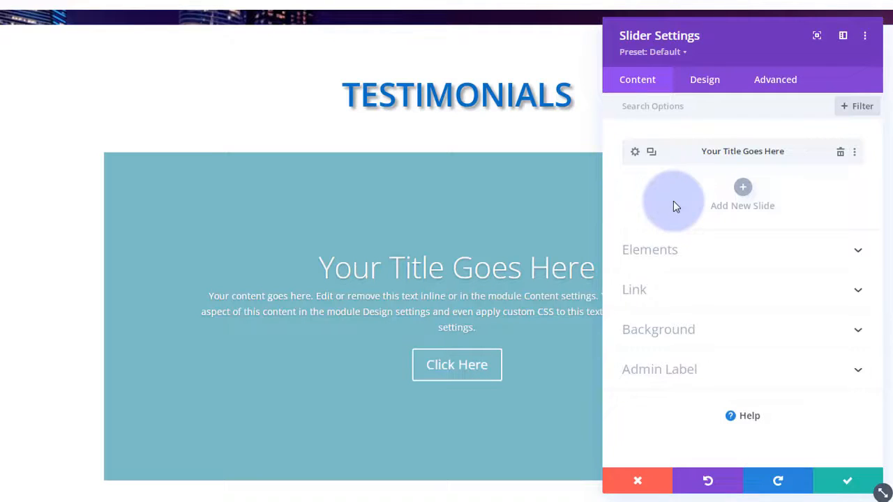
pyautogui.click(635, 152)
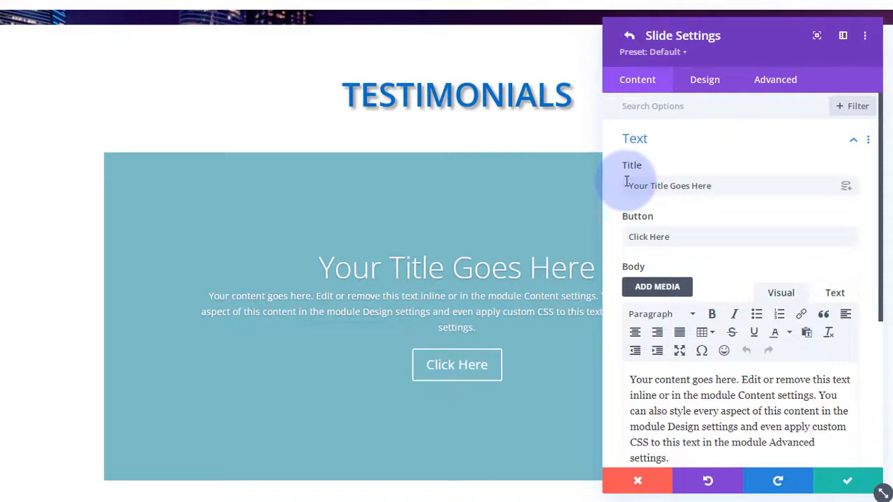
pyautogui.moveTo(720, 187); pyautogui.dragTo(598, 191)
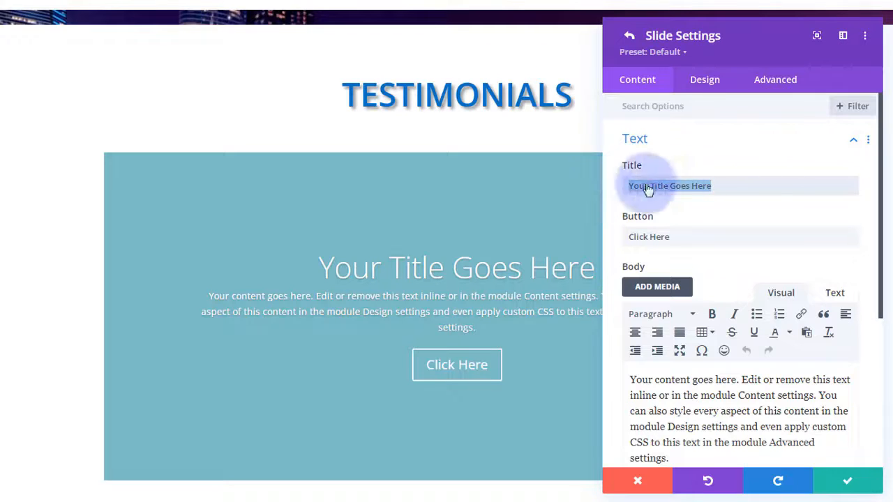
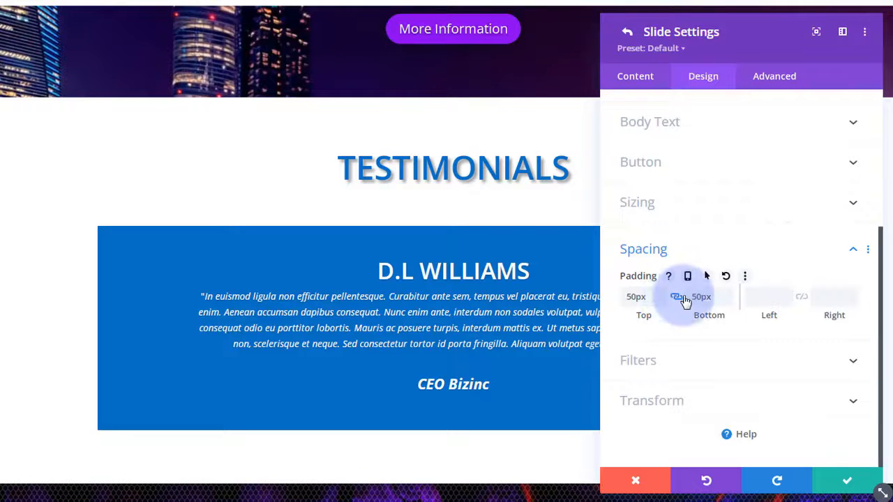
# - Save the first testimonial slide with its 50px top and bottom padding and return to slider settings
pyautogui.click(718, 253)
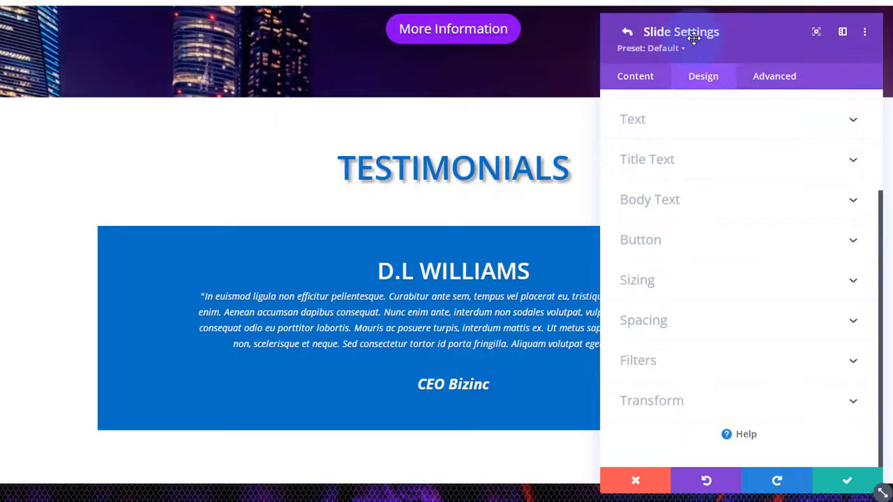
pyautogui.click(851, 483)
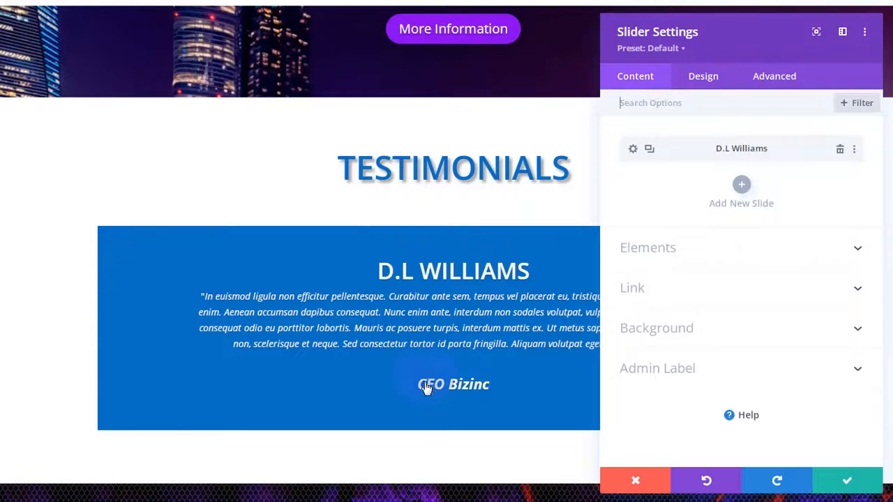
# - Set the testimonial slider's minimum height to about 276px
pyautogui.click(715, 83)
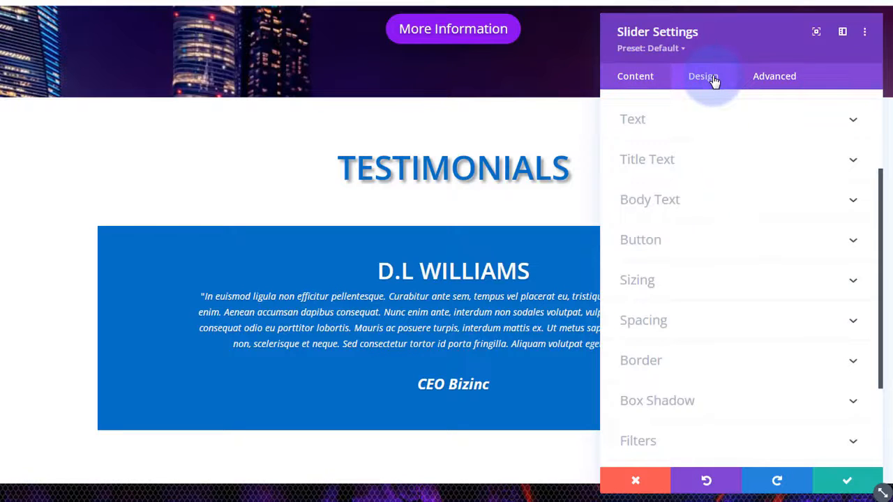
pyautogui.click(724, 285)
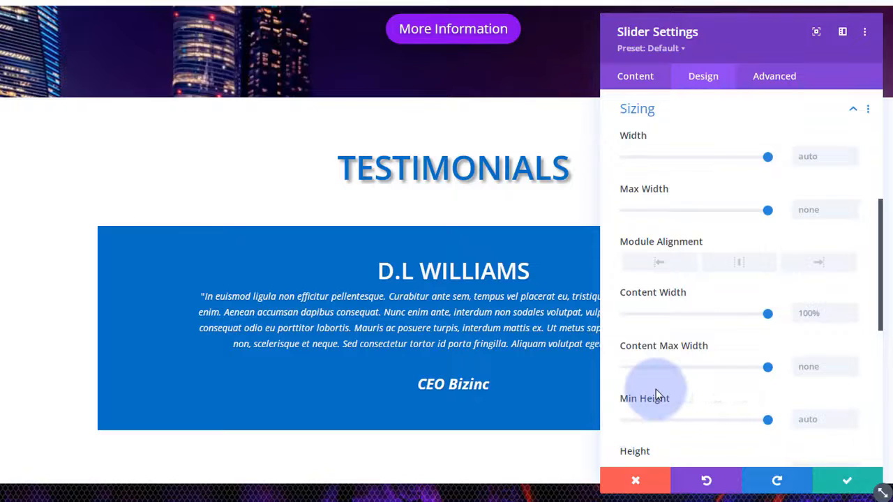
pyautogui.scroll(-2, 656, 392)
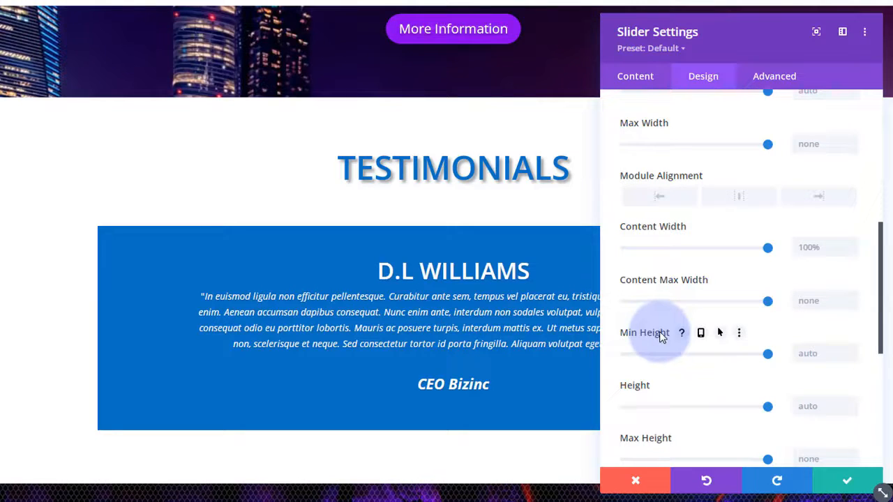
pyautogui.moveTo(770, 357); pyautogui.dragTo(656, 358)
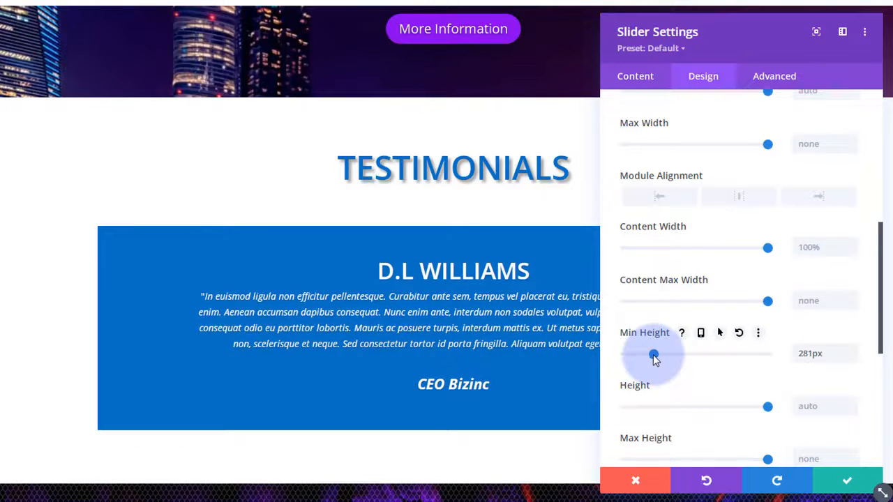
pyautogui.moveTo(654, 358); pyautogui.dragTo(654, 358)
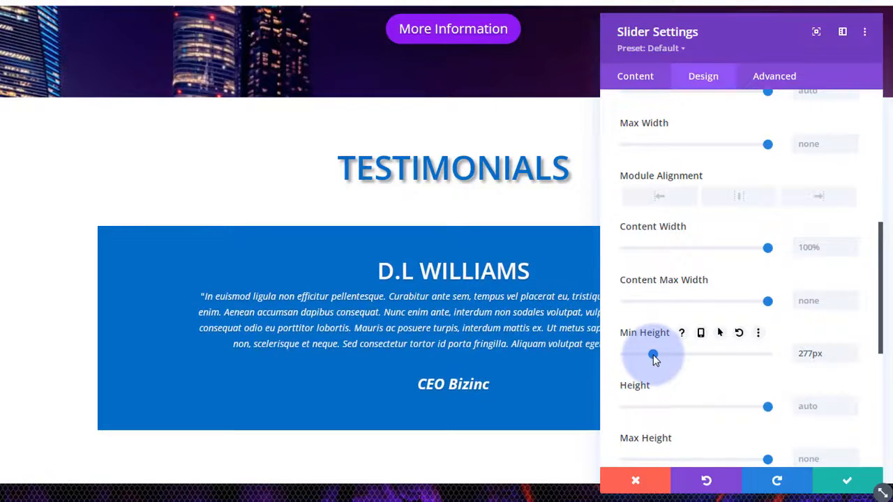
pyautogui.click(851, 358)
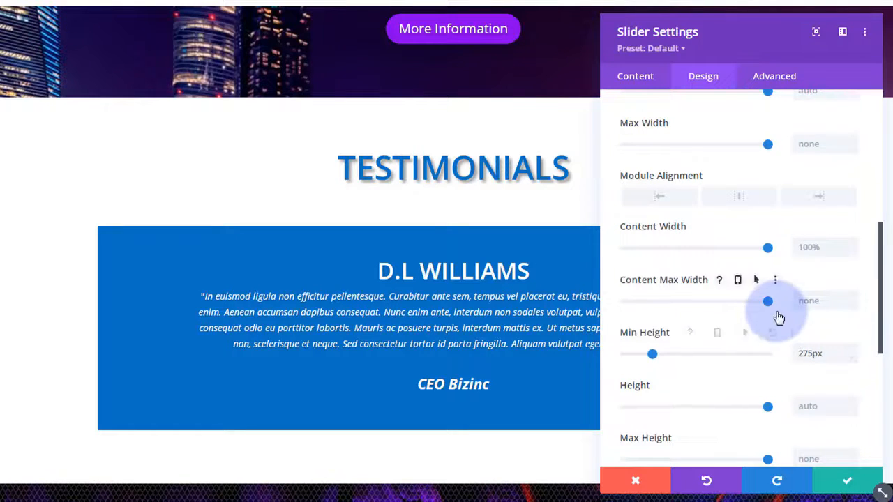
pyautogui.scroll(3, 775, 314)
pyautogui.scroll(2, 778, 318)
pyautogui.scroll(-1, 746, 346)
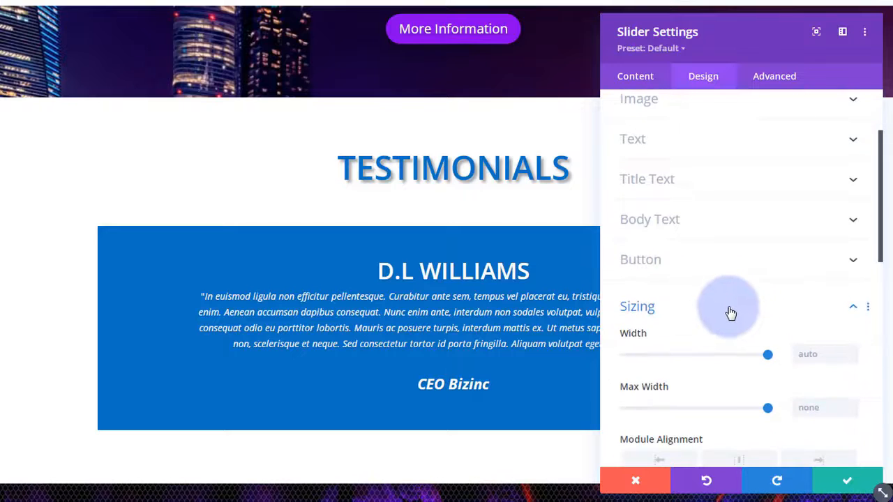
pyautogui.click(730, 313)
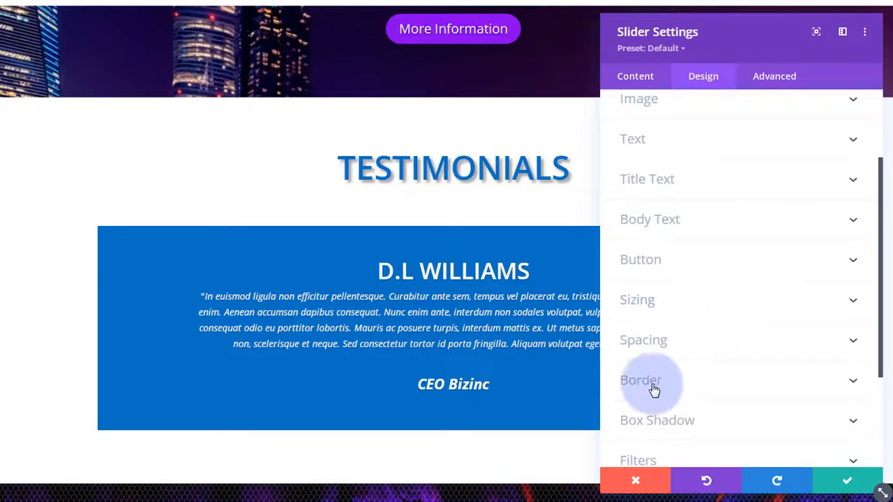
# - Give the slider 30px rounded corners
pyautogui.click(684, 384)
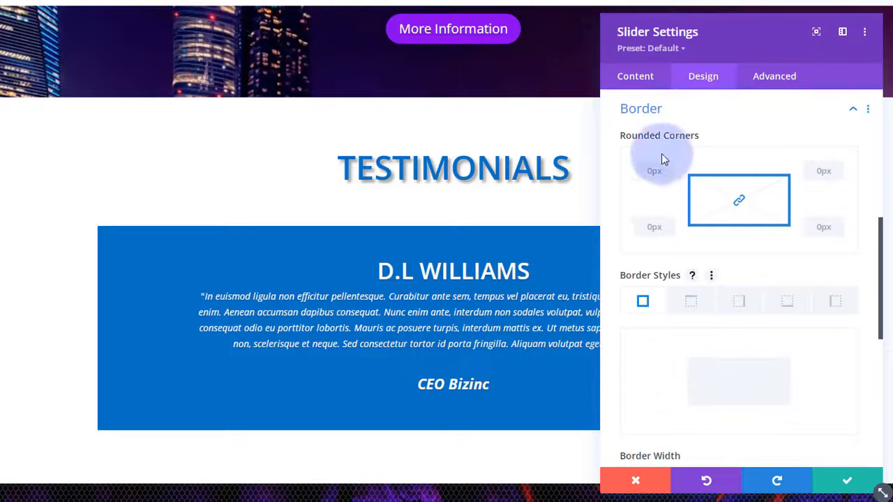
pyautogui.click(654, 171)
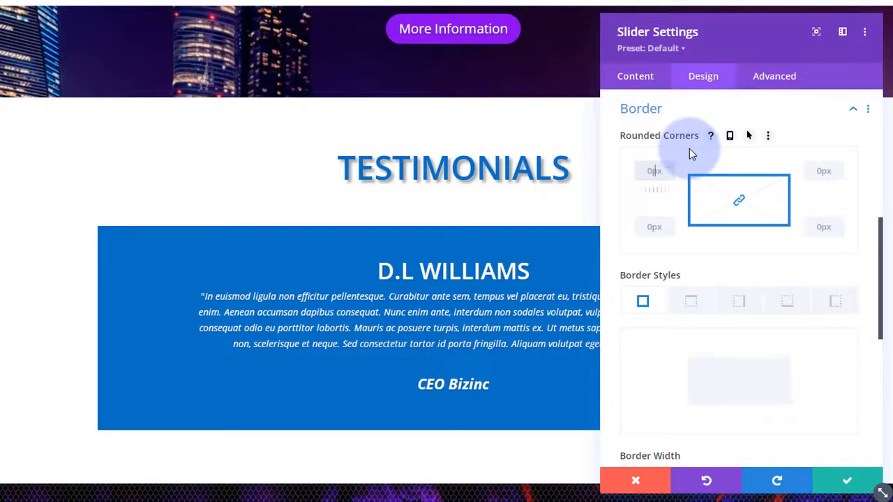
pyautogui.write('30')
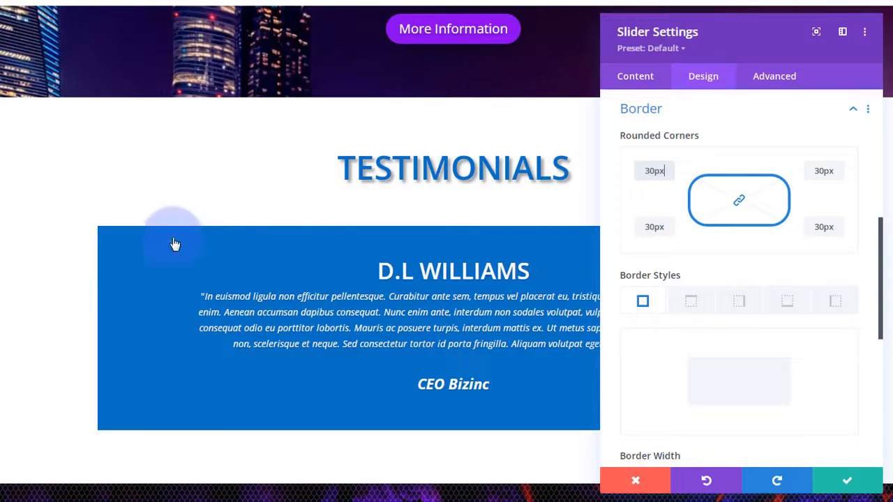
pyautogui.click(653, 175)
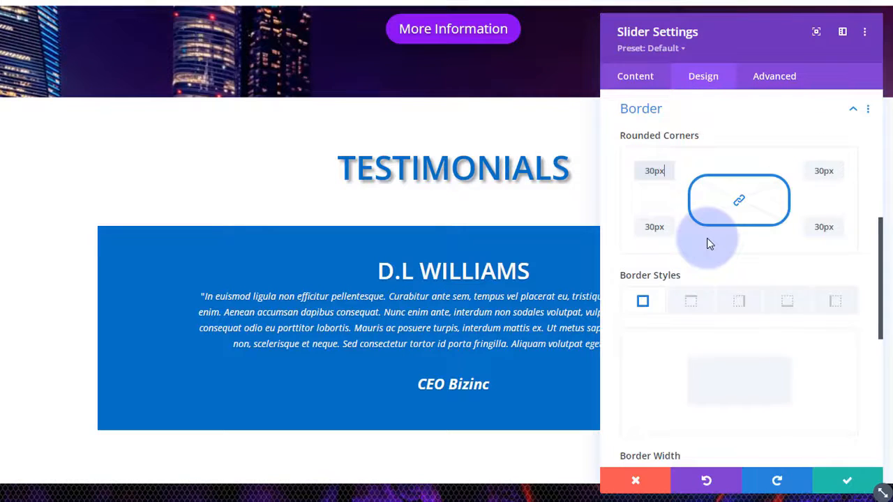
# - Apply a box shadow preset to the slider, offset 12px with 18px blur
pyautogui.scroll(-4, 708, 244)
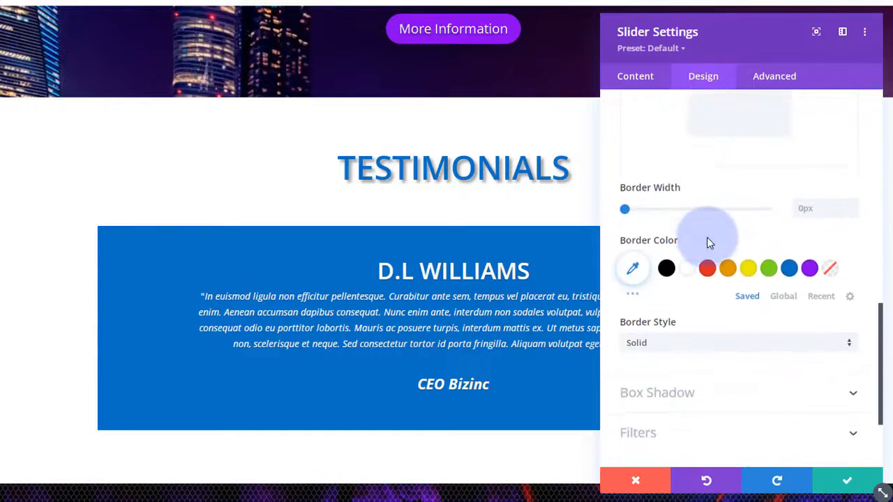
pyautogui.scroll(-2, 708, 244)
pyautogui.click(778, 277)
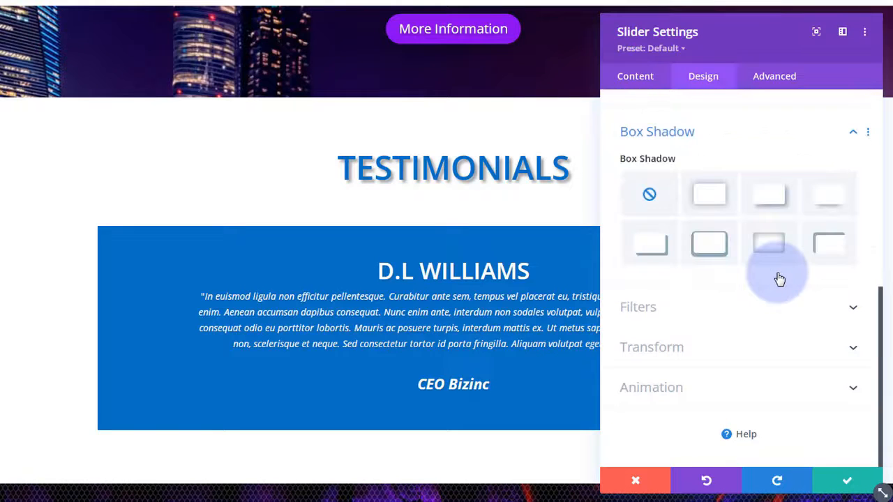
pyautogui.click(827, 202)
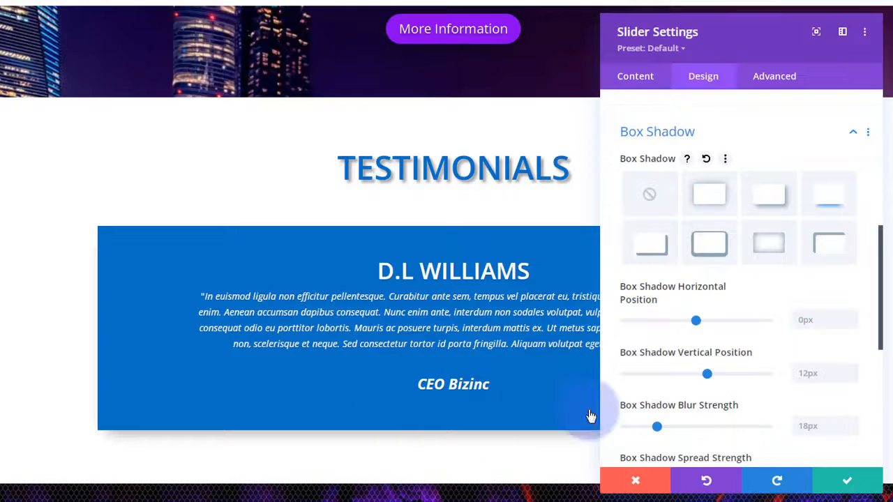
pyautogui.scroll(3, 734, 391)
pyautogui.scroll(5, 734, 393)
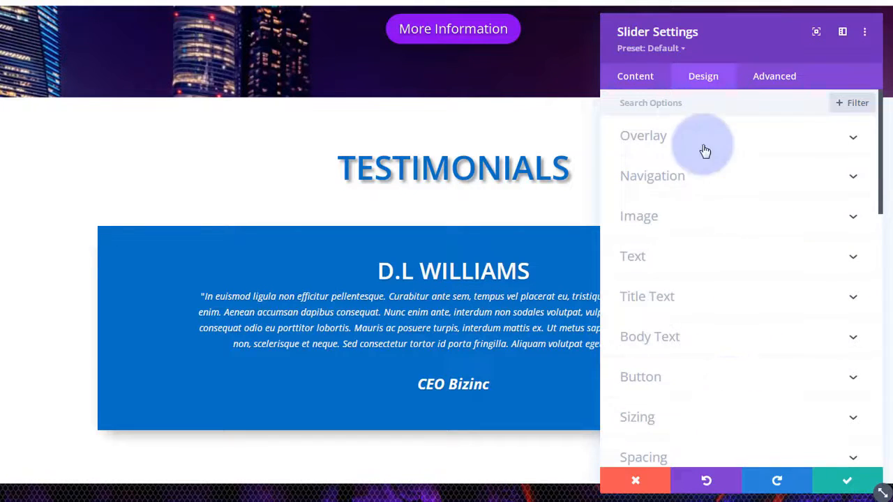
# - Duplicate the first testimonial slide and retitle the copy with a new reviewer's name
pyautogui.click(646, 83)
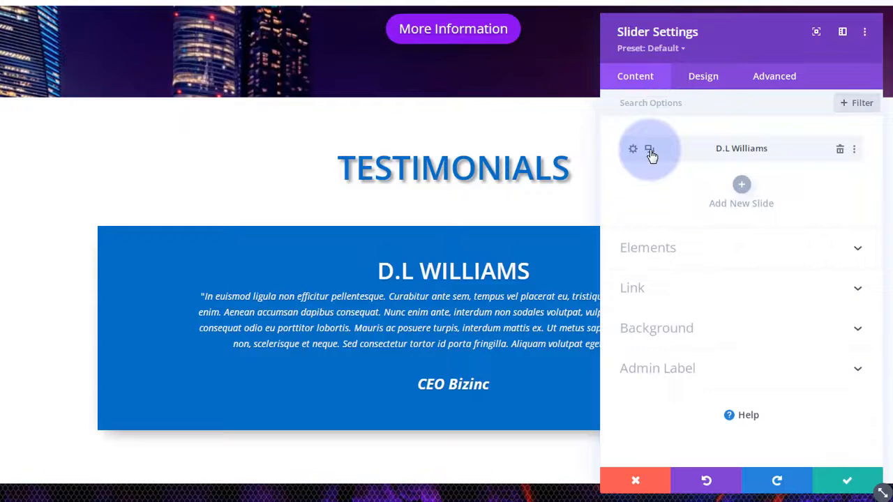
pyautogui.click(649, 151)
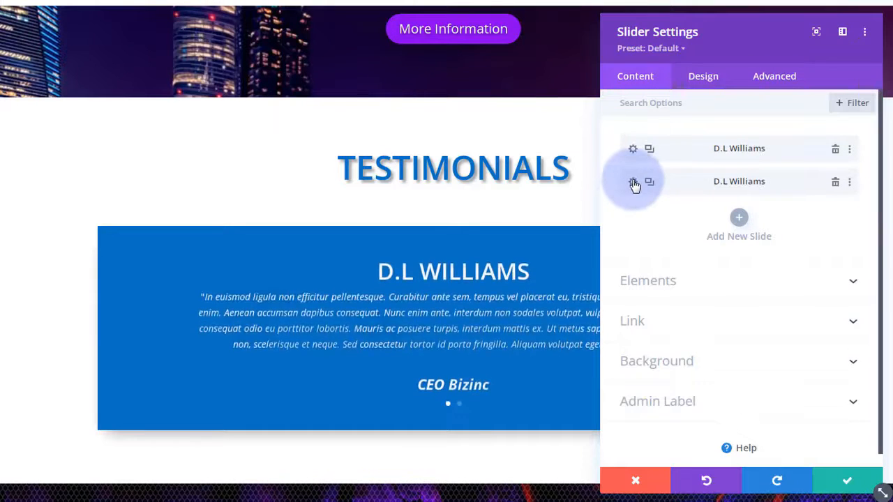
pyautogui.click(634, 183)
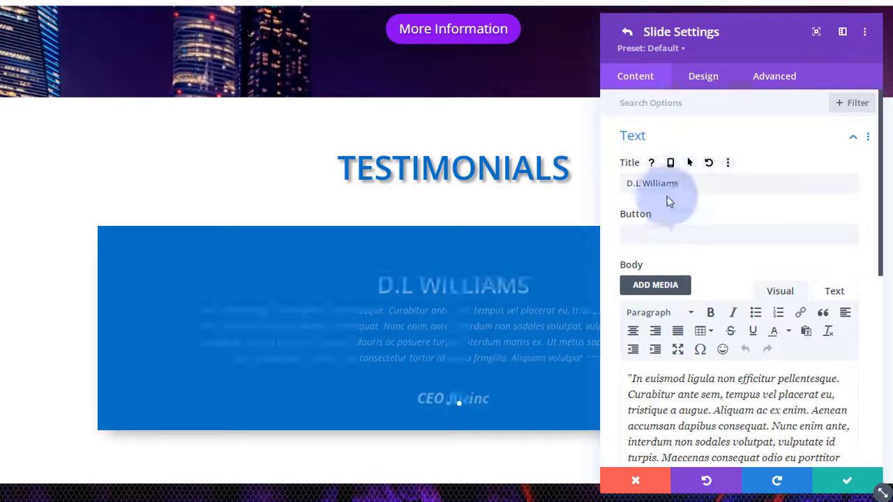
pyautogui.moveTo(684, 182); pyautogui.dragTo(608, 183)
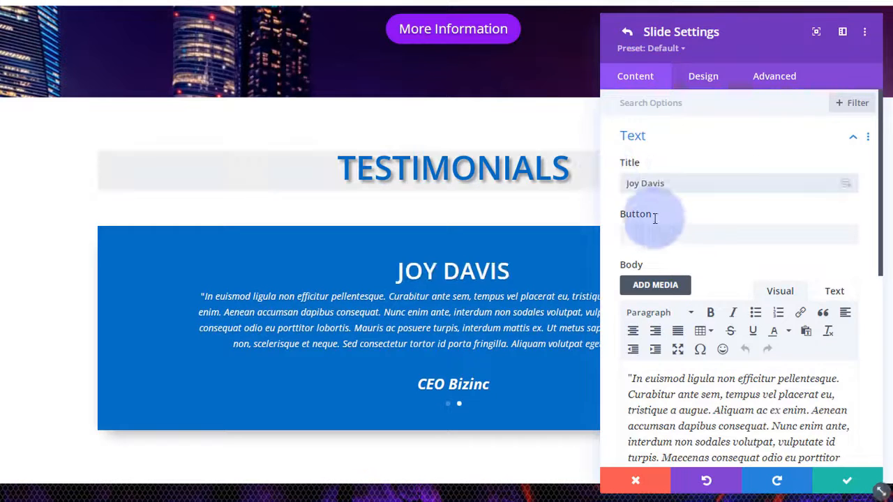
# - Cut the quote's opening sentences, change the byline to 'Sales / Walmart', and save the slide
pyautogui.scroll(-3, 687, 209)
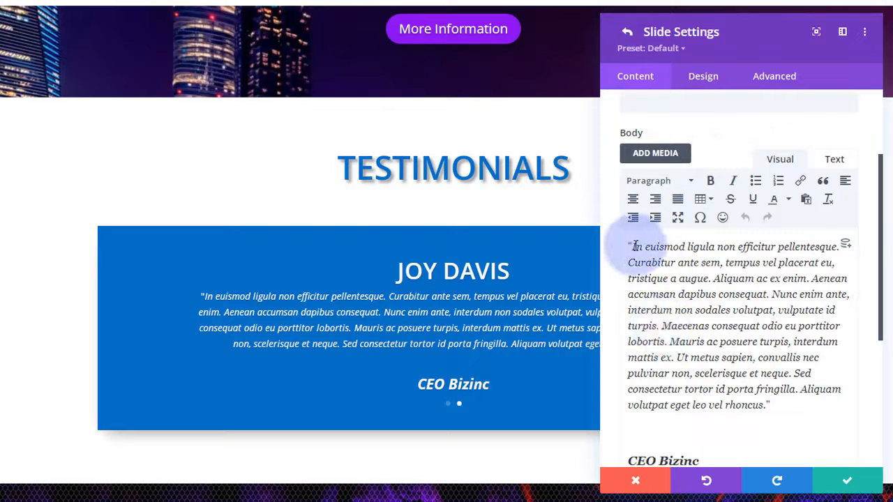
pyautogui.moveTo(633, 246); pyautogui.dragTo(773, 296)
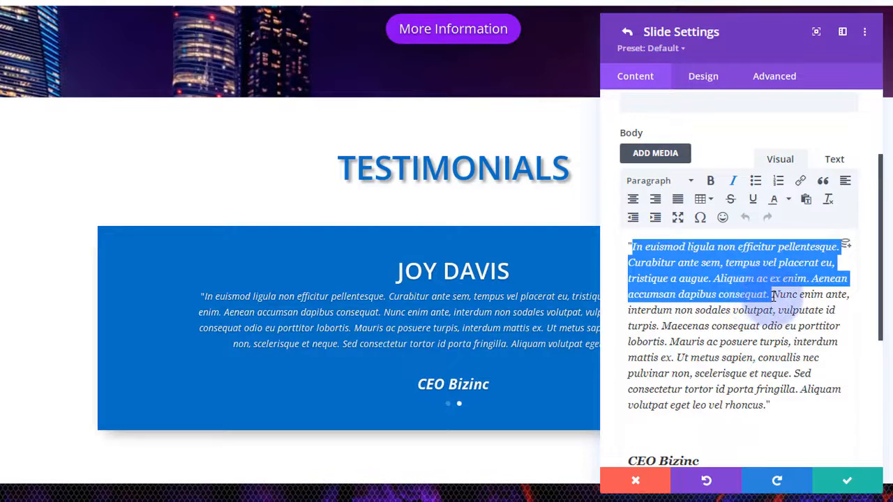
pyautogui.press('BackSpace')
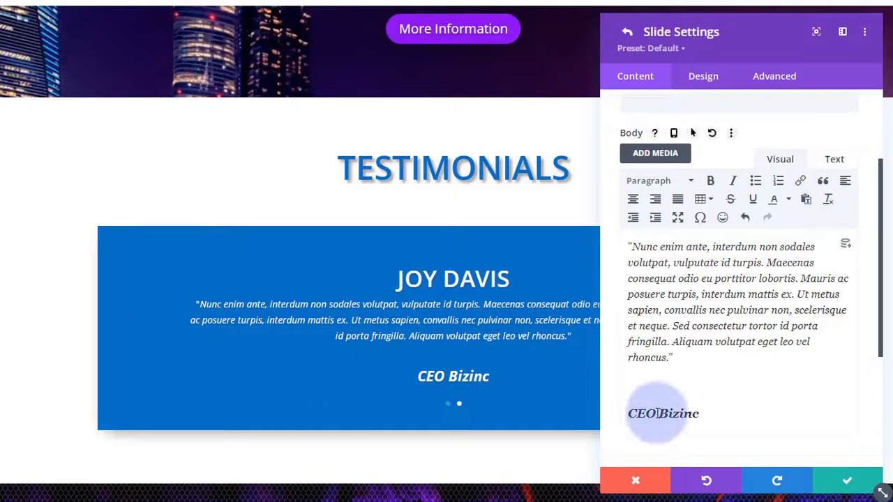
pyautogui.moveTo(629, 413); pyautogui.dragTo(702, 412)
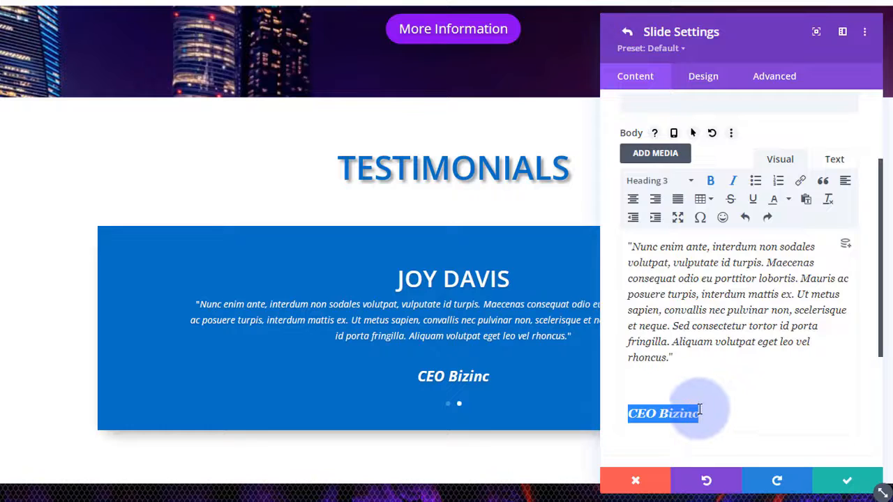
pyautogui.write('S')
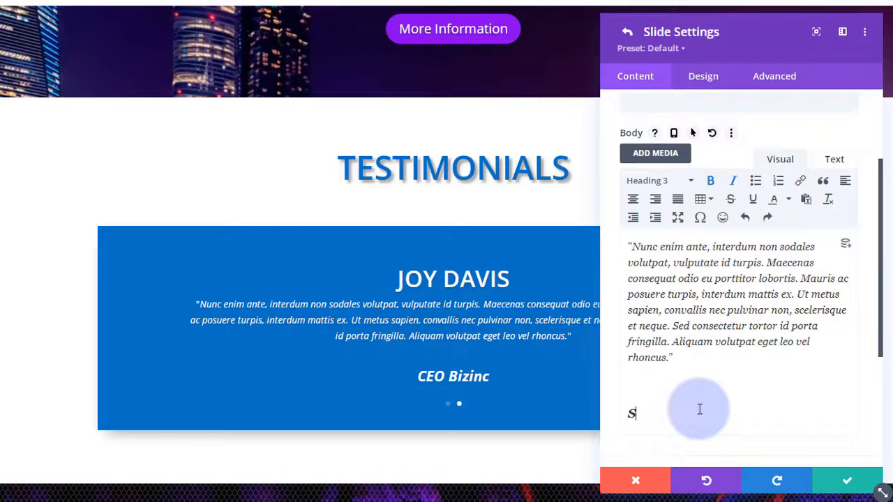
pyautogui.write('ales / Walmart')
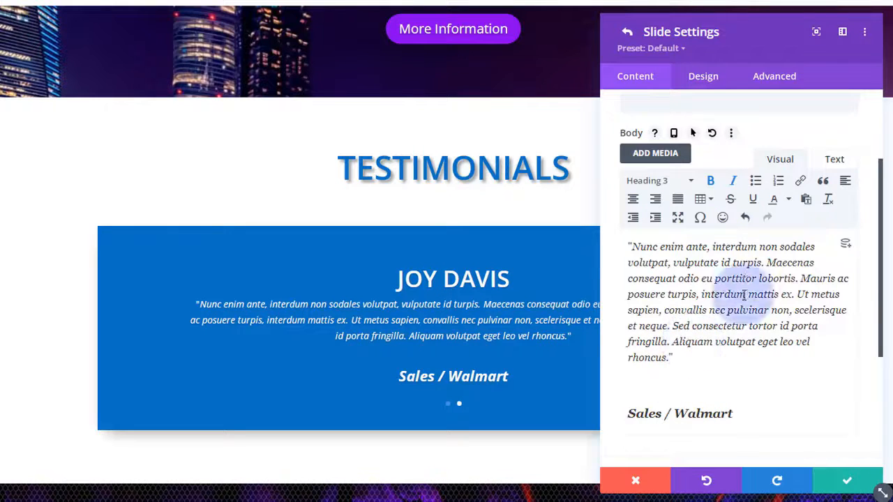
pyautogui.click(845, 483)
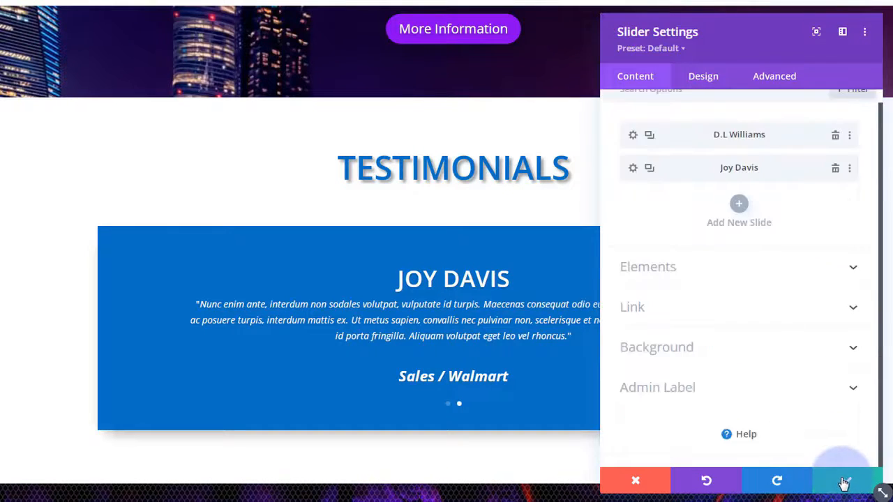
# - Duplicate the second slide and retitle the third slide with another reviewer's name
pyautogui.click(649, 169)
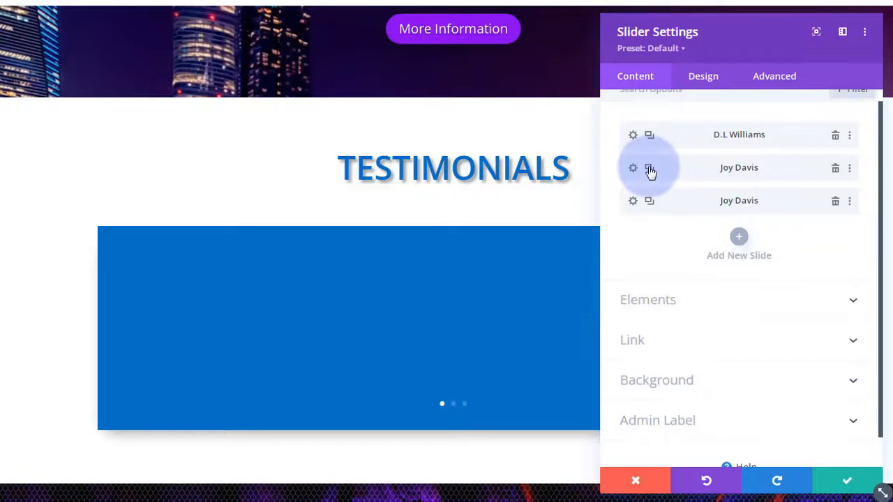
pyautogui.click(632, 201)
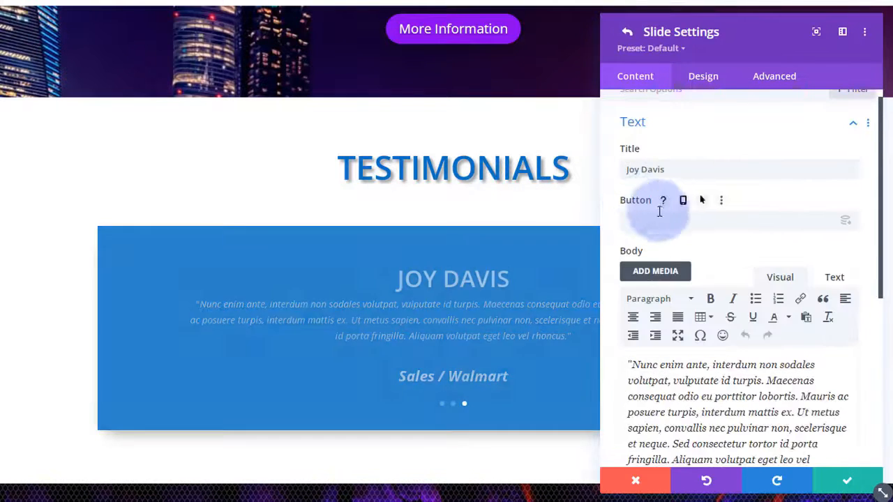
pyautogui.click(663, 169)
pyautogui.moveTo(665, 170); pyautogui.dragTo(602, 170)
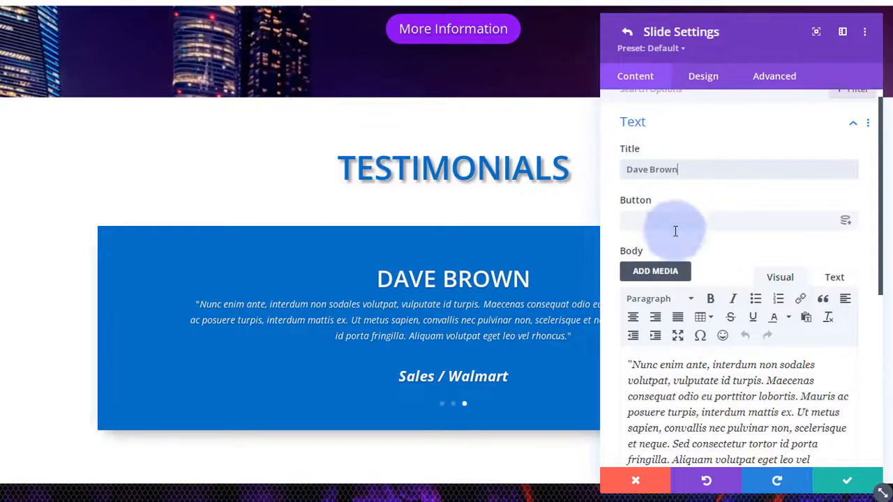
# - Cut the quote's opening sentences, change the role line to 'Self Employed', and save the slide
pyautogui.scroll(-2, 675, 253)
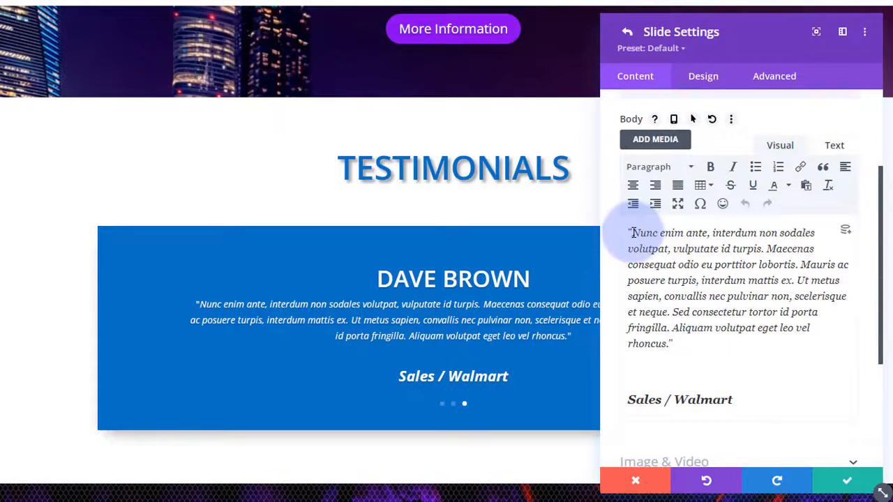
pyautogui.moveTo(633, 233); pyautogui.dragTo(795, 280)
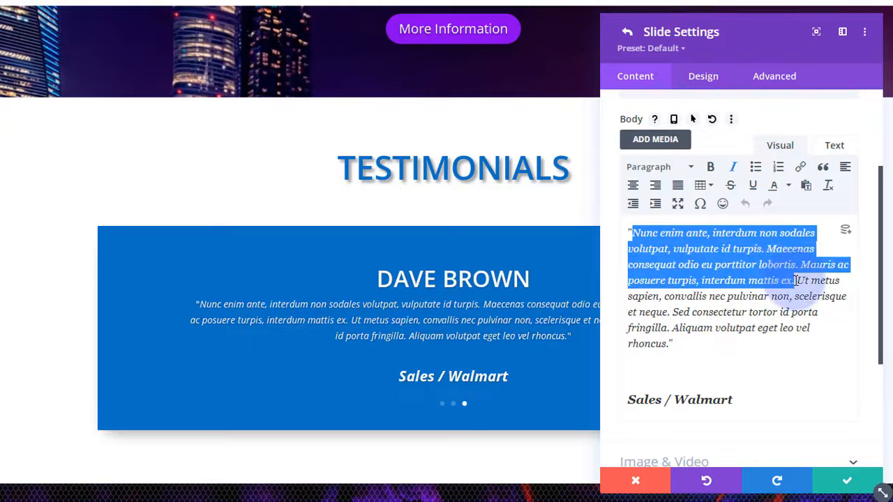
pyautogui.press('BackSpace')
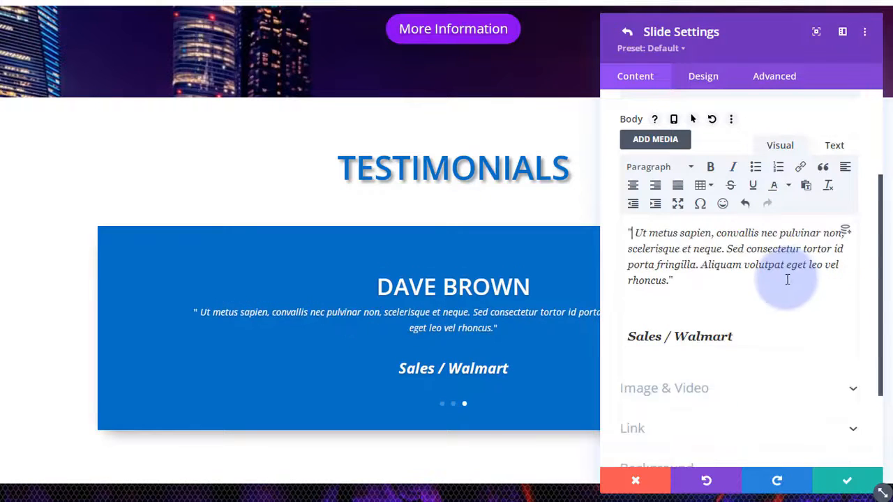
pyautogui.click(733, 335)
pyautogui.moveTo(732, 337); pyautogui.dragTo(619, 333)
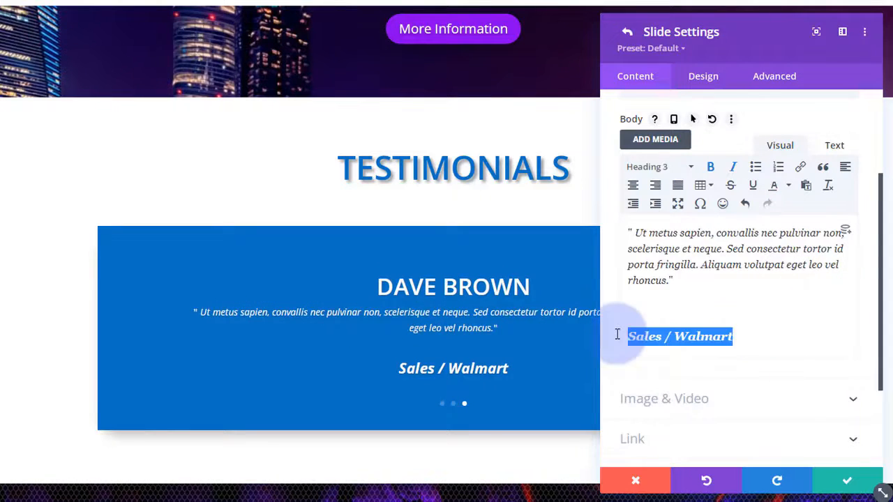
pyautogui.write('Self Employed')
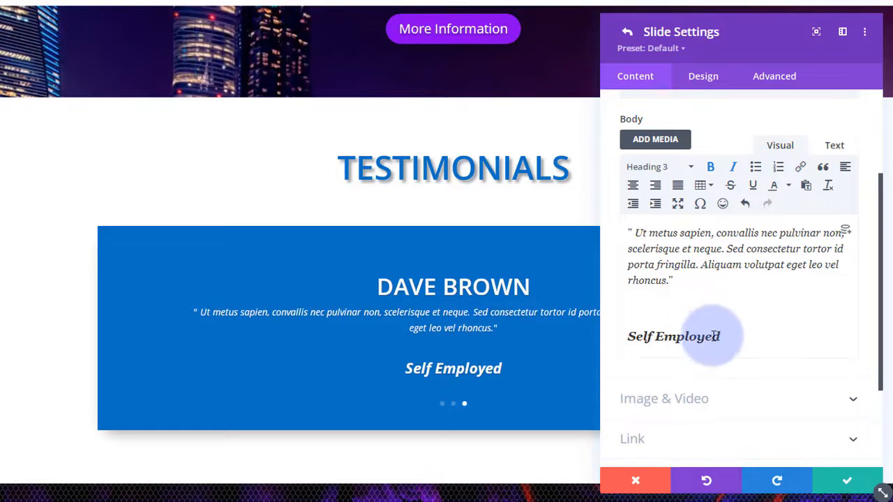
pyautogui.scroll(-3, 708, 300)
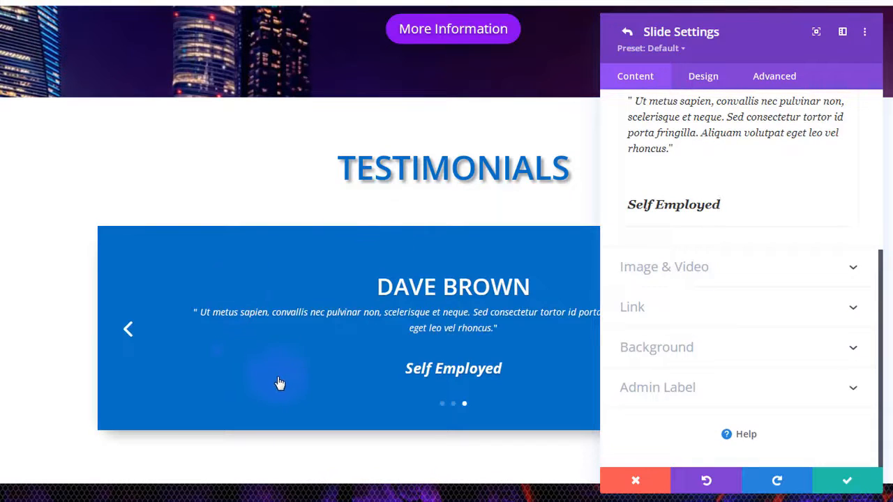
pyautogui.click(770, 196)
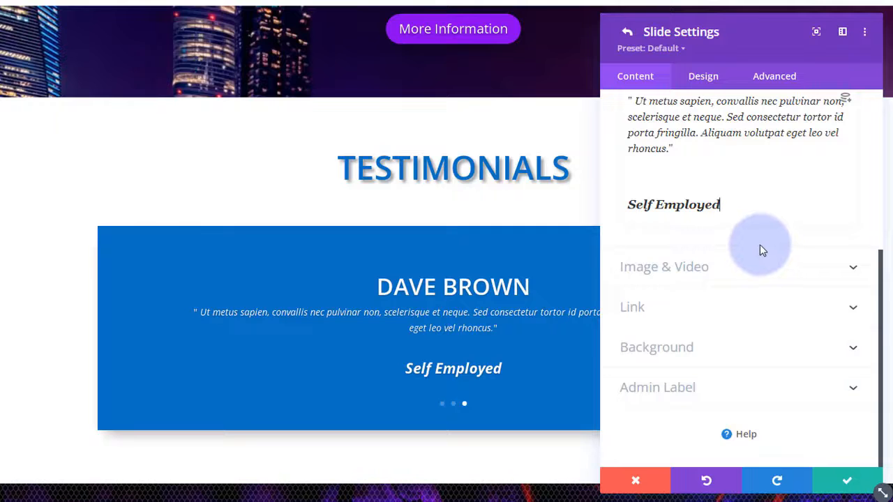
pyautogui.click(831, 485)
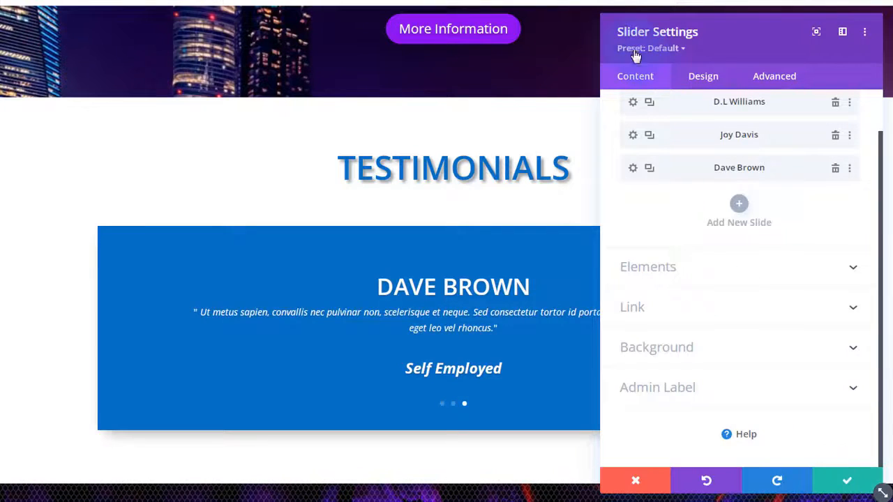
pyautogui.click(705, 77)
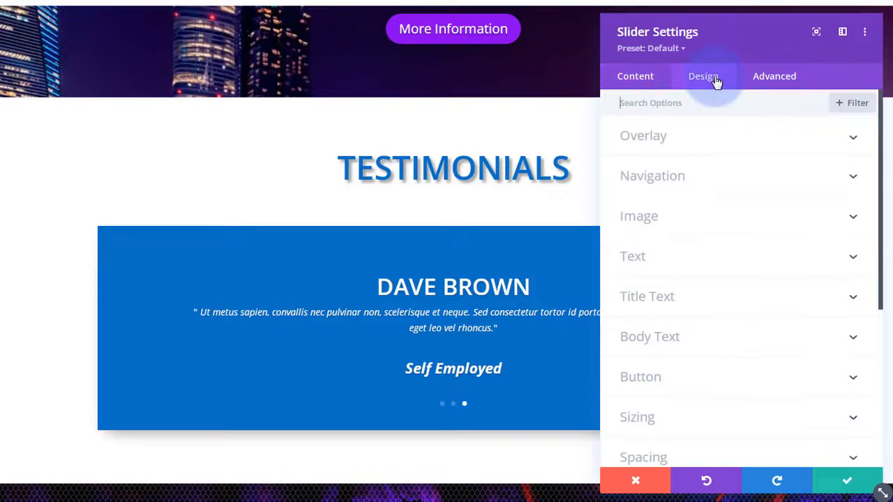
pyautogui.scroll(-5, 749, 137)
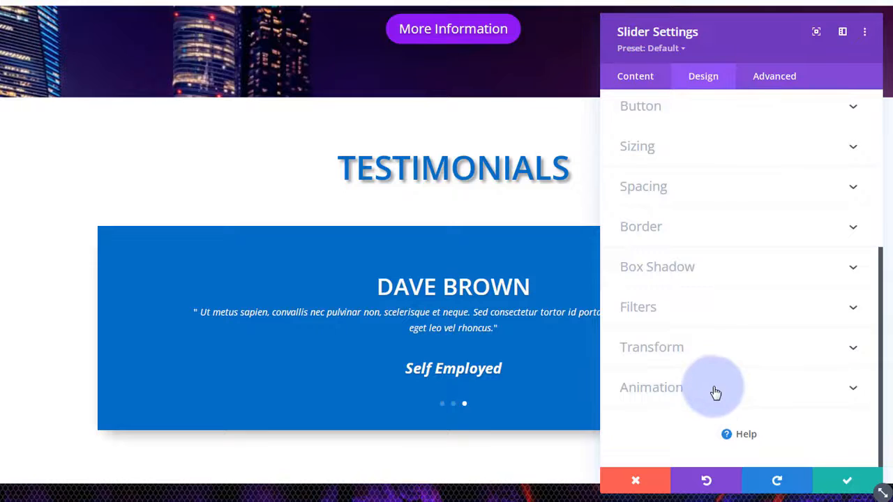
pyautogui.click(637, 81)
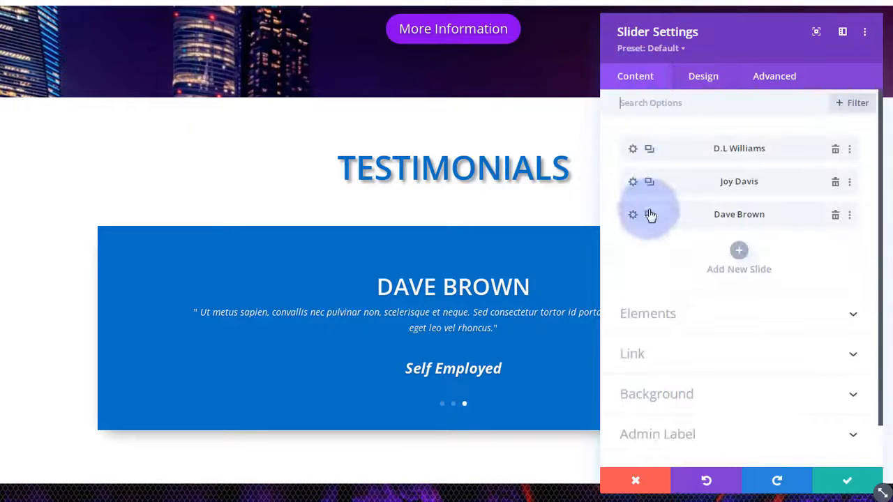
pyautogui.click(630, 148)
pyautogui.click(702, 78)
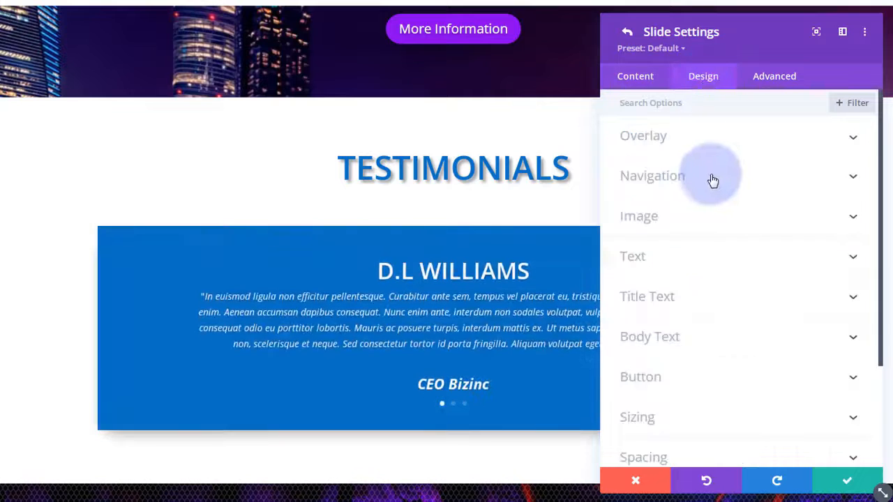
pyautogui.scroll(-2, 712, 180)
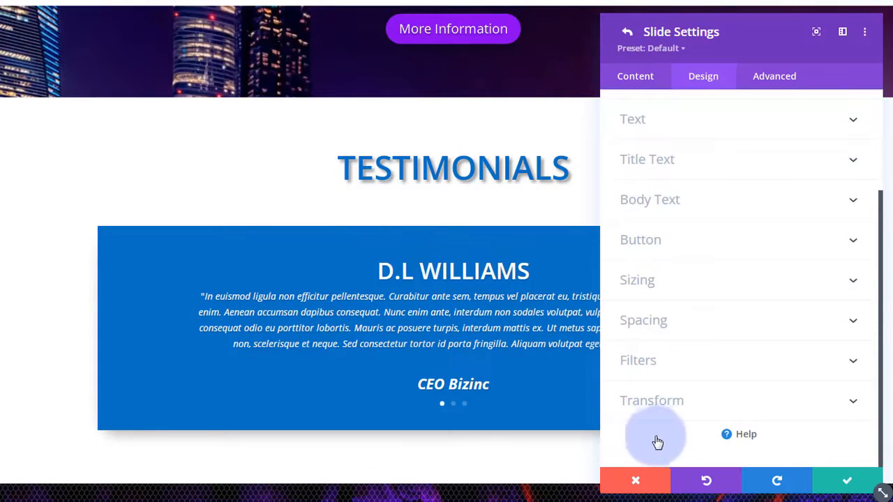
pyautogui.click(847, 482)
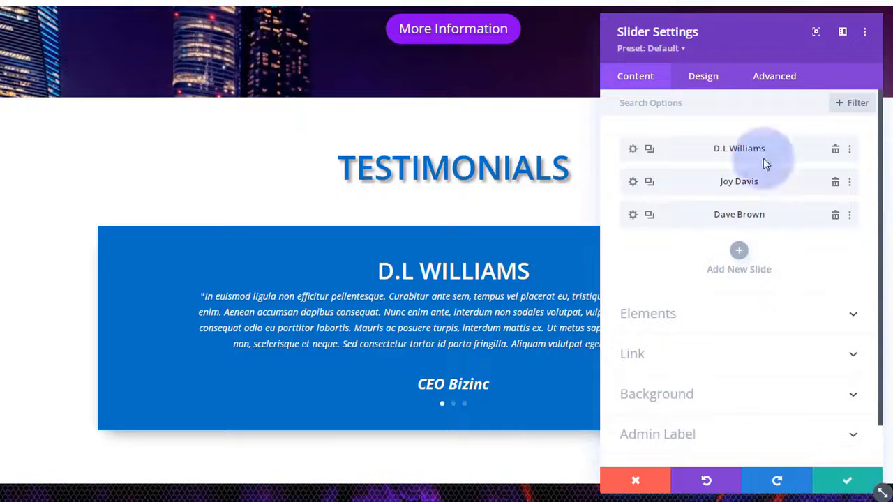
pyautogui.click(710, 80)
pyautogui.scroll(-3, 716, 243)
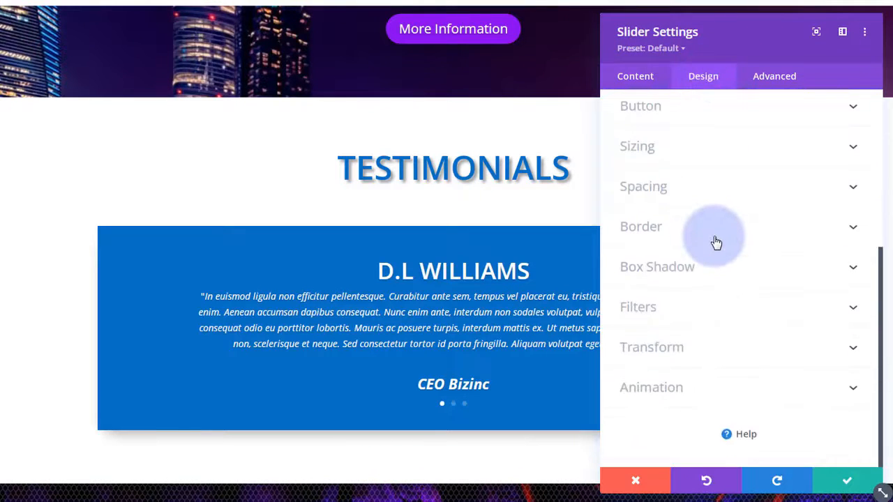
# - Turn on automatic slider animation at 5000 ms speed and save the slider settings
pyautogui.click(733, 392)
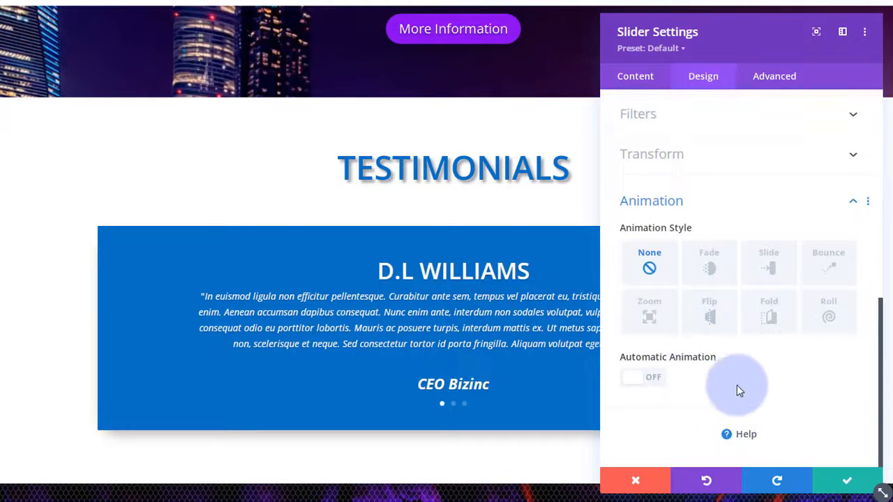
pyautogui.click(656, 380)
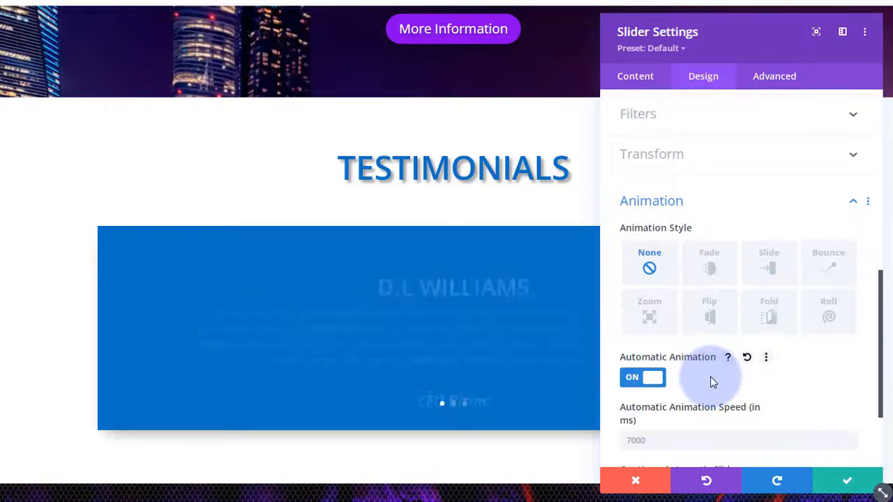
pyautogui.scroll(-2, 710, 376)
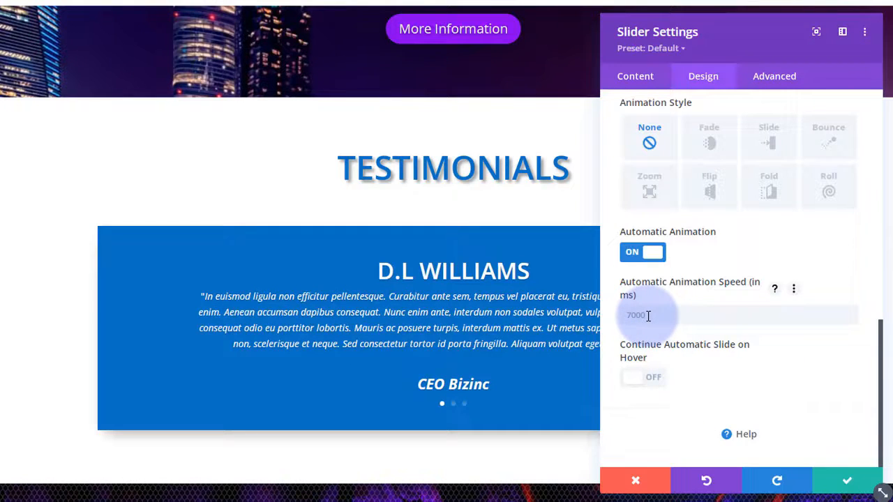
pyautogui.click(626, 316)
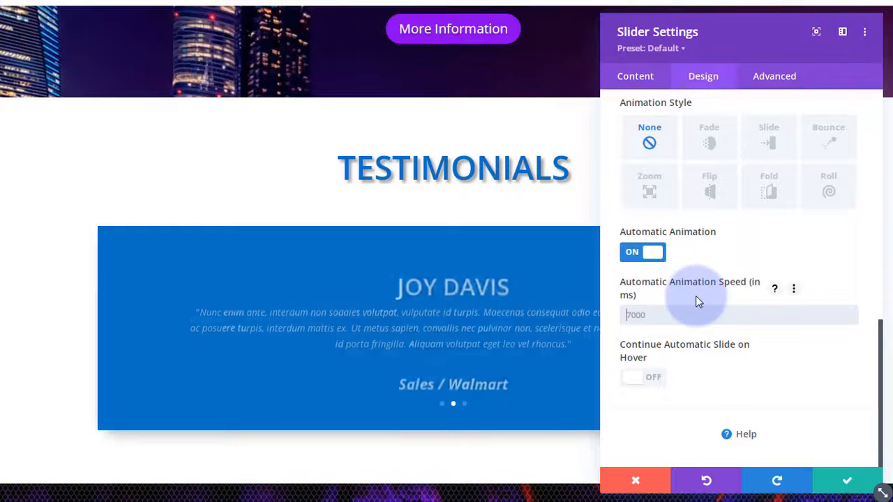
pyautogui.write('5000')
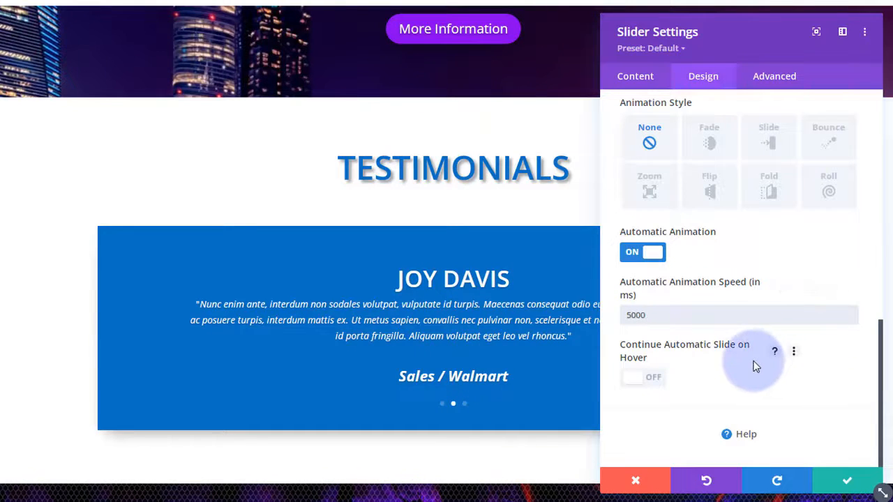
pyautogui.scroll(6, 754, 367)
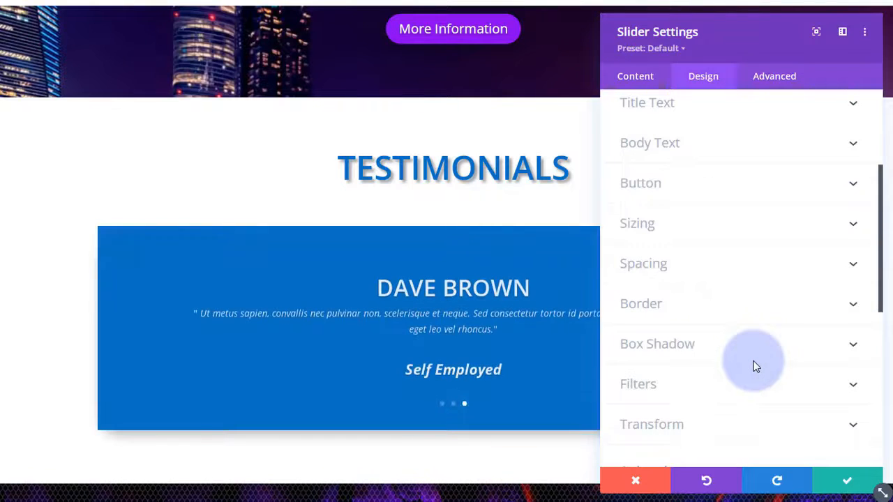
pyautogui.scroll(3, 724, 189)
pyautogui.click(724, 187)
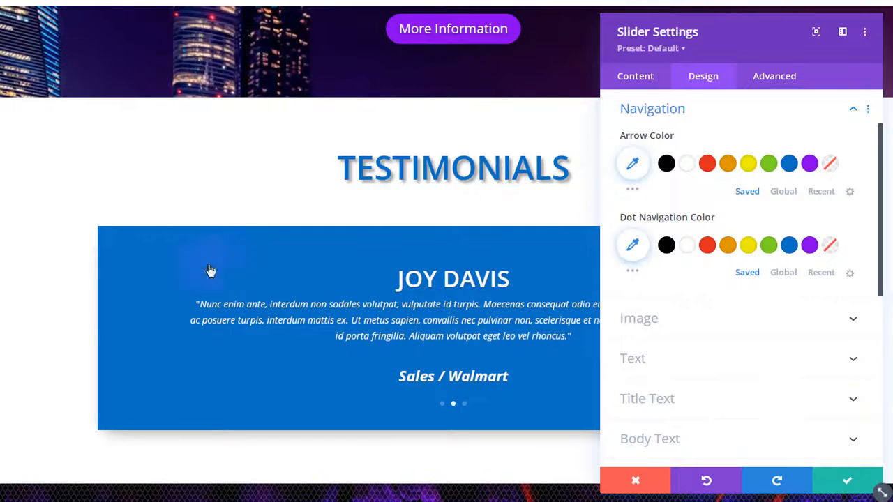
pyautogui.click(849, 483)
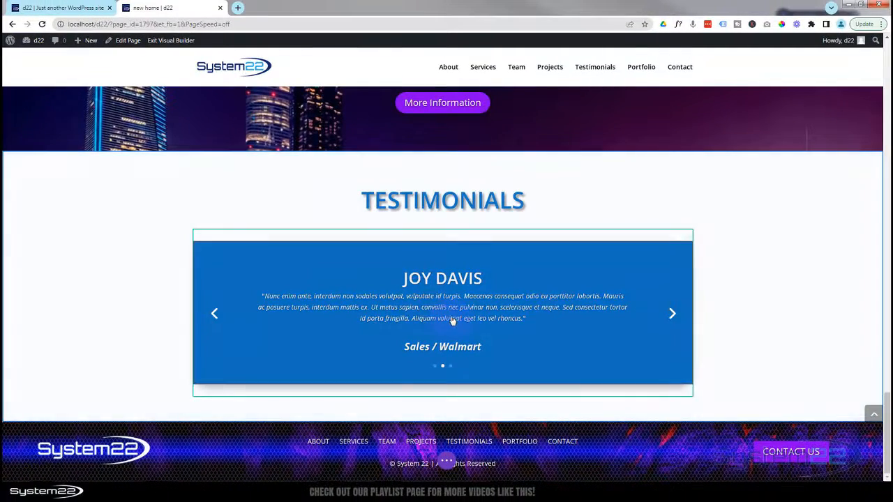
# - Exit the Visual Builder to view the live home page
pyautogui.click(444, 459)
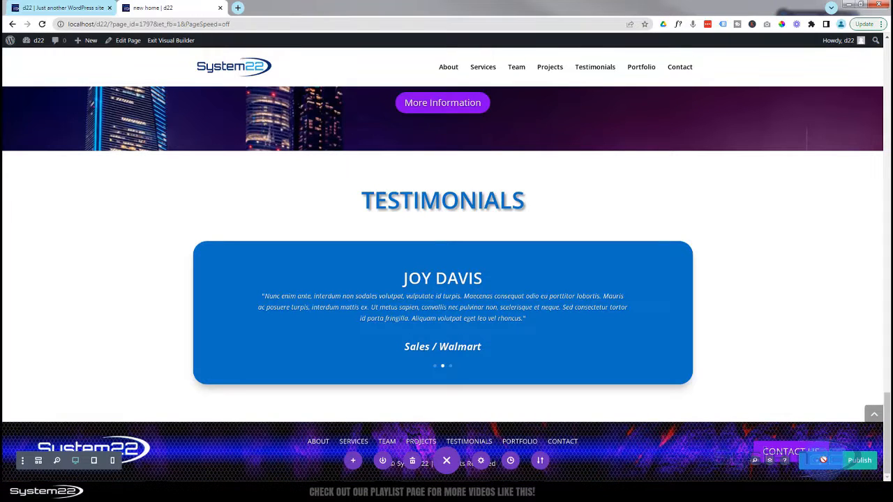
pyautogui.click(173, 42)
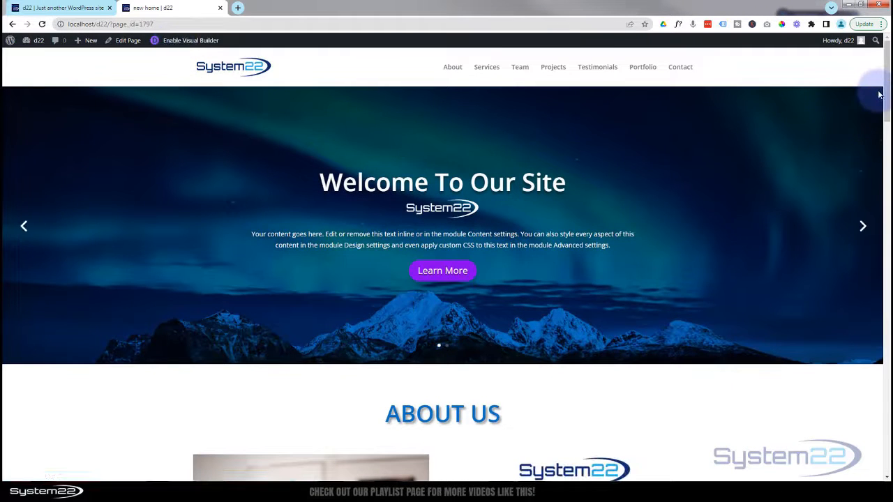
pyautogui.moveTo(884, 94); pyautogui.dragTo(886, 402)
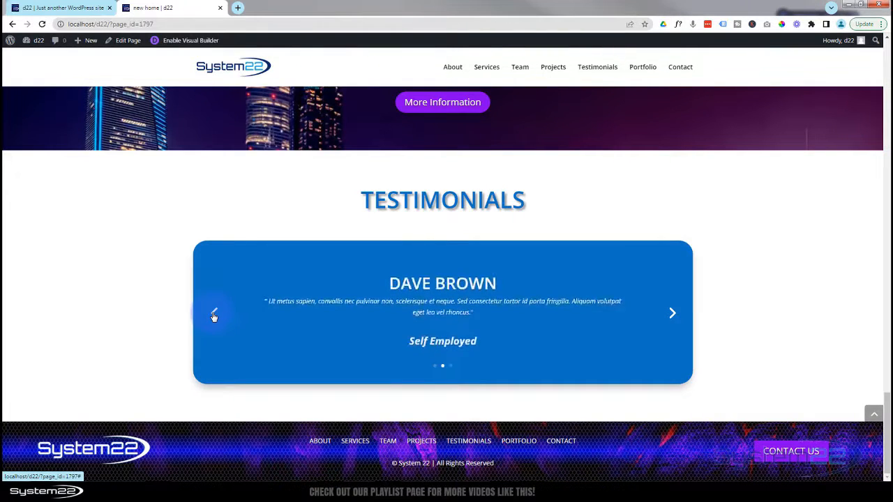
pyautogui.click(215, 314)
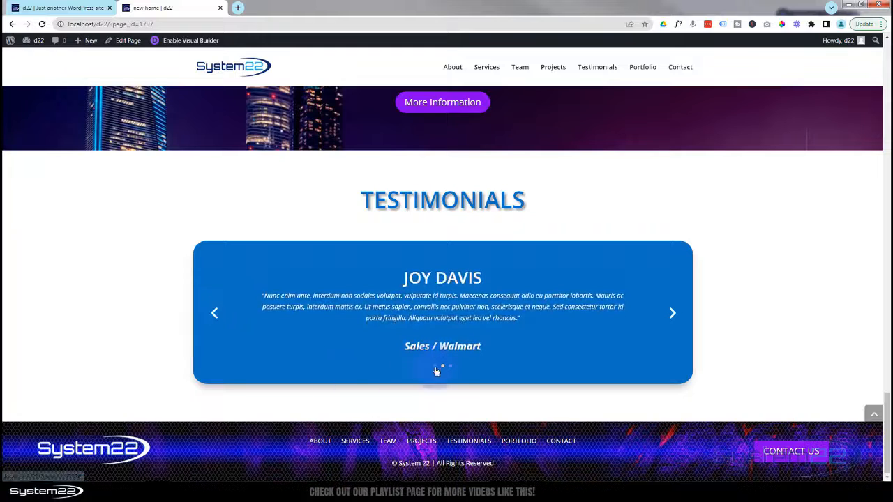
pyautogui.click(434, 367)
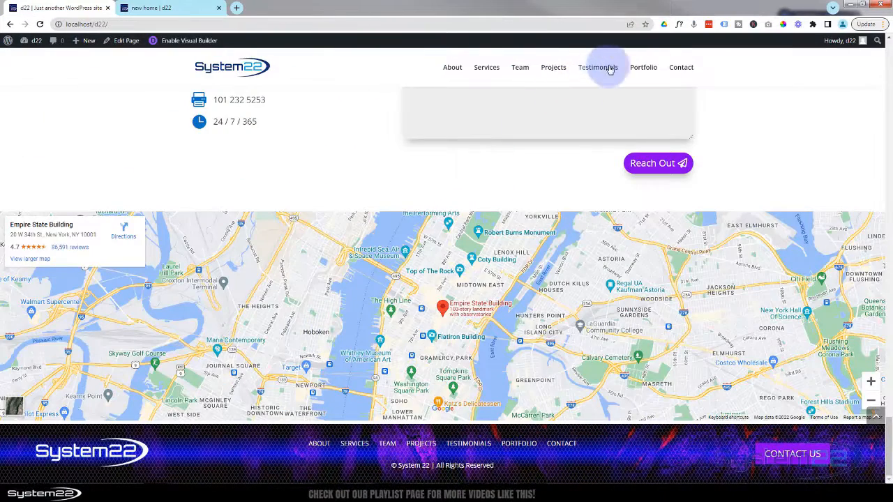
pyautogui.click(642, 68)
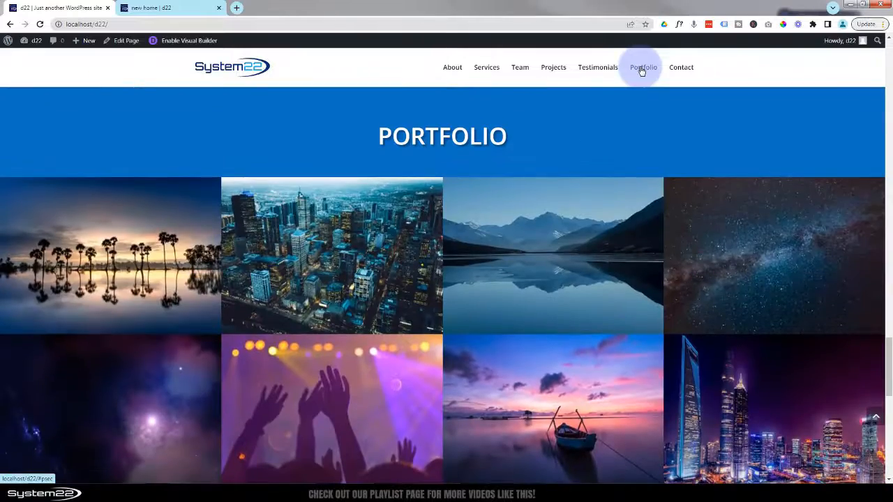
pyautogui.click(187, 11)
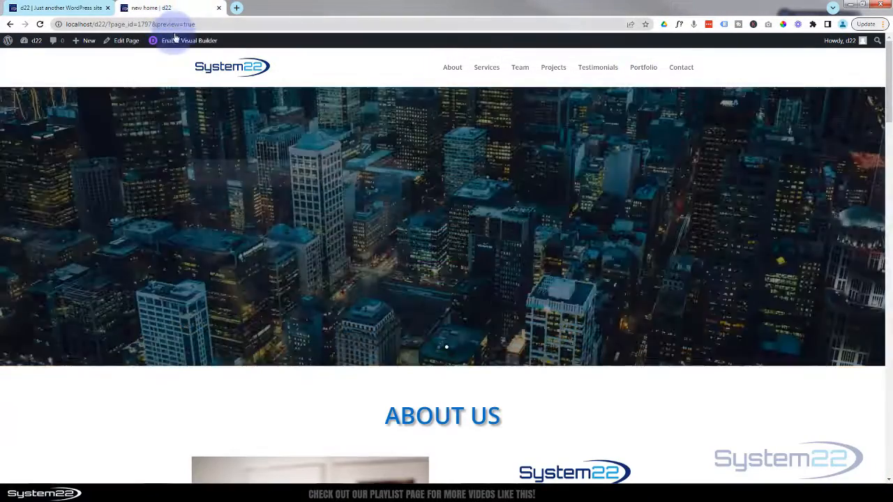
# - Reopen the home page in the Visual Builder and begin a new section below Testimonials
pyautogui.click(179, 42)
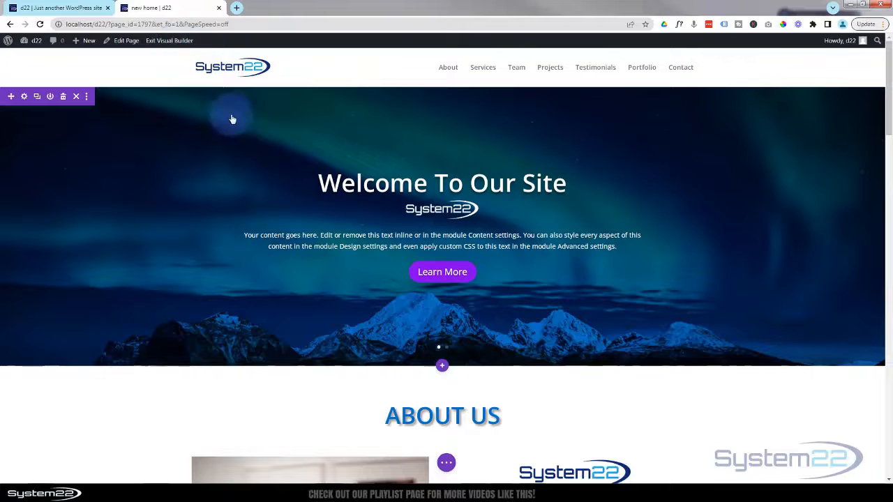
pyautogui.scroll(-3, 243, 163)
pyautogui.scroll(-12, 245, 163)
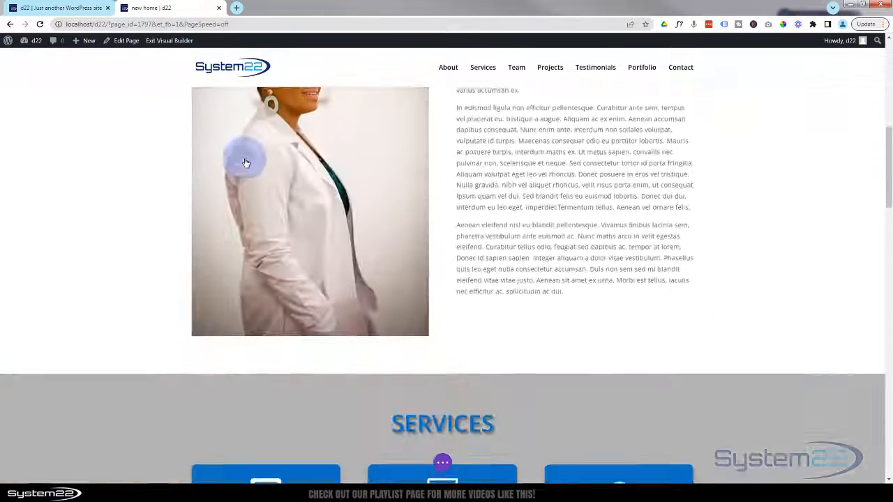
pyautogui.scroll(-10, 377, 225)
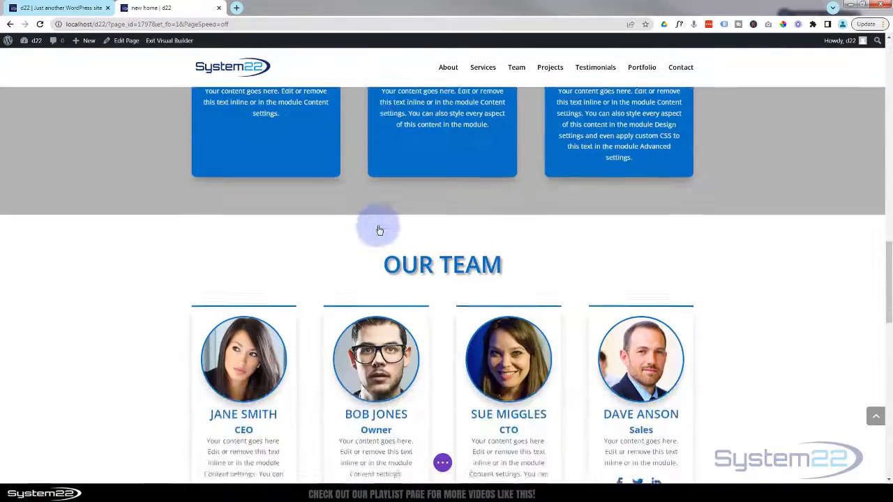
pyautogui.scroll(-5, 380, 229)
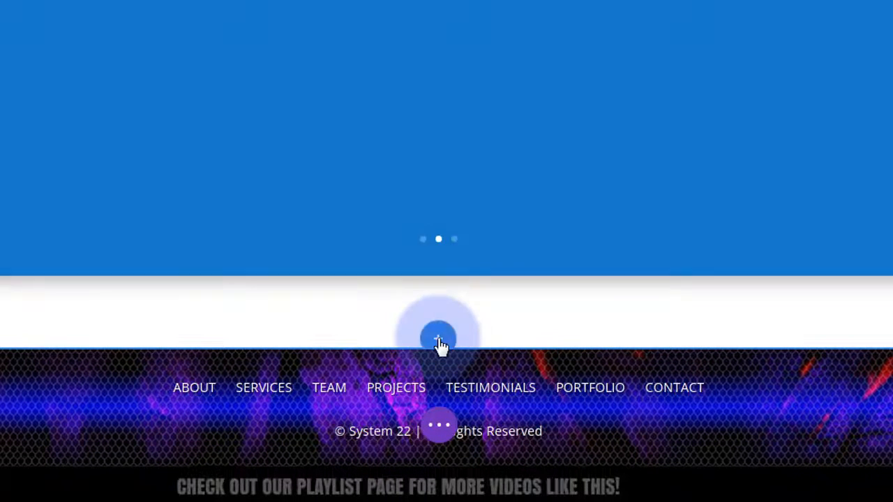
pyautogui.click(439, 341)
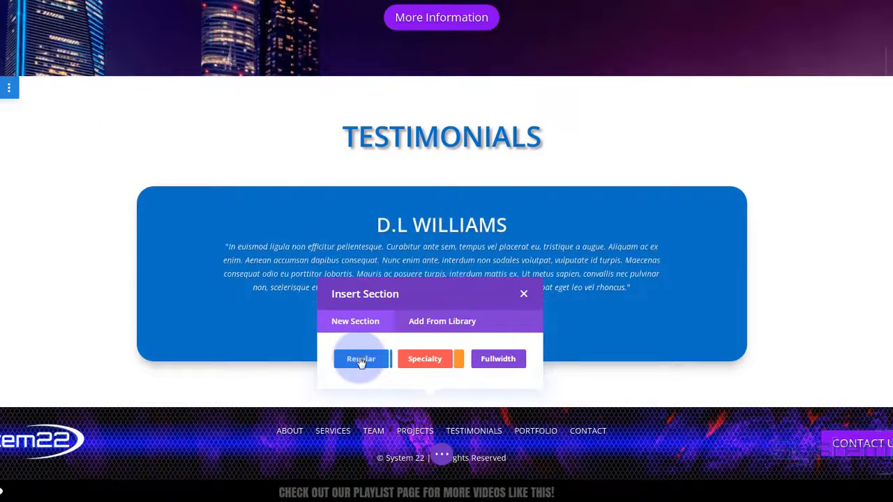
# - Add a regular one-column section holding the saved One Page Title library module
pyautogui.click(361, 360)
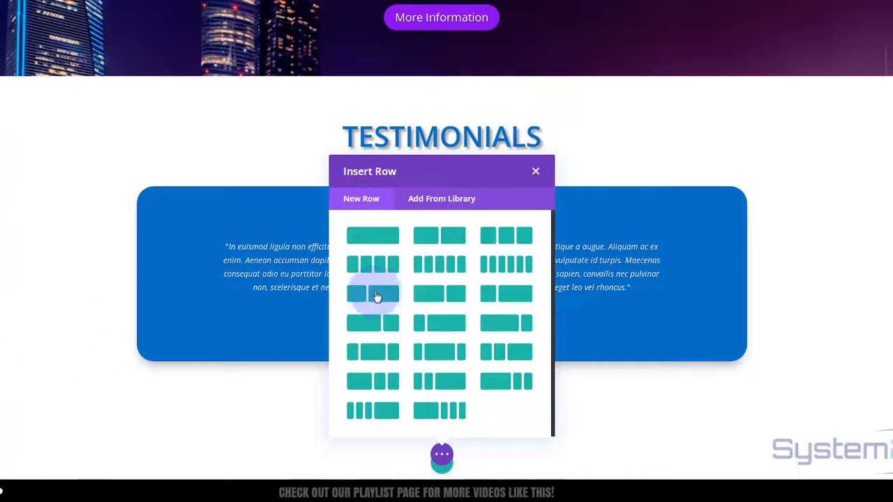
pyautogui.click(376, 240)
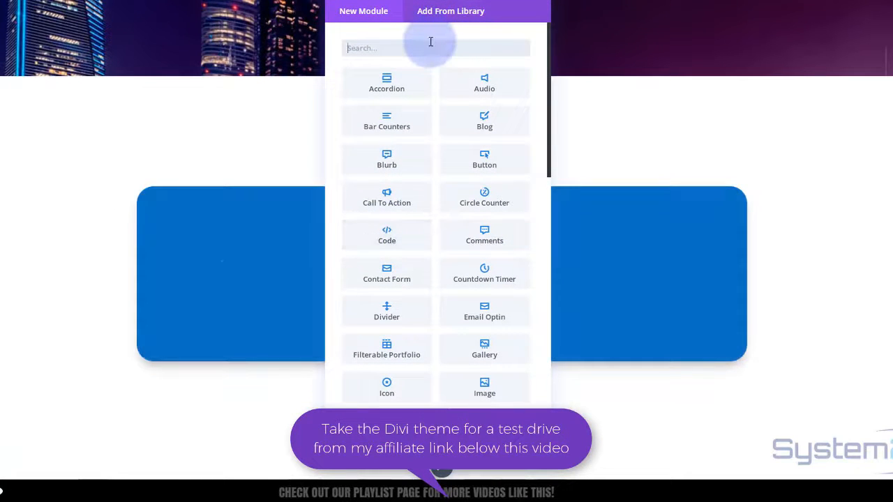
pyautogui.click(454, 12)
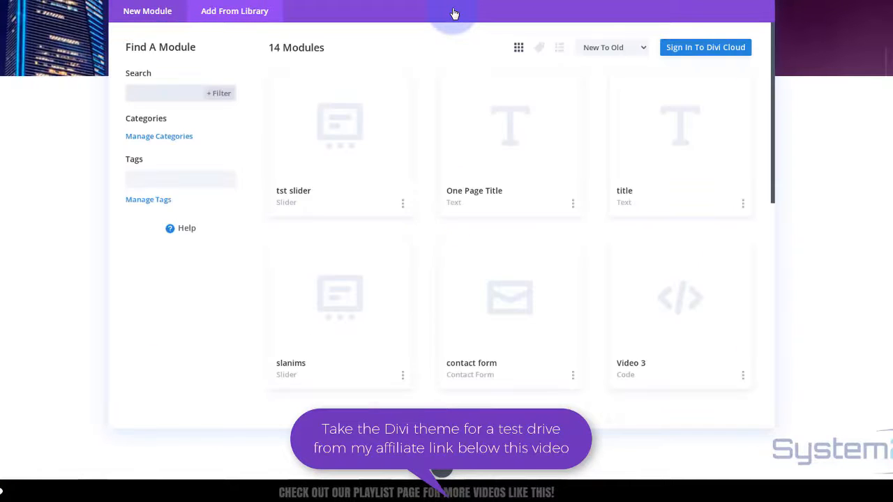
pyautogui.click(490, 198)
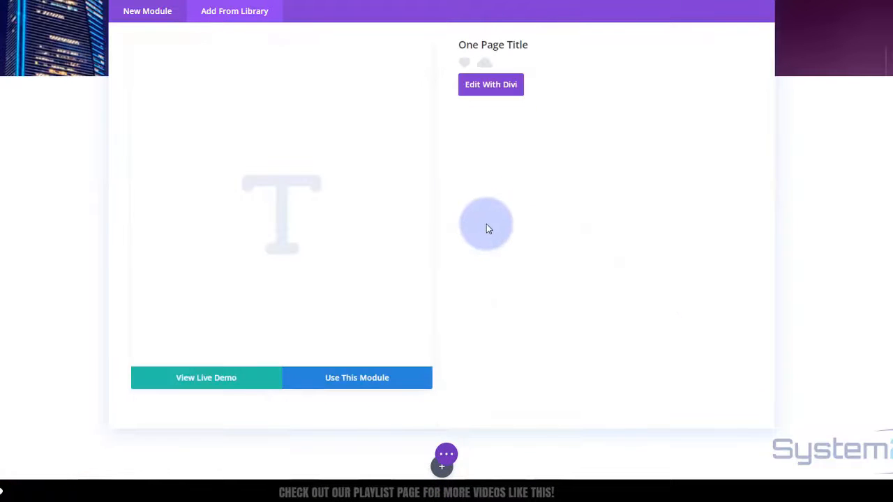
pyautogui.click(352, 378)
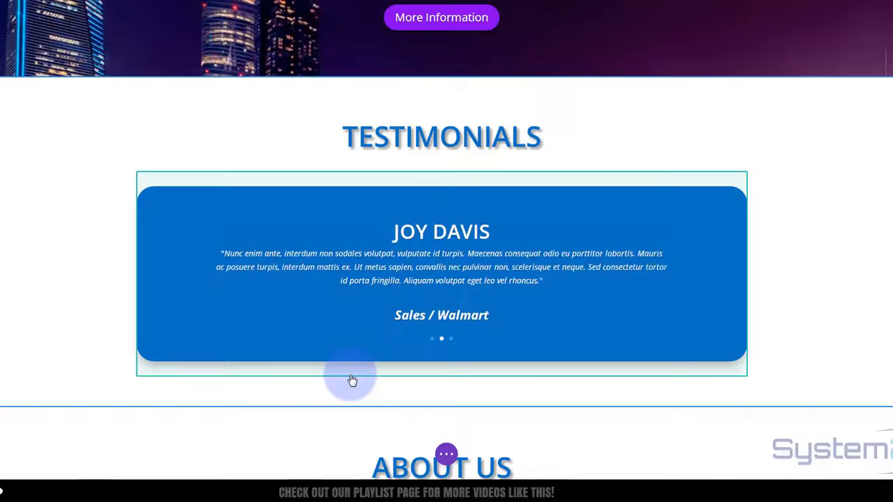
# - Replace the new title module's ABOUT US text with PORTFOLIO
pyautogui.scroll(-2, 353, 380)
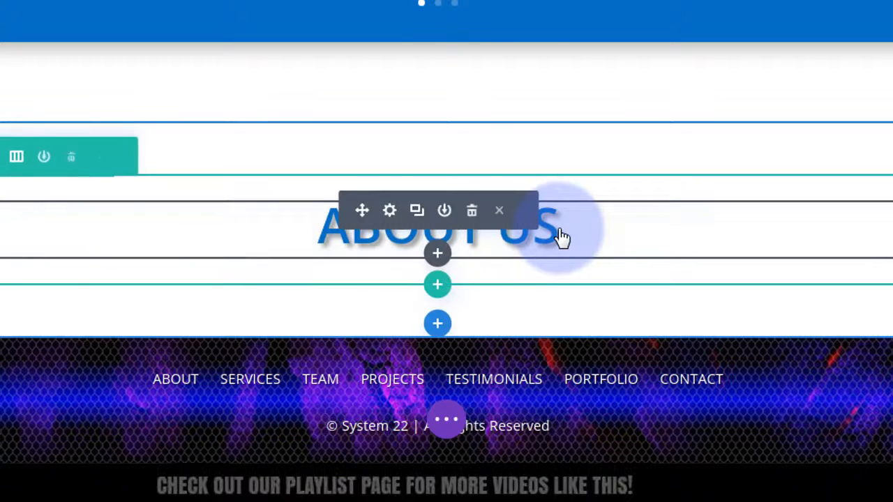
pyautogui.click(560, 233)
pyautogui.moveTo(560, 229); pyautogui.dragTo(333, 225)
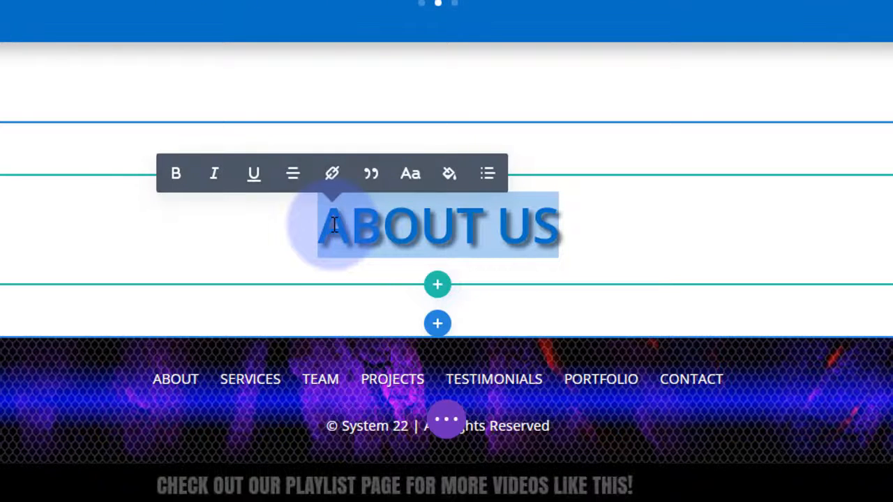
pyautogui.write('PORTFOLIO')
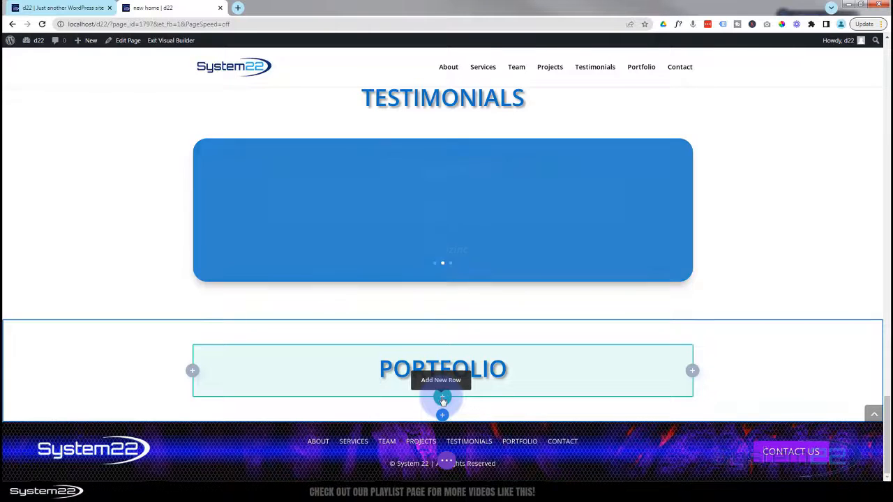
# - Add a one-column row under PORTFOLIO containing a Gallery module
pyautogui.click(443, 399)
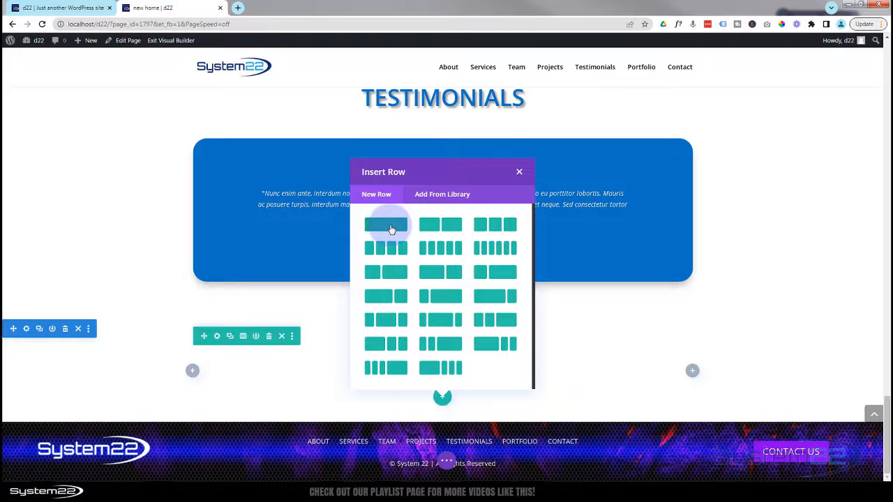
pyautogui.click(390, 227)
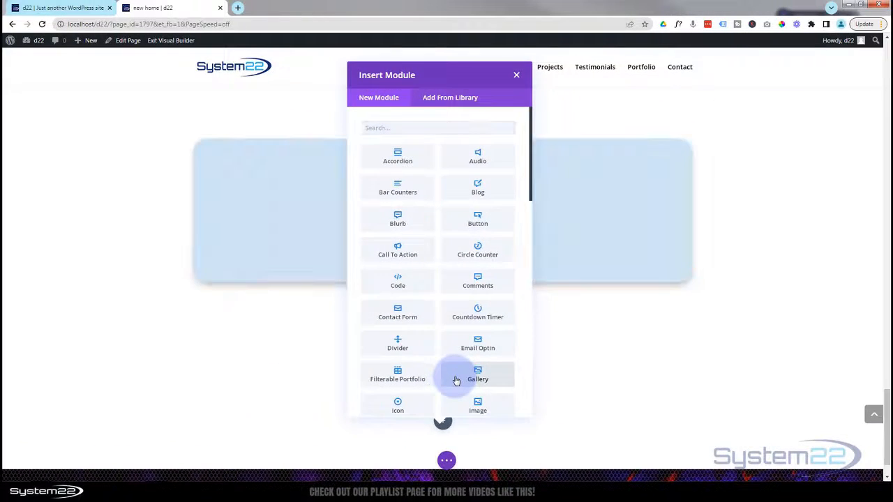
pyautogui.click(455, 360)
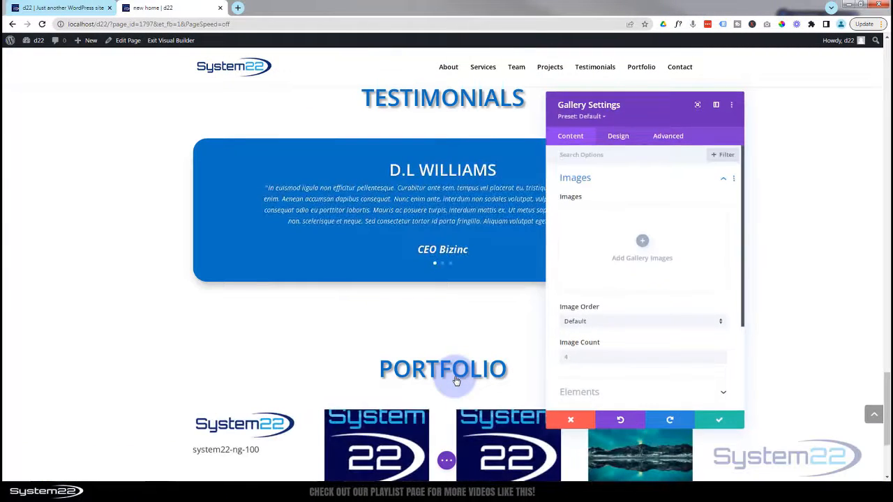
pyautogui.scroll(-2, 282, 346)
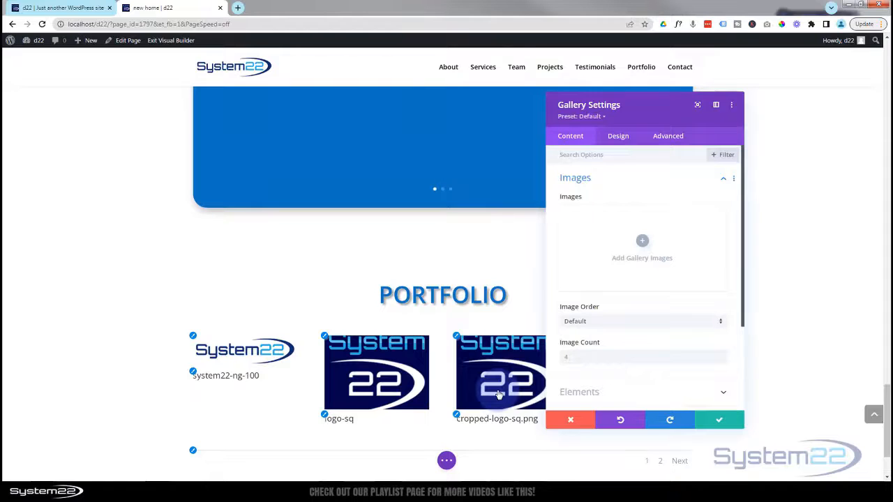
pyautogui.click(603, 304)
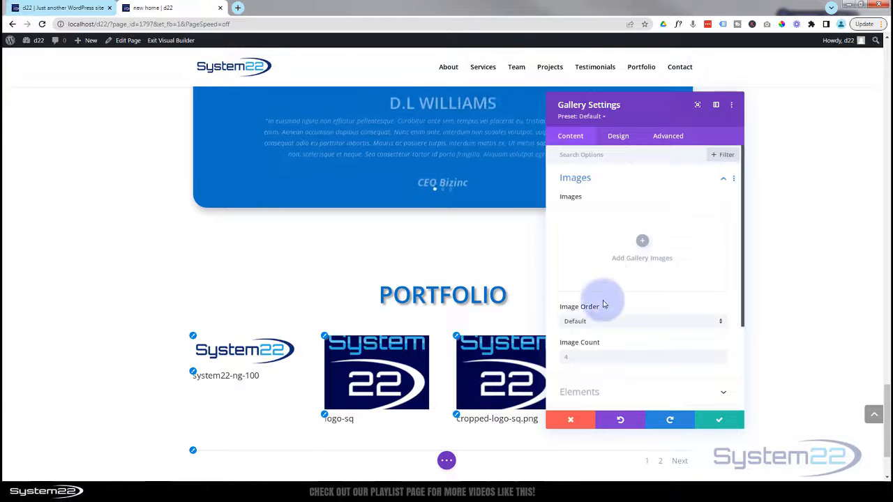
# - Add eight media-library photos, from the city skyline through the concert photo, to the Portfolio gallery
pyautogui.click(644, 243)
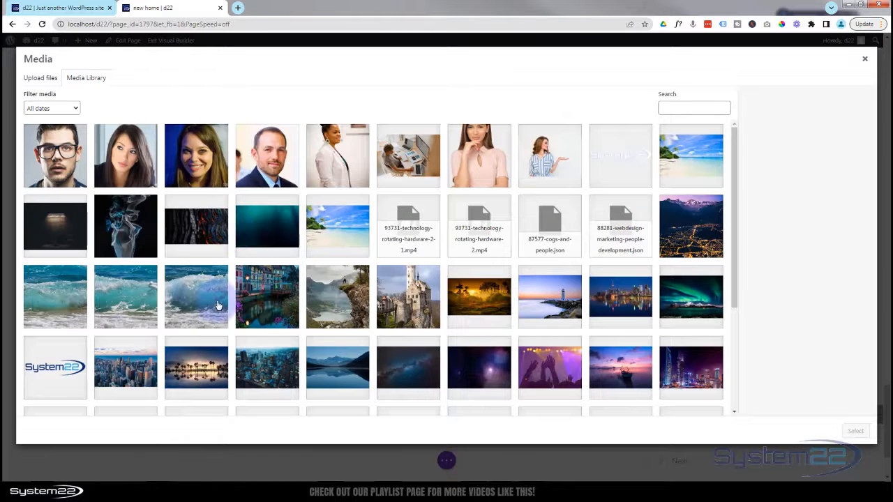
pyautogui.click(130, 375)
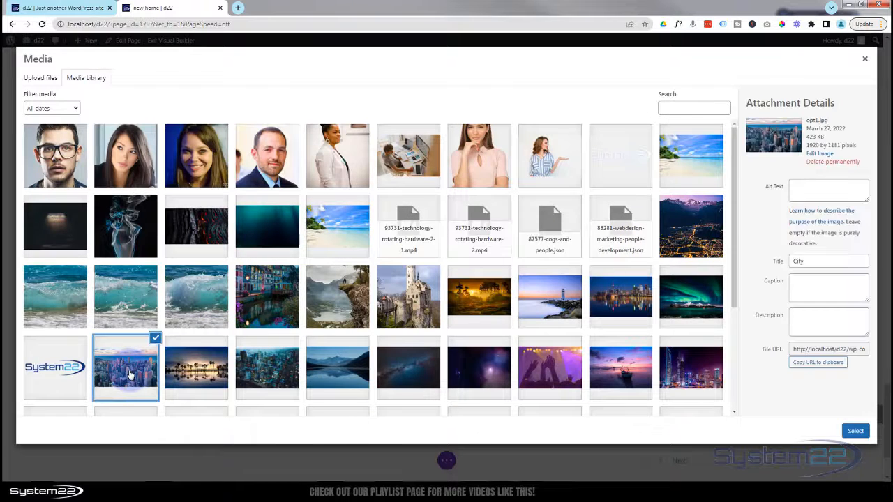
pyautogui.keyDown('shift'); pyautogui.click(627, 377); pyautogui.keyUp('shift')
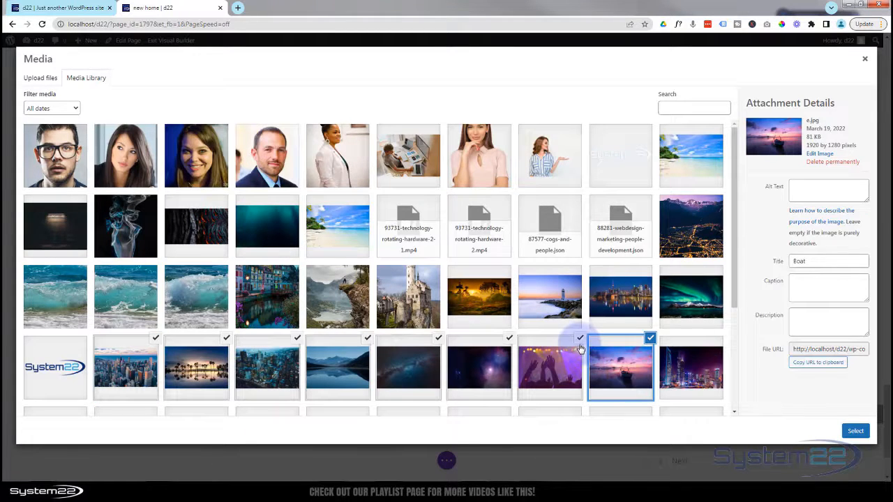
pyautogui.click(581, 342)
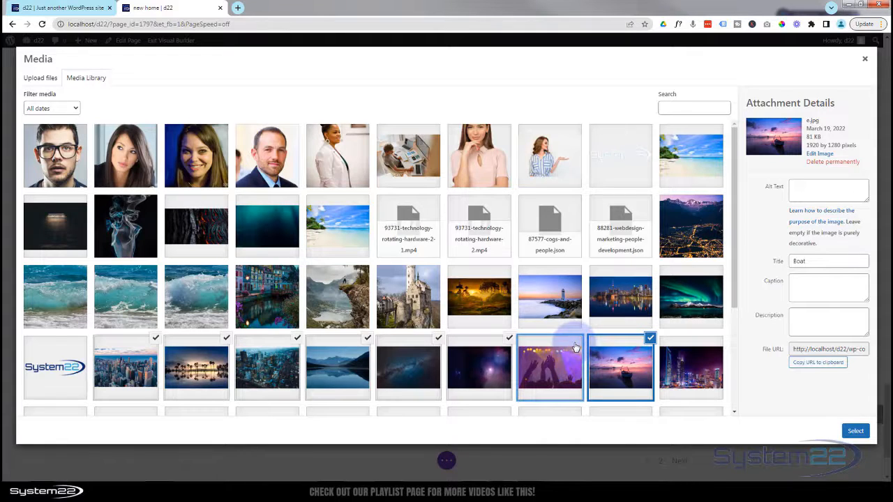
pyautogui.click(576, 347)
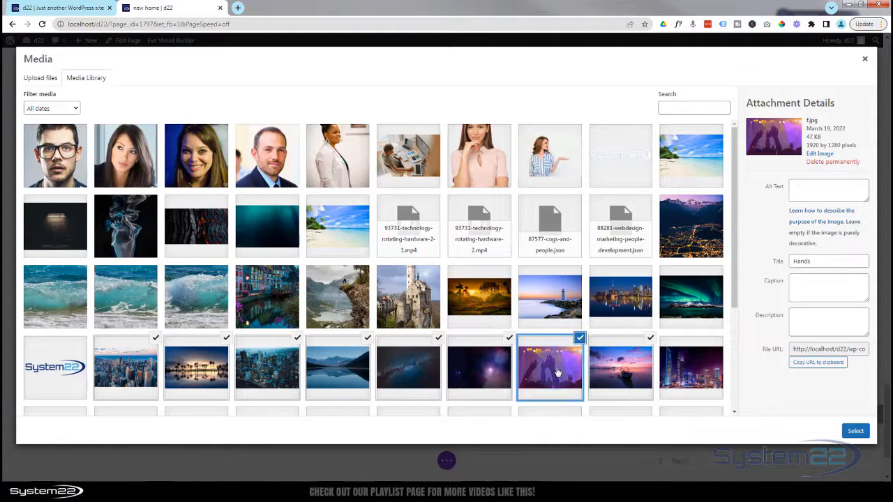
pyautogui.click(868, 432)
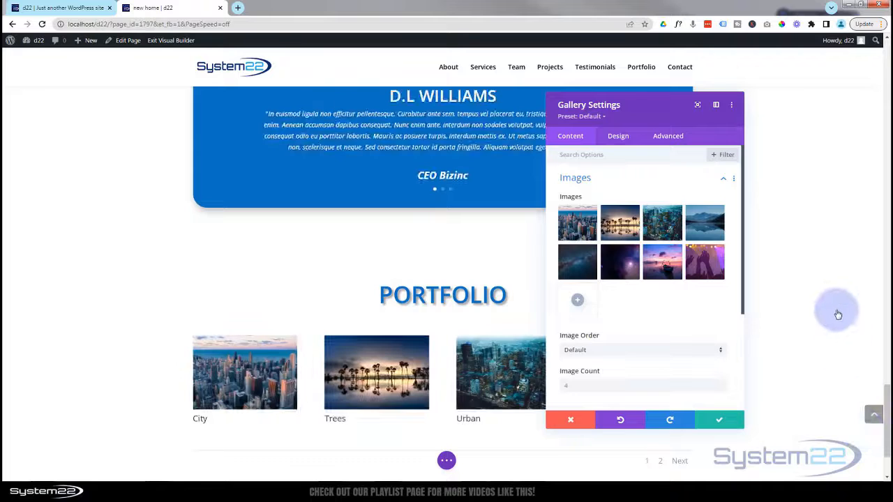
# - Drag the Super Nova thumbnail into third place, after City and Trees
pyautogui.scroll(-2, 834, 295)
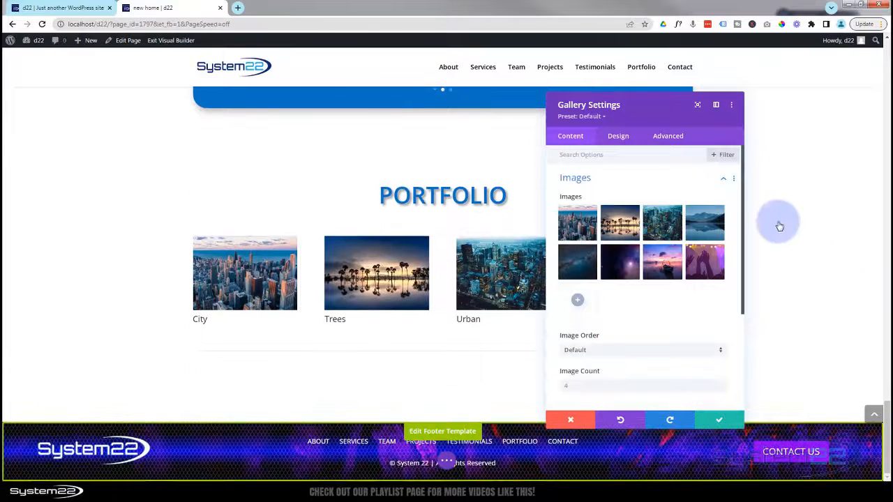
pyautogui.moveTo(651, 115); pyautogui.dragTo(696, 97)
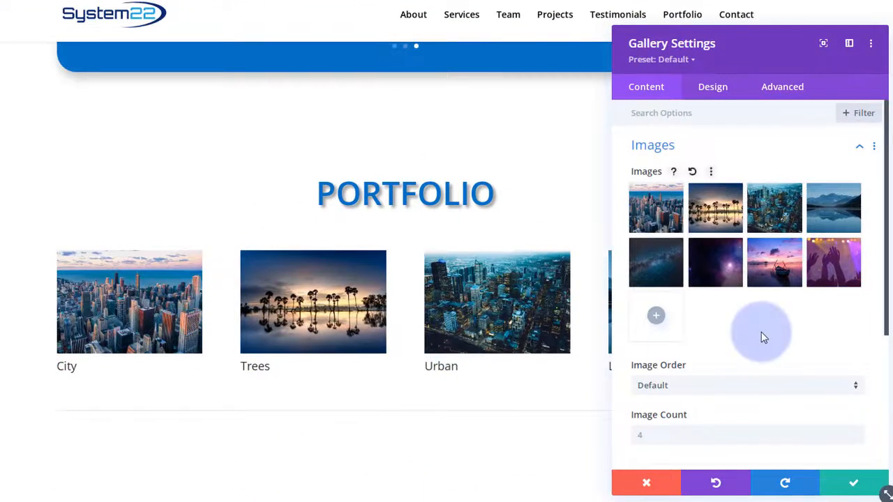
pyautogui.moveTo(728, 270); pyautogui.dragTo(787, 210)
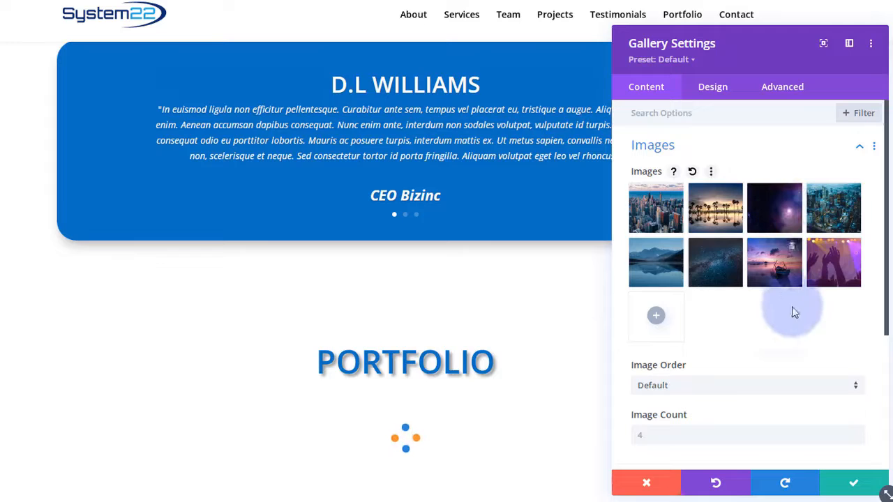
pyautogui.scroll(-3, 789, 320)
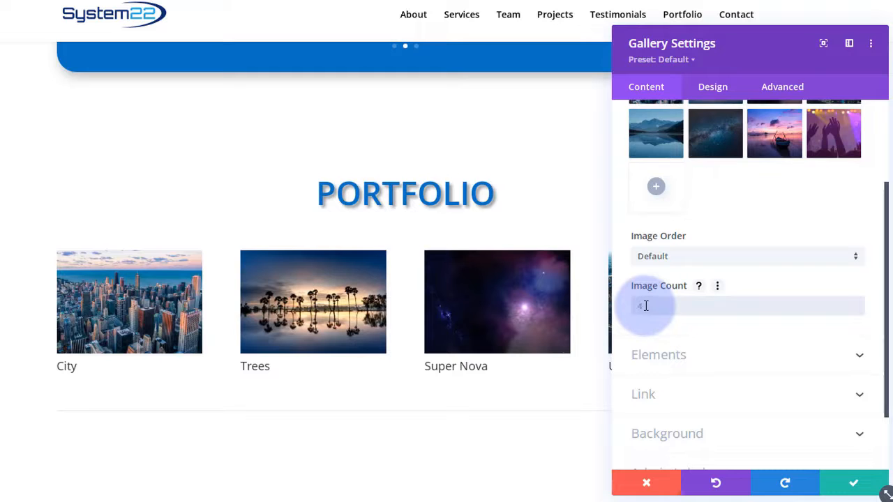
# - Set the gallery to show 8 images and hide image titles and captions
pyautogui.click(646, 305)
pyautogui.write('8')
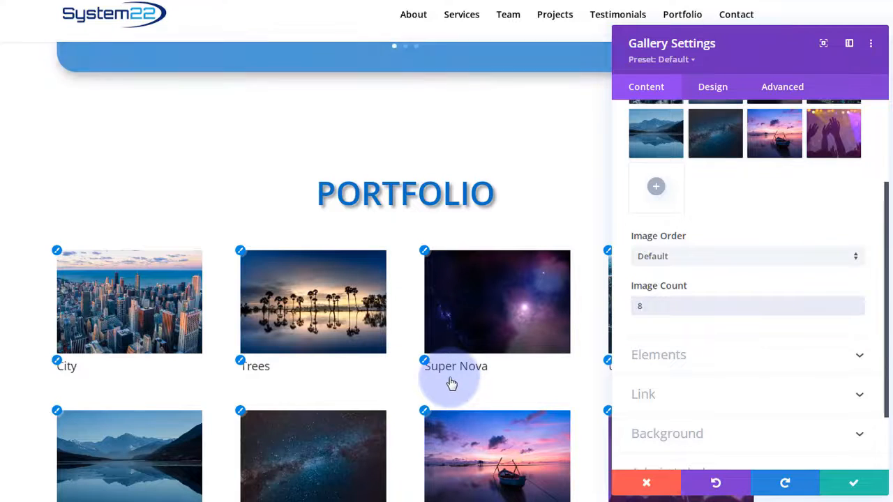
pyautogui.click(719, 358)
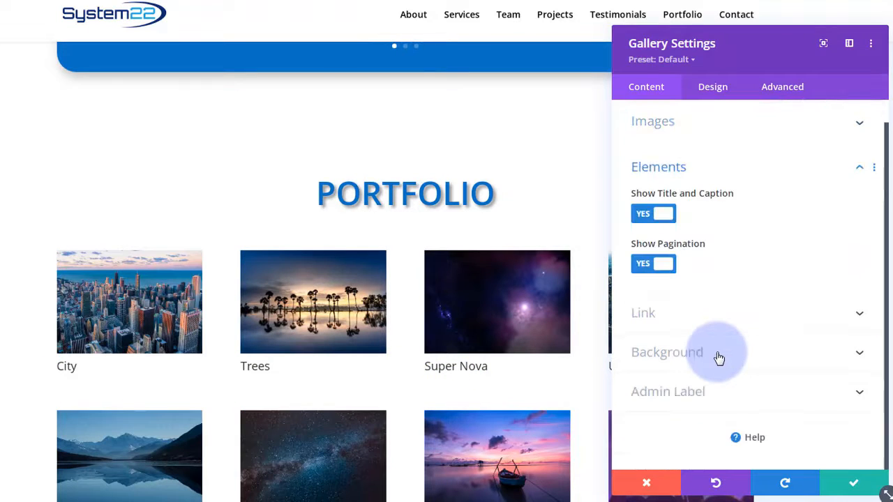
pyautogui.click(656, 215)
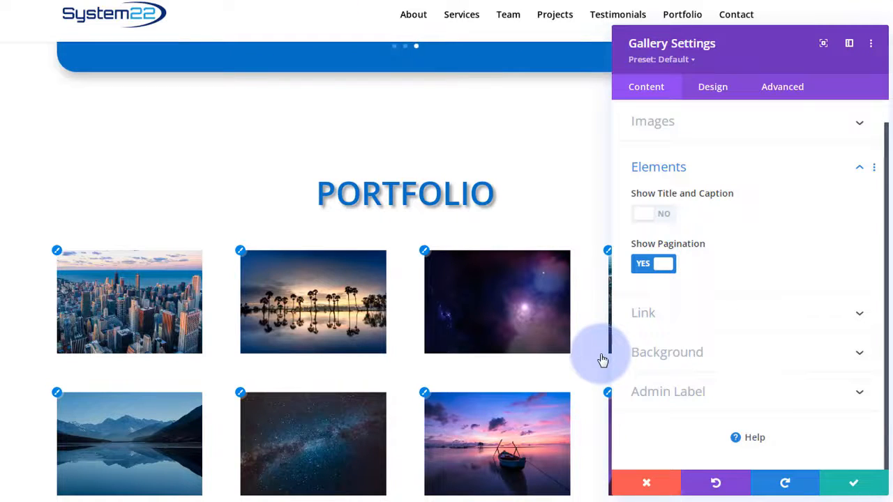
# - Set Show Pagination to NO in the gallery's Elements options
pyautogui.scroll(1, 730, 209)
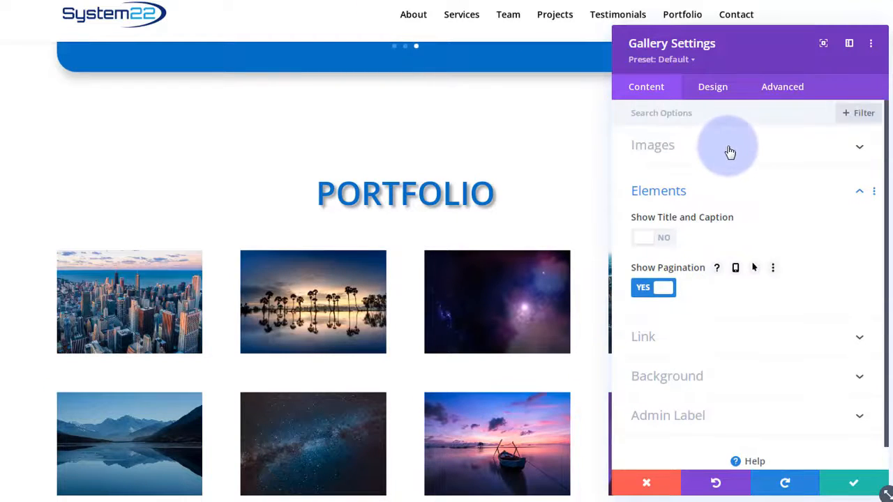
pyautogui.click(730, 152)
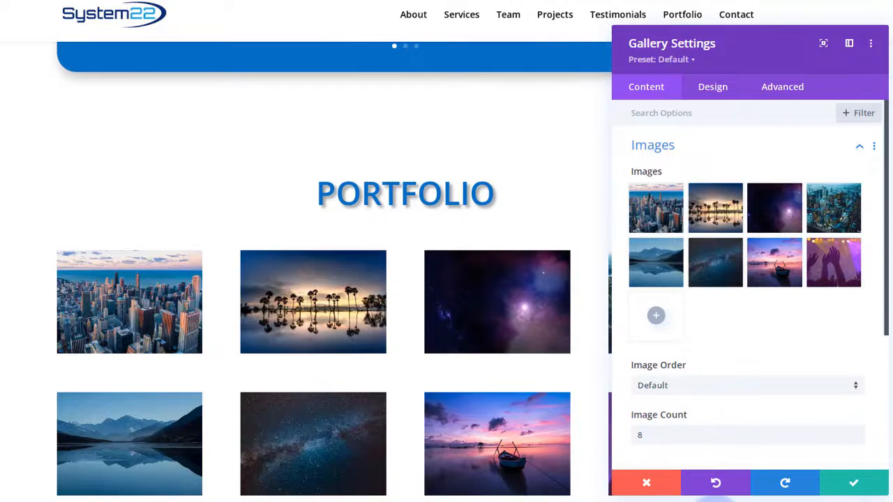
pyautogui.click(686, 357)
pyautogui.scroll(-5, 716, 335)
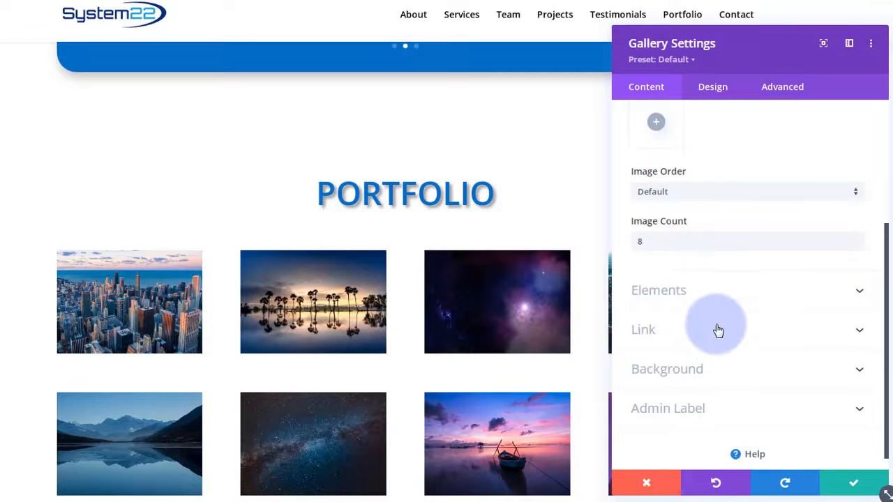
pyautogui.click(718, 305)
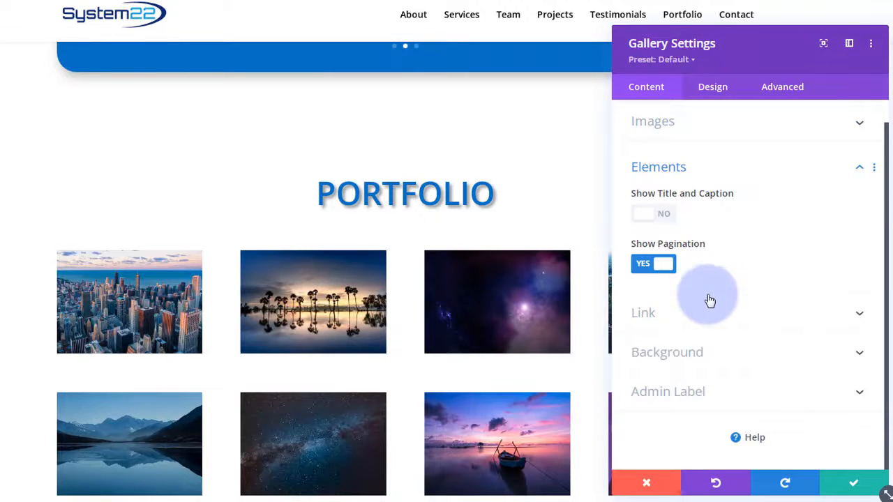
pyautogui.click(644, 268)
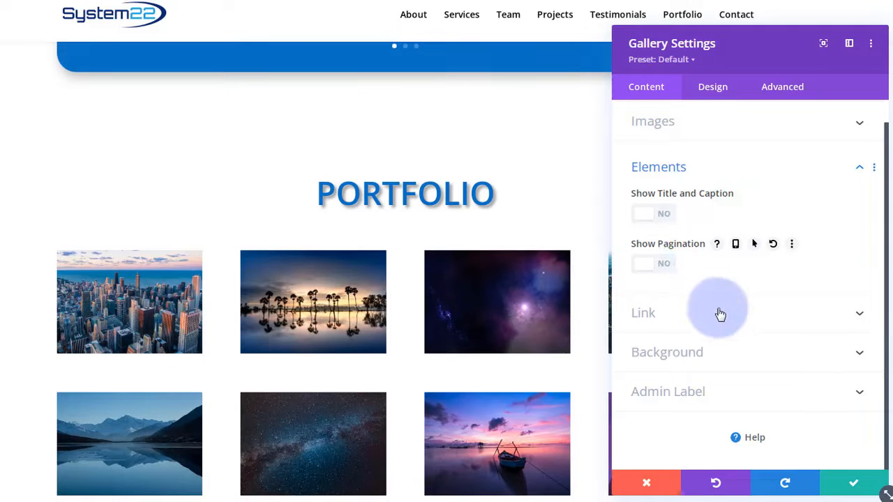
# - Review the gallery's Link and Background options
pyautogui.click(689, 321)
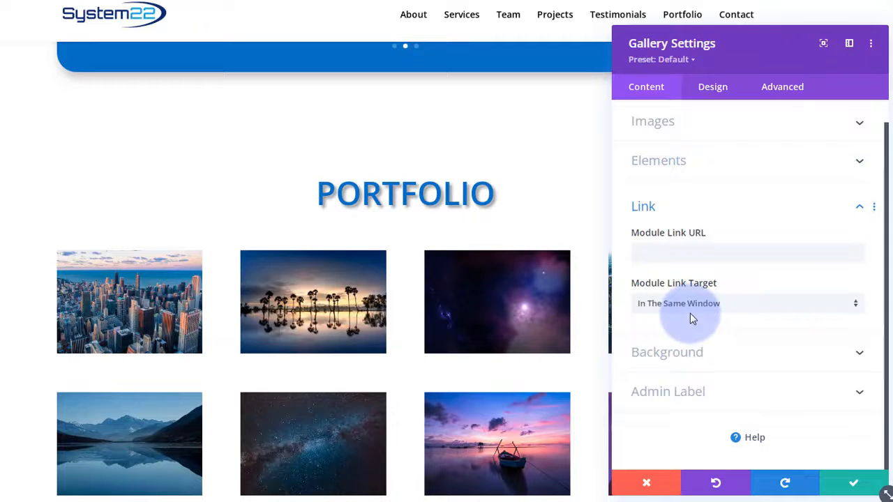
pyautogui.click(649, 252)
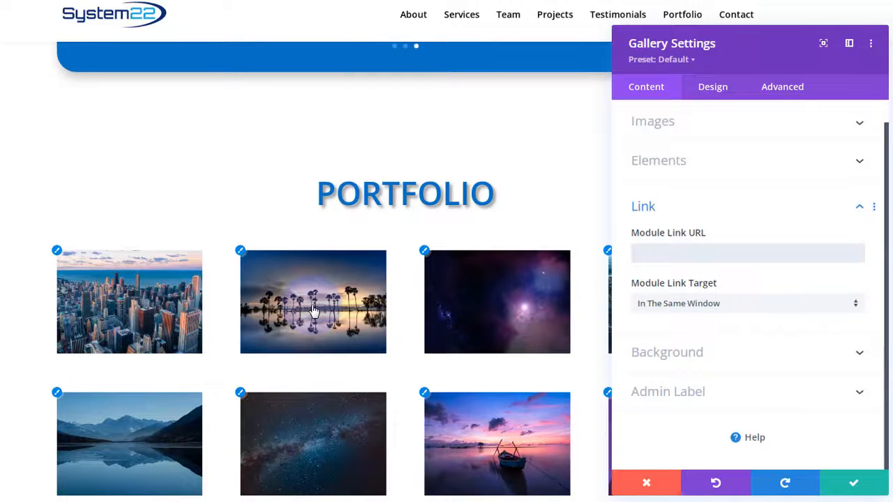
pyautogui.click(288, 233)
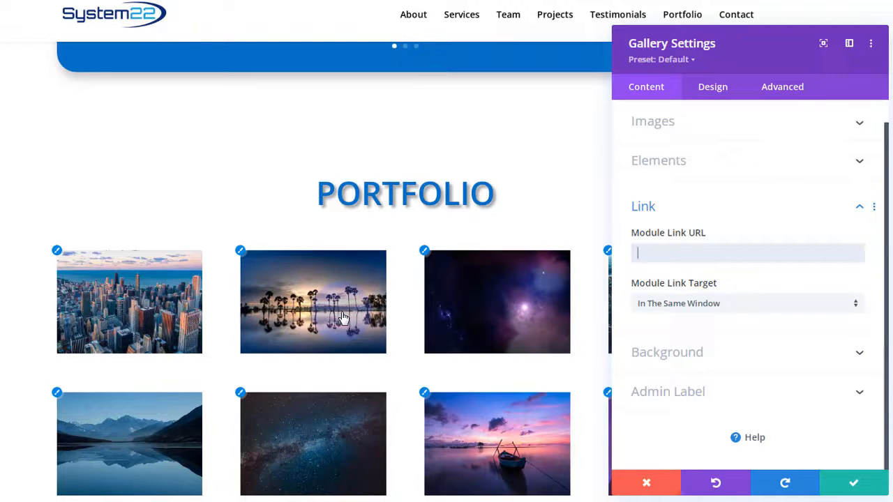
pyautogui.click(767, 355)
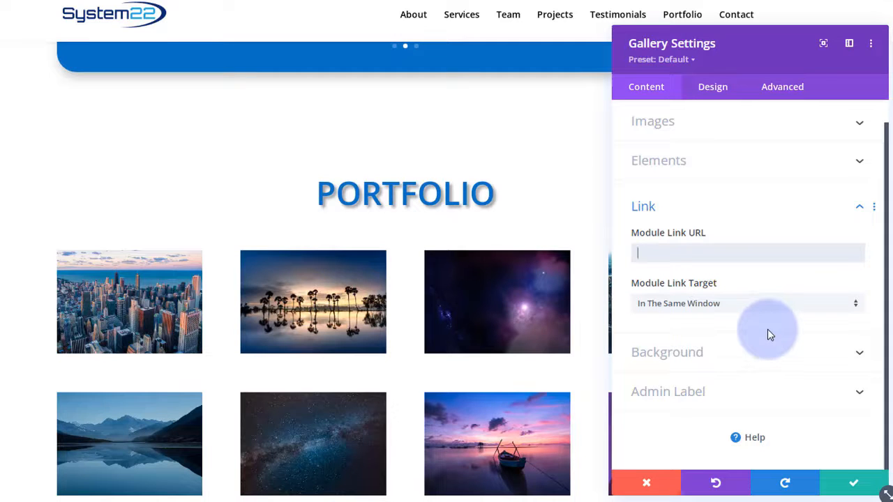
pyautogui.click(741, 362)
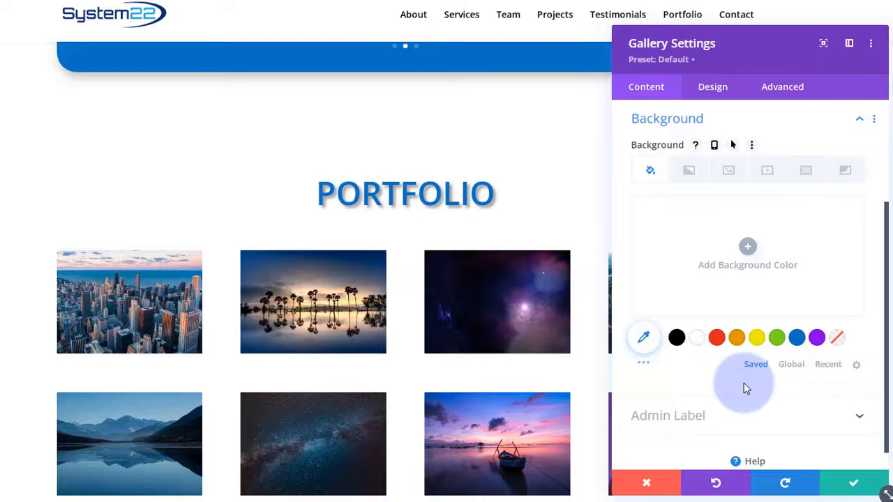
pyautogui.scroll(-1, 741, 379)
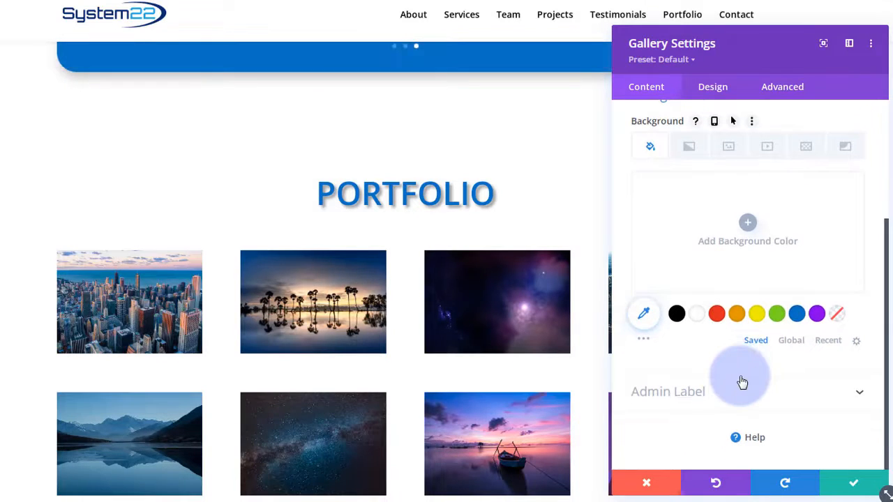
# - Preview the gallery with the Slider layout, then set Layout back to Grid
pyautogui.click(720, 92)
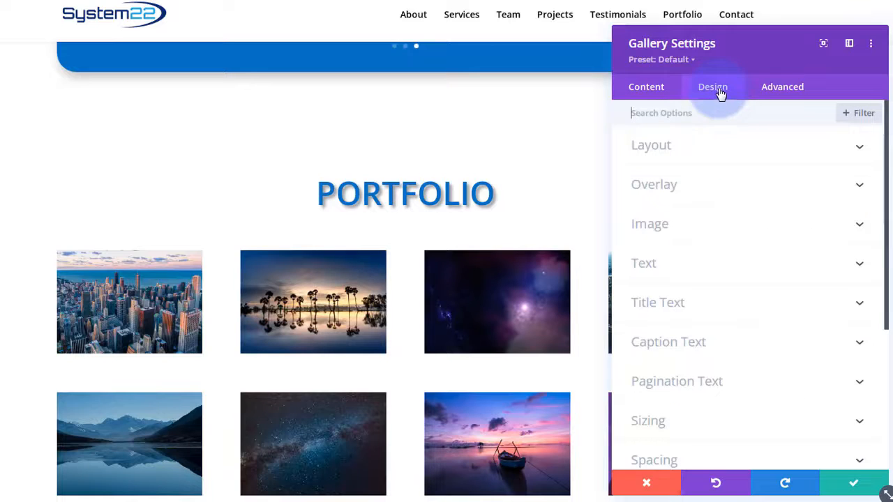
pyautogui.click(773, 149)
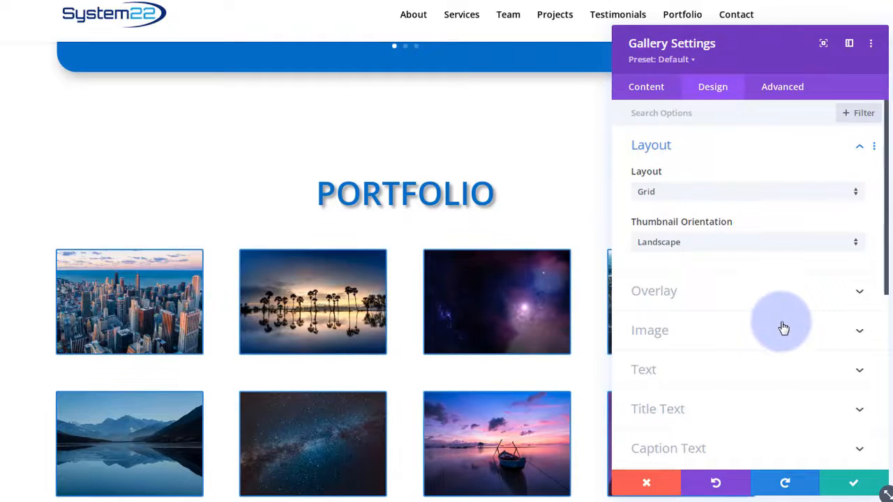
pyautogui.click(693, 197)
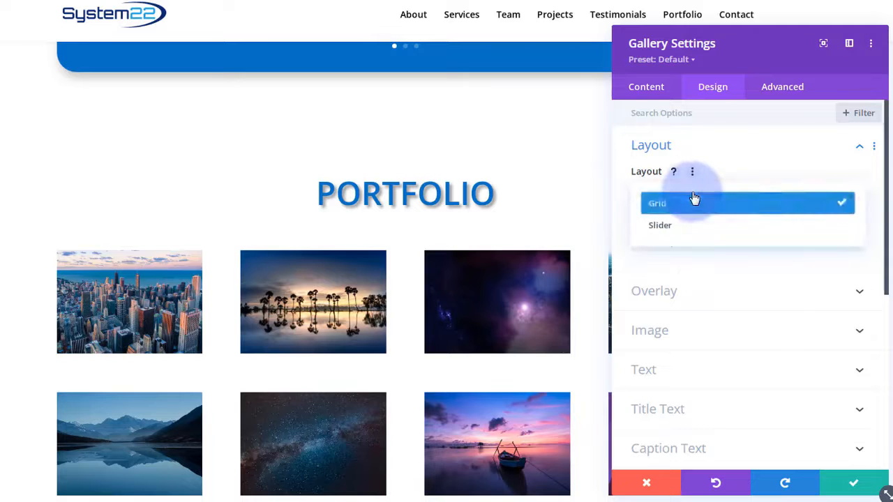
pyautogui.click(694, 231)
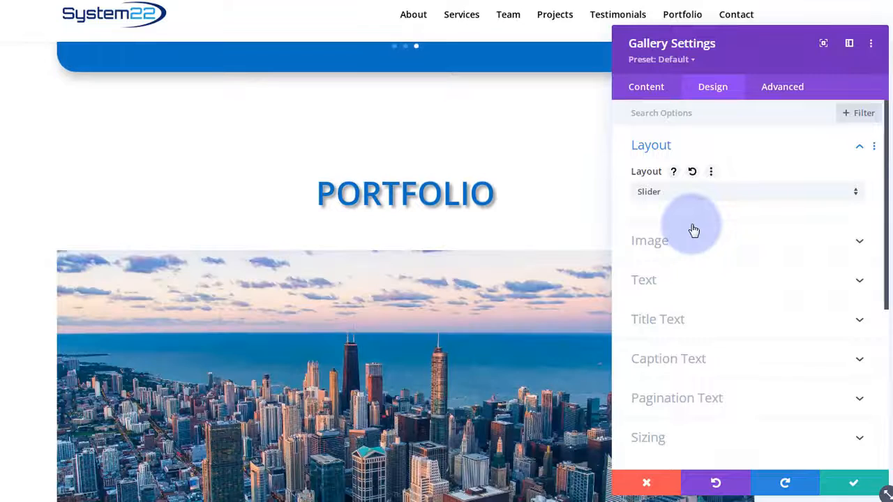
pyautogui.scroll(-3, 514, 379)
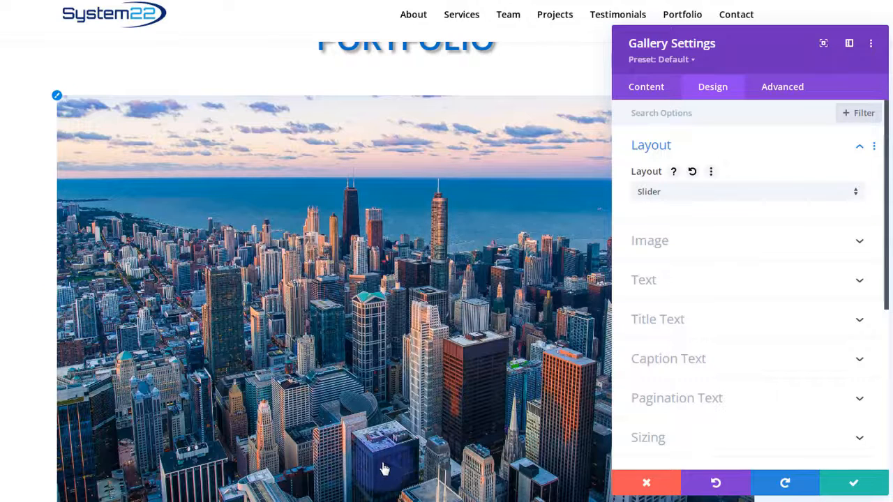
pyautogui.scroll(2, 433, 492)
pyautogui.scroll(1, 446, 497)
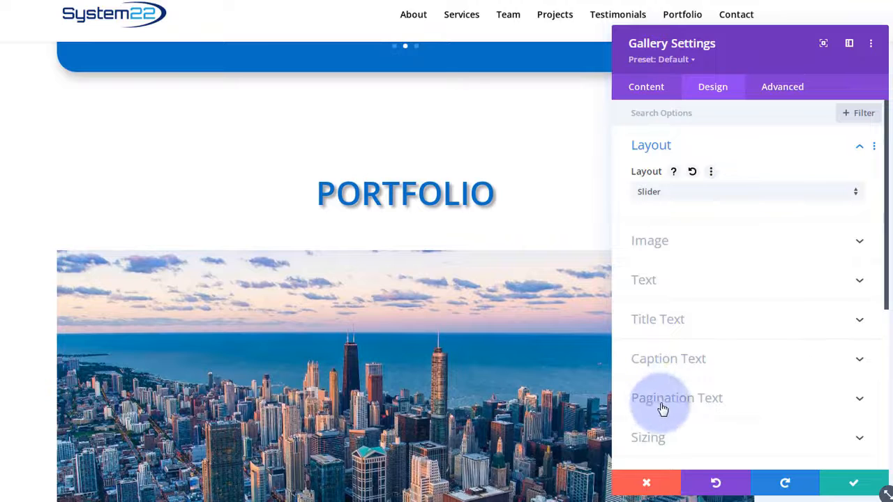
pyautogui.click(712, 194)
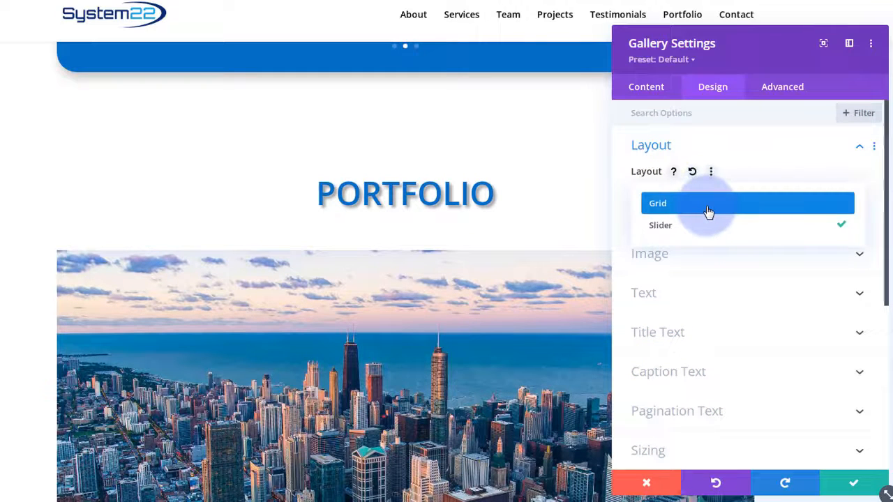
pyautogui.click(708, 208)
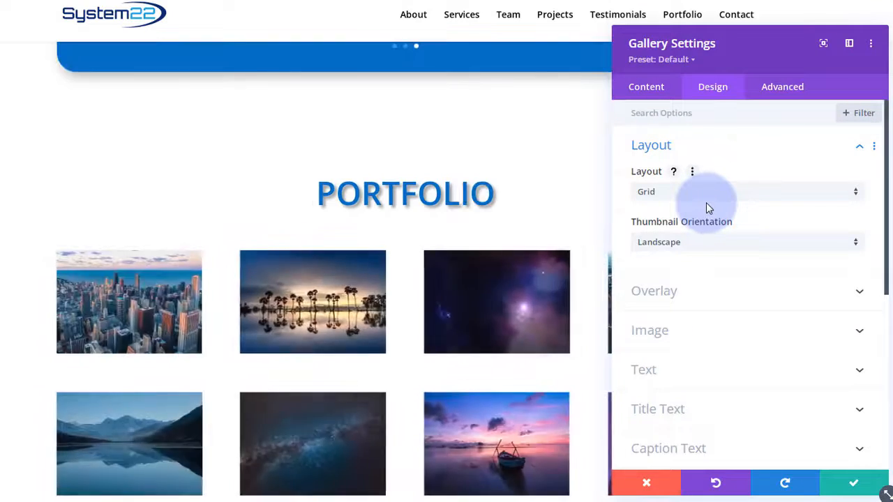
# - Set the gallery overlay background colour to semi-transparent black, rgba(0,0,0,0.4)
pyautogui.click(715, 291)
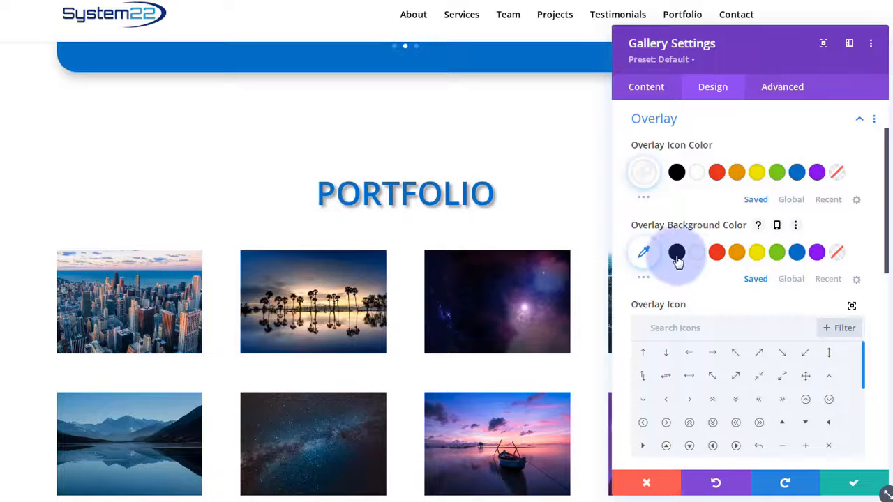
pyautogui.click(644, 253)
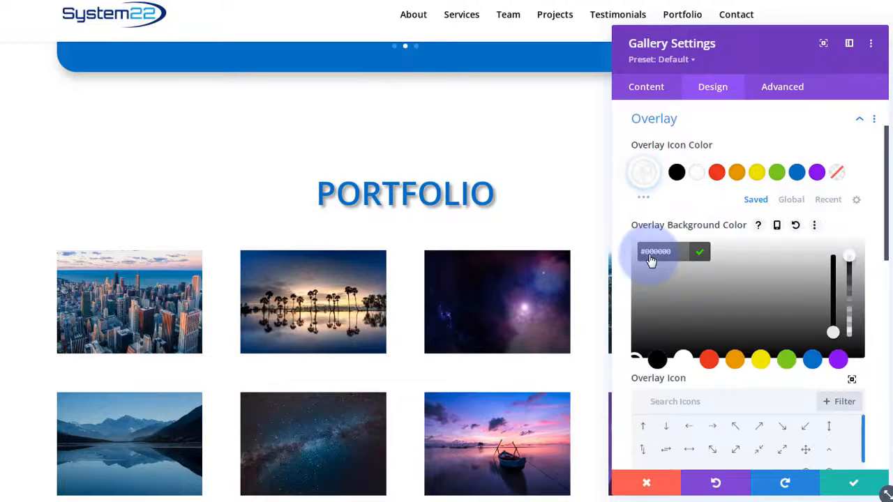
pyautogui.moveTo(851, 266); pyautogui.dragTo(850, 317)
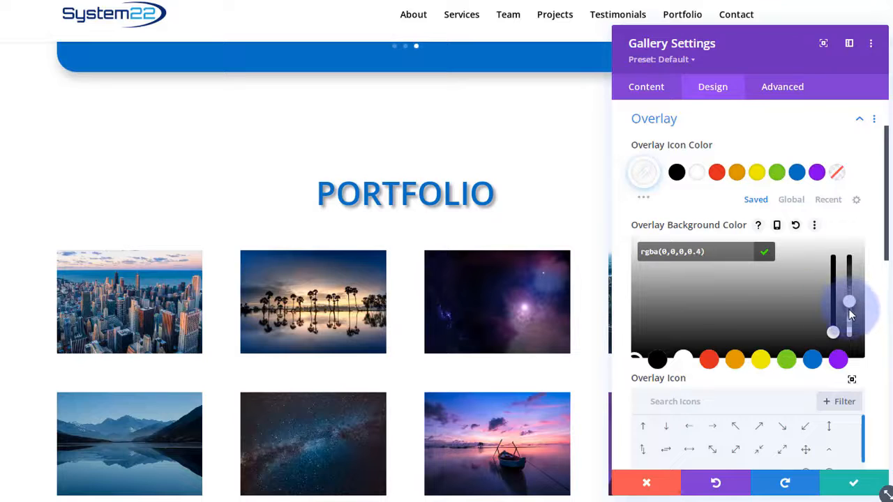
pyautogui.click(622, 330)
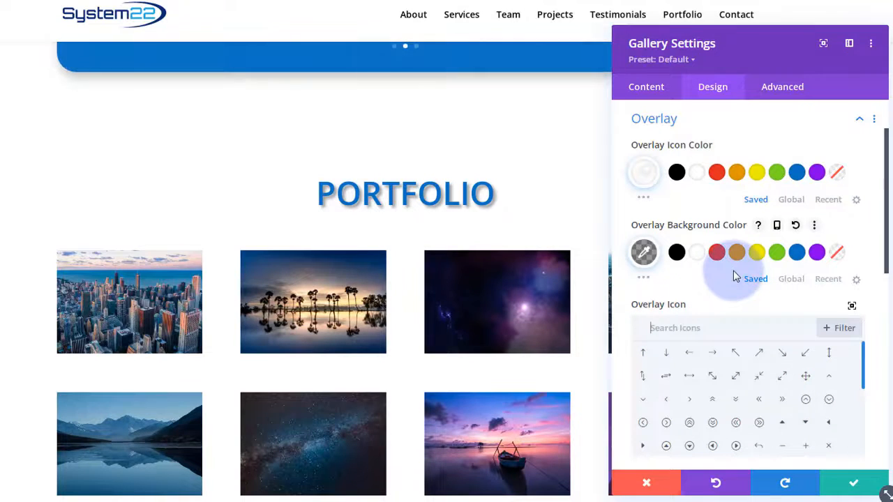
# - Search the icons for 'eye' and use the first eye icon as the hover icon
pyautogui.write('eye')
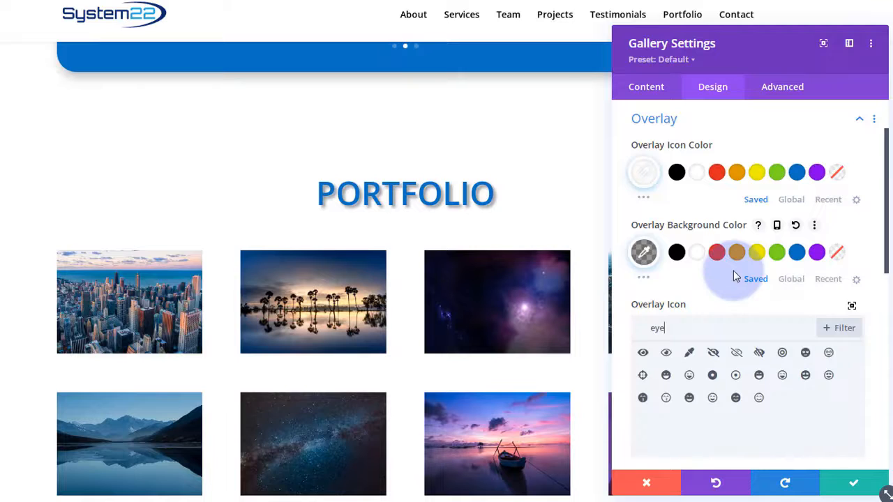
pyautogui.click(643, 355)
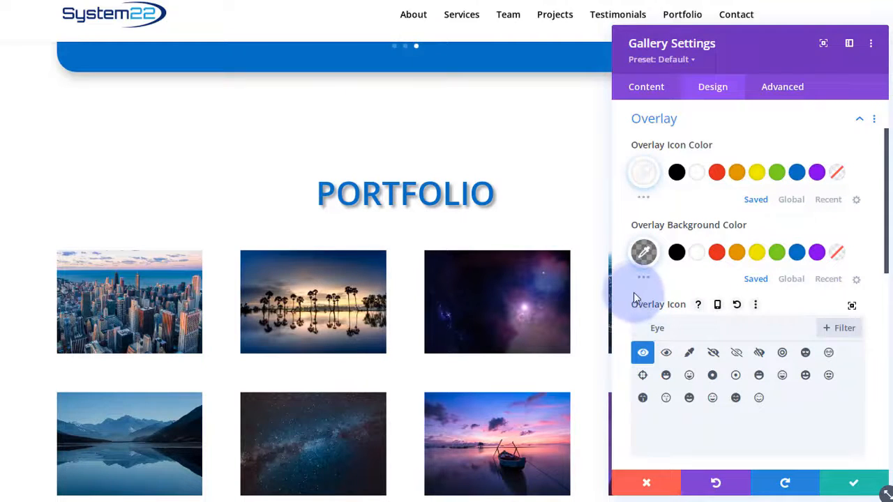
pyautogui.scroll(-1, 633, 292)
pyautogui.scroll(-1, 634, 292)
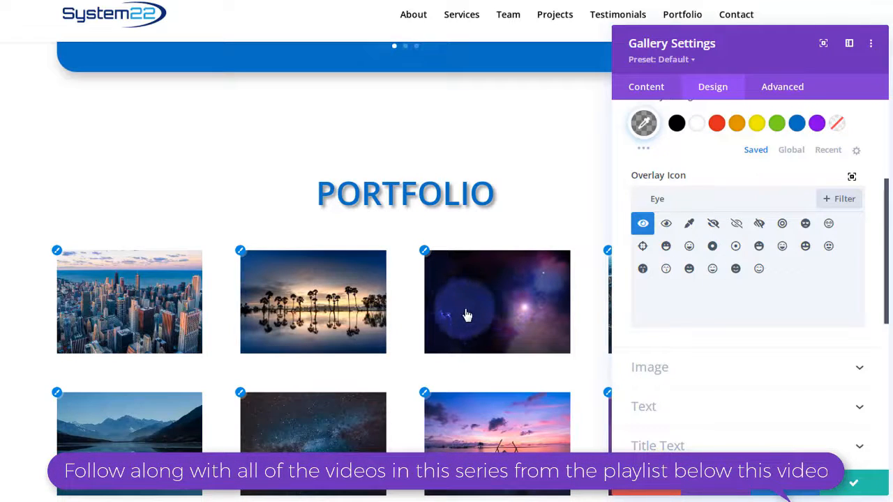
pyautogui.click(664, 142)
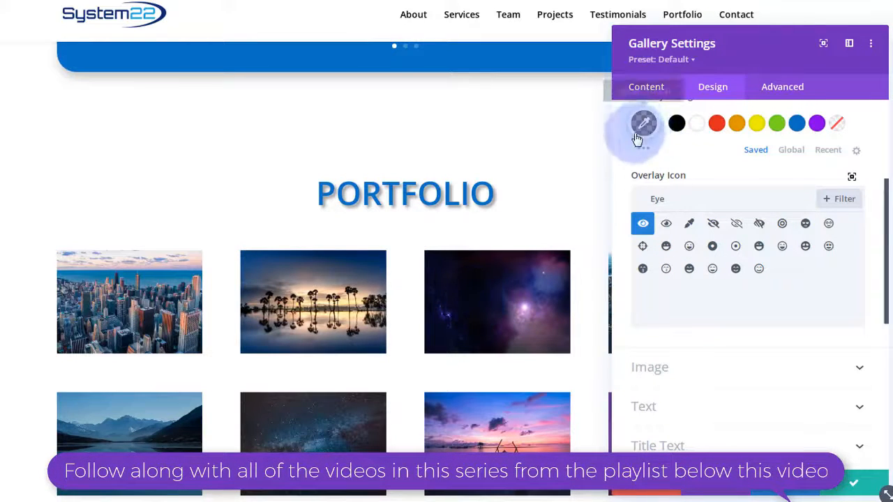
pyautogui.scroll(-1, 747, 293)
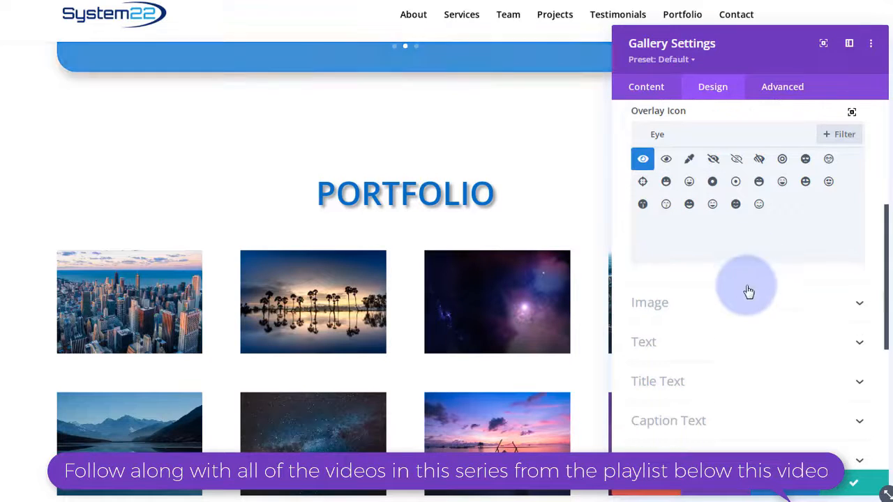
# - Look through the gallery's Image styling options, then save and close Gallery Settings
pyautogui.click(752, 304)
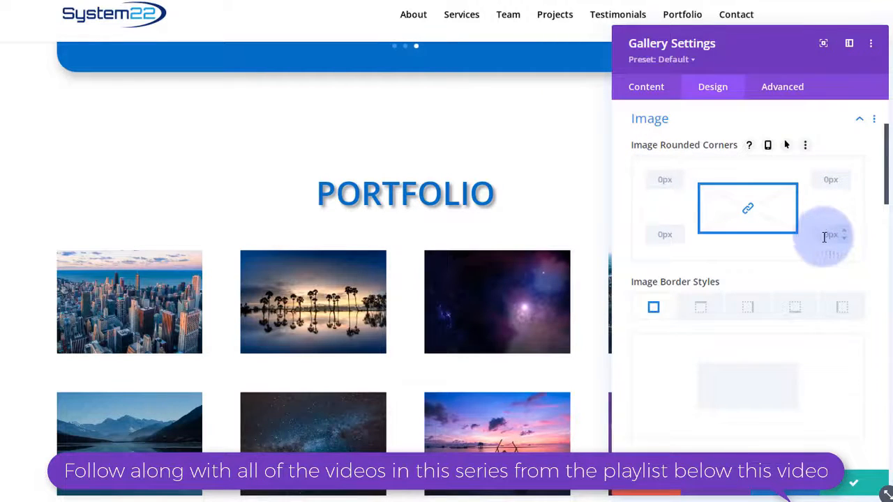
pyautogui.scroll(-2, 827, 234)
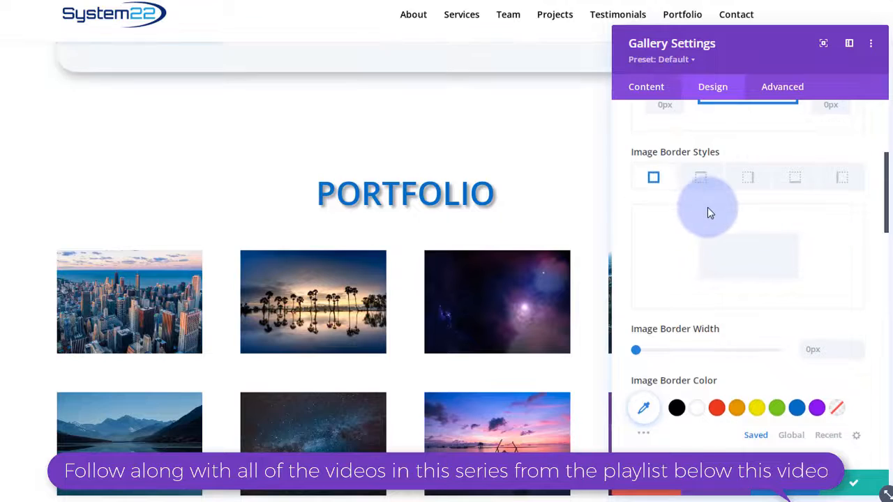
pyautogui.scroll(-5, 708, 207)
pyautogui.scroll(-6, 748, 223)
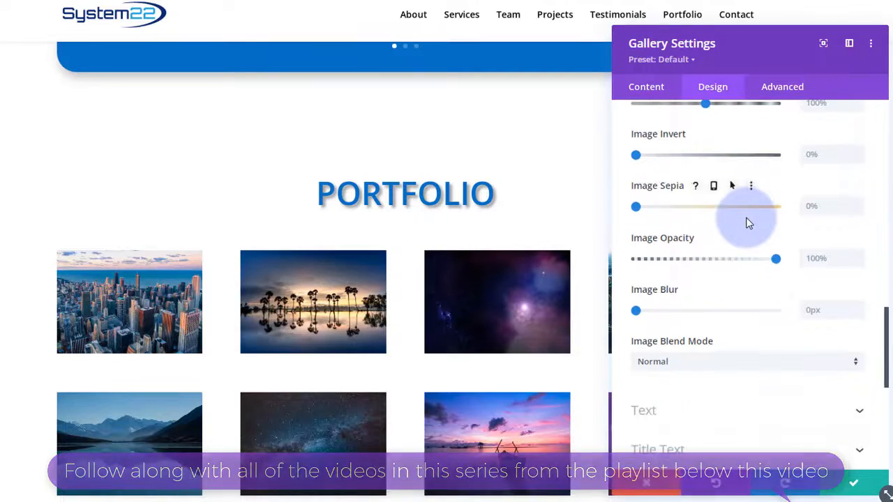
pyautogui.scroll(-2, 749, 222)
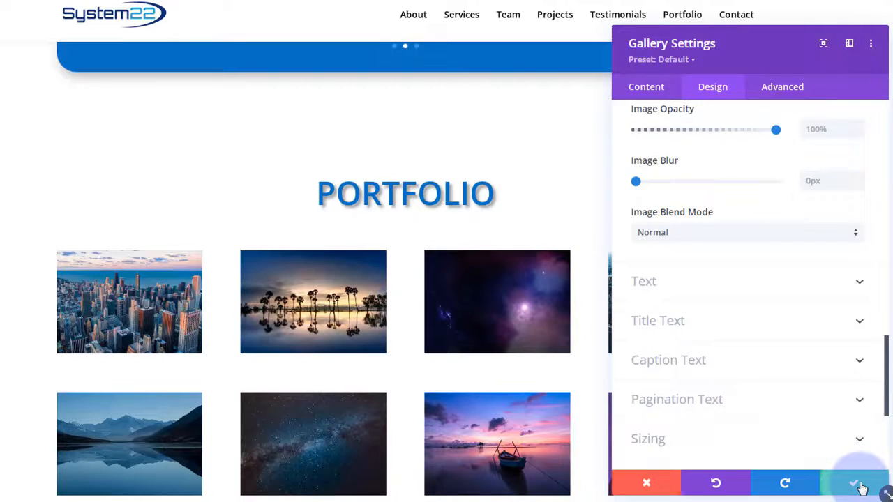
pyautogui.click(861, 485)
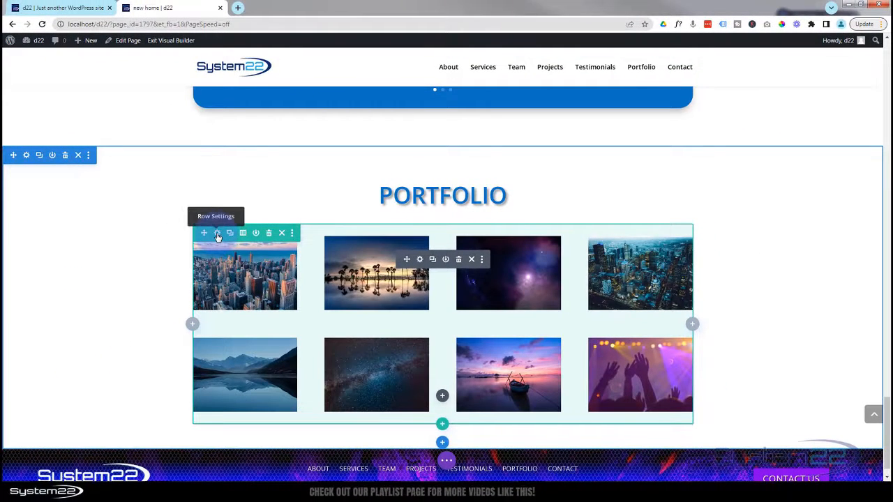
# - In the gallery row's Sizing options, enable custom gutter width 1 and set width to 100%
pyautogui.click(217, 234)
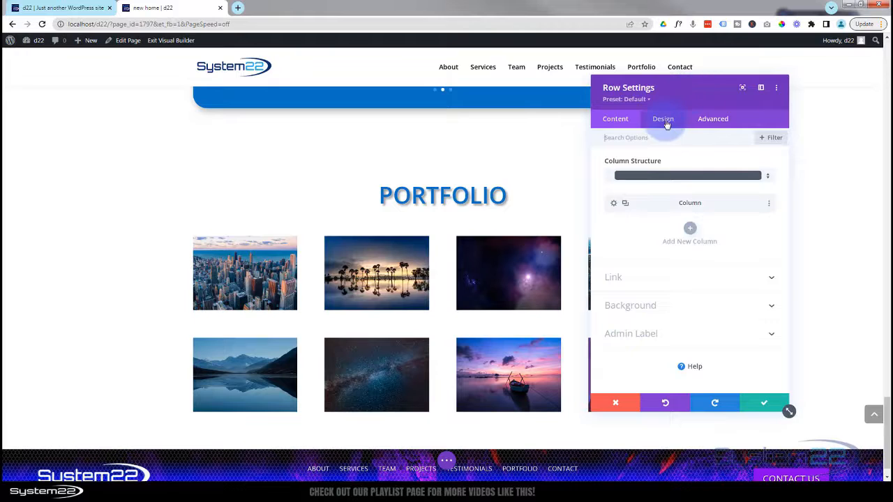
pyautogui.click(664, 120)
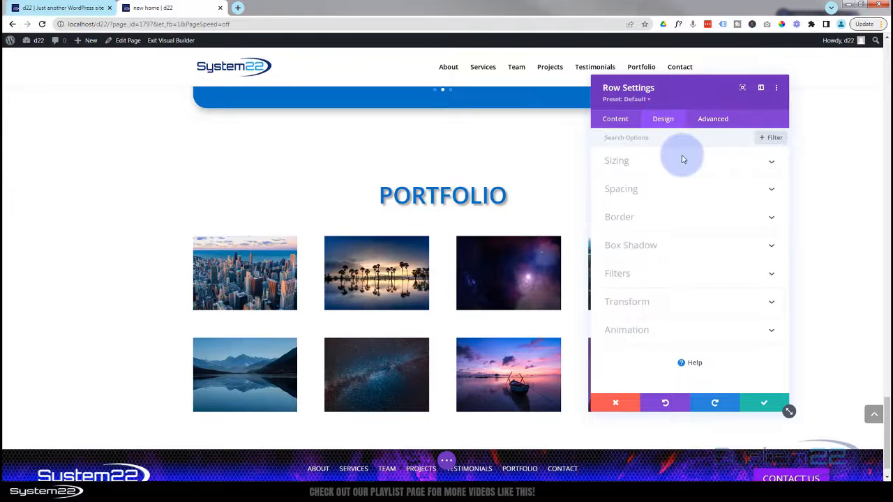
pyautogui.click(733, 169)
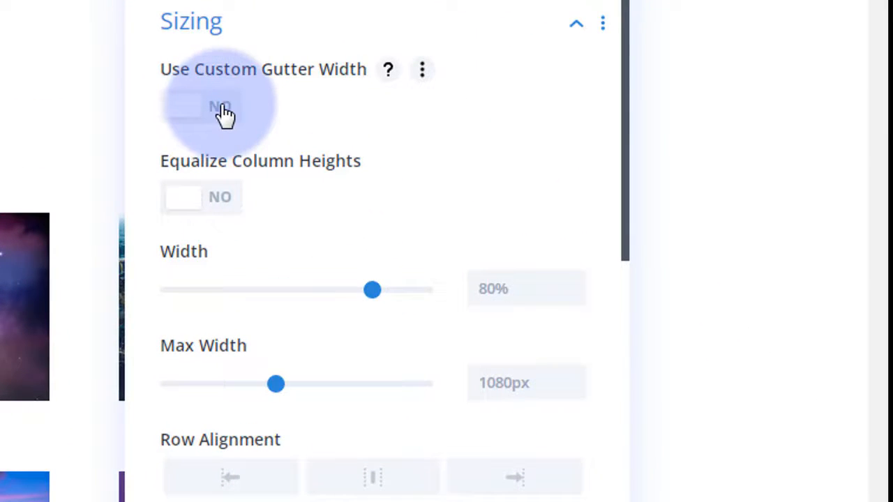
pyautogui.click(222, 108)
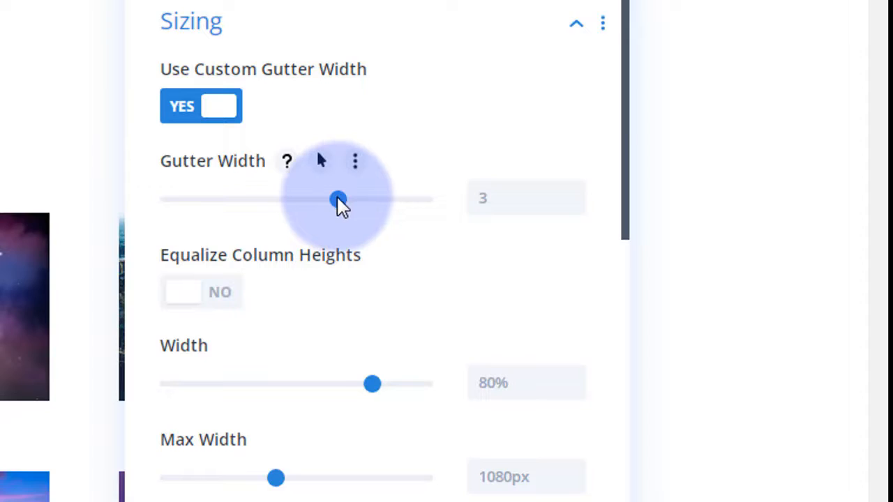
pyautogui.moveTo(337, 202); pyautogui.dragTo(157, 207)
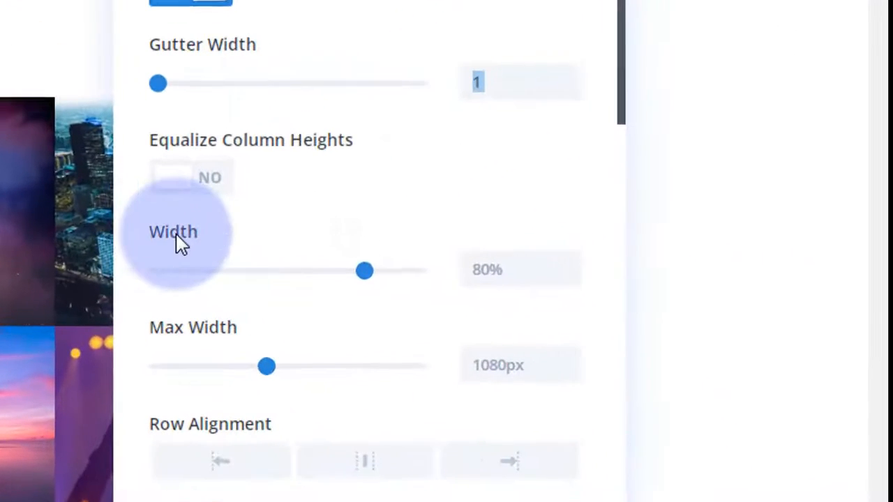
pyautogui.moveTo(360, 266); pyautogui.dragTo(444, 270)
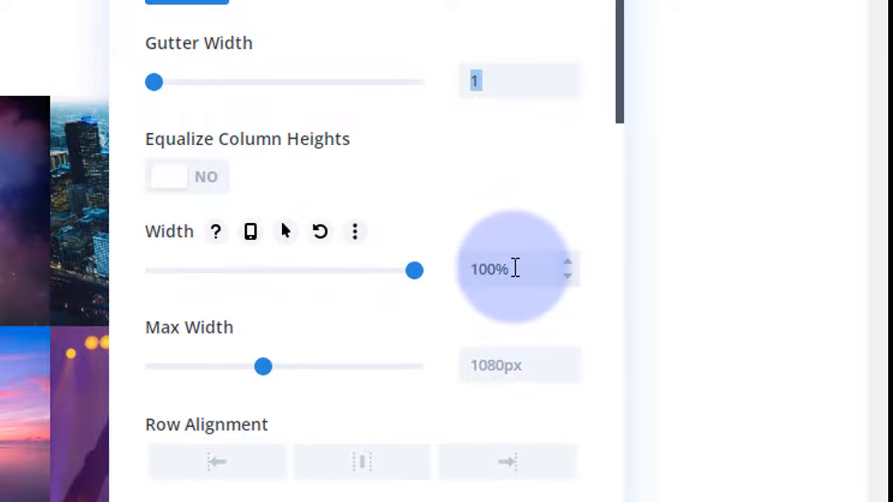
pyautogui.moveTo(515, 267); pyautogui.dragTo(462, 269)
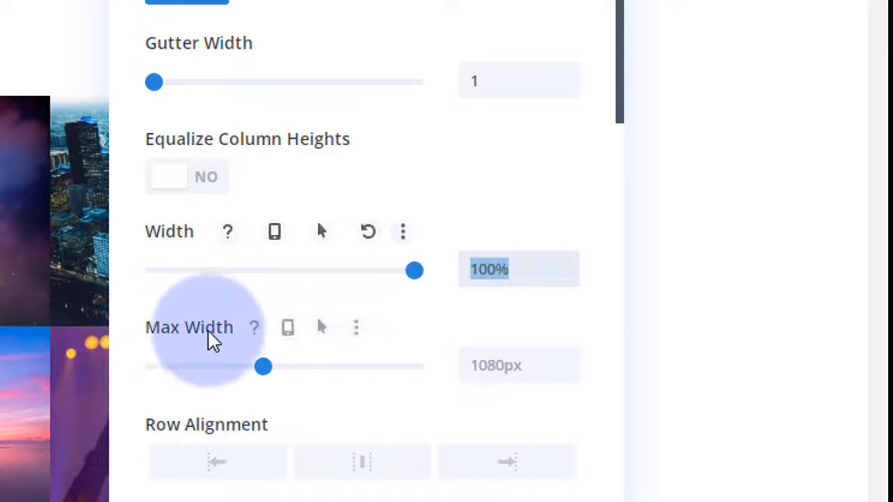
pyautogui.click(472, 365)
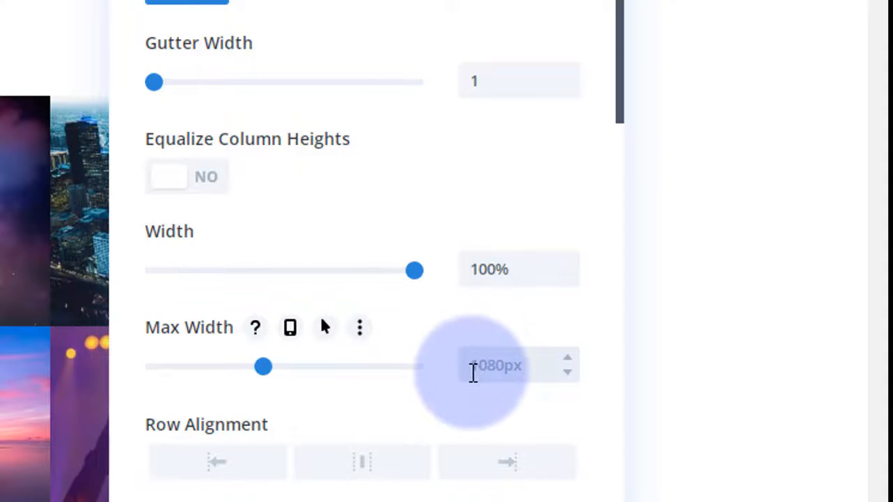
# - Enter 100% as the row's Max Width and review the row settings
pyautogui.write('100%')
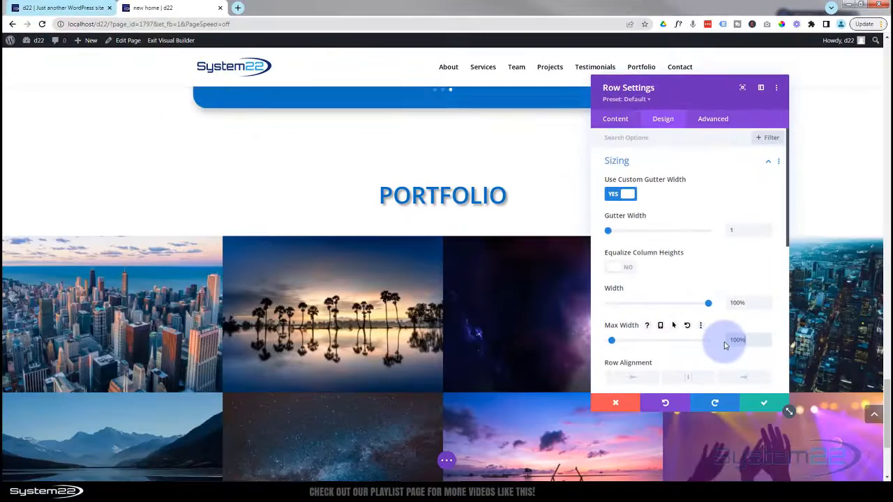
pyautogui.click(174, 338)
pyautogui.scroll(-3, 251, 194)
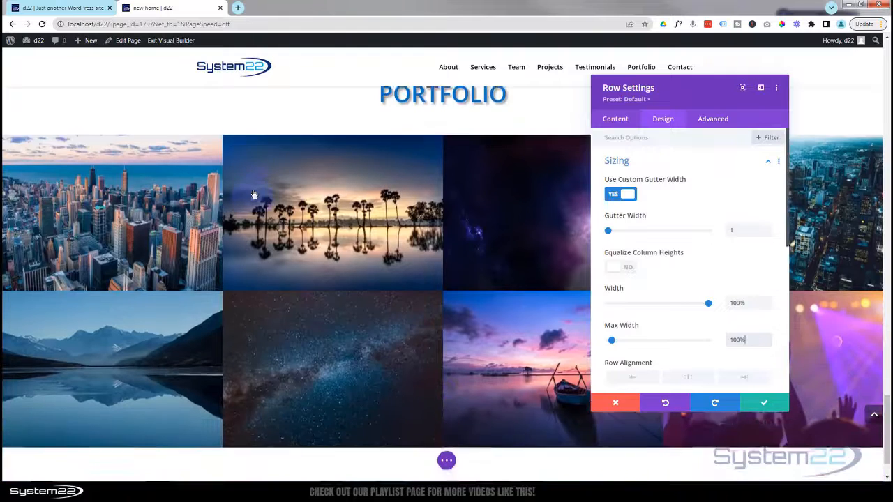
pyautogui.scroll(3, 282, 235)
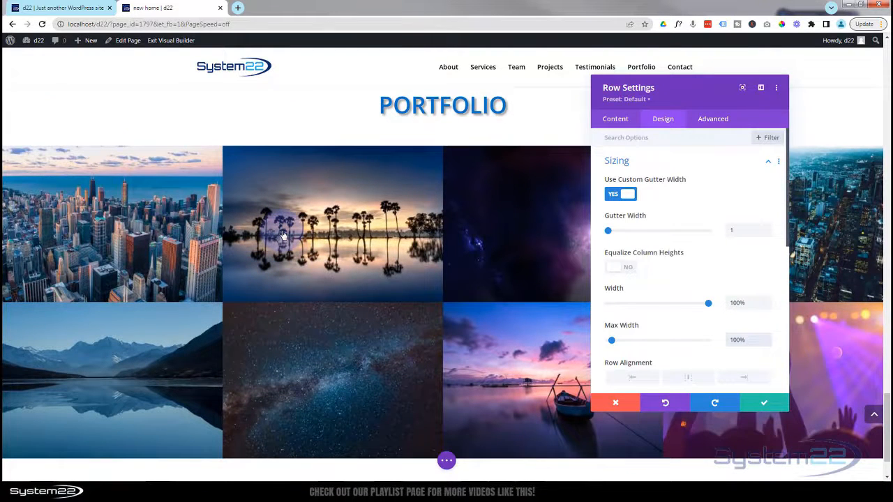
pyautogui.scroll(1, 284, 235)
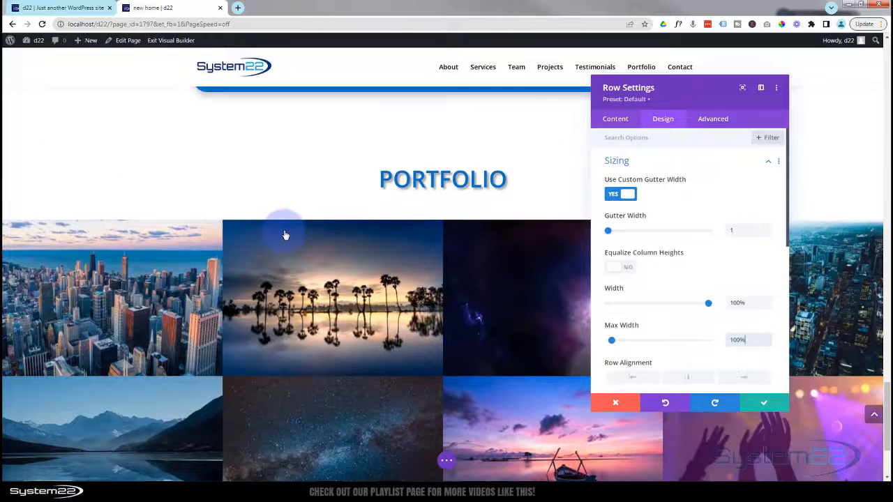
pyautogui.scroll(1, 285, 235)
pyautogui.scroll(1, 283, 237)
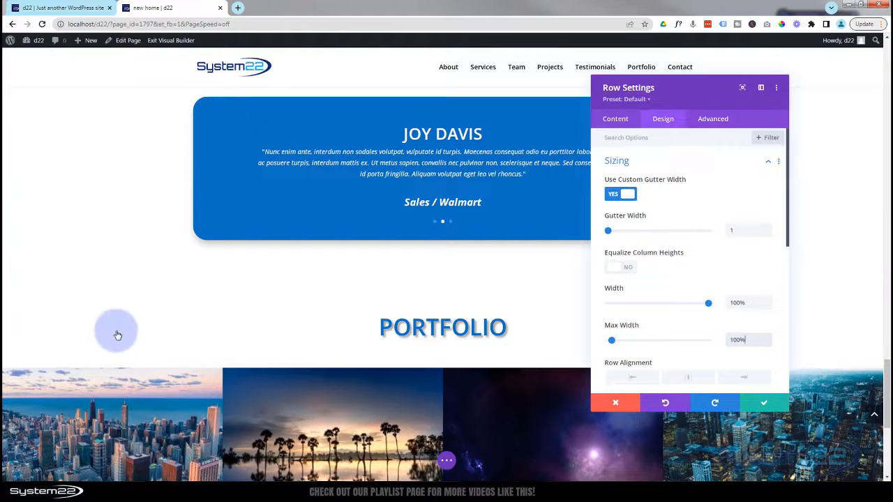
pyautogui.scroll(1, 117, 328)
pyautogui.scroll(1, 98, 272)
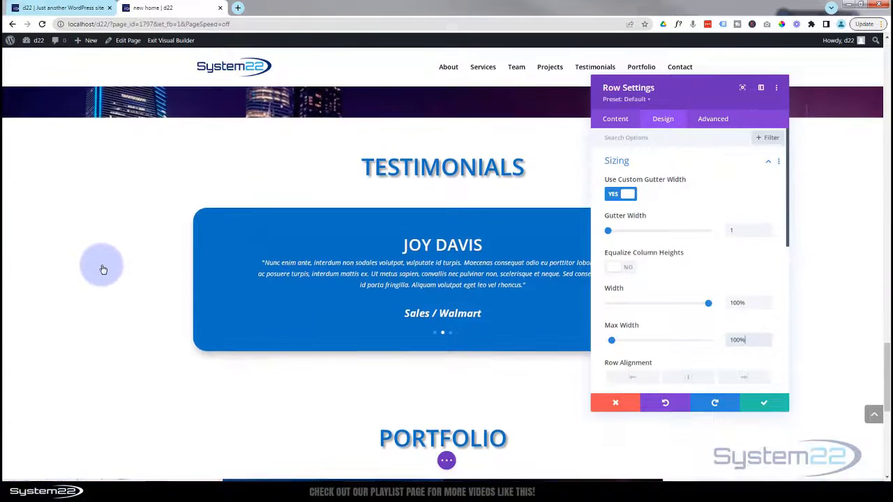
pyautogui.scroll(-3, 102, 270)
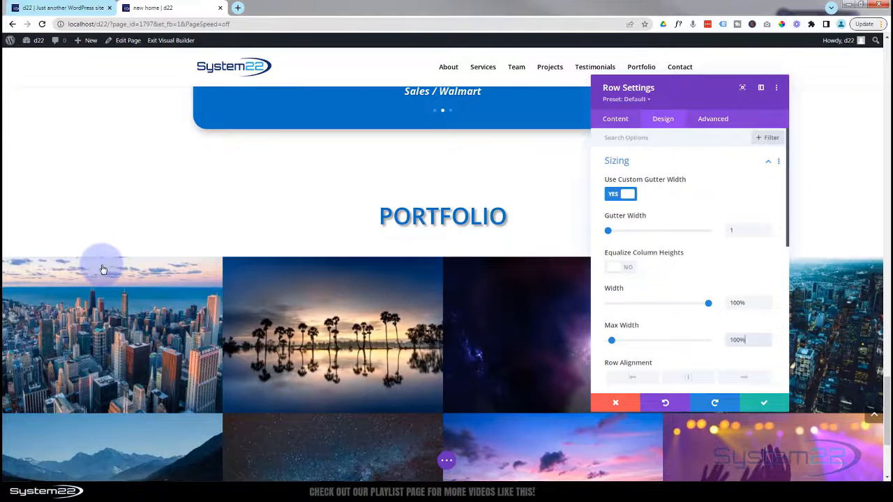
pyautogui.scroll(-2, 102, 270)
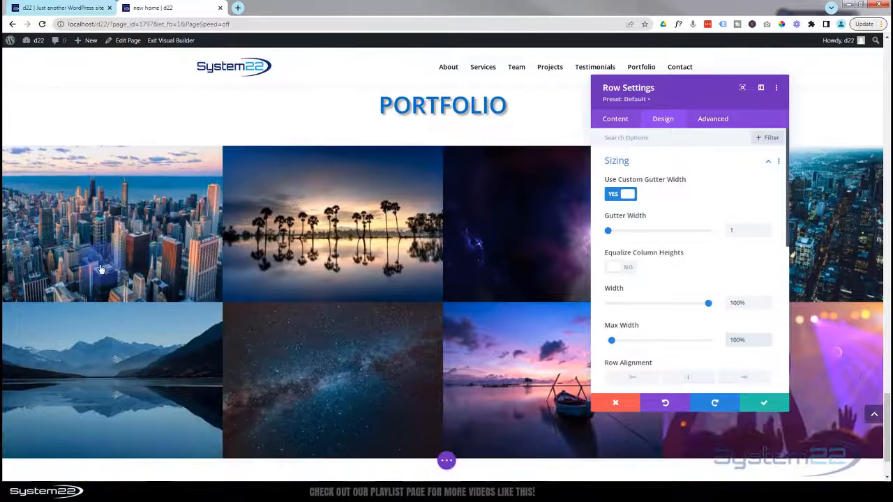
pyautogui.scroll(1, 104, 270)
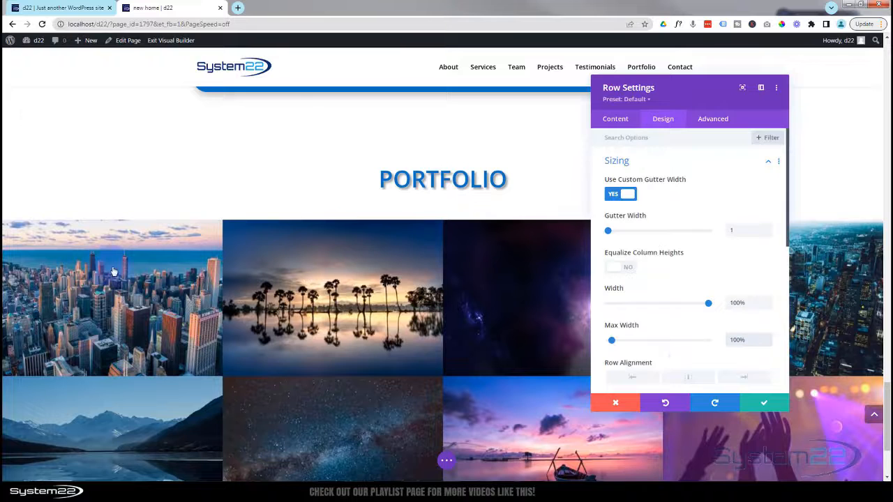
# - Save the row settings and select the Portfolio section
pyautogui.click(765, 404)
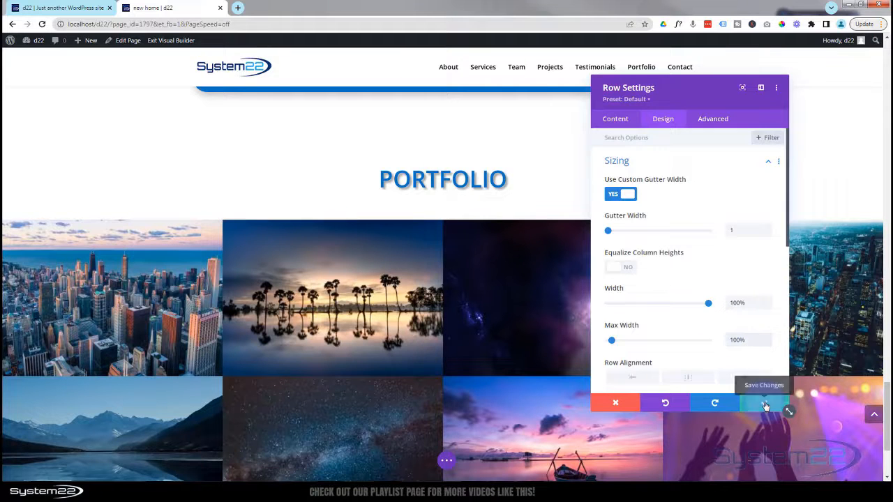
pyautogui.click(153, 175)
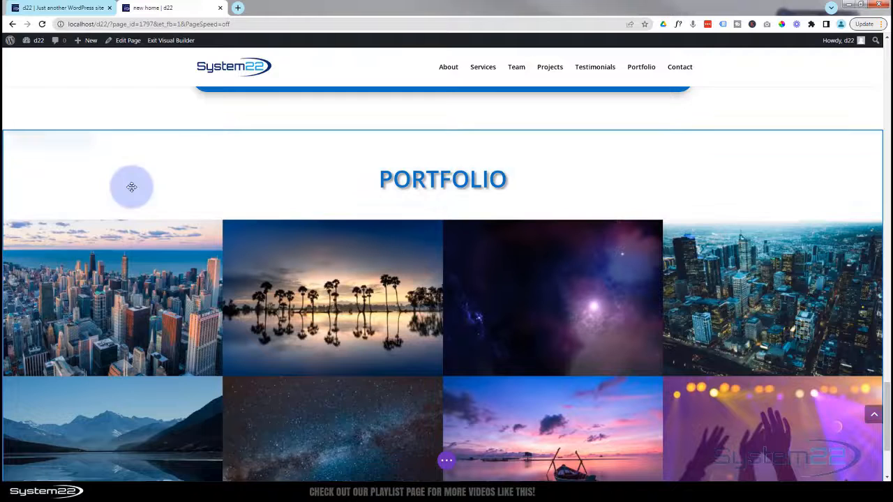
pyautogui.moveTo(36, 149)
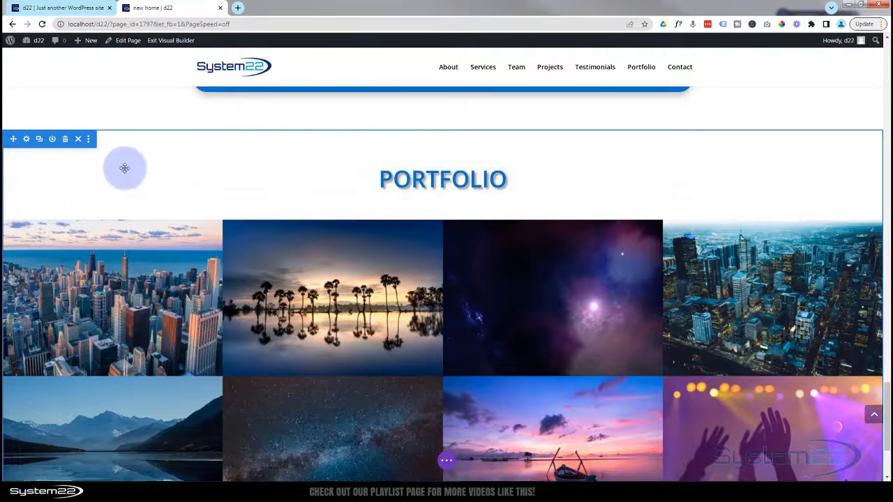
# - Give the Portfolio section the blue background swatch
pyautogui.click(26, 139)
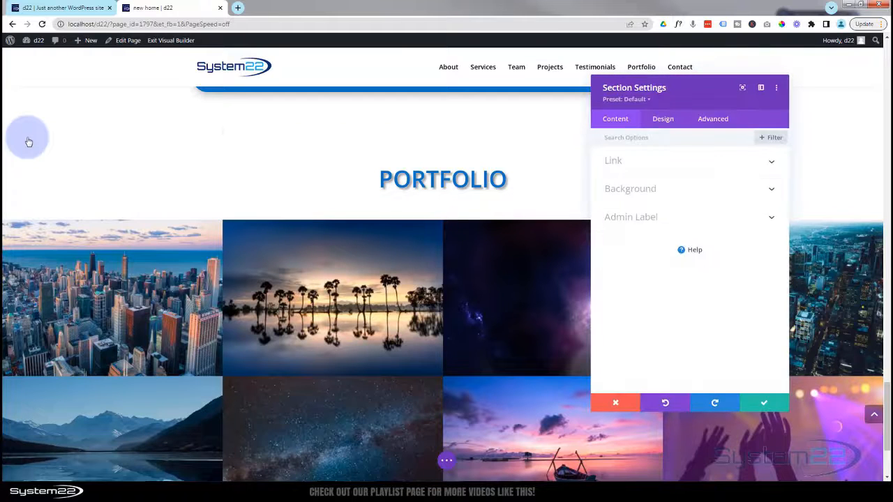
pyautogui.click(667, 192)
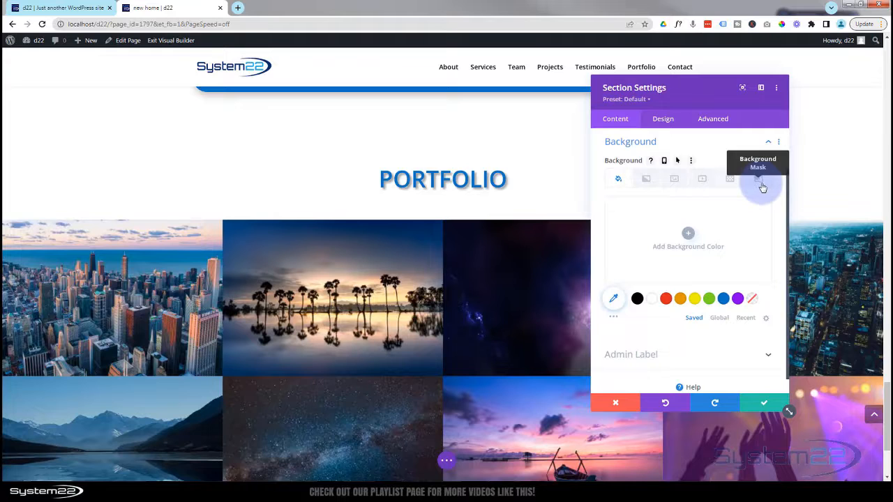
pyautogui.click(723, 299)
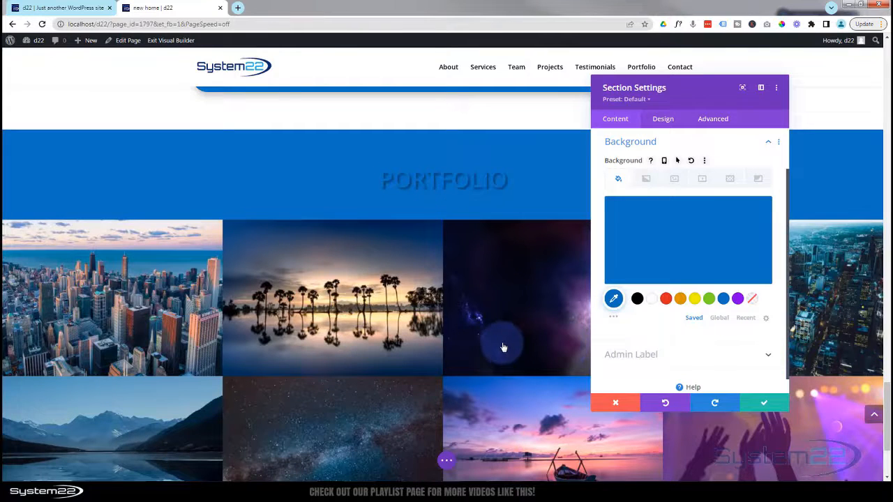
pyautogui.scroll(-3, 503, 347)
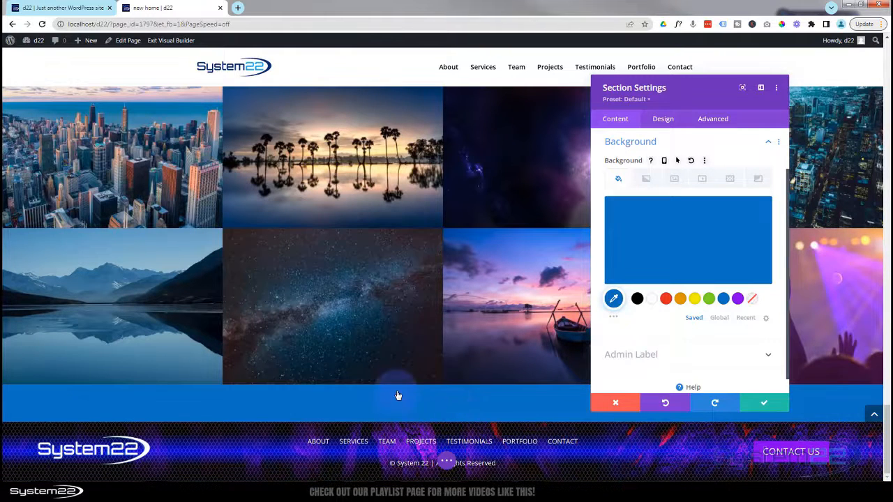
# - Set the section's bottom padding to 0px and save the section settings
pyautogui.click(676, 126)
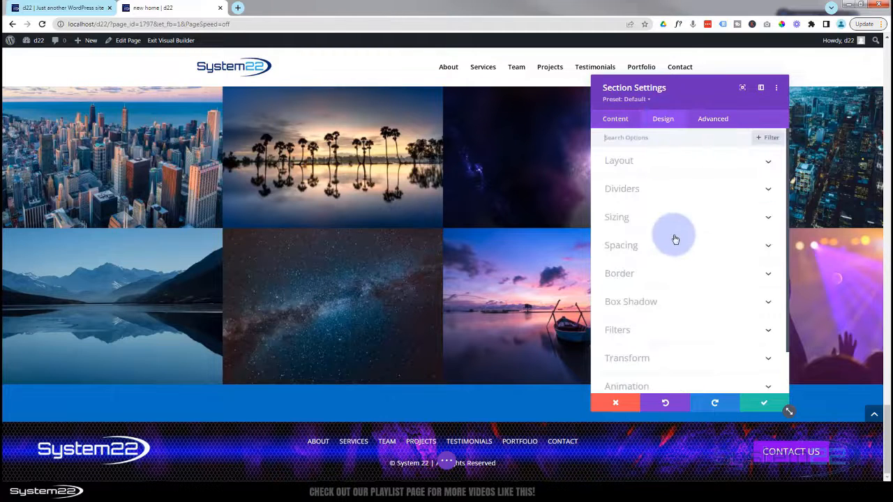
pyautogui.click(675, 250)
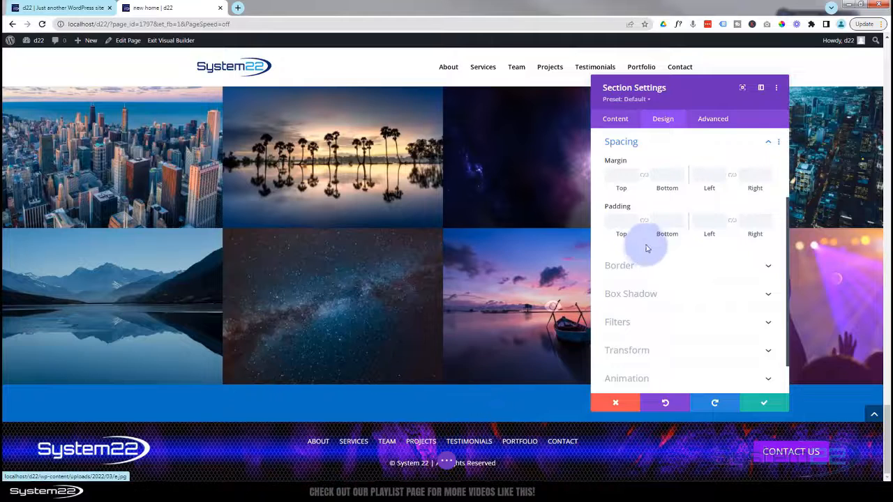
pyautogui.click(670, 222)
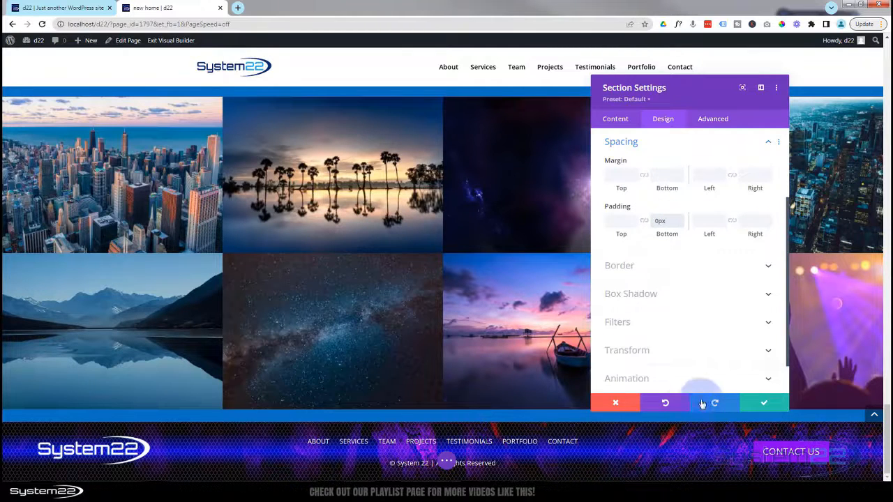
pyautogui.click(760, 405)
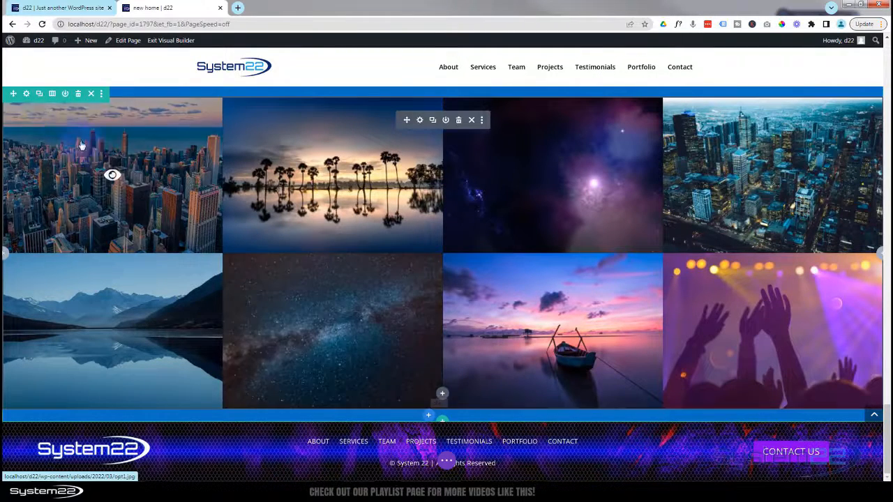
# - Set the gallery row's Design > Spacing Padding Bottom to 0px and save the row
pyautogui.click(26, 94)
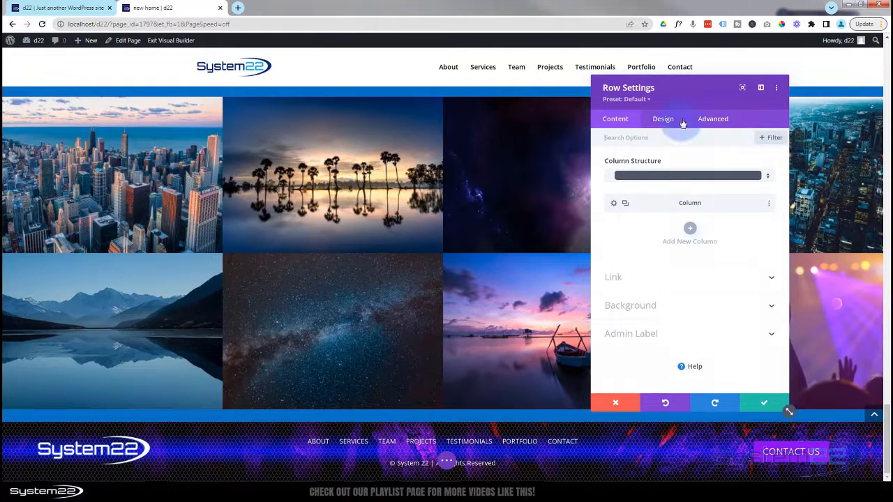
pyautogui.click(672, 121)
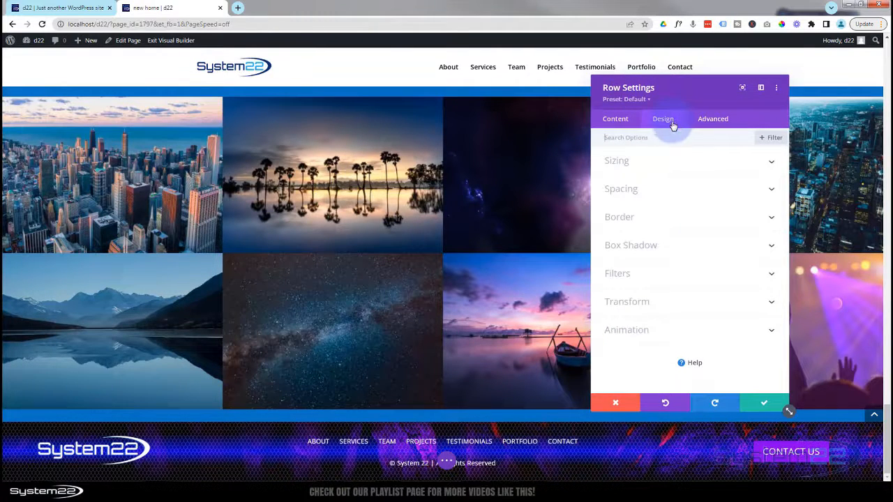
pyautogui.click(682, 191)
pyautogui.click(665, 219)
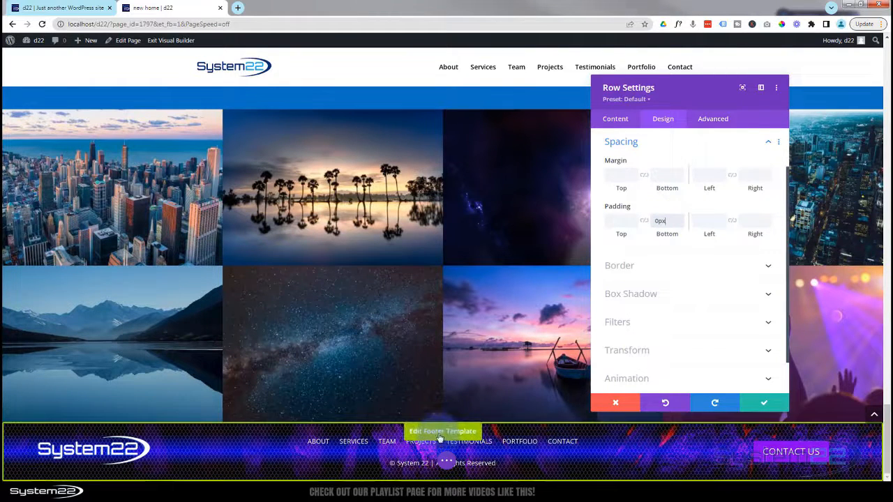
pyautogui.scroll(3, 414, 383)
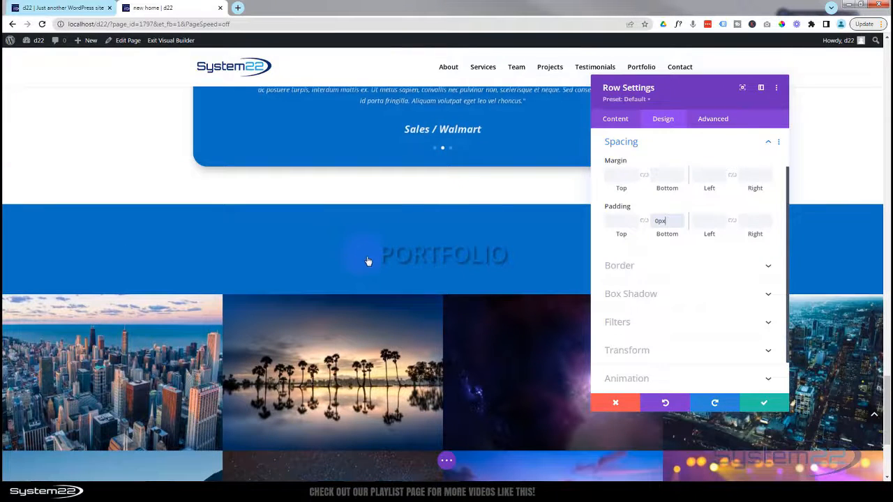
pyautogui.click(767, 405)
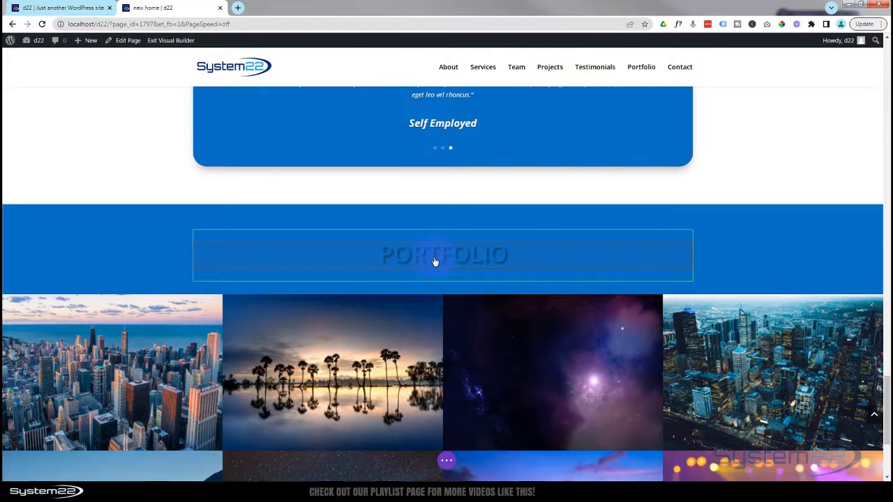
pyautogui.moveTo(429, 256)
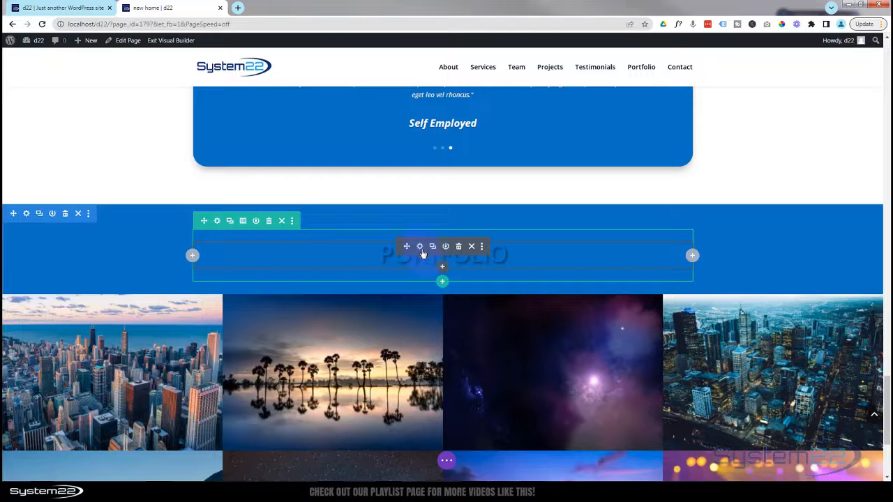
# - Set the PORTFOLIO heading's H2 text colour to white (#ffffff) and save the module
pyautogui.click(421, 249)
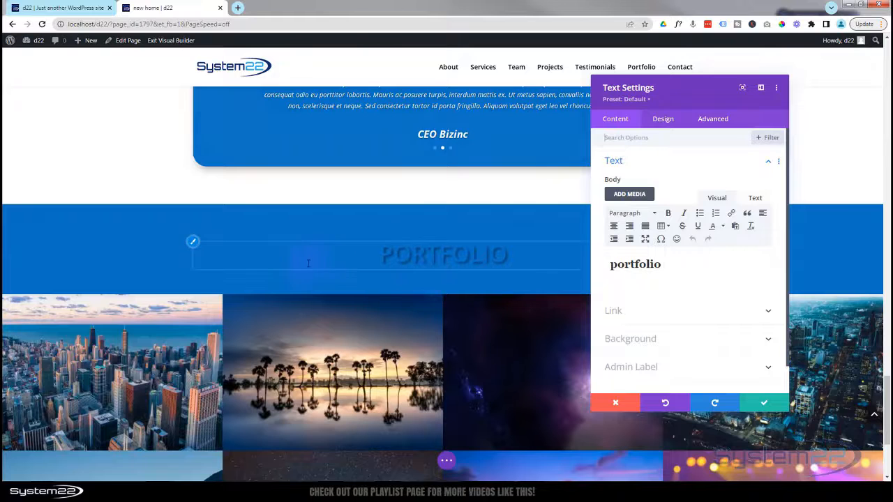
pyautogui.click(195, 246)
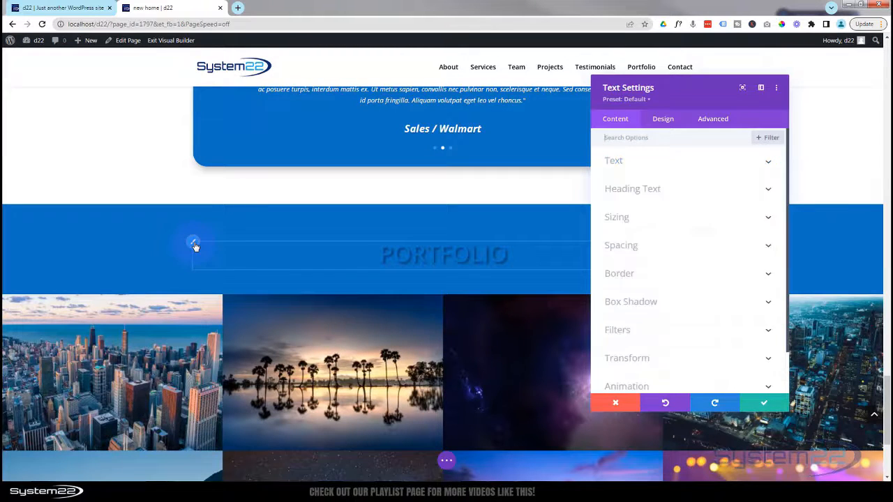
pyautogui.click(645, 167)
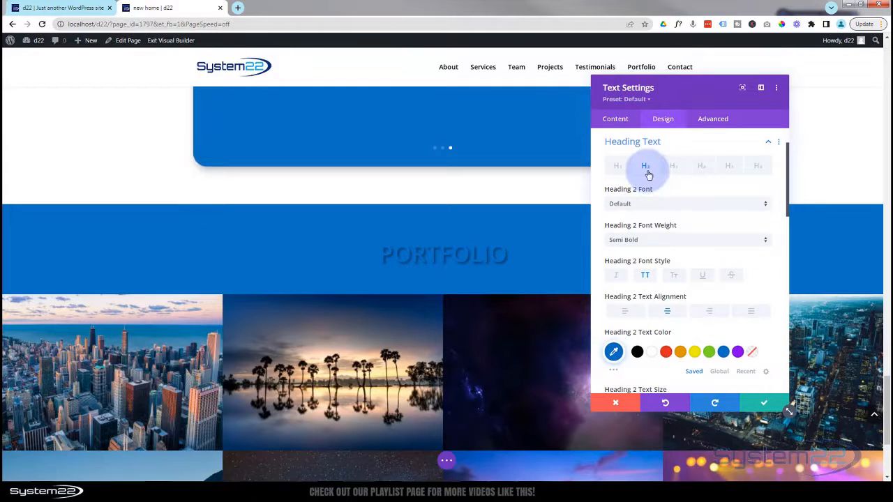
pyautogui.click(655, 355)
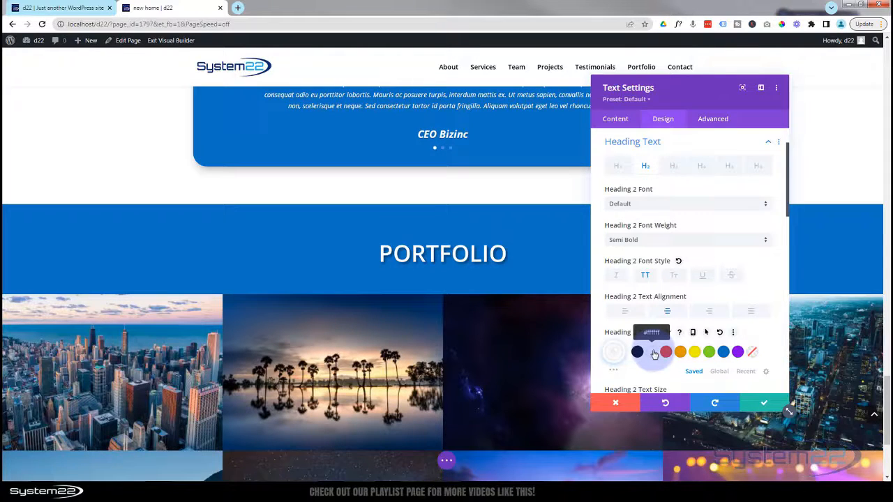
pyautogui.click(764, 407)
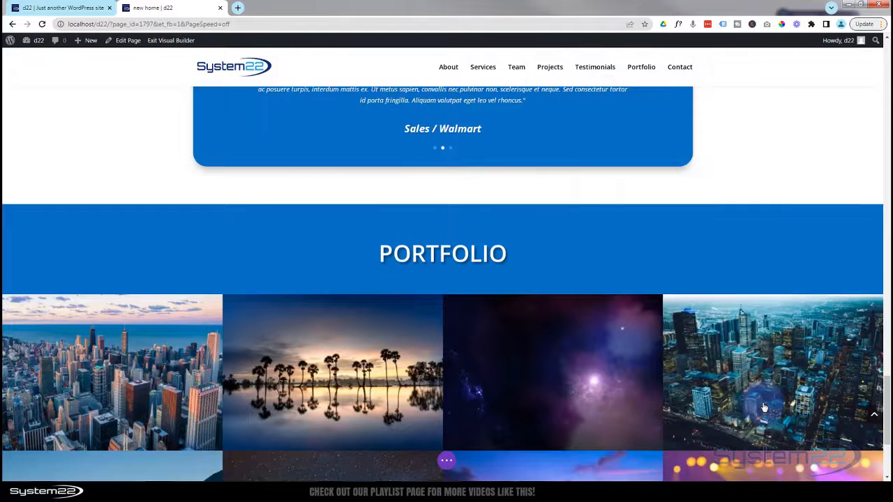
pyautogui.click(447, 462)
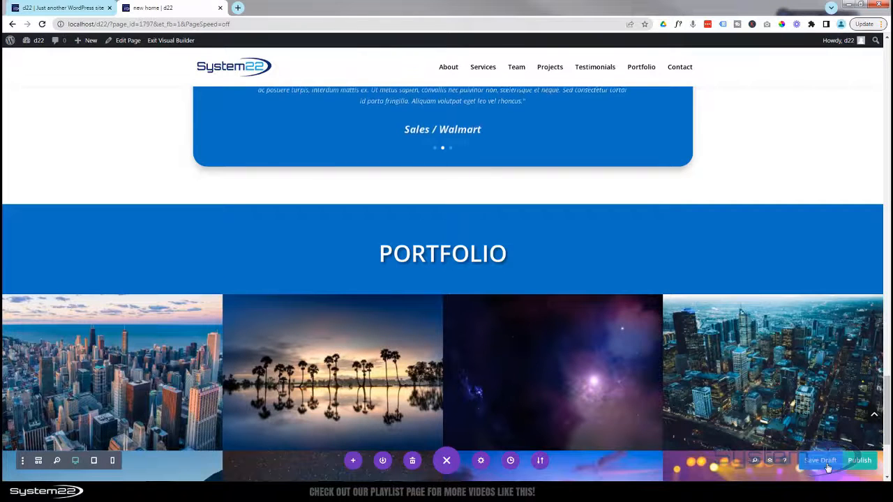
# - Save the page as a draft and scroll the live page down to the Portfolio section
pyautogui.click(159, 42)
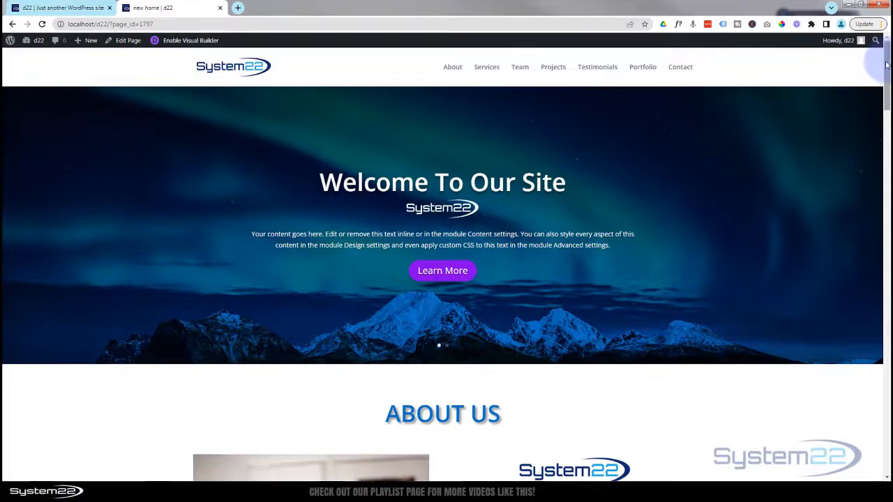
pyautogui.moveTo(888, 60); pyautogui.dragTo(886, 416)
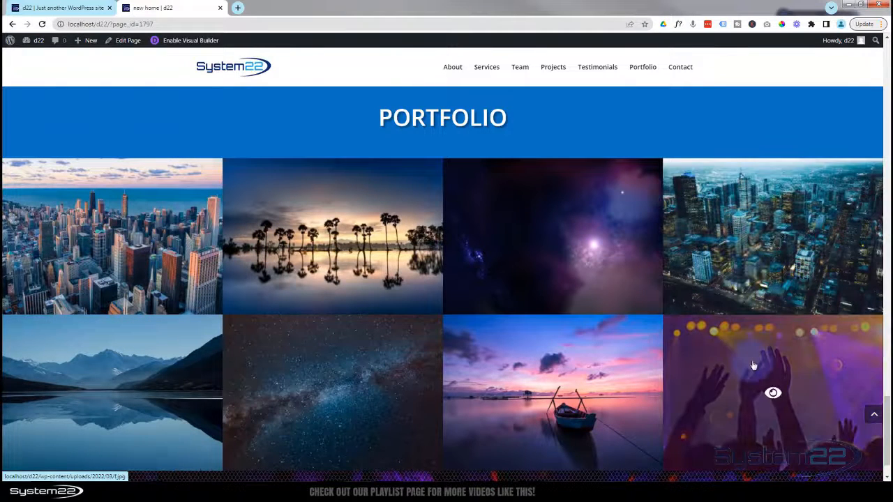
# - Preview the Trees, Super Nova and Urban portfolio images in their lightboxes, closing each
pyautogui.click(332, 239)
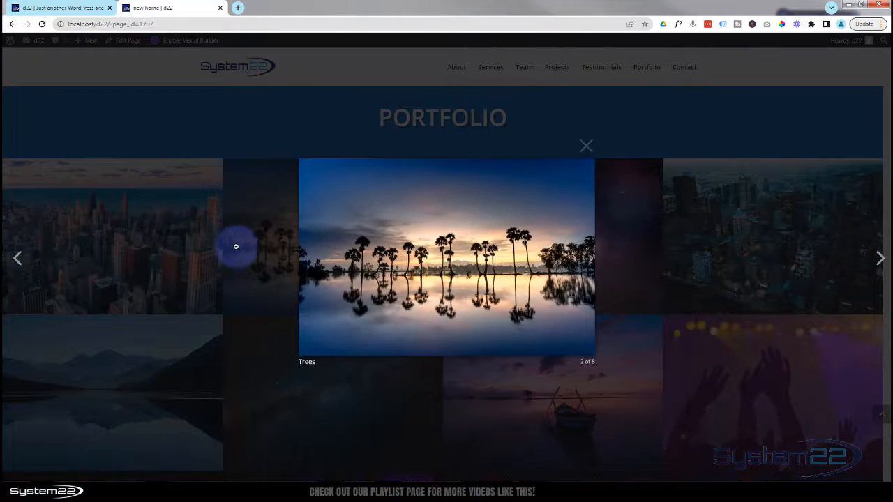
pyautogui.click(581, 149)
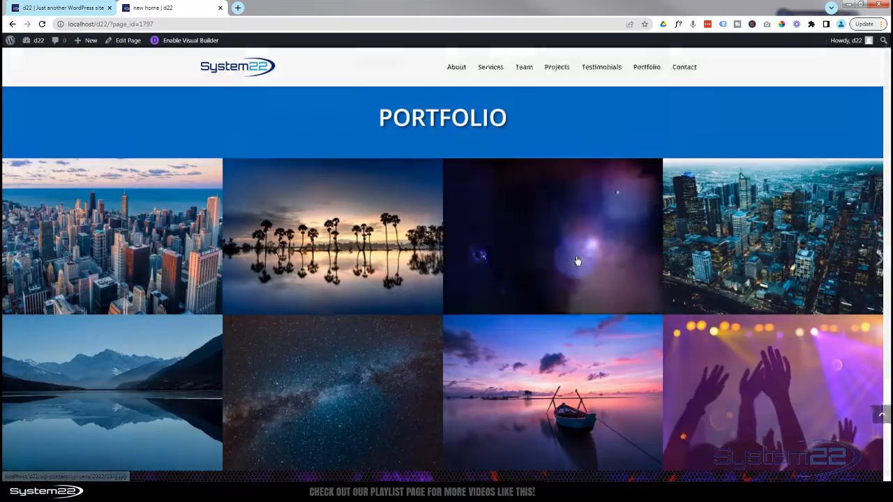
pyautogui.click(578, 261)
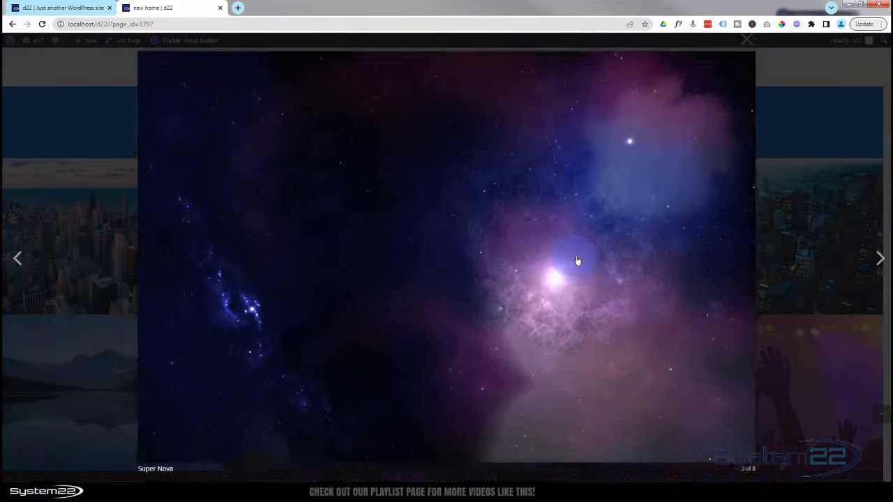
pyautogui.click(799, 152)
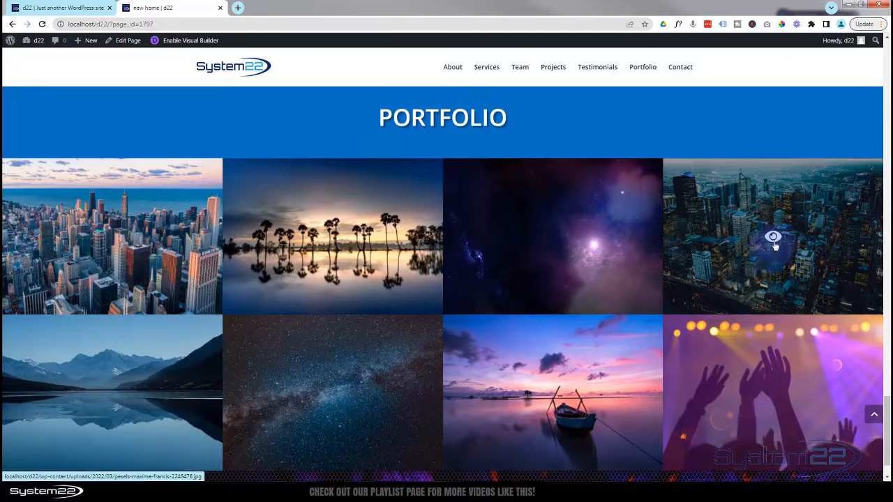
pyautogui.click(775, 249)
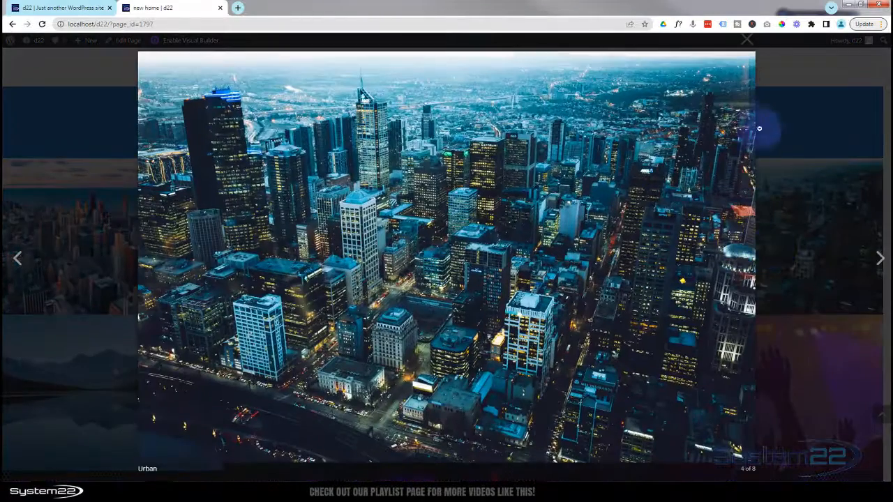
pyautogui.click(779, 130)
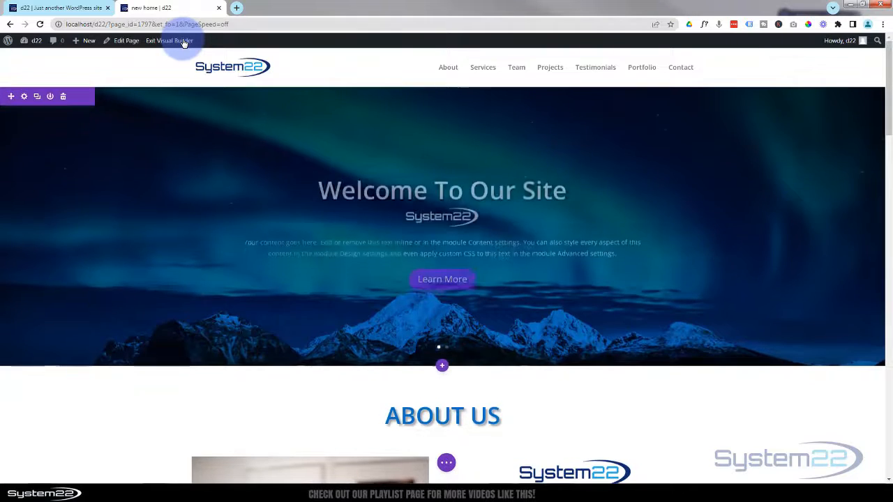
# - Add a new regular section with a one-column row below the portfolio gallery
pyautogui.scroll(-4, 166, 118)
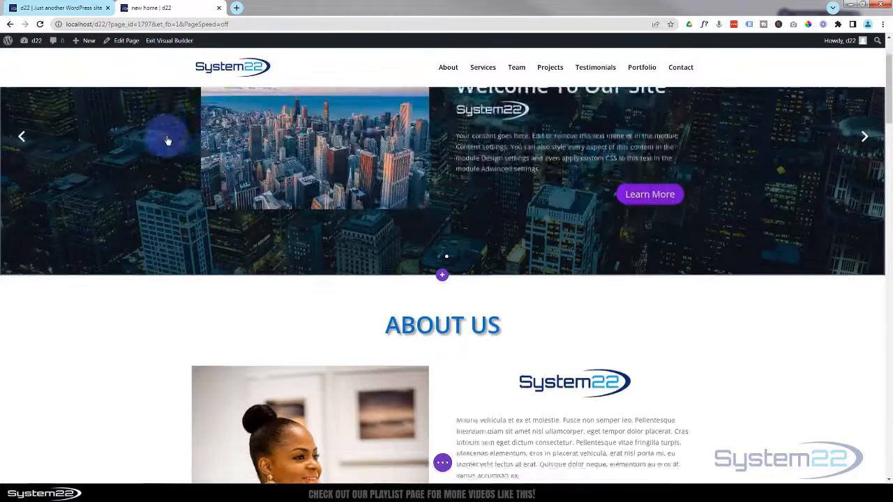
pyautogui.scroll(-11, 167, 140)
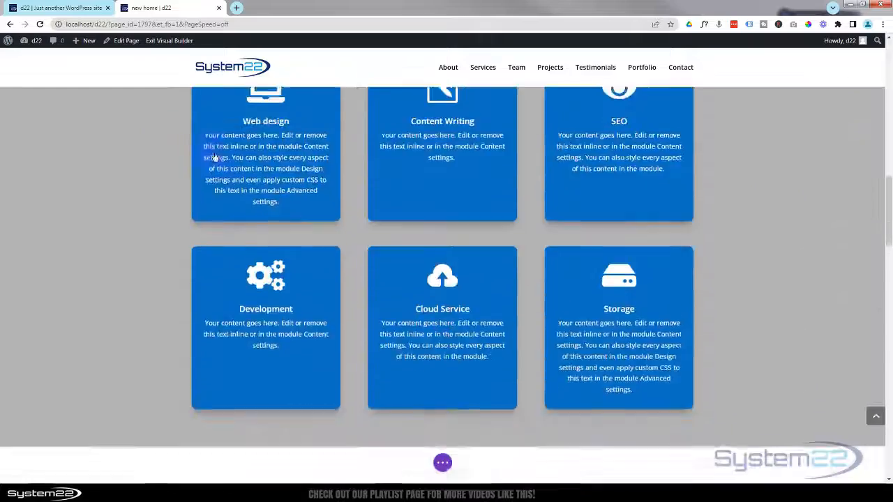
pyautogui.scroll(-9, 266, 233)
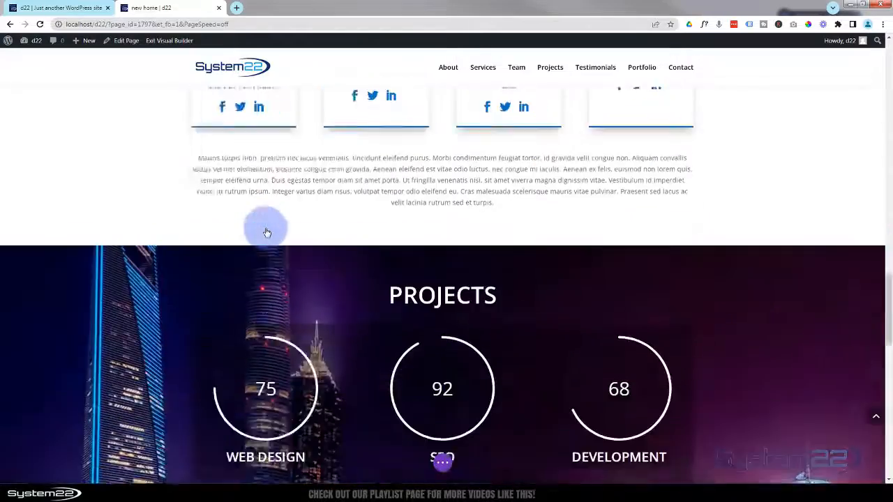
pyautogui.scroll(-10, 266, 233)
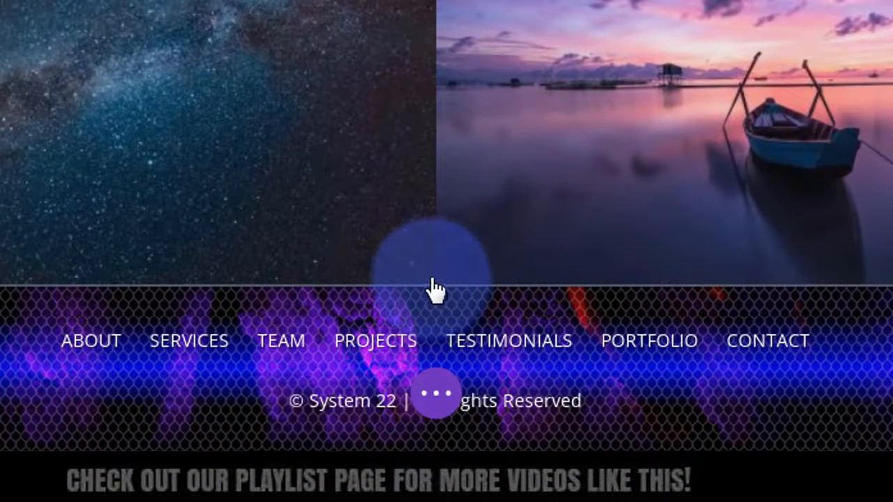
pyautogui.moveTo(429, 277)
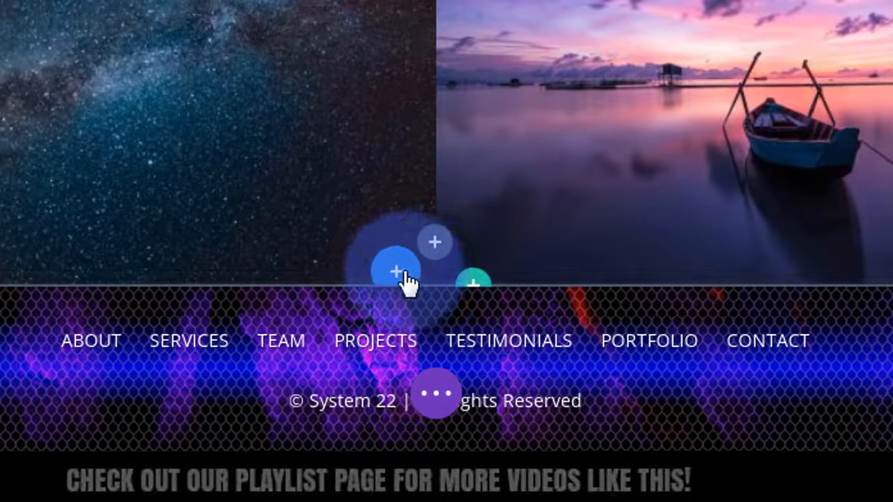
pyautogui.click(401, 273)
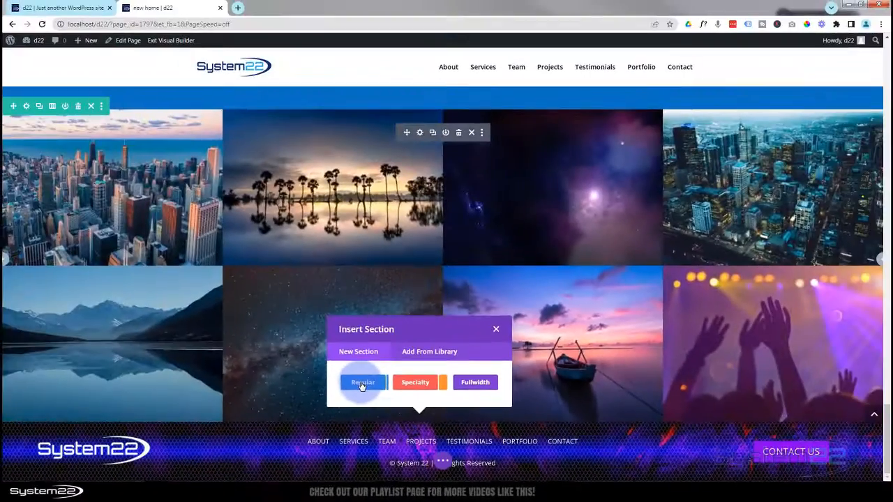
pyautogui.click(213, 183)
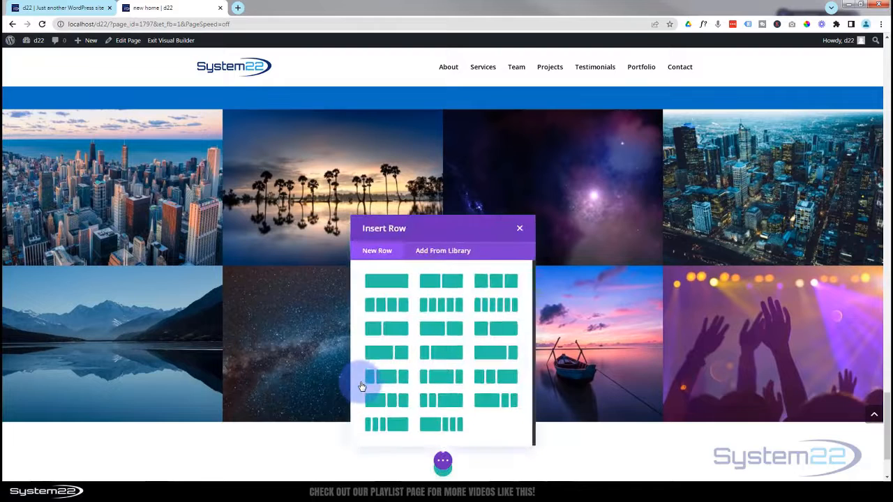
pyautogui.click(386, 285)
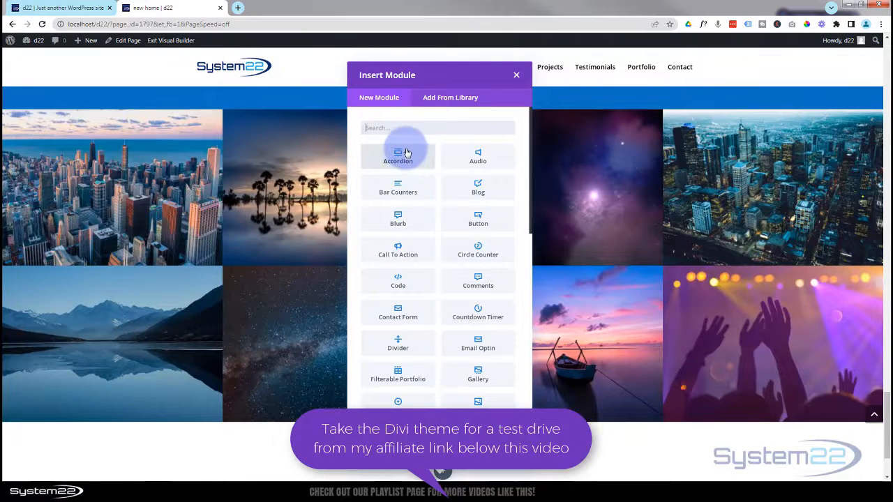
# - Insert the saved 'One Page Title' module from the library into the new row
pyautogui.click(450, 98)
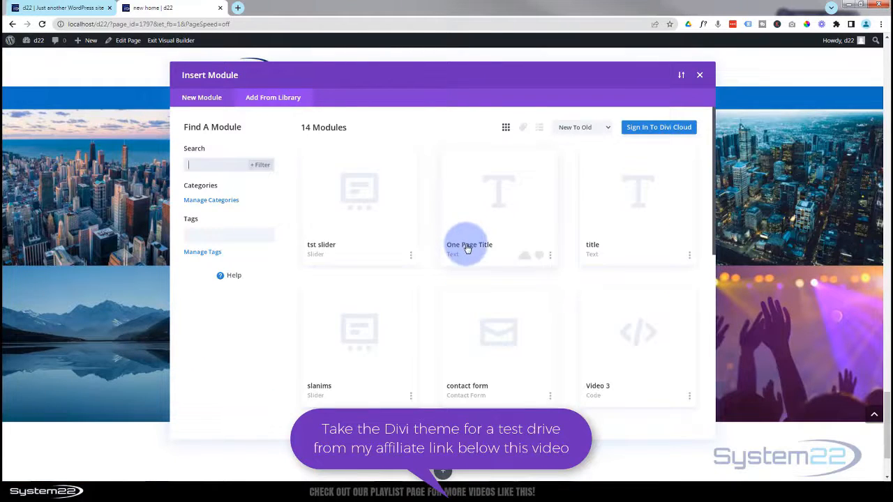
pyautogui.click(467, 245)
pyautogui.click(381, 401)
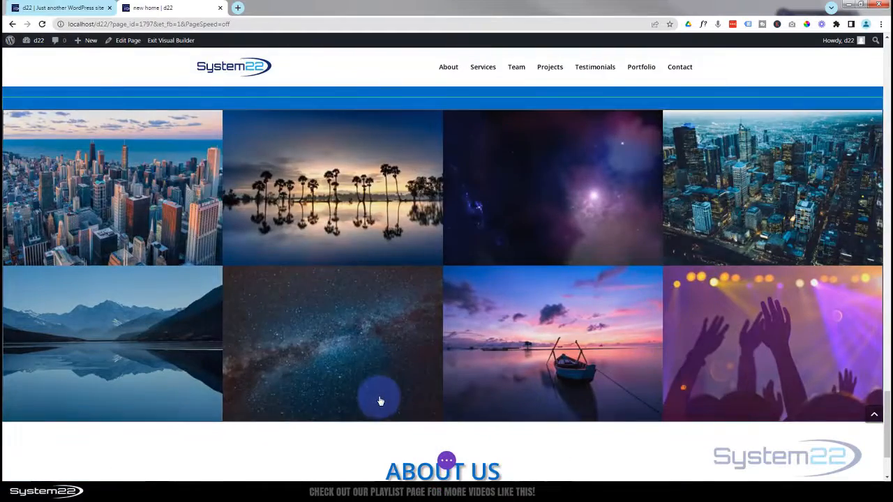
# - Replace the new section's 'ABOUT US' heading text with 'CONTACT US'
pyautogui.scroll(-3, 380, 403)
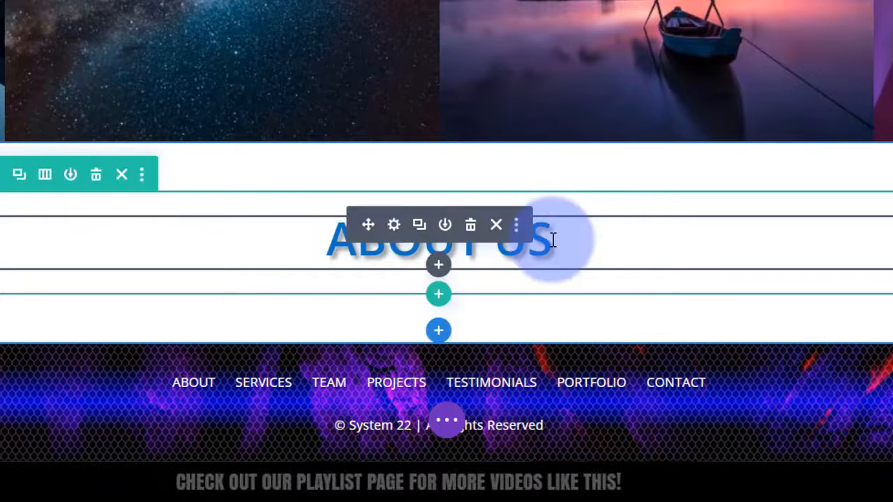
pyautogui.click(552, 240)
pyautogui.moveTo(553, 240); pyautogui.dragTo(307, 247)
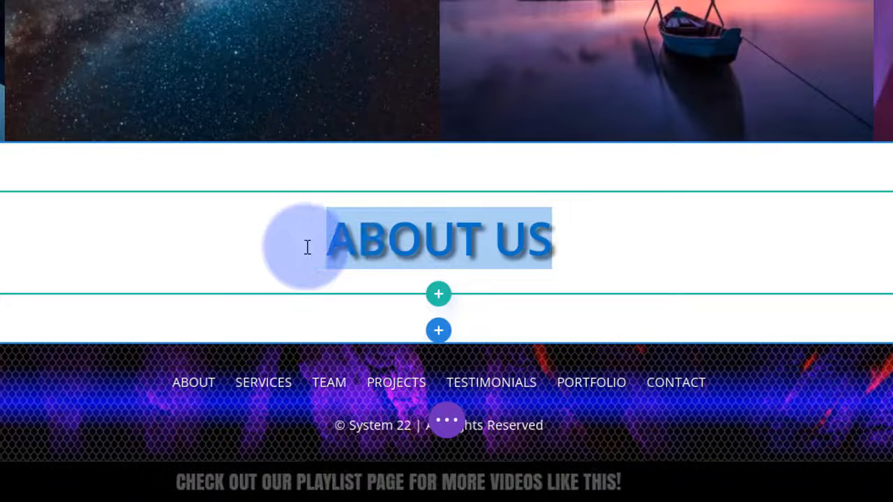
pyautogui.write('CON')
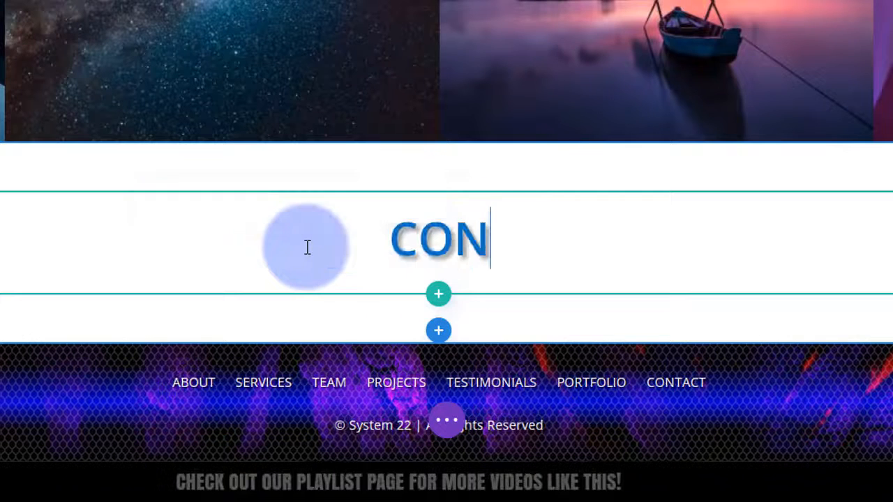
pyautogui.write('TACT US')
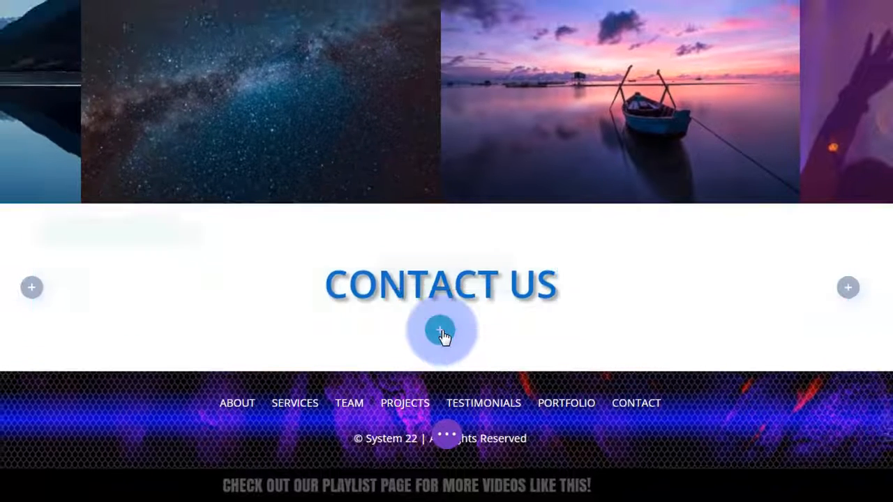
# - Add a one-third/two-thirds row below the CONTACT US heading and insert a Blurb module
pyautogui.click(440, 331)
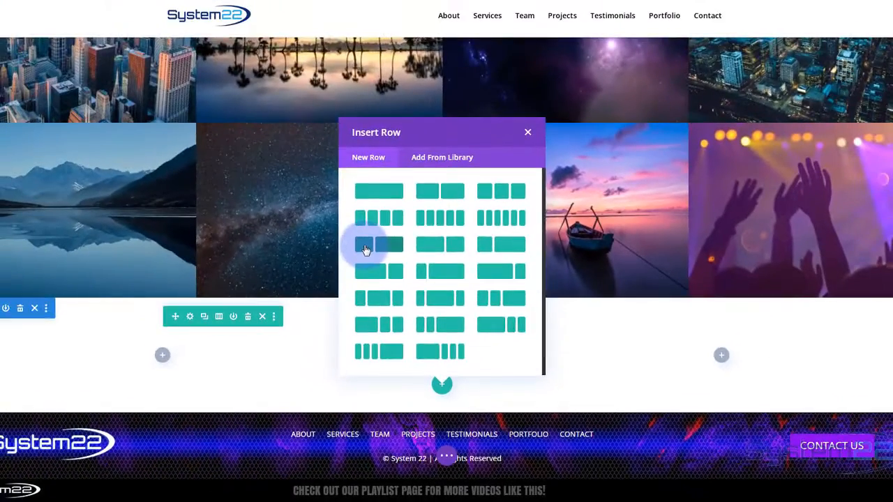
pyautogui.click(328, 133)
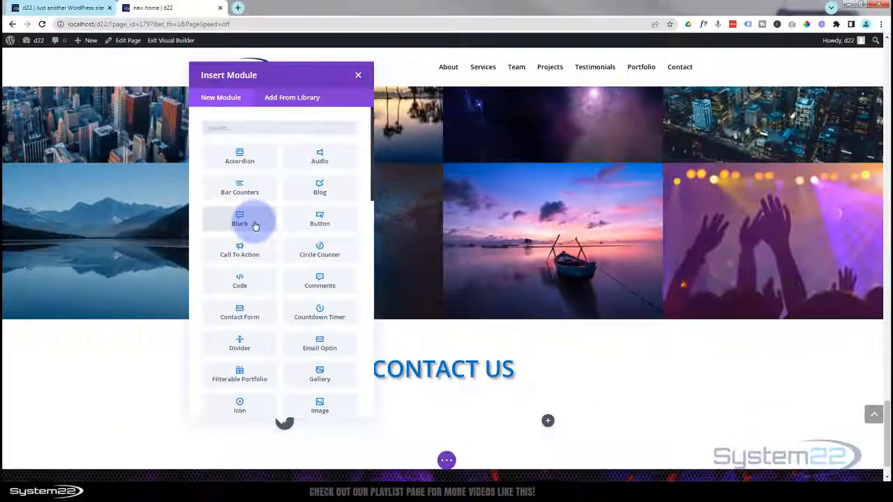
pyautogui.click(256, 225)
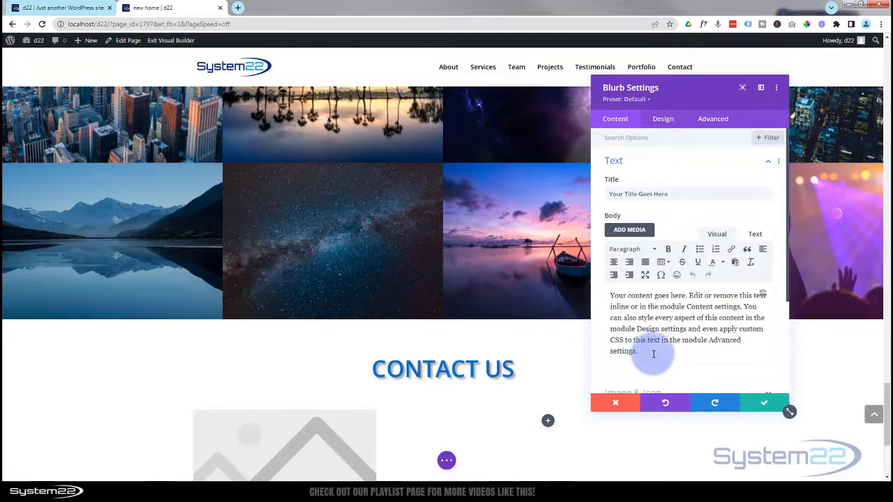
# - Delete the blurb's placeholder body text and replace its title with the street address
pyautogui.moveTo(645, 355); pyautogui.dragTo(609, 298)
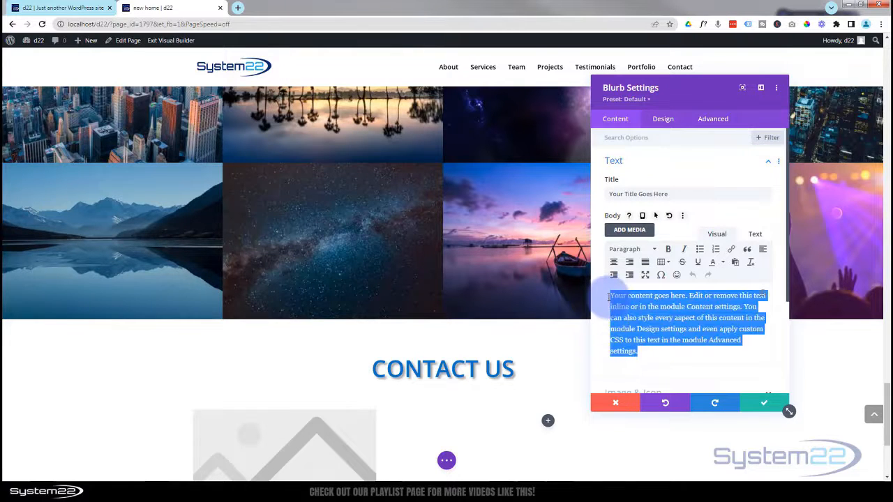
pyautogui.press('BackSpace')
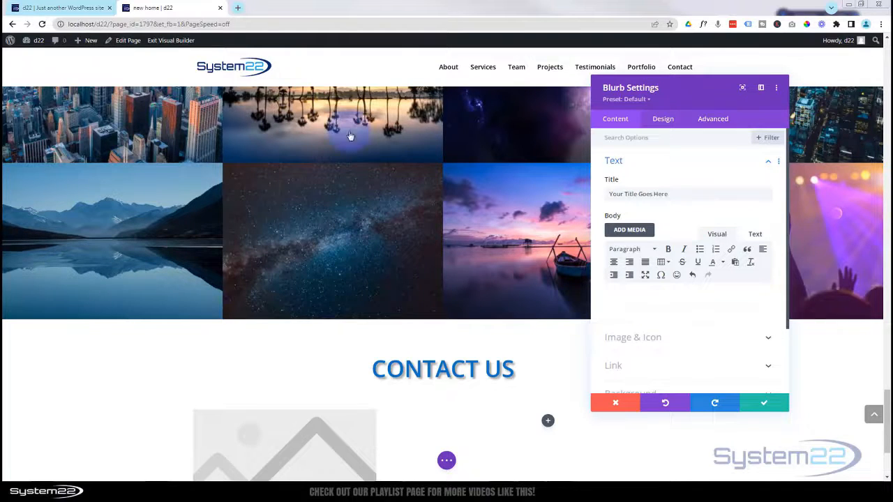
pyautogui.moveTo(677, 194); pyautogui.dragTo(545, 196)
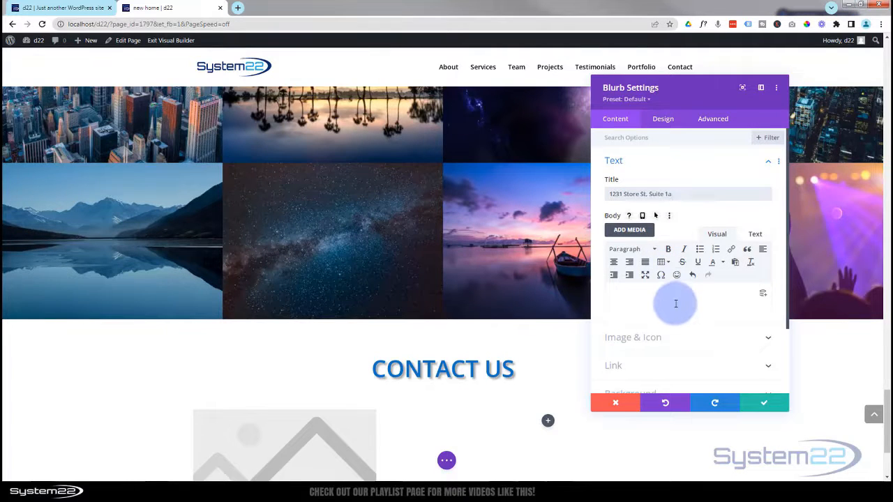
pyautogui.scroll(-1, 675, 303)
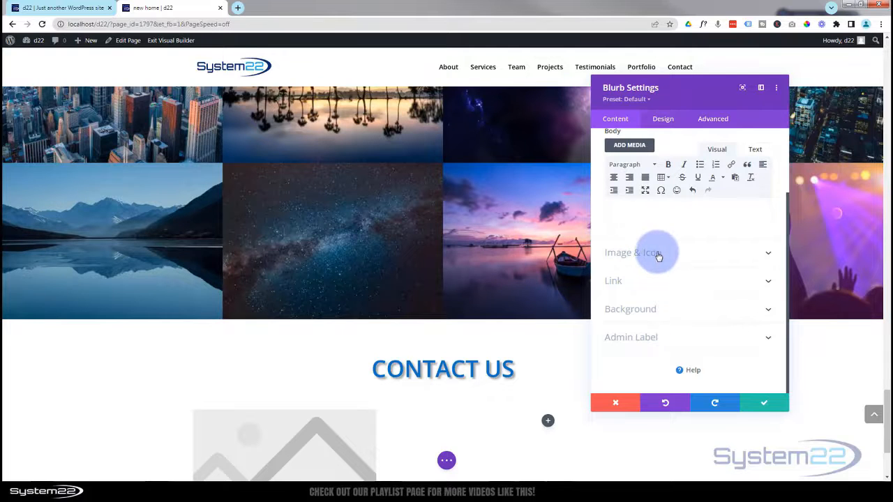
pyautogui.moveTo(658, 90); pyautogui.dragTo(570, 177)
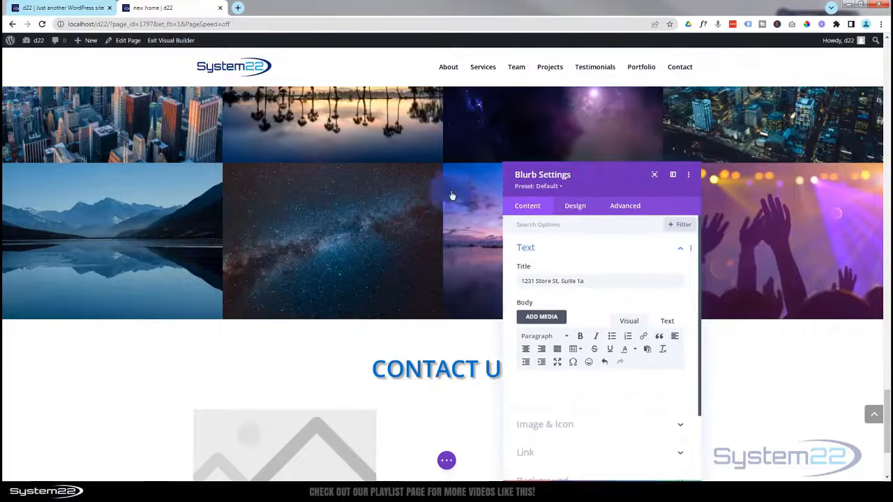
pyautogui.scroll(-2, 309, 193)
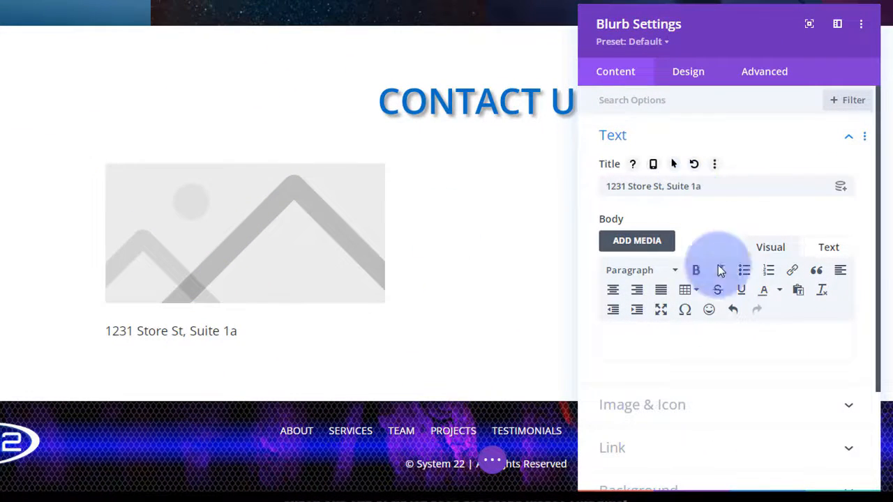
# - Switch the blurb to Use Icon and choose the solid house icon found by searching 'hous'
pyautogui.click(726, 403)
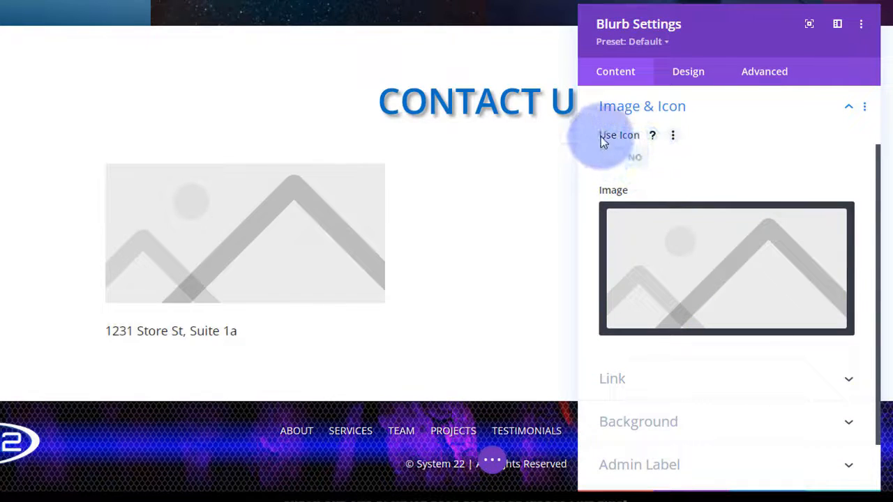
pyautogui.click(639, 159)
pyautogui.click(631, 218)
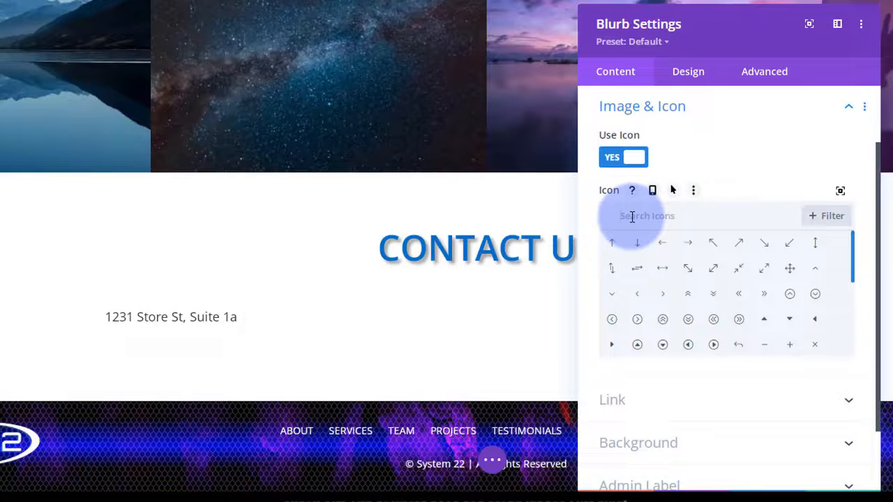
pyautogui.write('hous')
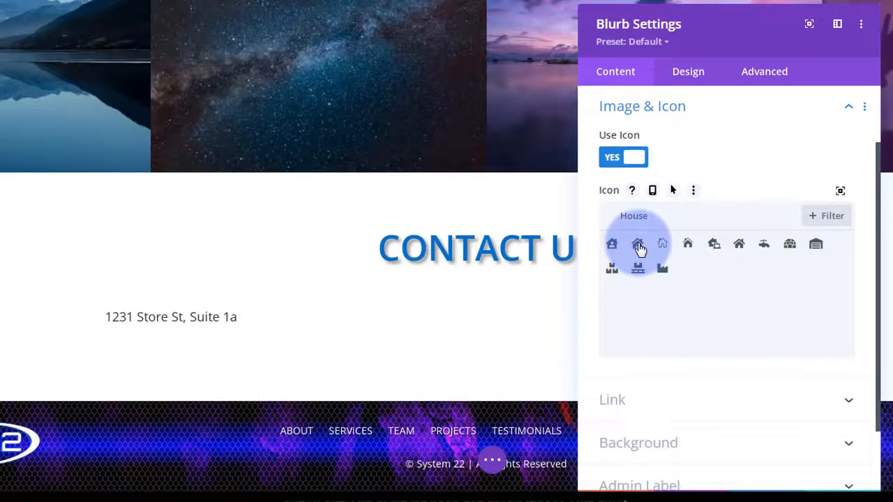
pyautogui.click(639, 246)
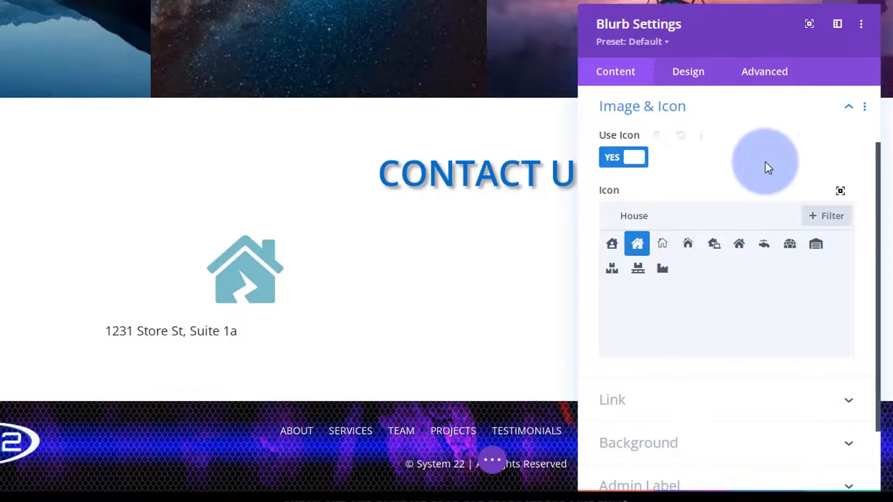
pyautogui.scroll(-2, 766, 165)
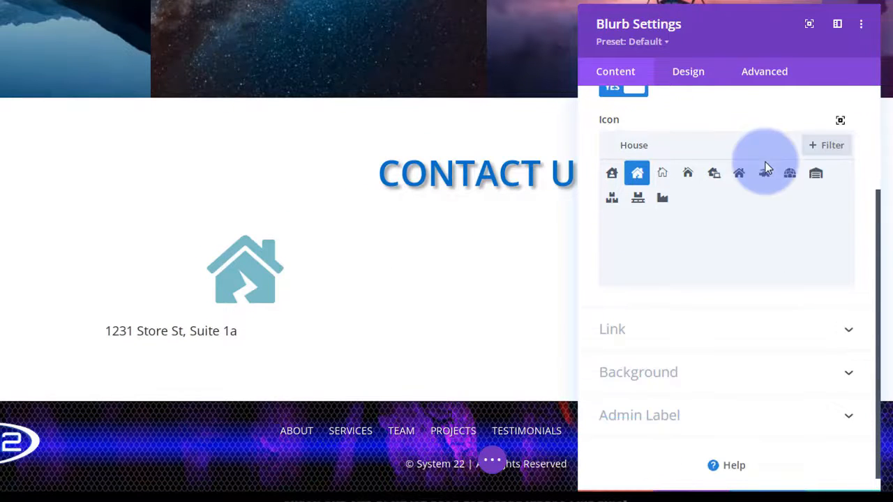
# - Leave the blurb's Title and Module Link URLs empty, with links opening In The Same Window
pyautogui.click(720, 335)
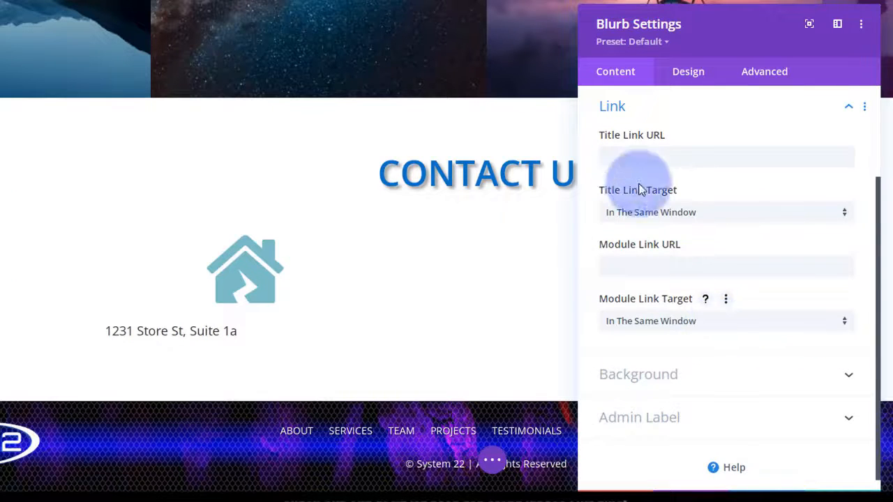
pyautogui.click(627, 157)
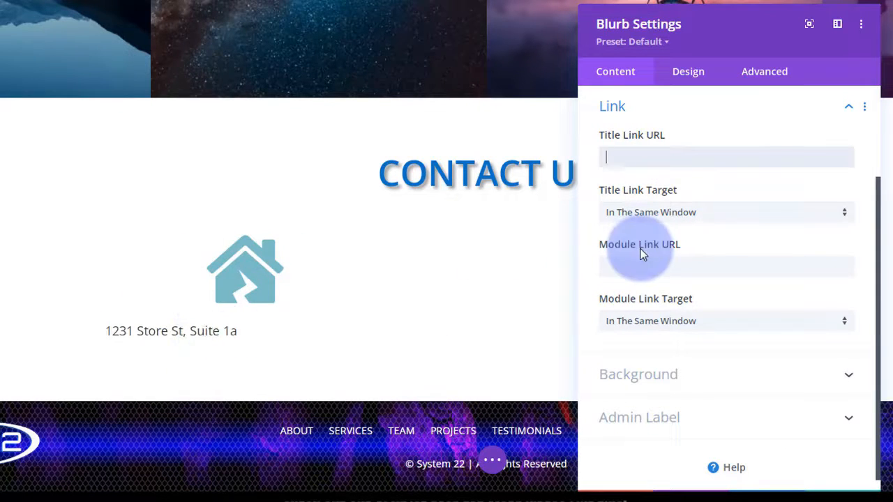
pyautogui.click(735, 269)
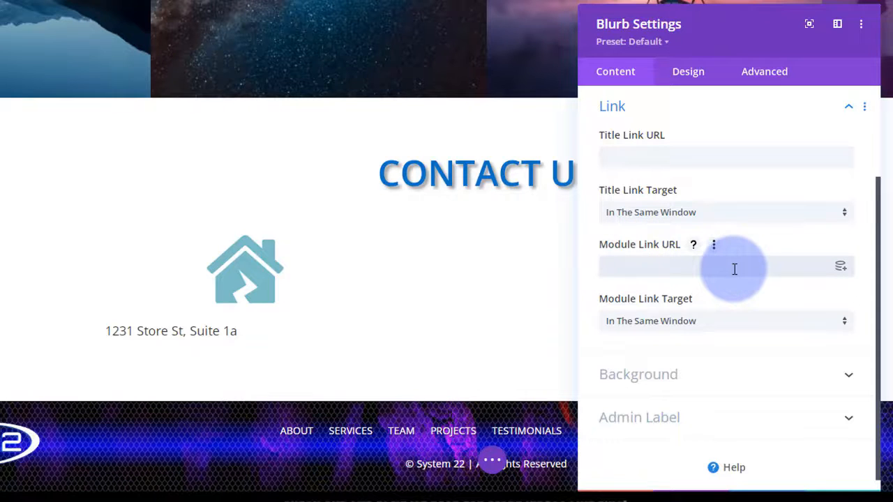
pyautogui.click(728, 328)
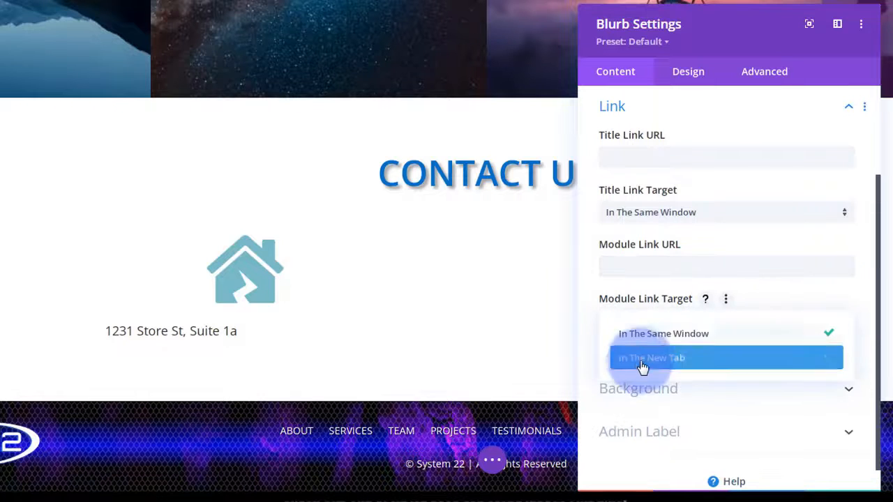
pyautogui.click(588, 343)
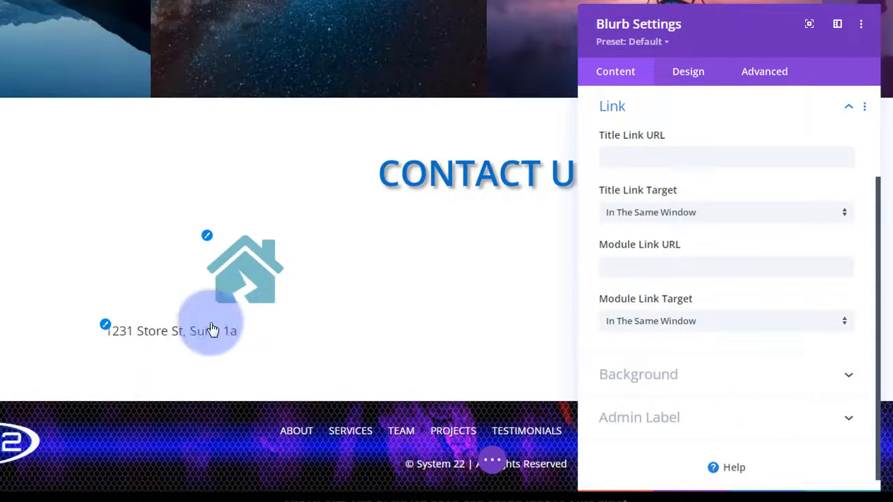
pyautogui.scroll(-1, 687, 290)
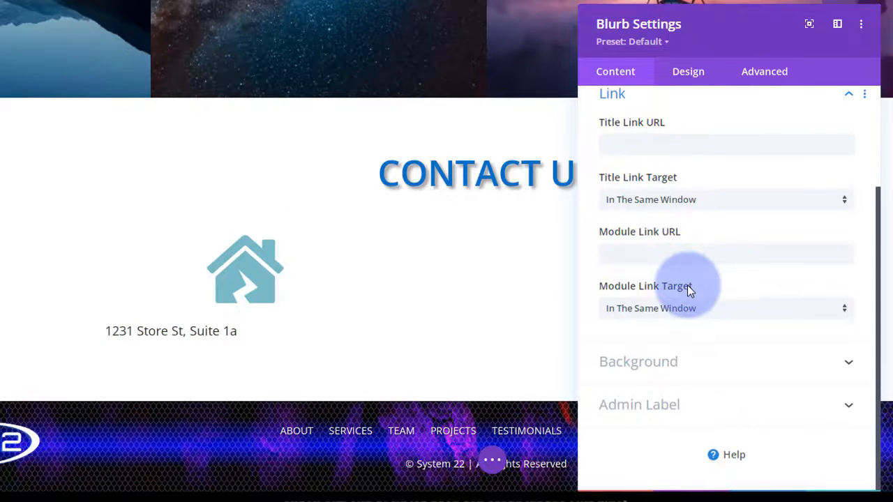
# - Colour the house icon blue with a purple hover colour, then check the Transitions settings
pyautogui.click(698, 79)
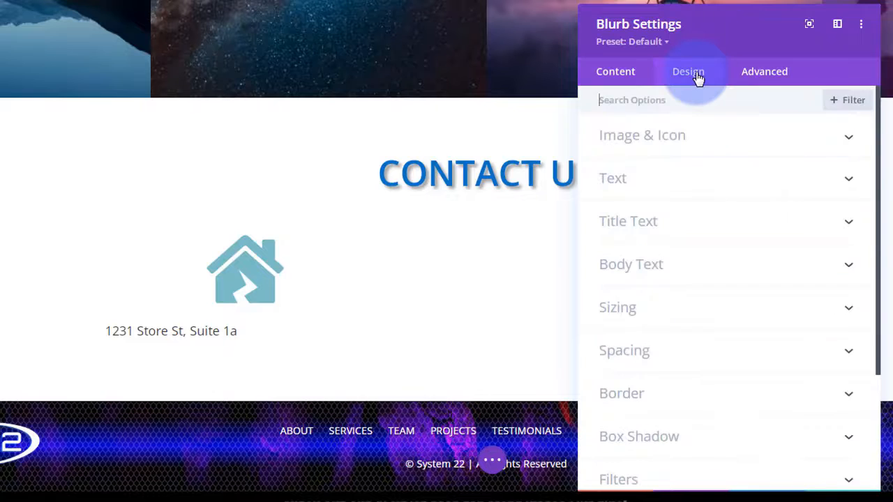
pyautogui.click(730, 140)
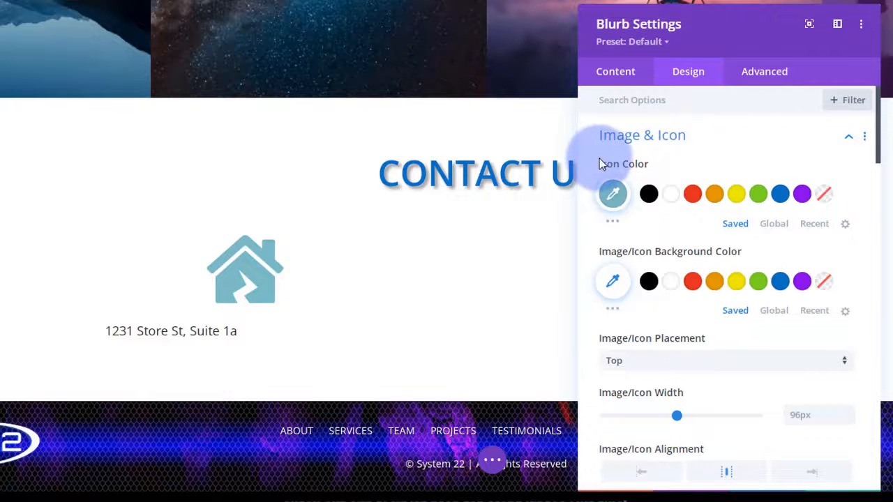
pyautogui.click(780, 195)
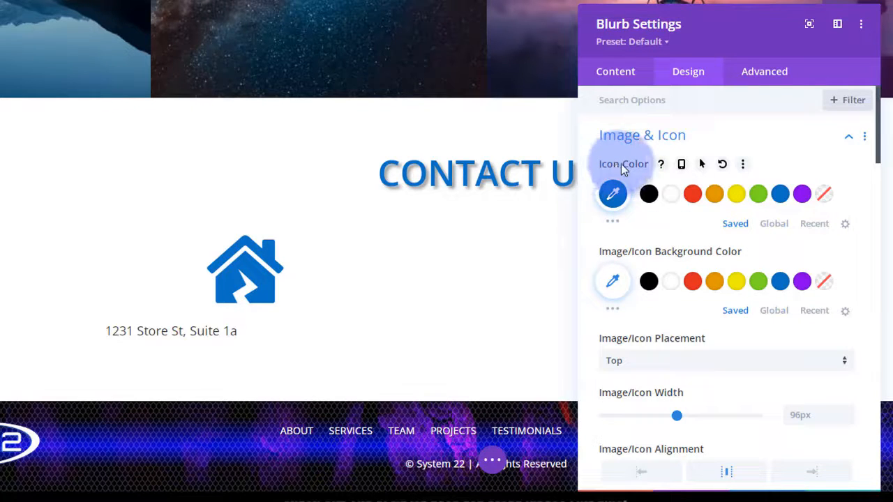
pyautogui.click(703, 166)
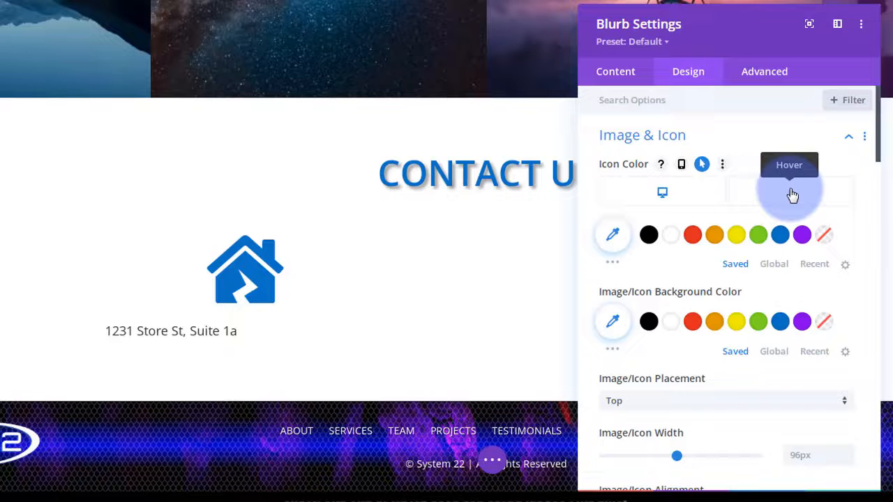
pyautogui.click(792, 195)
pyautogui.click(802, 237)
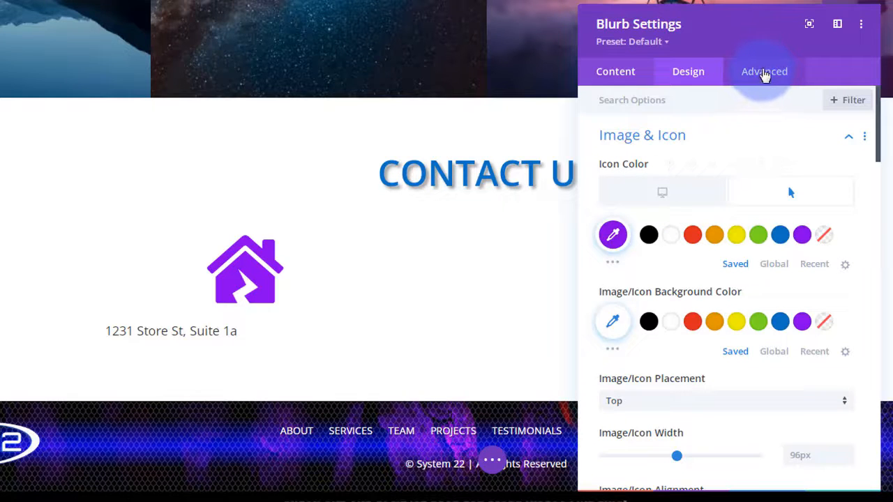
pyautogui.click(766, 72)
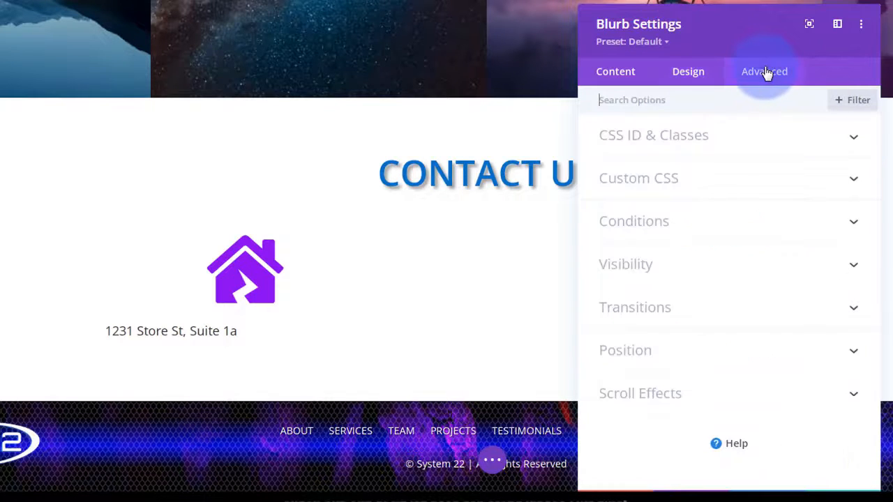
pyautogui.click(765, 307)
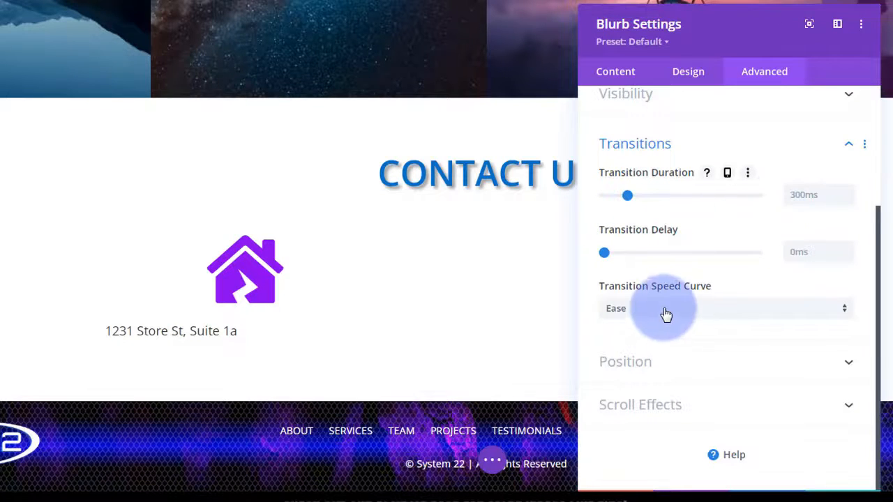
# - Place the blue house icon to the left of the address instead of above it
pyautogui.click(691, 75)
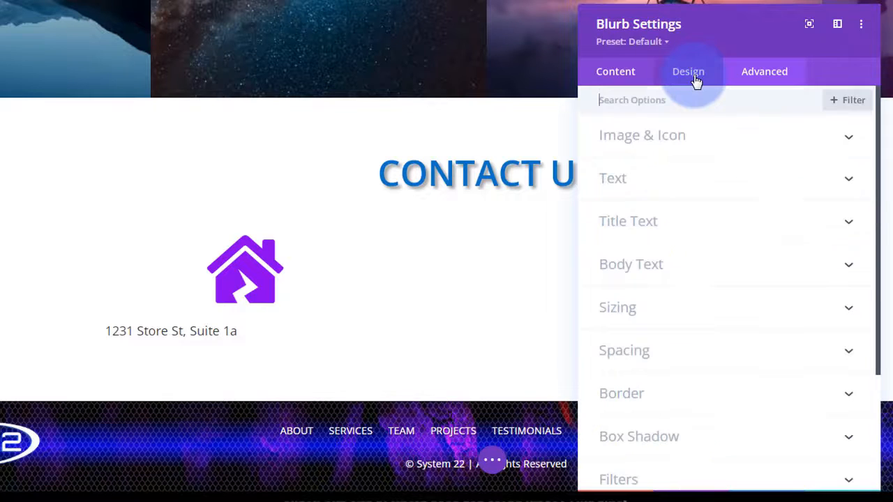
pyautogui.click(717, 146)
pyautogui.scroll(-2, 718, 145)
pyautogui.scroll(-1, 717, 145)
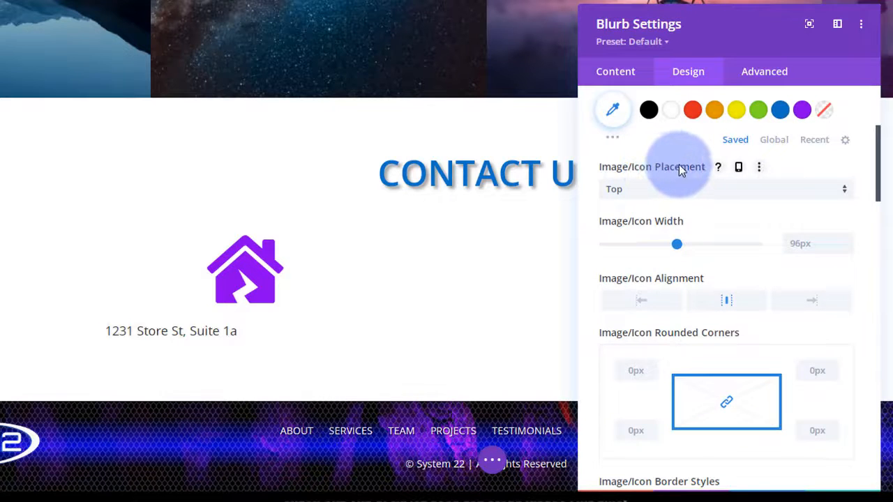
pyautogui.click(648, 191)
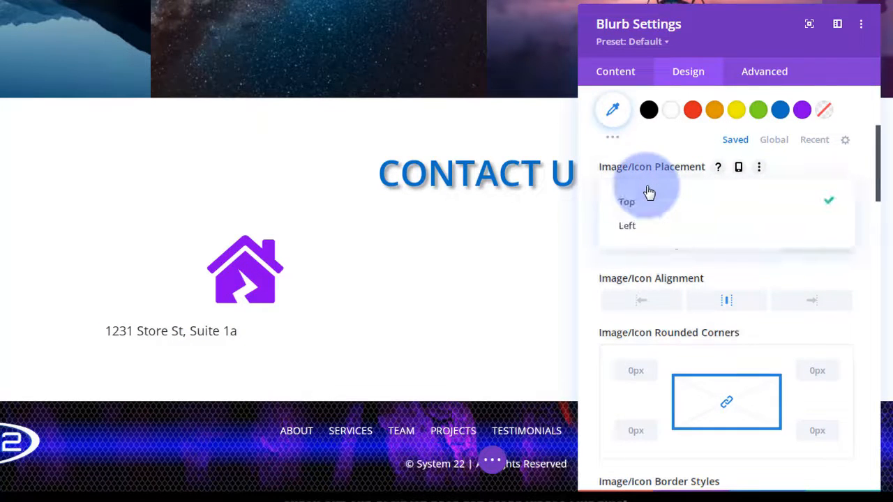
pyautogui.click(625, 228)
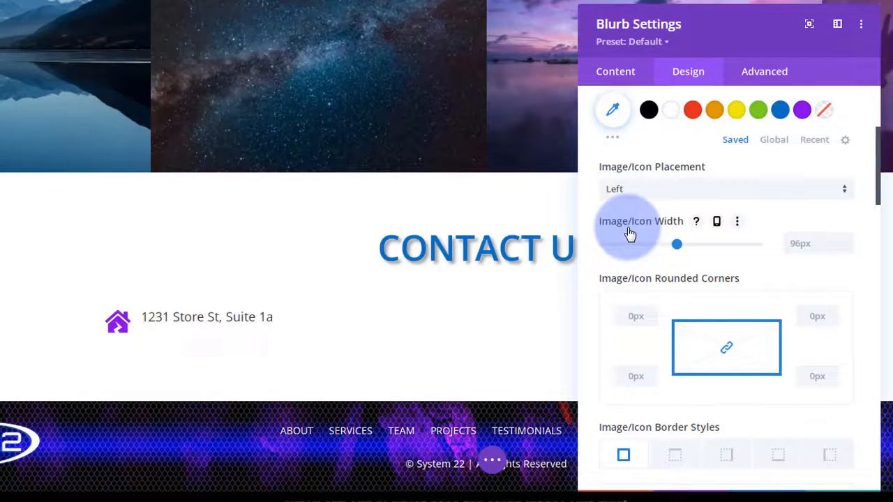
pyautogui.scroll(2, 625, 229)
pyautogui.scroll(2, 626, 229)
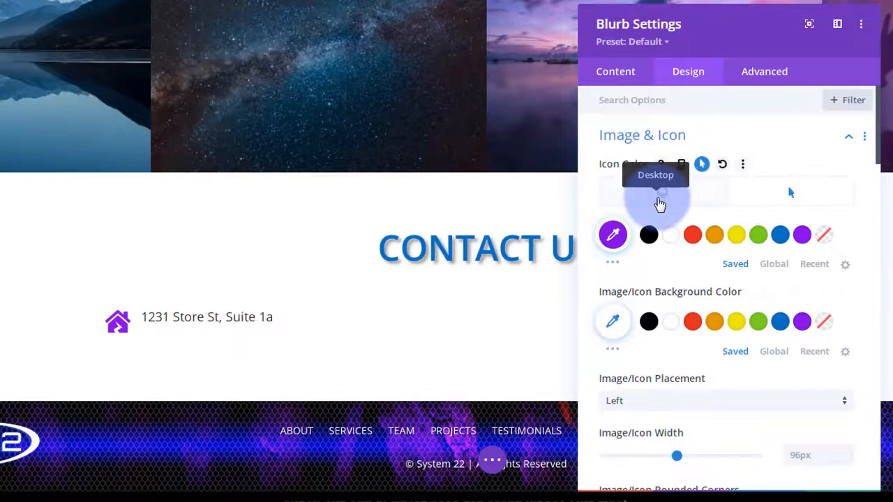
pyautogui.click(661, 202)
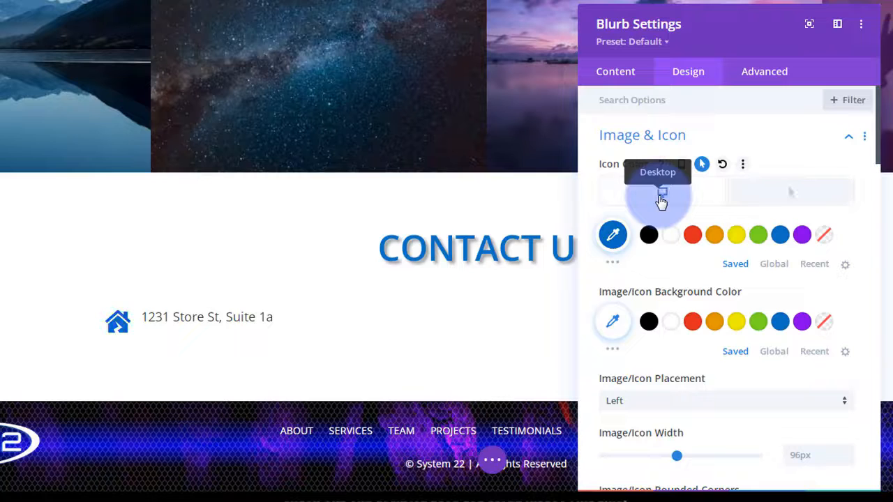
# - Open the Title Text styling options for the blurb's address title
pyautogui.scroll(-4, 649, 234)
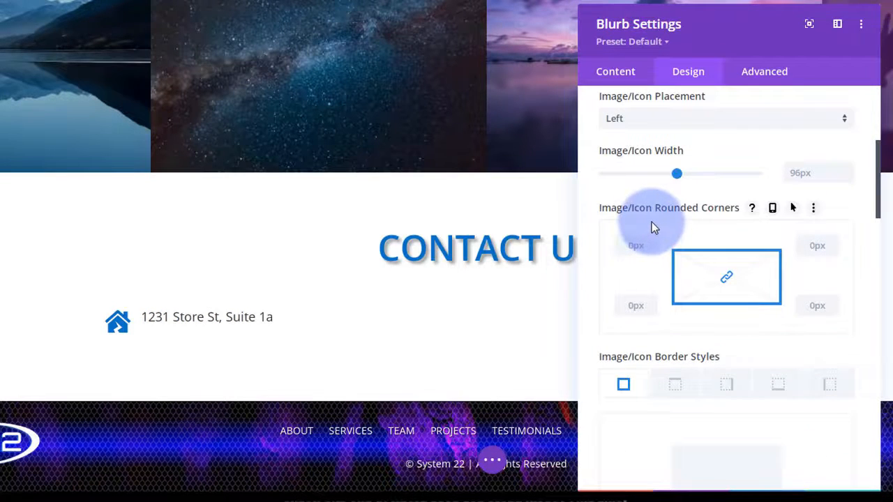
pyautogui.scroll(-1, 652, 220)
pyautogui.scroll(-5, 652, 220)
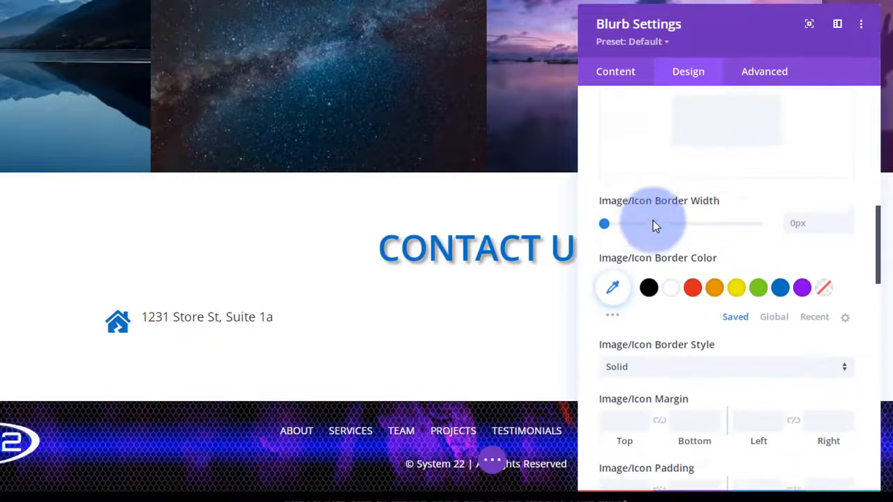
pyautogui.scroll(-2, 654, 221)
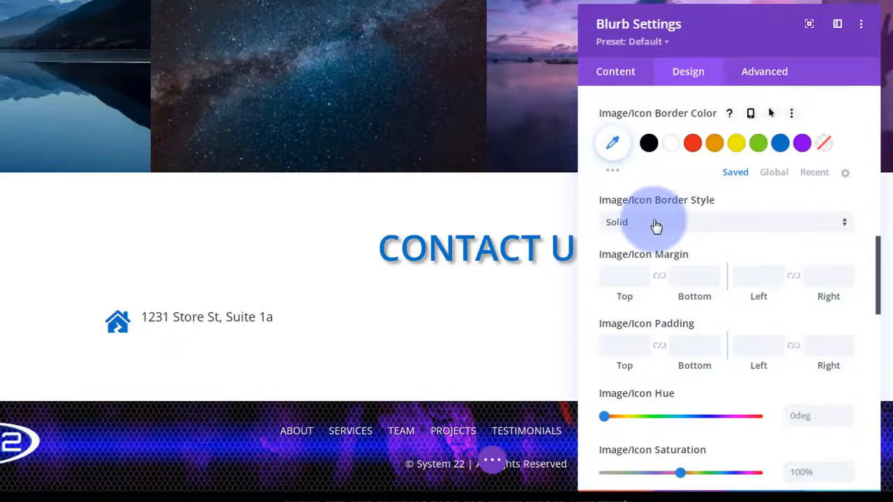
pyautogui.scroll(-2, 657, 224)
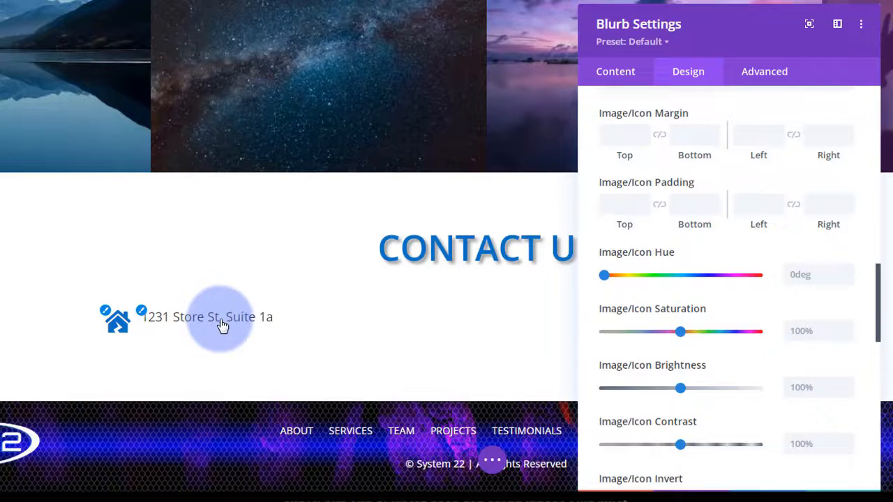
pyautogui.scroll(-5, 640, 271)
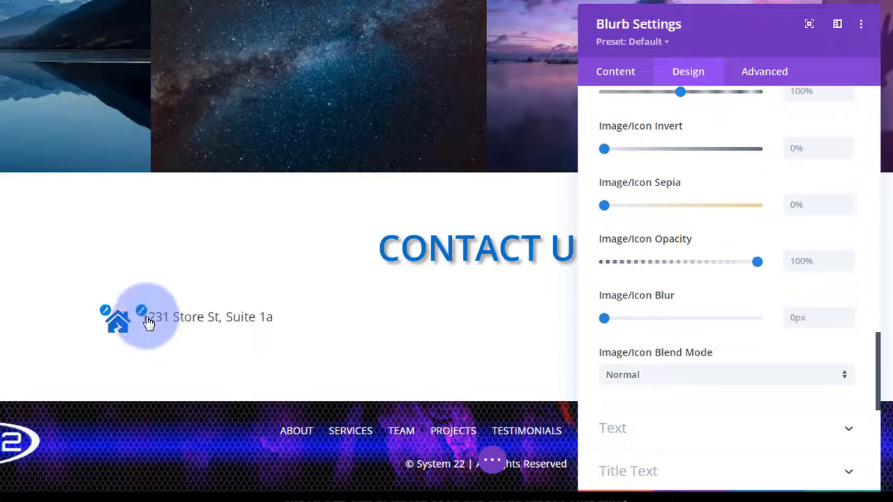
pyautogui.click(148, 321)
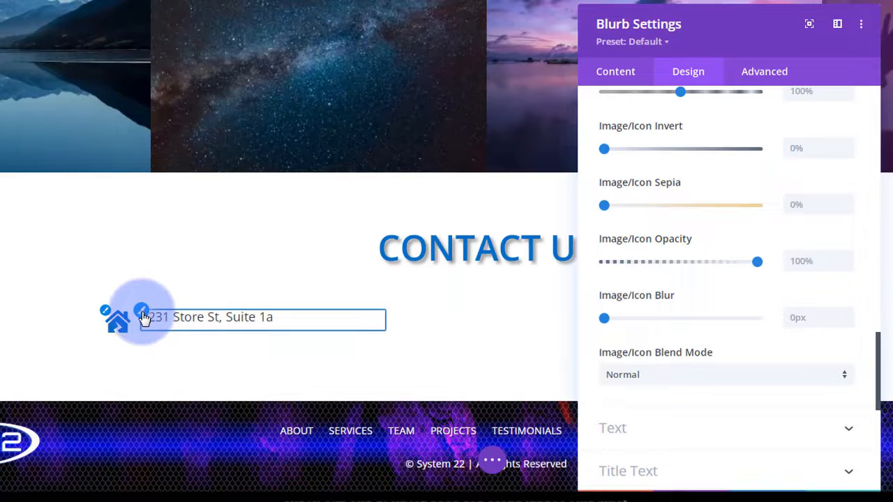
pyautogui.click(143, 313)
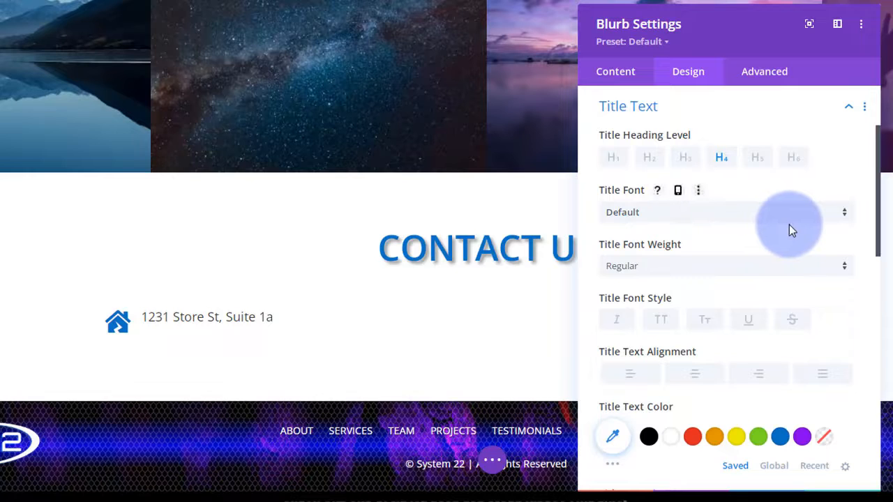
# - Set the address title's line height to 2.2em and move the settings panel aside
pyautogui.scroll(-1, 790, 225)
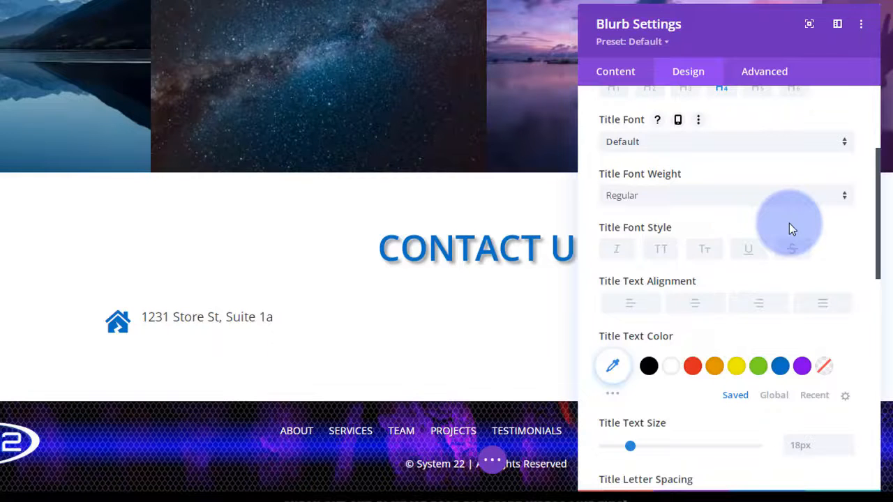
pyautogui.scroll(-2, 789, 224)
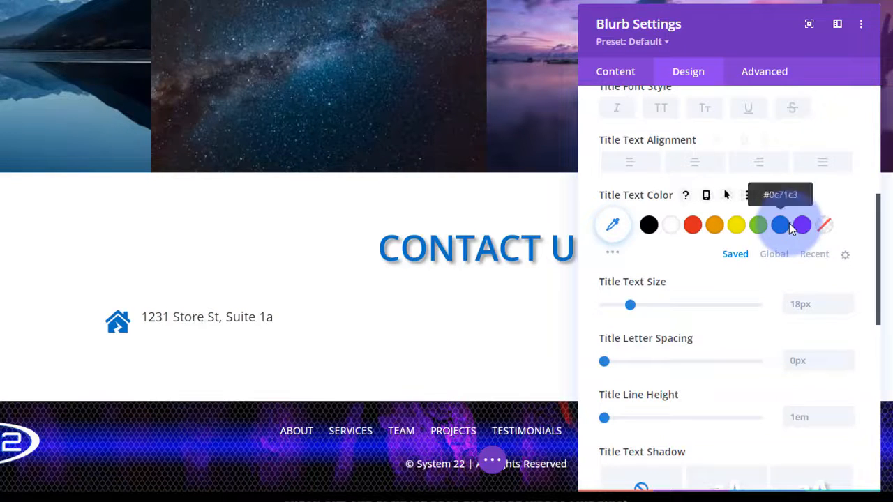
pyautogui.scroll(-1, 789, 224)
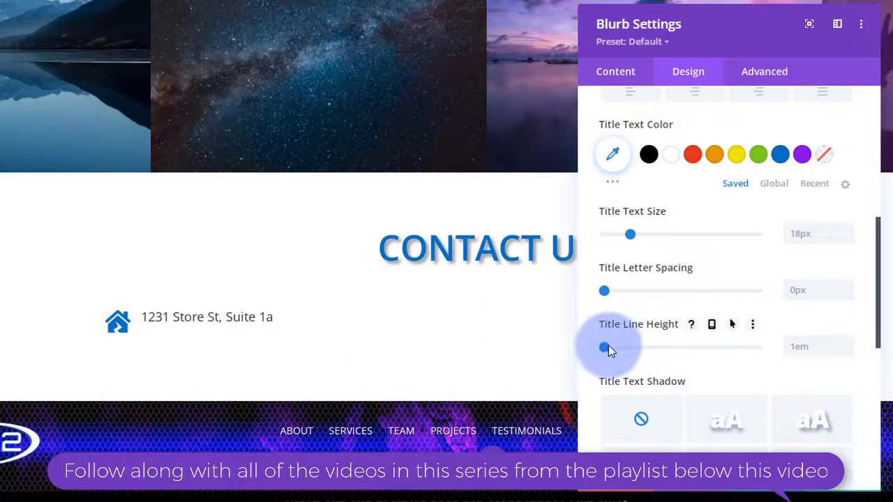
pyautogui.moveTo(604, 349); pyautogui.dragTo(680, 346)
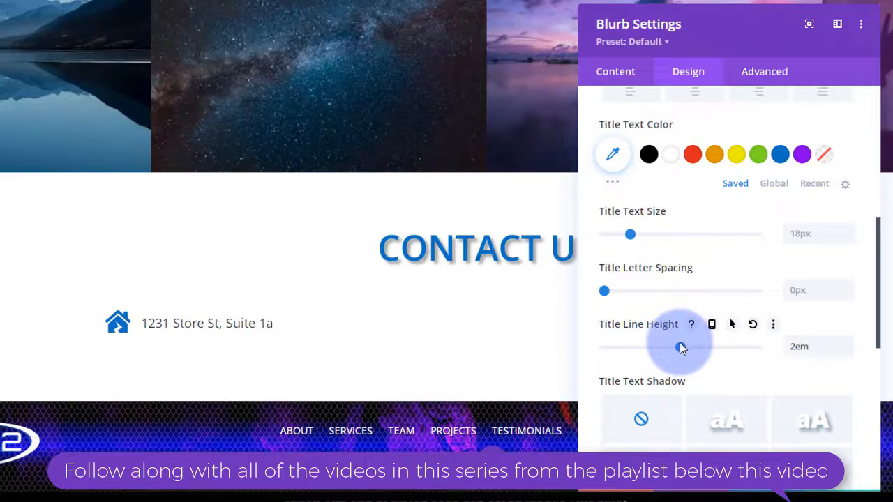
pyautogui.moveTo(682, 347)
pyautogui.mouseDown()
pyautogui.moveTo(770, 347)
pyautogui.moveTo(697, 351)
pyautogui.mouseUp()
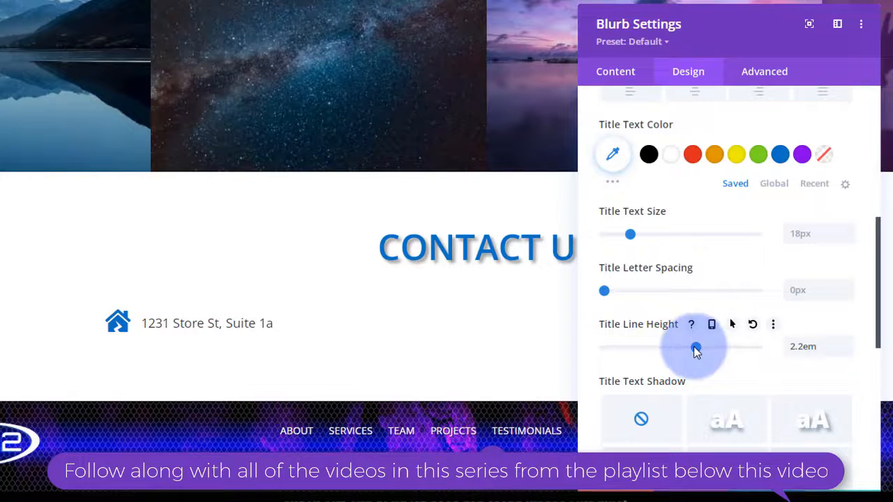
pyautogui.scroll(-5, 771, 356)
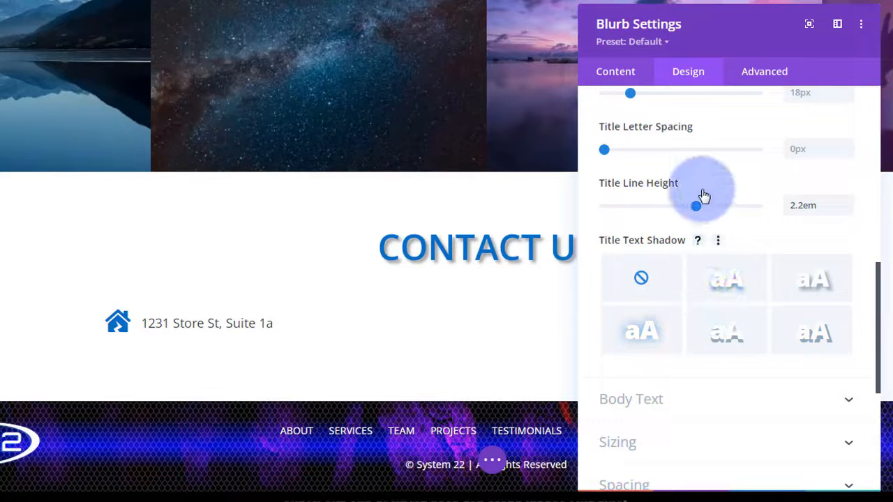
pyautogui.scroll(-3, 711, 206)
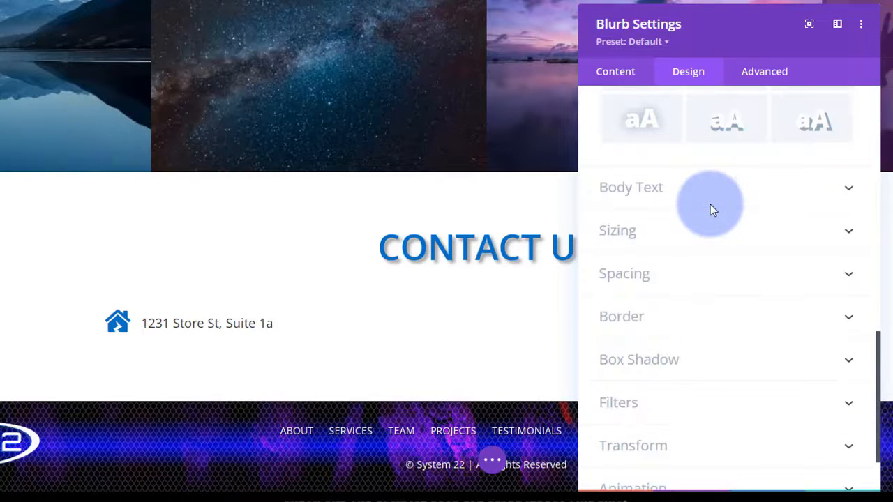
pyautogui.moveTo(733, 36); pyautogui.dragTo(548, 0)
# - Save the blurb settings and duplicate the house-icon address blurb below the original
pyautogui.click(657, 370)
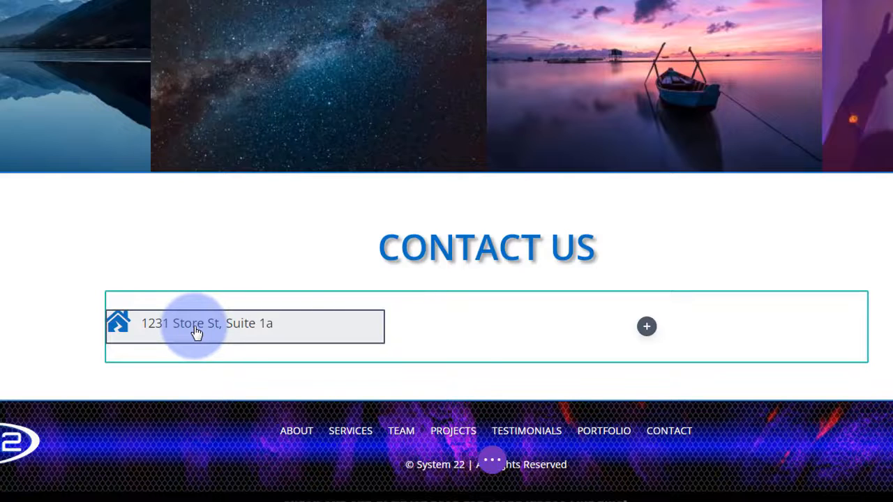
pyautogui.moveTo(195, 333)
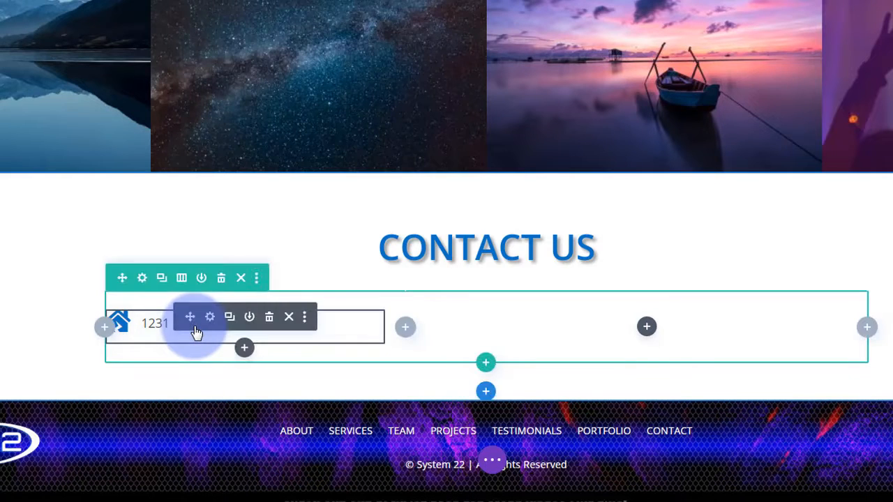
pyautogui.click(231, 321)
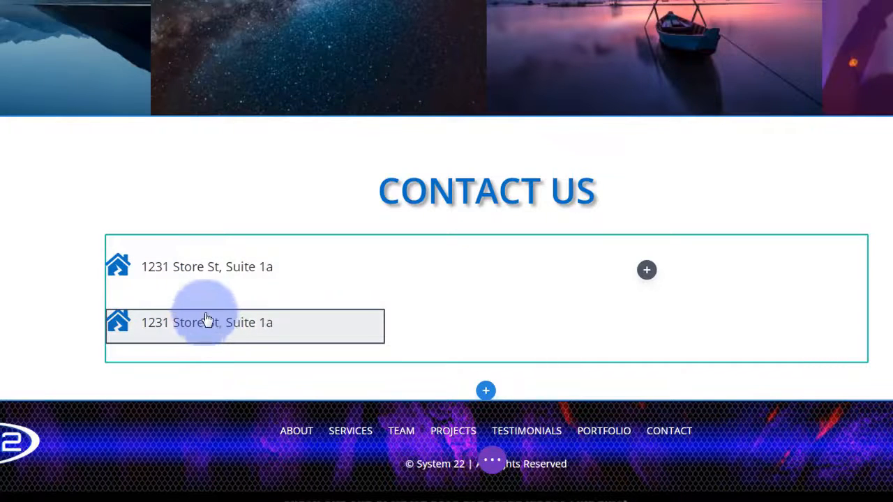
pyautogui.moveTo(203, 290); pyautogui.dragTo(200, 280)
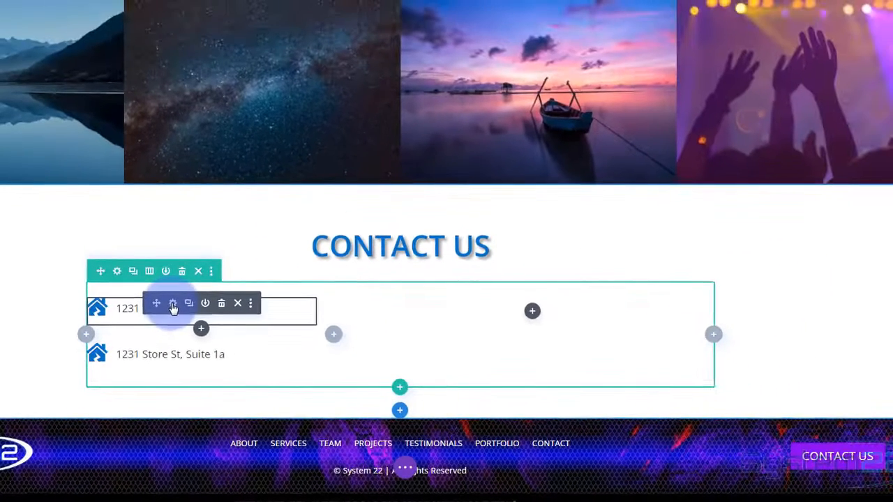
# - Set the first address blurb's bottom margin to 0px and save
pyautogui.click(173, 305)
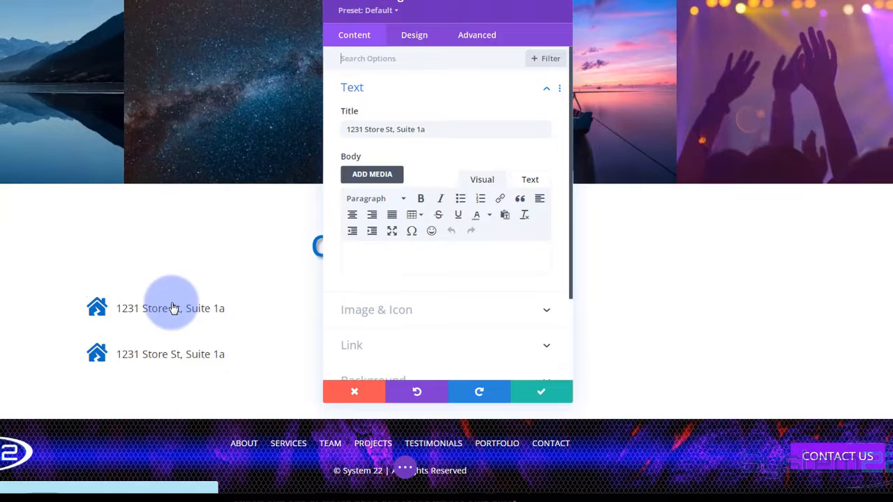
pyautogui.click(419, 35)
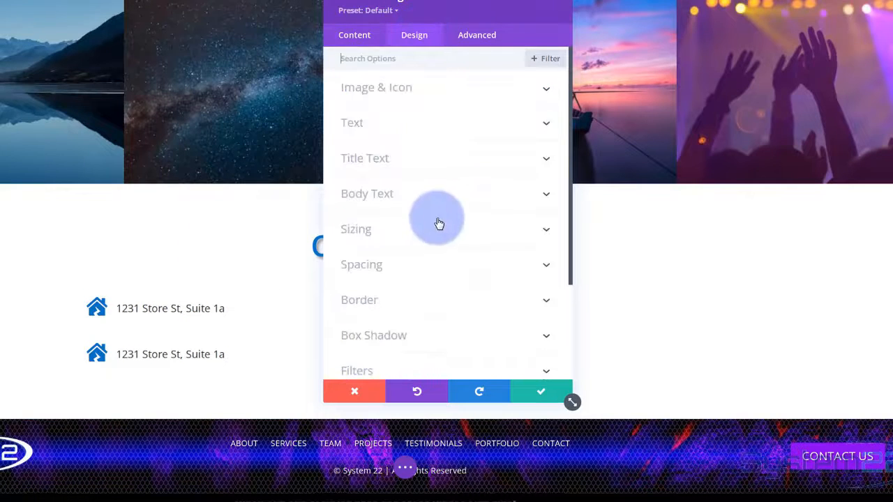
pyautogui.click(434, 260)
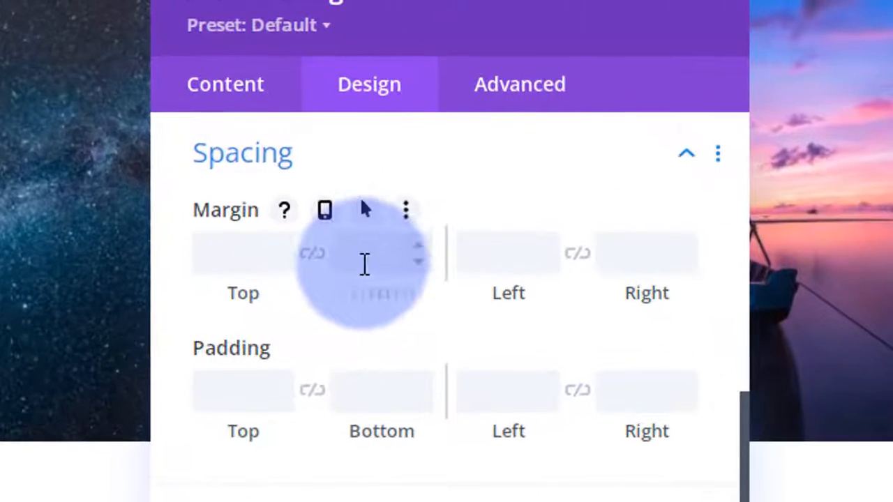
pyautogui.click(370, 248)
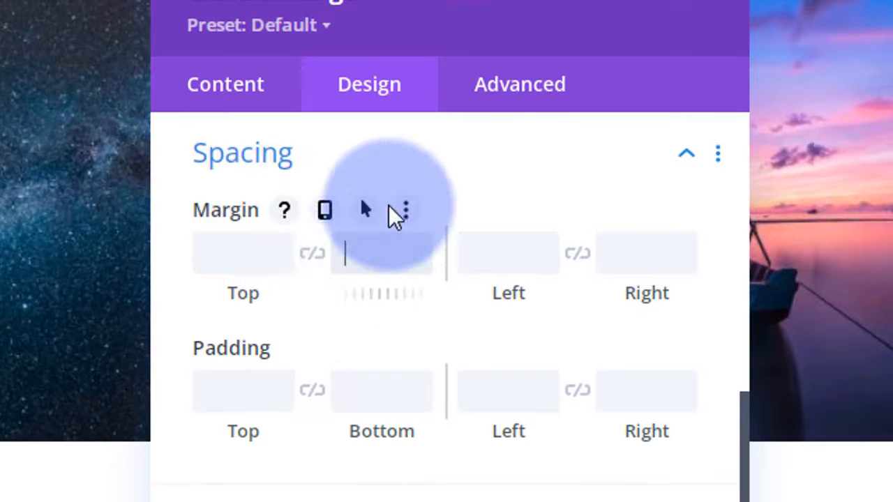
pyautogui.write('0px')
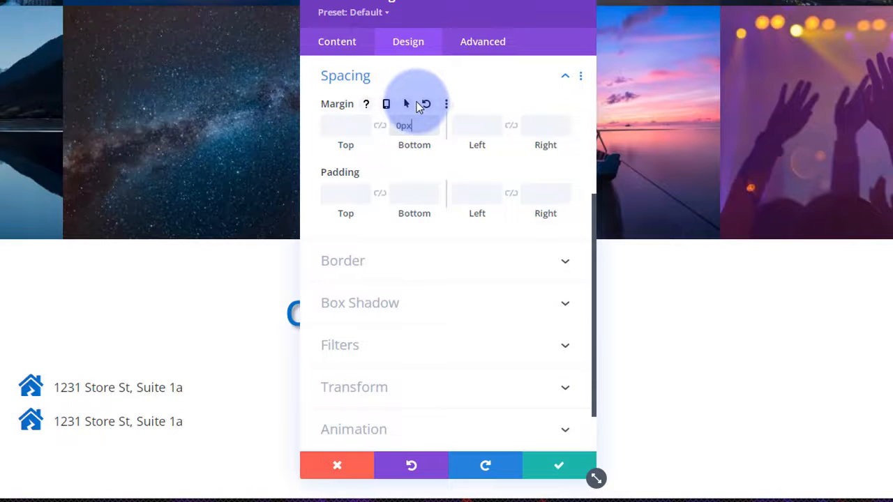
pyautogui.click(558, 471)
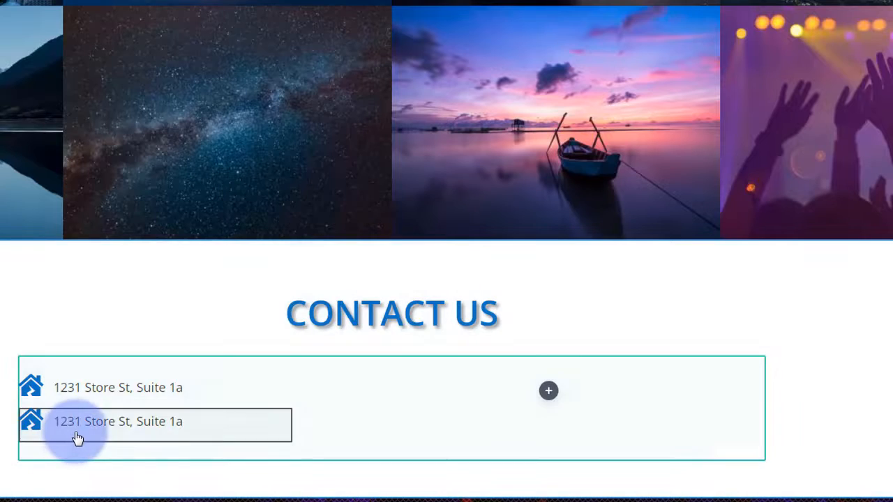
# - Delete the old copy and duplicate the updated address blurb again
pyautogui.moveTo(112, 435)
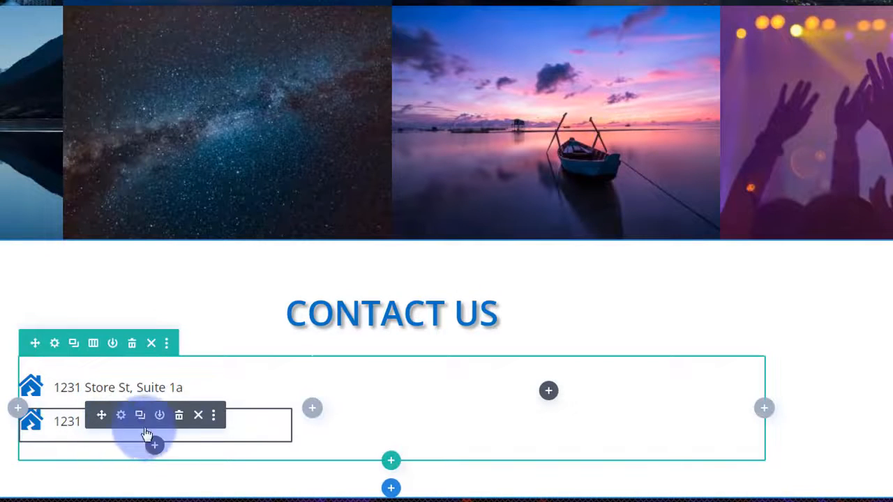
pyautogui.click(179, 417)
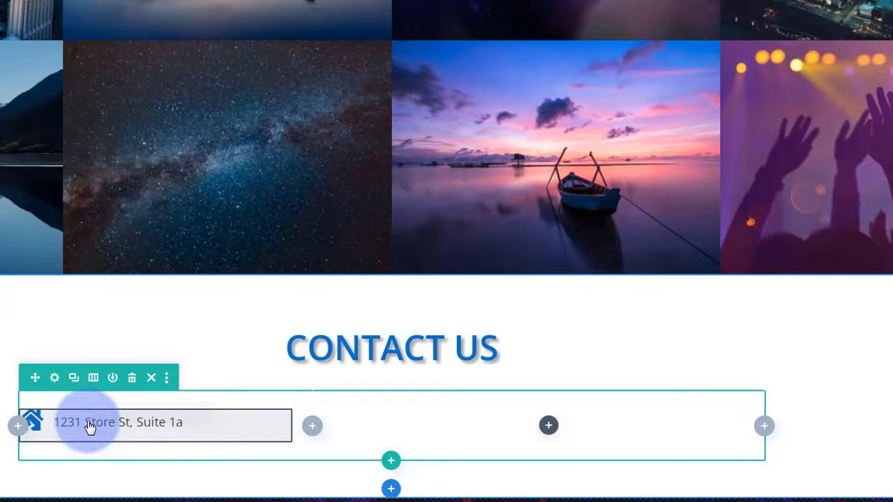
pyautogui.moveTo(95, 422)
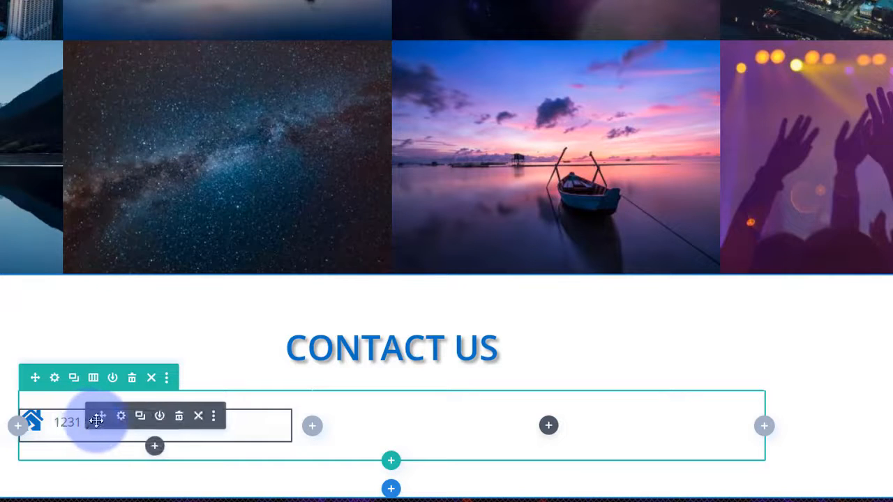
pyautogui.click(139, 417)
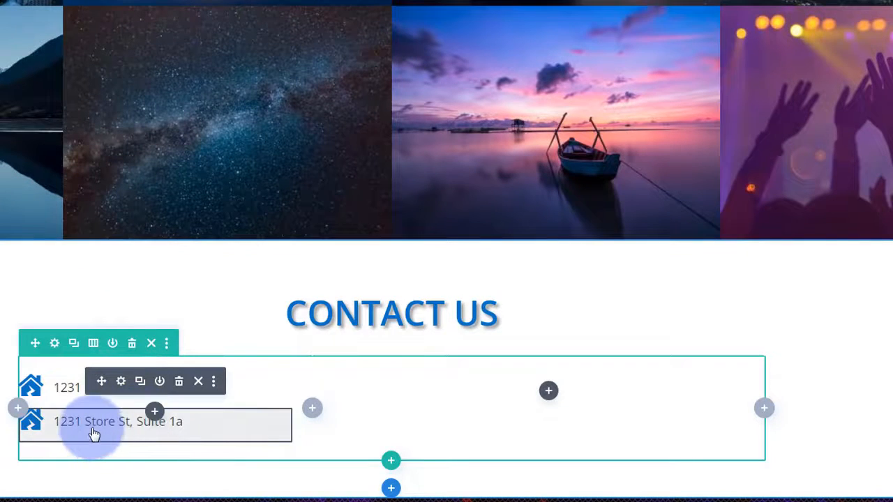
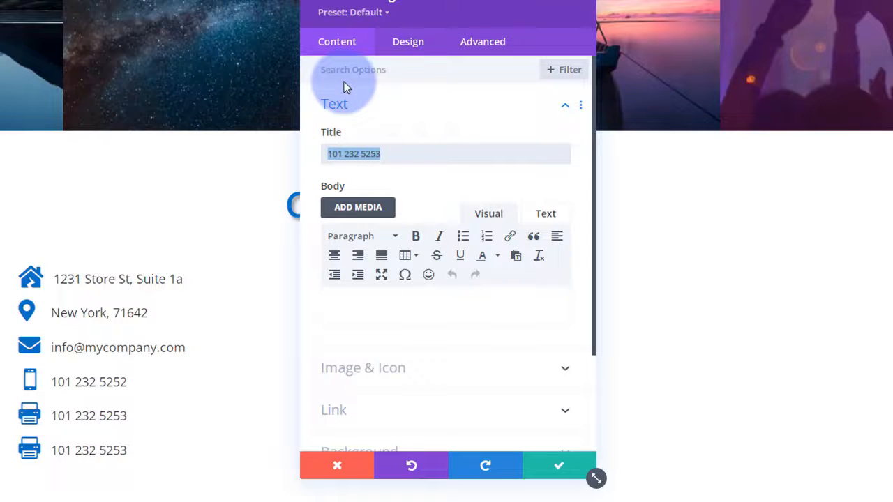
# - Retitle the last contact line '24 / 7 / 365', give it the clock icon, and save
pyautogui.write('24')
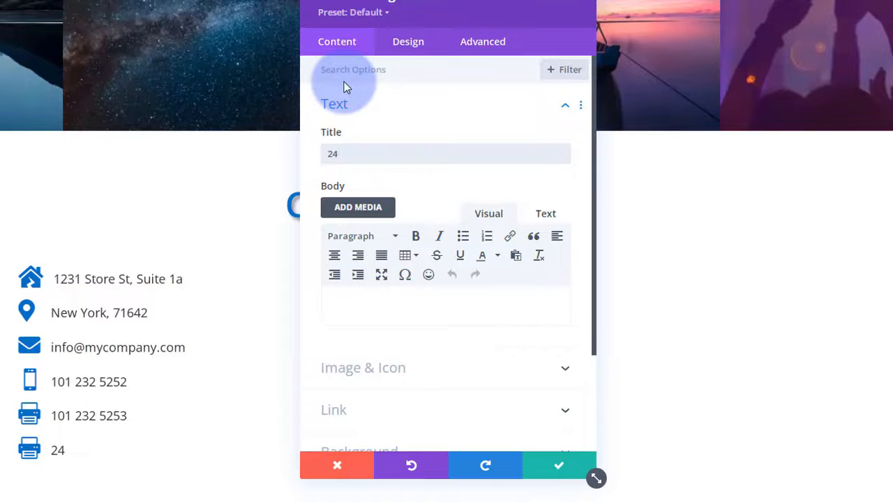
pyautogui.write(' / 7')
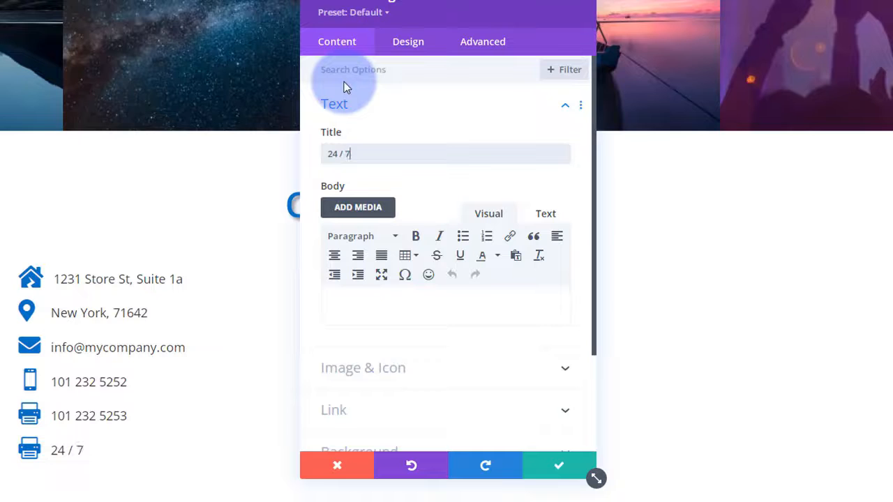
pyautogui.write(' /365')
pyautogui.click(357, 155)
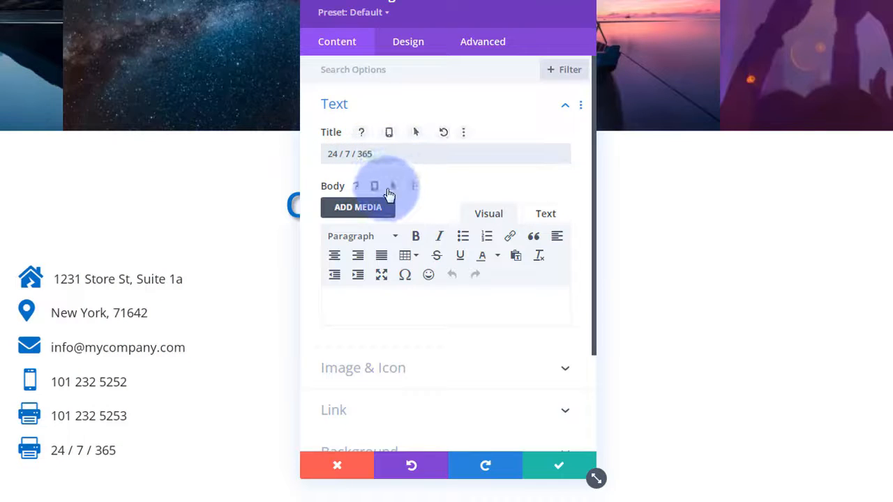
pyautogui.click(392, 370)
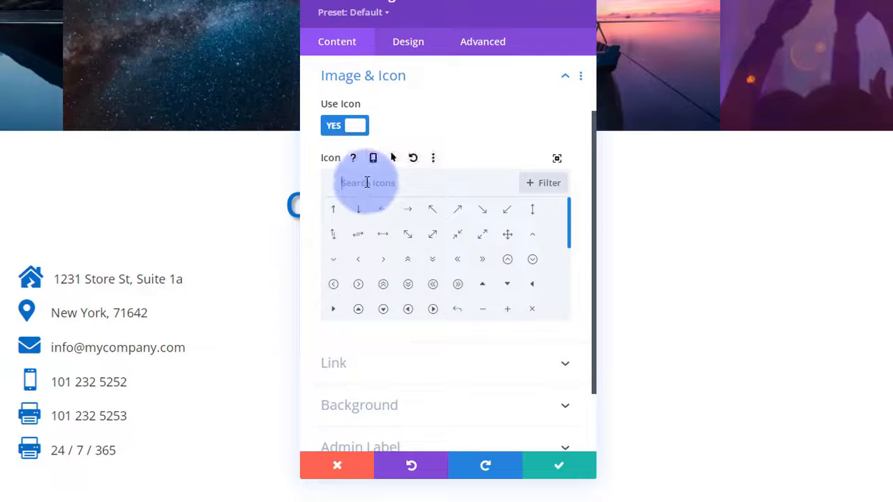
pyautogui.write('clock')
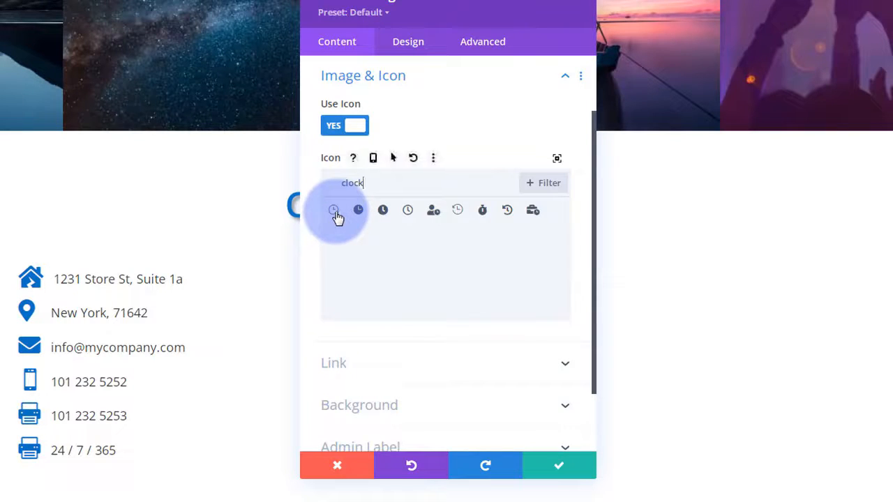
pyautogui.click(358, 210)
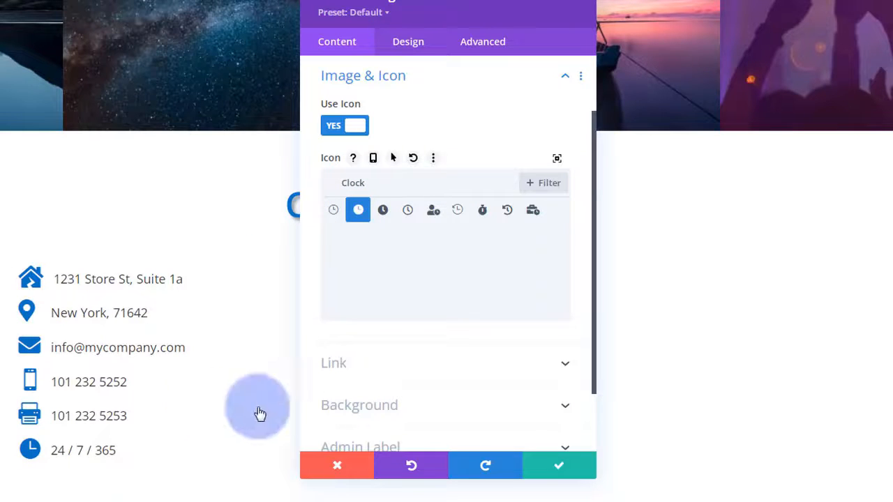
pyautogui.click(564, 472)
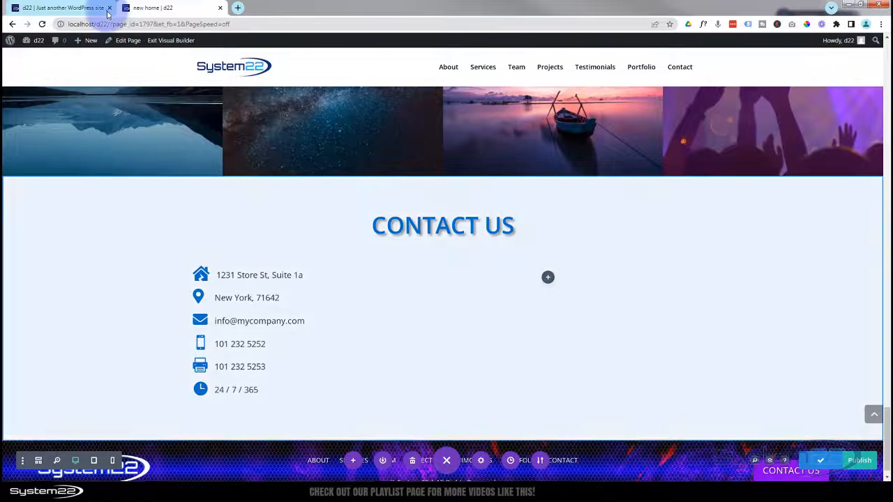
pyautogui.click(172, 41)
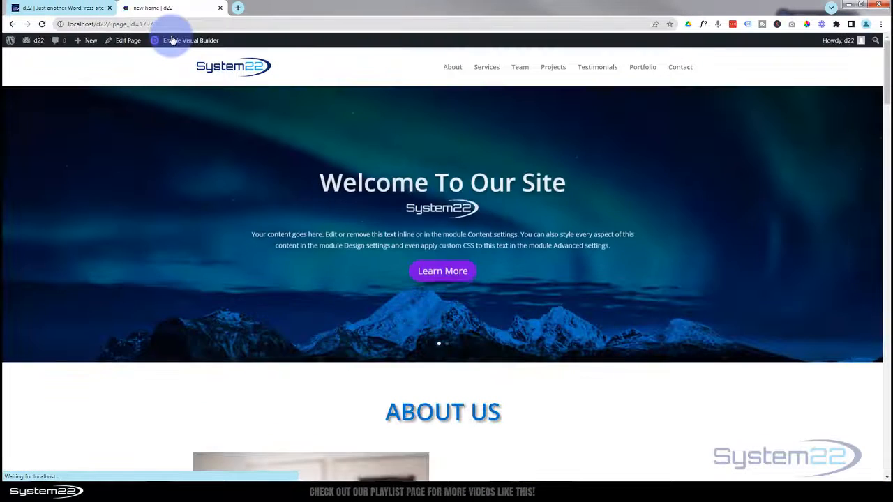
pyautogui.moveTo(887, 63); pyautogui.dragTo(887, 425)
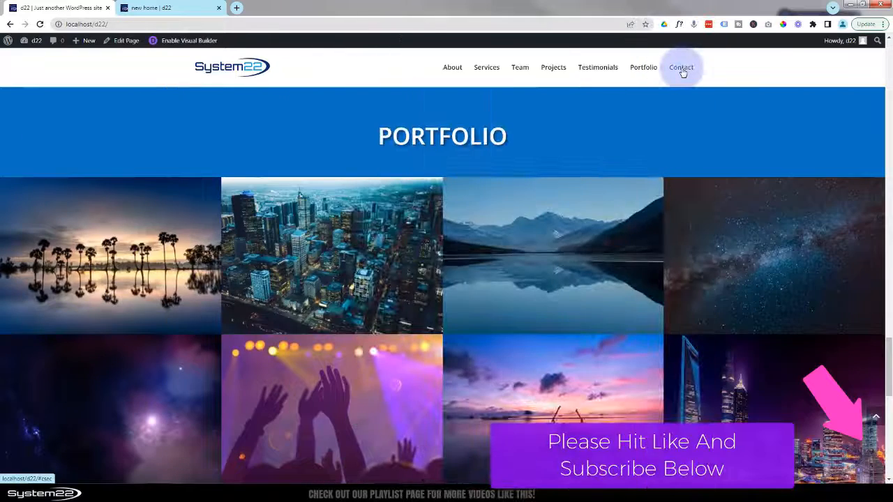
pyautogui.click(681, 68)
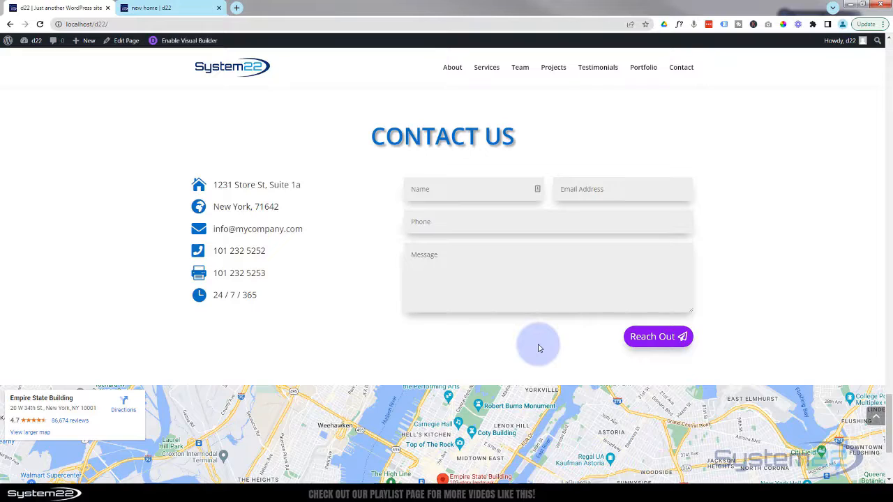
pyautogui.click(154, 8)
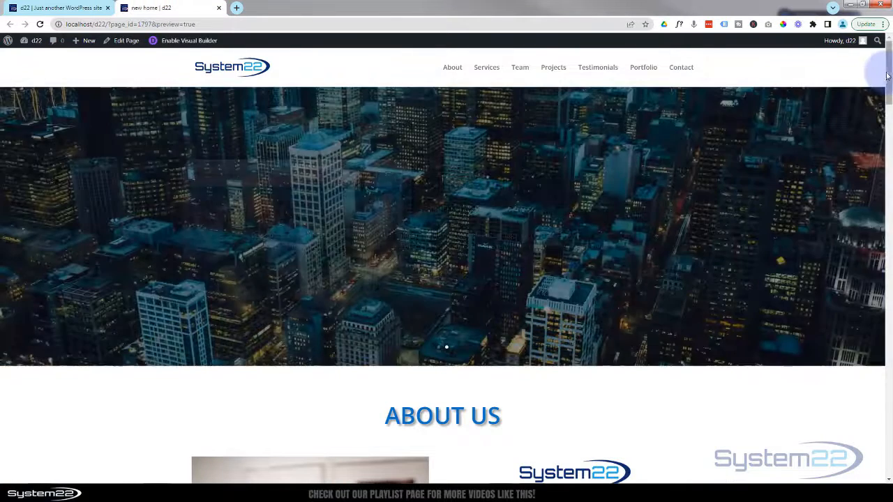
pyautogui.moveTo(888, 75); pyautogui.dragTo(889, 442)
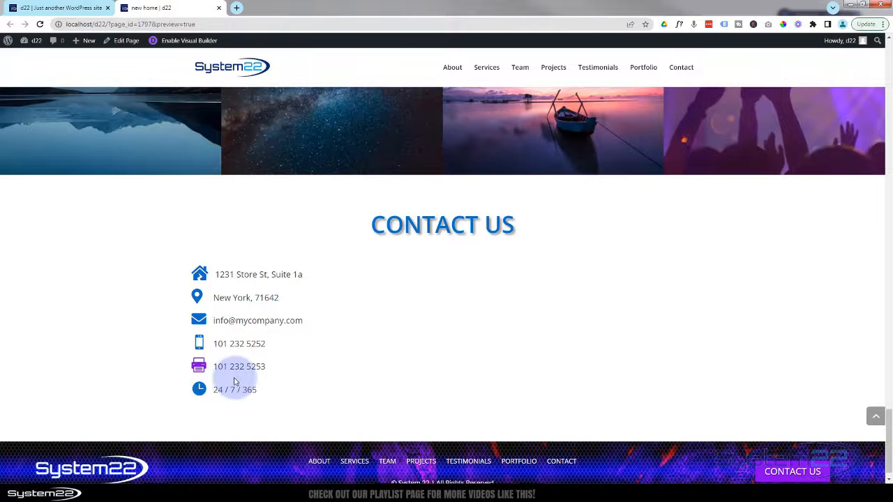
pyautogui.click(202, 41)
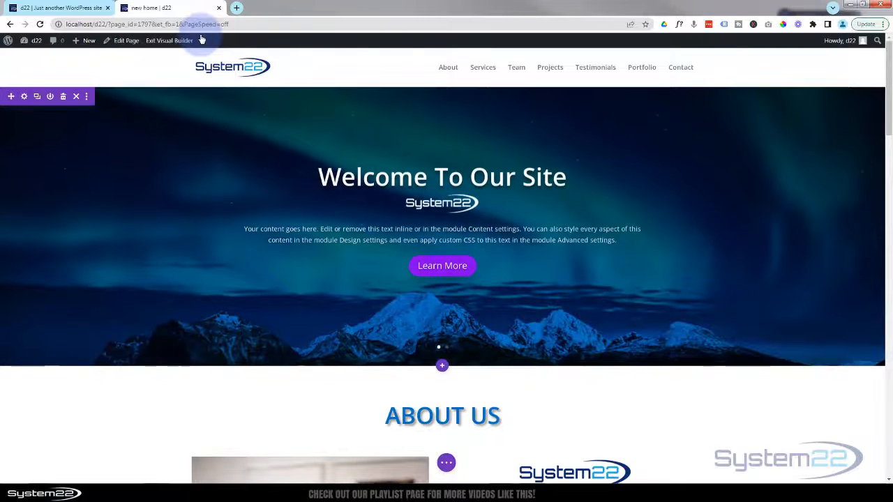
pyautogui.moveTo(890, 66); pyautogui.dragTo(890, 465)
pyautogui.scroll(-10, 883, 446)
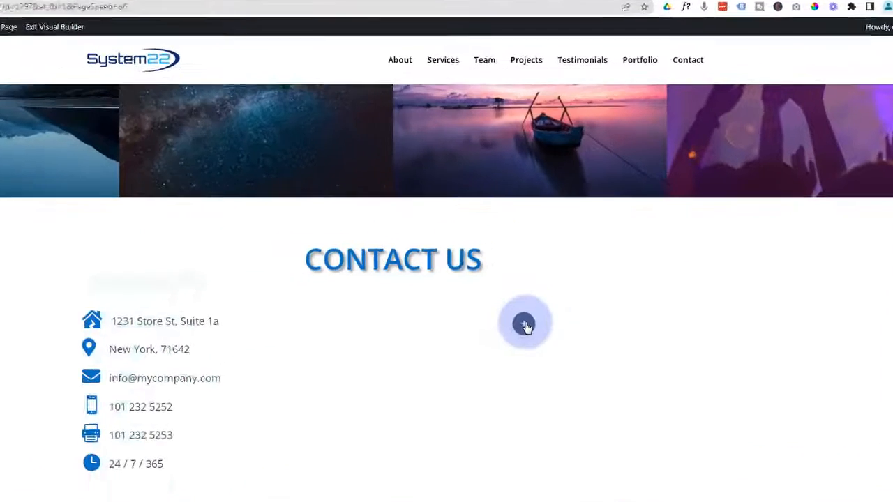
# - Insert a Contact Form module into the empty column beside the Contact Us details
pyautogui.click(550, 282)
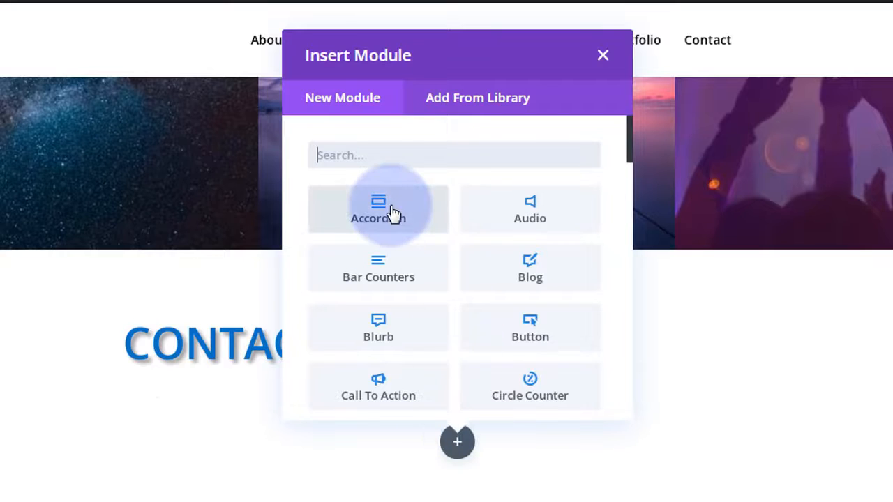
pyautogui.scroll(-1, 391, 213)
pyautogui.scroll(-4, 395, 213)
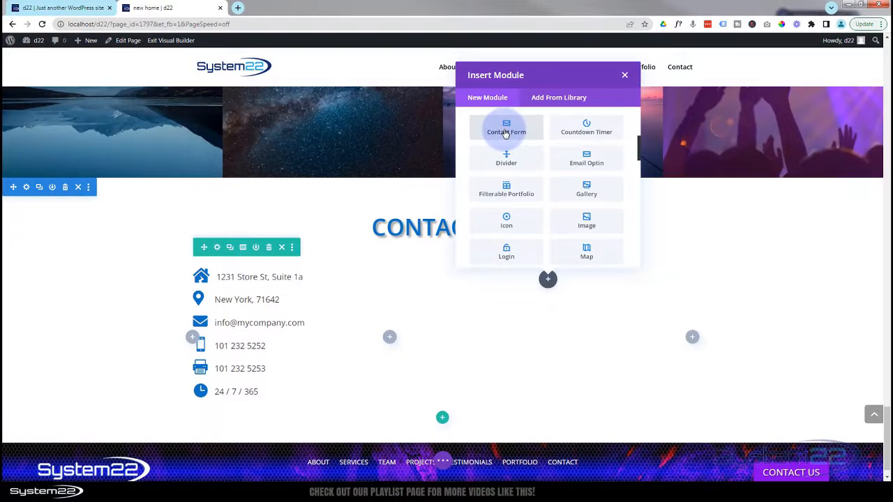
pyautogui.click(375, 166)
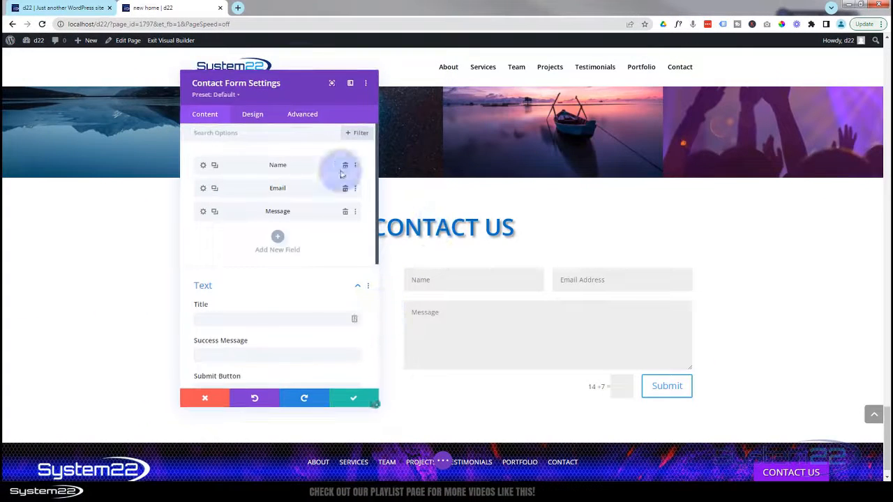
# - Delete the 'Form' title, set the success message to 'Message Sent!', and clear the Submit label
pyautogui.moveTo(299, 98); pyautogui.dragTo(304, 111)
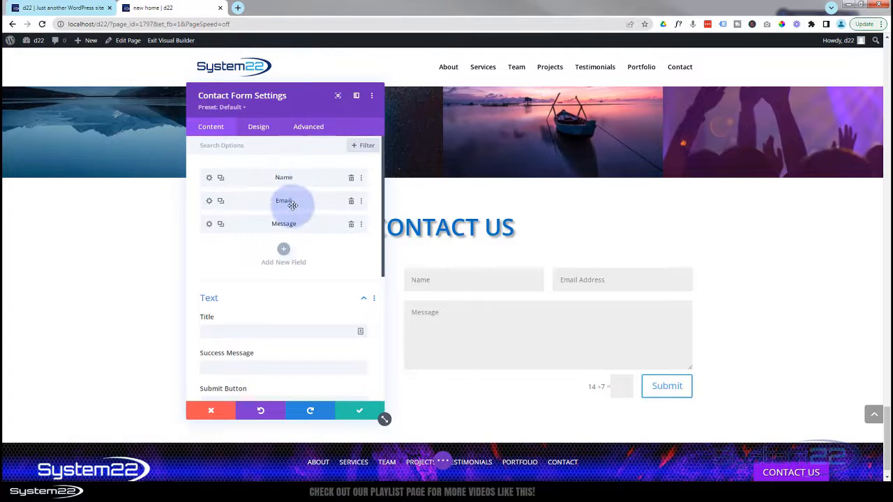
pyautogui.scroll(-1, 304, 238)
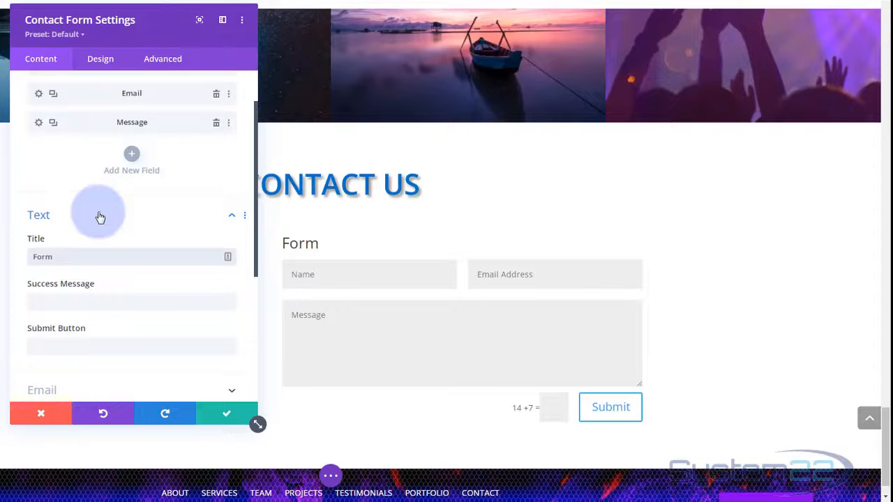
pyautogui.click(296, 244)
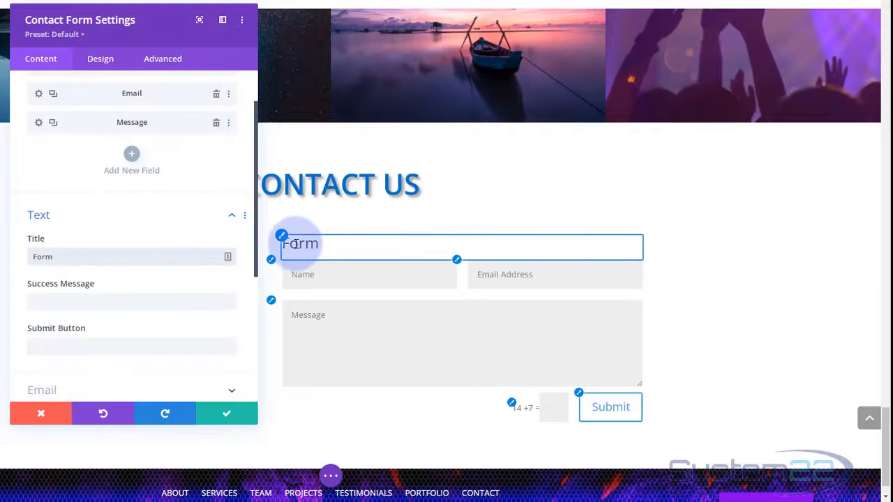
pyautogui.click(63, 258)
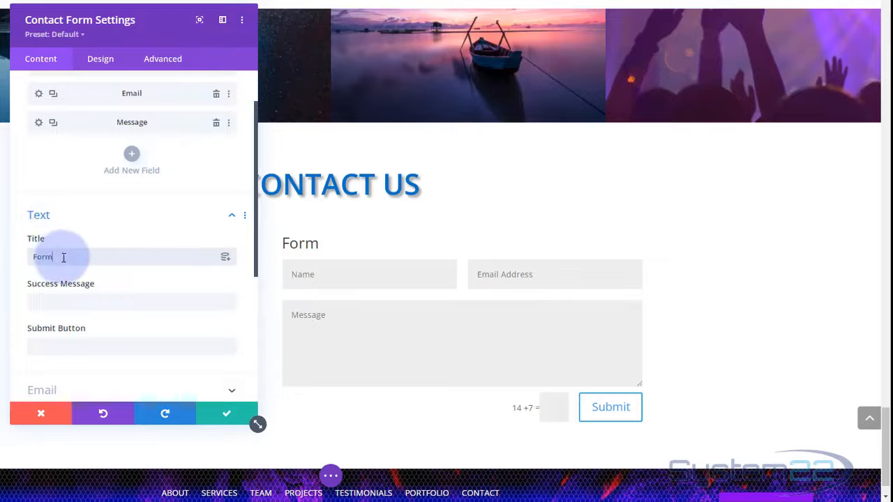
pyautogui.moveTo(63, 257); pyautogui.dragTo(19, 260)
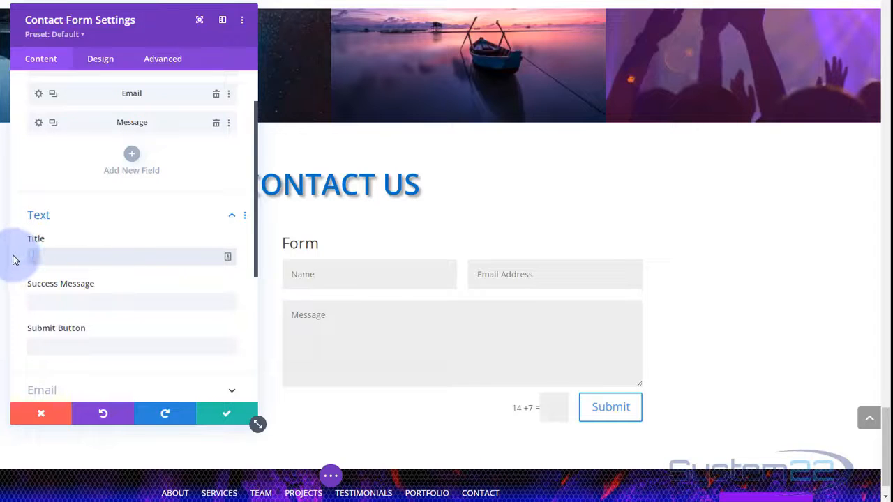
pyautogui.click(41, 302)
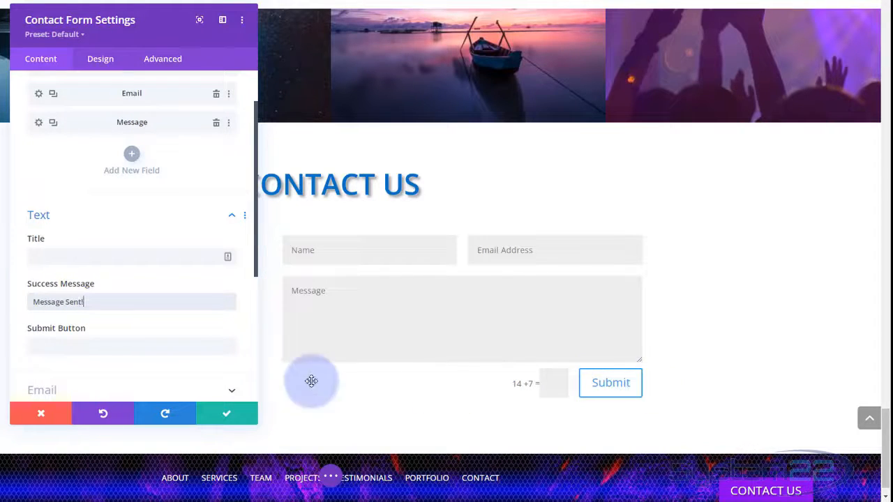
pyautogui.click(75, 347)
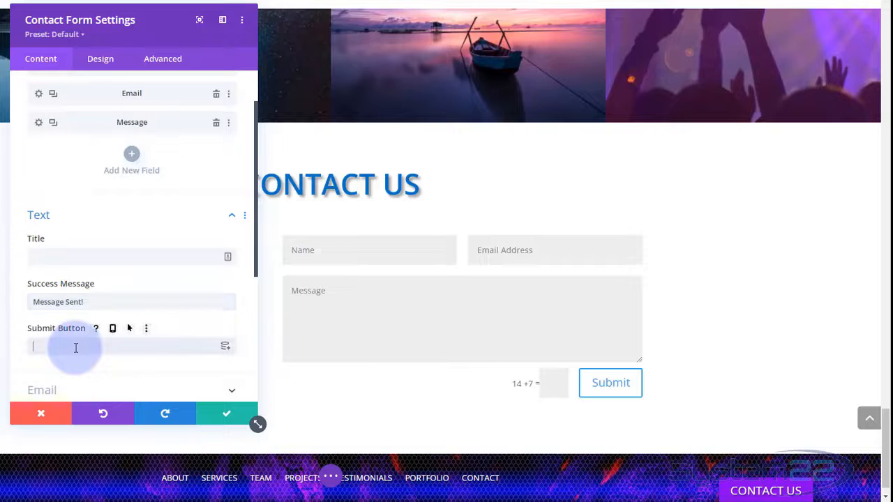
pyautogui.write('Send')
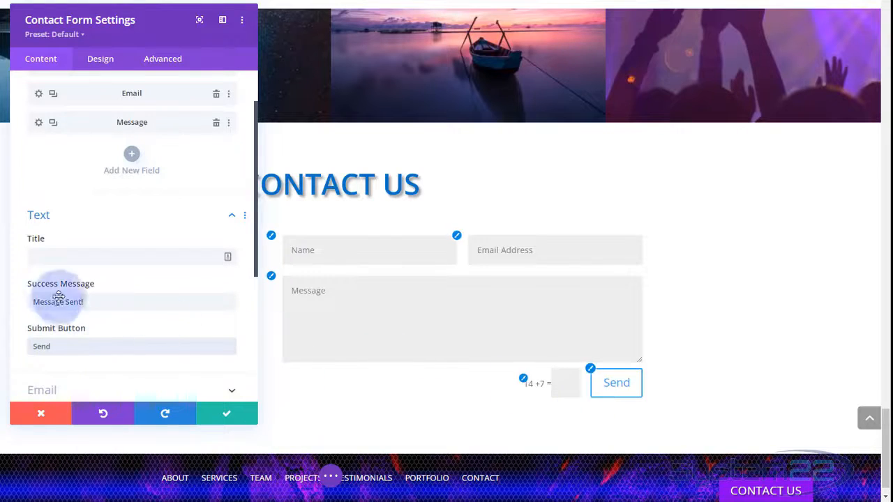
pyautogui.moveTo(60, 347); pyautogui.dragTo(4, 339)
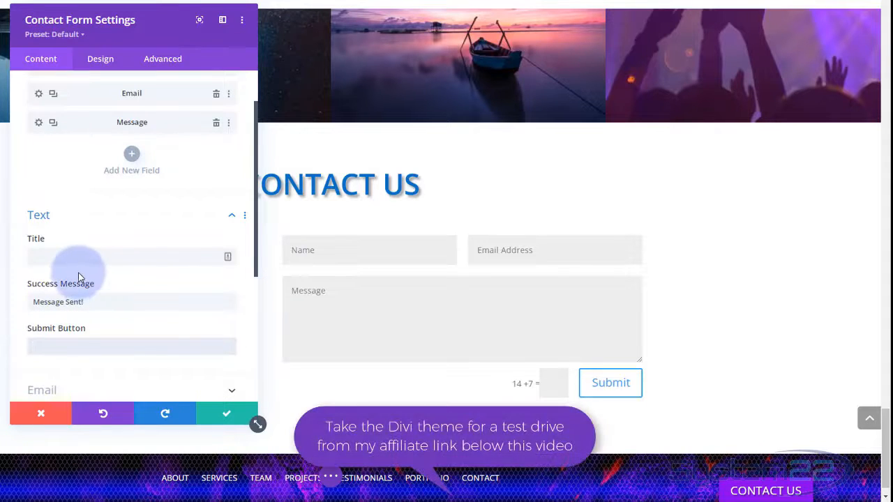
# - Enter the recipient e-mail address in the form's Email settings, leaving Redirect URL disabled
pyautogui.scroll(-5, 96, 253)
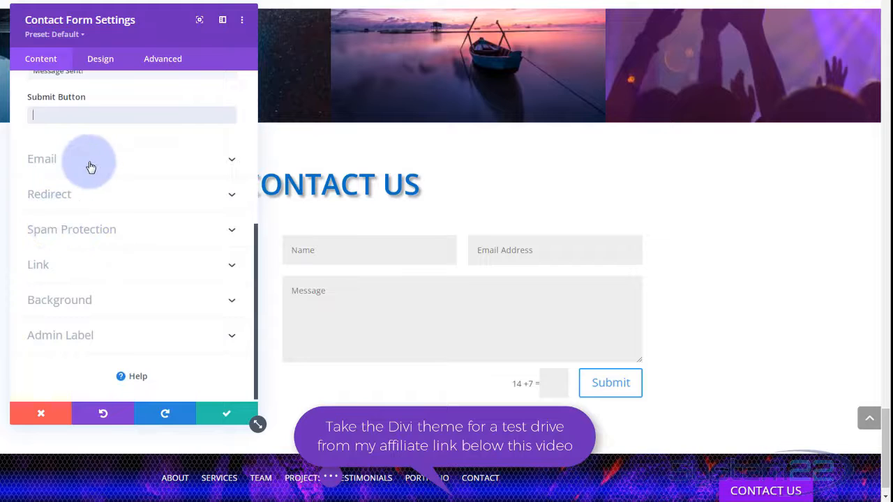
pyautogui.click(91, 166)
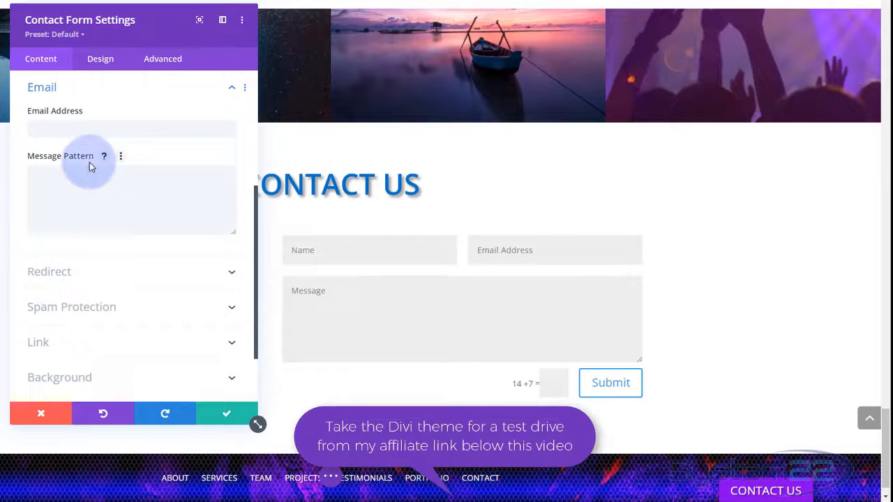
pyautogui.click(35, 128)
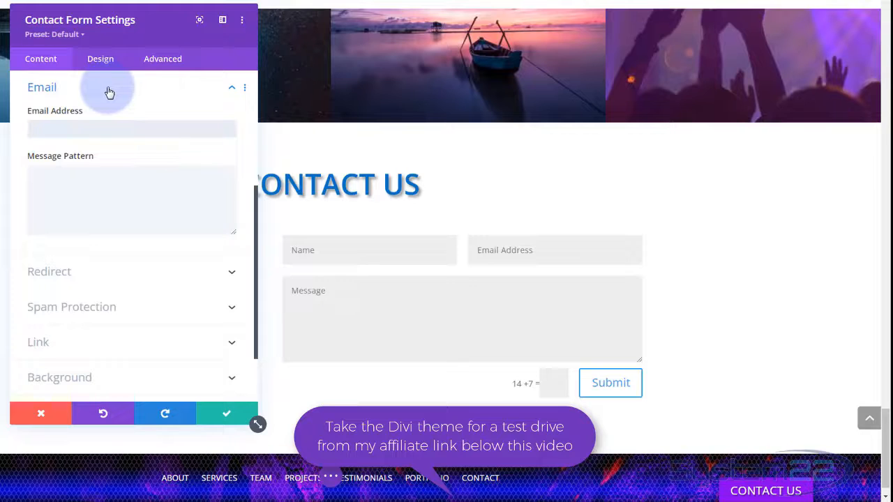
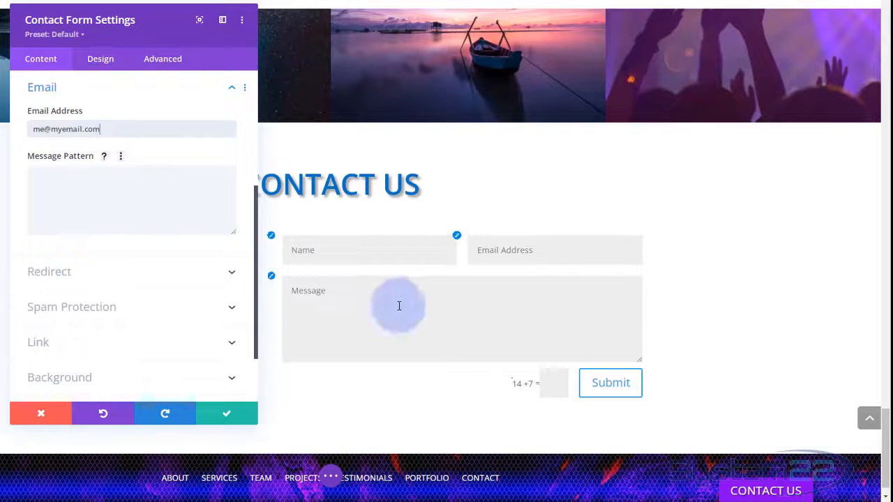
pyautogui.click(179, 278)
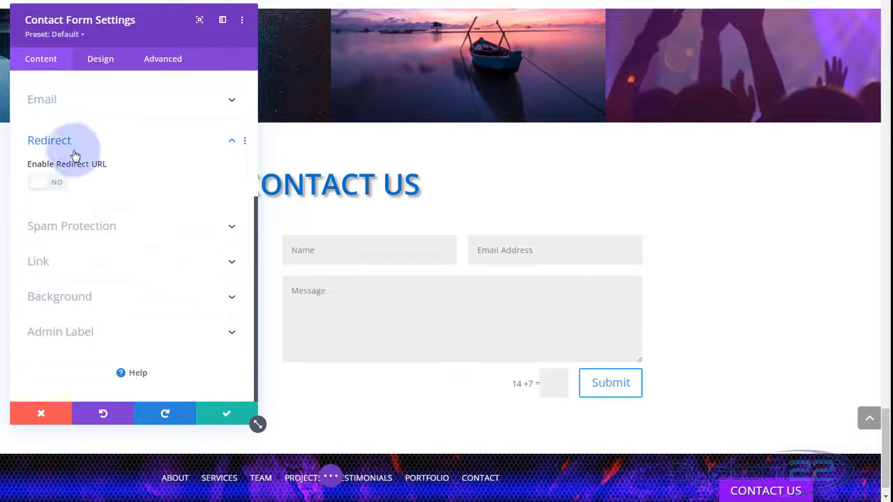
pyautogui.click(52, 187)
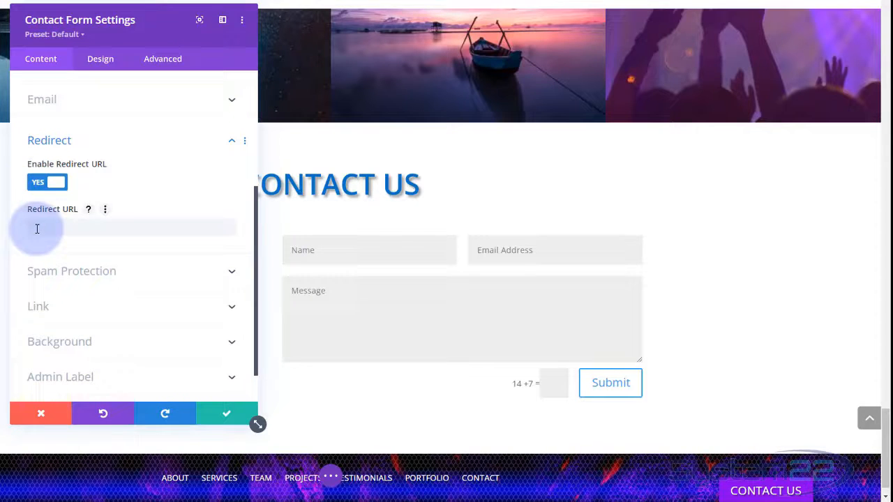
pyautogui.click(35, 187)
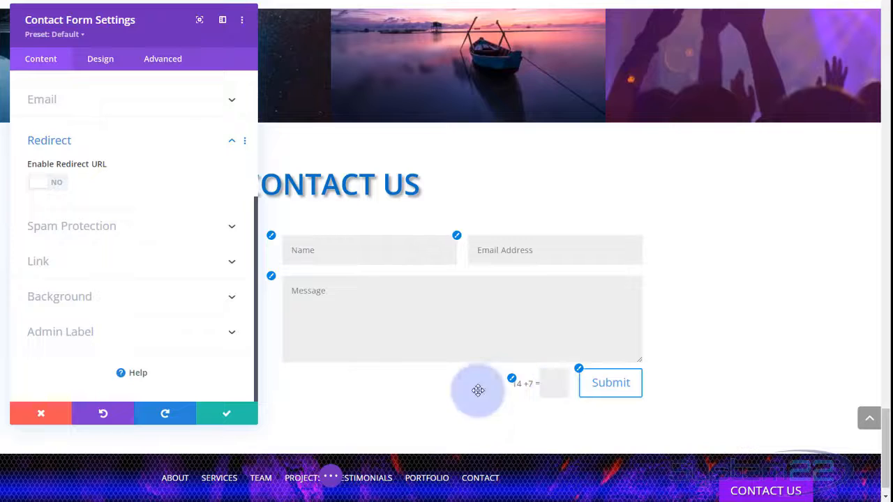
# - Set Use Basic Captcha to NO and leave the spam protection service switched off
pyautogui.click(188, 239)
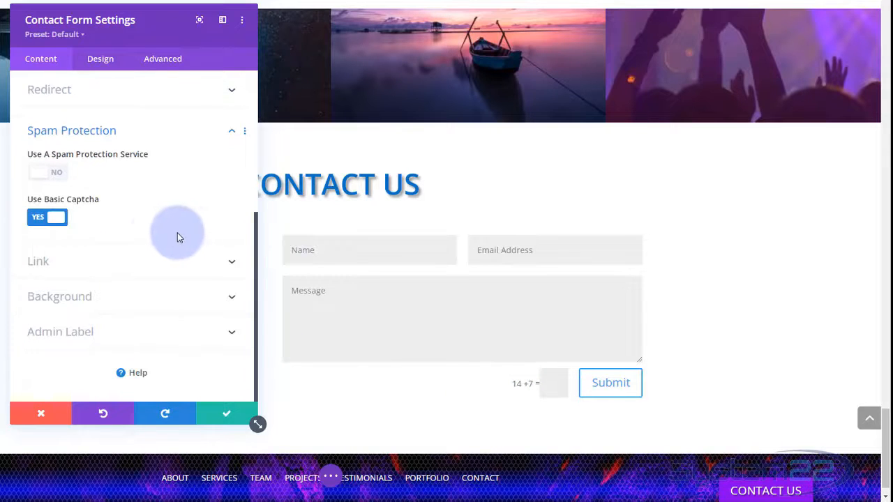
pyautogui.click(59, 180)
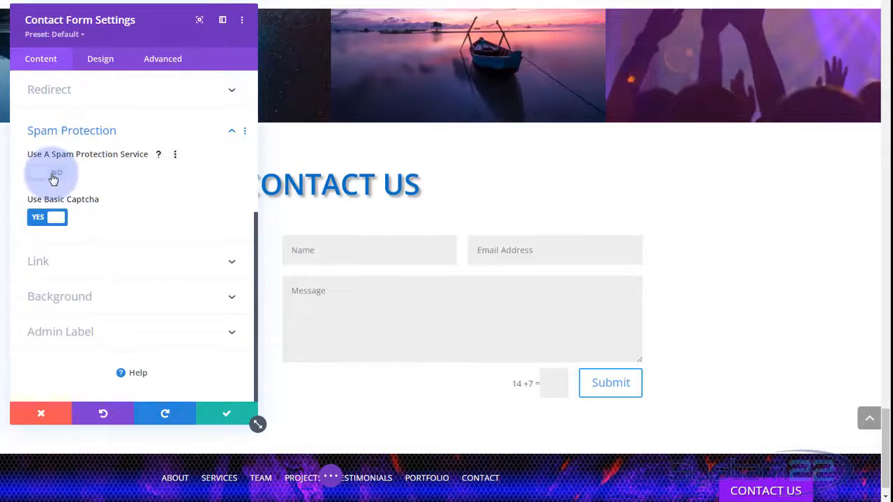
pyautogui.click(41, 177)
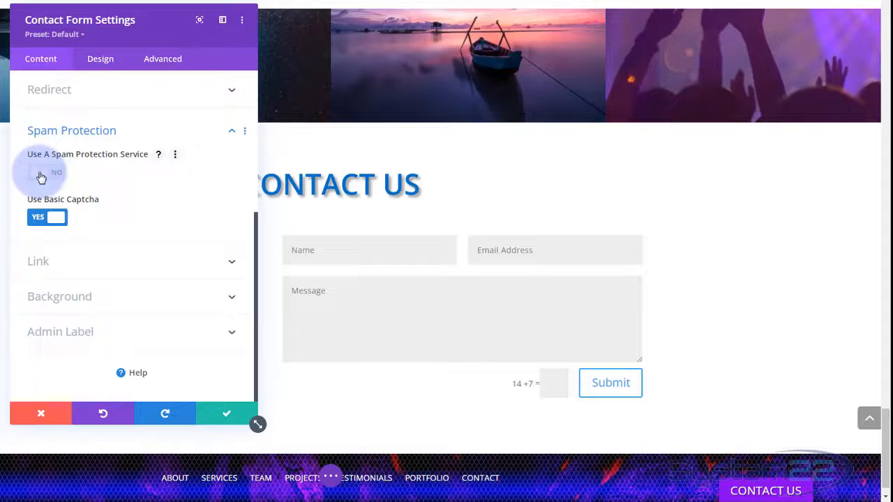
pyautogui.click(49, 219)
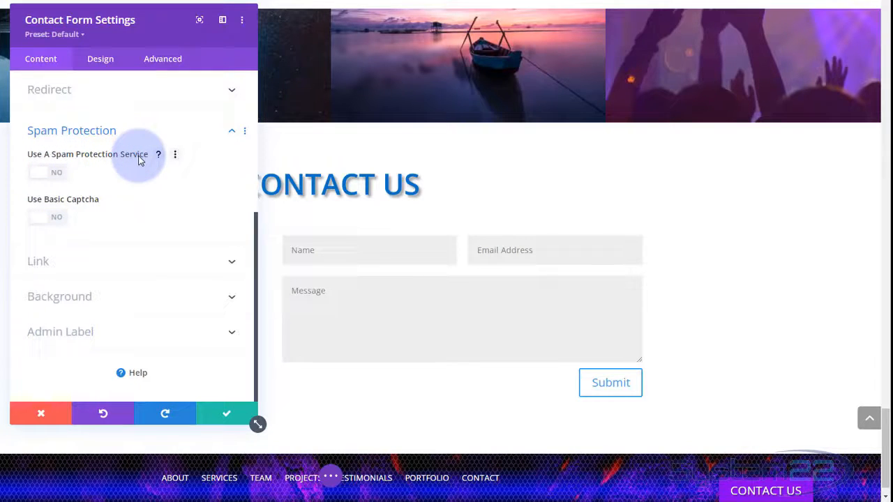
pyautogui.click(60, 173)
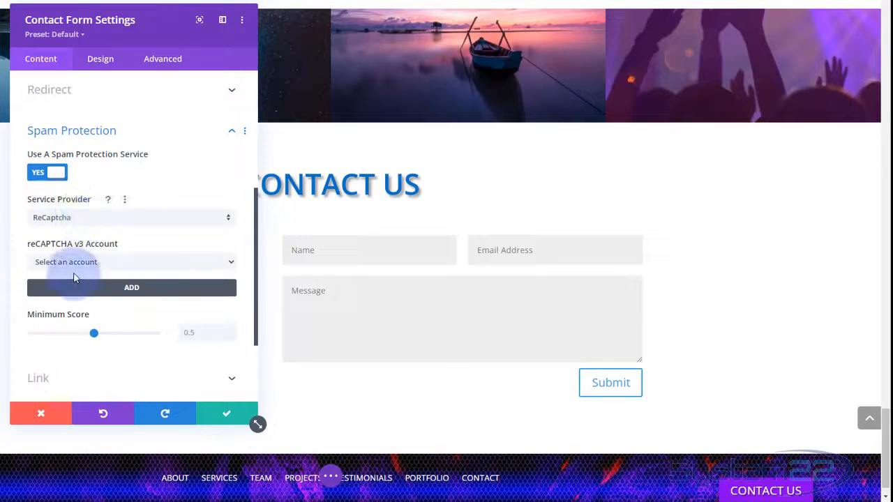
pyautogui.click(40, 174)
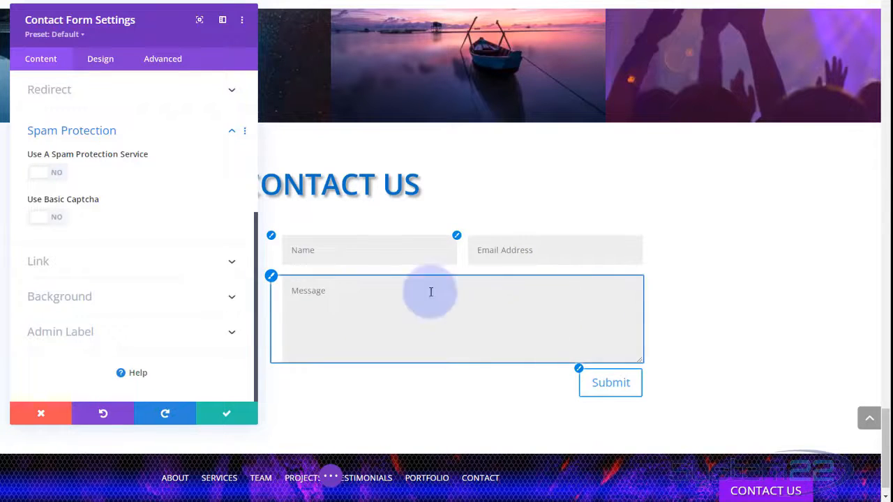
pyautogui.moveTo(131, 17); pyautogui.dragTo(105, 19)
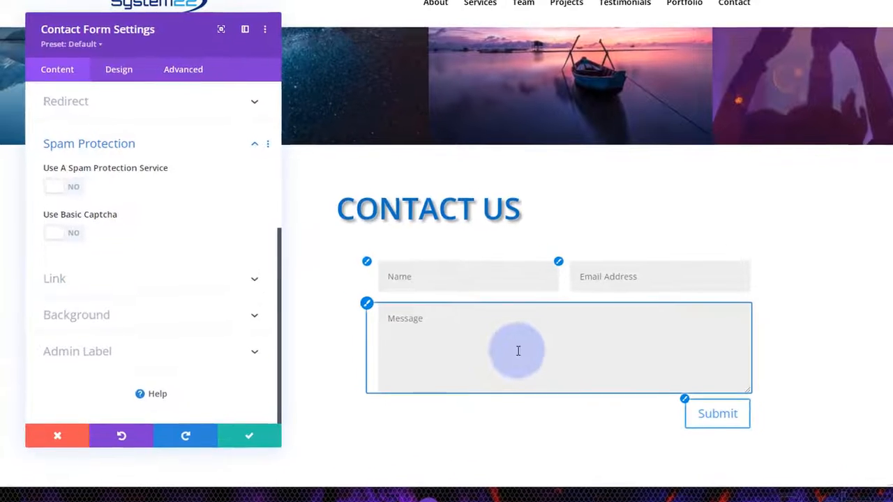
pyautogui.scroll(4, 71, 402)
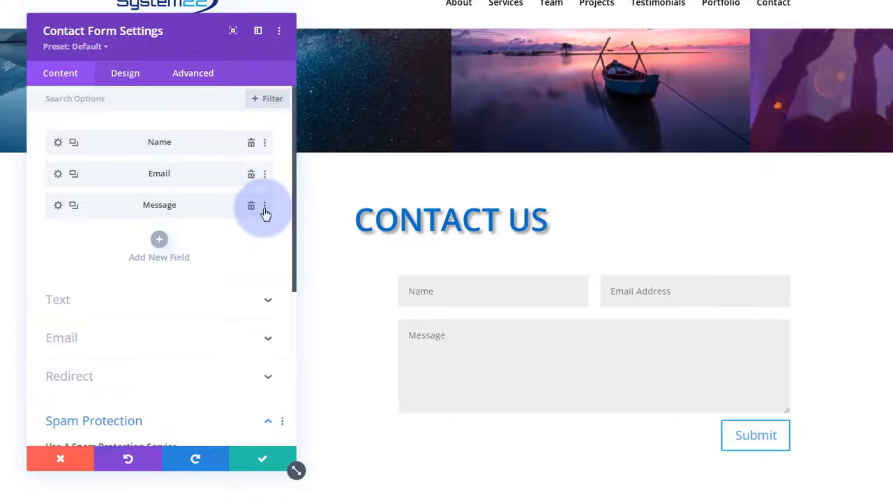
# - Add a new form field with both Field ID and Title set to 'Subject'
pyautogui.click(162, 240)
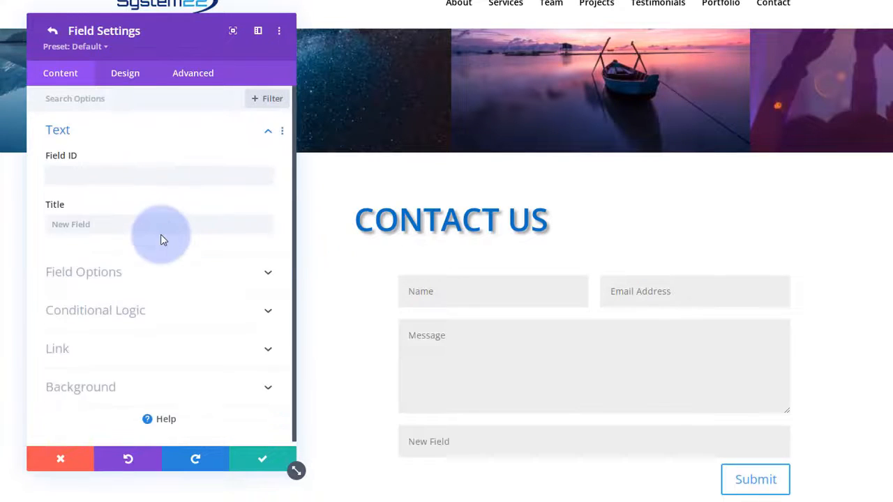
pyautogui.click(71, 176)
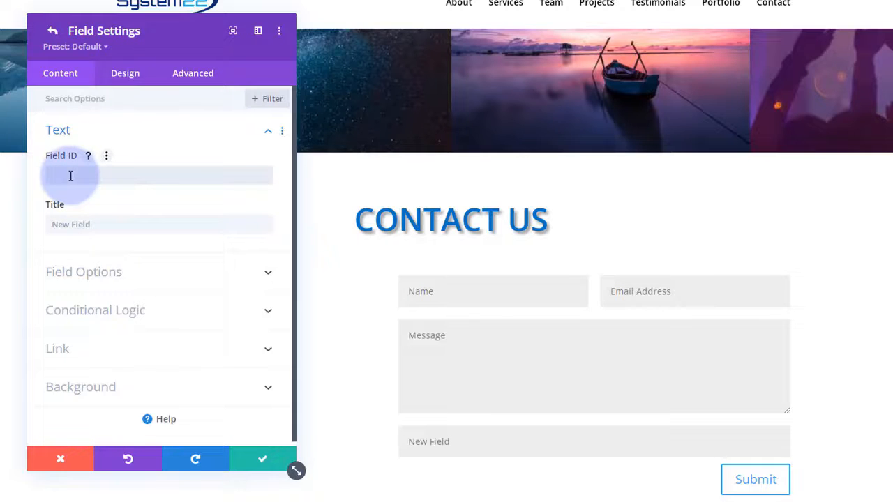
pyautogui.write('Subject')
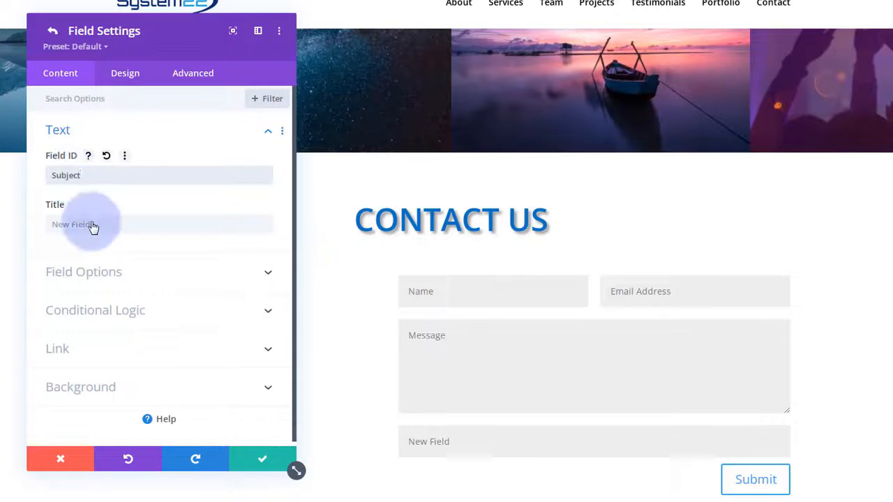
pyautogui.moveTo(94, 176); pyautogui.dragTo(44, 175)
pyautogui.hotkey('ctrl', 'c')
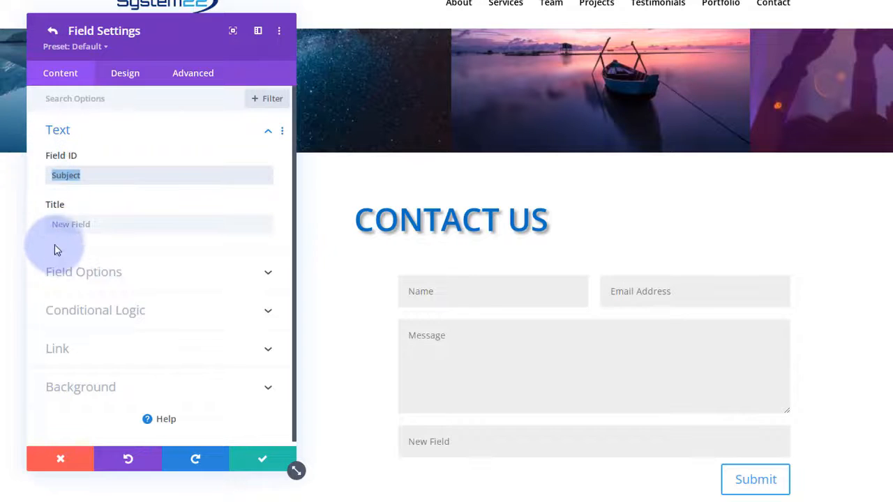
pyautogui.click(56, 225)
pyautogui.hotkey('ctrl', 'v')
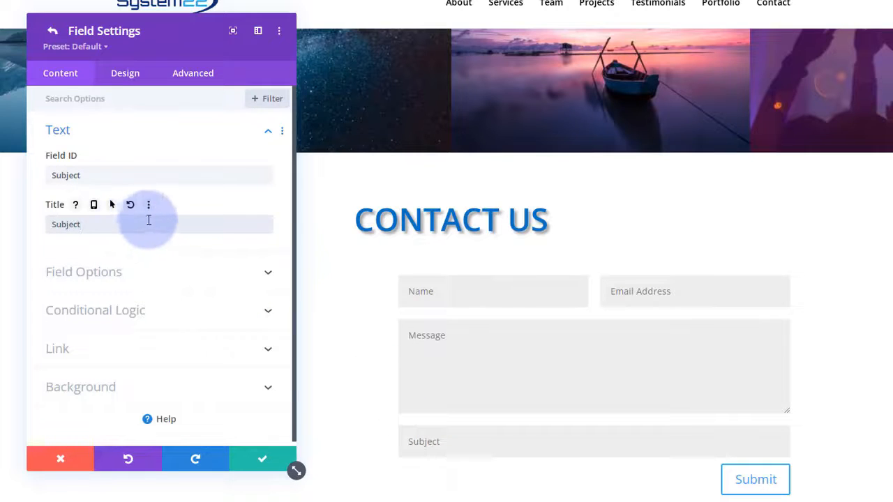
# - Keep Subject as a required input field allowing all characters, then save it
pyautogui.click(192, 278)
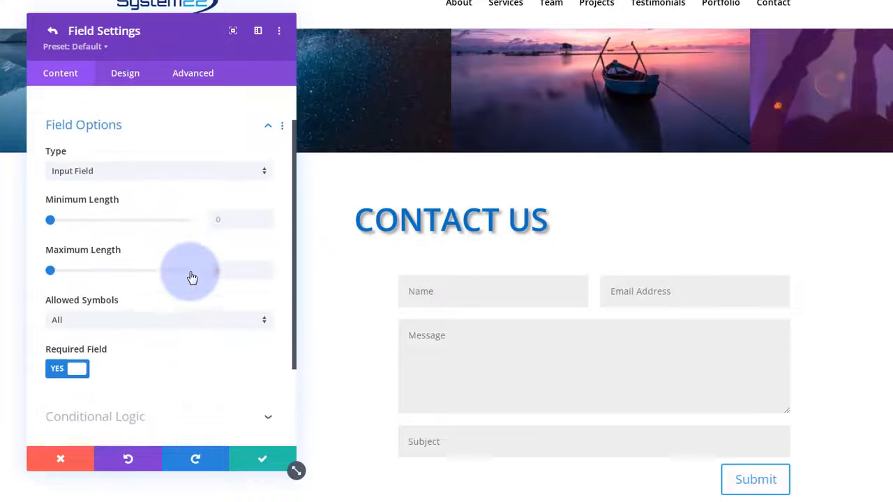
pyautogui.click(126, 154)
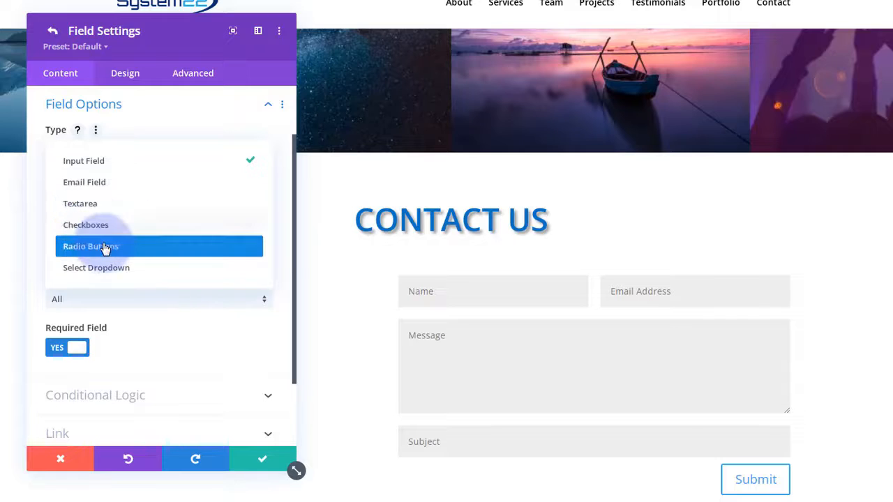
pyautogui.click(41, 169)
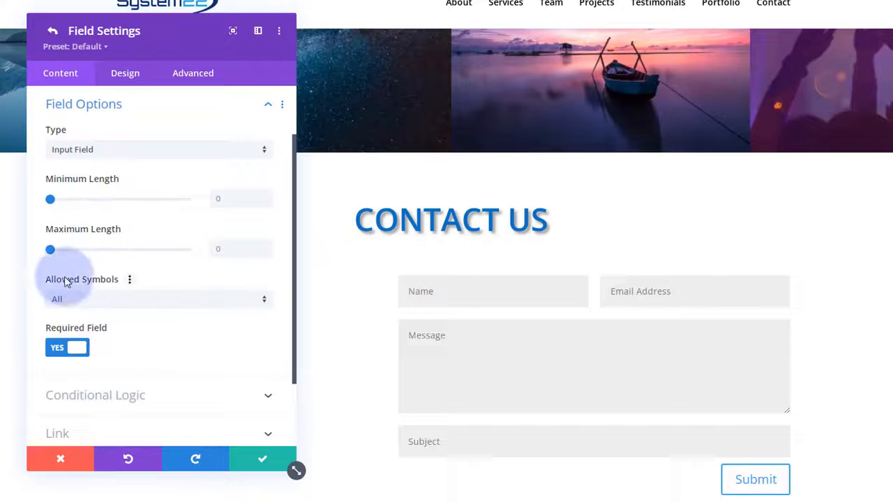
pyautogui.click(114, 305)
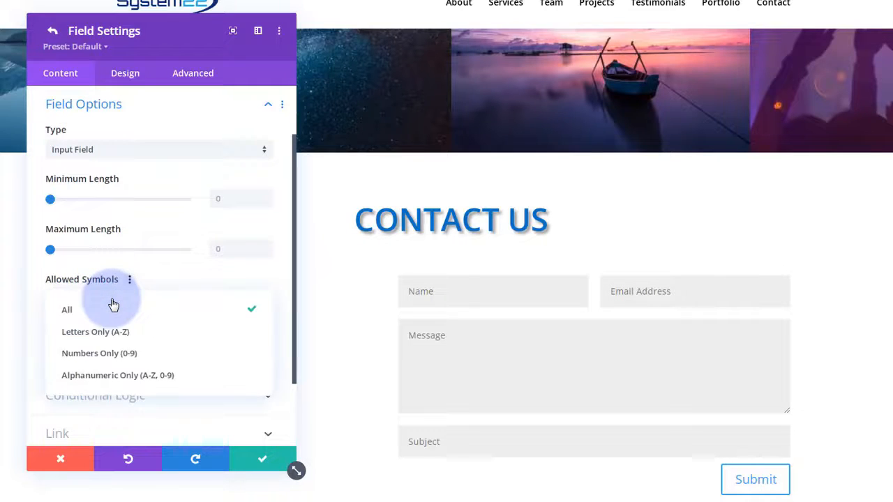
pyautogui.click(100, 357)
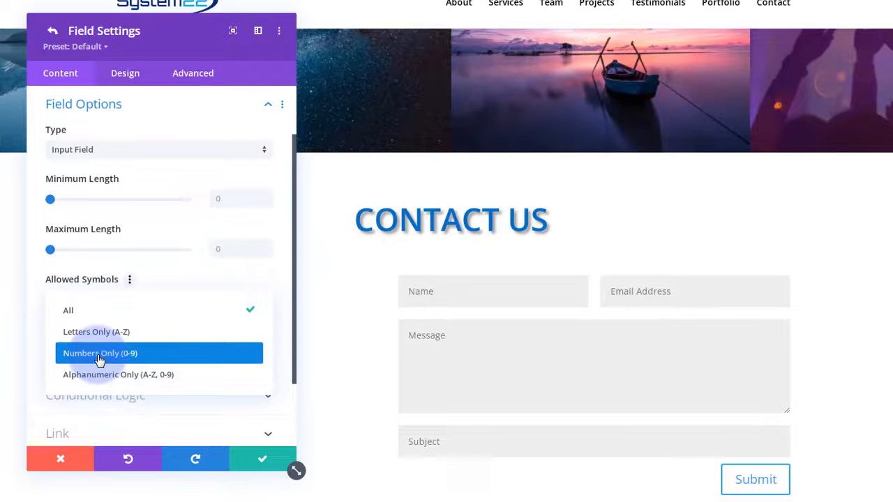
pyautogui.click(177, 277)
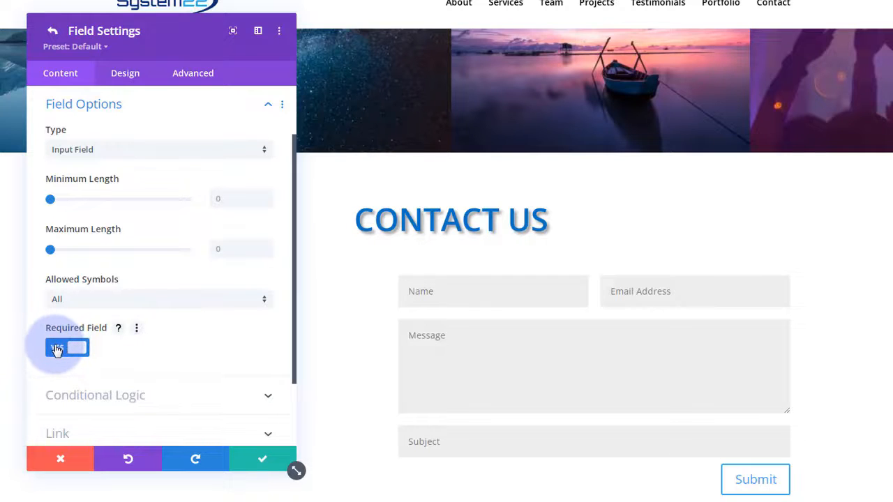
pyautogui.click(57, 349)
pyautogui.click(58, 349)
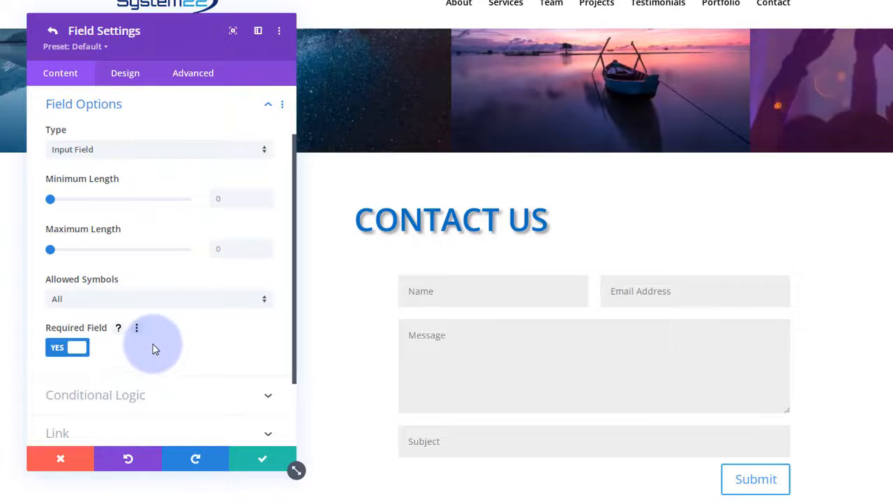
pyautogui.scroll(-2, 152, 348)
pyautogui.click(160, 308)
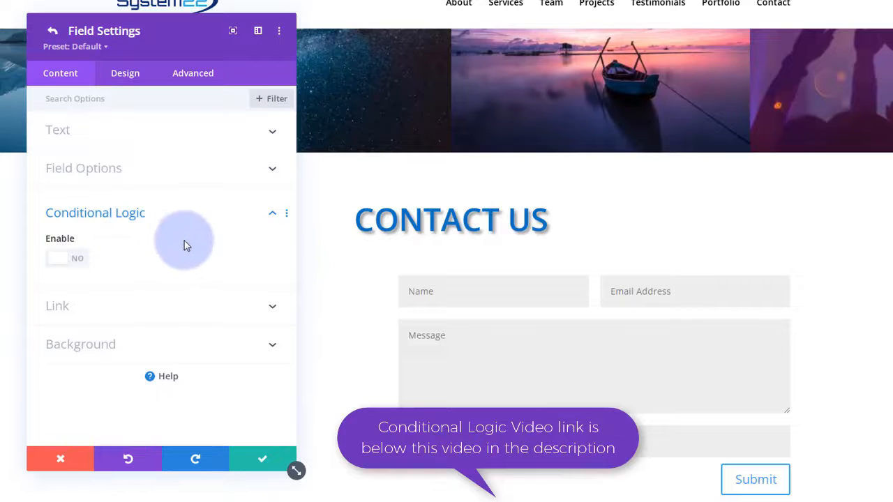
pyautogui.click(273, 218)
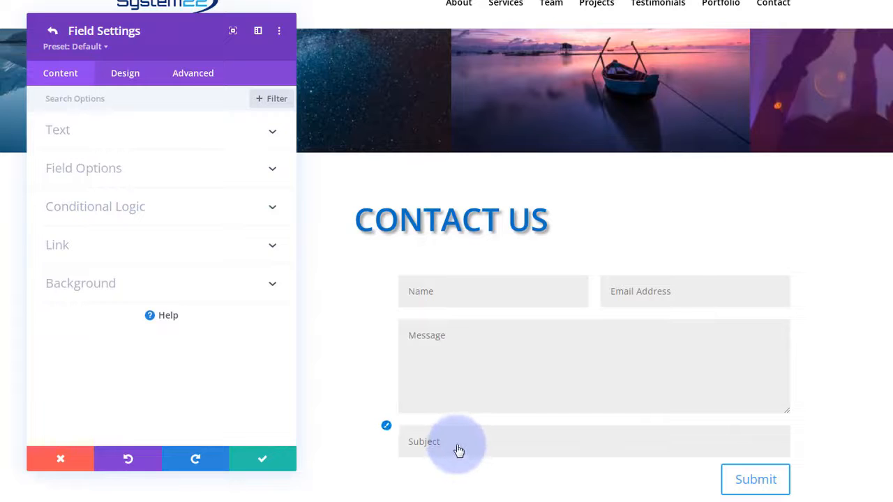
pyautogui.click(261, 458)
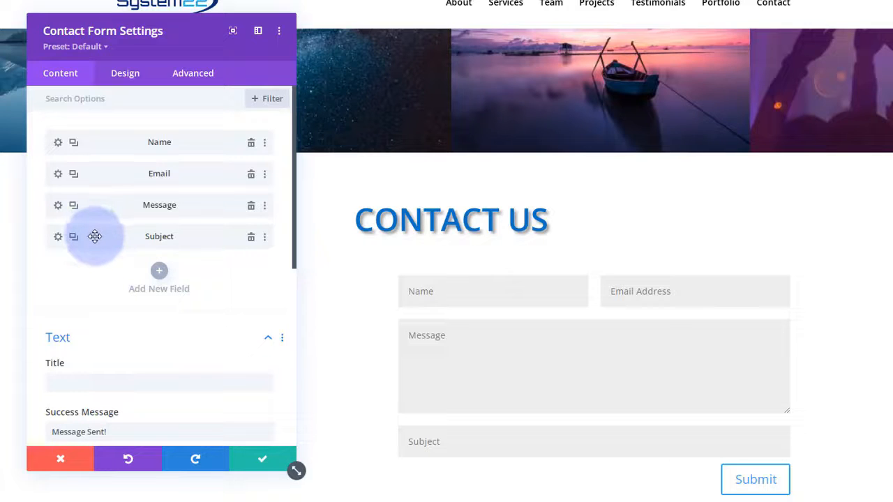
# - Move the Subject field above Message, set its Make Fullwidth layout option to YES, and save
pyautogui.moveTo(95, 236); pyautogui.dragTo(108, 203)
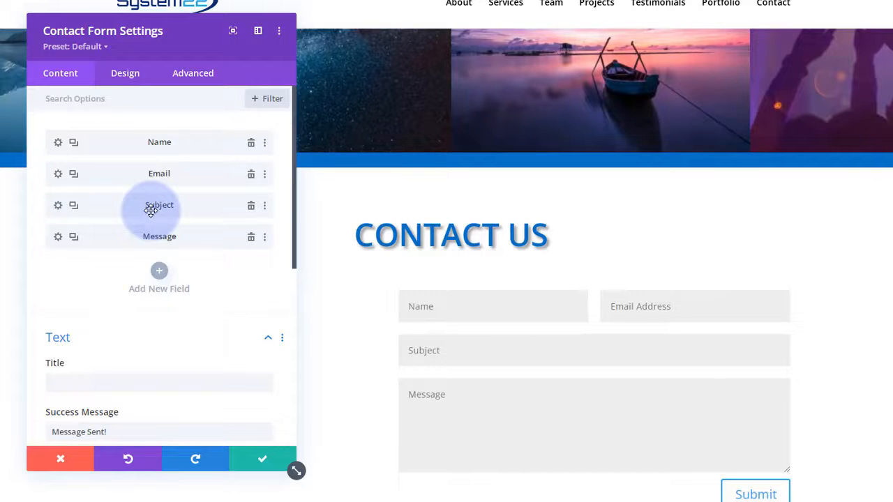
pyautogui.click(57, 206)
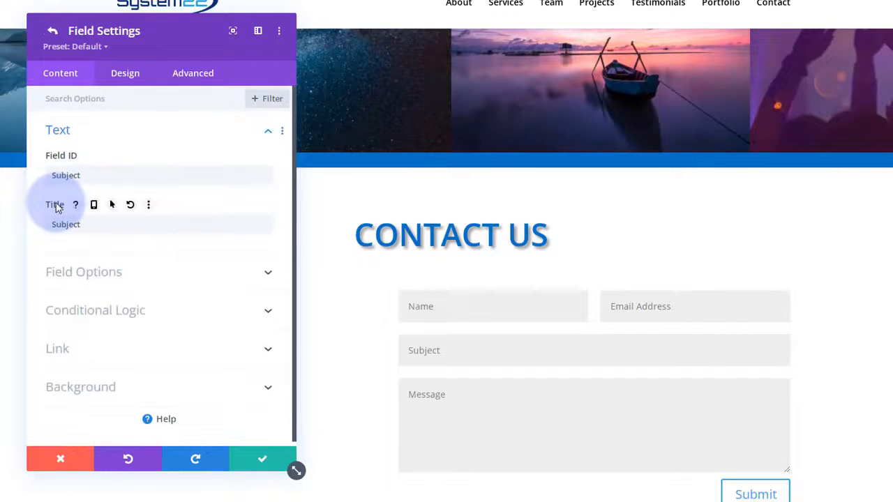
pyautogui.click(78, 232)
pyautogui.click(123, 76)
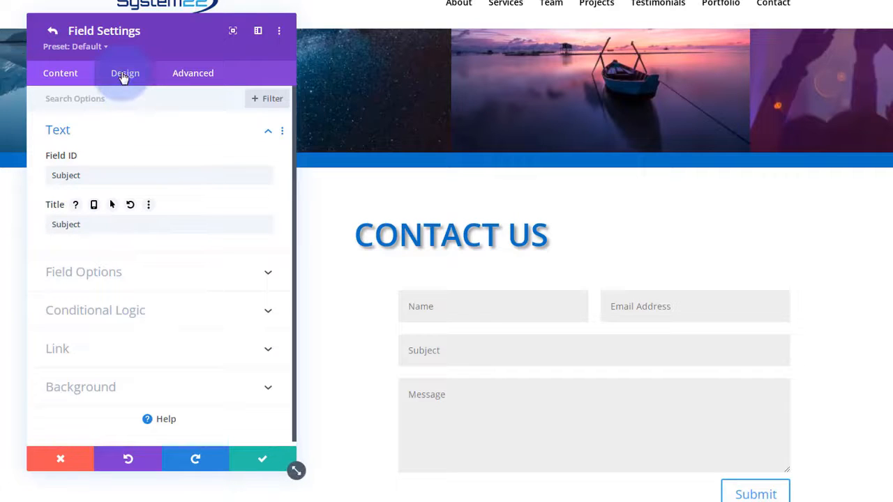
pyautogui.click(175, 138)
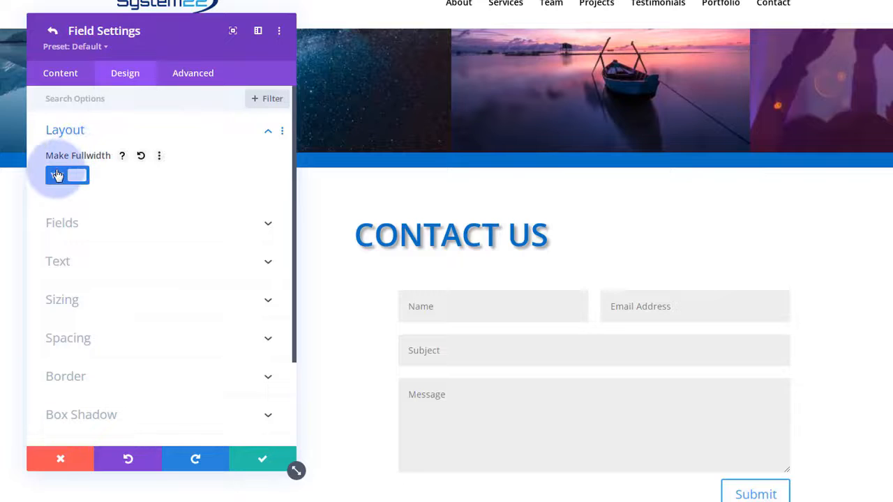
pyautogui.click(61, 180)
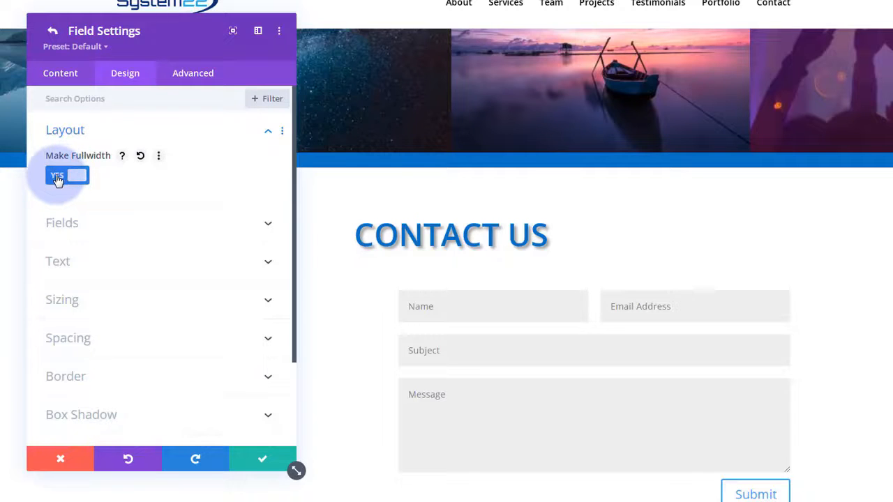
pyautogui.click(58, 180)
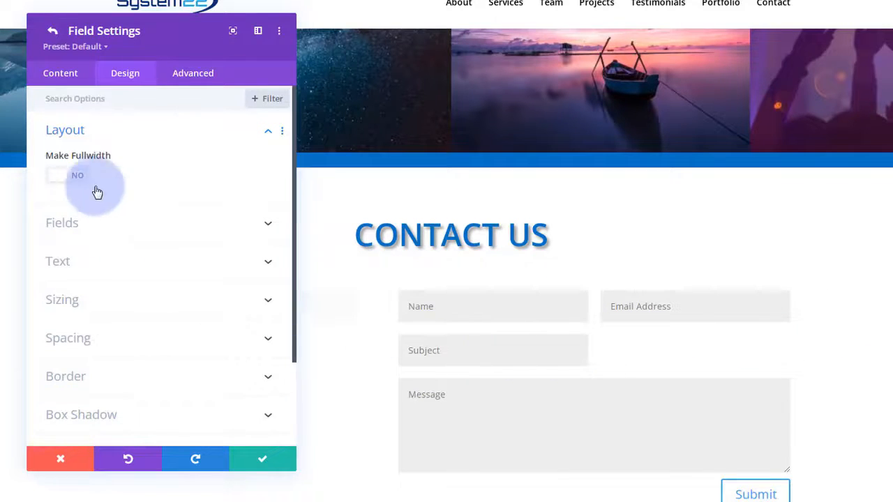
pyautogui.click(75, 178)
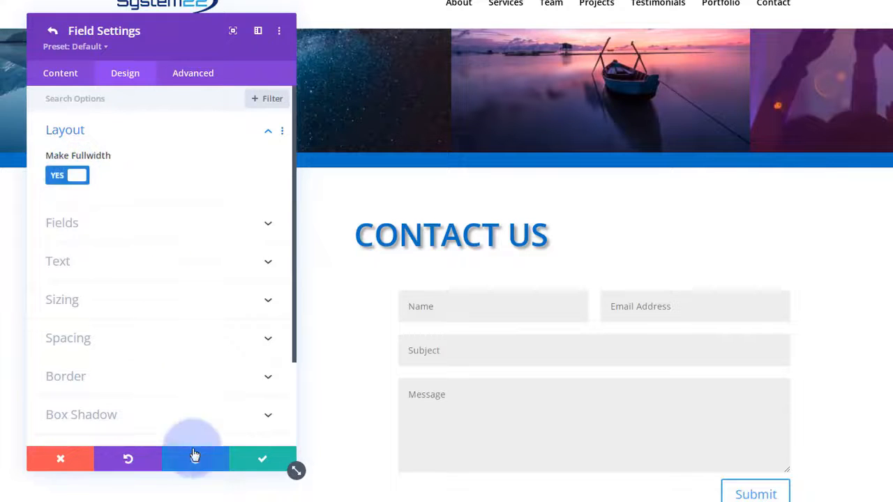
pyautogui.click(259, 461)
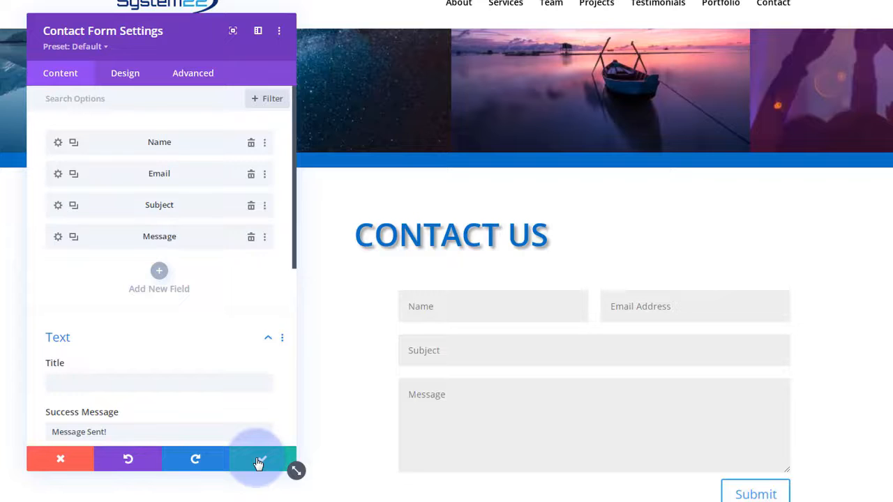
# - Review the contact form's Fields styling, checking the Fields Font list without changing it
pyautogui.click(123, 76)
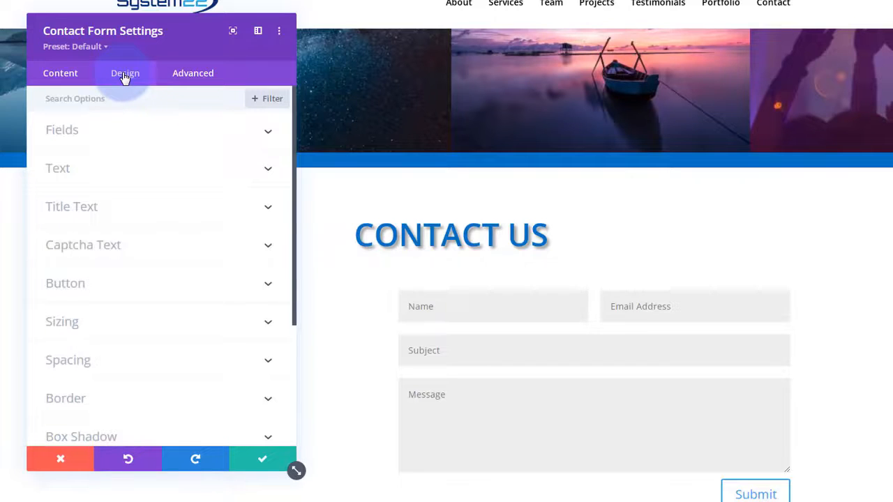
pyautogui.click(152, 140)
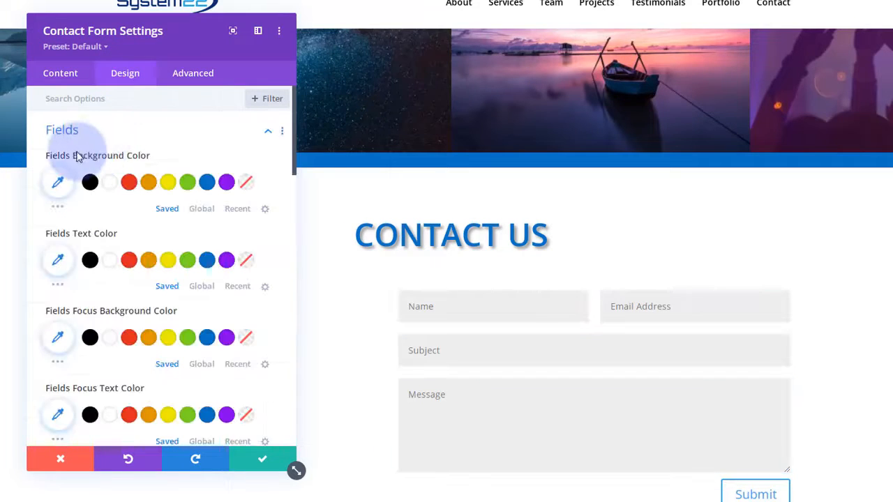
pyautogui.scroll(-3, 111, 286)
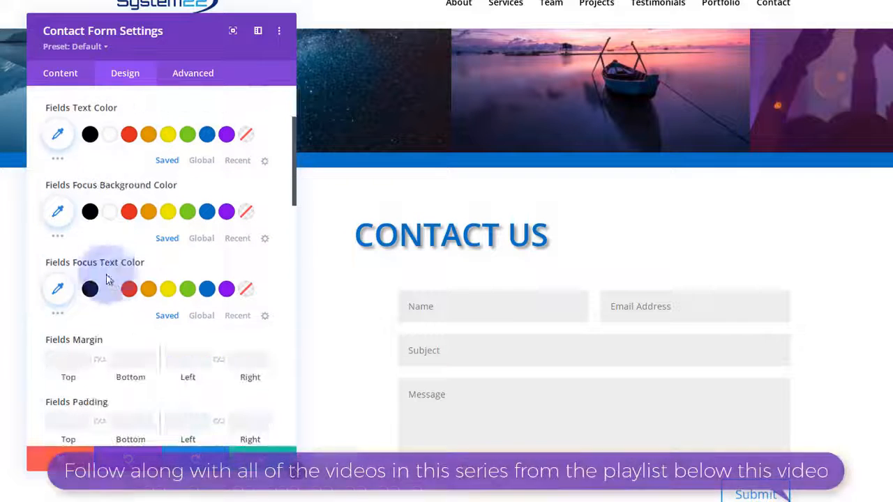
pyautogui.scroll(-2, 114, 290)
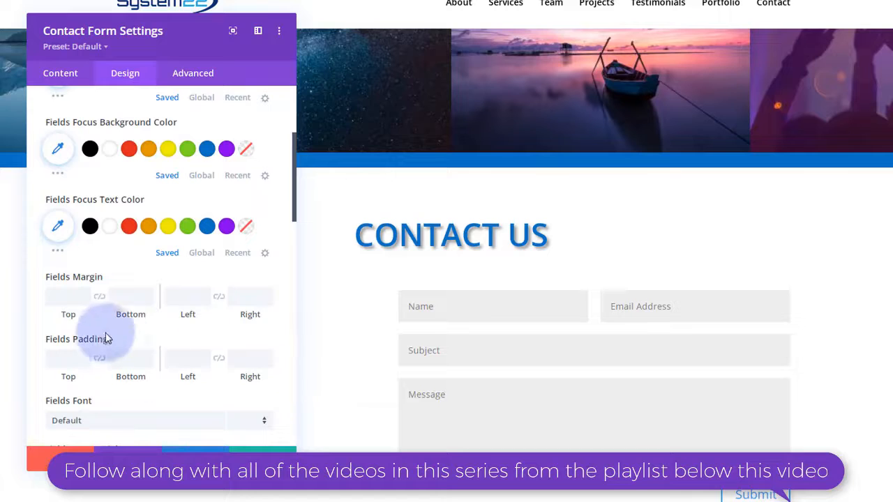
pyautogui.scroll(-2, 171, 251)
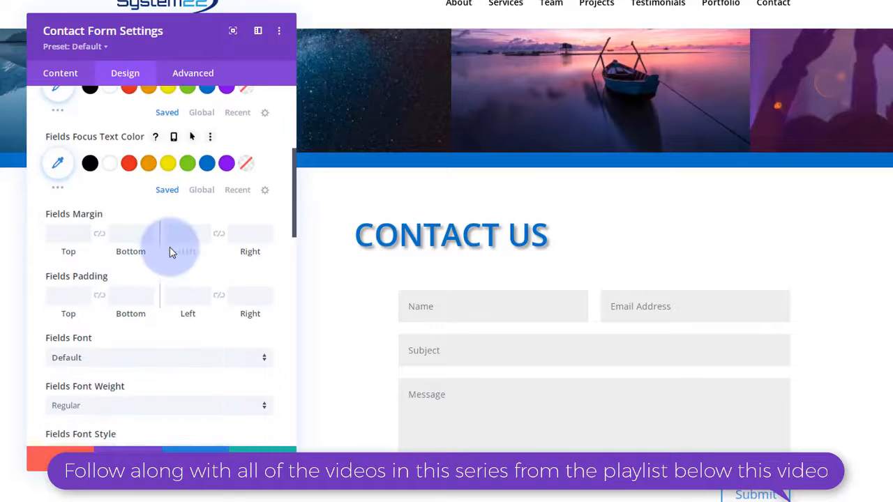
pyautogui.scroll(-2, 170, 247)
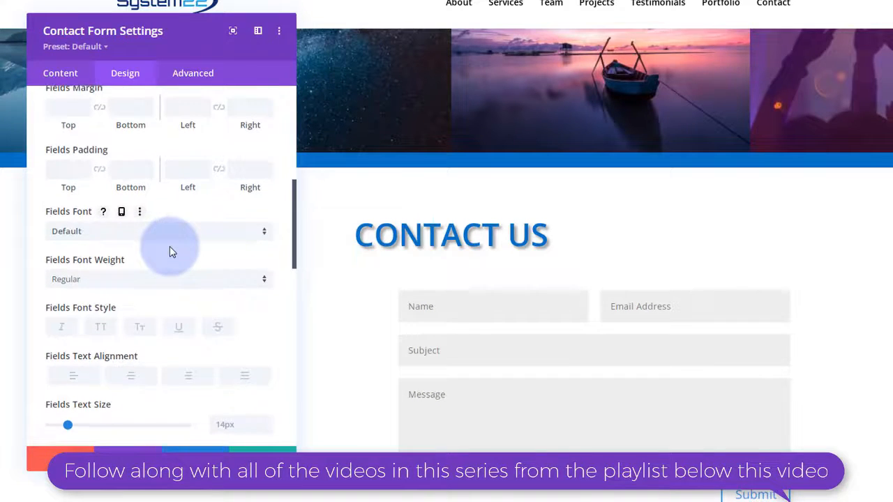
pyautogui.scroll(-3, 170, 247)
pyautogui.scroll(2, 109, 248)
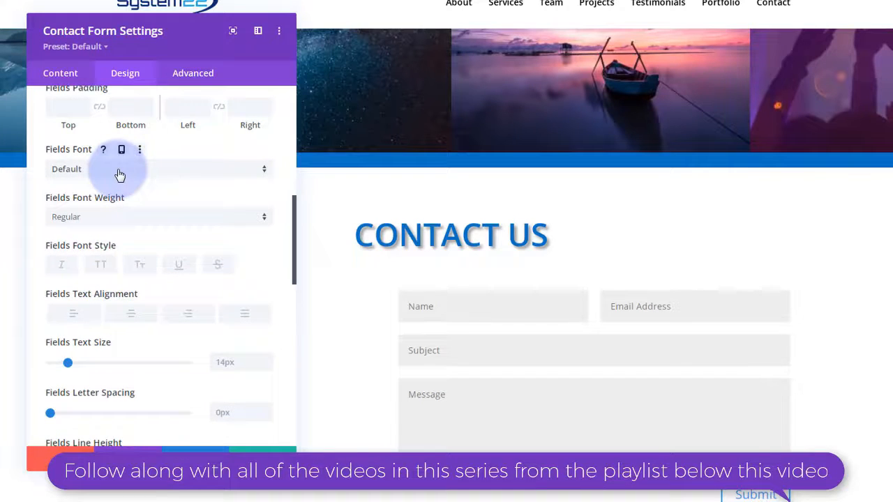
pyautogui.click(120, 175)
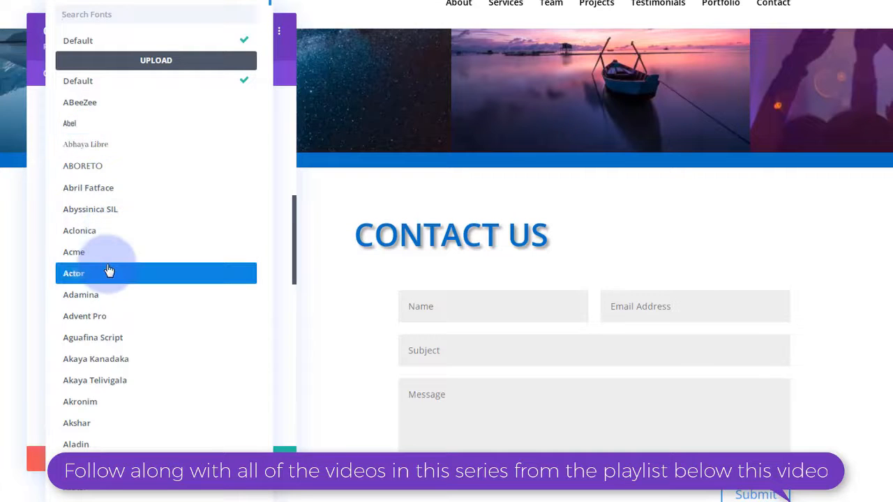
pyautogui.click(38, 244)
# - Expand the Captcha Text and Button styling sections of the contact form
pyautogui.scroll(-2, 155, 229)
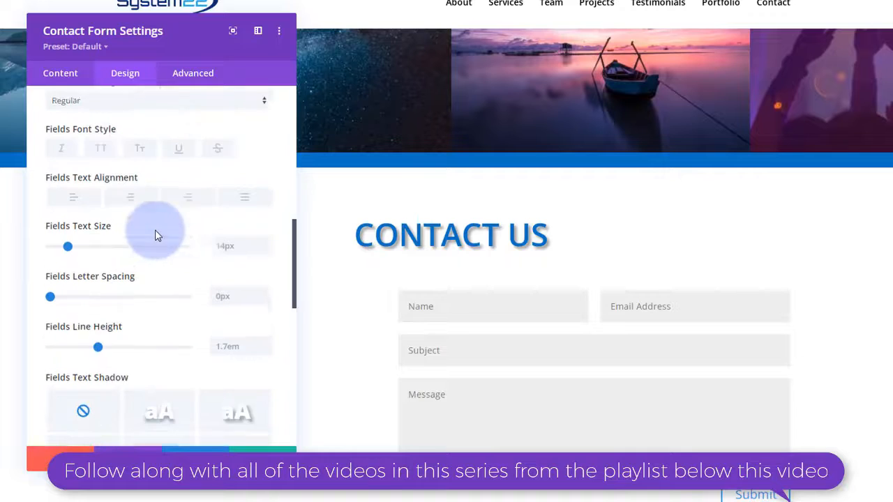
pyautogui.scroll(-1, 44, 235)
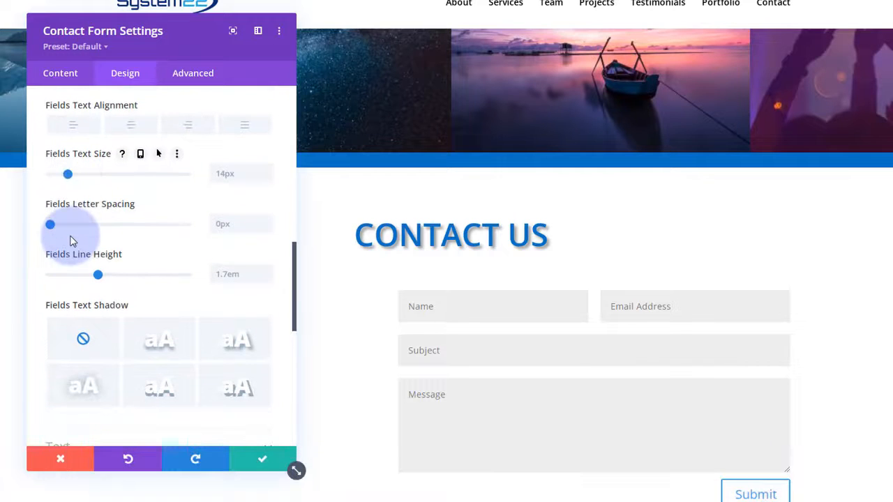
pyautogui.scroll(-3, 70, 241)
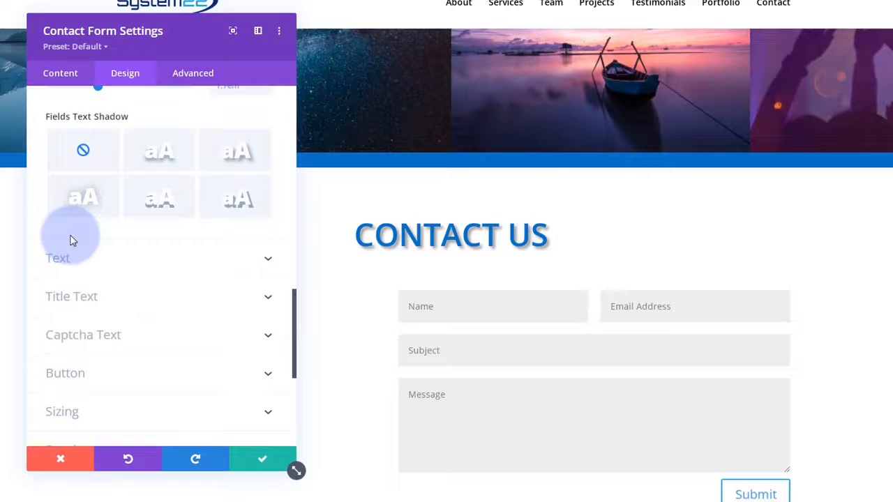
pyautogui.scroll(-1, 70, 240)
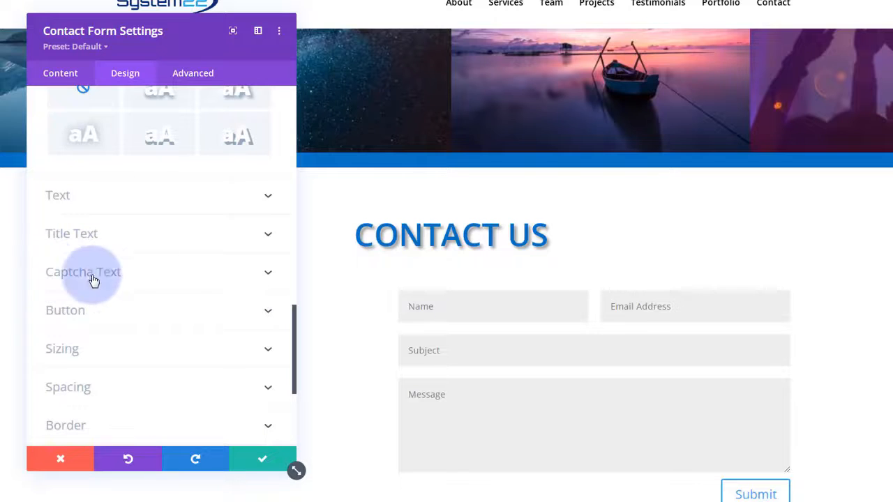
pyautogui.click(149, 279)
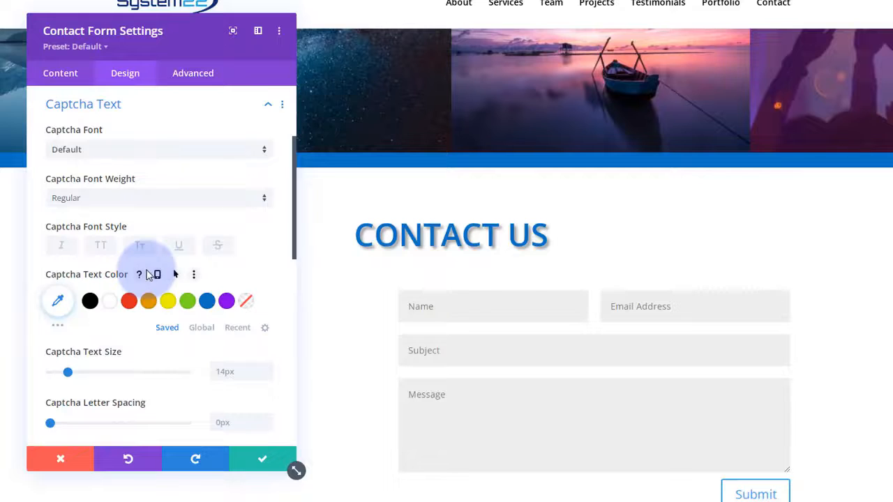
pyautogui.scroll(-5, 149, 276)
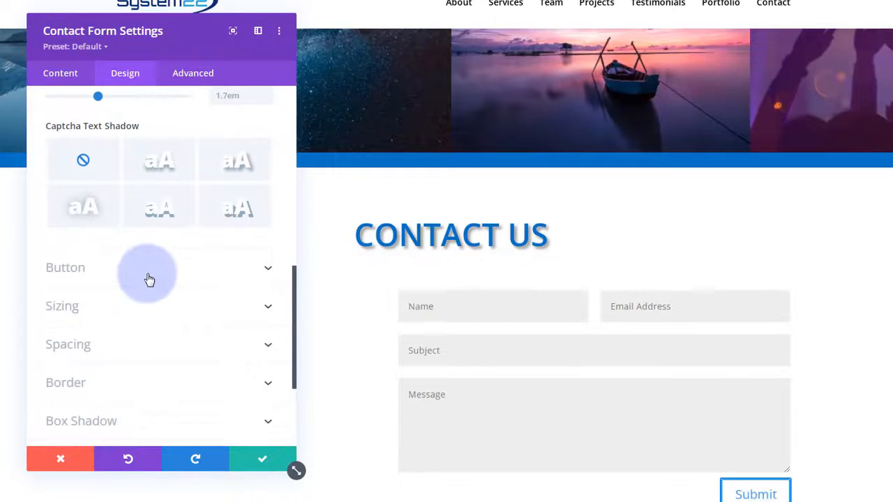
pyautogui.click(149, 279)
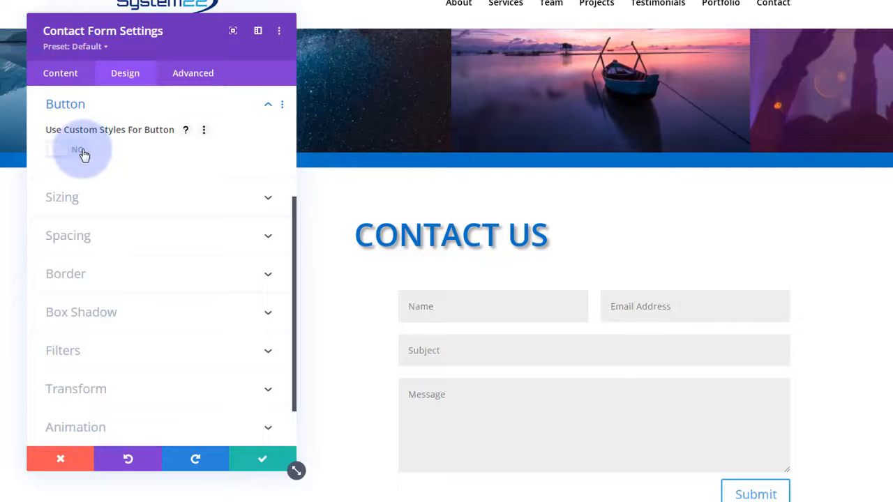
# - Enable custom Submit button styles with white text and a blue background
pyautogui.click(78, 151)
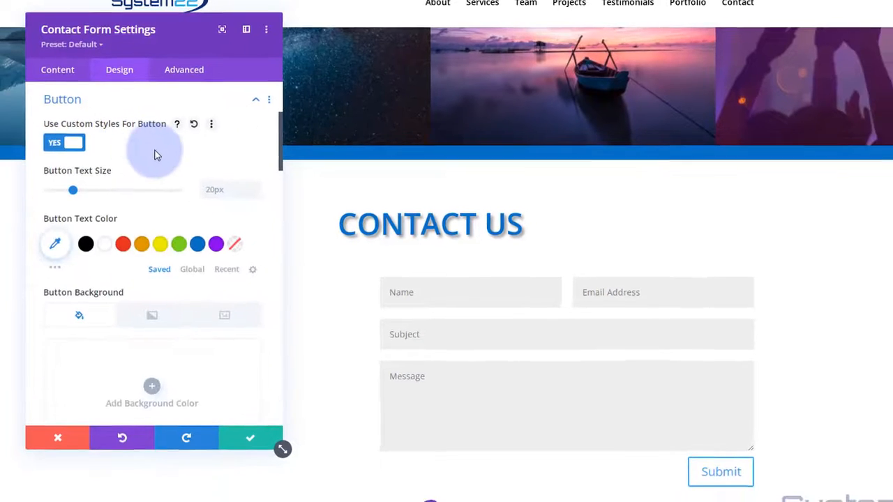
pyautogui.scroll(-1, 147, 144)
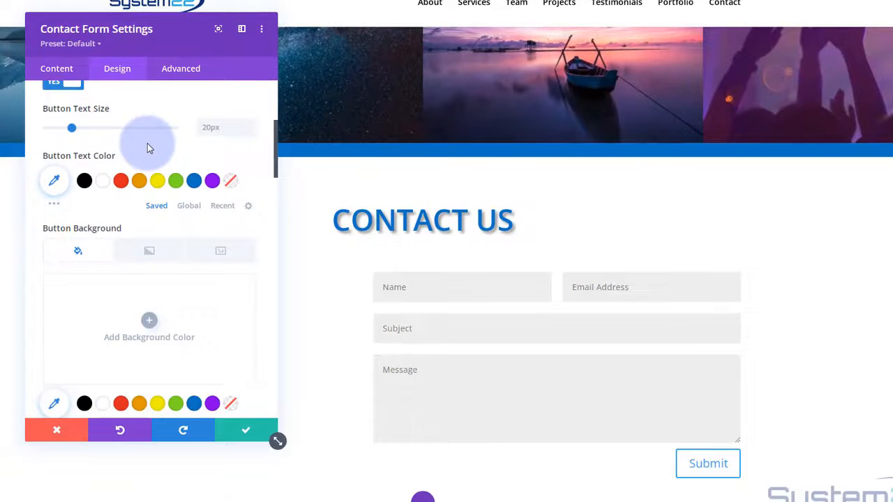
pyautogui.click(104, 182)
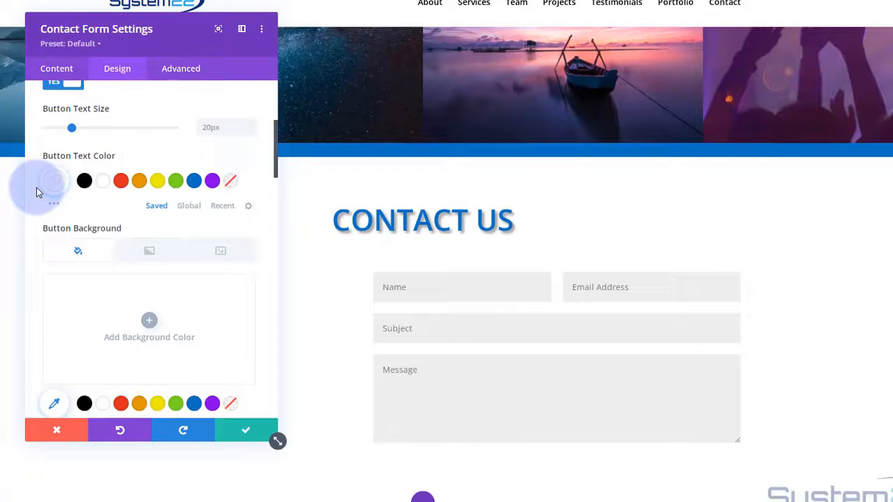
pyautogui.scroll(-3, 37, 187)
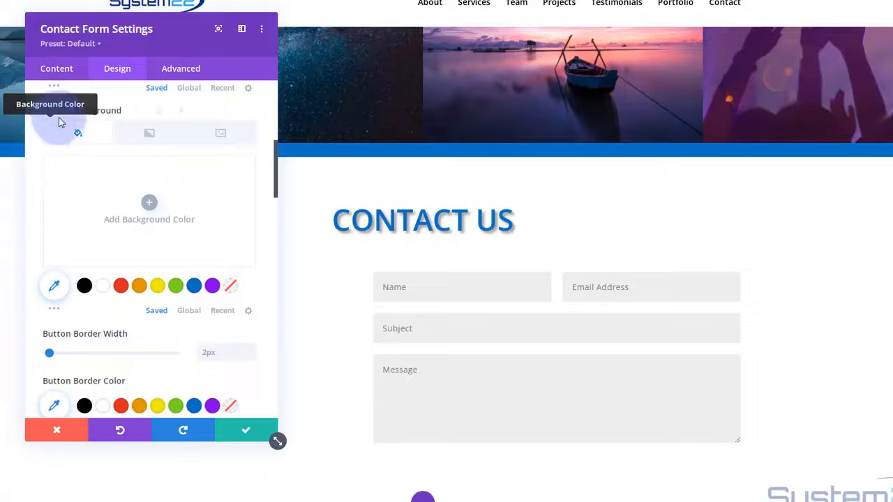
pyautogui.click(193, 287)
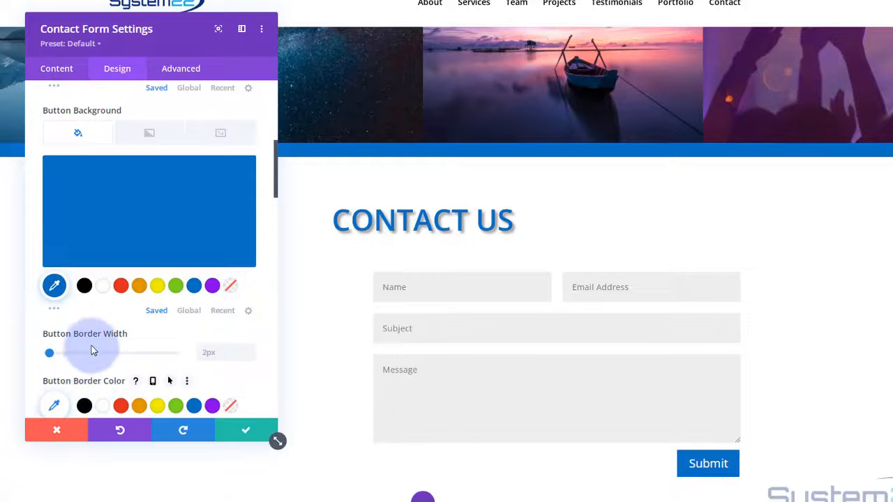
pyautogui.scroll(2, 58, 309)
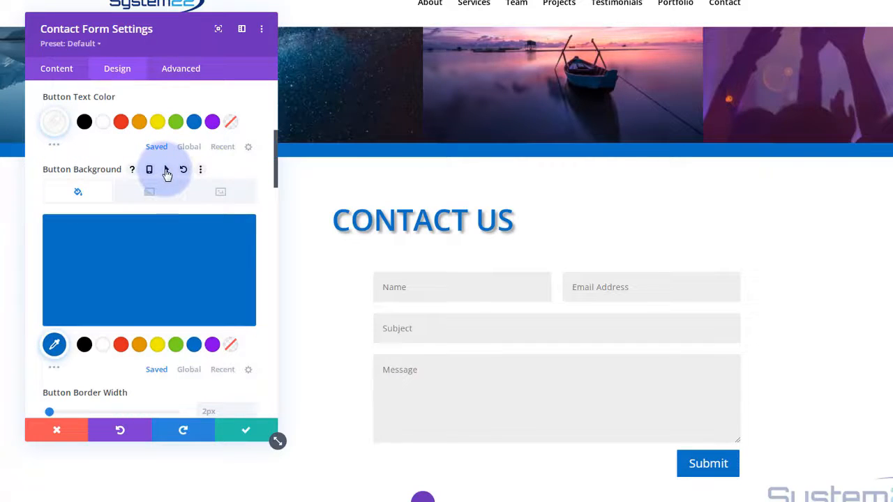
# - Give the Submit button a purple background on hover
pyautogui.click(167, 172)
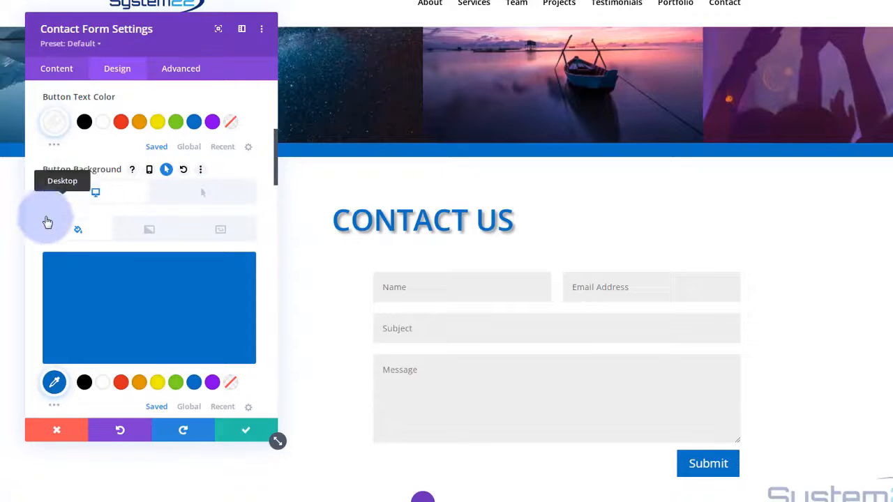
pyautogui.click(180, 194)
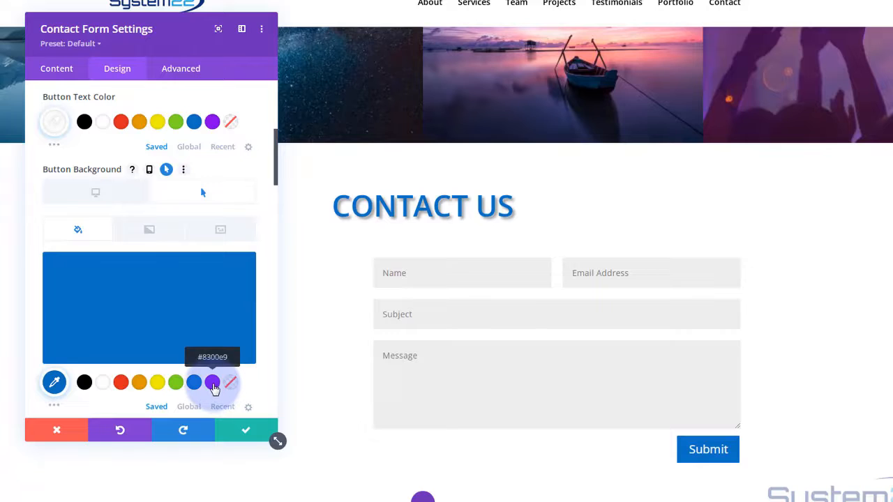
pyautogui.click(213, 384)
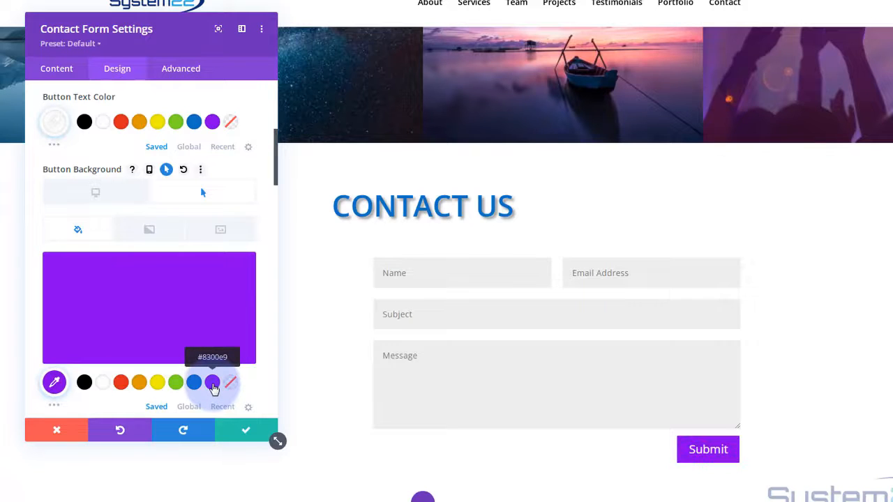
pyautogui.click(95, 194)
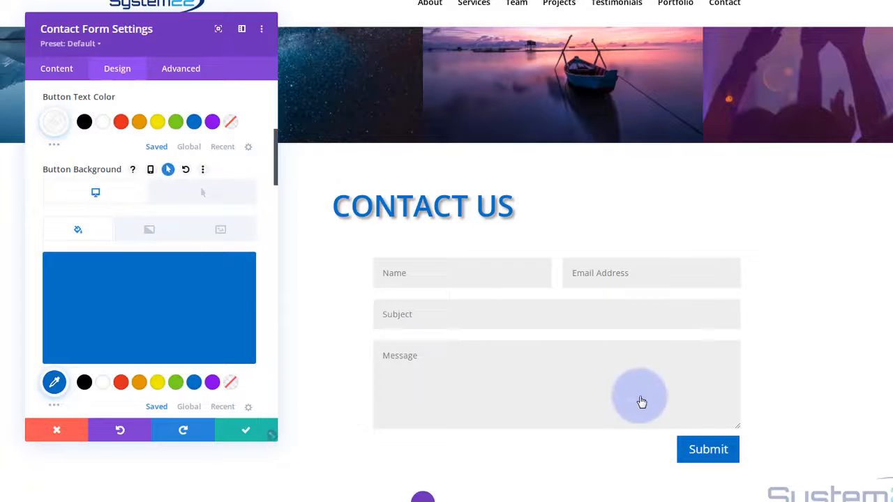
# - Search the button icons for 'send' and choose the send arrow
pyautogui.scroll(-5, 118, 204)
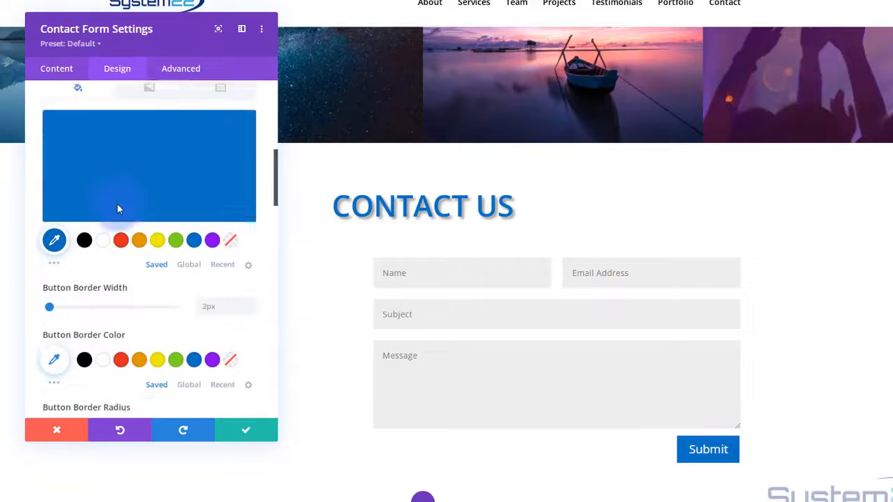
pyautogui.scroll(-5, 119, 209)
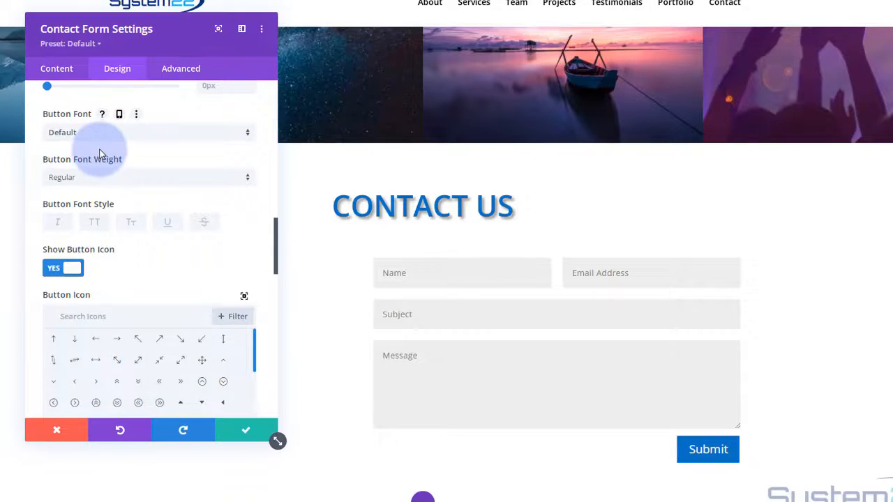
pyautogui.scroll(-1, 100, 153)
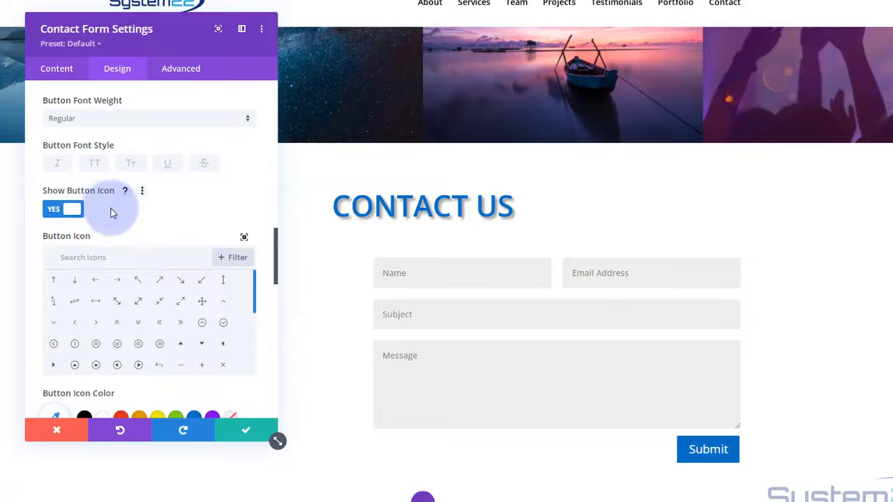
pyautogui.click(70, 257)
pyautogui.write('send')
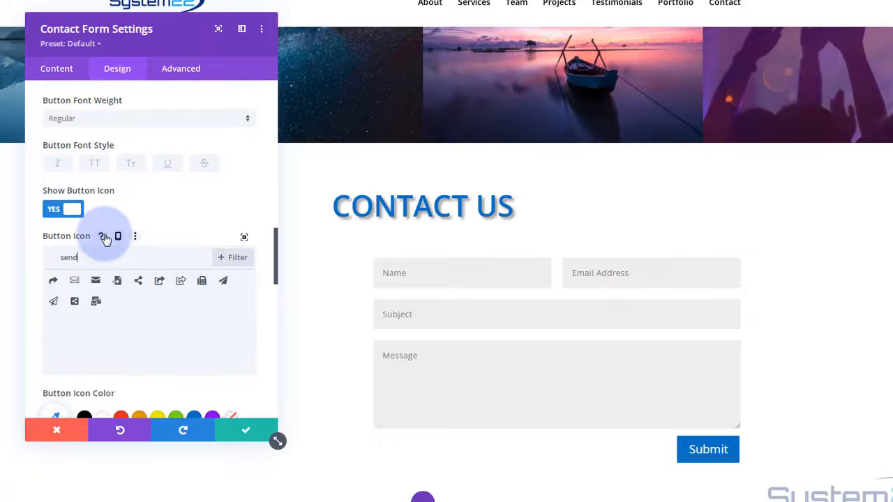
pyautogui.click(53, 282)
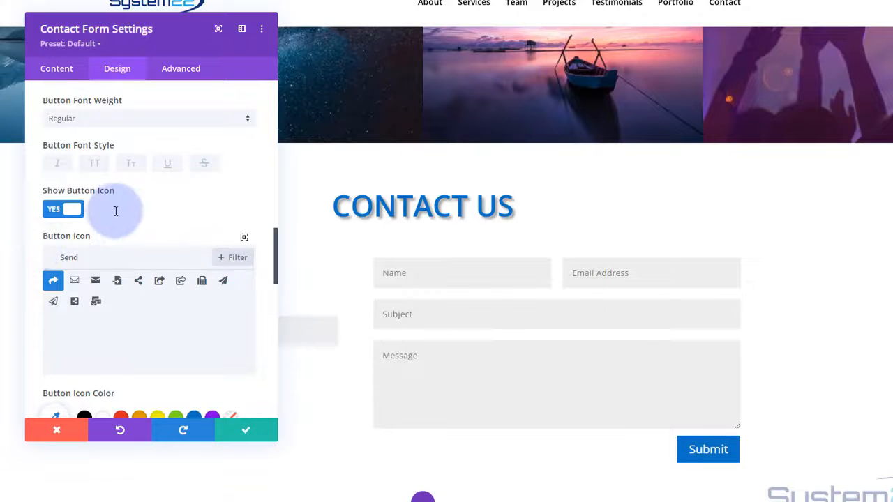
# - Make the button icon white and always visible, not only on hover
pyautogui.scroll(-3, 116, 211)
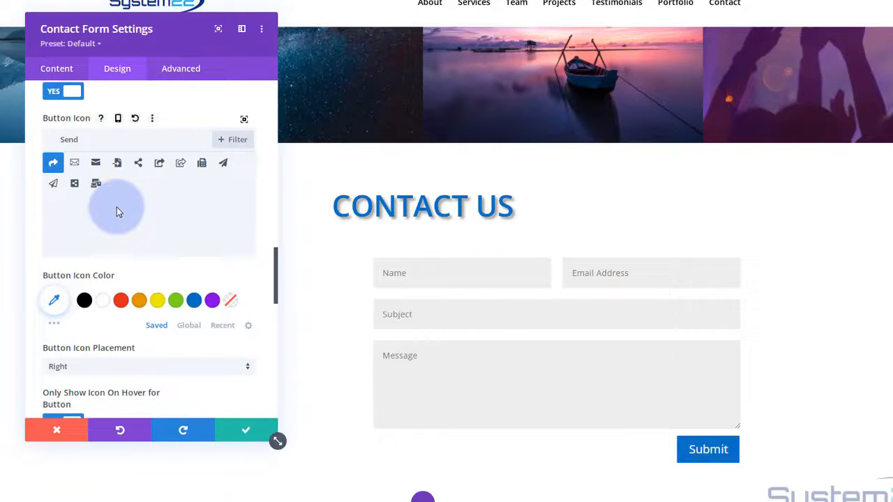
pyautogui.scroll(-2, 116, 210)
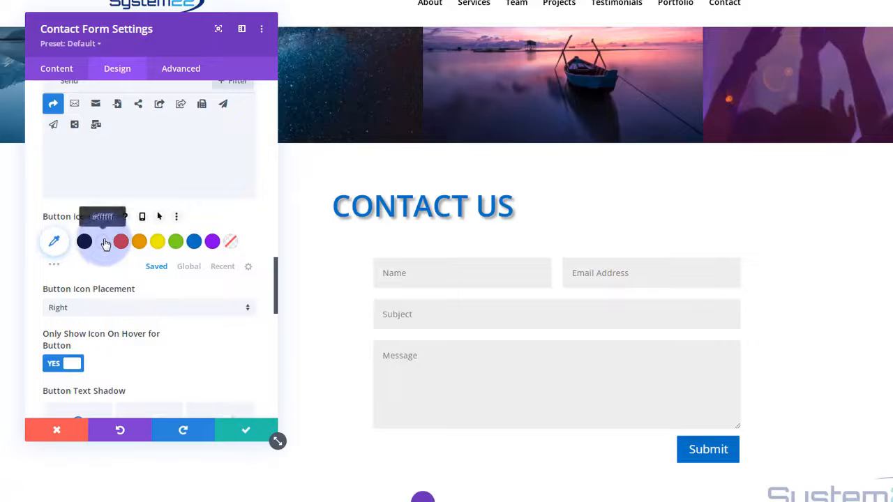
pyautogui.click(105, 242)
pyautogui.scroll(-3, 101, 217)
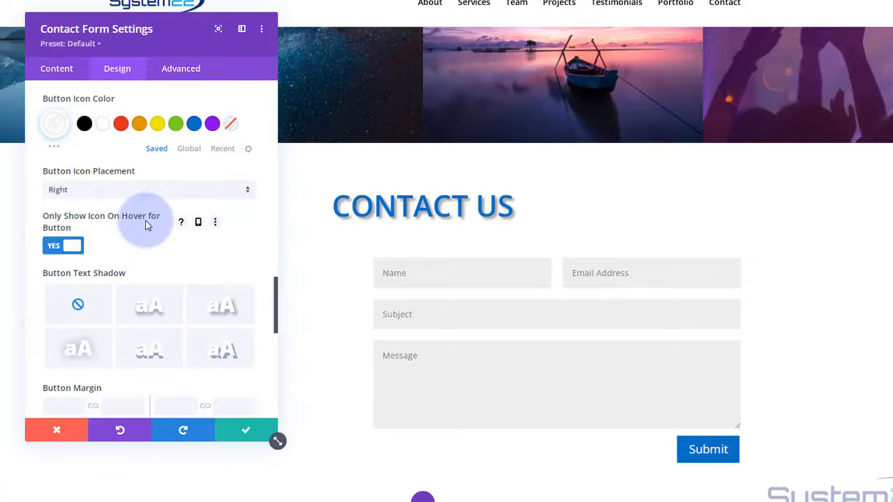
pyautogui.click(53, 246)
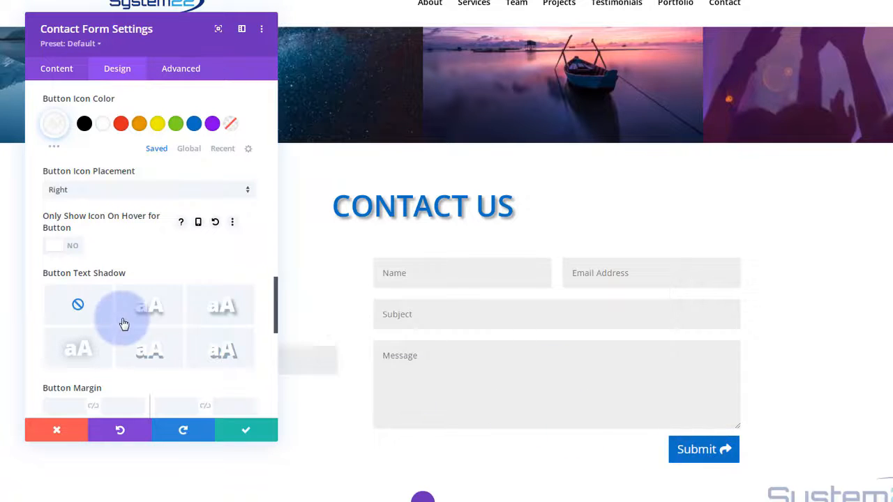
# - Apply a text-shadow preset to the Submit button label
pyautogui.click(148, 308)
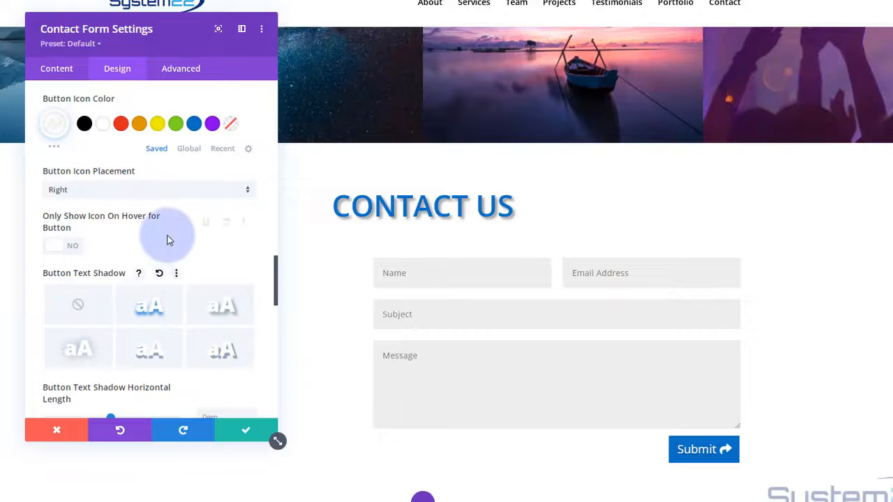
pyautogui.scroll(-5, 168, 239)
pyautogui.scroll(-3, 167, 241)
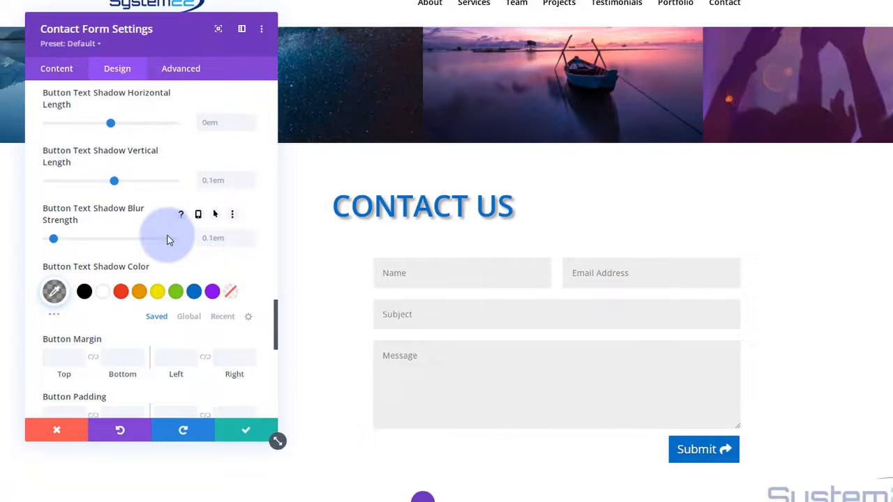
pyautogui.scroll(5, 167, 241)
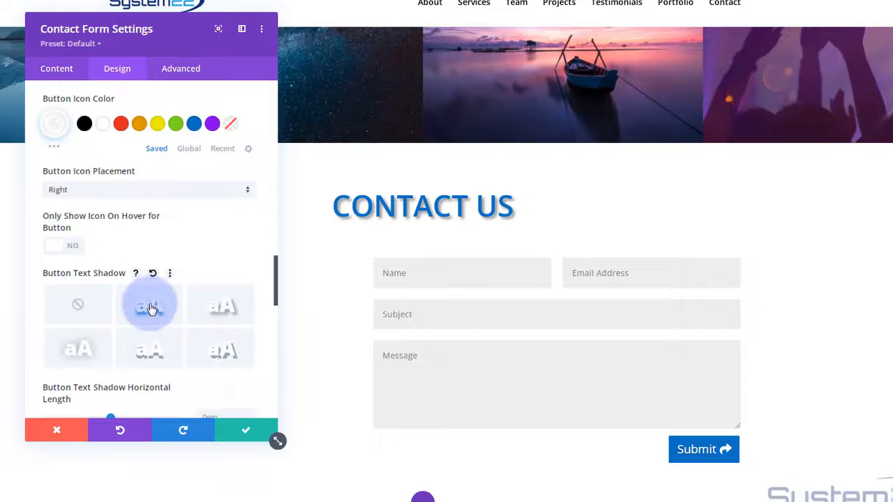
pyautogui.scroll(2, 158, 253)
pyautogui.scroll(12, 158, 254)
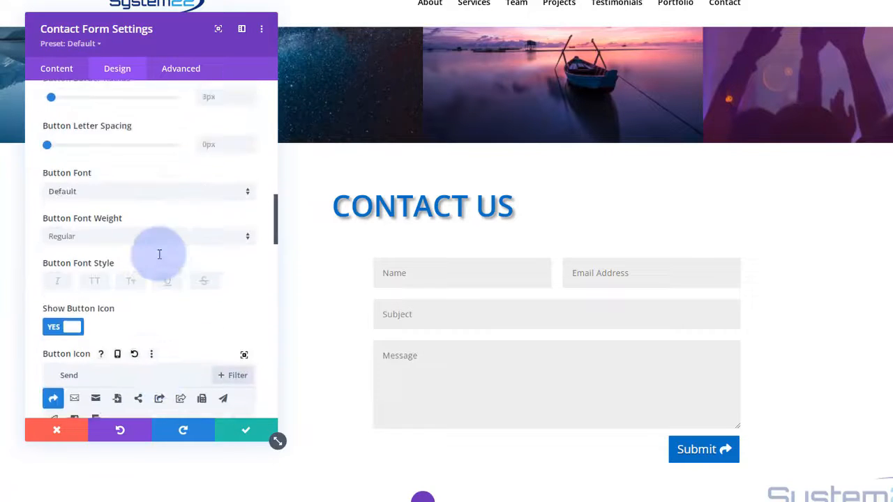
pyautogui.scroll(3, 159, 258)
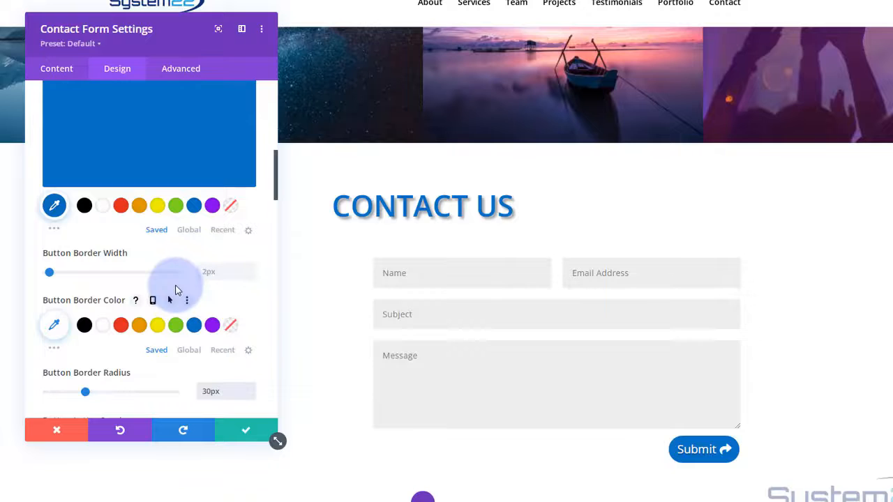
# - Give the Submit button a 30px top margin
pyautogui.scroll(-5, 175, 290)
pyautogui.scroll(-5, 177, 290)
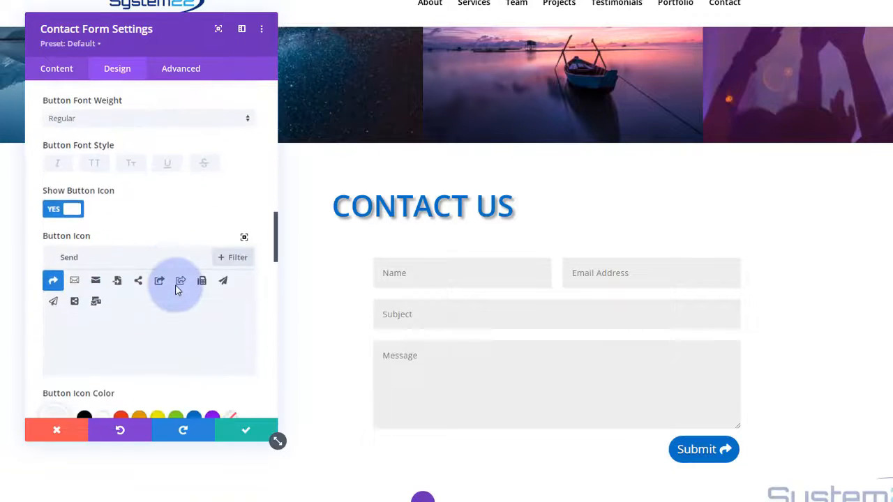
pyautogui.scroll(-6, 178, 291)
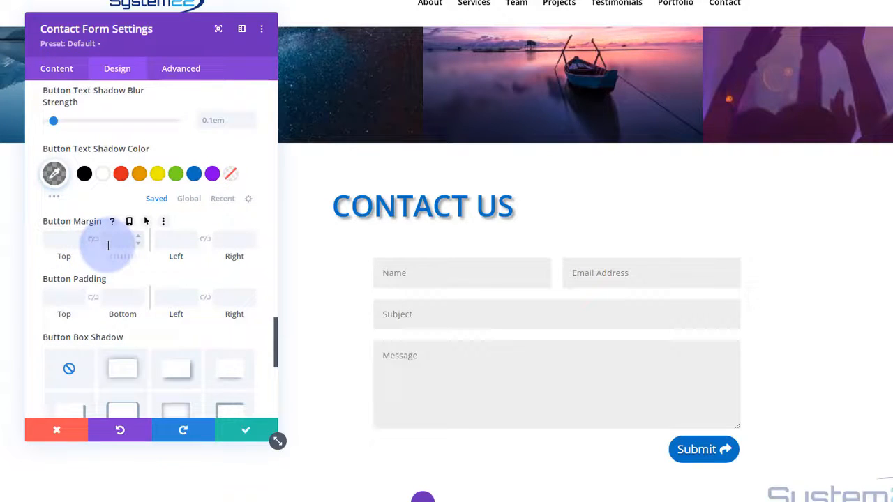
pyautogui.click(68, 235)
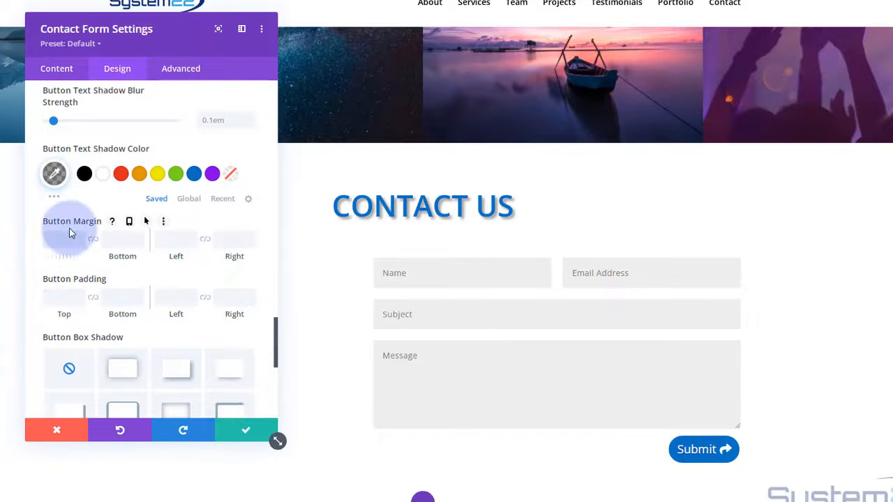
pyautogui.write('50px')
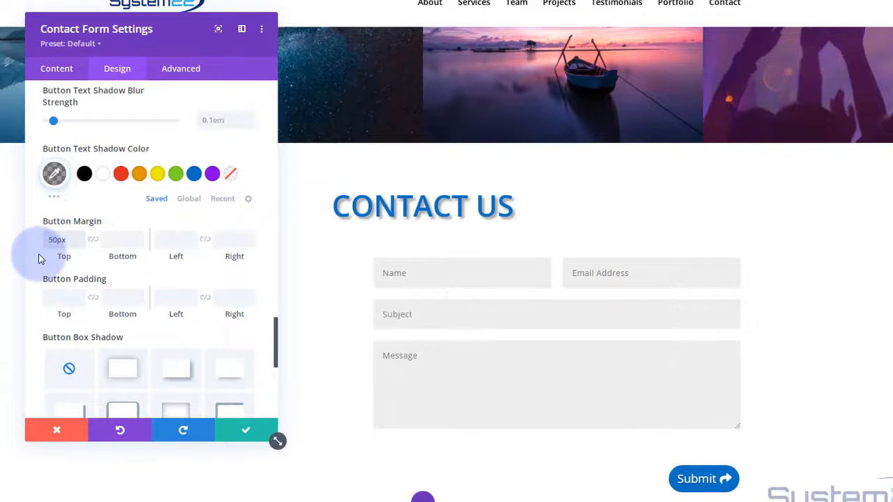
pyautogui.click(51, 238)
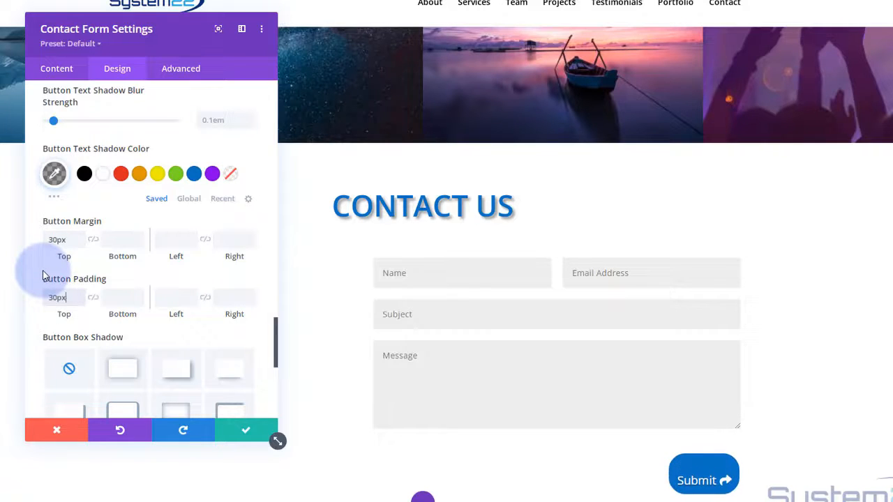
# - Set the button padding to 30px top, bottom and left, and 50px right
pyautogui.click(100, 299)
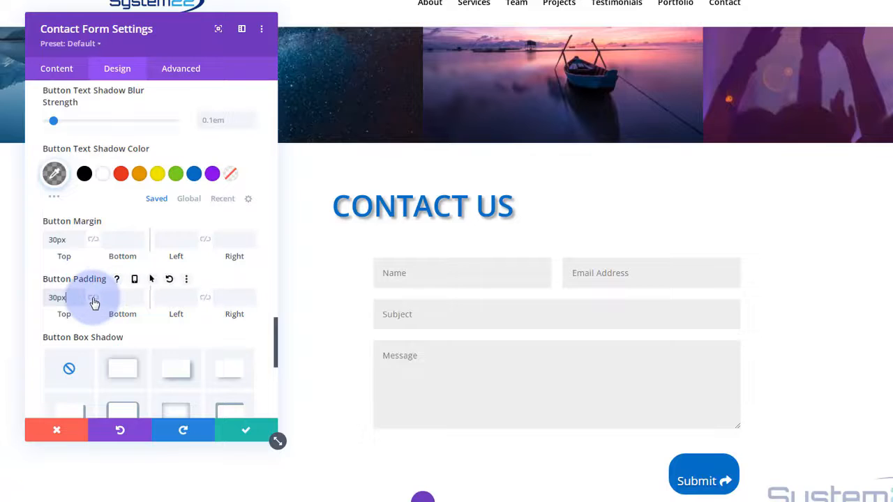
pyautogui.click(95, 299)
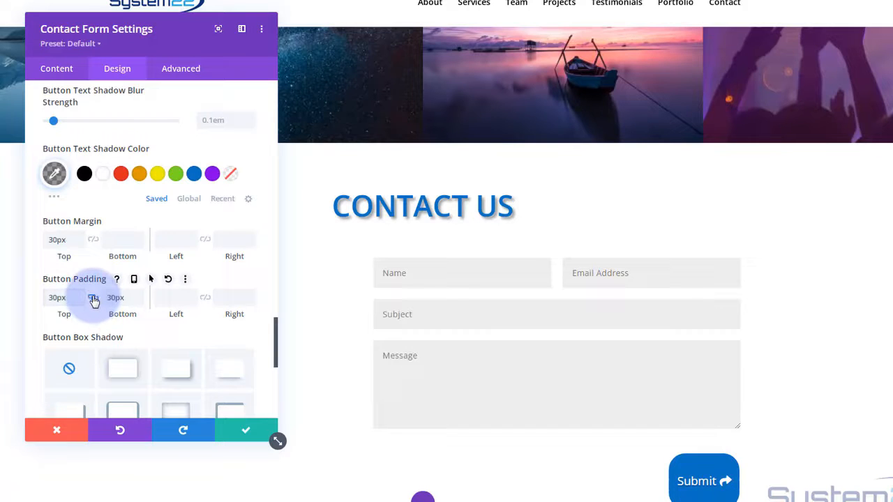
pyautogui.moveTo(66, 300); pyautogui.dragTo(41, 300)
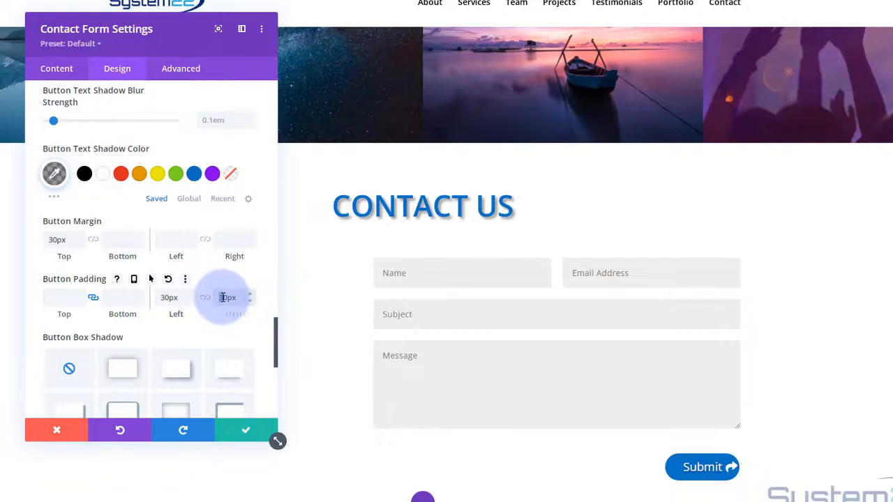
pyautogui.write('5')
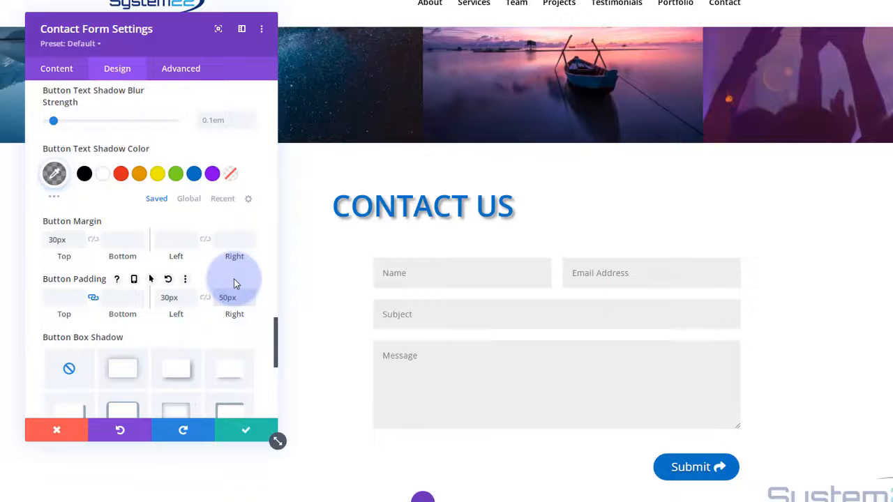
pyautogui.scroll(-1, 160, 291)
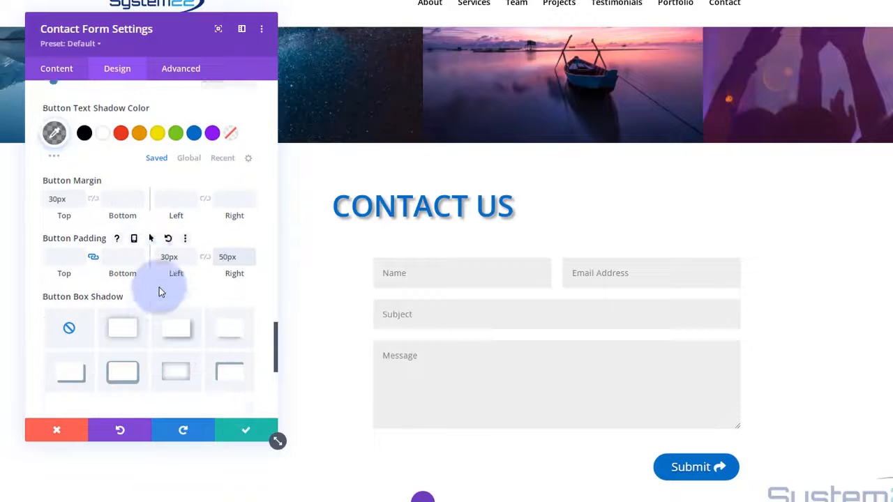
# - Apply the top-right box shadow preset (12px vertical, 18px blur, -6px spread) to the form fields and save
pyautogui.click(231, 319)
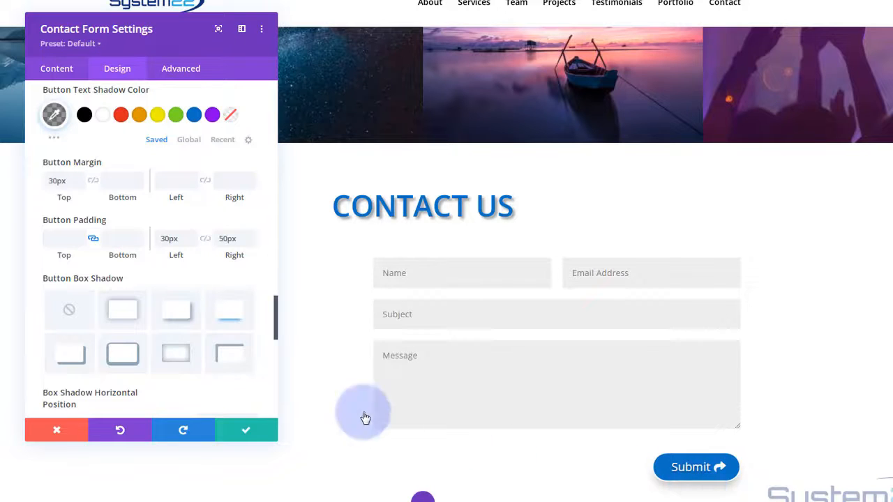
pyautogui.scroll(8, 148, 312)
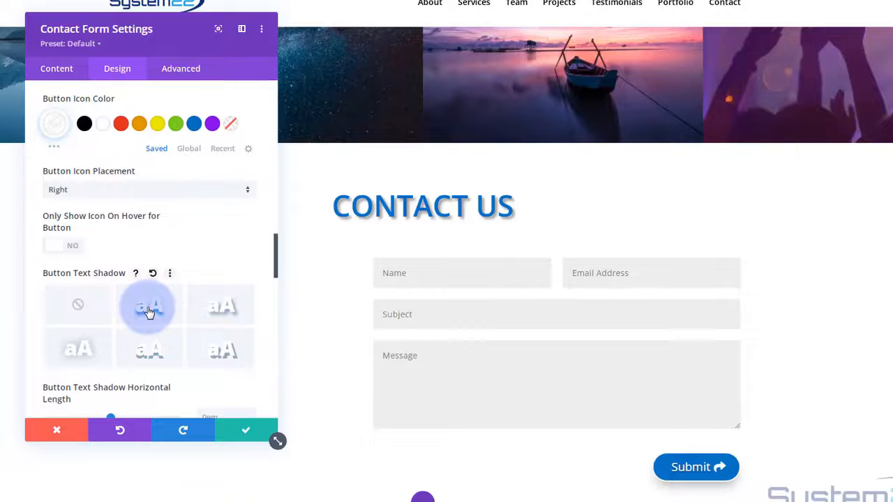
pyautogui.scroll(8, 148, 312)
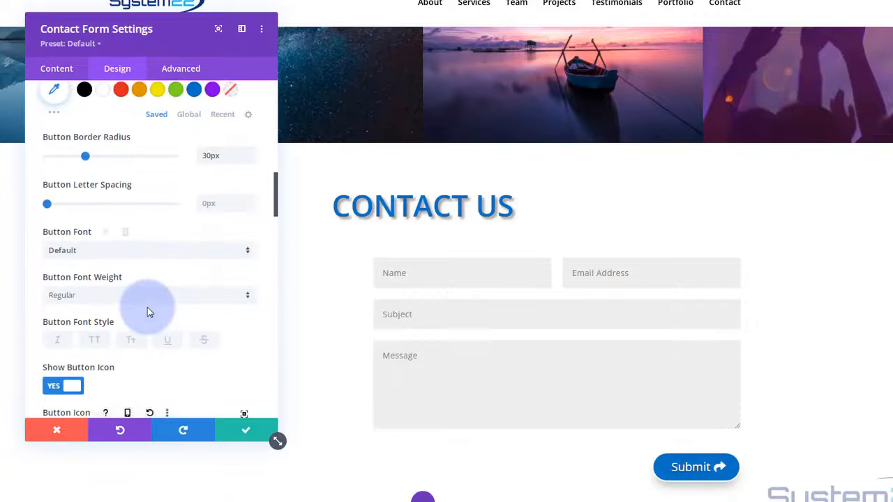
pyautogui.scroll(3, 149, 312)
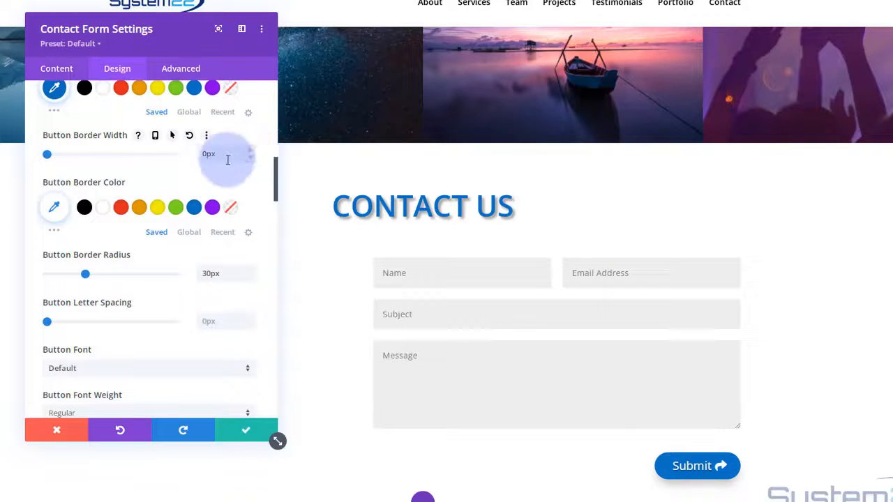
pyautogui.scroll(-5, 173, 219)
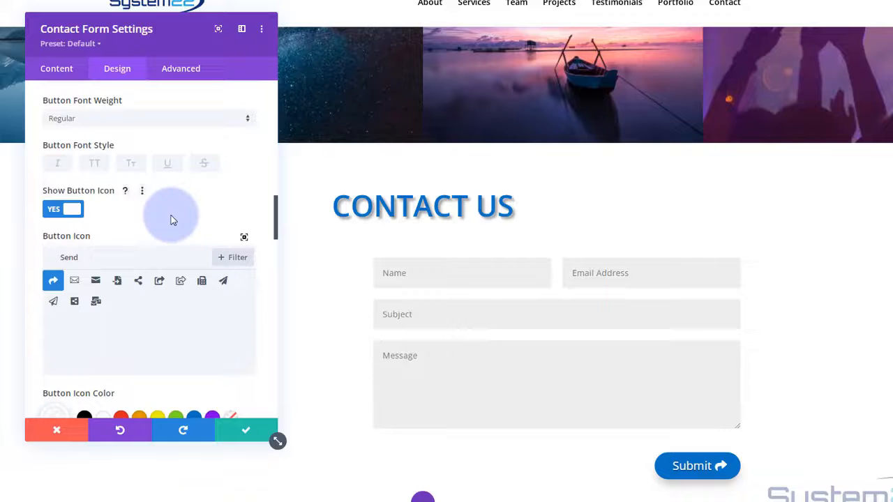
pyautogui.scroll(-8, 164, 216)
pyautogui.scroll(-6, 164, 217)
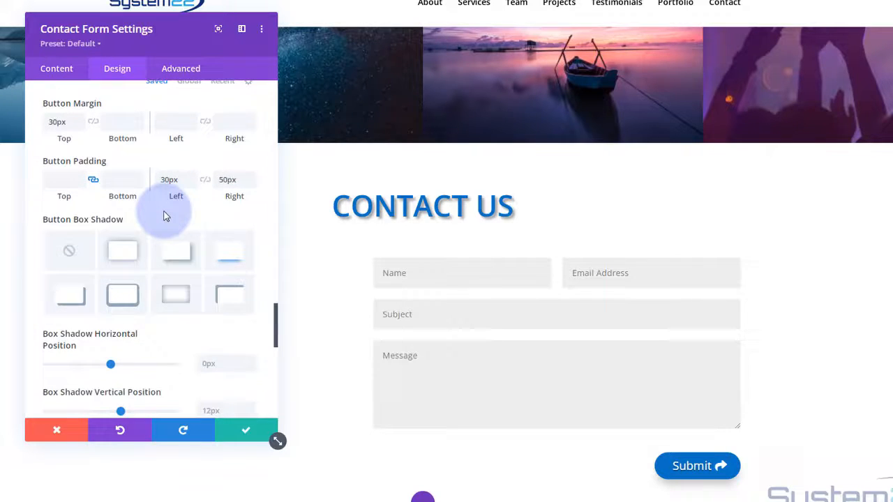
pyautogui.scroll(-8, 164, 216)
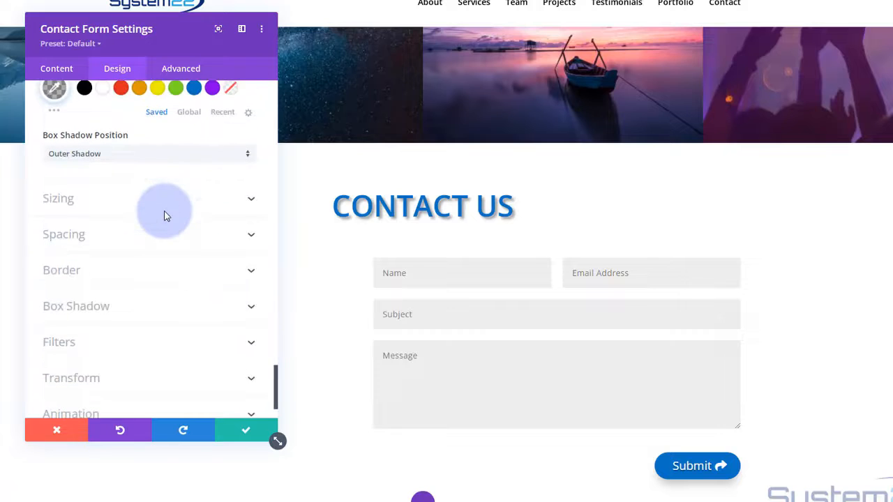
pyautogui.click(84, 306)
pyautogui.scroll(-3, 133, 250)
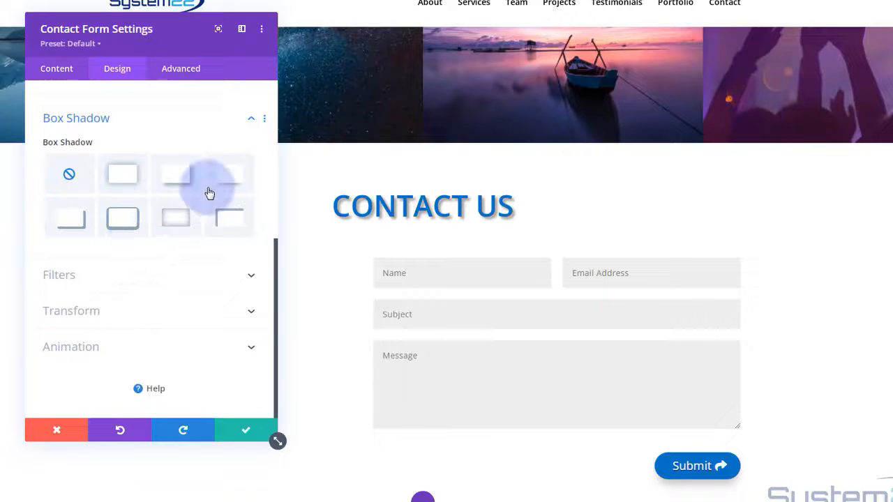
pyautogui.click(231, 181)
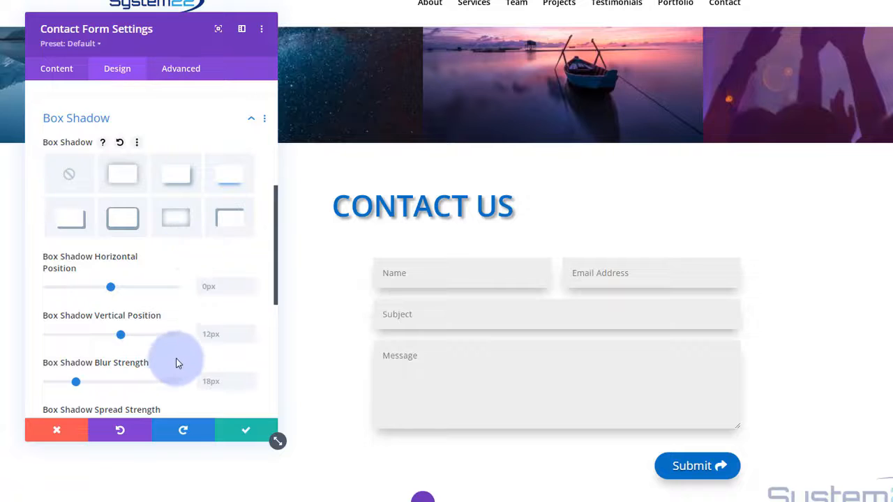
pyautogui.scroll(-3, 175, 360)
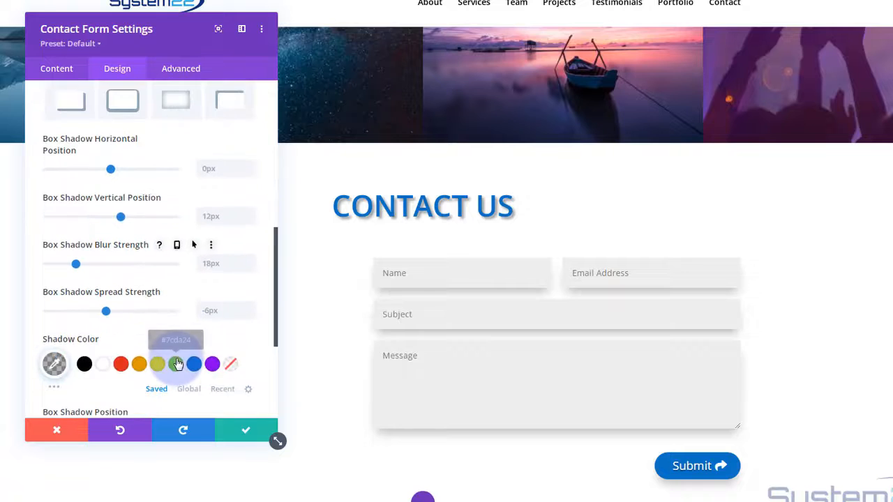
pyautogui.click(250, 434)
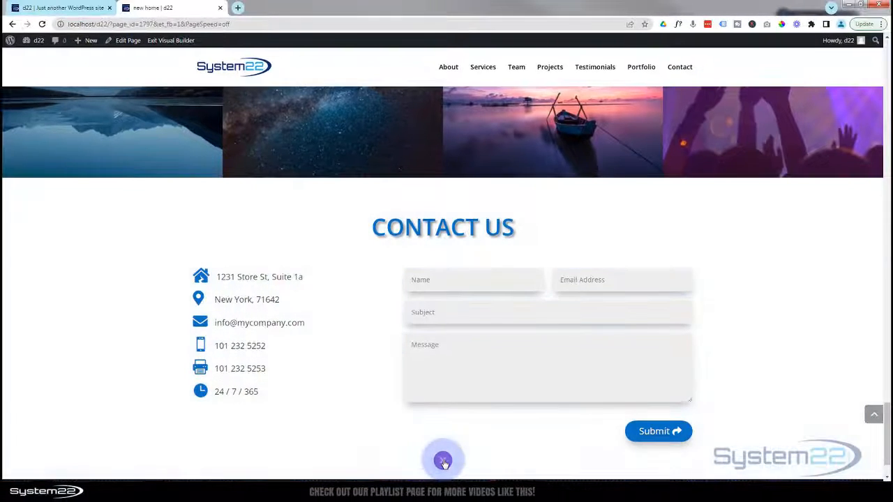
# - Save the page as a draft, exit the Visual Builder, and test the live form's Name field
pyautogui.click(441, 464)
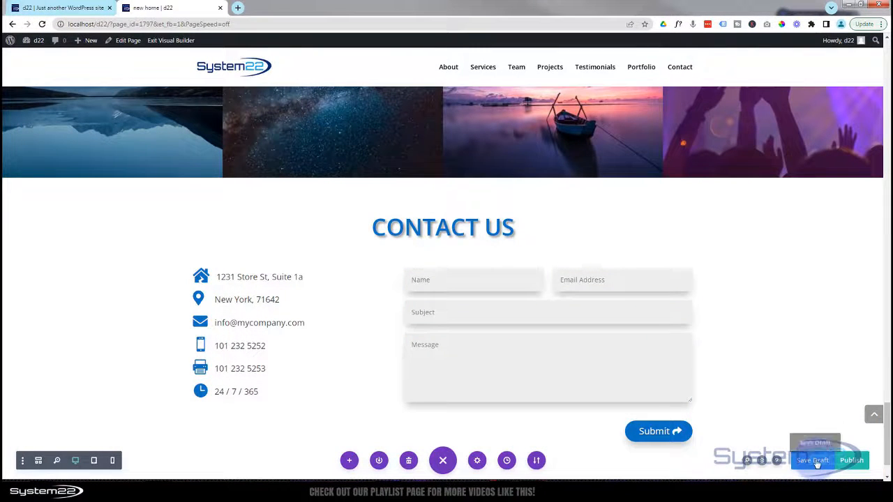
pyautogui.click(818, 462)
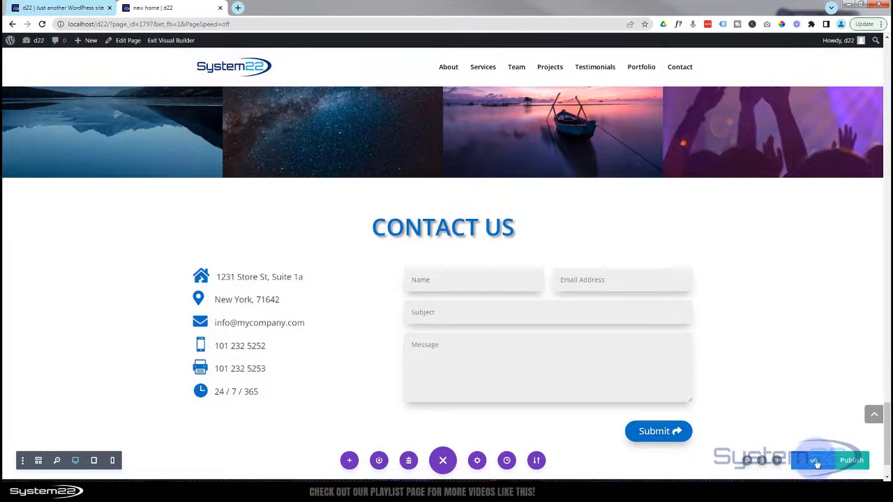
pyautogui.click(179, 43)
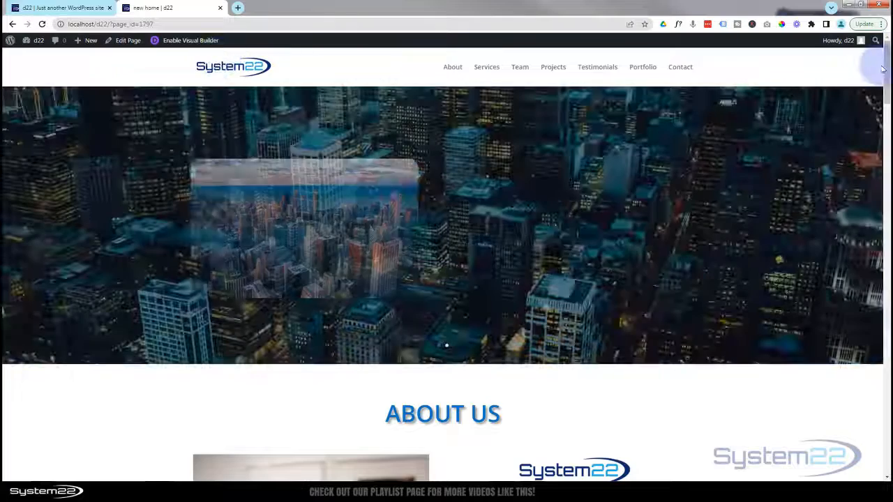
pyautogui.moveTo(888, 60); pyautogui.dragTo(888, 429)
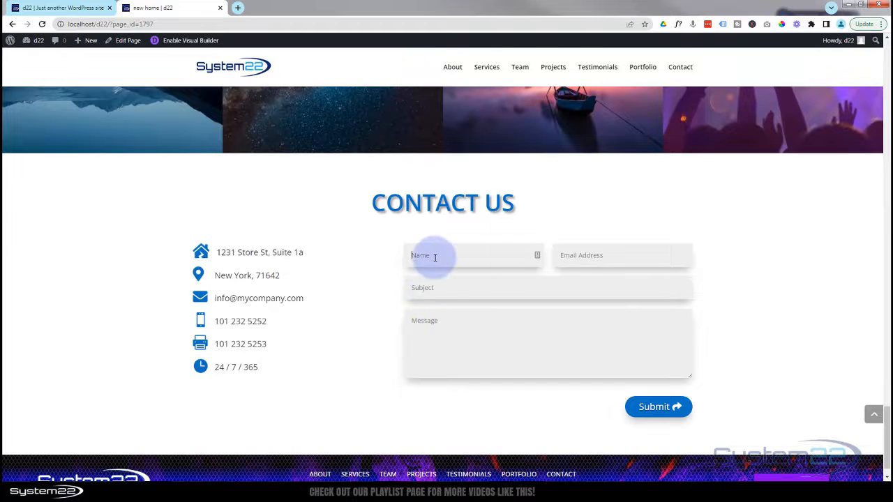
pyautogui.click(418, 343)
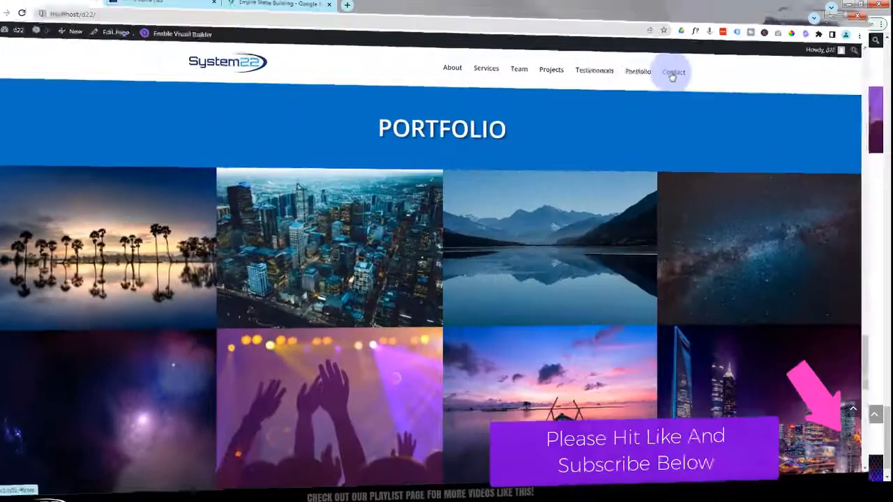
# - On the example site, inspect the full-width Empire State Building map under Contact, then go to About Us
pyautogui.click(674, 67)
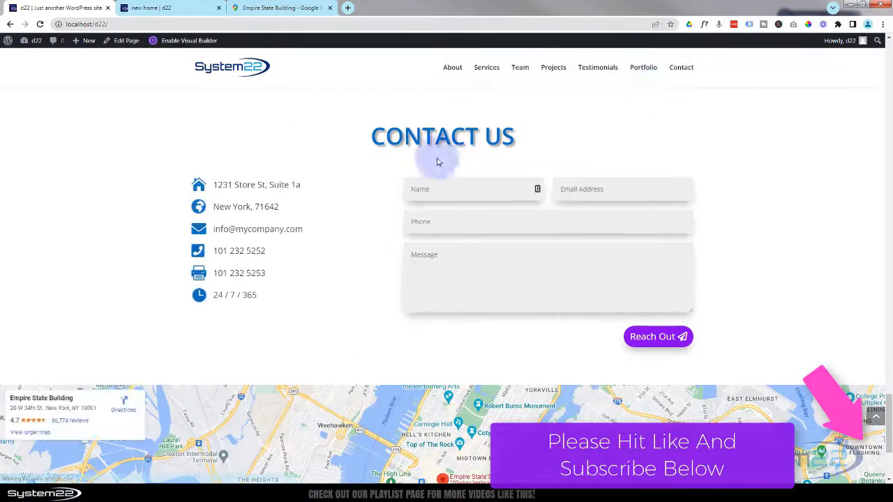
pyautogui.scroll(-3, 356, 300)
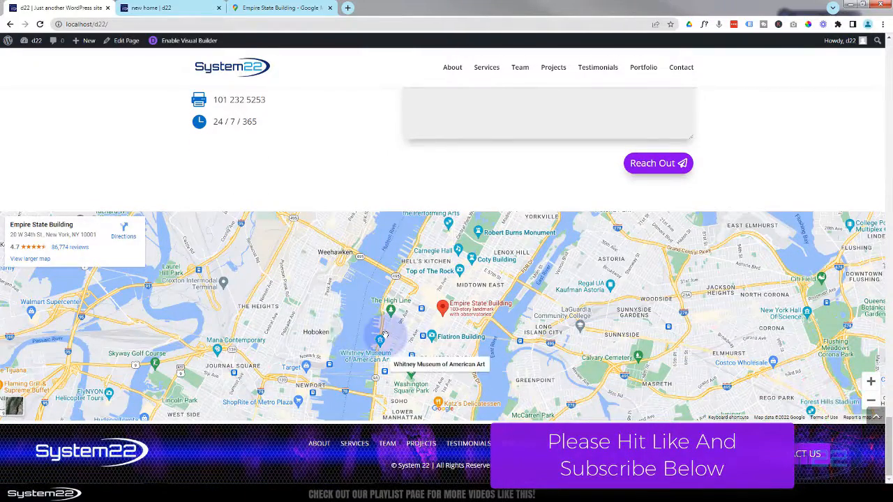
pyautogui.scroll(4, 386, 334)
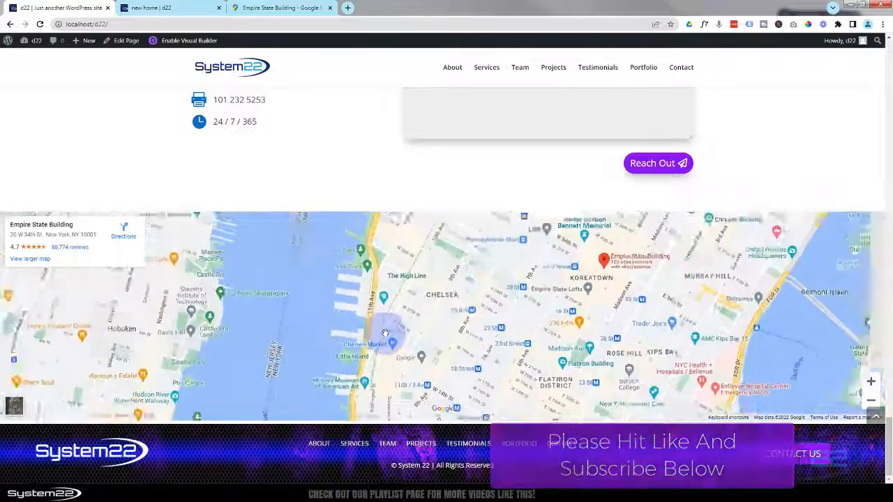
pyautogui.scroll(-3, 385, 334)
pyautogui.scroll(1, 452, 319)
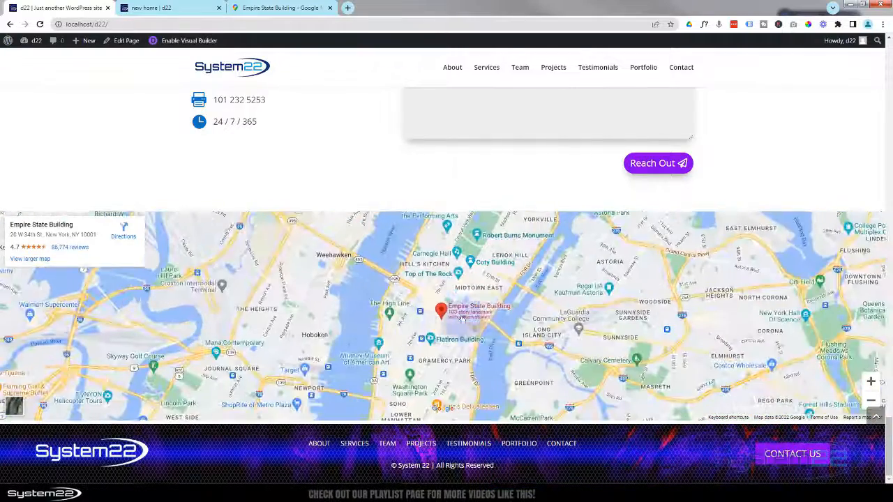
pyautogui.scroll(1, 453, 322)
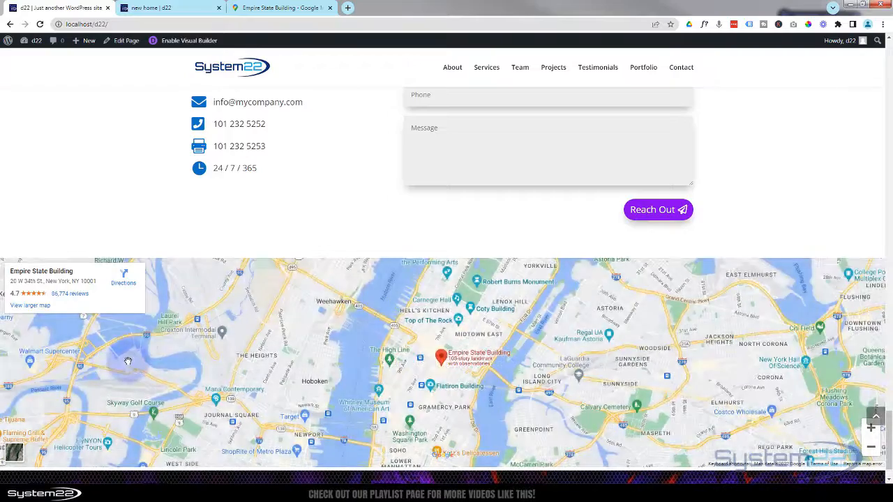
pyautogui.scroll(-1, 128, 363)
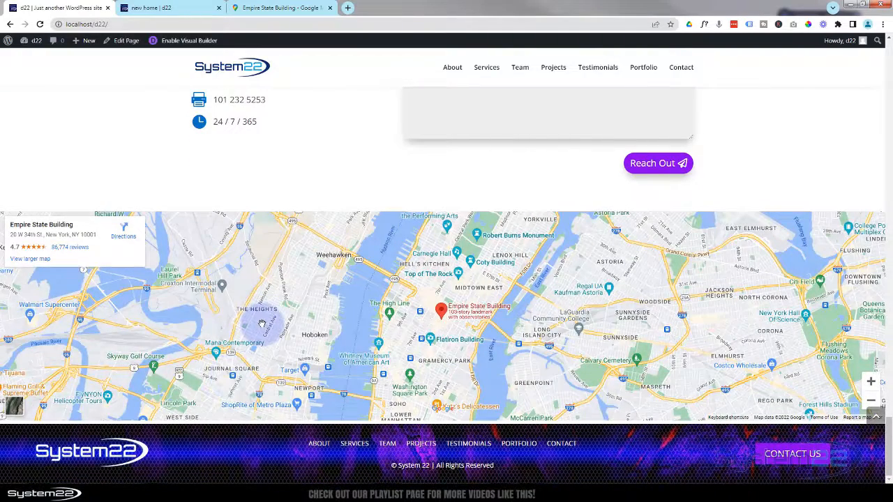
pyautogui.click(454, 68)
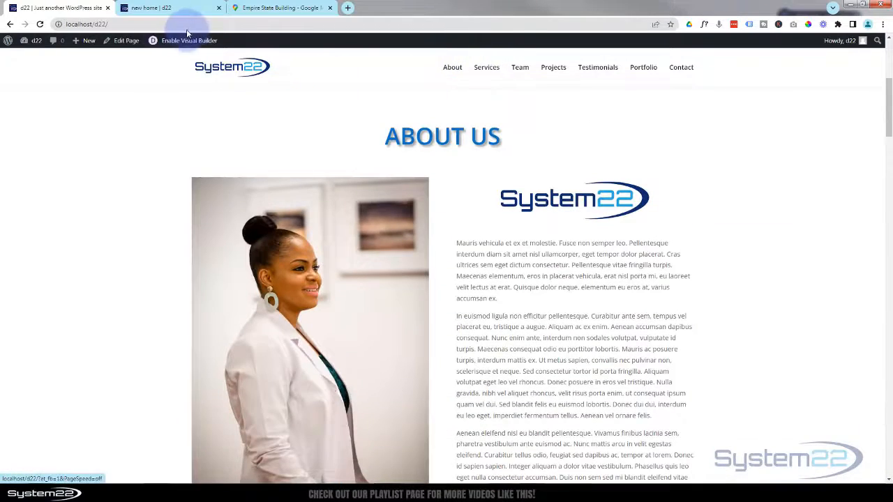
# - Return to the 'new home' page, enable the Visual Builder, and add a section below Contact Us
pyautogui.click(164, 8)
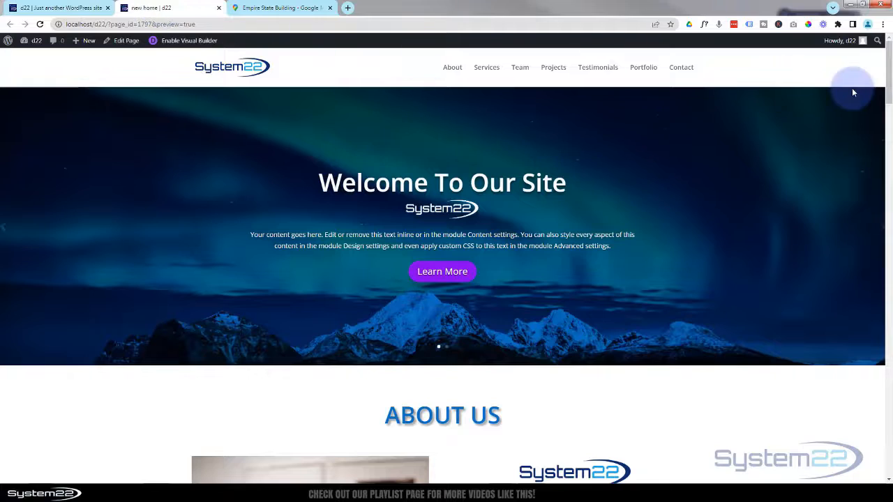
pyautogui.moveTo(889, 62); pyautogui.dragTo(890, 299)
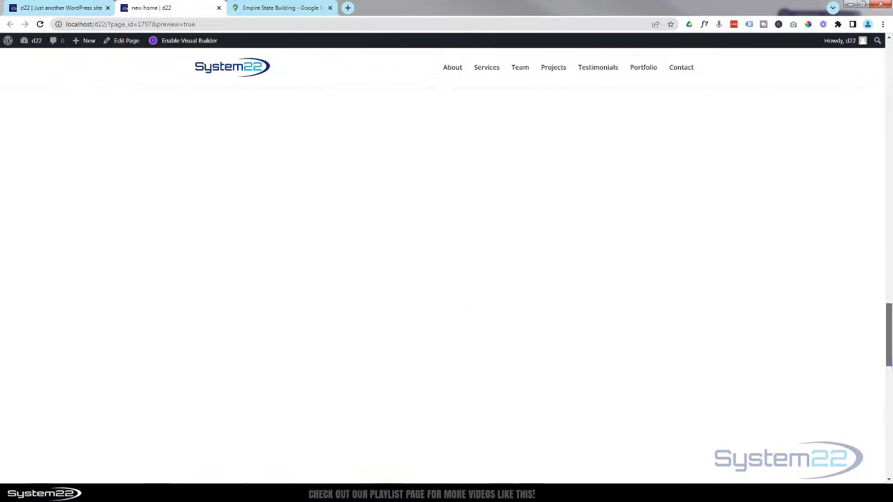
pyautogui.moveTo(890, 356); pyautogui.dragTo(891, 433)
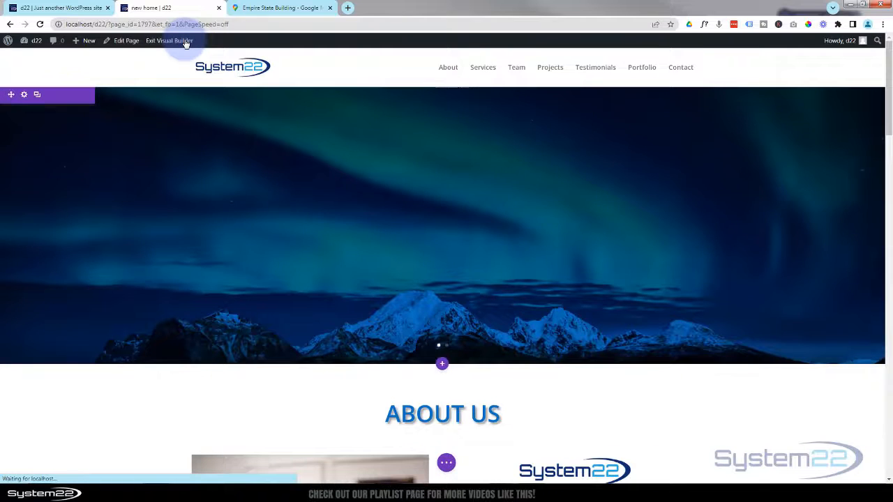
pyautogui.moveTo(889, 54); pyautogui.dragTo(875, 444)
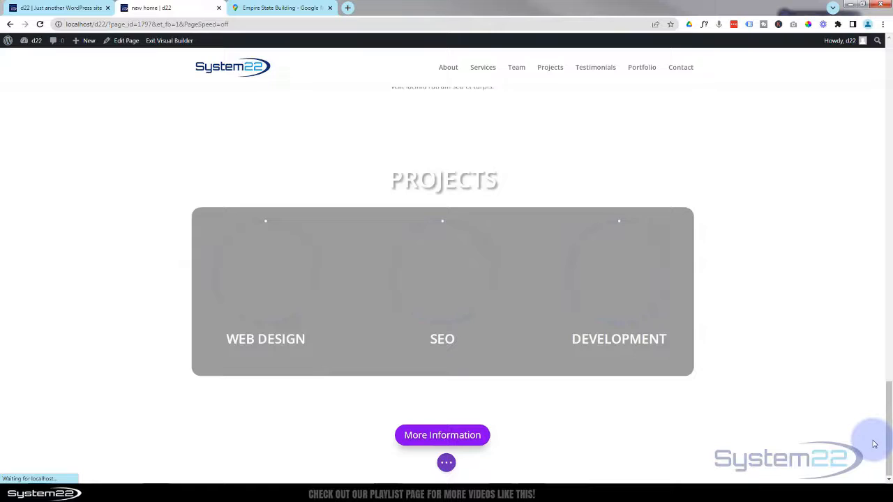
pyautogui.scroll(-3, 837, 353)
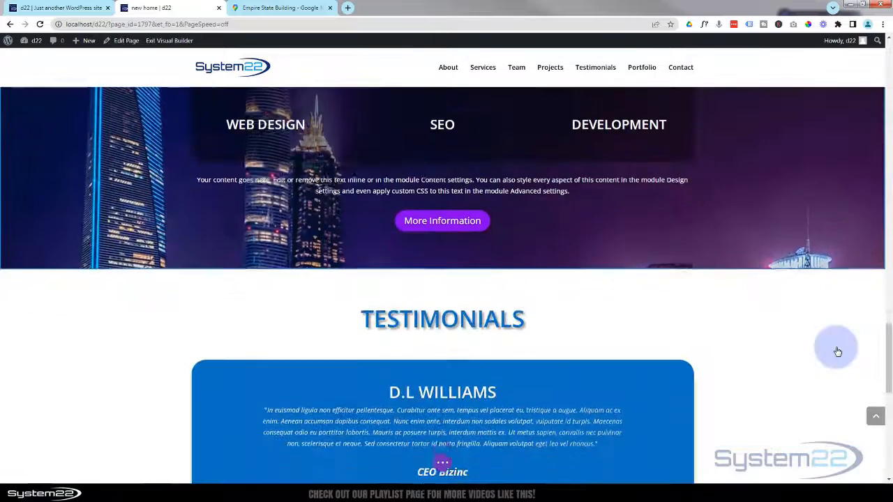
pyautogui.scroll(-8, 838, 352)
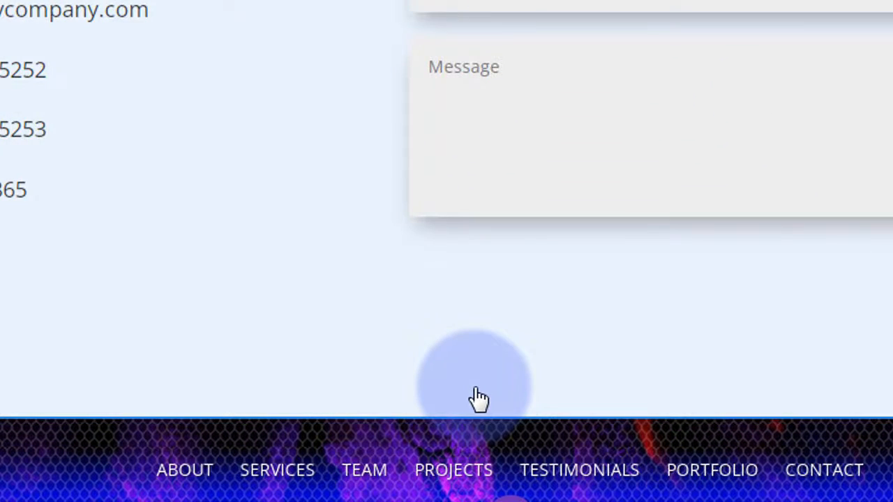
pyautogui.moveTo(475, 387)
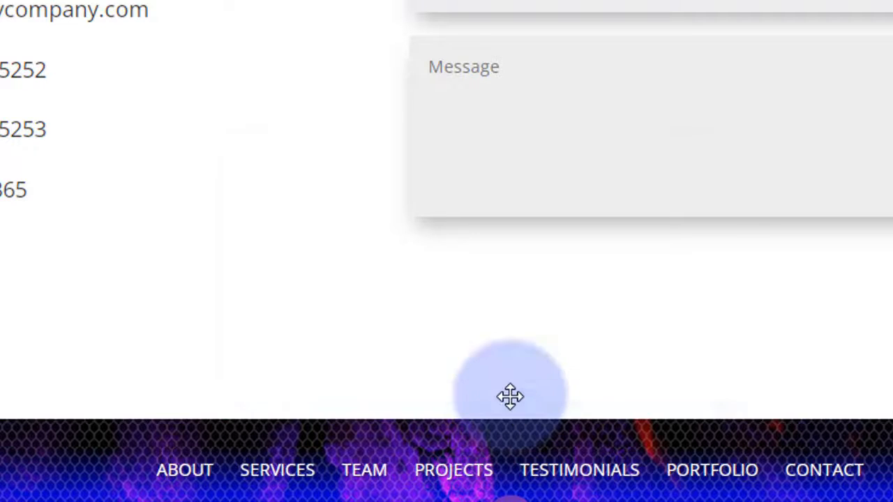
pyautogui.click(511, 406)
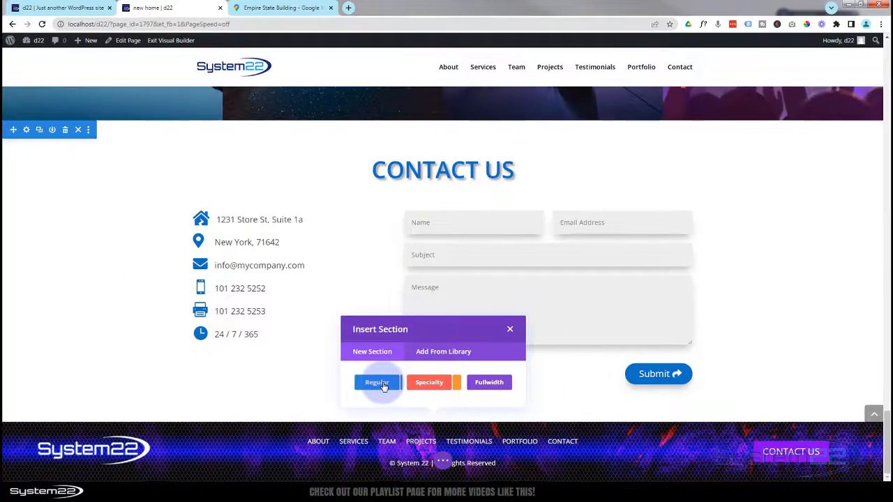
# - Insert a Regular section with a single-column row holding an empty Code module
pyautogui.click(383, 384)
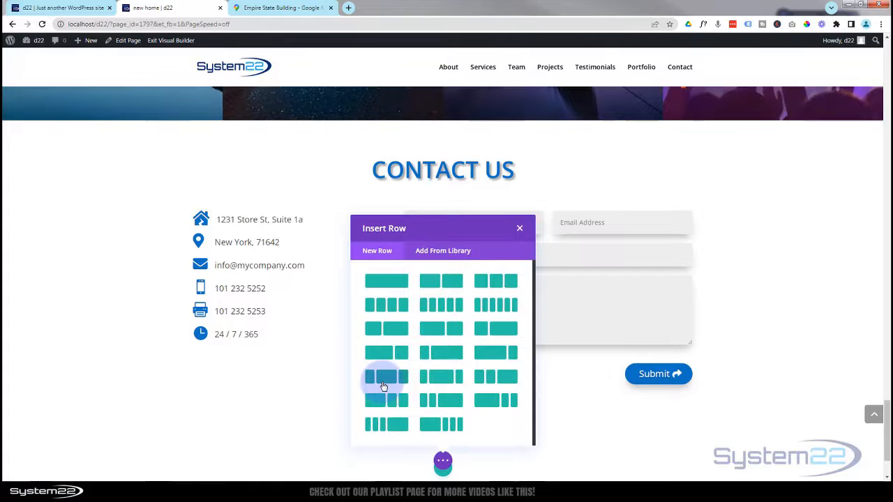
pyautogui.click(381, 282)
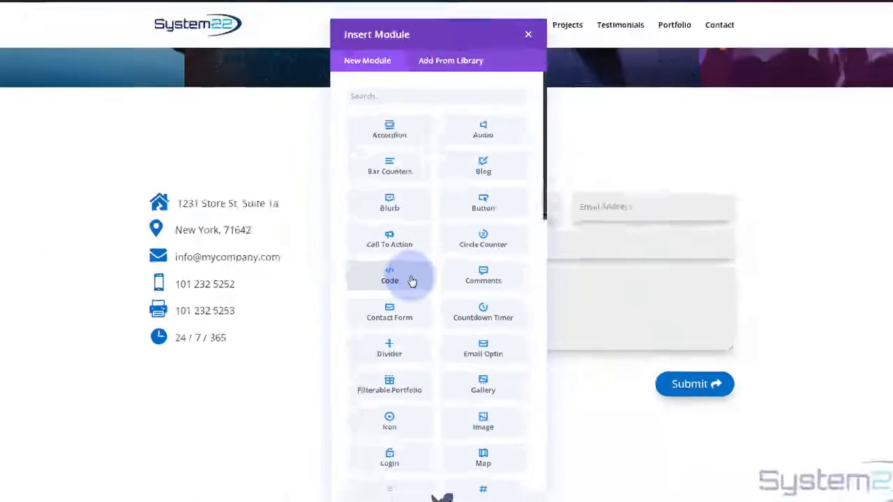
pyautogui.click(413, 280)
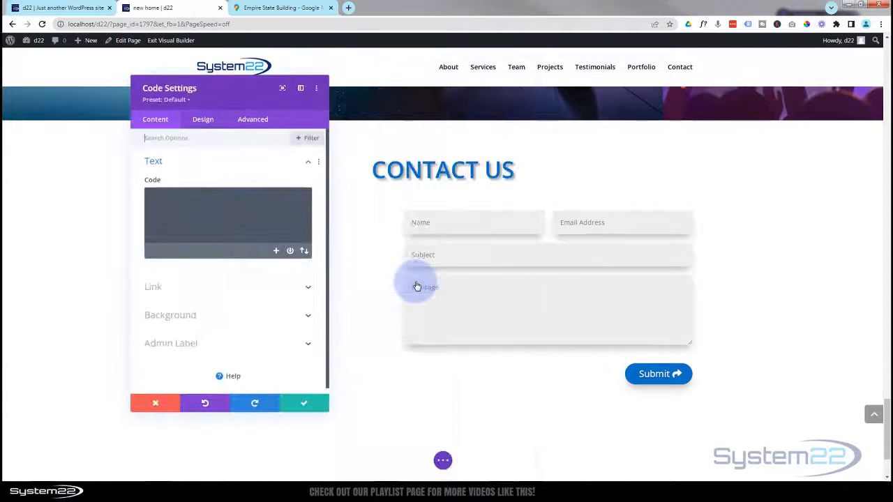
pyautogui.scroll(-2, 362, 272)
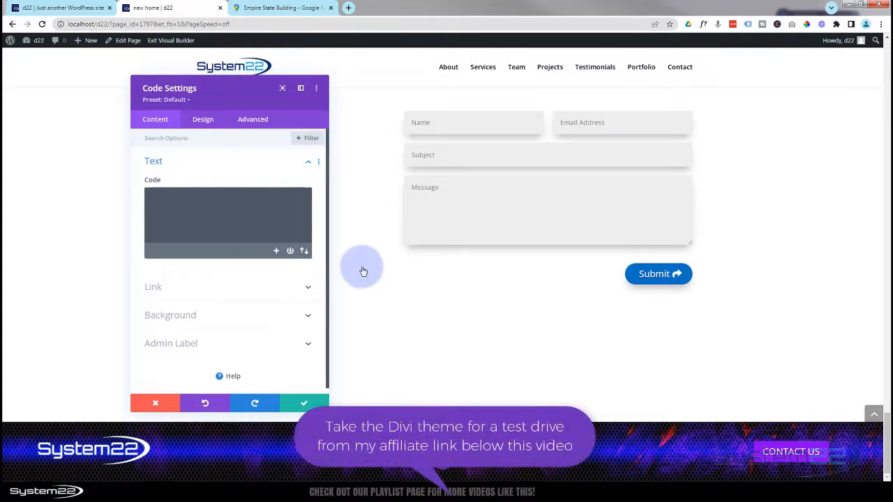
# - Copy the Google Maps embed HTML for the Empire State Building and return to the 'new home' tab
pyautogui.click(288, 8)
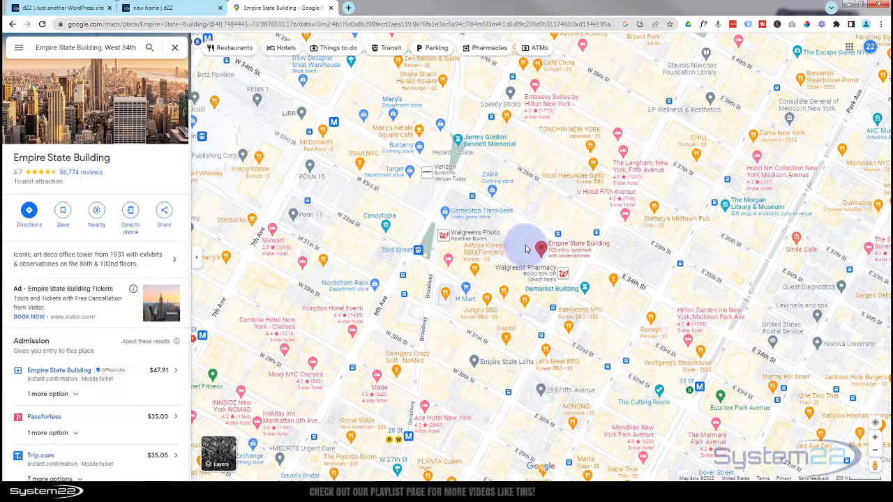
pyautogui.scroll(-1, 526, 249)
pyautogui.scroll(-3, 526, 249)
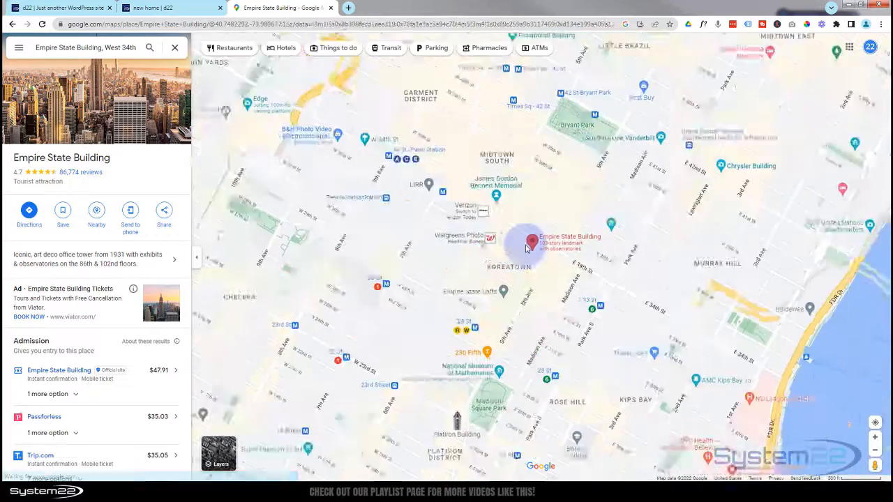
pyautogui.scroll(-1, 527, 249)
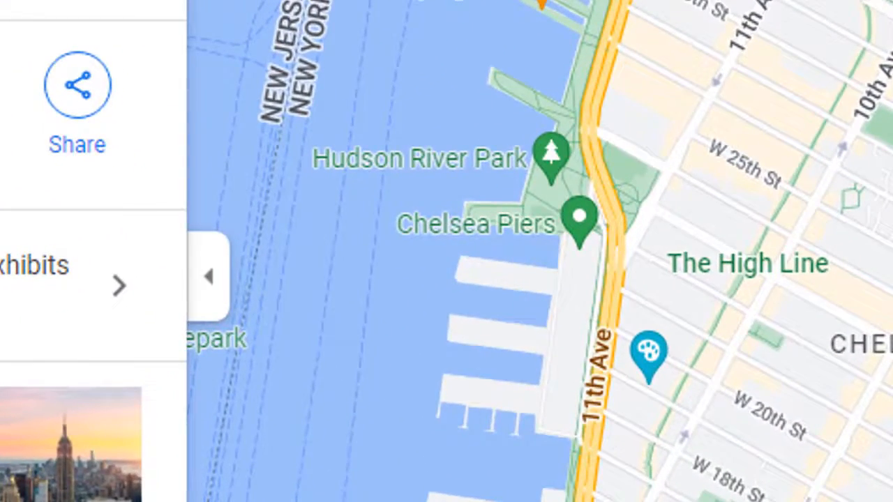
pyautogui.click(82, 105)
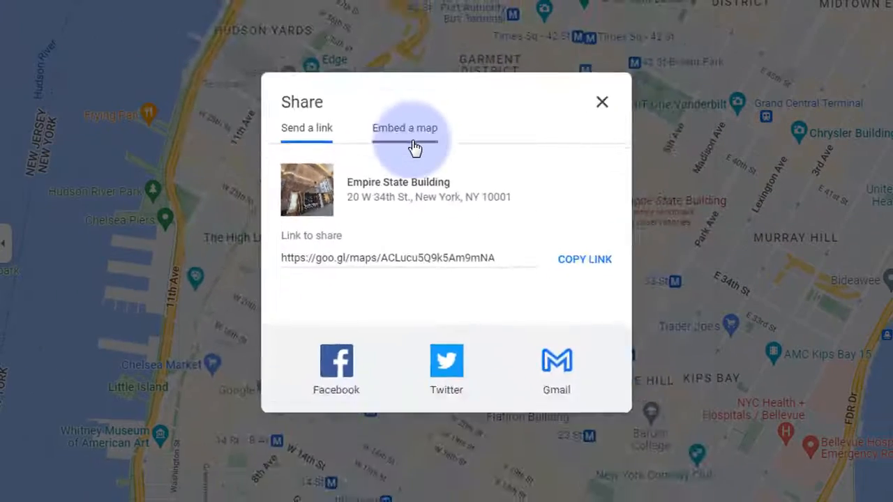
pyautogui.click(335, 129)
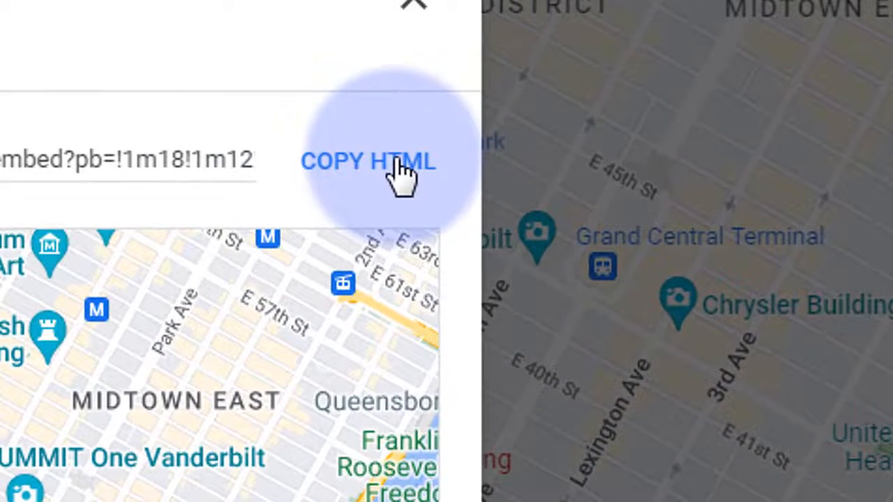
pyautogui.click(401, 167)
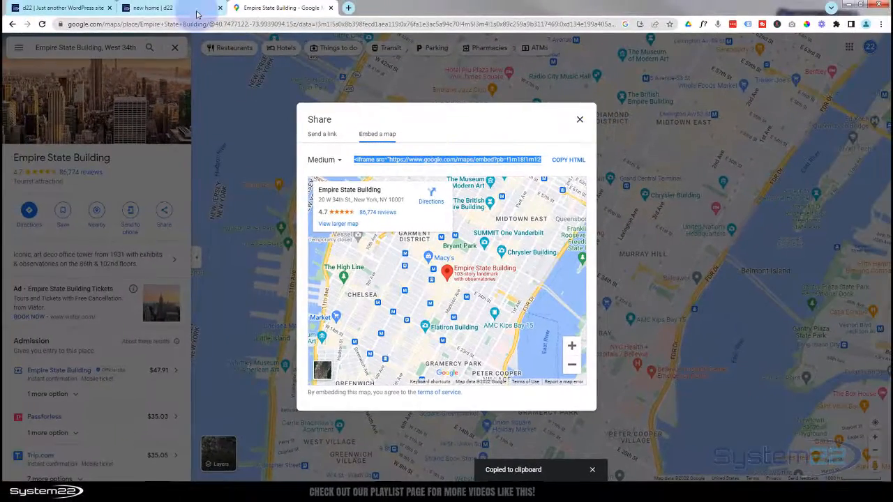
pyautogui.click(166, 8)
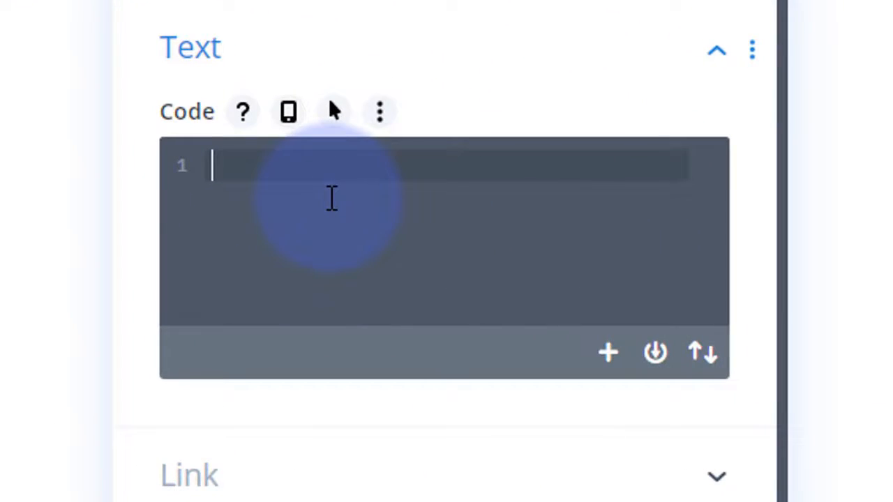
# - Paste the Google Maps iframe (600 × 450) into the Code module and check the map below Contact Us
pyautogui.hotkey('ctrl', 'v')
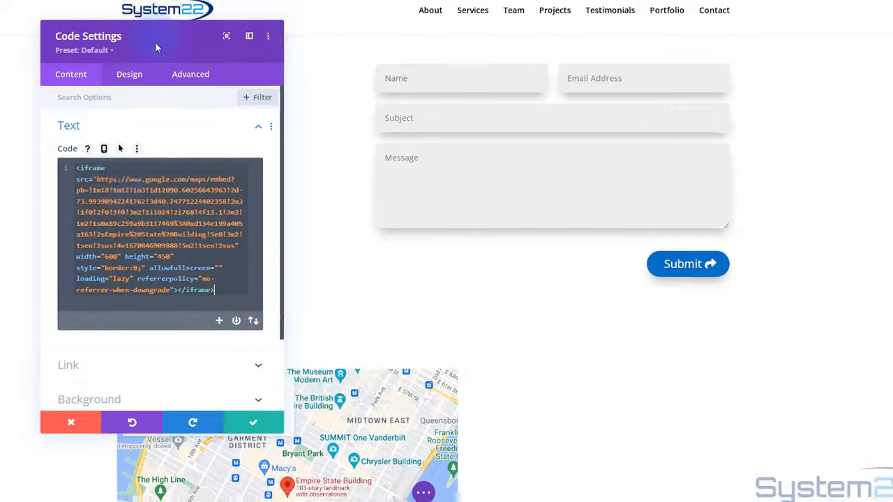
pyautogui.moveTo(150, 24); pyautogui.dragTo(756, 130)
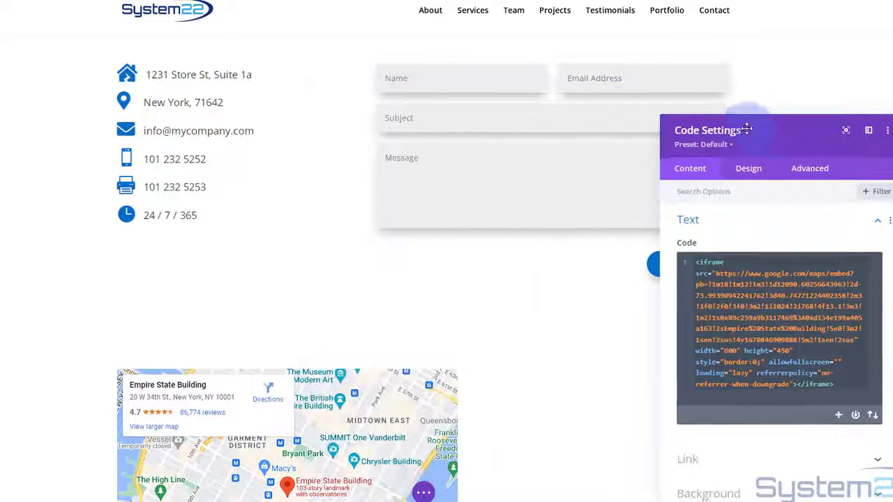
pyautogui.scroll(-3, 44, 143)
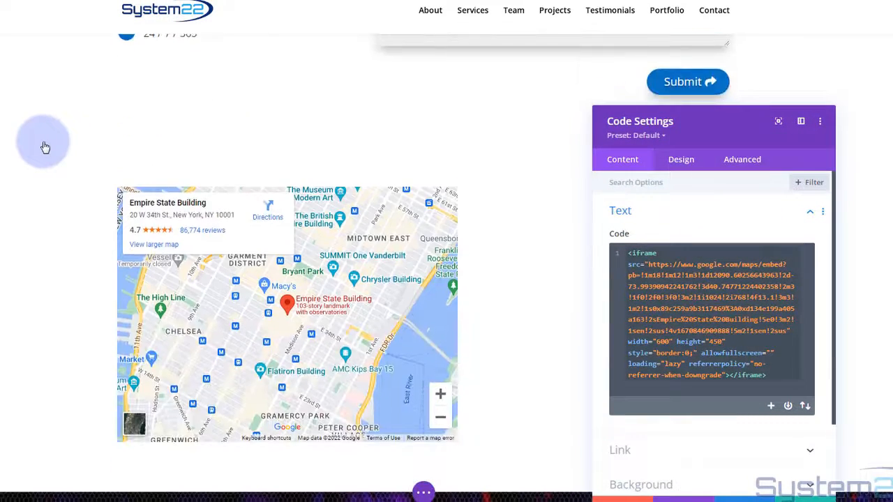
pyautogui.scroll(-1, 44, 146)
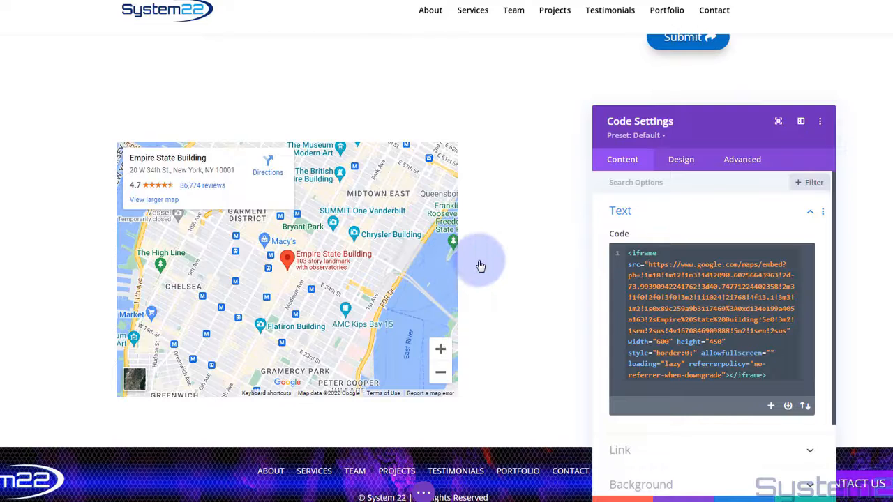
pyautogui.scroll(3, 324, 279)
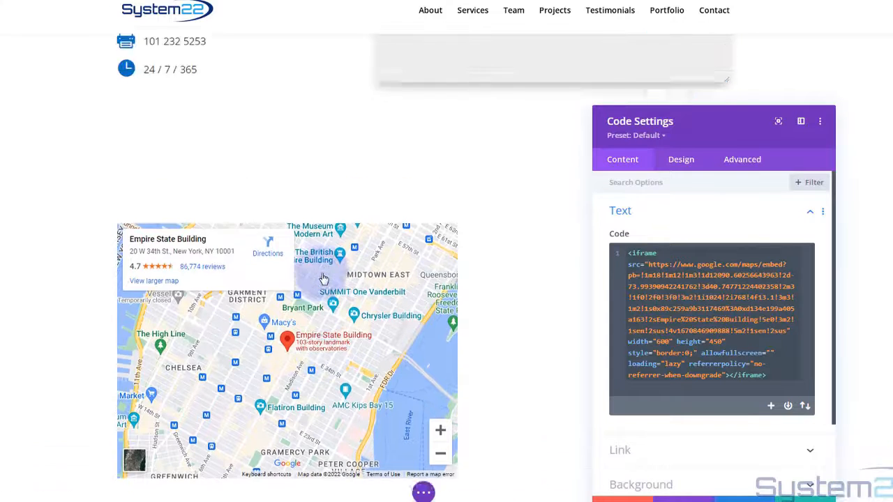
pyautogui.scroll(-3, 323, 258)
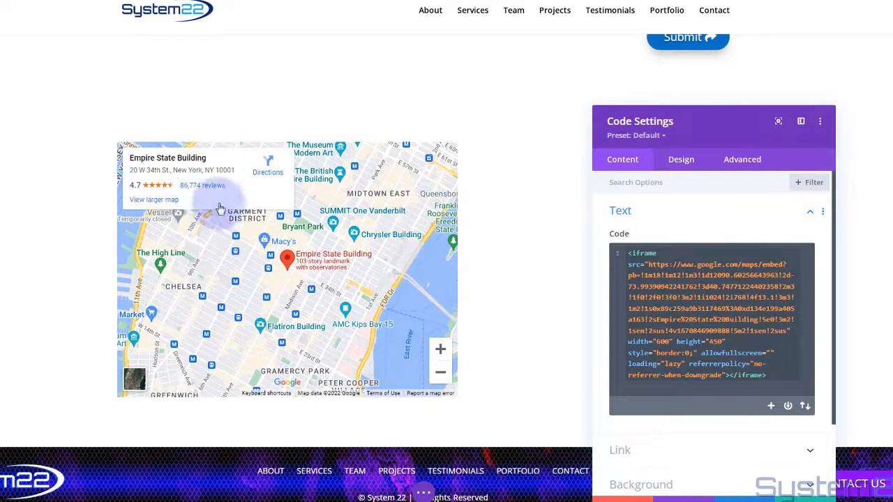
pyautogui.scroll(2, 484, 250)
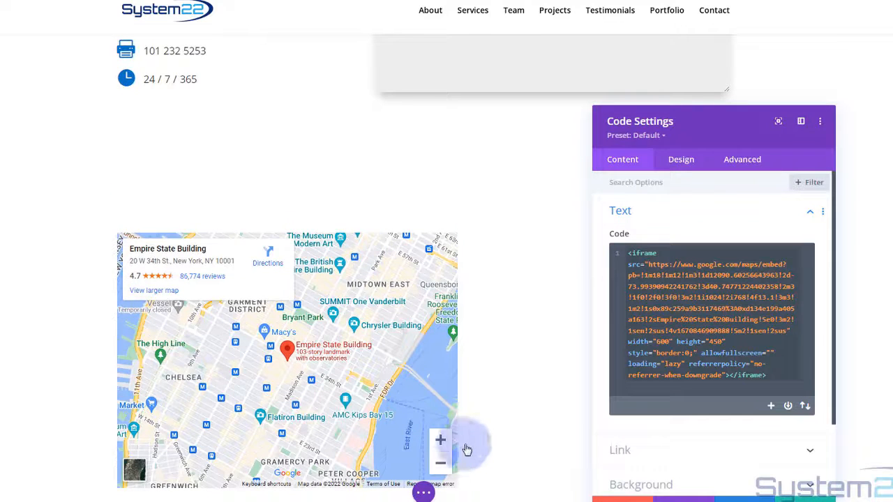
pyautogui.scroll(-1, 411, 344)
pyautogui.scroll(-1, 409, 345)
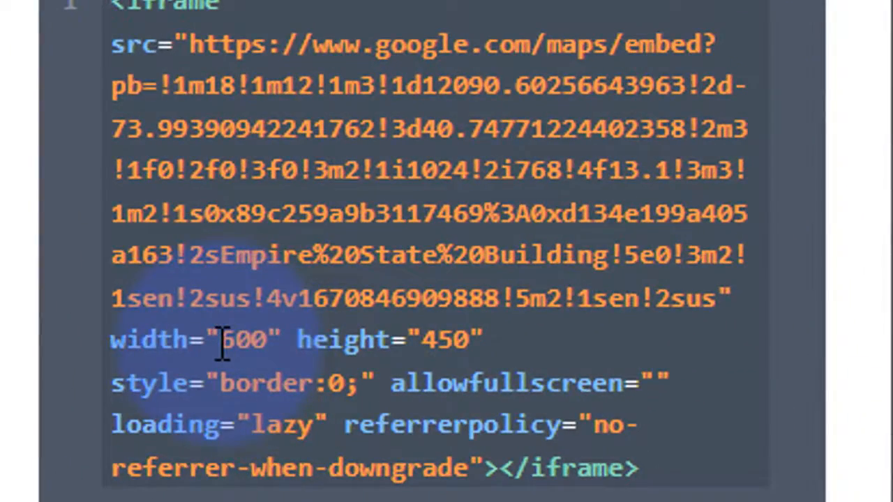
# - Change the iframe width from 600 to 100%, keep the height at 450, and save the module
pyautogui.click(222, 340)
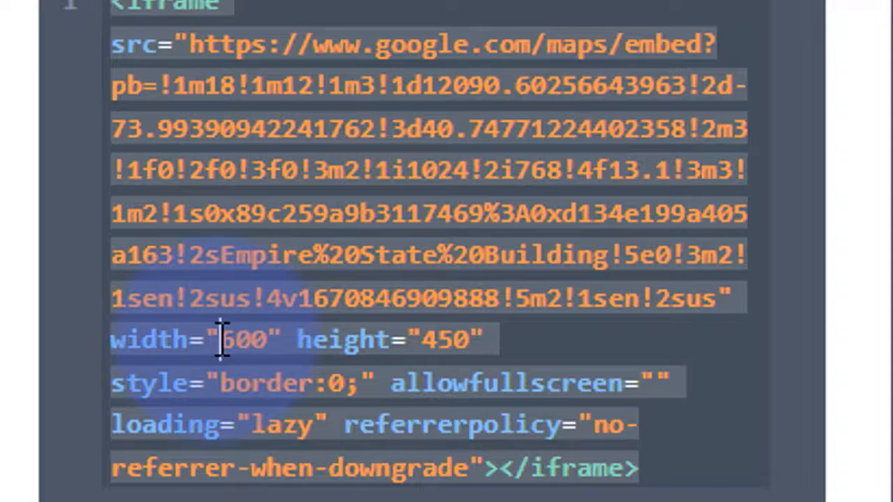
pyautogui.moveTo(221, 340); pyautogui.dragTo(262, 342)
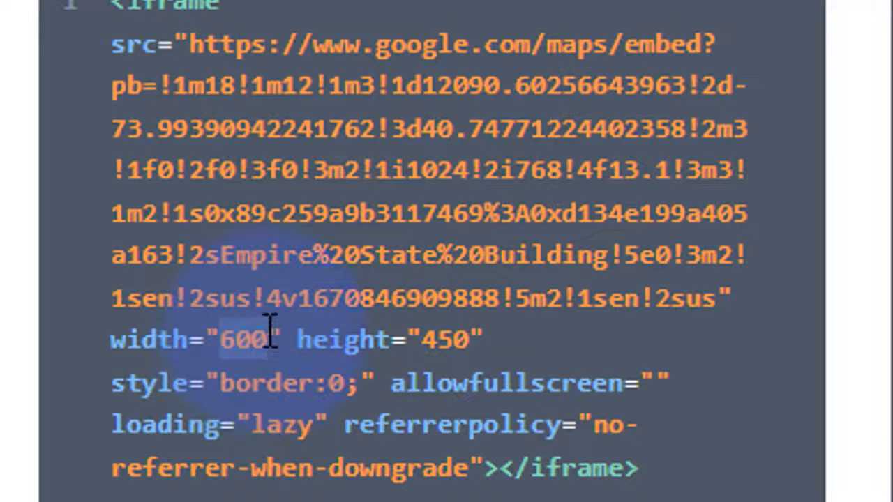
pyautogui.write('100')
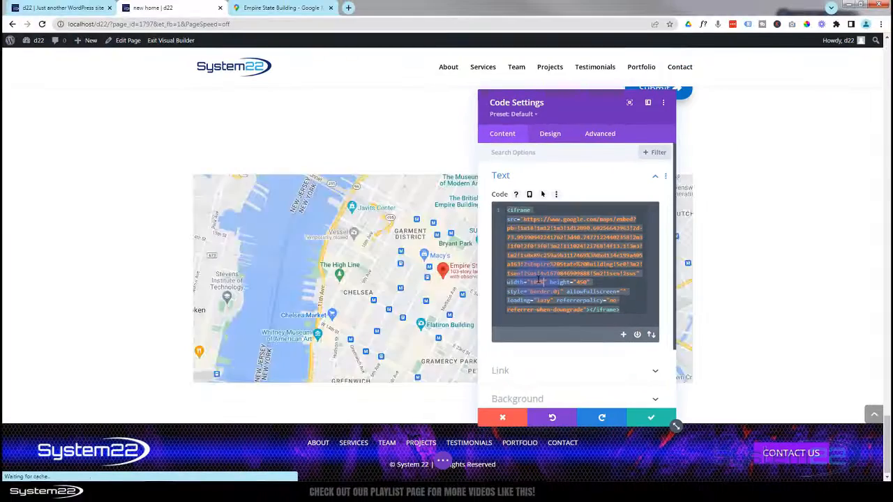
pyautogui.moveTo(581, 109); pyautogui.dragTo(453, 96)
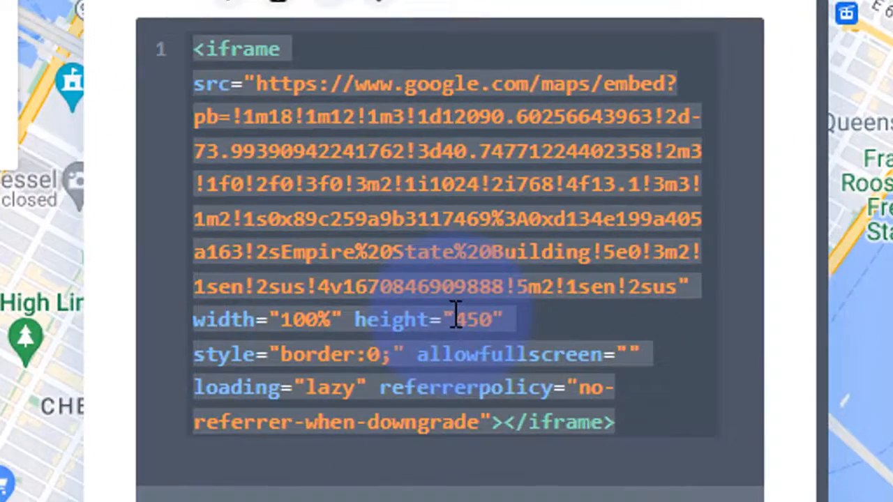
pyautogui.moveTo(456, 314); pyautogui.dragTo(472, 311)
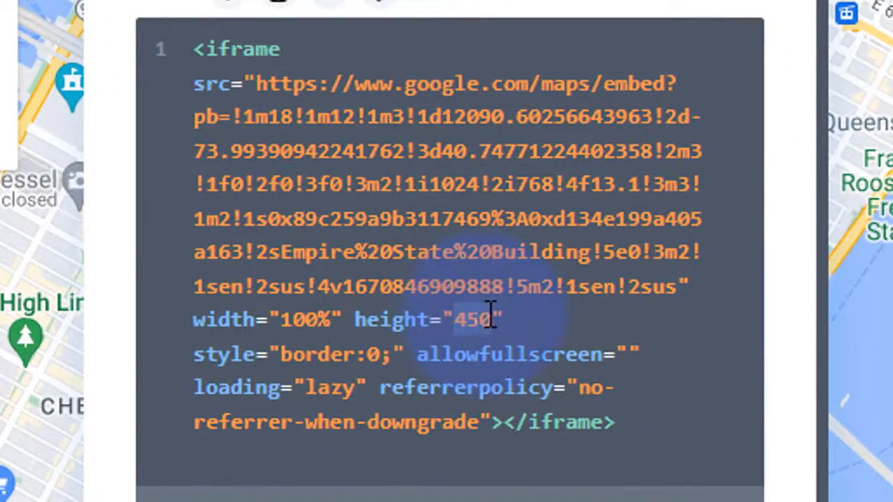
pyautogui.write('600')
pyautogui.hotkey('ctrl', 'a')
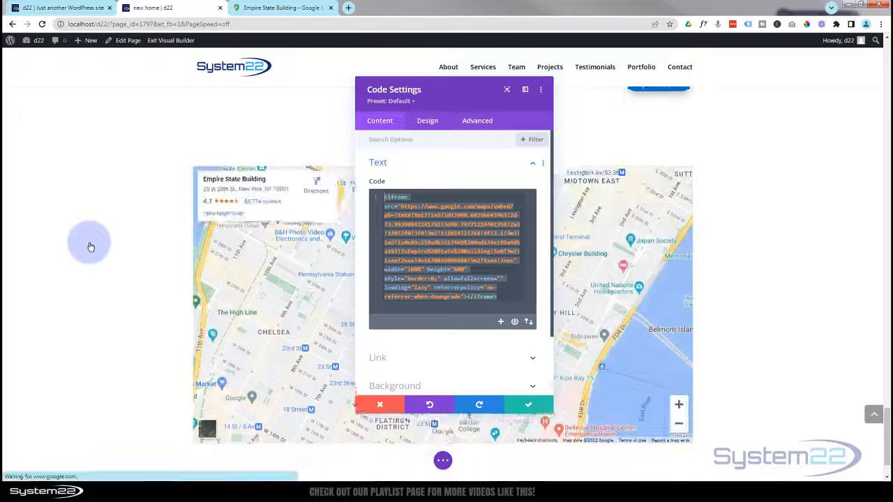
pyautogui.scroll(1, 91, 246)
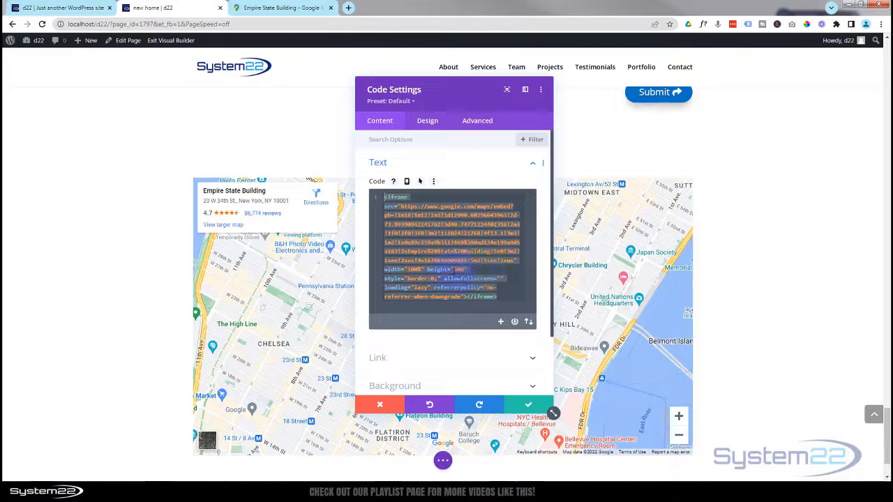
pyautogui.doubleClick(454, 271)
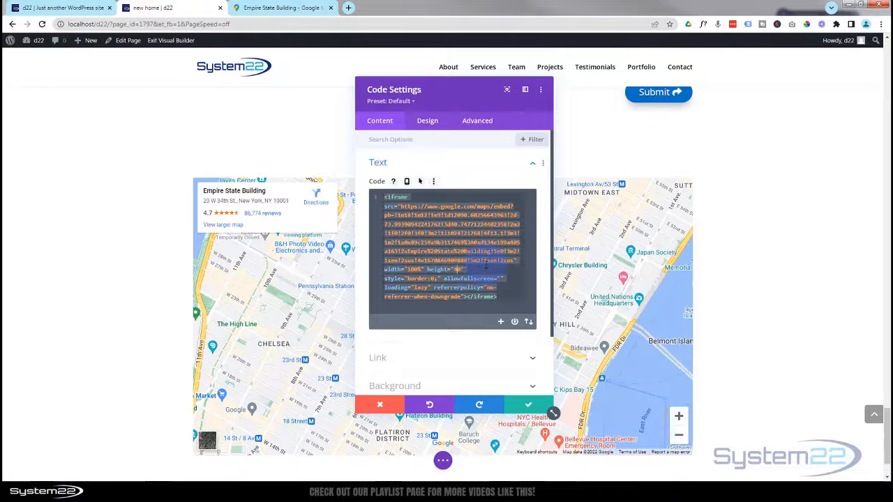
pyautogui.write('450')
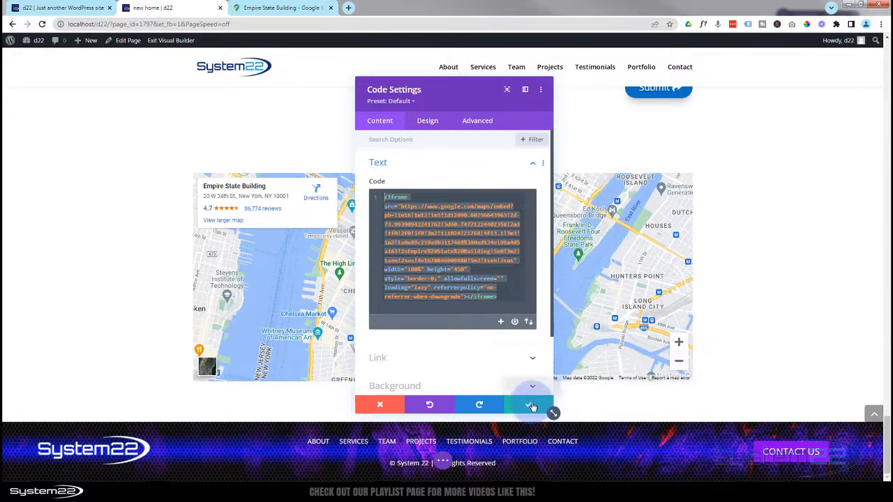
pyautogui.click(532, 406)
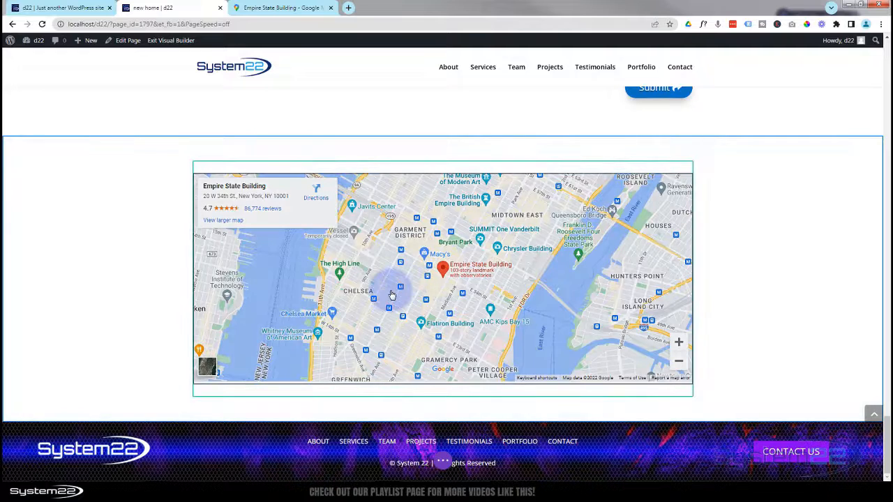
# - Set the map row's Width and Max Width to 100%, save, and drag the map module taller
pyautogui.click(392, 295)
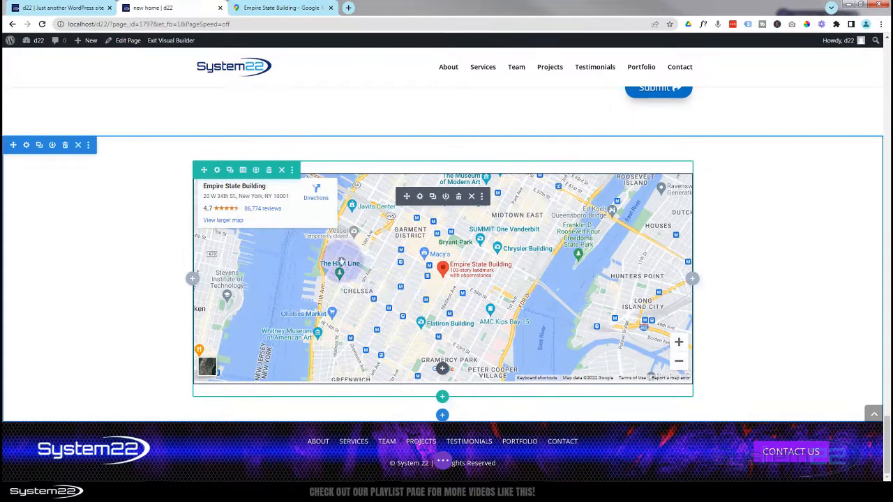
pyautogui.click(218, 171)
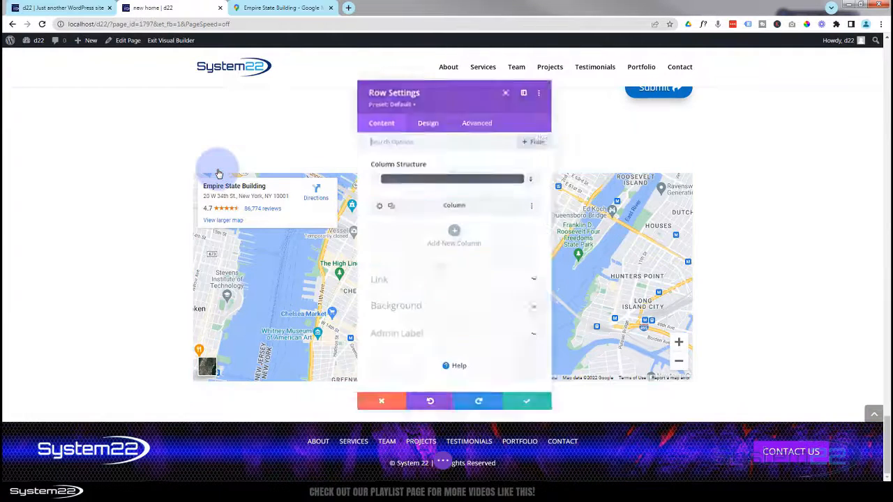
pyautogui.click(428, 121)
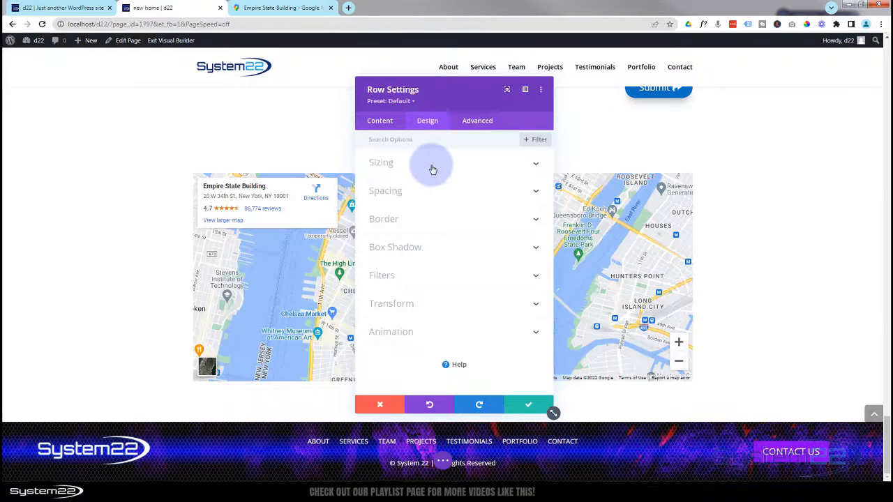
pyautogui.click(433, 168)
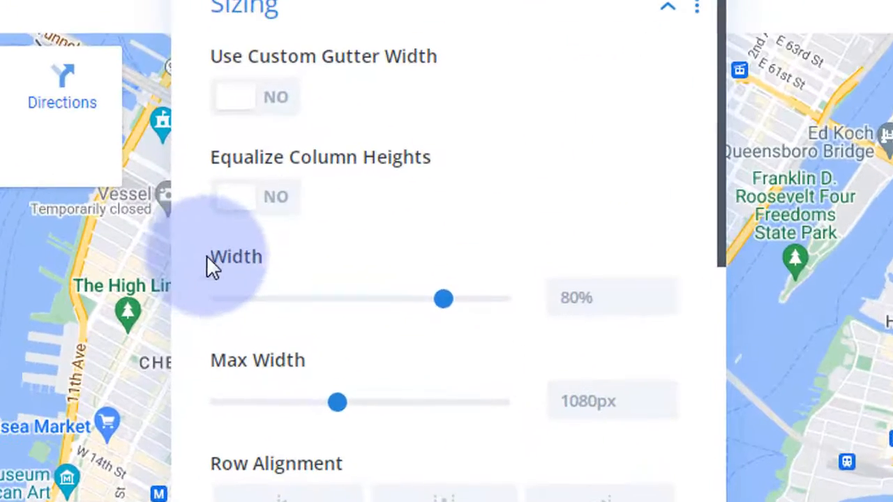
pyautogui.moveTo(441, 299); pyautogui.dragTo(542, 298)
pyautogui.hotkey('ctrl', 'c')
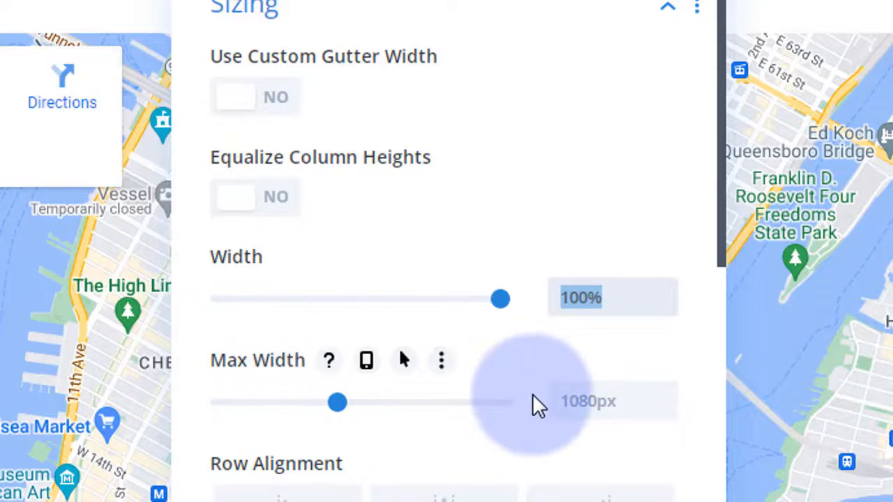
pyautogui.click(566, 401)
pyautogui.hotkey('ctrl', 'a')
pyautogui.hotkey('ctrl', 'v')
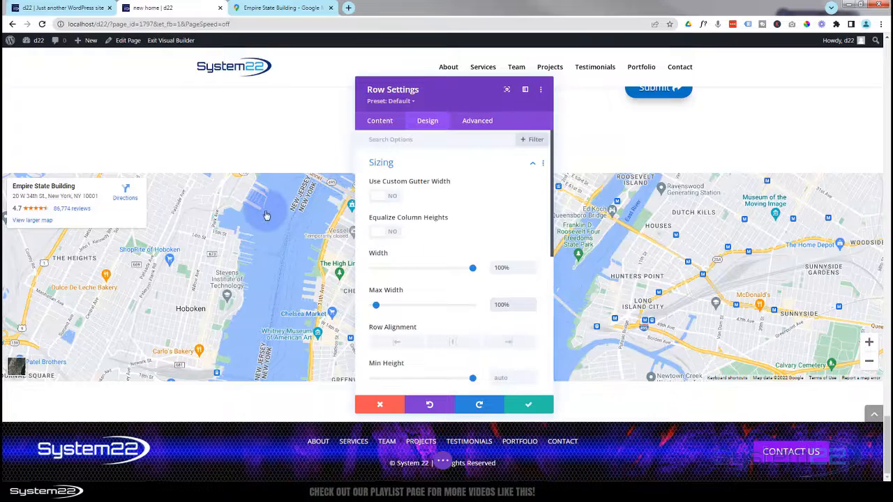
pyautogui.scroll(3, 266, 216)
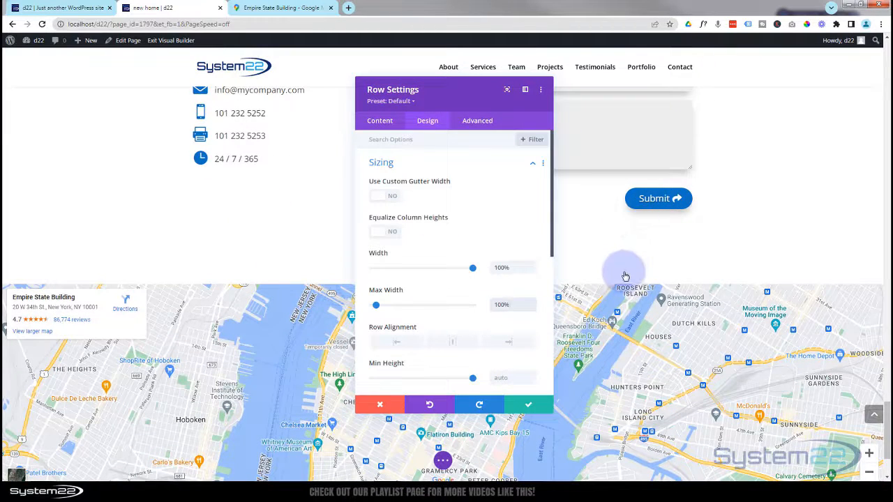
pyautogui.scroll(-3, 627, 273)
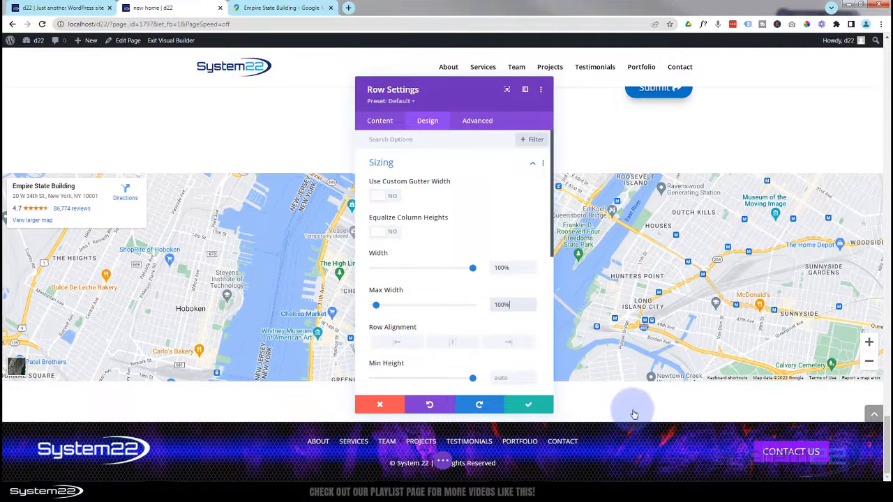
pyautogui.click(528, 407)
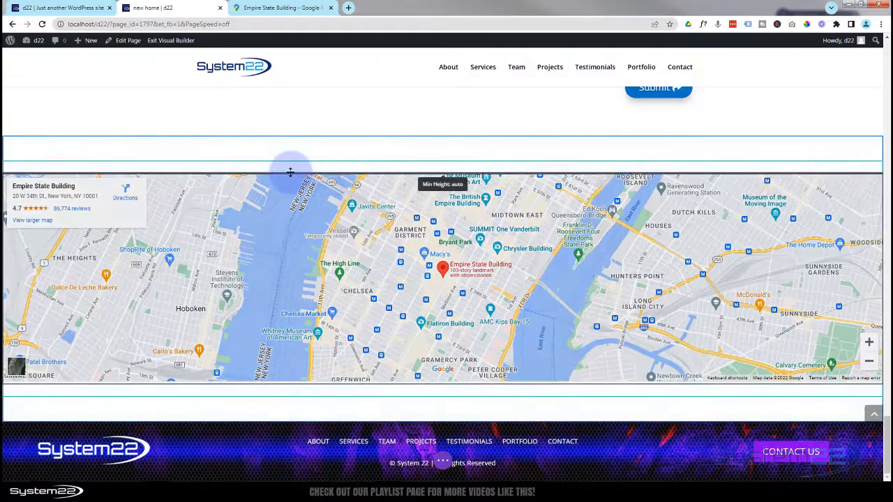
pyautogui.moveTo(293, 168); pyautogui.dragTo(284, 167)
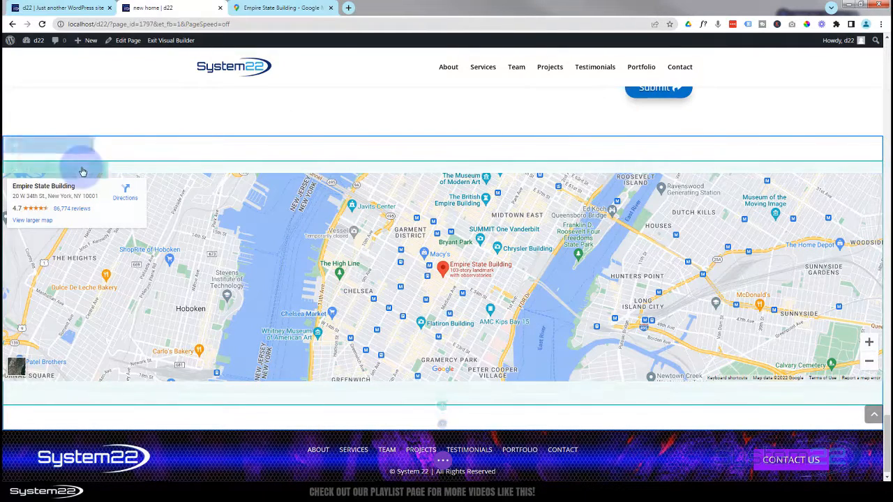
# - Set the map row's top and bottom padding to 0px in Design > Spacing and save
pyautogui.click(26, 170)
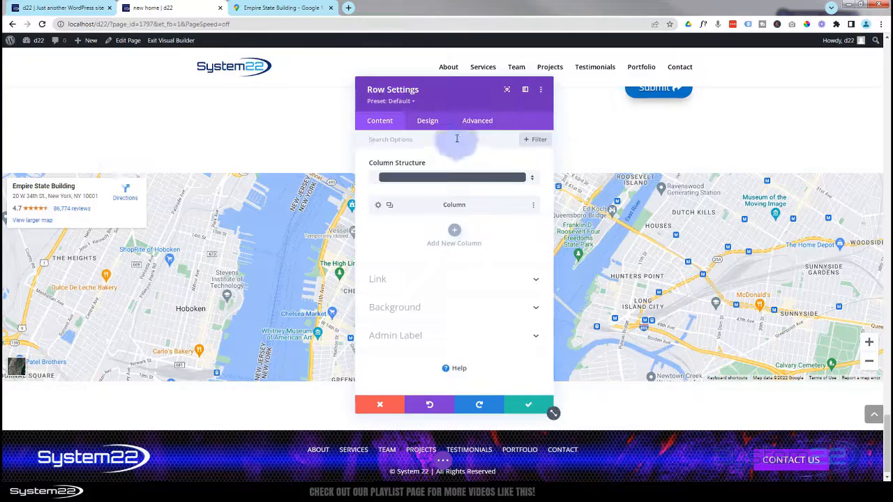
pyautogui.click(429, 125)
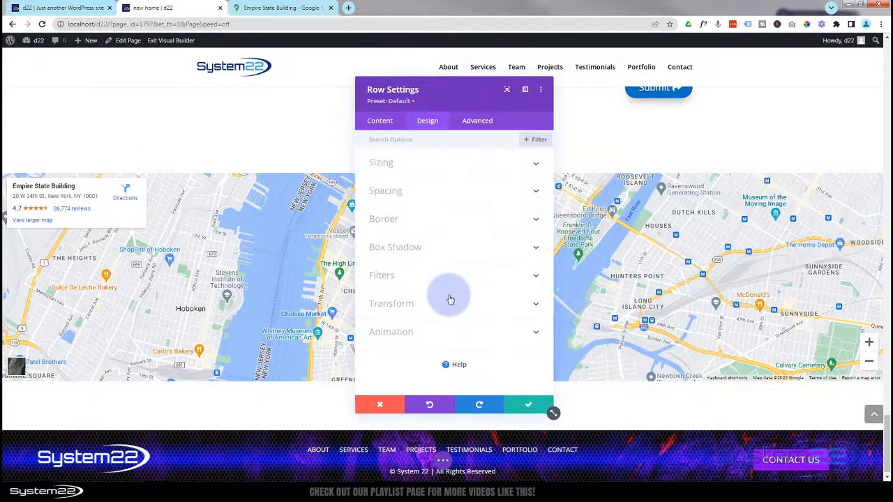
pyautogui.click(468, 193)
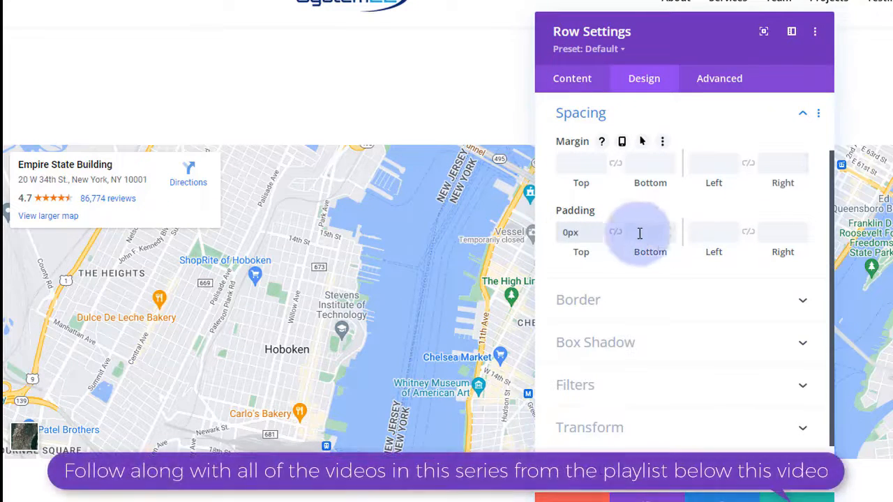
pyautogui.click(617, 235)
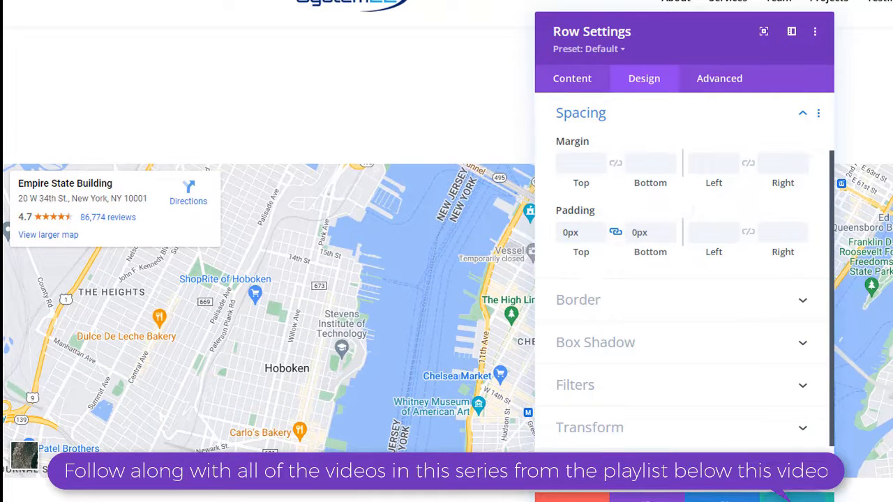
pyautogui.click(797, 499)
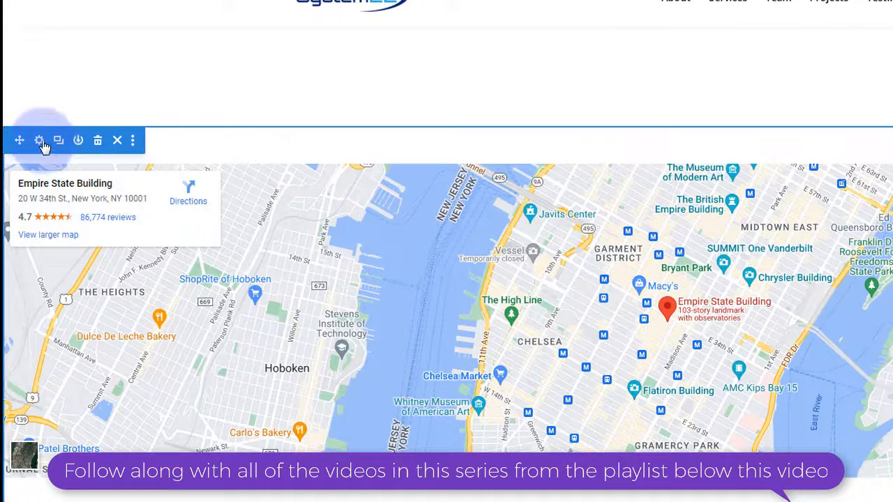
# - Give the map's section linked 0px top and bottom padding under Spacing and save the settings
pyautogui.click(39, 140)
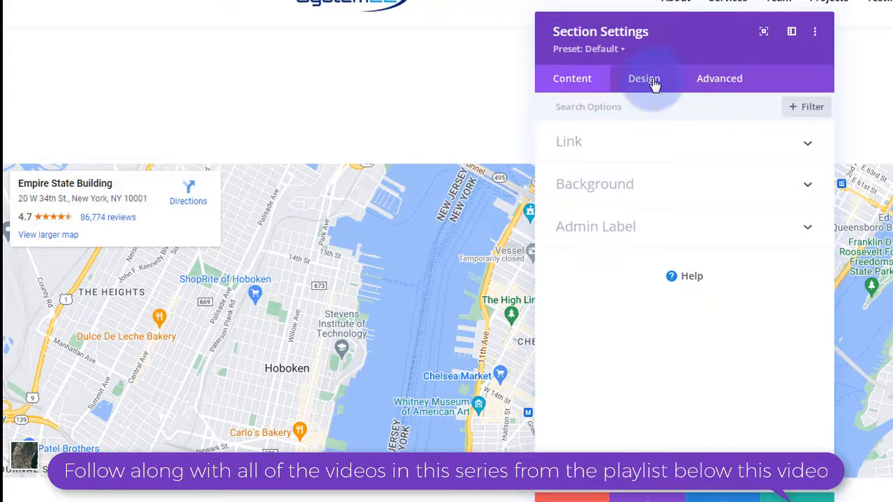
pyautogui.click(654, 83)
pyautogui.click(662, 269)
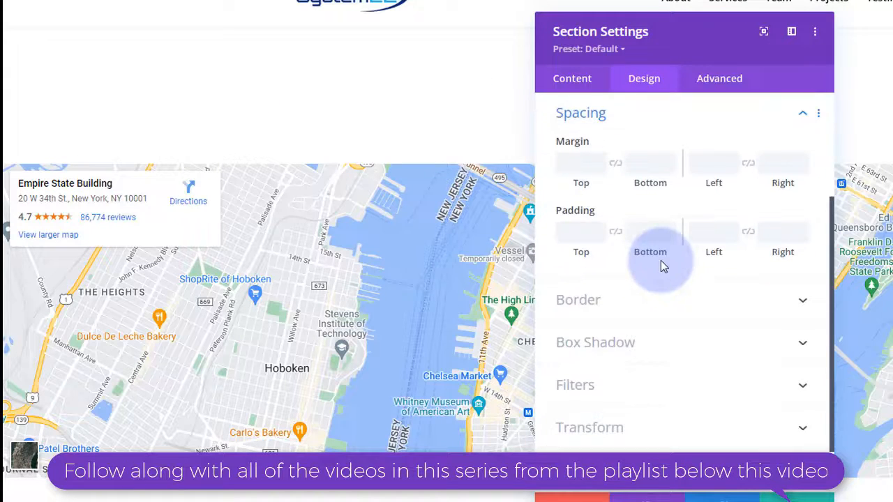
pyautogui.click(576, 233)
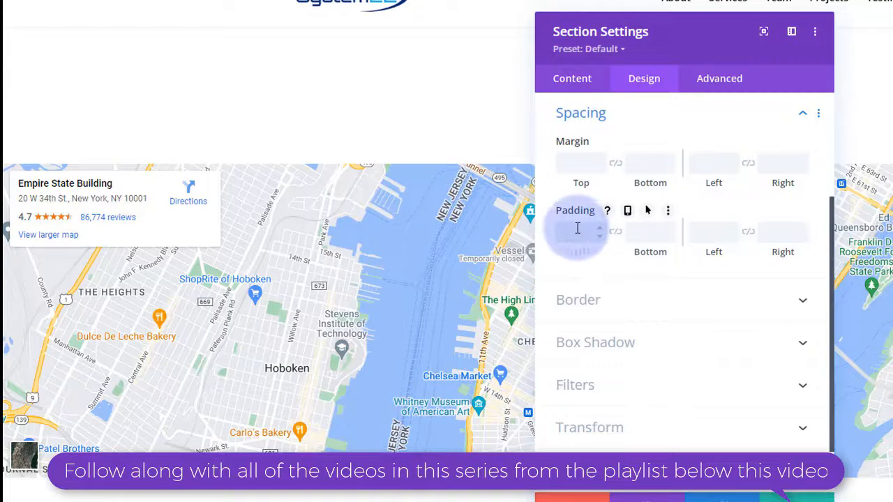
pyautogui.write('0px')
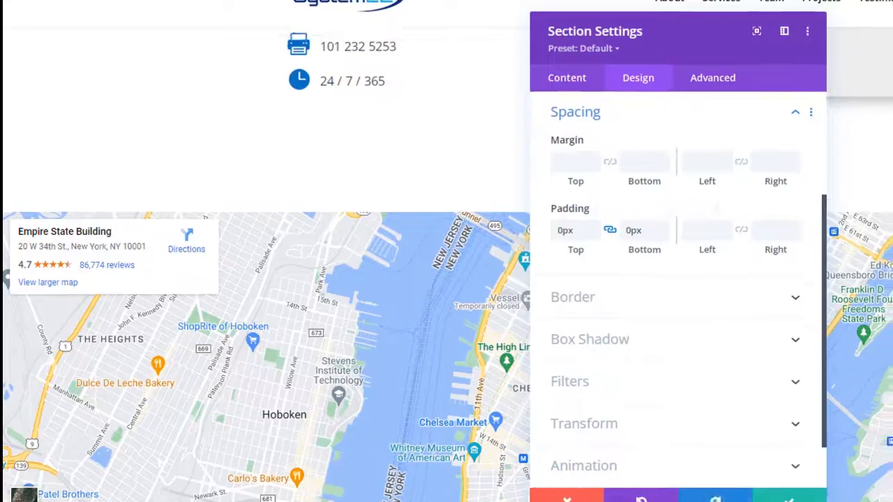
pyautogui.scroll(2, 800, 169)
pyautogui.scroll(-2, 758, 160)
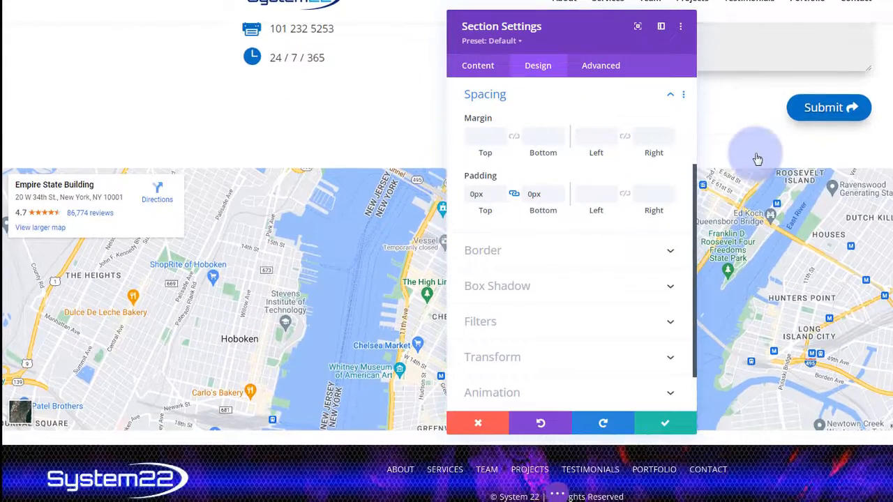
pyautogui.click(664, 425)
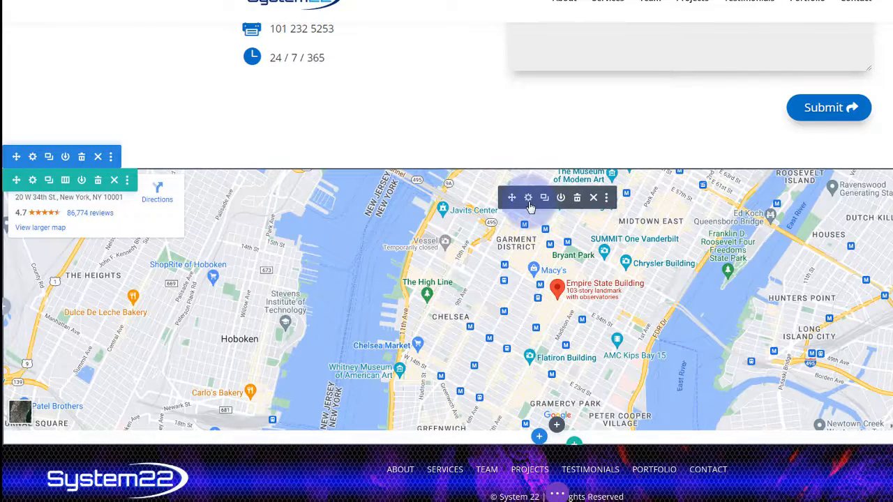
# - Step the map Code module's bottom margin down with the spinner until it reaches -25px
pyautogui.click(529, 199)
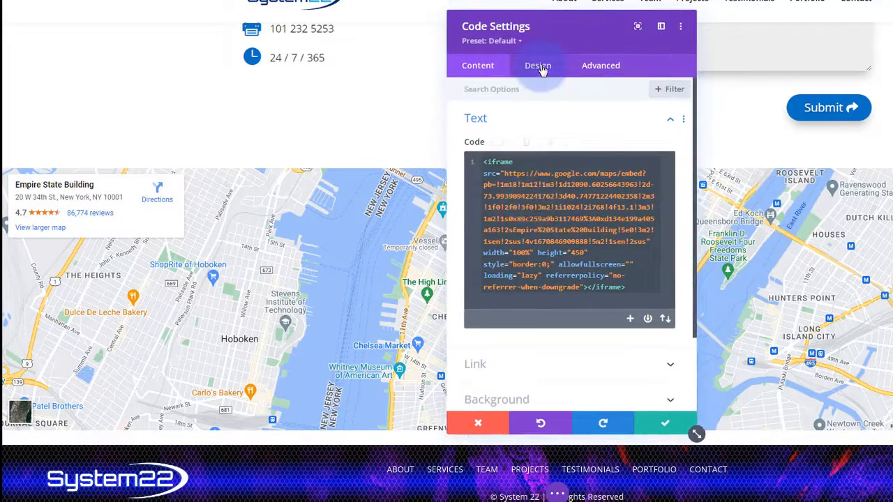
pyautogui.click(542, 71)
pyautogui.click(538, 201)
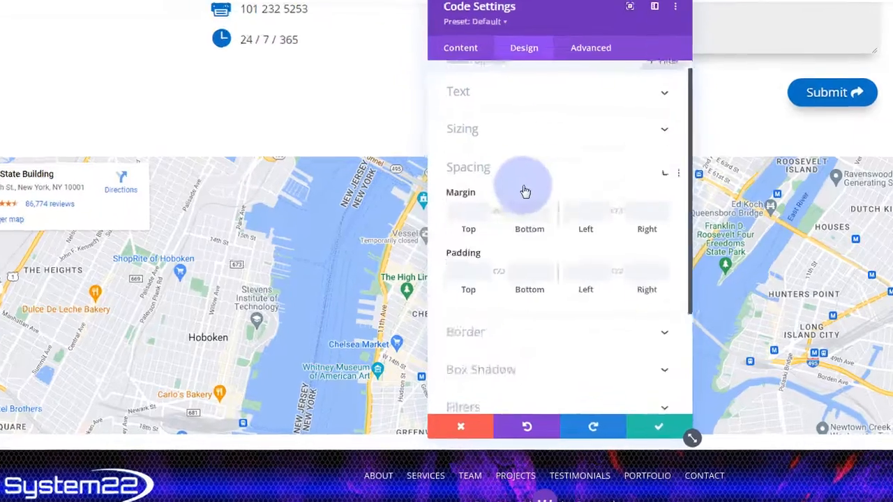
pyautogui.scroll(-2, 529, 194)
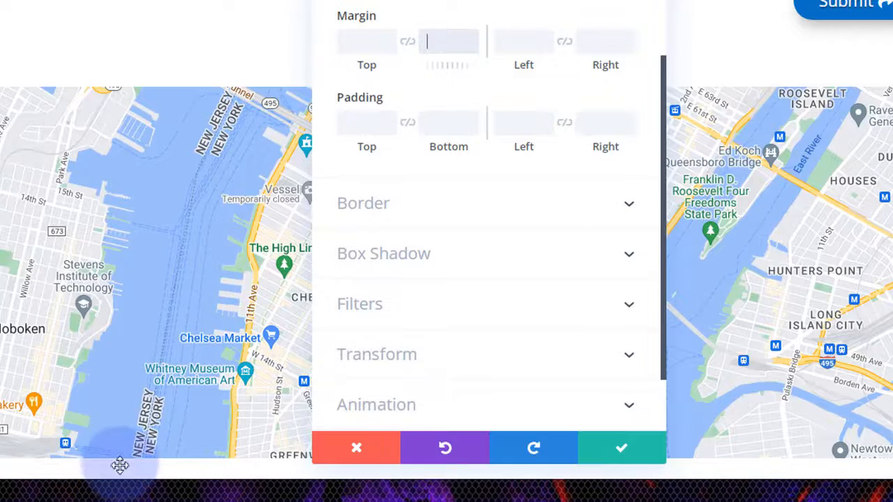
pyautogui.scroll(-2, 279, 184)
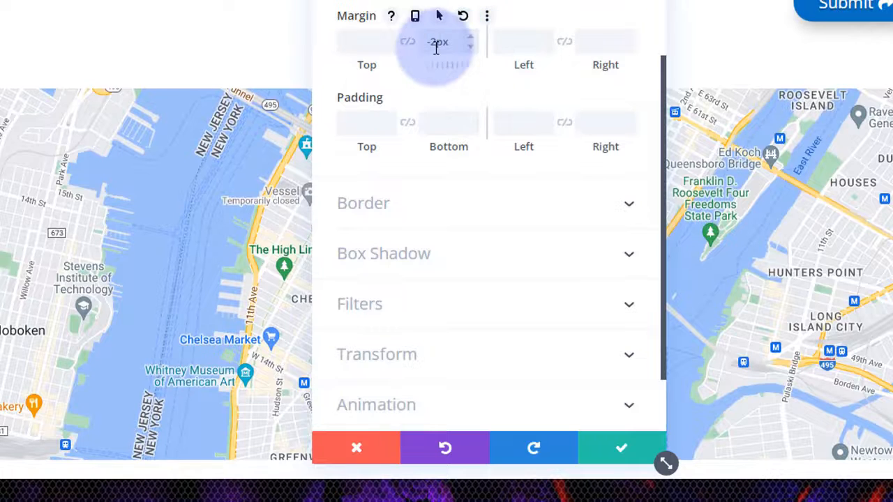
pyautogui.click(472, 47)
pyautogui.click(472, 48)
pyautogui.click(472, 48)
pyautogui.click(471, 47)
pyautogui.click(471, 47)
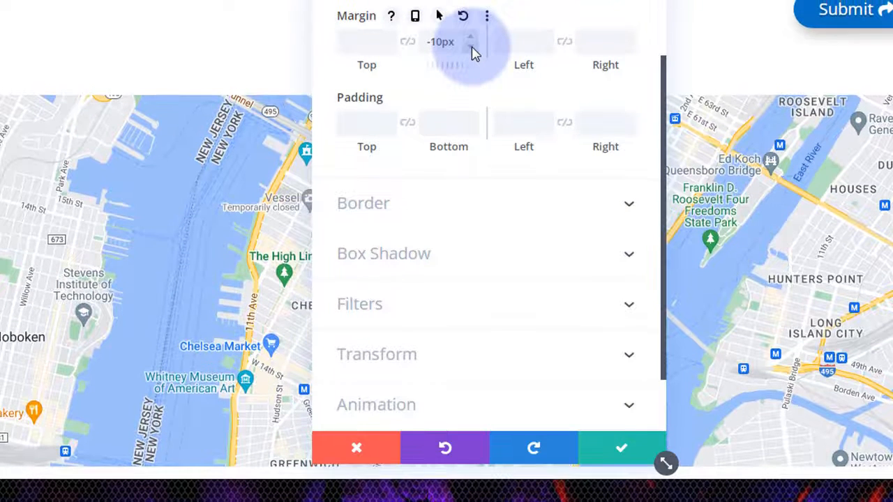
pyautogui.click(472, 48)
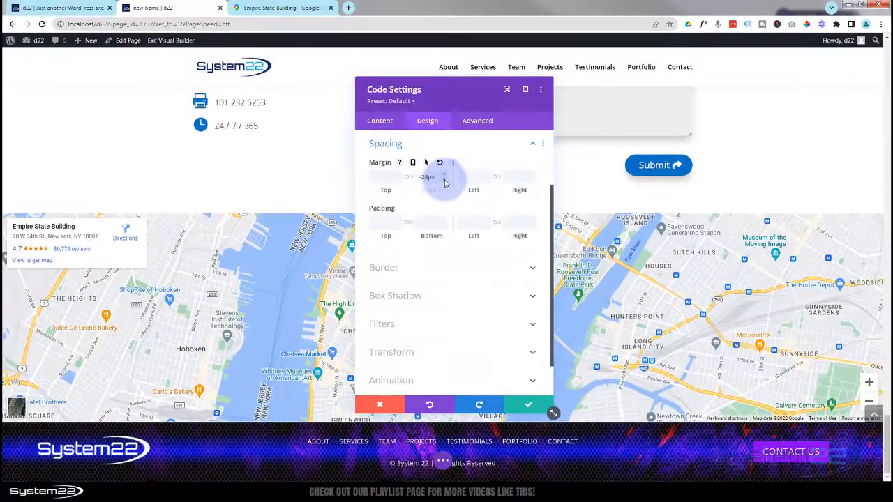
pyautogui.click(445, 184)
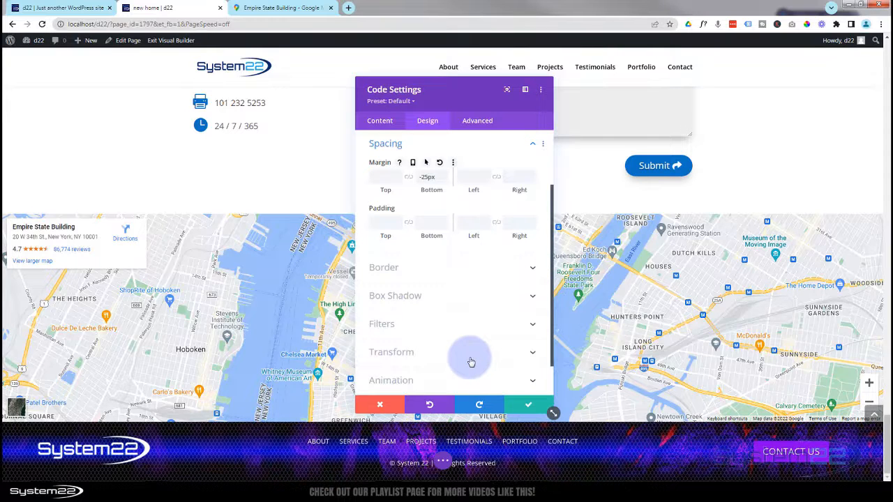
# - Close the embed module settings and exit the Visual Builder to the front end
pyautogui.click(518, 405)
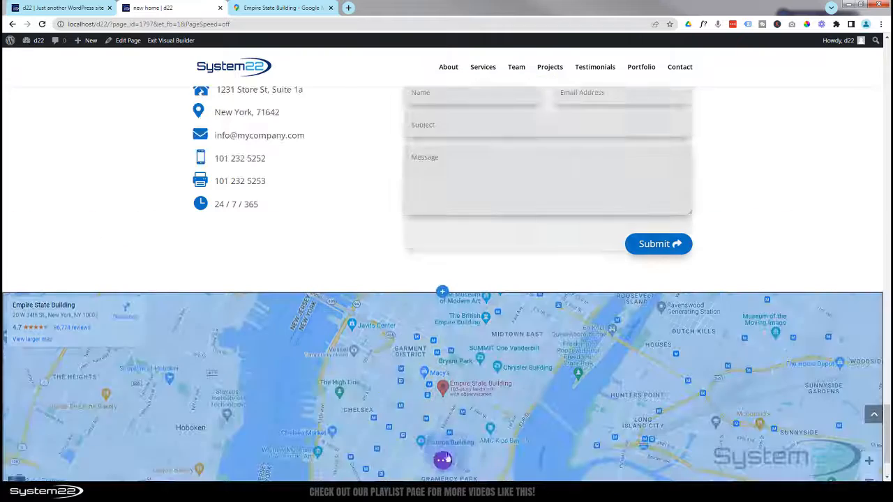
pyautogui.click(442, 463)
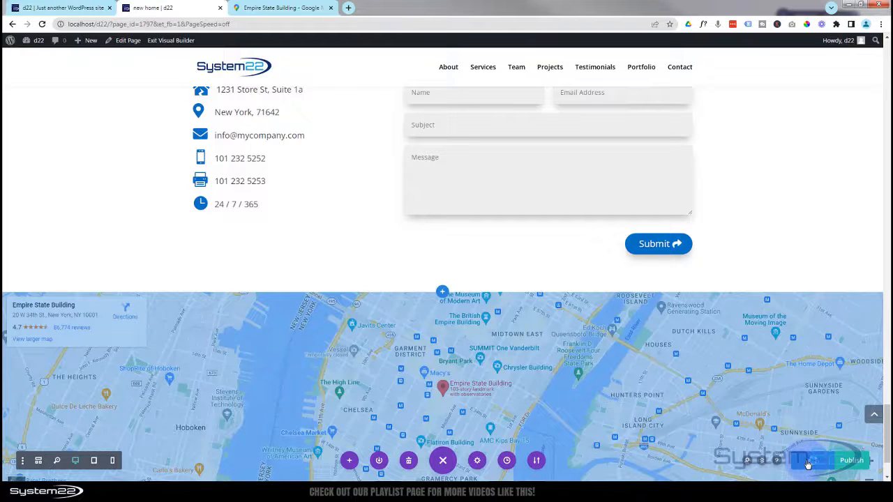
pyautogui.click(164, 41)
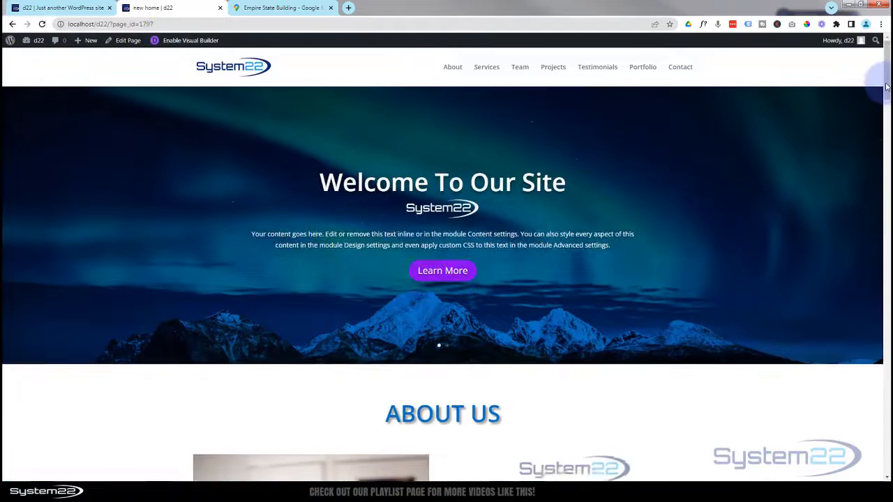
# - Scroll the live page down to the map, close the Empire State Building card, and return to the hero
pyautogui.click(887, 245)
pyautogui.moveTo(887, 246); pyautogui.dragTo(887, 448)
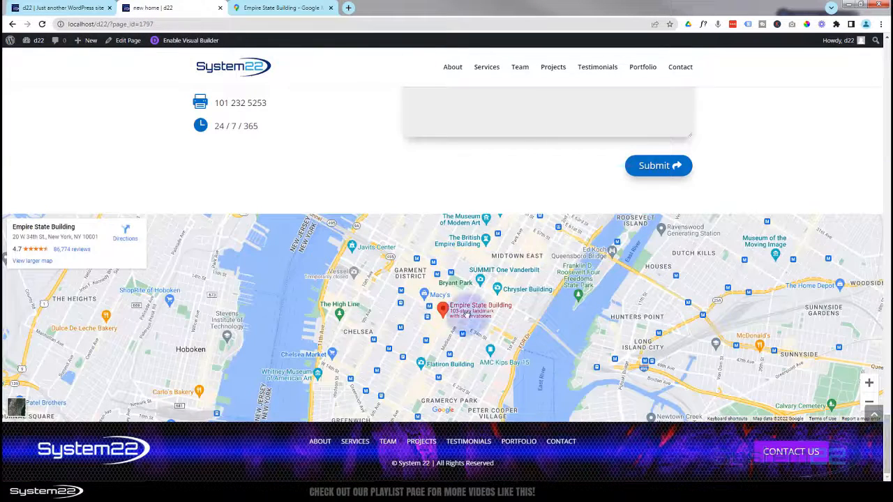
pyautogui.click(391, 328)
pyautogui.scroll(5, 390, 328)
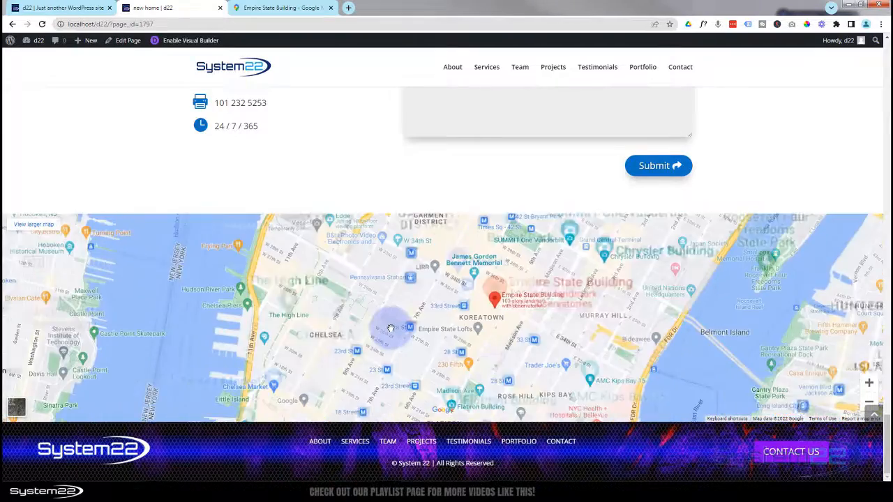
pyautogui.scroll(-4, 391, 329)
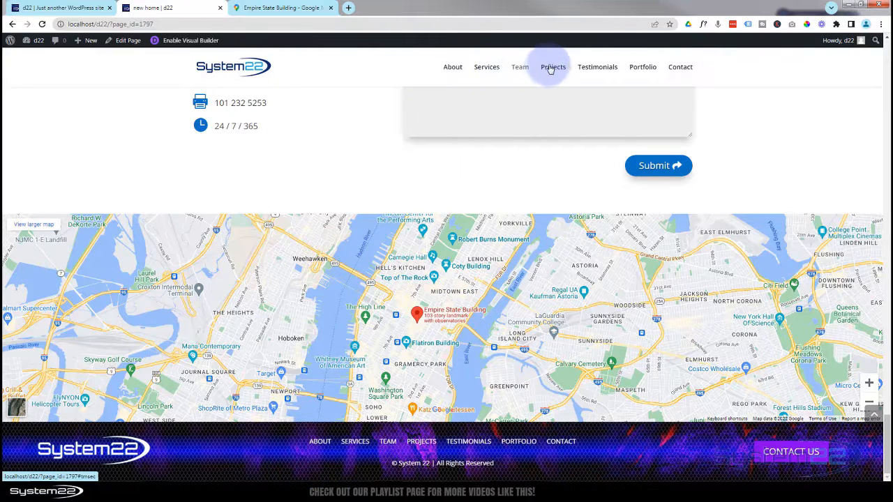
pyautogui.scroll(4, 286, 145)
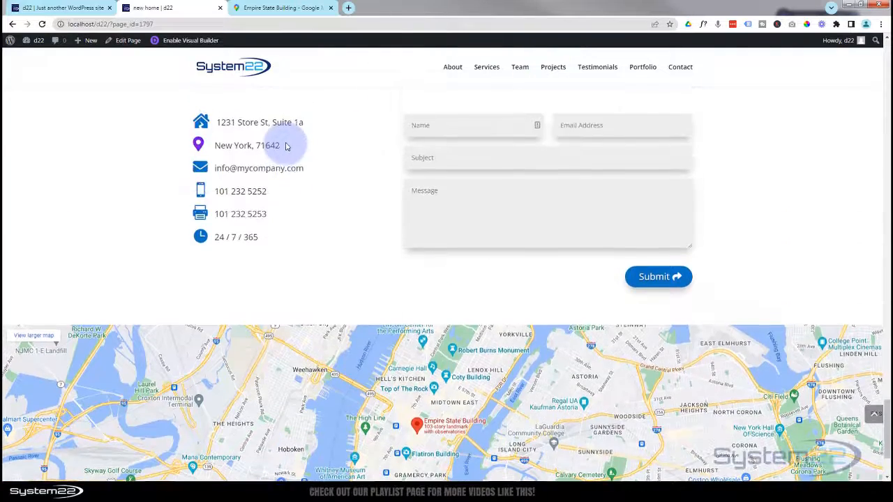
pyautogui.scroll(5, 287, 146)
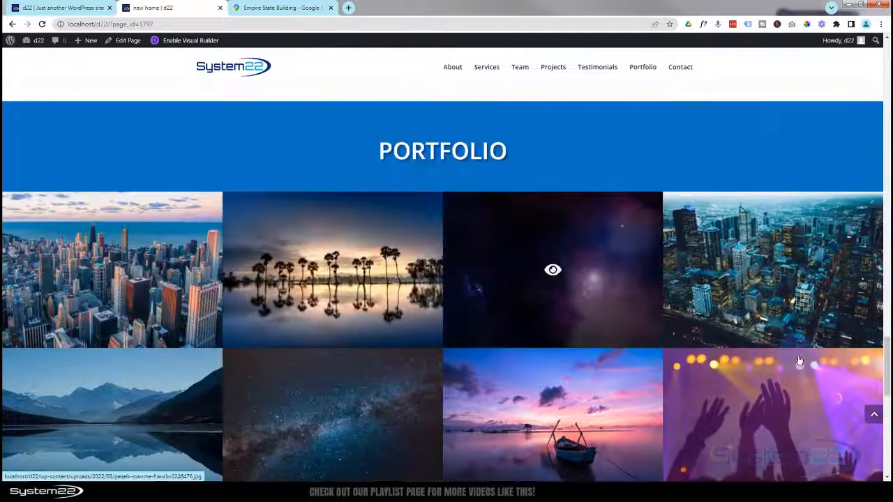
pyautogui.moveTo(886, 374); pyautogui.dragTo(884, 60)
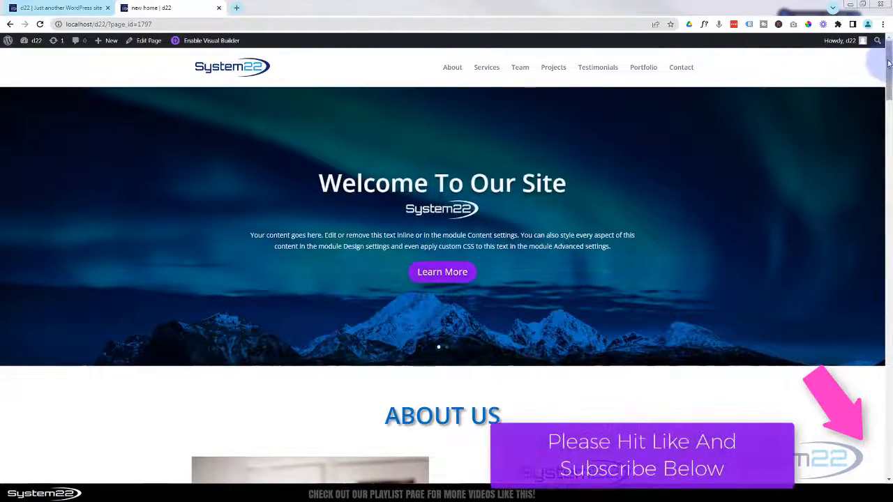
# - On the existing System22 homepage tab, test the About through Contact menu links, ending on About Us
pyautogui.moveTo(888, 63); pyautogui.dragTo(889, 425)
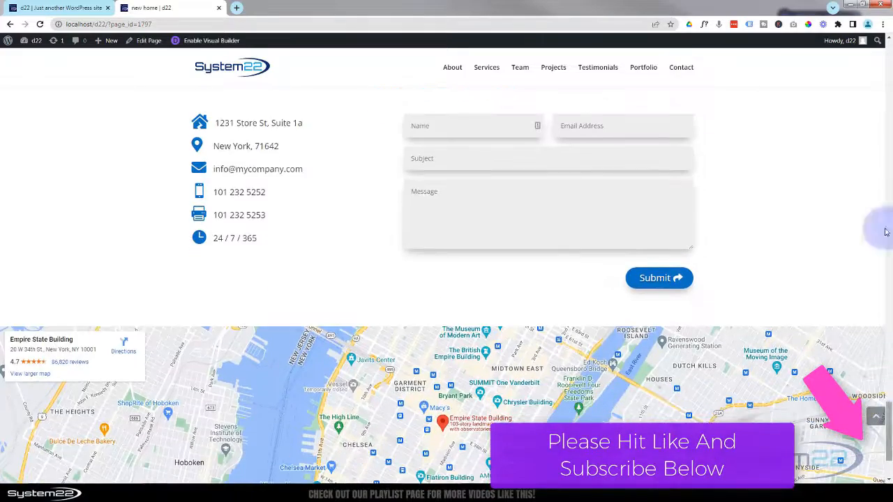
pyautogui.click(56, 10)
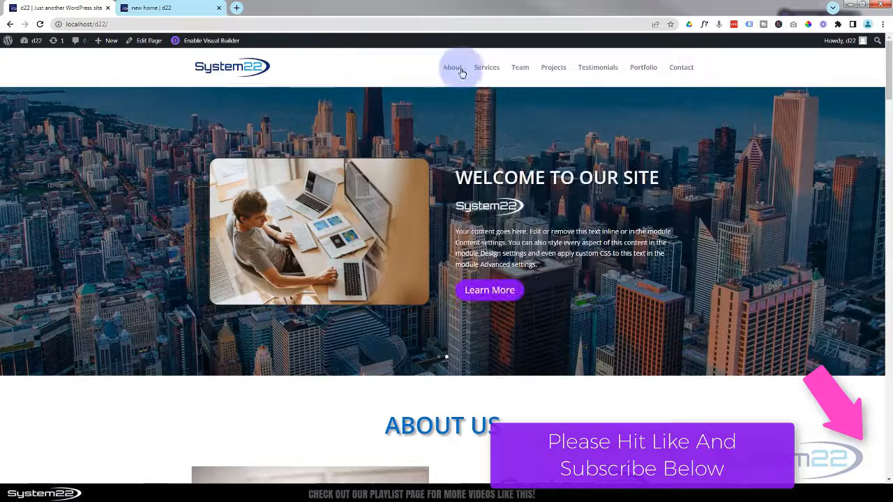
pyautogui.click(454, 69)
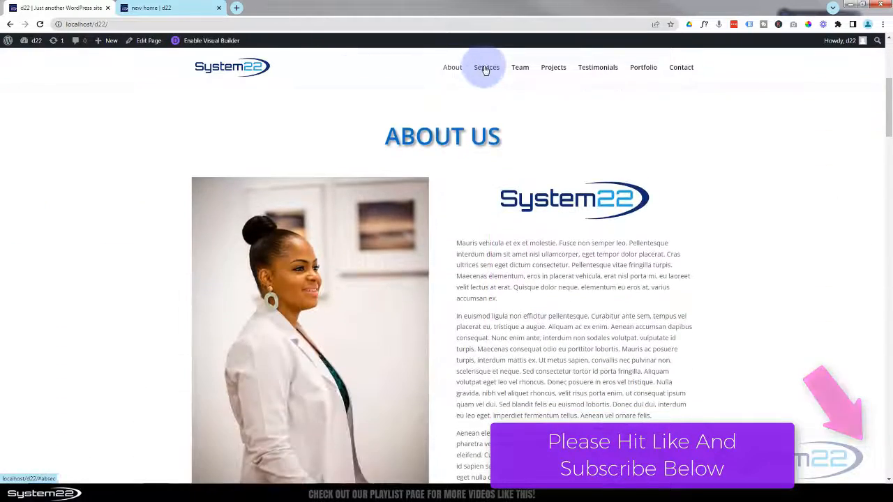
pyautogui.click(486, 69)
pyautogui.click(521, 69)
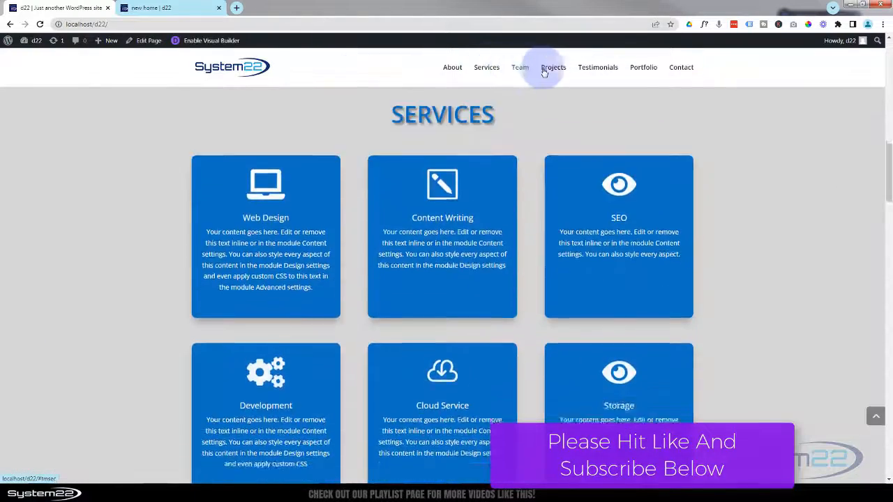
pyautogui.click(556, 69)
pyautogui.click(599, 70)
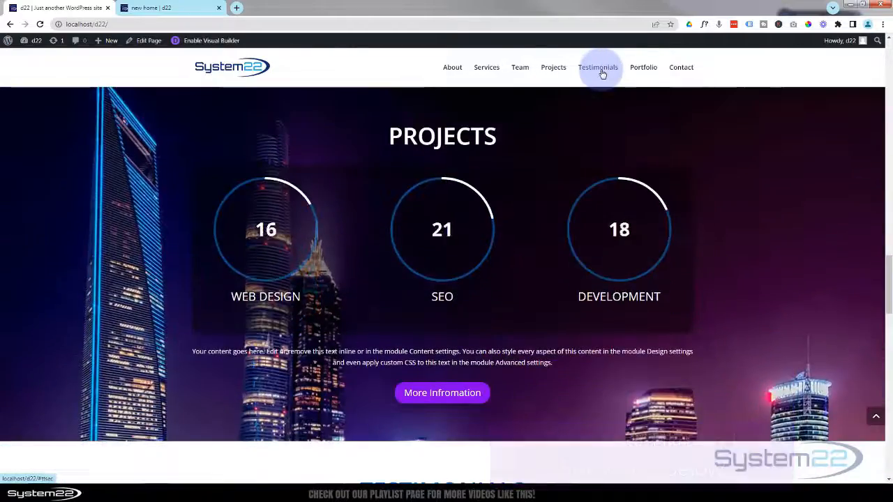
pyautogui.click(631, 72)
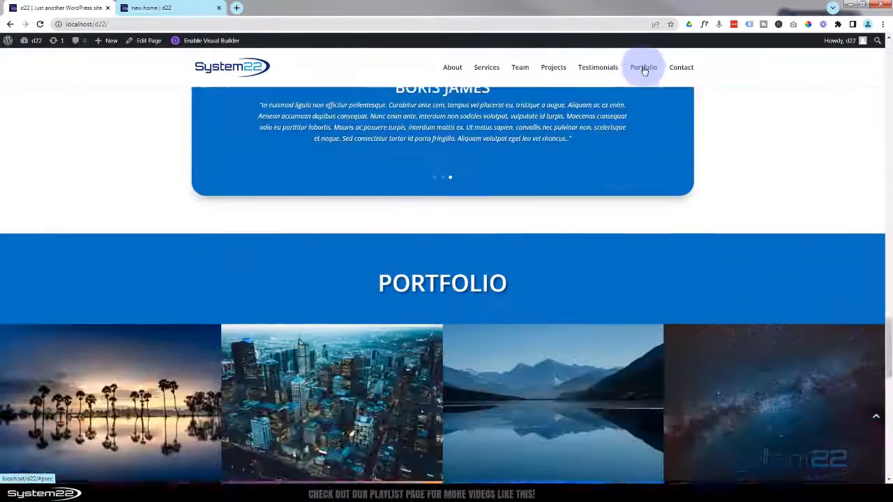
pyautogui.click(682, 69)
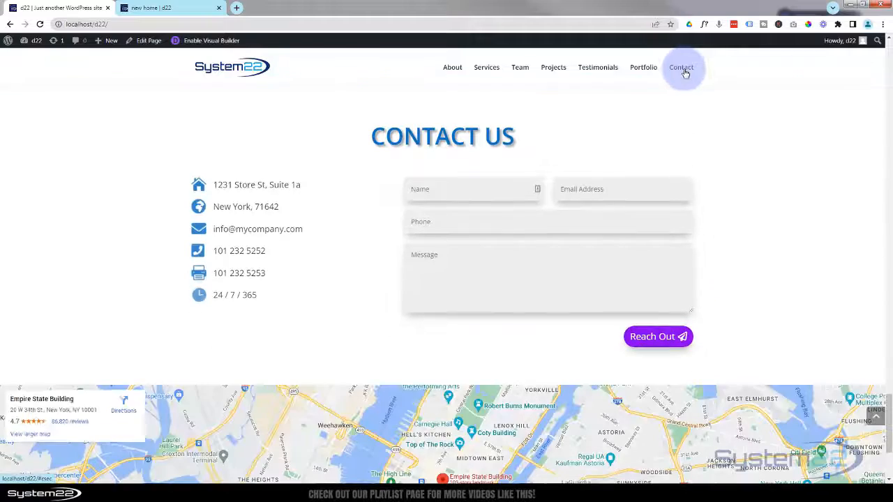
pyautogui.click(452, 69)
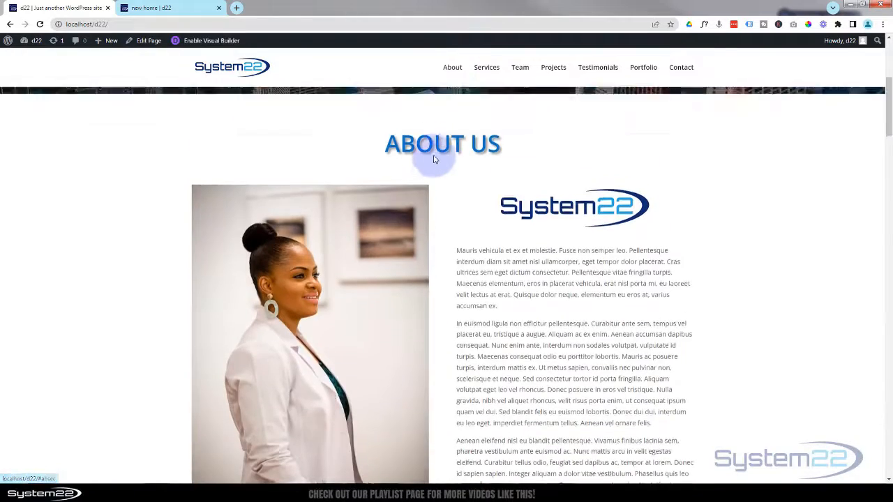
pyautogui.scroll(4, 434, 159)
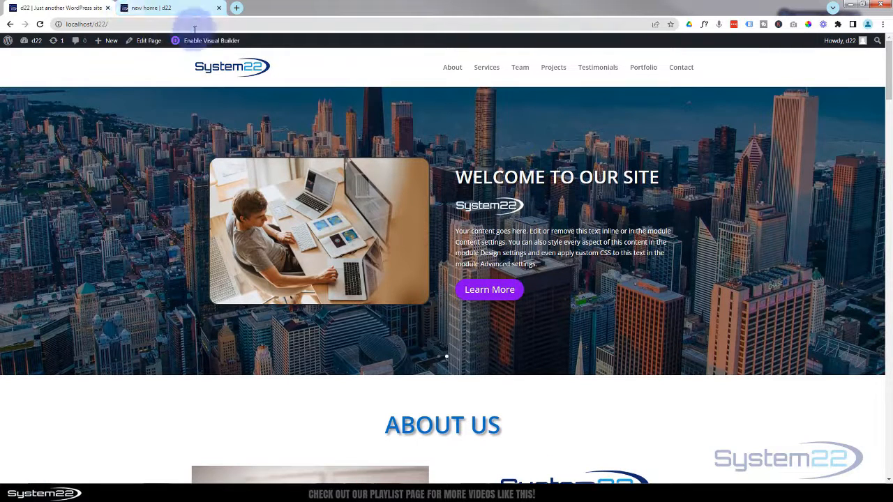
# - Open the admin Dashboard from the site-name menu, recheck the new home page's top, then return and expand Divi
pyautogui.moveTo(37, 42)
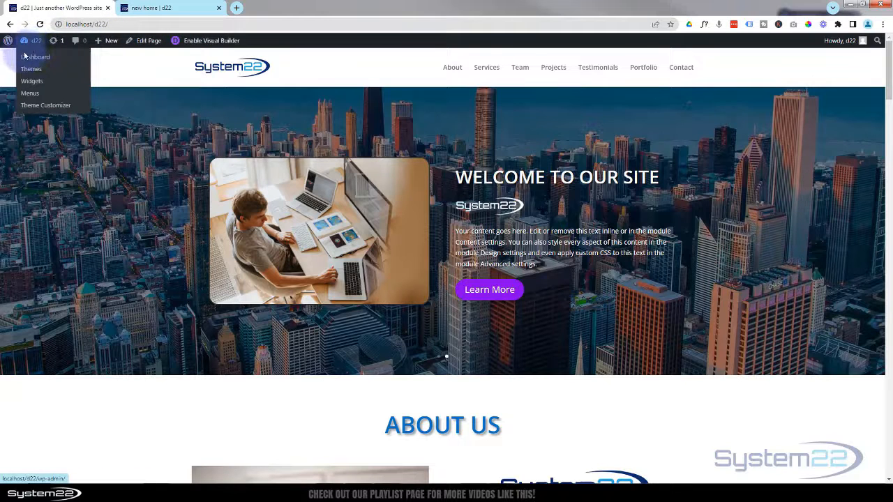
pyautogui.click(26, 60)
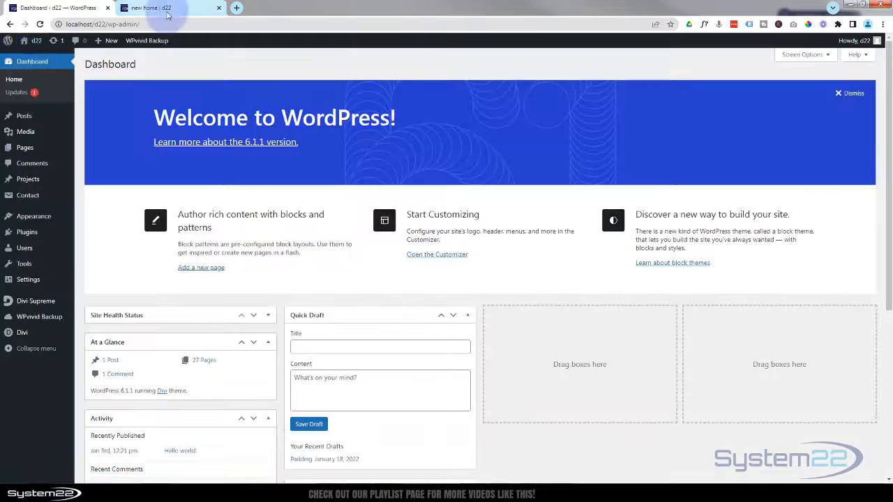
pyautogui.click(166, 9)
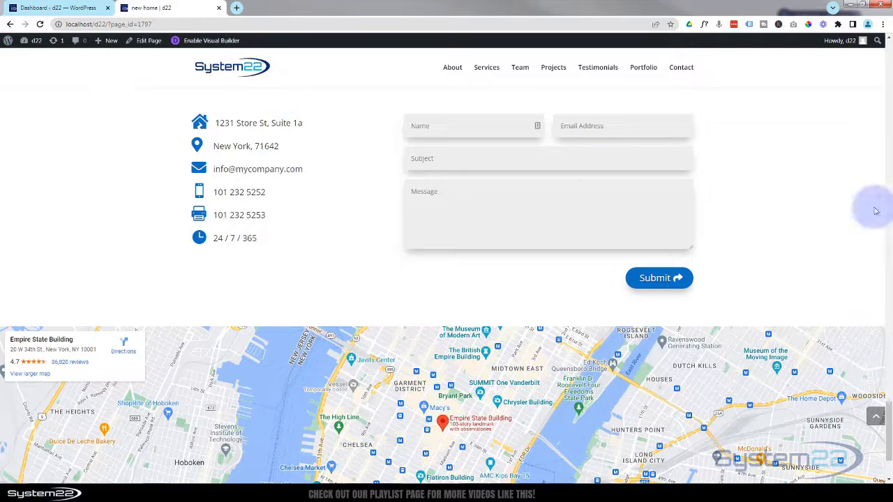
pyautogui.click(881, 422)
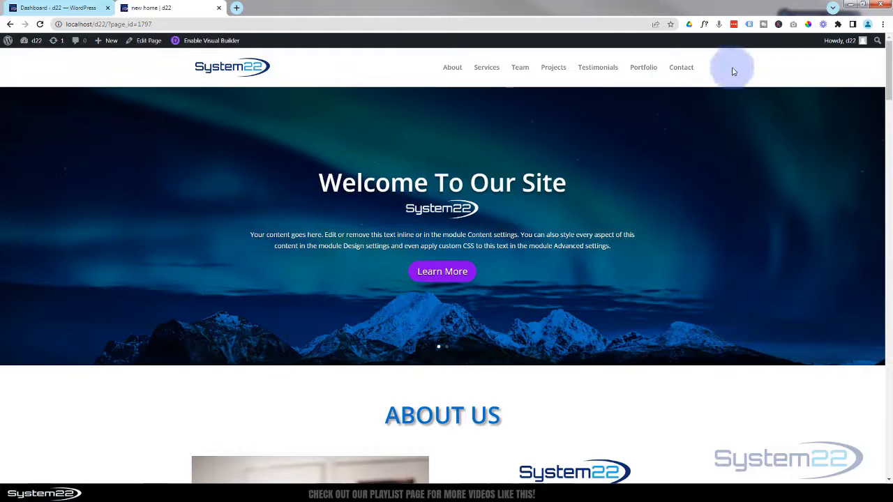
pyautogui.click(62, 9)
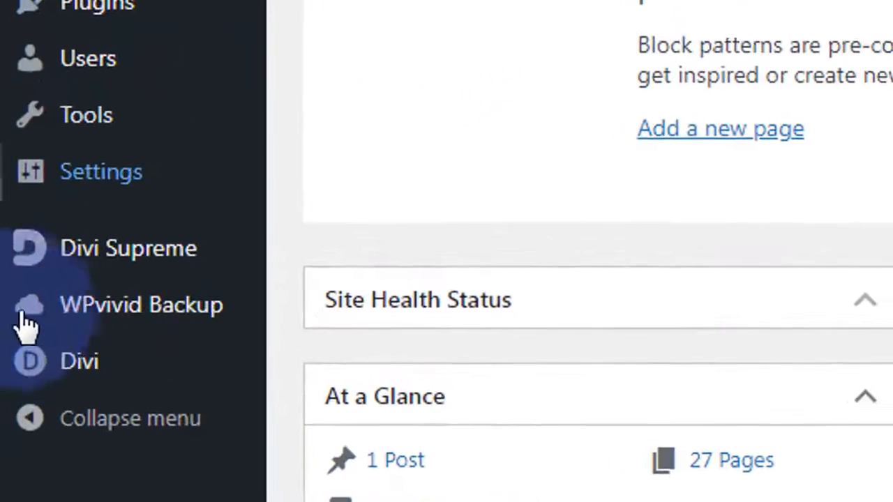
pyautogui.click(23, 336)
# - In Divi Theme Options, set system22-ng-100.png from the media library as the site logo
pyautogui.click(385, 373)
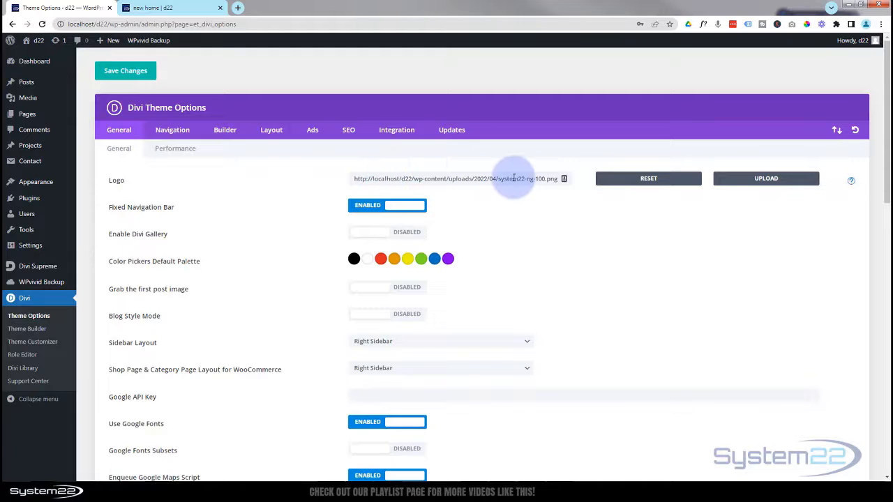
pyautogui.click(757, 182)
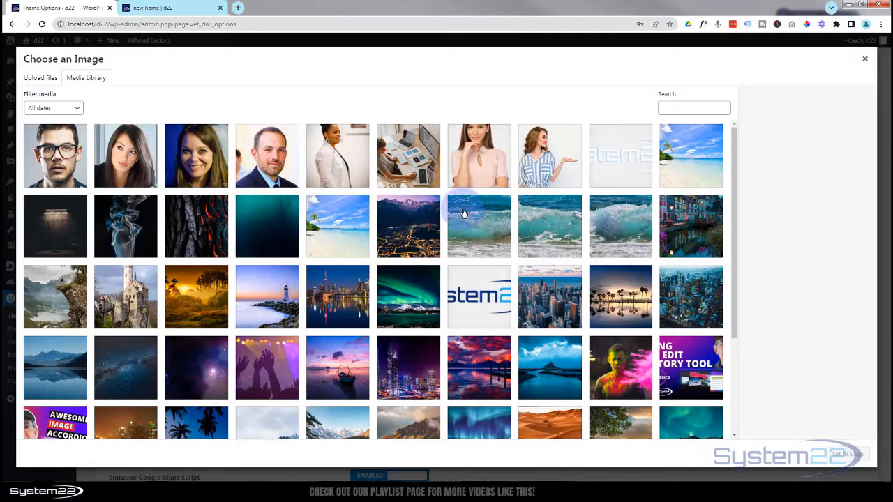
pyautogui.click(479, 300)
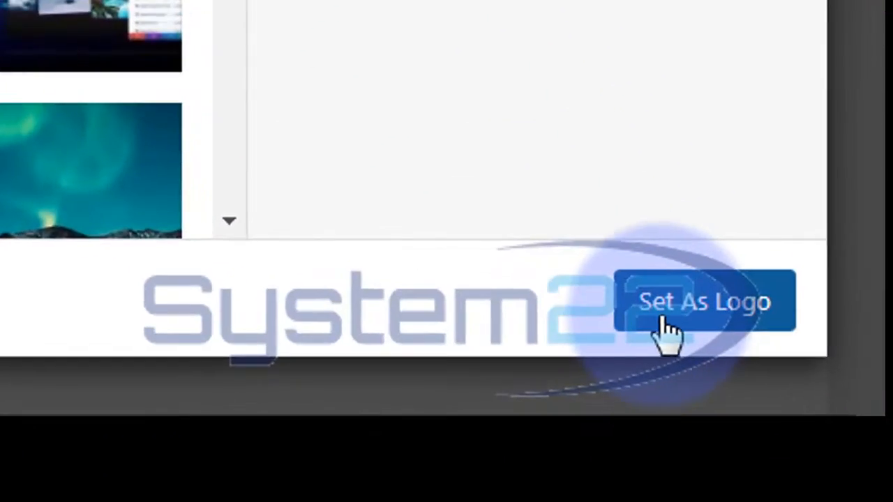
pyautogui.click(666, 325)
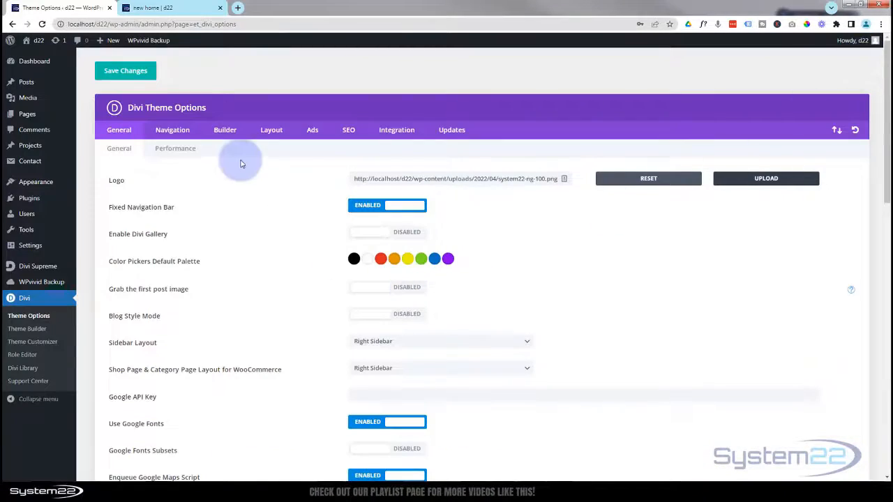
pyautogui.click(120, 131)
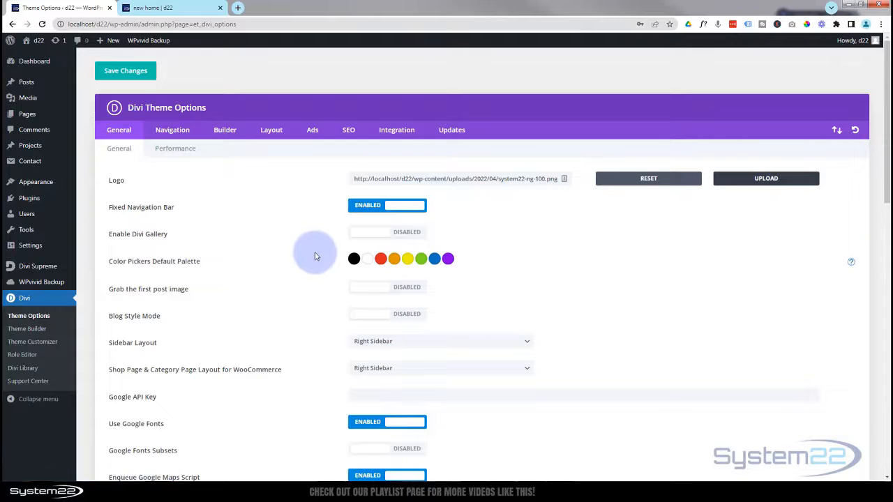
pyautogui.click(147, 7)
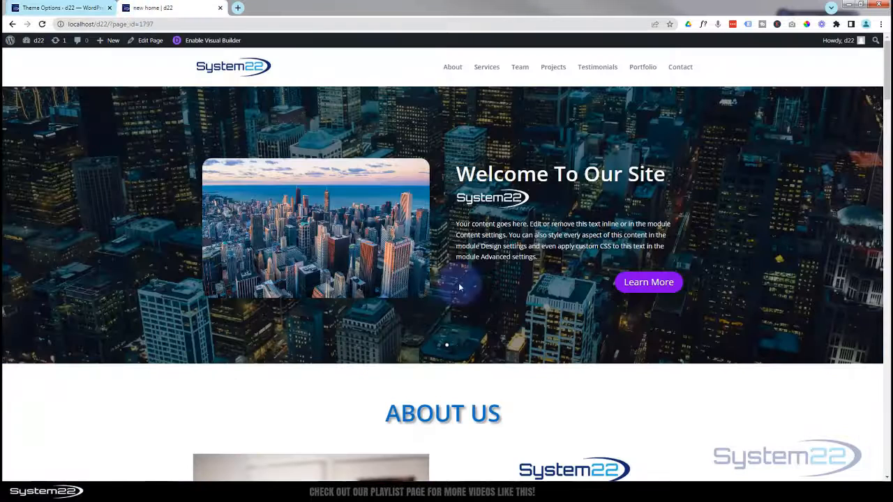
pyautogui.scroll(-7, 750, 240)
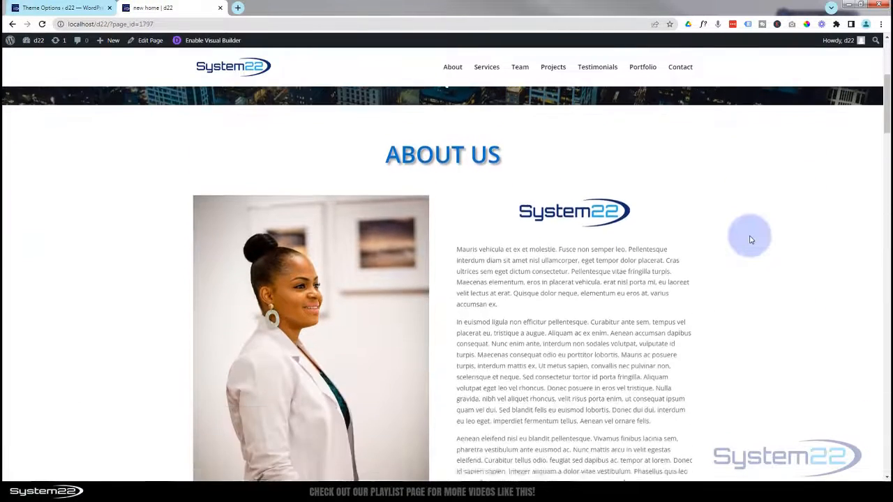
pyautogui.scroll(-4, 715, 172)
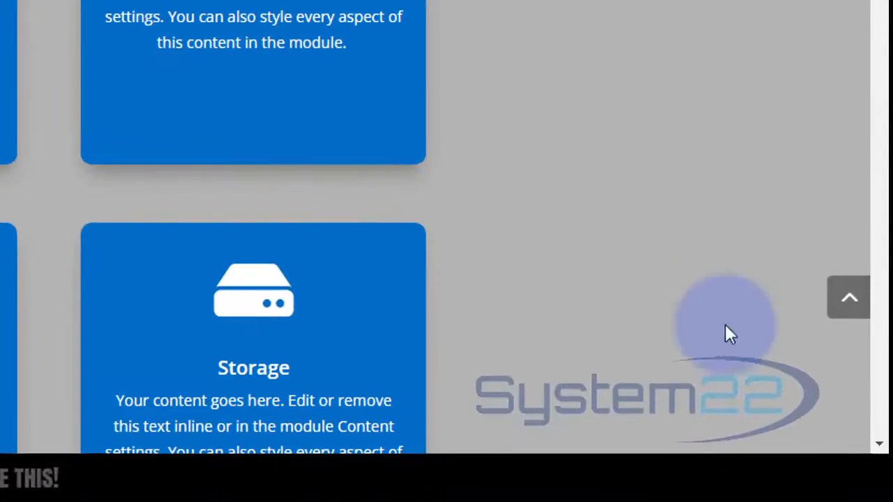
pyautogui.click(857, 317)
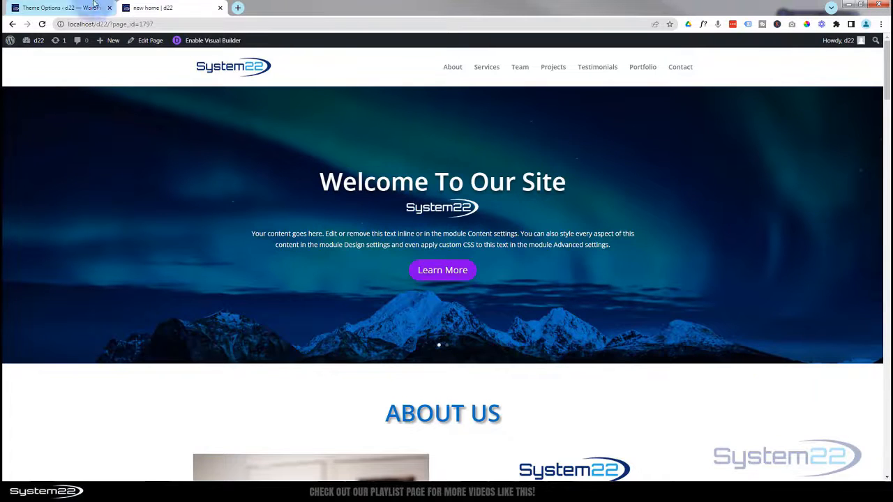
pyautogui.click(77, 7)
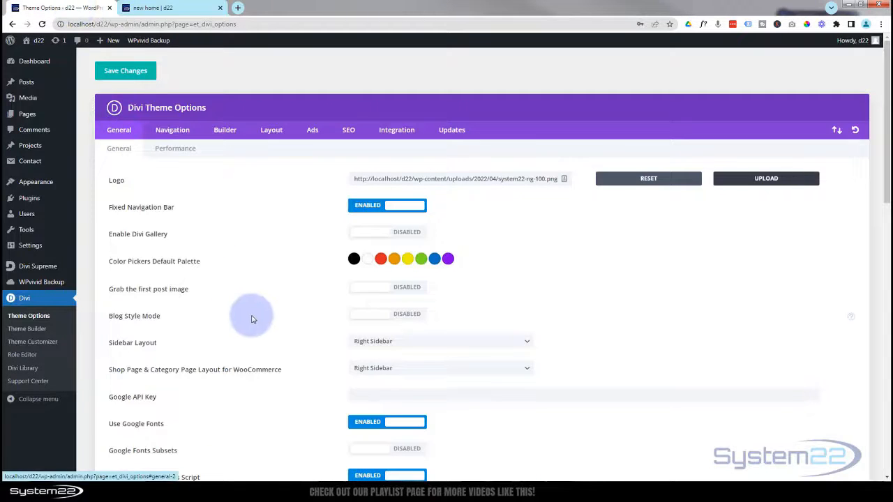
pyautogui.scroll(-5, 255, 280)
pyautogui.scroll(-4, 259, 281)
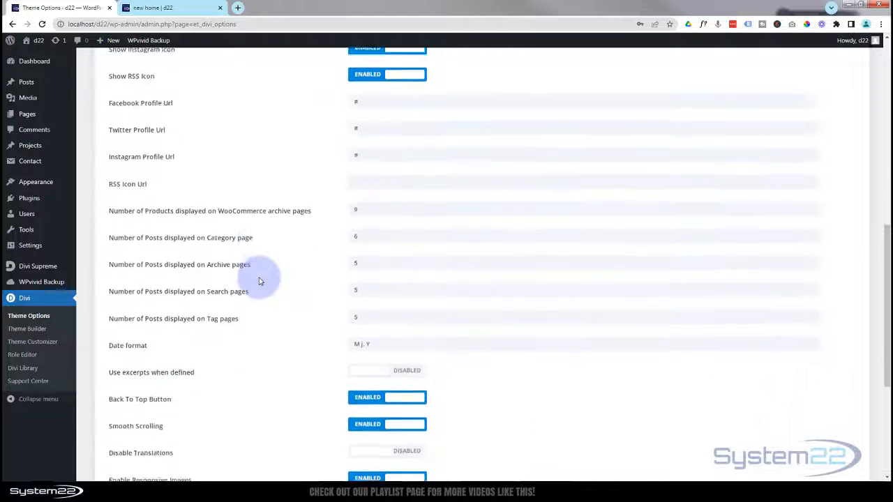
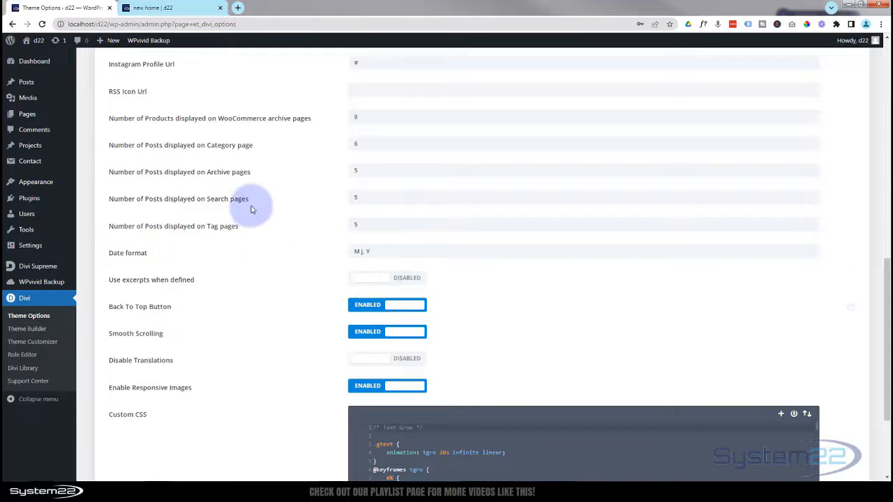
# - Scroll back up Theme Options and switch to the 'new home | d22' tab
pyautogui.scroll(6, 251, 207)
pyautogui.scroll(3, 254, 209)
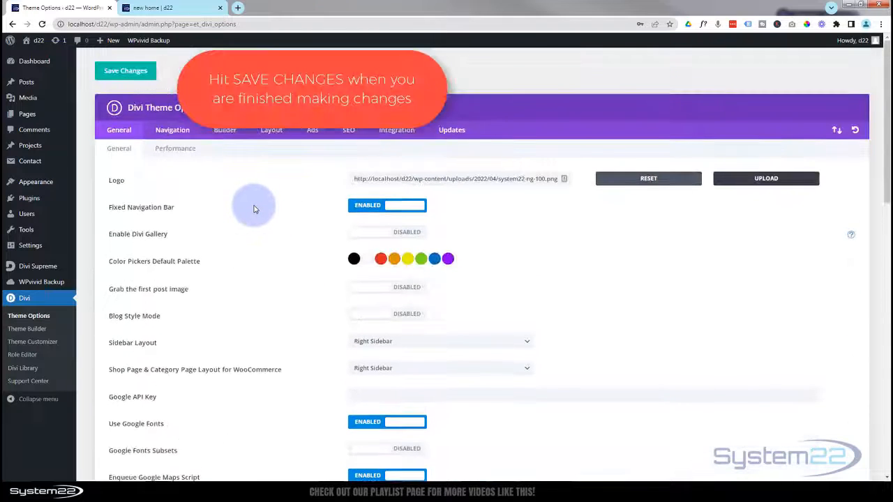
pyautogui.click(166, 7)
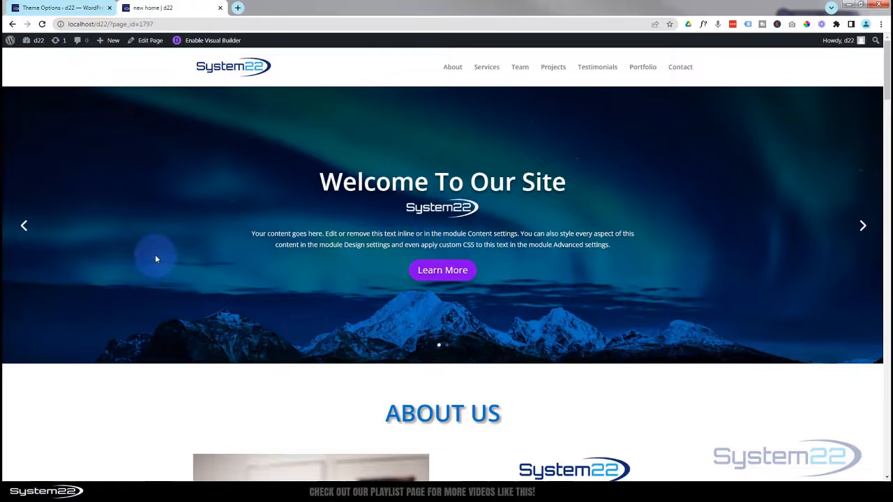
# - Enable the Visual Builder on the new home page from the admin bar
pyautogui.scroll(-4, 178, 363)
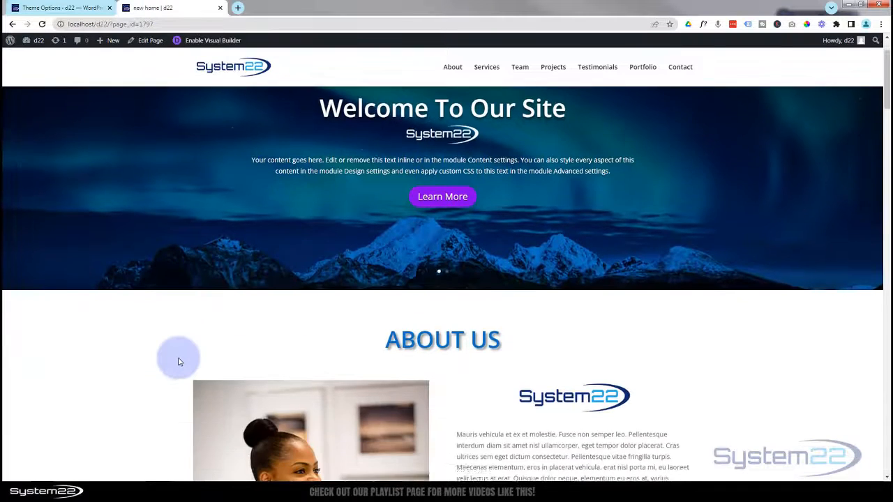
pyautogui.scroll(4, 119, 290)
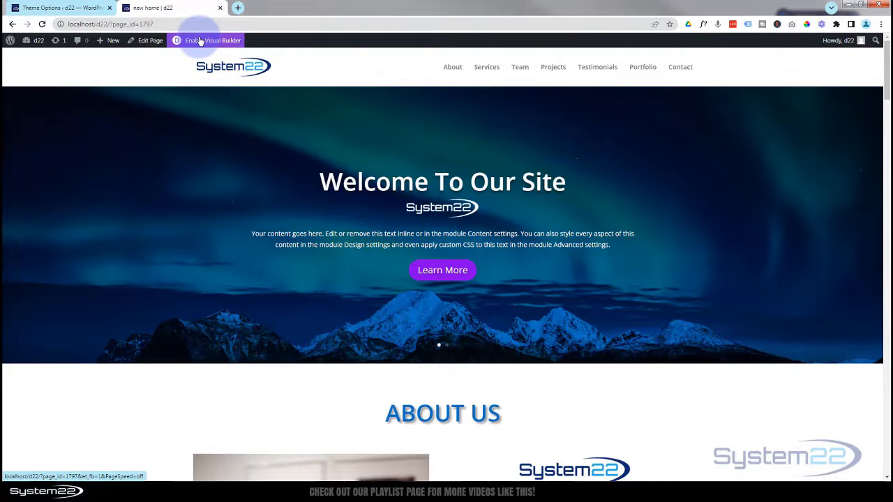
pyautogui.click(199, 41)
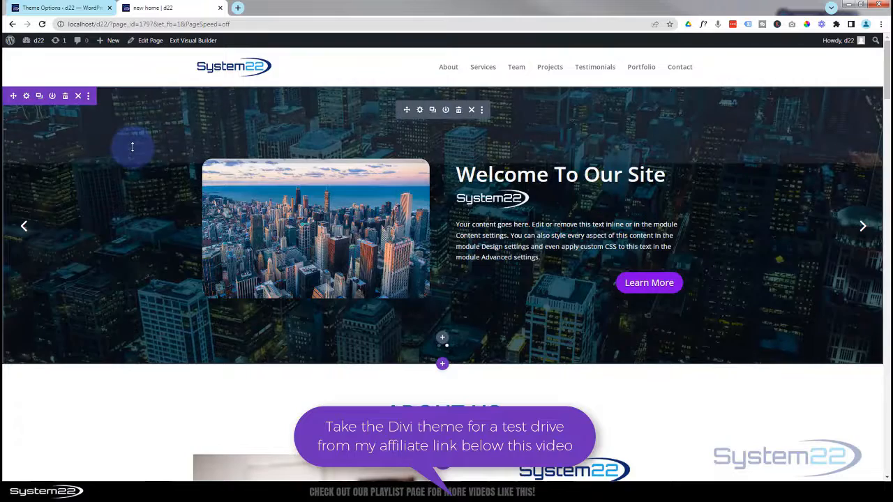
# - Set the About Us section's CSS ID to 'home' under Advanced > CSS ID & Classes and save
pyautogui.scroll(-1, 133, 147)
pyautogui.scroll(-3, 132, 146)
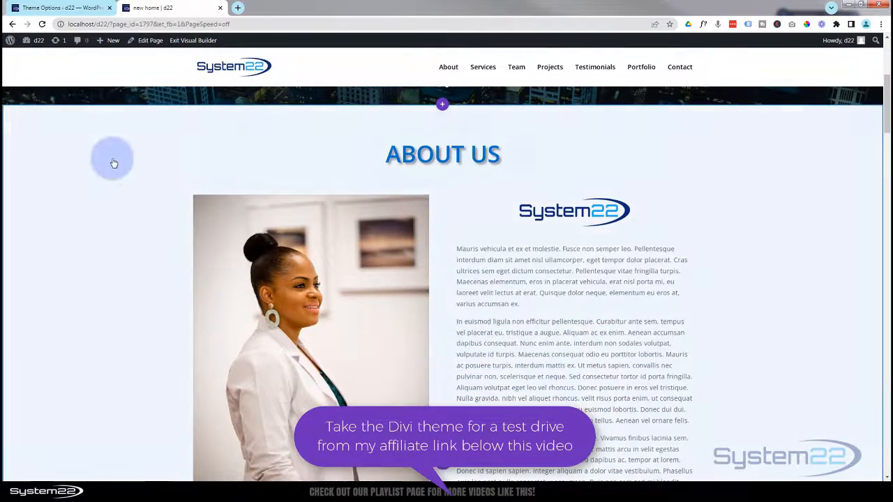
pyautogui.click(114, 162)
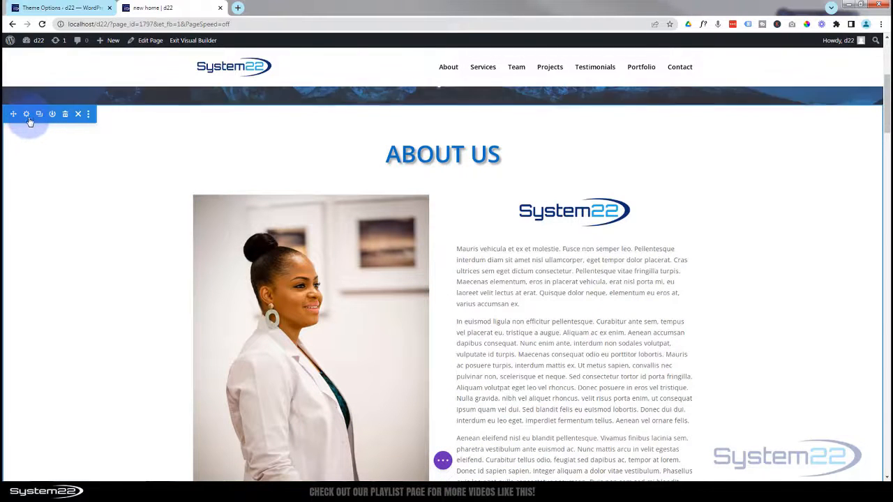
pyautogui.click(26, 114)
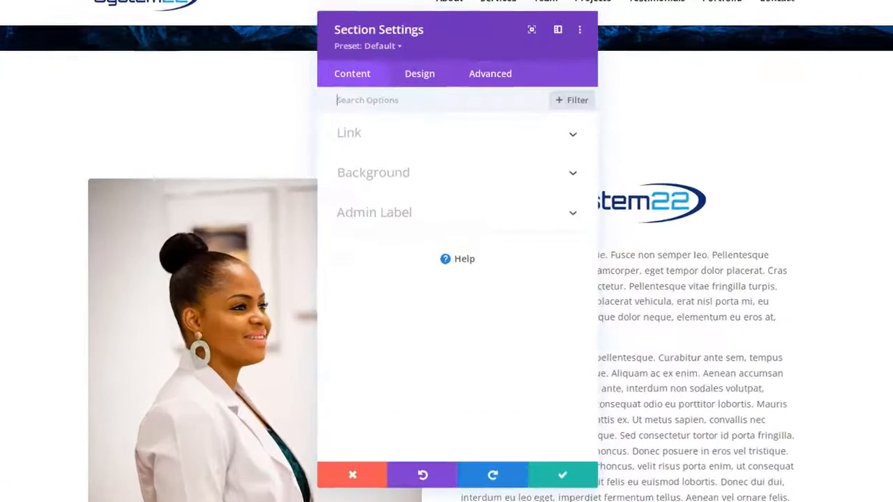
pyautogui.click(492, 68)
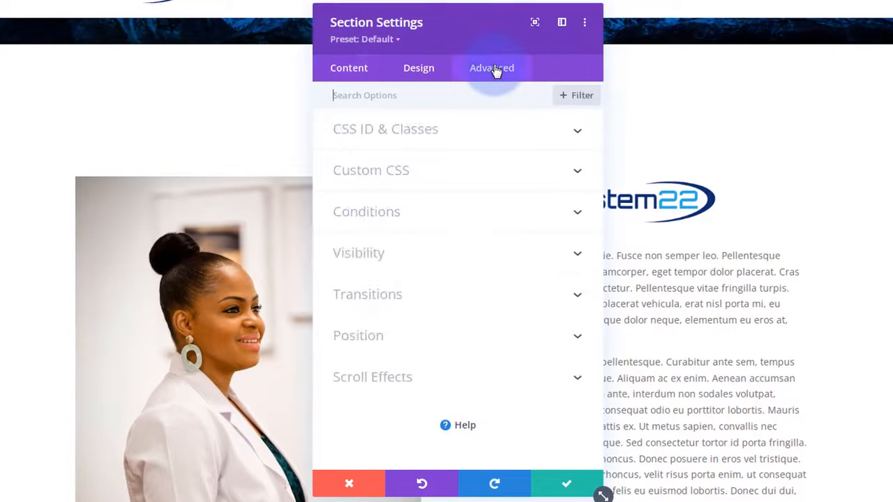
pyautogui.click(467, 140)
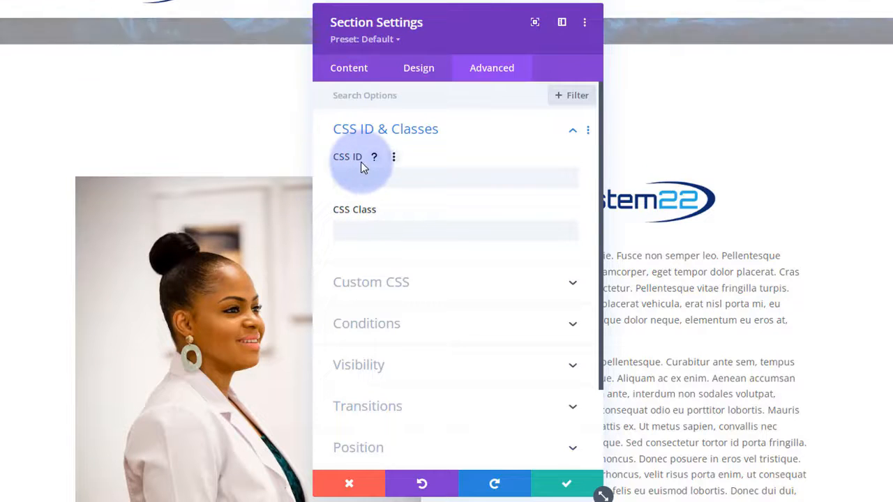
pyautogui.click(356, 179)
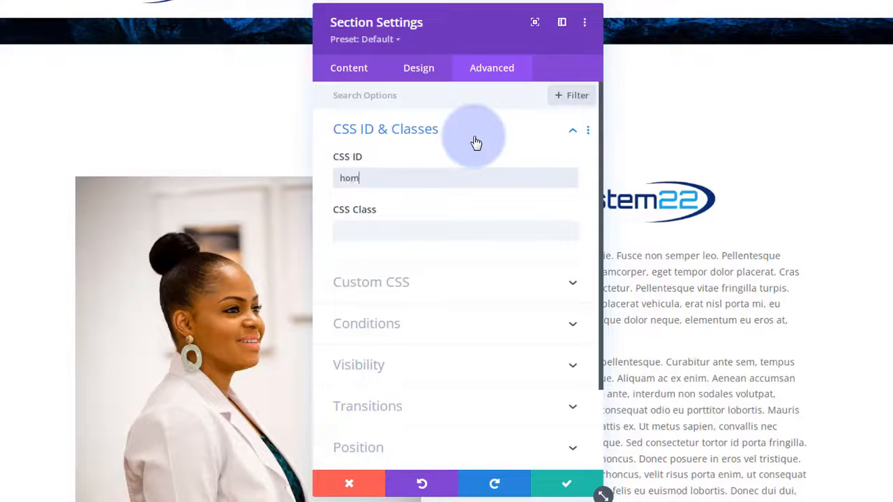
pyautogui.write('home')
pyautogui.moveTo(379, 180); pyautogui.dragTo(305, 183)
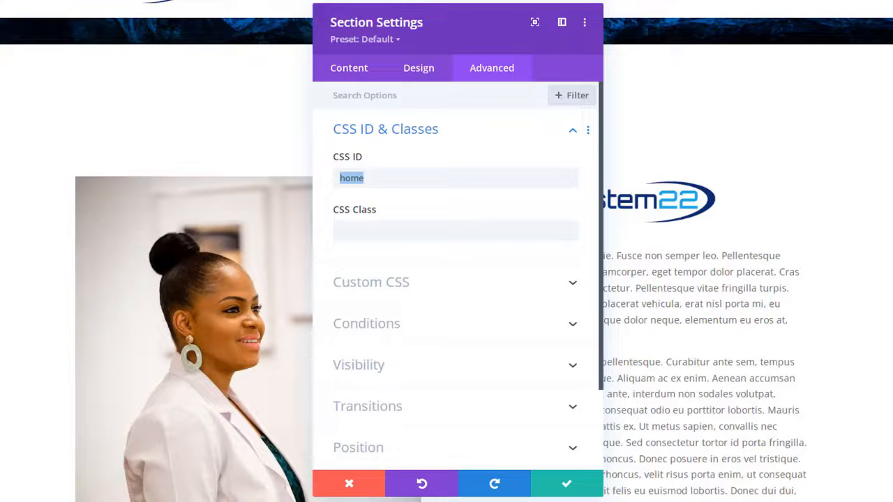
pyautogui.click(567, 483)
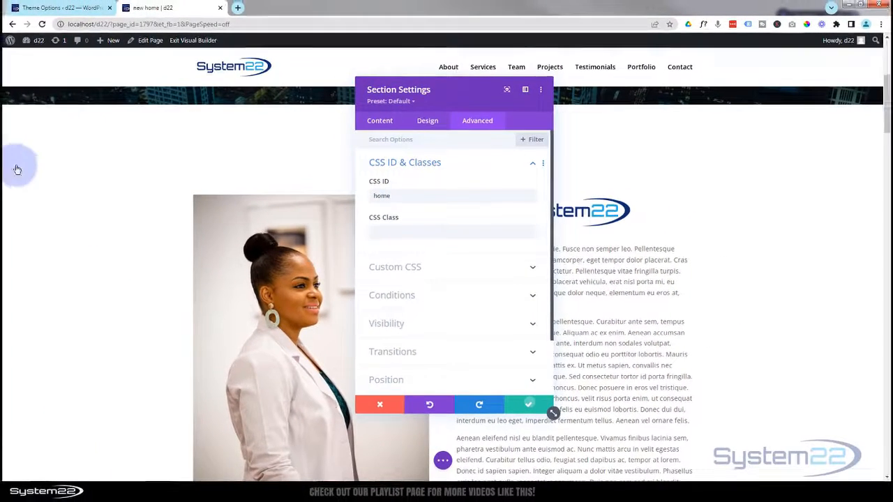
pyautogui.scroll(-6, 107, 196)
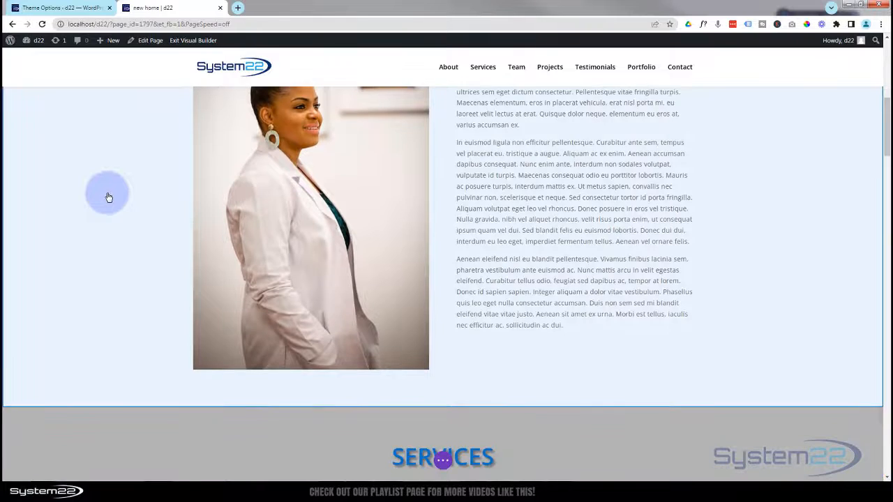
# - Give the Services section the CSS ID 'services' and save its settings
pyautogui.scroll(-2, 108, 197)
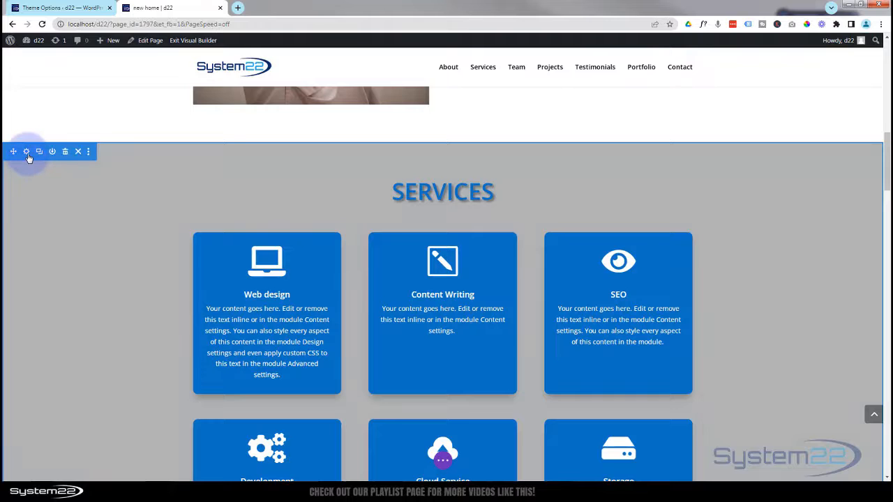
pyautogui.click(27, 155)
pyautogui.click(489, 121)
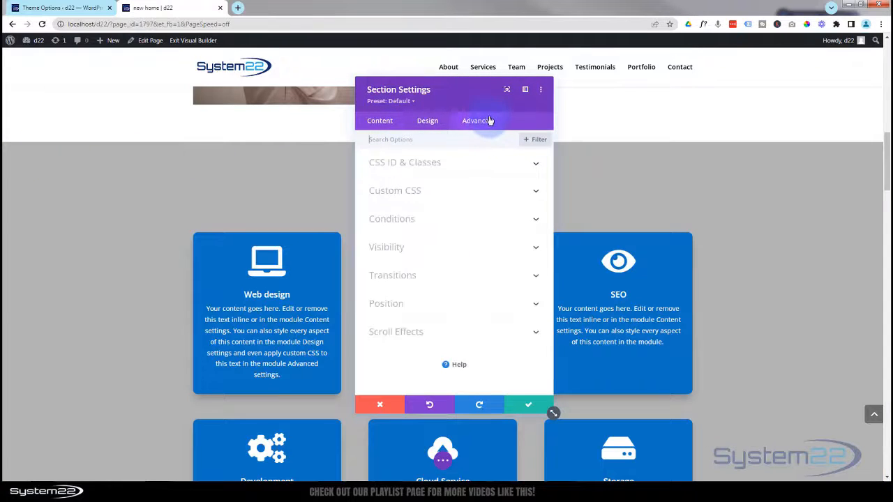
pyautogui.click(481, 162)
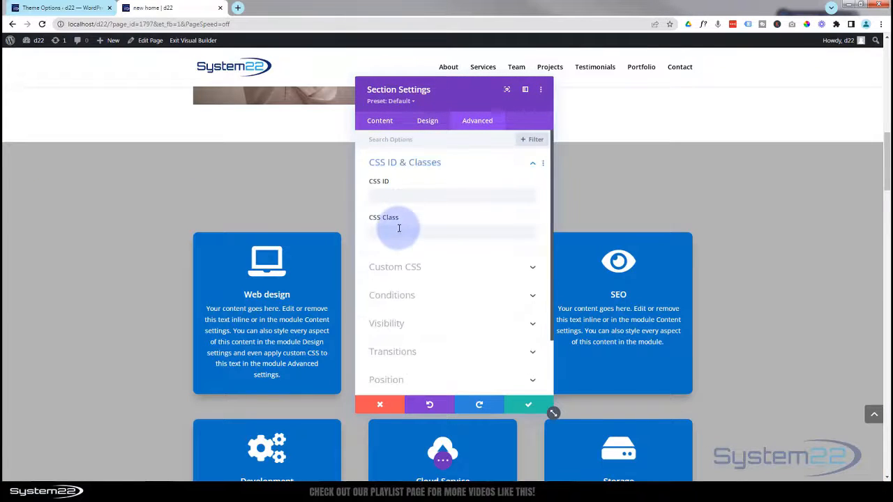
pyautogui.moveTo(463, 104); pyautogui.dragTo(612, 101)
pyautogui.click(531, 194)
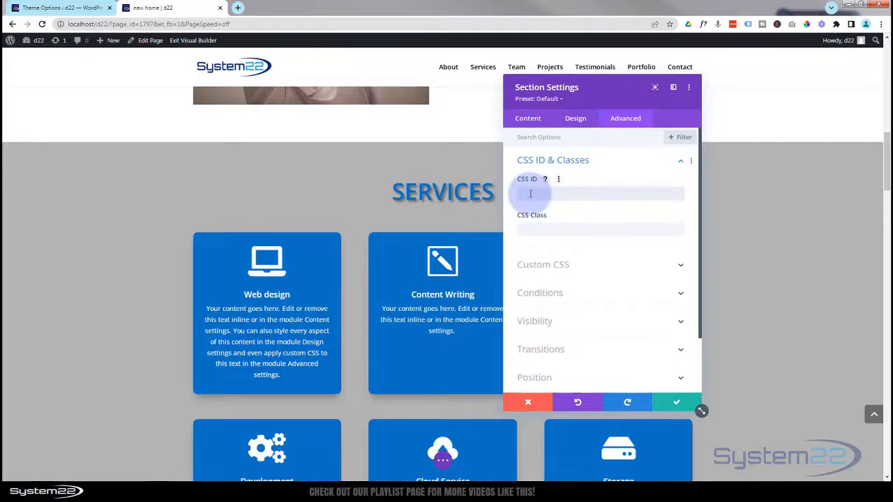
pyautogui.write('services')
pyautogui.doubleClick(527, 194)
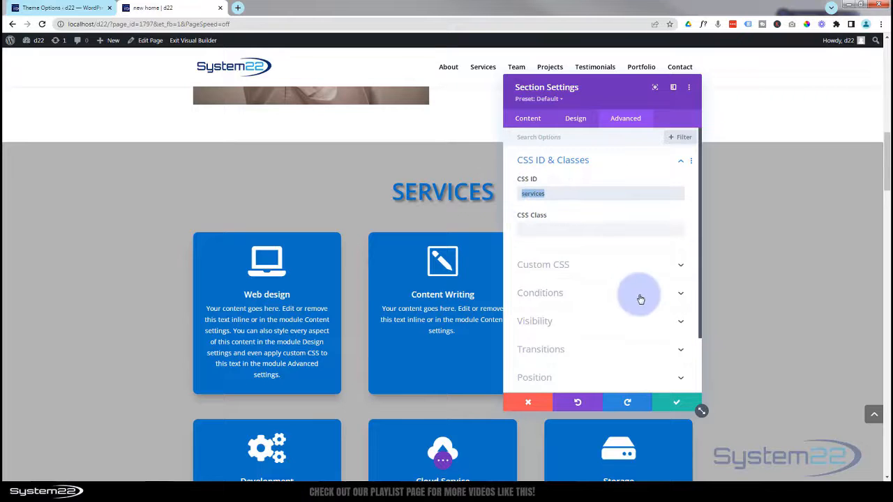
pyautogui.click(676, 403)
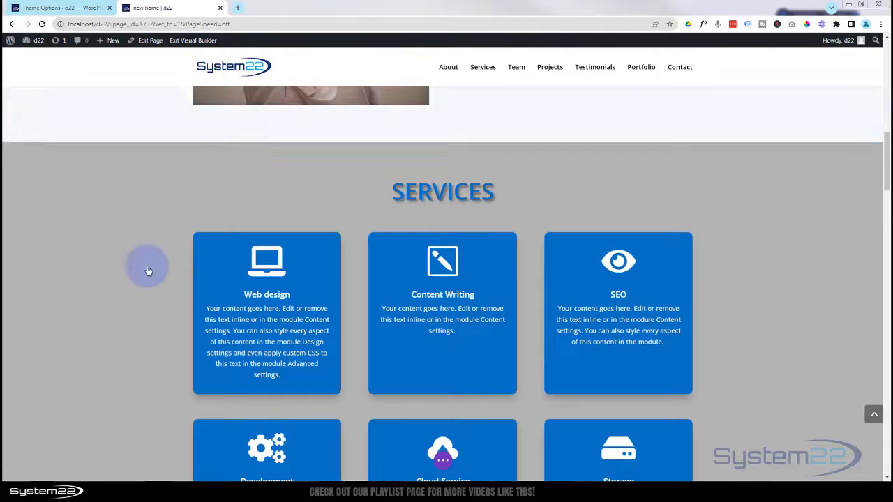
pyautogui.scroll(-6, 145, 247)
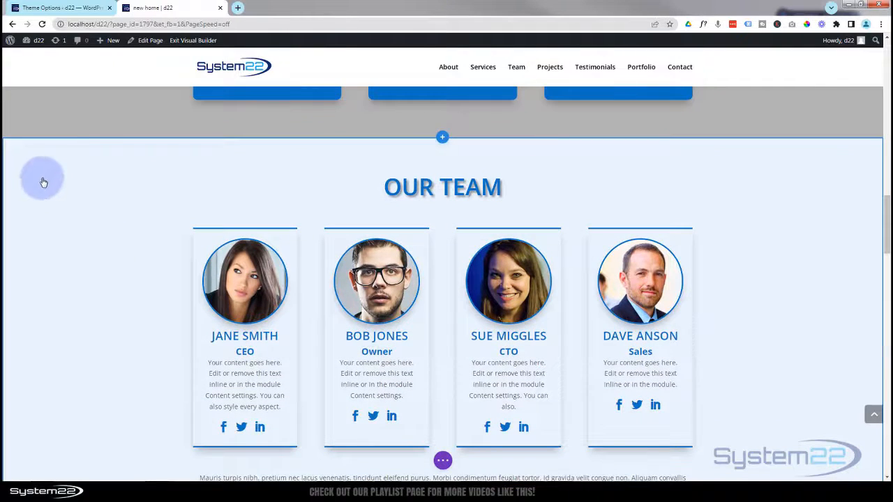
# - Set the Our Team section's CSS ID to 'team' and save its settings
pyautogui.moveTo(26, 157)
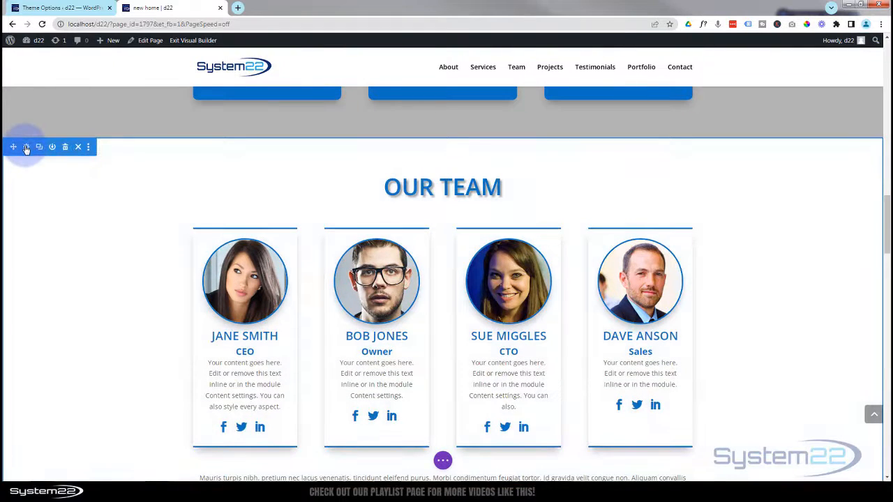
pyautogui.click(26, 148)
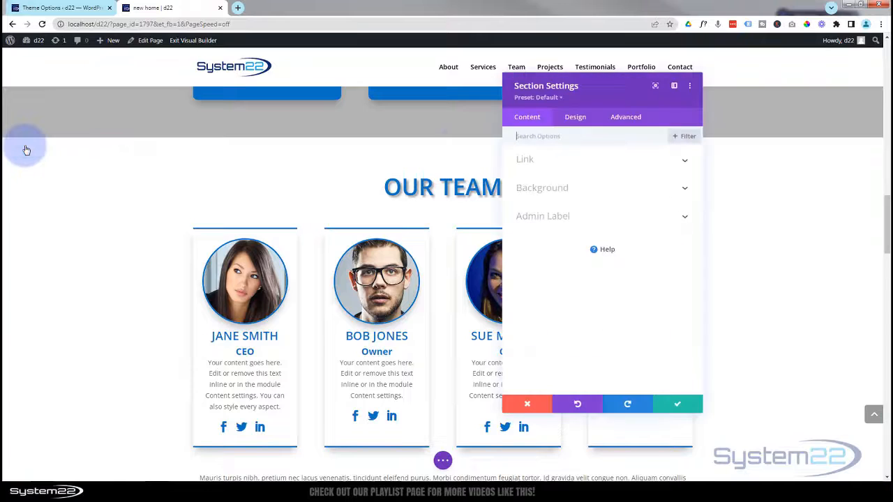
pyautogui.click(627, 122)
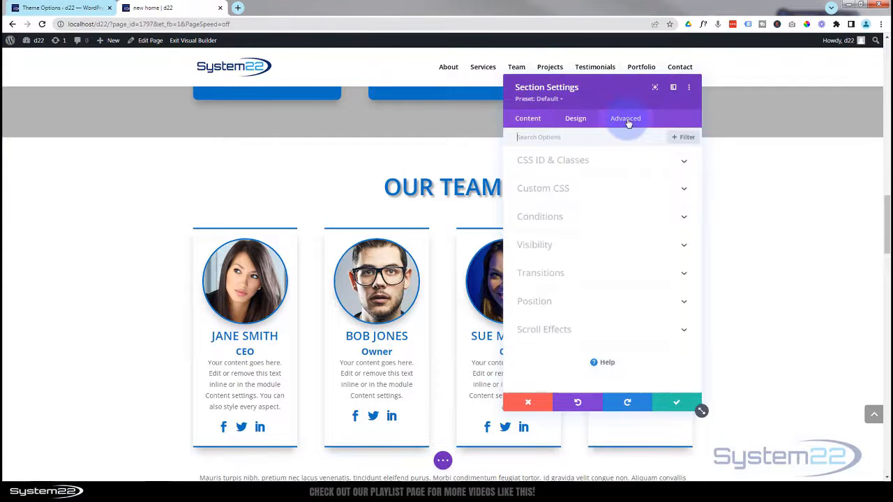
pyautogui.click(616, 163)
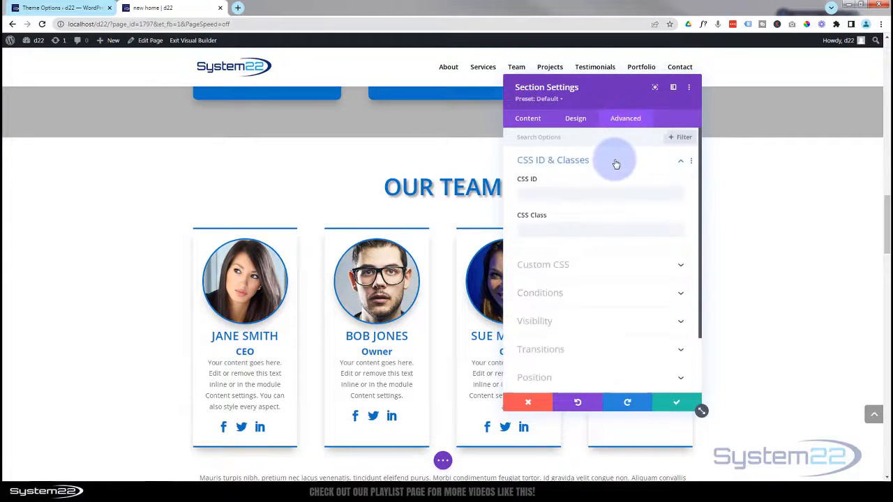
pyautogui.click(537, 191)
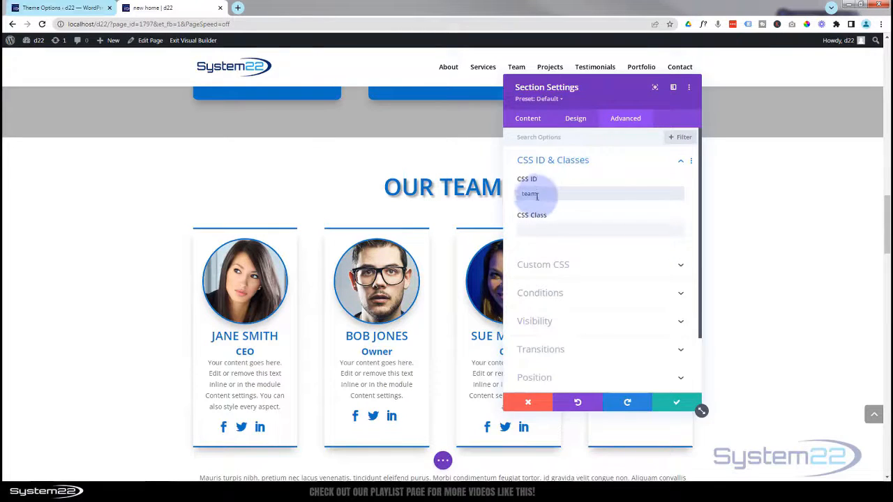
pyautogui.moveTo(535, 195); pyautogui.dragTo(512, 199)
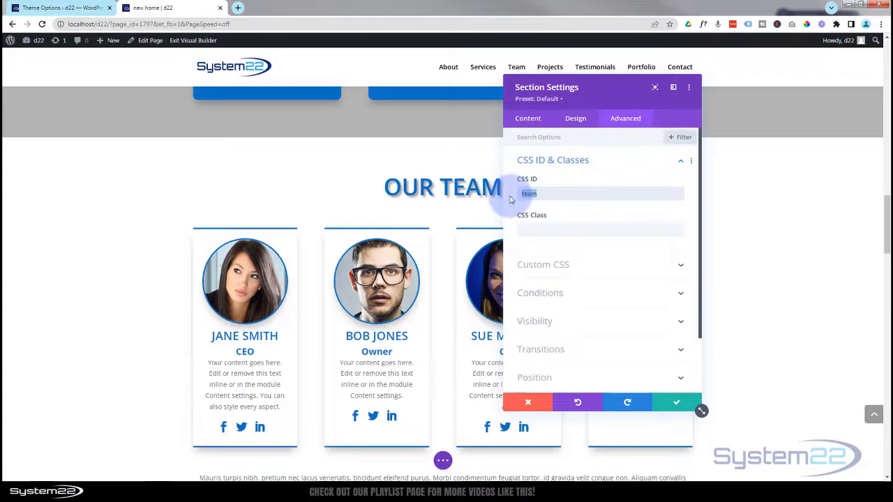
pyautogui.click(679, 406)
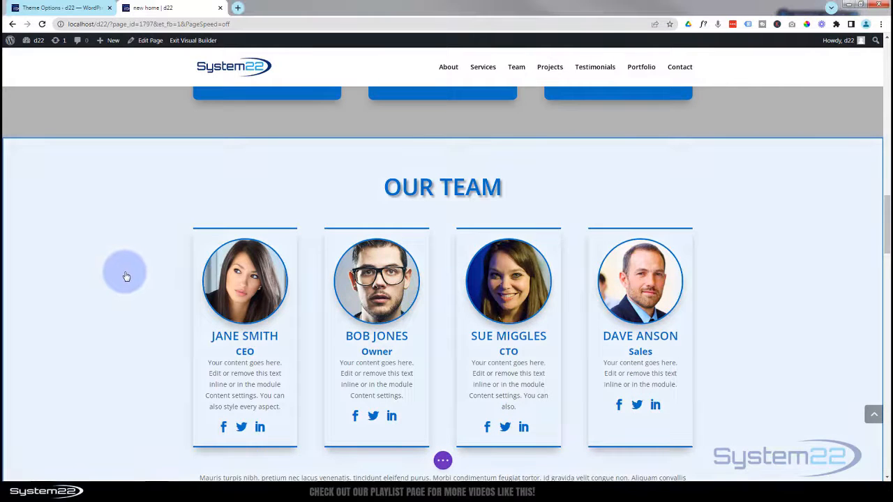
# - Enter 'pro' as the Projects section's CSS ID, clear the stray class value, and save
pyautogui.scroll(-5, 126, 277)
pyautogui.scroll(-1, 127, 277)
pyautogui.scroll(-1, 126, 277)
pyautogui.scroll(1, 126, 277)
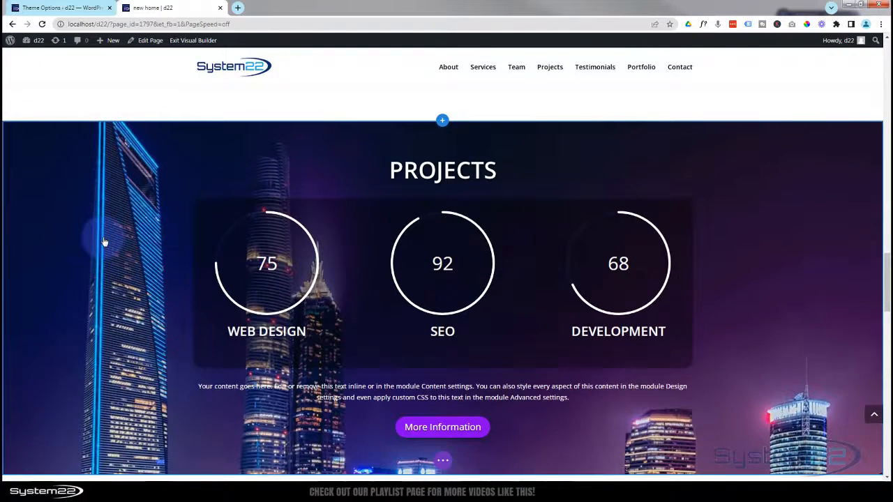
pyautogui.moveTo(102, 241)
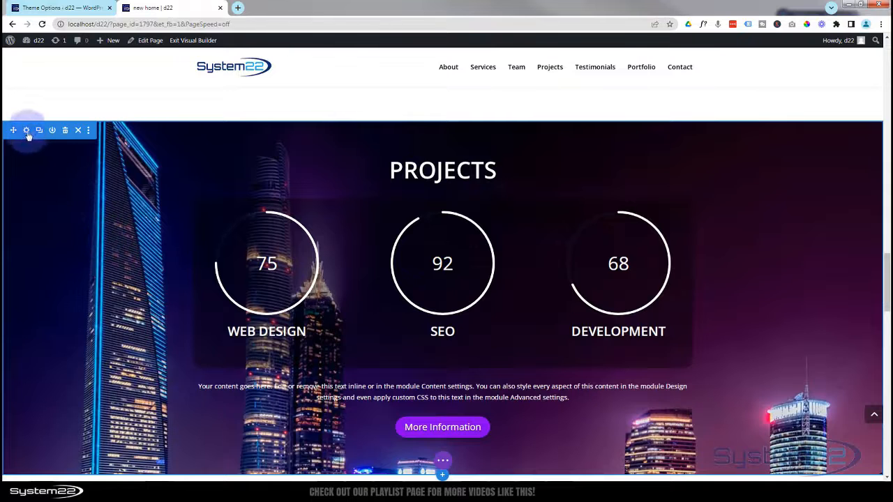
pyautogui.click(27, 130)
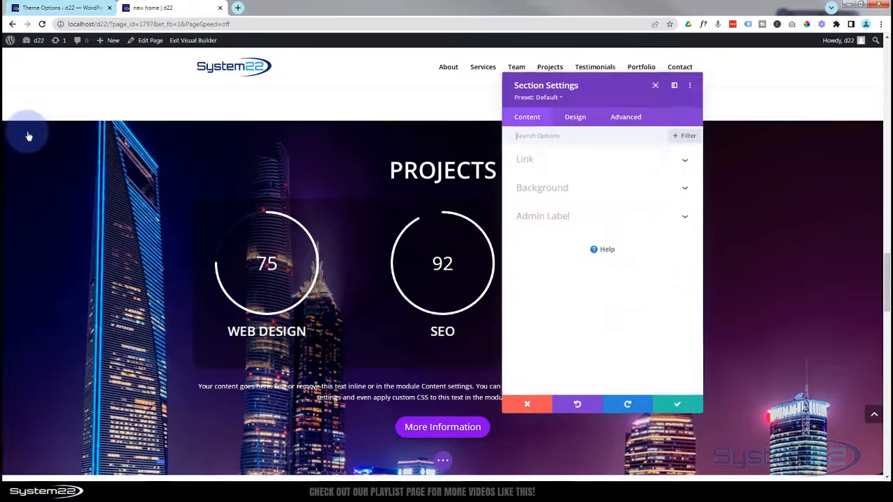
pyautogui.click(624, 122)
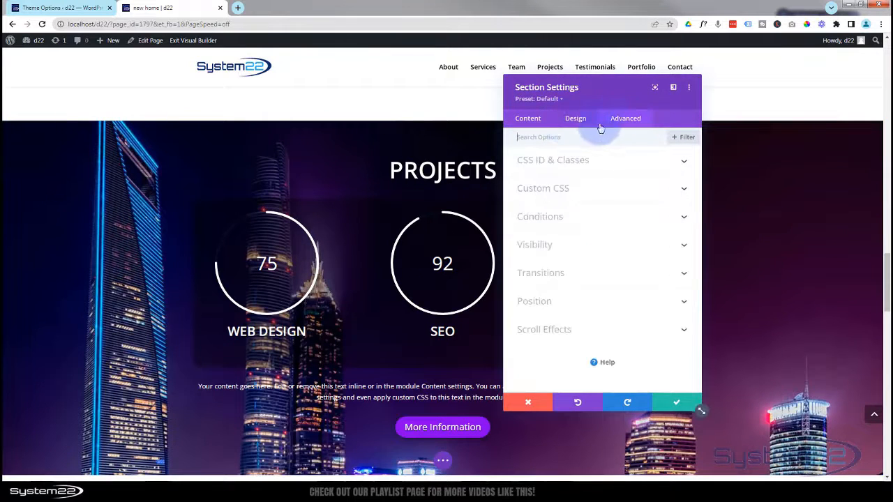
pyautogui.click(624, 163)
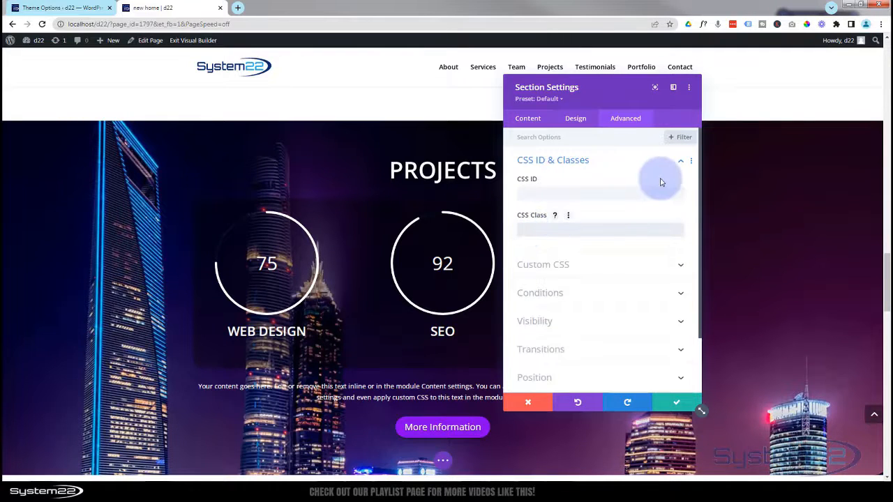
pyautogui.write('pro')
pyautogui.moveTo(536, 230); pyautogui.dragTo(482, 230)
pyautogui.hotkey('ctrl', 'x')
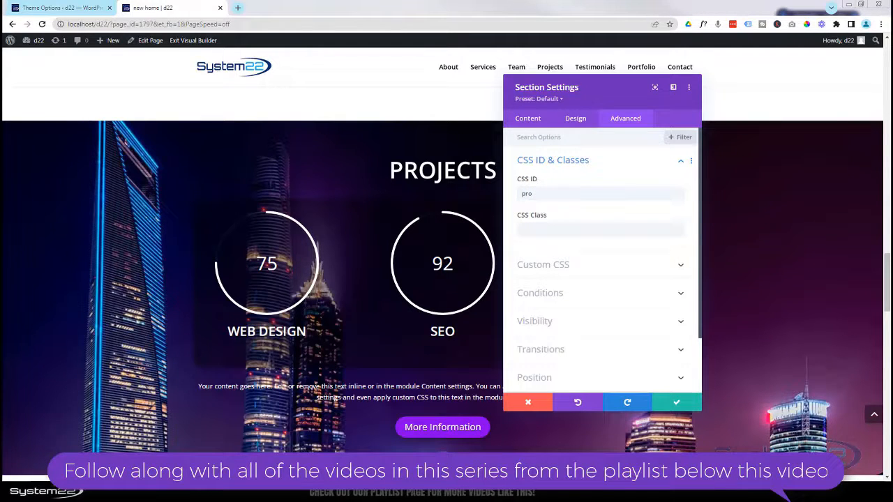
pyautogui.click(676, 403)
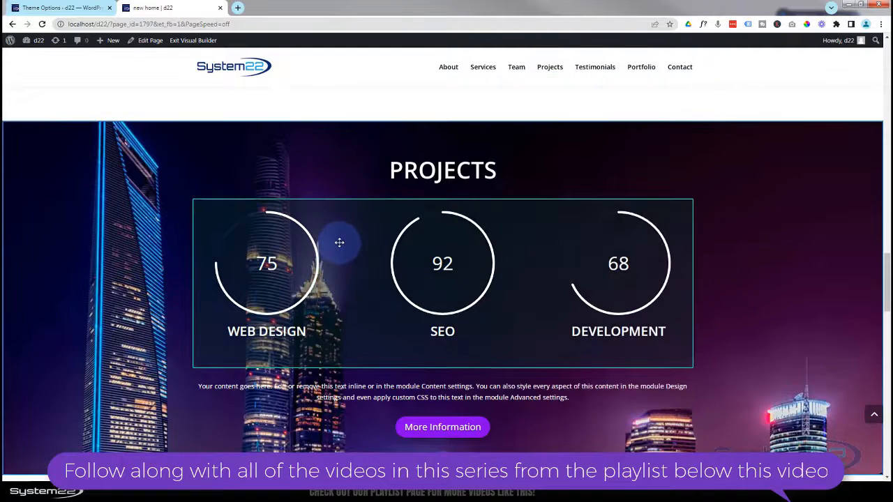
# - Give the Testimonials section the CSS ID 'test' and save it
pyautogui.scroll(-2, 166, 234)
pyautogui.scroll(-3, 167, 237)
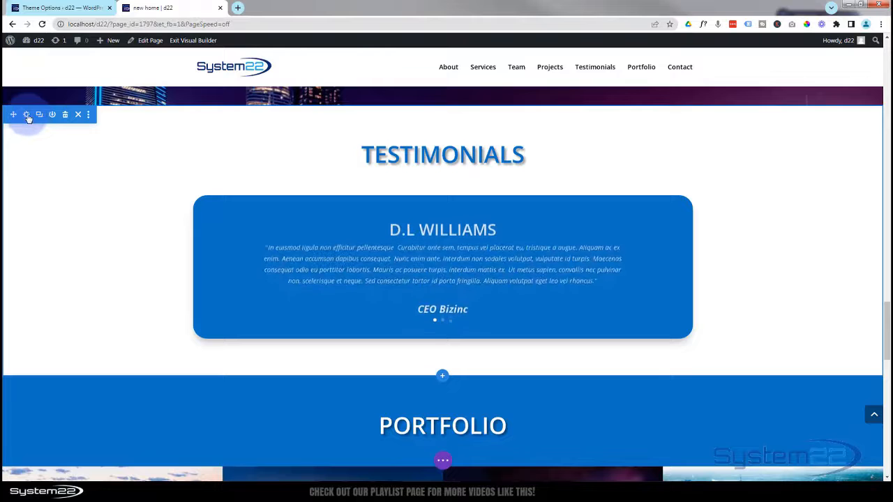
pyautogui.click(26, 115)
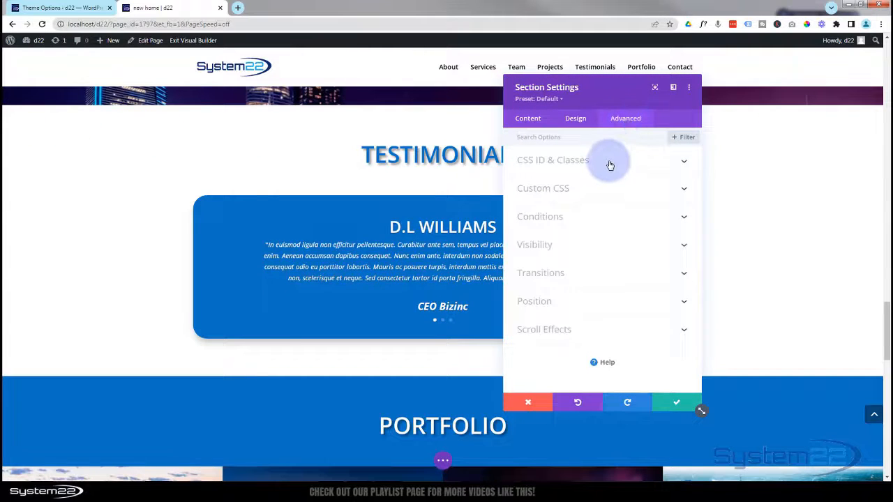
pyautogui.click(610, 161)
pyautogui.click(556, 193)
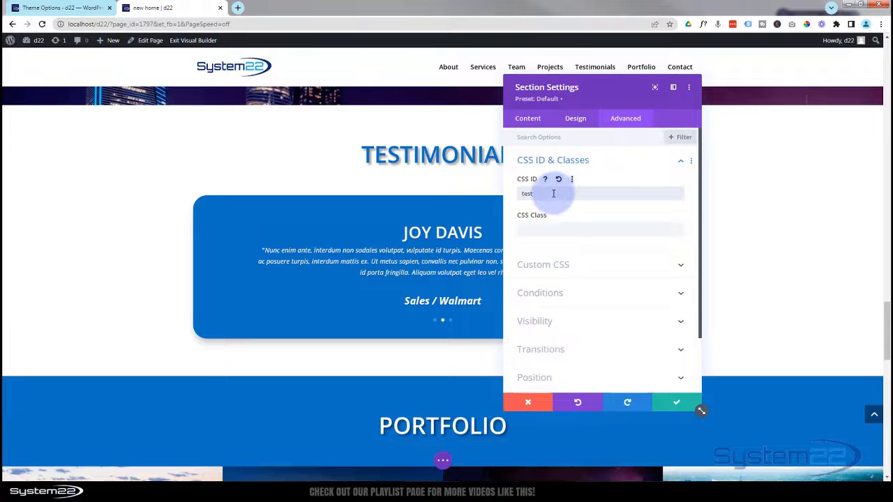
pyautogui.moveTo(554, 194); pyautogui.dragTo(461, 193)
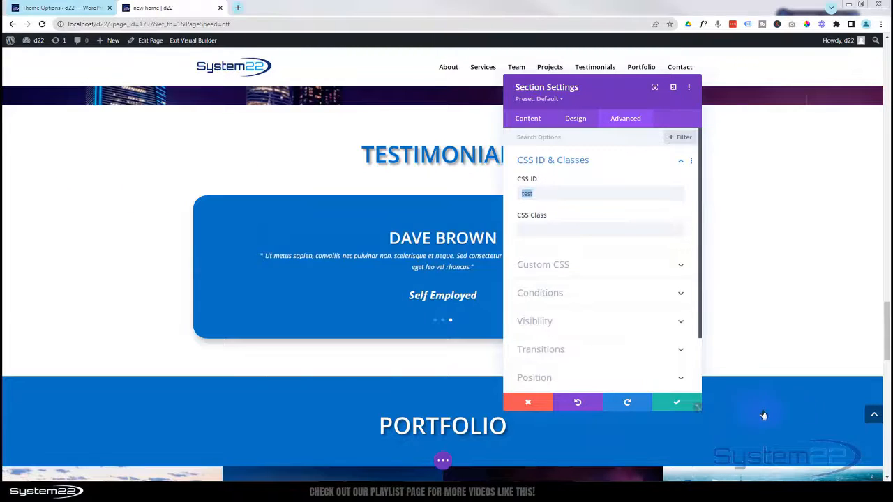
pyautogui.click(183, 250)
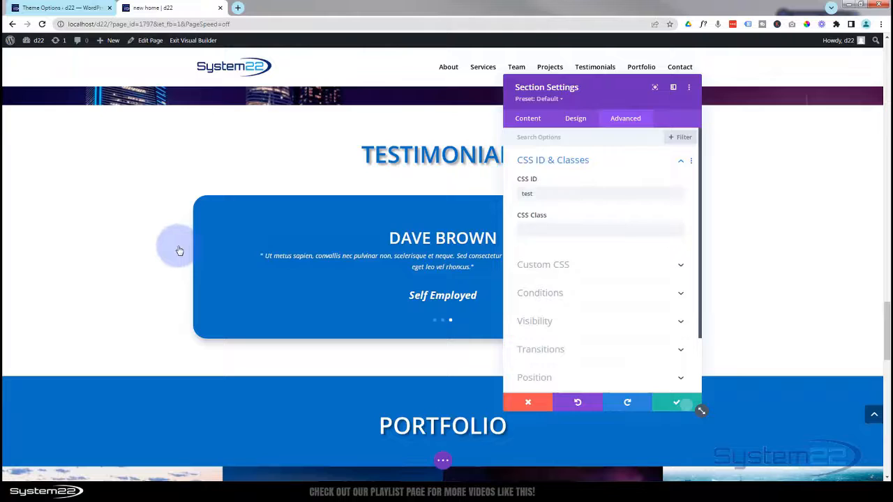
# - Give the Portfolio section the CSS ID 'port' and save it
pyautogui.scroll(-3, 179, 250)
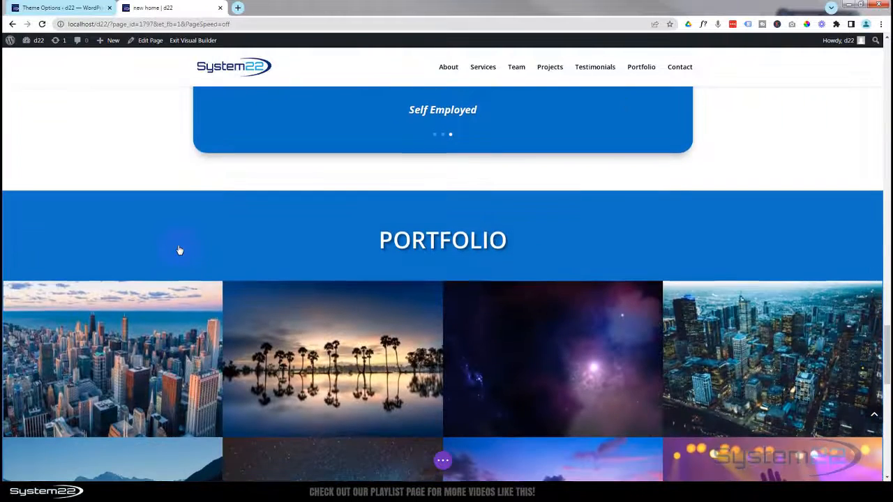
pyautogui.scroll(-1, 180, 250)
pyautogui.scroll(-1, 117, 178)
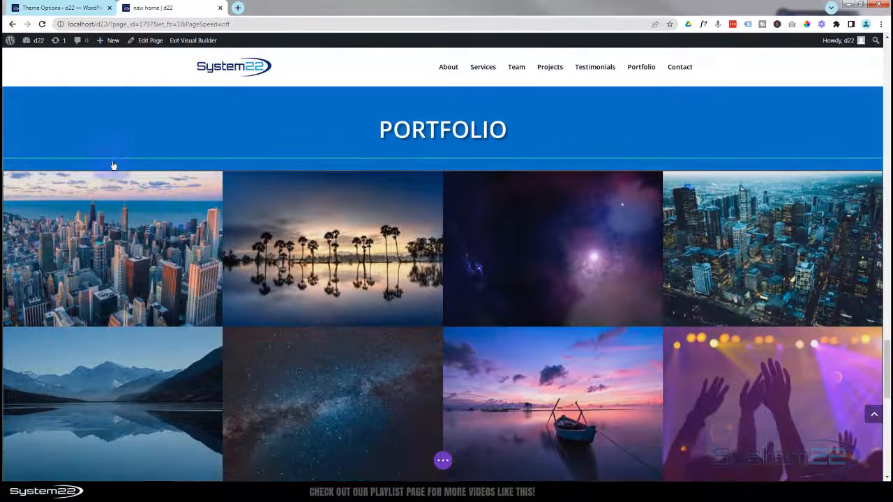
pyautogui.moveTo(39, 110)
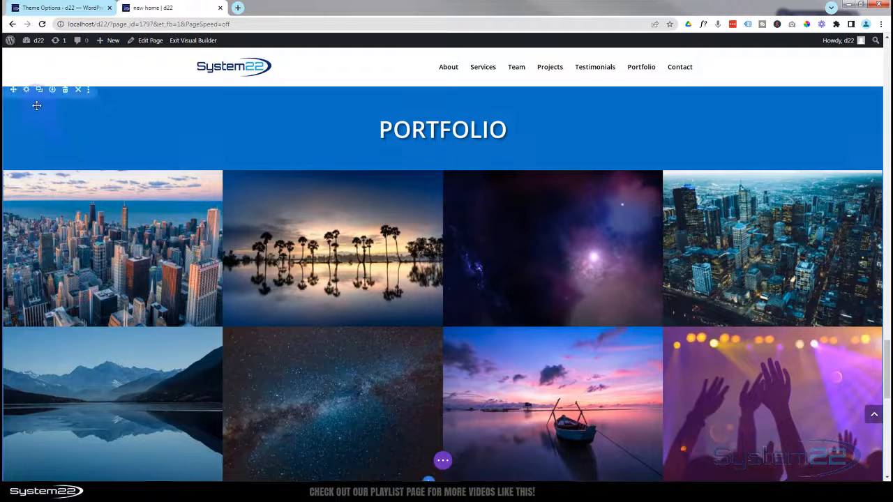
pyautogui.click(27, 91)
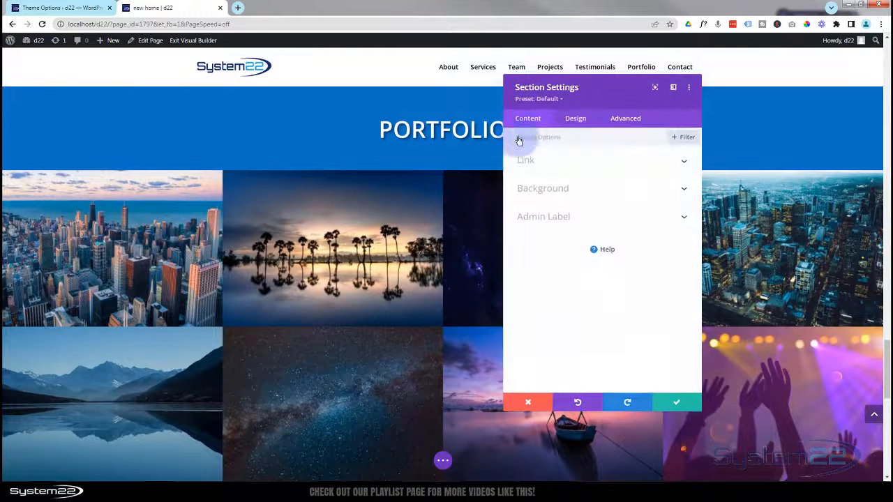
pyautogui.click(626, 120)
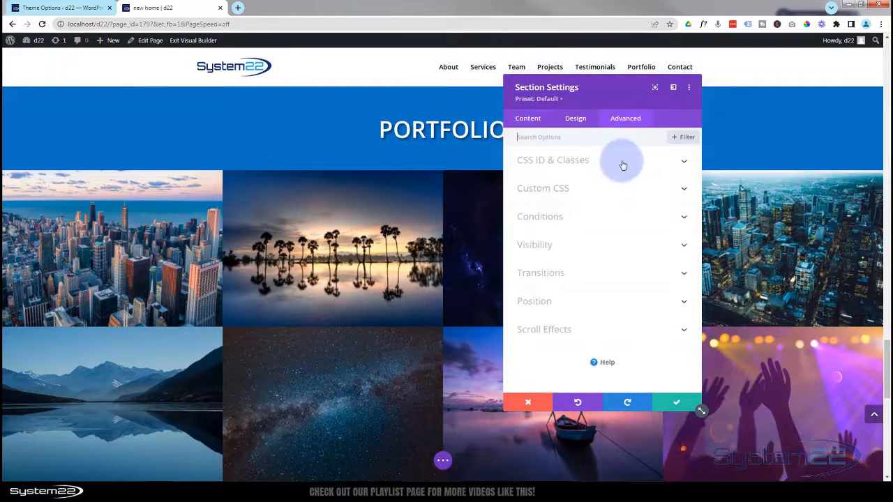
pyautogui.click(621, 166)
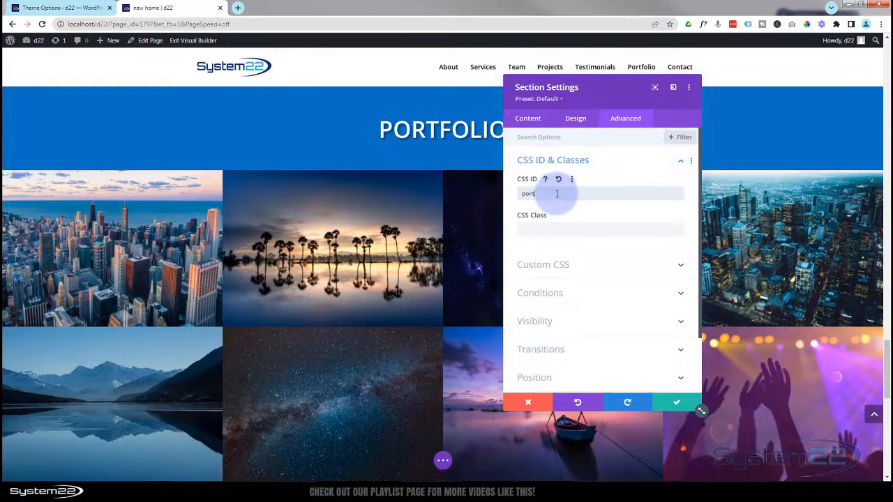
pyautogui.moveTo(551, 193); pyautogui.dragTo(507, 196)
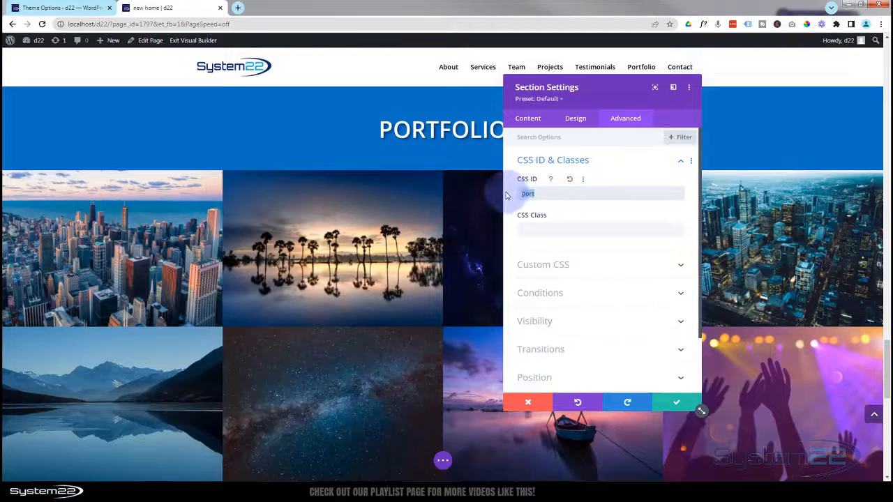
pyautogui.click(675, 404)
# - Give the Contact Us section the CSS ID 'contact' and save it
pyautogui.scroll(-2, 377, 352)
pyautogui.scroll(-3, 376, 353)
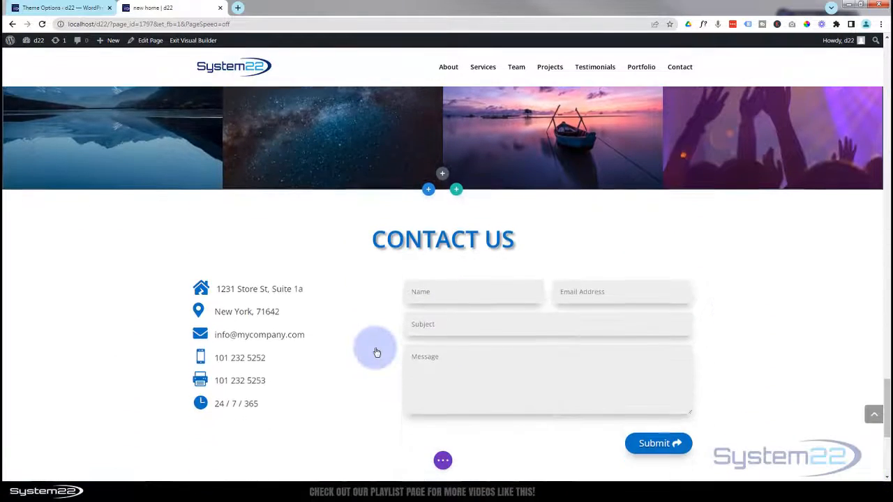
pyautogui.scroll(-1, 375, 351)
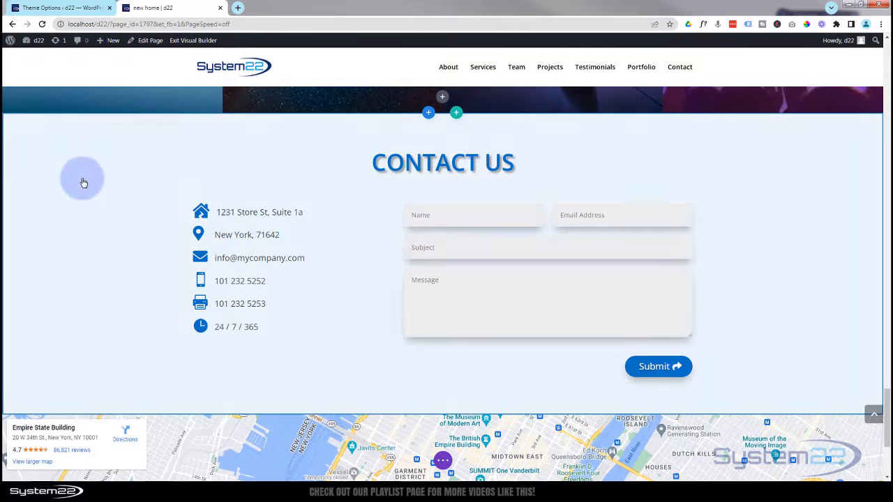
pyautogui.moveTo(84, 182)
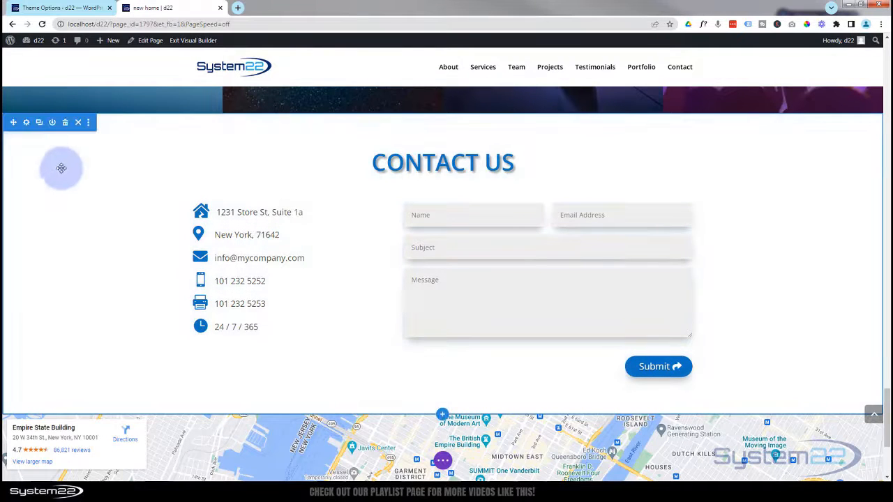
pyautogui.click(26, 123)
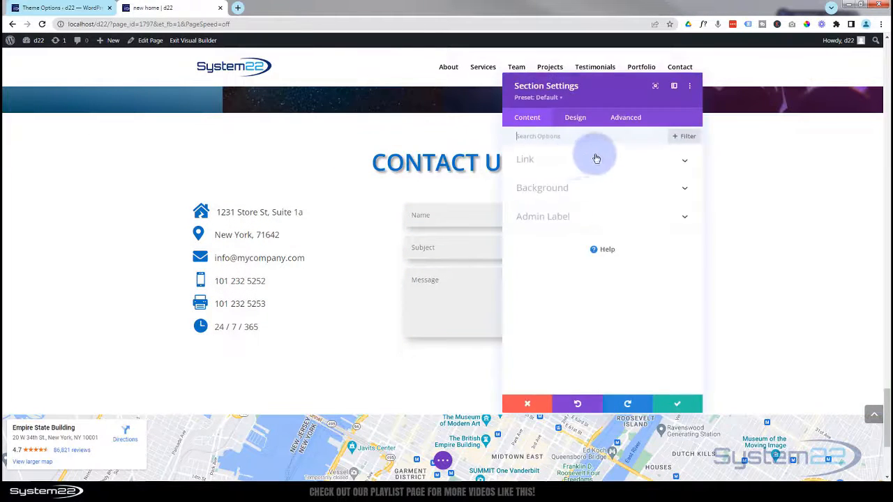
pyautogui.click(626, 119)
pyautogui.click(603, 162)
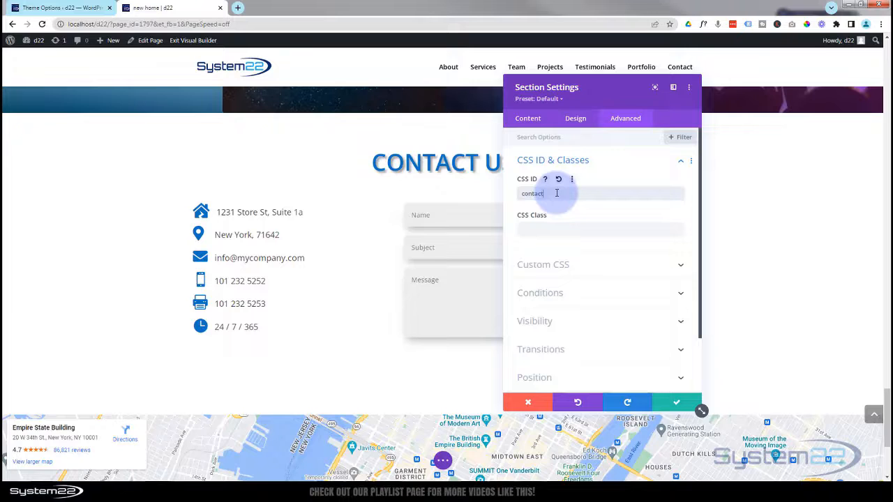
pyautogui.moveTo(557, 193); pyautogui.dragTo(506, 198)
pyautogui.click(681, 406)
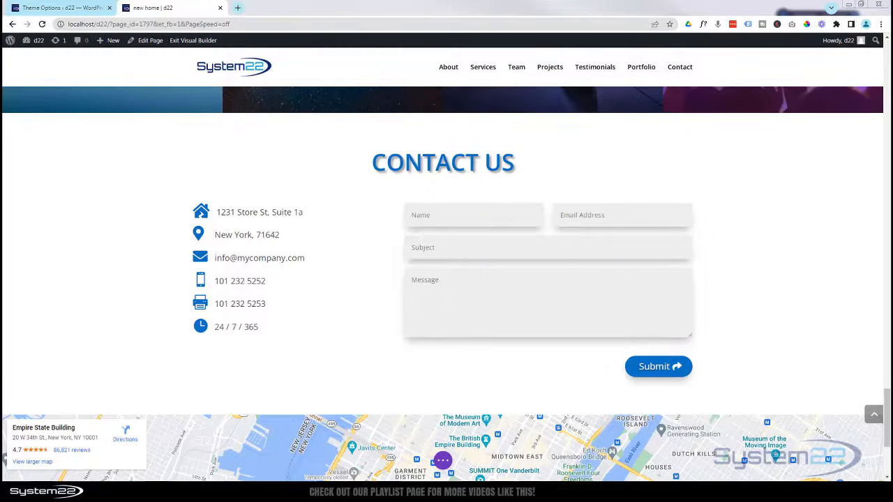
# - Move the section-ID notes aside and expand the page's save and publish options
pyautogui.moveTo(423, 481); pyautogui.dragTo(458, 163)
pyautogui.moveTo(383, 163); pyautogui.dragTo(2, 164)
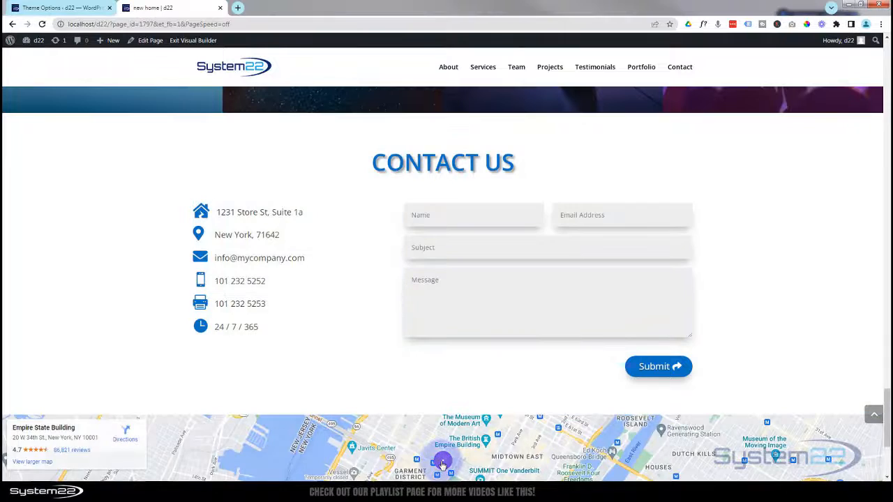
pyautogui.click(442, 462)
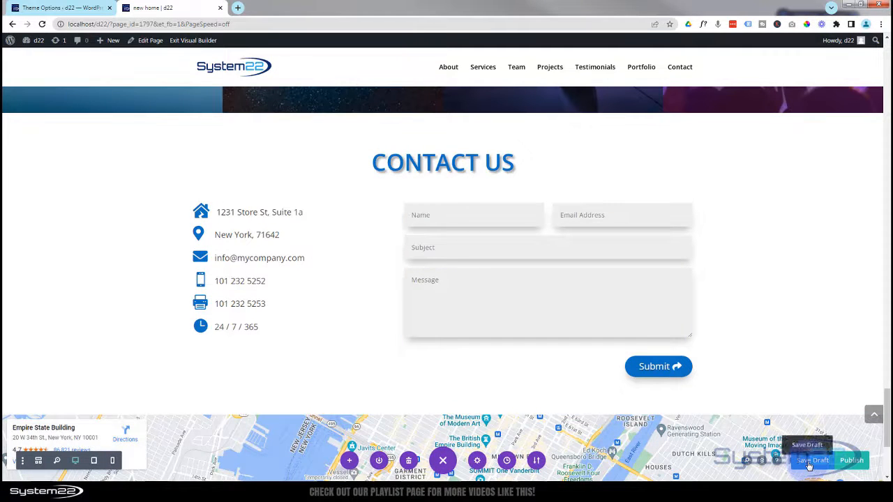
# - Save the page as a draft, then start a new menu named 'One Page' in Appearance > Menus
pyautogui.click(810, 463)
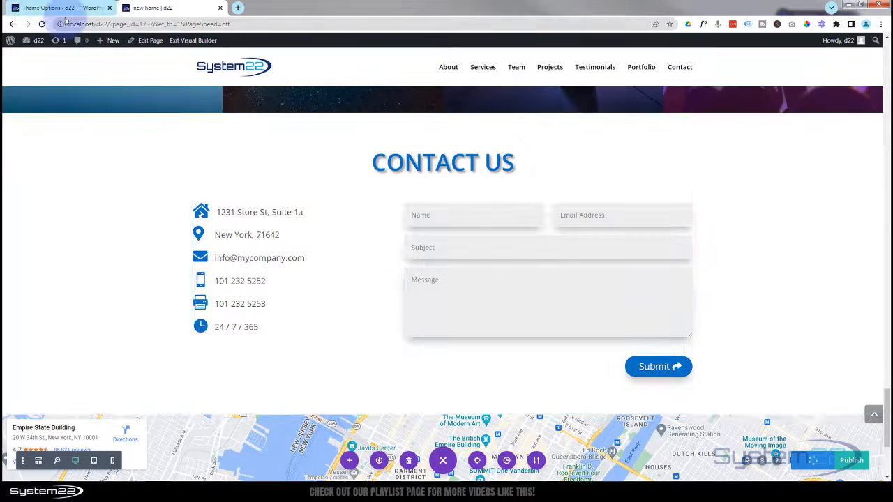
pyautogui.click(31, 10)
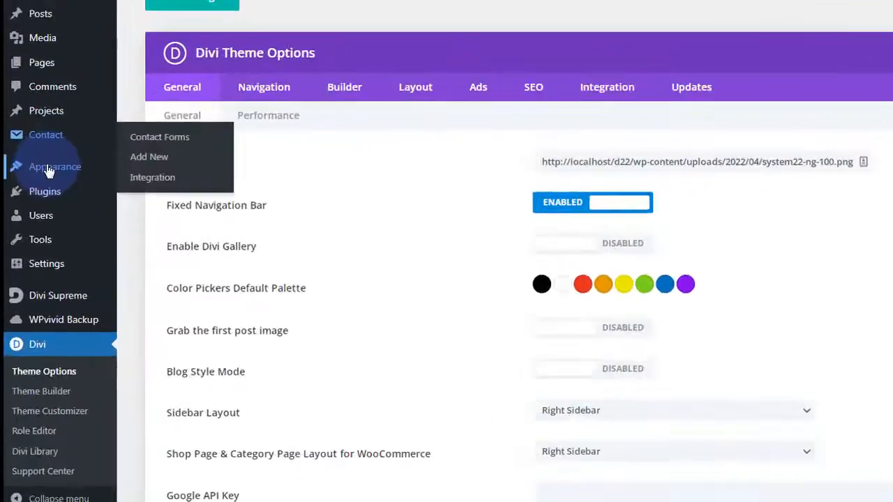
pyautogui.moveTo(29, 186)
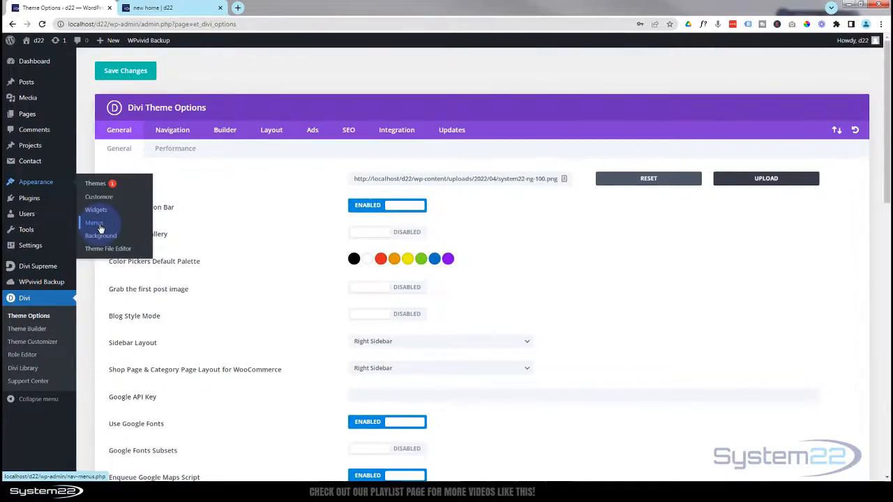
pyautogui.click(99, 225)
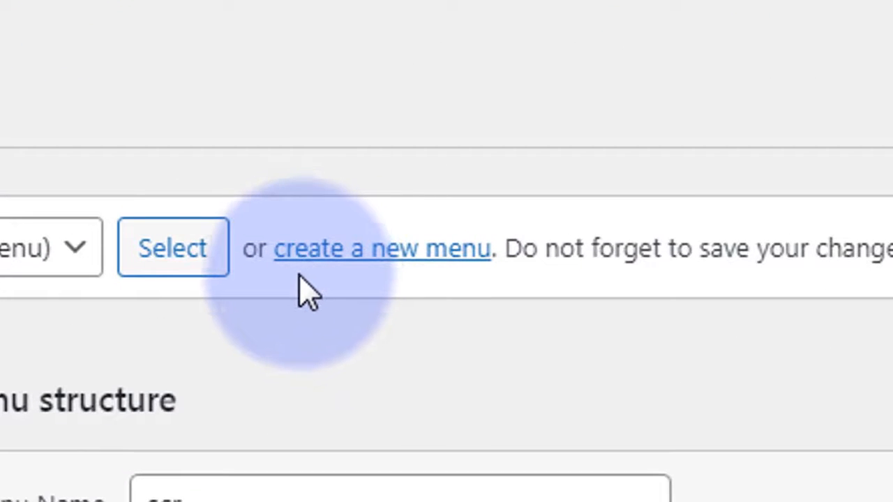
pyautogui.click(418, 254)
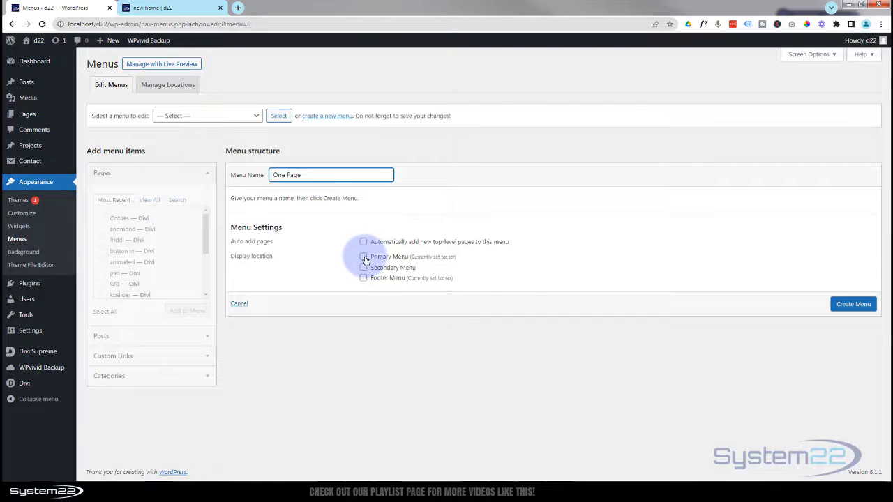
# - Assign the new menu to the primary location and open the Custom Links form
pyautogui.click(364, 256)
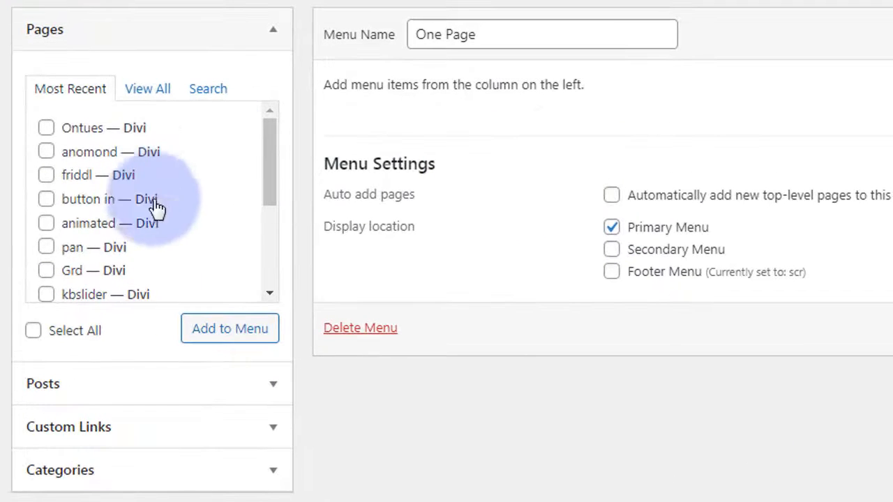
pyautogui.click(275, 36)
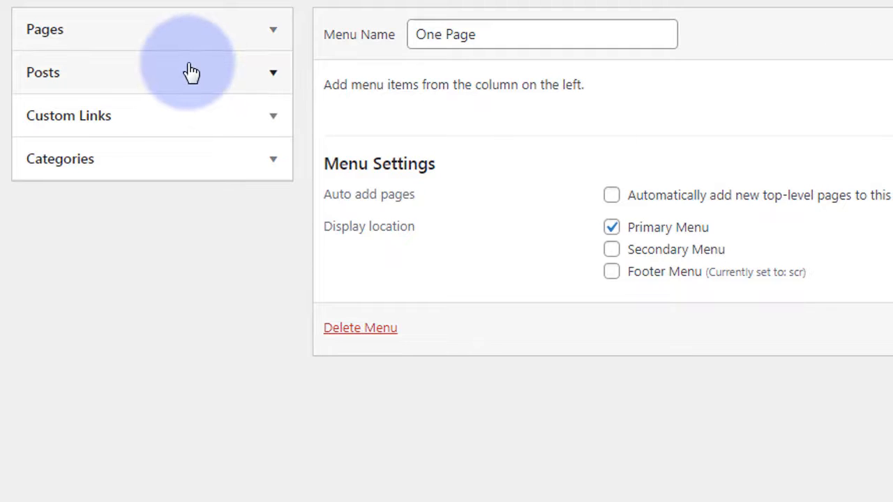
pyautogui.click(273, 123)
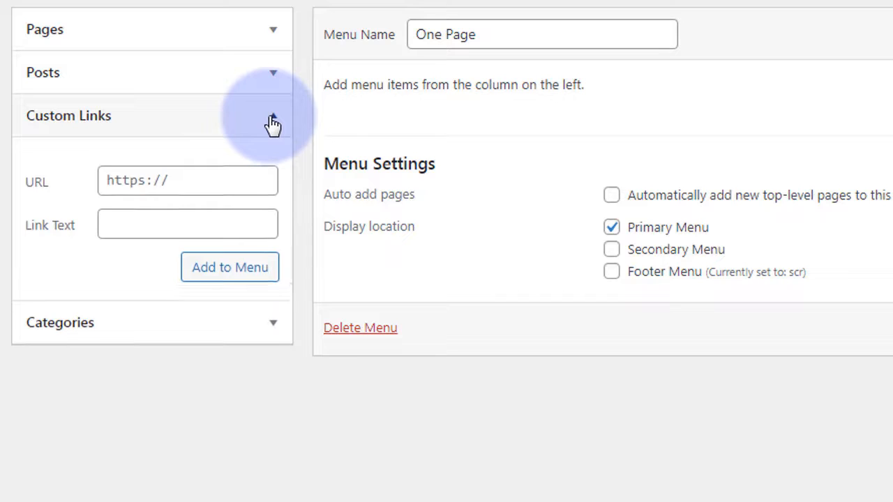
pyautogui.click(185, 181)
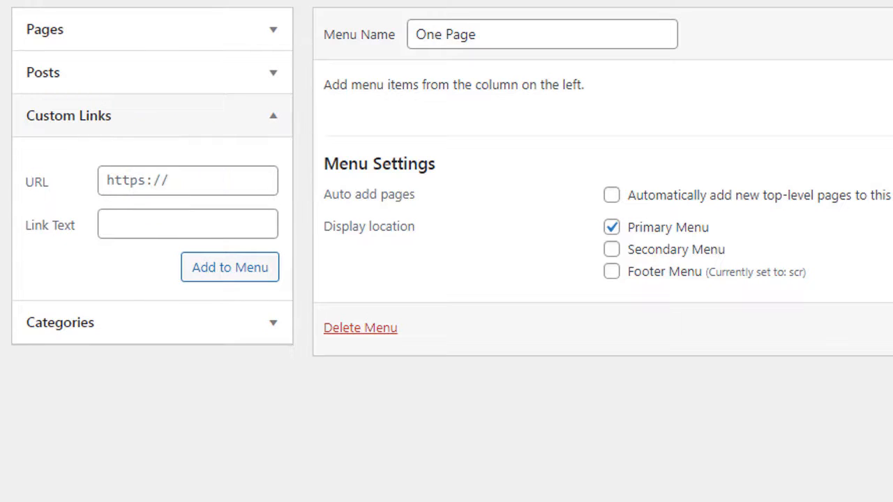
# - Add a 'Services' custom link pointing to #services to the One Page menu
pyautogui.hotkey('alt', 'Tab')
pyautogui.moveTo(886, 155); pyautogui.dragTo(892, 48)
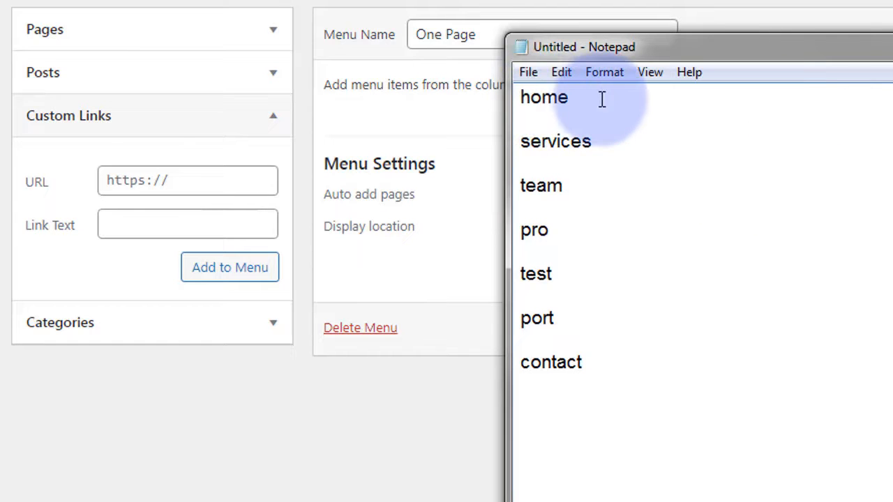
pyautogui.moveTo(602, 144); pyautogui.dragTo(513, 142)
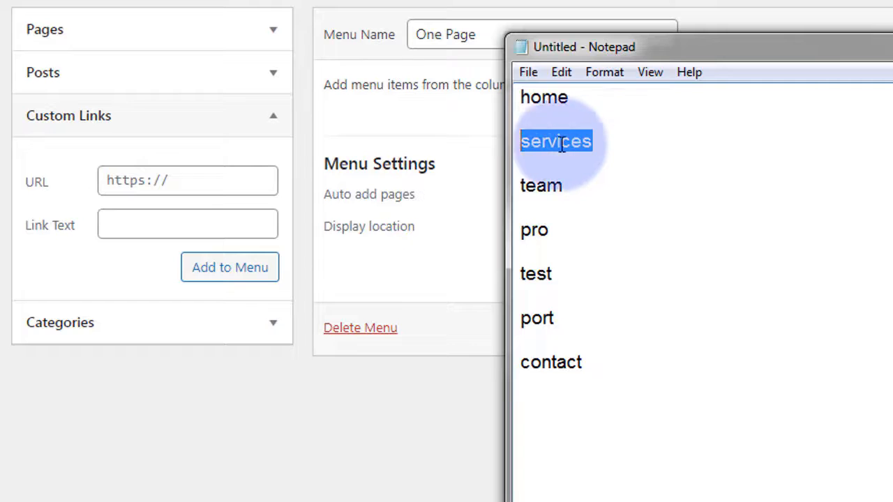
pyautogui.moveTo(792, 57); pyautogui.dragTo(744, 67)
pyautogui.hotkey('alt', 'Tab')
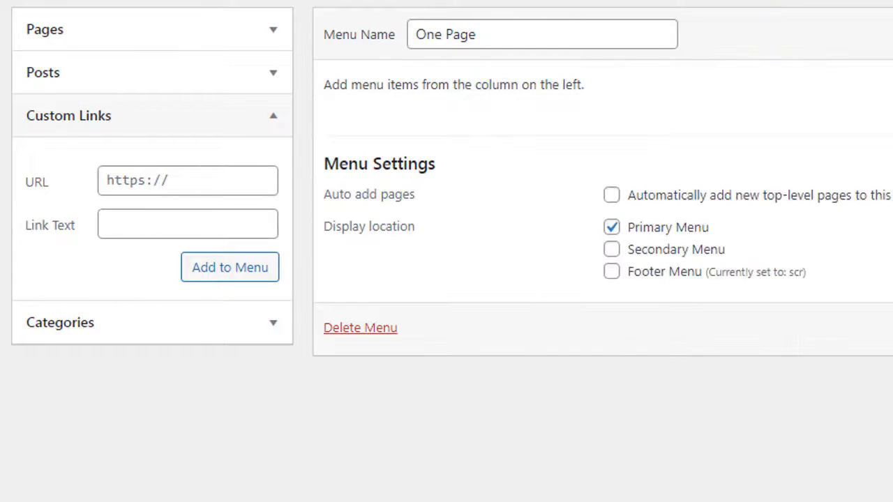
pyautogui.click(106, 180)
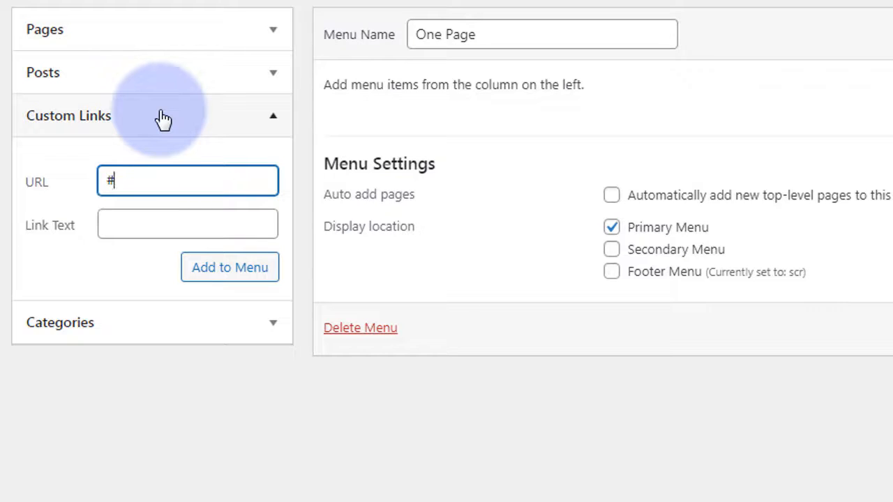
pyautogui.click(128, 223)
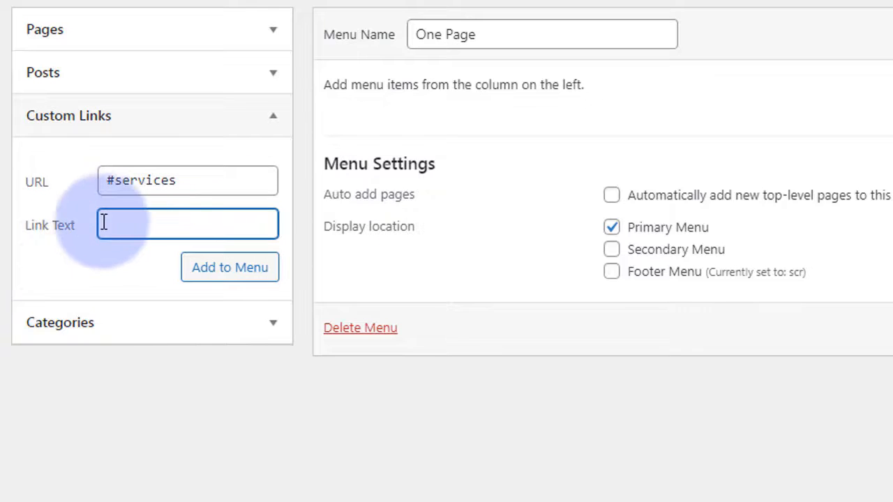
pyautogui.write('Services')
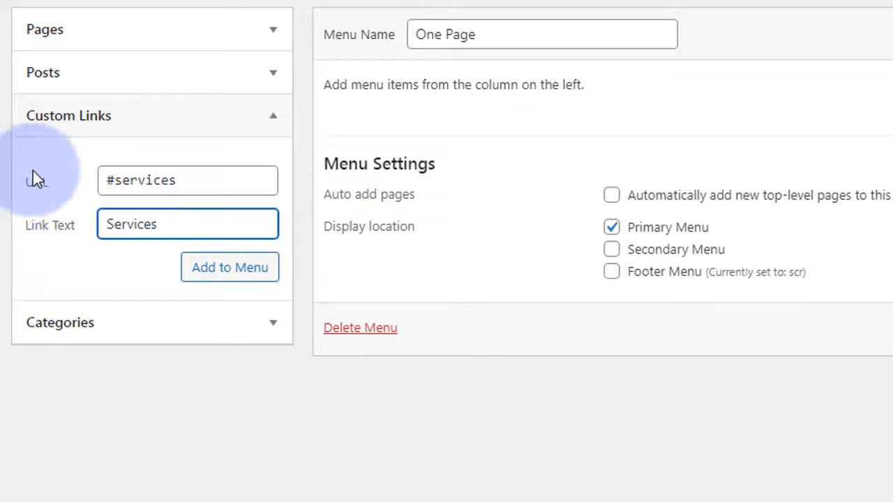
pyautogui.click(229, 272)
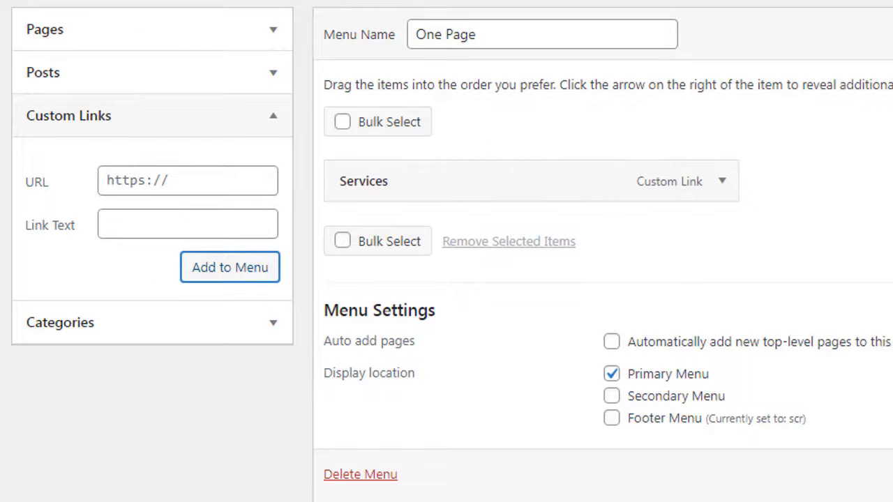
# - Add a 'Team' custom link pointing to #team to the One Page menu
pyautogui.hotkey('alt', 'Tab')
pyautogui.moveTo(892, 124); pyautogui.dragTo(803, 11)
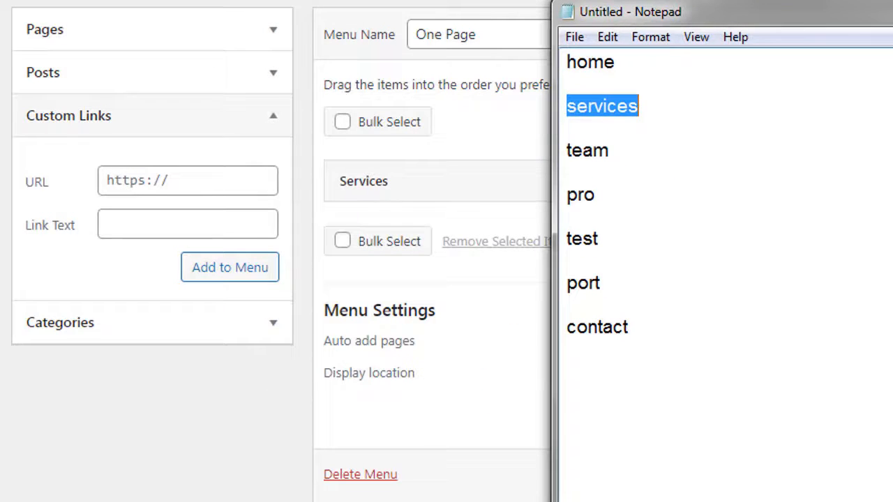
pyautogui.doubleClick(586, 151)
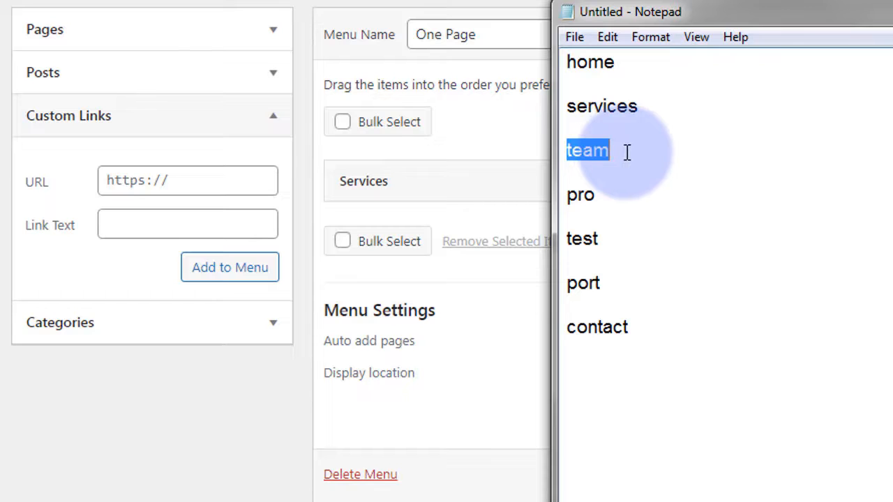
pyautogui.hotkey('ctrl', 'c')
pyautogui.hotkey('alt', 'Tab')
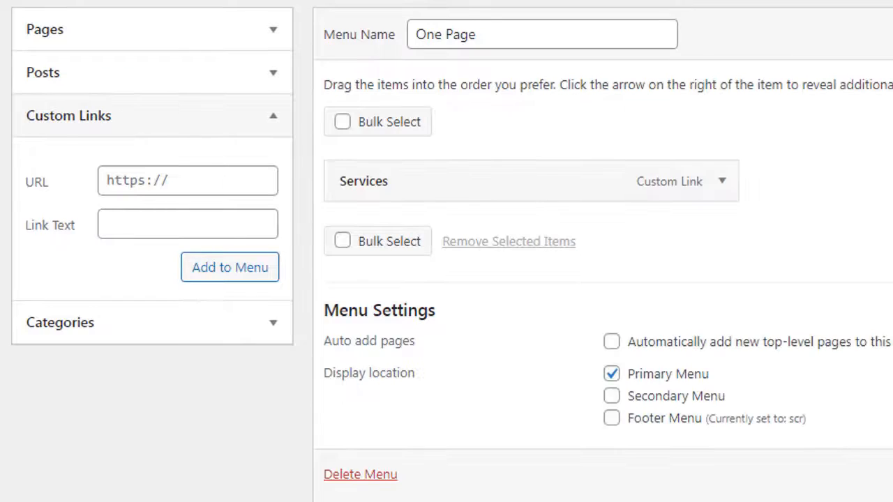
pyautogui.click(119, 178)
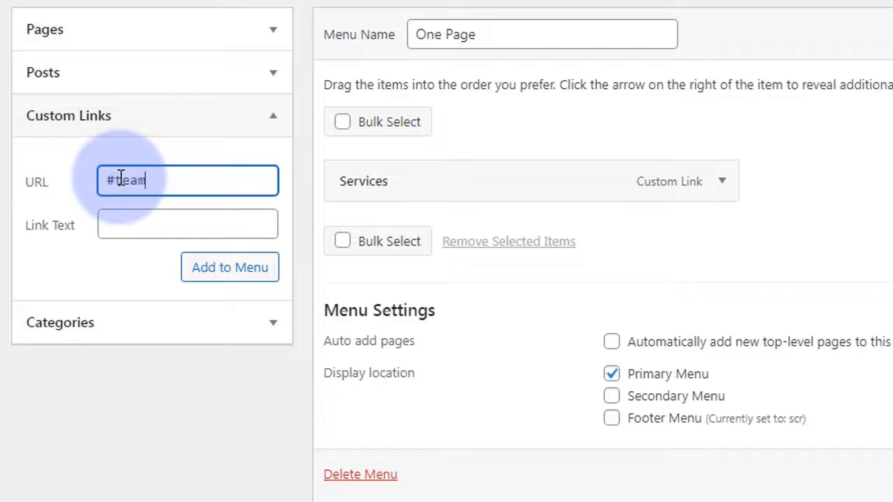
pyautogui.click(130, 225)
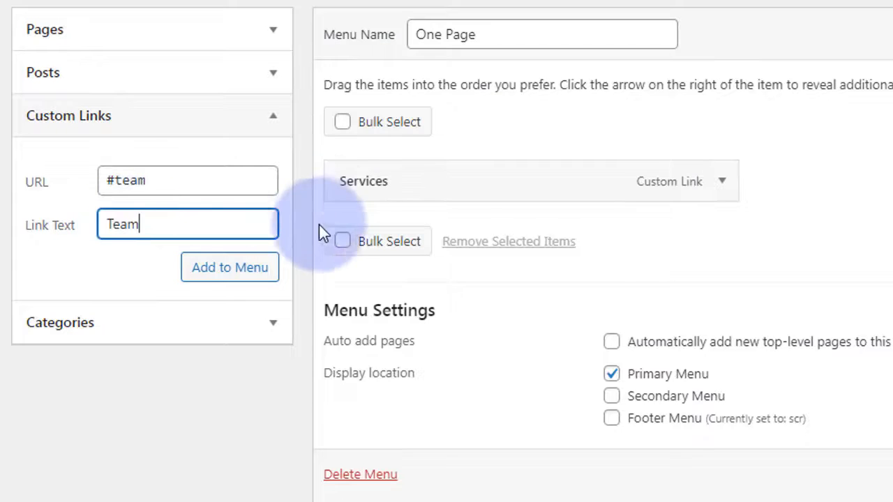
pyautogui.click(244, 269)
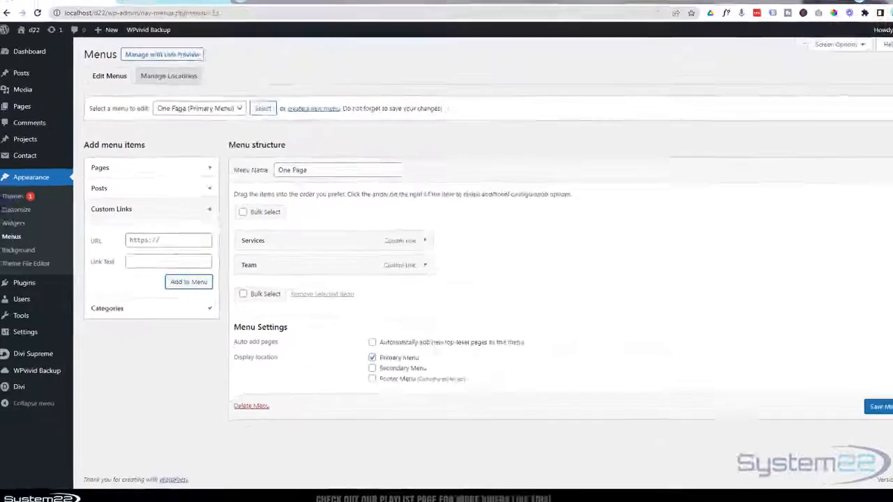
# - Save the One Page menu with its section links and return to the new home page tab
pyautogui.click(6, 154)
pyautogui.moveTo(480, 167); pyautogui.dragTo(706, 160)
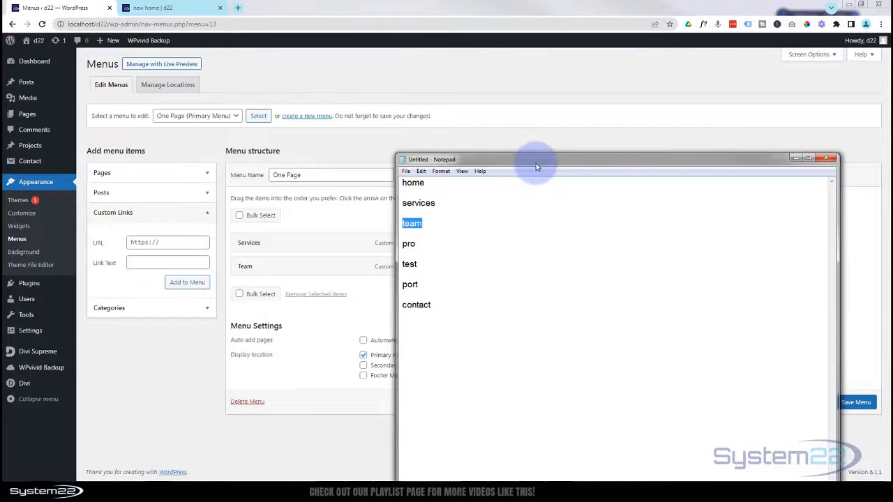
pyautogui.moveTo(523, 162); pyautogui.dragTo(605, 155)
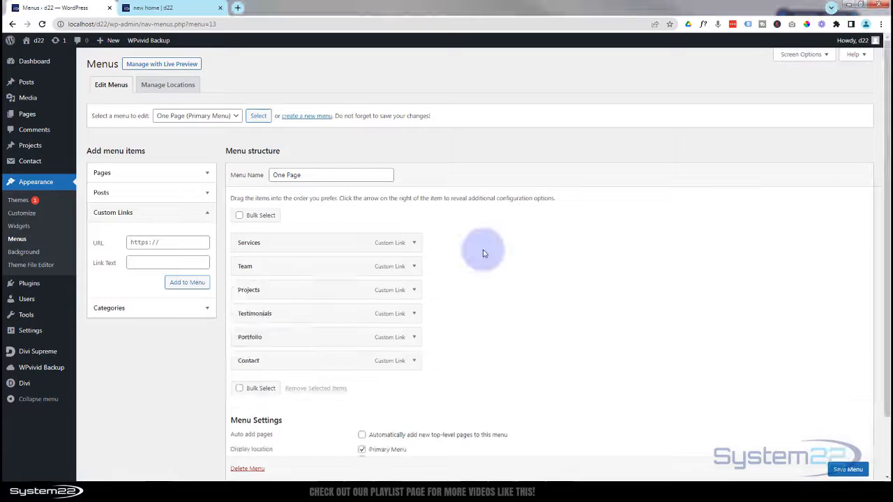
pyautogui.scroll(-1, 479, 247)
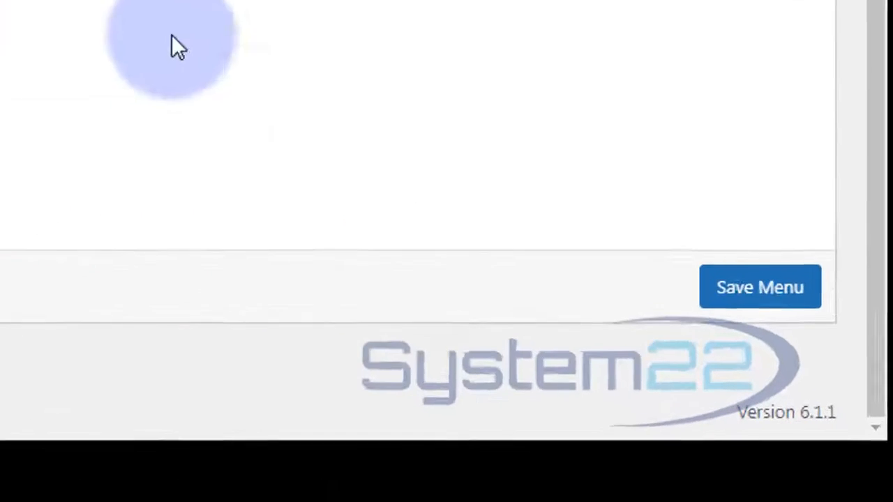
pyautogui.click(744, 255)
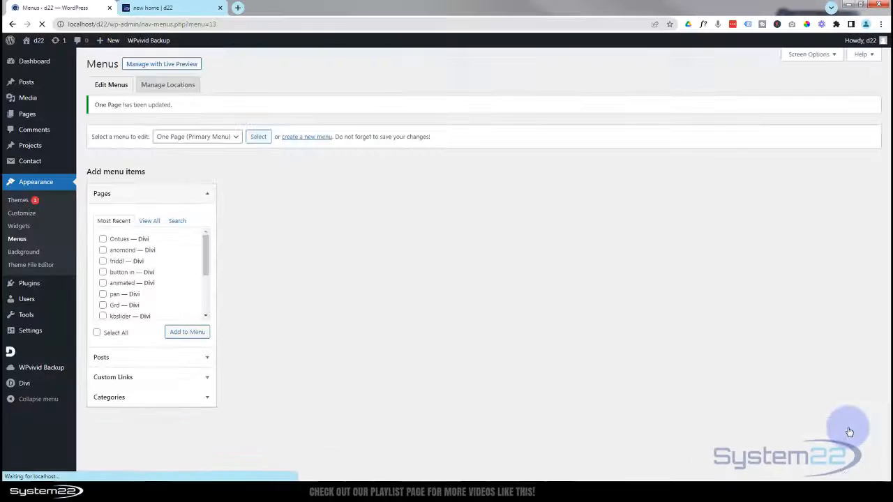
pyautogui.click(157, 8)
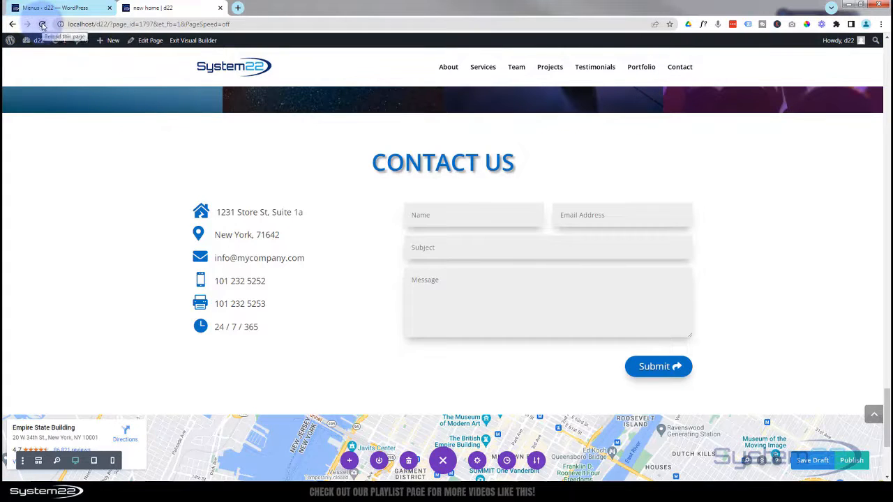
# - Reload the home page and test the Services, Team, Projects, Testimonials, Portfolio and Contact links
pyautogui.click(42, 25)
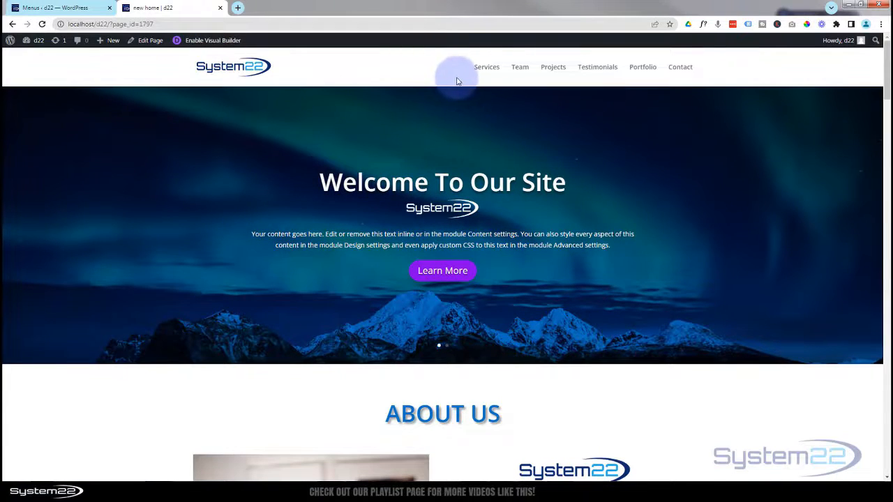
pyautogui.click(488, 67)
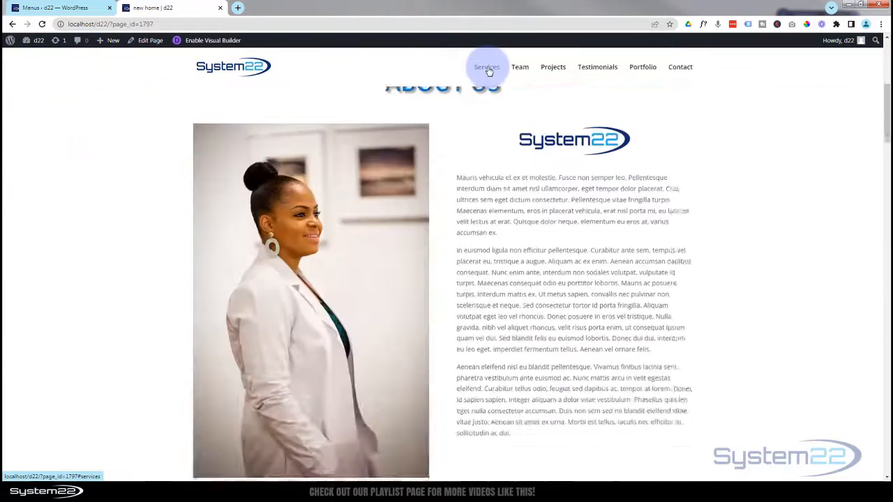
pyautogui.click(522, 70)
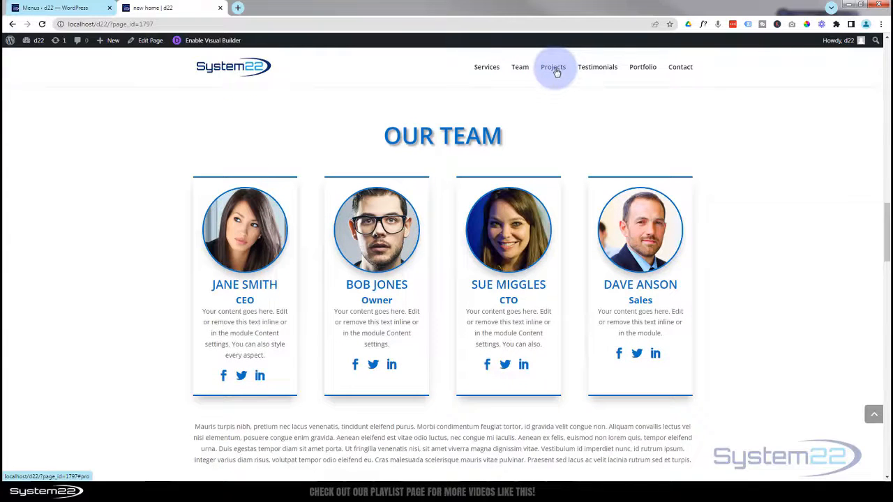
pyautogui.click(557, 69)
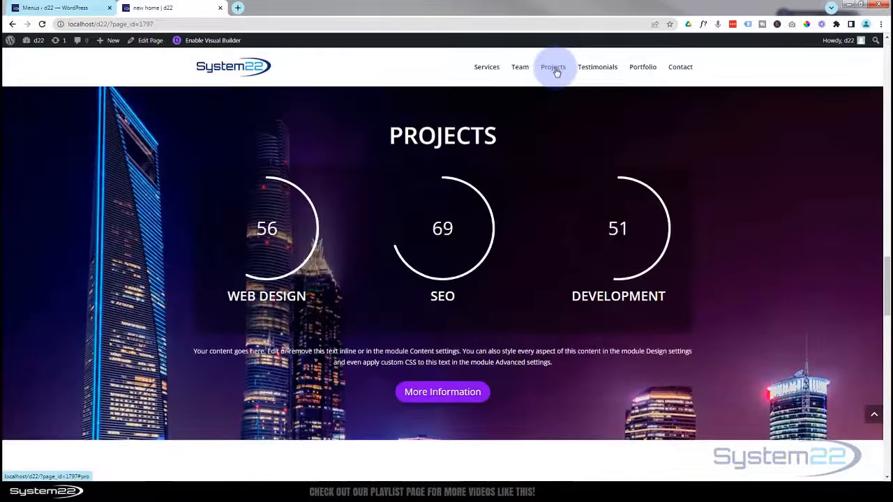
pyautogui.click(598, 69)
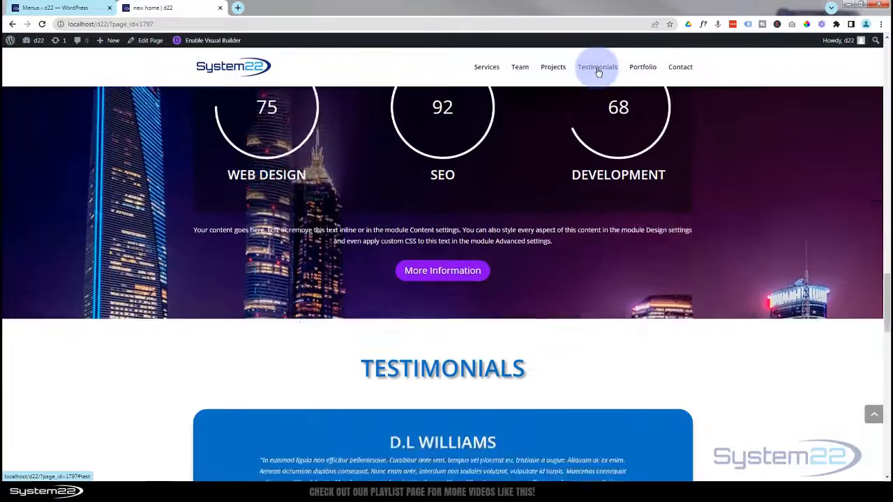
pyautogui.click(642, 71)
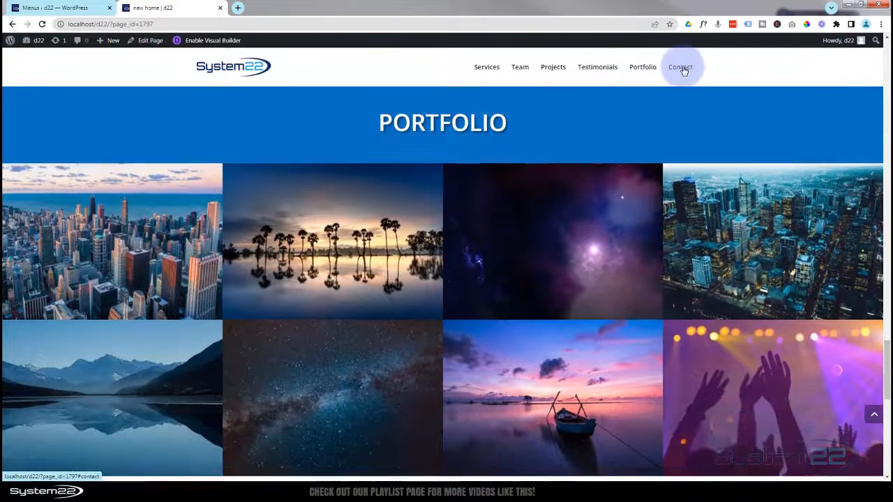
pyautogui.click(682, 69)
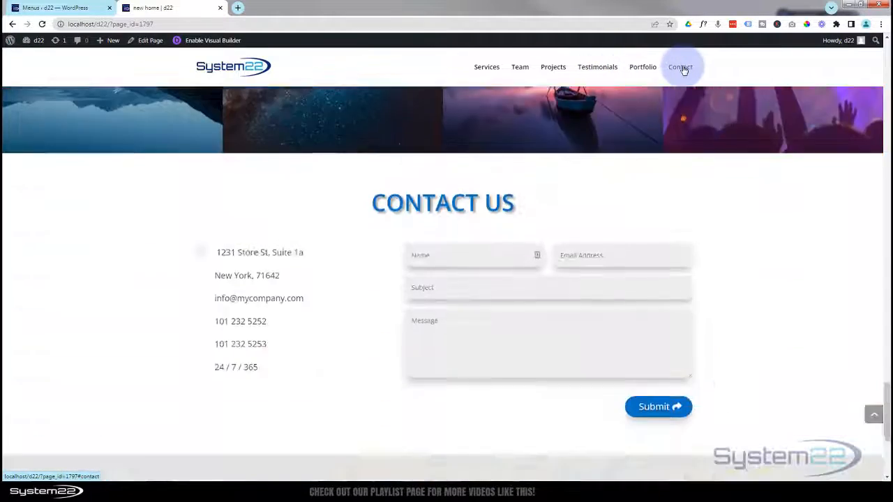
# - Jump back to the Services section and scroll up toward the top of the page
pyautogui.click(485, 71)
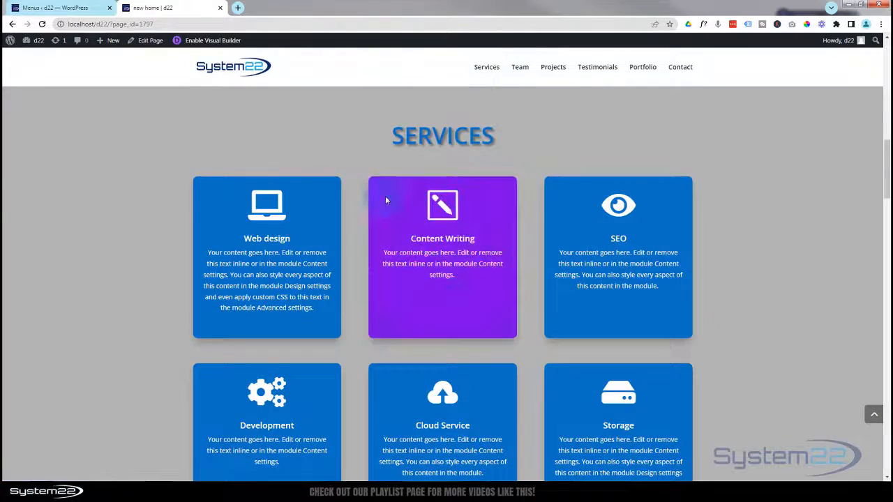
pyautogui.scroll(2, 386, 198)
pyautogui.scroll(5, 385, 198)
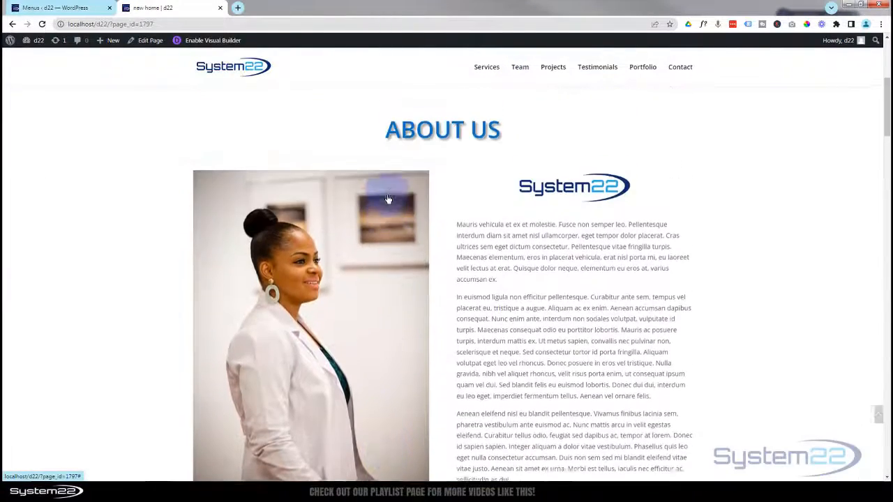
pyautogui.scroll(4, 387, 195)
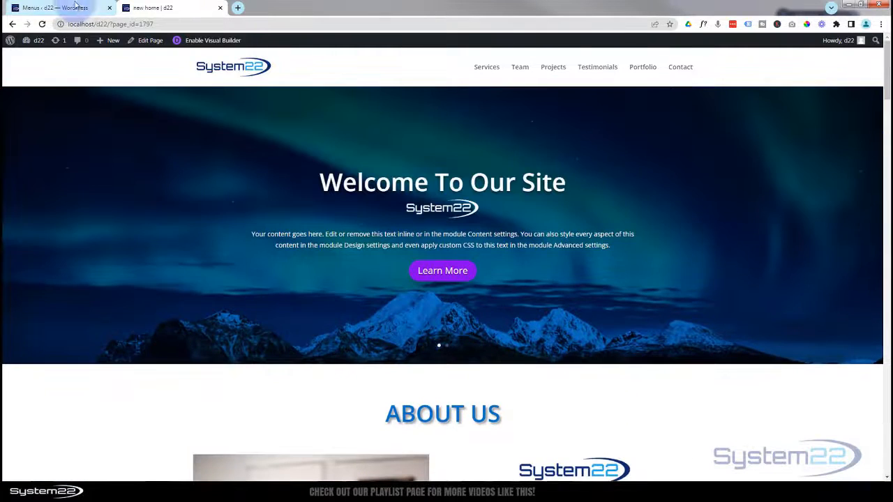
# - Add an About Us custom link with URL #about to the One Page menu
pyautogui.click(49, 8)
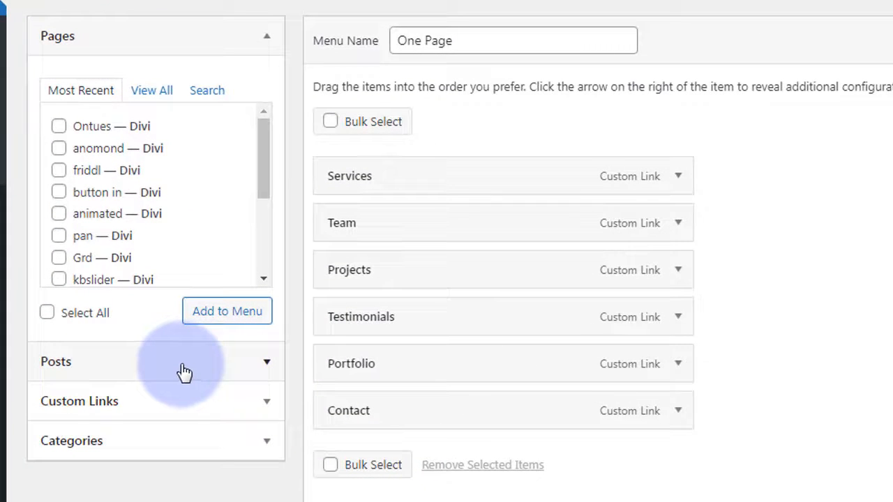
pyautogui.click(266, 408)
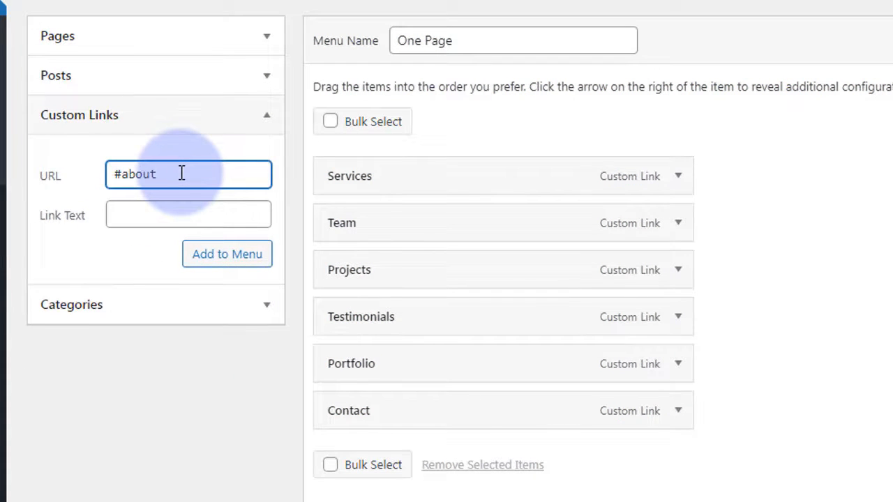
pyautogui.click(151, 211)
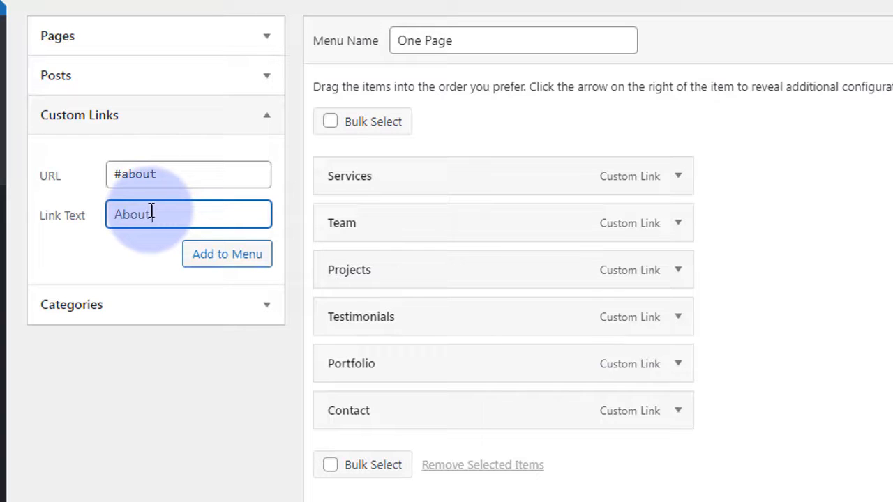
pyautogui.click(212, 256)
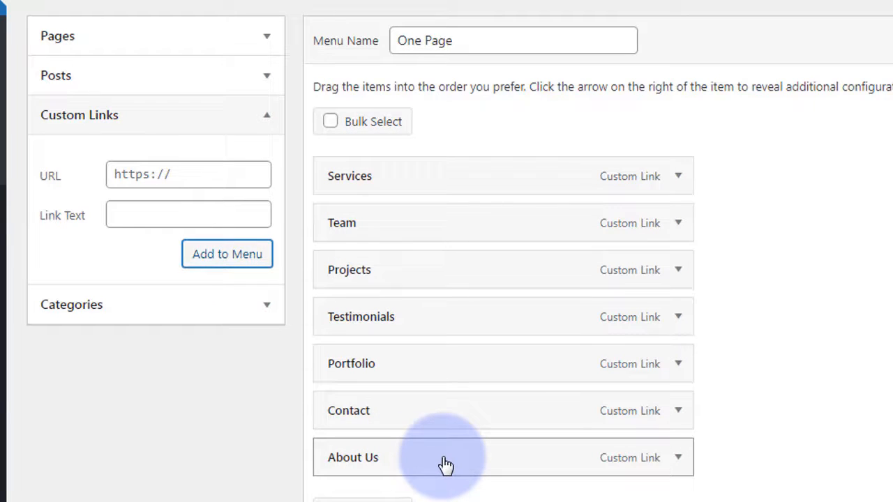
# - Drag About Us above Services to make it the first item, then save the menu
pyautogui.moveTo(446, 465); pyautogui.dragTo(489, 236)
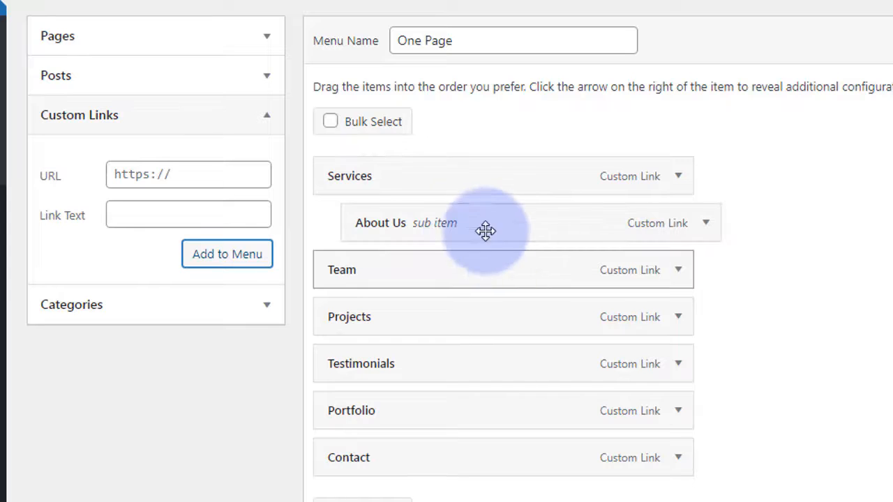
pyautogui.moveTo(483, 230); pyautogui.dragTo(446, 180)
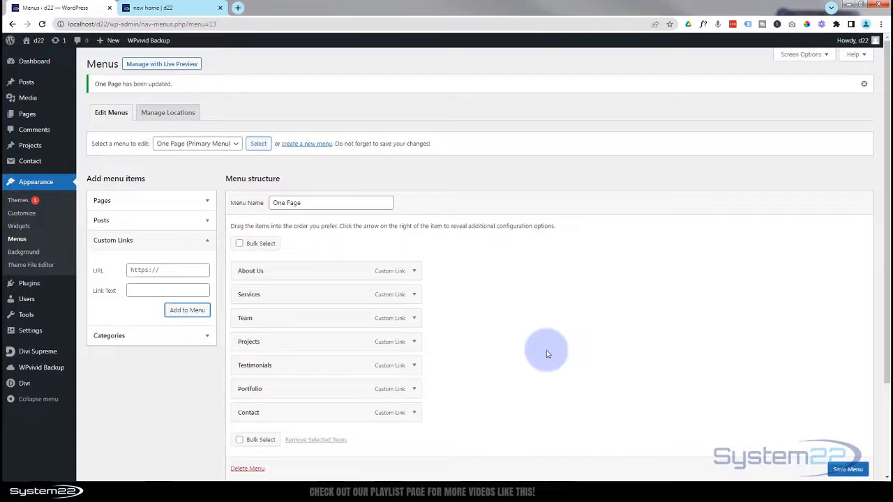
pyautogui.scroll(-1, 830, 469)
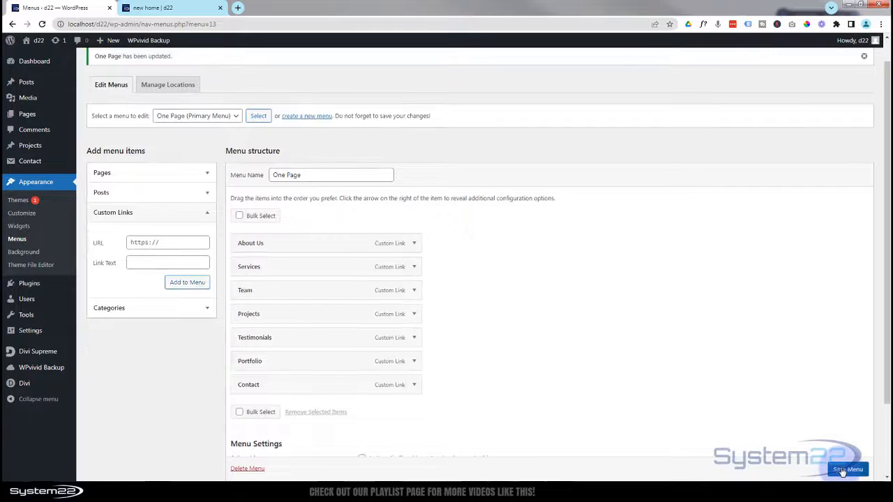
pyautogui.click(842, 470)
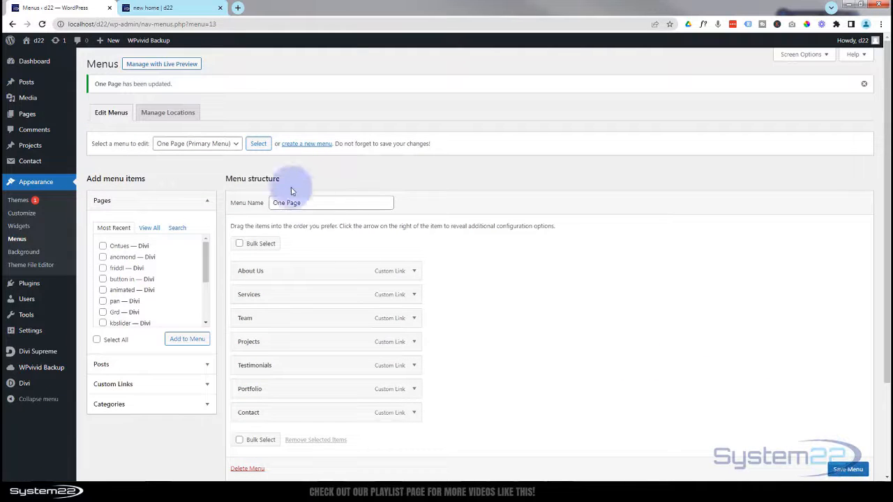
pyautogui.click(156, 12)
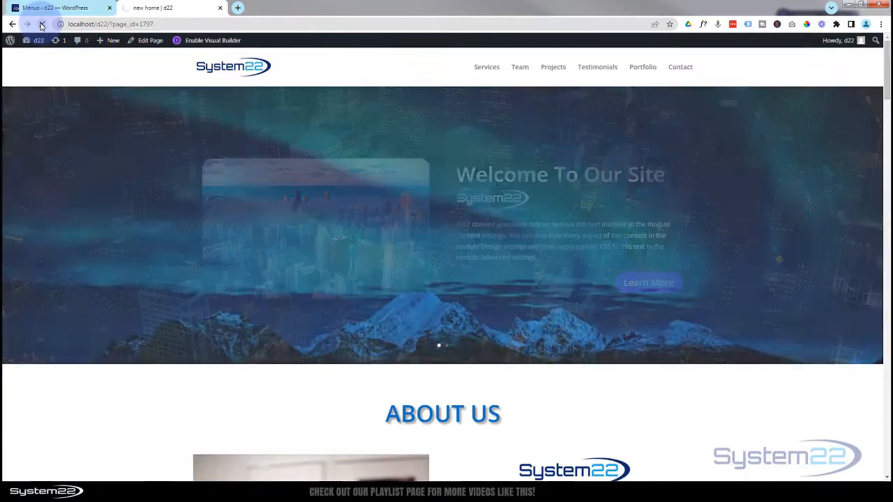
# - Reload the home page, use the header's About Us link, and scroll through the page sections
pyautogui.click(42, 24)
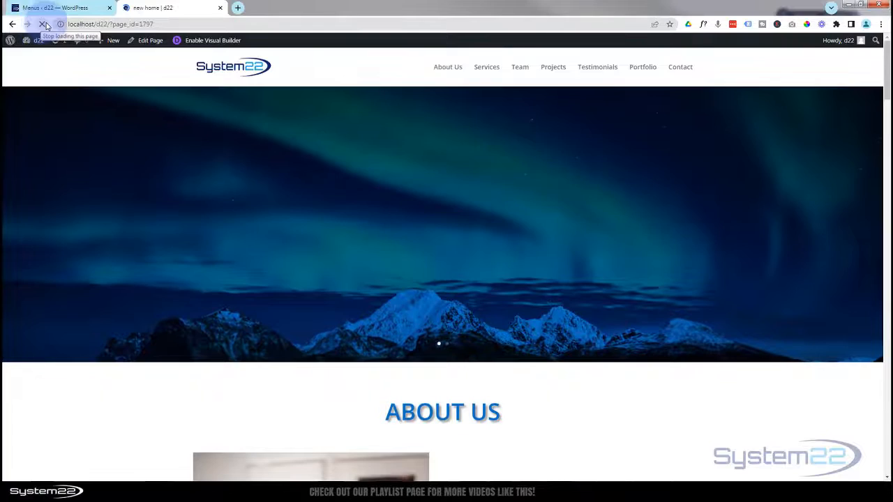
pyautogui.click(444, 70)
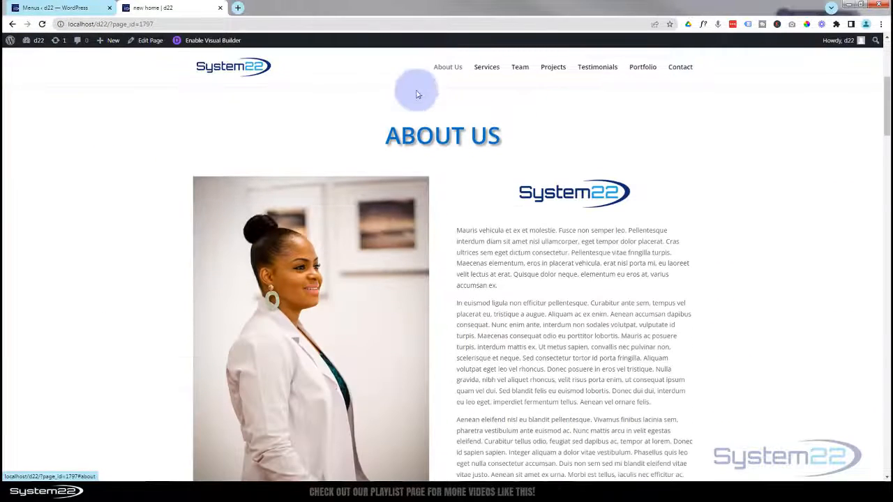
pyautogui.scroll(3, 87, 341)
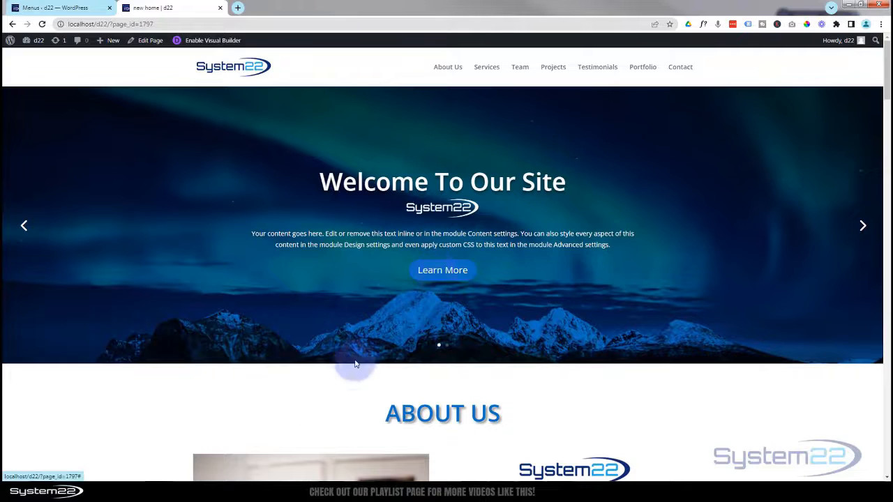
pyautogui.scroll(-6, 293, 401)
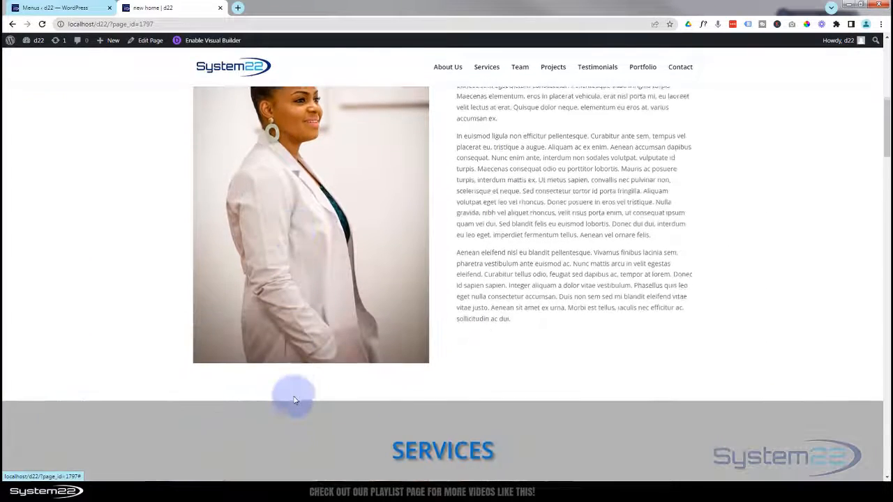
pyautogui.scroll(-8, 294, 400)
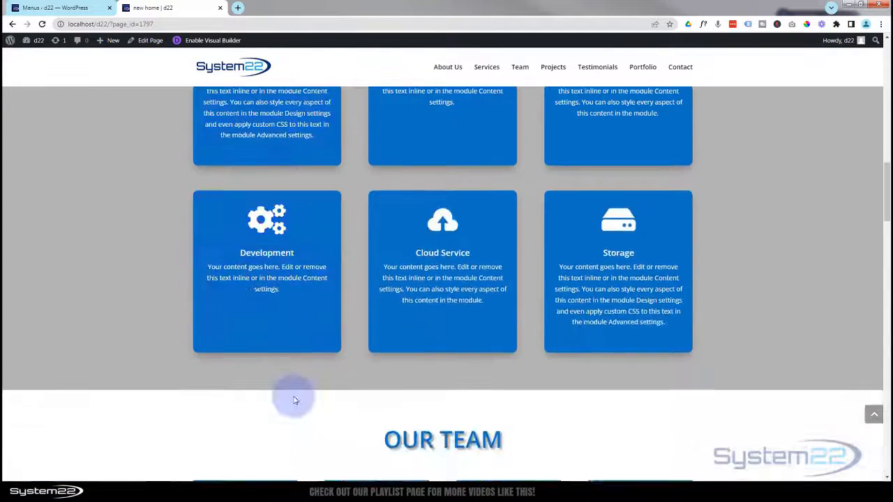
pyautogui.scroll(-8, 293, 399)
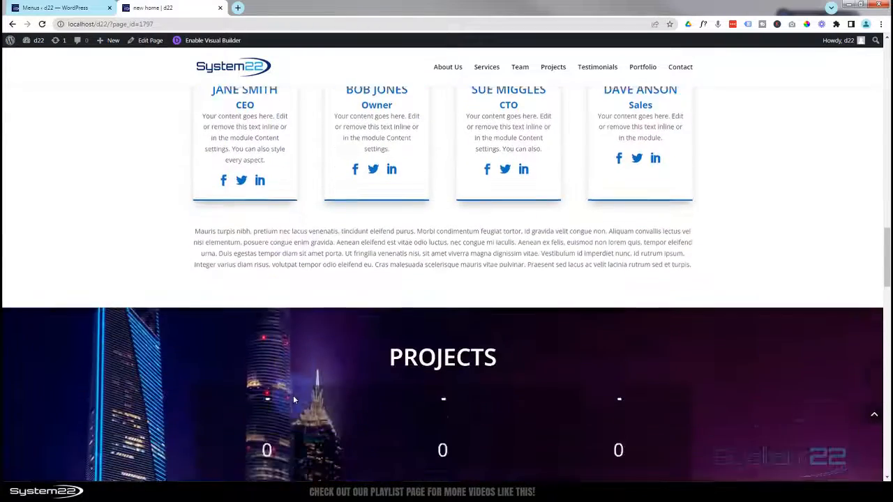
pyautogui.scroll(-5, 293, 394)
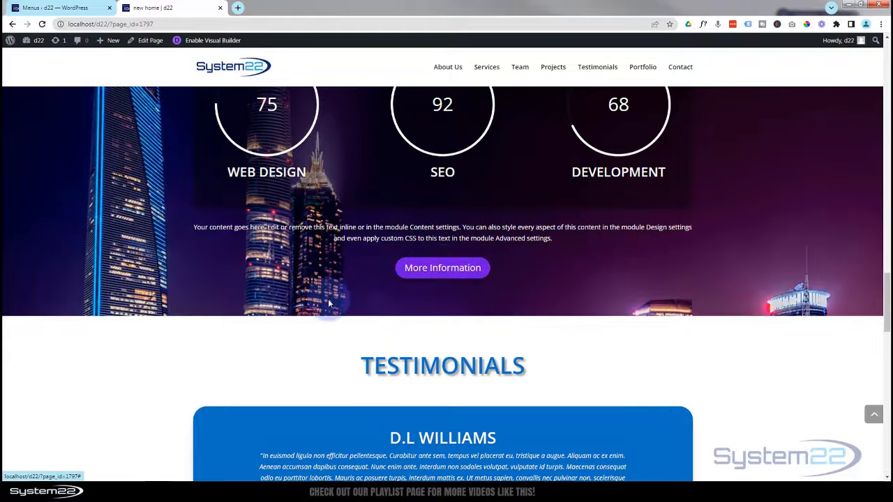
pyautogui.scroll(-2, 328, 300)
pyautogui.scroll(-7, 329, 303)
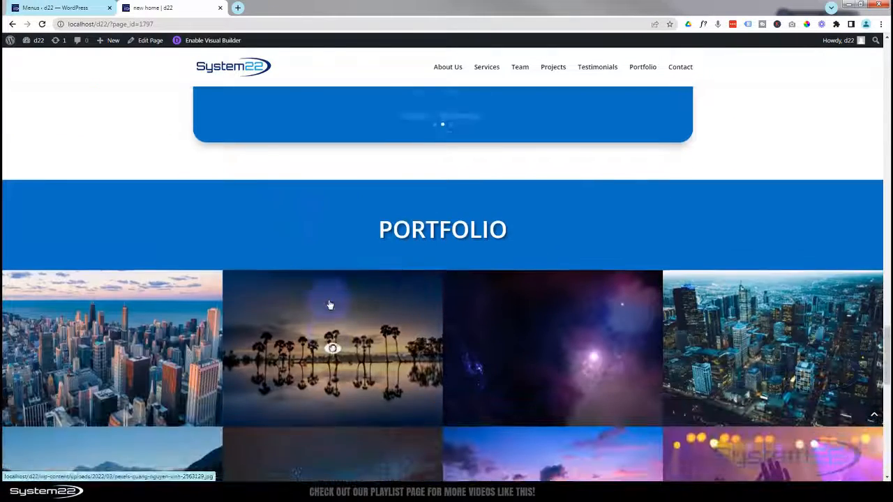
pyautogui.scroll(6, 330, 304)
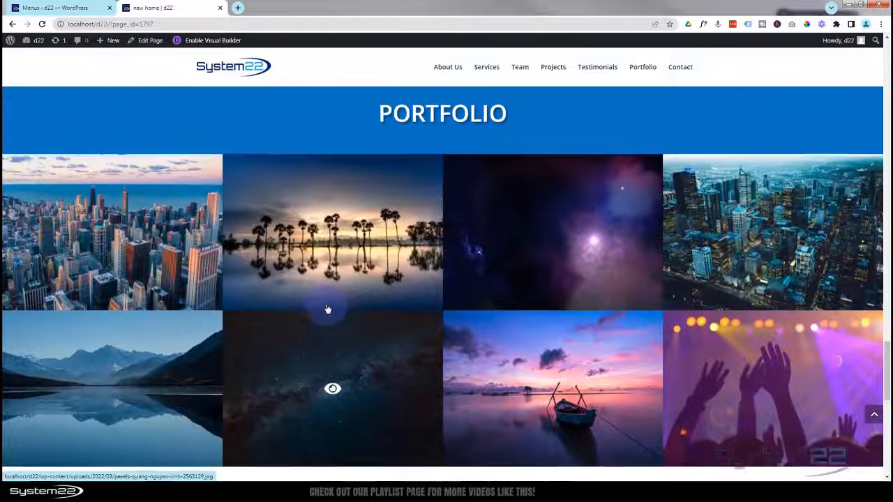
pyautogui.scroll(4, 326, 308)
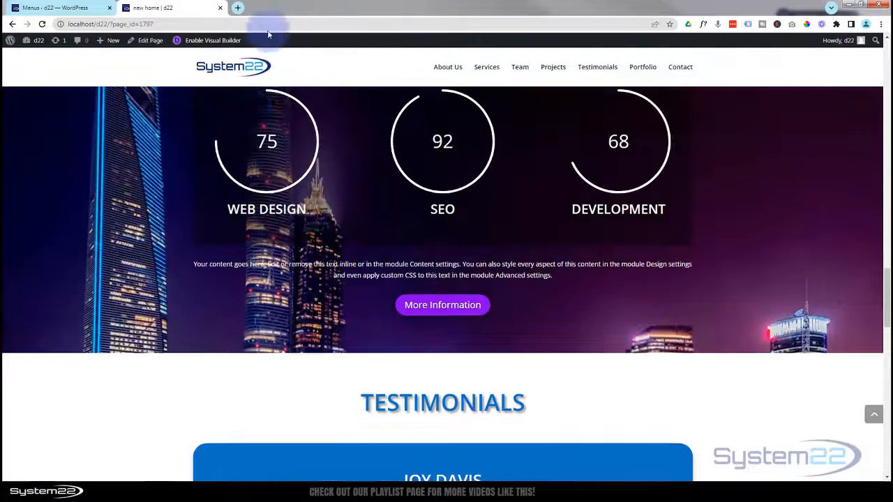
# - In the Visual Builder, edit the button links of the full-width slider's first and second slides
pyautogui.click(216, 42)
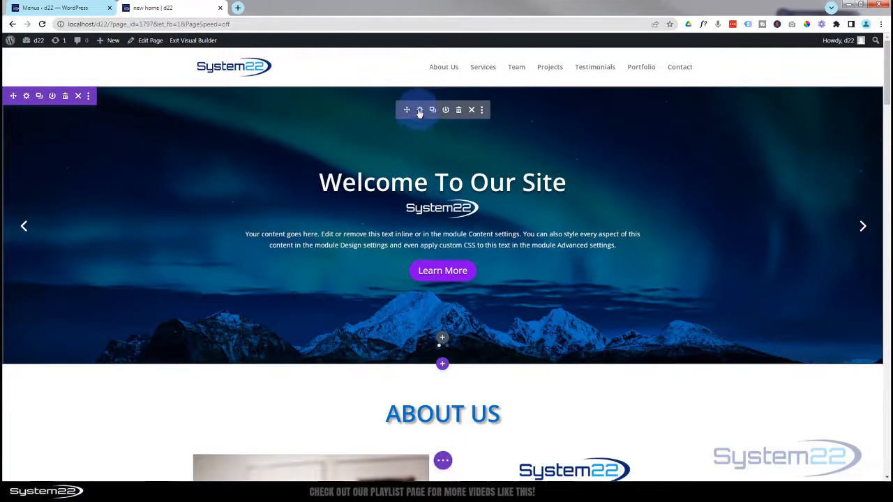
pyautogui.click(420, 111)
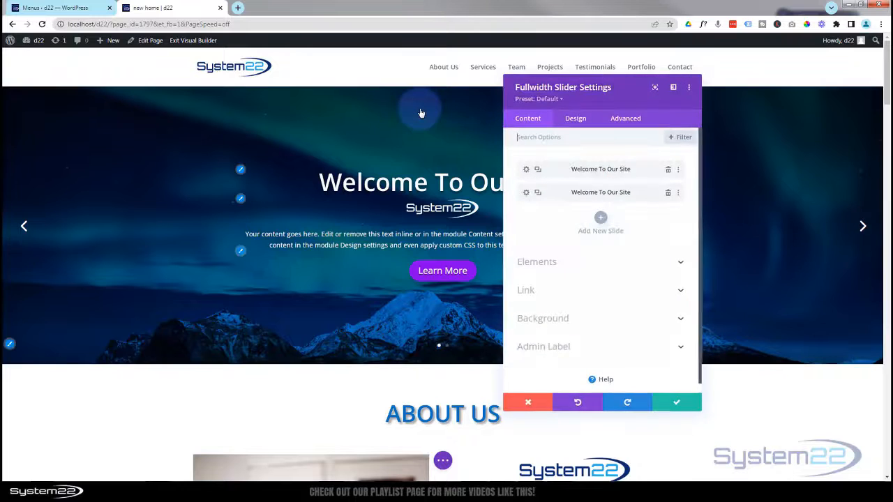
pyautogui.click(525, 170)
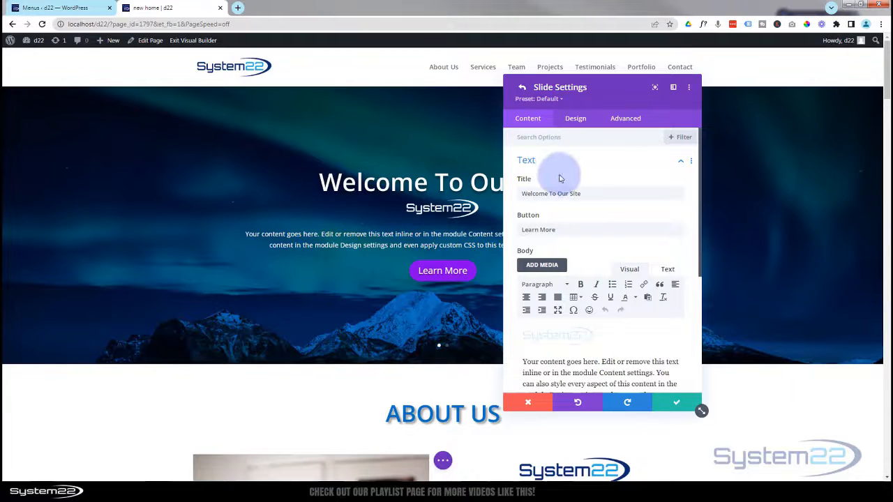
pyautogui.scroll(-5, 559, 175)
pyautogui.click(560, 280)
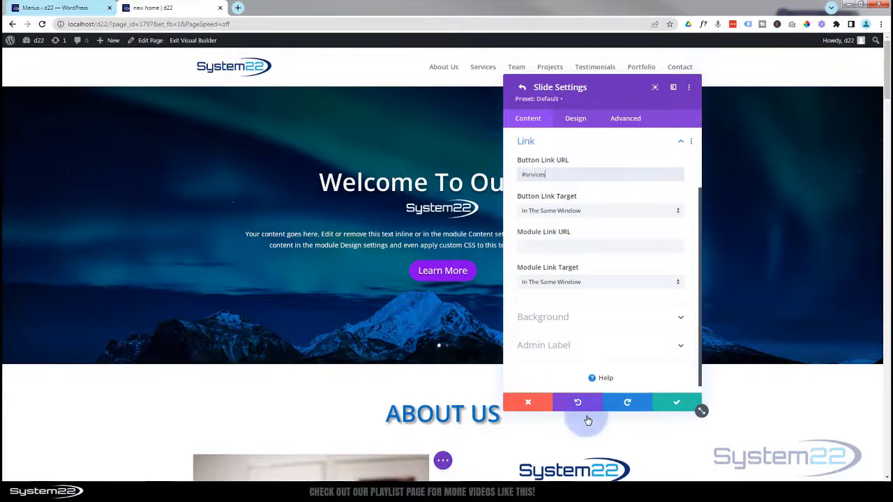
pyautogui.click(673, 405)
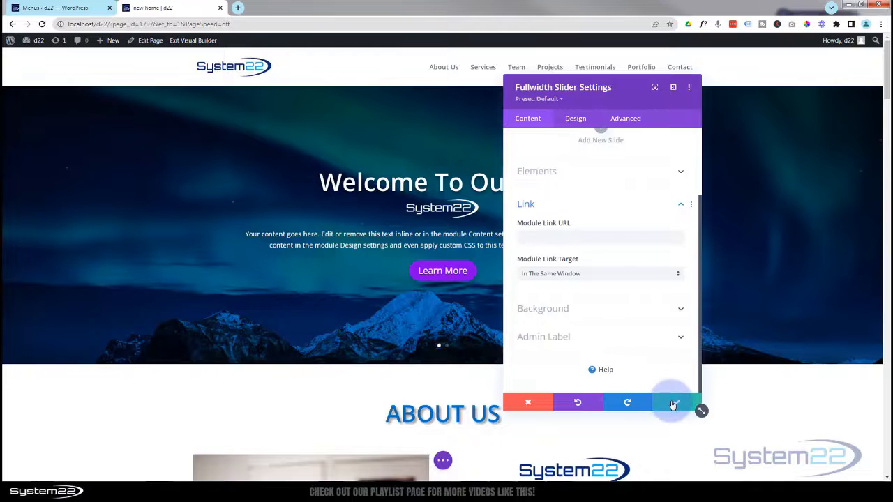
pyautogui.scroll(2, 611, 279)
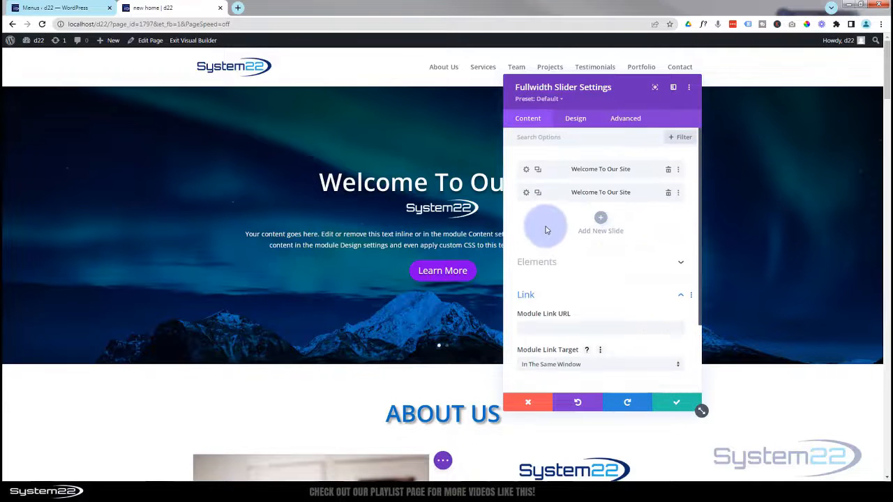
pyautogui.click(526, 193)
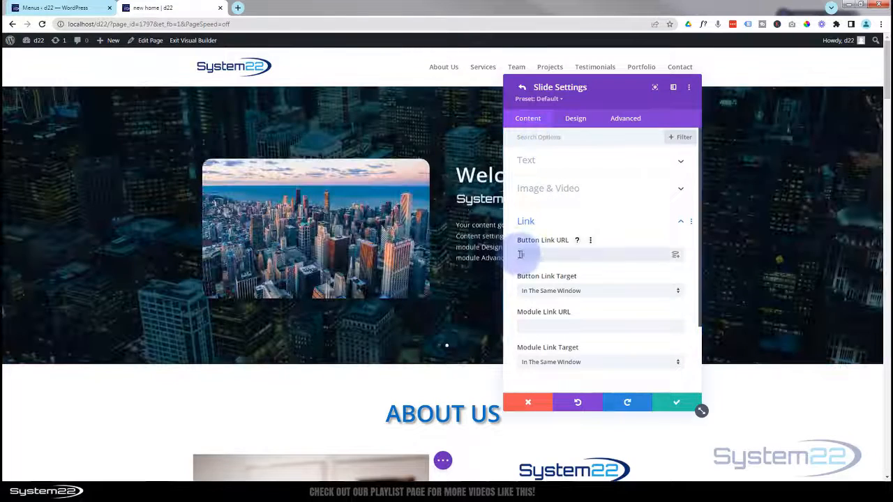
pyautogui.click(520, 255)
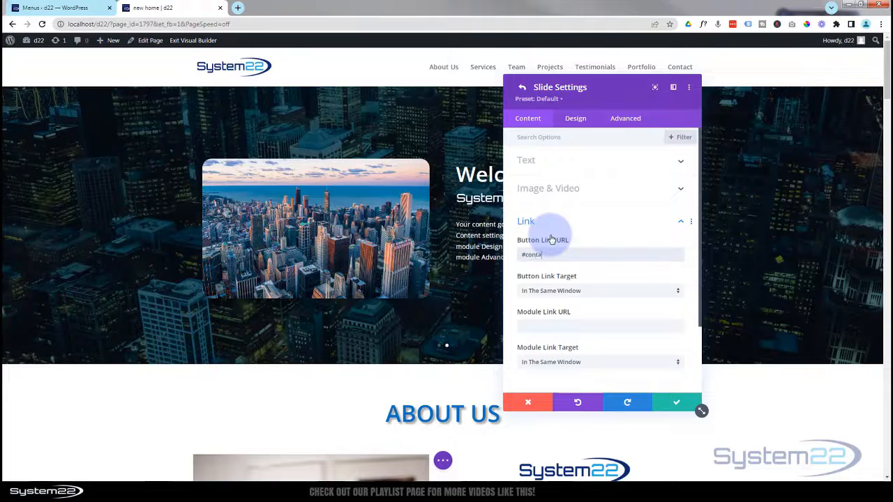
pyautogui.click(674, 403)
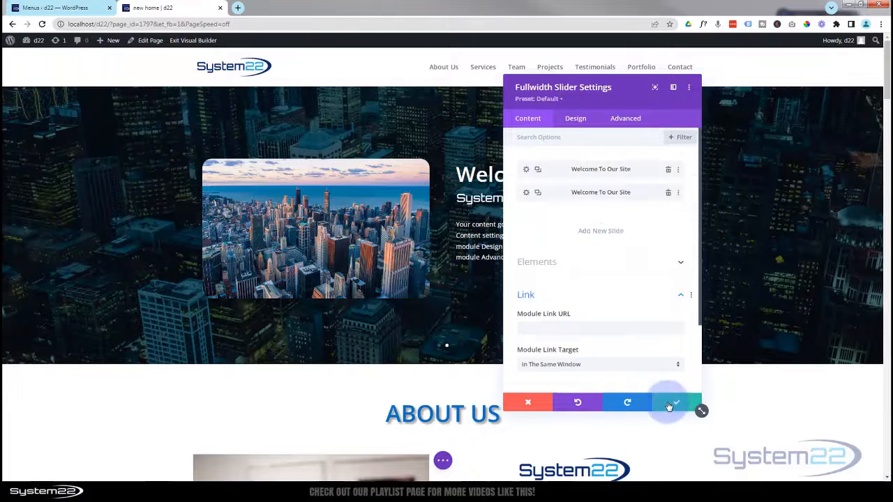
pyautogui.click(672, 405)
# - Replace the More Information button's # link URL with #port
pyautogui.scroll(-10, 662, 408)
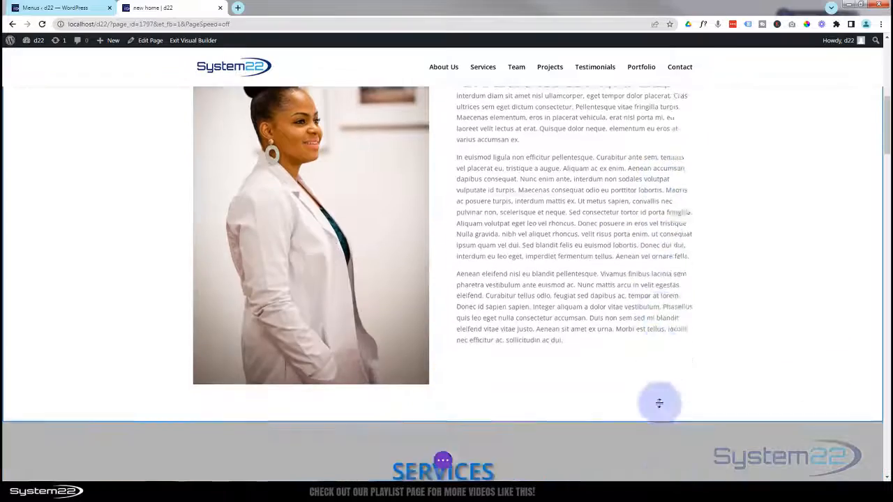
pyautogui.scroll(-10, 661, 408)
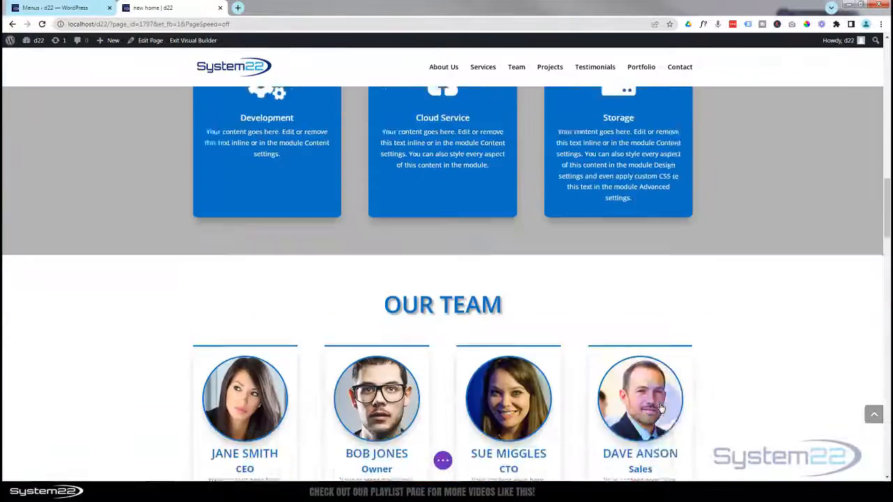
pyautogui.scroll(-6, 662, 408)
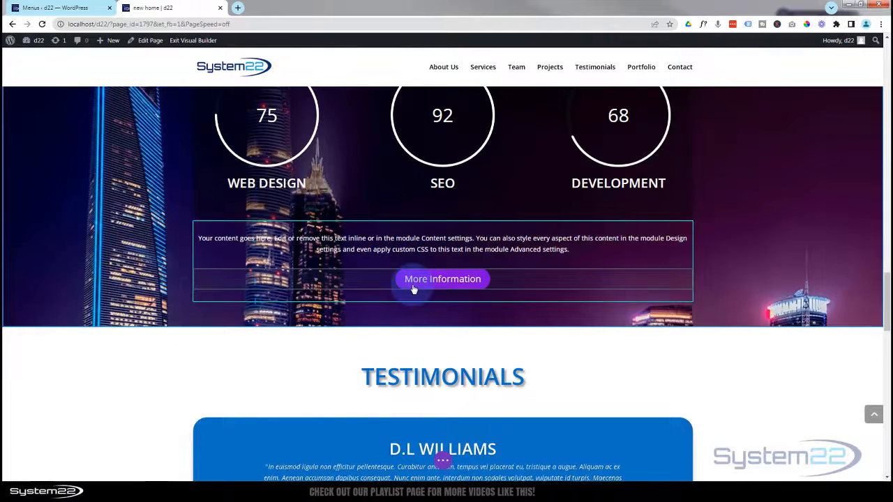
pyautogui.moveTo(413, 289)
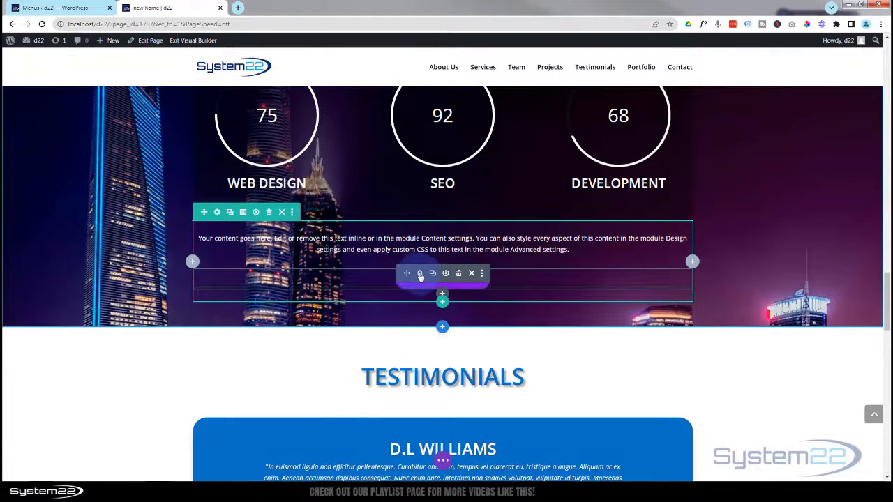
pyautogui.click(420, 274)
pyautogui.click(562, 229)
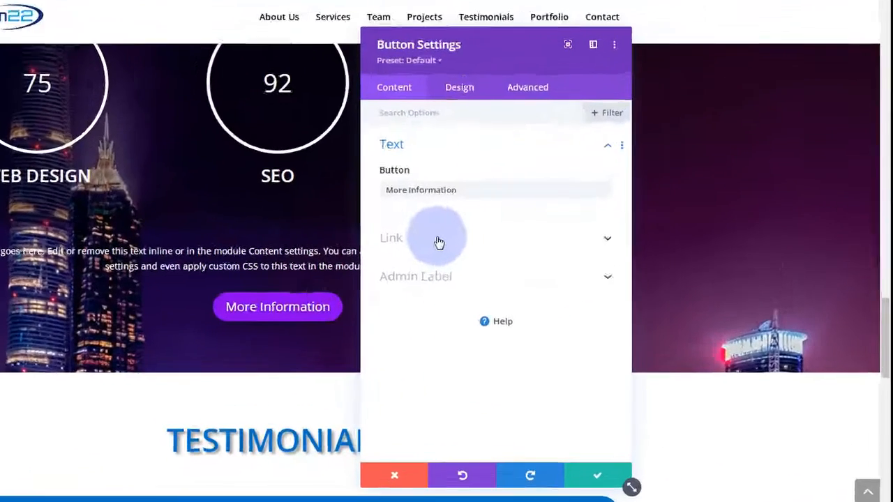
pyautogui.click(439, 242)
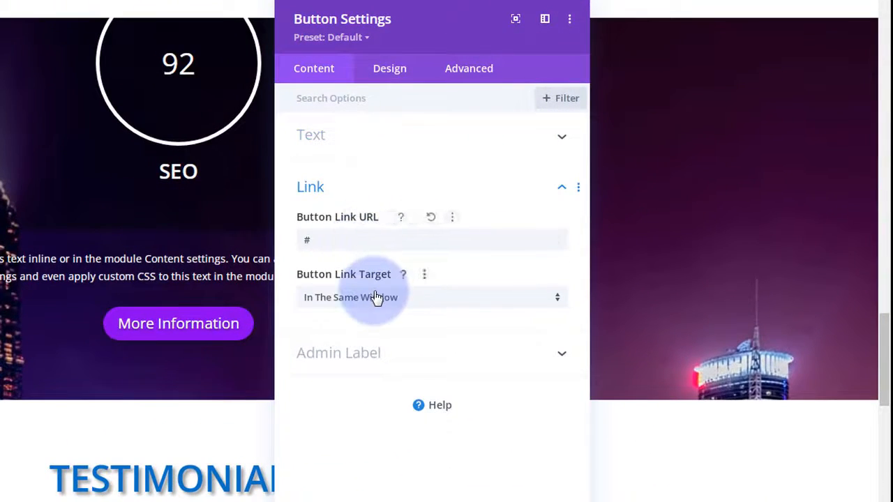
pyautogui.click(314, 240)
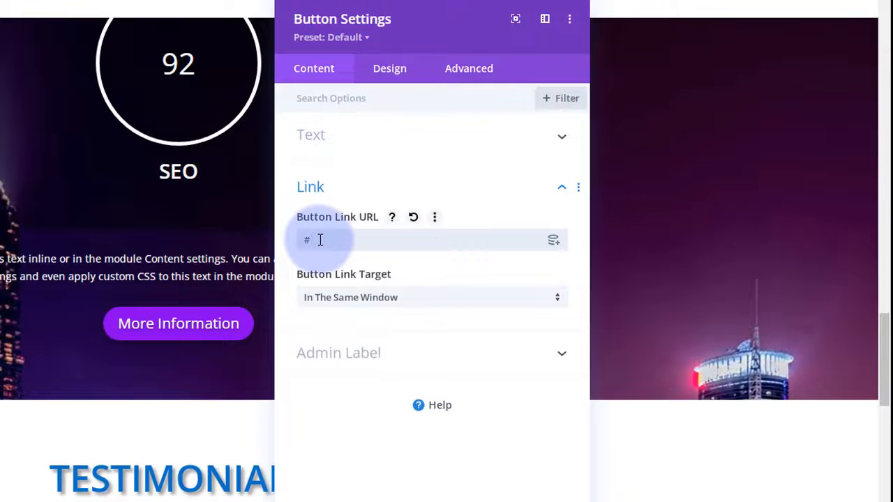
pyautogui.moveTo(429, 240); pyautogui.dragTo(291, 241)
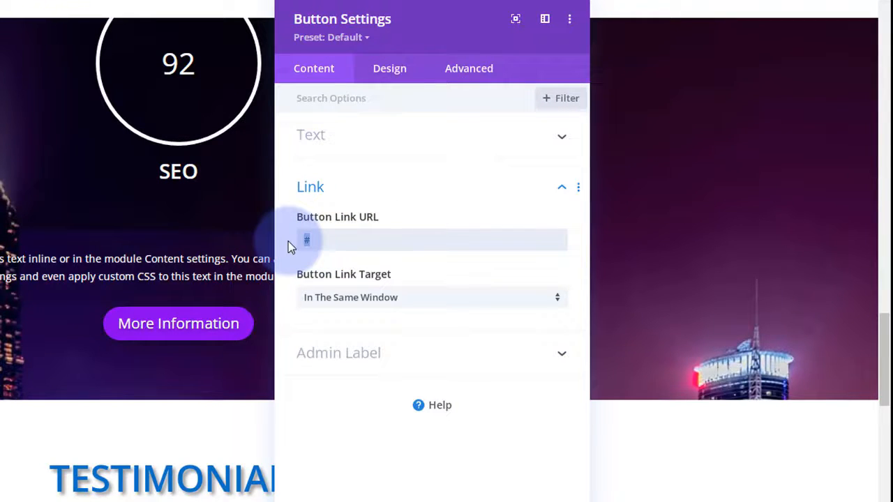
pyautogui.write('#port')
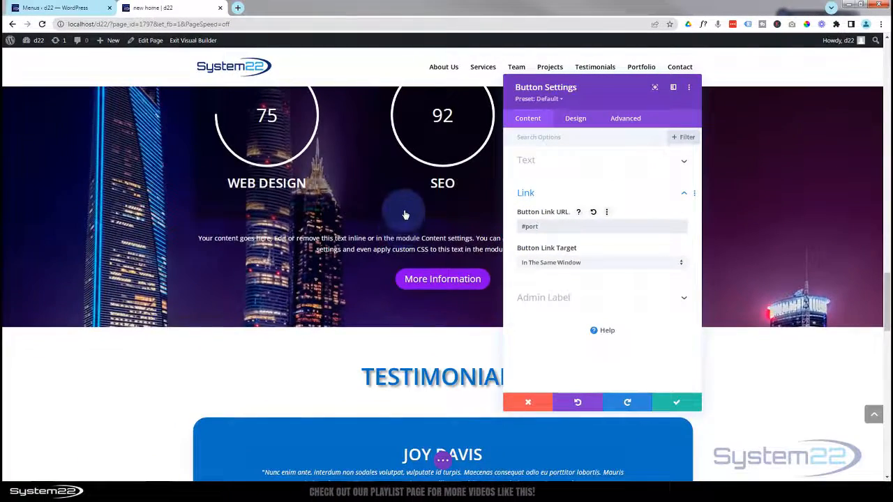
# - Apply the button settings and expand the page's save and publish options
pyautogui.scroll(1, 394, 210)
pyautogui.scroll(1, 399, 205)
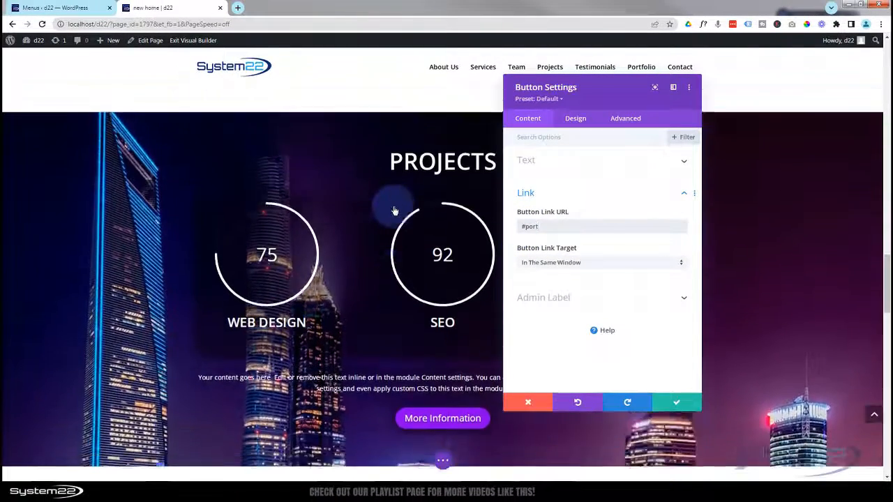
pyautogui.scroll(-1, 460, 203)
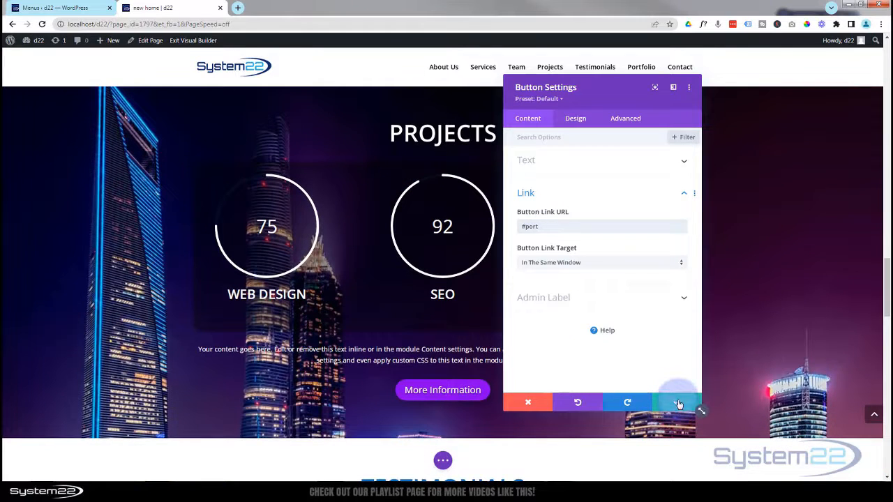
pyautogui.click(679, 404)
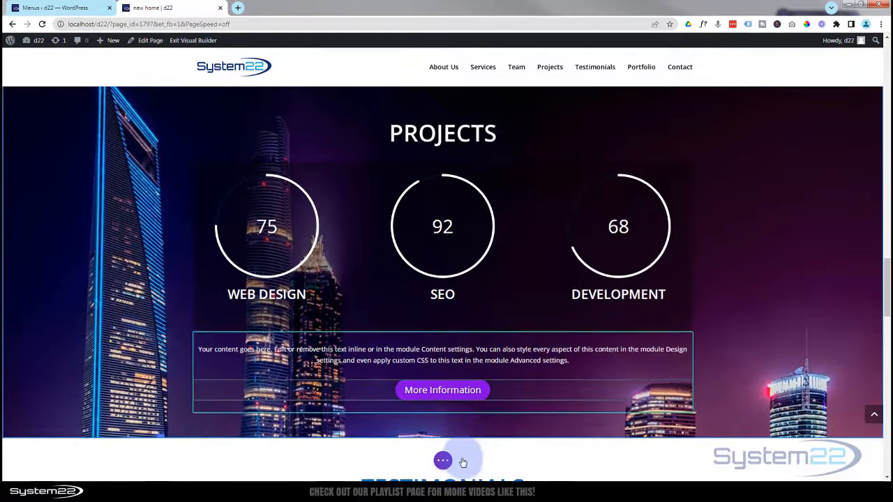
pyautogui.click(445, 462)
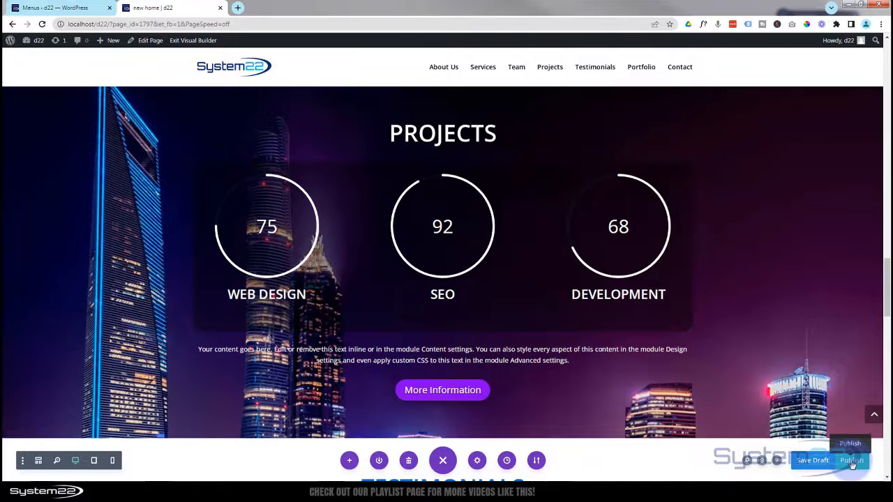
# - Exit the Visual Builder and test both hero slides' buttons jumping to Services and Contact
pyautogui.click(191, 41)
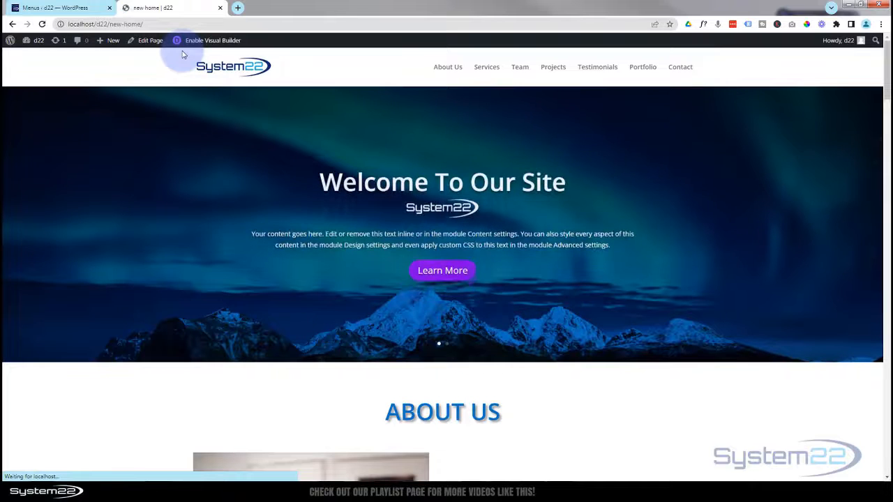
pyautogui.click(443, 271)
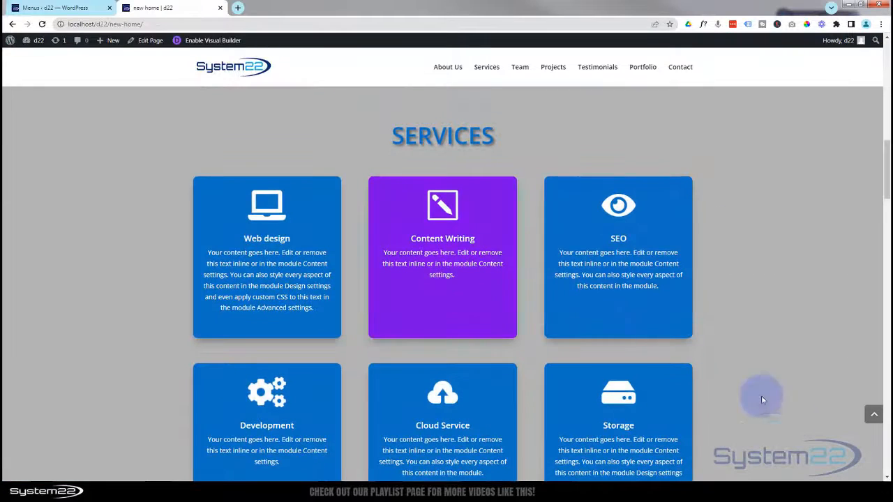
pyautogui.moveTo(889, 172); pyautogui.dragTo(889, 65)
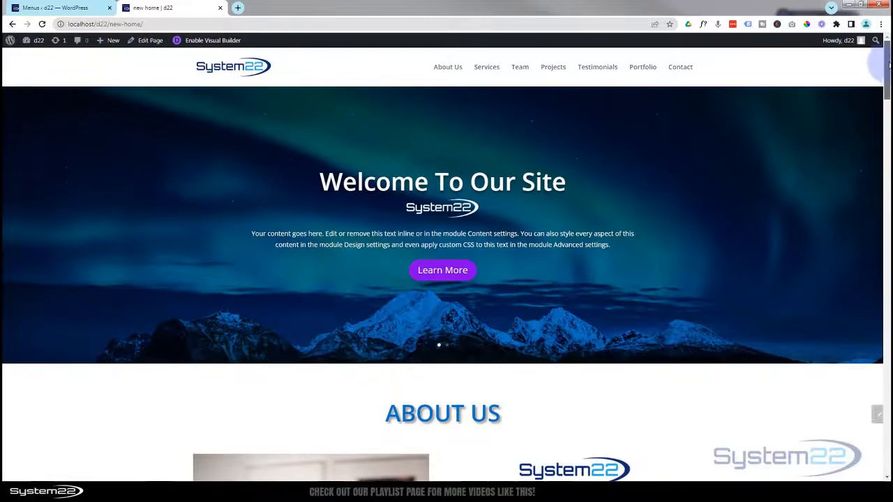
pyautogui.click(862, 226)
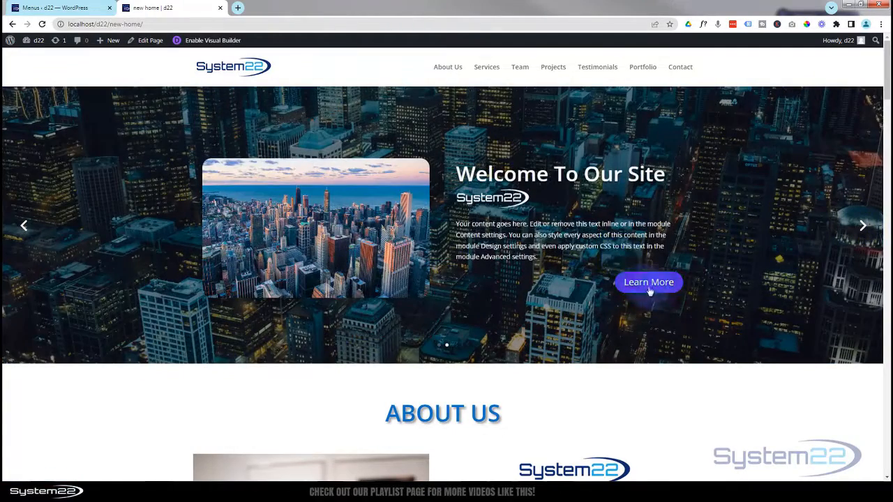
pyautogui.click(645, 288)
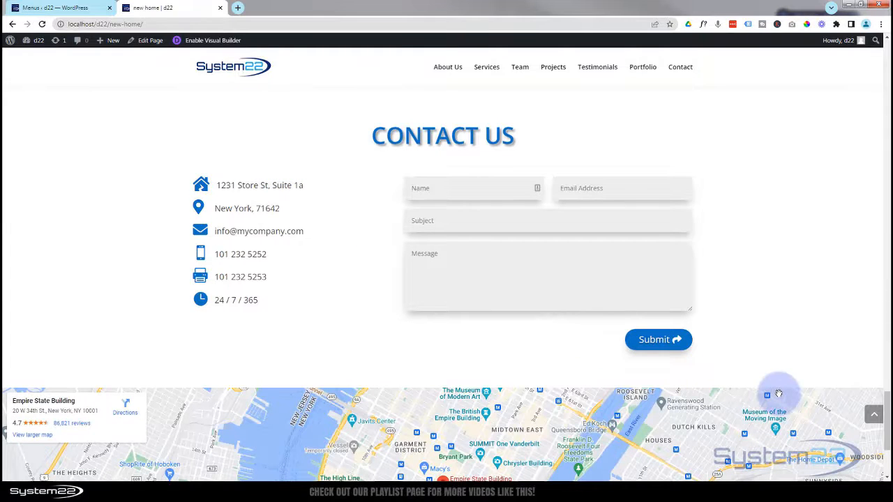
# - Return to the top, go to Projects, and test More Information jumping to Portfolio
pyautogui.click(874, 417)
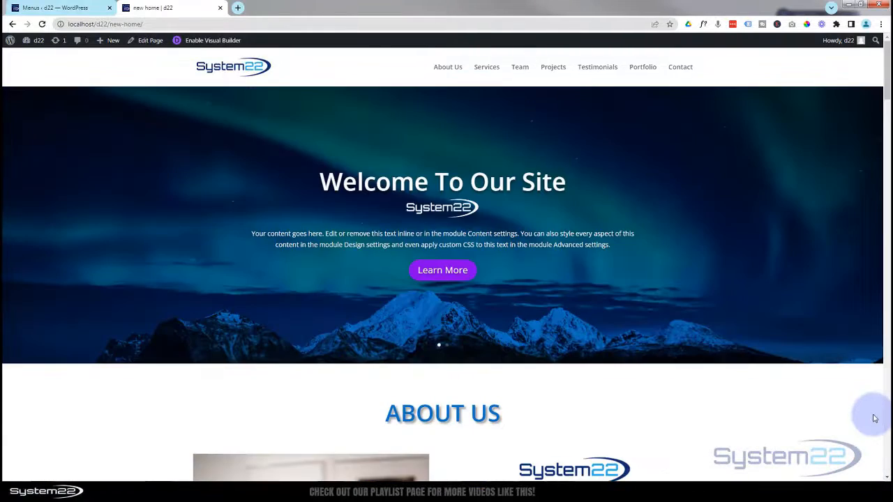
pyautogui.scroll(-6, 753, 425)
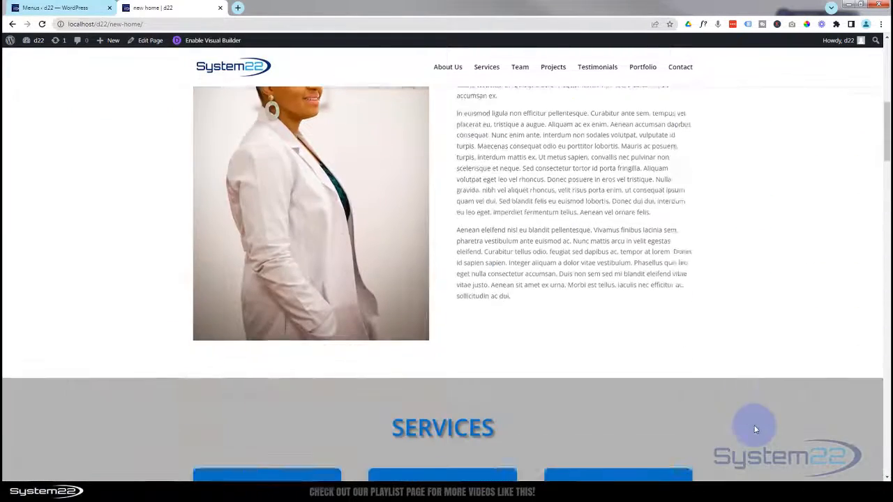
pyautogui.scroll(-2, 747, 419)
pyautogui.click(554, 70)
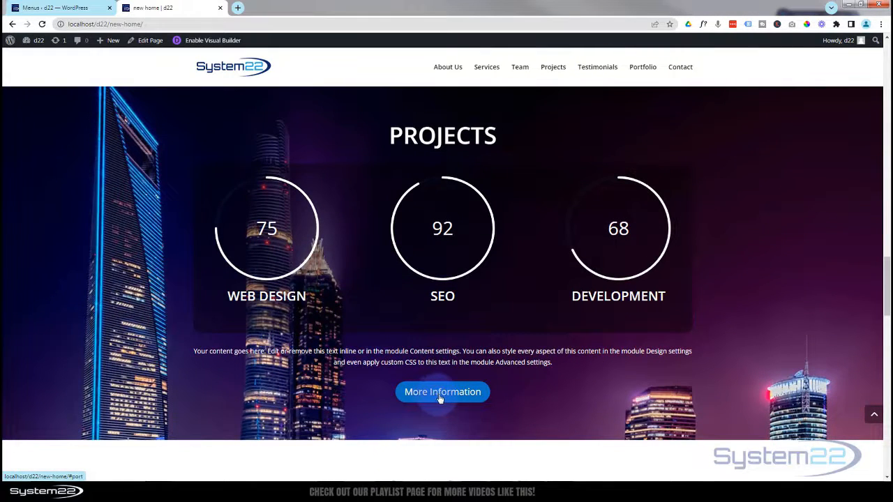
pyautogui.click(440, 396)
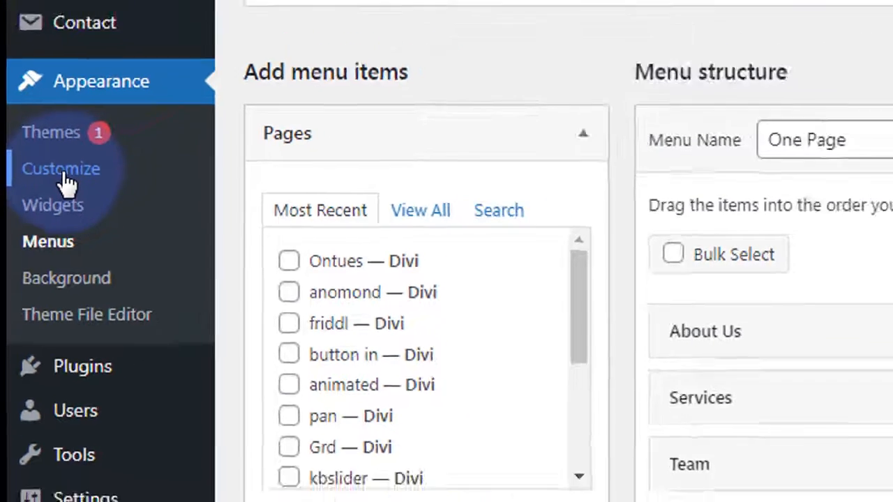
# - In the Customizer, review the Header & Navigation panel's Primary Menu Bar settings
pyautogui.click(76, 168)
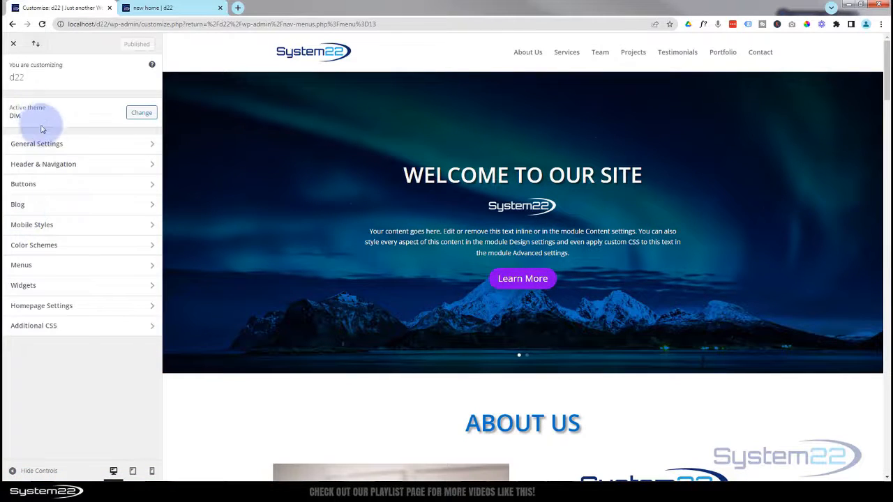
pyautogui.click(93, 169)
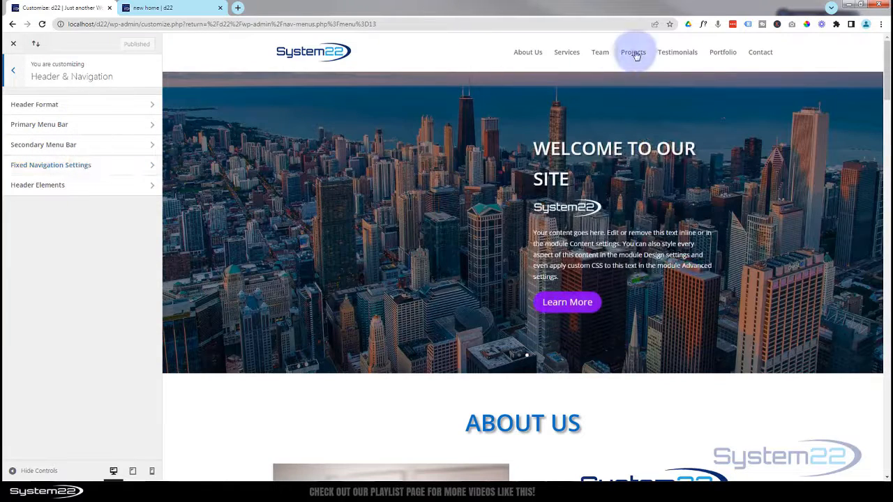
pyautogui.click(105, 127)
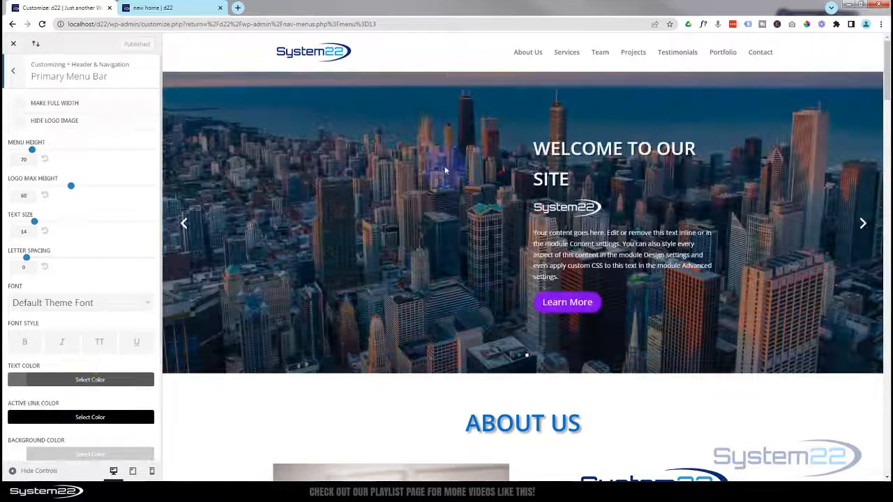
pyautogui.scroll(-3, 445, 164)
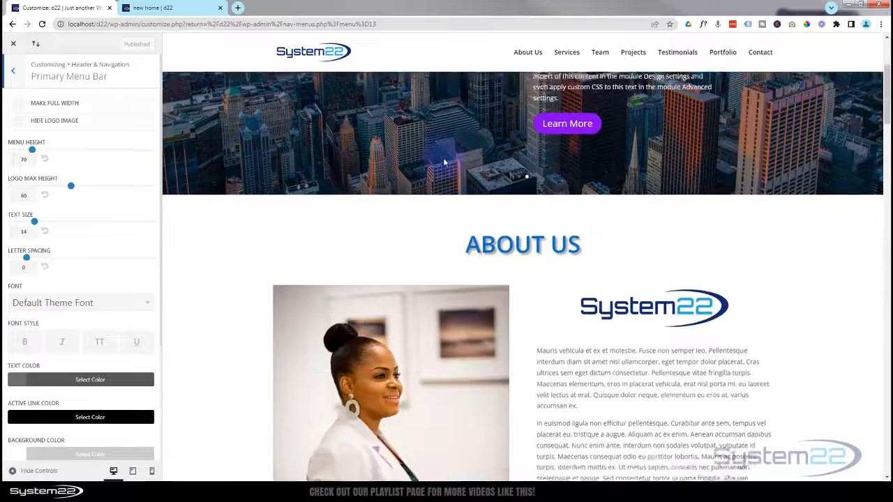
pyautogui.scroll(-1, 444, 164)
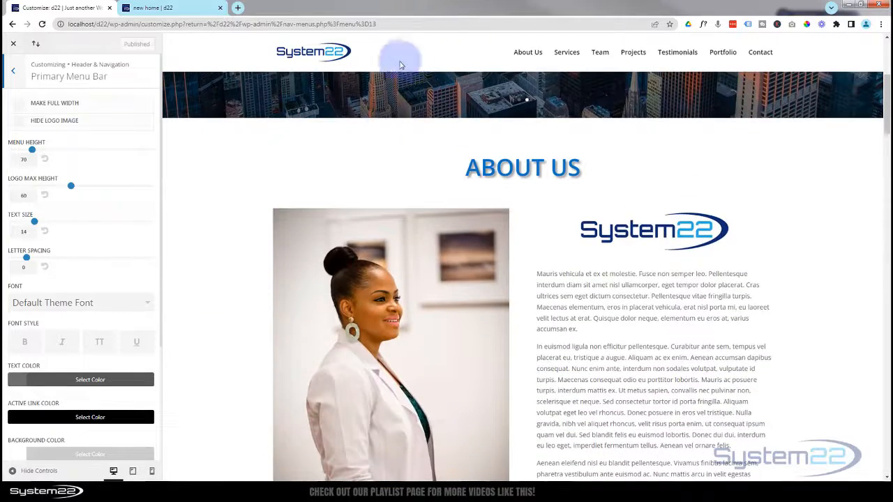
pyautogui.scroll(4, 376, 163)
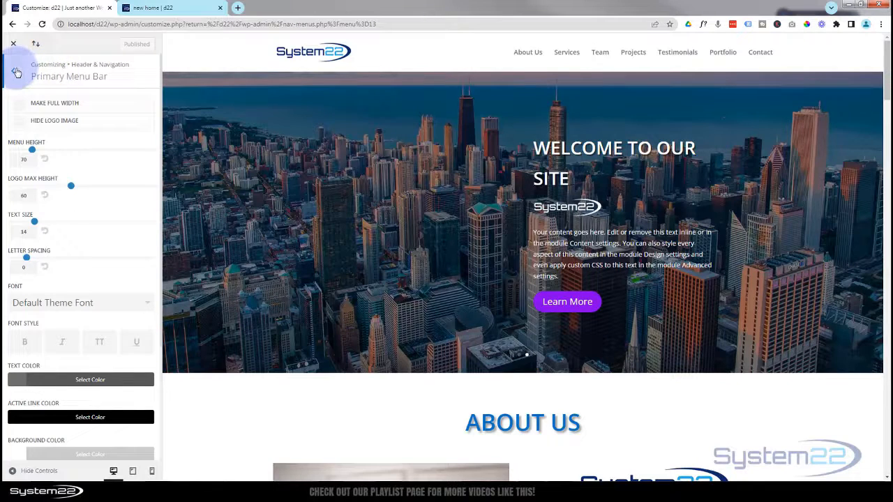
pyautogui.click(16, 73)
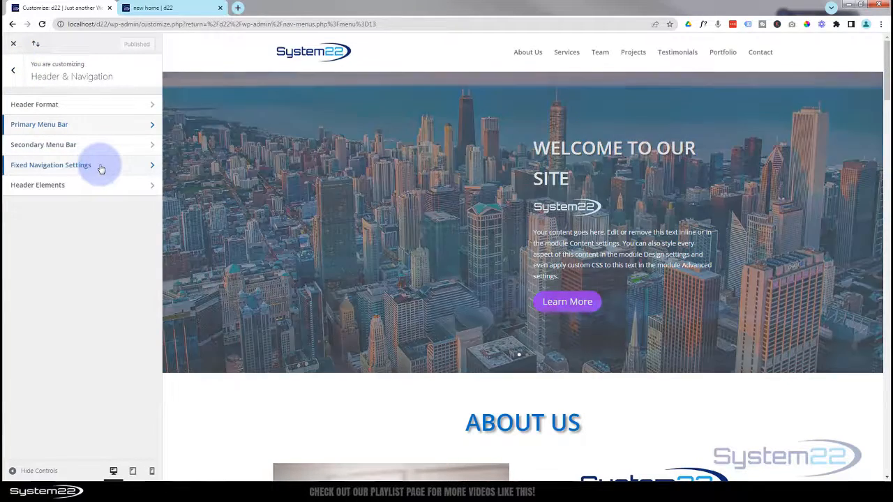
# - Review the Fixed Navigation Settings and go back to Header & Navigation
pyautogui.click(101, 167)
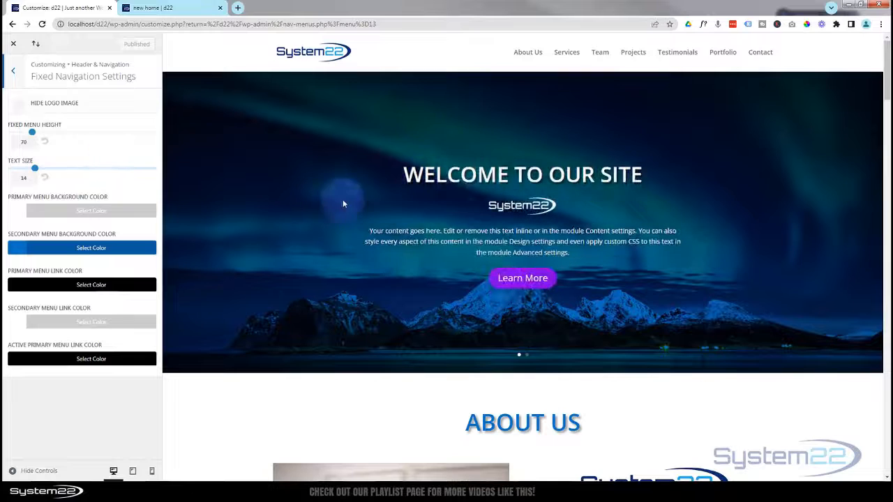
pyautogui.scroll(-2, 342, 174)
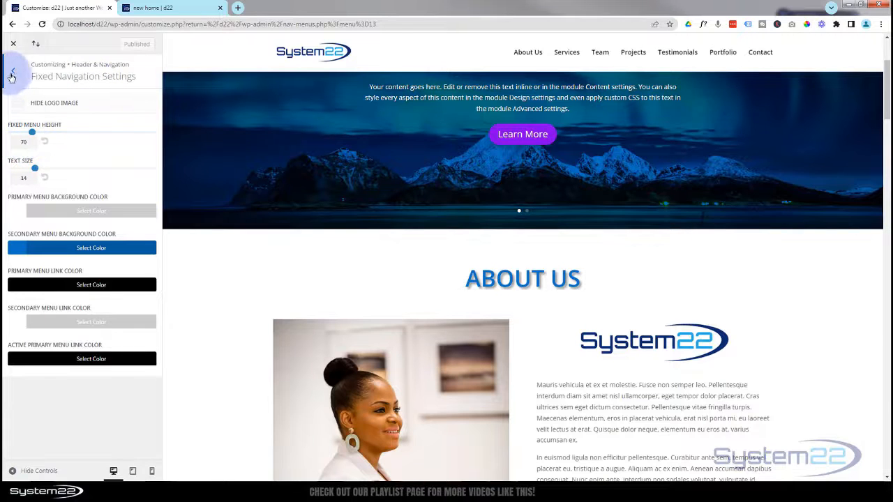
pyautogui.scroll(-3, 256, 144)
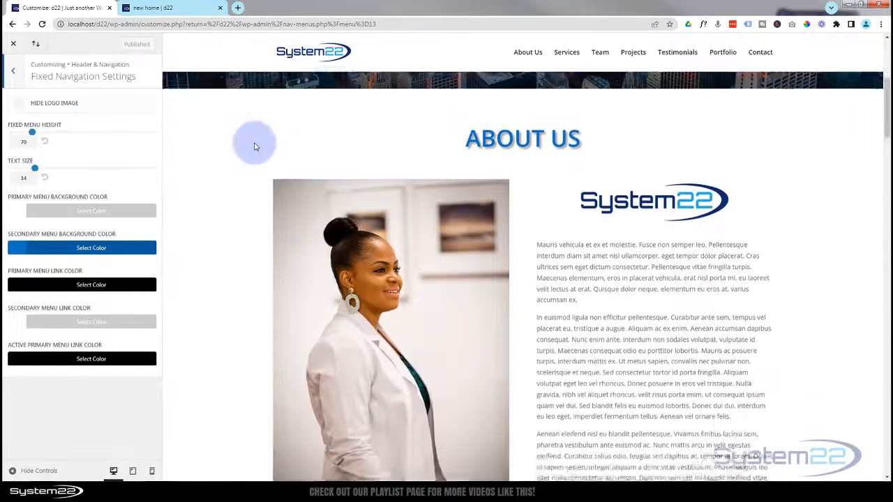
pyautogui.scroll(5, 255, 145)
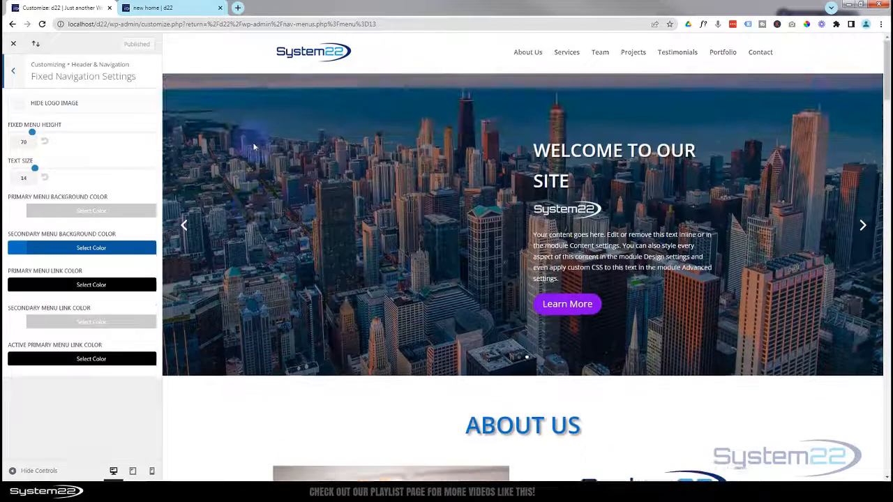
pyautogui.click(15, 74)
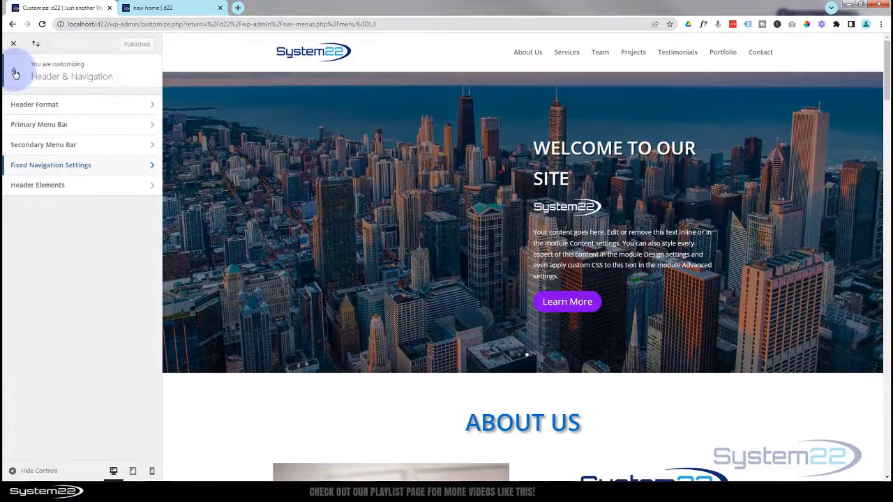
pyautogui.click(152, 8)
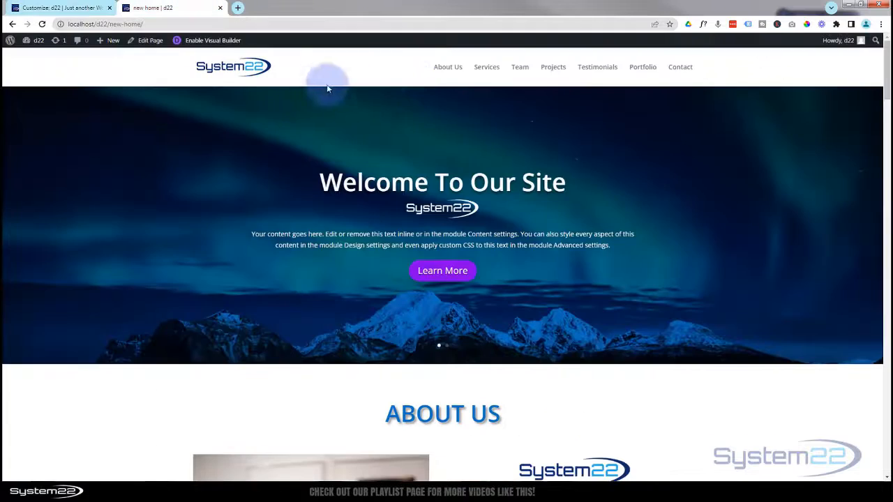
# - Jump through the About Us, Services, Our Team, Testimonials, Portfolio and Contact Us sections
pyautogui.click(448, 71)
pyautogui.click(487, 67)
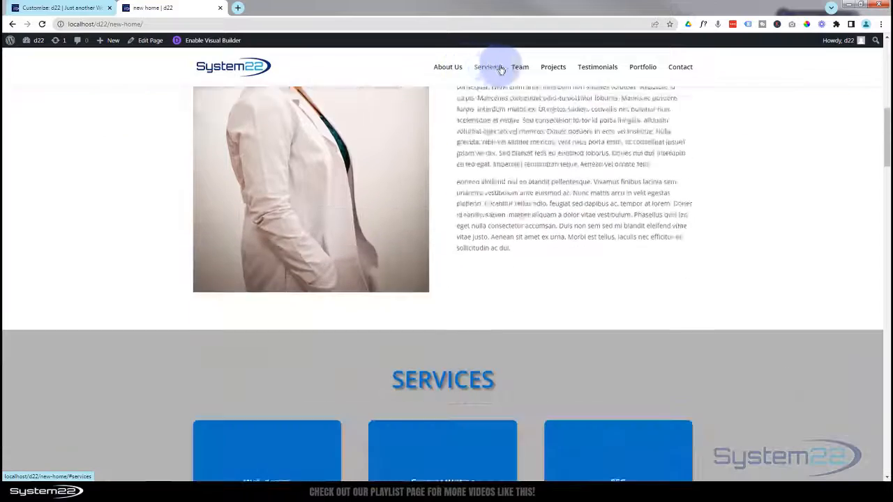
pyautogui.click(520, 67)
pyautogui.click(591, 73)
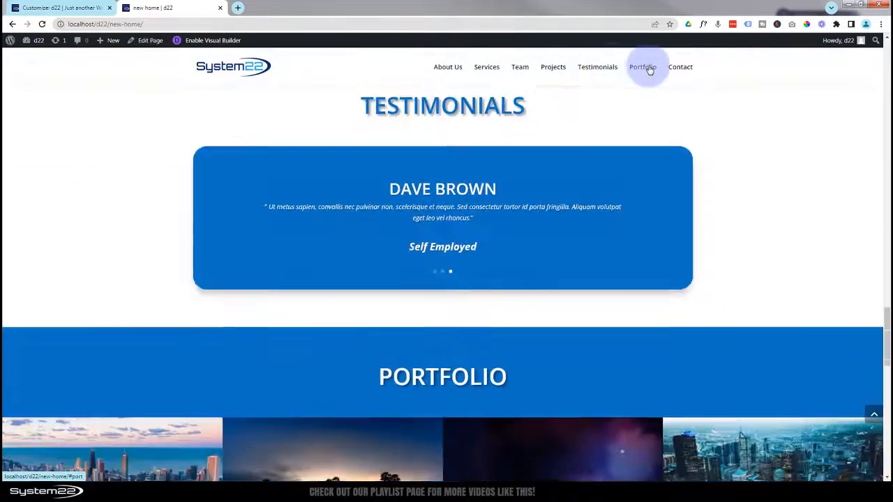
pyautogui.click(643, 67)
pyautogui.click(681, 67)
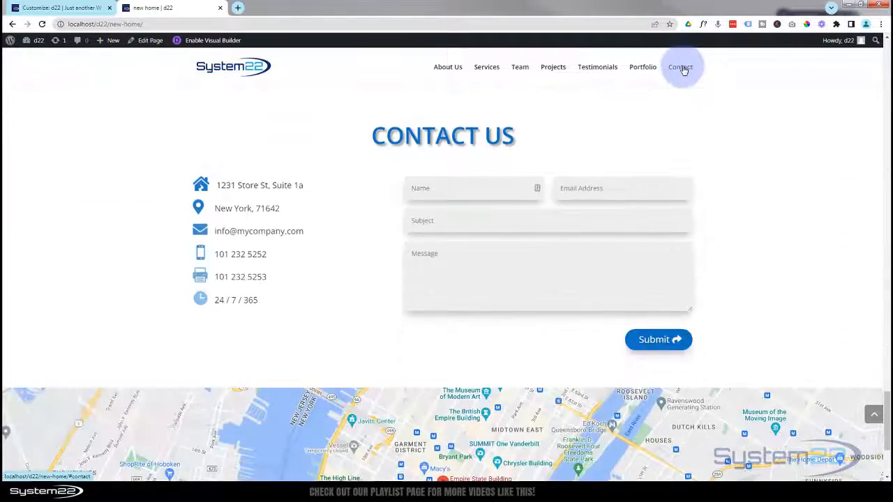
# - Scroll down to view the current footer below the map, then go to the Dashboard
pyautogui.scroll(-3, 335, 335)
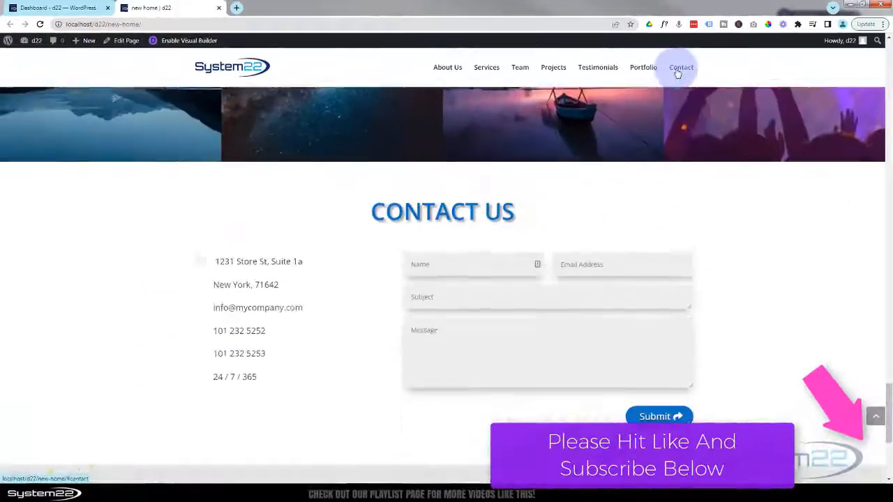
pyautogui.scroll(-4, 319, 270)
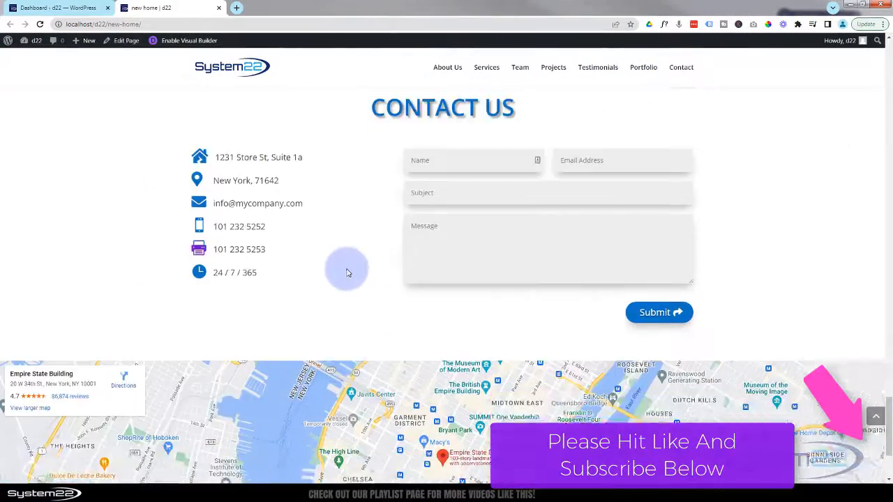
pyautogui.scroll(-2, 338, 320)
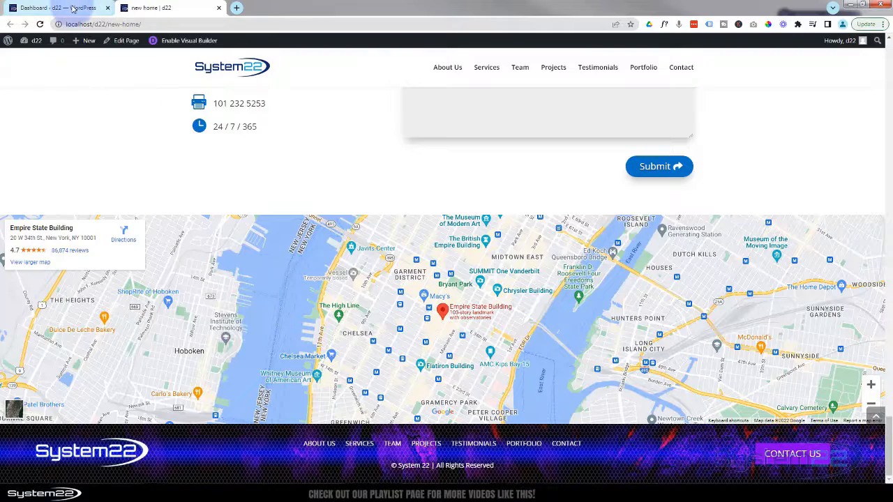
pyautogui.click(73, 8)
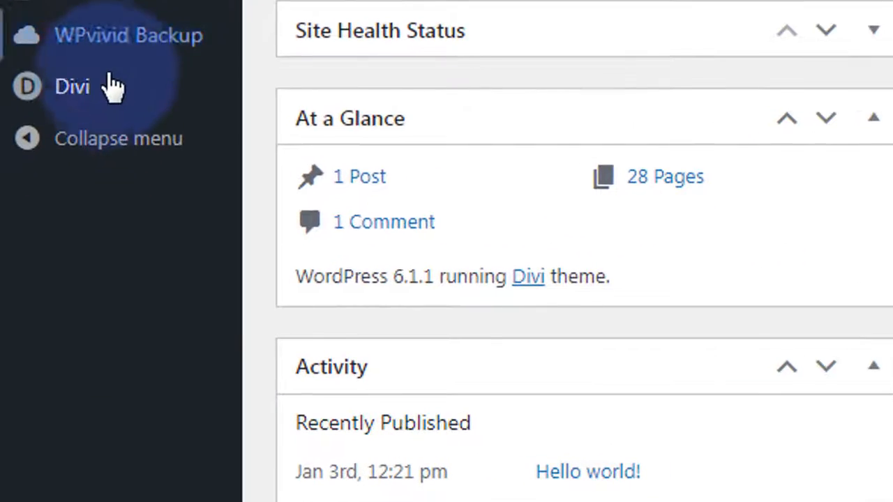
# - Delete the Default Website Template's Global Footer in Theme Builder and start adding a new one
pyautogui.moveTo(109, 96)
pyautogui.click(366, 156)
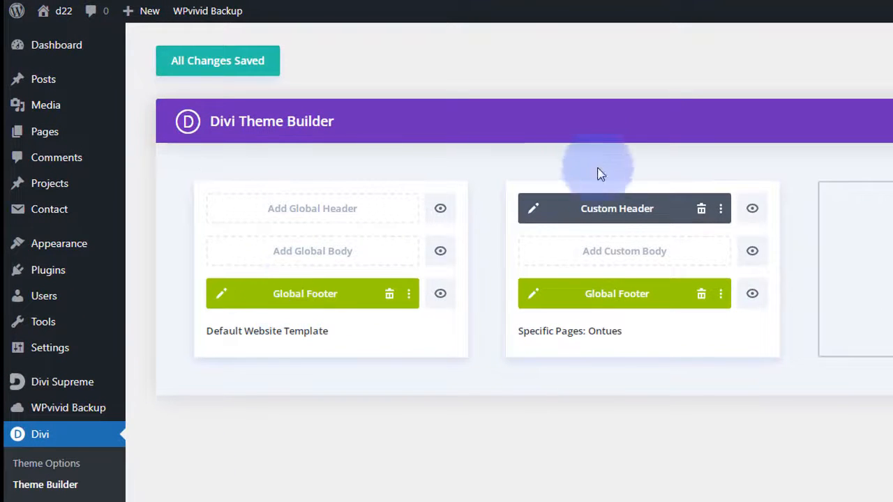
pyautogui.click(390, 296)
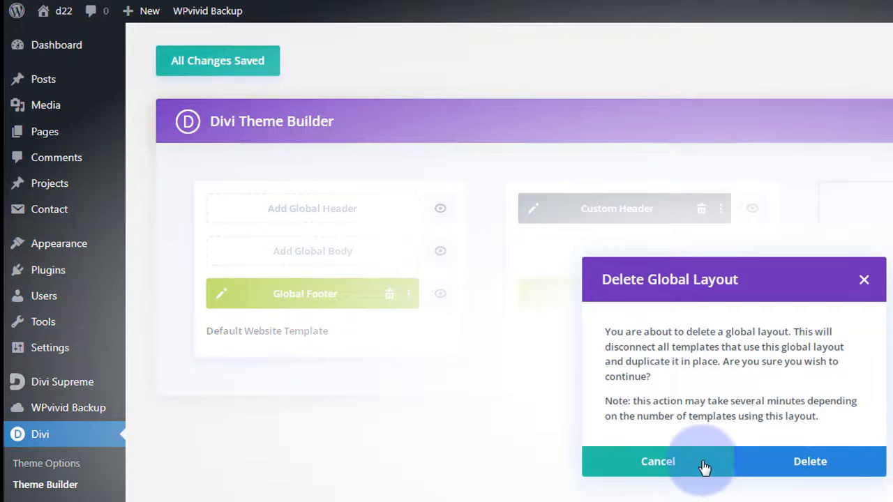
pyautogui.click(810, 462)
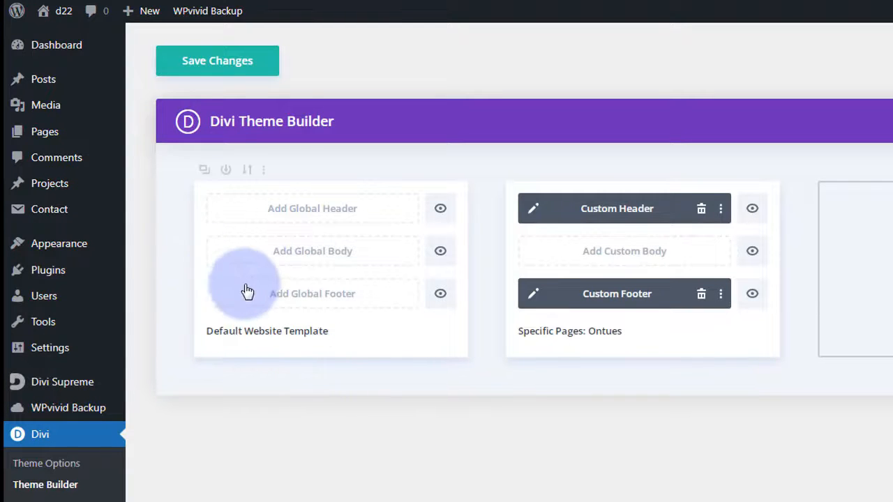
pyautogui.click(310, 300)
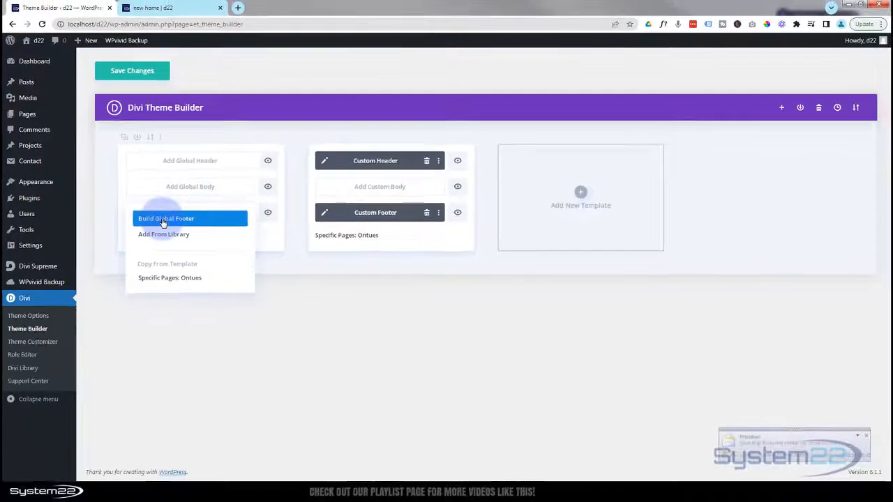
# - Build a global footer from scratch with one empty 1/4-1/2-1/4 column row
pyautogui.click(165, 221)
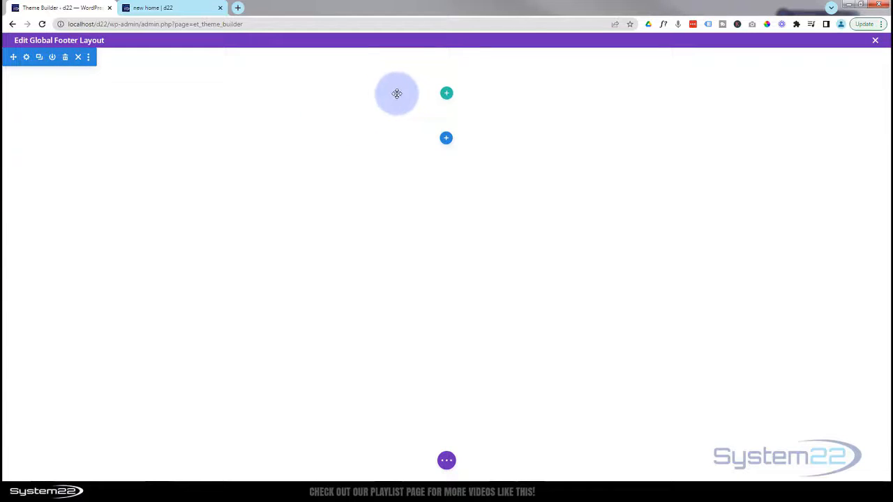
pyautogui.click(447, 94)
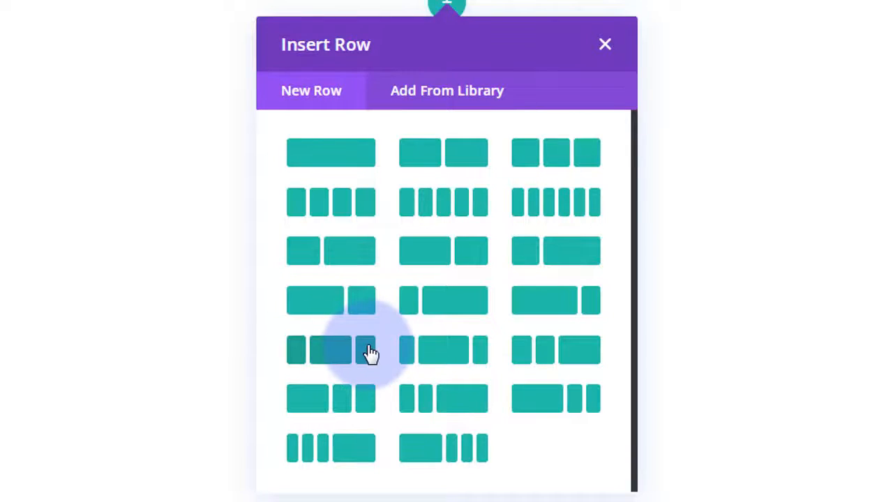
pyautogui.click(330, 357)
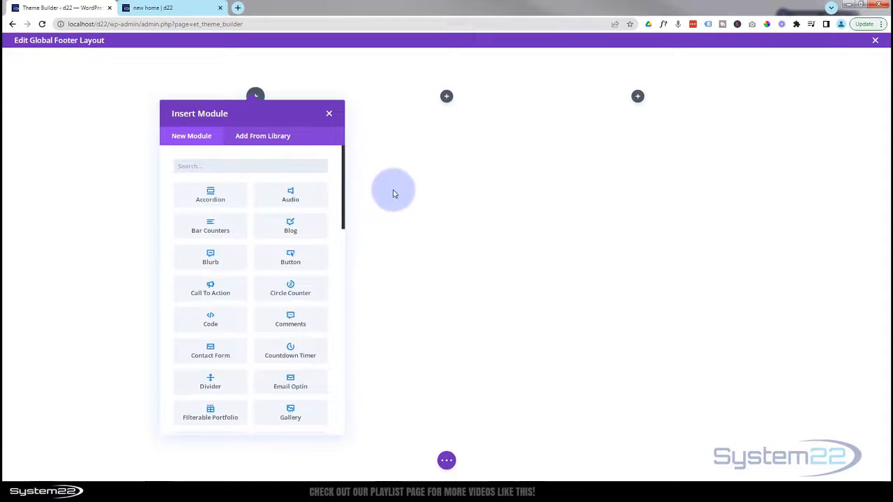
pyautogui.click(328, 115)
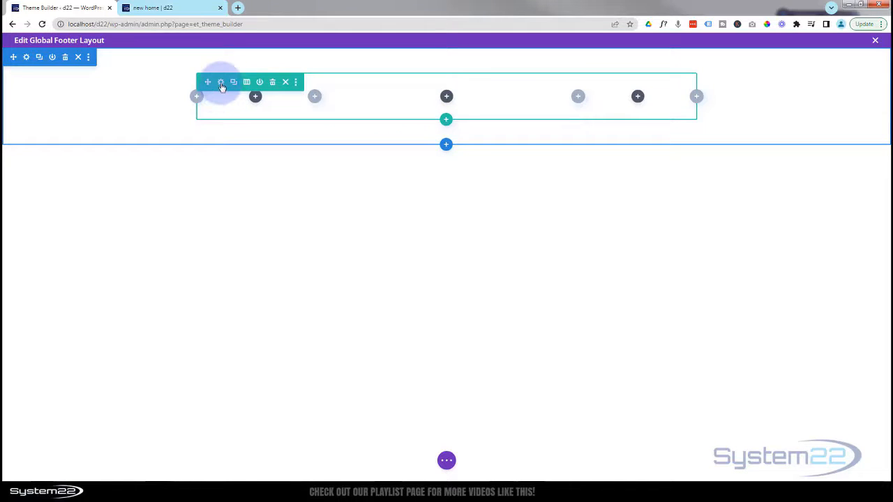
# - Set the footer row's Width and Max Width to 100% under Design > Sizing and save
pyautogui.click(221, 83)
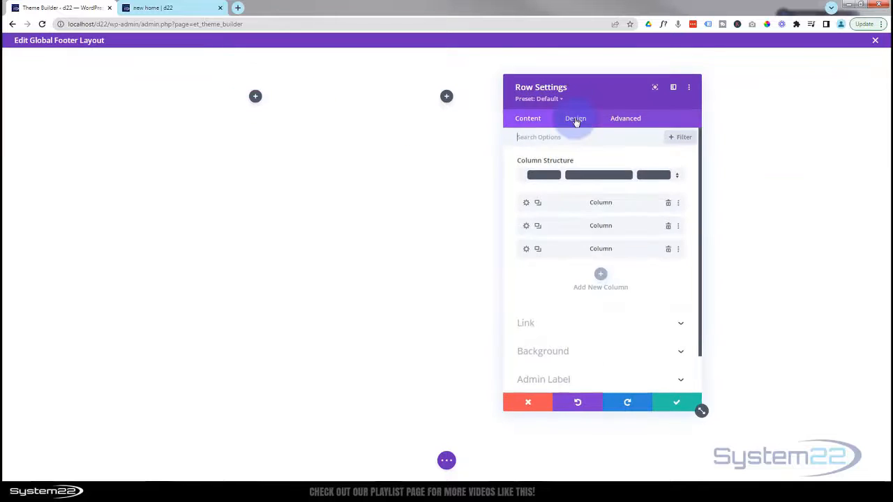
pyautogui.click(575, 119)
pyautogui.click(579, 135)
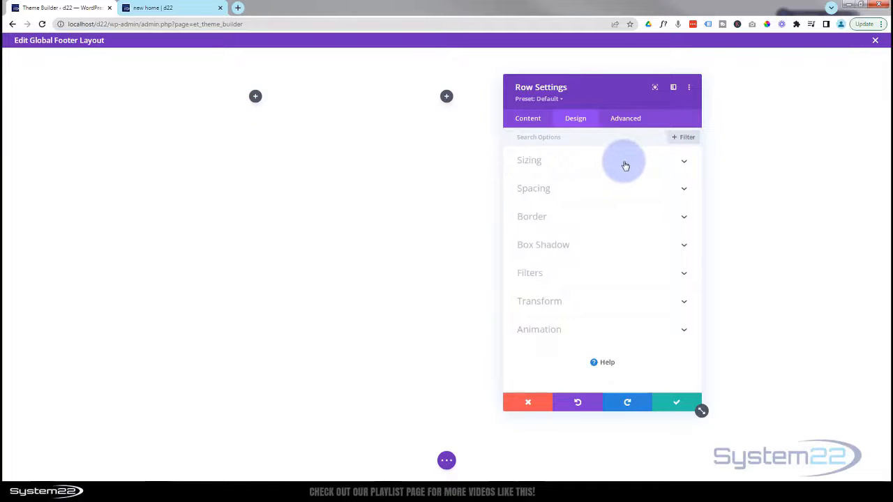
pyautogui.click(625, 165)
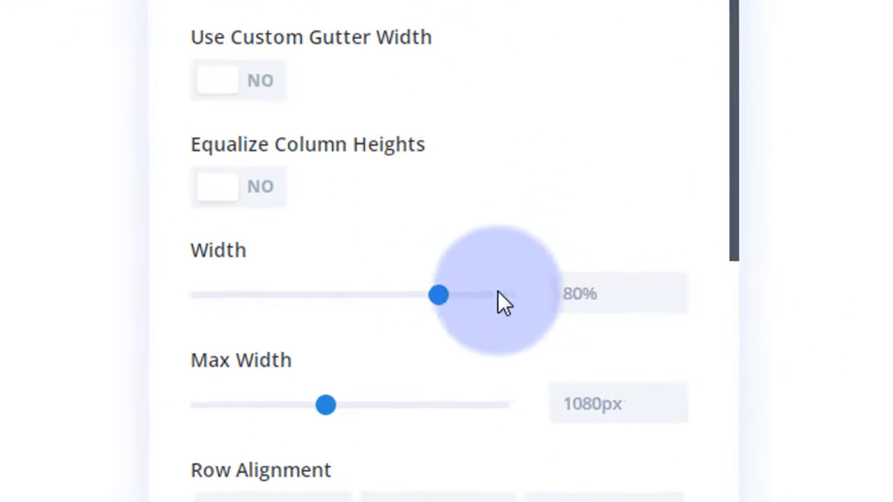
pyautogui.moveTo(497, 291); pyautogui.dragTo(538, 292)
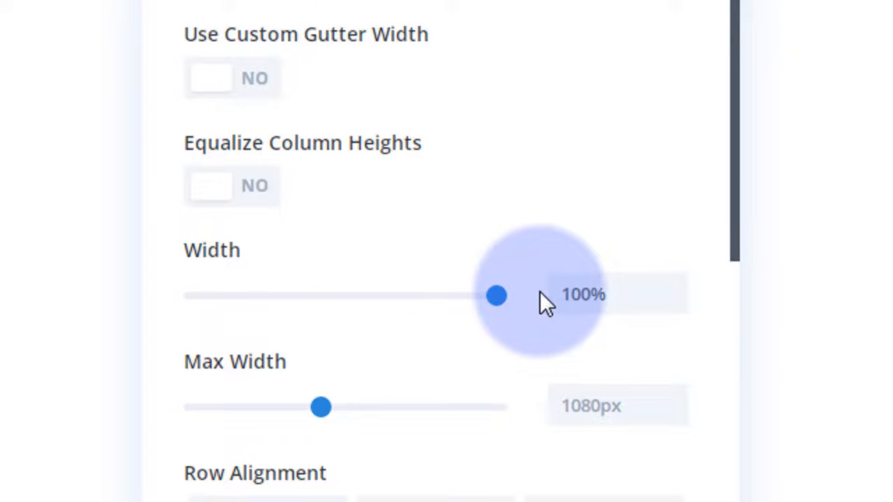
pyautogui.moveTo(608, 287); pyautogui.dragTo(550, 305)
pyautogui.hotkey('ctrl', 'c')
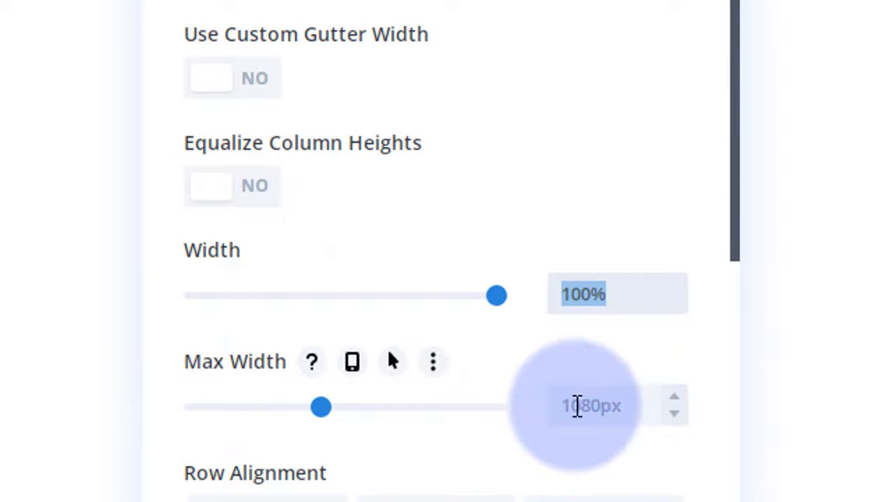
pyautogui.click(579, 406)
pyautogui.hotkey('ctrl', 'a')
pyautogui.hotkey('ctrl', 'v')
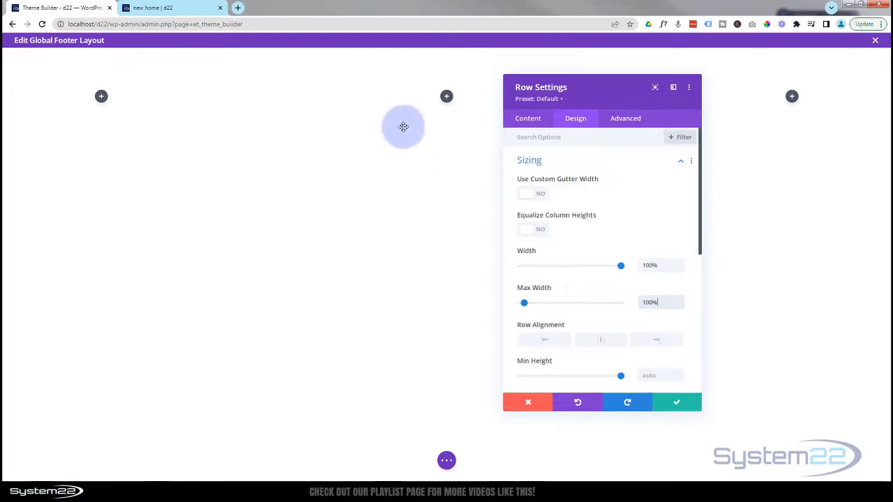
pyautogui.click(686, 407)
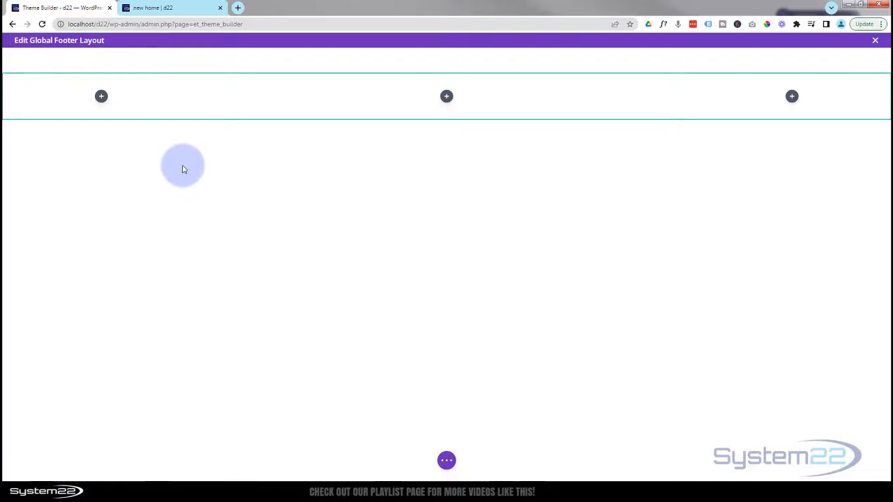
# - Give the footer section a blue #0c71c3 background colour and start choosing a background image
pyautogui.click(211, 64)
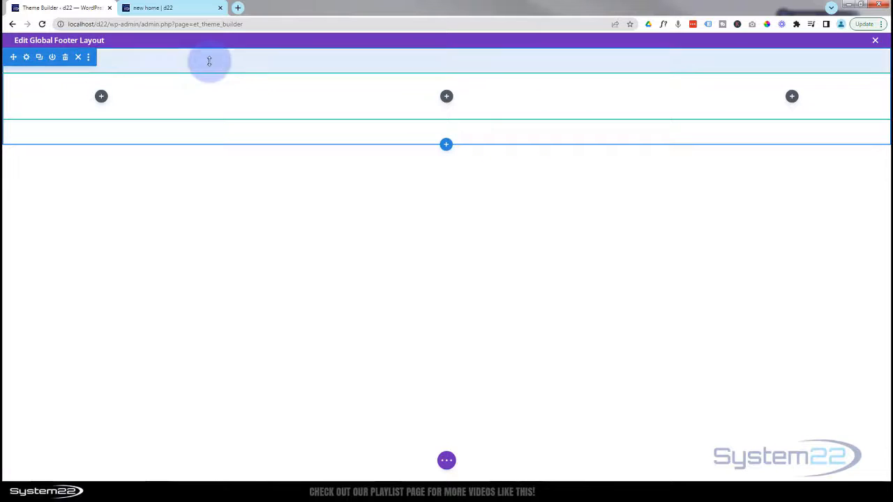
pyautogui.click(27, 58)
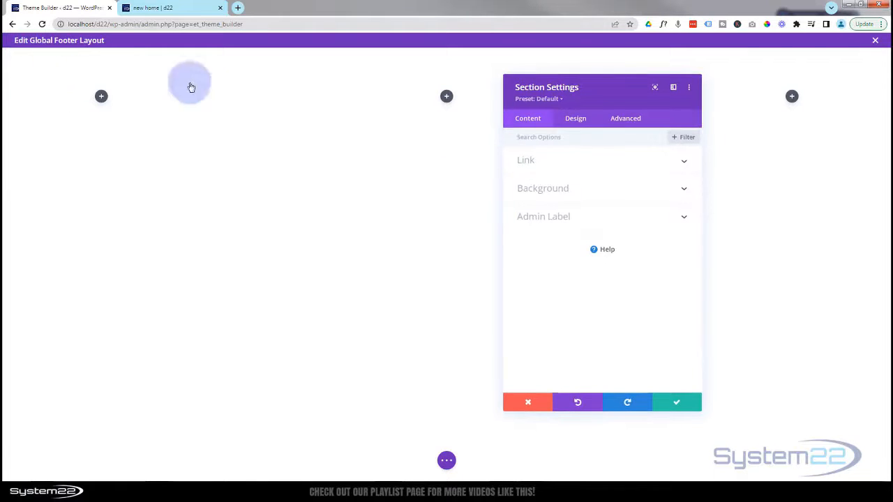
pyautogui.click(583, 187)
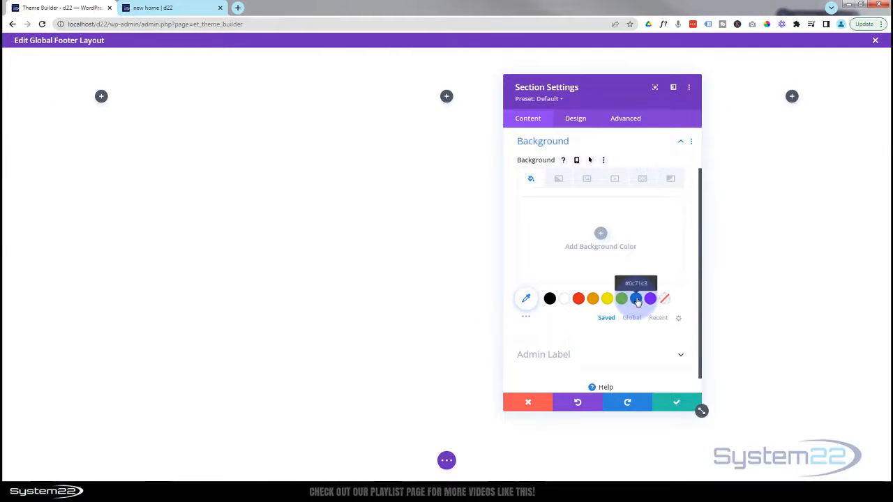
pyautogui.click(636, 299)
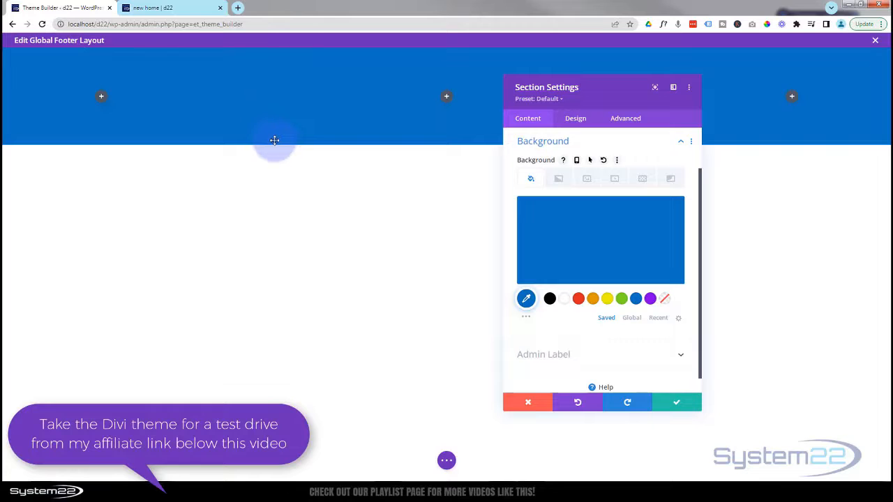
pyautogui.click(589, 181)
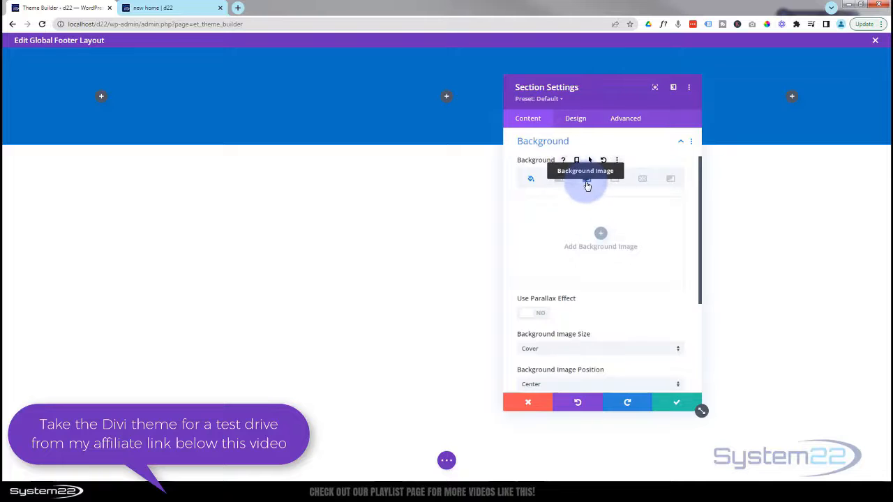
pyautogui.click(598, 241)
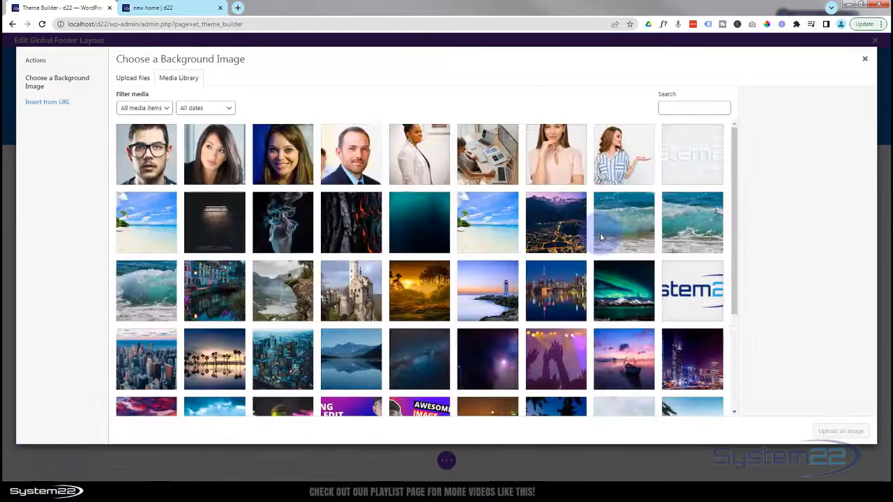
# - Apply the dark bark-and-lava image from the media library as the section's background
pyautogui.click(356, 213)
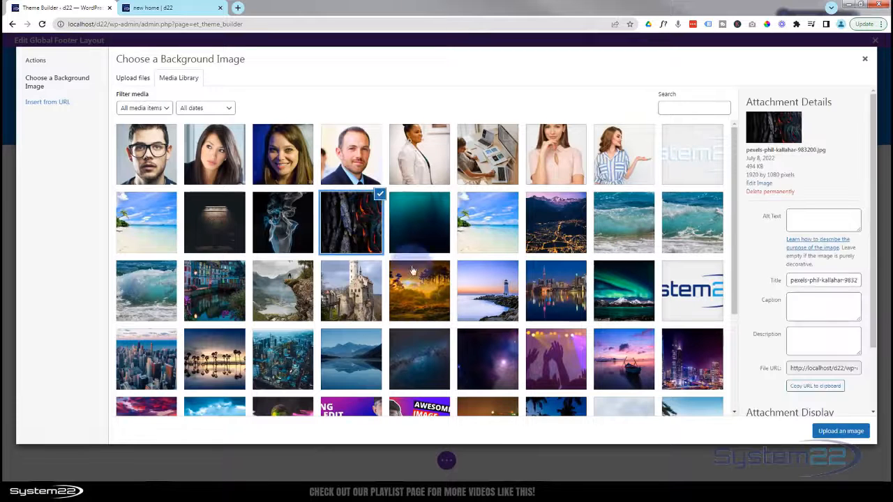
pyautogui.click(842, 433)
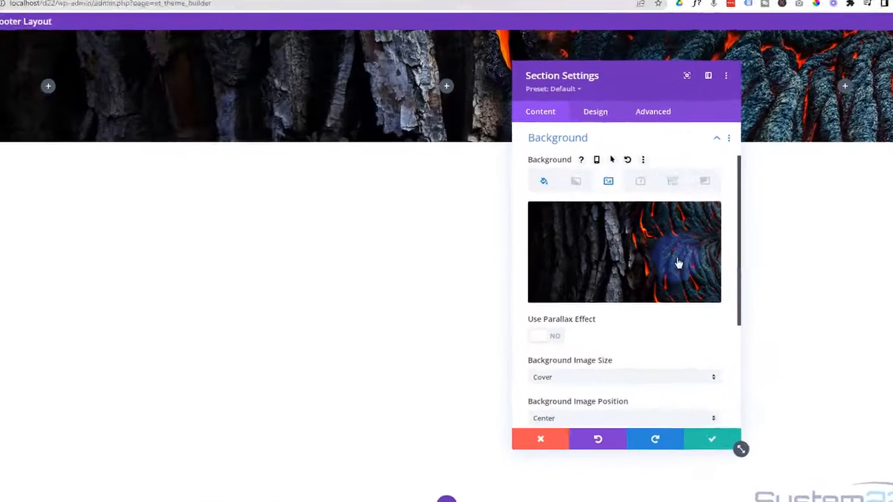
pyautogui.moveTo(644, 240)
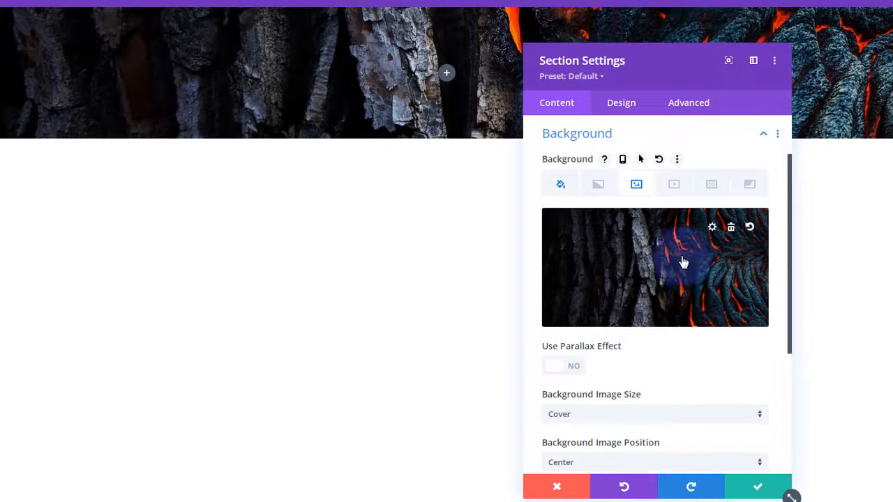
# - Try the Saturation and Luminosity blend modes, then set the background image blend to Multiply
pyautogui.scroll(-5, 683, 261)
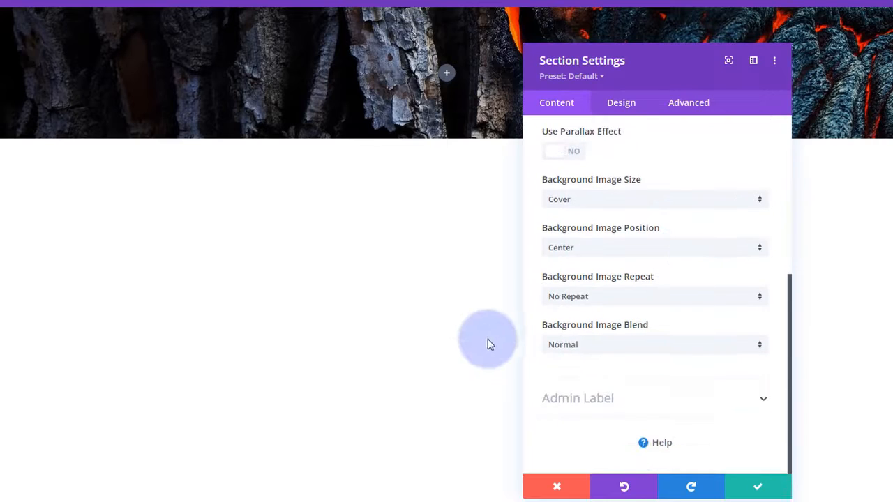
pyautogui.click(656, 345)
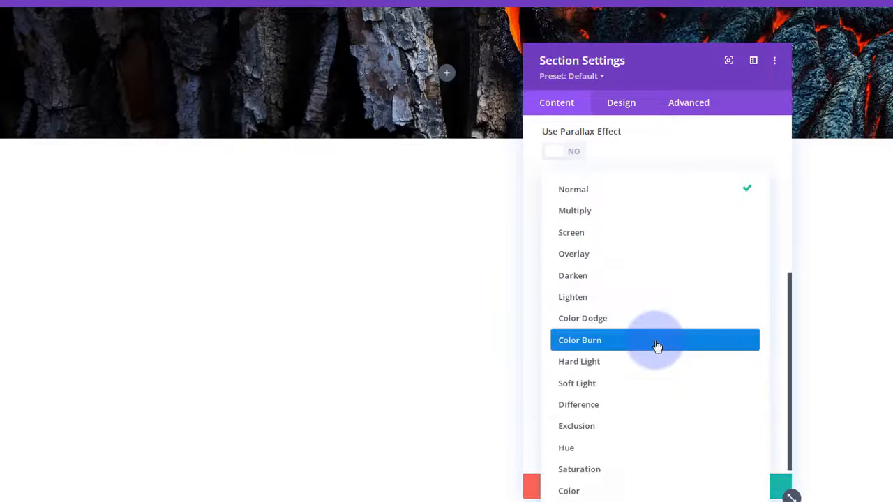
pyautogui.click(623, 470)
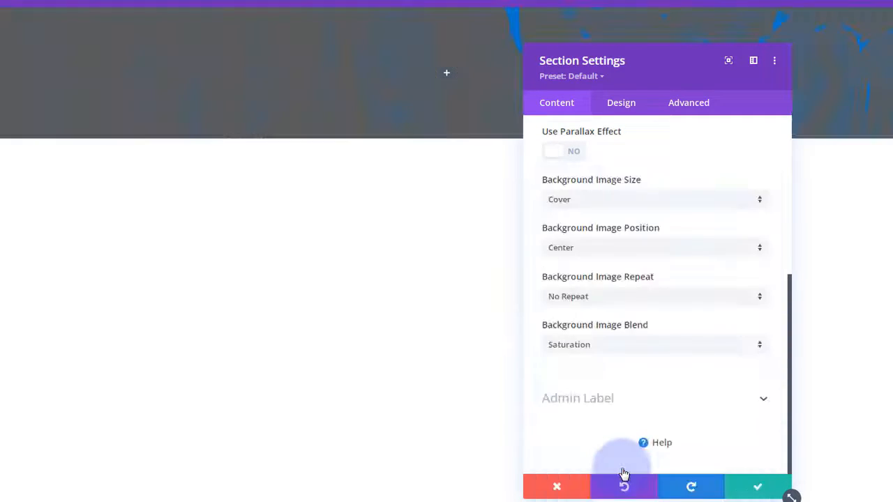
pyautogui.click(619, 345)
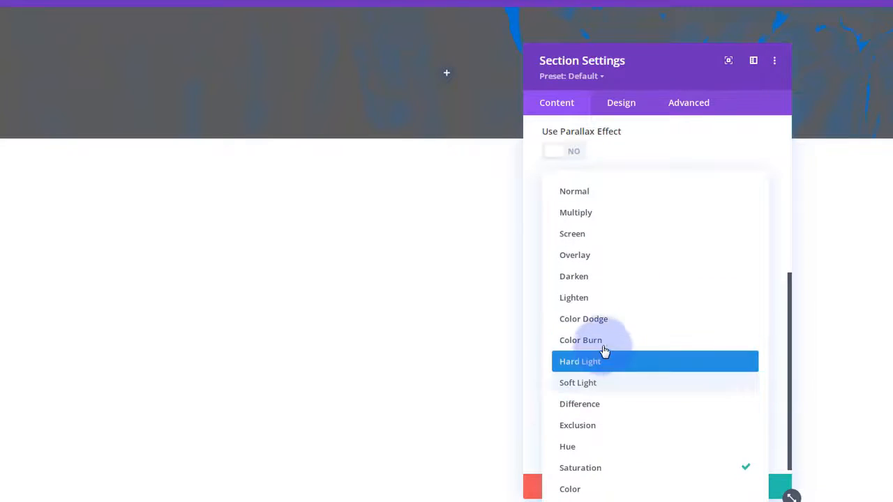
pyautogui.click(598, 497)
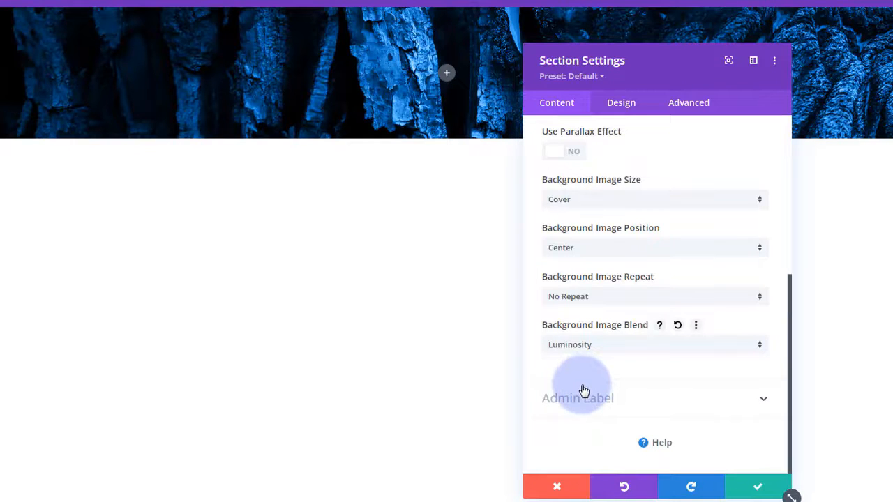
pyautogui.click(628, 346)
pyautogui.click(602, 218)
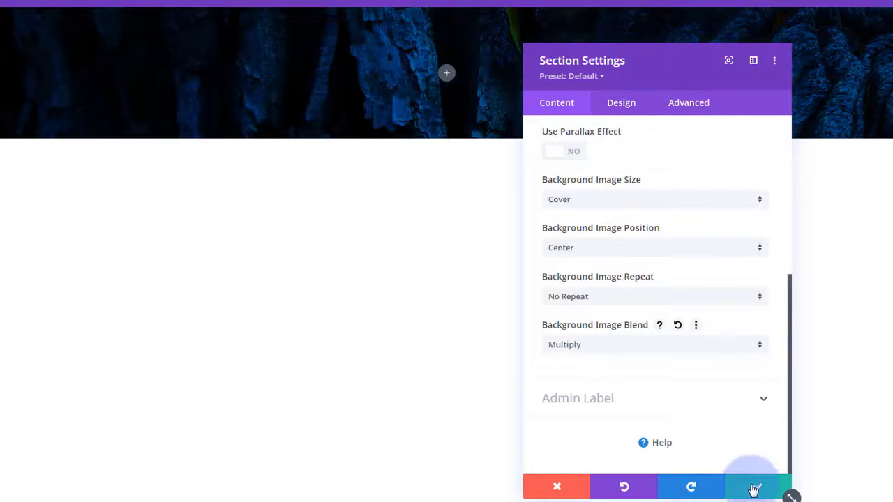
pyautogui.moveTo(688, 73); pyautogui.dragTo(633, 91)
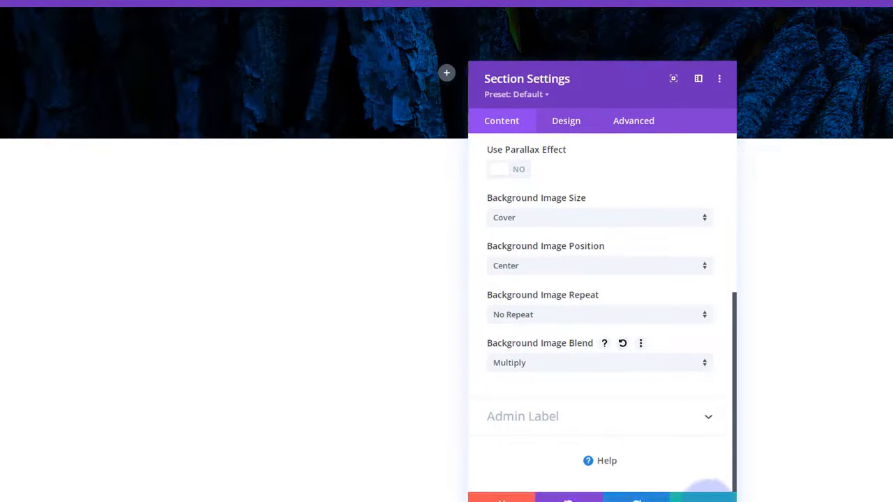
pyautogui.scroll(4, 600, 370)
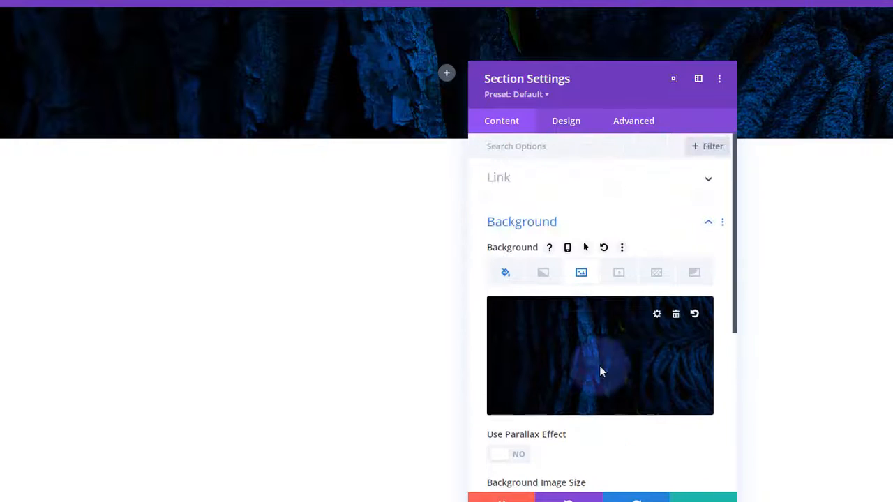
# - Add a white Tufted background pattern over the dark image
pyautogui.click(660, 276)
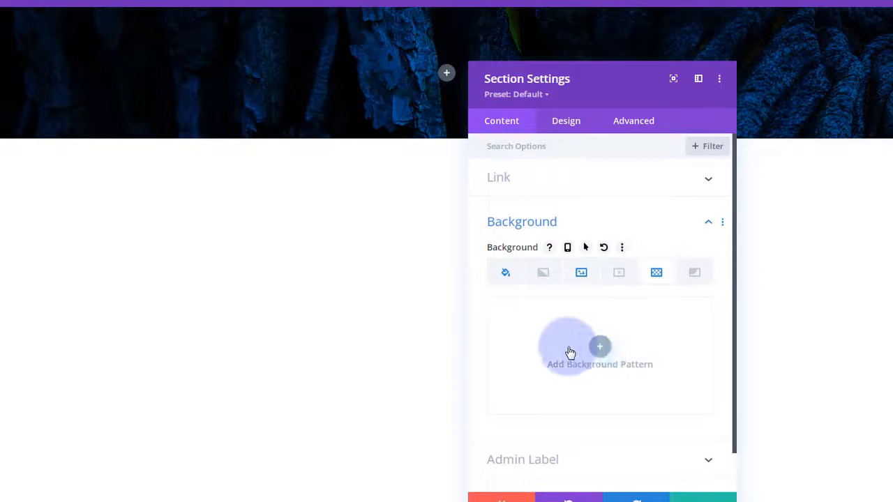
pyautogui.click(602, 347)
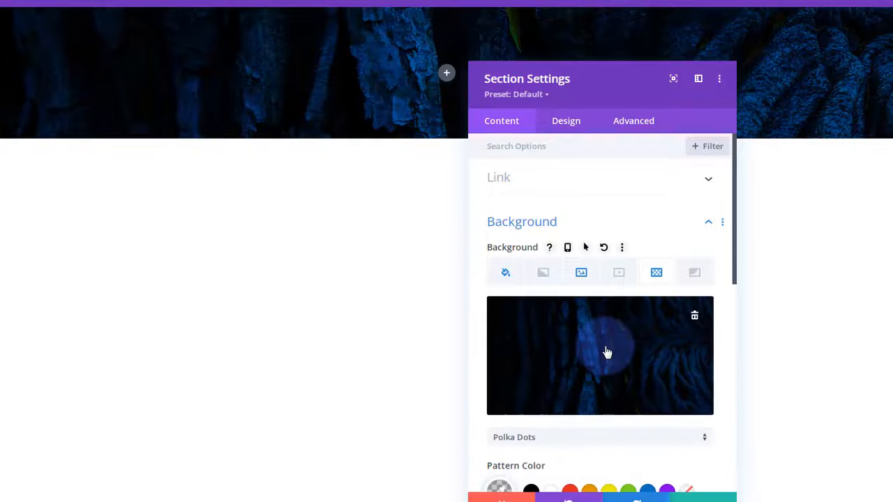
pyautogui.scroll(-2, 607, 351)
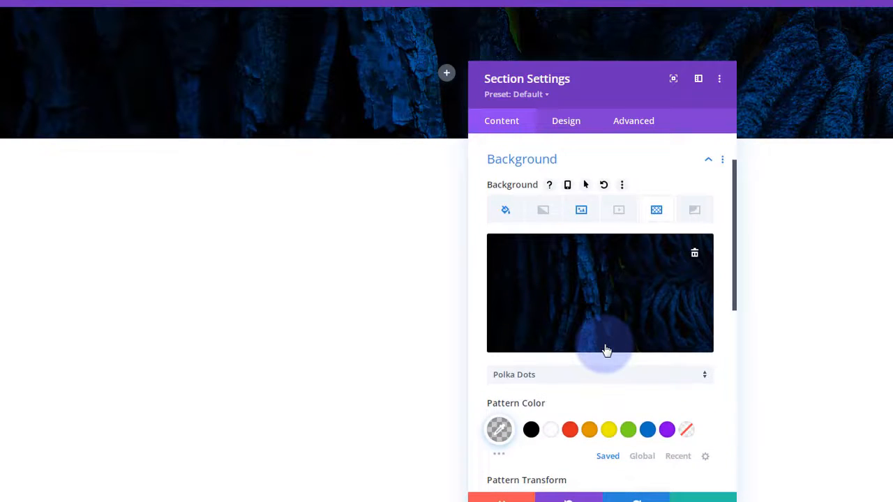
pyautogui.click(550, 431)
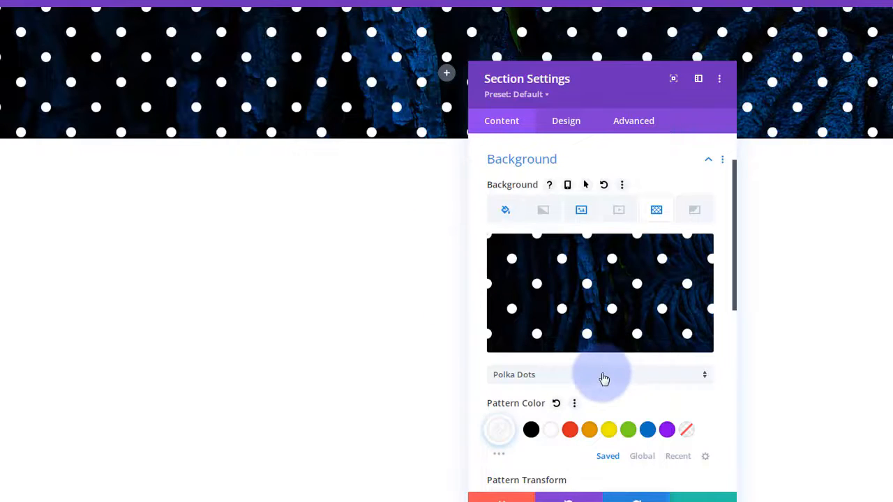
pyautogui.click(601, 377)
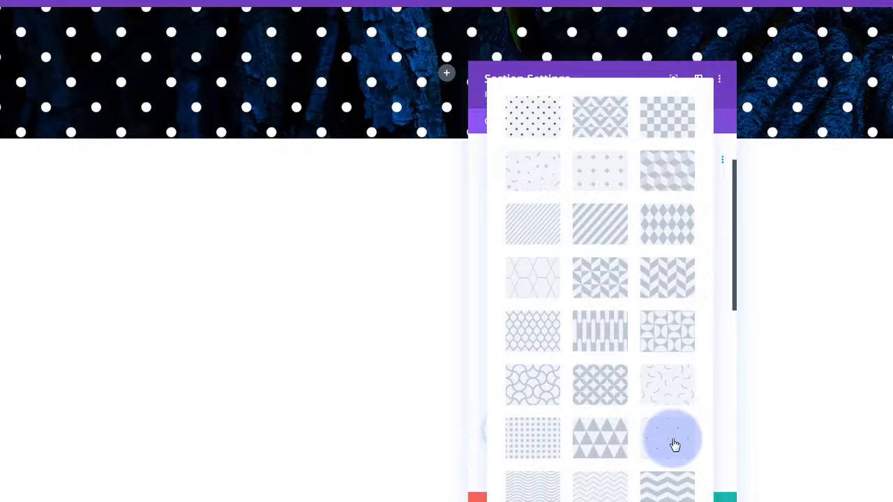
pyautogui.click(675, 446)
# - Set the pattern to Custom Size and narrow its width to 39px
pyautogui.scroll(-3, 580, 329)
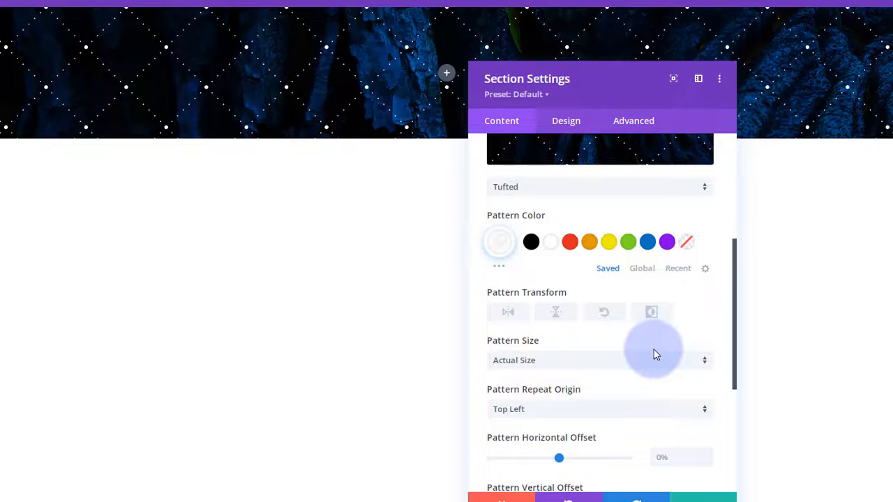
pyautogui.click(608, 365)
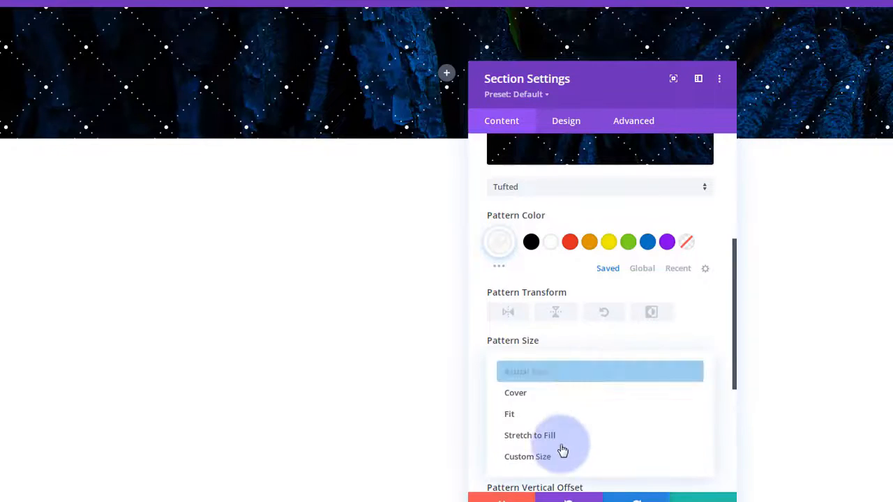
pyautogui.click(556, 457)
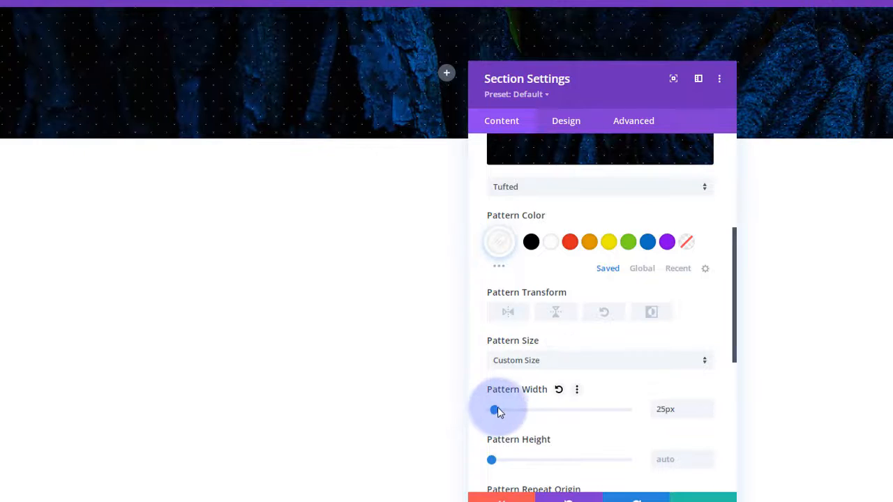
pyautogui.moveTo(500, 411); pyautogui.dragTo(497, 411)
pyautogui.scroll(4, 528, 409)
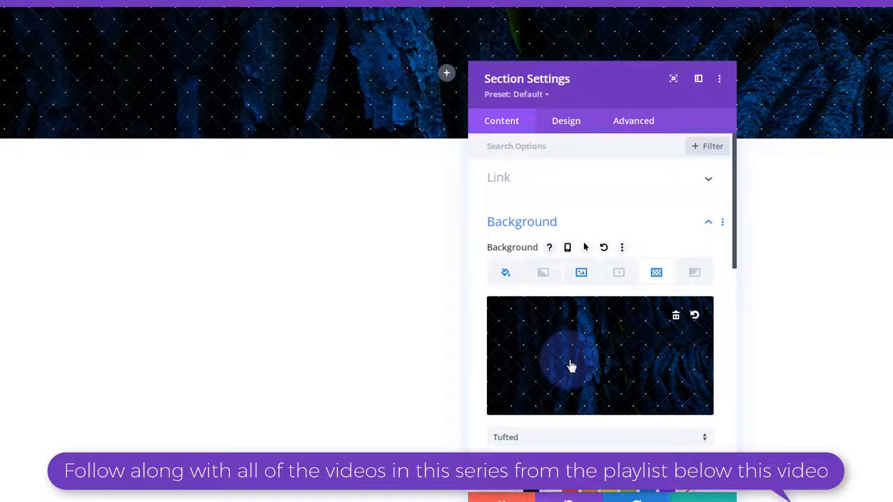
pyautogui.click(571, 366)
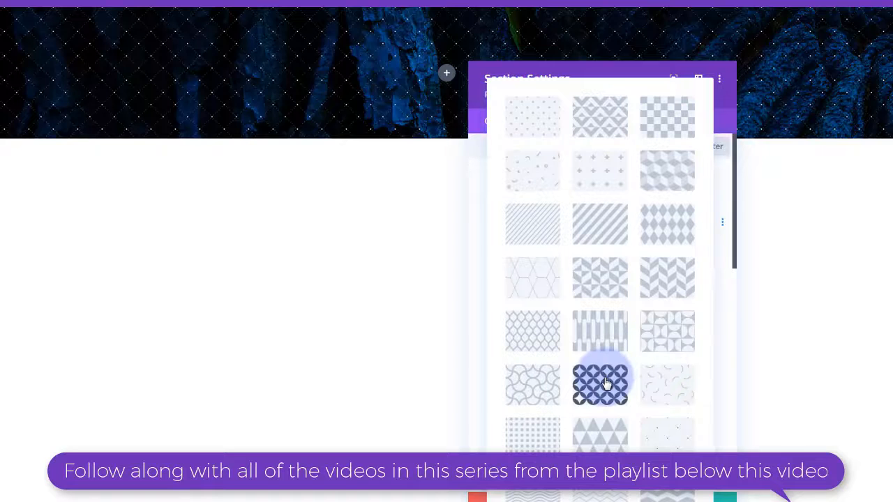
# - Switch the pattern to Honeycomb and shrink its width to 21px
pyautogui.click(540, 283)
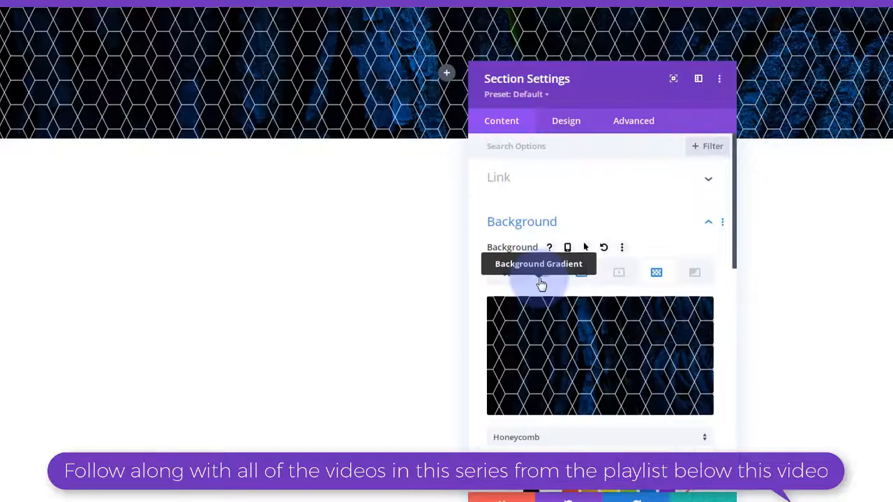
pyautogui.scroll(-3, 594, 366)
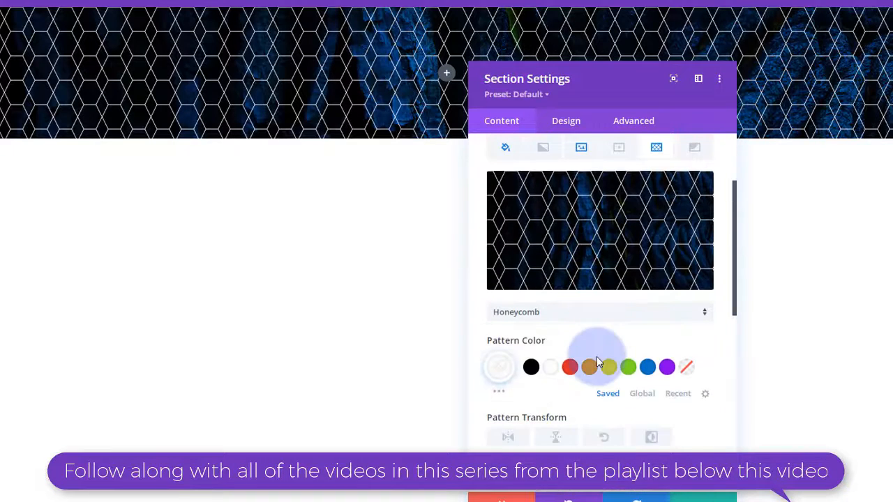
pyautogui.scroll(-5, 590, 361)
pyautogui.click(498, 348)
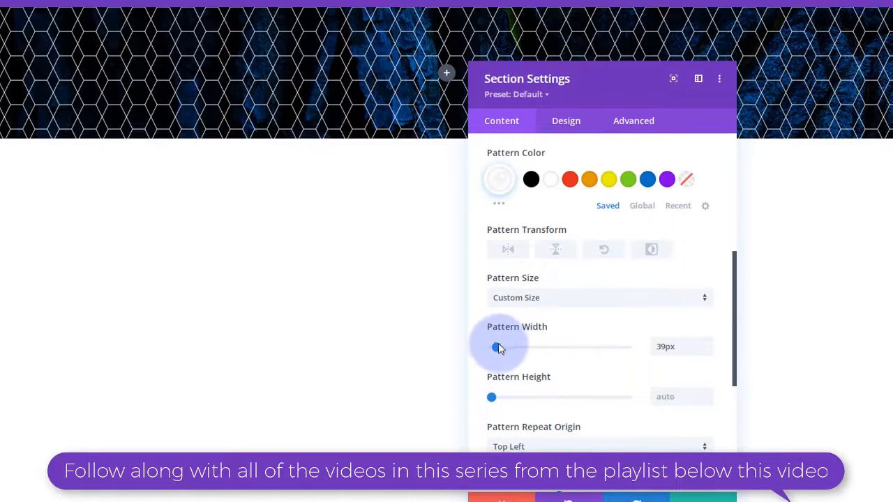
pyautogui.moveTo(497, 348); pyautogui.dragTo(495, 349)
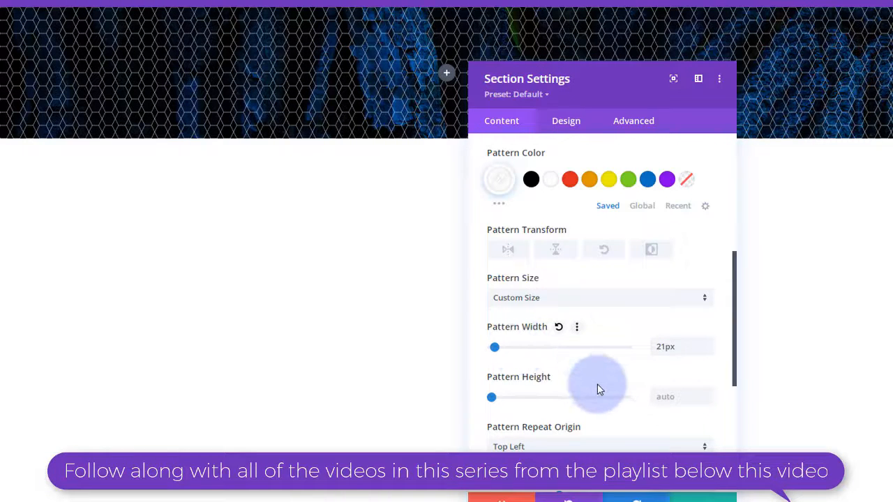
# - Set the pattern colour to rgba(255,255,255,0.39) and save the section settings
pyautogui.scroll(5, 598, 384)
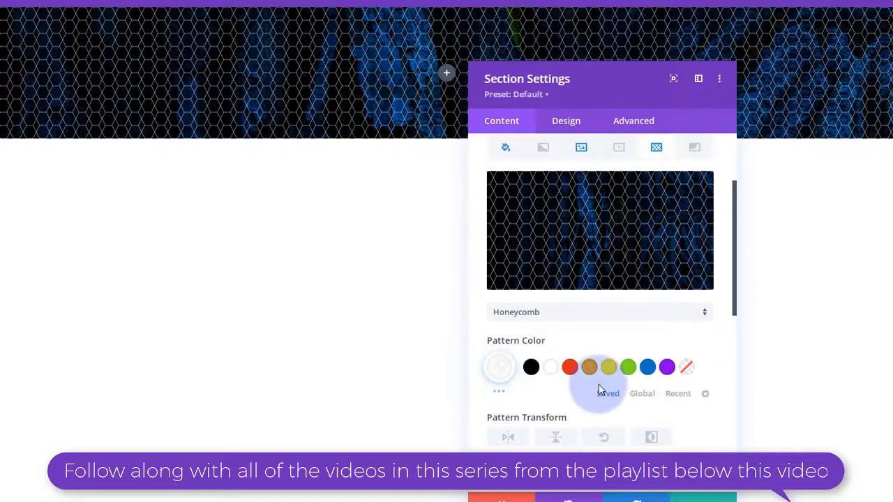
pyautogui.click(504, 369)
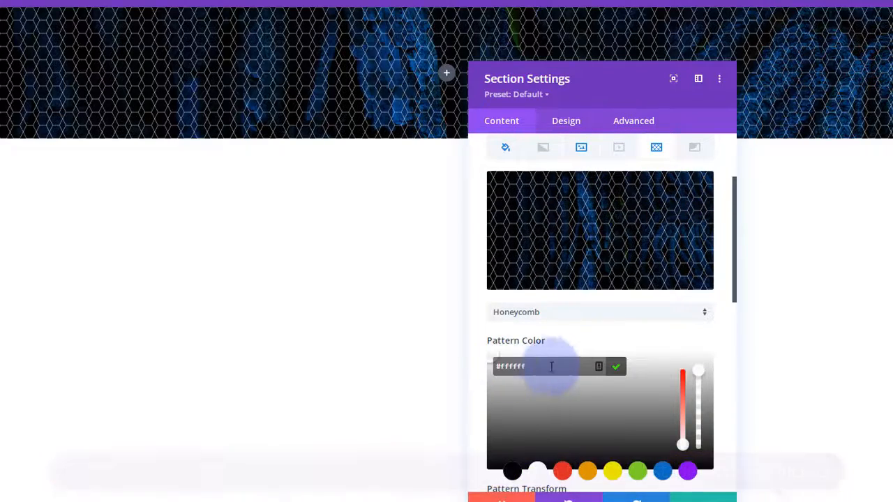
pyautogui.scroll(-3, 587, 371)
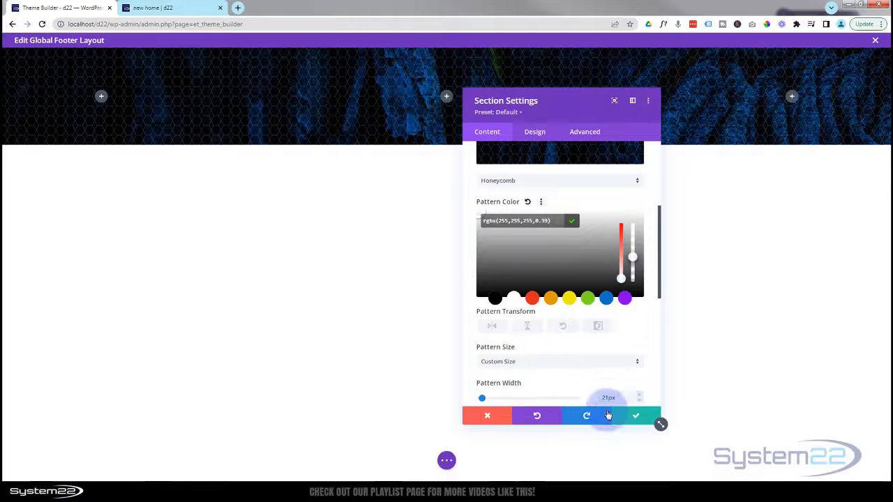
pyautogui.click(635, 417)
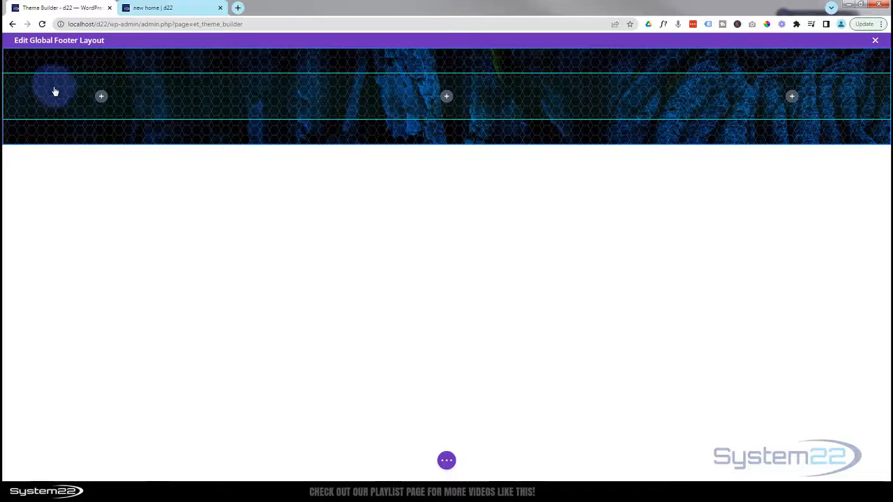
# - Add an Image module with the System22 logo to the footer's first column
pyautogui.click(102, 97)
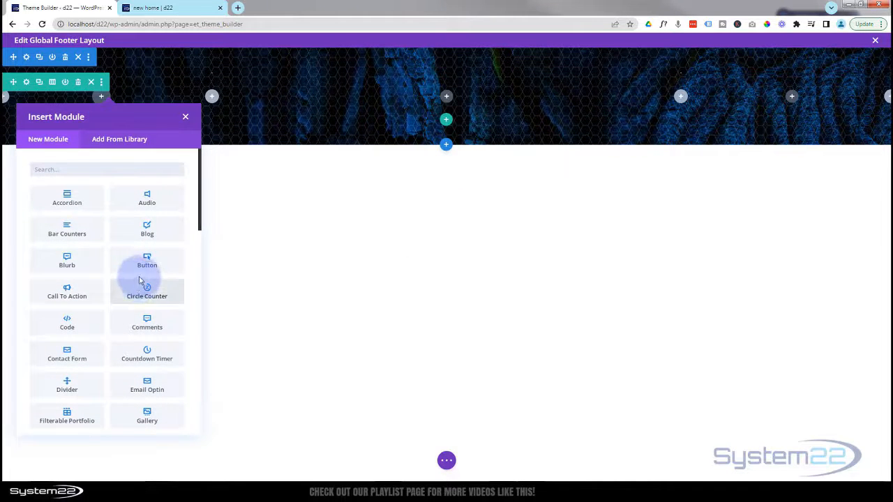
pyautogui.scroll(-1, 140, 280)
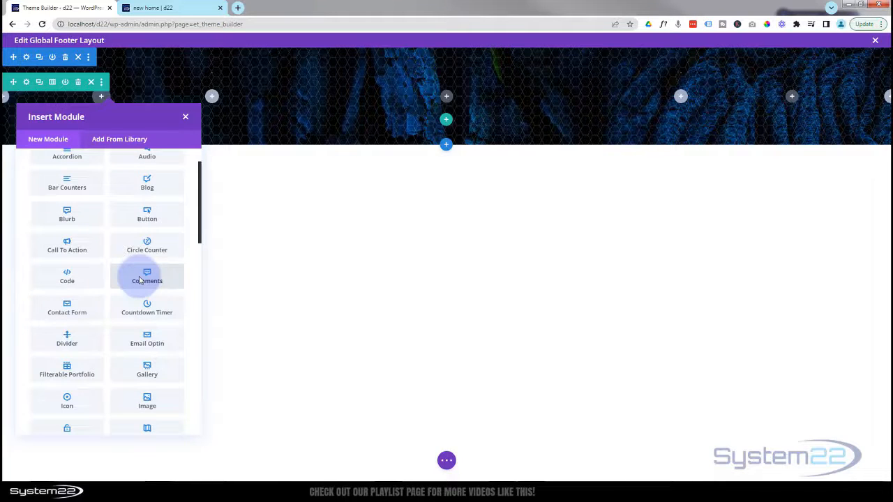
pyautogui.scroll(-2, 139, 280)
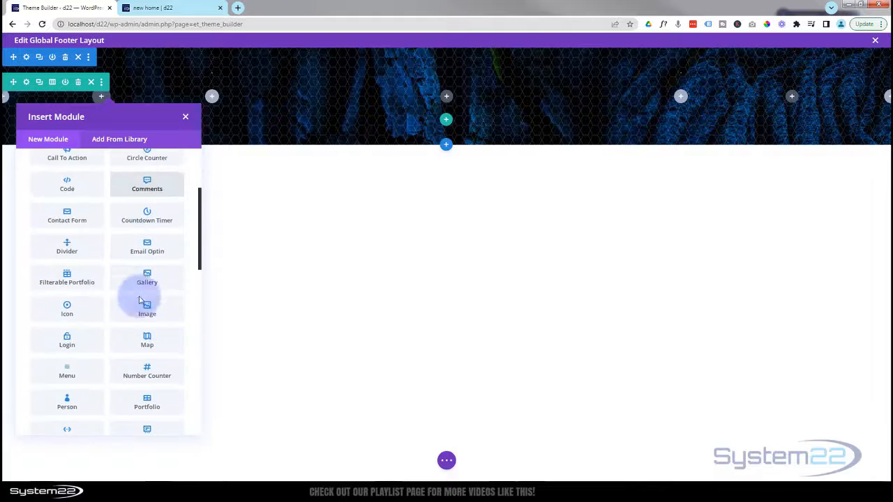
pyautogui.click(147, 314)
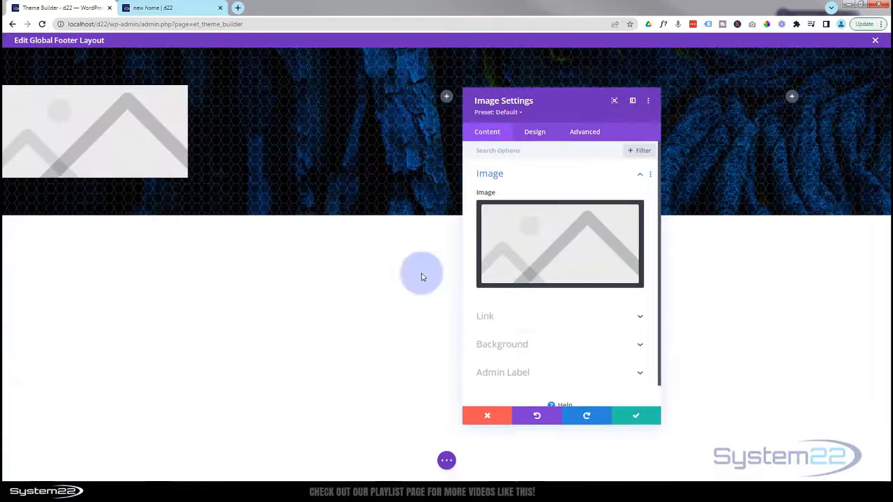
pyautogui.click(585, 251)
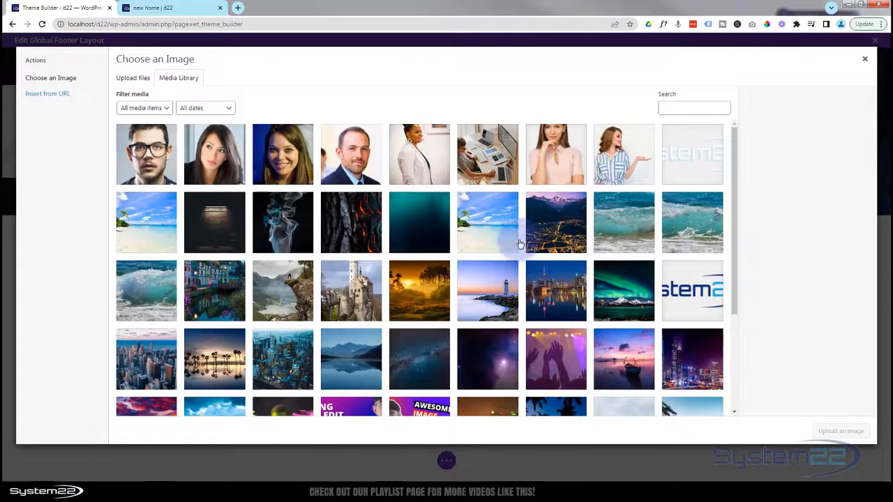
pyautogui.click(671, 162)
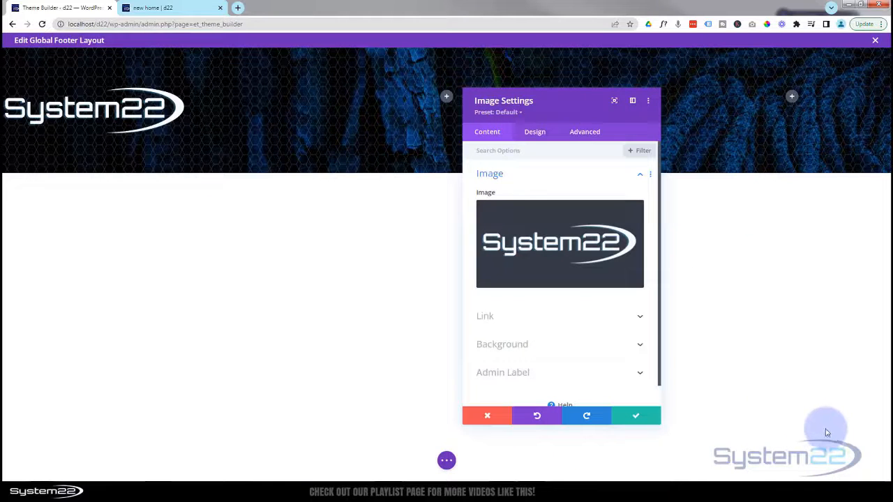
# - Center the logo and set its width to 51%, then save
pyautogui.click(535, 133)
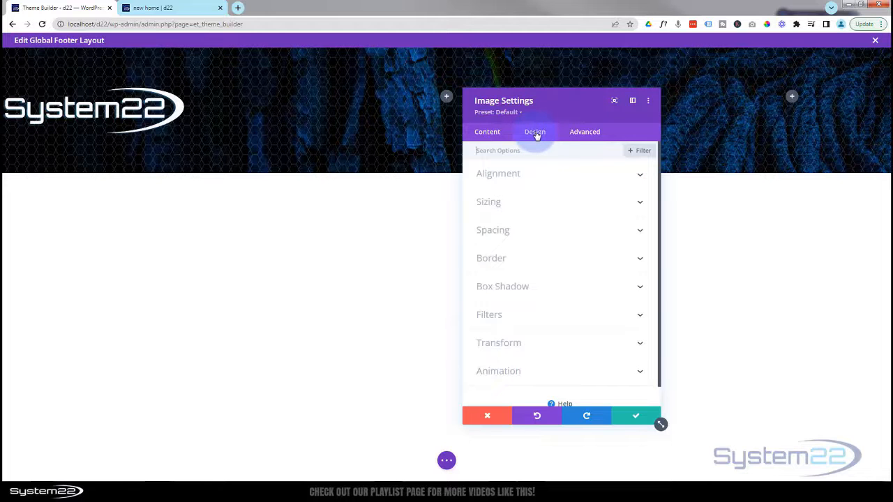
pyautogui.click(566, 178)
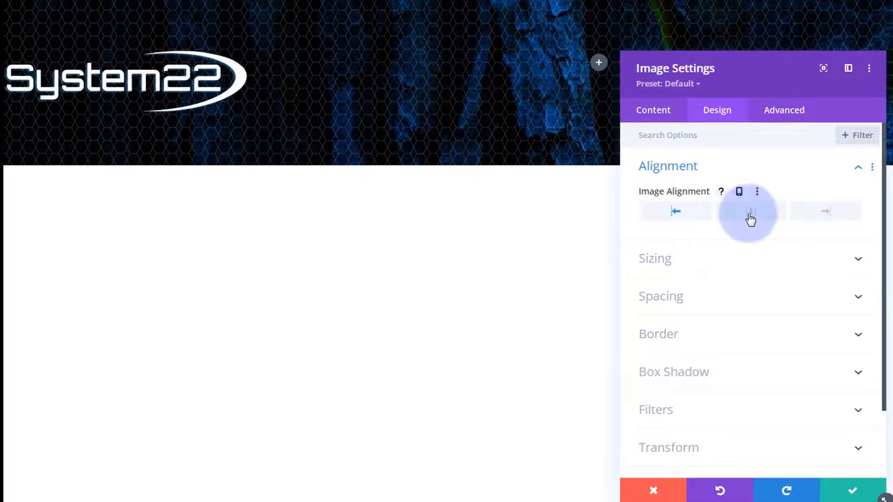
pyautogui.click(560, 207)
pyautogui.click(746, 263)
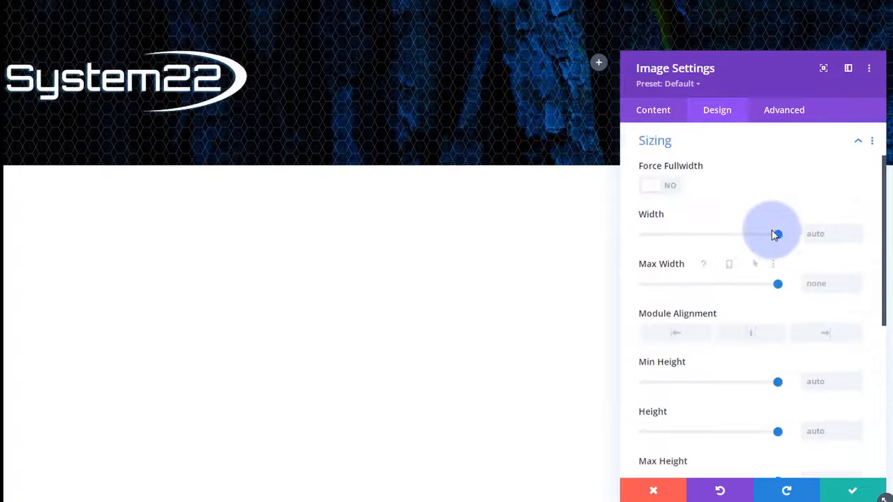
pyautogui.moveTo(774, 239); pyautogui.dragTo(713, 239)
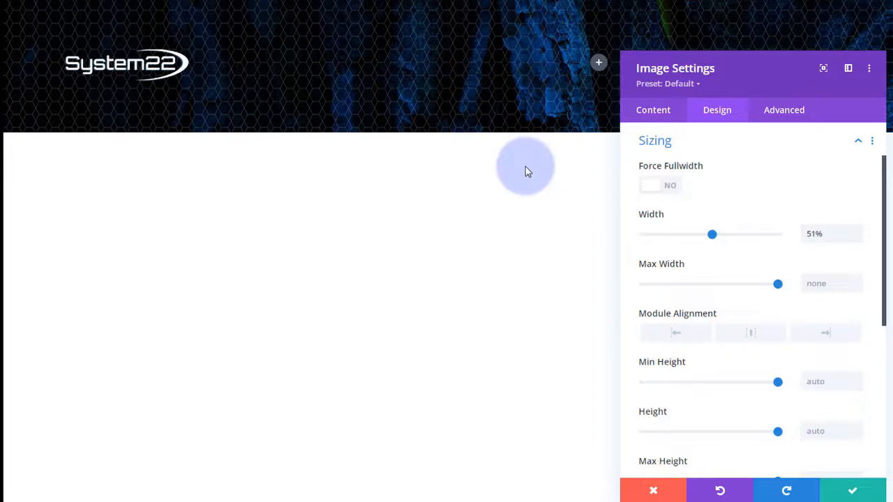
pyautogui.click(853, 492)
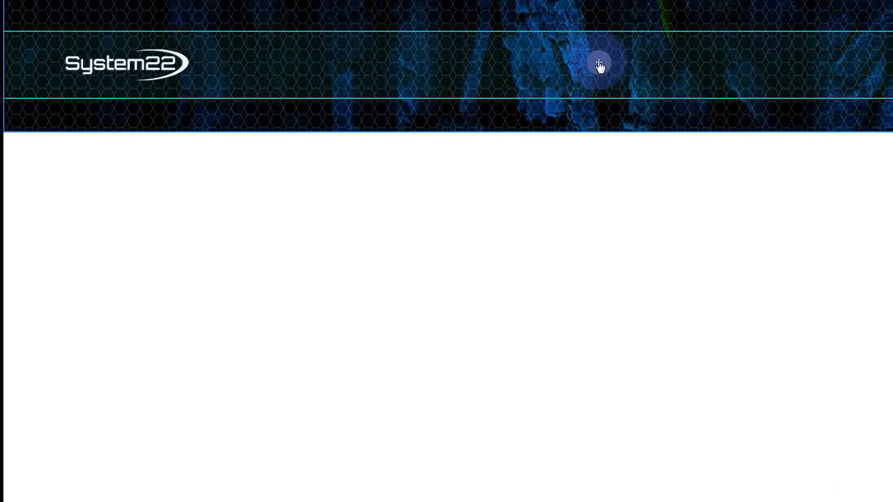
# - Add a Menu module beside the logo and remove its white background
pyautogui.click(600, 65)
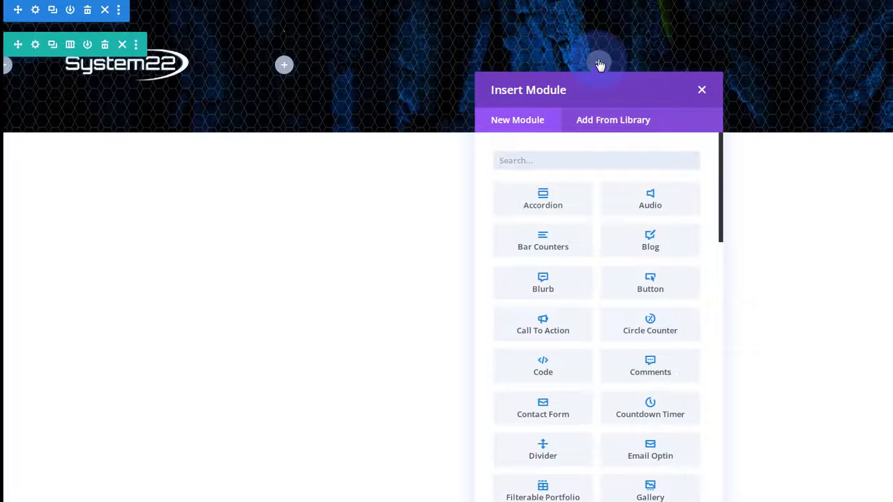
pyautogui.scroll(-3, 602, 245)
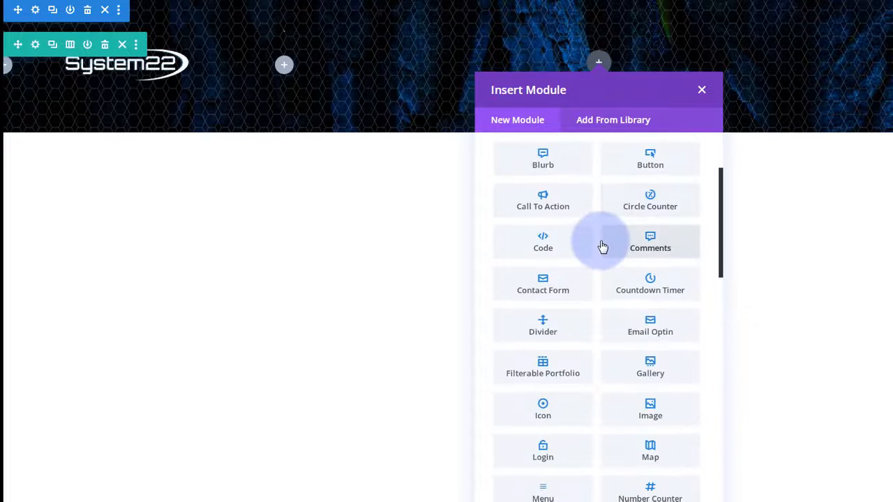
pyautogui.scroll(-2, 602, 246)
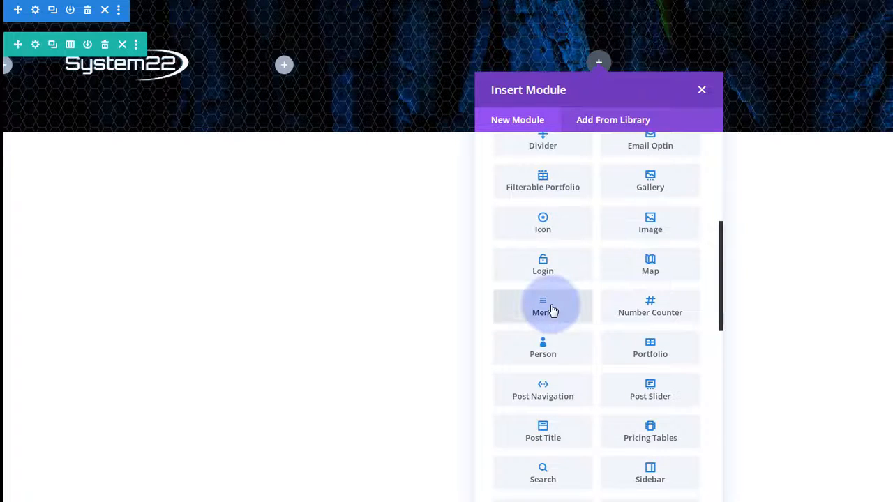
pyautogui.click(544, 307)
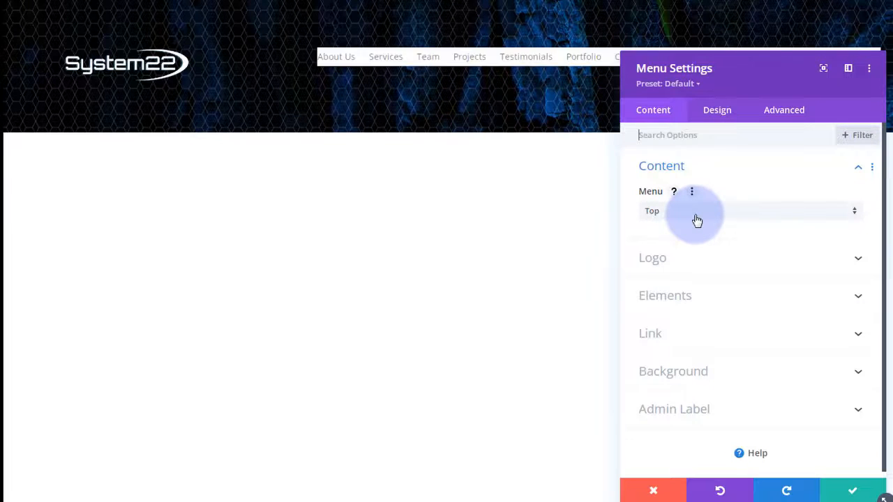
pyautogui.moveTo(735, 62); pyautogui.dragTo(778, 108)
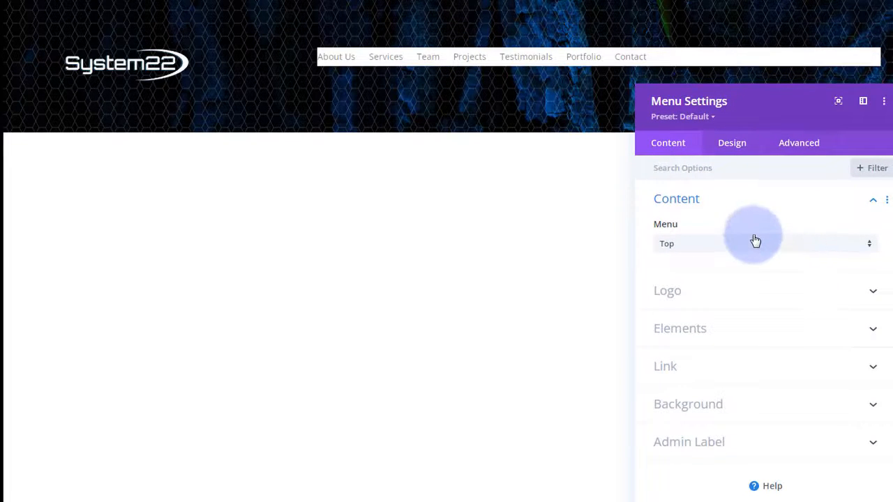
pyautogui.scroll(-1, 755, 246)
pyautogui.click(750, 398)
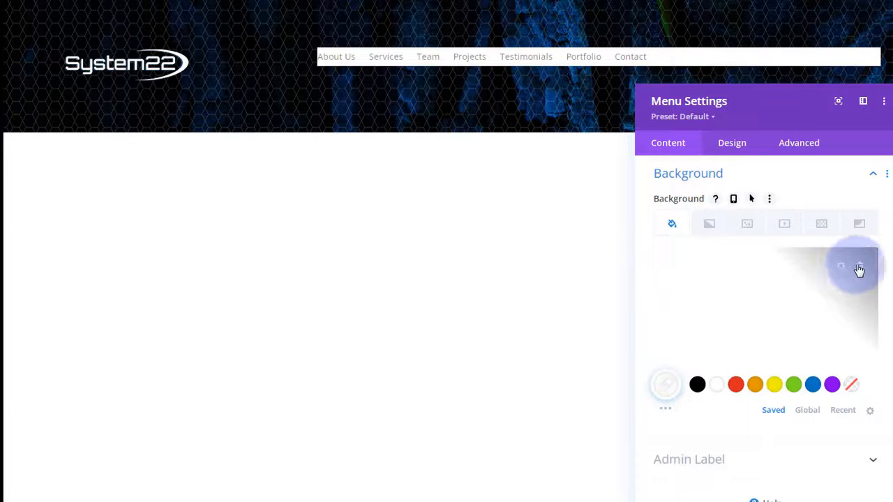
pyautogui.click(860, 268)
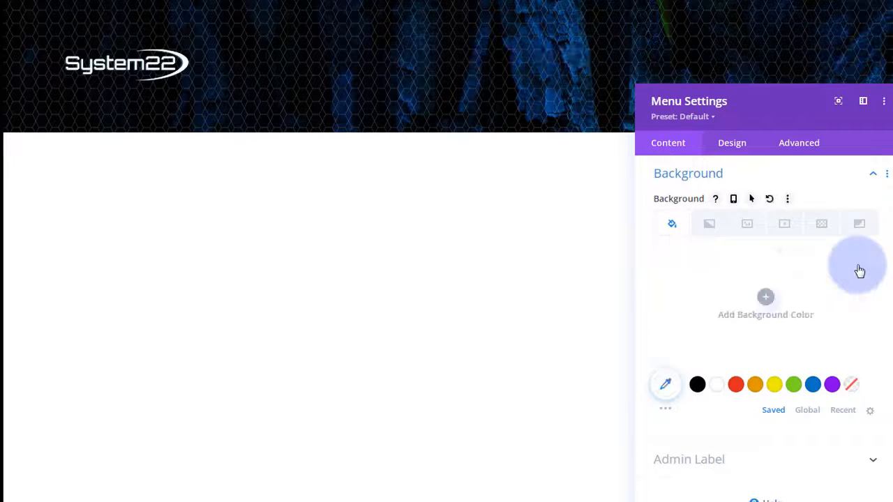
# - Make the active link and menu text white, center the links, and save
pyautogui.click(737, 148)
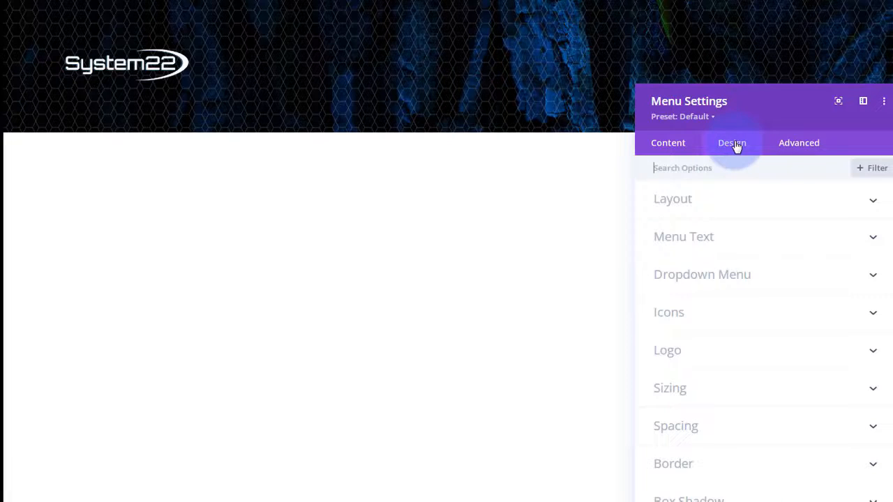
pyautogui.click(751, 241)
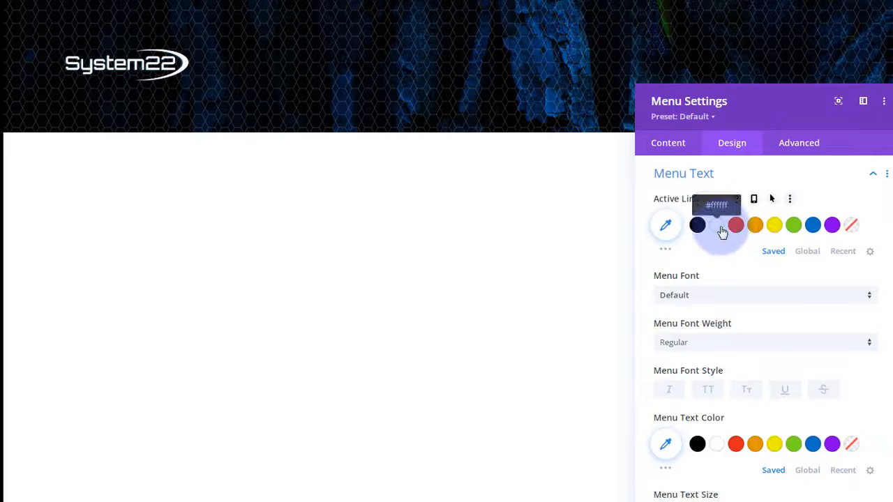
pyautogui.click(721, 230)
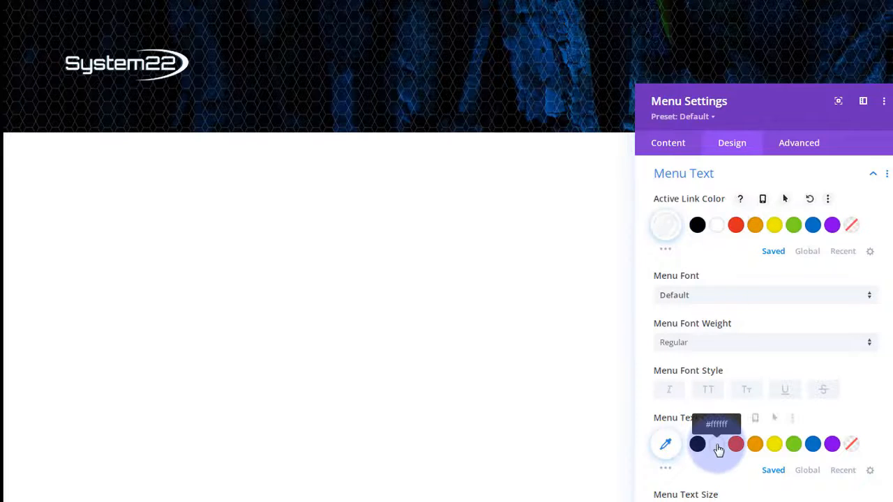
pyautogui.click(719, 449)
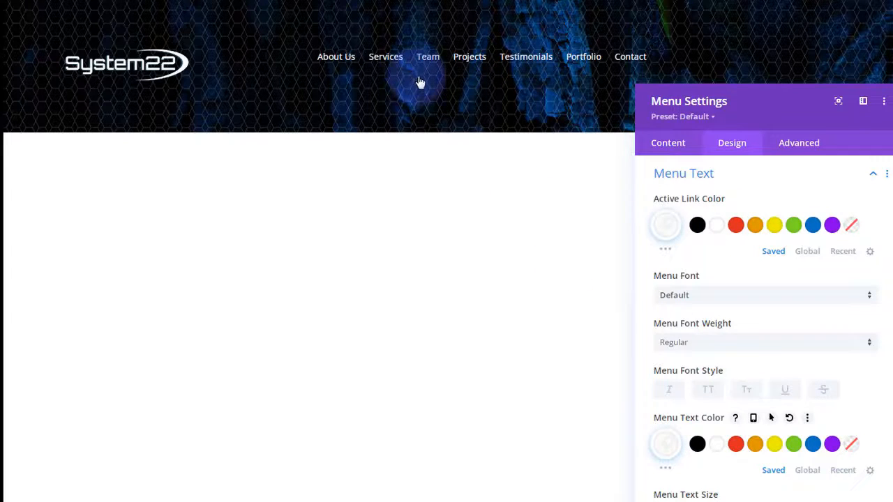
pyautogui.scroll(-5, 773, 294)
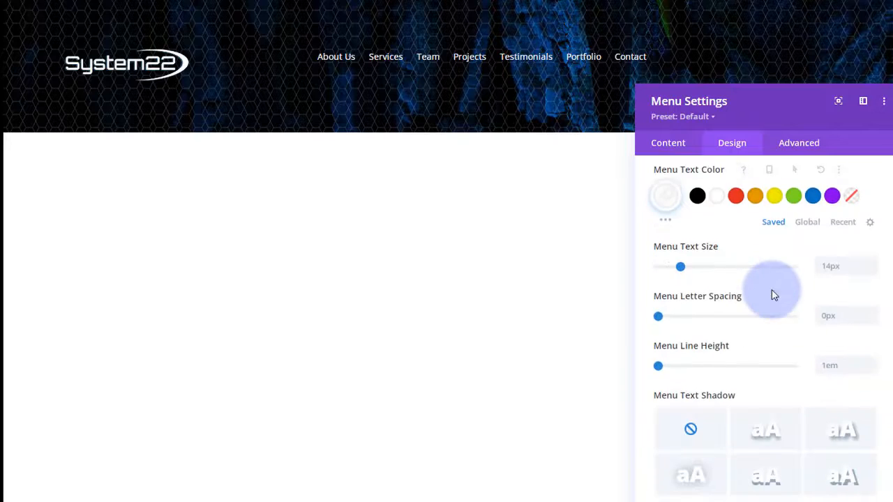
pyautogui.scroll(-2, 772, 294)
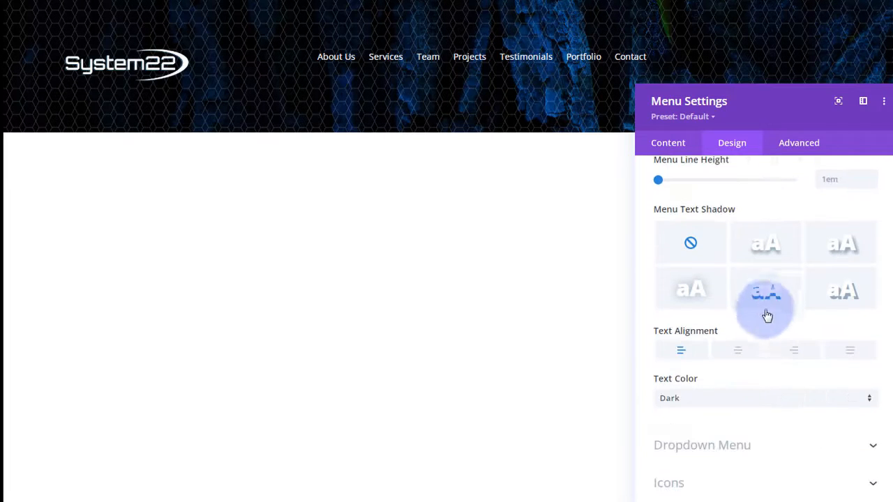
pyautogui.click(739, 351)
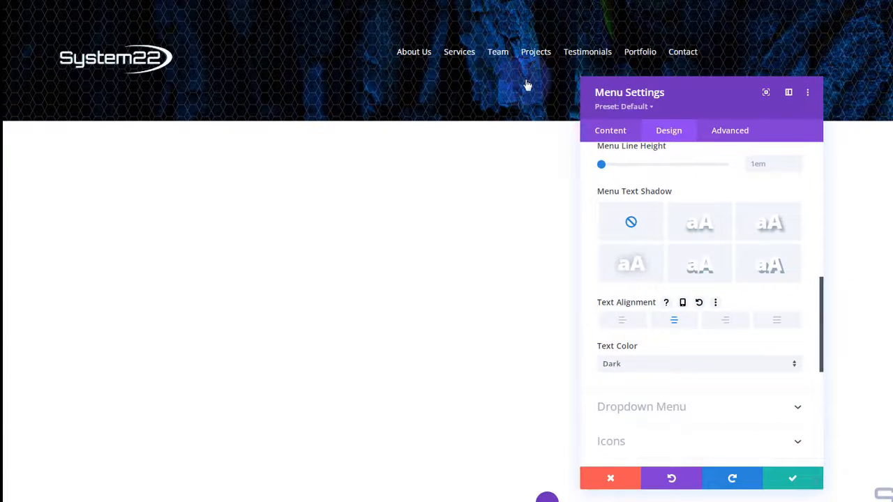
pyautogui.click(781, 479)
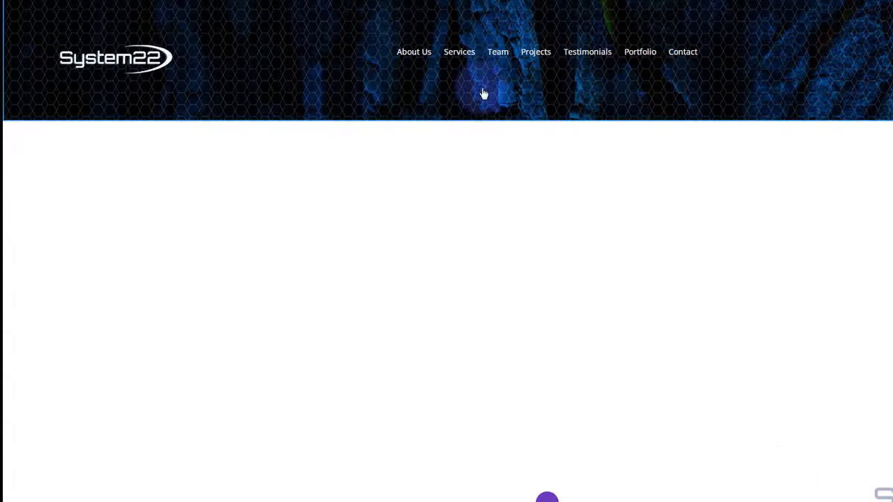
pyautogui.moveTo(520, 60)
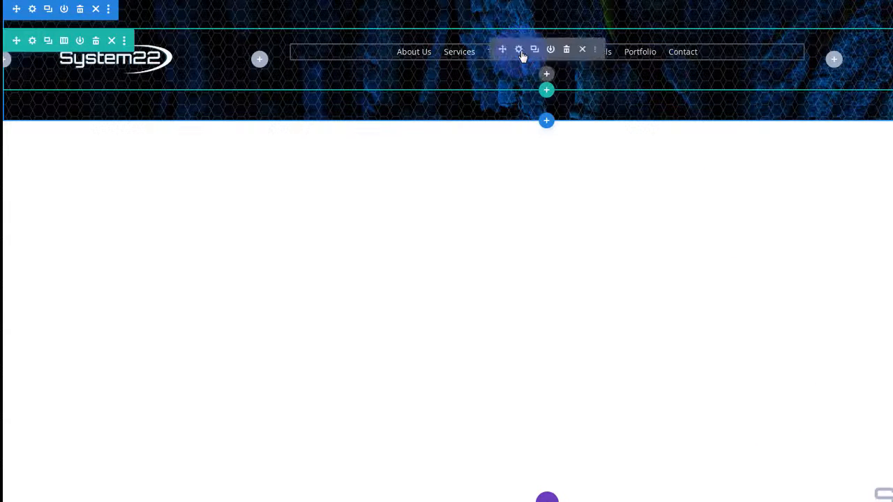
# - Add a Text module below the menu and delete its placeholder body text
pyautogui.click(547, 75)
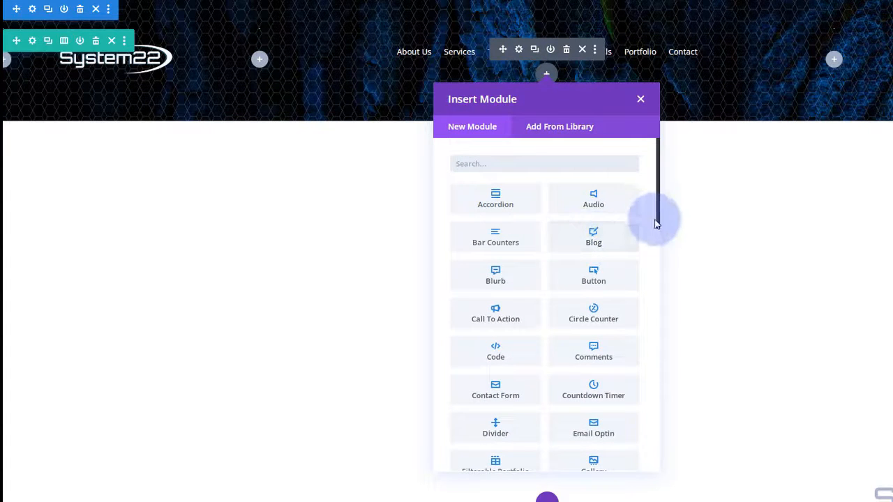
pyautogui.moveTo(657, 225); pyautogui.dragTo(656, 465)
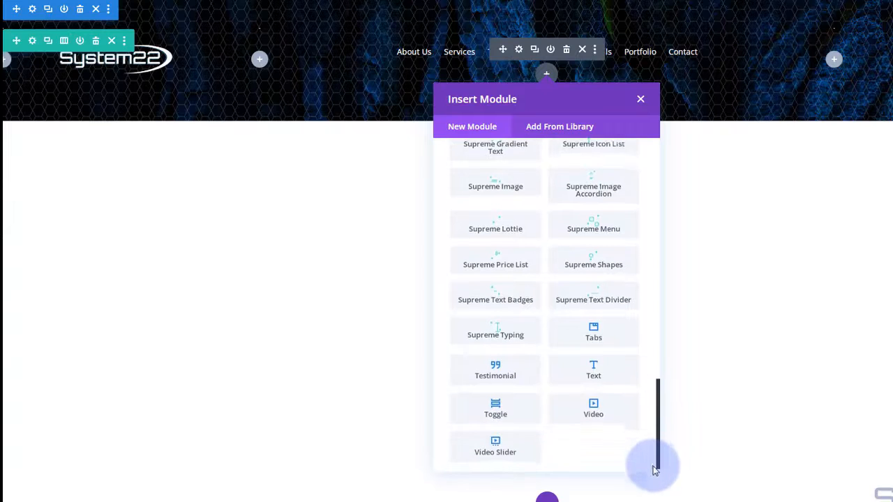
pyautogui.click(607, 366)
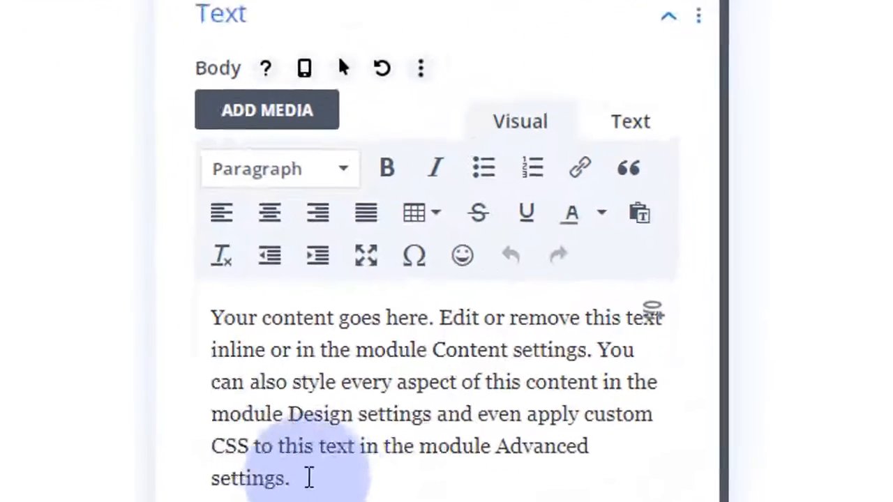
pyautogui.moveTo(642, 379); pyautogui.dragTo(588, 306)
pyautogui.press('BackSpace')
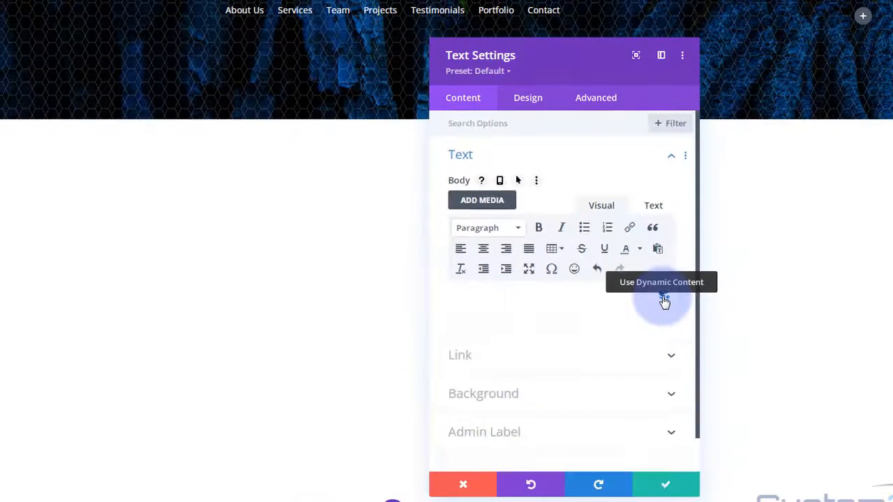
# - Insert Current Date as dynamic content, previewing December 16, 2022
pyautogui.click(613, 313)
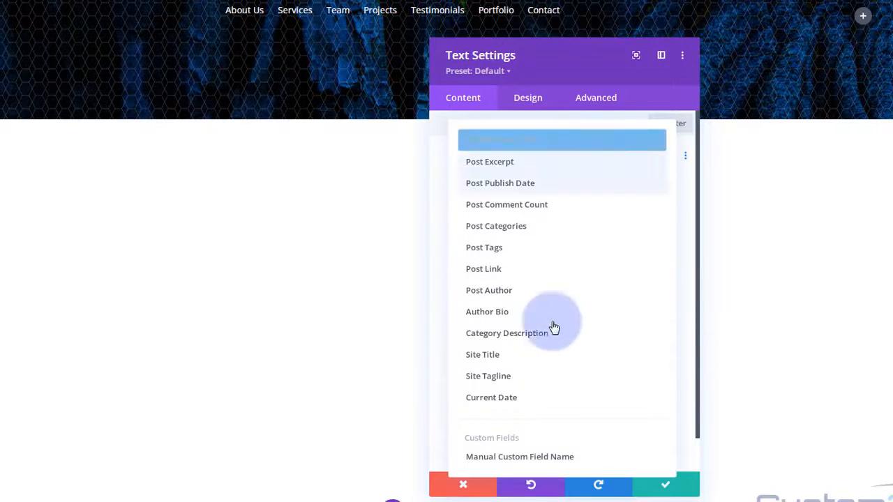
pyautogui.click(528, 398)
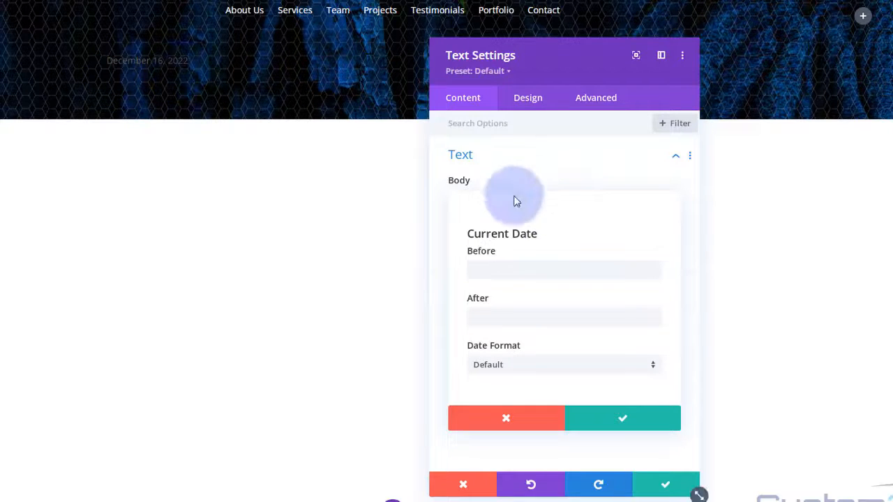
pyautogui.click(492, 273)
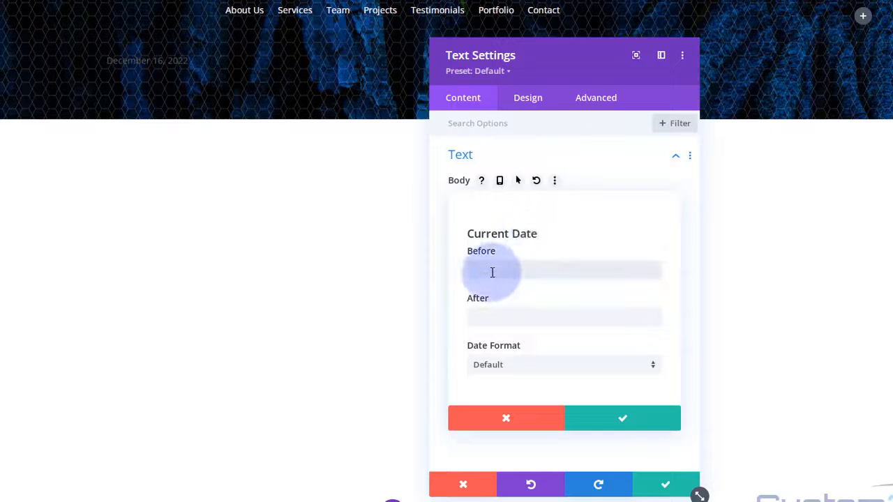
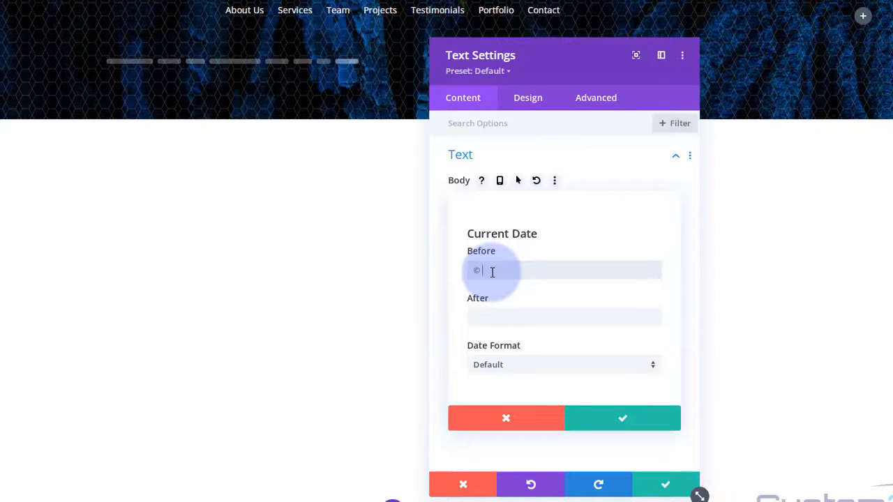
# - Set the date's Before text to '© System22' and After text to '| All rights reserved'
pyautogui.write('Sysytem22')
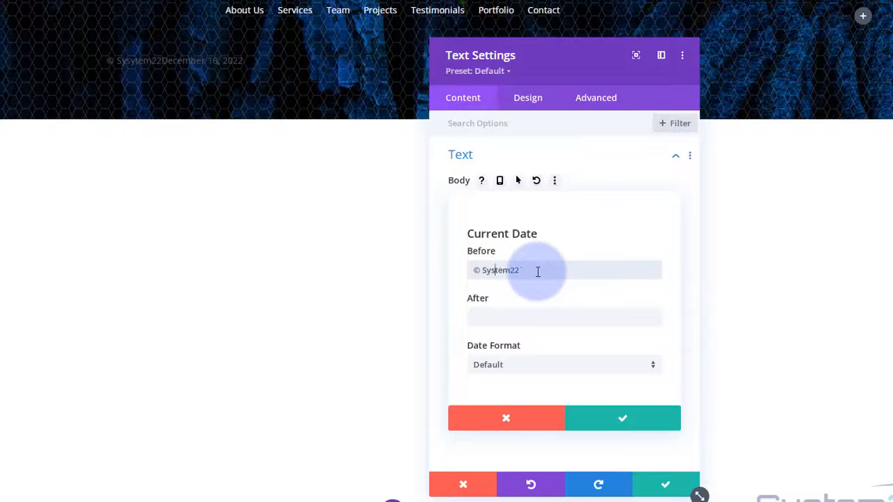
pyautogui.click(474, 317)
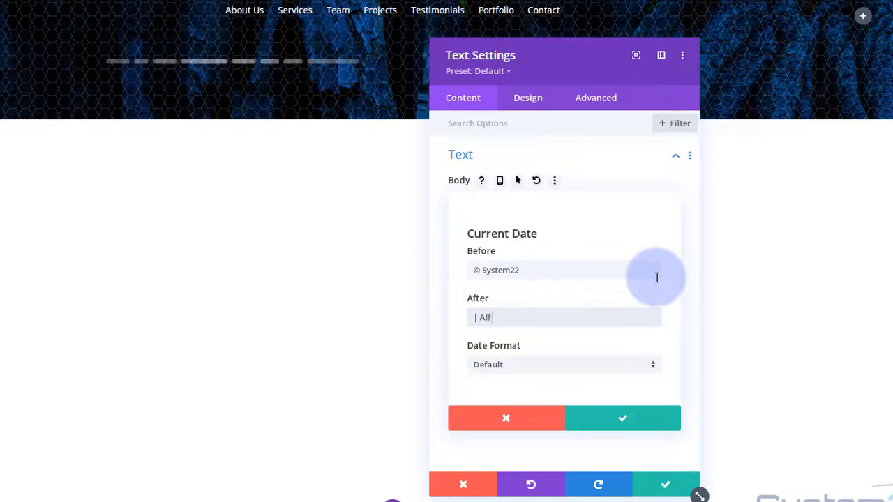
pyautogui.write('| All rights reserved')
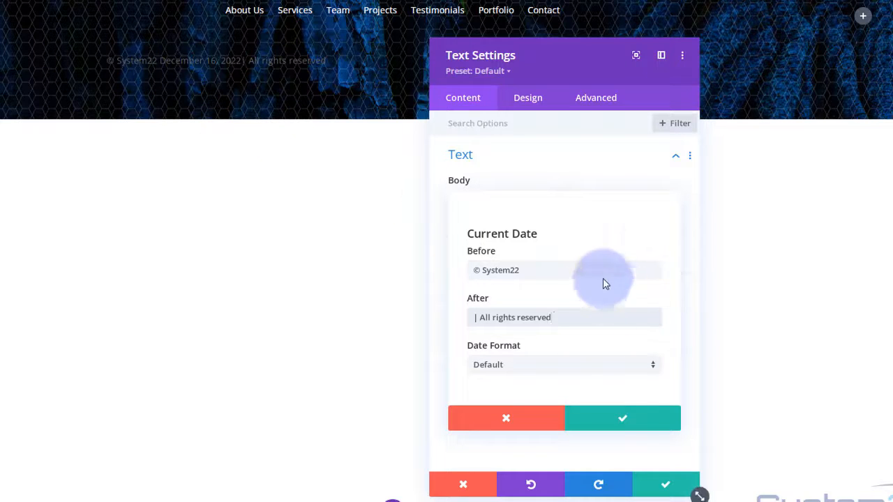
# - Switch the date to a custom format 'Y' so only the year 2022 shows
pyautogui.click(546, 367)
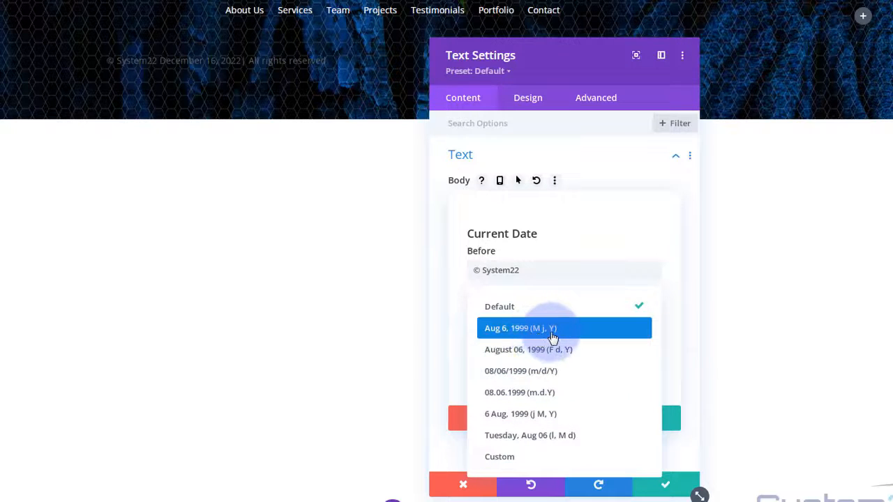
pyautogui.click(502, 458)
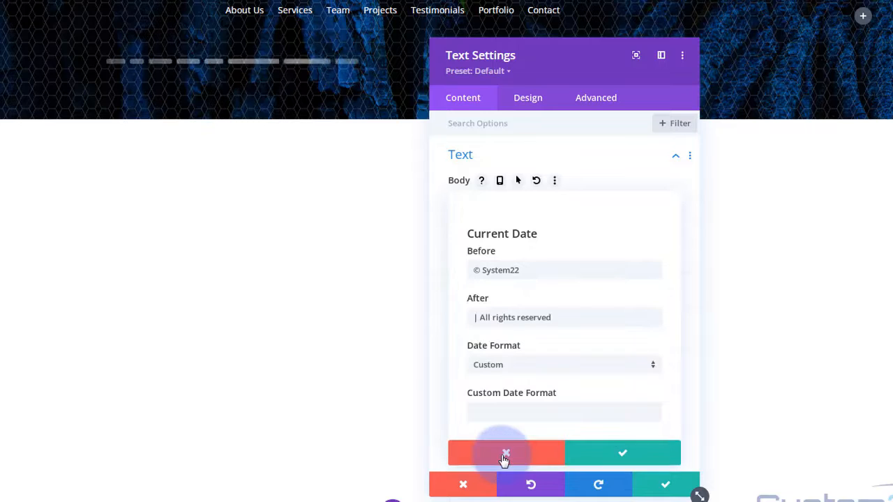
pyautogui.click(487, 411)
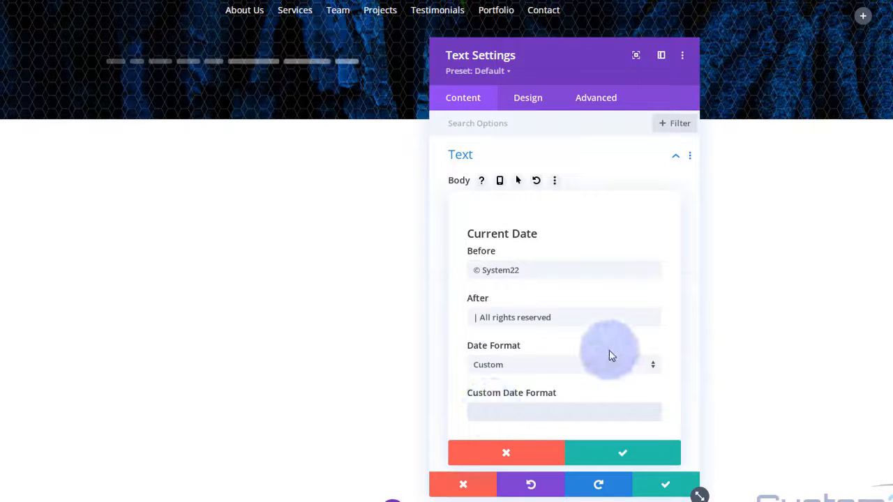
pyautogui.write('Y')
# - Style the copyright text white and center-aligned, with a light text shadow preset
pyautogui.click(528, 102)
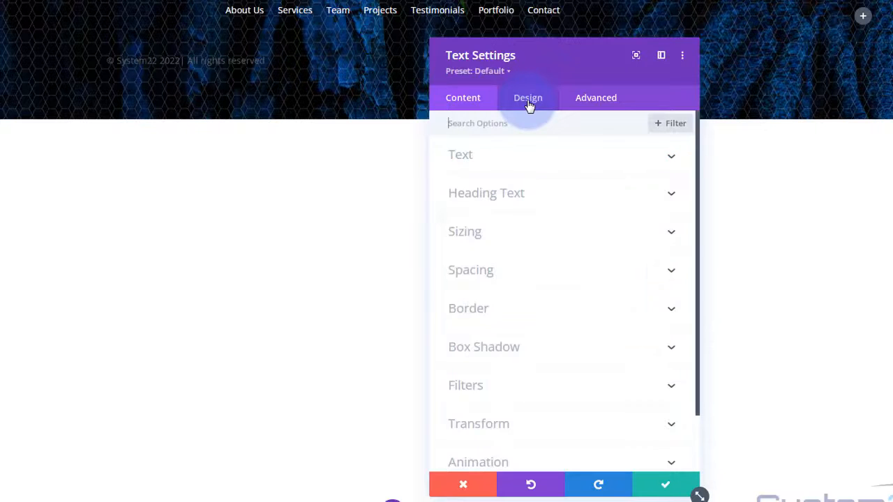
pyautogui.click(558, 165)
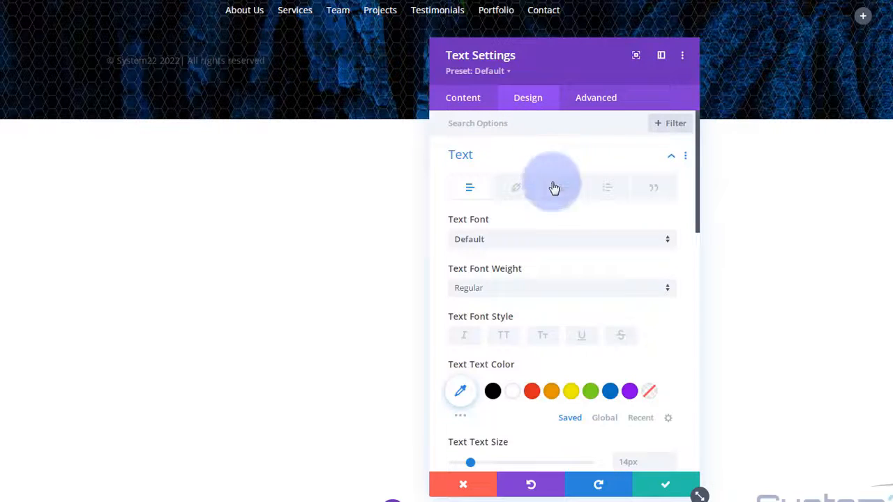
pyautogui.click(515, 396)
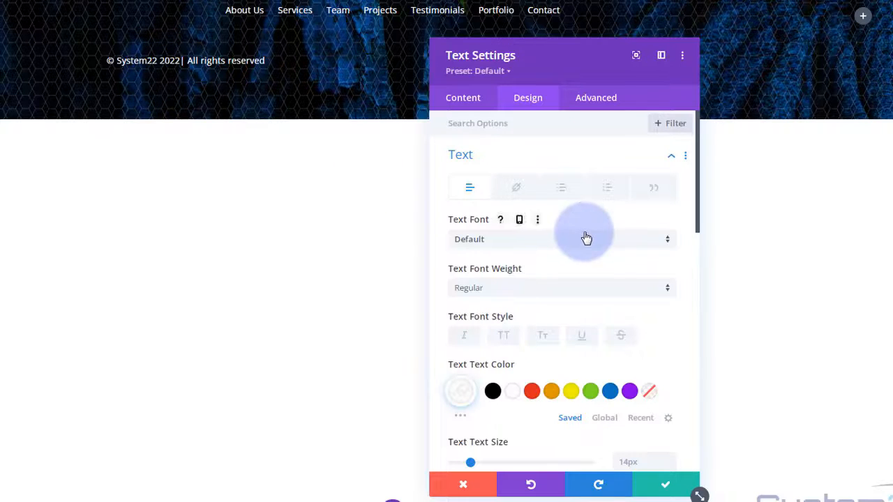
pyautogui.scroll(-5, 551, 209)
pyautogui.scroll(-3, 552, 209)
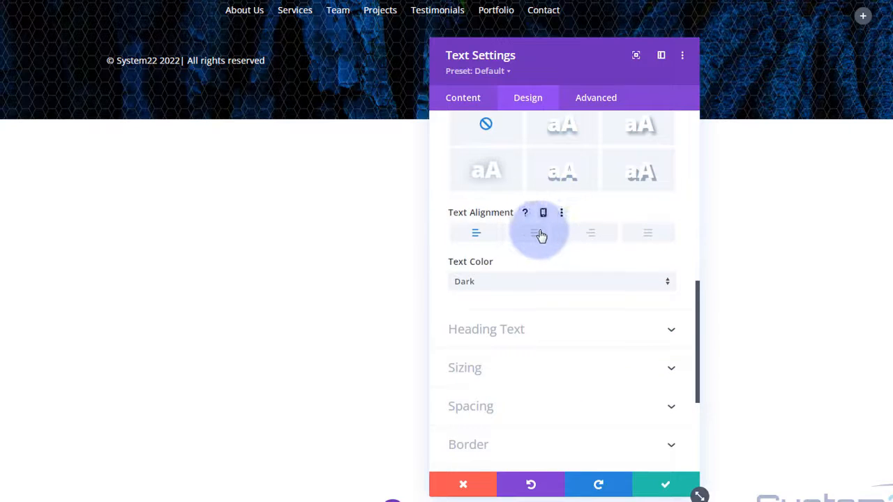
pyautogui.click(542, 234)
pyautogui.moveTo(559, 55); pyautogui.dragTo(708, 108)
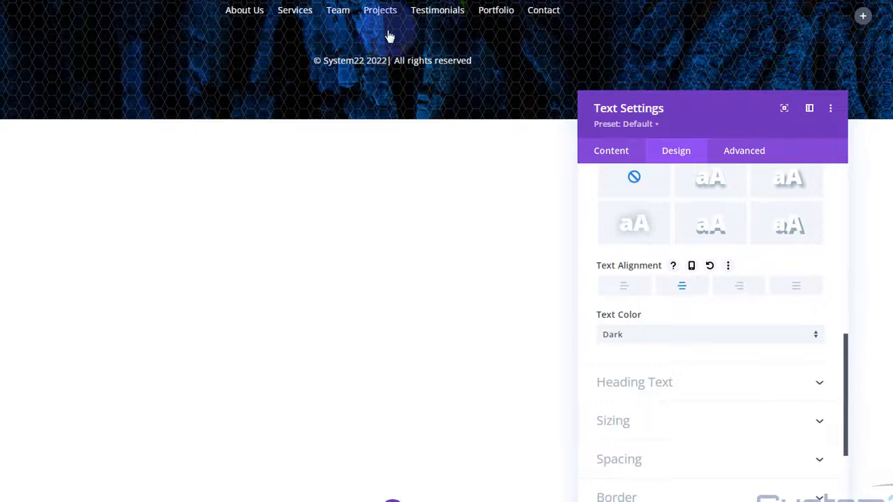
pyautogui.click(728, 229)
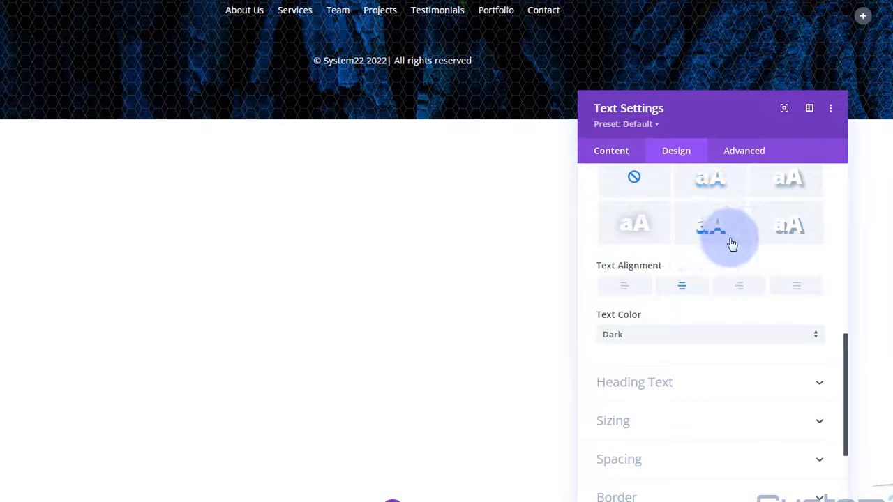
pyautogui.scroll(-2, 700, 289)
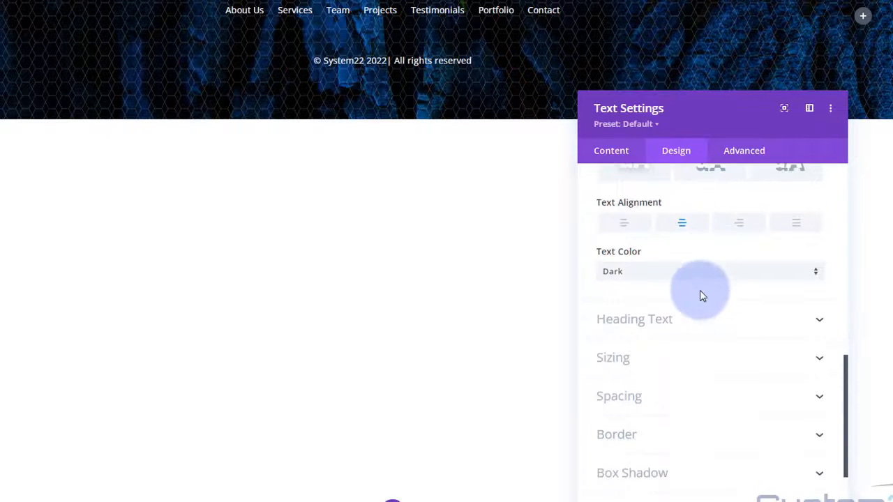
# - Set the copyright line's top padding to 0px and top margin to -30px, then save the module
pyautogui.click(691, 401)
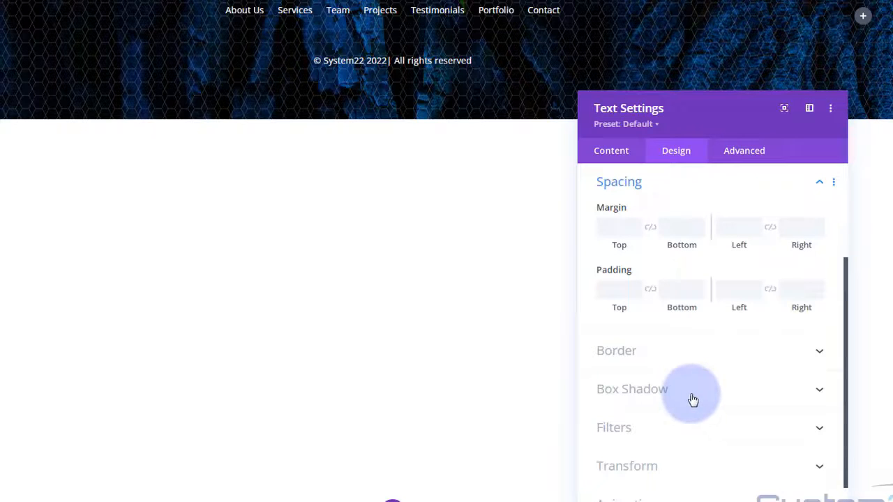
pyautogui.click(619, 289)
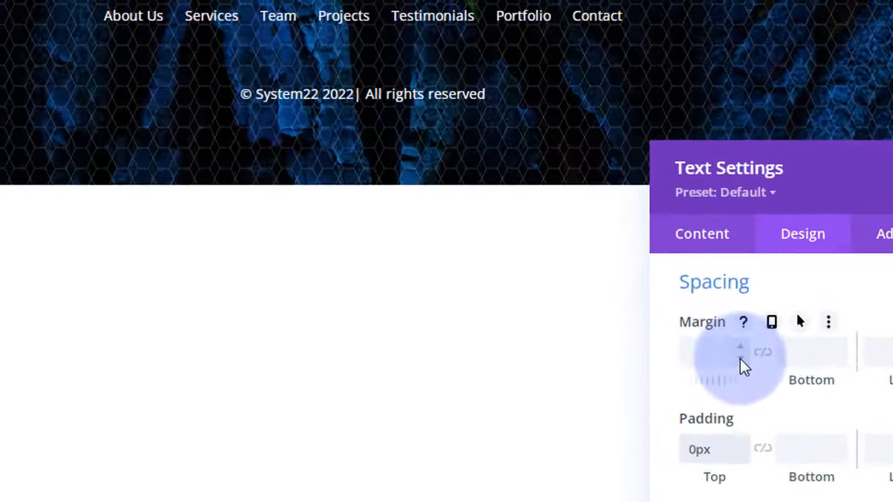
pyautogui.click(637, 232)
pyautogui.click(637, 233)
pyautogui.click(741, 360)
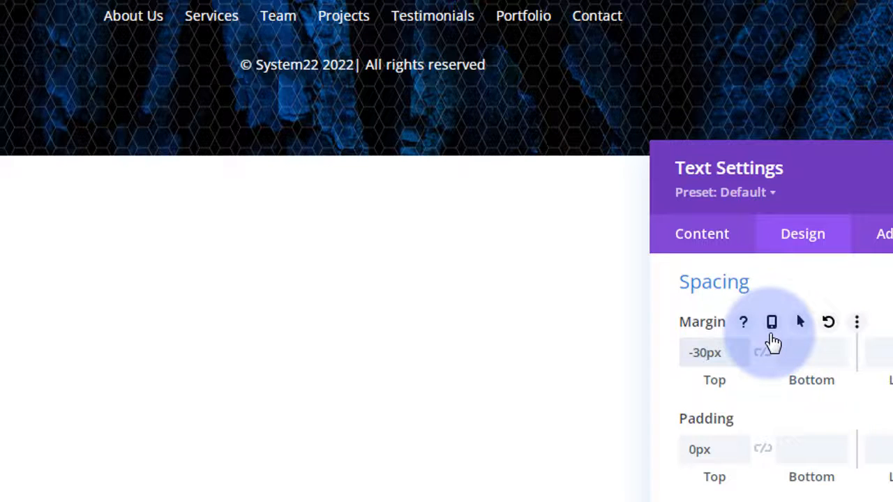
pyautogui.moveTo(706, 355); pyautogui.dragTo(701, 356)
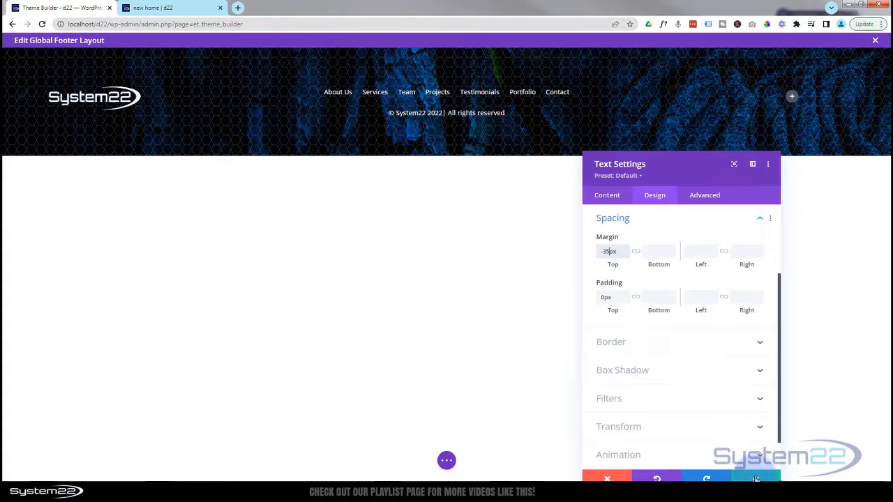
pyautogui.click(756, 479)
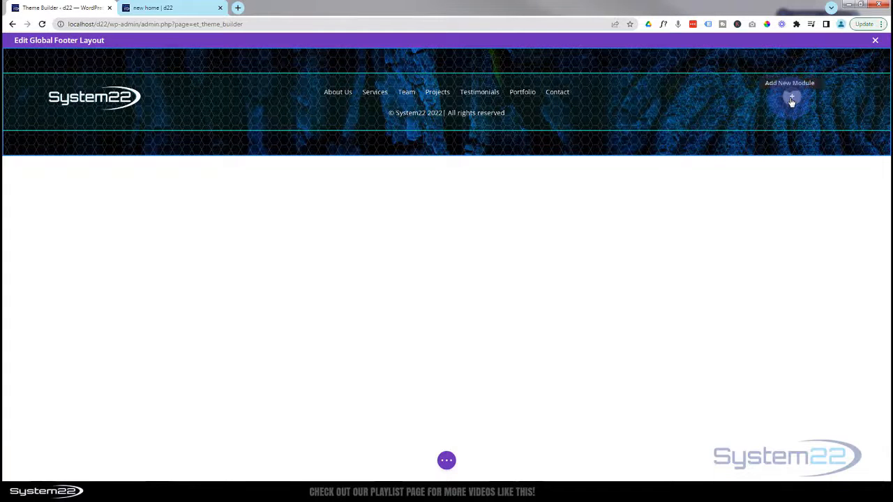
# - Insert a Button module labelled 'Contact' that links to #contact
pyautogui.click(792, 98)
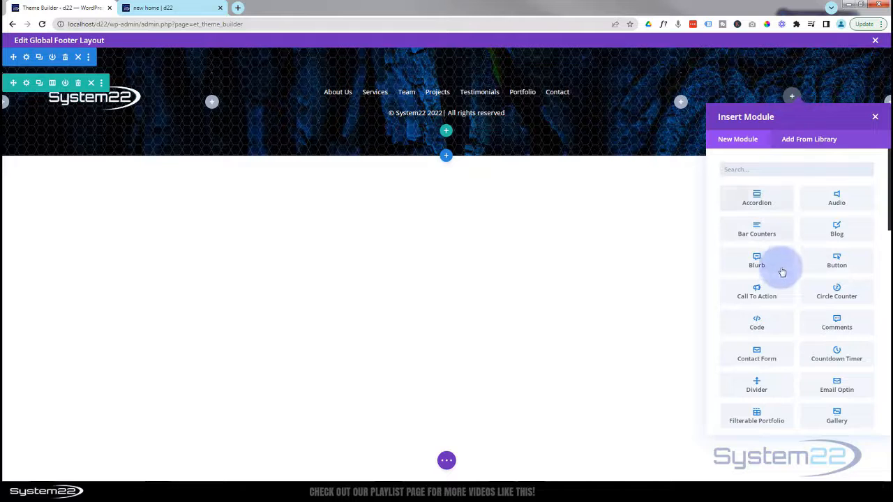
pyautogui.click(828, 268)
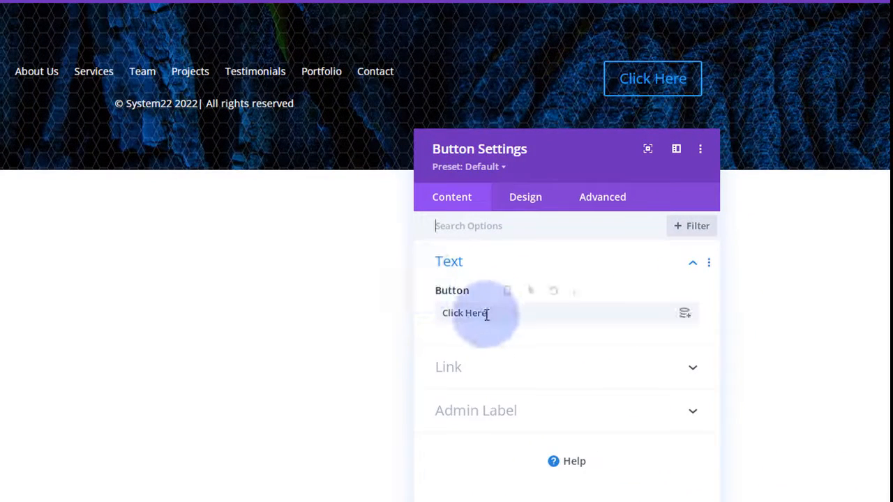
pyautogui.moveTo(487, 313); pyautogui.dragTo(446, 314)
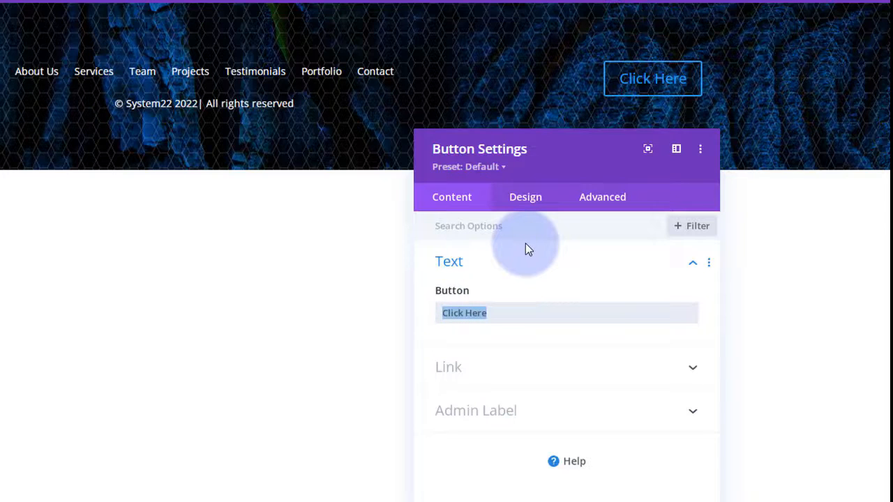
pyautogui.write('Co')
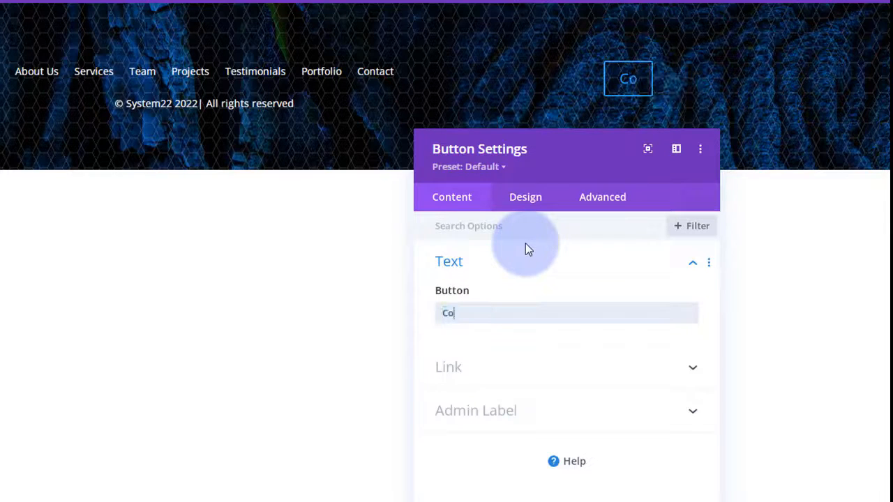
pyautogui.write('ntact')
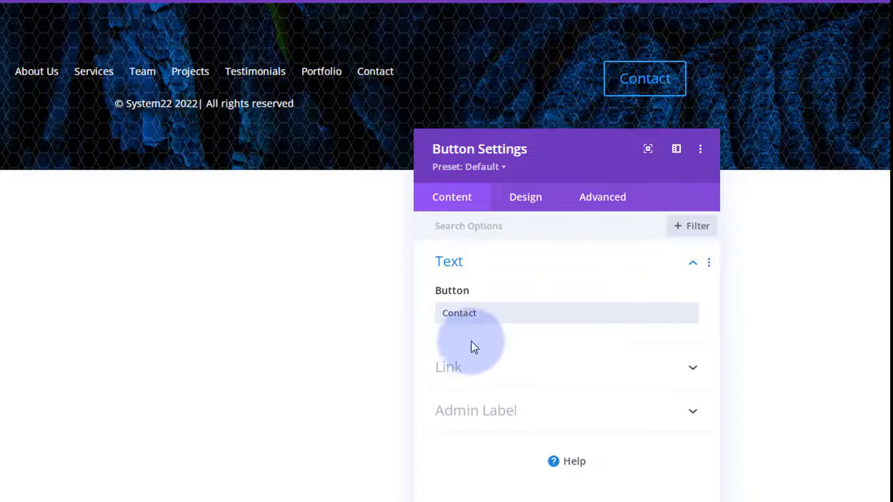
pyautogui.click(490, 364)
pyautogui.click(482, 365)
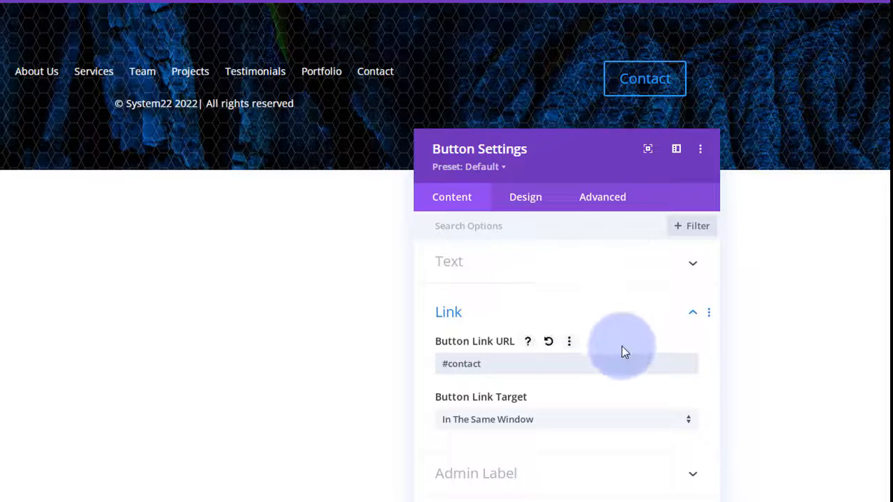
pyautogui.click(536, 204)
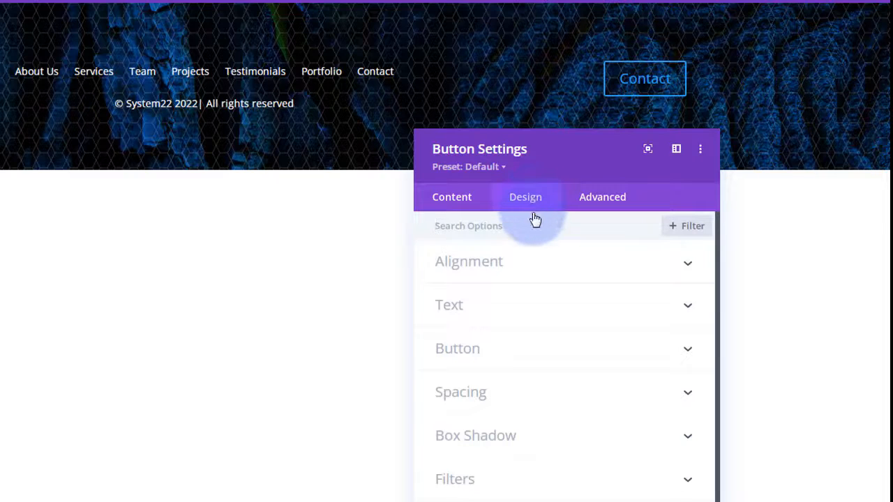
# - Center the Contact button in its column with the Button Alignment setting
pyautogui.click(535, 269)
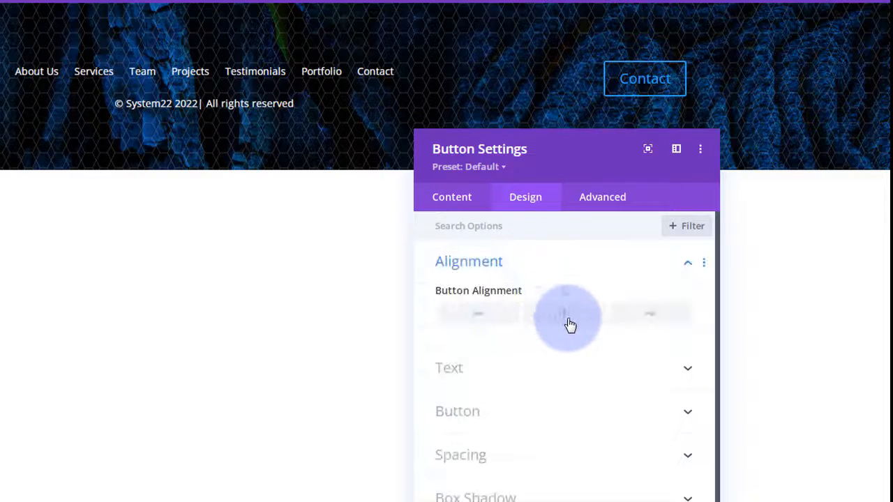
pyautogui.click(570, 323)
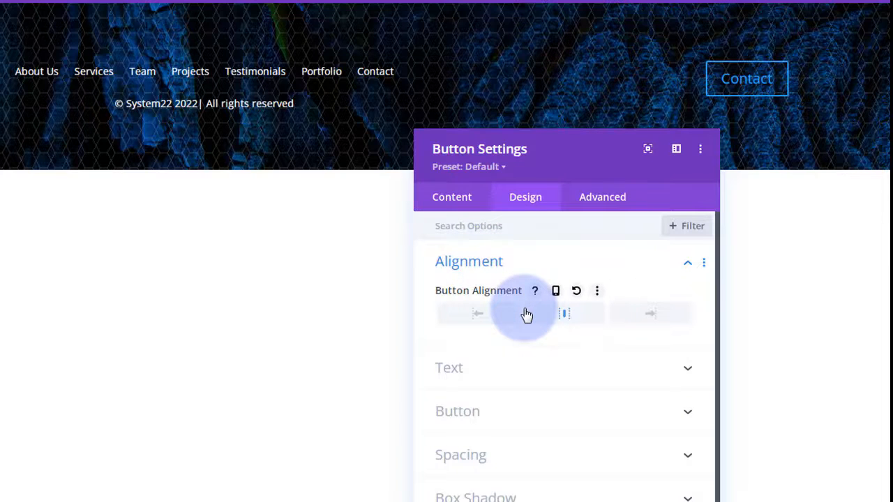
pyautogui.scroll(-2, 532, 342)
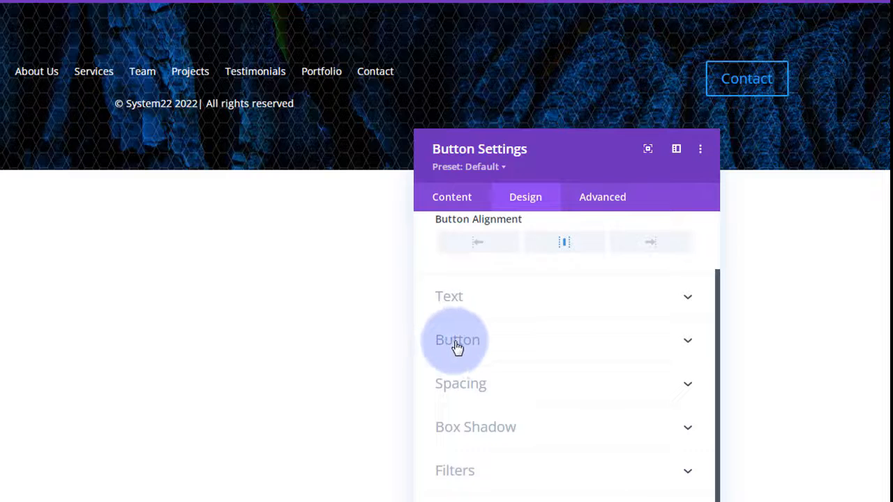
pyautogui.click(471, 343)
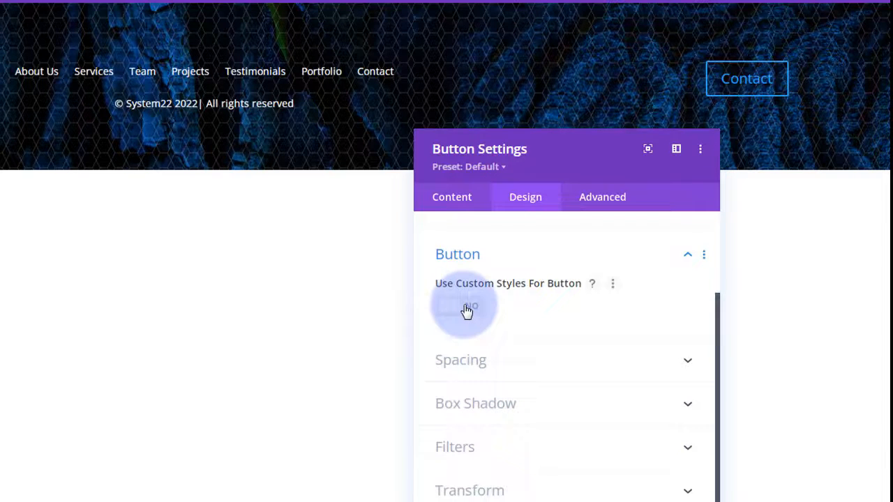
# - Enable custom button styles with a #8300e9 purple background and 0px border width
pyautogui.click(467, 312)
pyautogui.moveTo(572, 165); pyautogui.dragTo(92, 106)
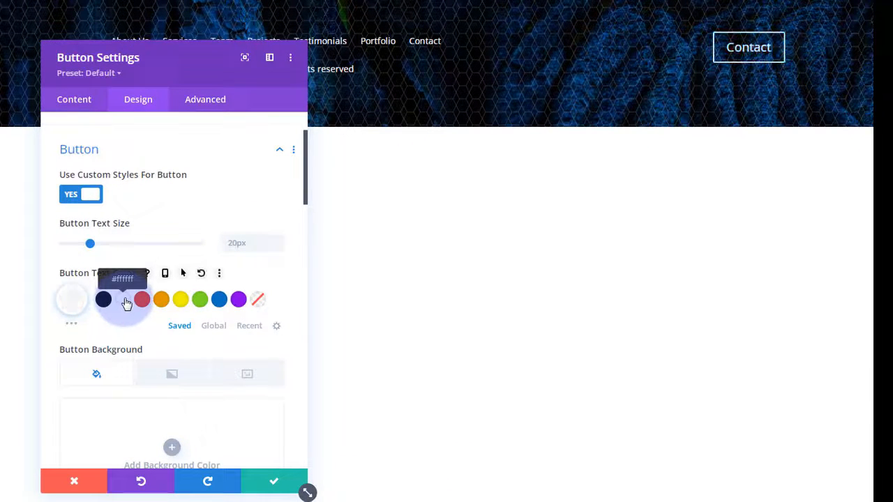
pyautogui.scroll(-4, 125, 304)
pyautogui.scroll(1, 125, 304)
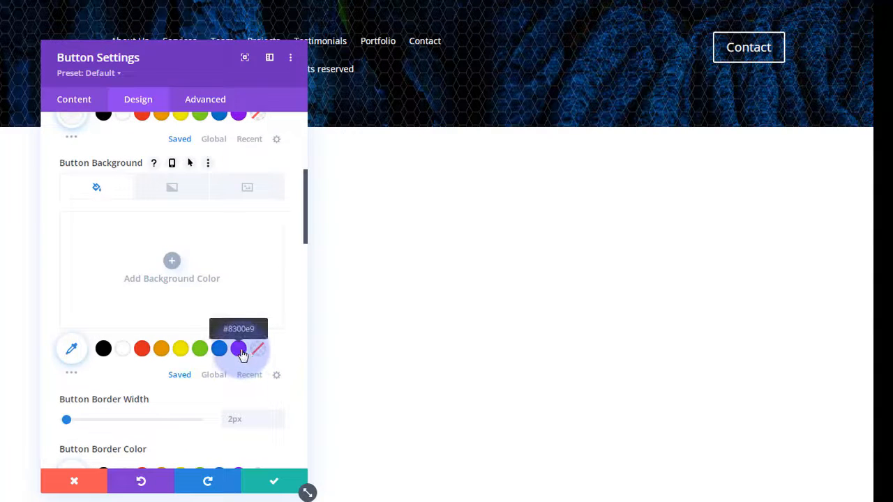
pyautogui.click(238, 349)
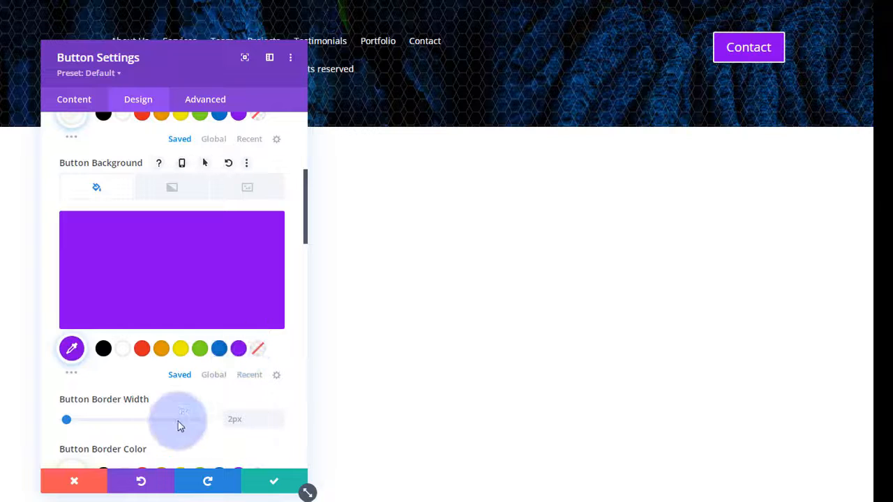
pyautogui.click(279, 422)
pyautogui.click(279, 422)
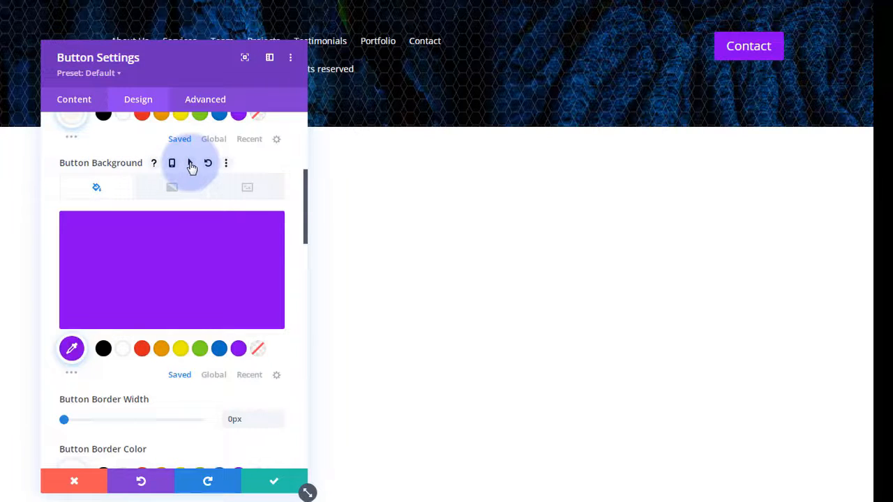
# - Add a #0c71c3 blue hover background to the Contact button and save it
pyautogui.click(191, 164)
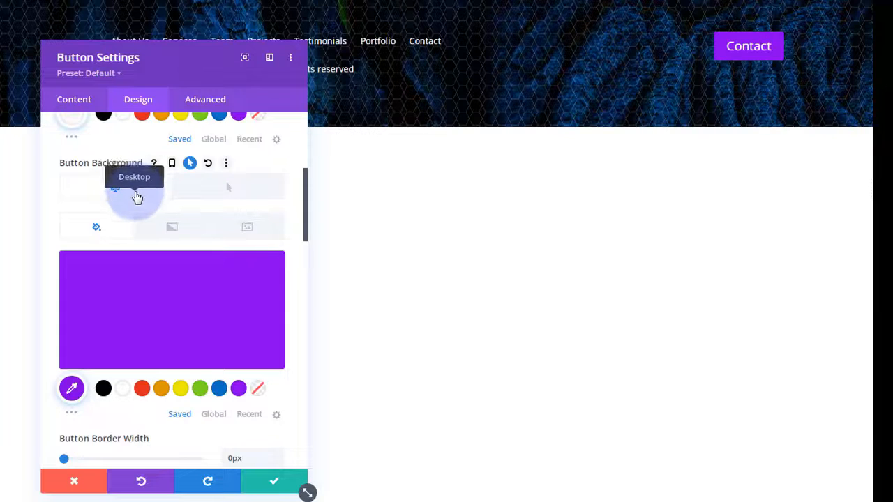
pyautogui.click(242, 192)
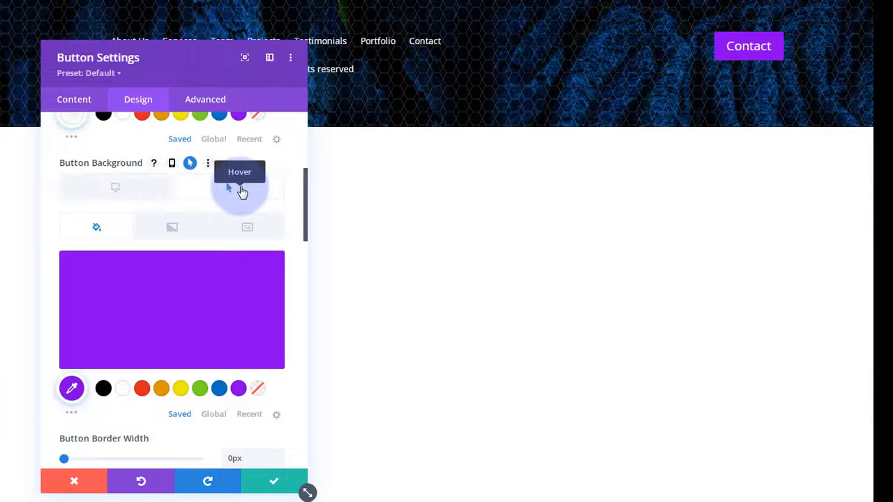
pyautogui.click(219, 388)
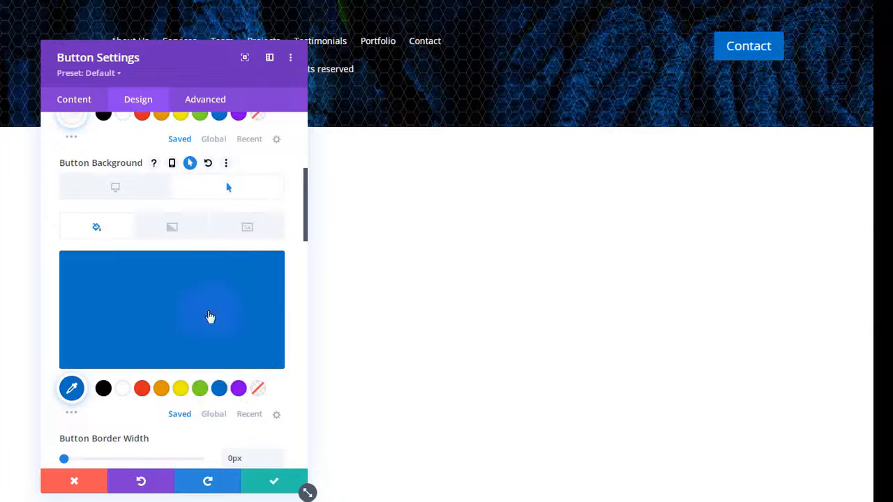
pyautogui.click(134, 192)
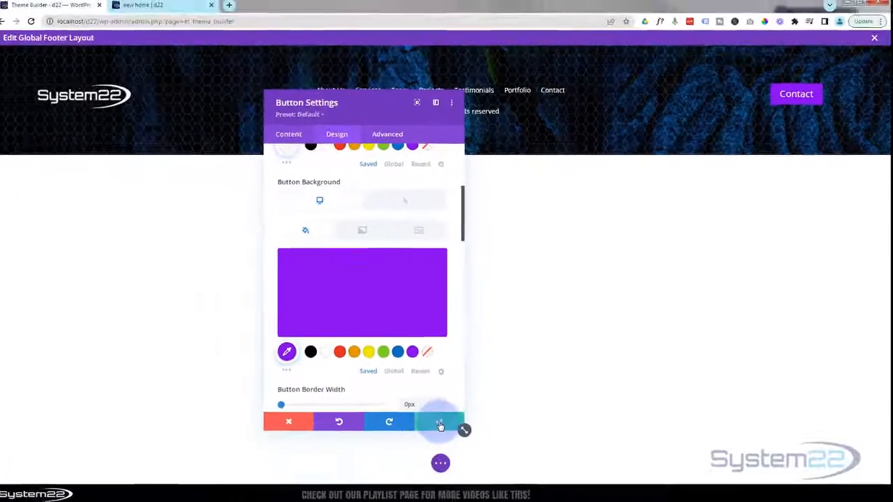
pyautogui.click(439, 425)
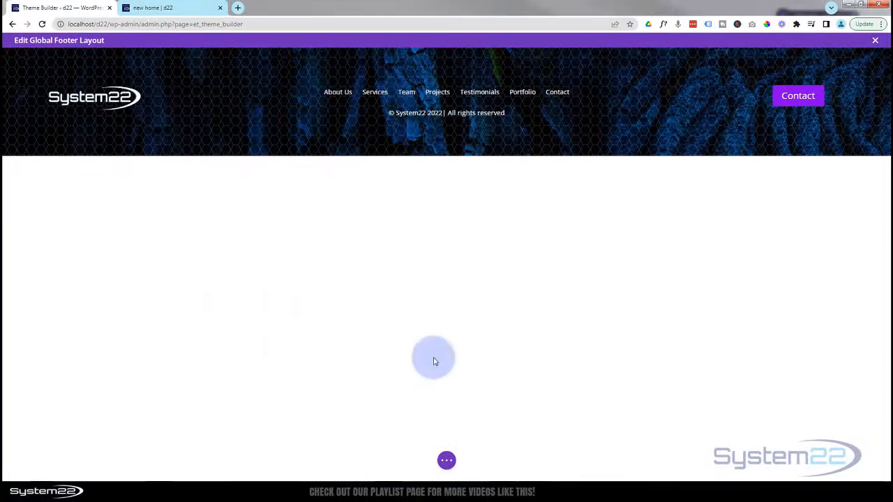
pyautogui.click(274, 127)
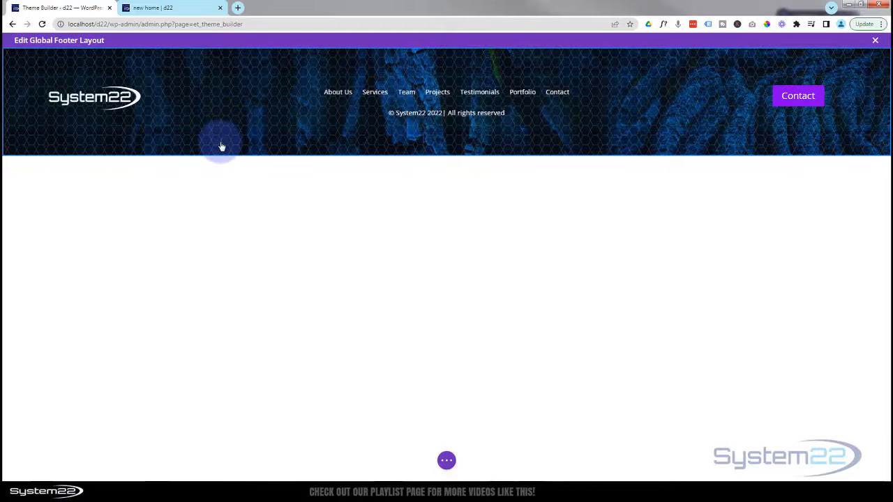
pyautogui.click(221, 106)
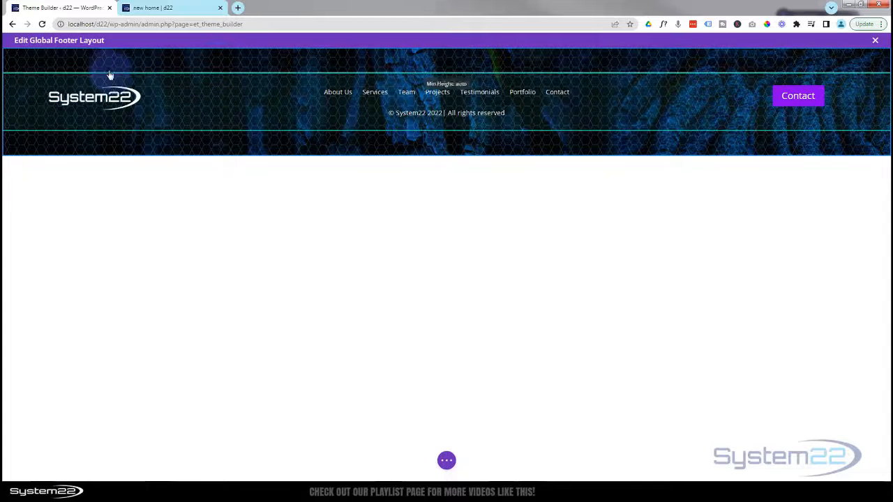
# - Set the footer section's top and bottom padding to 0px and save the section
pyautogui.moveTo(101, 65)
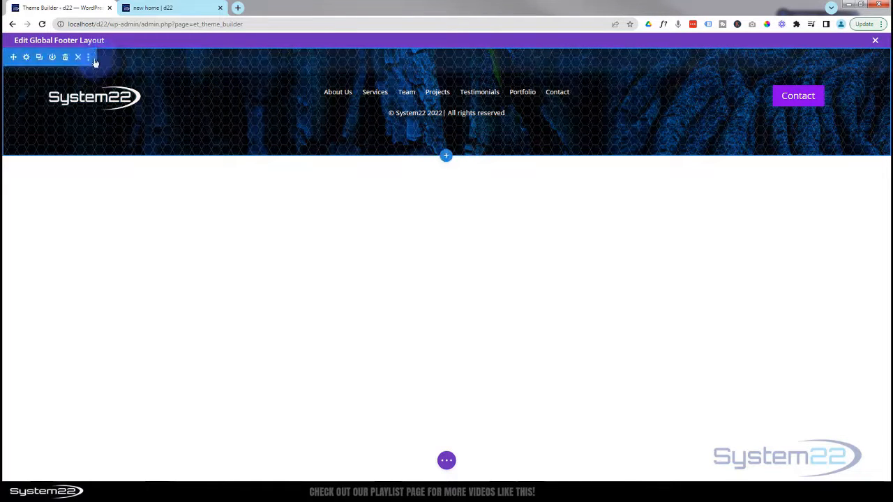
pyautogui.click(28, 57)
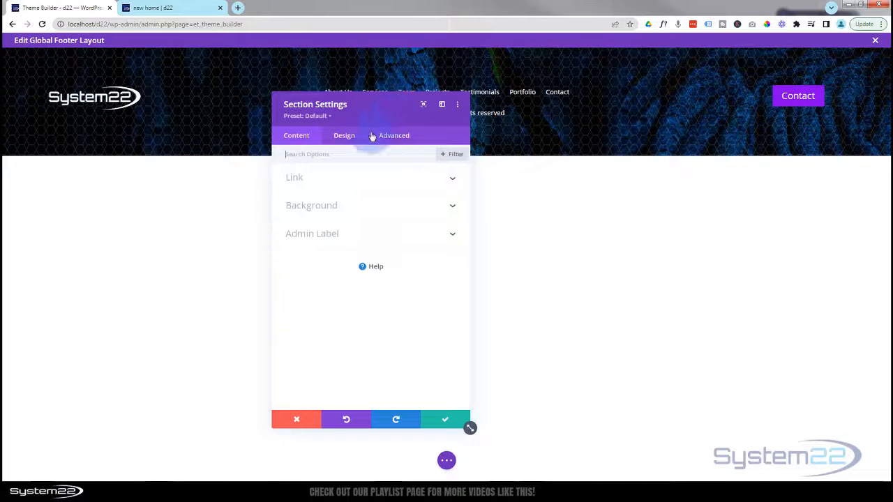
pyautogui.click(350, 139)
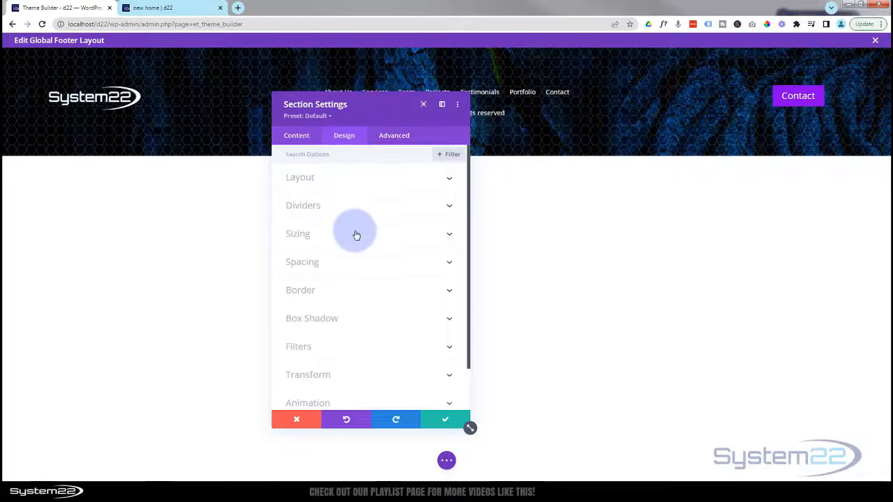
pyautogui.click(353, 263)
pyautogui.scroll(-3, 648, 404)
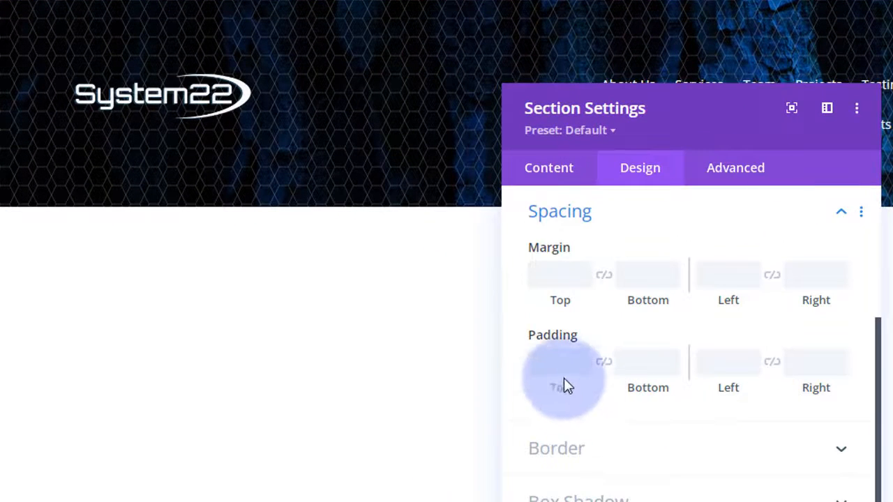
pyautogui.click(555, 362)
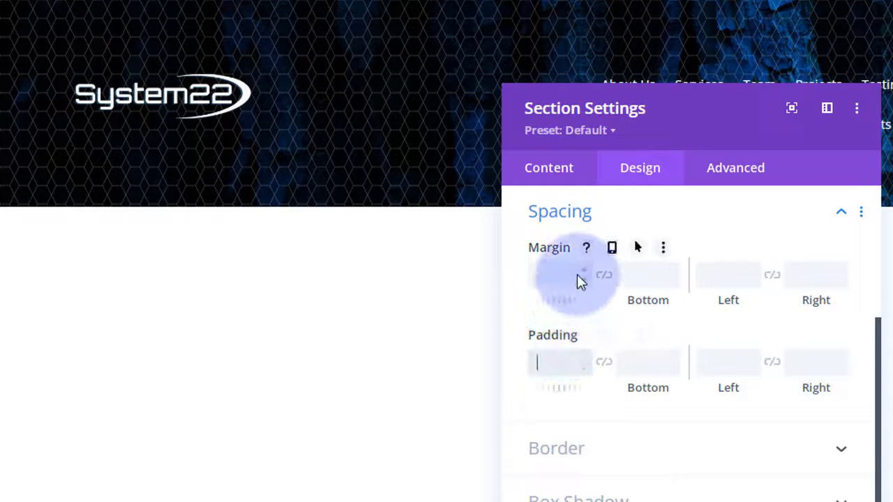
pyautogui.write('0px')
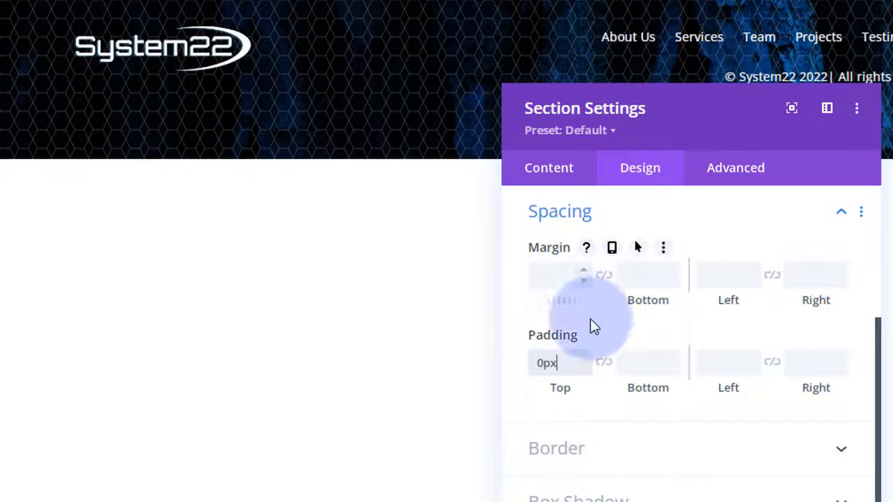
pyautogui.click(605, 363)
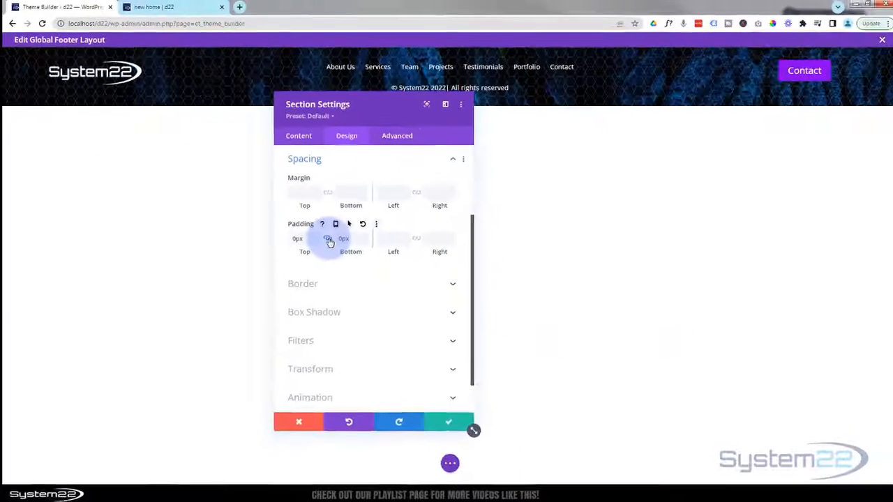
pyautogui.moveTo(357, 108); pyautogui.dragTo(348, 227)
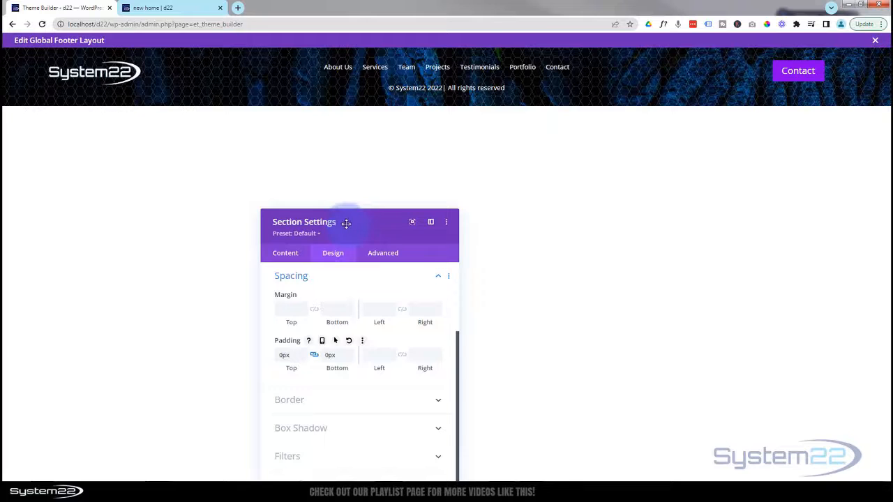
pyautogui.click(188, 166)
pyautogui.moveTo(365, 205); pyautogui.dragTo(367, 99)
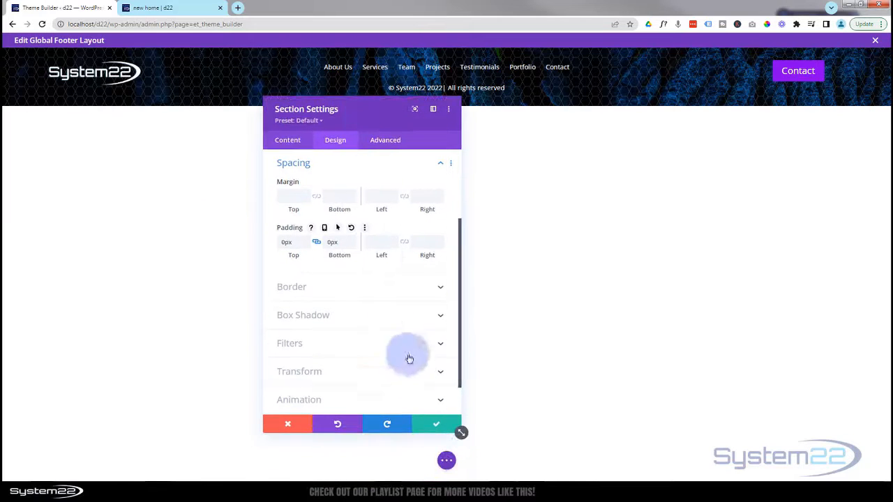
pyautogui.click(436, 424)
pyautogui.moveTo(94, 79)
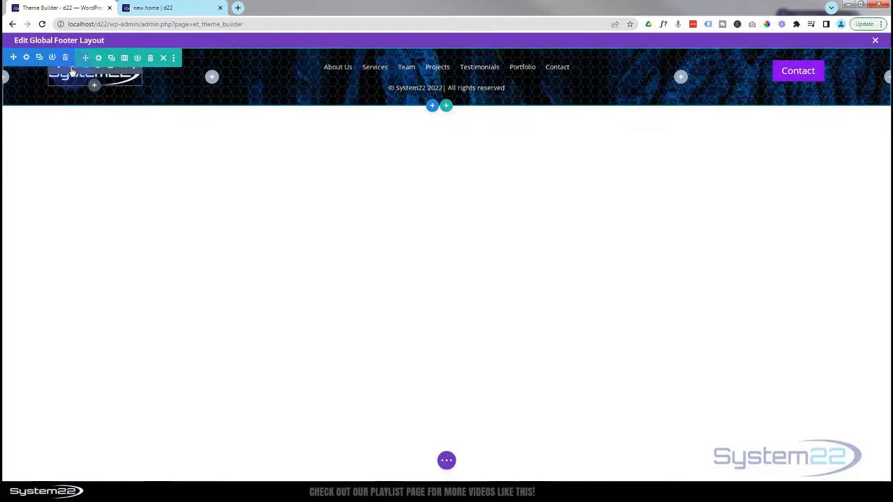
# - Give the footer logo image 8px top padding and save the image settings
pyautogui.click(72, 71)
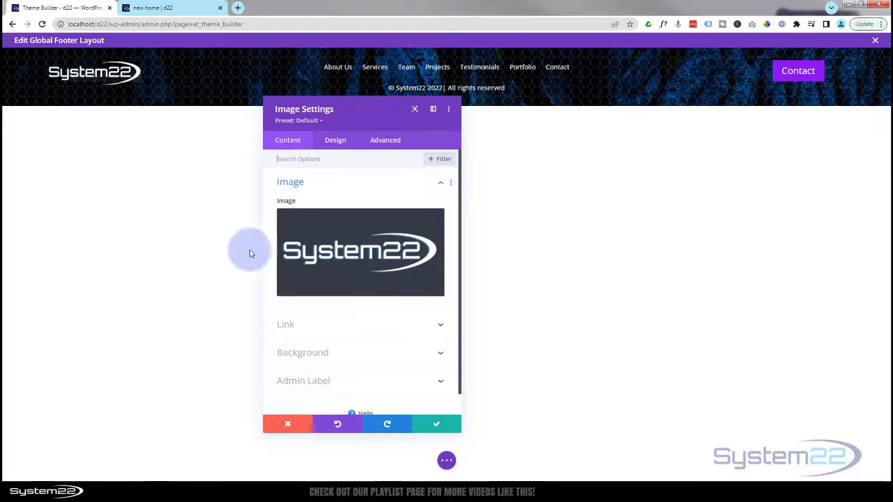
pyautogui.click(335, 141)
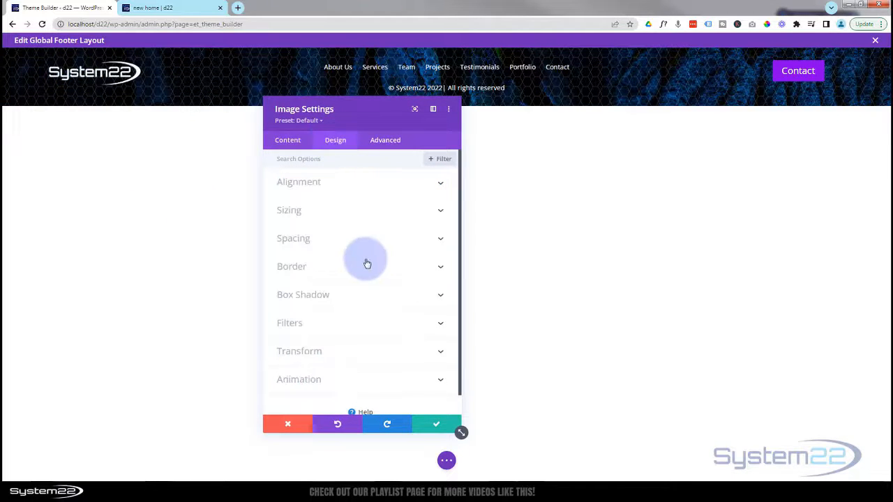
pyautogui.click(362, 243)
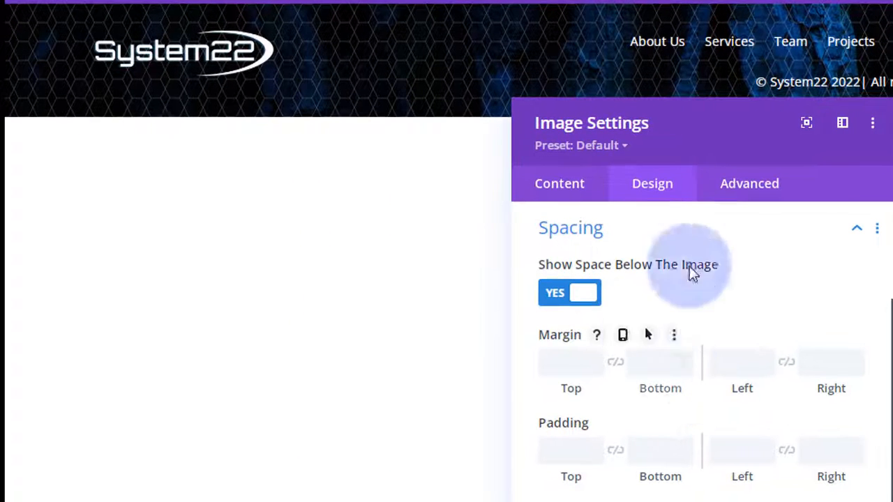
pyautogui.click(556, 455)
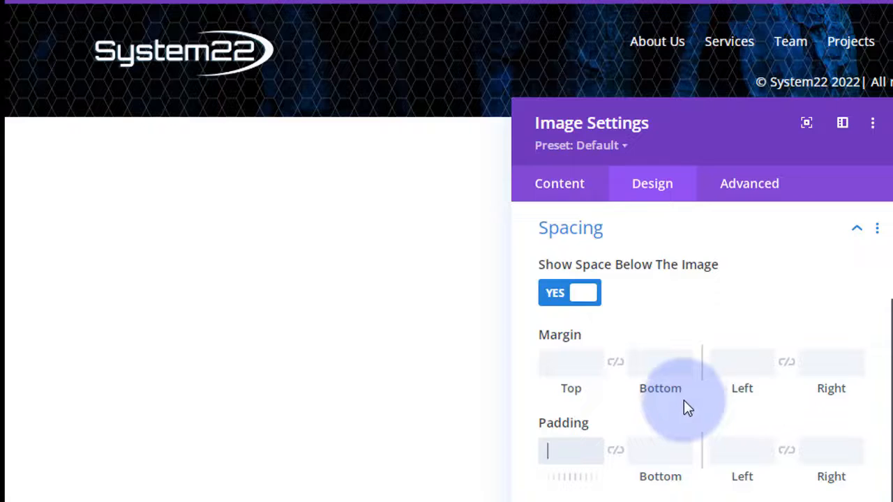
pyautogui.write('15px')
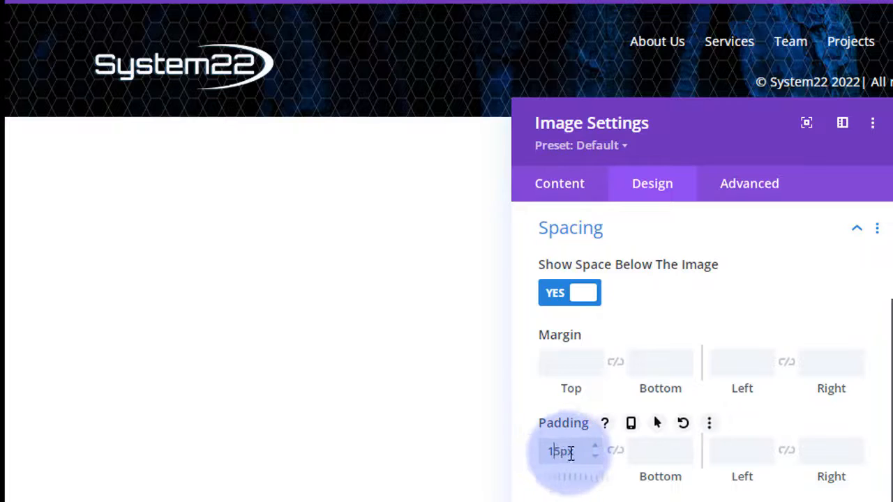
pyautogui.click(595, 455)
pyautogui.click(594, 455)
pyautogui.click(595, 454)
pyautogui.click(594, 455)
pyautogui.click(594, 454)
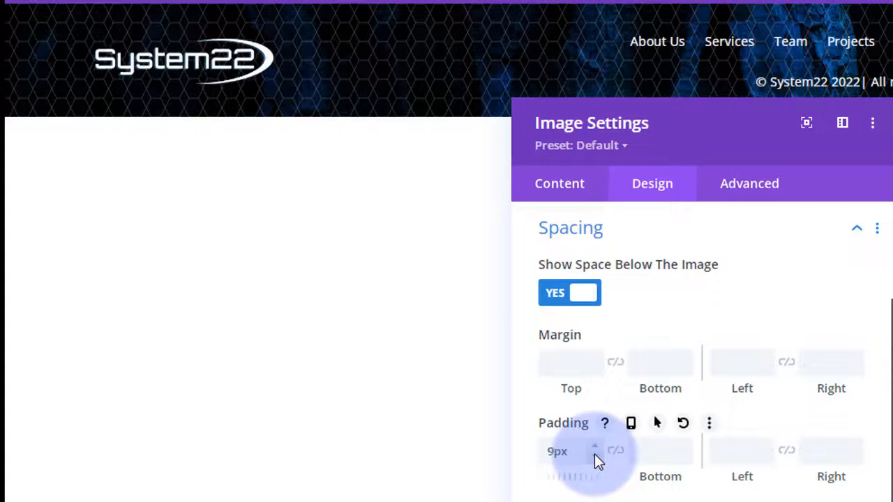
pyautogui.click(593, 444)
pyautogui.click(590, 457)
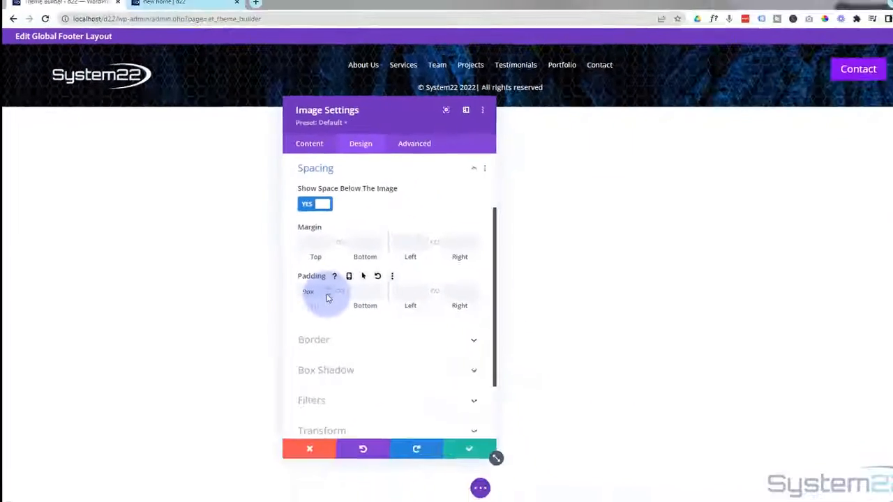
pyautogui.click(327, 298)
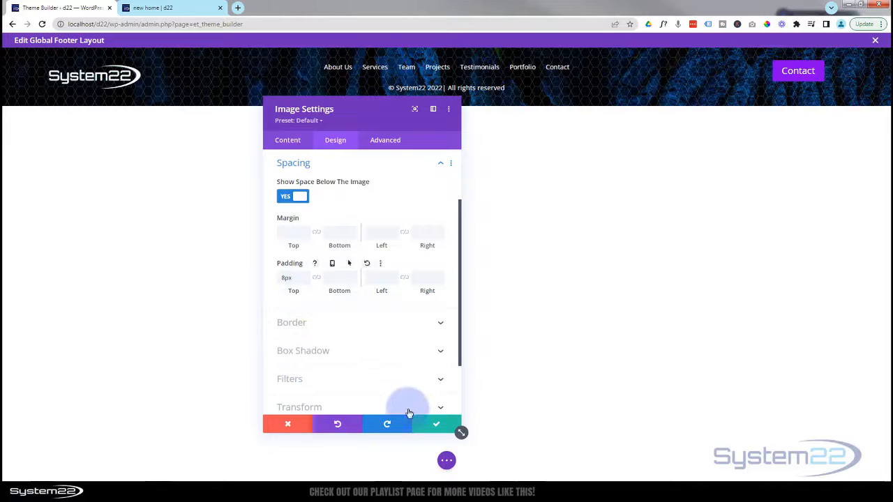
pyautogui.click(437, 425)
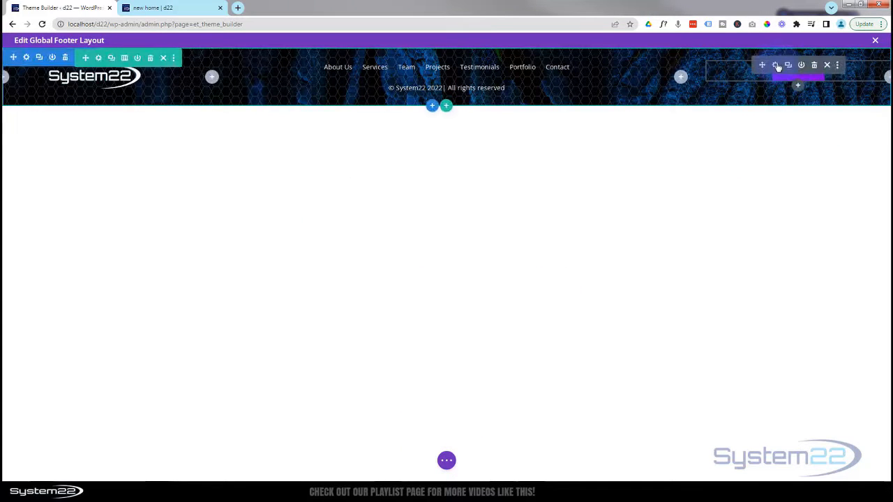
# - Set the Contact button's top margin to 10px
pyautogui.click(776, 65)
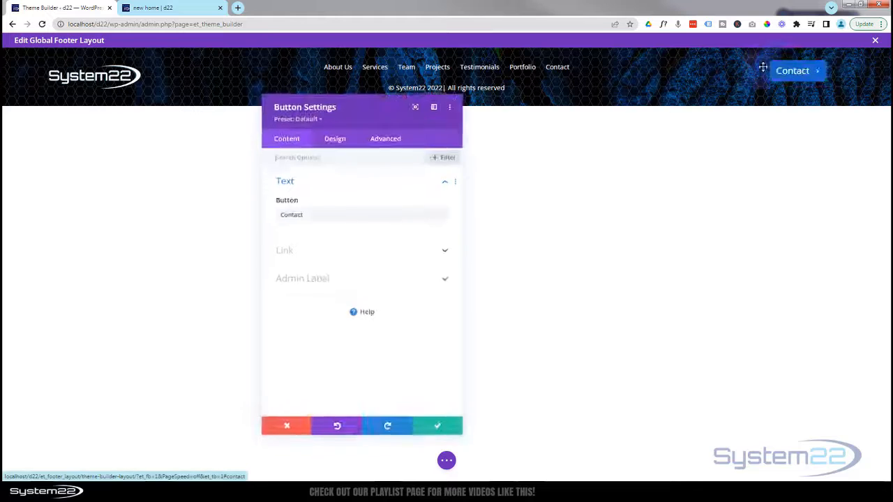
pyautogui.click(335, 143)
pyautogui.moveTo(365, 122); pyautogui.dragTo(620, 80)
pyautogui.click(590, 230)
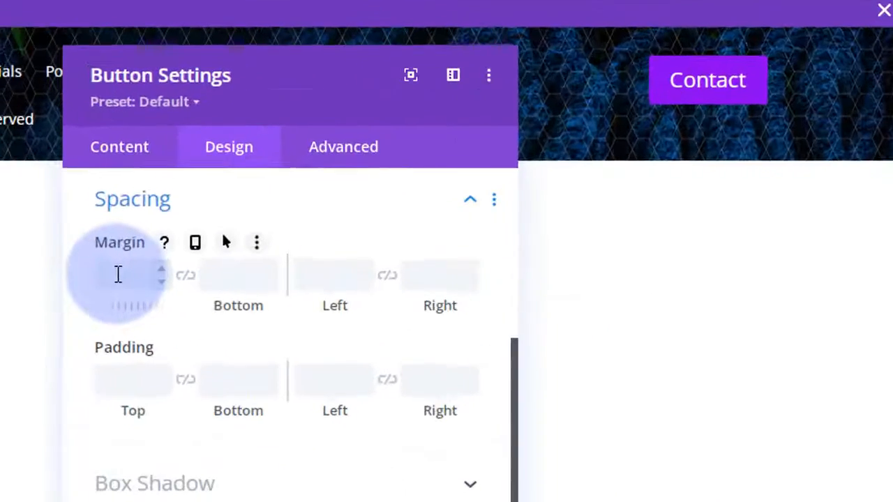
pyautogui.click(537, 156)
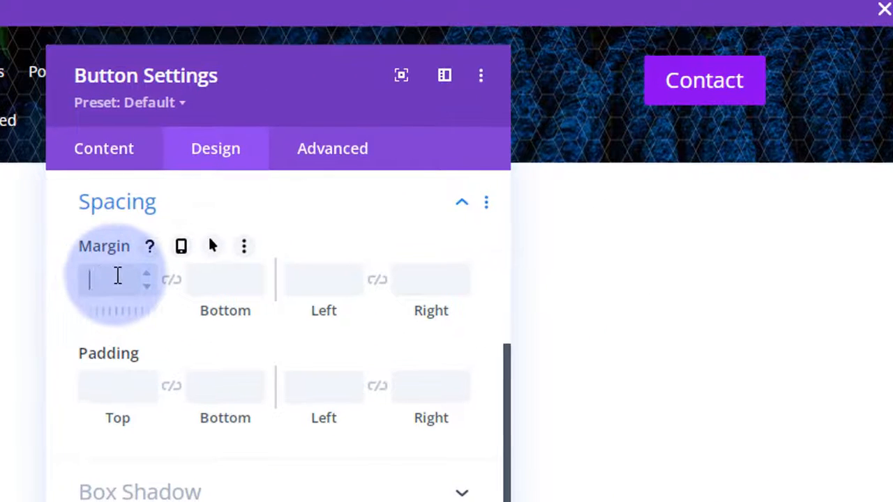
pyautogui.write('8px')
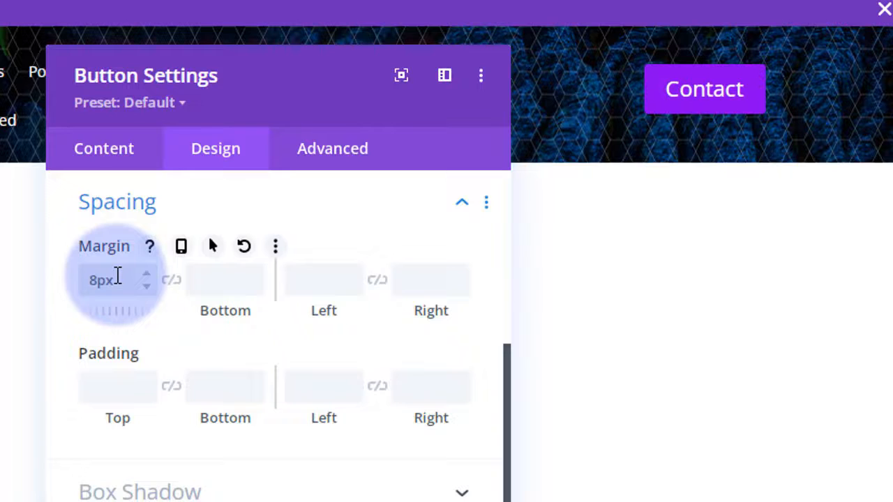
pyautogui.click(148, 274)
pyautogui.click(148, 274)
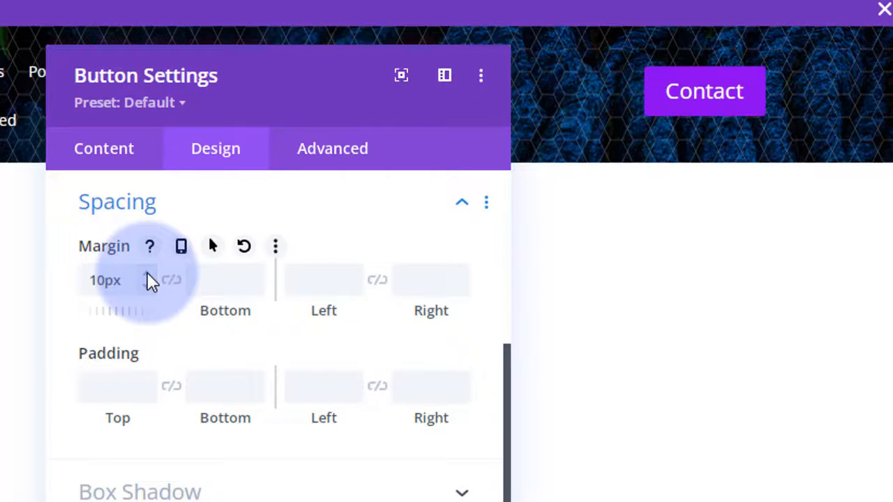
# - Try a 15px top padding on the button, then clear the field to leave it empty
pyautogui.click(91, 386)
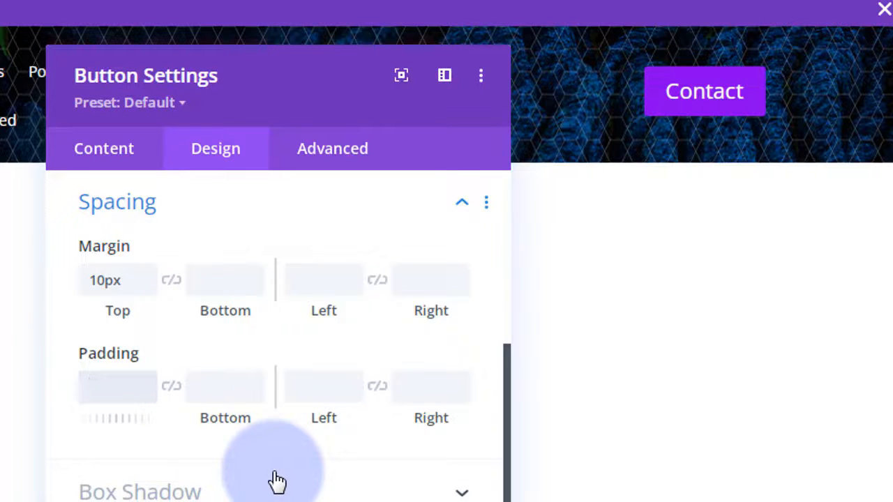
pyautogui.write('15px')
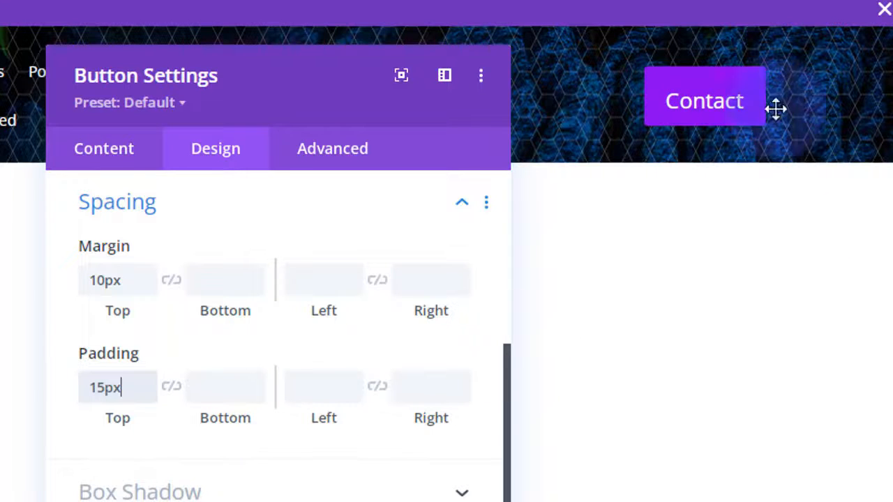
pyautogui.click(623, 193)
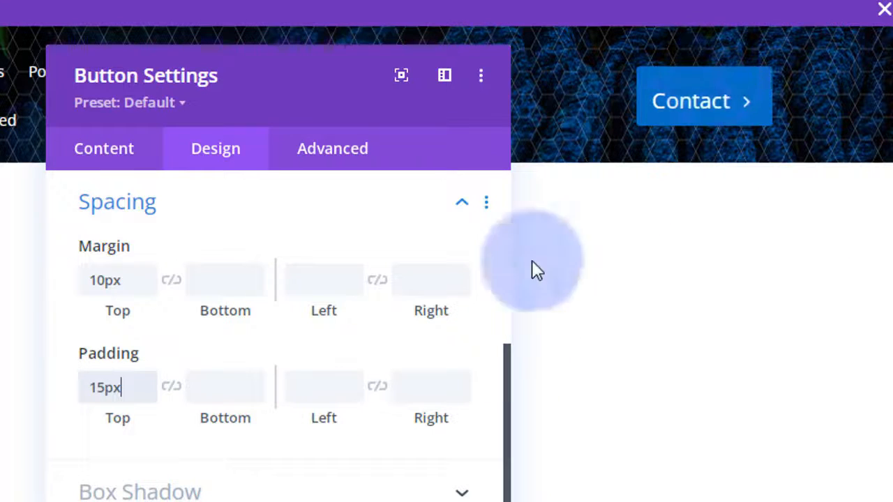
pyautogui.click(135, 392)
pyautogui.moveTo(135, 393); pyautogui.dragTo(64, 395)
pyautogui.press('BackSpace')
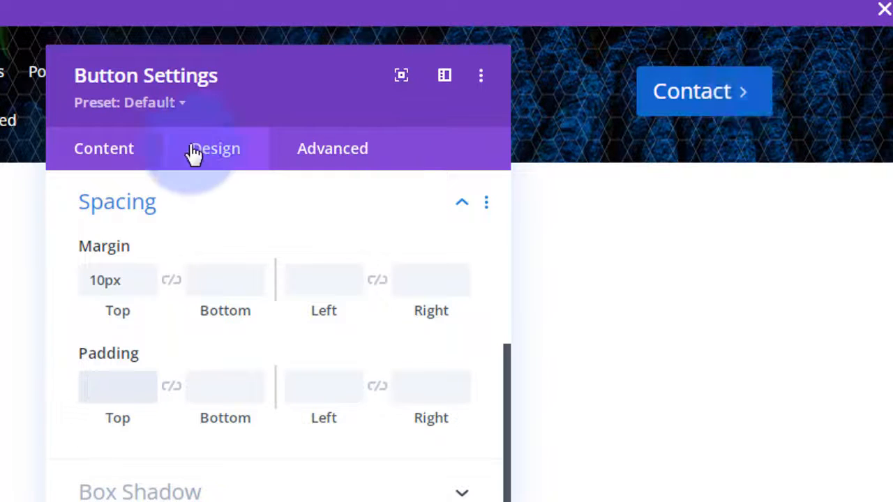
# - Browse the Contact button's font list in its Button styles, leaving the font unchanged
pyautogui.click(222, 208)
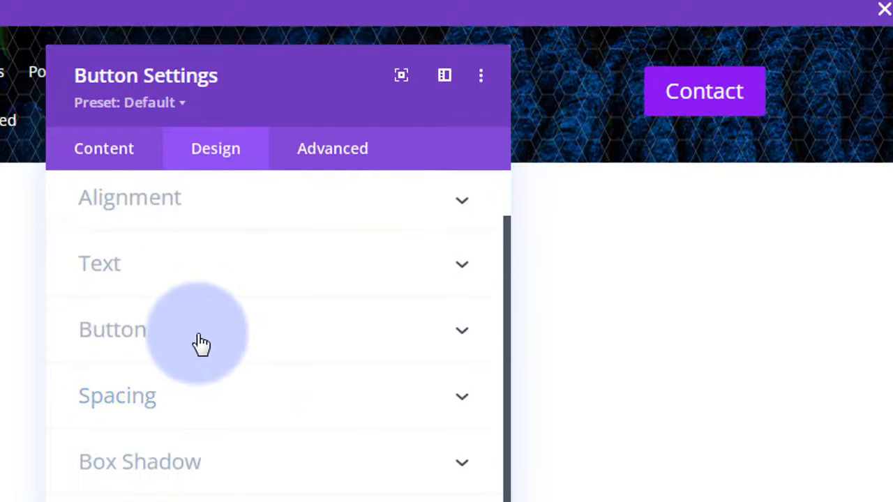
pyautogui.click(202, 338)
pyautogui.scroll(-12, 212, 388)
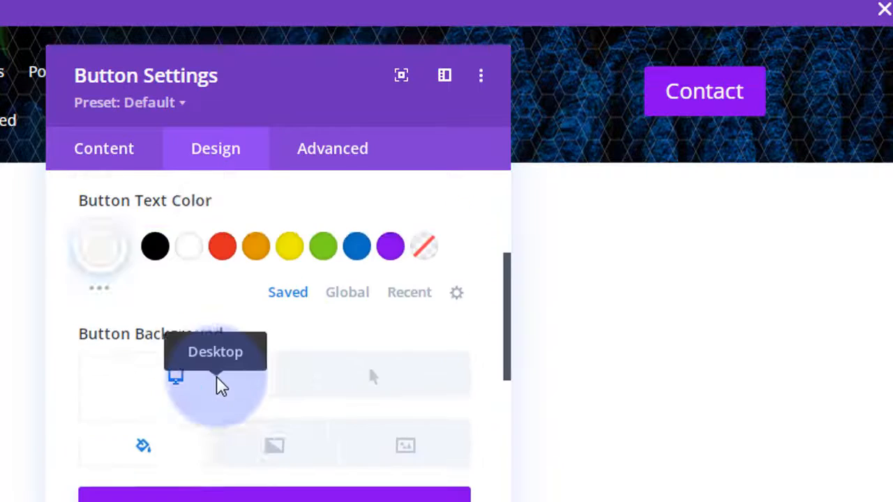
pyautogui.scroll(-2, 218, 375)
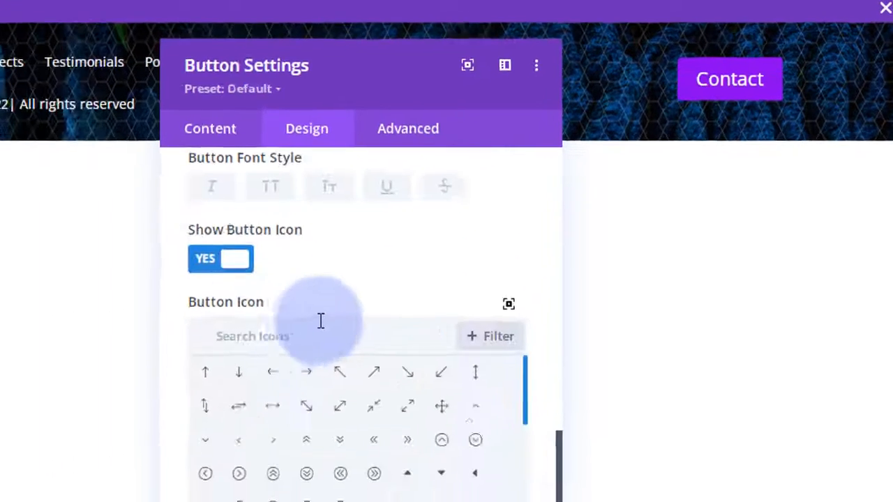
pyautogui.scroll(1, 298, 296)
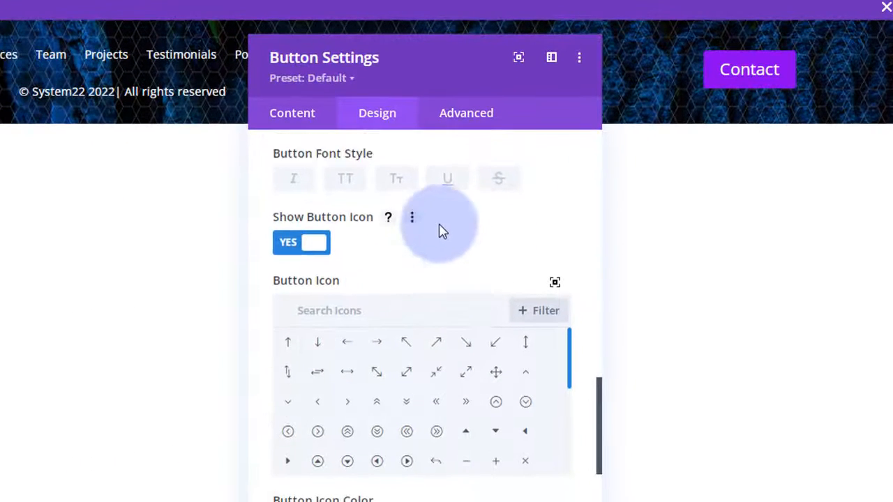
pyautogui.scroll(2, 441, 230)
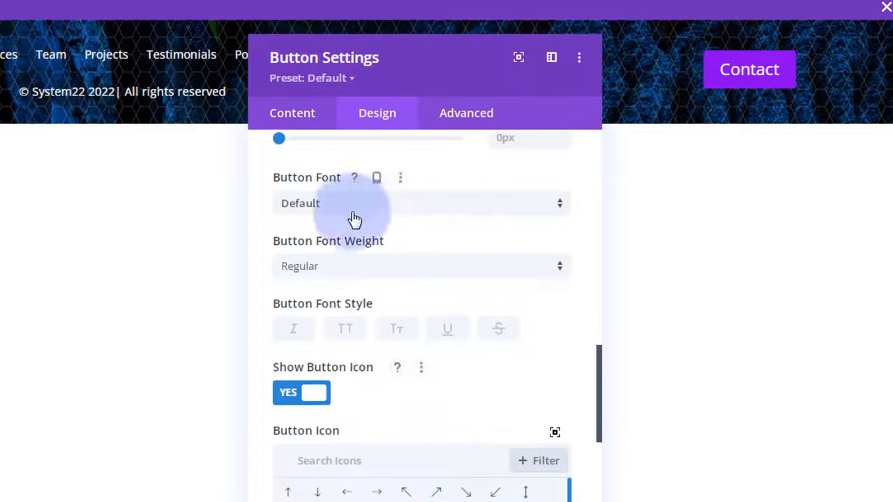
pyautogui.click(357, 208)
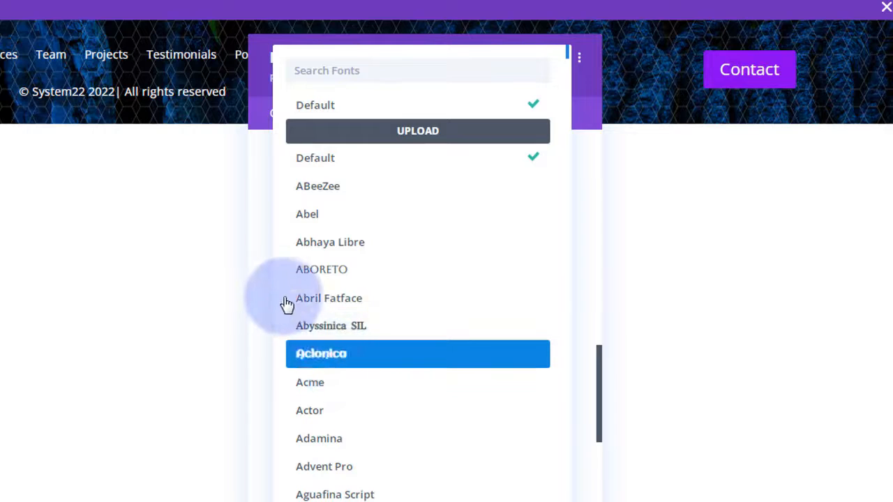
pyautogui.click(266, 281)
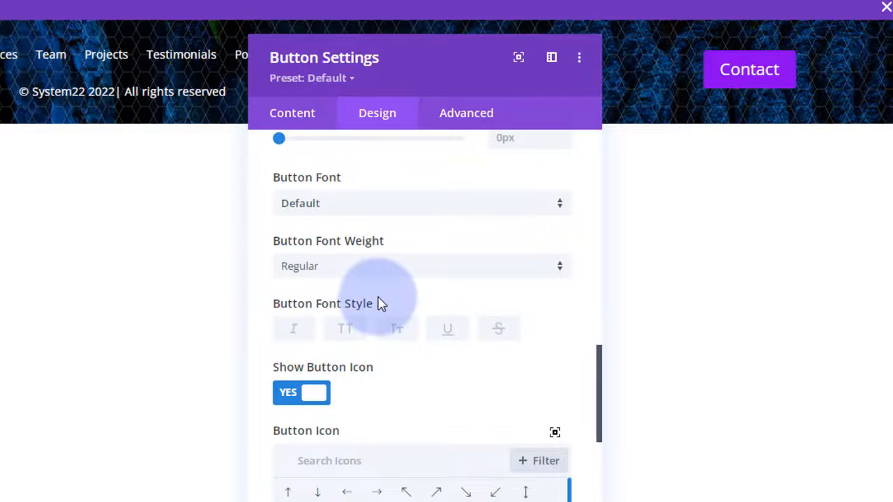
pyautogui.scroll(-3, 380, 301)
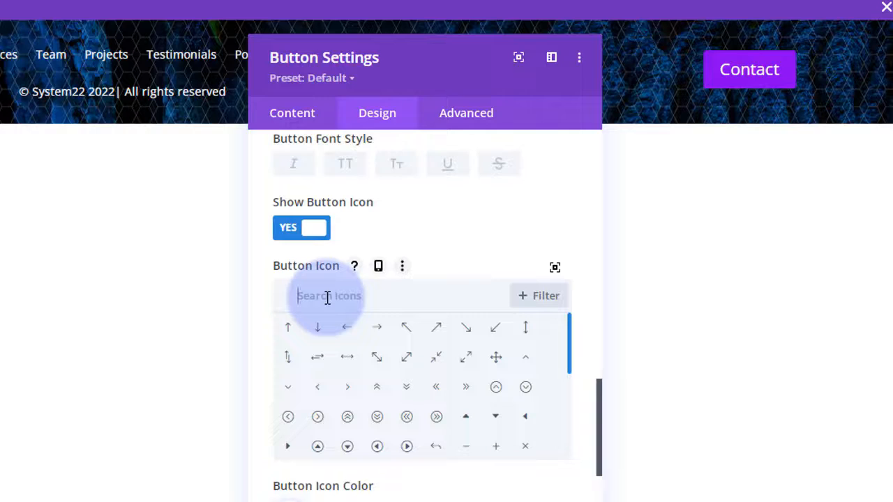
# - Search icons for 'eye', set Only Show Icon On Hover to No, then turn the button icon off
pyautogui.click(327, 297)
pyautogui.write('eye')
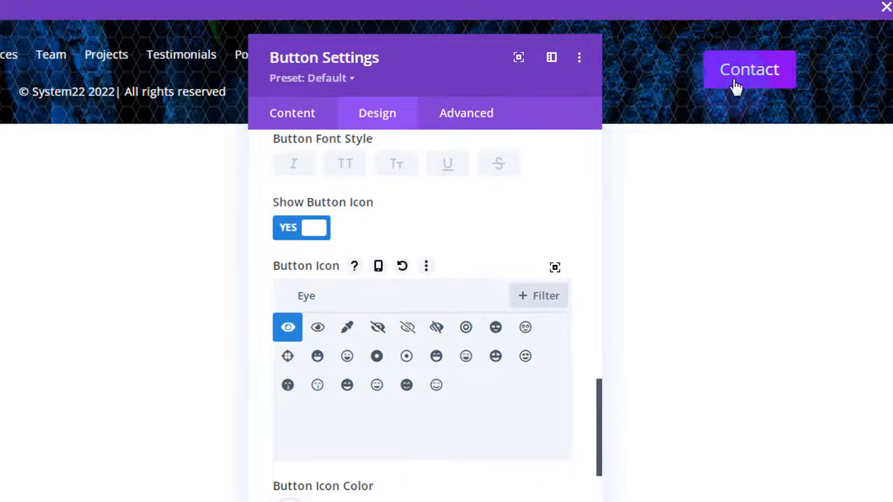
pyautogui.scroll(-5, 360, 366)
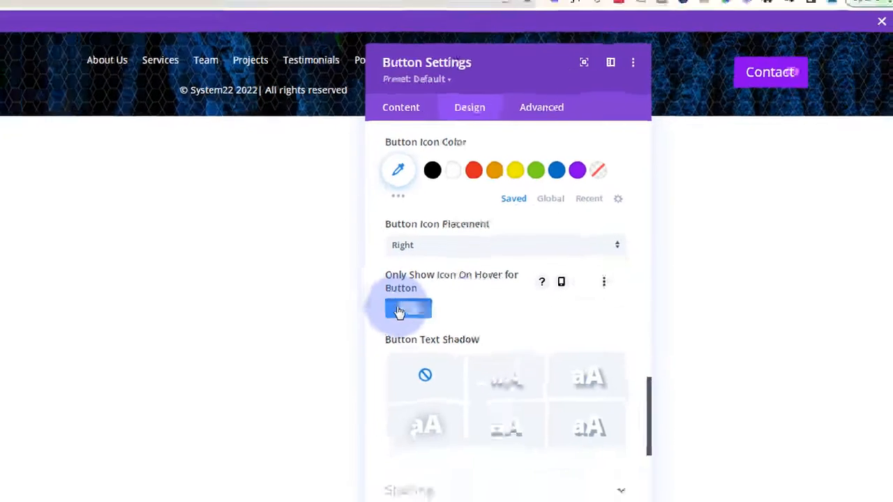
pyautogui.click(400, 310)
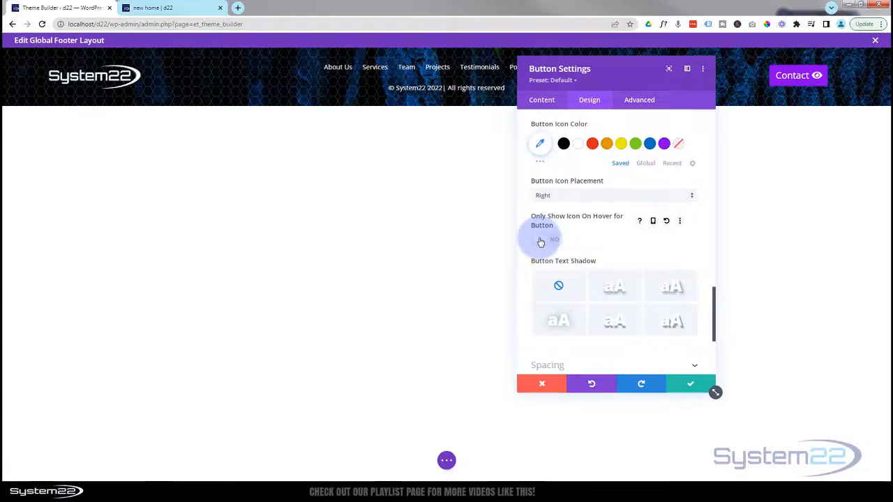
pyautogui.scroll(4, 540, 242)
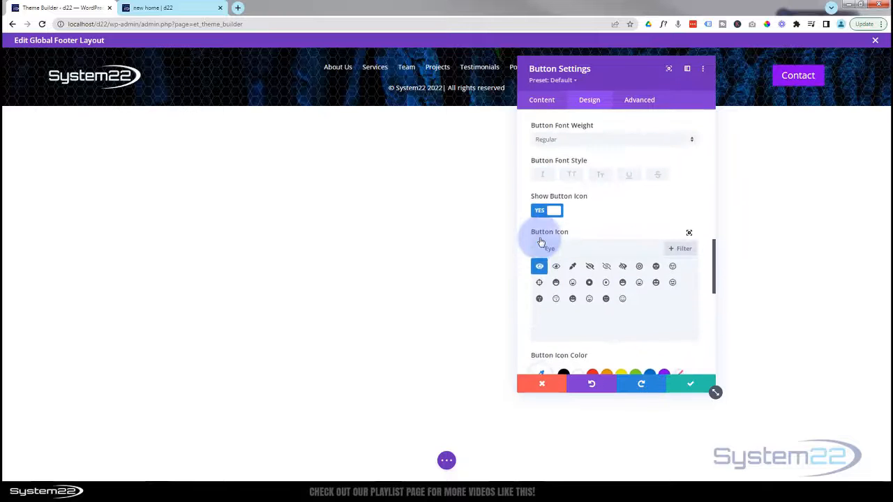
pyautogui.click(543, 216)
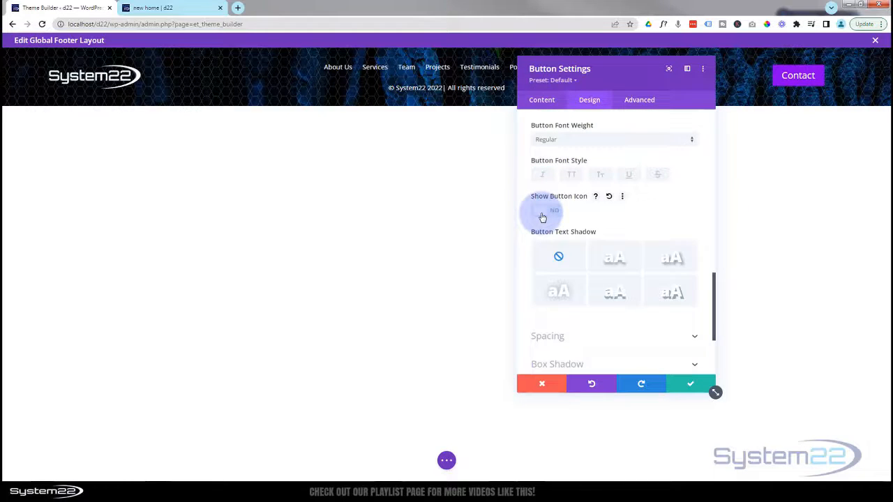
# - Keep the Contact button edits, close the footer layout editor and save the Theme Builder templates
pyautogui.click(691, 388)
pyautogui.click(446, 461)
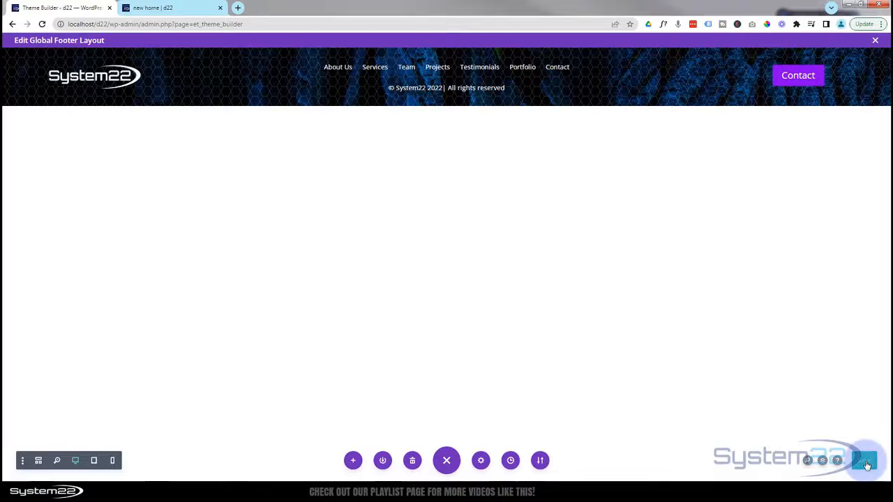
pyautogui.click(877, 41)
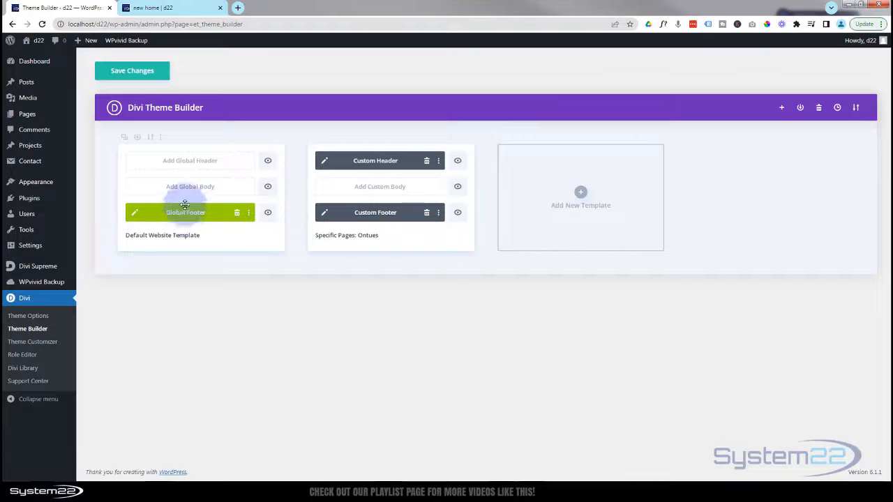
pyautogui.click(120, 72)
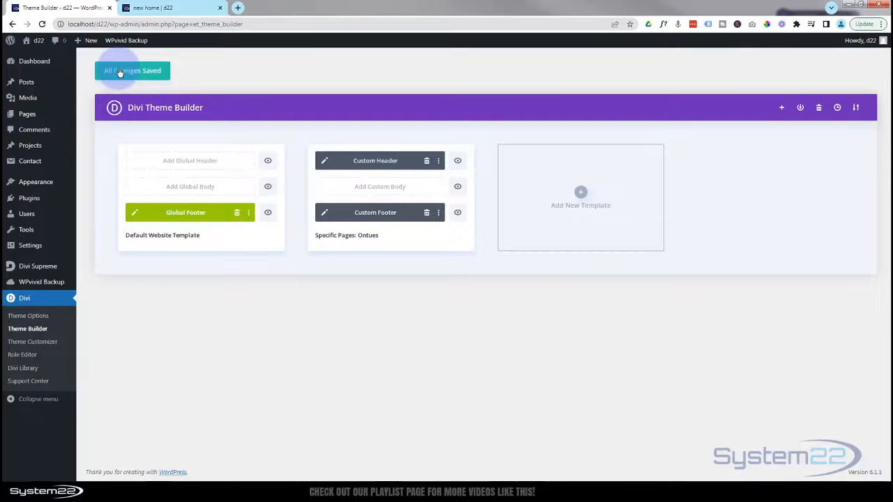
pyautogui.click(163, 8)
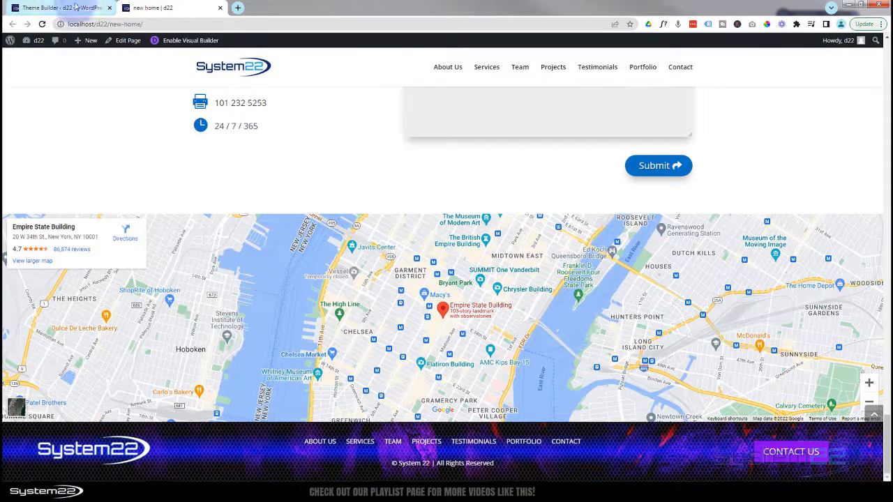
# - Reload the home page to show the updated footer, then open a shortened DevTools panel
pyautogui.click(42, 25)
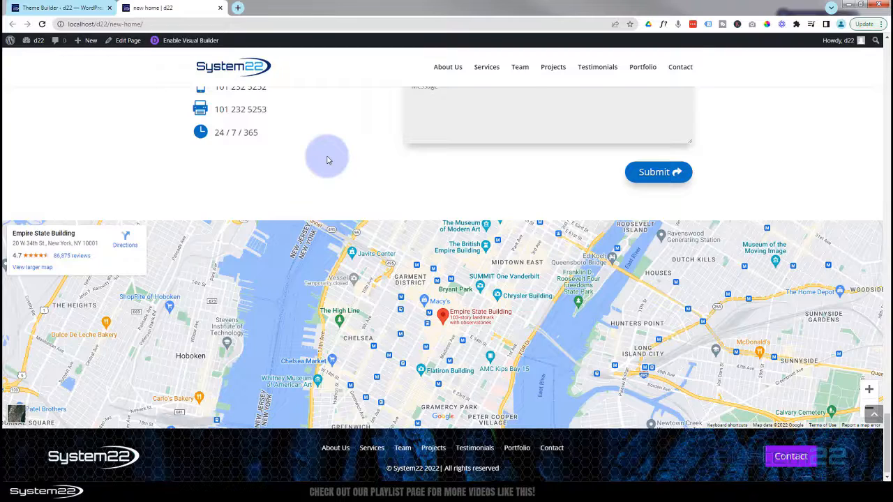
pyautogui.hotkey('ctrl', 'shift', 'i')
pyautogui.moveTo(542, 246); pyautogui.dragTo(545, 415)
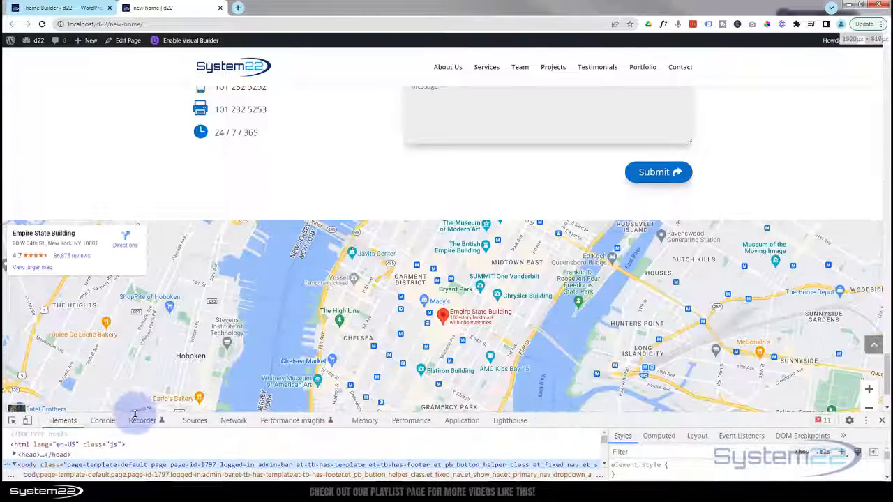
# - In iPhone 12 Pro emulation, test the mobile menu's Contact item and the footer Contact link
pyautogui.click(28, 422)
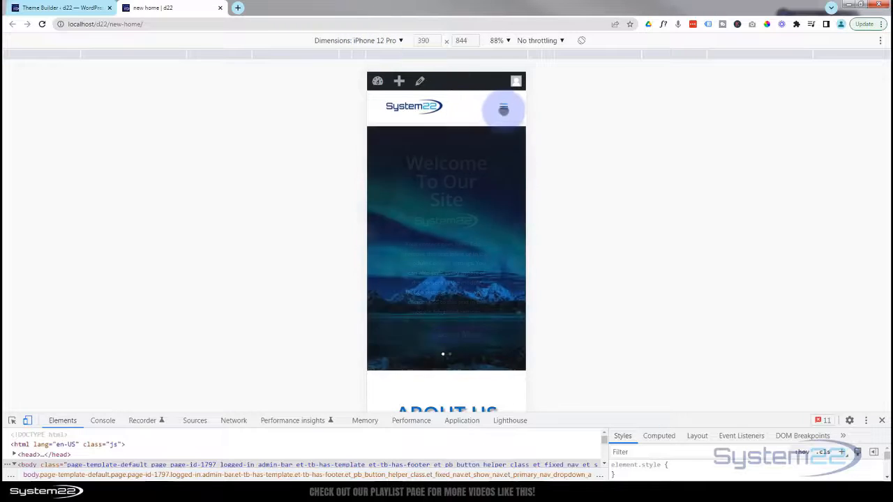
pyautogui.click(502, 107)
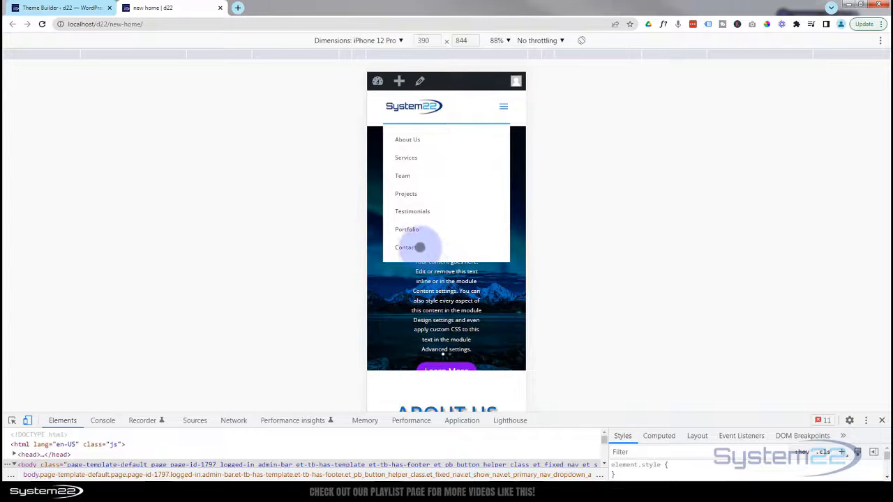
pyautogui.click(420, 247)
pyautogui.scroll(-2, 488, 222)
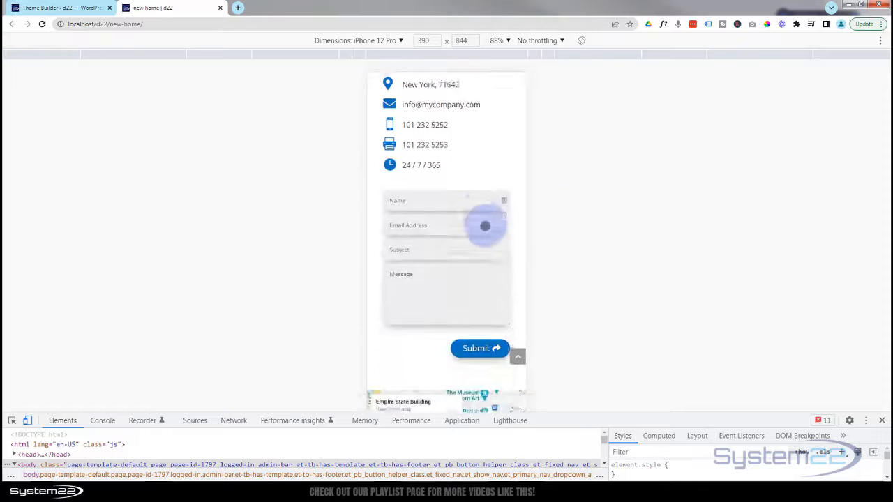
pyautogui.scroll(-5, 485, 226)
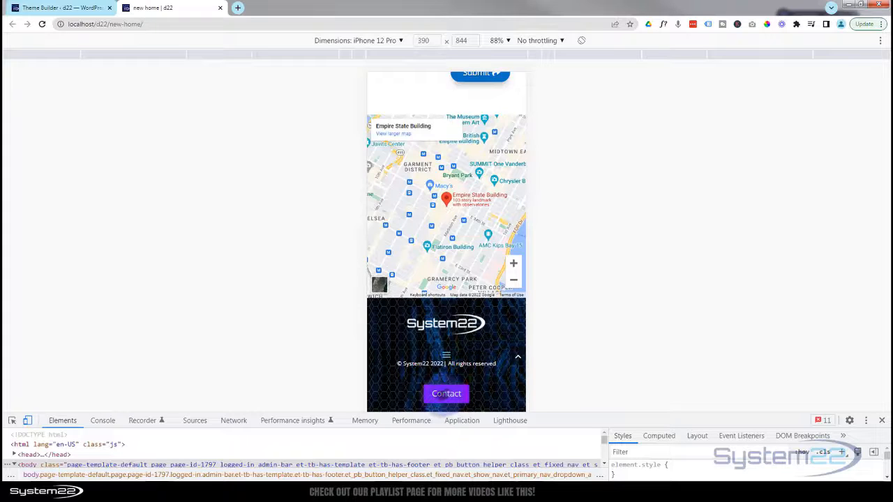
pyautogui.click(446, 394)
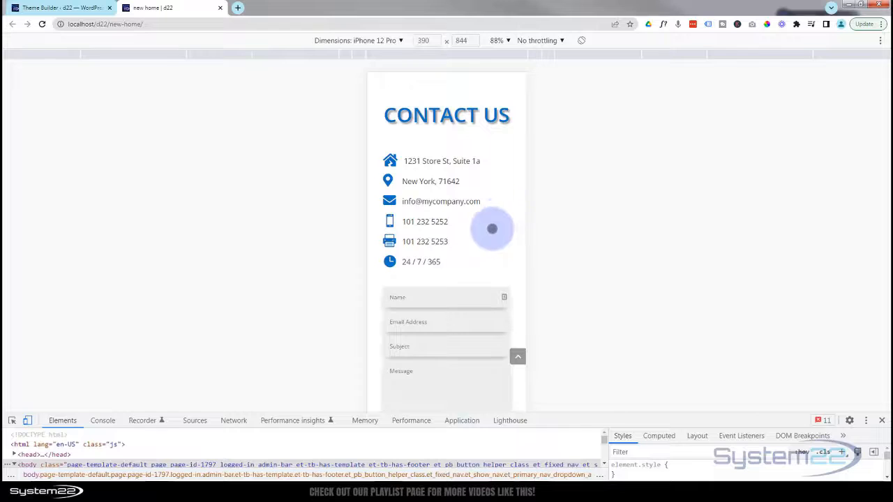
# - Switch emulation to iPad Air, test the footer Contact link, then close DevTools
pyautogui.click(375, 40)
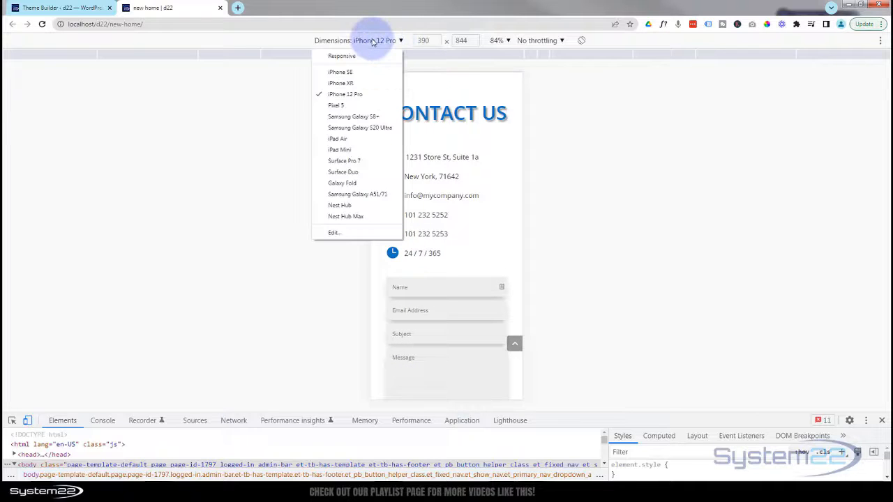
pyautogui.click(339, 140)
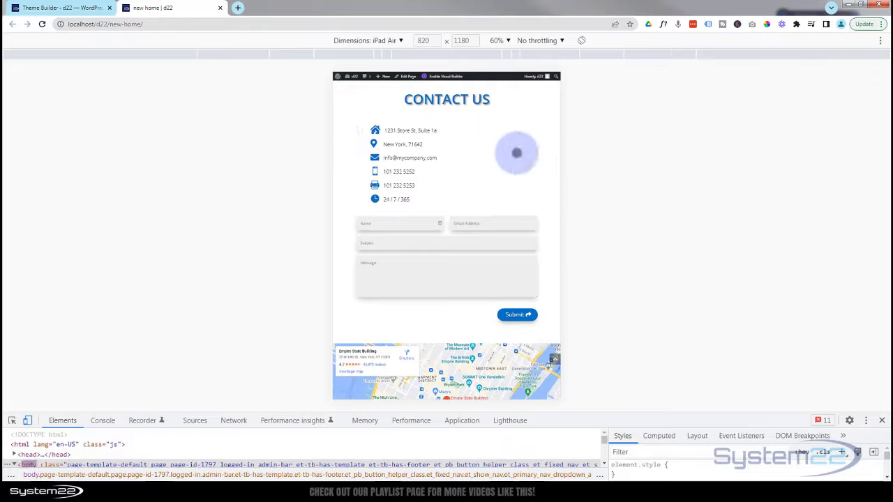
pyautogui.scroll(-4, 516, 152)
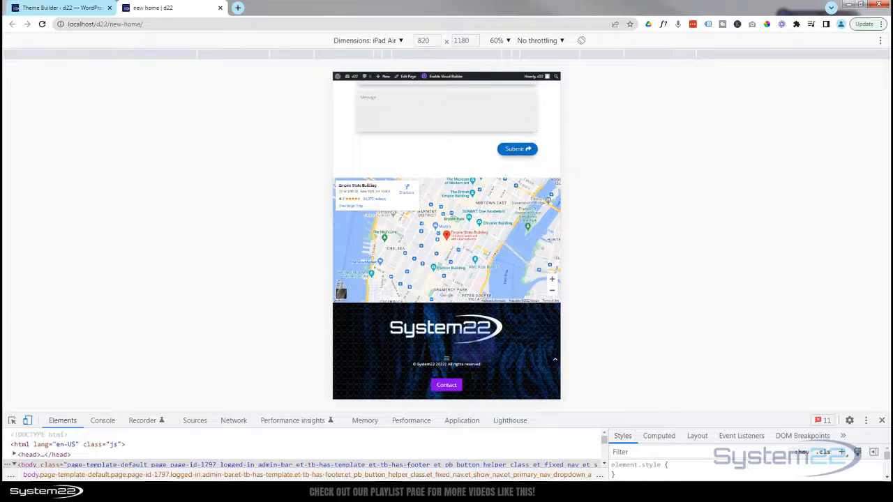
pyautogui.click(446, 385)
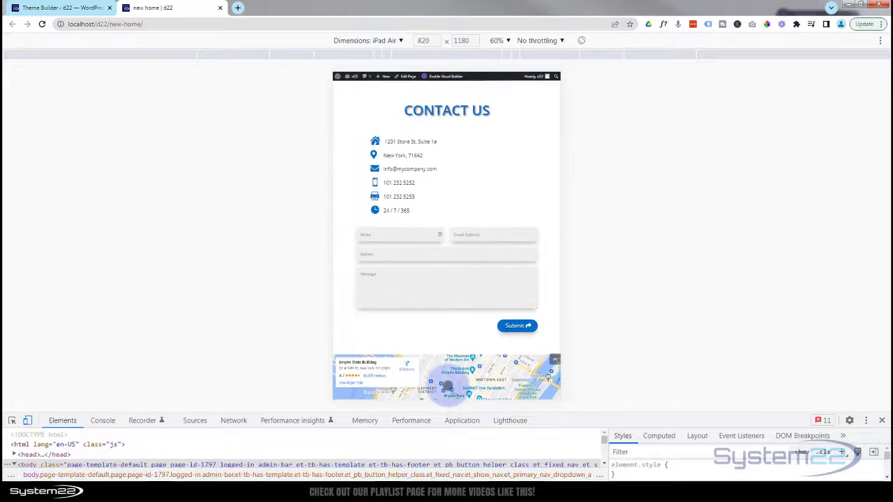
pyautogui.click(554, 359)
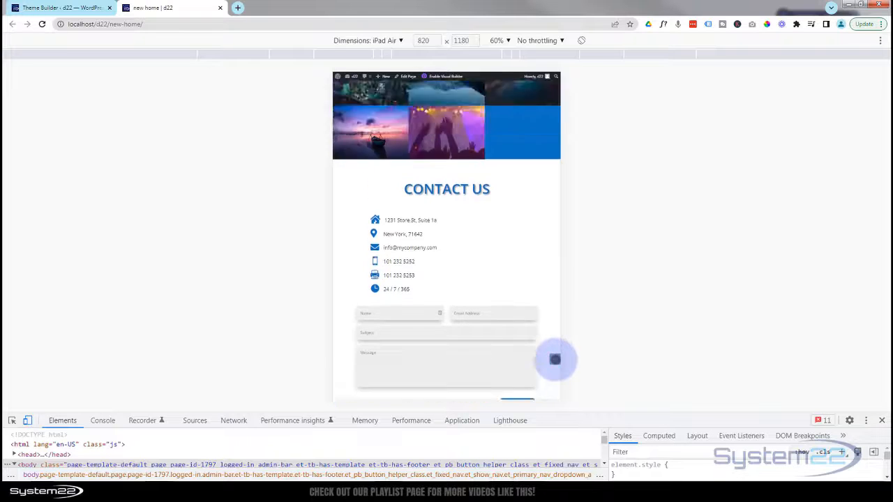
pyautogui.click(883, 421)
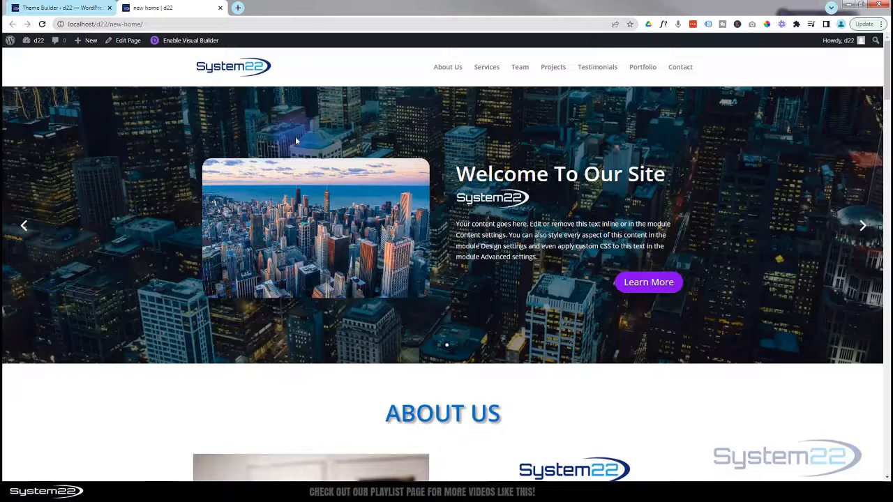
# - From the WordPress admin, go to the Customizer's Homepage Settings panel
pyautogui.click(60, 7)
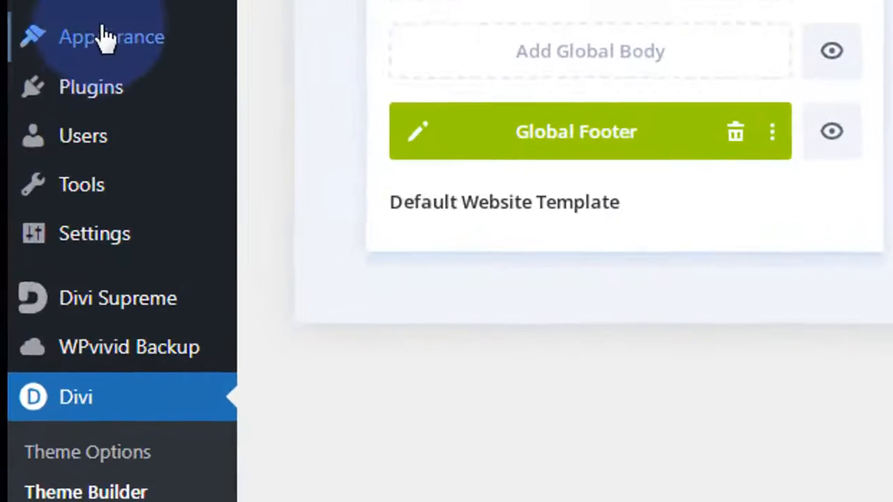
pyautogui.moveTo(34, 181)
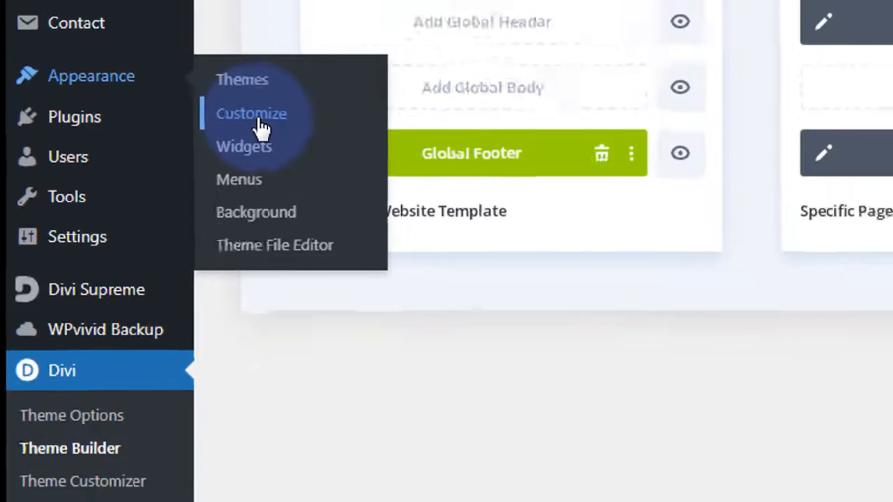
pyautogui.click(314, 87)
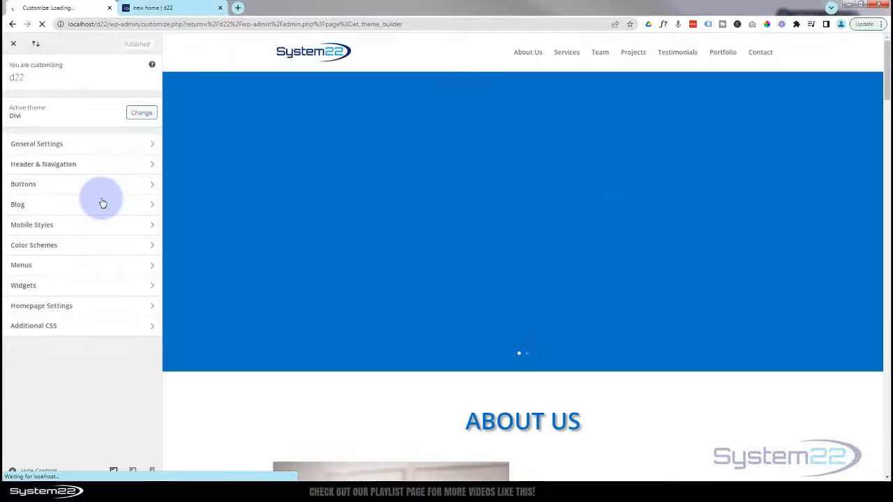
pyautogui.scroll(-8, 374, 181)
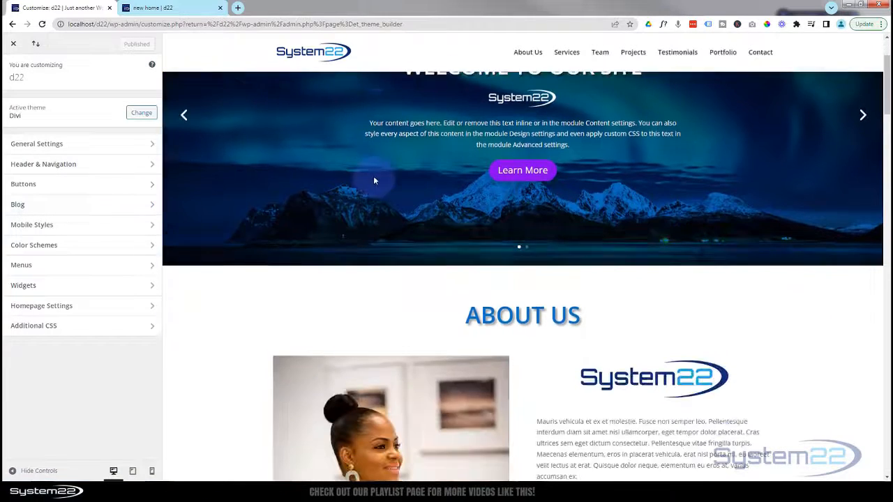
pyautogui.scroll(-9, 373, 181)
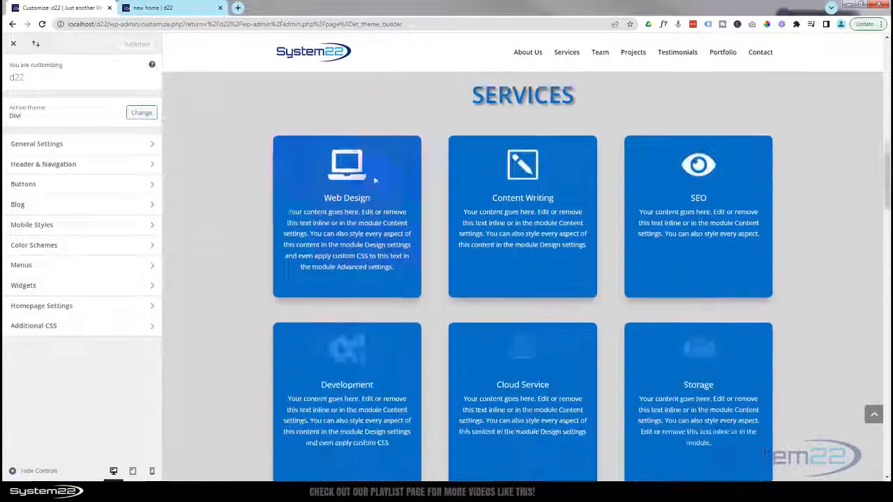
pyautogui.scroll(-4, 373, 181)
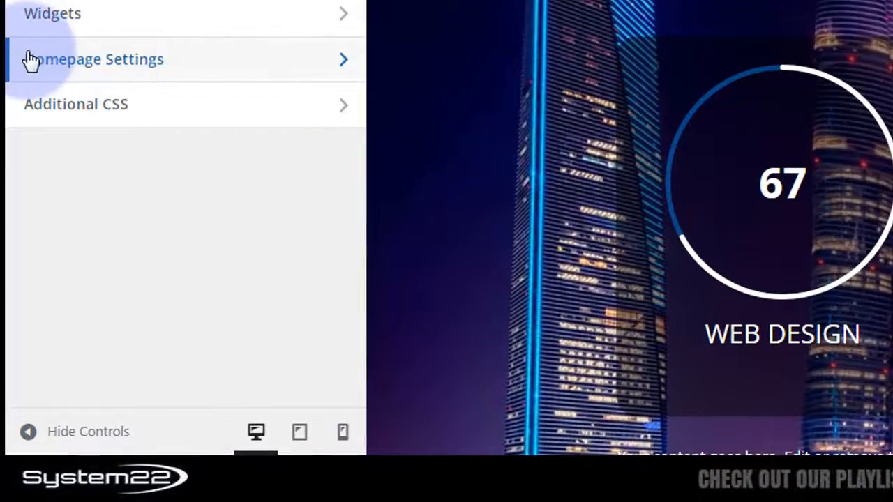
pyautogui.click(241, 66)
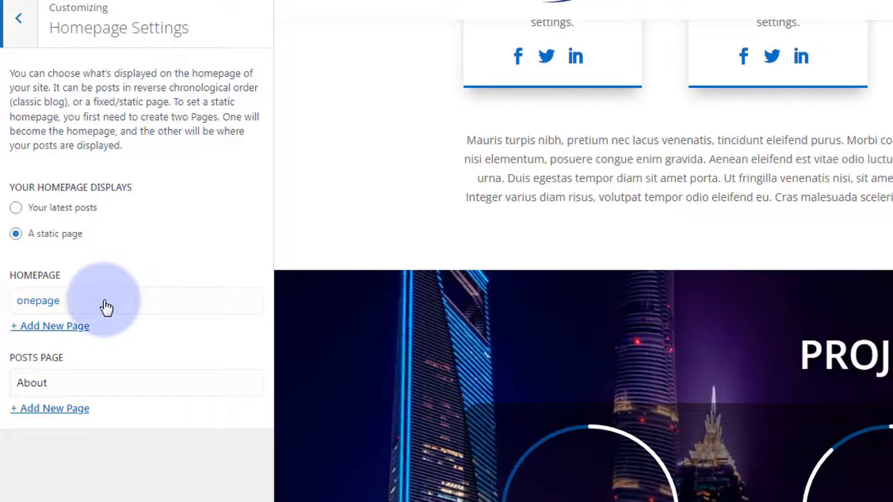
# - Choose 'new home' as the static Homepage and publish the change
pyautogui.click(130, 305)
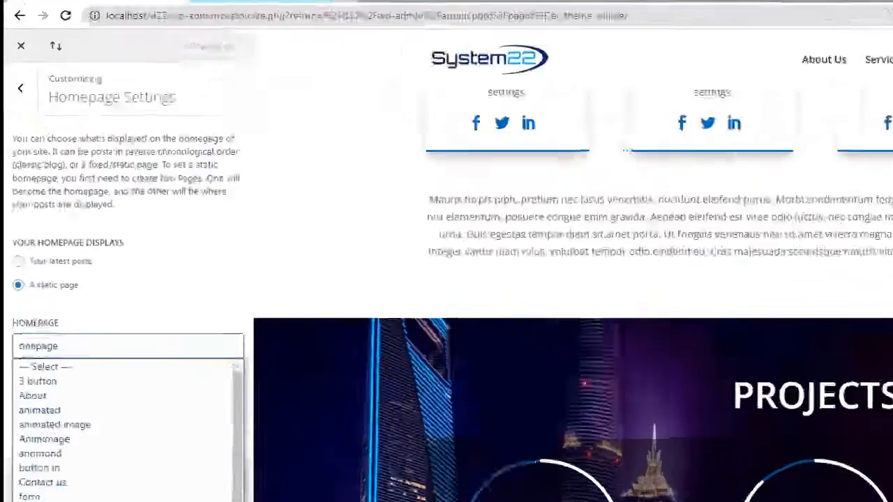
pyautogui.click(26, 417)
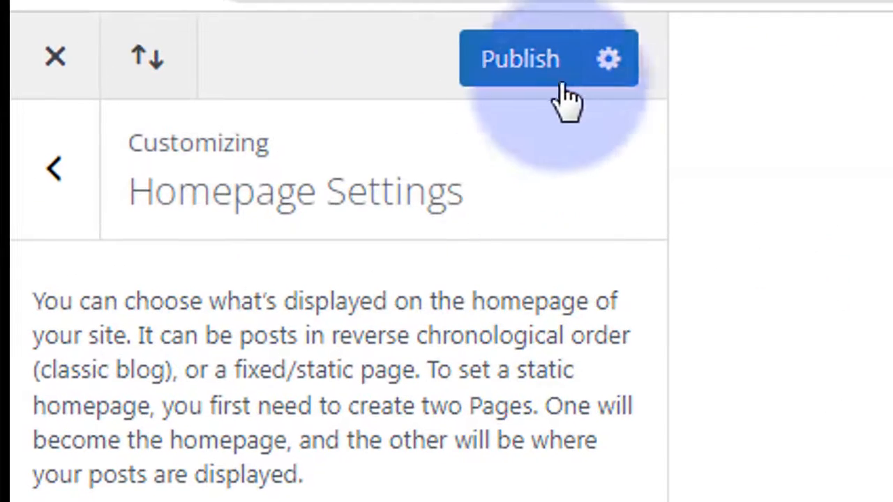
pyautogui.click(522, 64)
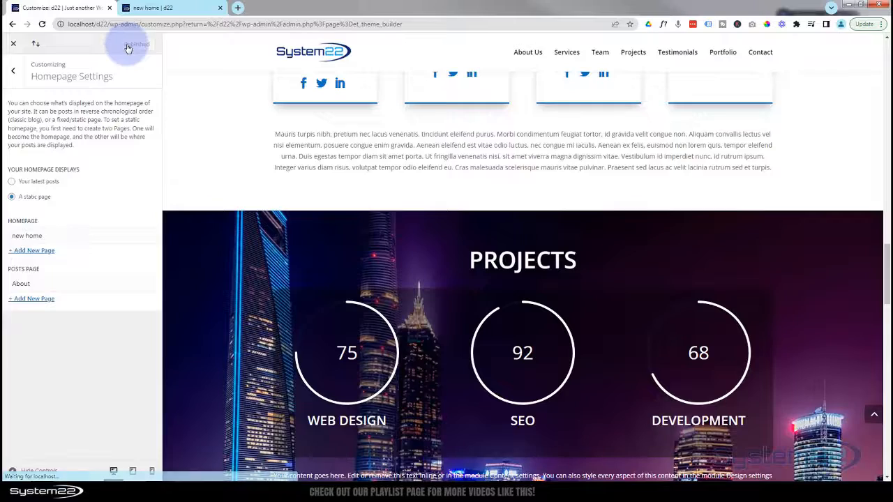
pyautogui.click(175, 9)
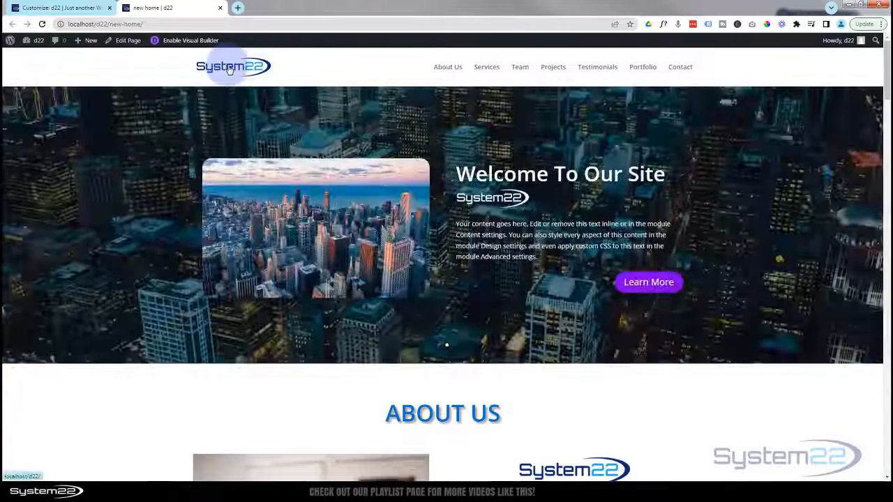
# - Load the front page and test the About Us, Services, Projects, Testimonials, Portfolio and Contact Us menu links
pyautogui.click(230, 70)
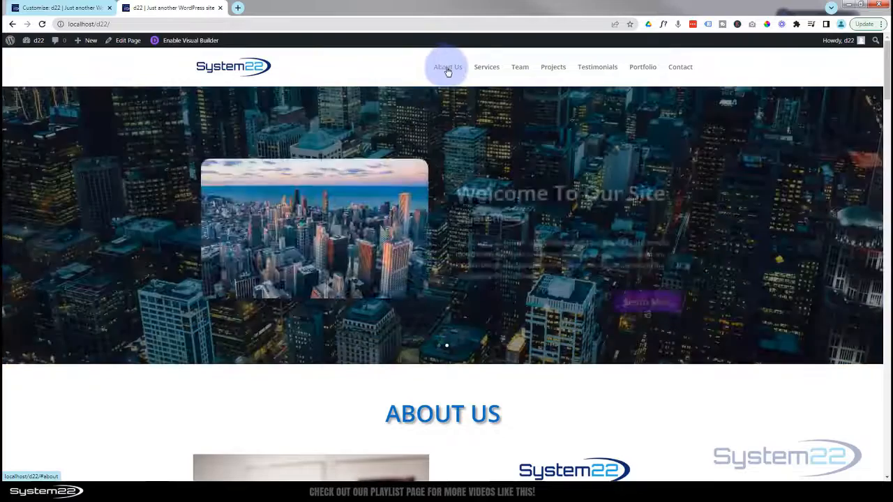
pyautogui.click(447, 68)
pyautogui.click(487, 70)
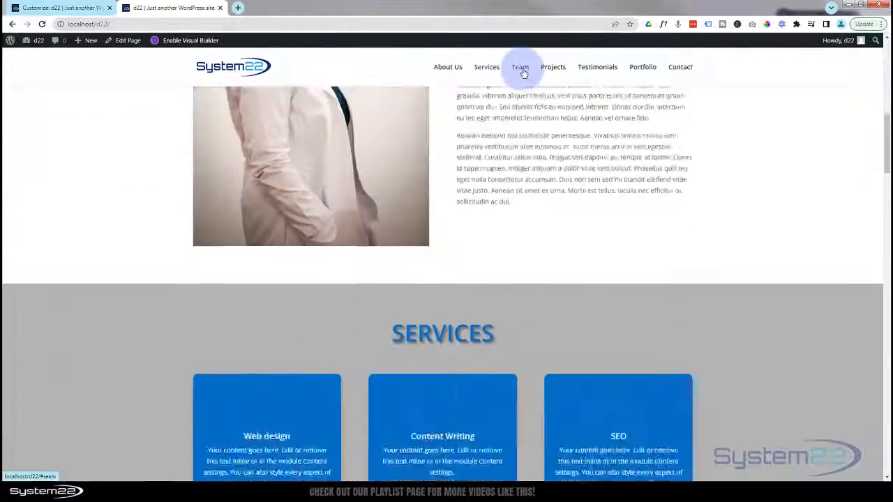
pyautogui.click(551, 69)
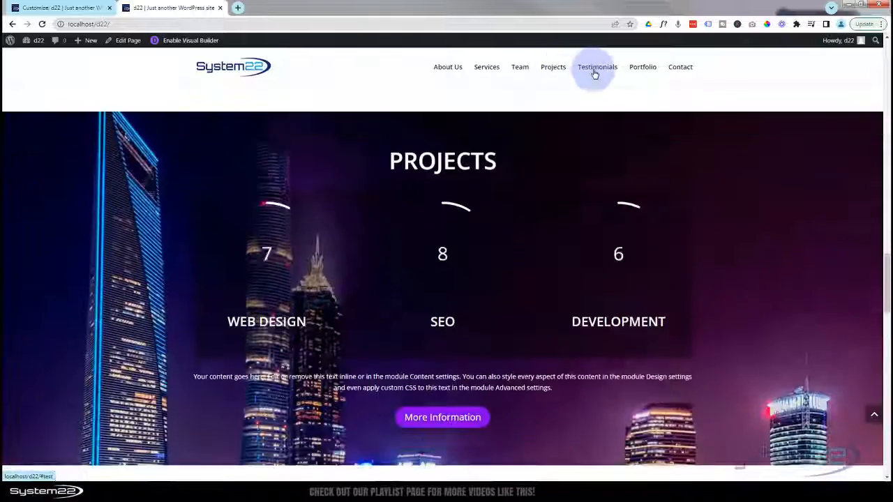
pyautogui.click(594, 70)
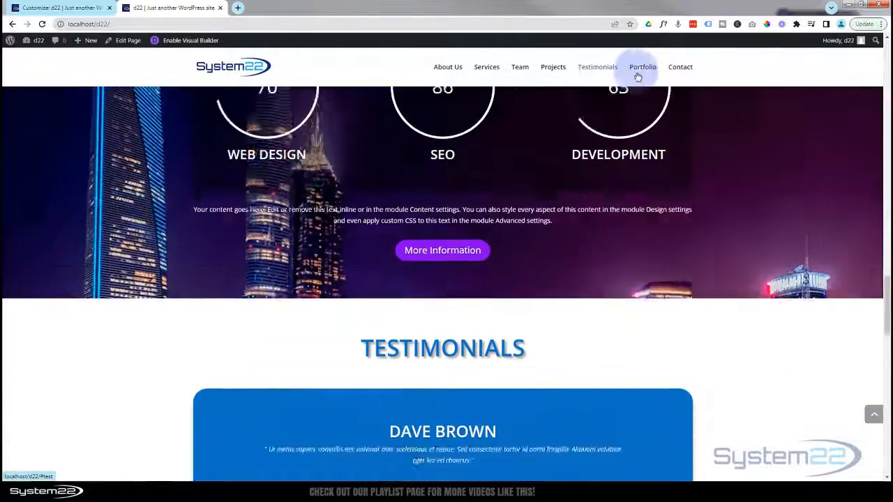
pyautogui.click(642, 70)
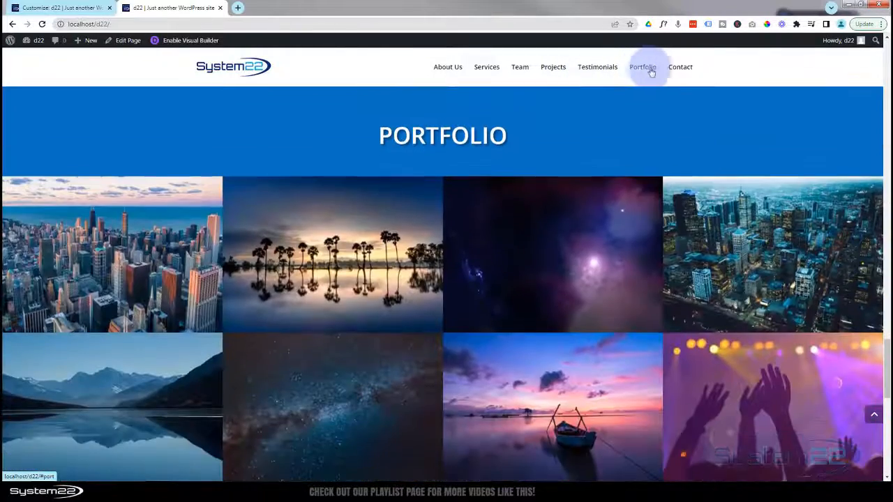
pyautogui.click(676, 69)
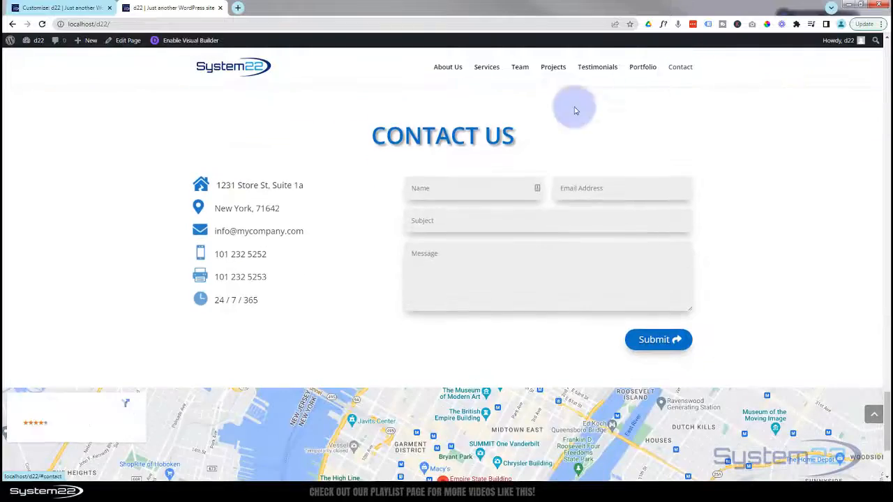
# - Confirm the footer Contact link reaches Contact Us, then return to the top of the page
pyautogui.scroll(-3, 344, 297)
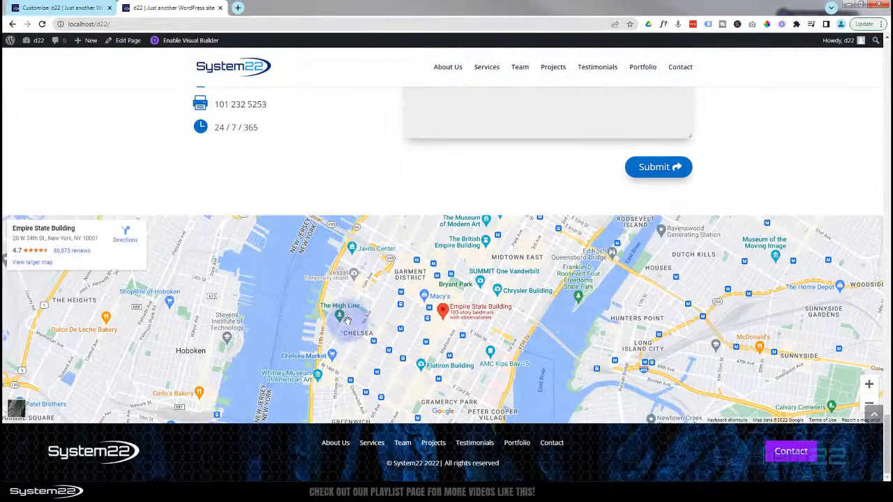
pyautogui.scroll(1, 350, 324)
pyautogui.scroll(-1, 350, 323)
pyautogui.scroll(-1, 350, 323)
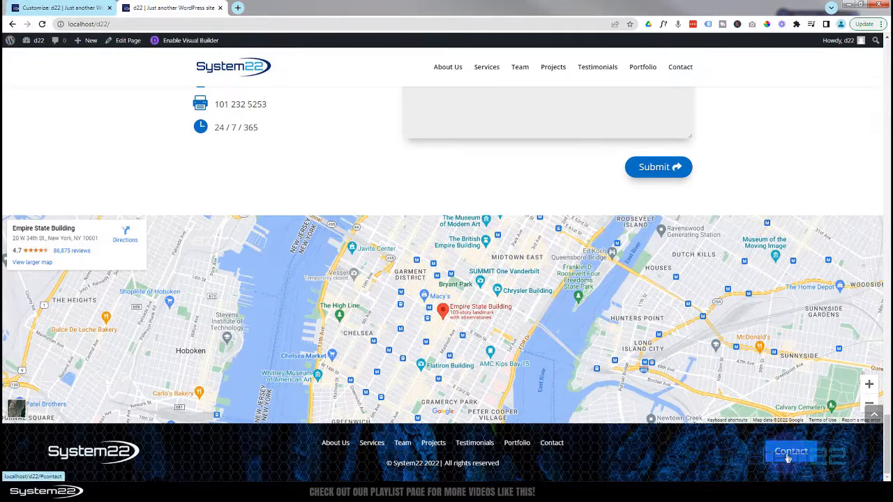
pyautogui.click(789, 455)
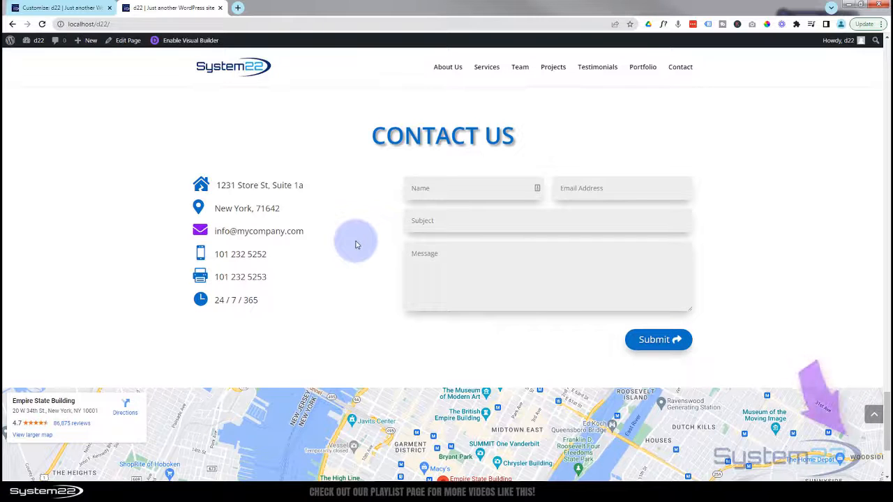
pyautogui.click(874, 418)
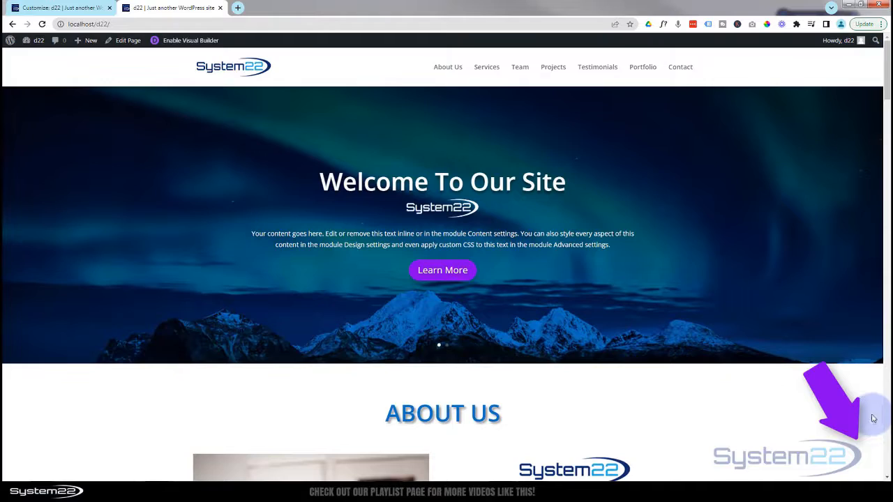